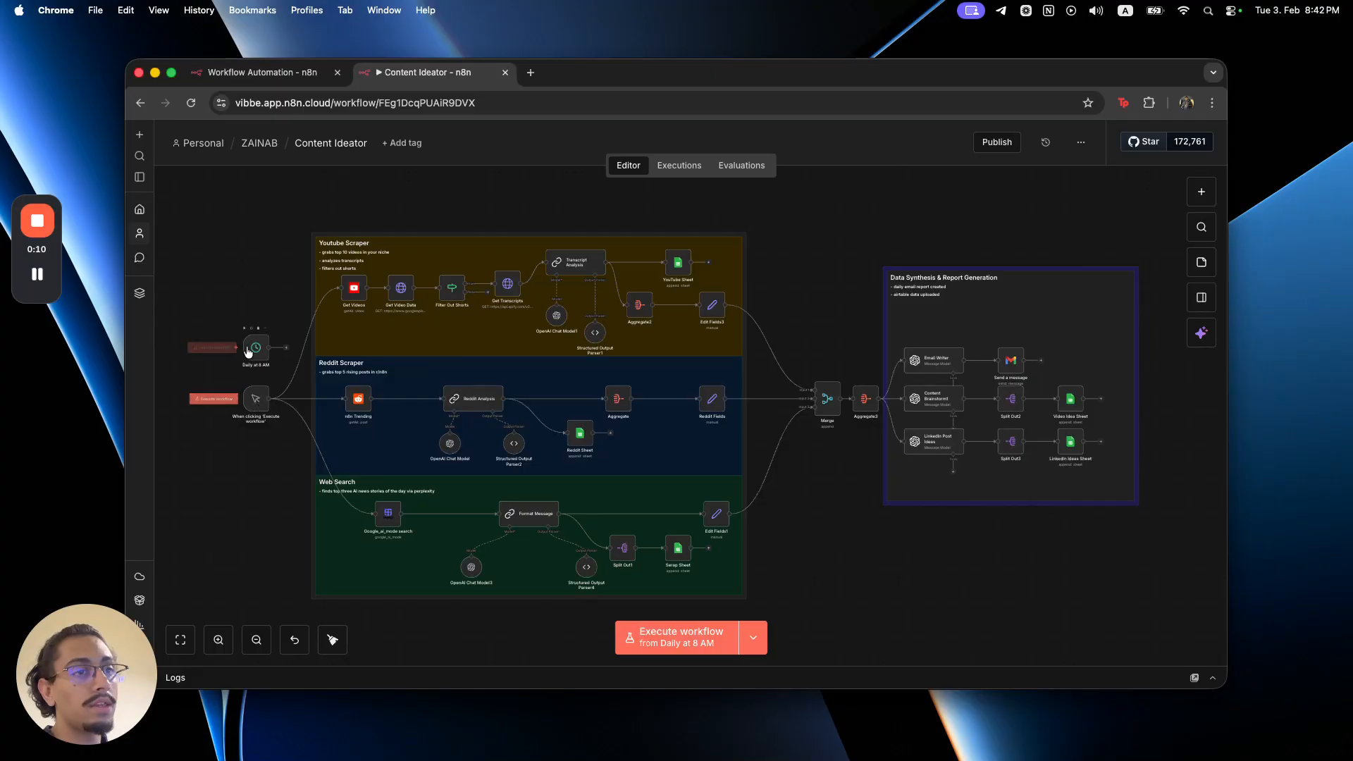
- Open the LinkedIn Ideas Sheet node in the Content Ideator workflow and open its linked Google Sheets document
{"action": "scroll", "coordinate": [248, 351], "scroll_direction": "down", "scroll_amount": 6}
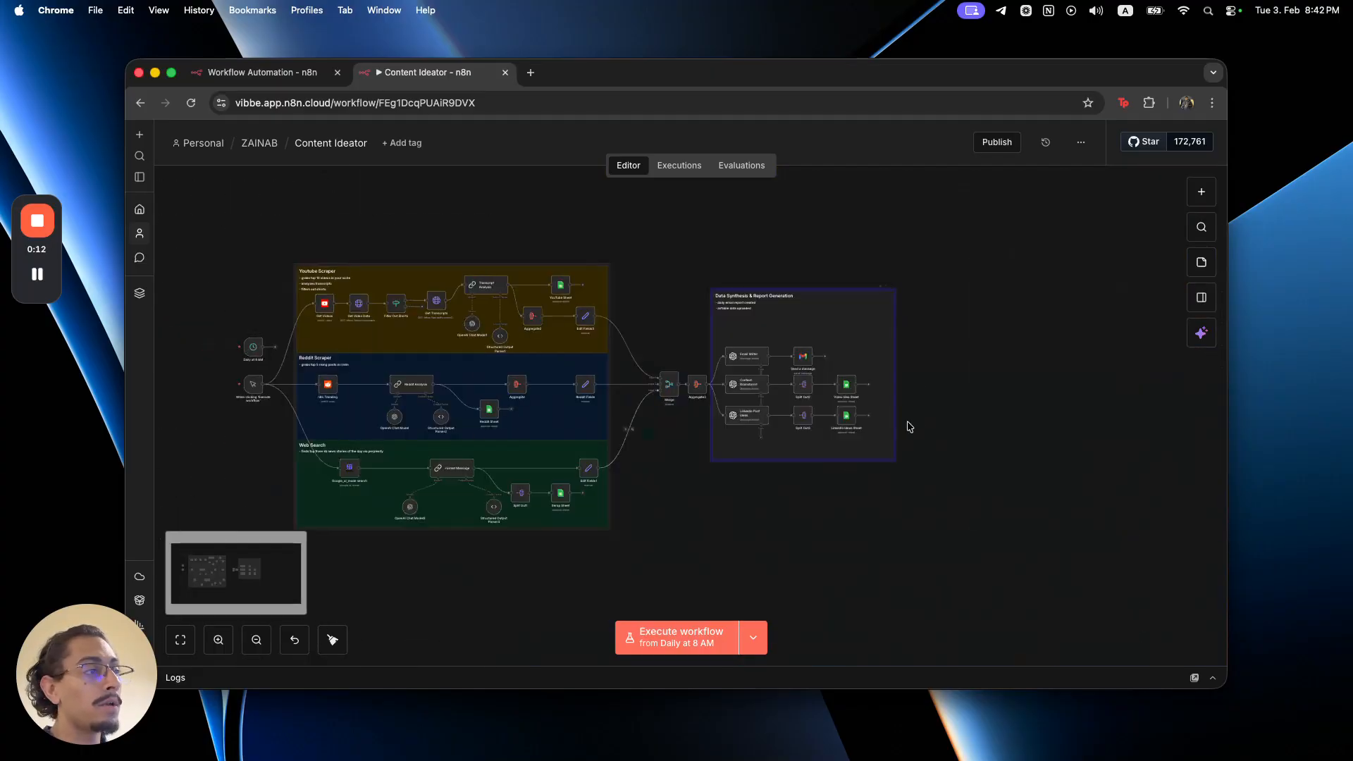
{"action": "scroll", "coordinate": [838, 410], "scroll_direction": "up", "scroll_amount": 3}
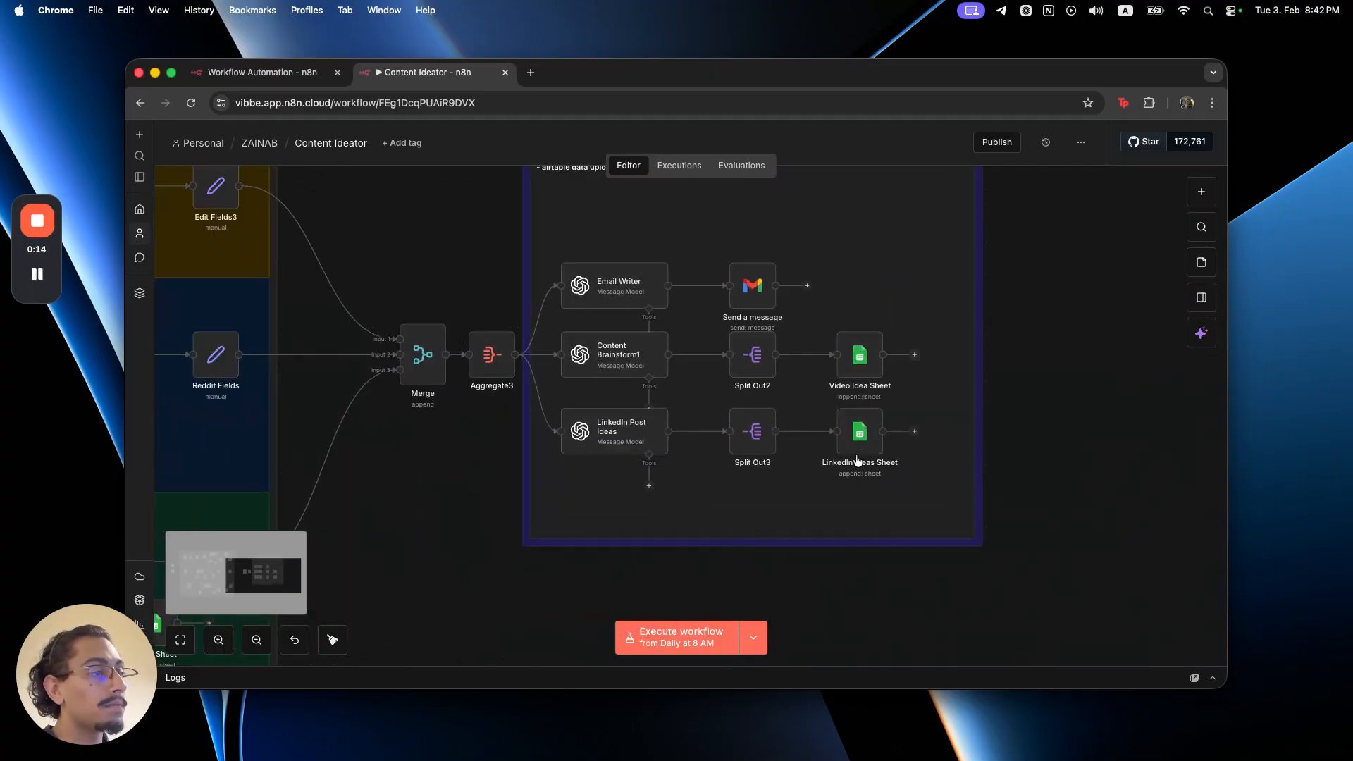
{"action": "double_click", "coordinate": [861, 437]}
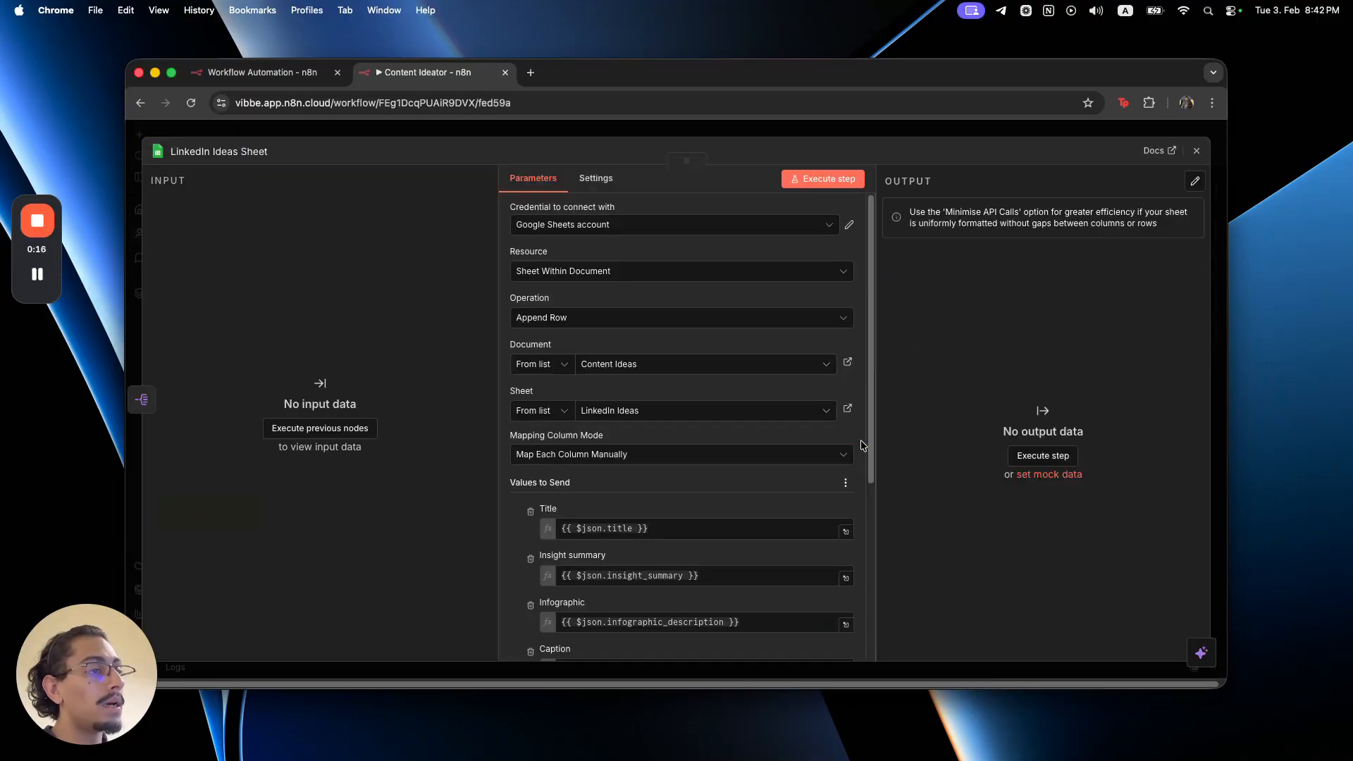
{"action": "left_click", "coordinate": [848, 409]}
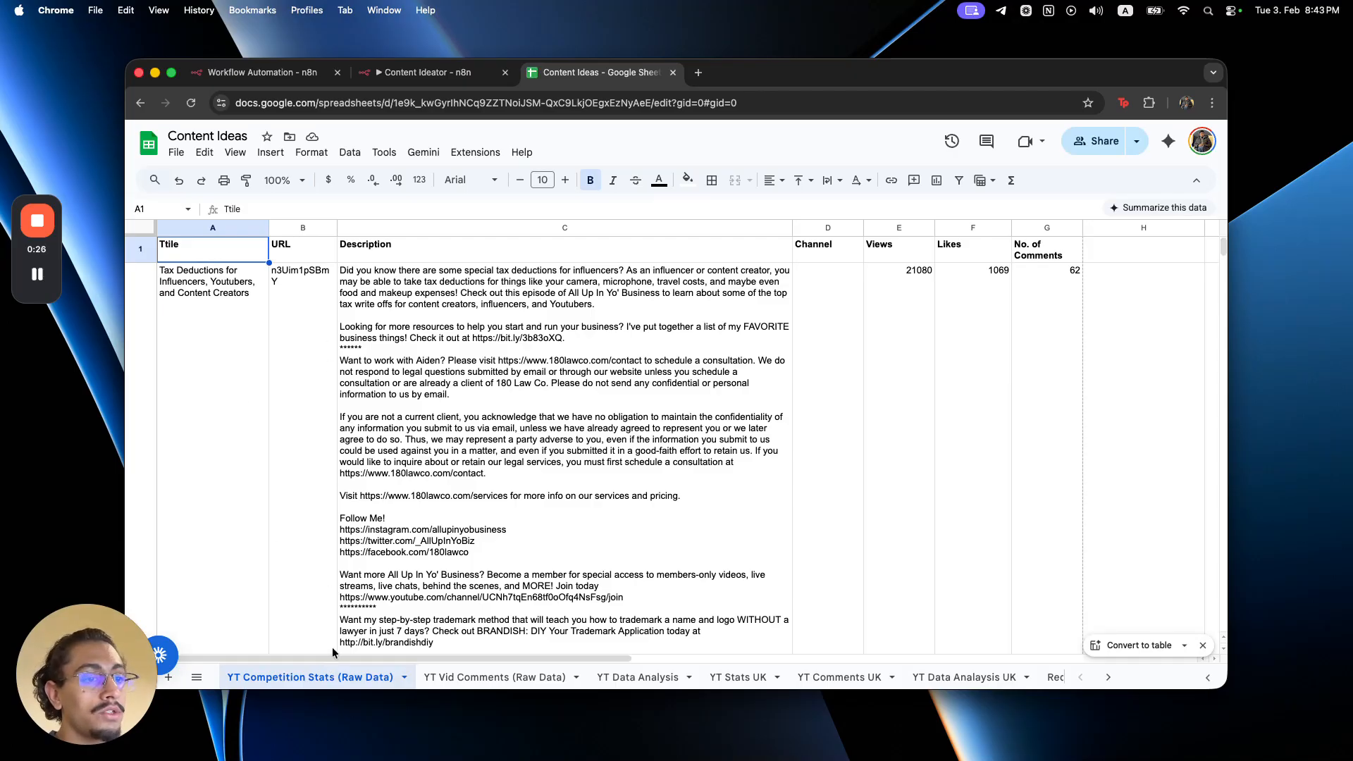
- Examine the YT Competition Stats, YT Vid Comments, YT Data Analysis and Reddit sheets in the Content Ideas spreadsheet
{"action": "left_click_drag", "start_coordinate": [329, 656], "coordinate": [523, 638]}
{"action": "left_click", "coordinate": [450, 351]}
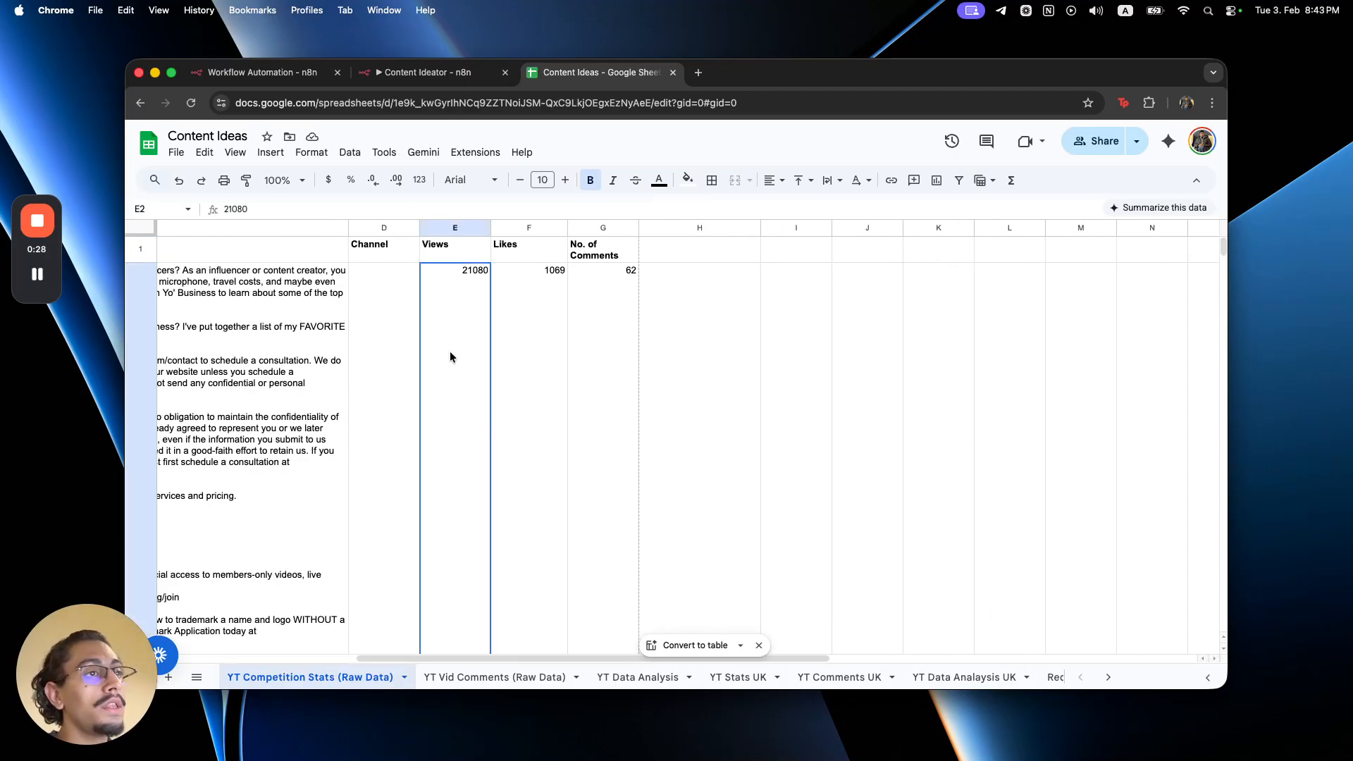
{"action": "left_click", "coordinate": [564, 351]}
{"action": "left_click", "coordinate": [595, 487]}
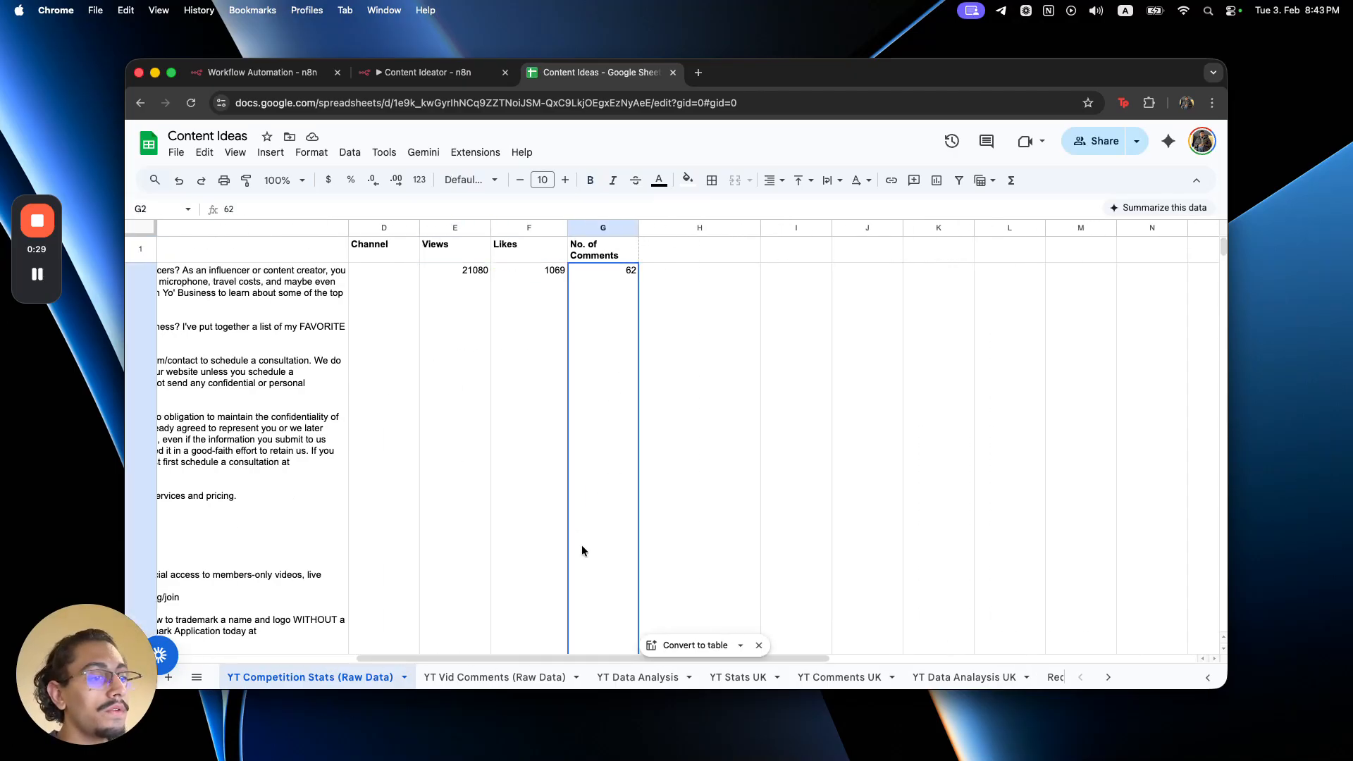
{"action": "left_click", "coordinate": [539, 680]}
{"action": "scroll", "coordinate": [482, 437], "scroll_direction": "down", "scroll_amount": 15}
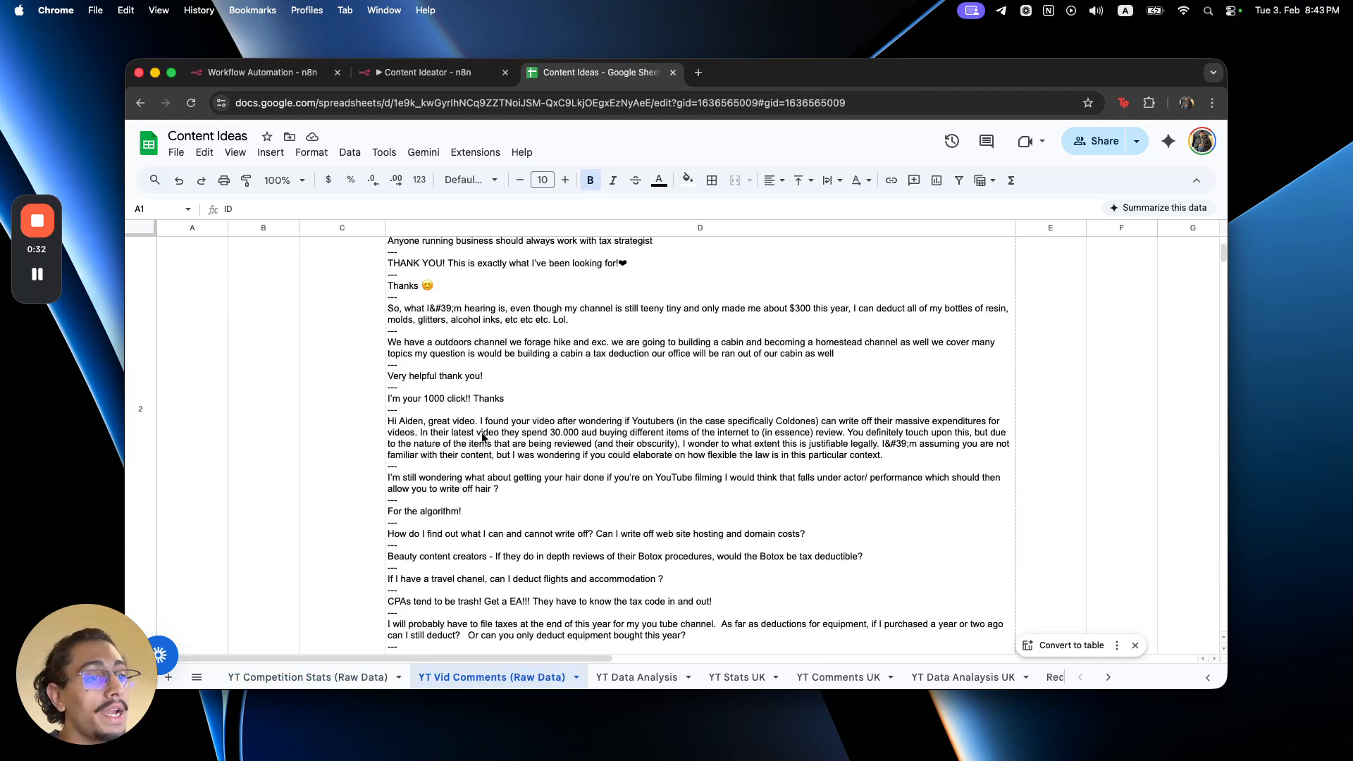
{"action": "scroll", "coordinate": [482, 438], "scroll_direction": "down", "scroll_amount": 10}
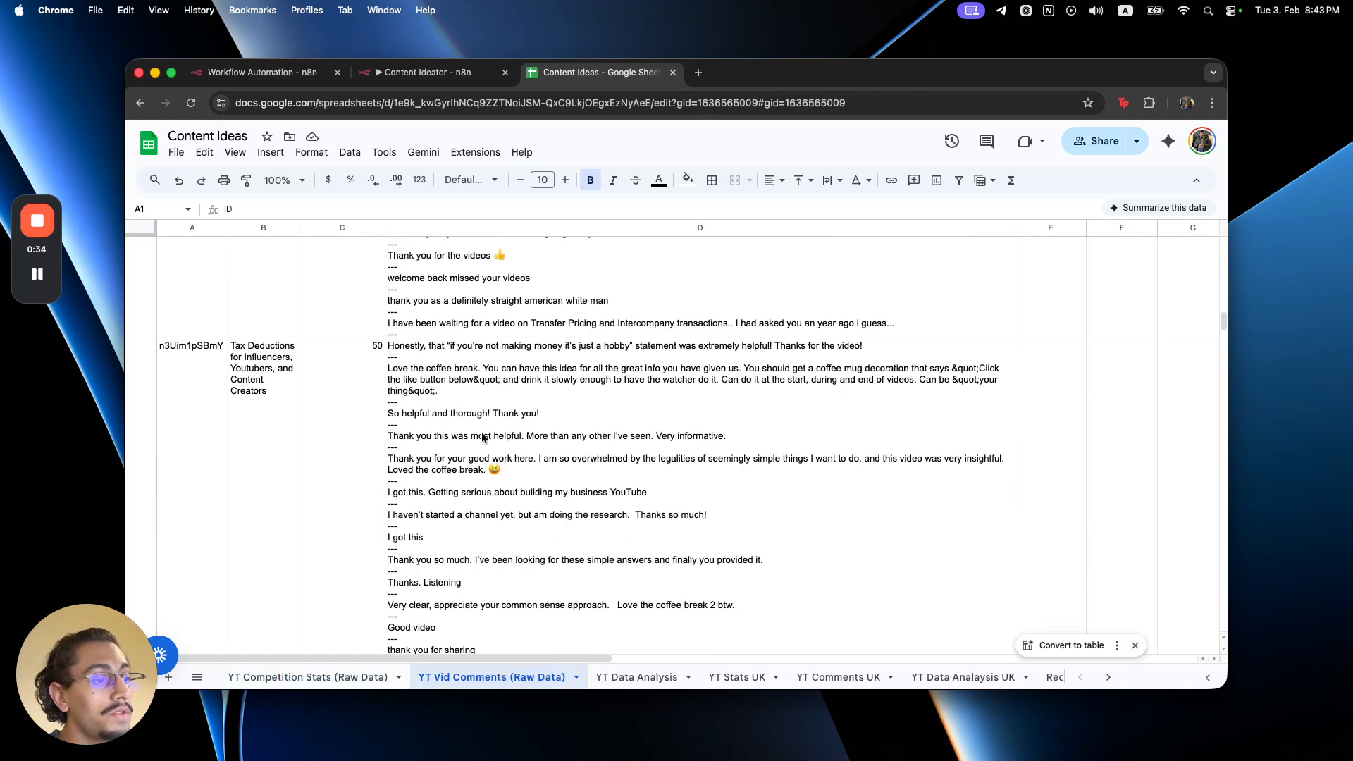
{"action": "left_click", "coordinate": [656, 677]}
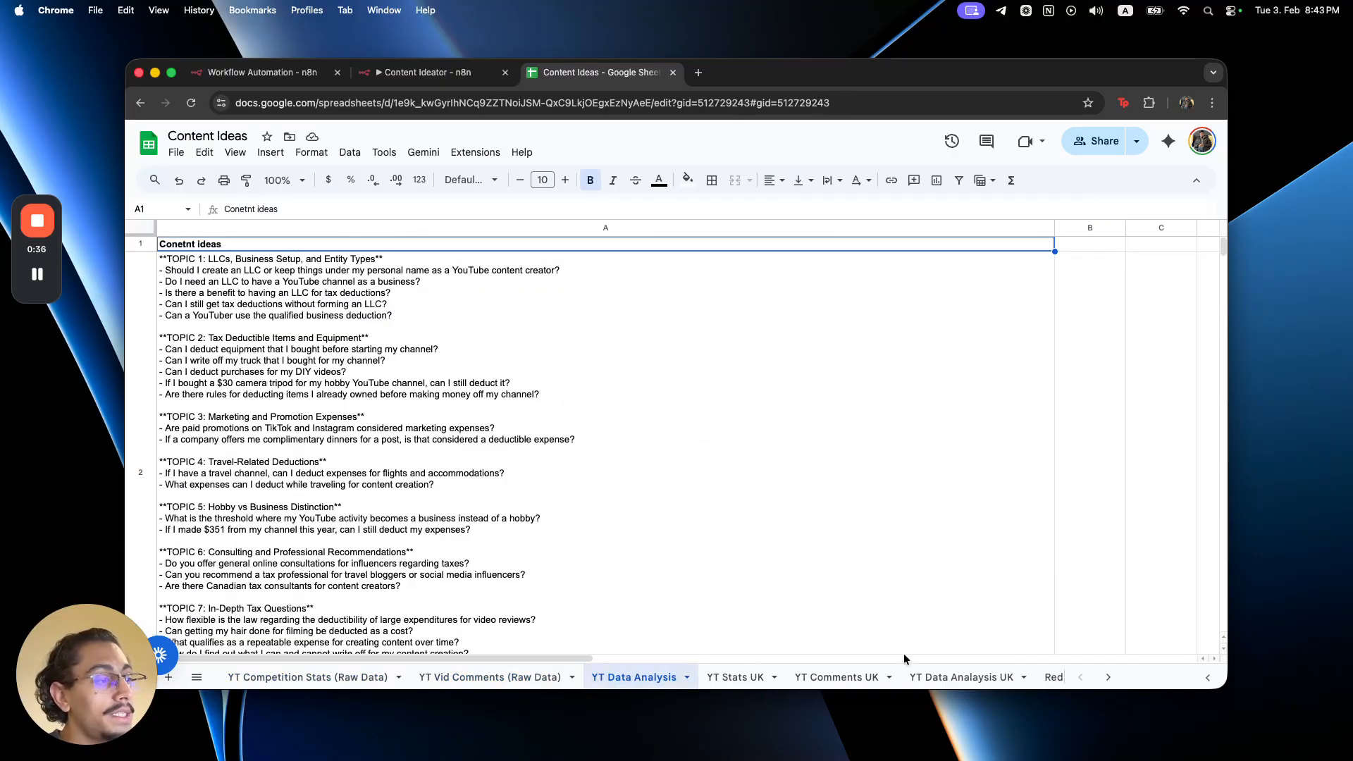
{"action": "left_click", "coordinate": [1110, 680]}
{"action": "left_click", "coordinate": [754, 682]}
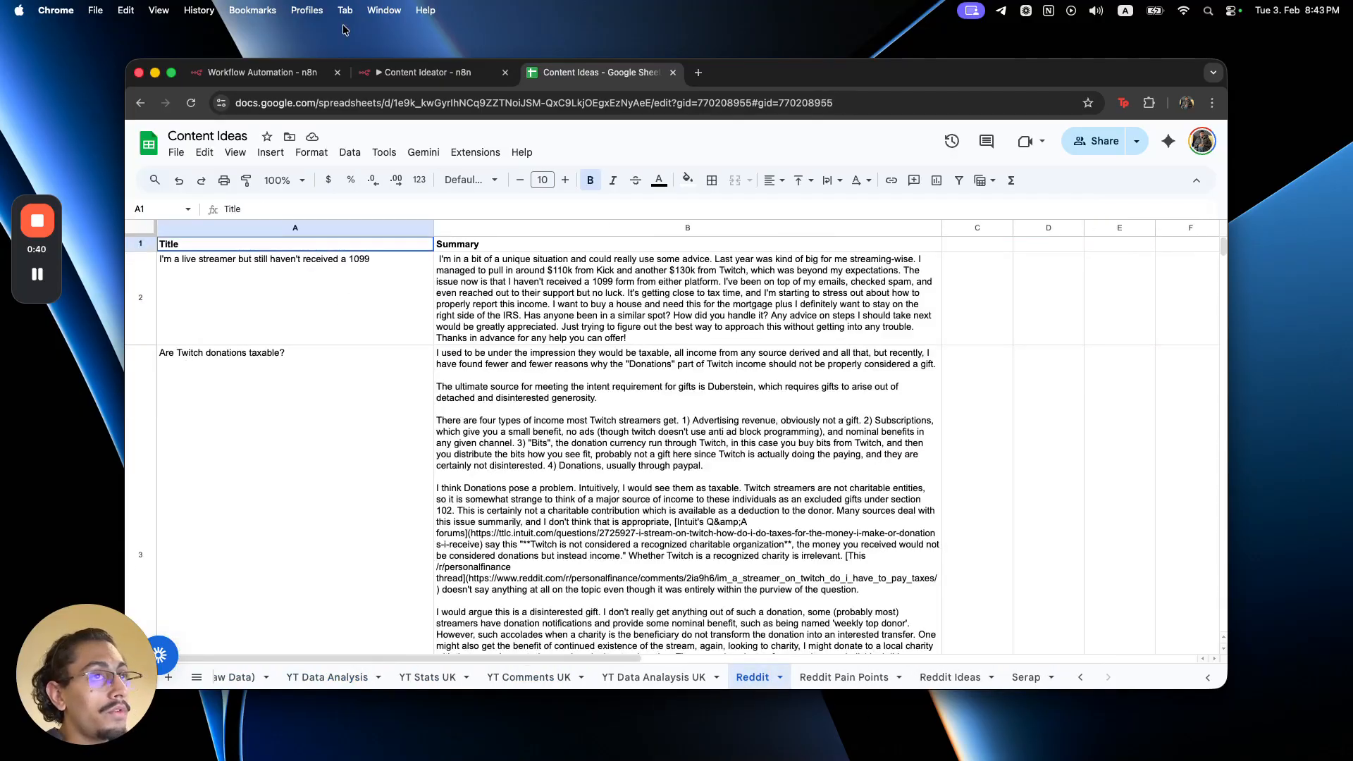
- Return to the Content Ideator workflow, close the node settings, and look over the scraper and report generation sections
{"action": "left_click", "coordinate": [299, 71]}
{"action": "left_click", "coordinate": [394, 73]}
{"action": "left_click", "coordinate": [1196, 150]}
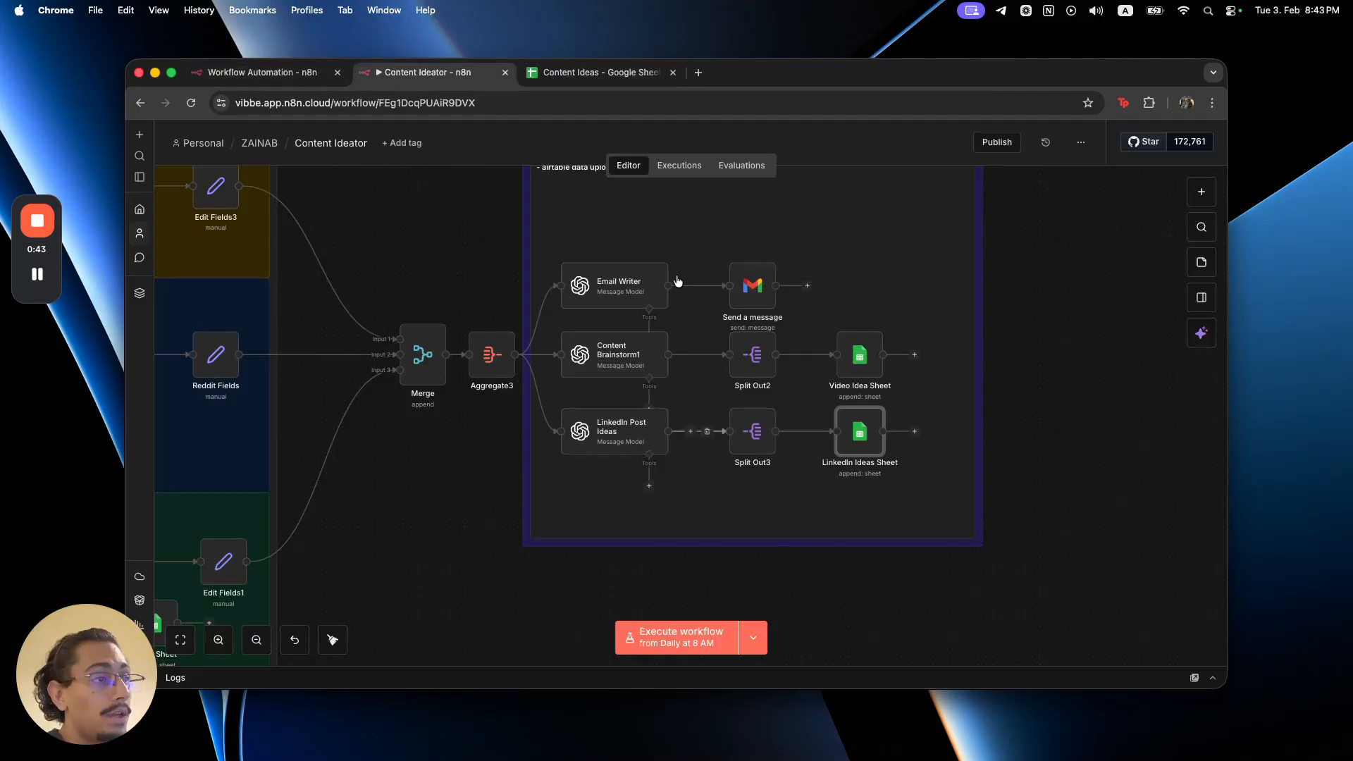
{"action": "scroll", "coordinate": [623, 365], "scroll_direction": "down", "scroll_amount": 6}
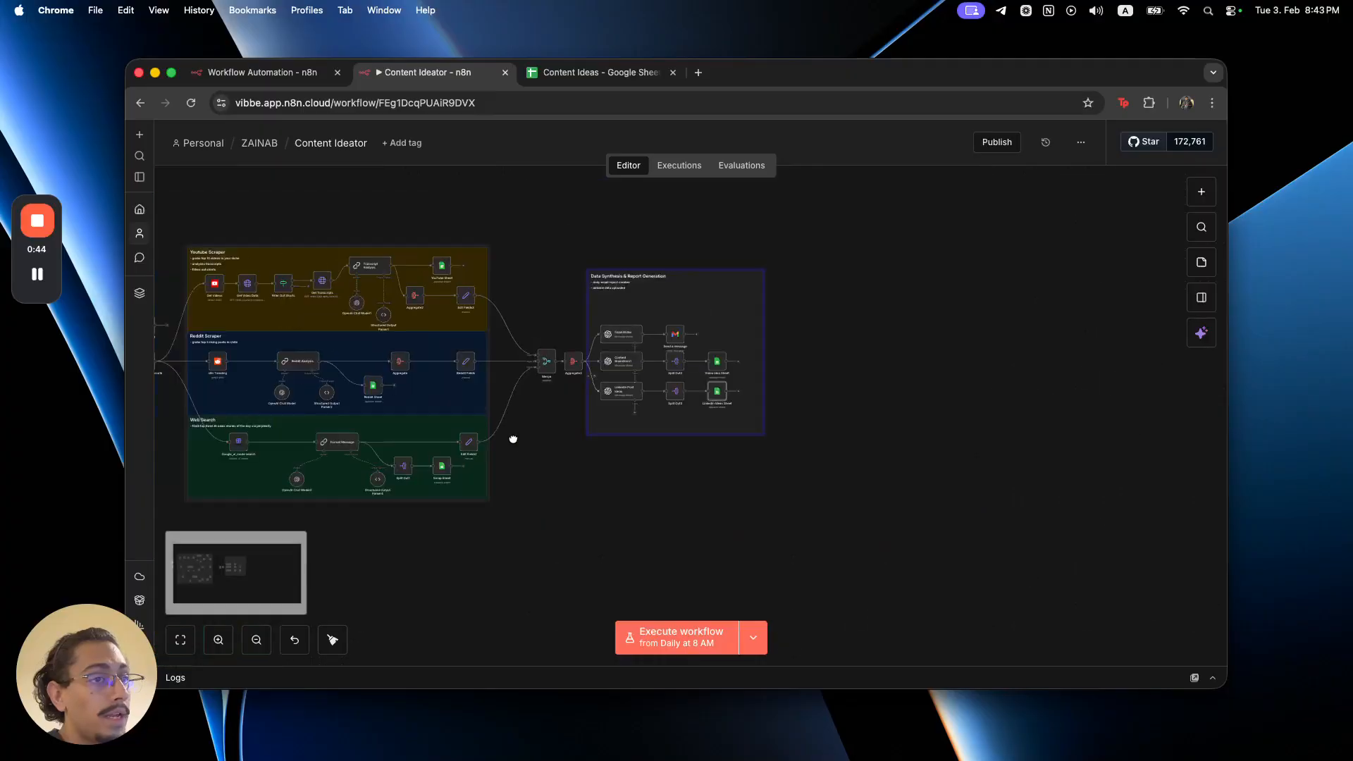
{"action": "left_click_drag", "start_coordinate": [514, 442], "coordinate": [644, 418]}
{"action": "scroll", "coordinate": [446, 354], "scroll_direction": "up", "scroll_amount": 4}
{"action": "scroll", "coordinate": [446, 355], "scroll_direction": "down", "scroll_amount": 3}
- Examine the Reddit Pain Points, Reddit Ideas and Serap sheets in the Content Ideas spreadsheet
{"action": "left_click", "coordinate": [599, 72]}
{"action": "left_click", "coordinate": [874, 677]}
{"action": "left_click", "coordinate": [950, 677]}
{"action": "left_click", "coordinate": [1028, 677]}
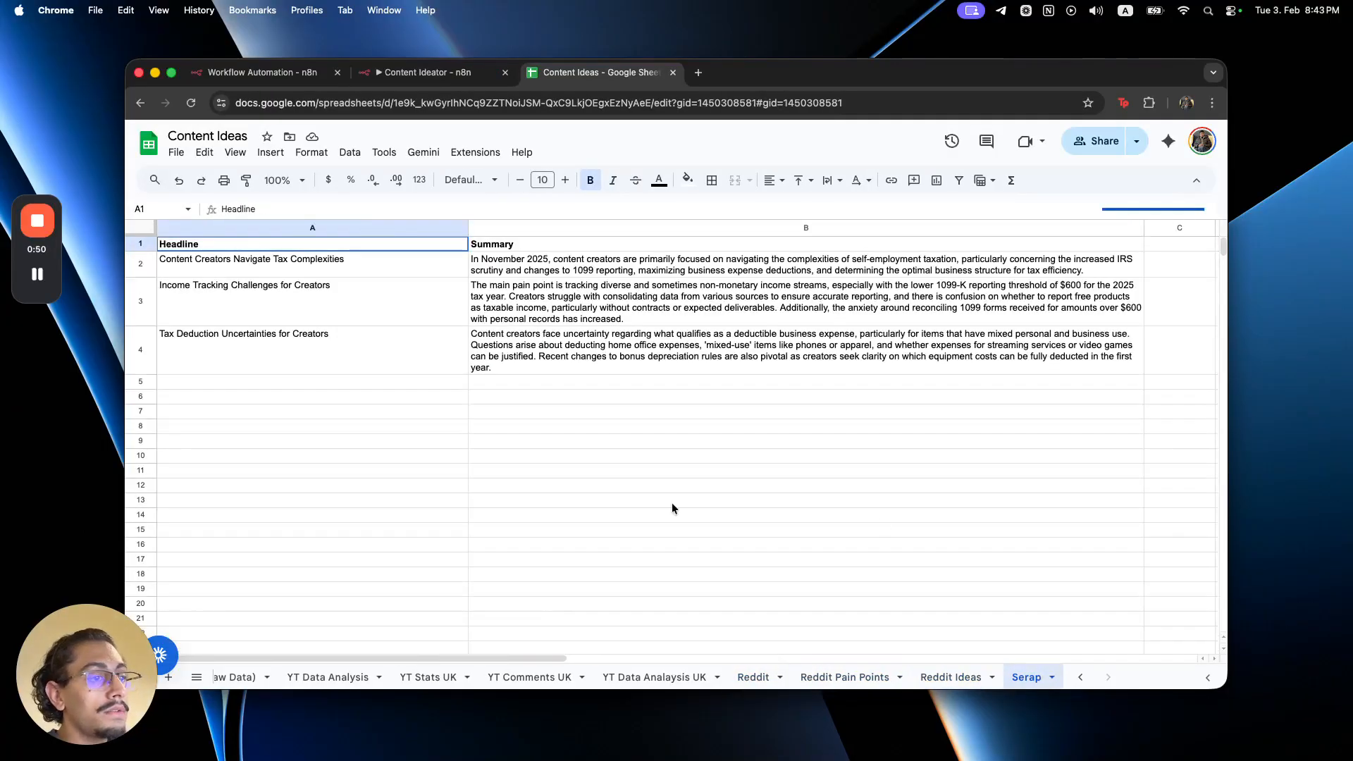
{"action": "left_click_drag", "start_coordinate": [527, 657], "coordinate": [587, 658]}
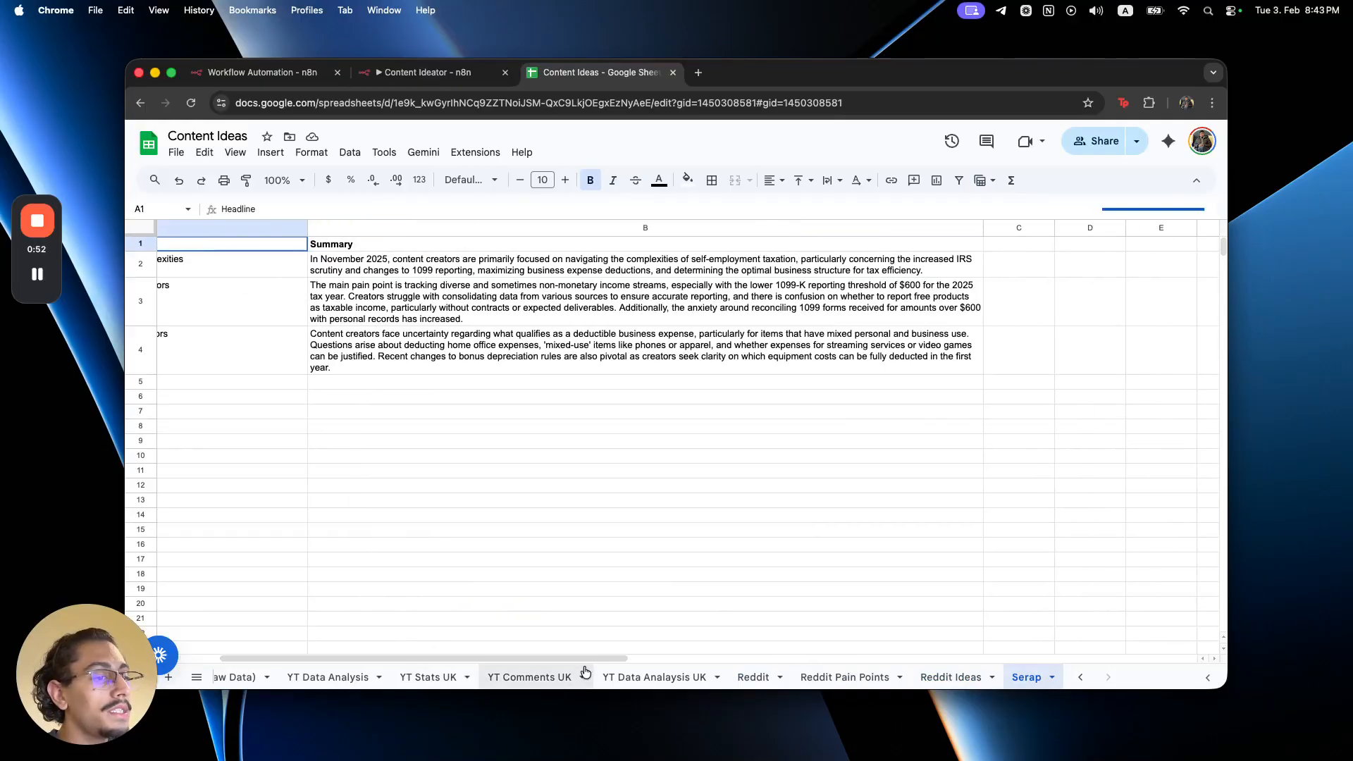
{"action": "left_click", "coordinate": [1083, 680]}
{"action": "left_click", "coordinate": [1087, 687]}
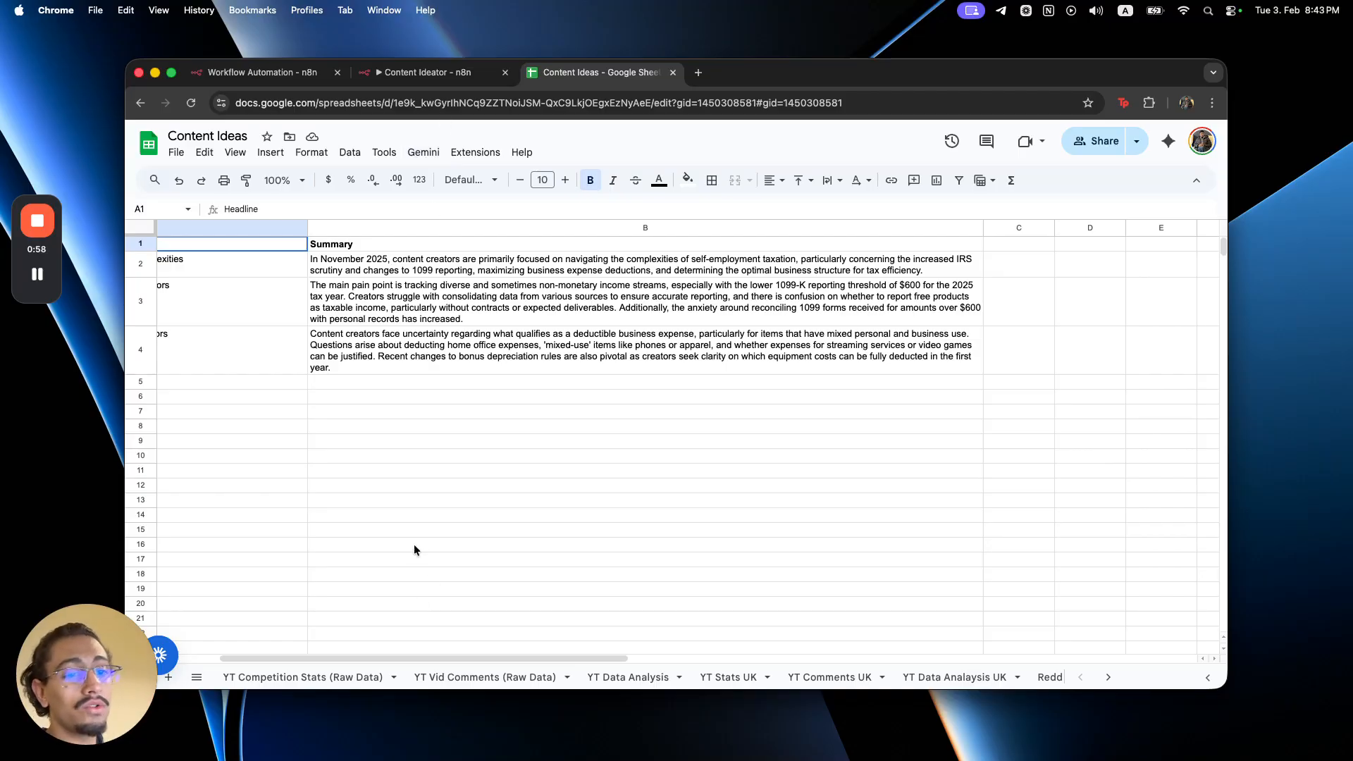
- Check the open Content Ideas browser tabs and close the duplicates, keeping one beside the n8n workflow tab
{"action": "left_click", "coordinate": [484, 76]}
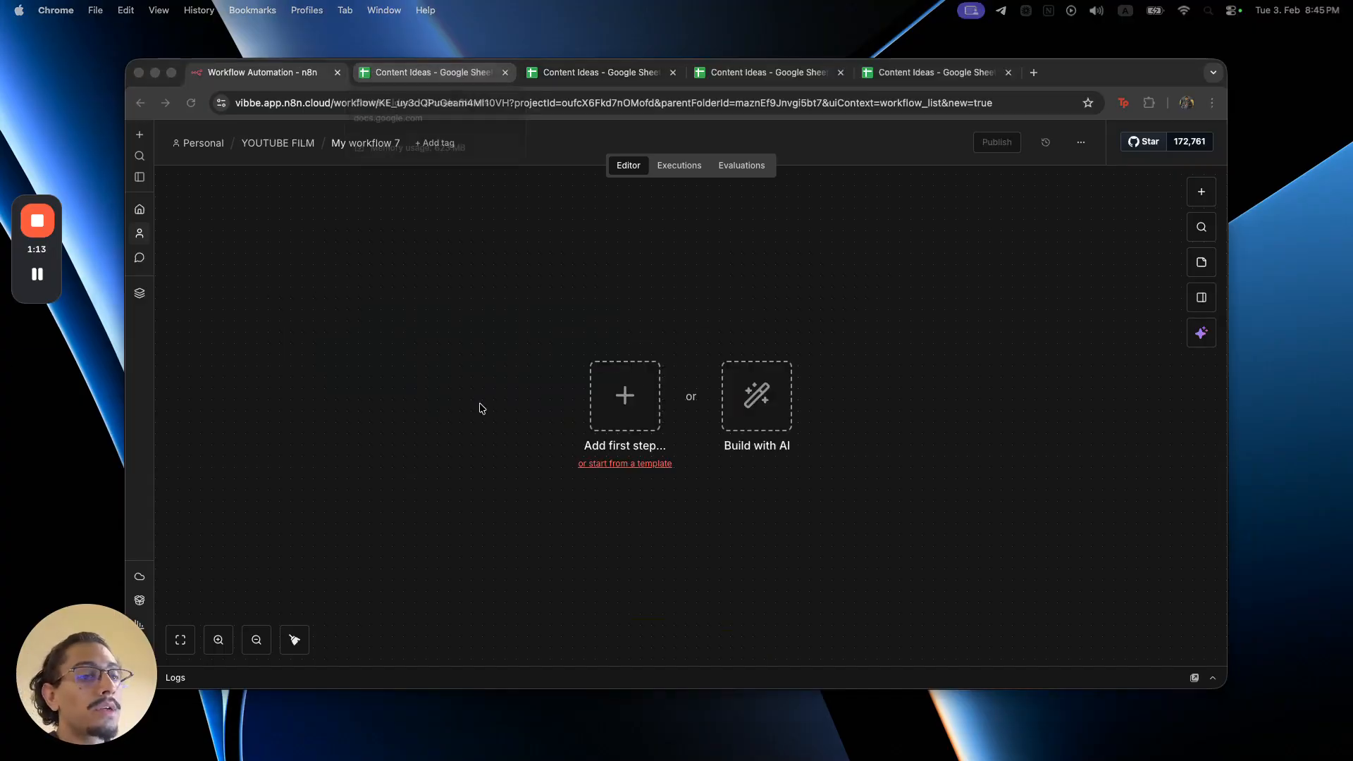
{"action": "left_click", "coordinate": [412, 76]}
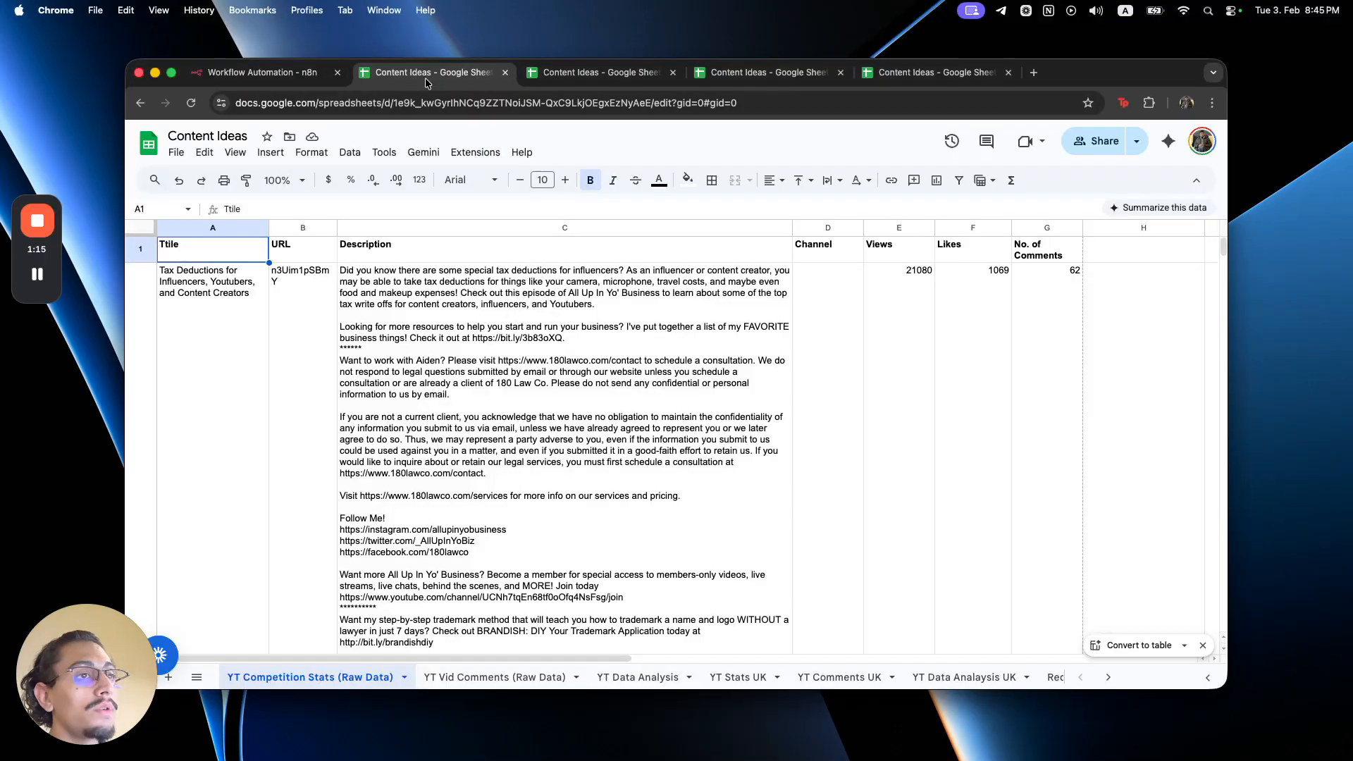
{"action": "left_click", "coordinate": [595, 76]}
{"action": "left_click", "coordinate": [749, 69]}
{"action": "left_click_drag", "start_coordinate": [487, 78], "coordinate": [0, 78]}
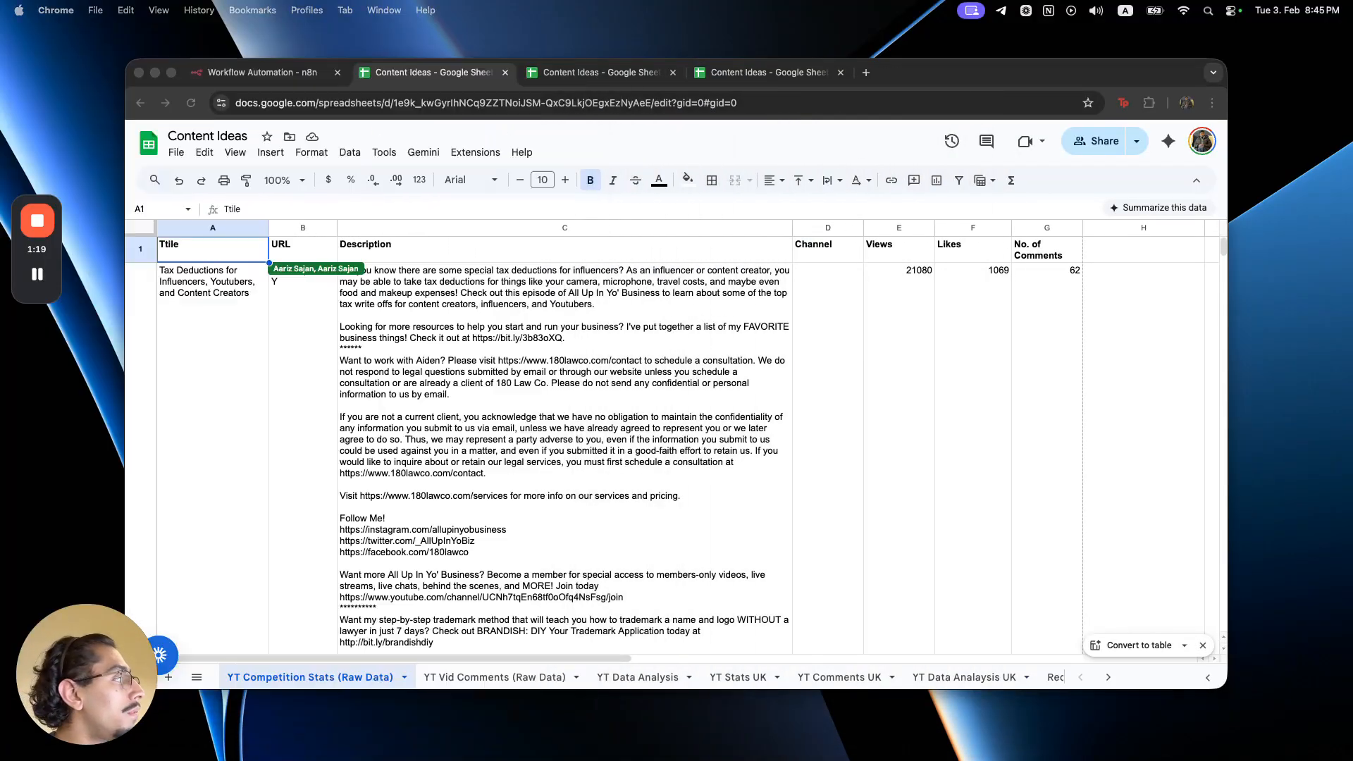
{"action": "left_click_drag", "start_coordinate": [387, 70], "coordinate": [0, 91]}
{"action": "left_click_drag", "start_coordinate": [574, 77], "coordinate": [497, 64]}
{"action": "left_click_drag", "start_coordinate": [181, 62], "coordinate": [0, 65]}
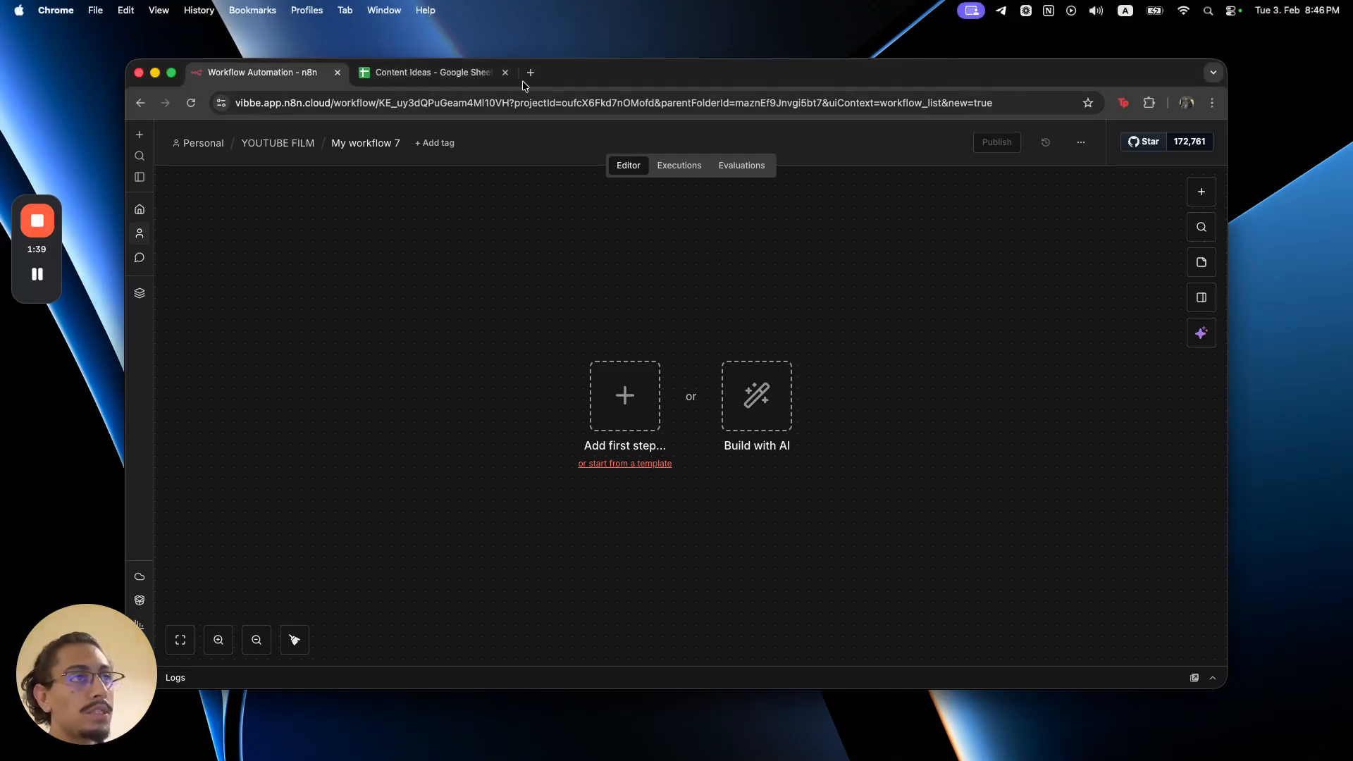
- Go from the Content Ideas spreadsheet to the Google Sheets home page and create a blank spreadsheet
{"action": "left_click", "coordinate": [496, 75]}
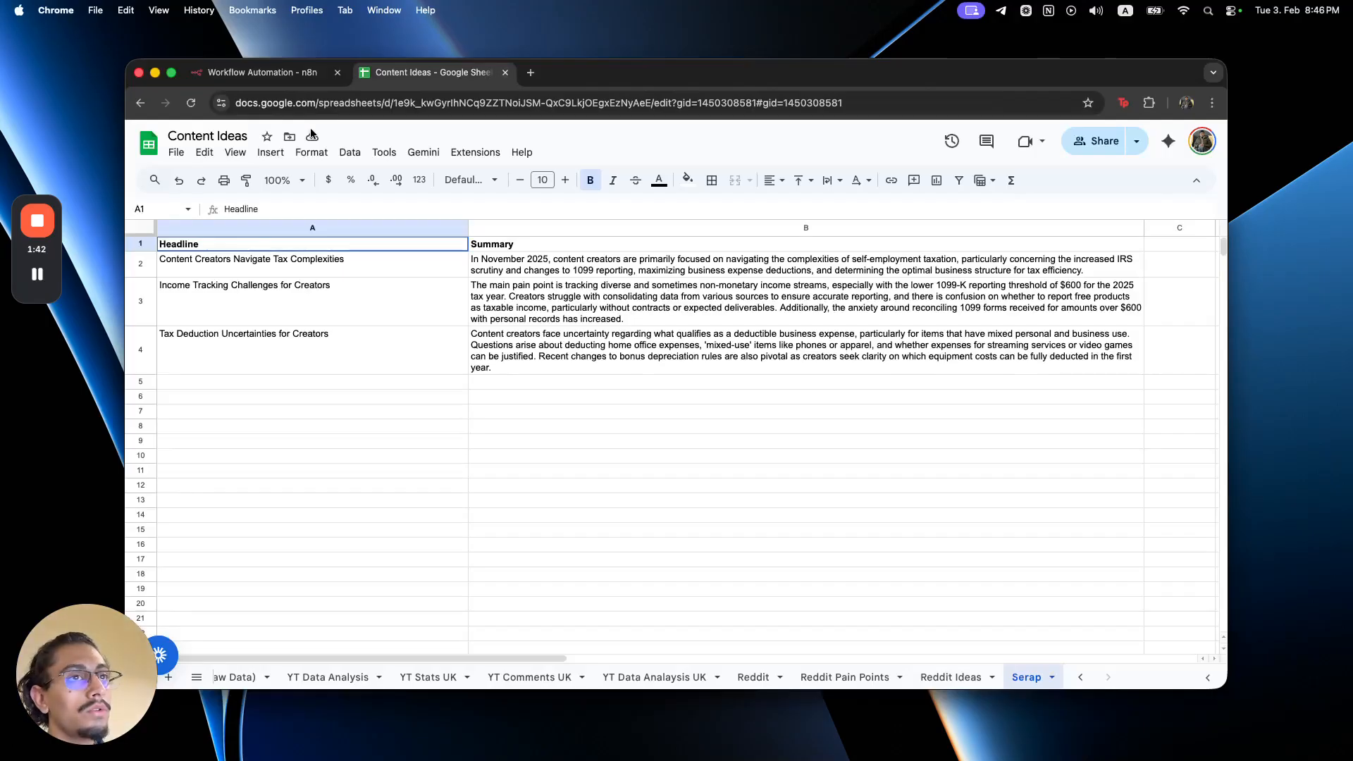
{"action": "left_click", "coordinate": [157, 149]}
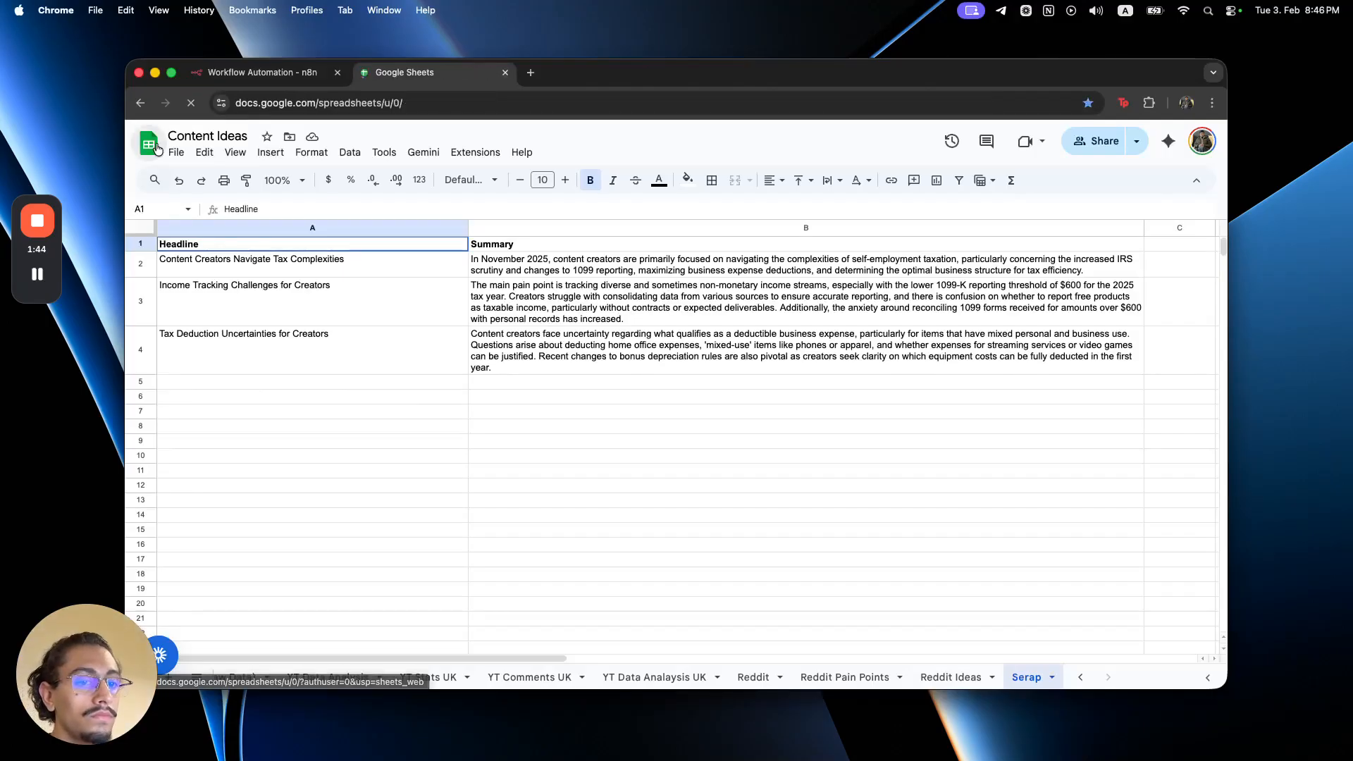
{"action": "left_click", "coordinate": [350, 272]}
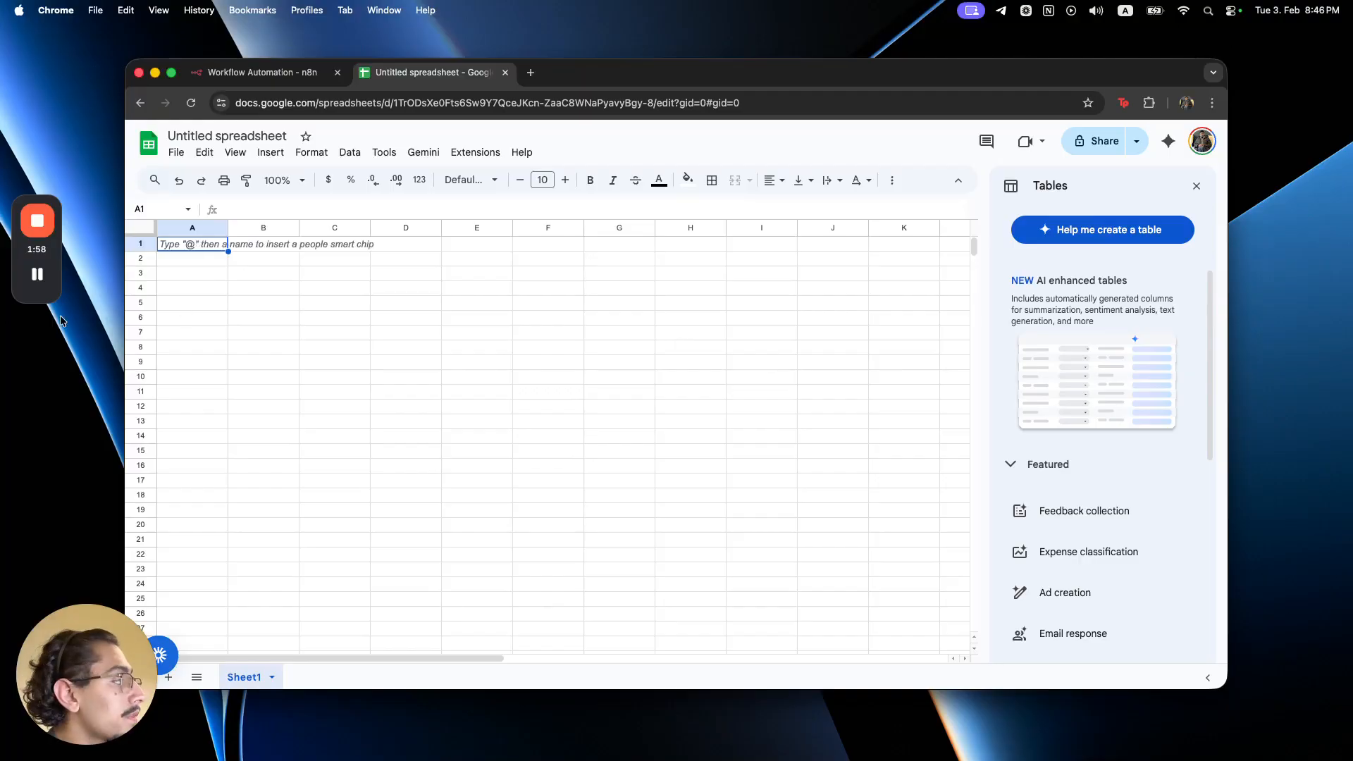
- Rename the new spreadsheet as "Infinite Ideas (content)"
{"action": "left_click", "coordinate": [222, 134]}
{"action": "type", "text": "In"}
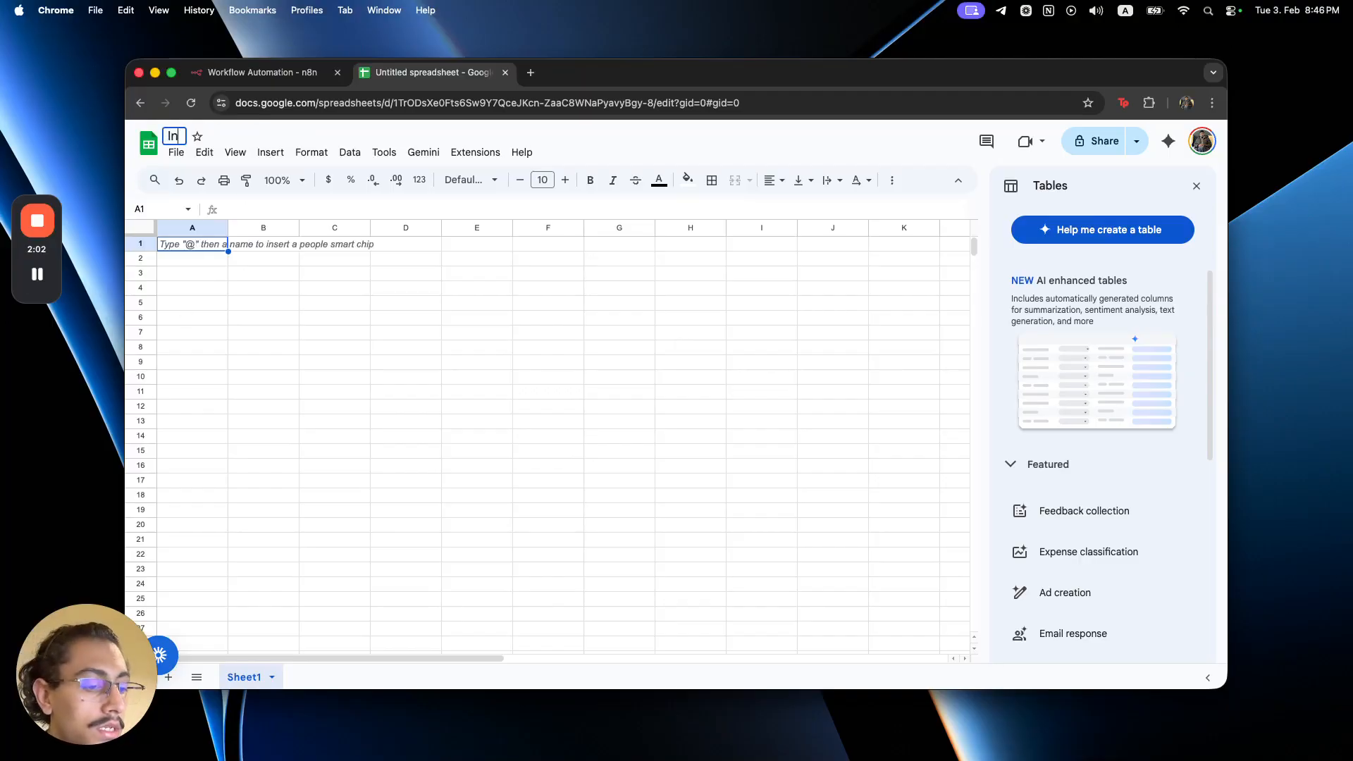
{"action": "type", "text": "finite"}
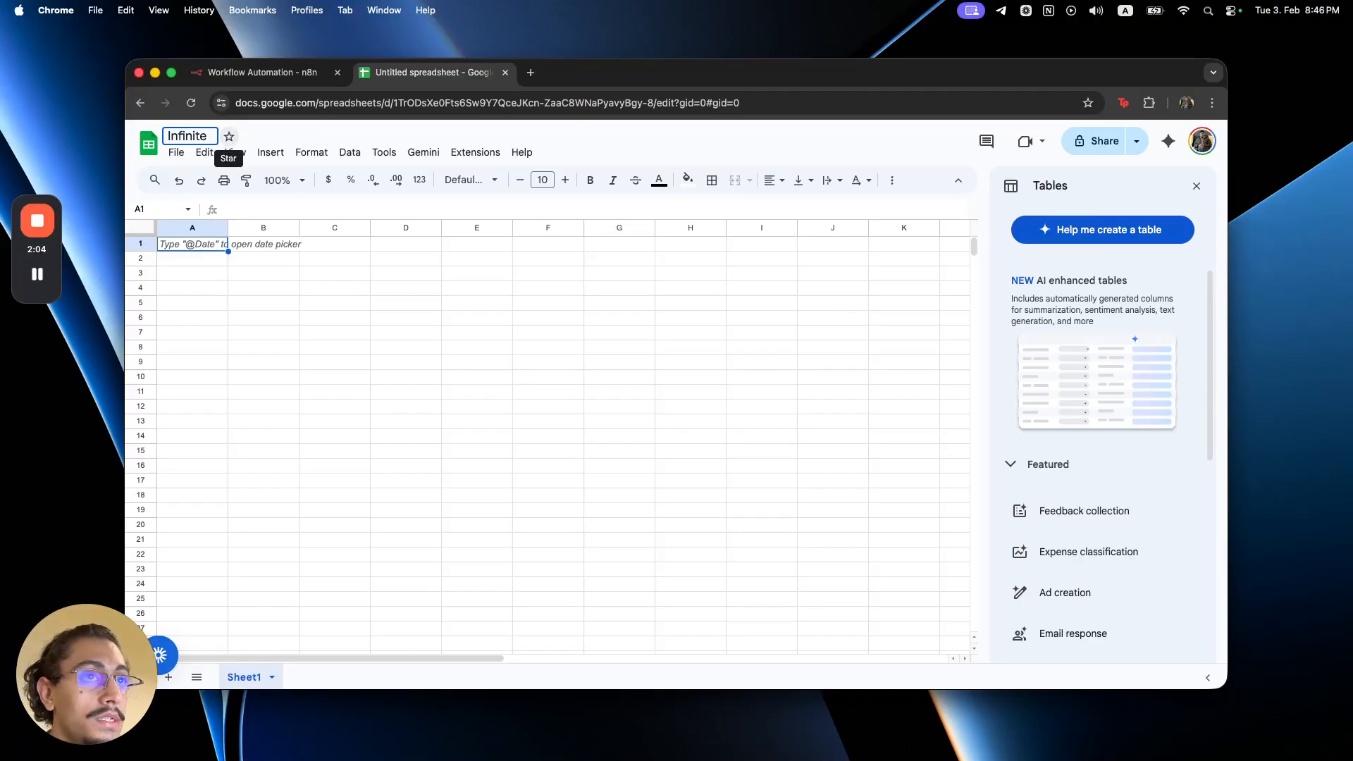
{"action": "type", "text": " Ideas (content)"}
{"action": "key", "text": "Return"}
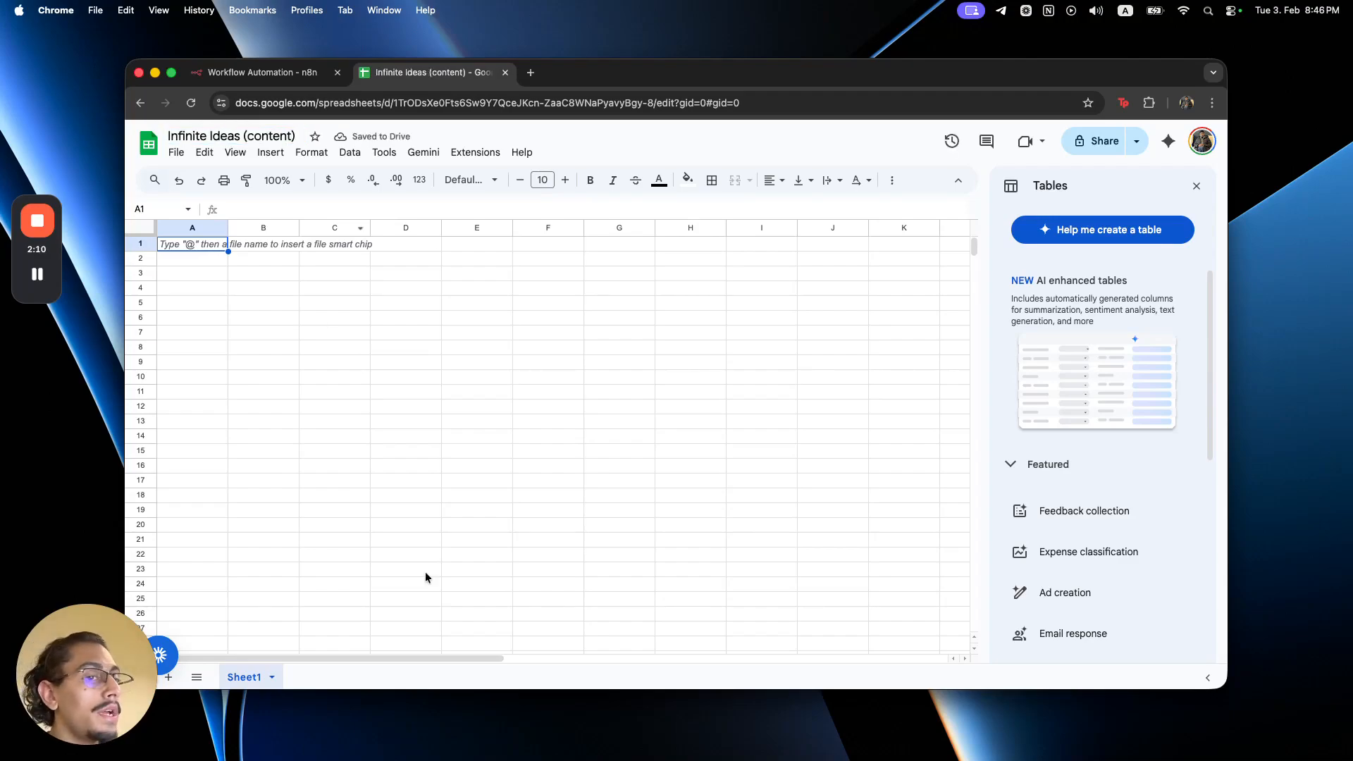
- Rename the first sheet of the spreadsheet as YouTube
{"action": "double_click", "coordinate": [244, 677]}
{"action": "type", "text": "YouTube"}
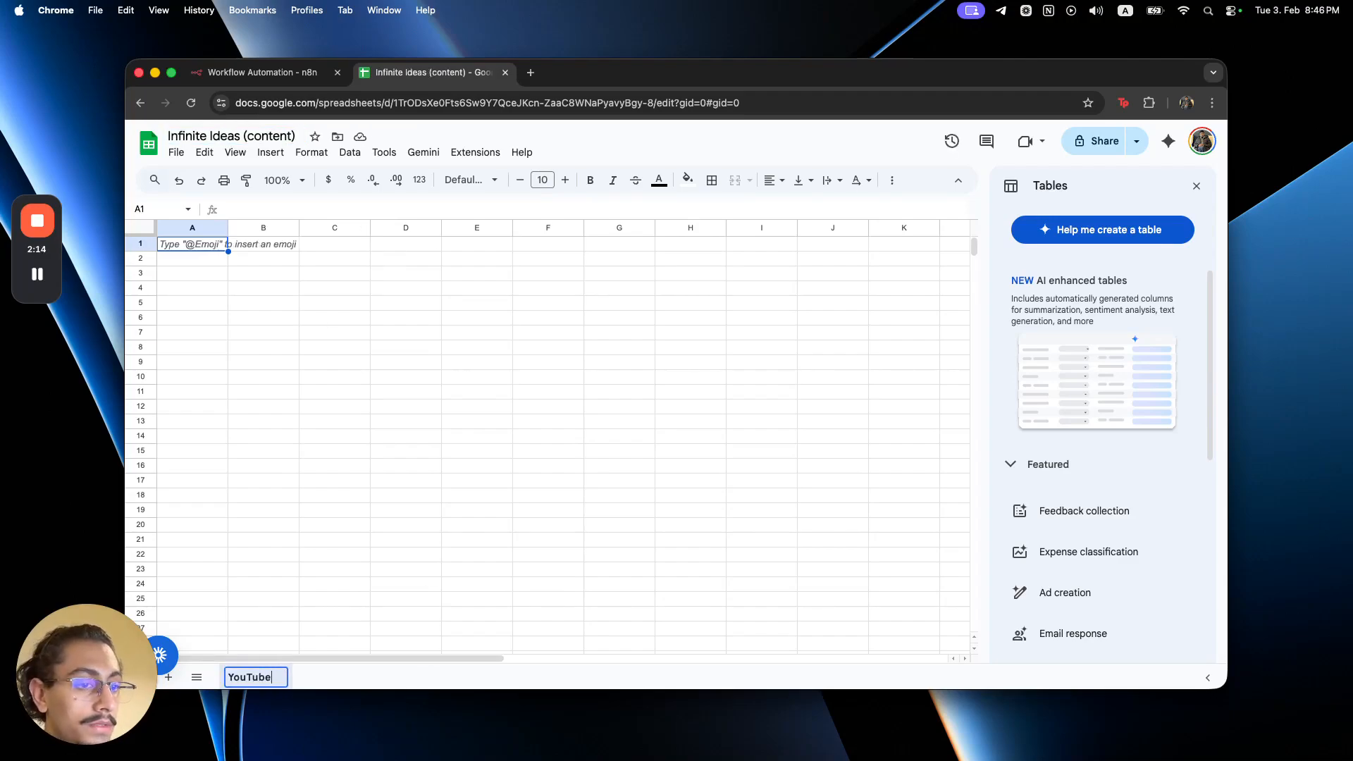
{"action": "key", "text": "Return"}
- Add a second sheet and name it Reddit
{"action": "left_click", "coordinate": [168, 677]}
{"action": "right_click", "coordinate": [325, 677]}
{"action": "left_click", "coordinate": [369, 505]}
{"action": "type", "text": "Reddit"}
{"action": "key", "text": "Return"}
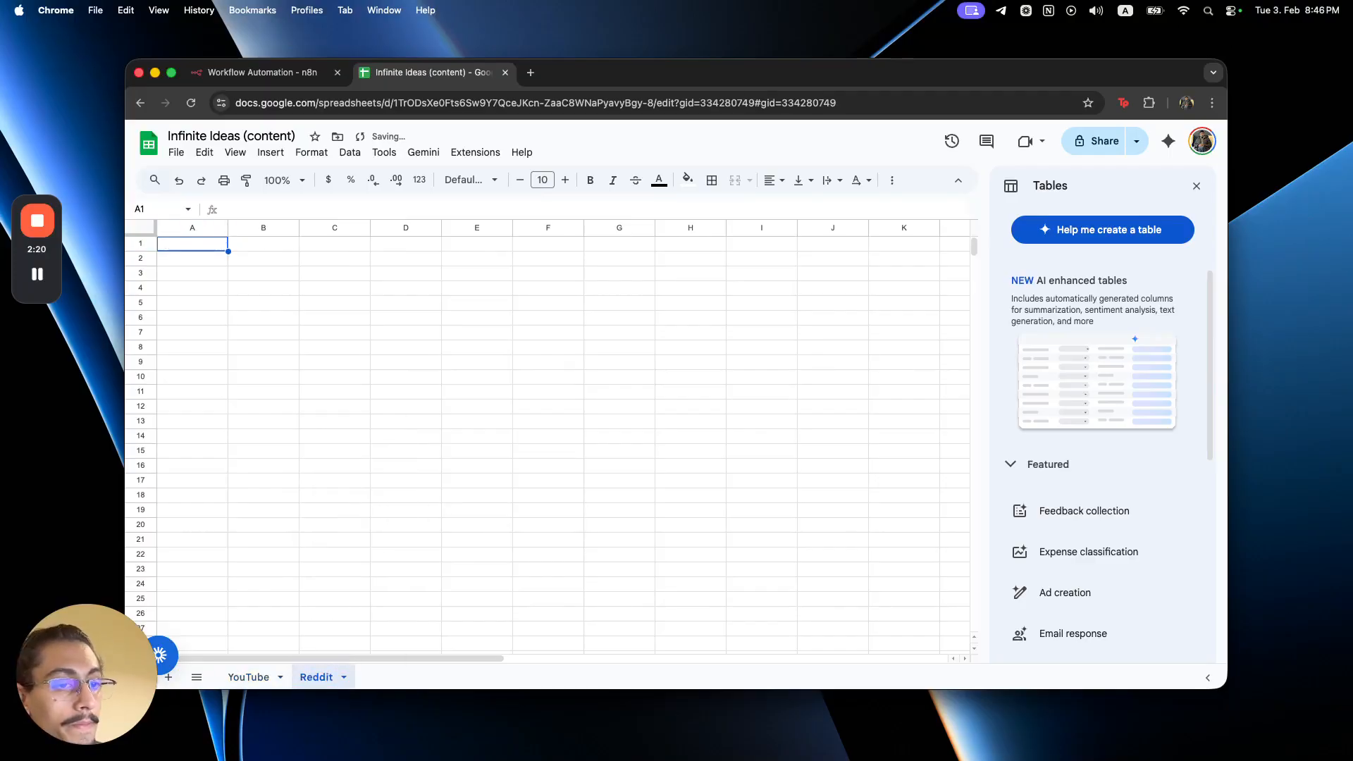
{"action": "left_click", "coordinate": [173, 675]}
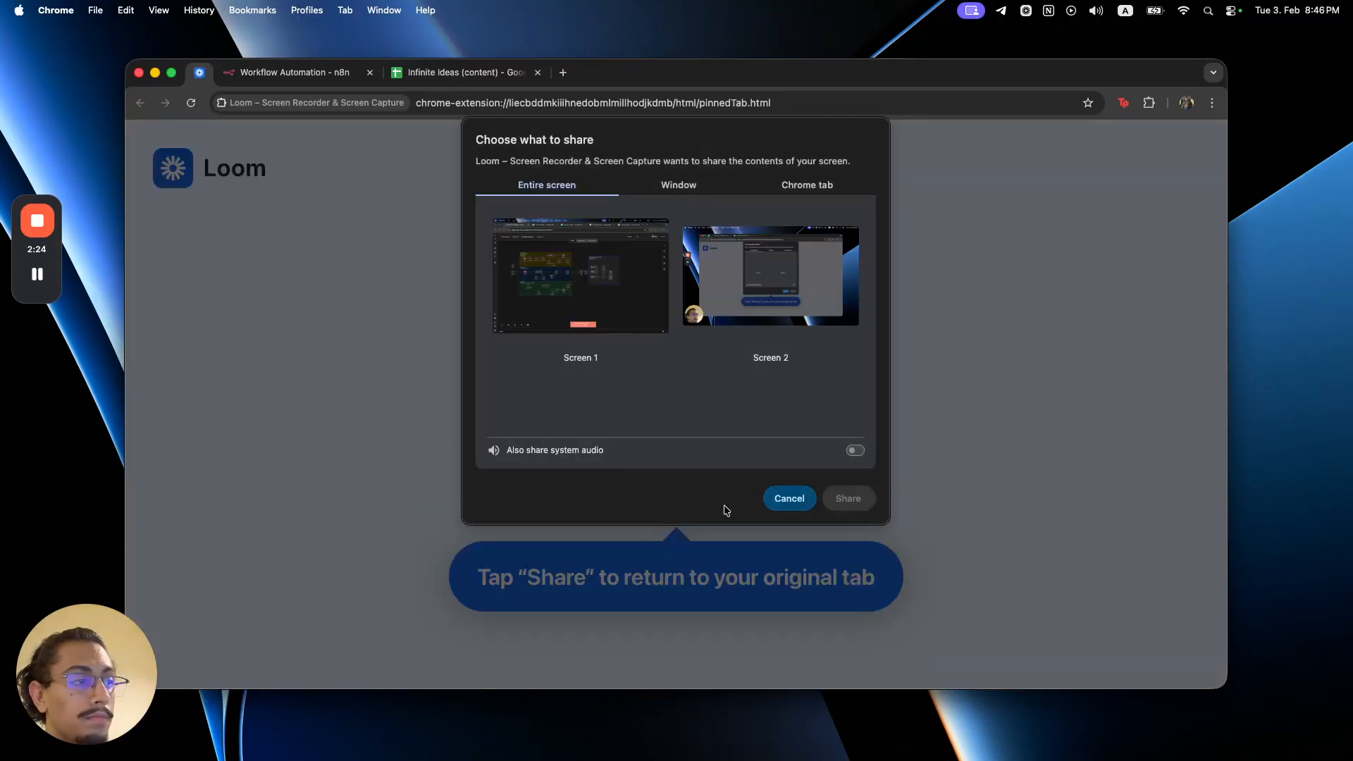
{"action": "left_click", "coordinate": [791, 497]}
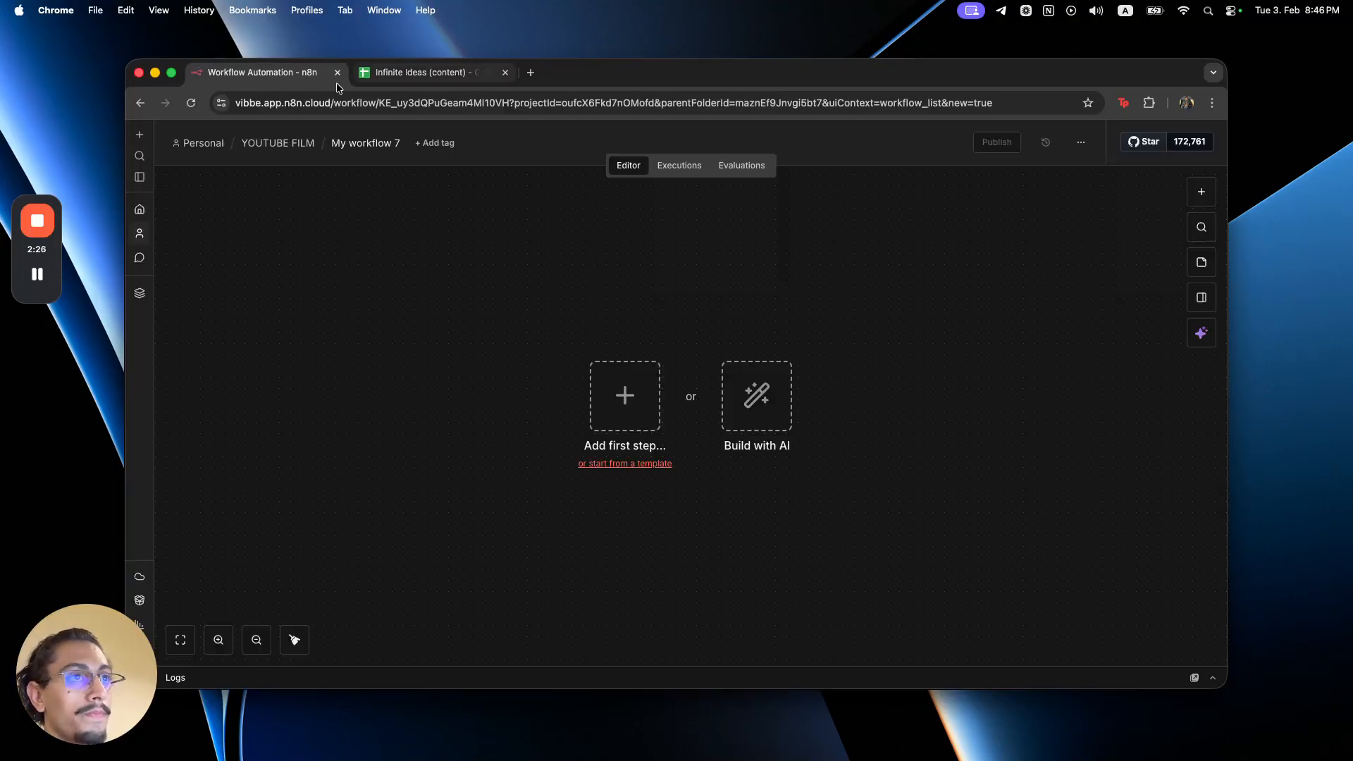
{"action": "left_click", "coordinate": [396, 76]}
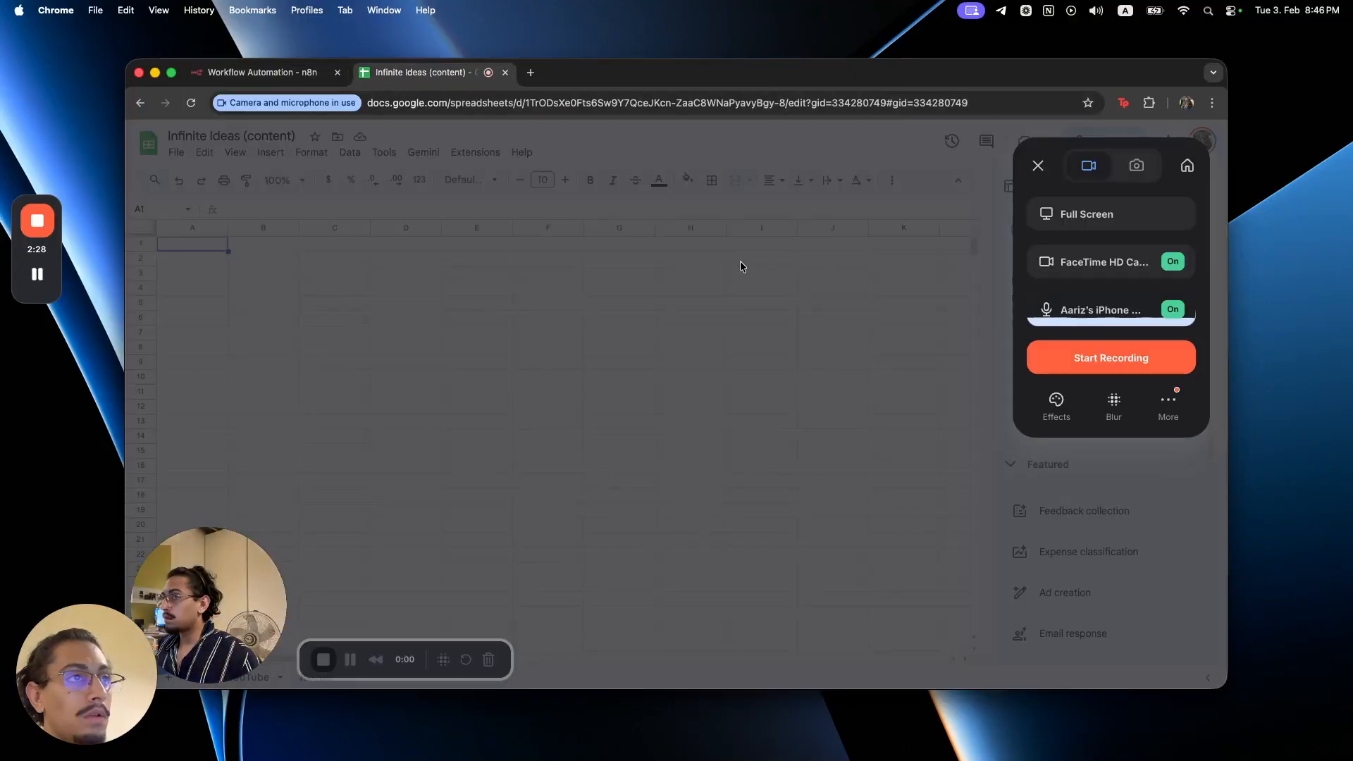
{"action": "left_click", "coordinate": [1038, 165]}
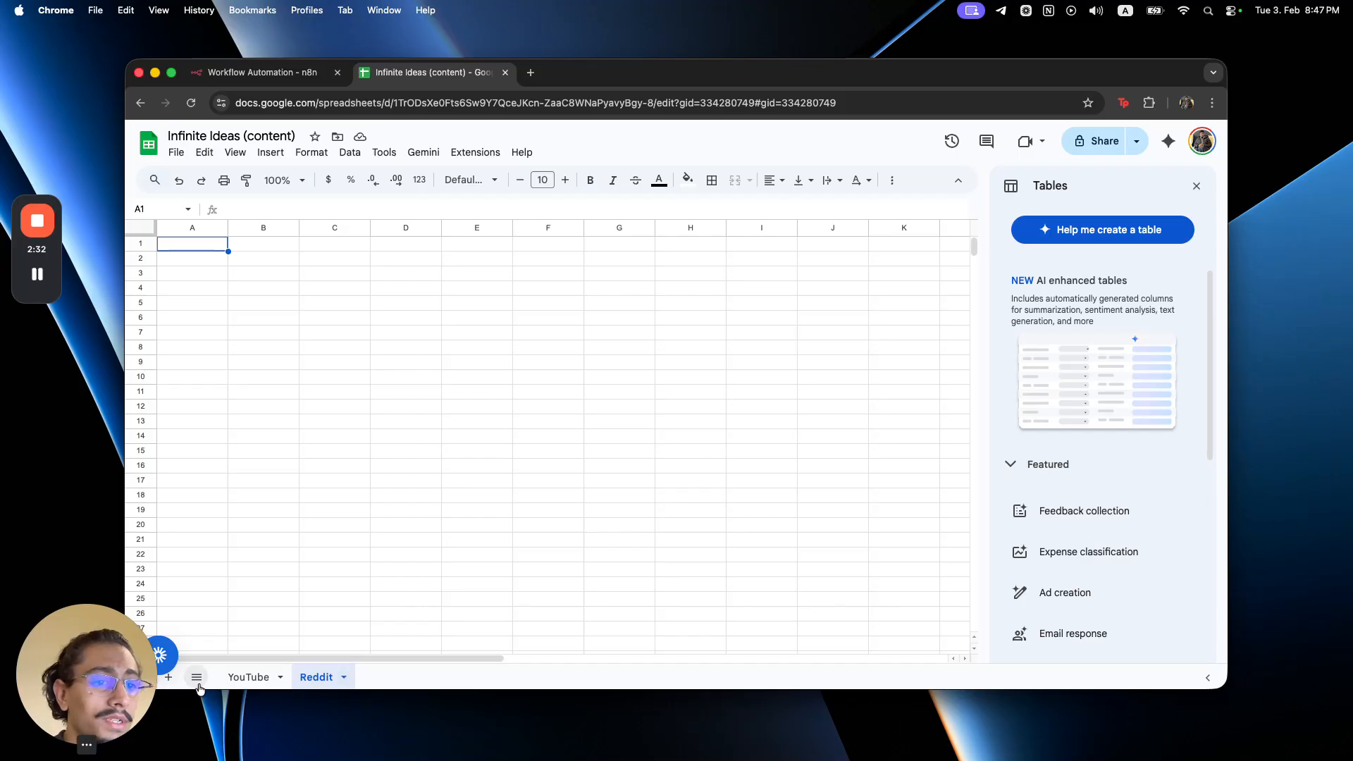
- Add a third sheet named Serap and turn off the floating Loom recording widget on the page
{"action": "left_click", "coordinate": [168, 677]}
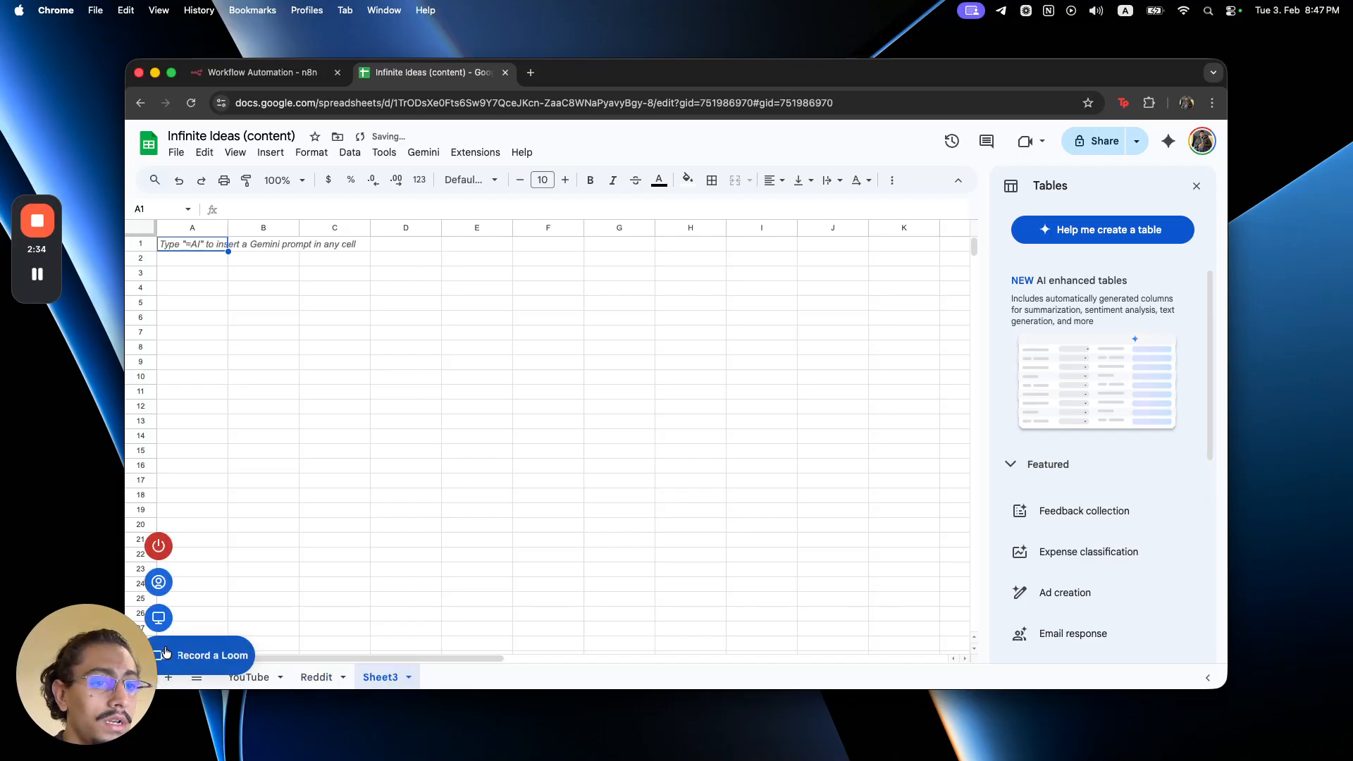
{"action": "left_click", "coordinate": [157, 546]}
{"action": "left_click", "coordinate": [599, 351]}
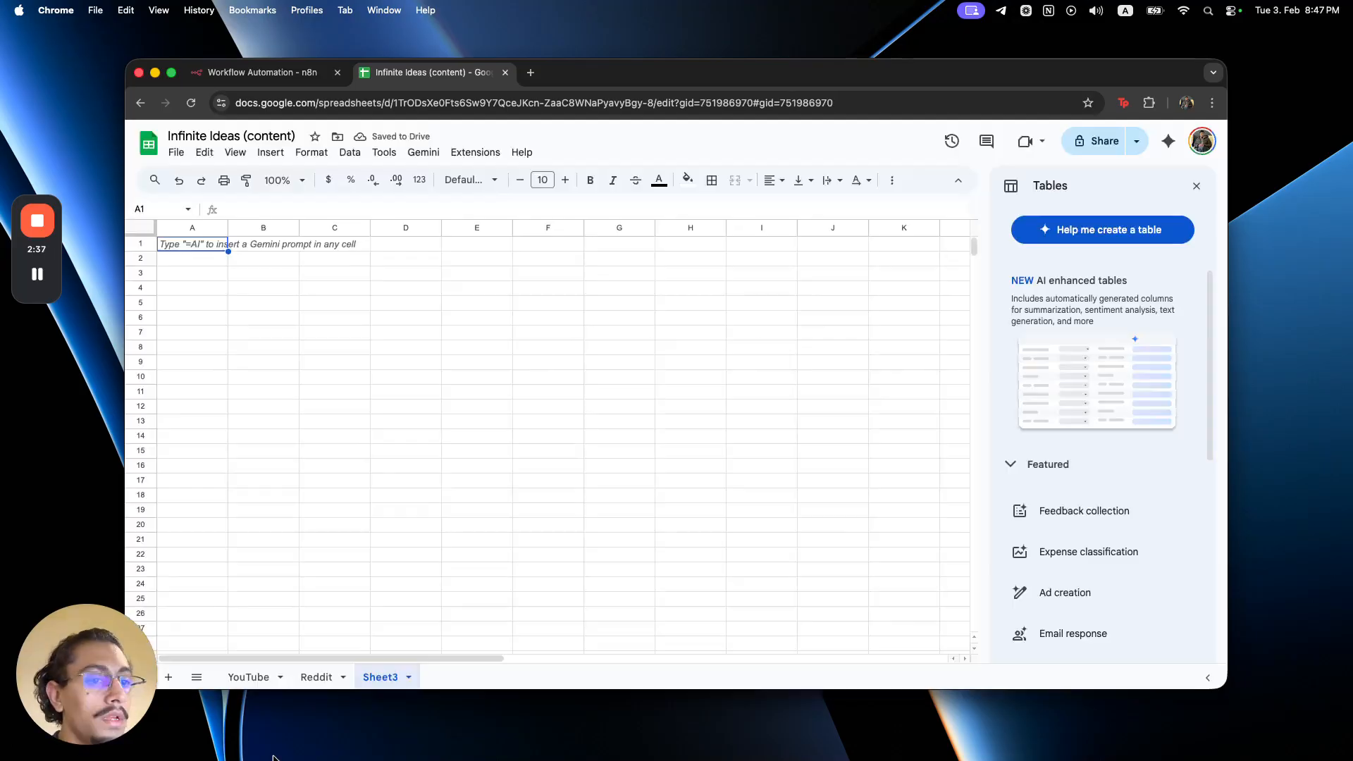
{"action": "right_click", "coordinate": [381, 678]}
{"action": "left_click", "coordinate": [404, 500]}
{"action": "type", "text": "Serap"}
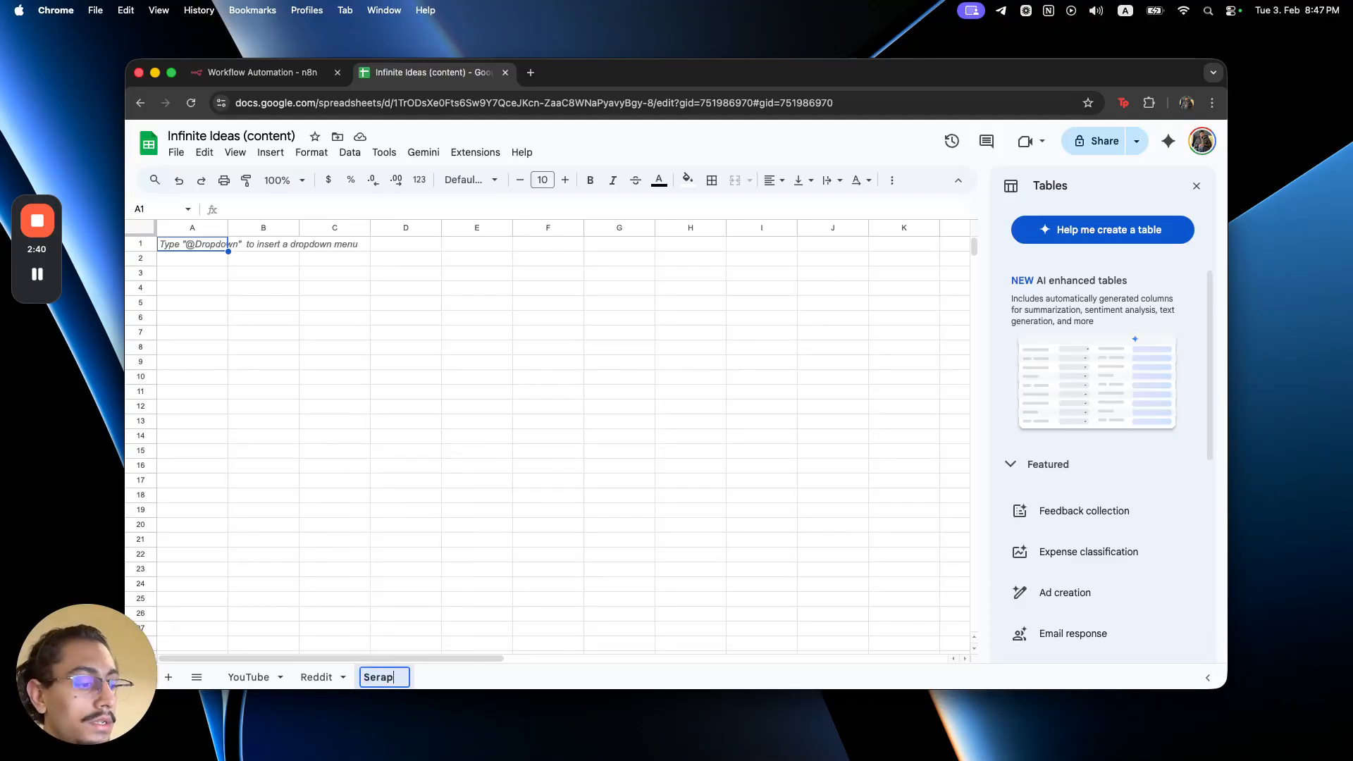
{"action": "key", "text": "Return"}
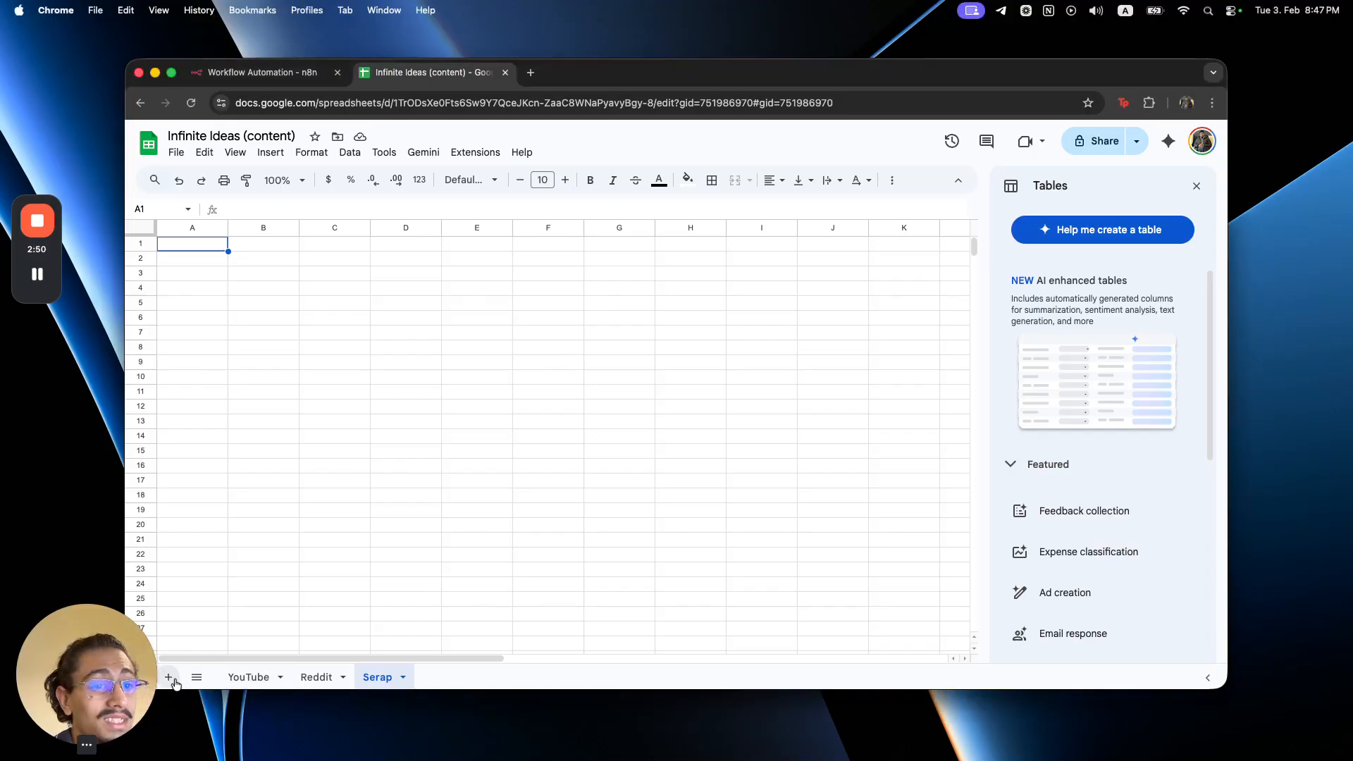
- Add a fourth sheet to the spreadsheet and name it Video Ideas
{"action": "left_click", "coordinate": [169, 679]}
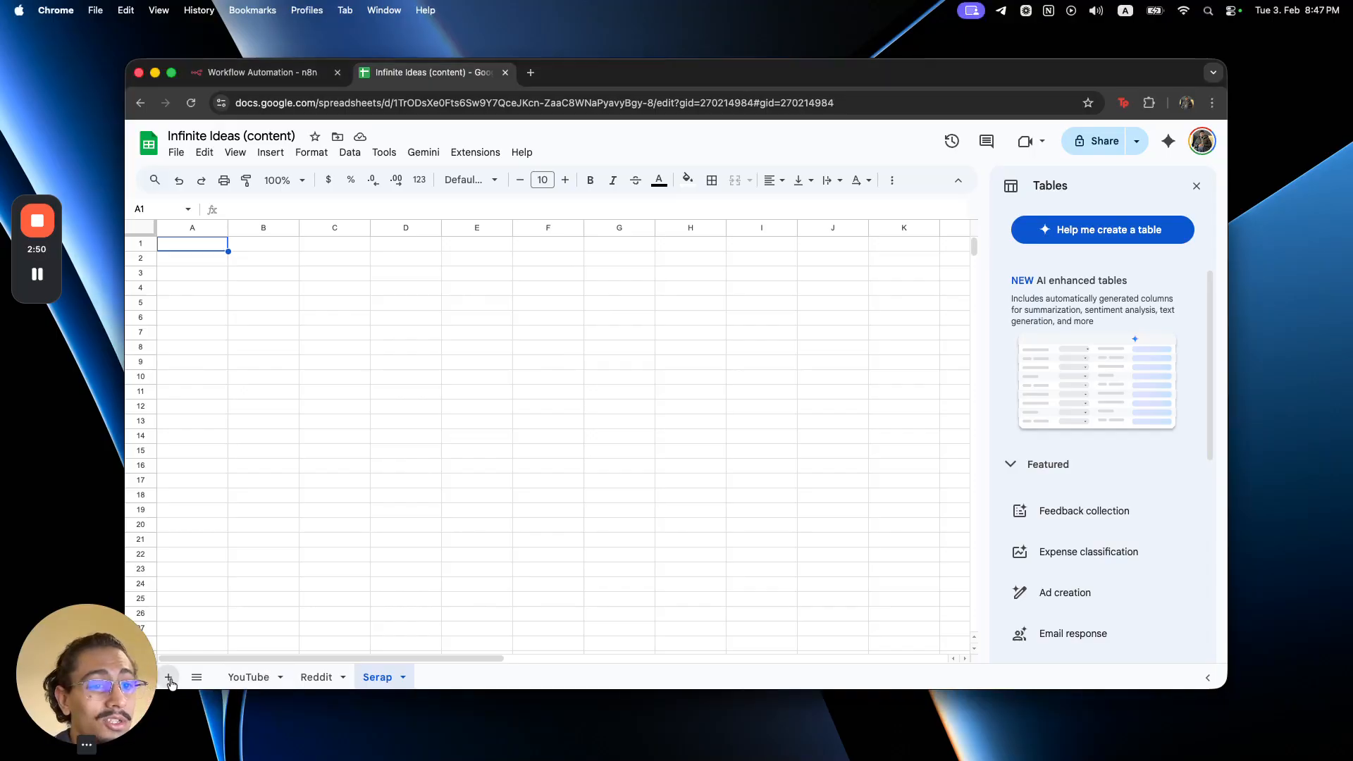
{"action": "right_click", "coordinate": [451, 685]}
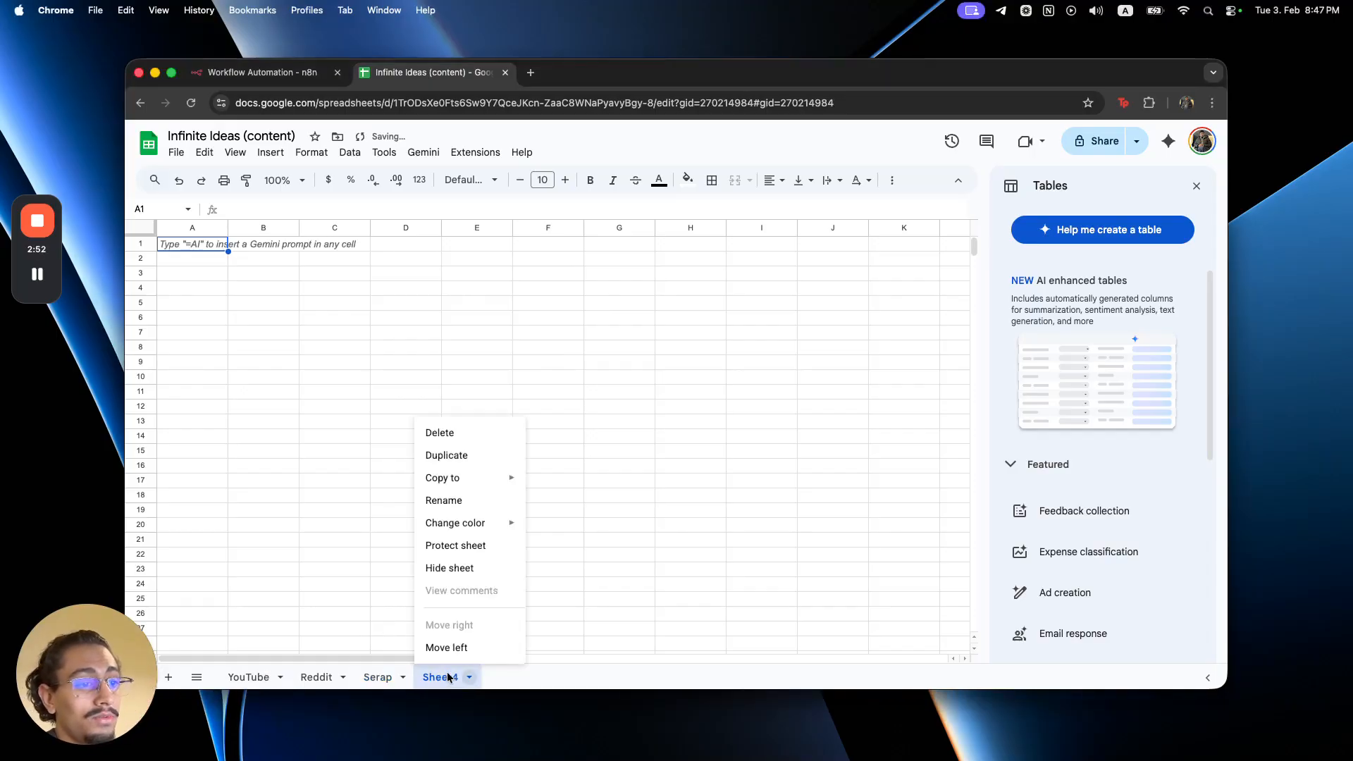
{"action": "left_click", "coordinate": [456, 502]}
{"action": "type", "text": "Vid3eo"}
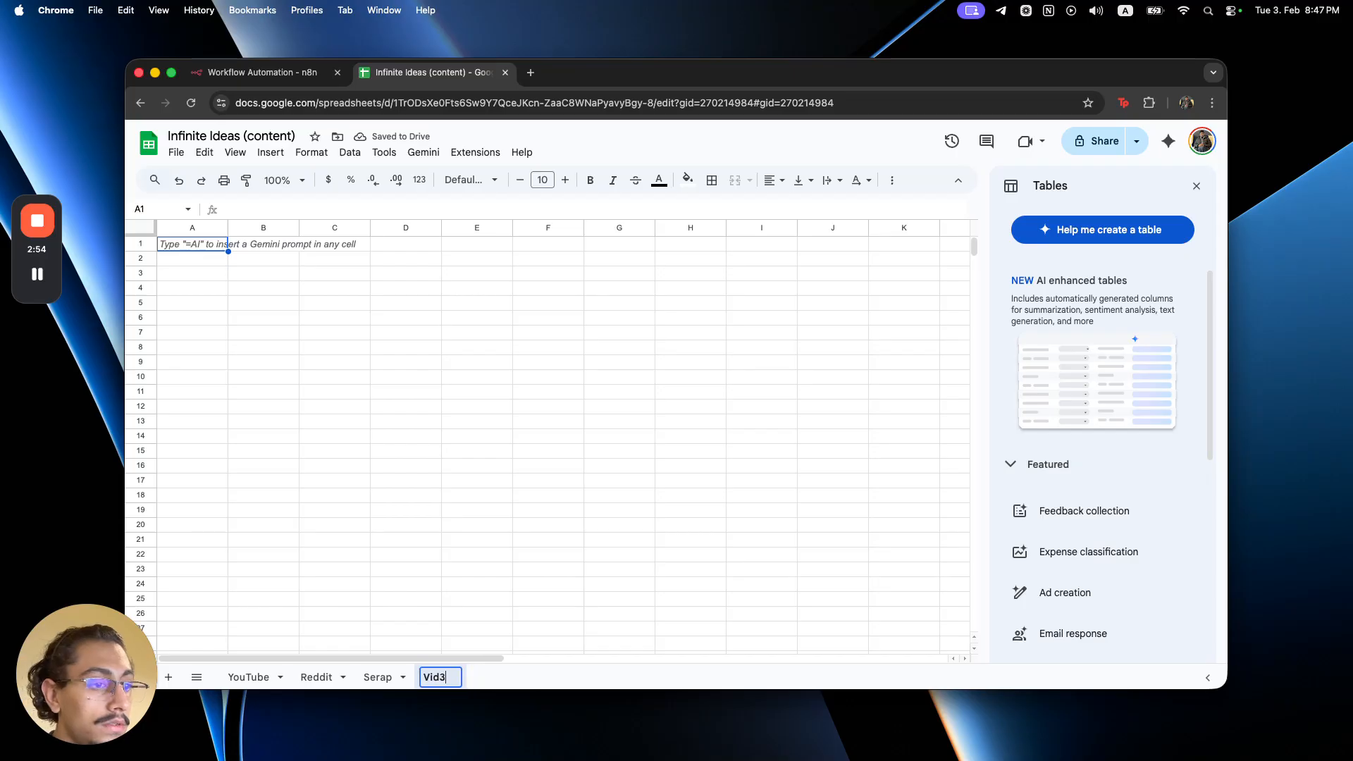
{"action": "key", "text": "BackSpace"}
{"action": "key", "text": "BackSpace"}
{"action": "key", "text": "BackSpace"}
{"action": "type", "text": "eo IDea"}
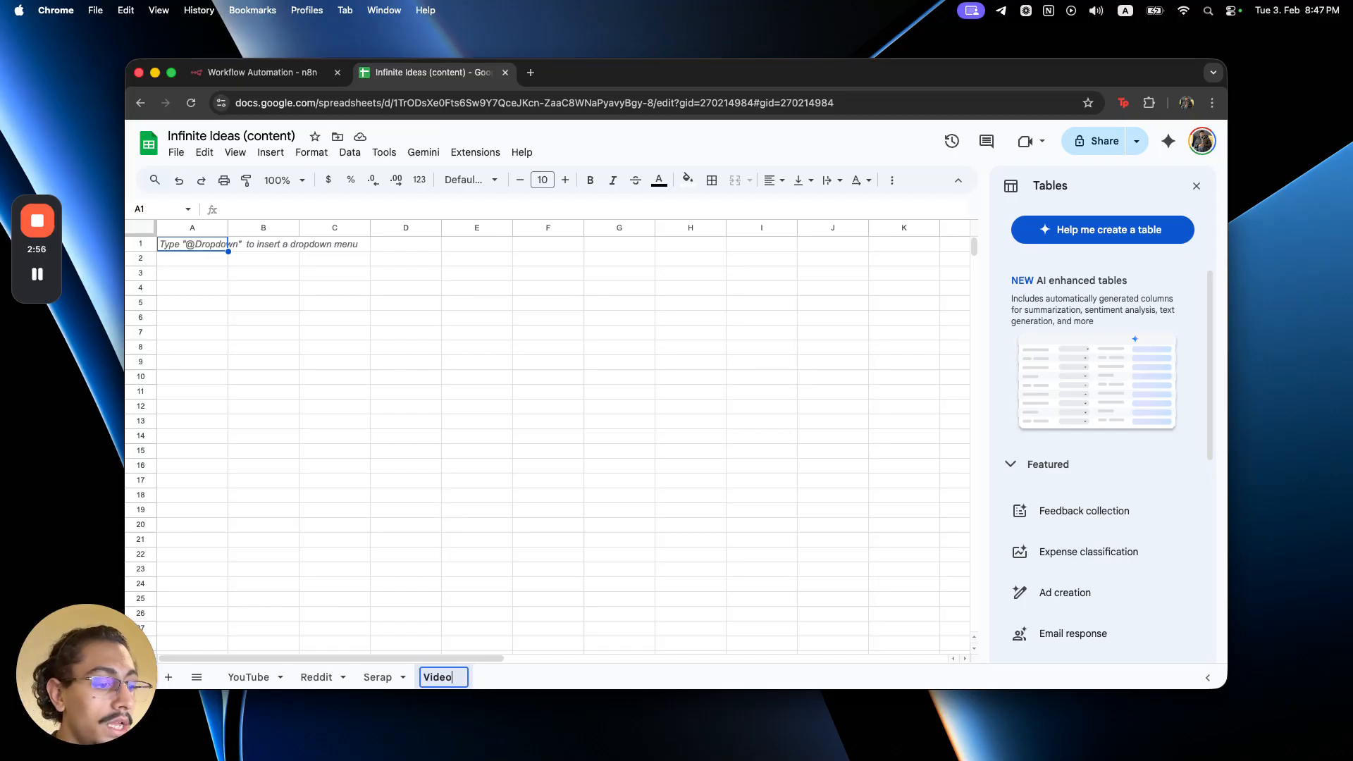
{"action": "key", "text": "BackSpace"}
{"action": "key", "text": "BackSpace"}
{"action": "key", "text": "BackSpace"}
{"action": "type", "text": "deas"}
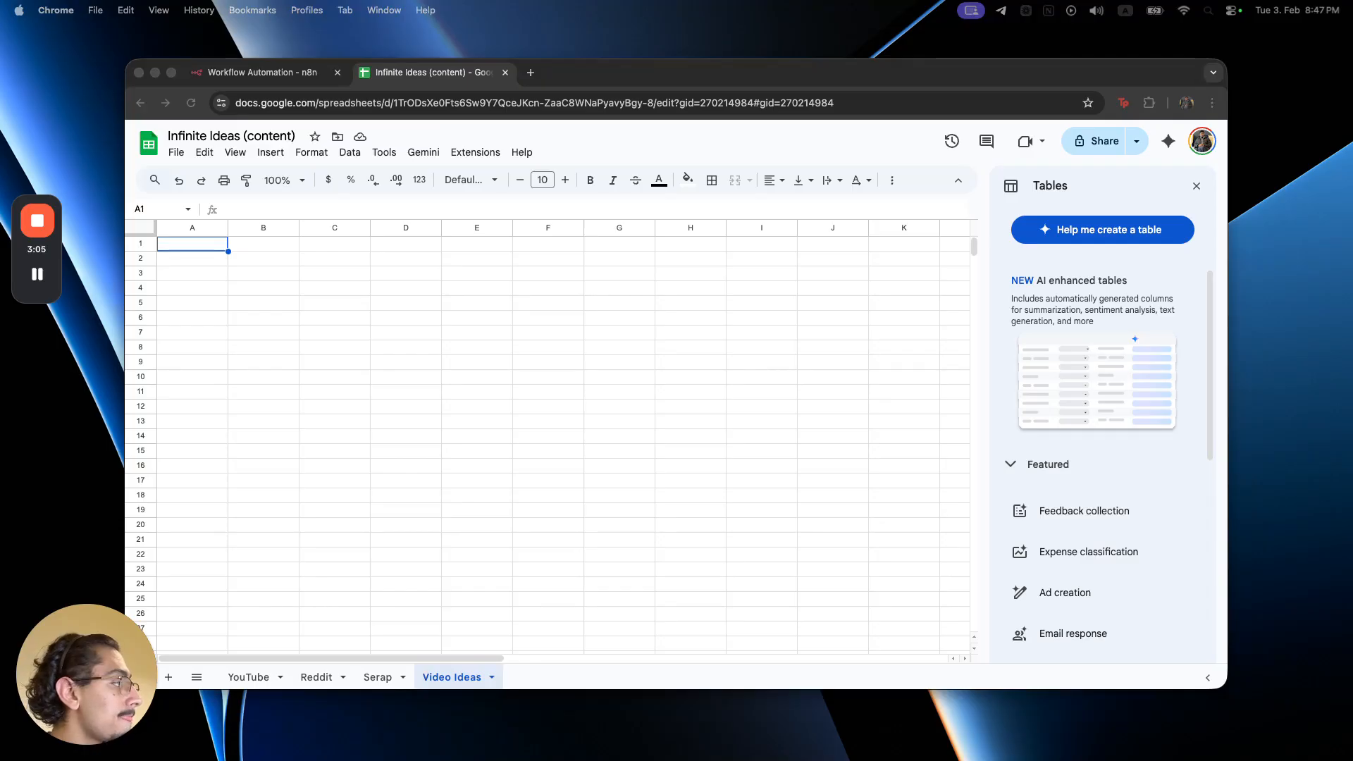
{"action": "left_click", "coordinate": [697, 582]}
- Add a fifth sheet to the spreadsheet and name it LinkedIn Ideas
{"action": "left_click", "coordinate": [169, 677]}
{"action": "left_click", "coordinate": [537, 678]}
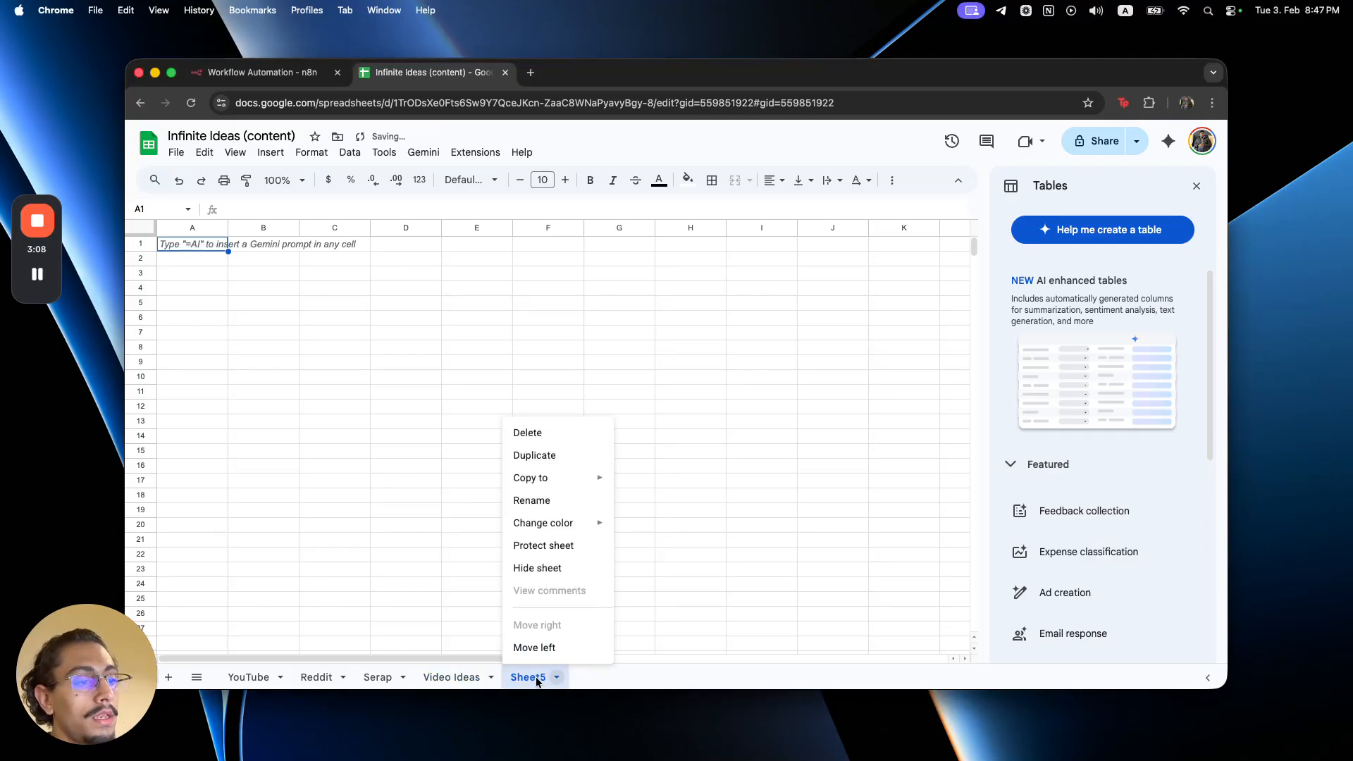
{"action": "left_click", "coordinate": [531, 501]}
{"action": "type", "text": "LinkedIn Ideas"}
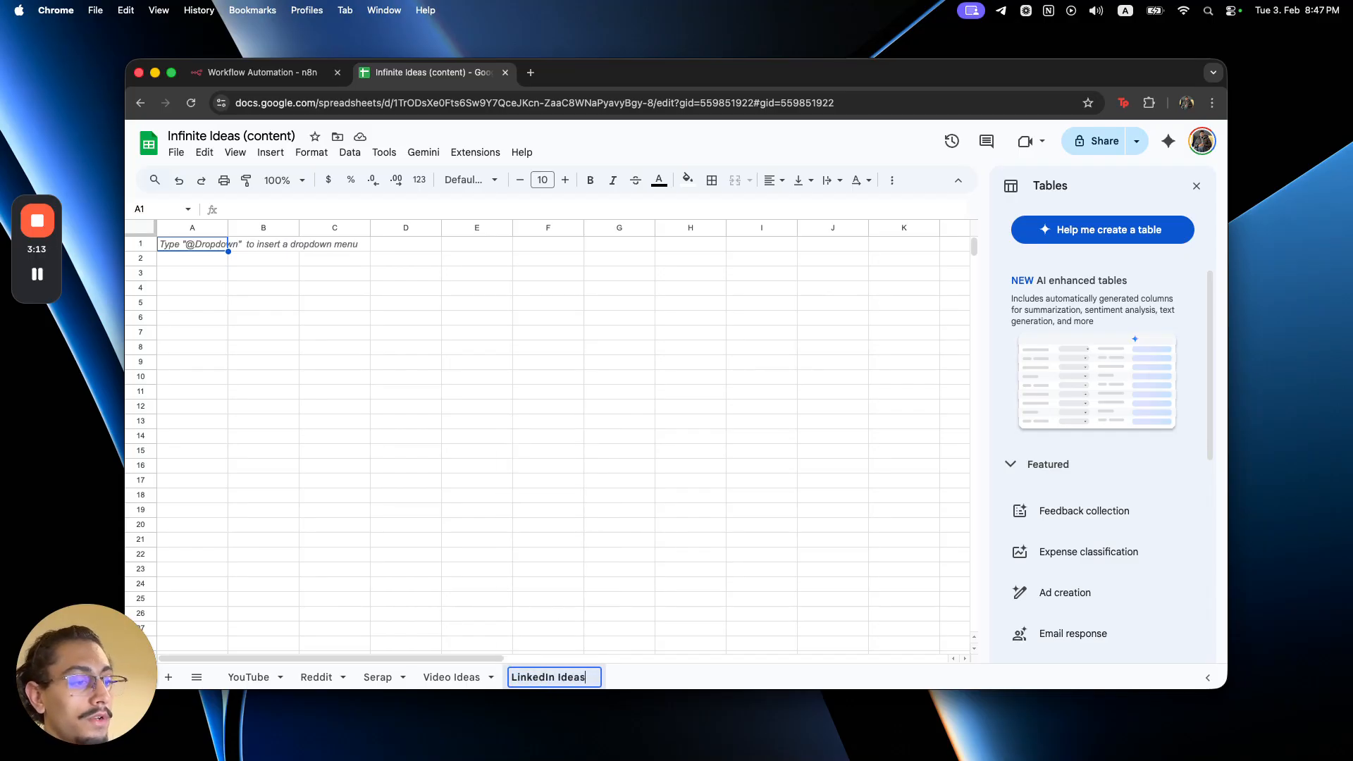
{"action": "key", "text": "Return"}
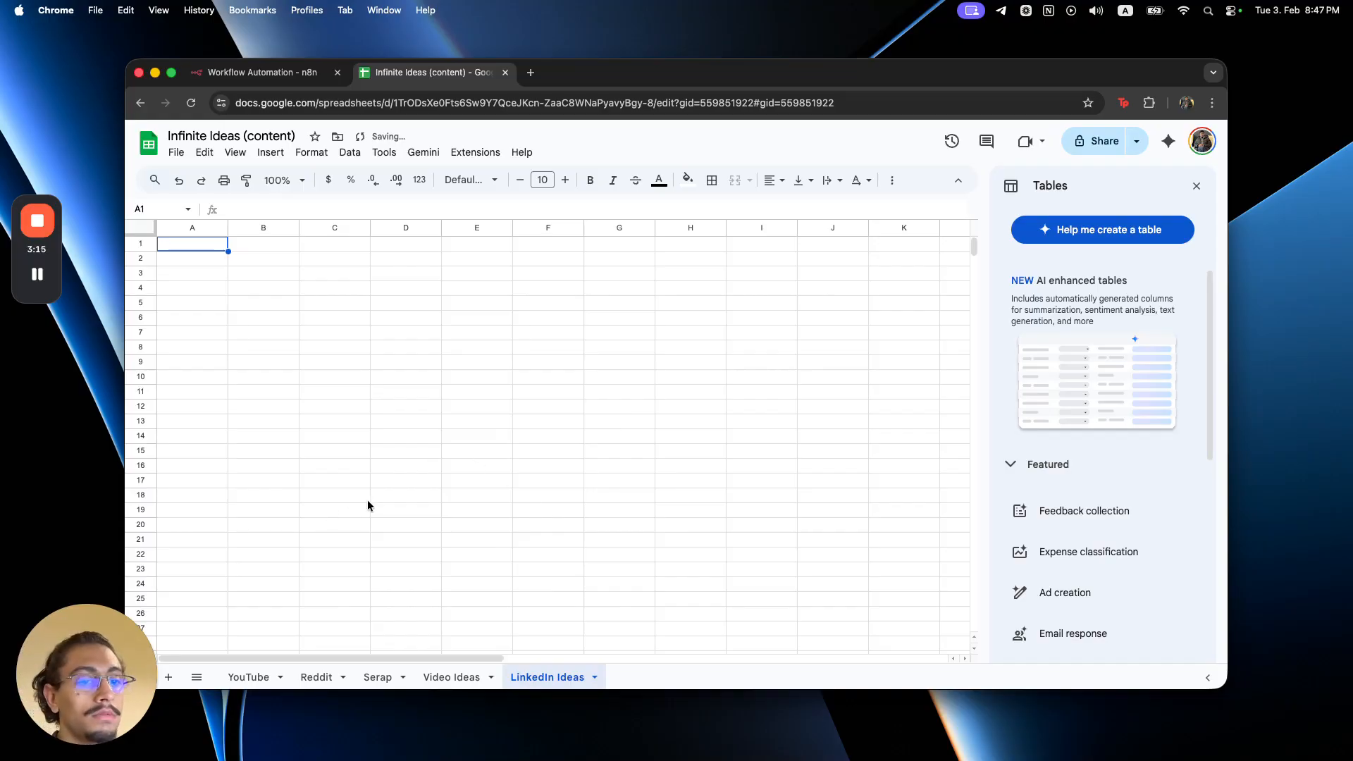
- Fill row 1 of the YouTube sheet with bold headers Ttile, URL, Description, Channel, Views, Likes and No. of Comments, starting at A1
{"action": "left_click", "coordinate": [248, 676]}
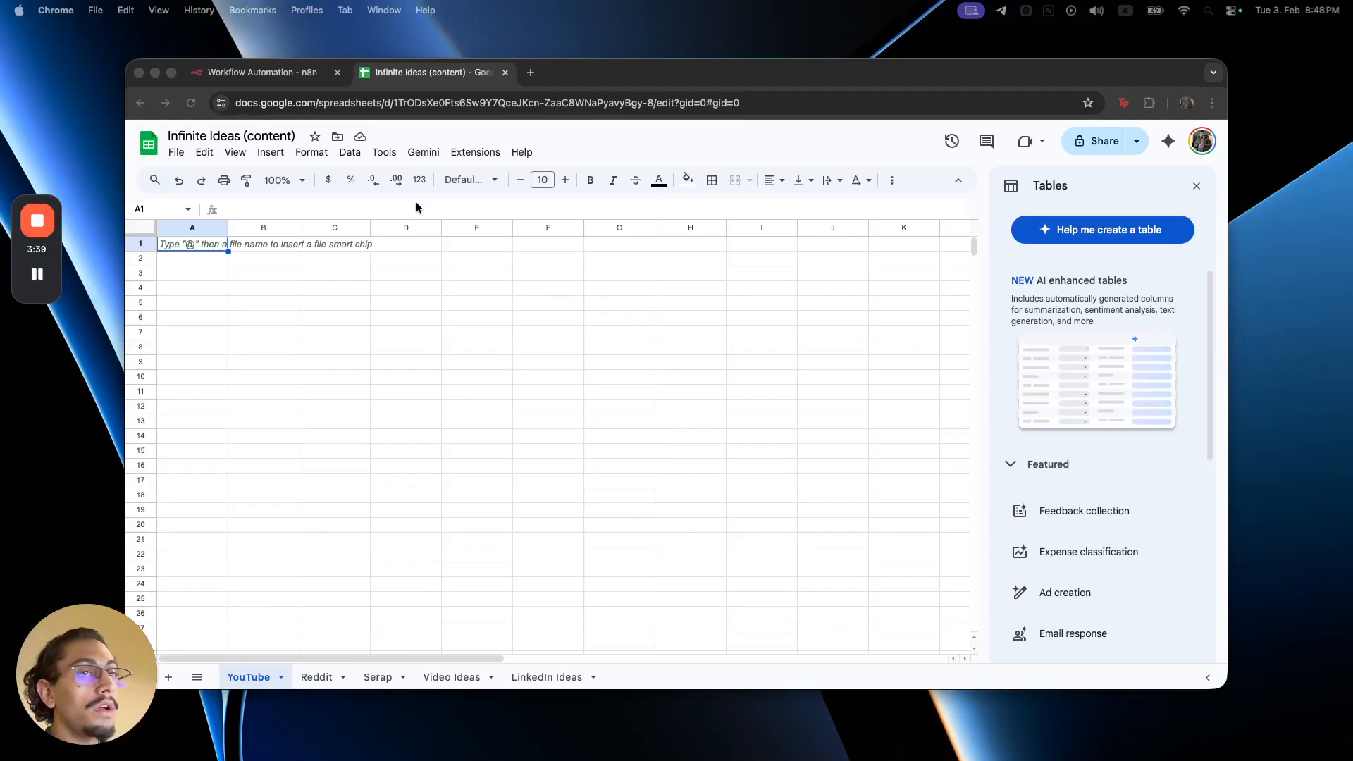
{"action": "left_click", "coordinate": [200, 244]}
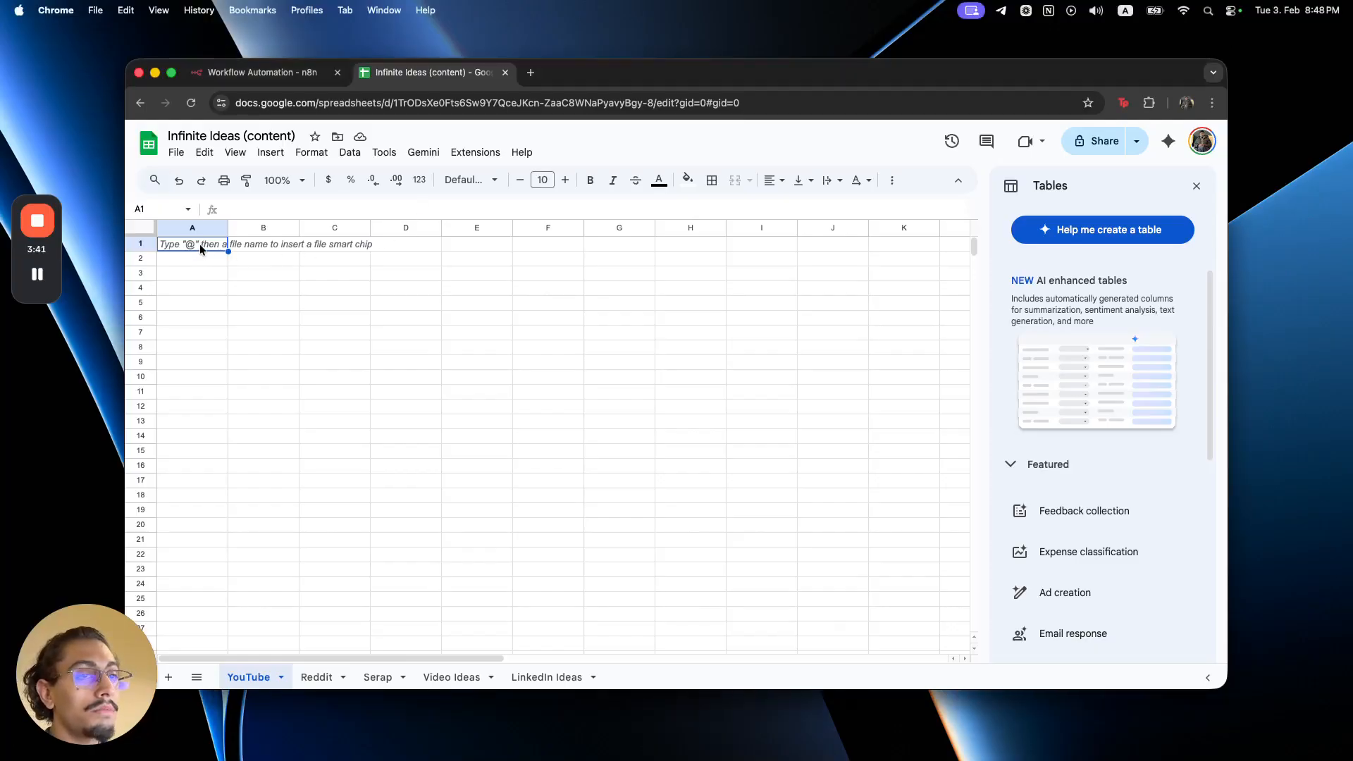
{"action": "type", "text": "Ttile\tURL\tDescription\tChannel\tViews\tLikes\tNo. of Comments"}
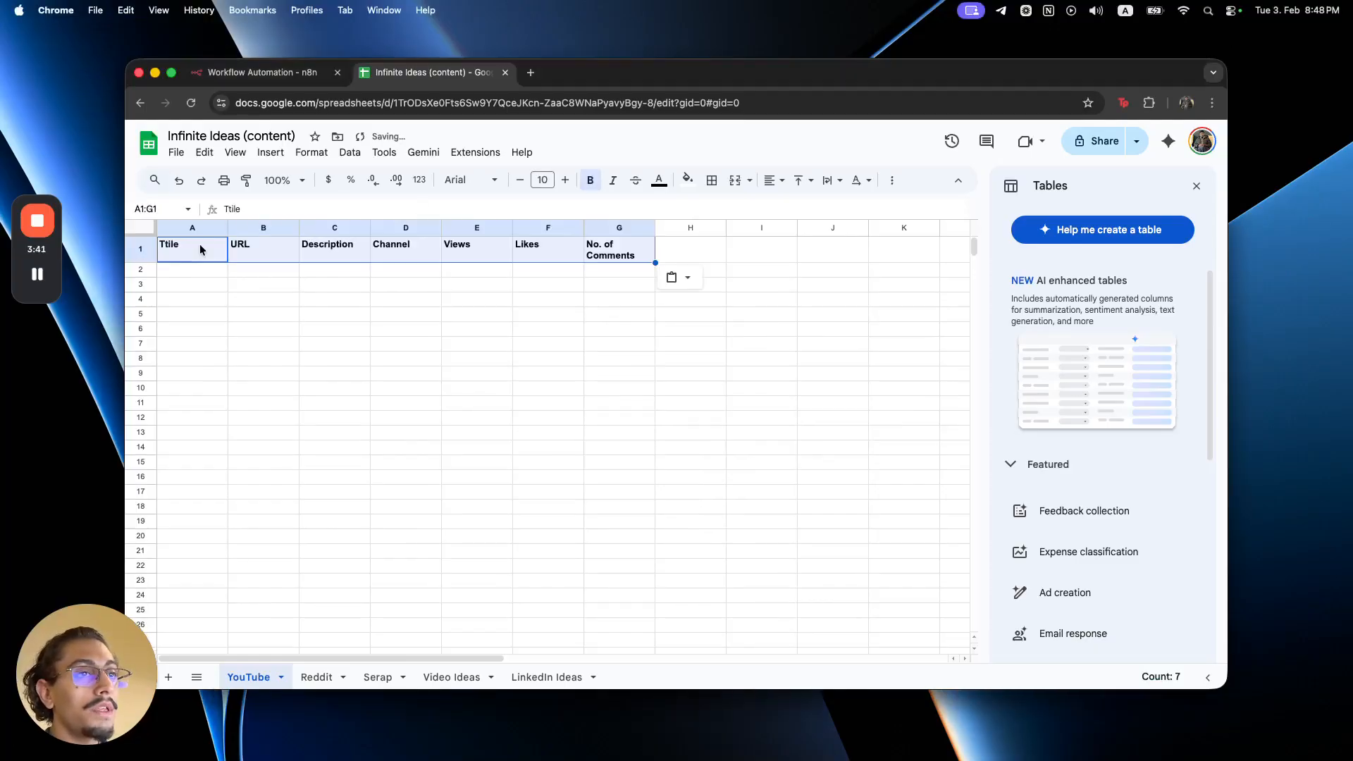
{"action": "left_click", "coordinate": [334, 284]}
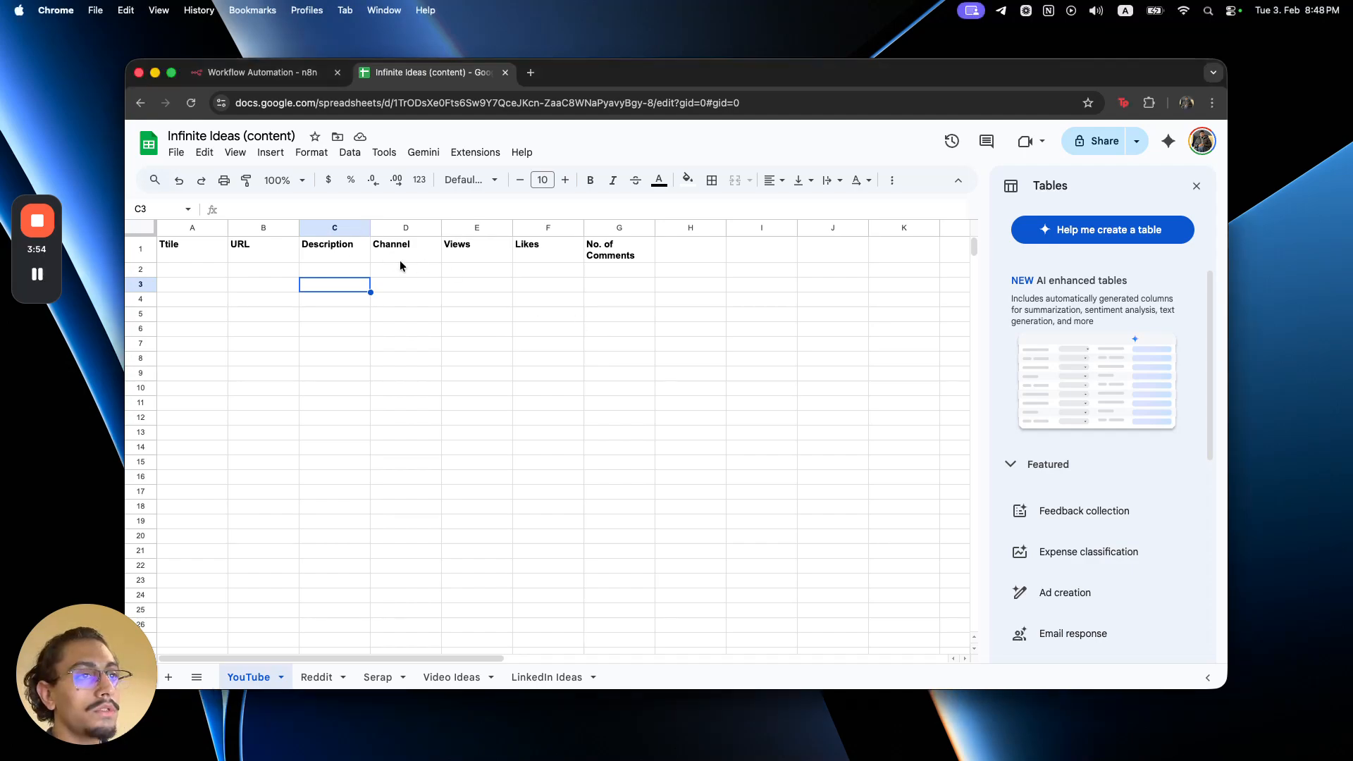
- Close the Tables suggestions and widen the Description and first header columns of the YouTube sheet
{"action": "left_click", "coordinate": [1197, 187]}
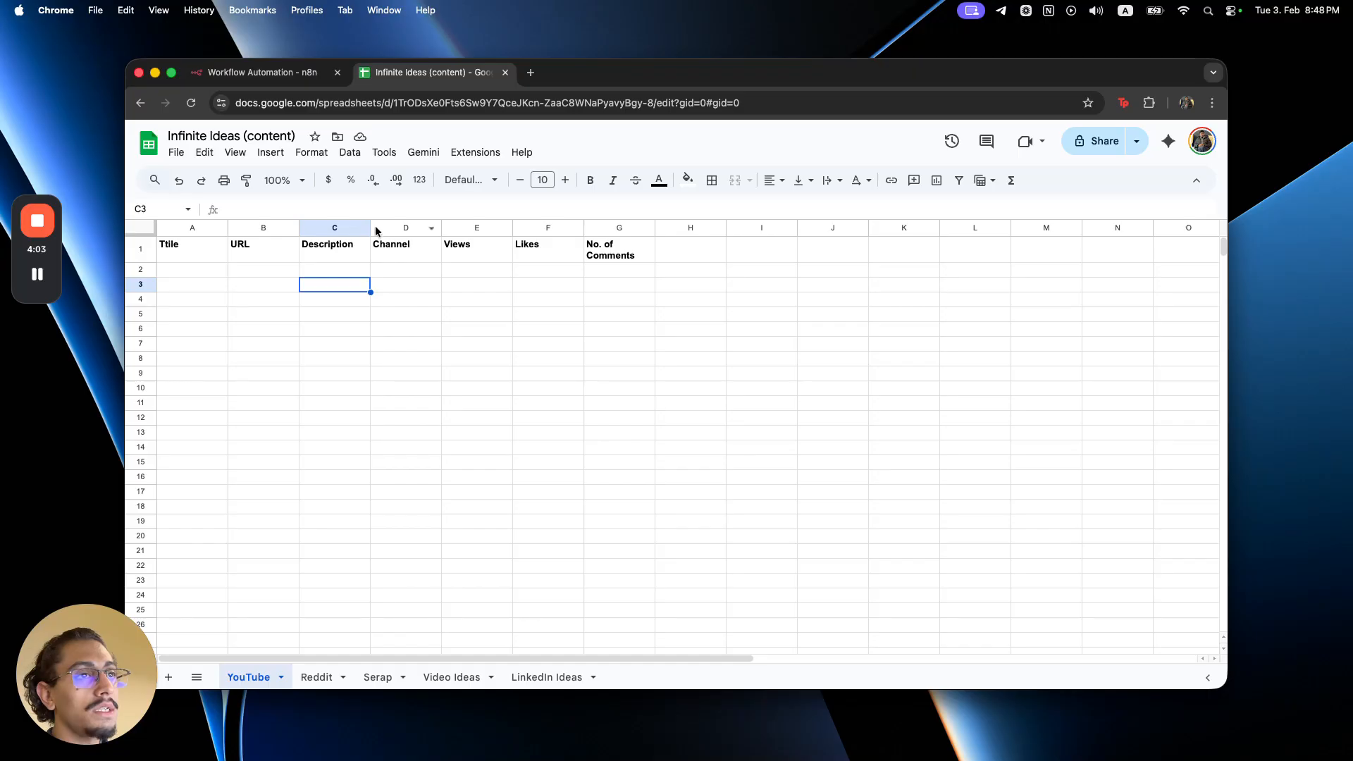
{"action": "left_click_drag", "start_coordinate": [369, 227], "coordinate": [596, 228]}
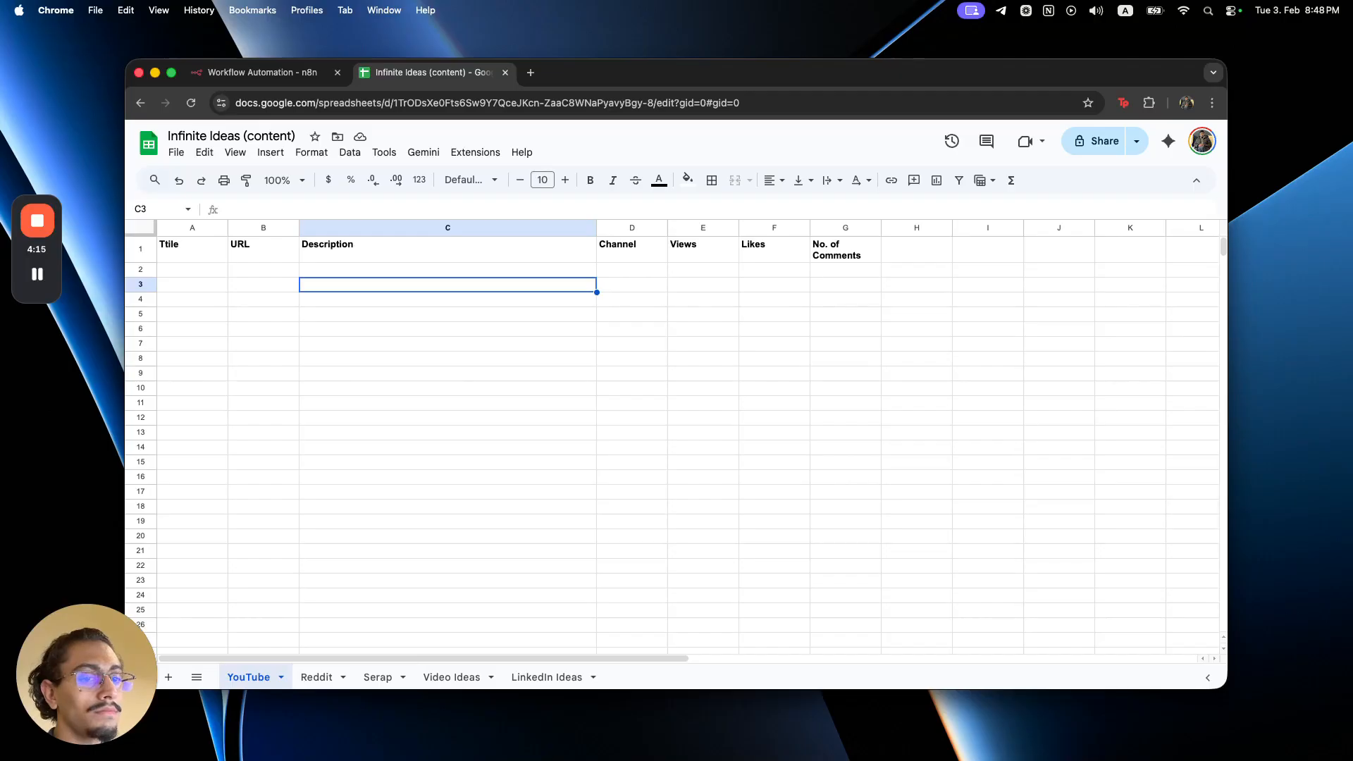
{"action": "left_click", "coordinate": [775, 318]}
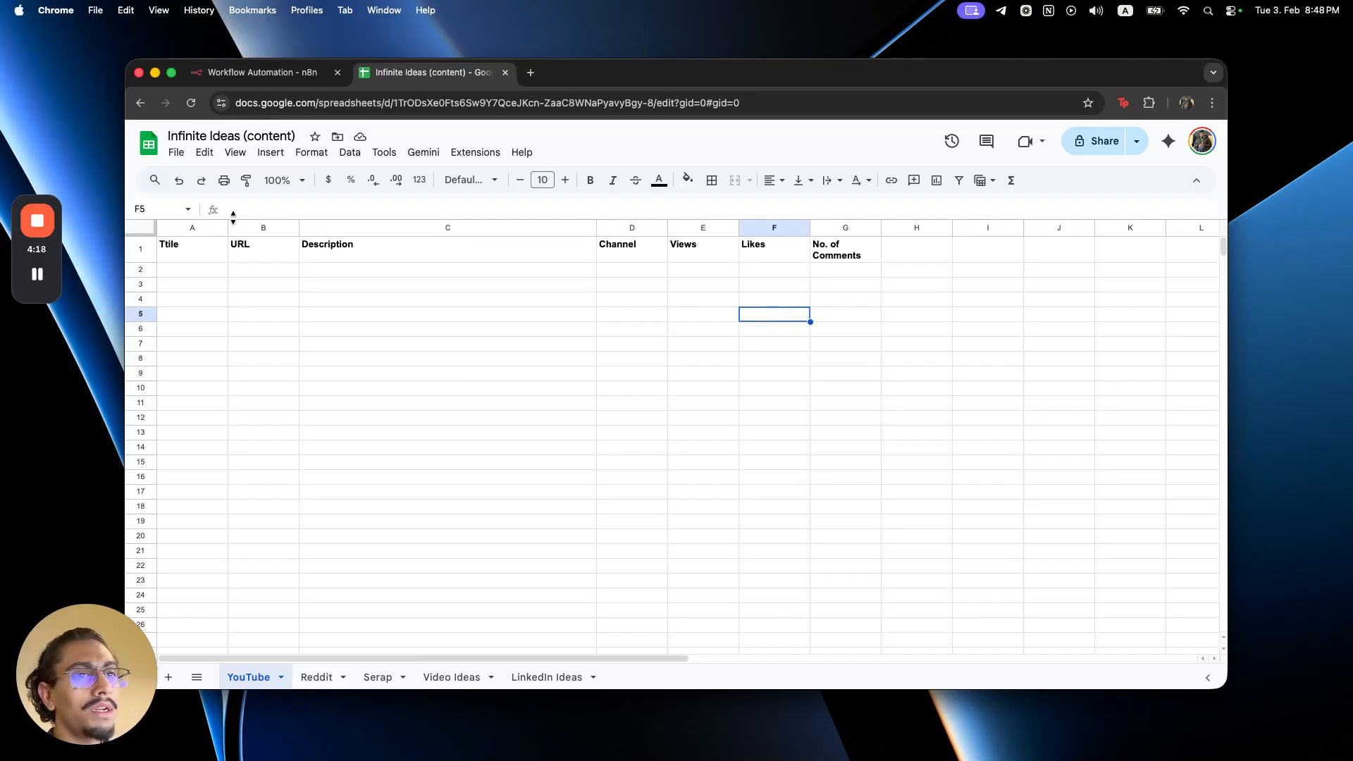
{"action": "left_click_drag", "start_coordinate": [227, 228], "coordinate": [302, 228]}
{"action": "left_click", "coordinate": [632, 332]}
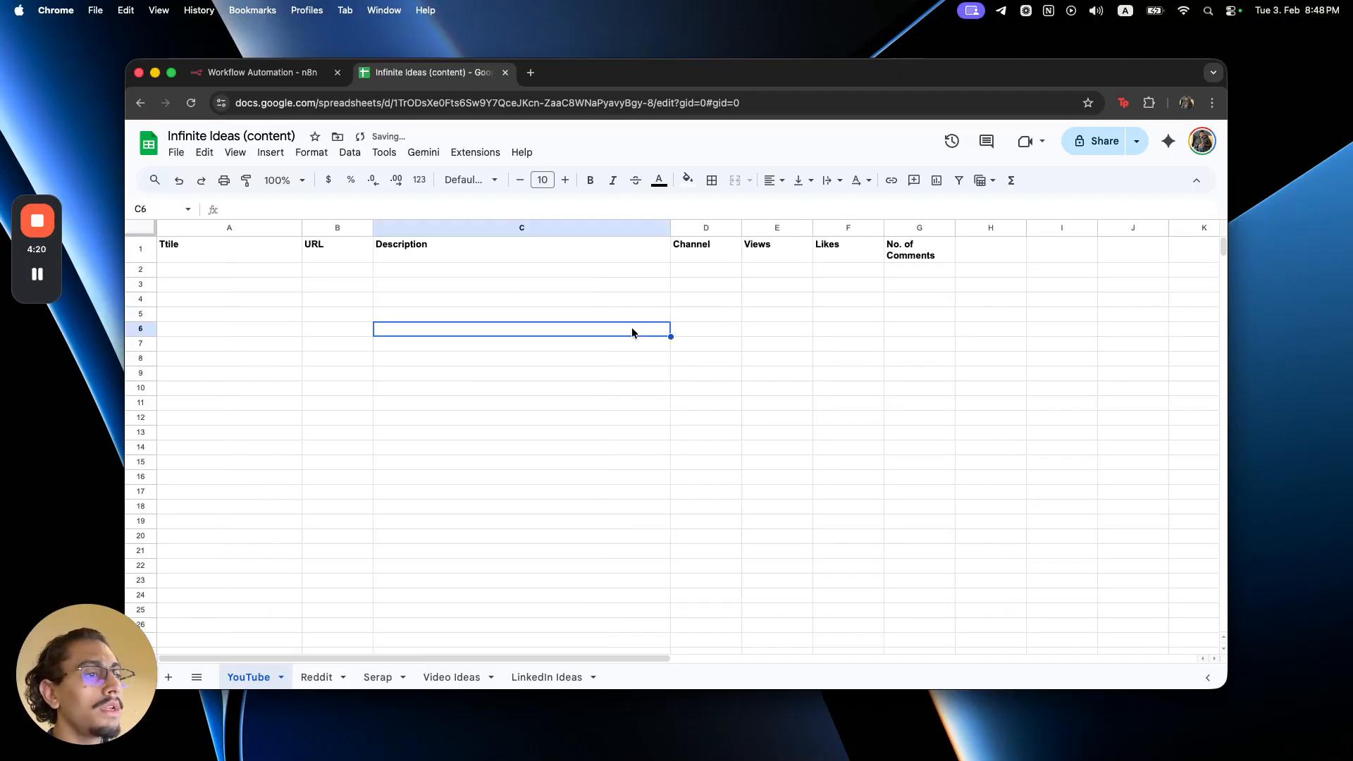
- Enter the bold headers Title in A1 and Summary in B1 of the Reddit sheet
{"action": "left_click", "coordinate": [318, 682]}
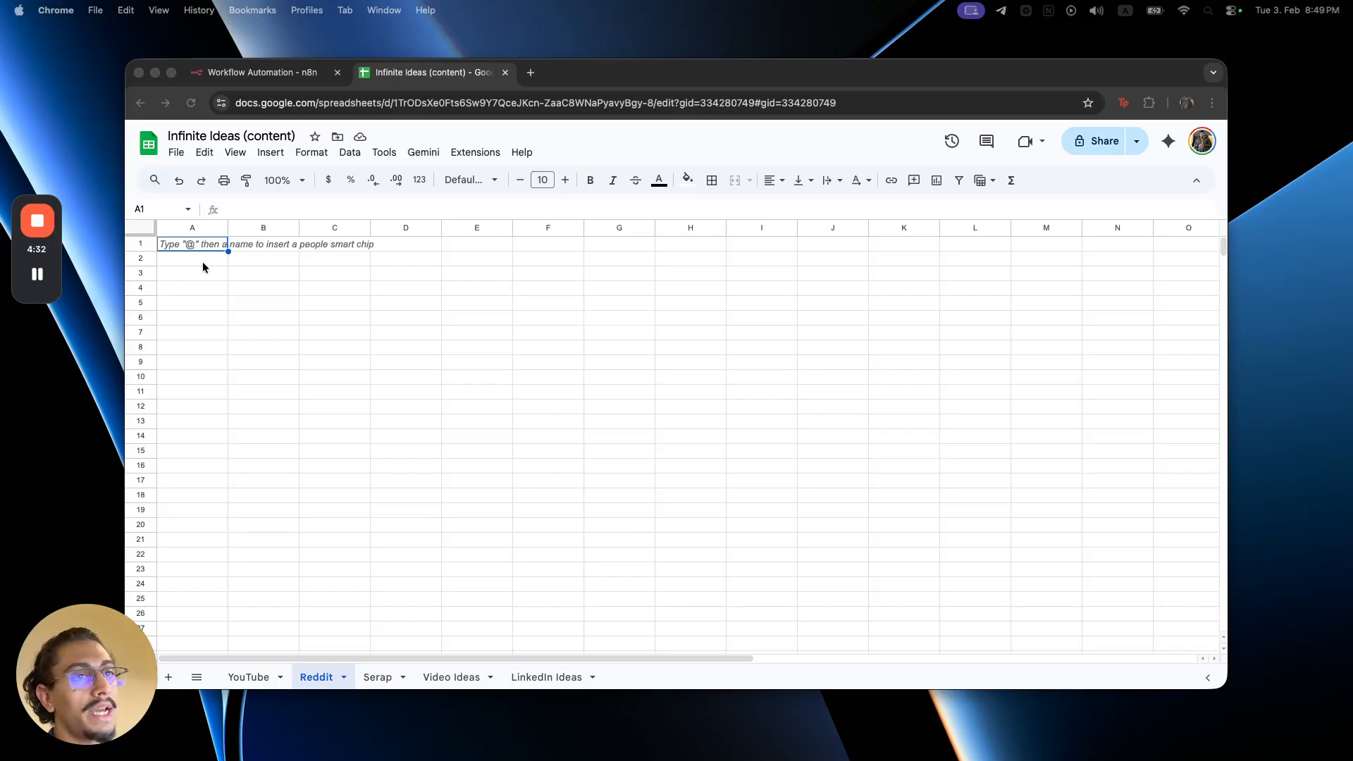
{"action": "left_click", "coordinate": [203, 241]}
{"action": "key", "text": "super+b"}
{"action": "type", "text": "Tile"}
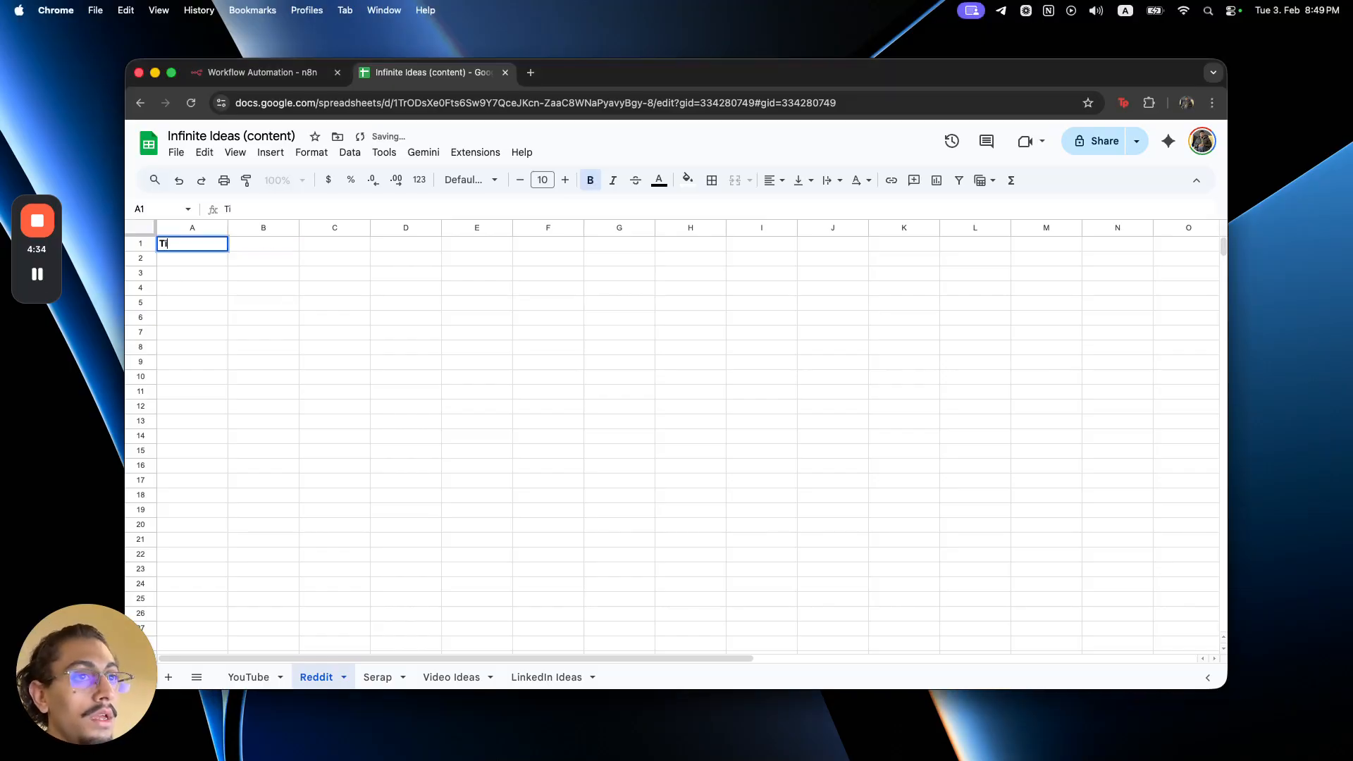
{"action": "key", "text": "BackSpace"}
{"action": "key", "text": "BackSpace"}
{"action": "type", "text": "tle"}
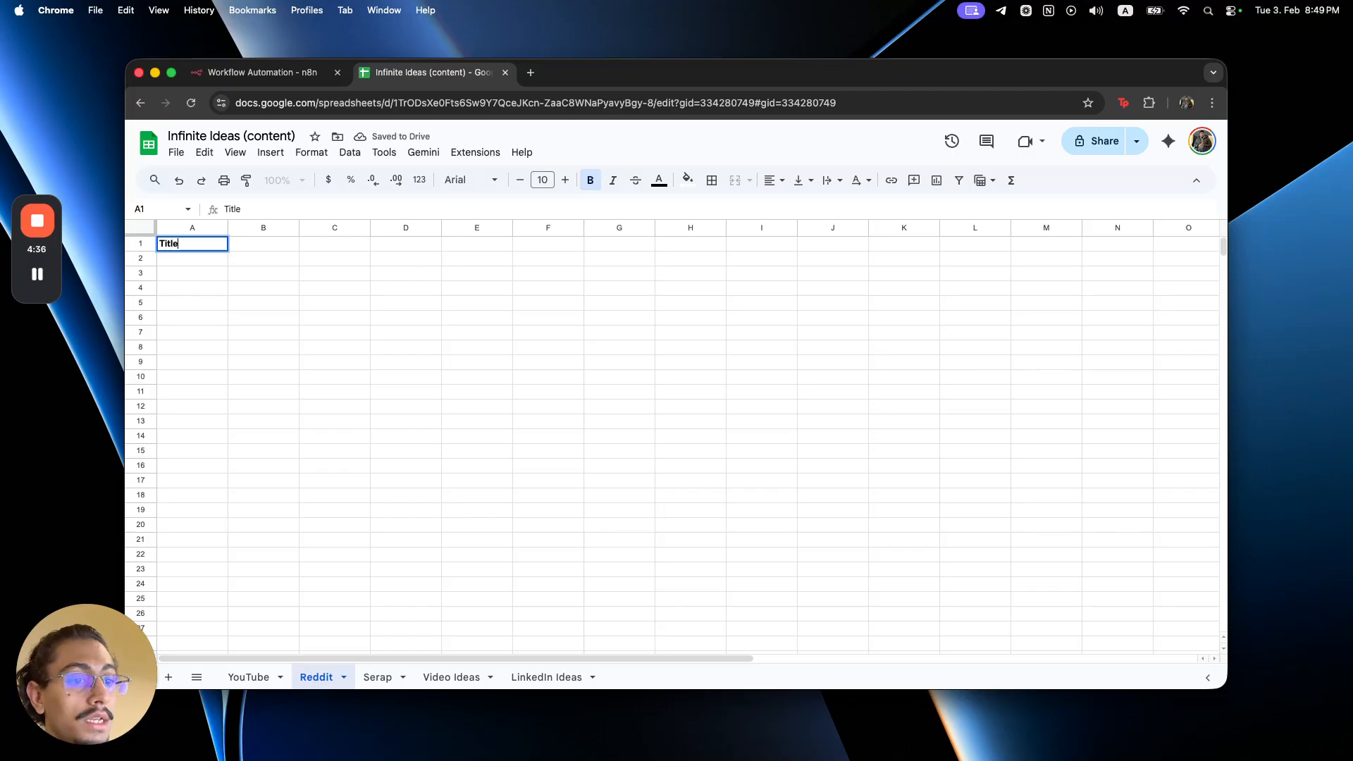
{"action": "key", "text": "Tab"}
{"action": "key", "text": "super+b"}
{"action": "type", "text": "Summary"}
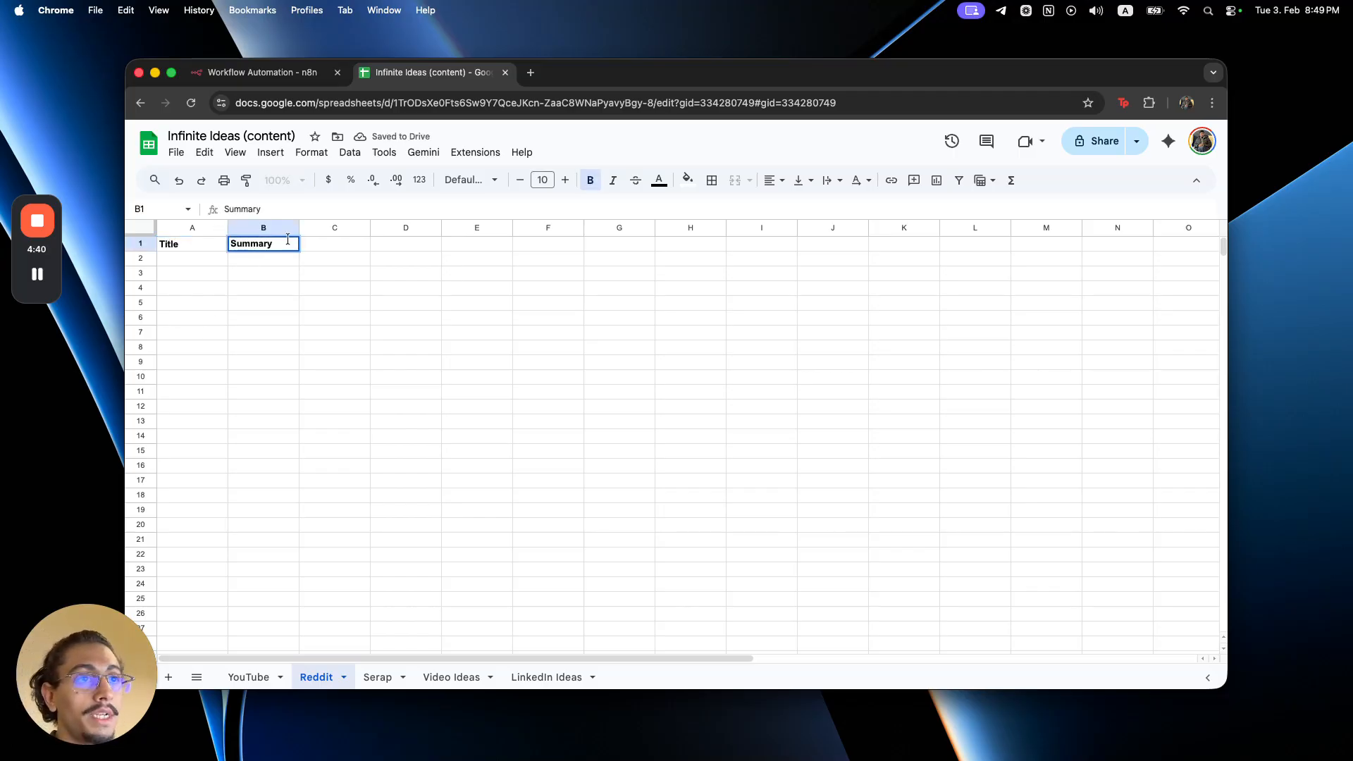
- Widen the Title column of the Reddit sheet and make the Summary column much wider still
{"action": "left_click", "coordinate": [303, 227]}
{"action": "right_click", "coordinate": [241, 227]}
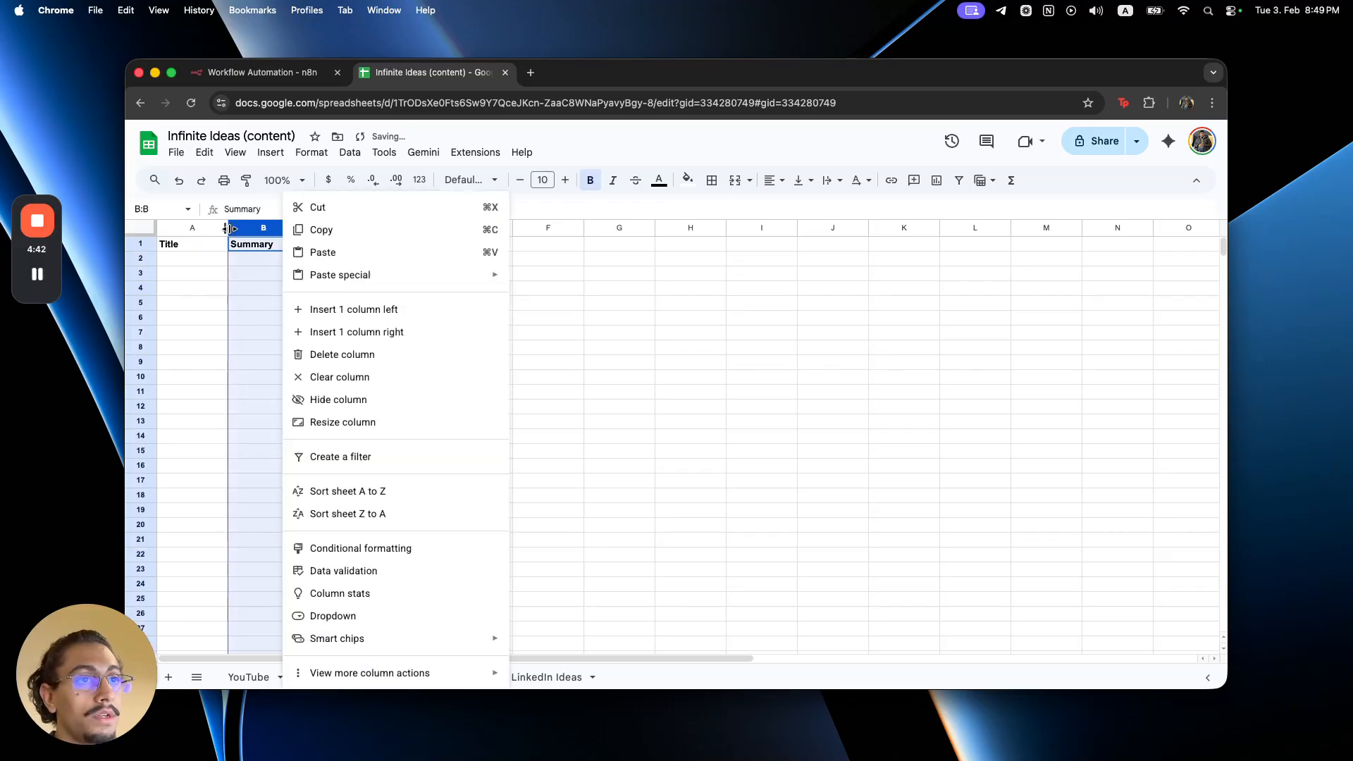
{"action": "double_click", "coordinate": [227, 227]}
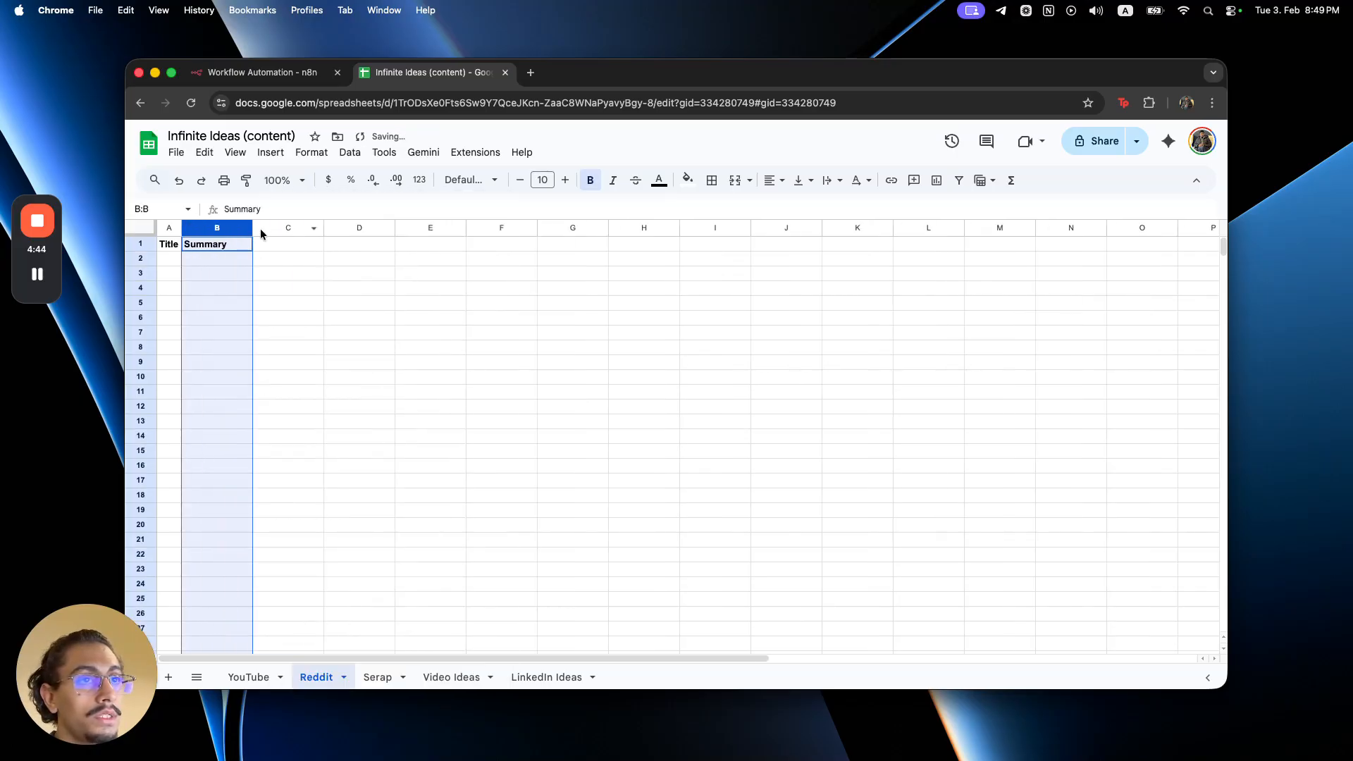
{"action": "left_click_drag", "start_coordinate": [182, 227], "coordinate": [788, 229]}
{"action": "left_click", "coordinate": [456, 264]}
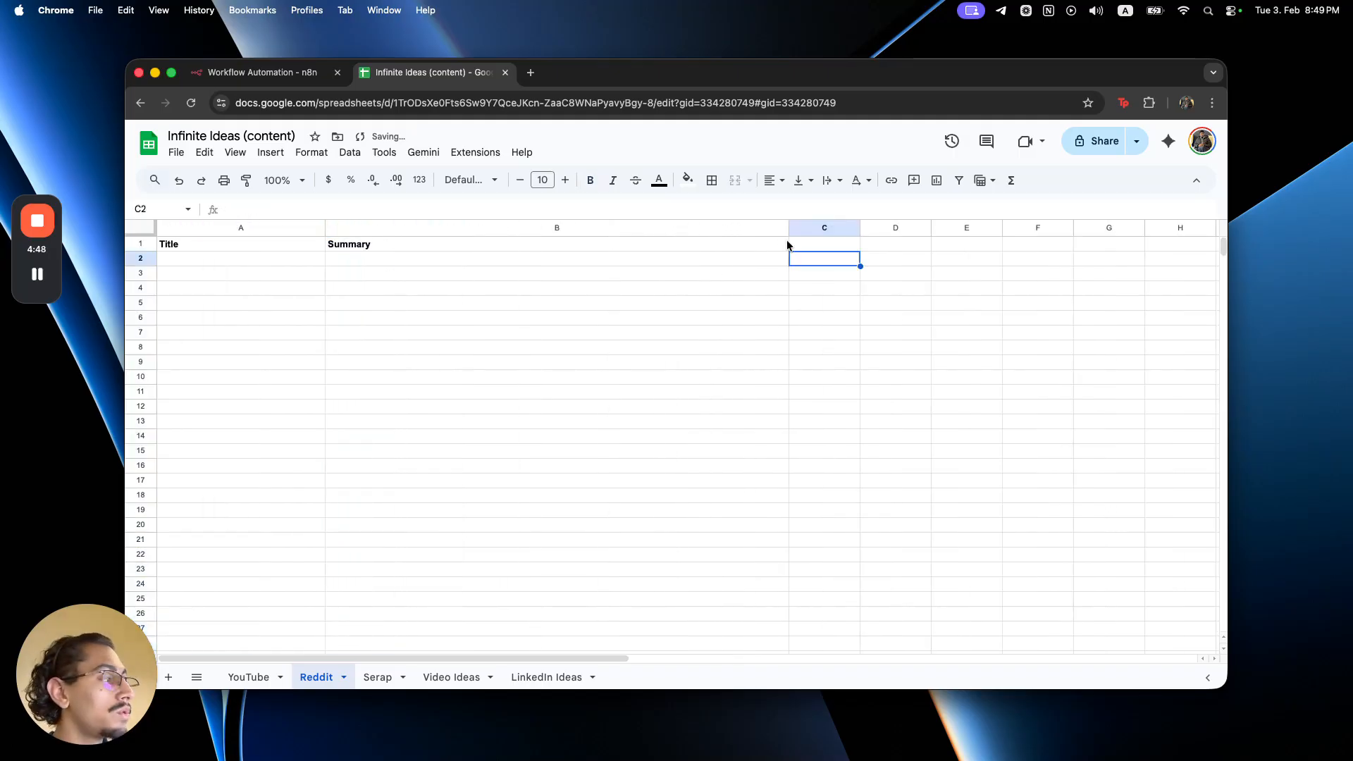
- Enter the headers Headline in A1 and Summary in B1 of the Serap sheet and make both bold
{"action": "left_click", "coordinate": [377, 677]}
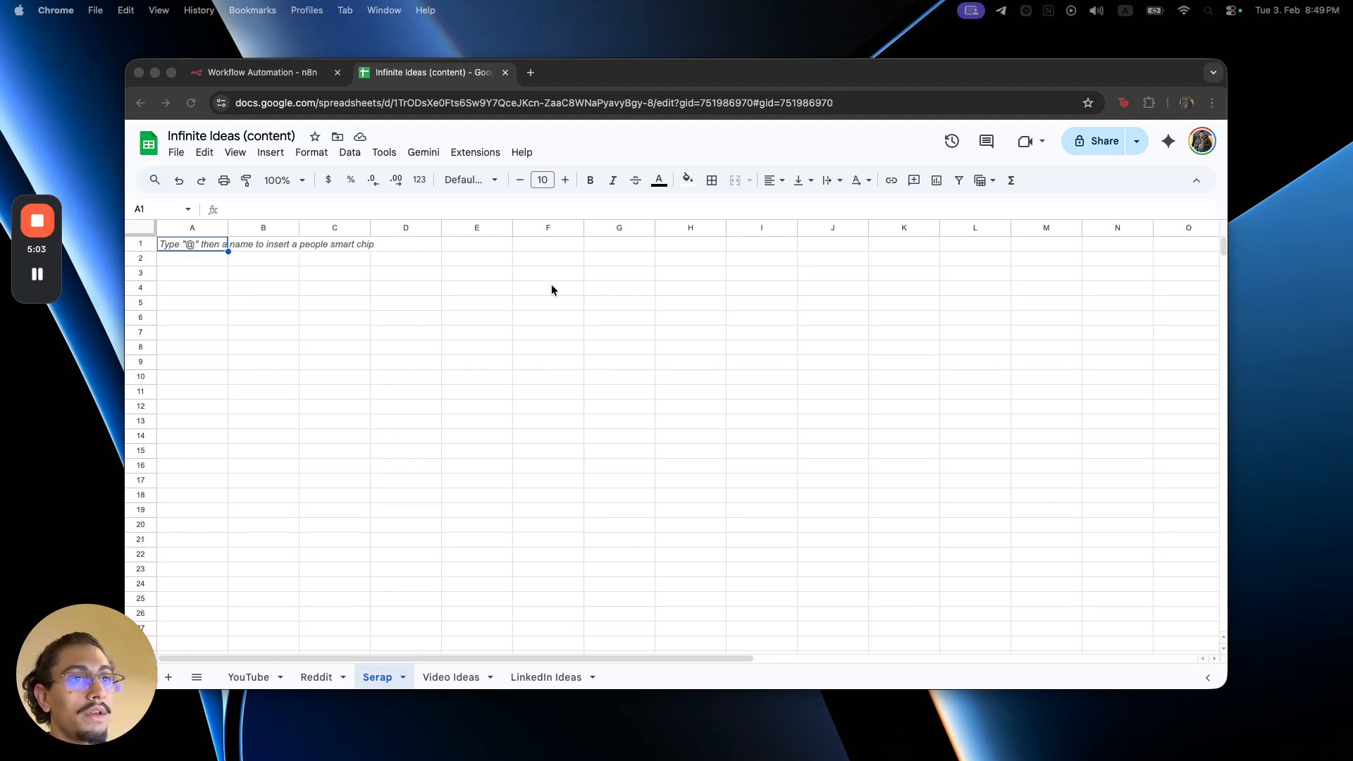
{"action": "left_click", "coordinate": [203, 244]}
{"action": "type", "text": "Headline"}
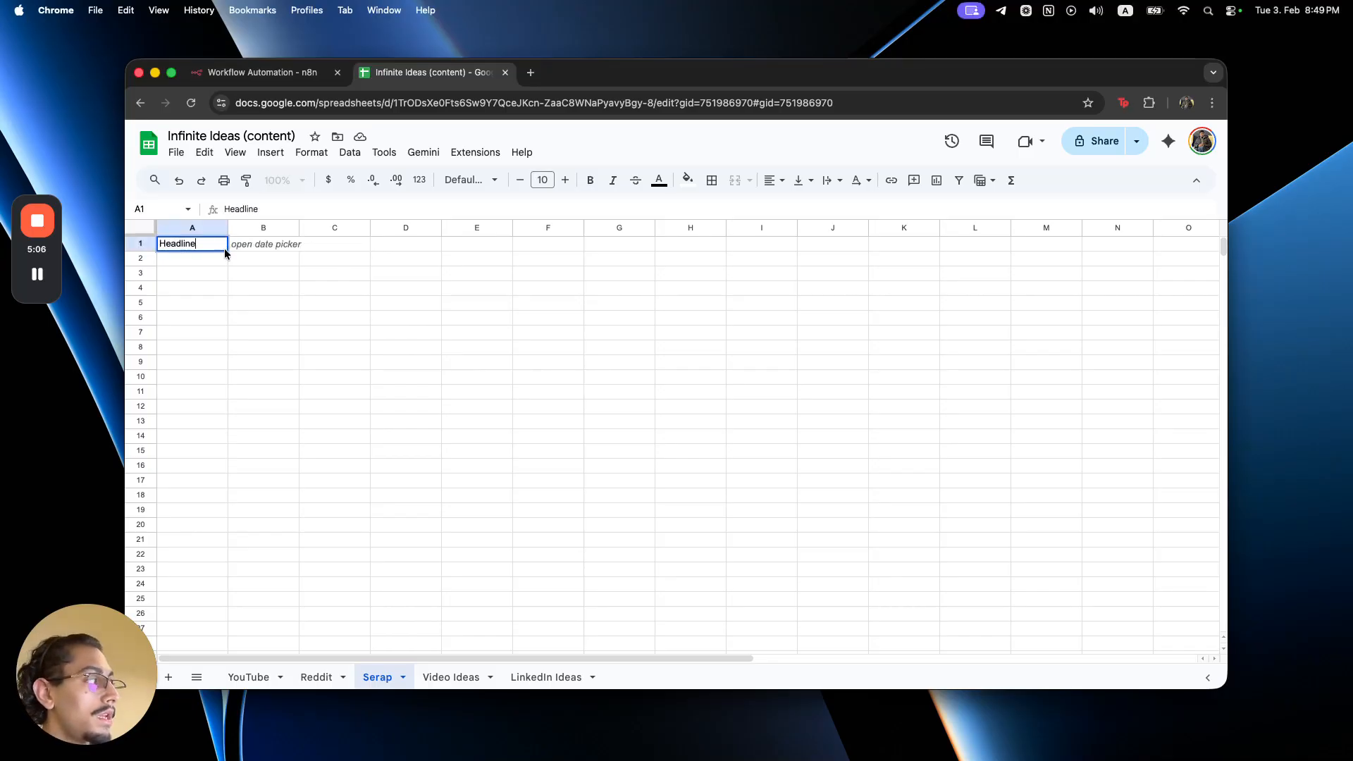
{"action": "left_click", "coordinate": [290, 239]}
{"action": "type", "text": "Summary"}
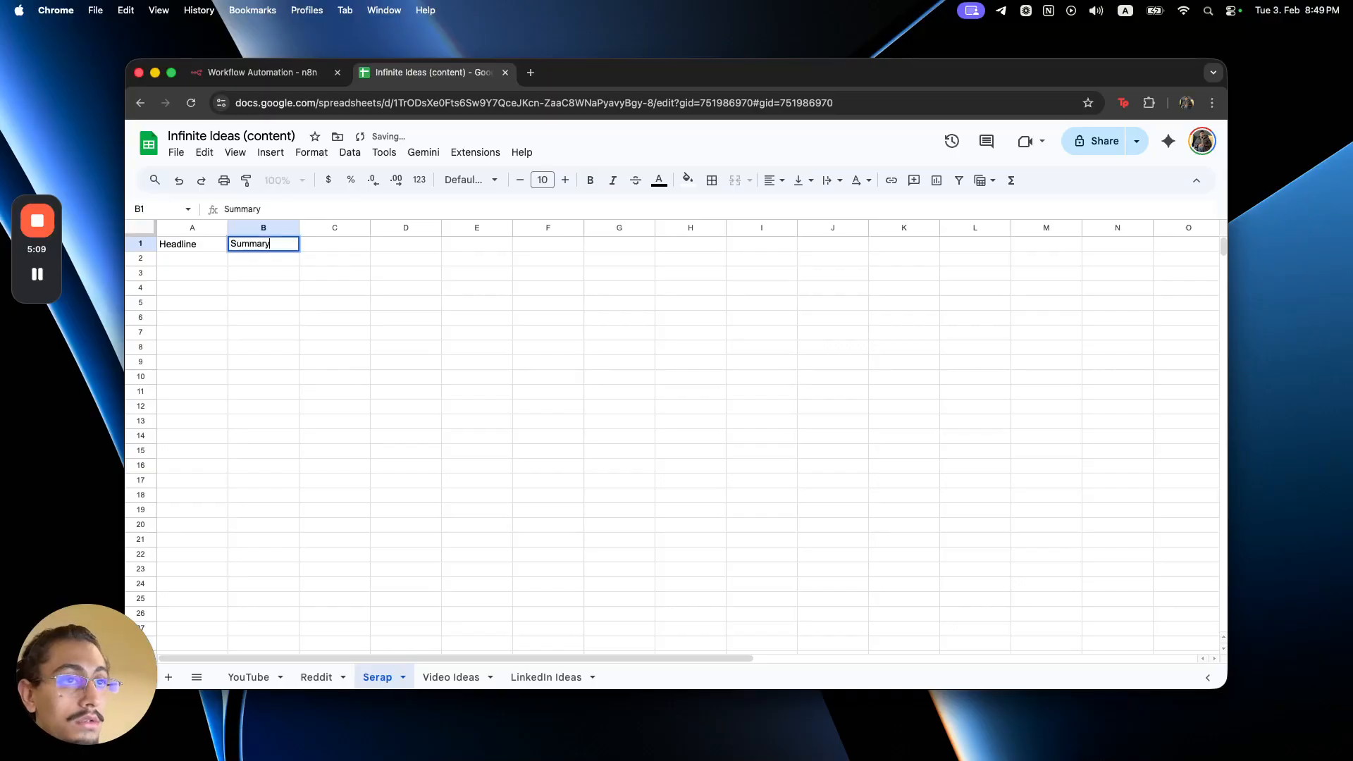
{"action": "left_click_drag", "start_coordinate": [206, 243], "coordinate": [261, 239]}
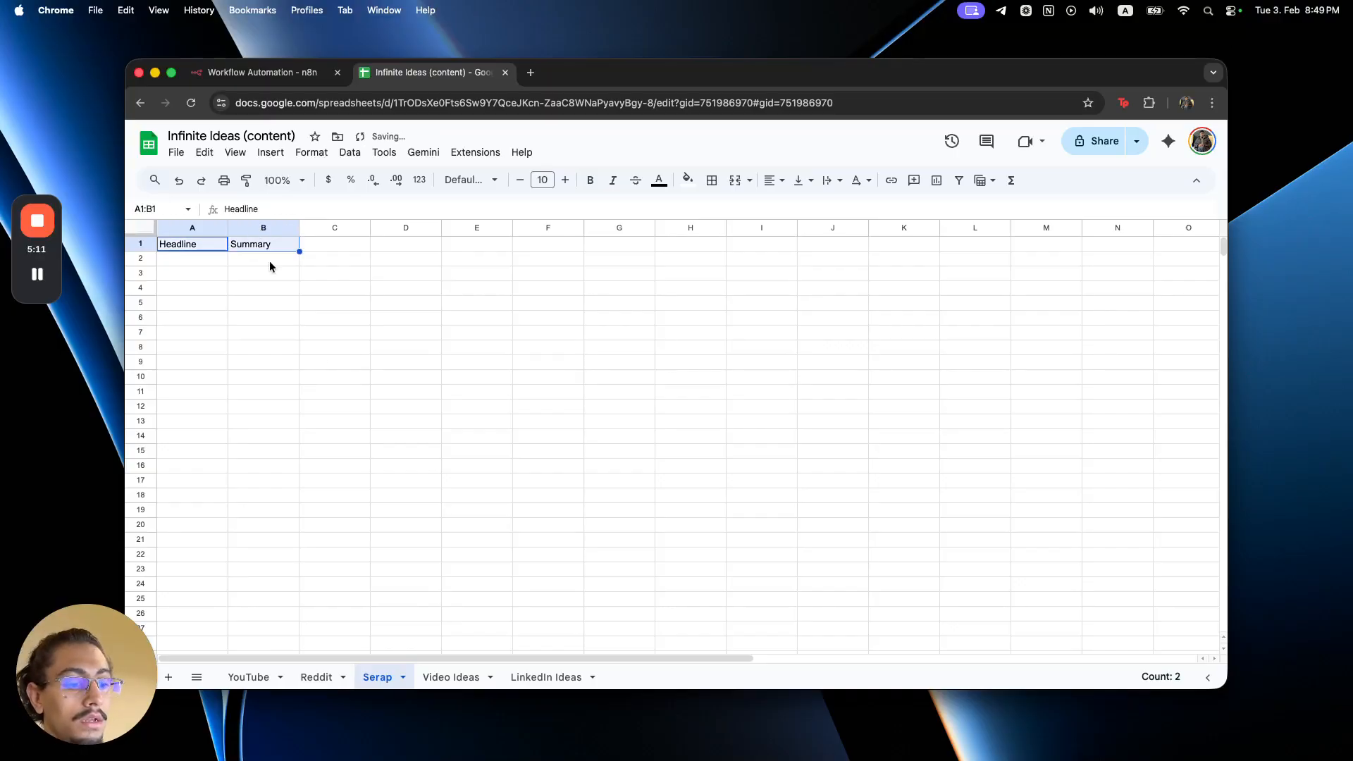
{"action": "key", "text": "ctrl+b"}
- Widen the Headline column of the Serap sheet and make the Summary column much wider still
{"action": "left_click_drag", "start_coordinate": [263, 317], "coordinate": [263, 303]}
{"action": "left_click_drag", "start_coordinate": [227, 228], "coordinate": [920, 228]}
{"action": "left_click", "coordinate": [771, 449]}
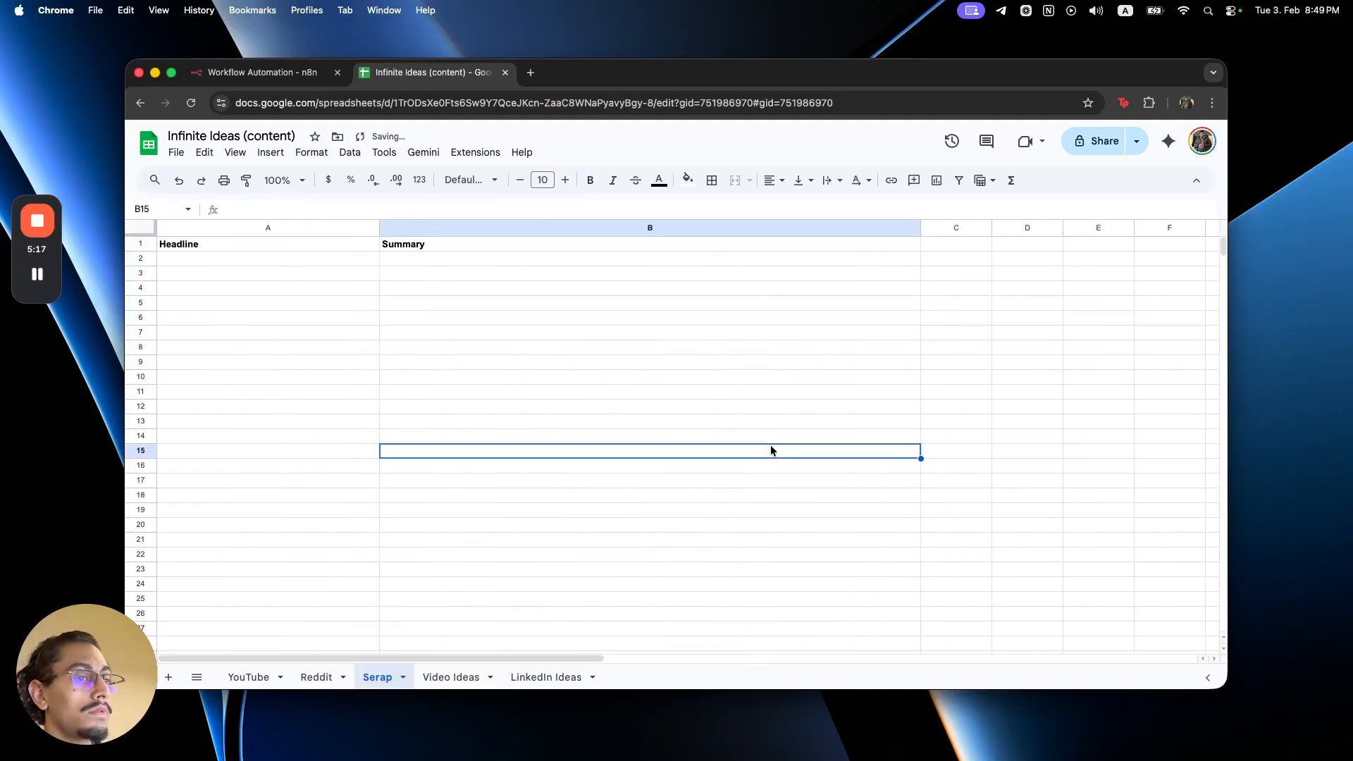
- Enter the headers Title in A1 and Description in B1 of the Video Ideas sheet
{"action": "left_click", "coordinate": [497, 673]}
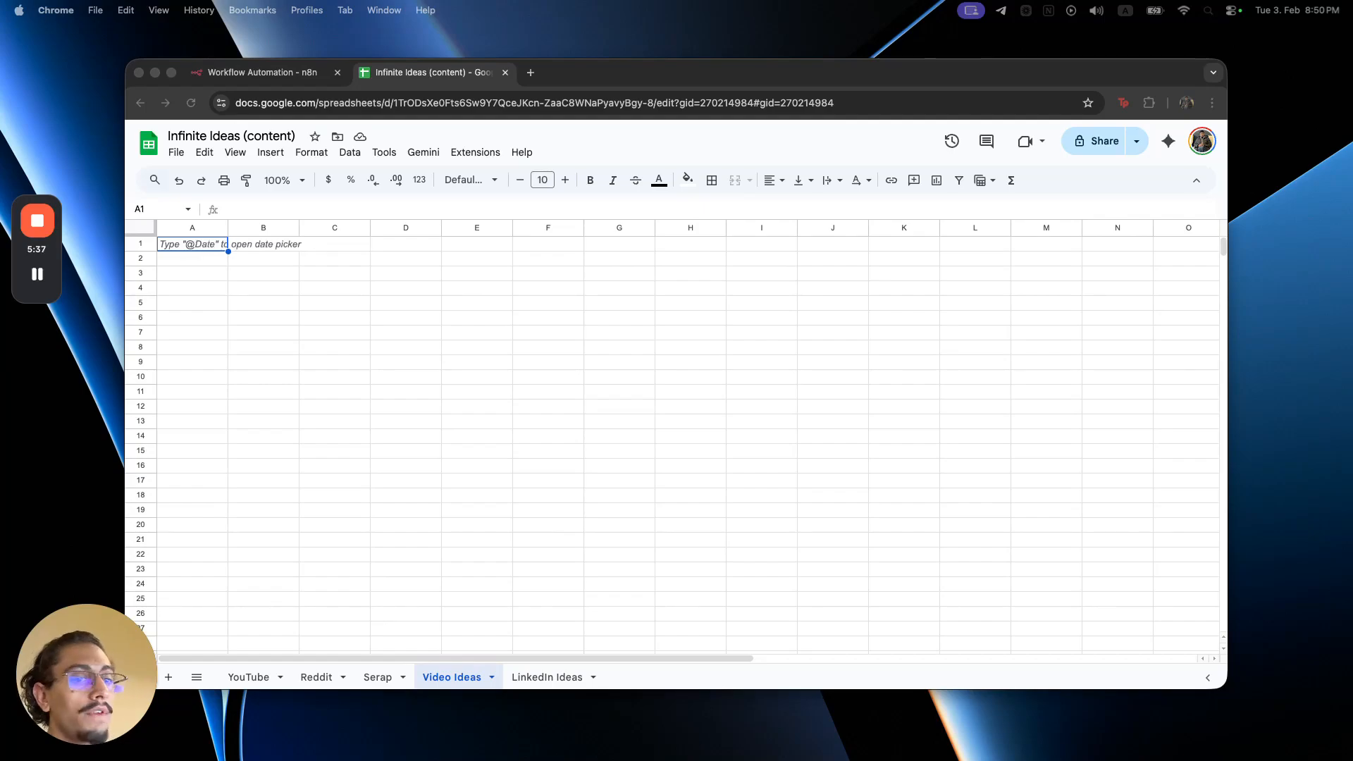
{"action": "left_click", "coordinate": [207, 244]}
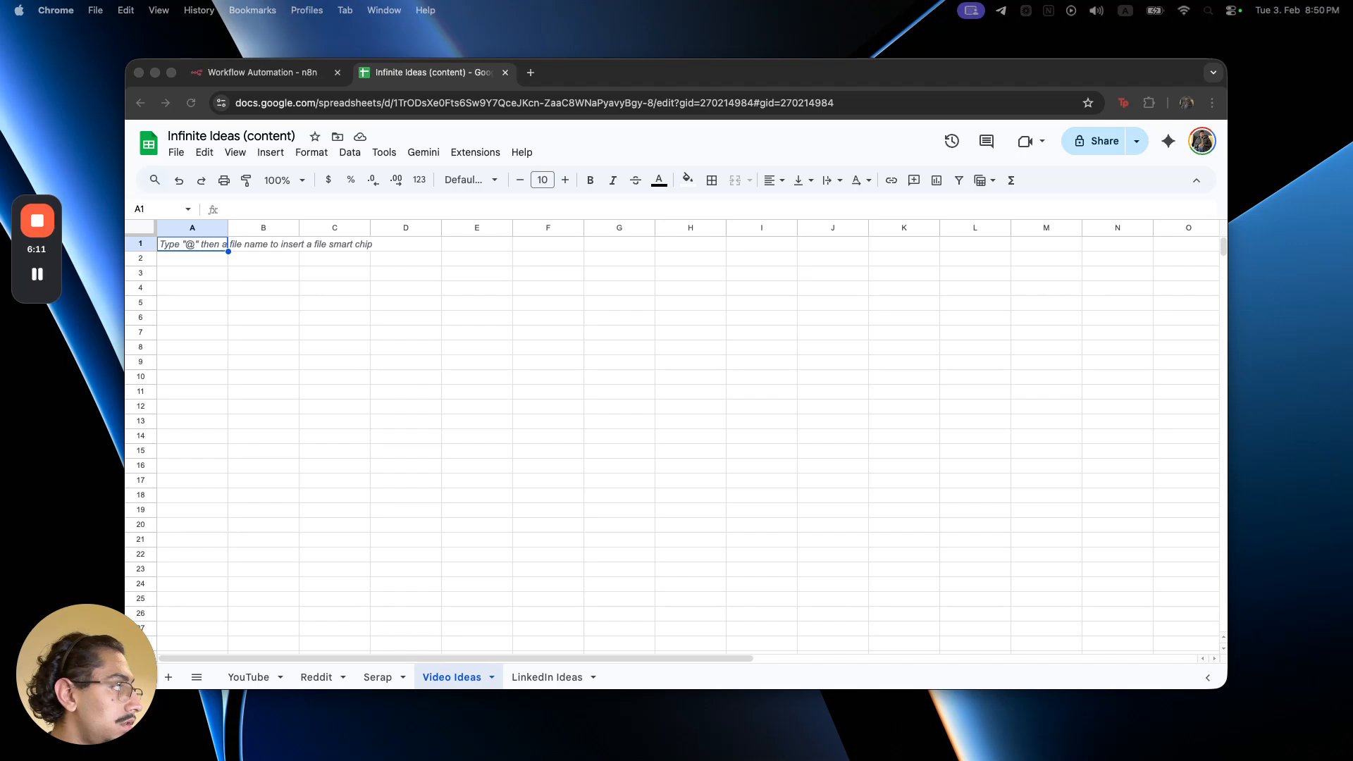
{"action": "left_click", "coordinate": [320, 299]}
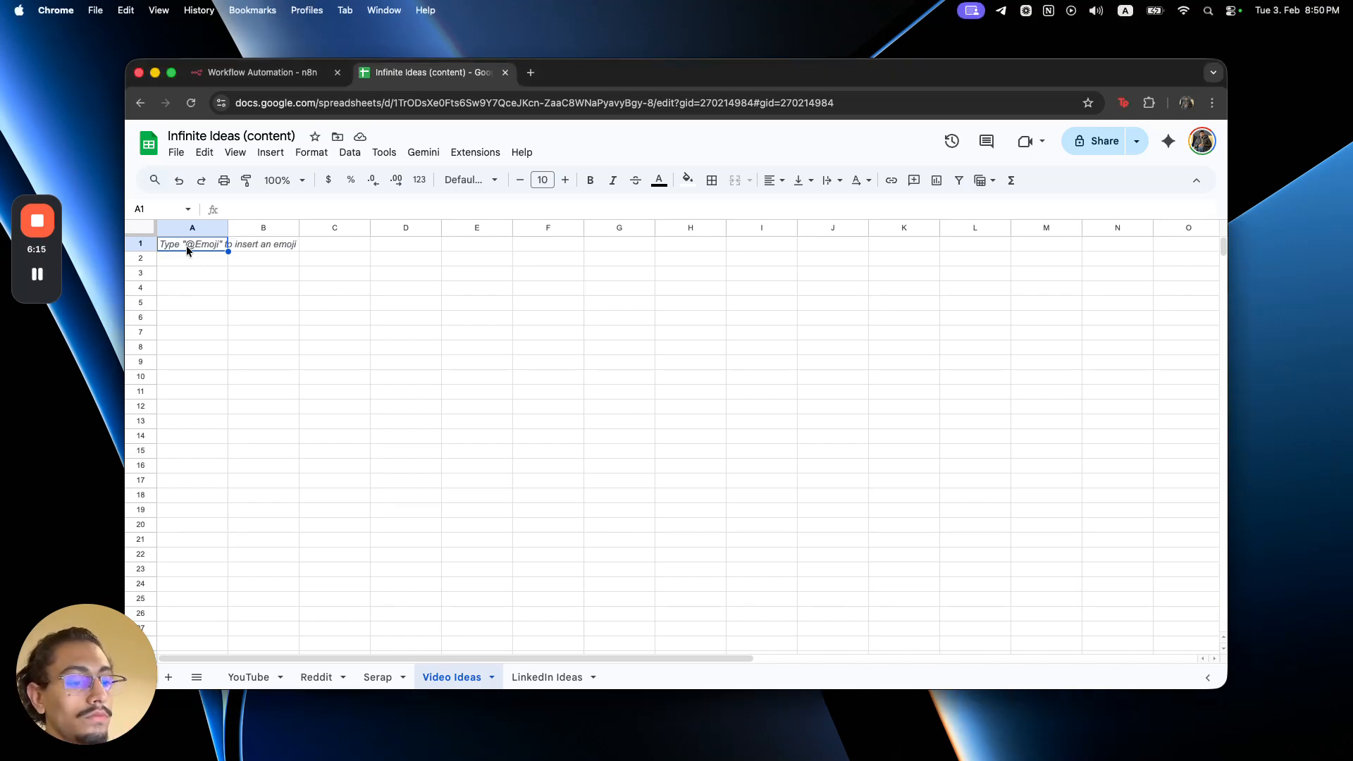
{"action": "type", "text": "Ti"}
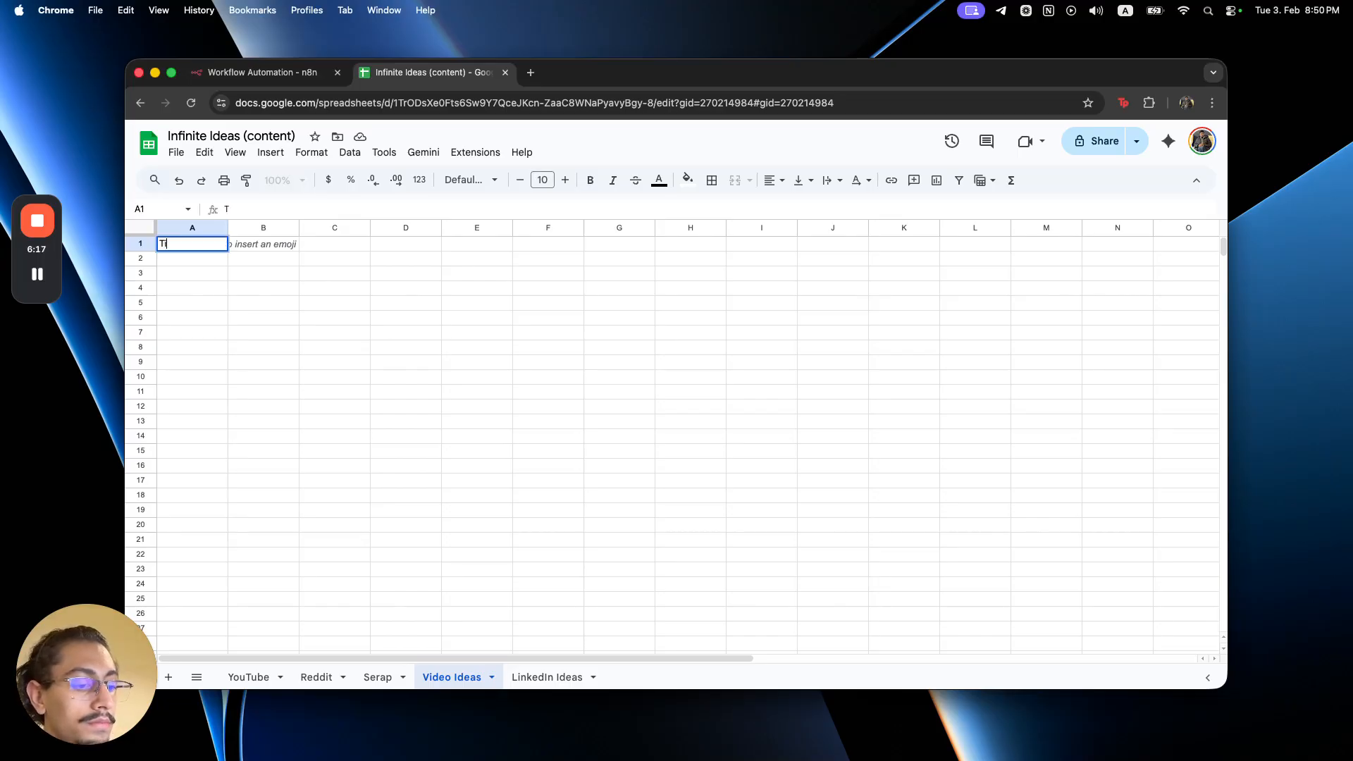
{"action": "type", "text": "tle"}
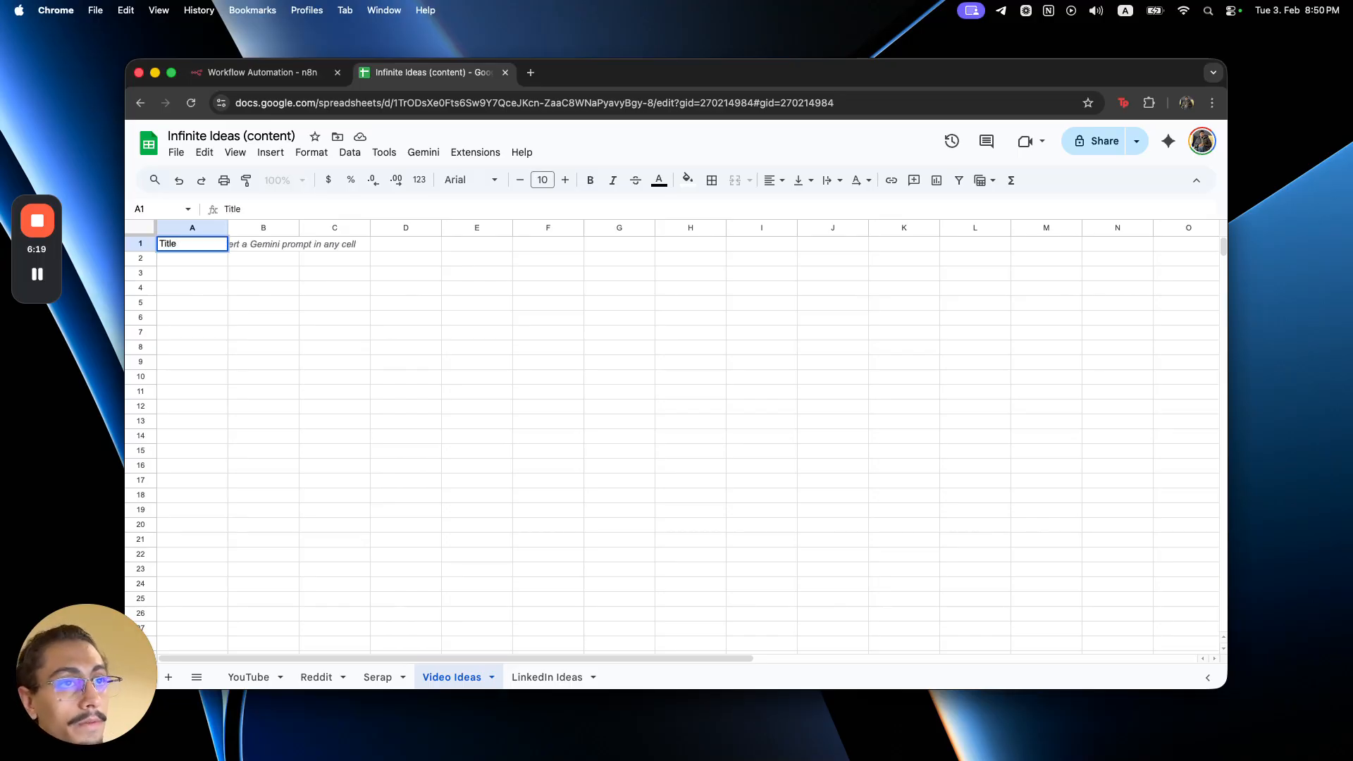
{"action": "left_click", "coordinate": [265, 247]}
{"action": "type", "text": "De"}
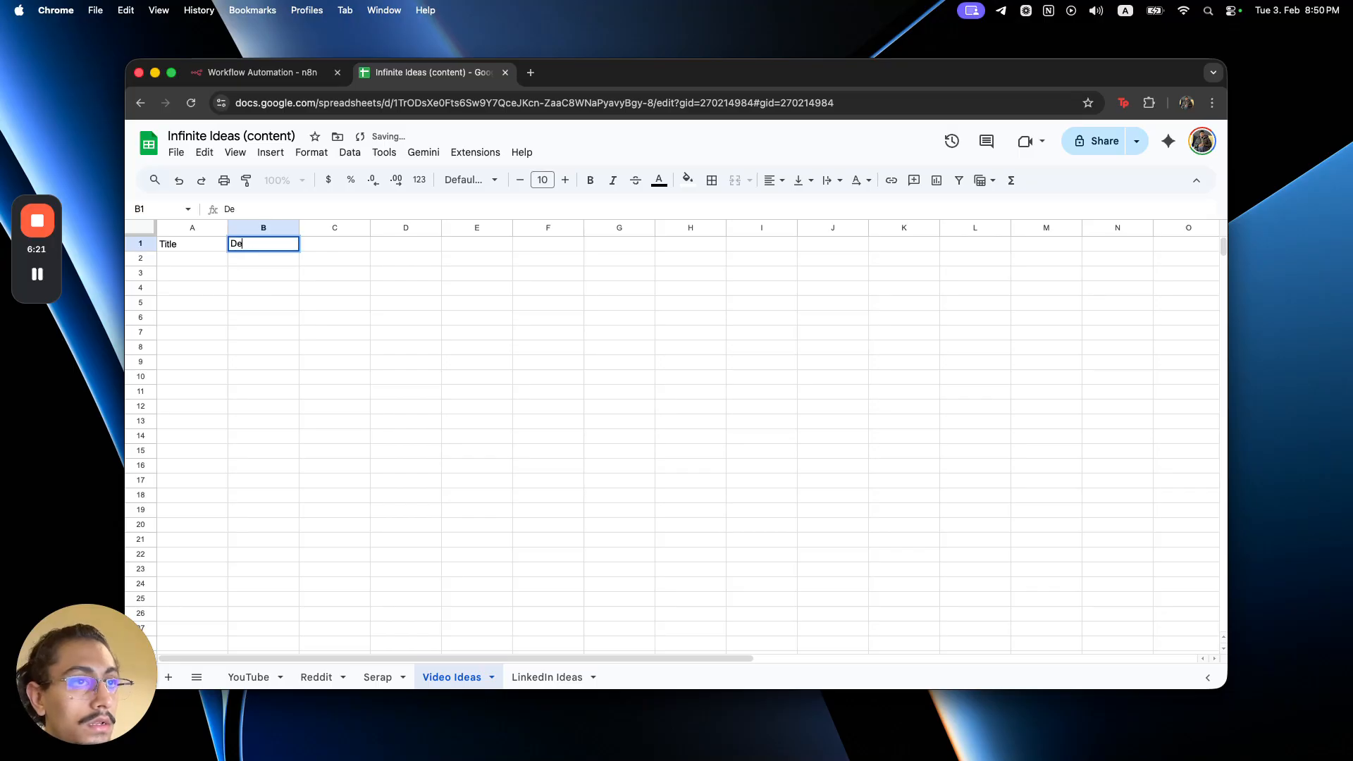
{"action": "type", "text": "scription"}
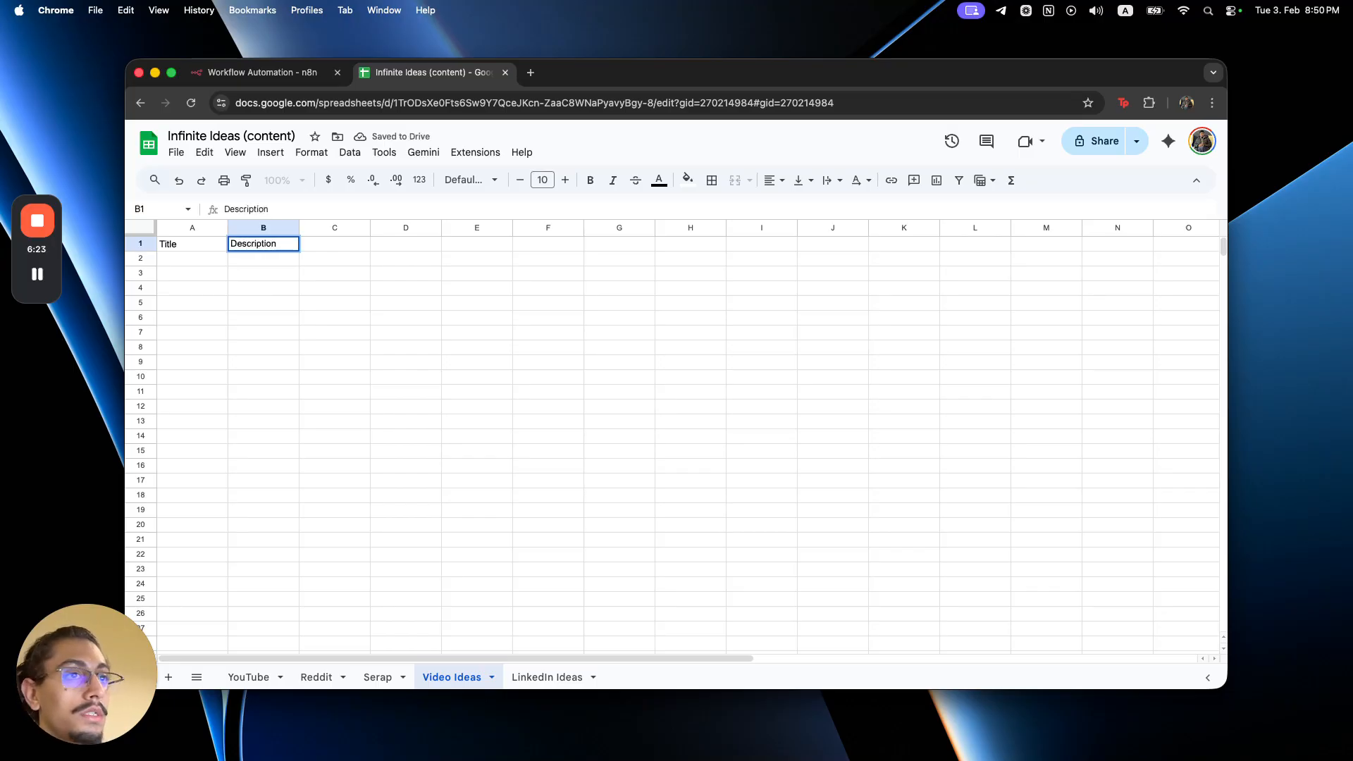
{"action": "left_click", "coordinate": [374, 322]}
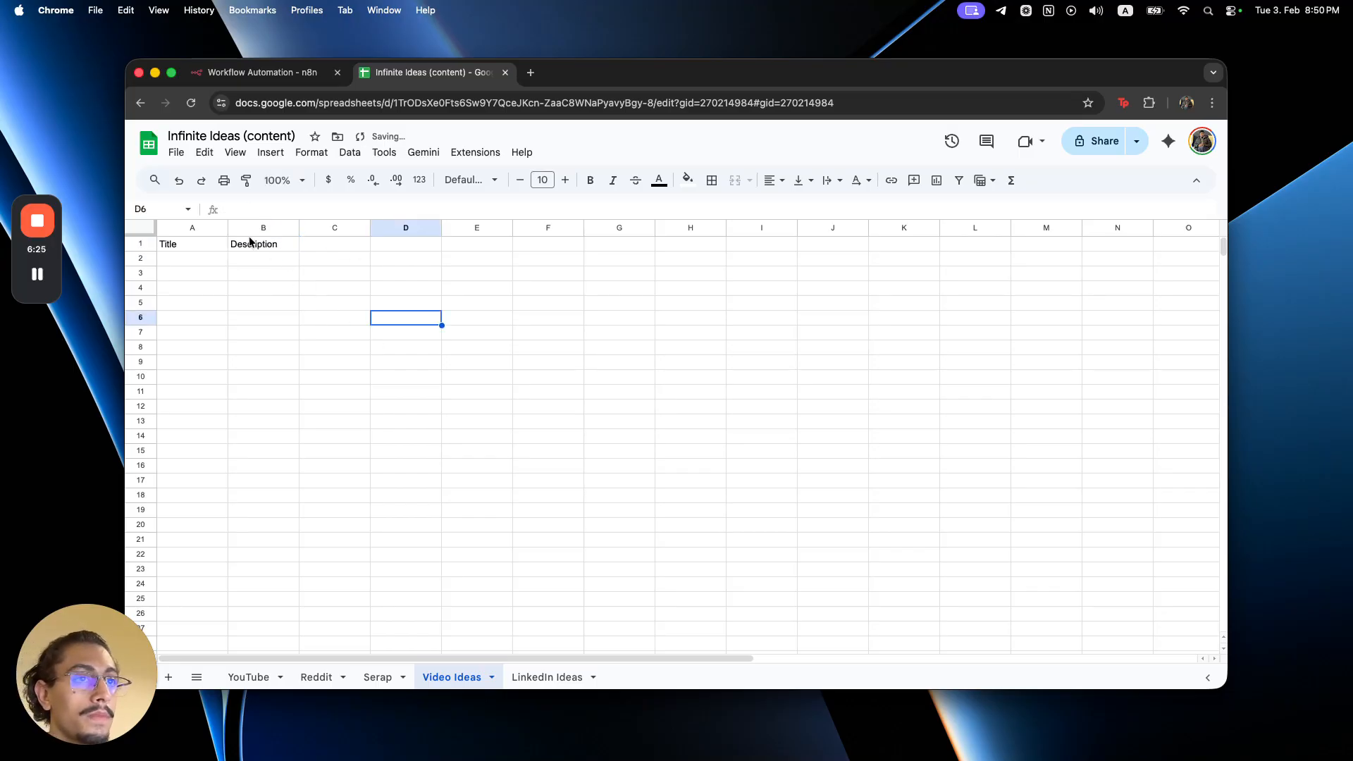
- Widen the Title column of the Video Ideas sheet, make the Description column much wider still, and make both headers bold
{"action": "left_click_drag", "start_coordinate": [229, 228], "coordinate": [851, 277]}
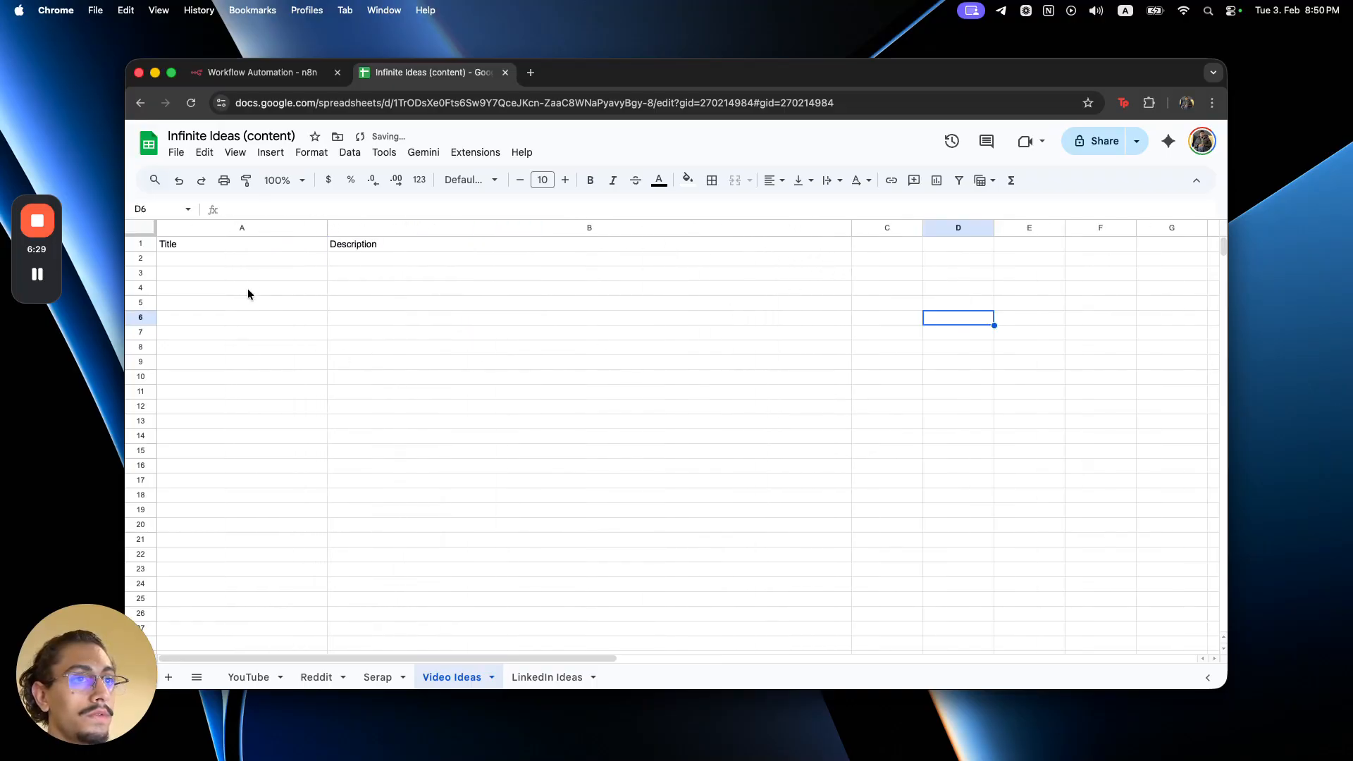
{"action": "left_click", "coordinate": [255, 246]}
{"action": "key", "text": "super+b"}
{"action": "left_click", "coordinate": [384, 243]}
{"action": "key", "text": "super+b"}
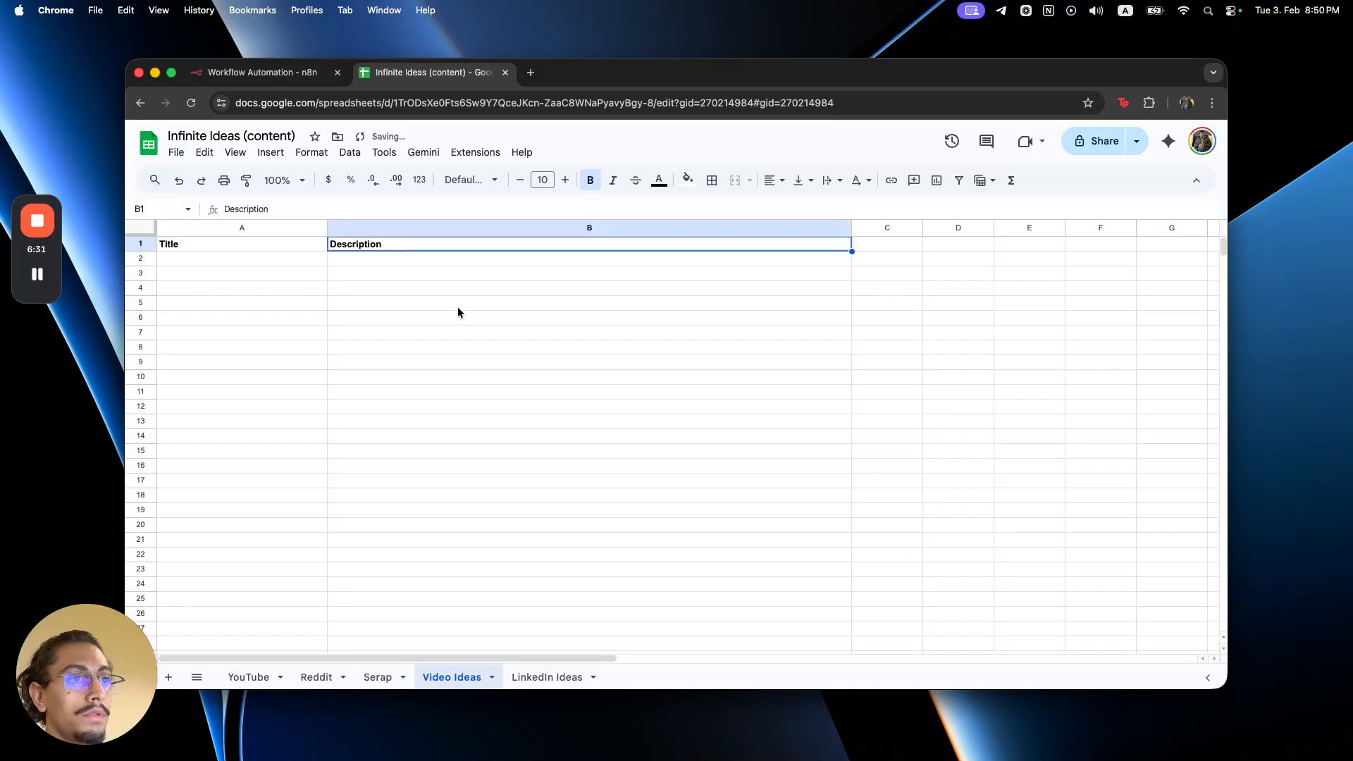
{"action": "left_click", "coordinate": [486, 347]}
- Enter the bold header Post in A1 of the LinkedIn Ideas sheet and make column A much wider
{"action": "left_click", "coordinate": [547, 677]}
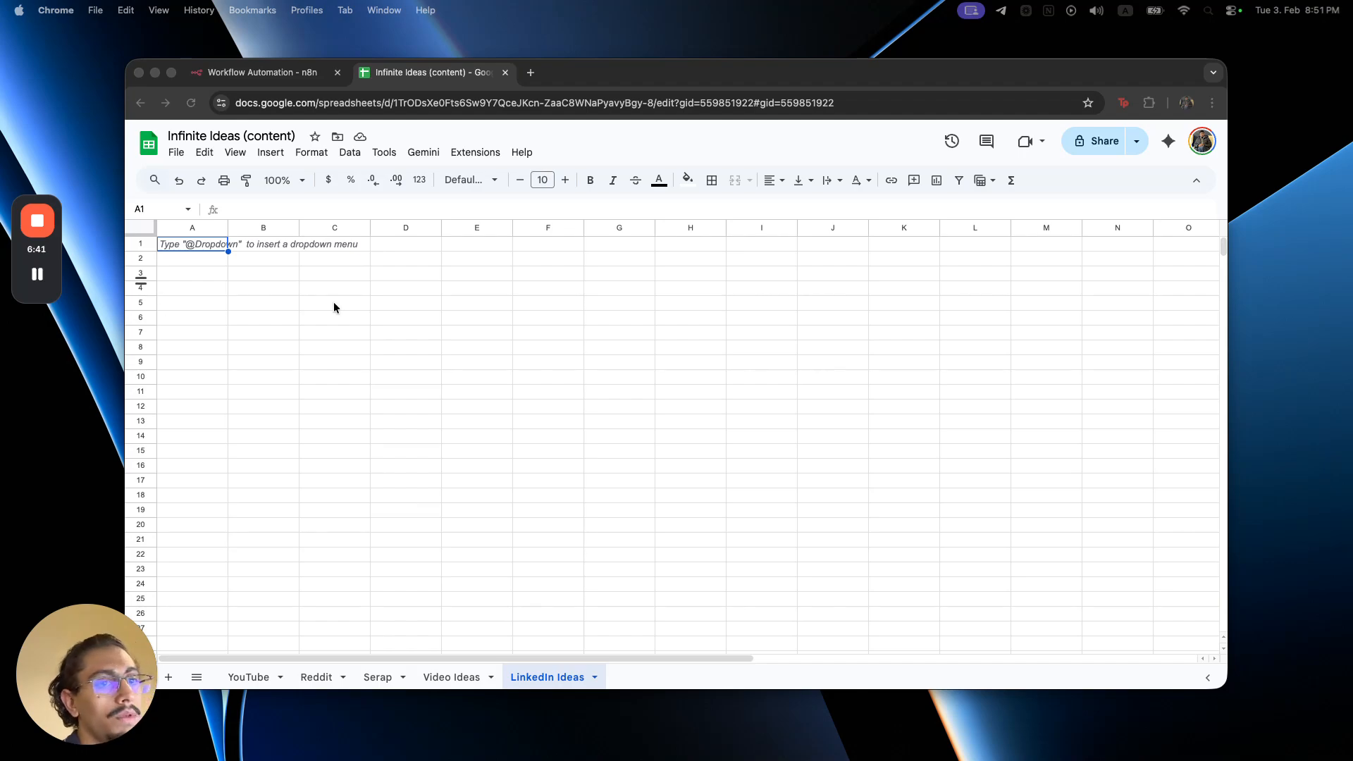
{"action": "double_click", "coordinate": [202, 242]}
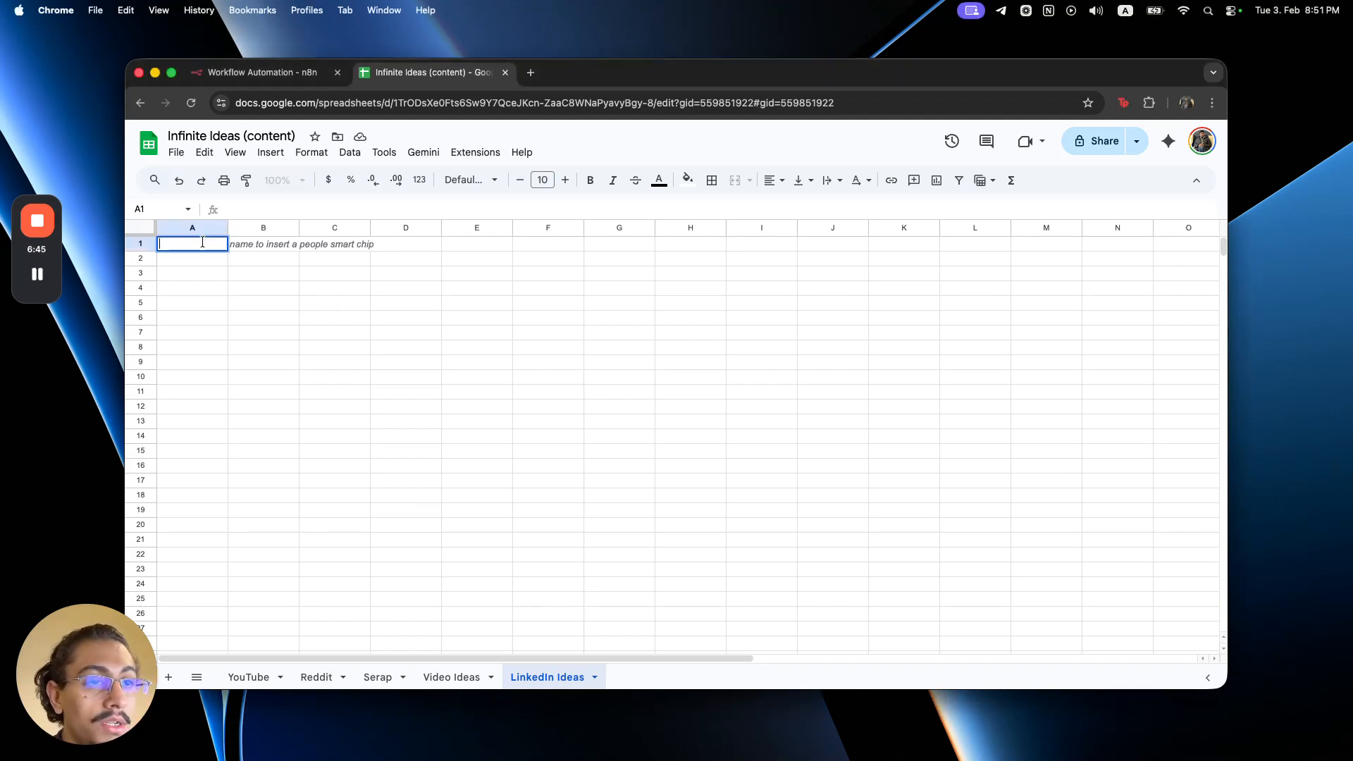
{"action": "type", "text": "BPost"}
{"action": "key", "text": "BackSpace"}
{"action": "key", "text": "BackSpace"}
{"action": "key", "text": "BackSpace"}
{"action": "key", "text": "BackSpace"}
{"action": "key", "text": "BackSpace"}
{"action": "key", "text": "BackSpace"}
{"action": "type", "text": "Bpost"}
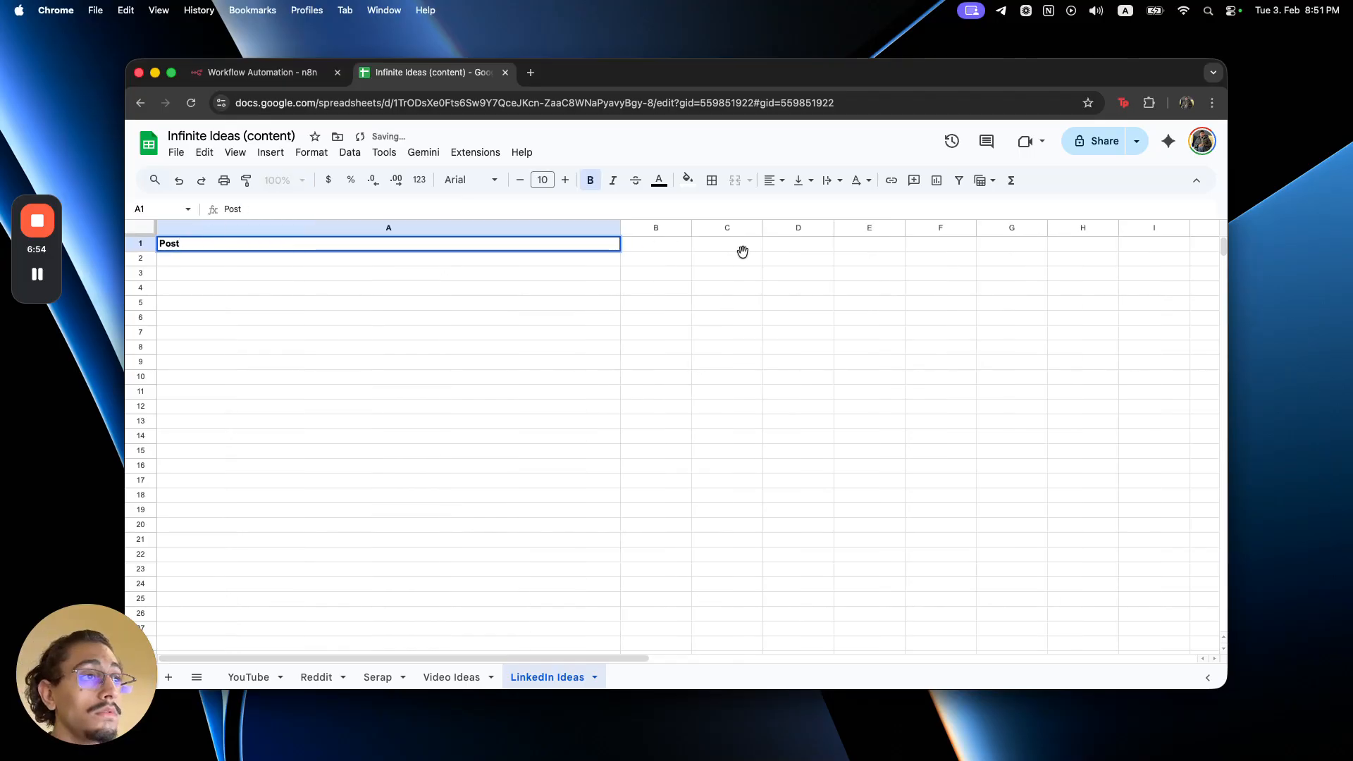
{"action": "left_click", "coordinate": [740, 257]}
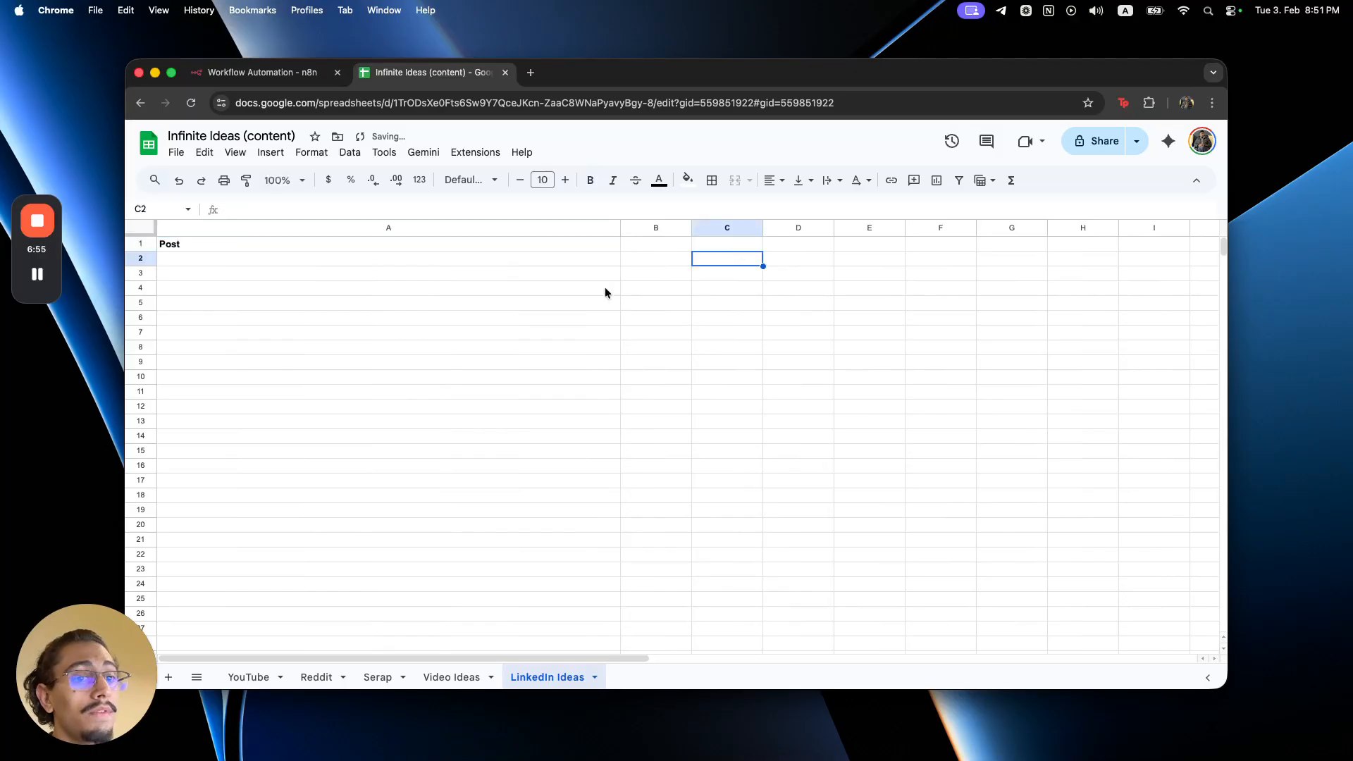
- Review the headers of the YouTube sheet and switch to the empty n8n workflow
{"action": "left_click", "coordinate": [278, 73]}
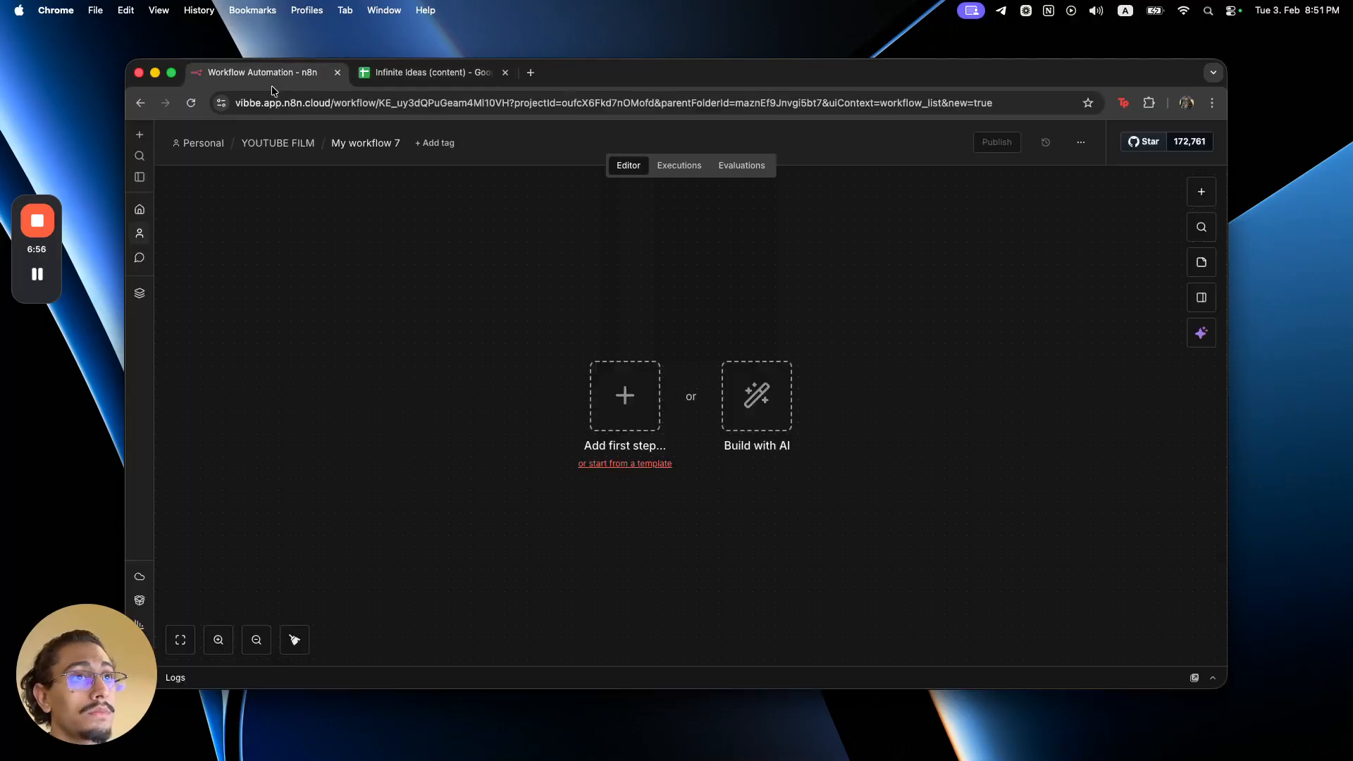
{"action": "left_click", "coordinate": [468, 76]}
{"action": "left_click", "coordinate": [387, 361]}
{"action": "left_click", "coordinate": [248, 676]}
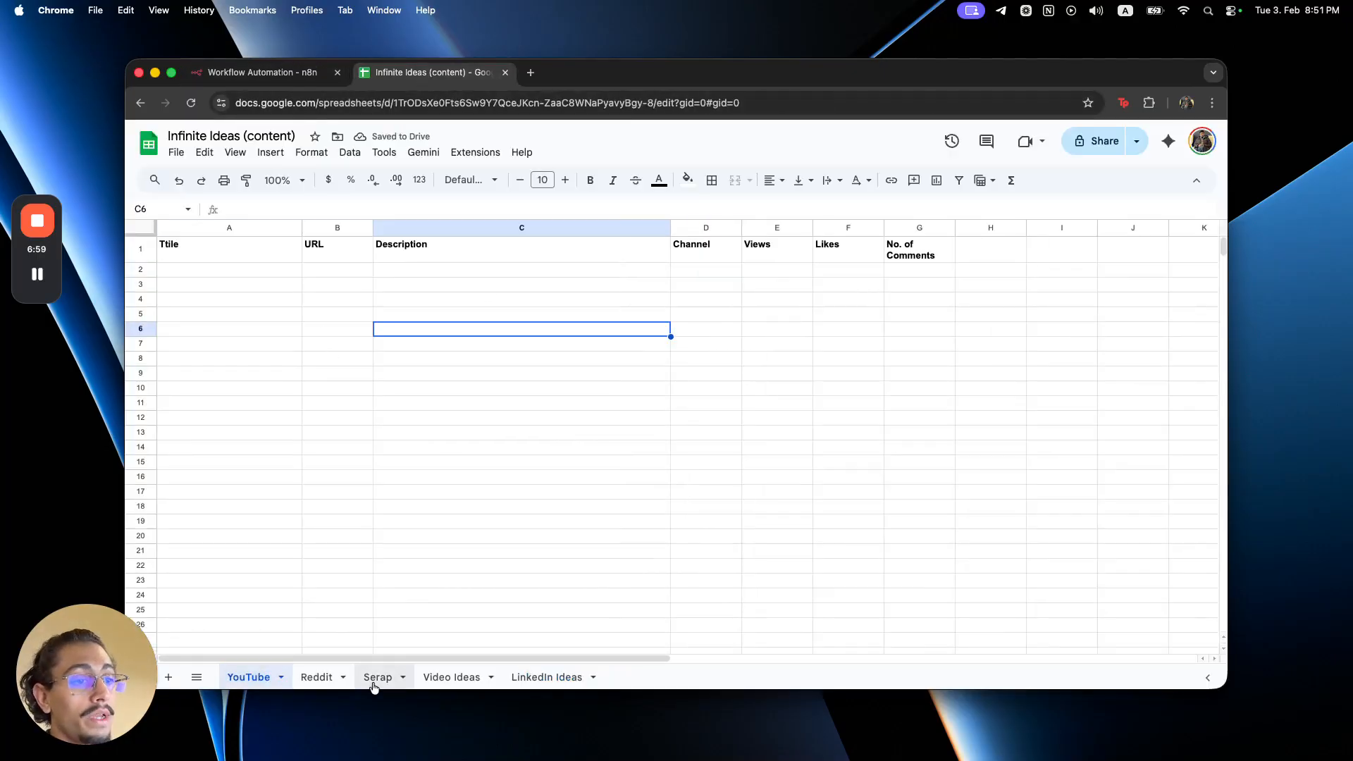
{"action": "left_click", "coordinate": [238, 434]}
{"action": "left_click", "coordinate": [223, 78]}
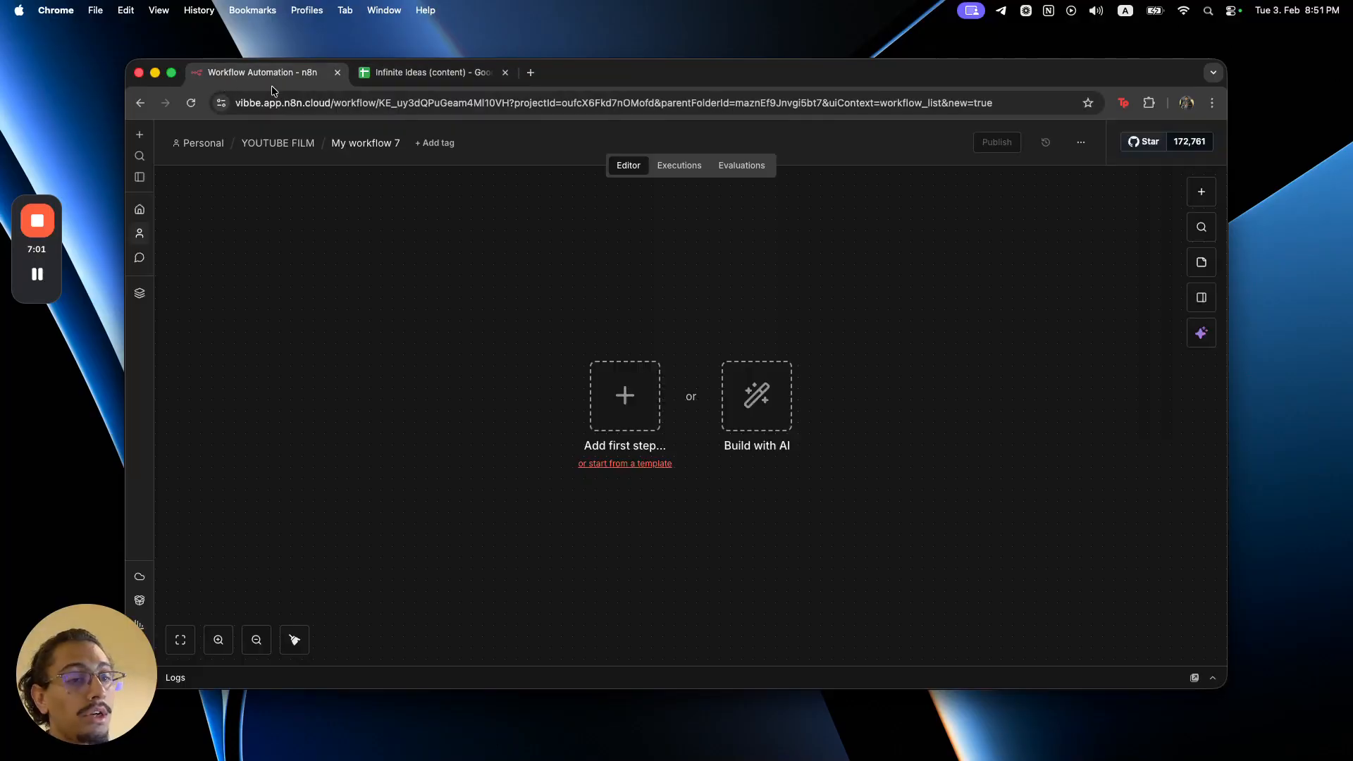
- Turn on the LOCKED IN focus mode in macOS
{"action": "left_click", "coordinate": [1229, 12]}
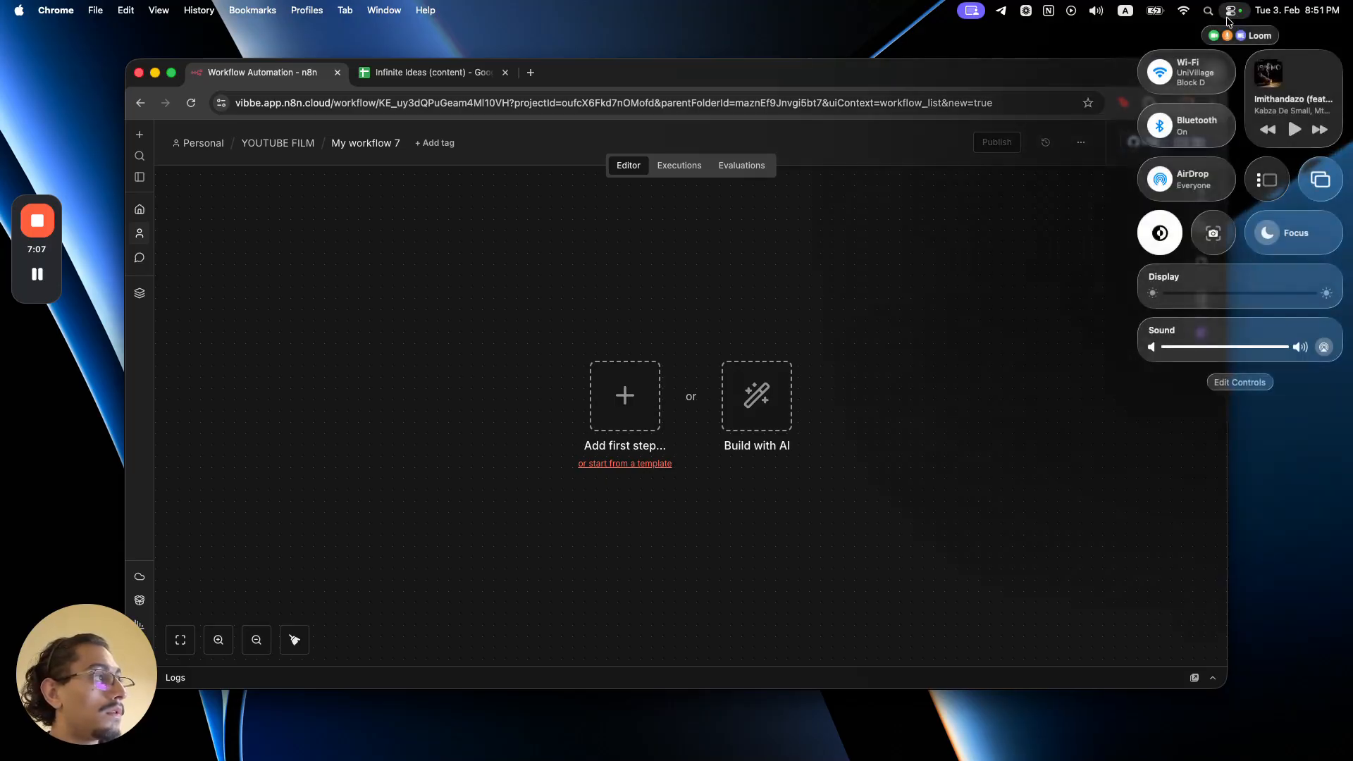
{"action": "left_click", "coordinate": [1279, 225]}
{"action": "left_click", "coordinate": [1187, 161]}
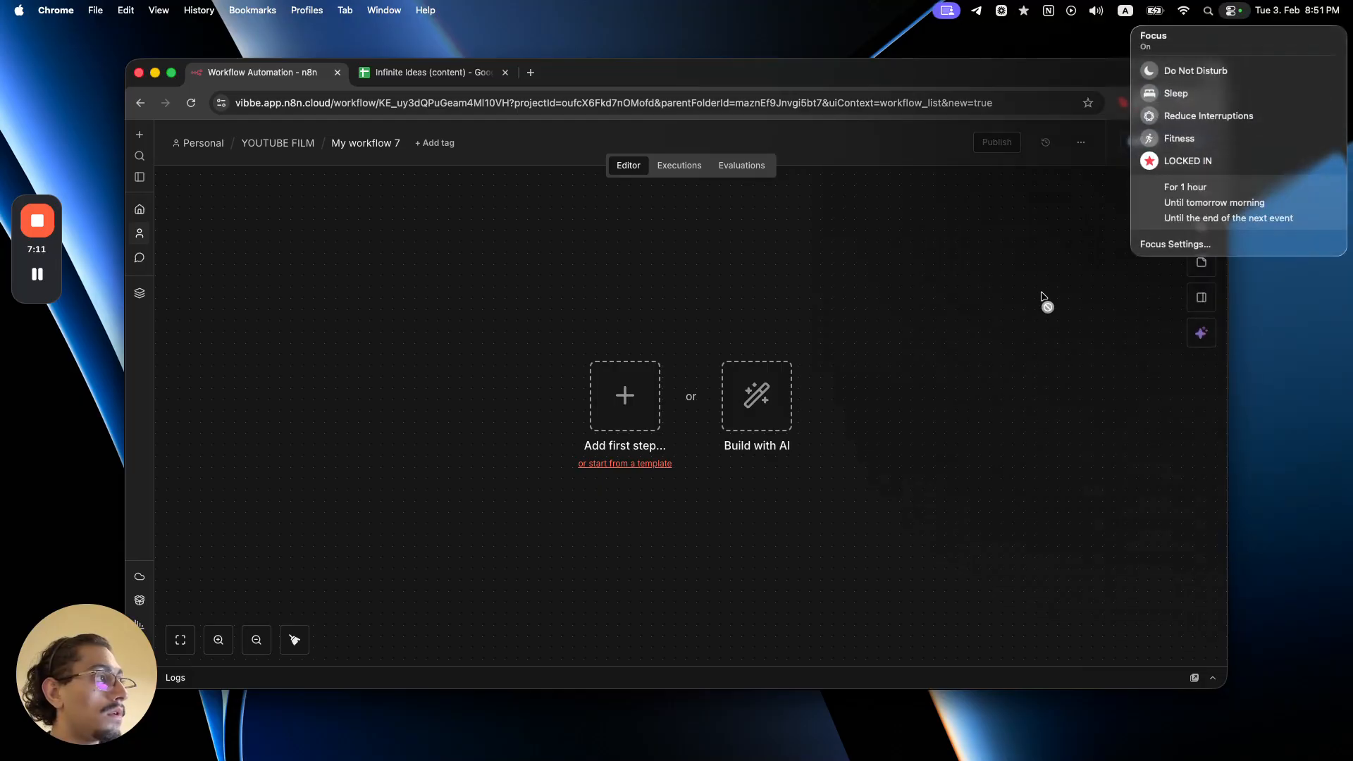
{"action": "left_click", "coordinate": [1041, 302]}
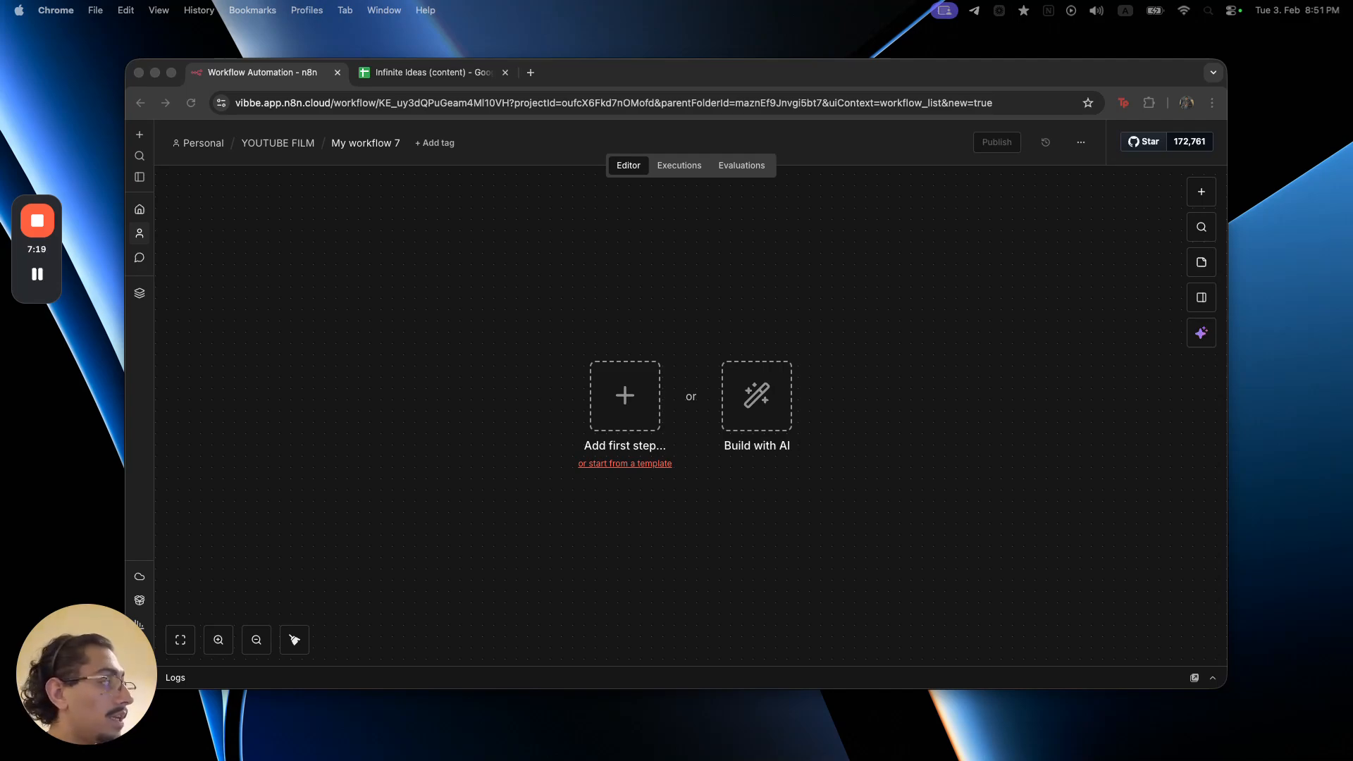
- Add a manual trigger as the first node of the n8n workflow, leaving free canvas space beside it
{"action": "left_click", "coordinate": [625, 396]}
{"action": "left_click", "coordinate": [626, 397]}
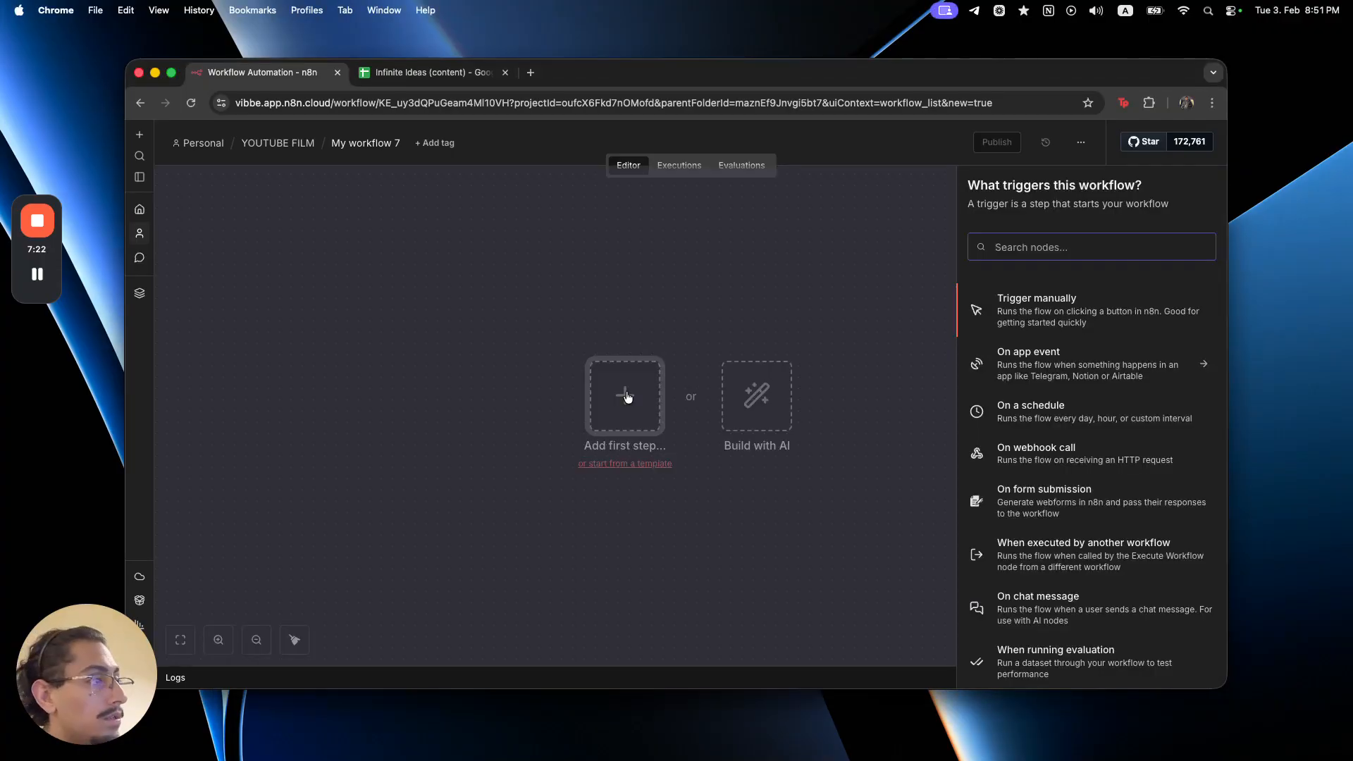
{"action": "left_click", "coordinate": [1102, 321]}
{"action": "left_click_drag", "start_coordinate": [616, 398], "coordinate": [301, 449]}
{"action": "scroll", "coordinate": [607, 435], "scroll_direction": "down", "scroll_amount": 5}
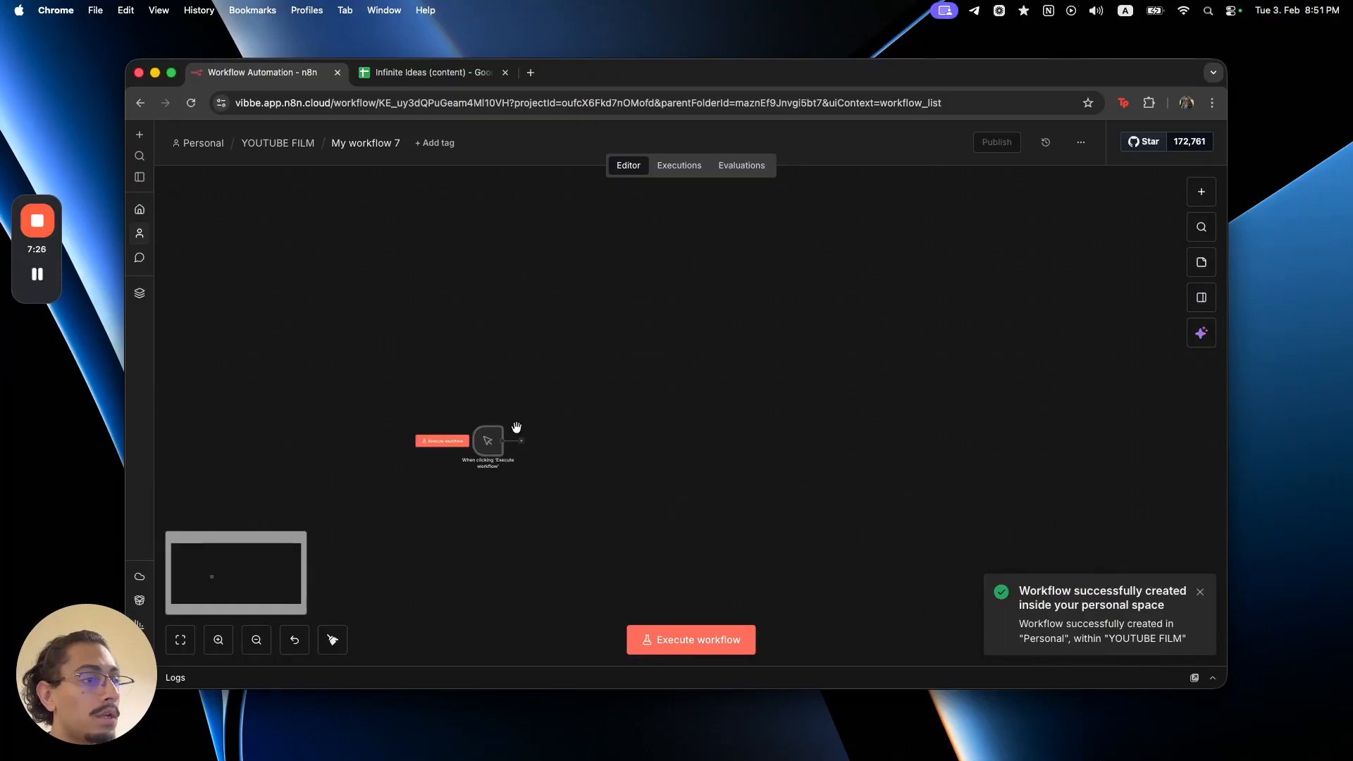
{"action": "left_click_drag", "start_coordinate": [489, 445], "coordinate": [570, 292]}
- Connect a YouTube node with the Get many videos action after the manual trigger
{"action": "left_click", "coordinate": [610, 431]}
{"action": "type", "text": "youtub"}
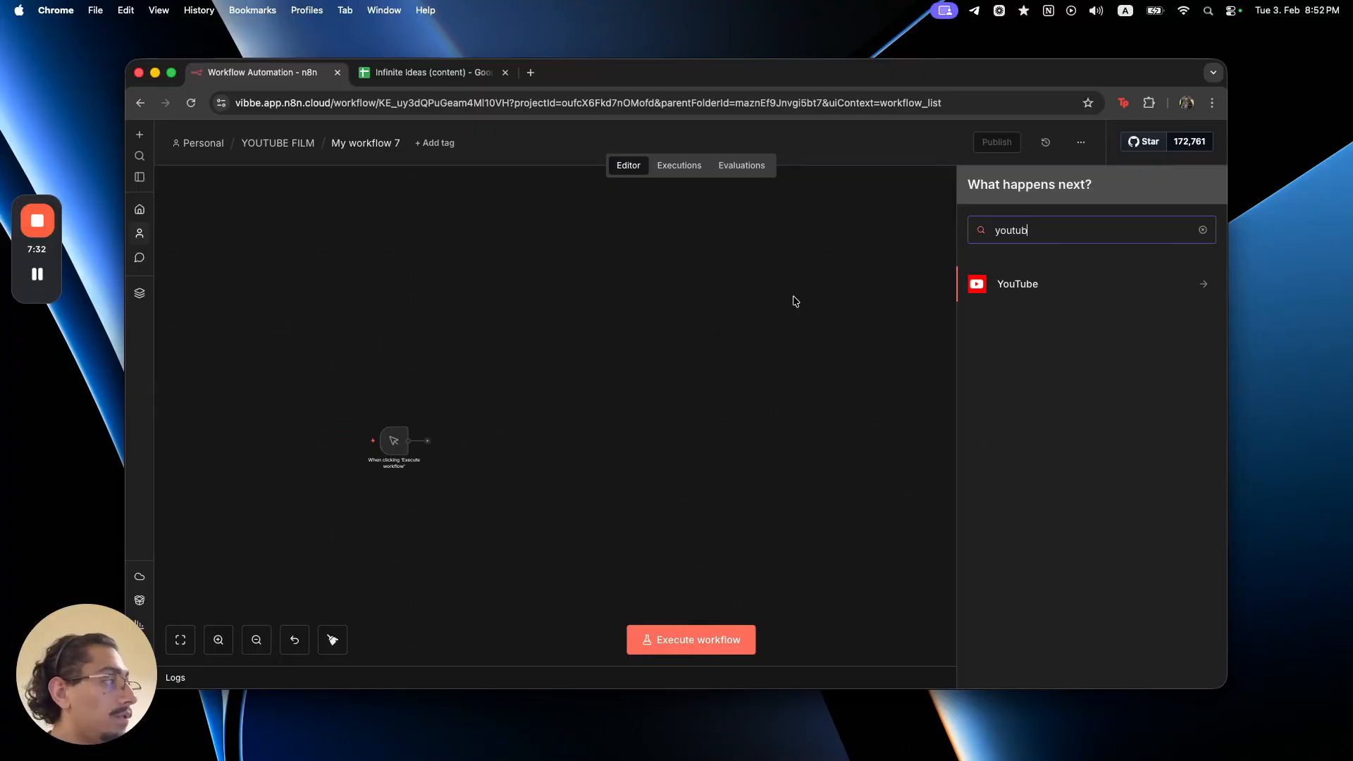
{"action": "left_click", "coordinate": [1055, 291]}
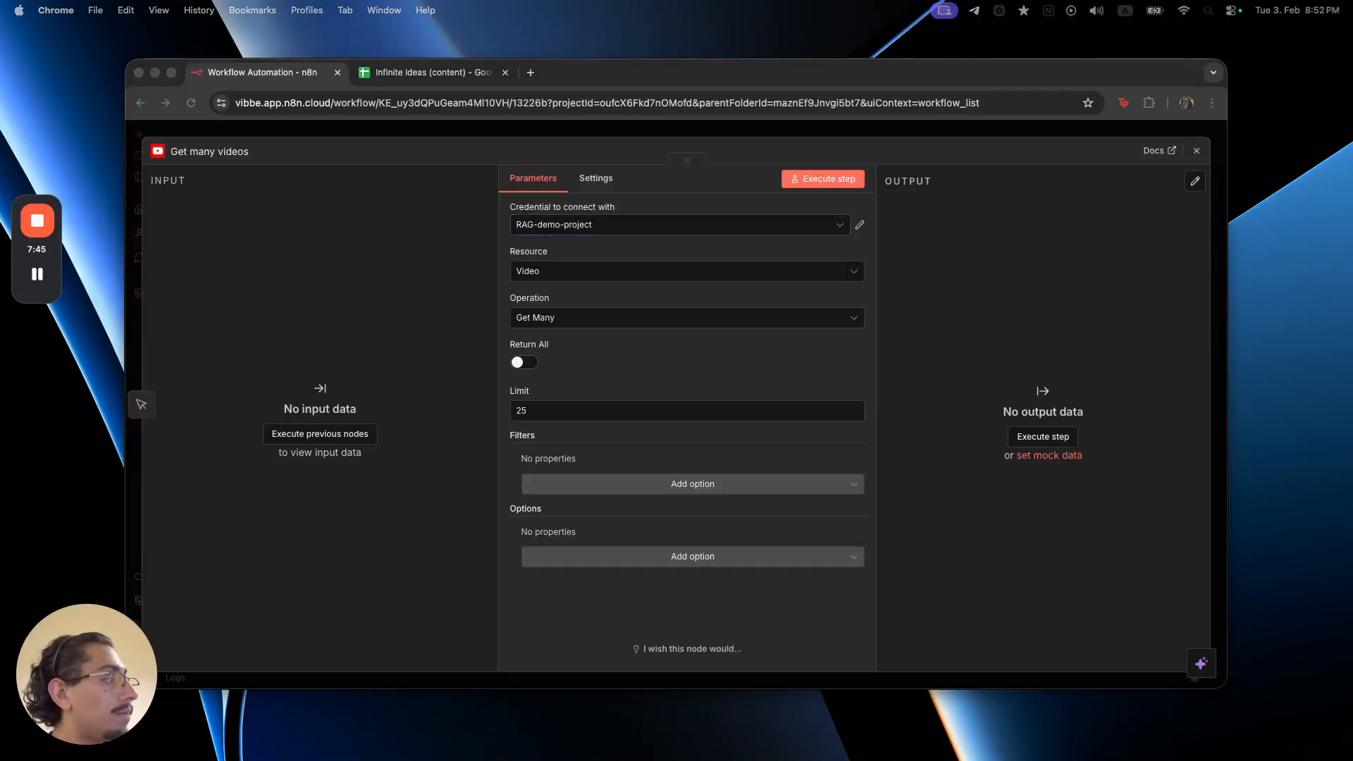
- Set the limit of the Get many videos node to 5
{"action": "left_click", "coordinate": [688, 377]}
{"action": "left_click", "coordinate": [693, 375]}
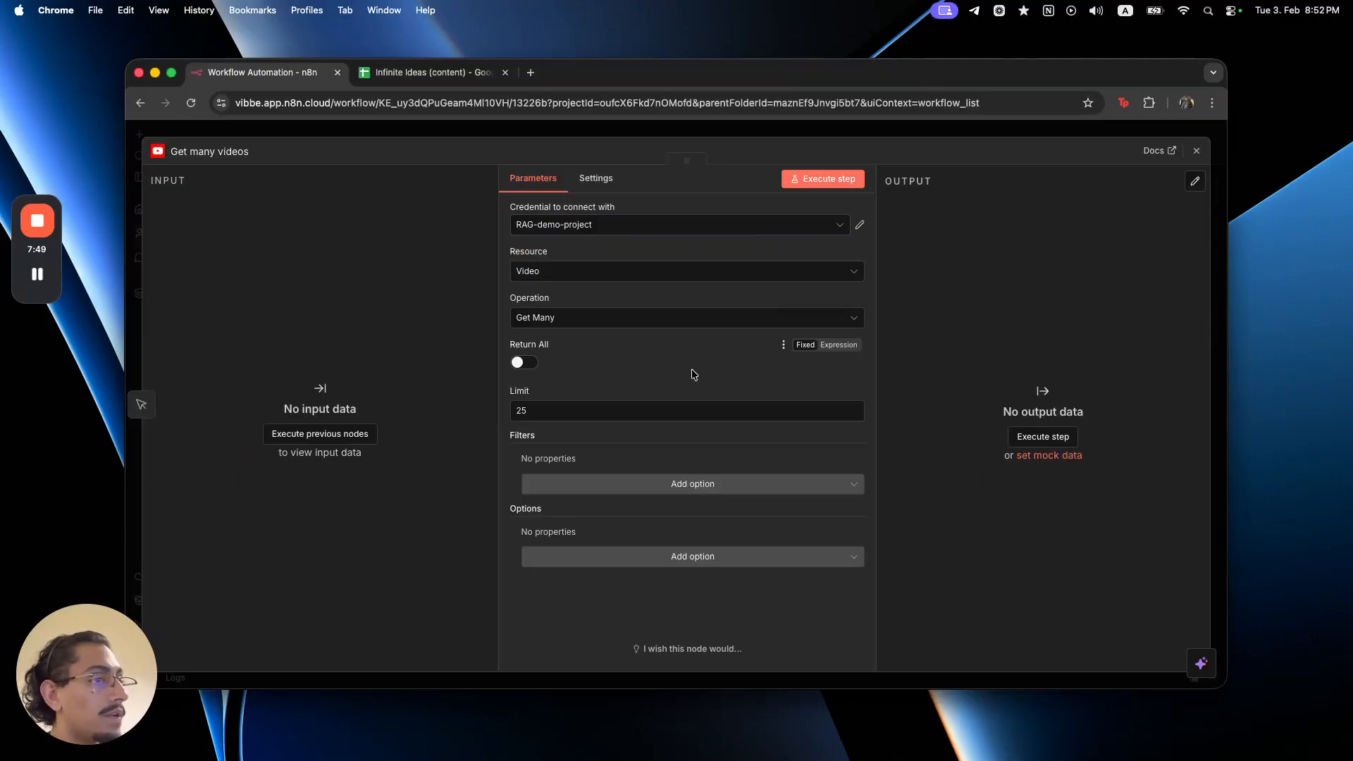
{"action": "left_click", "coordinate": [621, 419]}
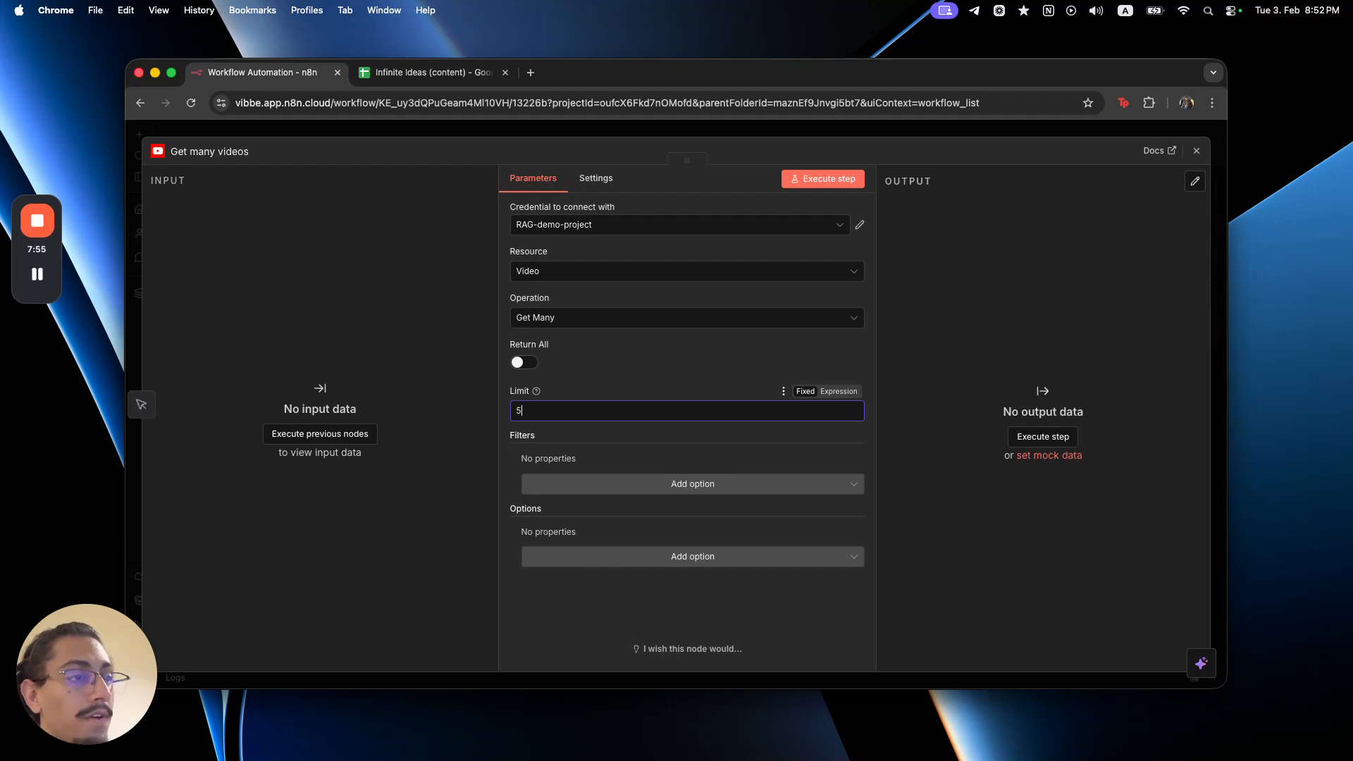
{"action": "left_click", "coordinate": [633, 379]}
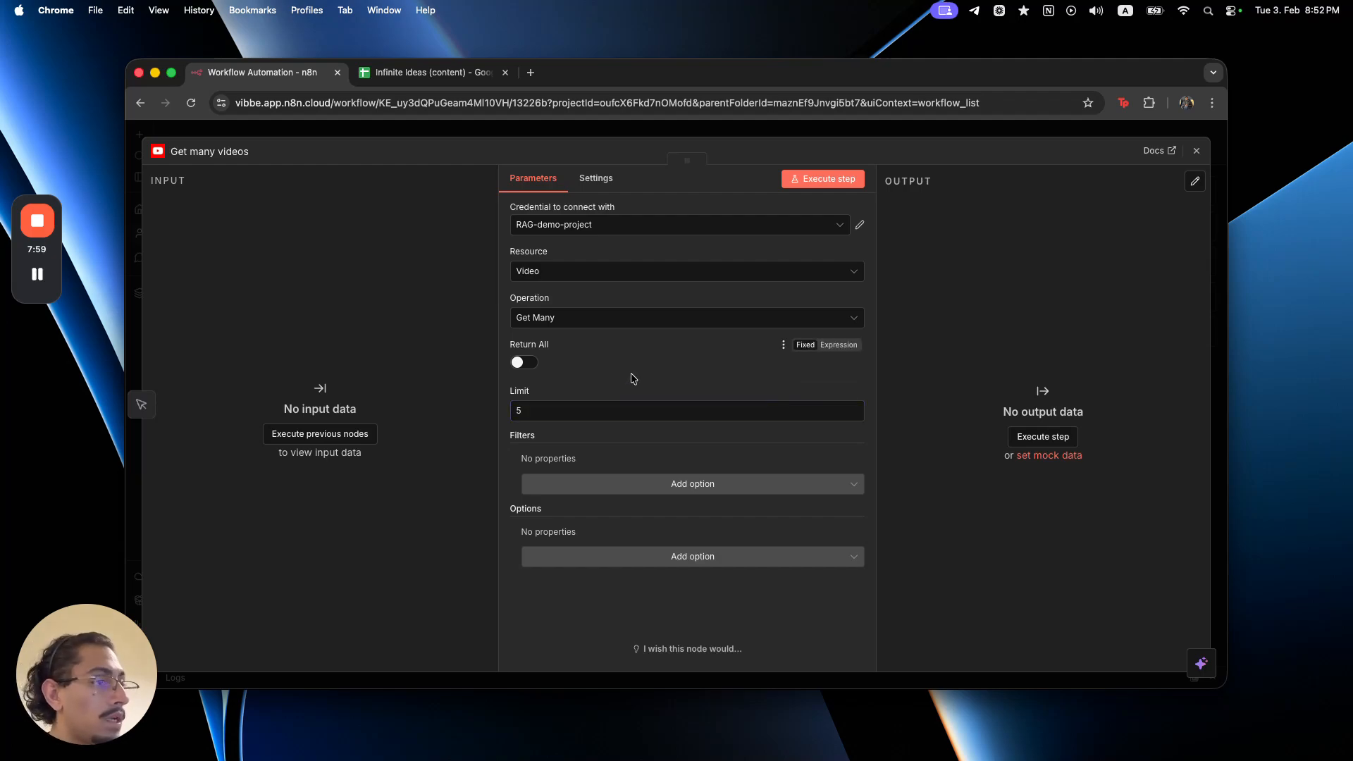
- Add a Published After filter to the Get many videos node with the expression {{ $now.minus(7, 'days') }}
{"action": "left_click", "coordinate": [631, 500]}
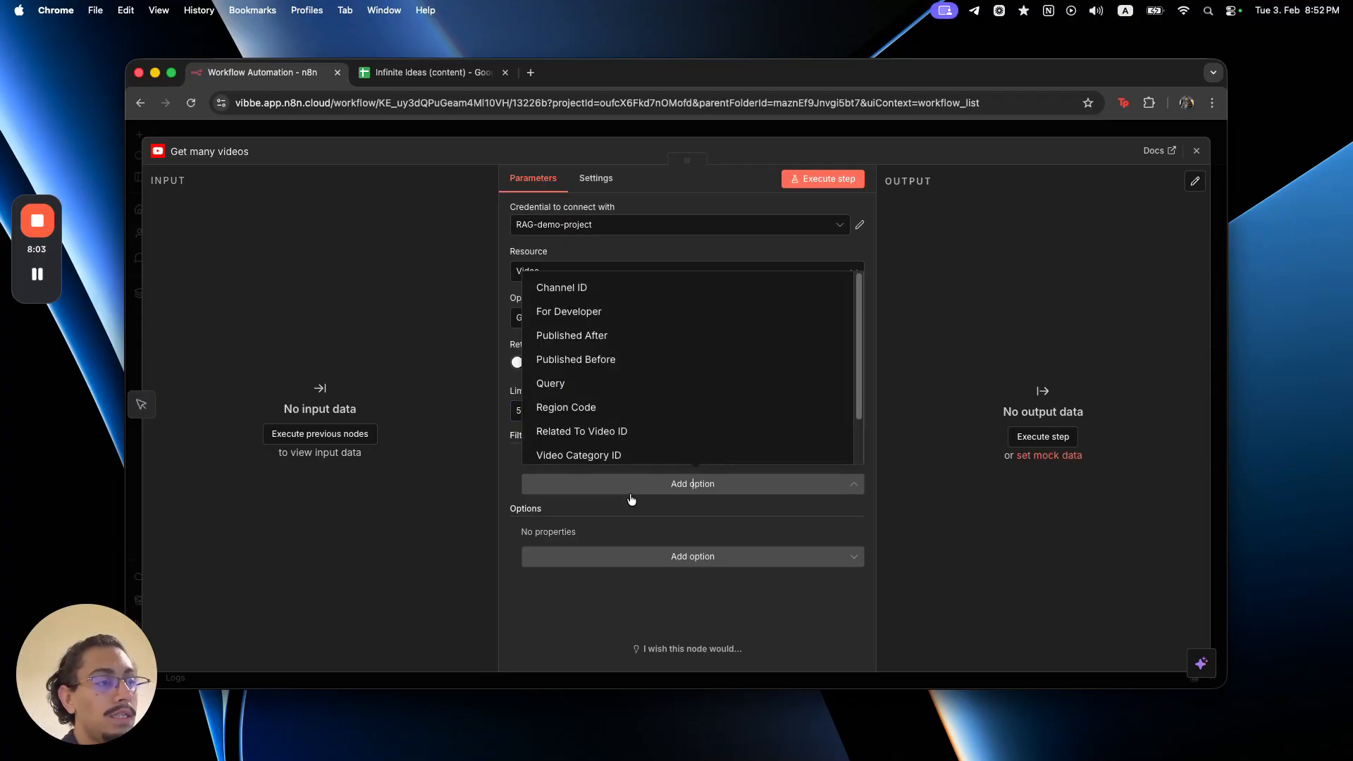
{"action": "left_click", "coordinate": [619, 335]}
{"action": "left_click", "coordinate": [641, 477]}
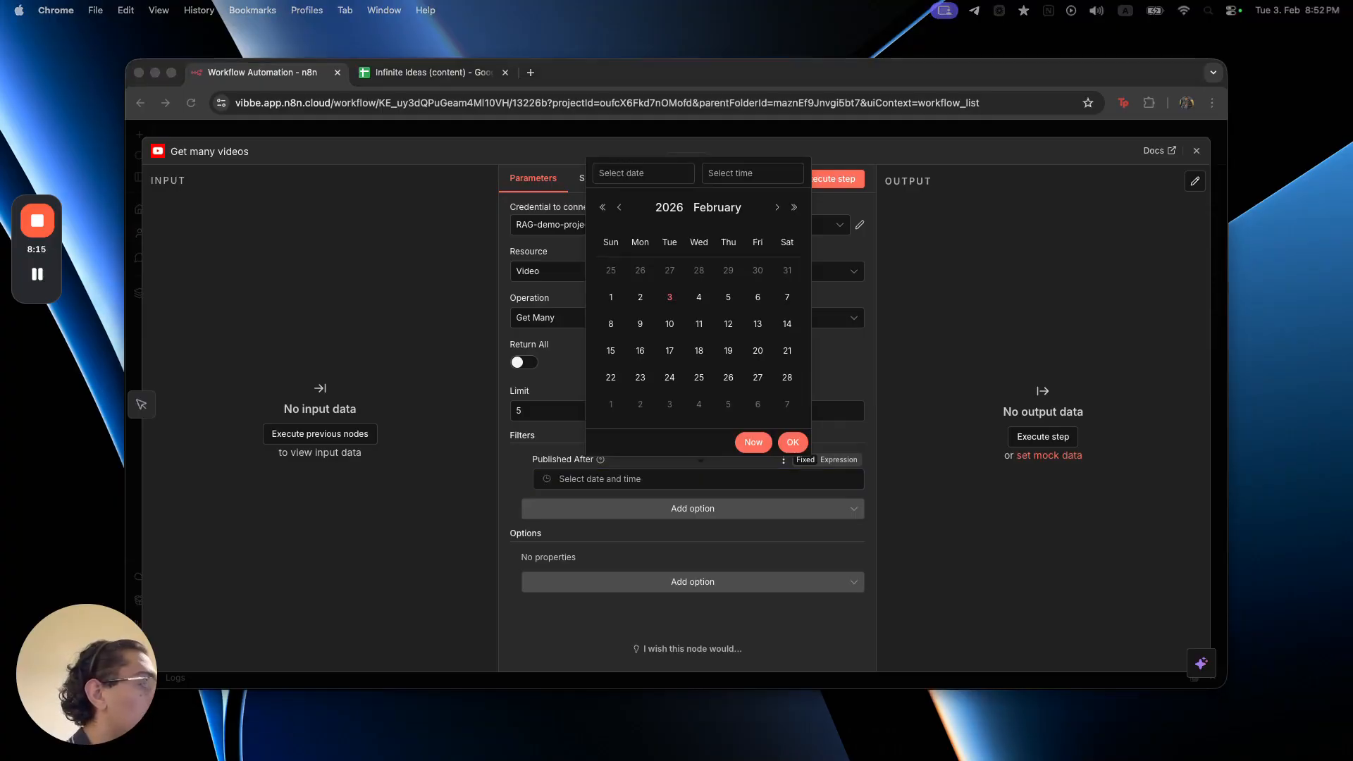
{"action": "left_click", "coordinate": [677, 482]}
{"action": "left_click", "coordinate": [821, 460]}
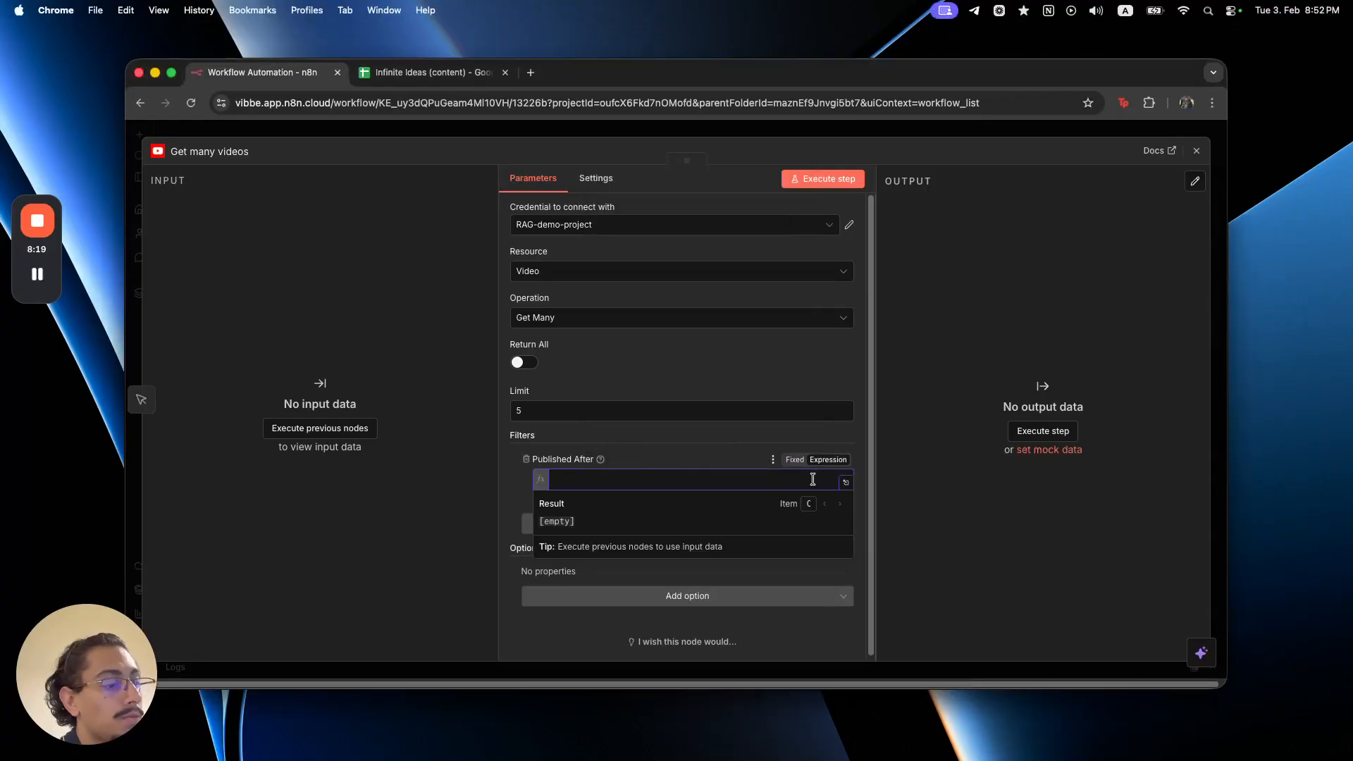
{"action": "type", "text": "{{ "}
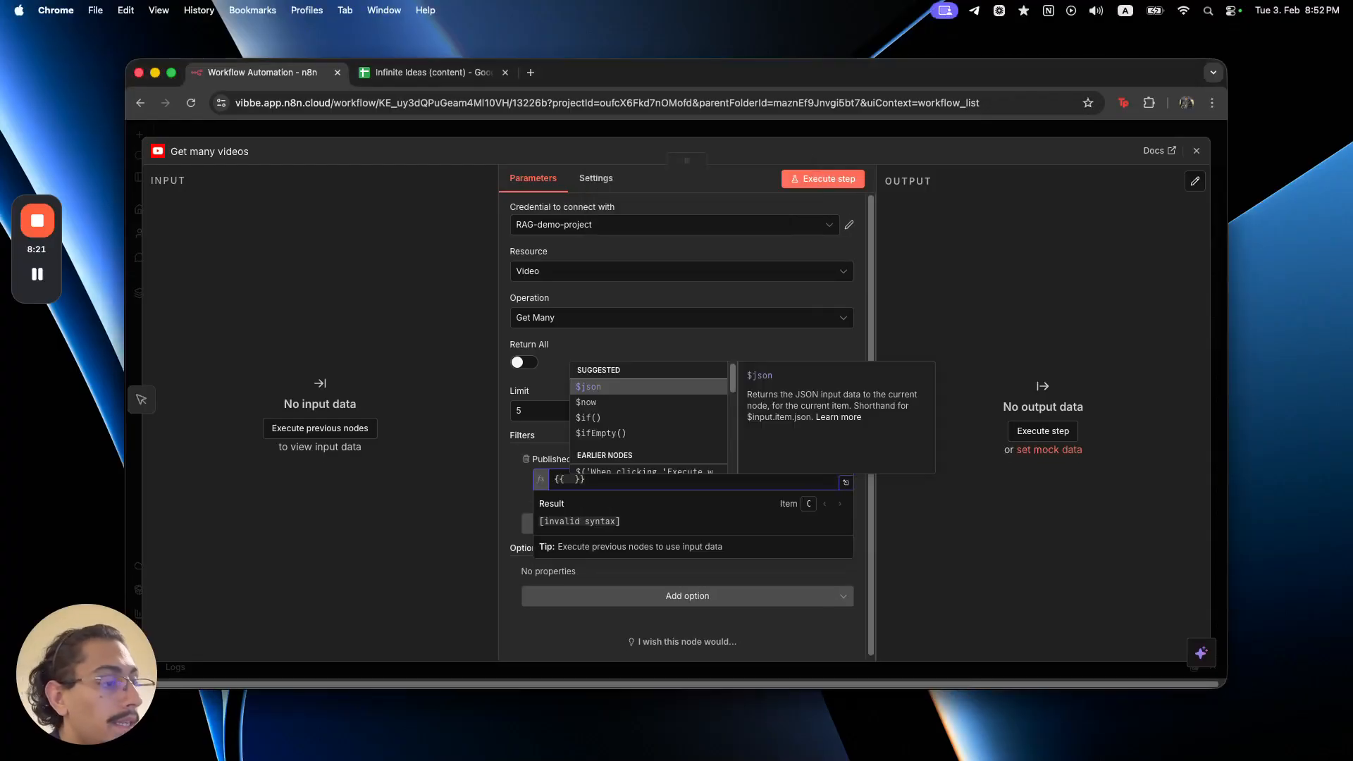
{"action": "type", "text": "$now."}
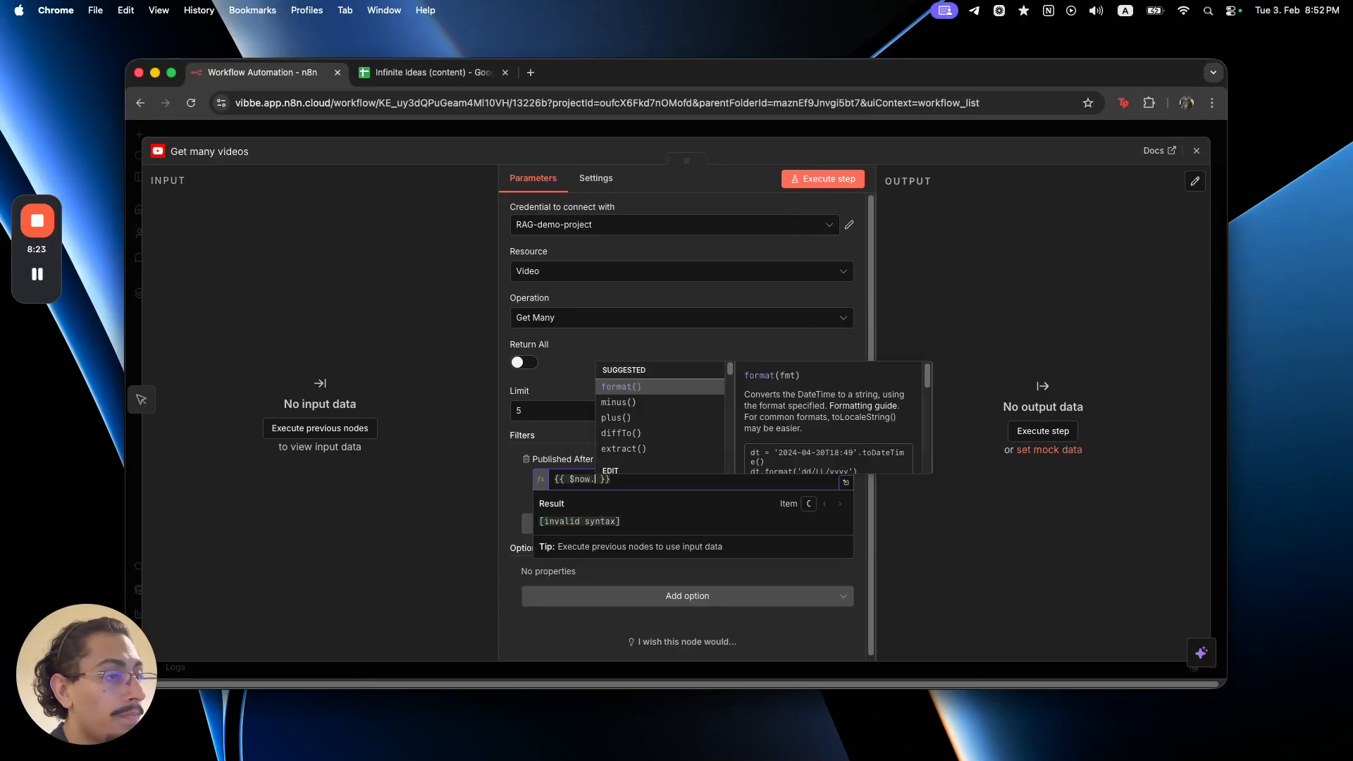
{"action": "key", "text": "Down"}
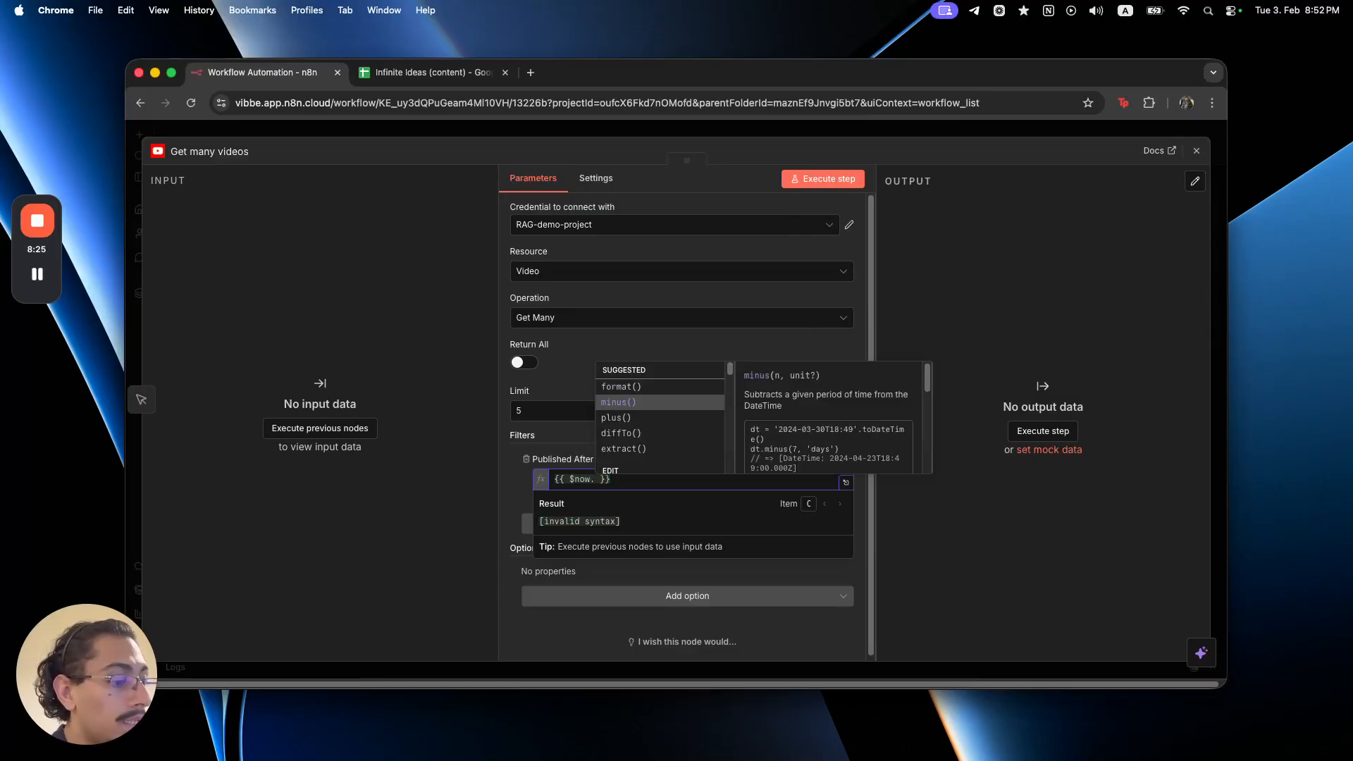
{"action": "key", "text": "Return"}
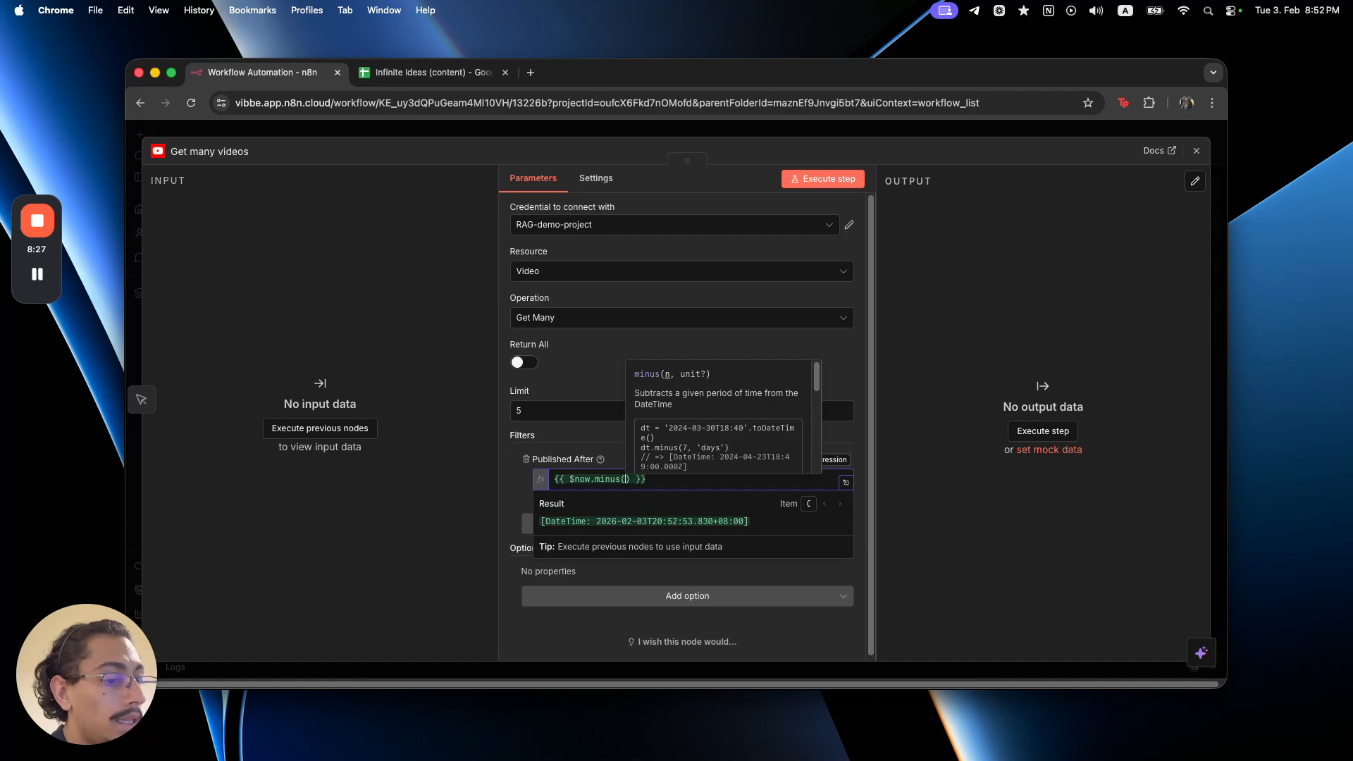
{"action": "type", "text": "7, 'days"}
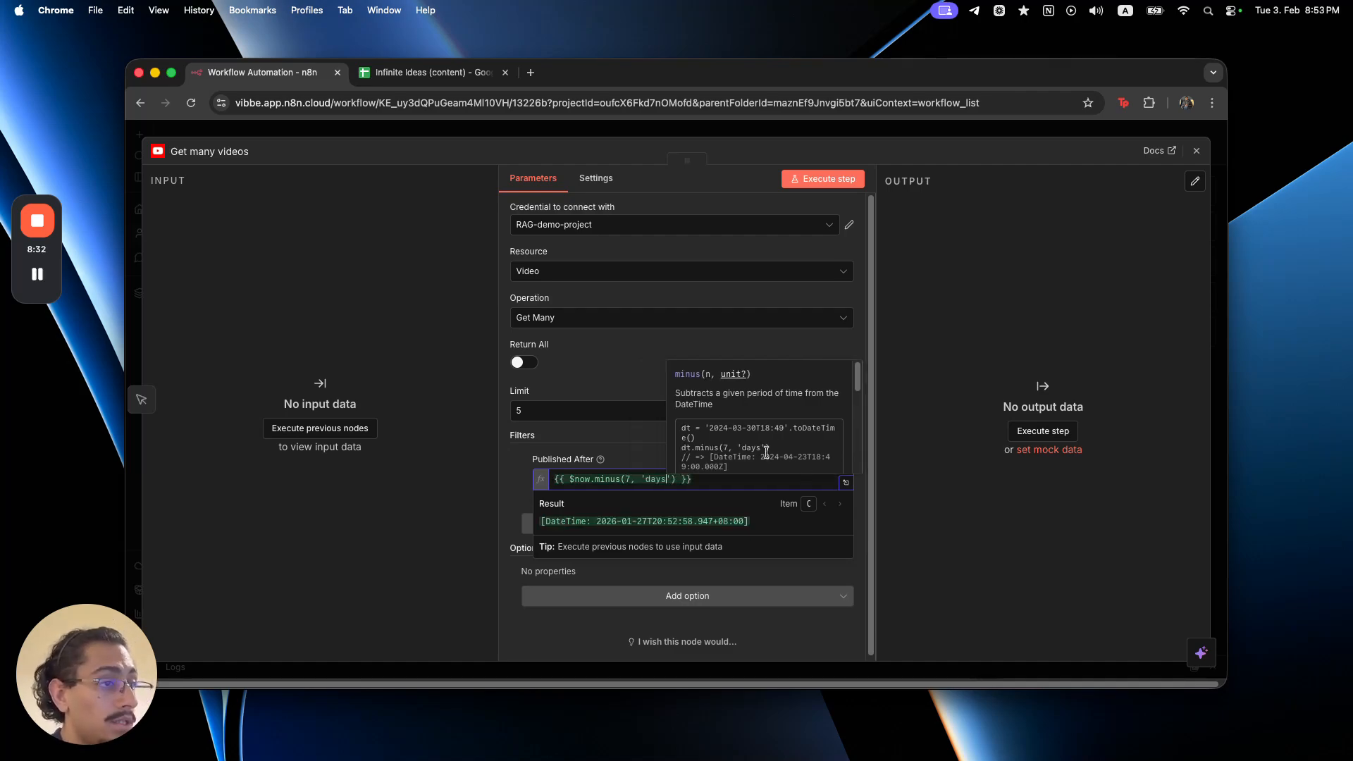
- Add a Query filter to the Get many videos node with the value AI Automation
{"action": "left_click", "coordinate": [641, 446]}
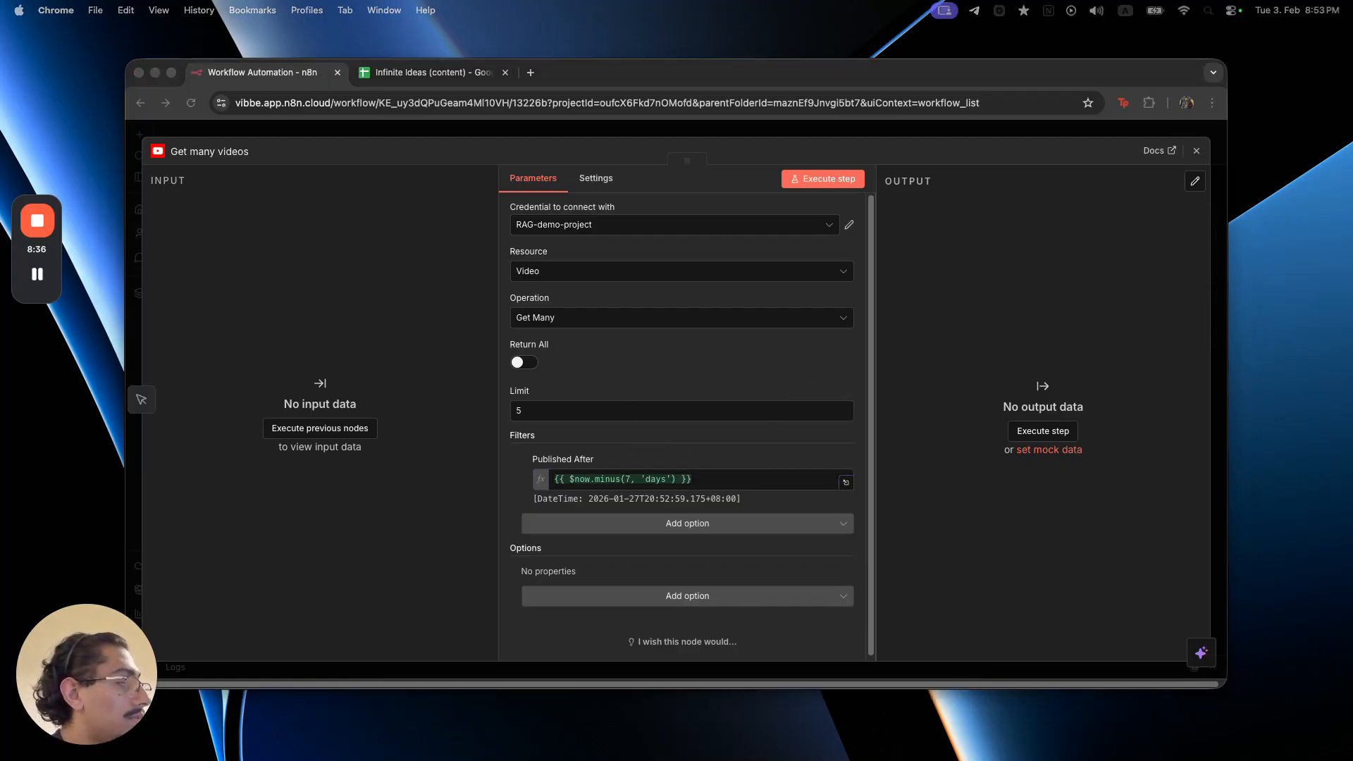
{"action": "left_click", "coordinate": [613, 528]}
{"action": "left_click", "coordinate": [613, 528]}
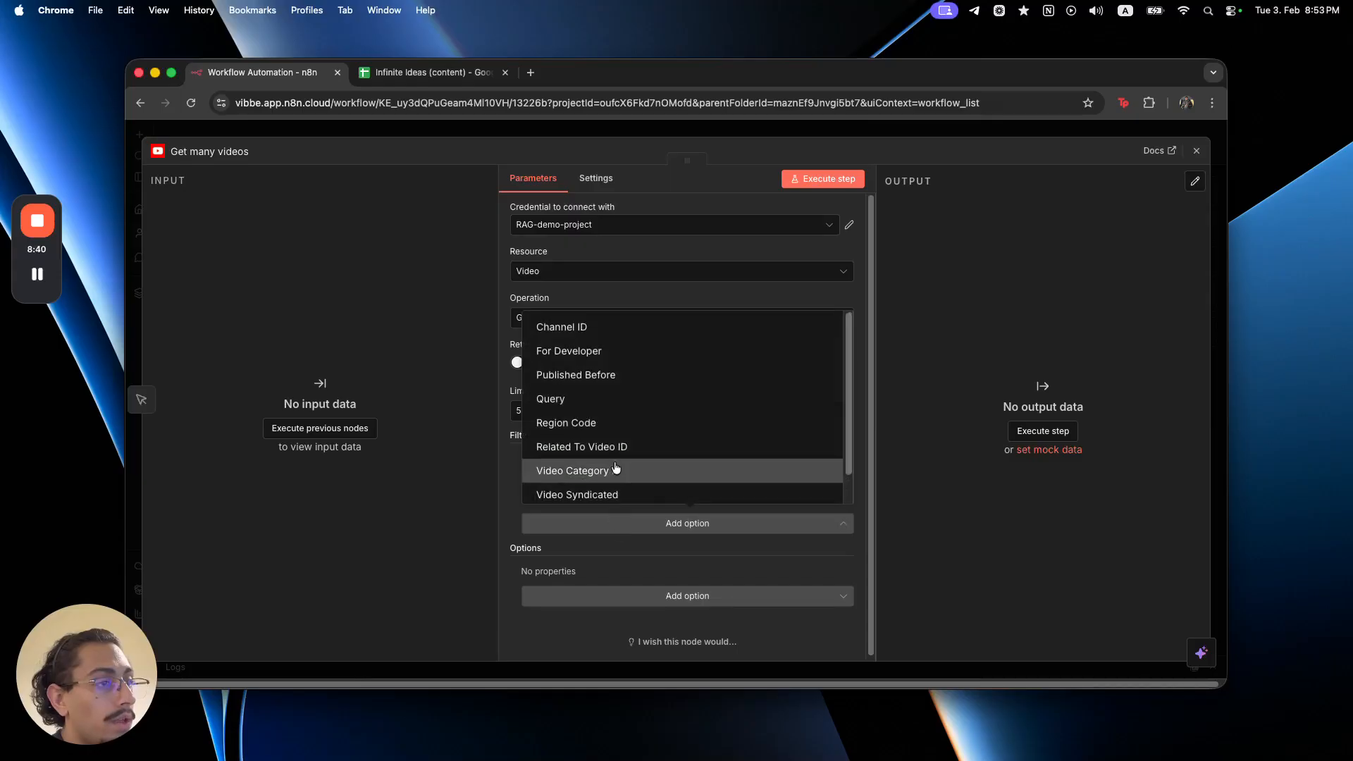
{"action": "left_click", "coordinate": [617, 415]}
{"action": "left_click", "coordinate": [634, 533]}
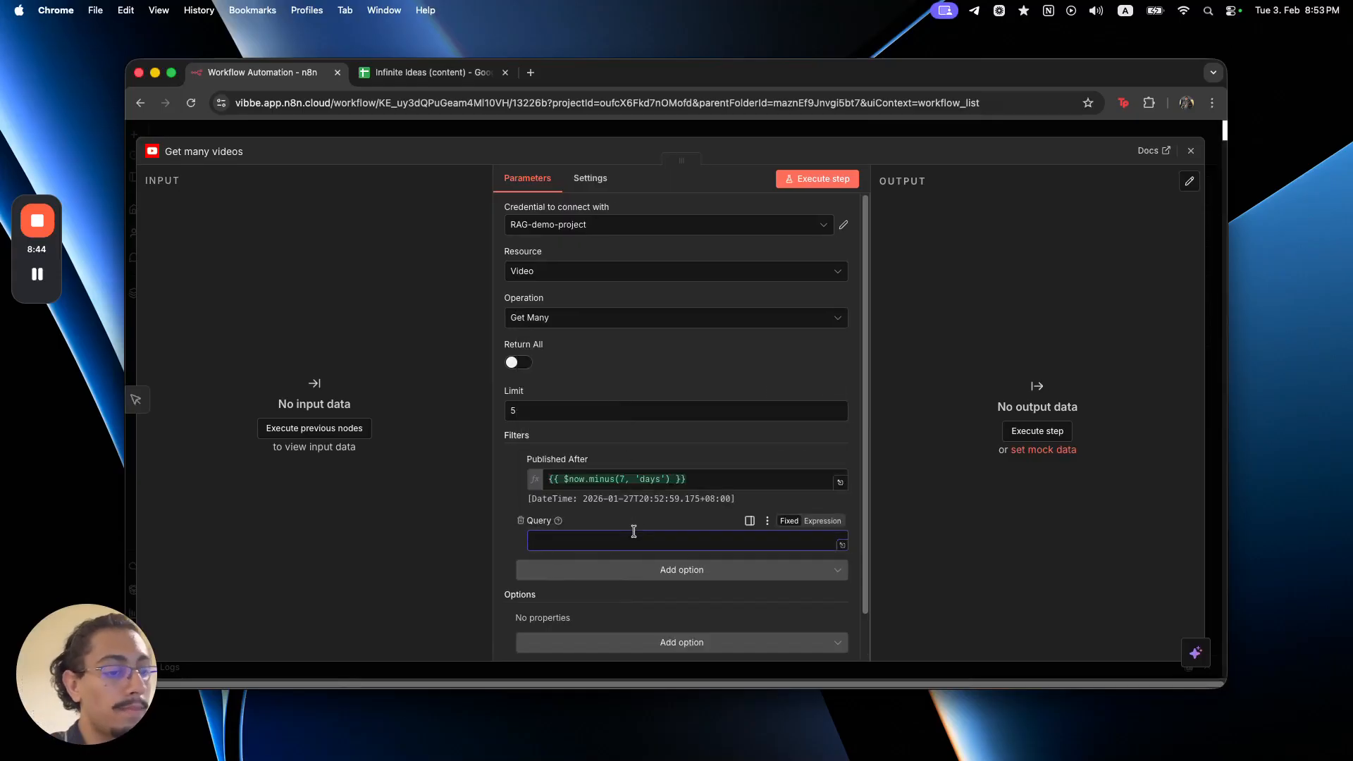
{"action": "type", "text": "AI Automation"}
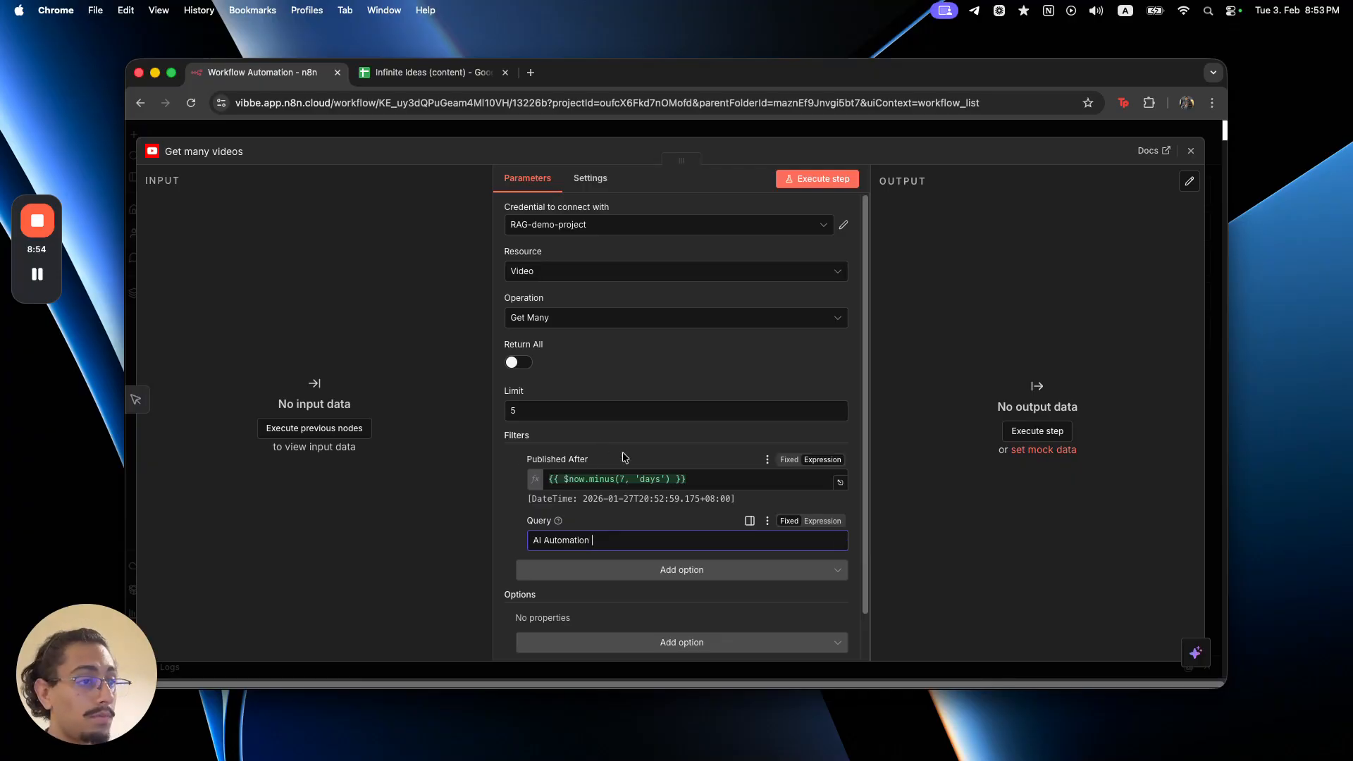
- Add the Order option set to Relevance and the Safe Search option set to Moderate to the Get many videos node
{"action": "scroll", "coordinate": [673, 485], "scroll_direction": "down", "scroll_amount": 2}
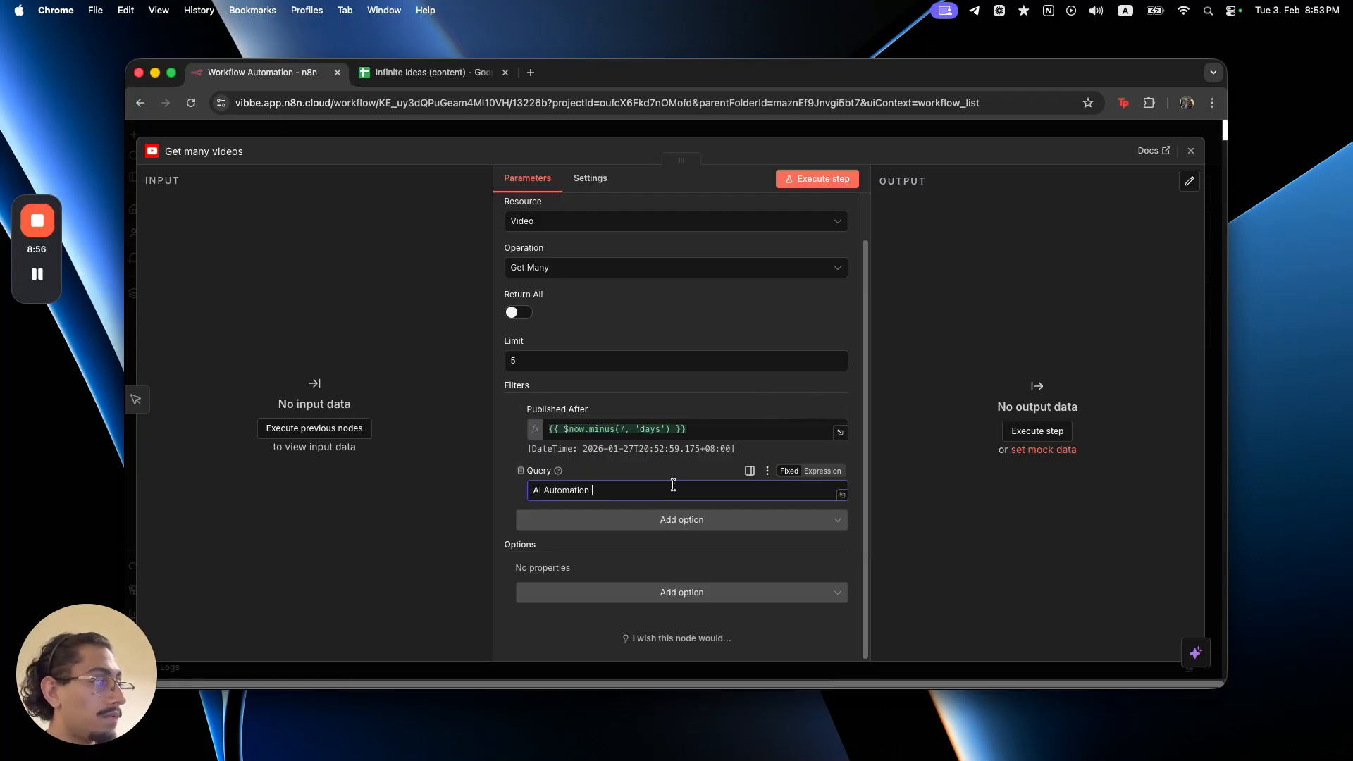
{"action": "left_click", "coordinate": [661, 597]}
{"action": "left_click", "coordinate": [637, 628]}
{"action": "scroll", "coordinate": [613, 549], "scroll_direction": "down", "scroll_amount": 1}
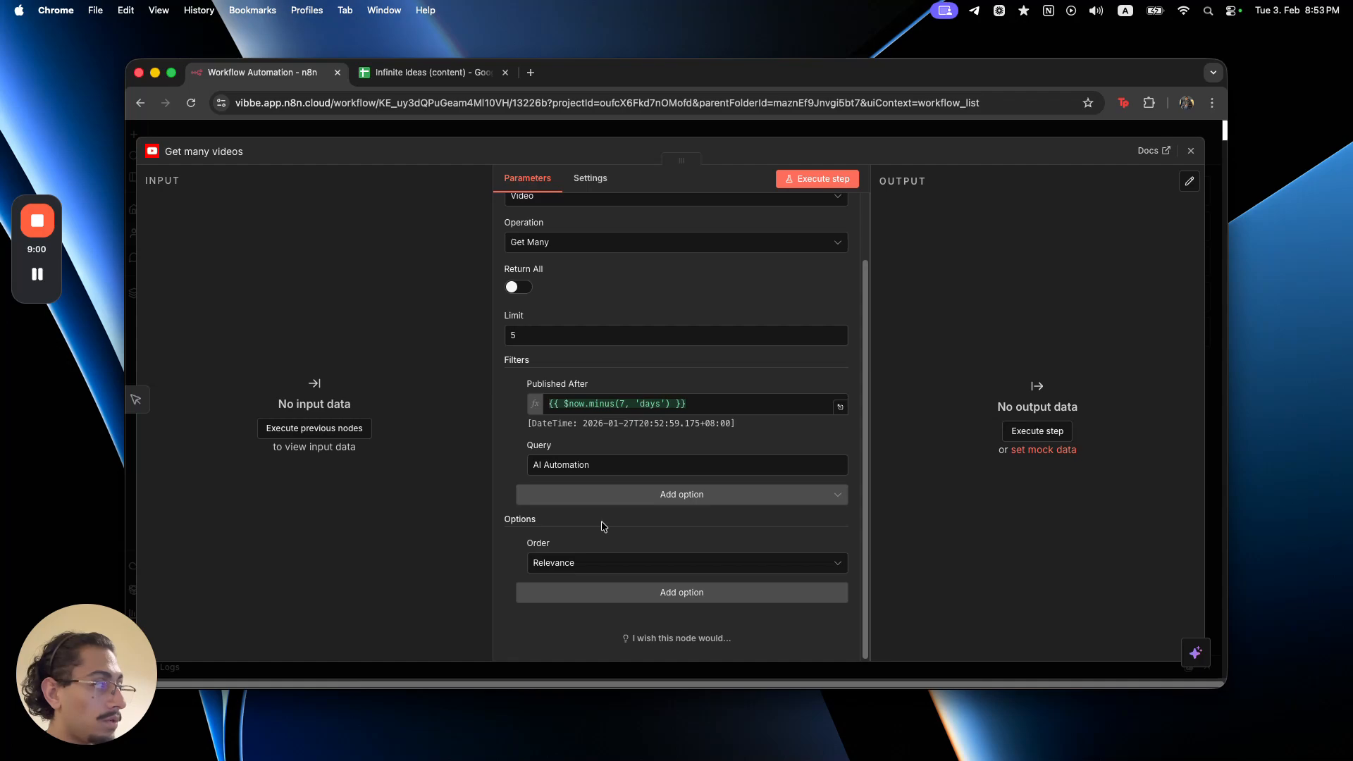
{"action": "left_click", "coordinate": [628, 593]}
{"action": "left_click", "coordinate": [634, 606]}
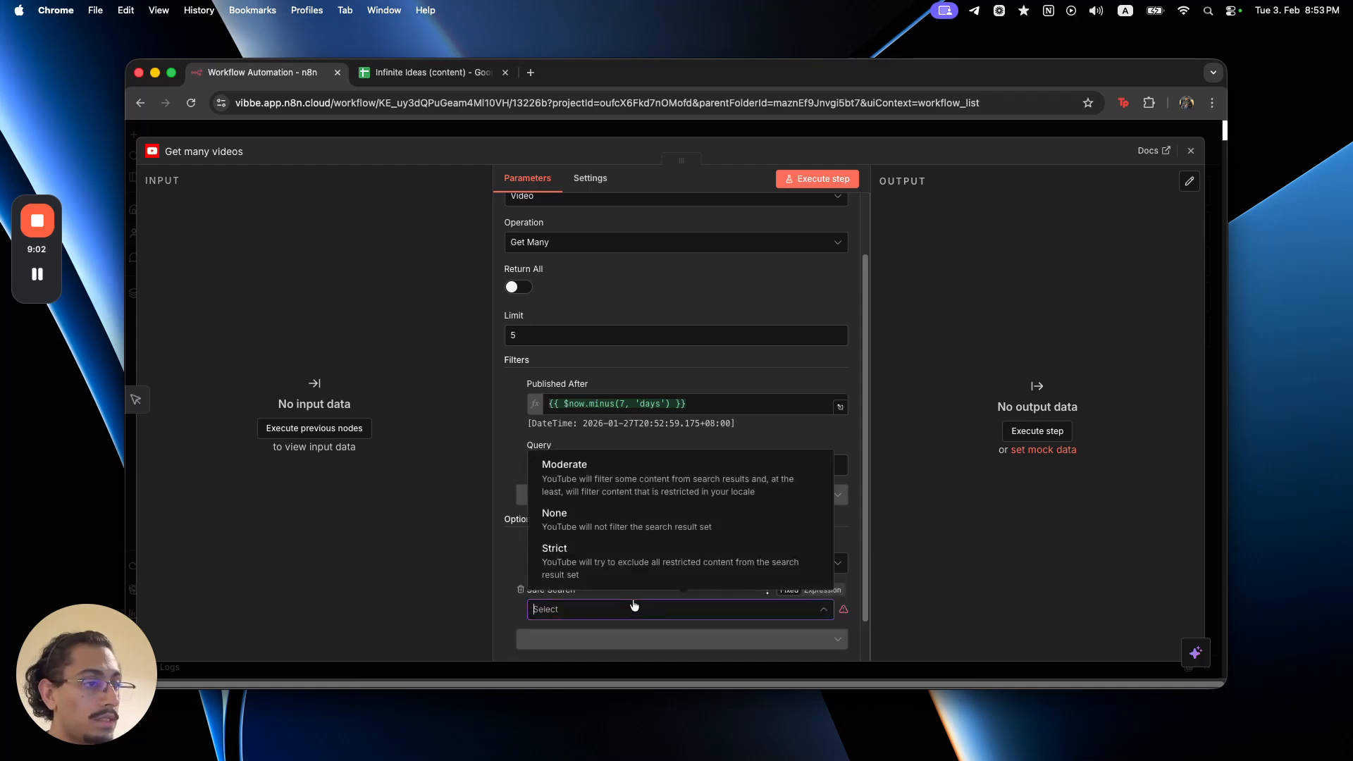
{"action": "left_click", "coordinate": [634, 493]}
{"action": "scroll", "coordinate": [634, 497], "scroll_direction": "down", "scroll_amount": 1}
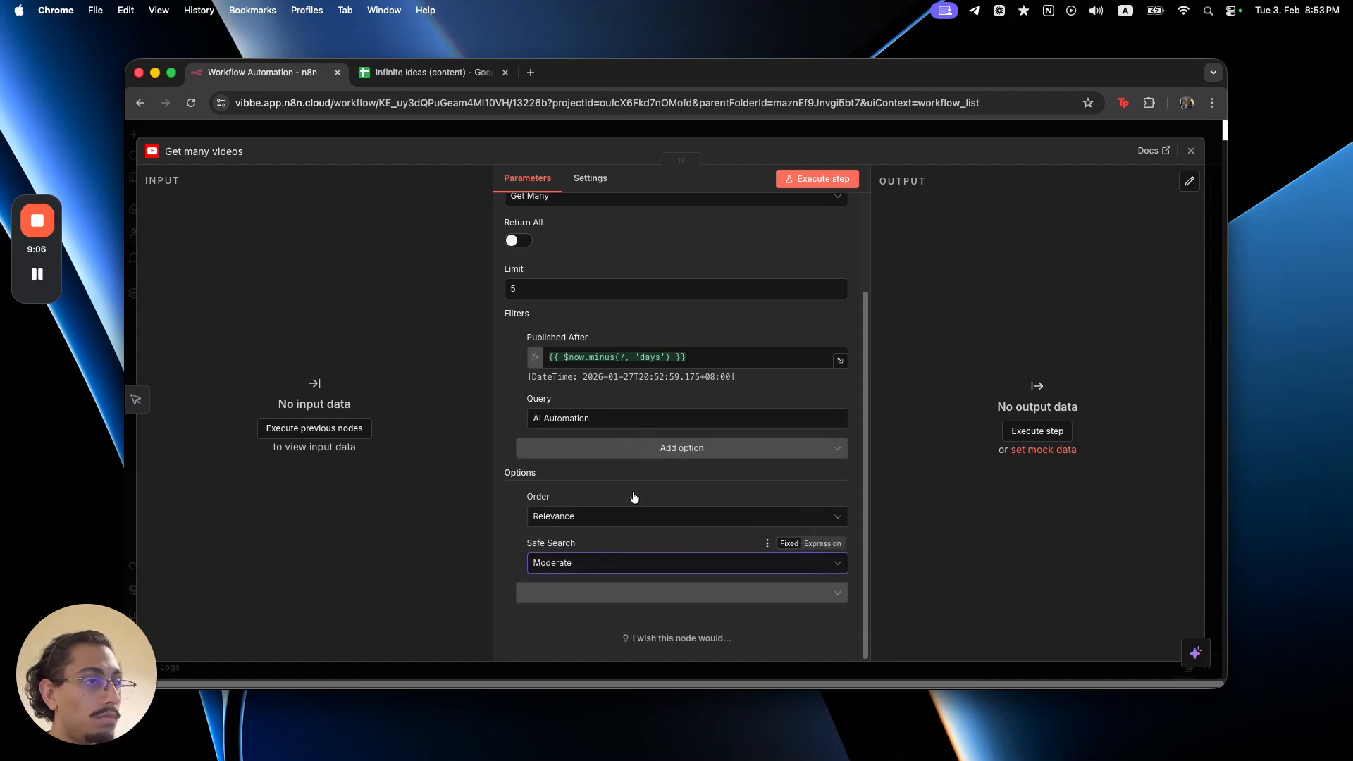
- Add a Region Code filter set to United Kingdom of Great Britain and Northern Ireland (the) - GB
{"action": "left_click", "coordinate": [636, 451]}
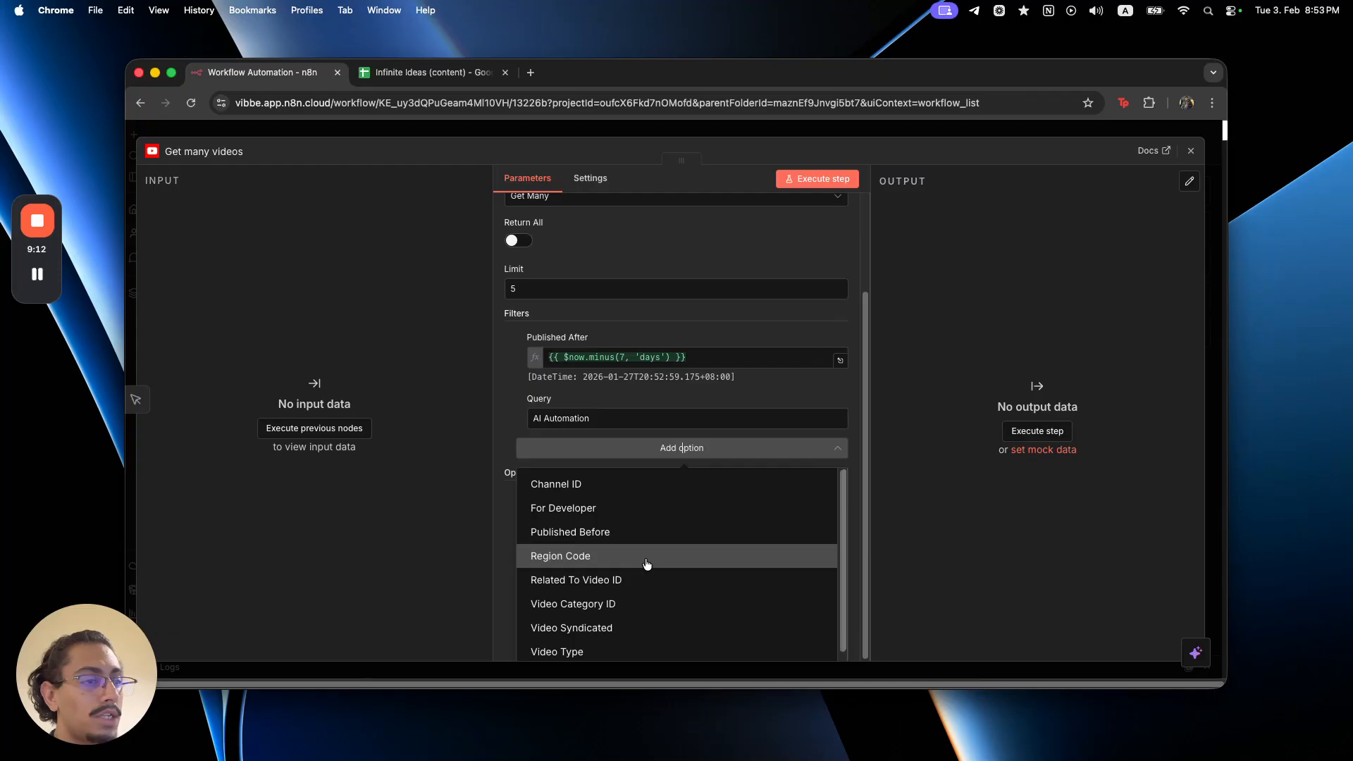
{"action": "left_click", "coordinate": [646, 556]}
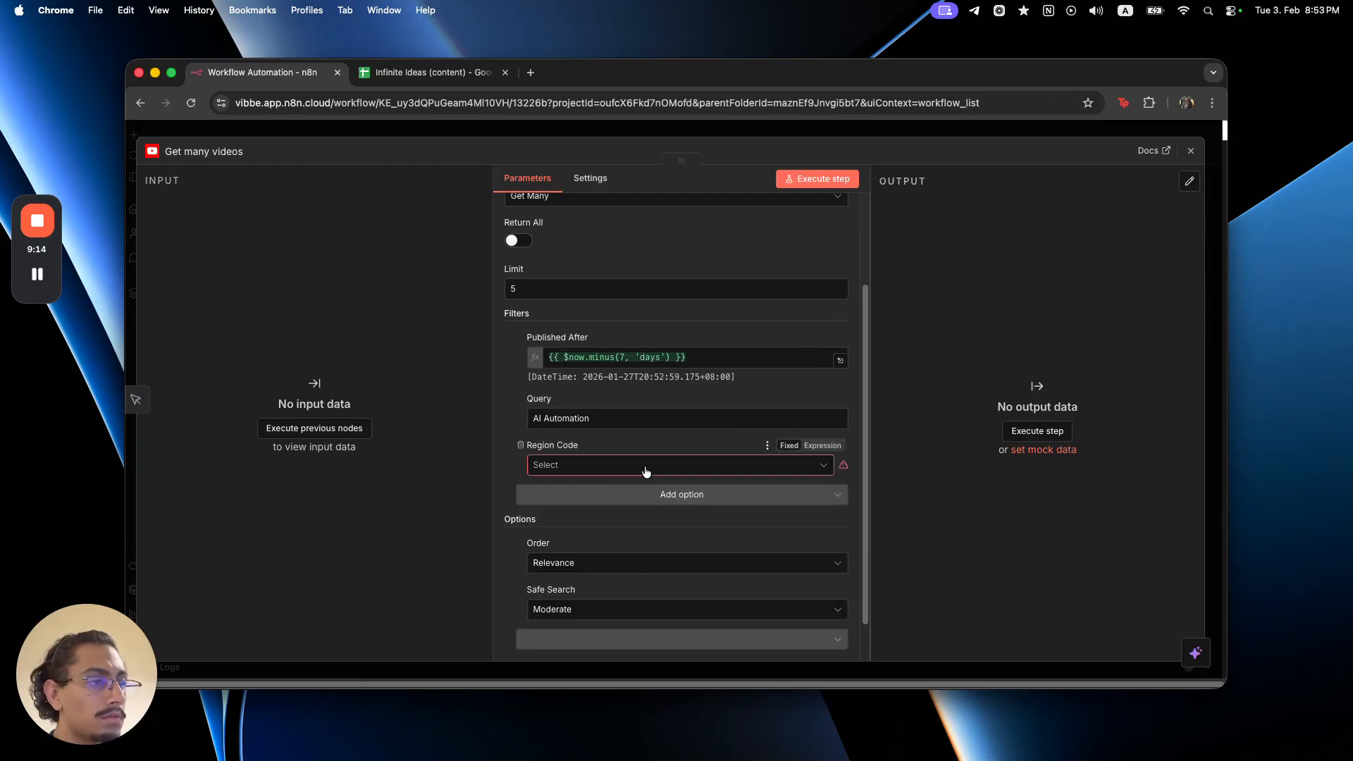
{"action": "left_click", "coordinate": [647, 469]}
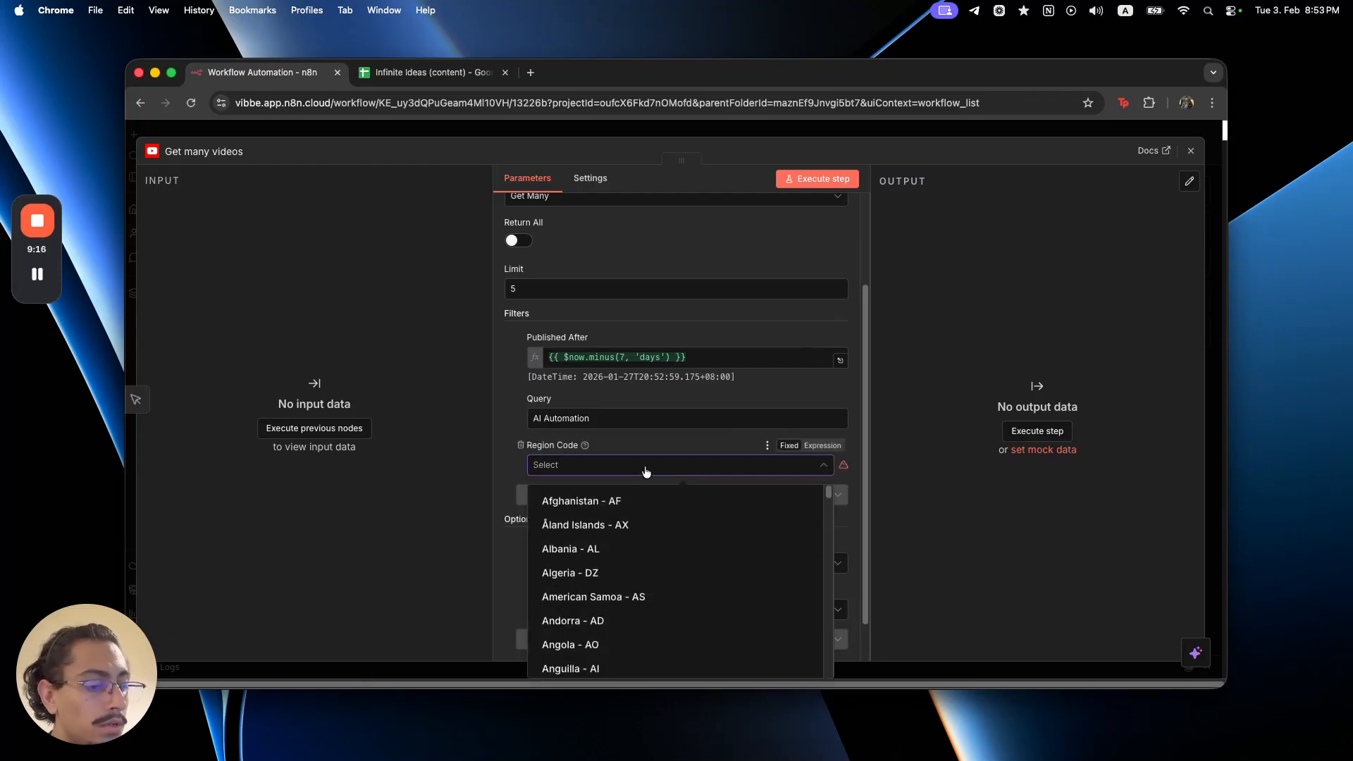
{"action": "type", "text": "united"}
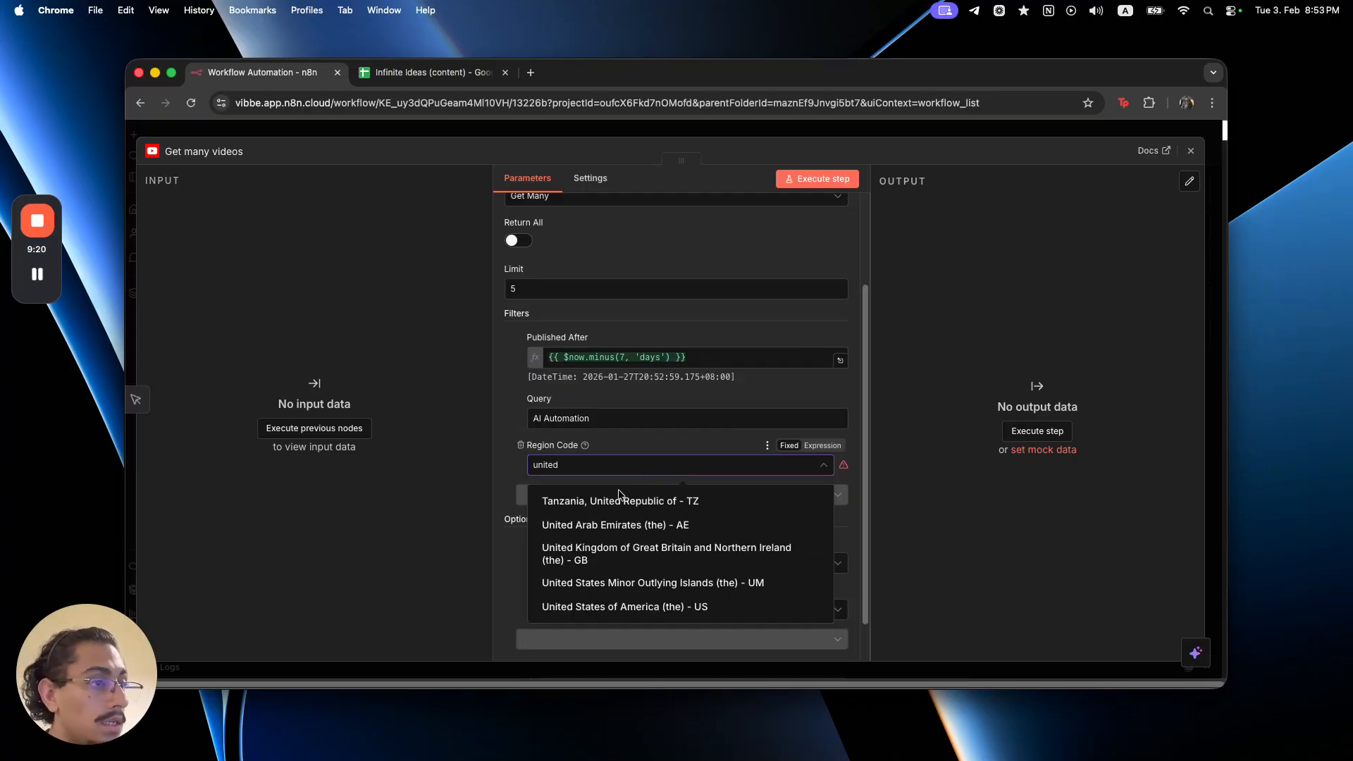
{"action": "left_click", "coordinate": [621, 551]}
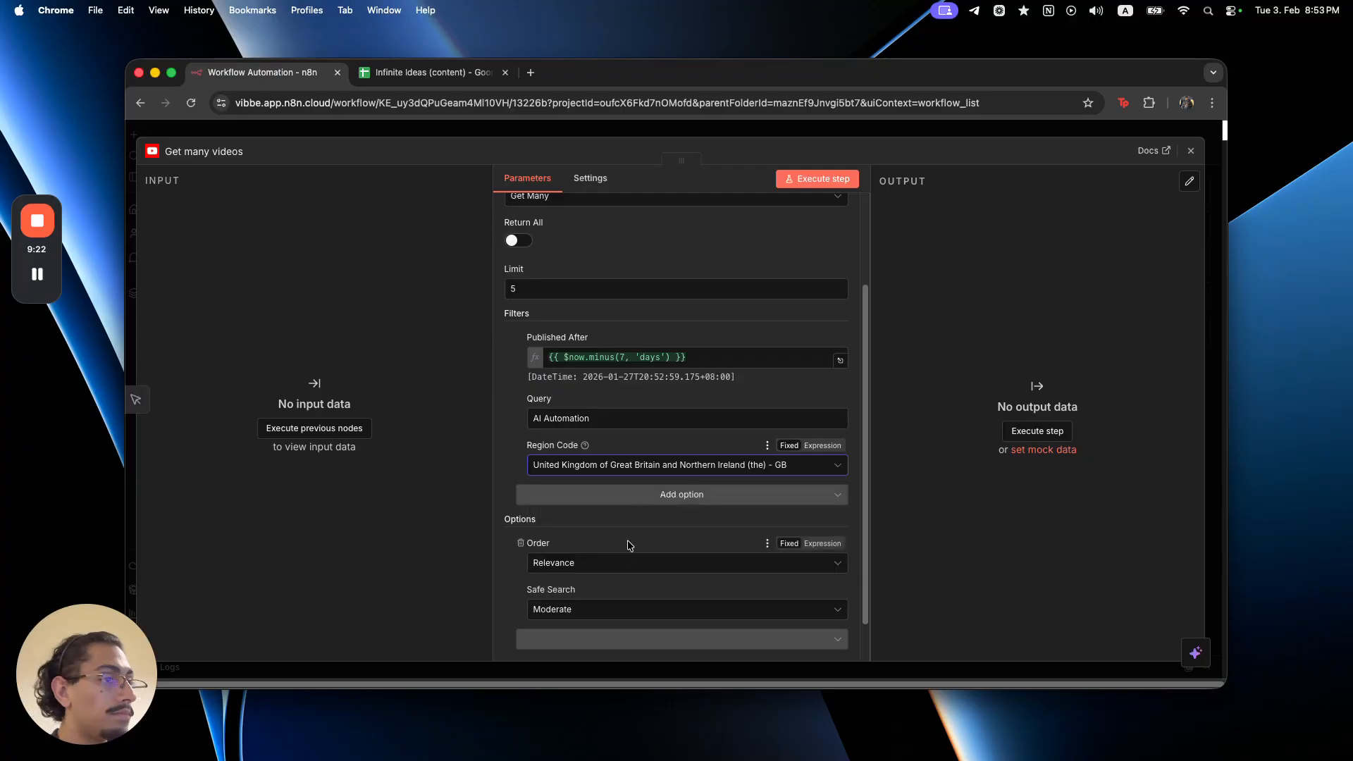
- Execute the Get many videos step and open its RAG-demo-project credential for editing
{"action": "left_click", "coordinate": [800, 176]}
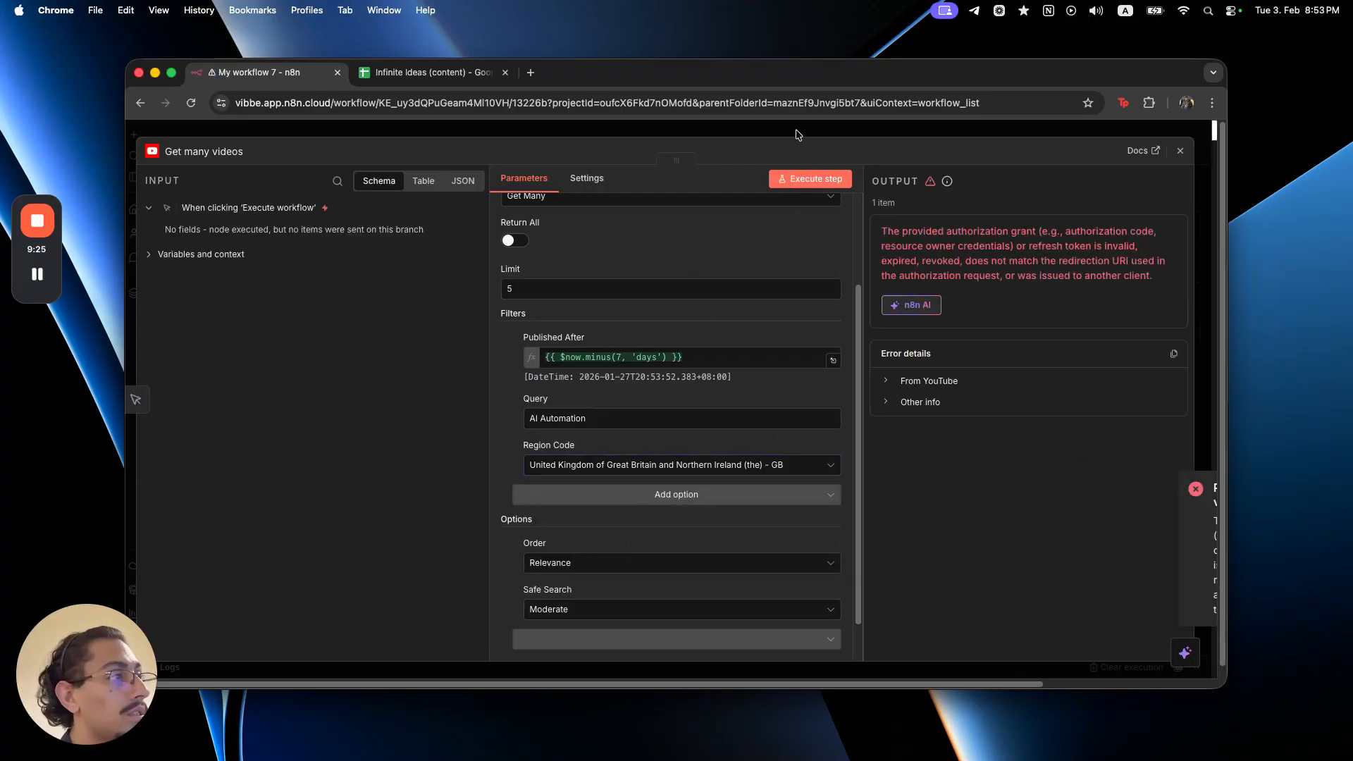
{"action": "scroll", "coordinate": [826, 257], "scroll_direction": "up", "scroll_amount": 3}
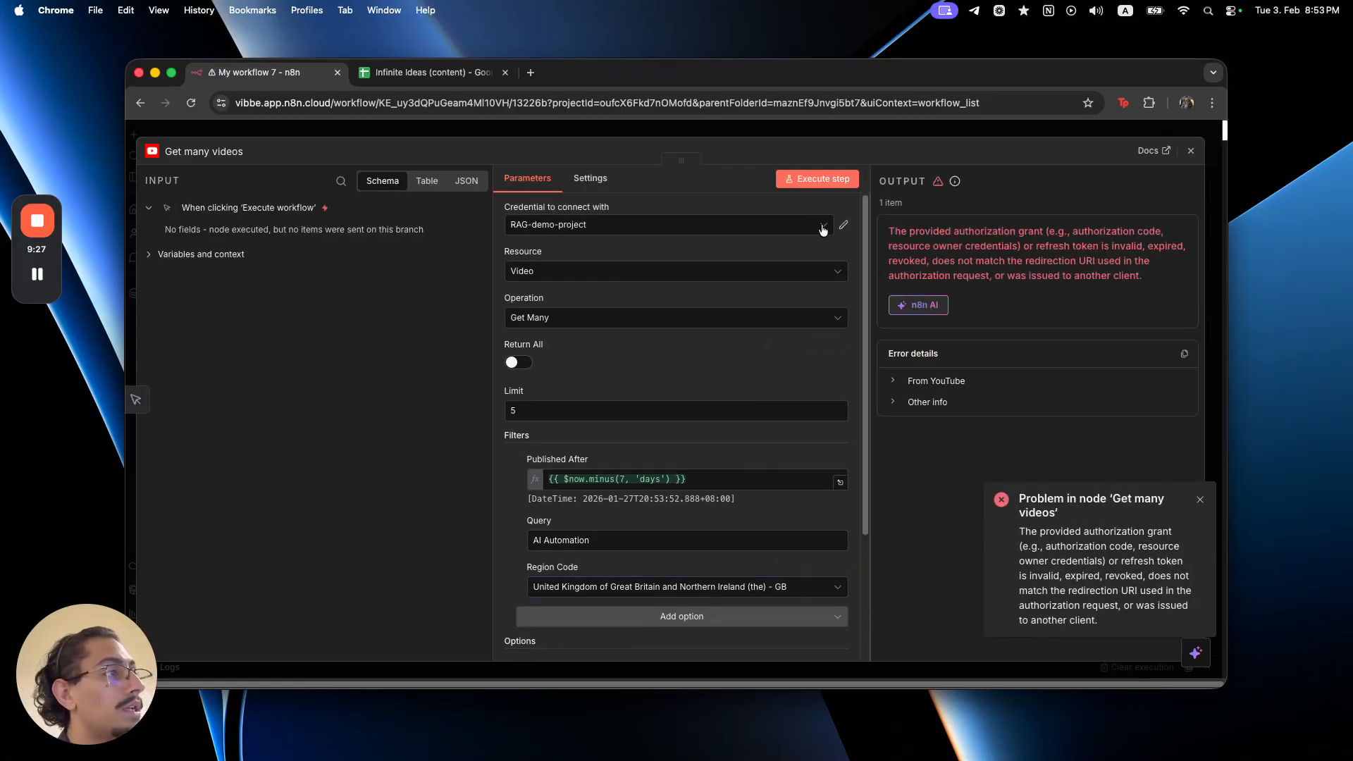
{"action": "left_click", "coordinate": [821, 226]}
{"action": "left_click", "coordinate": [843, 225]}
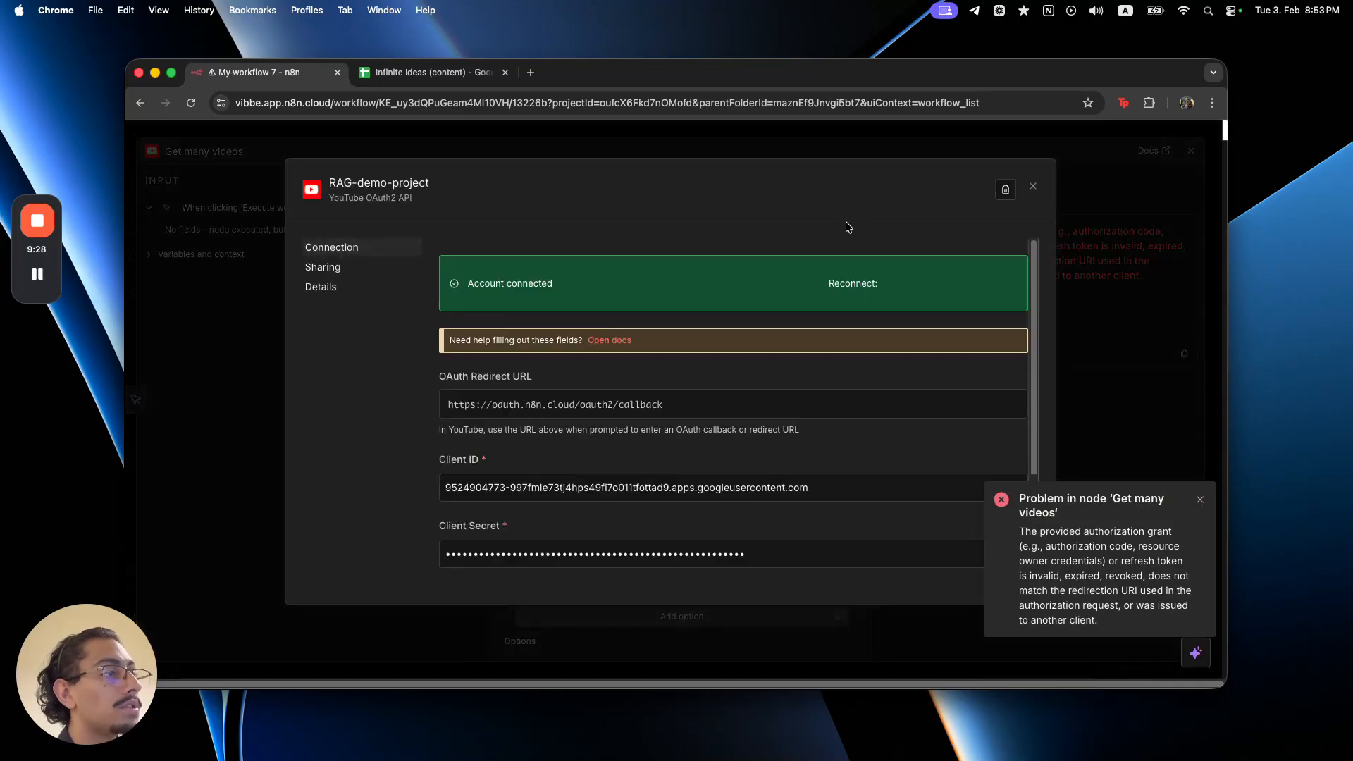
- Reconnect the YouTube credential by signing in with the Google account and granting n8n access, then return to the workflow canvas
{"action": "left_click", "coordinate": [914, 283]}
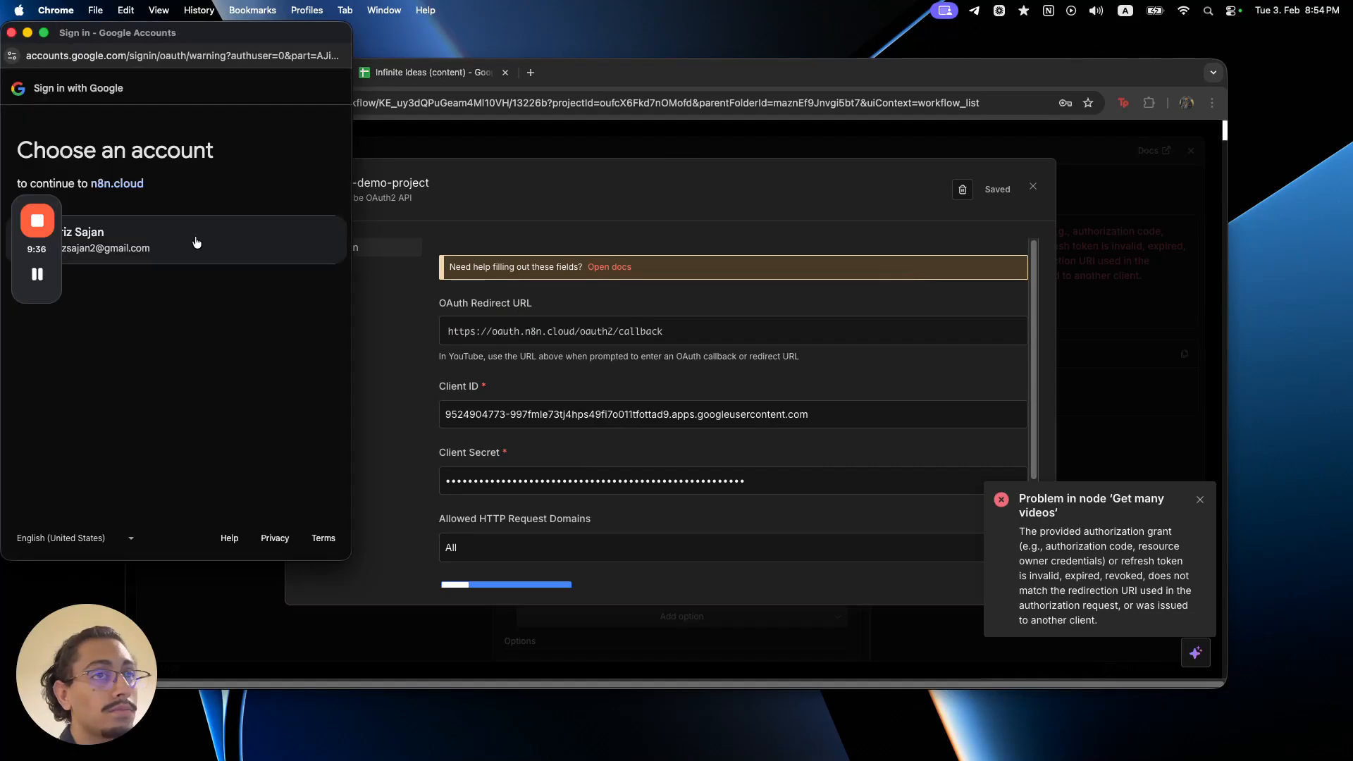
{"action": "left_click", "coordinate": [196, 242]}
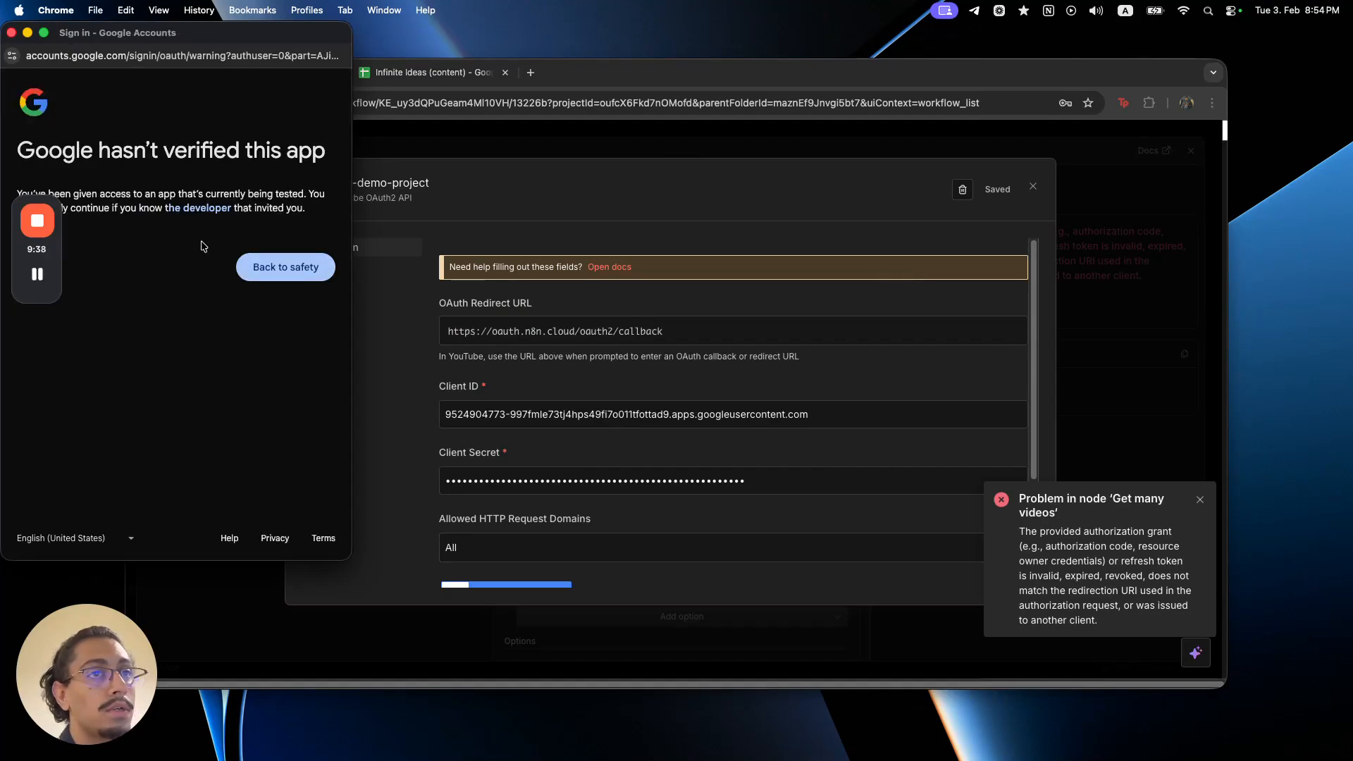
{"action": "left_click_drag", "start_coordinate": [225, 44], "coordinate": [459, 62]}
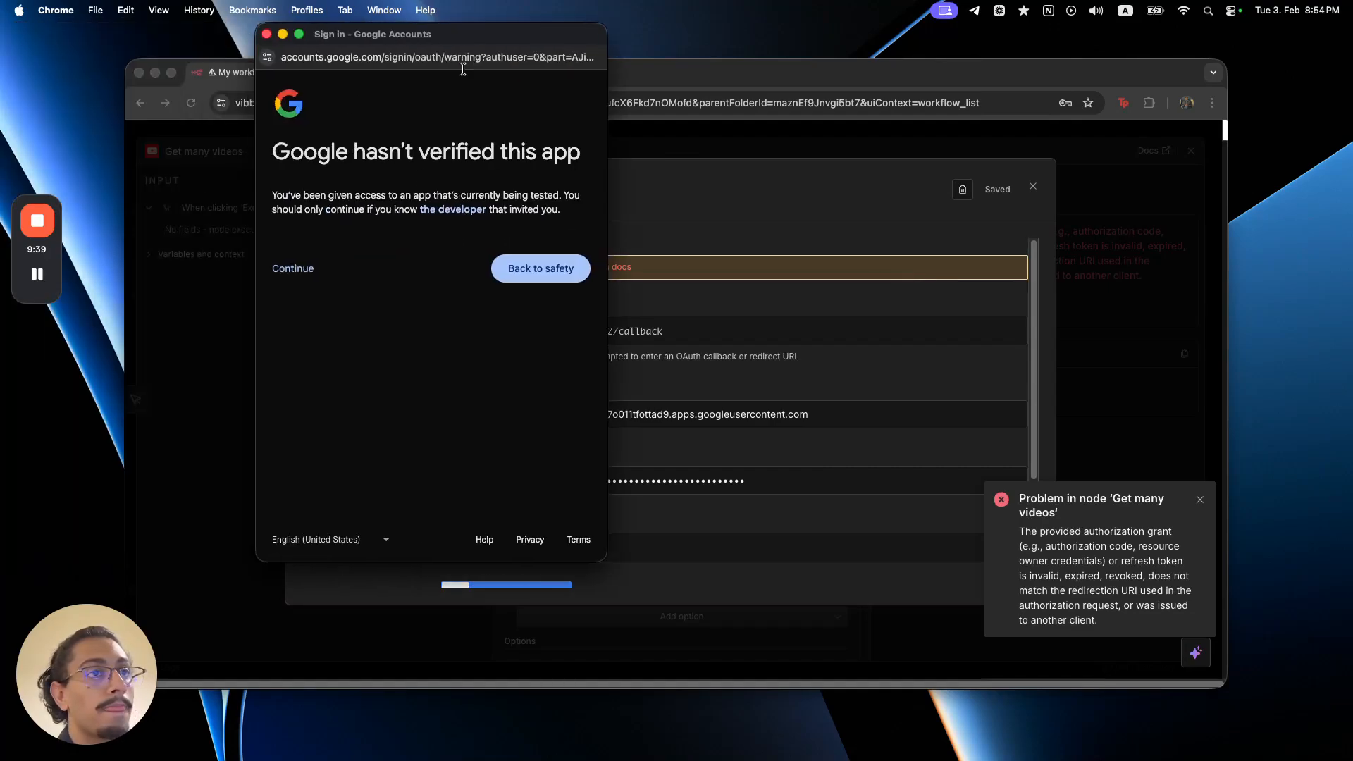
{"action": "left_click", "coordinate": [296, 278]}
{"action": "left_click", "coordinate": [307, 301]}
{"action": "scroll", "coordinate": [335, 284], "scroll_direction": "down", "scroll_amount": 5}
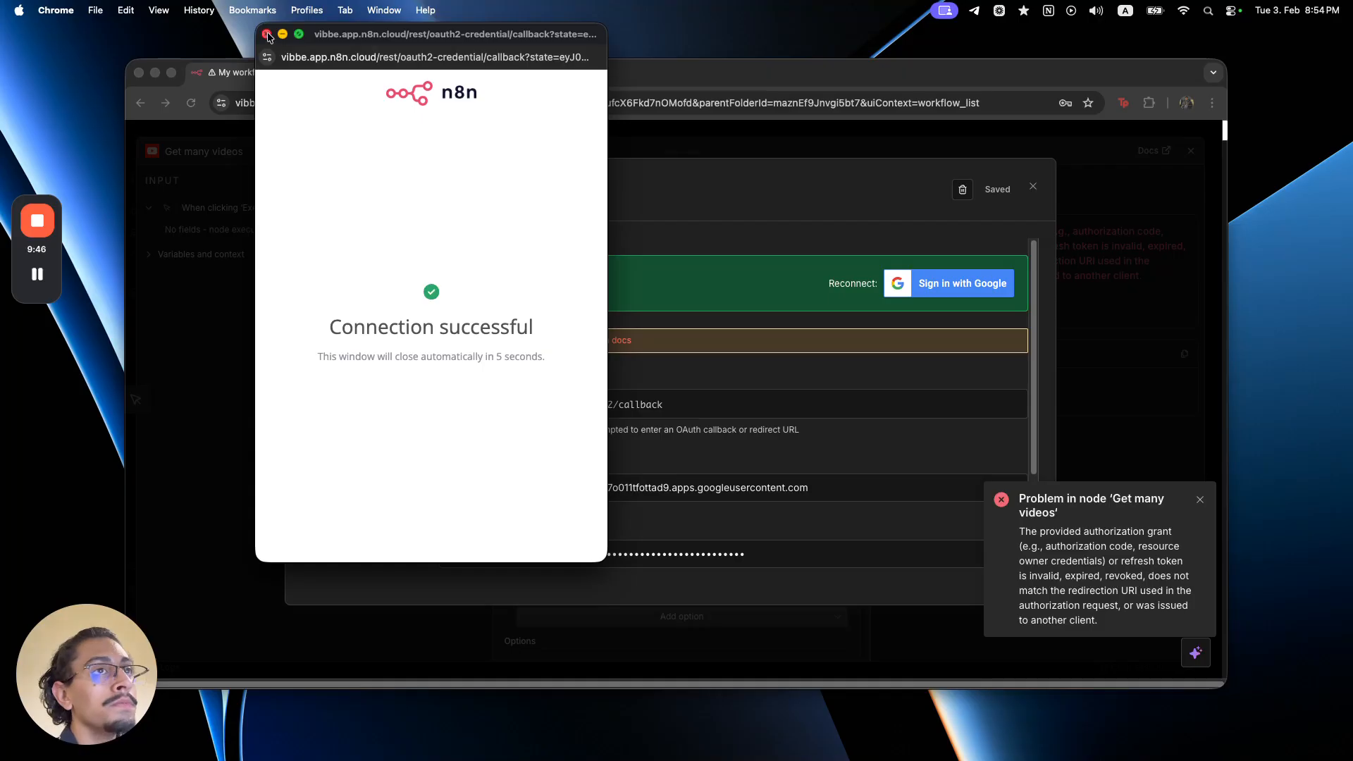
{"action": "left_click", "coordinate": [461, 129]}
{"action": "left_click", "coordinate": [467, 131]}
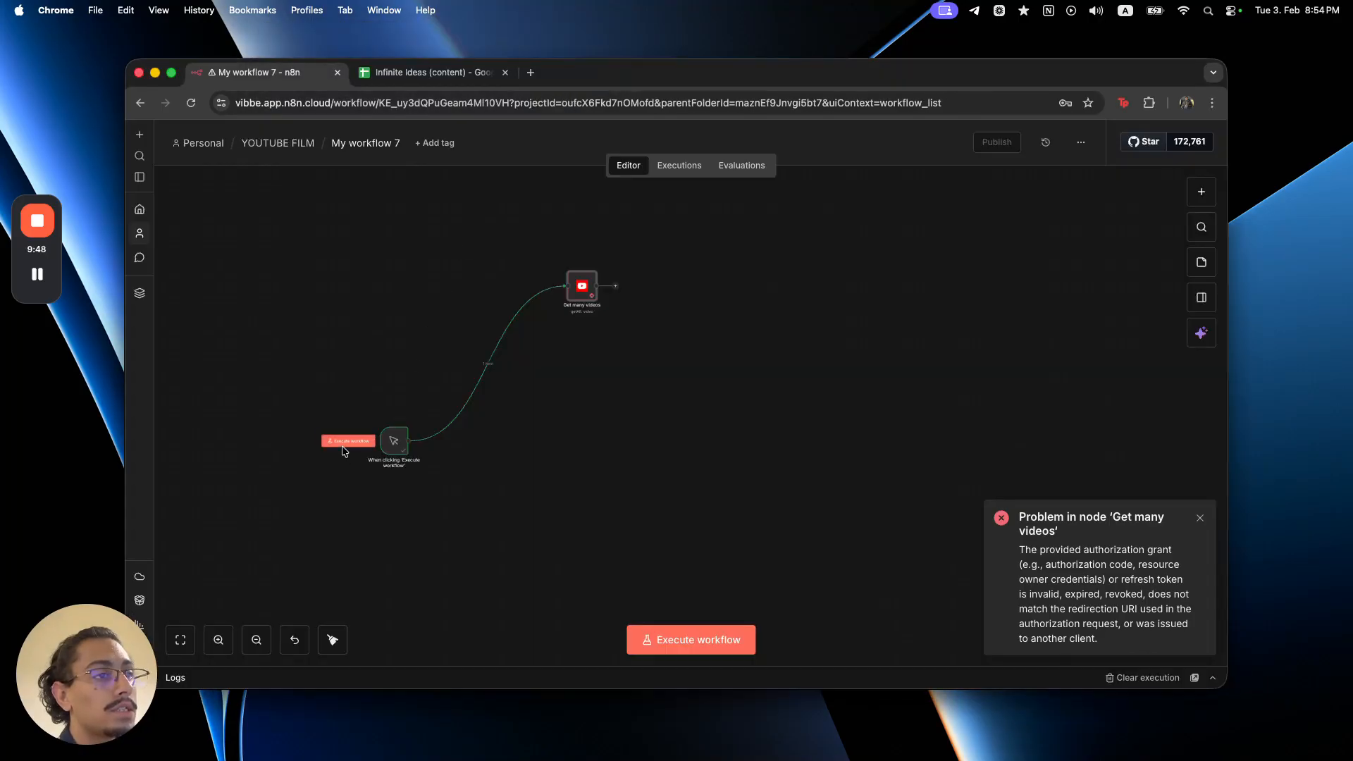
- Execute the workflow and display the output of the Get many videos node as a table
{"action": "left_click", "coordinate": [343, 446]}
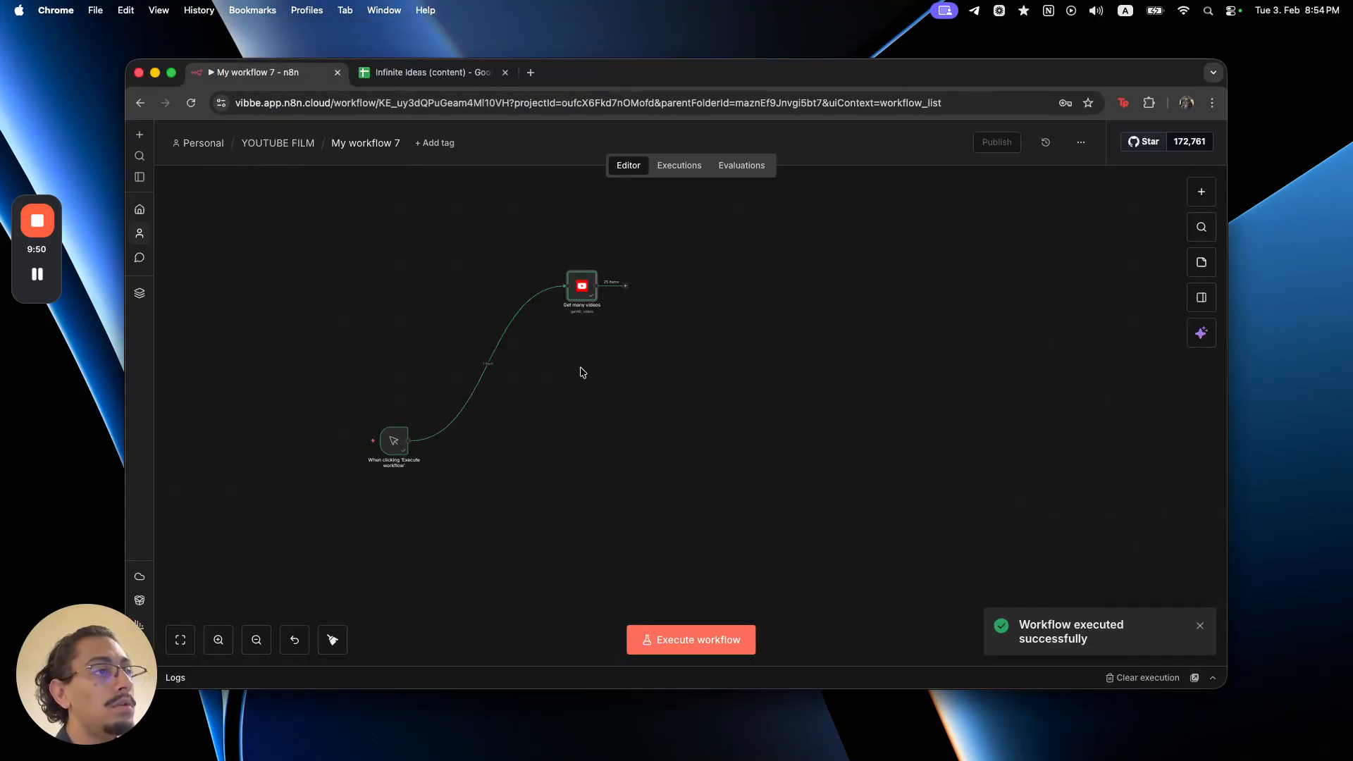
{"action": "double_click", "coordinate": [565, 301]}
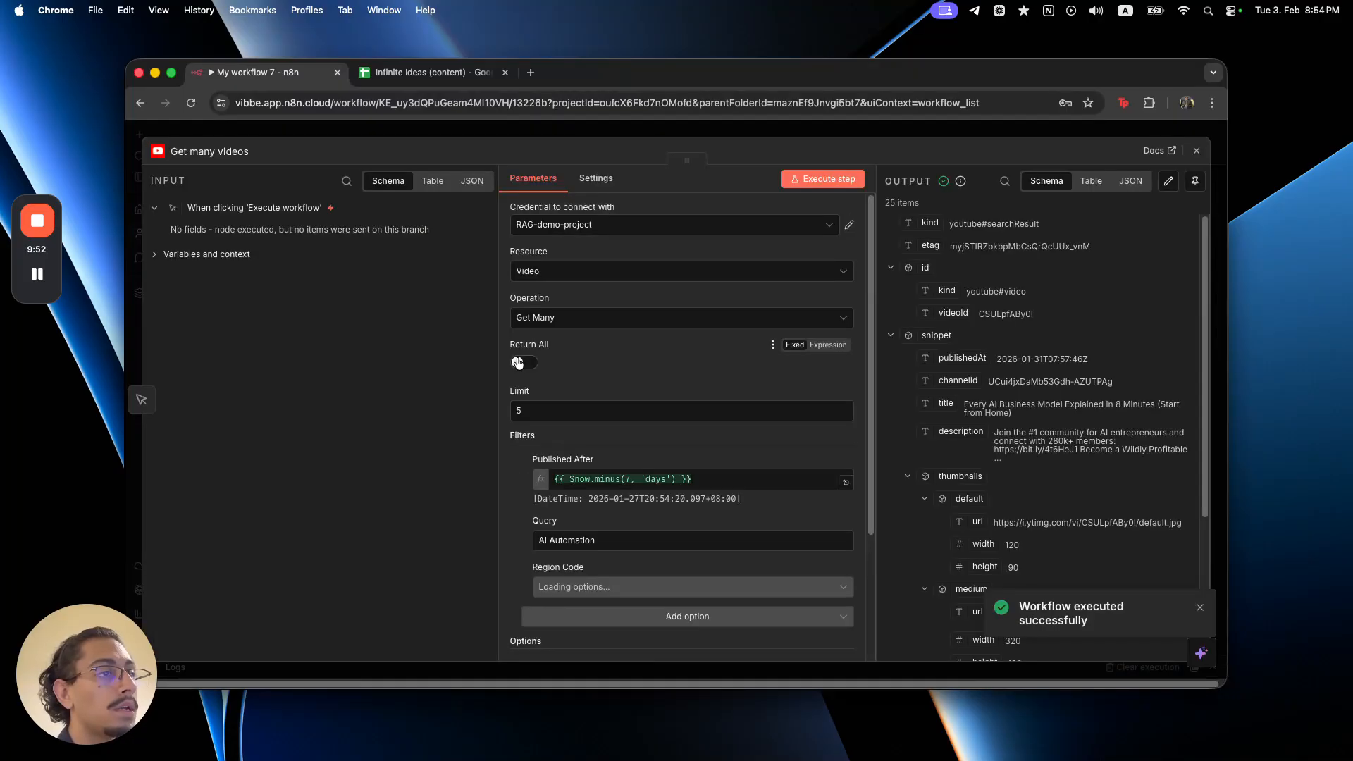
{"action": "left_click", "coordinate": [1086, 187]}
- Examine the titles, descriptions and publish dates in the snippet column of the returned videos
{"action": "scroll", "coordinate": [1064, 458], "scroll_direction": "down", "scroll_amount": 5}
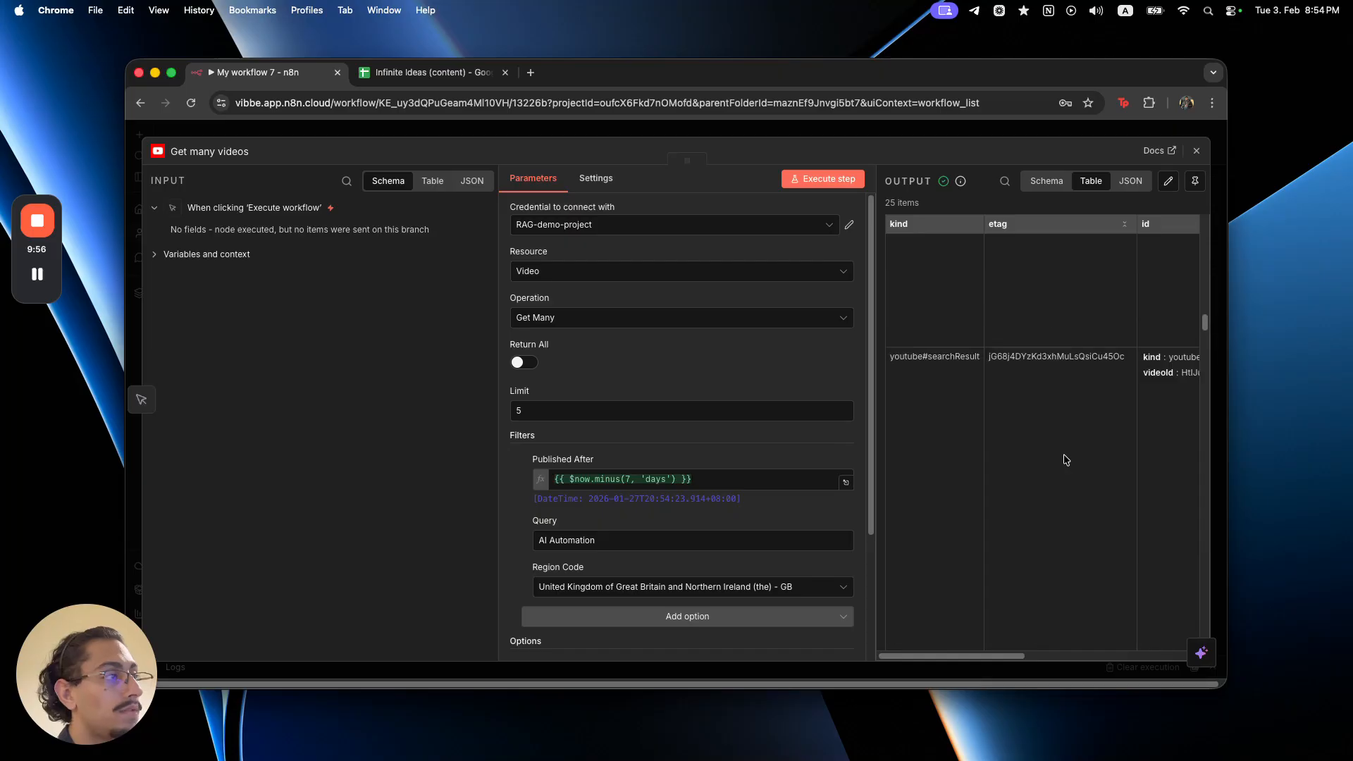
{"action": "scroll", "coordinate": [1065, 459], "scroll_direction": "down", "scroll_amount": 10}
{"action": "scroll", "coordinate": [1015, 620], "scroll_direction": "right", "scroll_amount": 5}
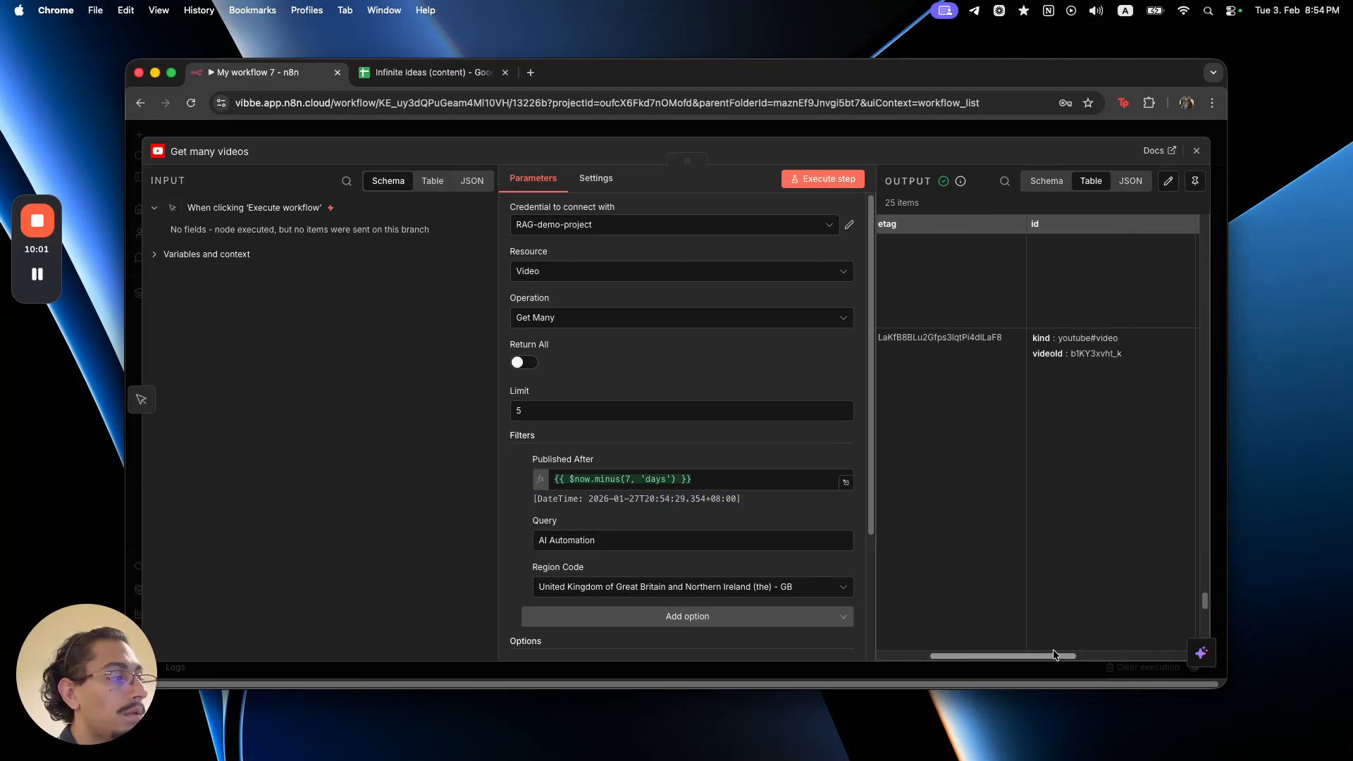
{"action": "left_click_drag", "start_coordinate": [1070, 656], "coordinate": [1083, 658]}
{"action": "scroll", "coordinate": [1077, 535], "scroll_direction": "right", "scroll_amount": 5}
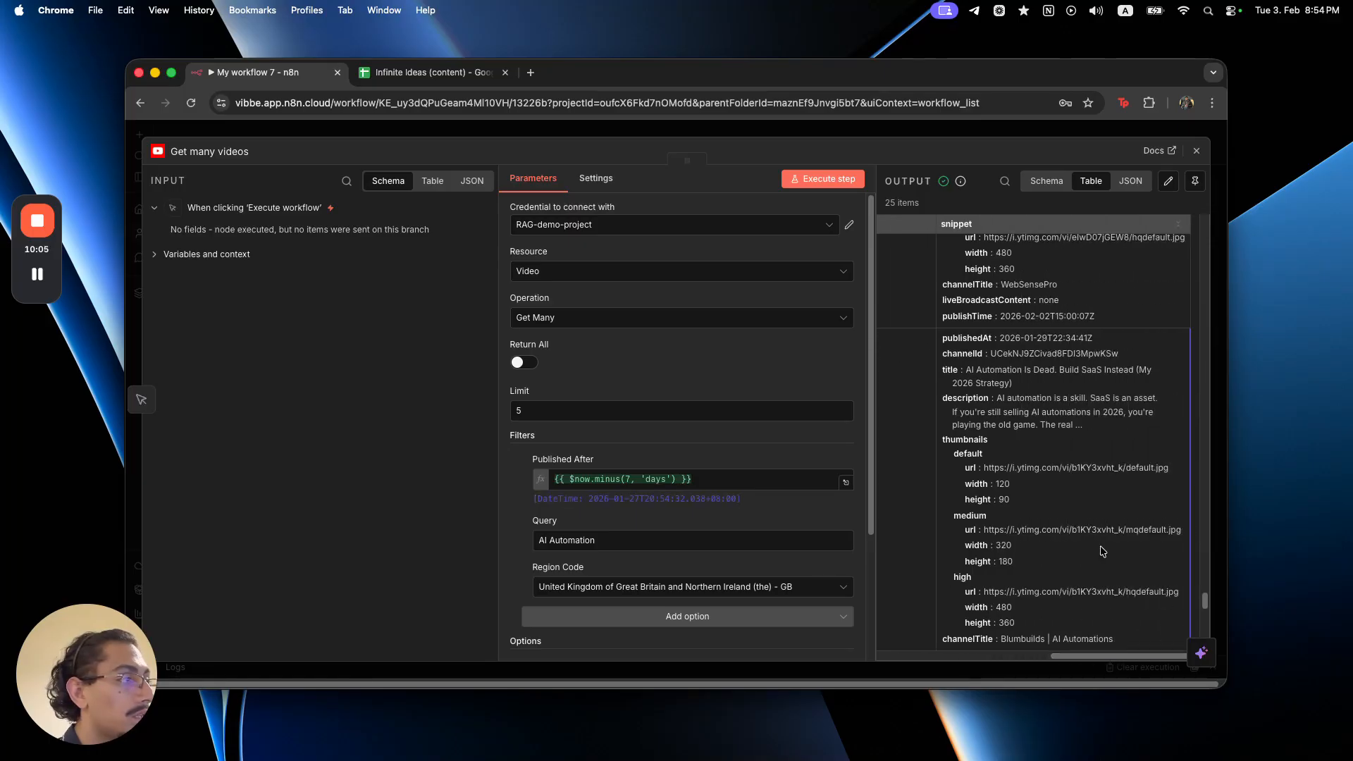
{"action": "scroll", "coordinate": [1076, 525], "scroll_direction": "up", "scroll_amount": 10}
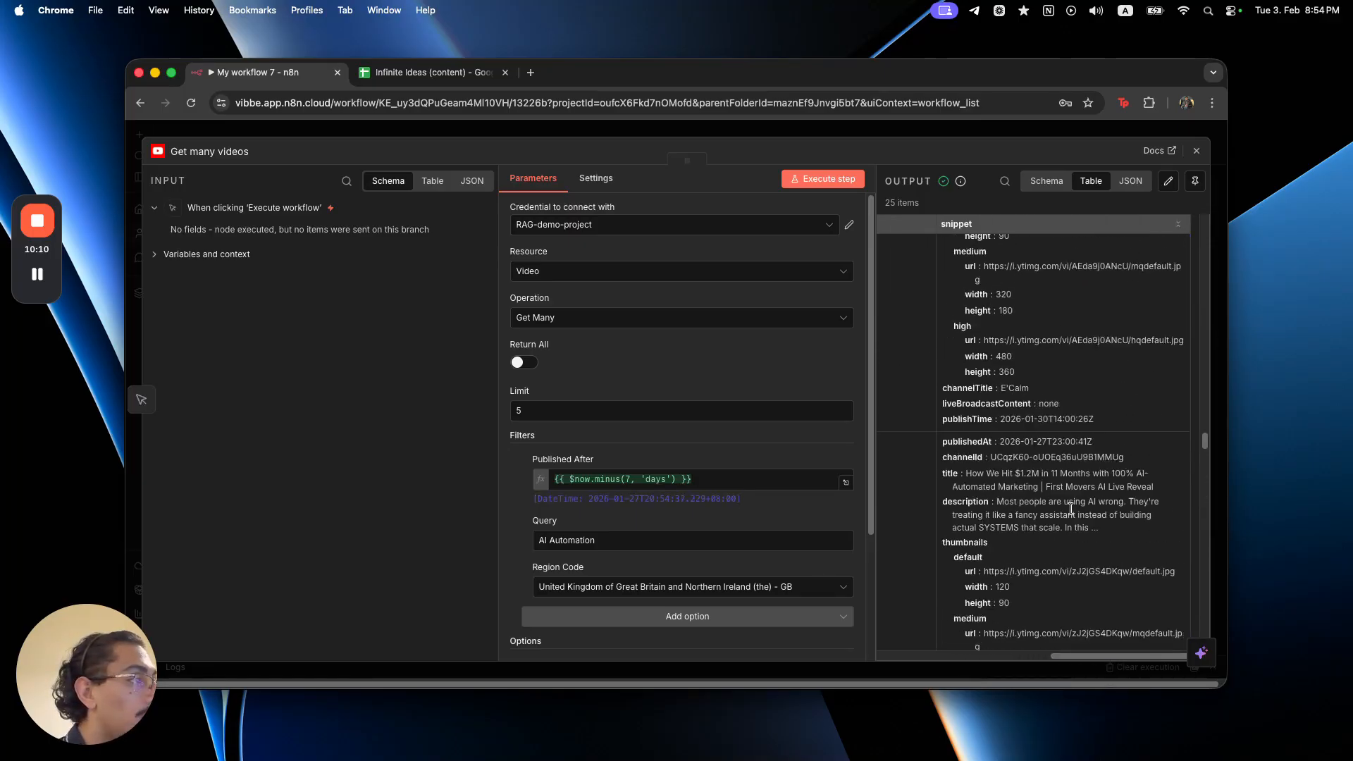
{"action": "scroll", "coordinate": [1070, 508], "scroll_direction": "up", "scroll_amount": 10}
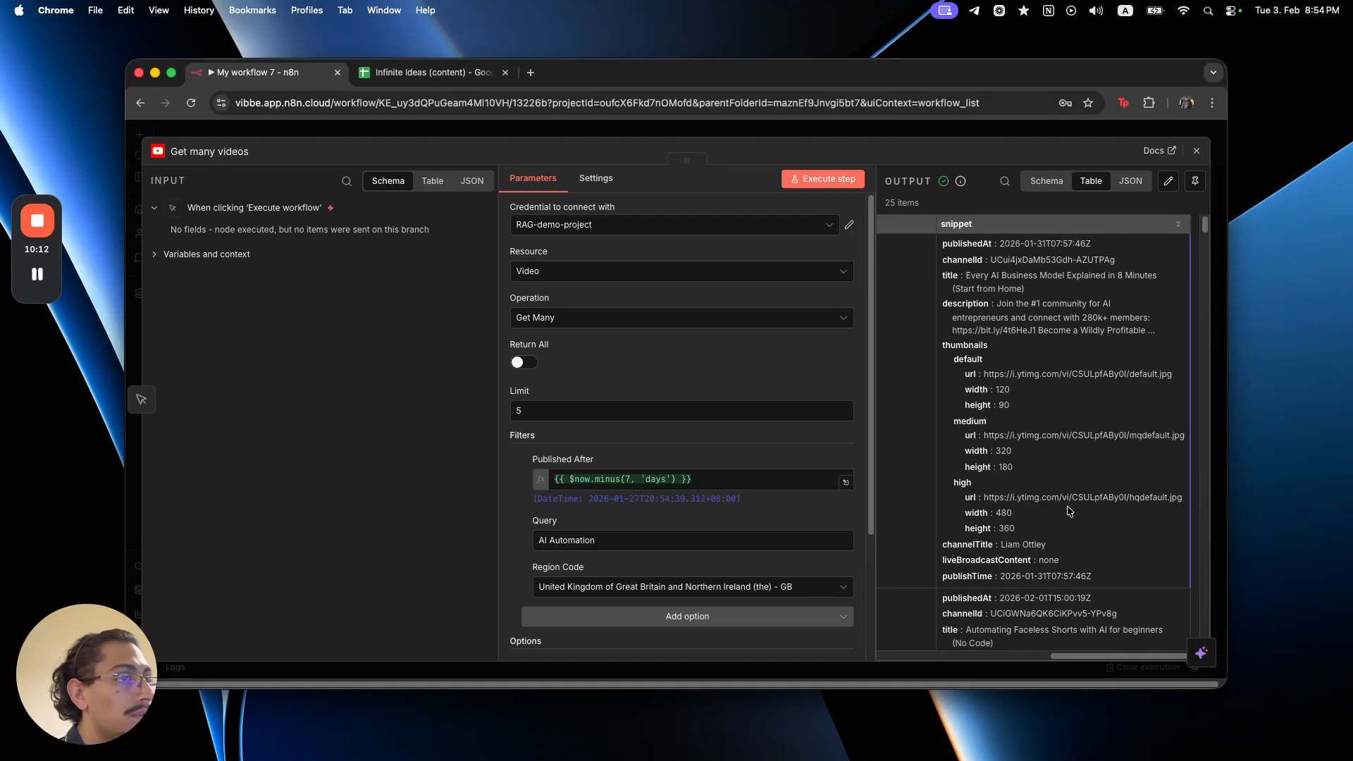
- Set the limit of the Get many videos node to 1 and close the node
{"action": "left_click", "coordinate": [671, 415]}
{"action": "key", "text": "BackSpace"}
{"action": "type", "text": "1"}
{"action": "left_click", "coordinate": [733, 105]}
{"action": "key", "text": "Escape"}
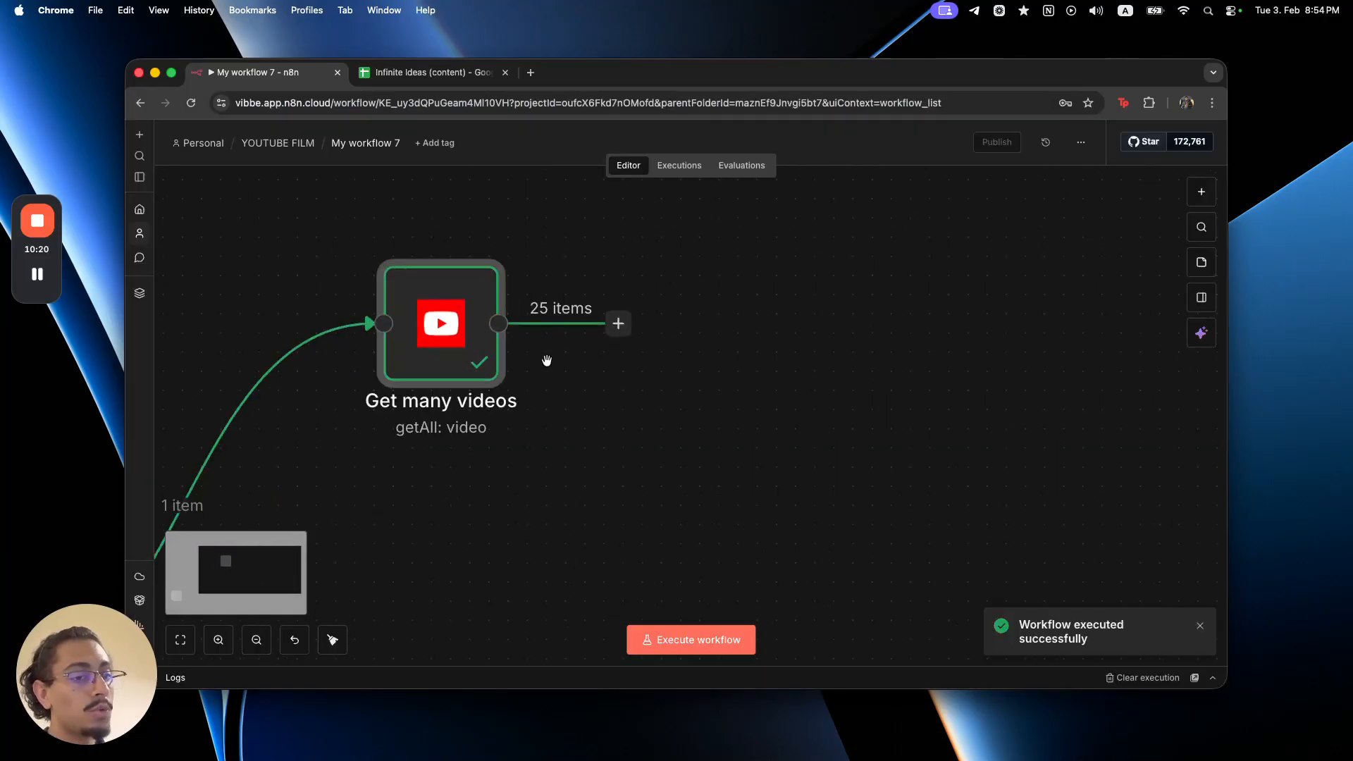
- Reopen the Get many videos node and set its limit to 25
{"action": "scroll", "coordinate": [547, 360], "scroll_direction": "down", "scroll_amount": 5}
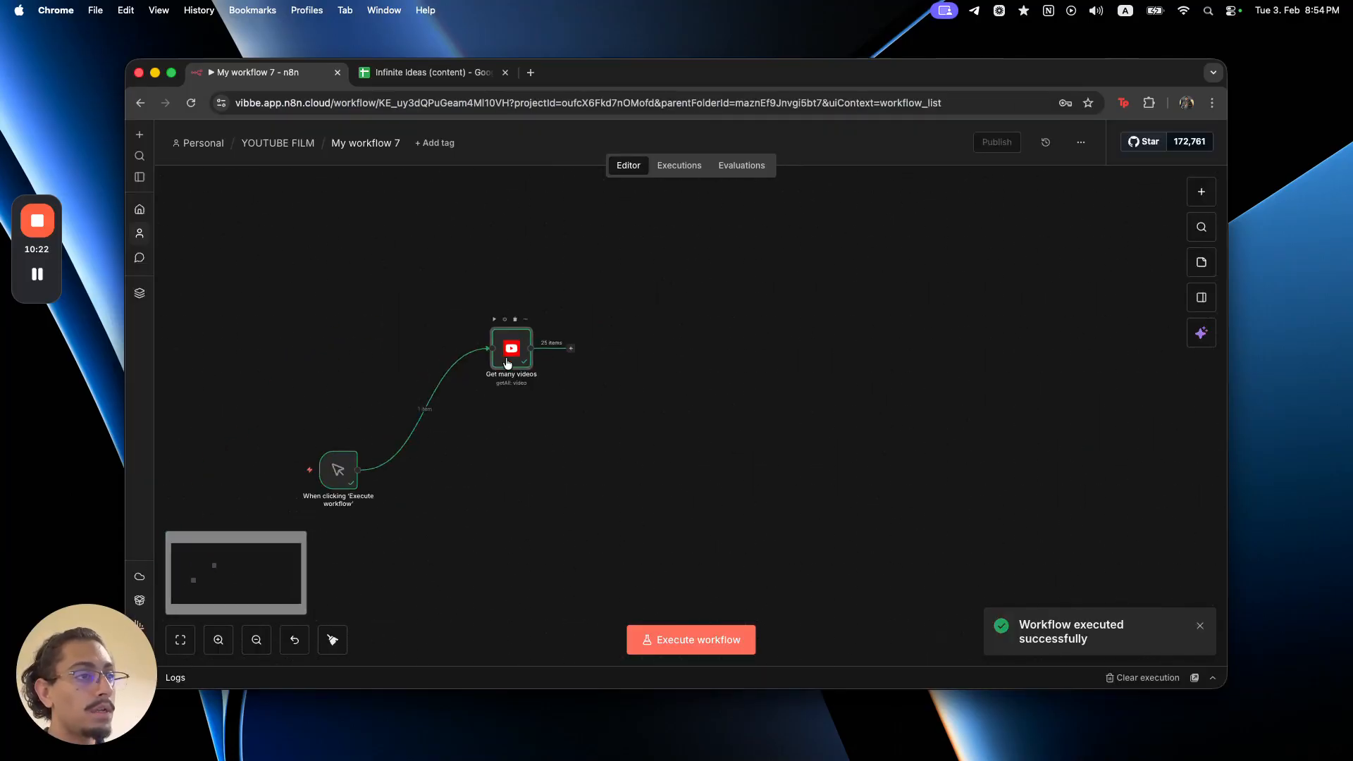
{"action": "double_click", "coordinate": [512, 352]}
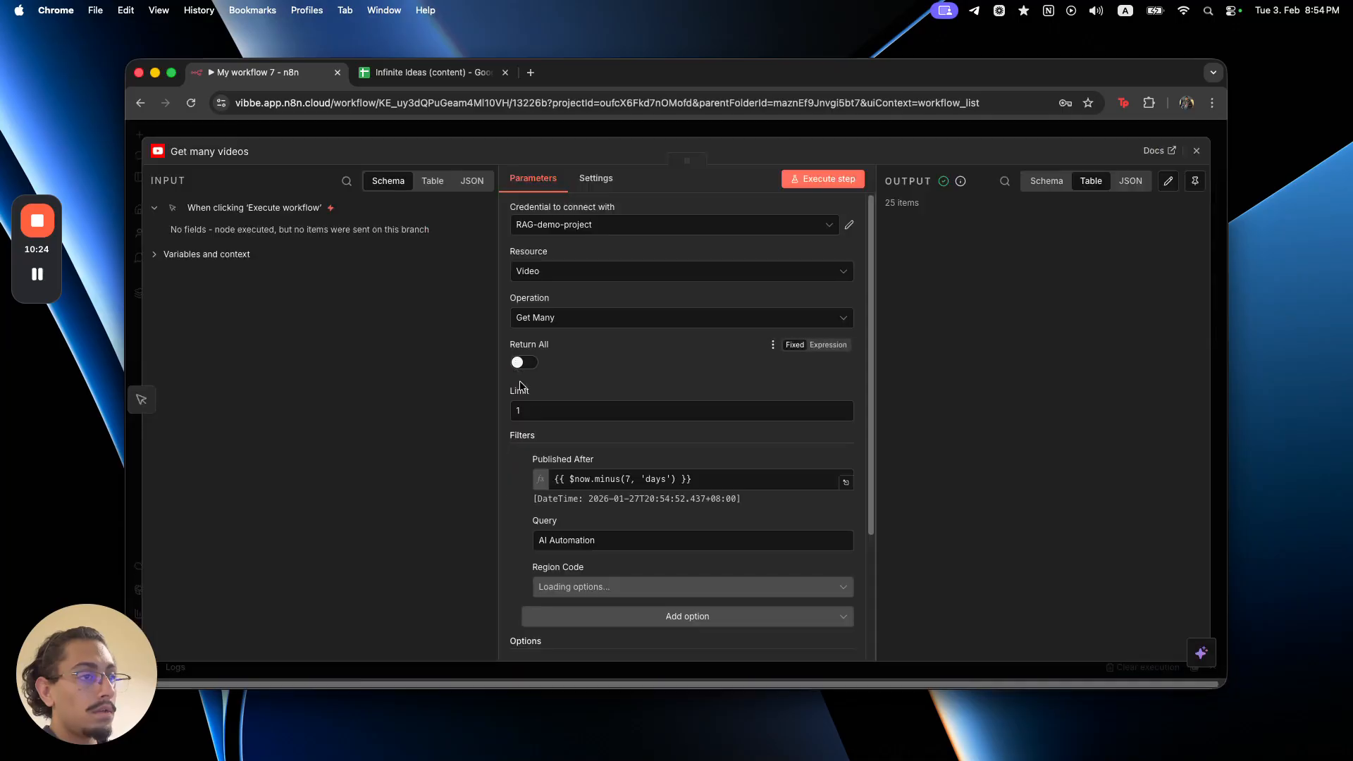
{"action": "left_click", "coordinate": [540, 415]}
{"action": "key", "text": "BackSpace"}
{"action": "type", "text": "3"}
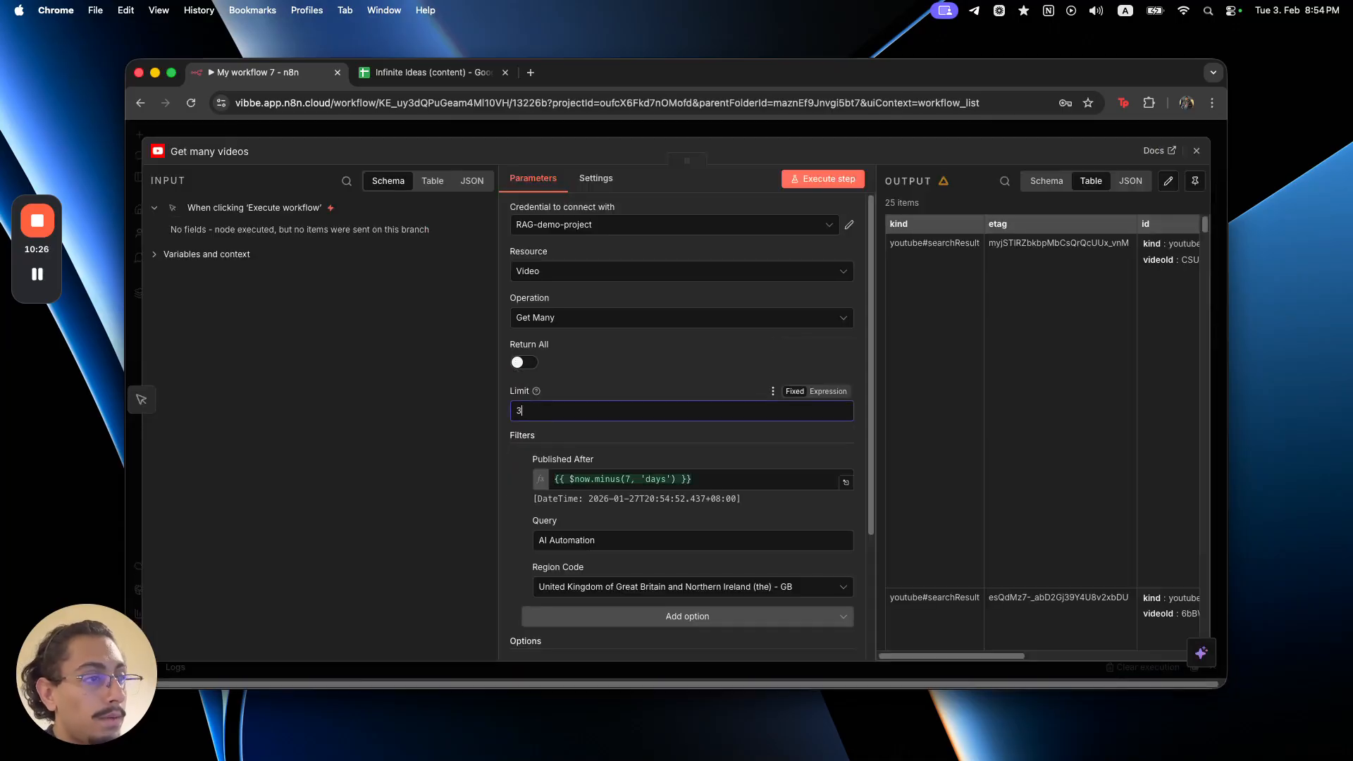
{"action": "type", "text": "5"}
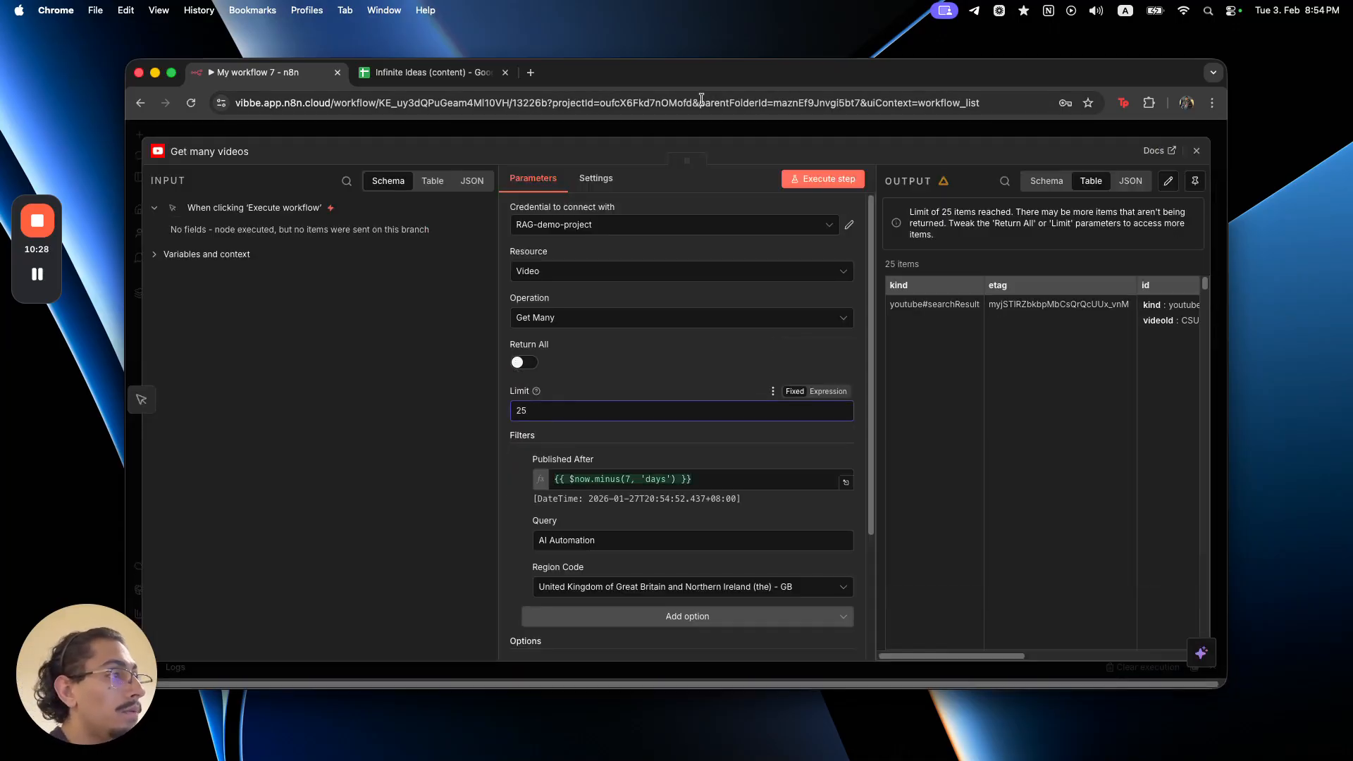
- Set the limit of the Get many videos node to 10, close it and execute the workflow
{"action": "left_click_drag", "start_coordinate": [930, 212], "coordinate": [1096, 237]}
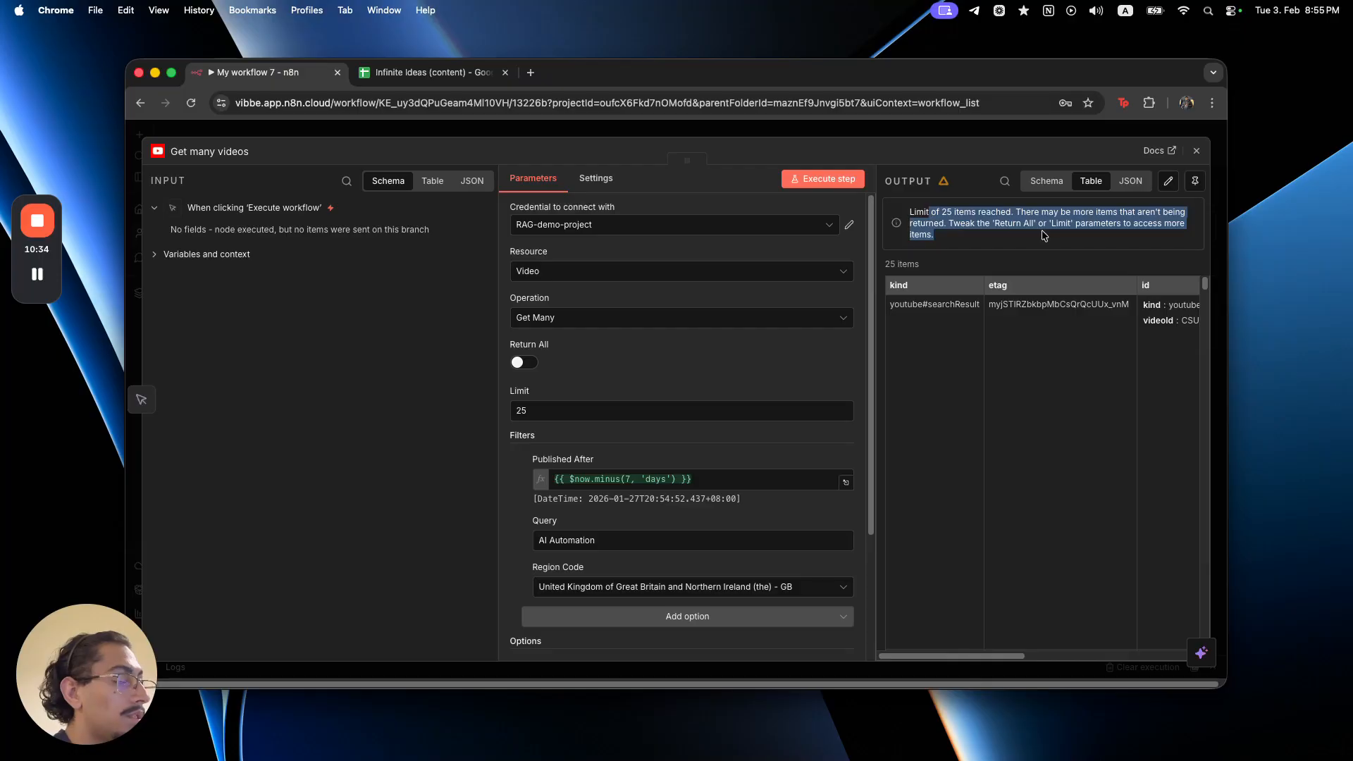
{"action": "left_click", "coordinate": [673, 408]}
{"action": "double_click", "coordinate": [673, 408]}
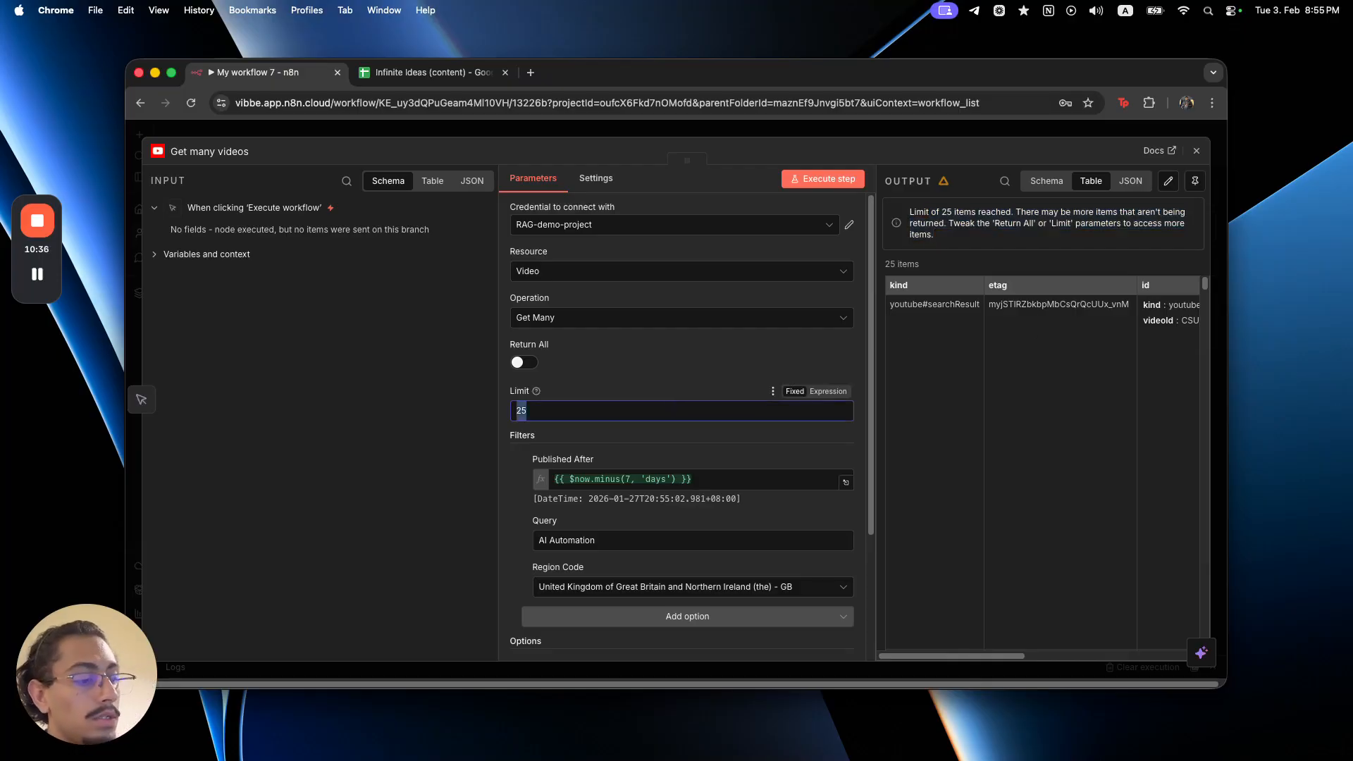
{"action": "type", "text": "10"}
{"action": "left_click", "coordinate": [643, 127]}
{"action": "left_click", "coordinate": [278, 470]}
- Add a Remove Duplicates node after Get many videos with the action "Remove items processed in previous executions"
{"action": "left_click", "coordinate": [556, 356]}
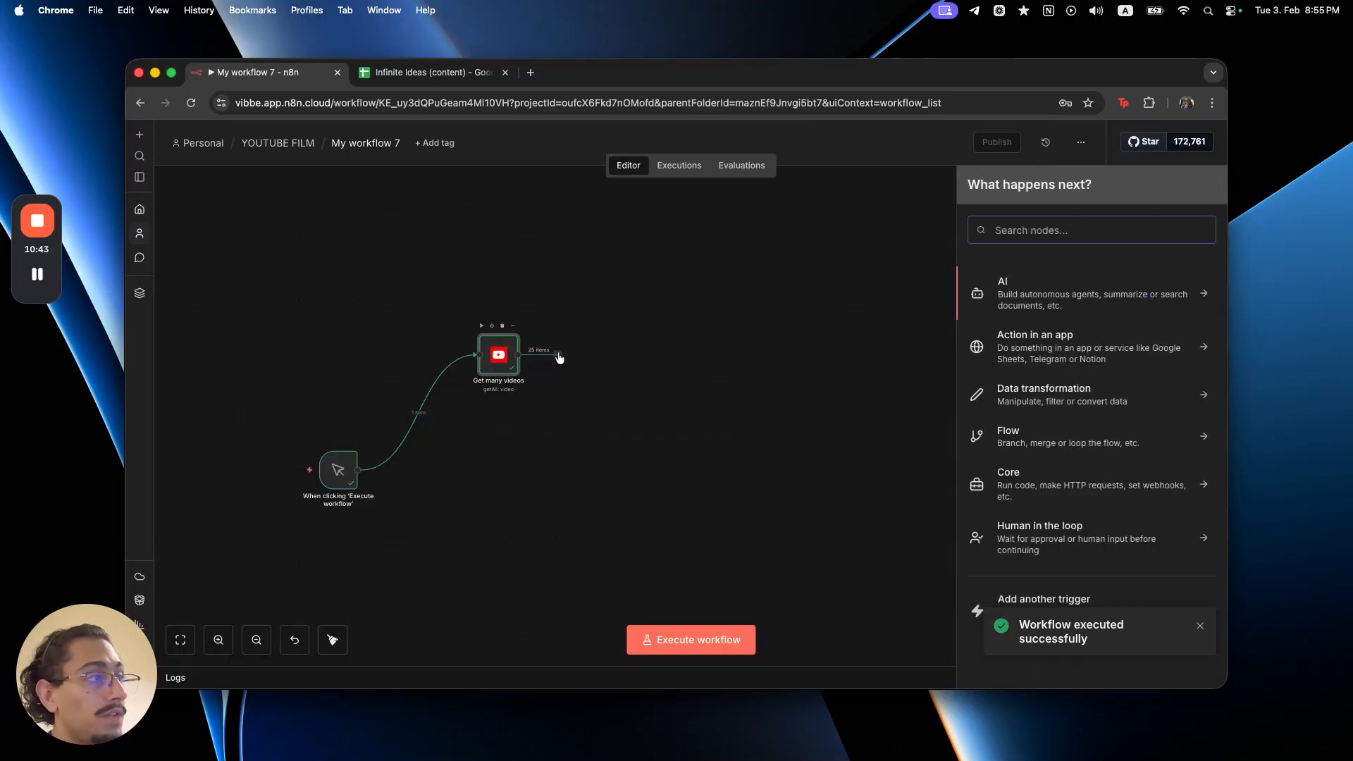
{"action": "type", "text": "removr"}
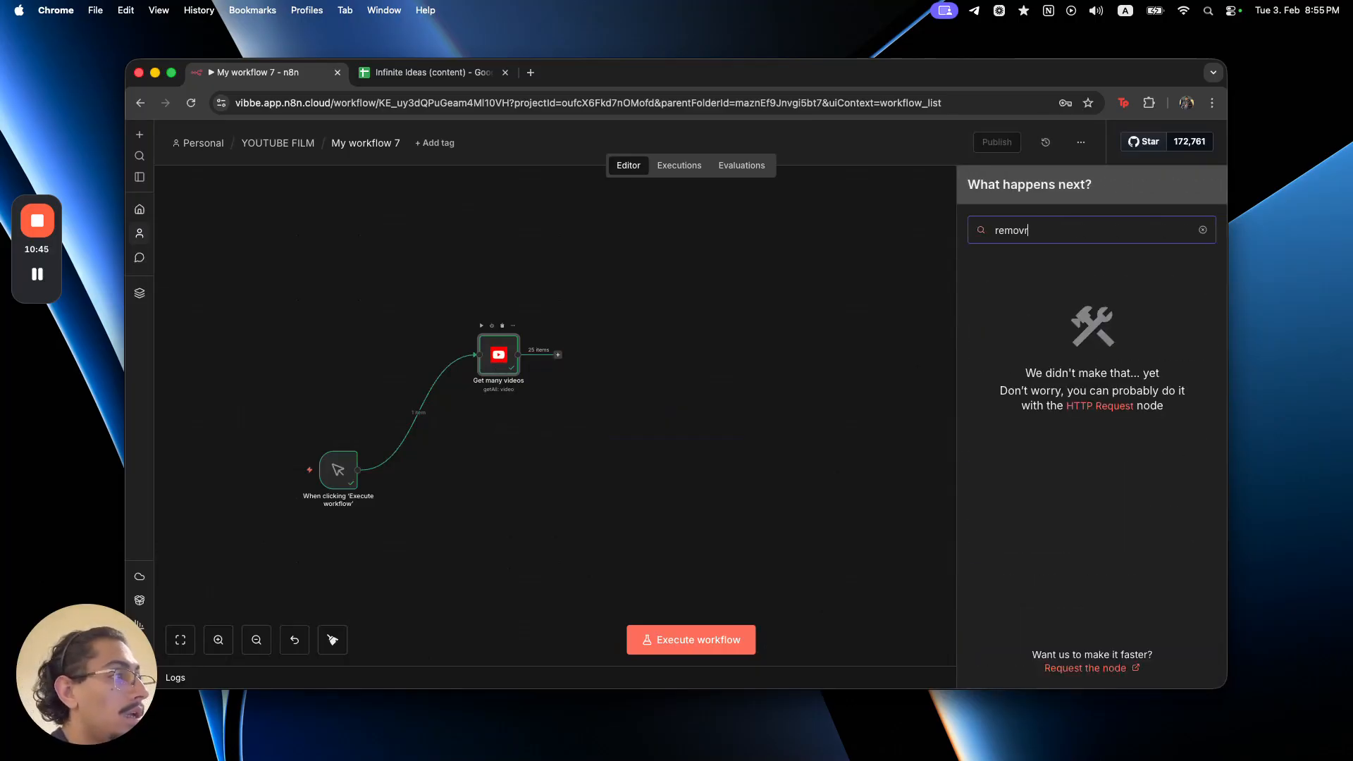
{"action": "key", "text": "BackSpace"}
{"action": "type", "text": "e"}
{"action": "left_click", "coordinate": [1081, 281]}
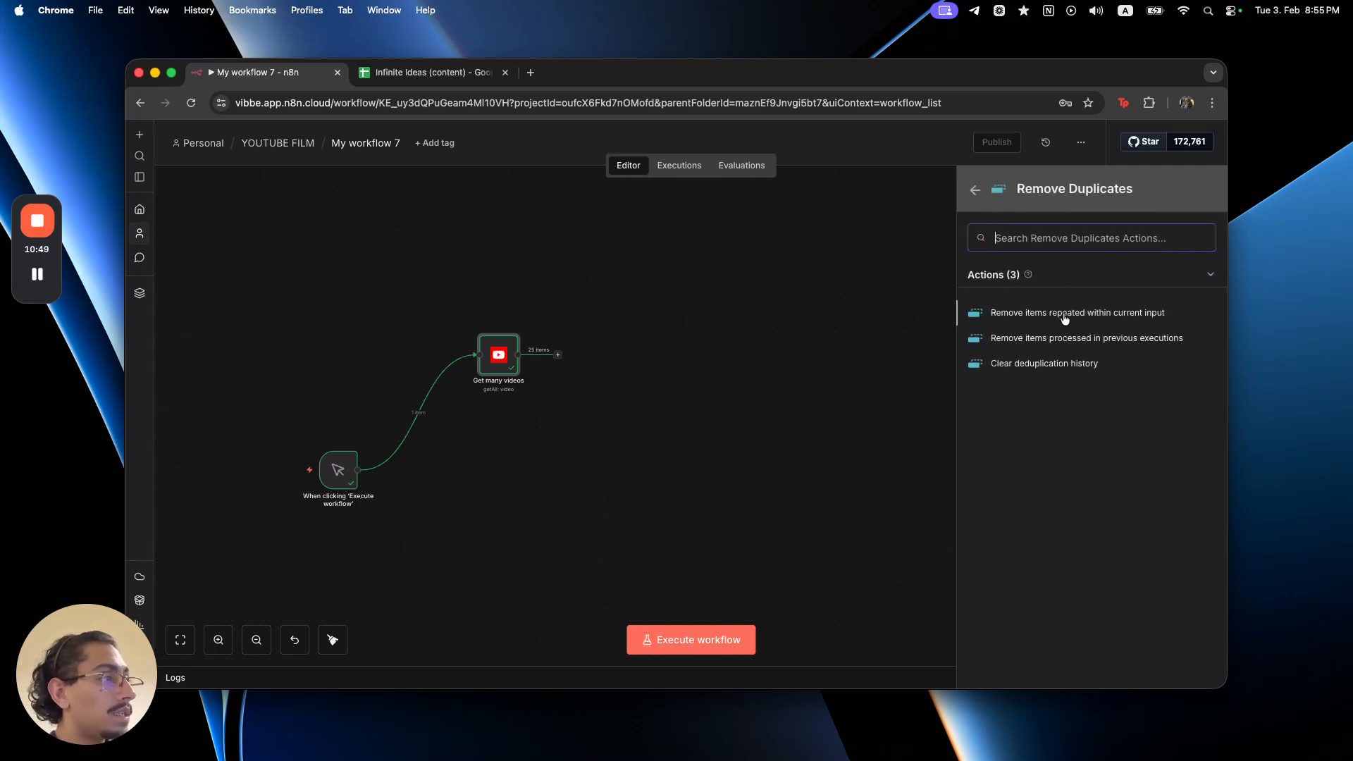
{"action": "left_click", "coordinate": [1065, 337]}
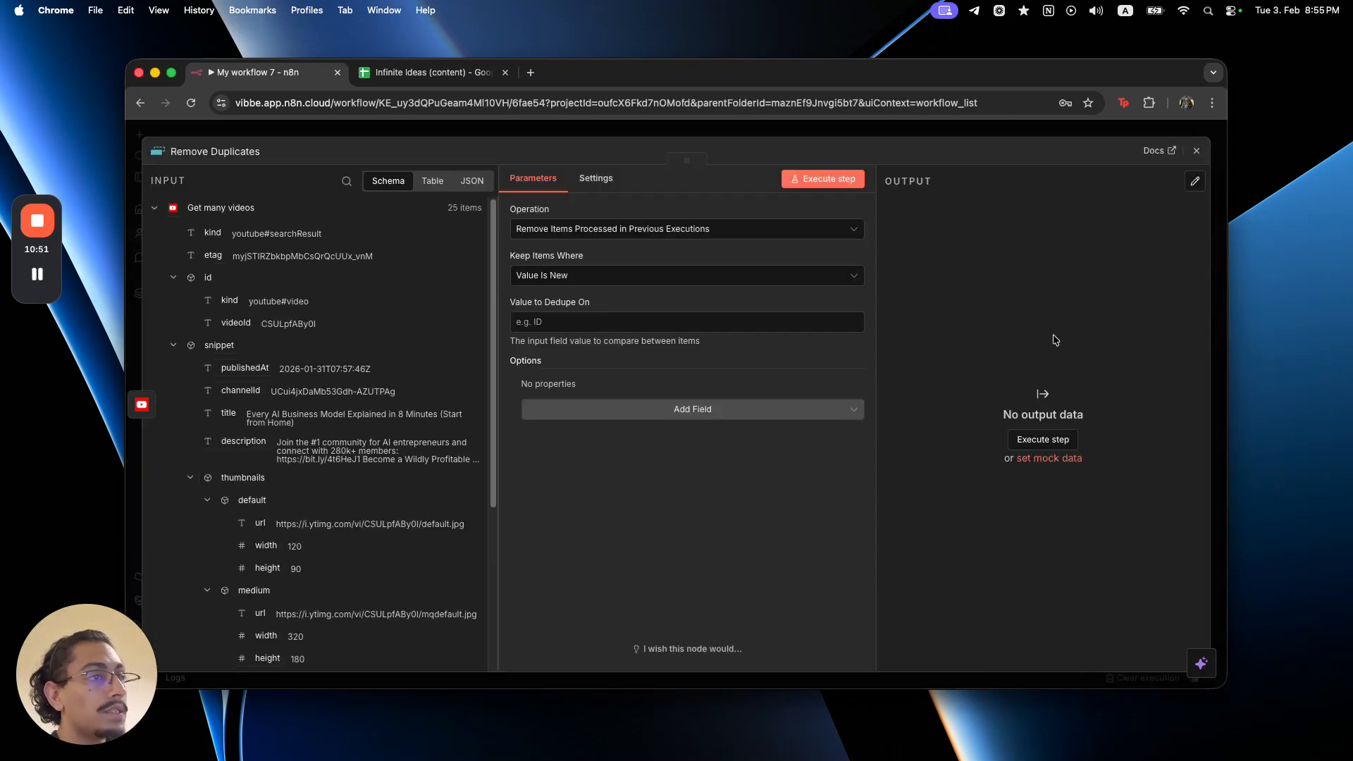
- Set the value to dedupe on to the video title, {{ $json.snippet.title }}, and execute the Remove Duplicates step
{"action": "scroll", "coordinate": [300, 401], "scroll_direction": "down", "scroll_amount": 5}
{"action": "scroll", "coordinate": [300, 401], "scroll_direction": "up", "scroll_amount": 5}
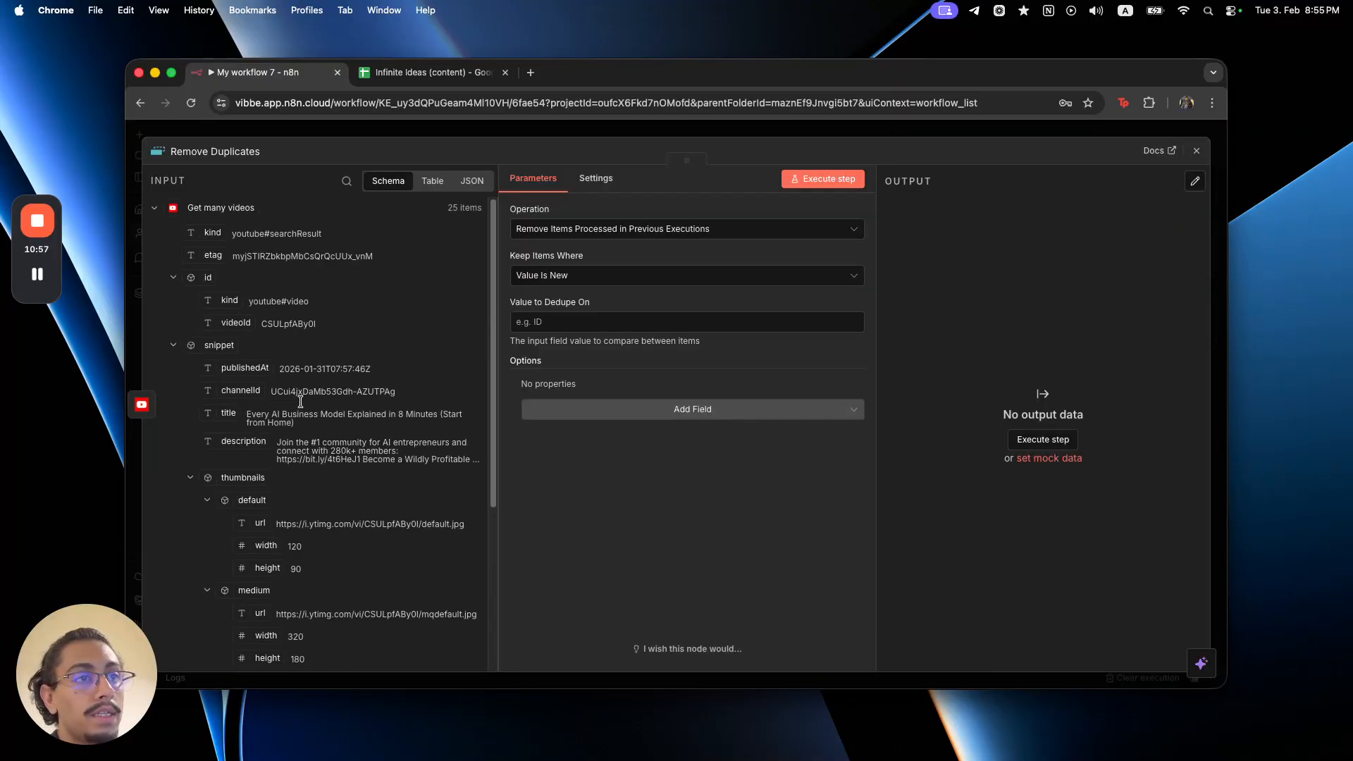
{"action": "scroll", "coordinate": [301, 404], "scroll_direction": "down", "scroll_amount": 5}
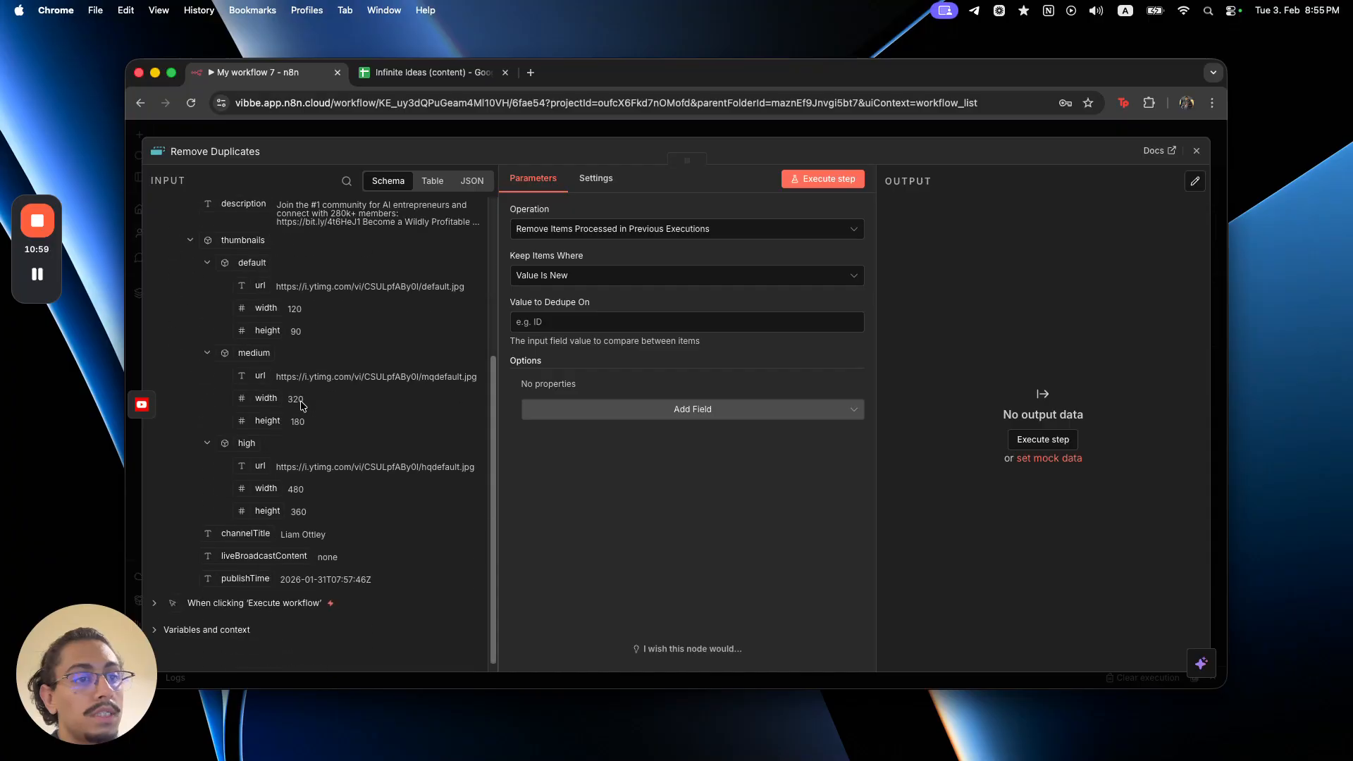
{"action": "scroll", "coordinate": [301, 404], "scroll_direction": "up", "scroll_amount": 5}
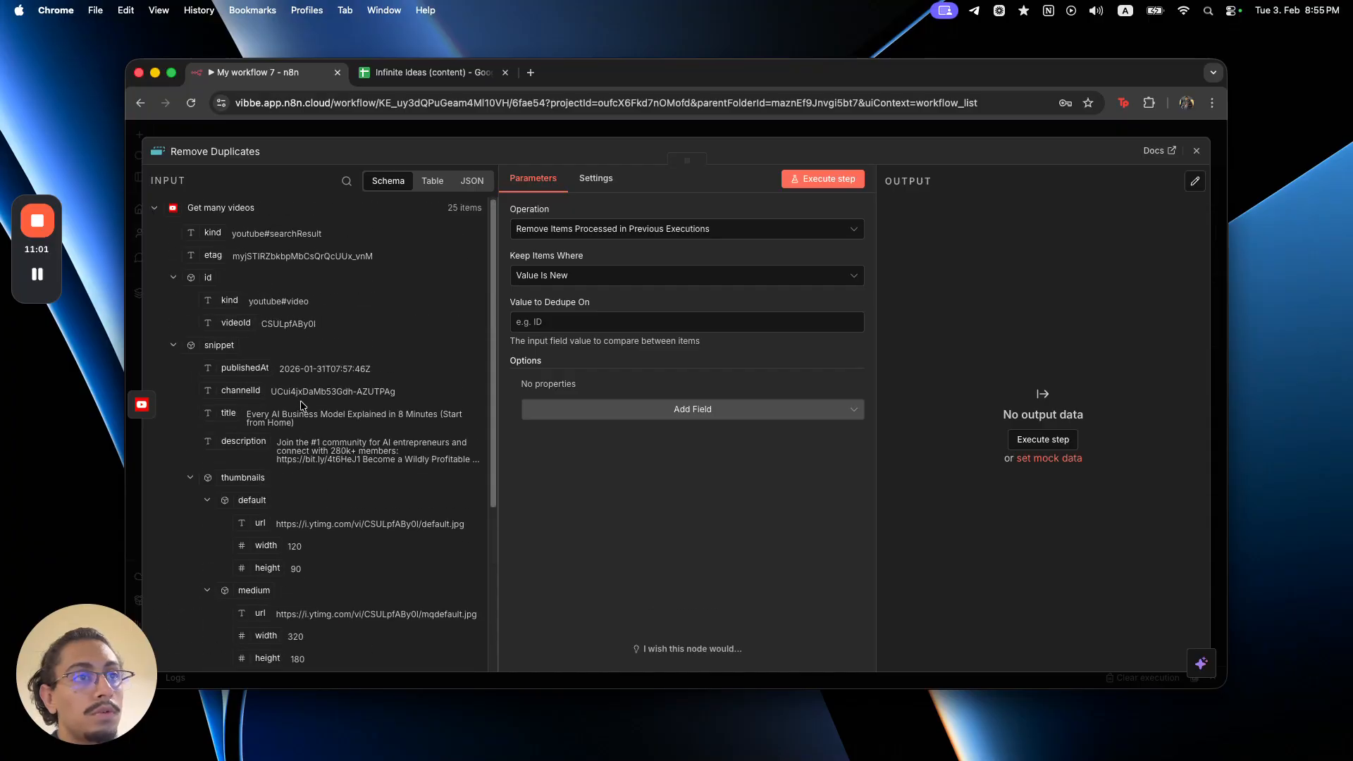
{"action": "left_click_drag", "start_coordinate": [228, 412], "coordinate": [522, 322]}
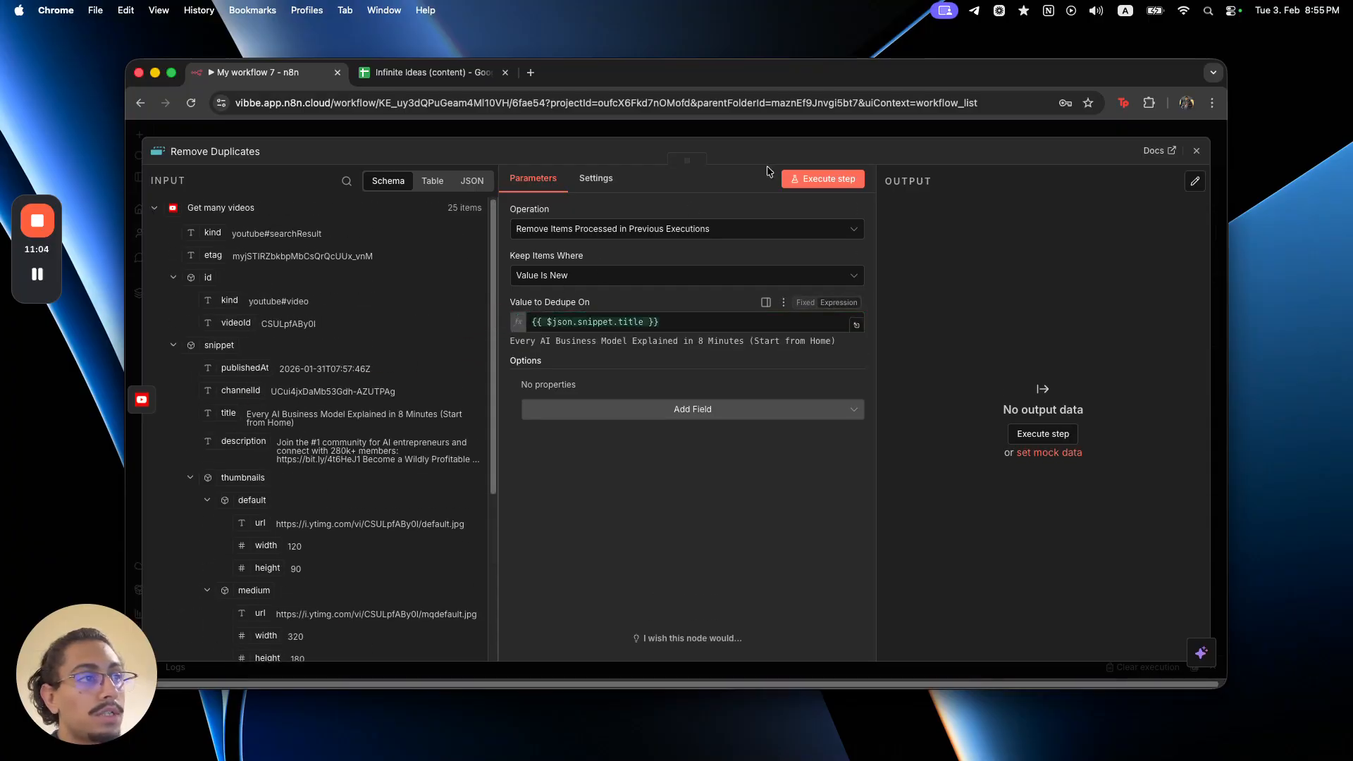
{"action": "left_click", "coordinate": [814, 178]}
- Examine the snippet column of the kept items and search the output for "duration"
{"action": "left_click_drag", "start_coordinate": [962, 661], "coordinate": [1142, 637]}
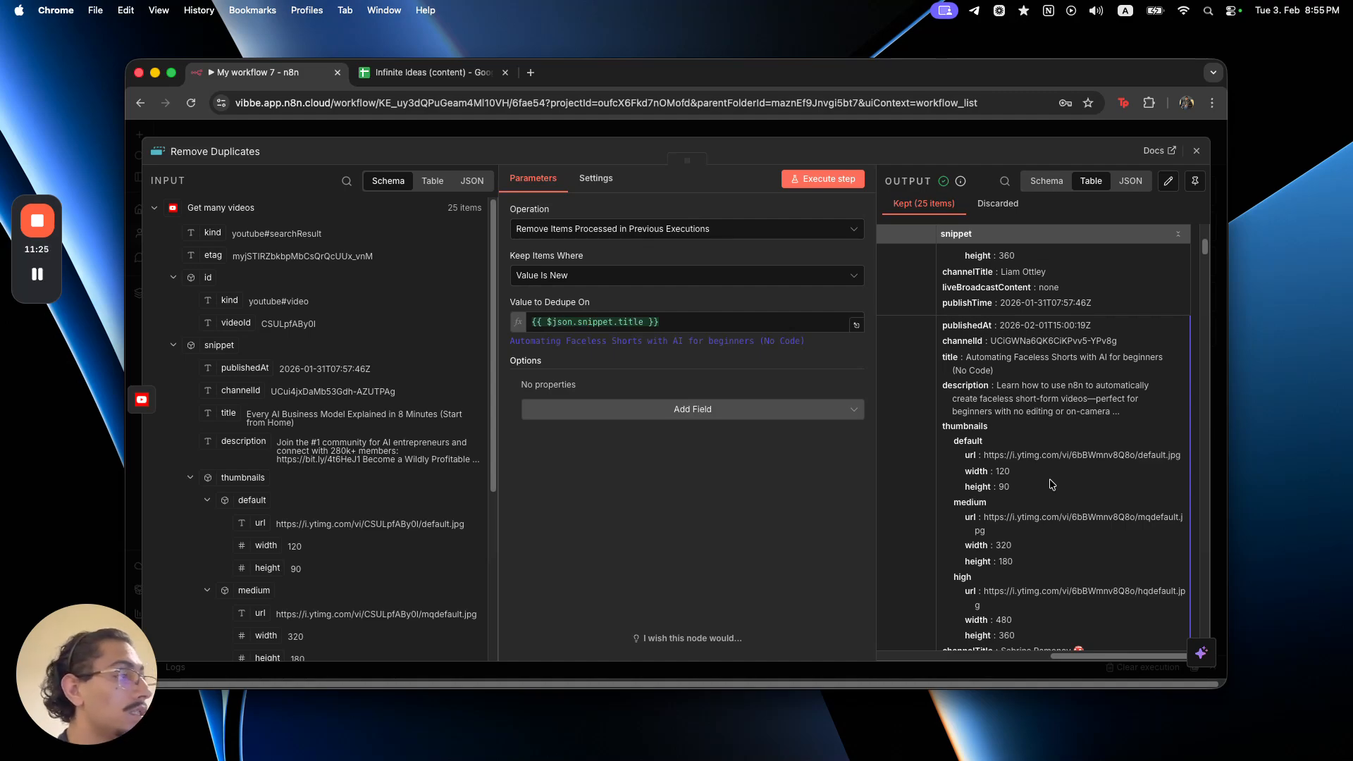
{"action": "left_click", "coordinate": [1004, 181]}
{"action": "type", "text": "duration"}
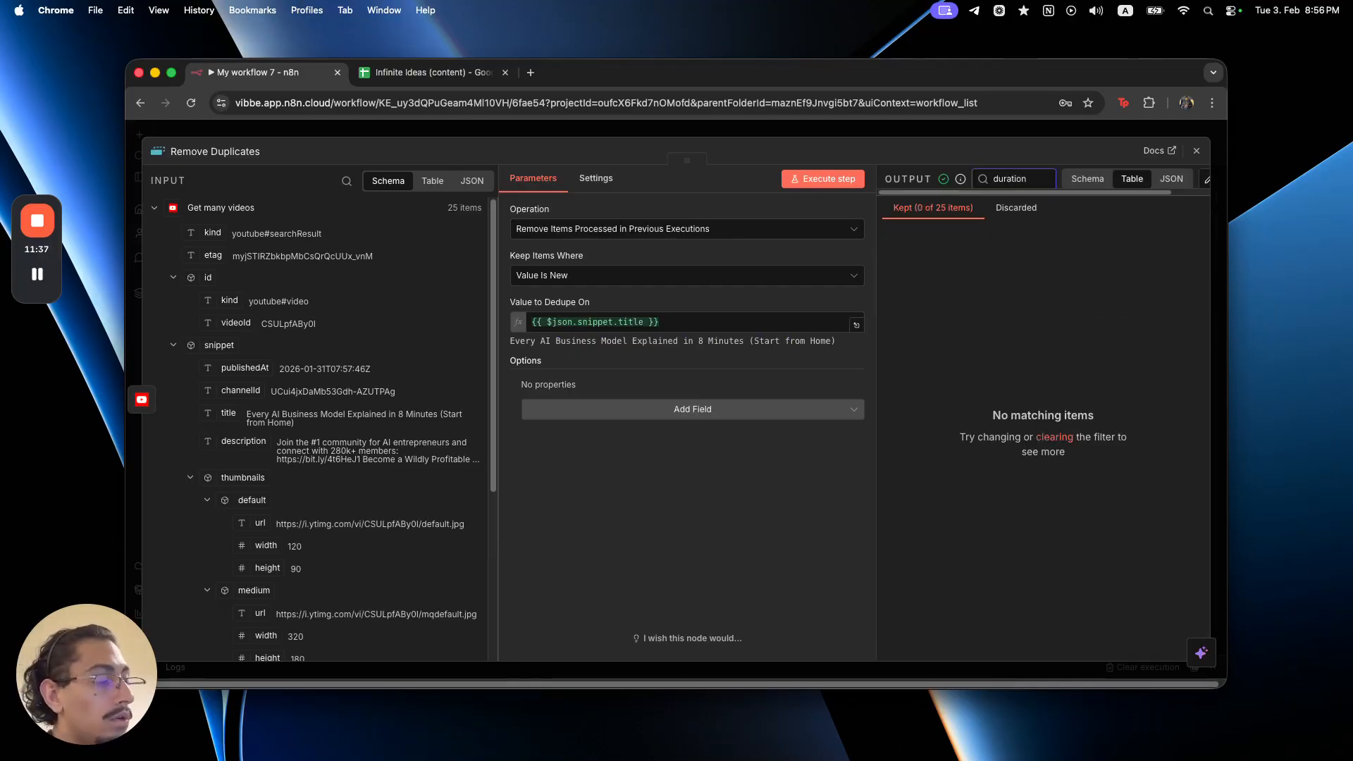
{"action": "key", "text": "Escape"}
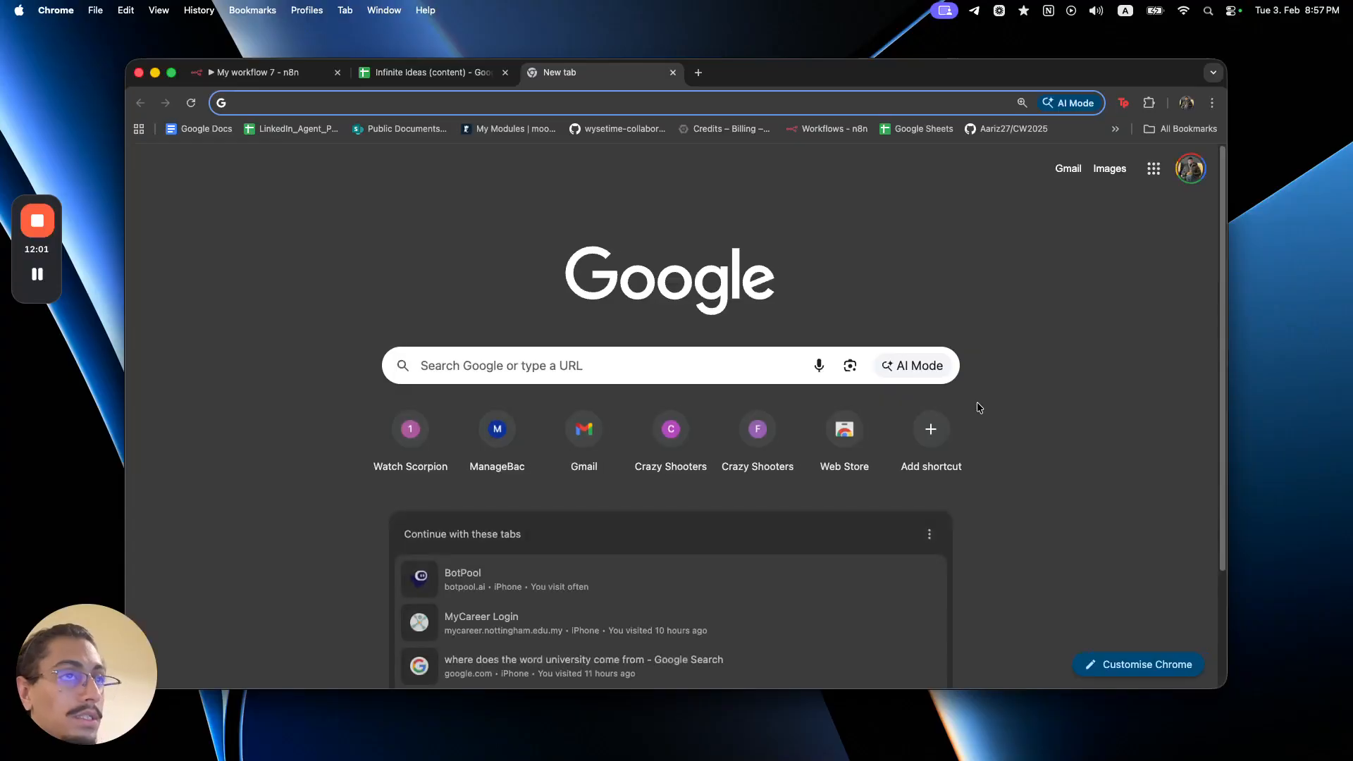
- Look up the copied title "1000'S ARE LOSING JOBS!!! AI-AUTOMATION TECHNOLOGY-TARIFFS-PROFITABILITY...DOWNSIZE USA." on youtube.com in an incognito window and close the window
{"action": "key", "text": "super+w"}
{"action": "key", "text": "super+shift+n"}
{"action": "type", "text": "youtube.com"}
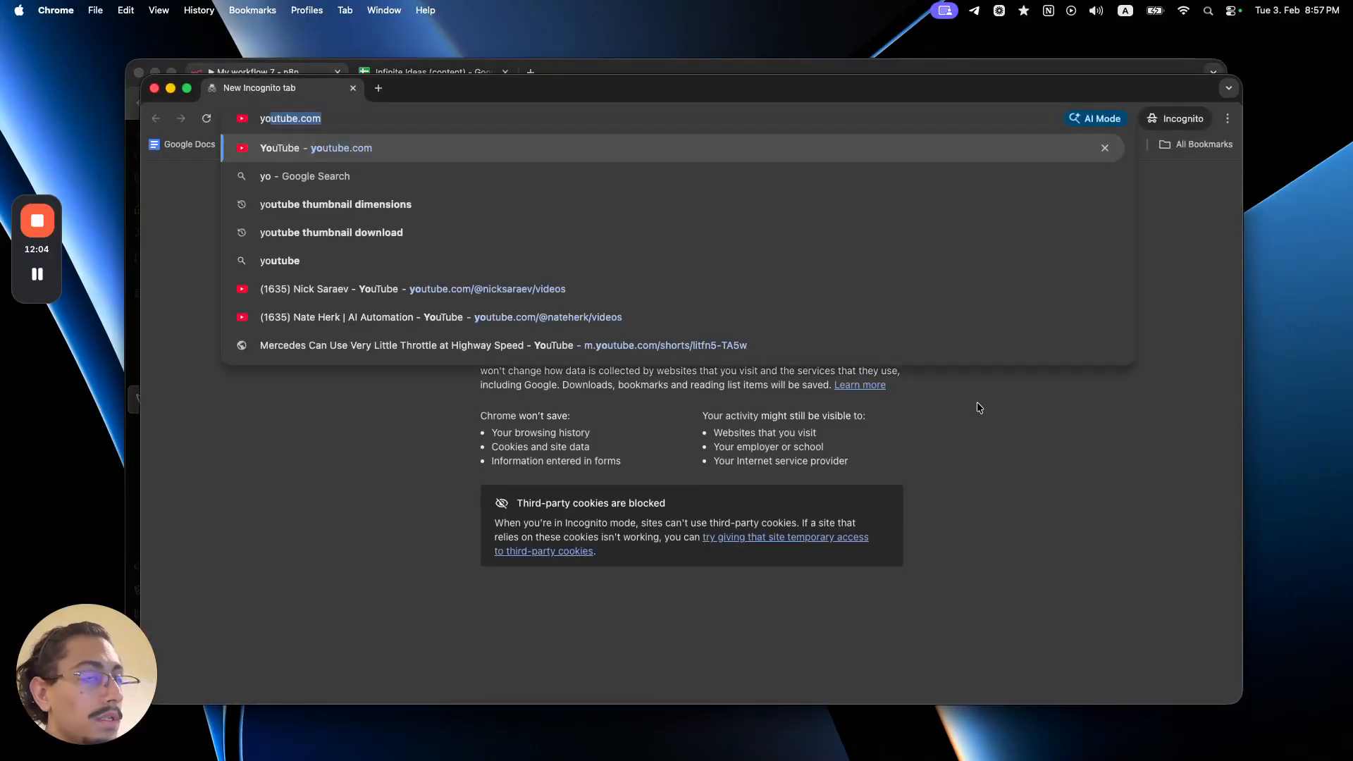
{"action": "key", "text": "Return"}
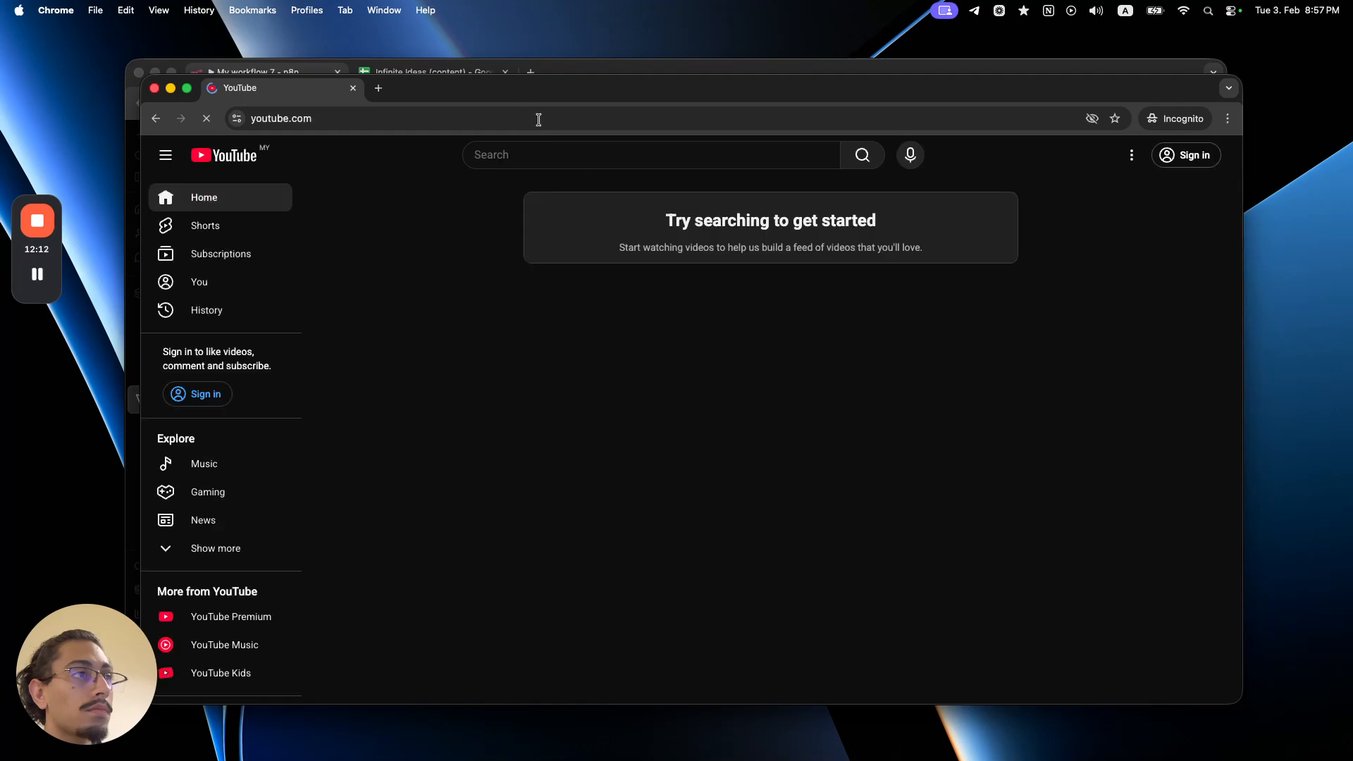
{"action": "left_click", "coordinate": [576, 158]}
{"action": "key", "text": "super+v"}
{"action": "key", "text": "Return"}
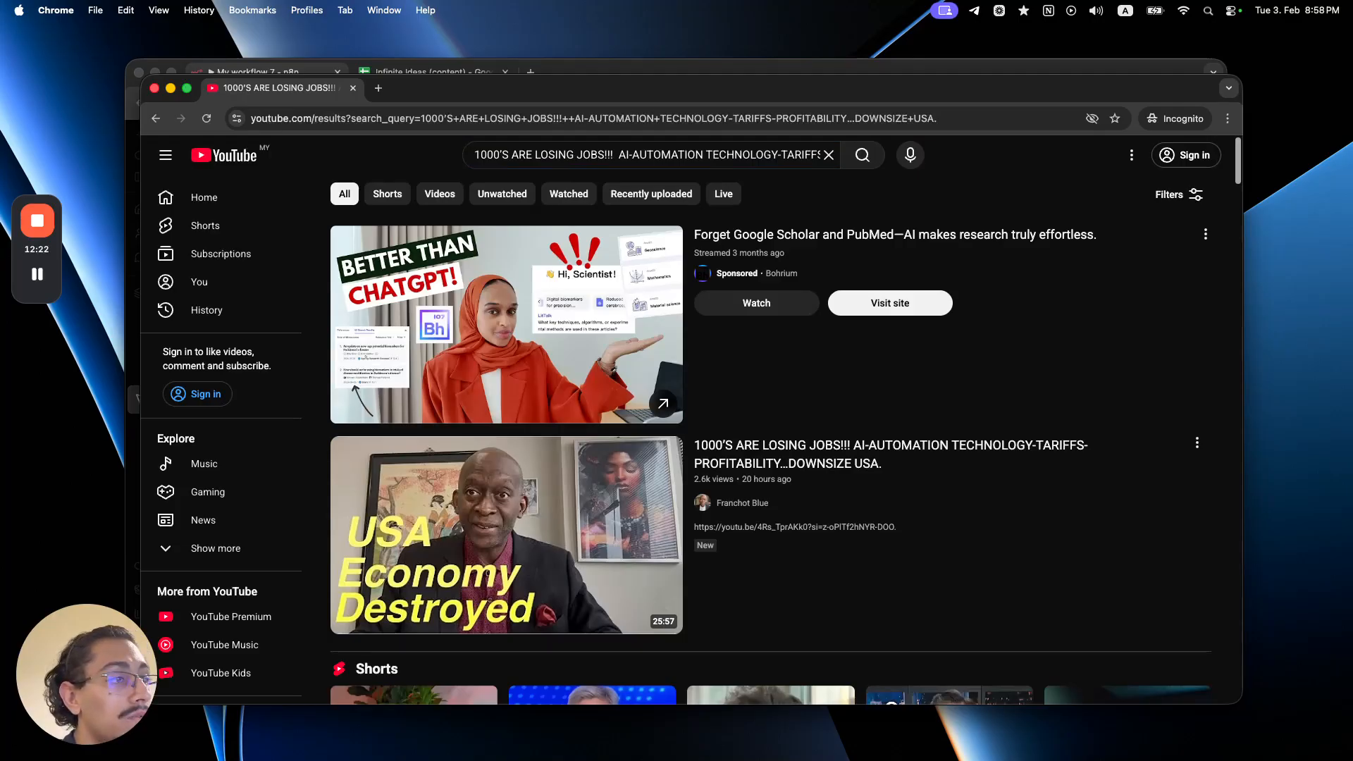
{"action": "key", "text": "super+w"}
- Examine the titles, descriptions and channels in the Get many videos output and close the node
{"action": "scroll", "coordinate": [1002, 428], "scroll_direction": "down", "scroll_amount": 5}
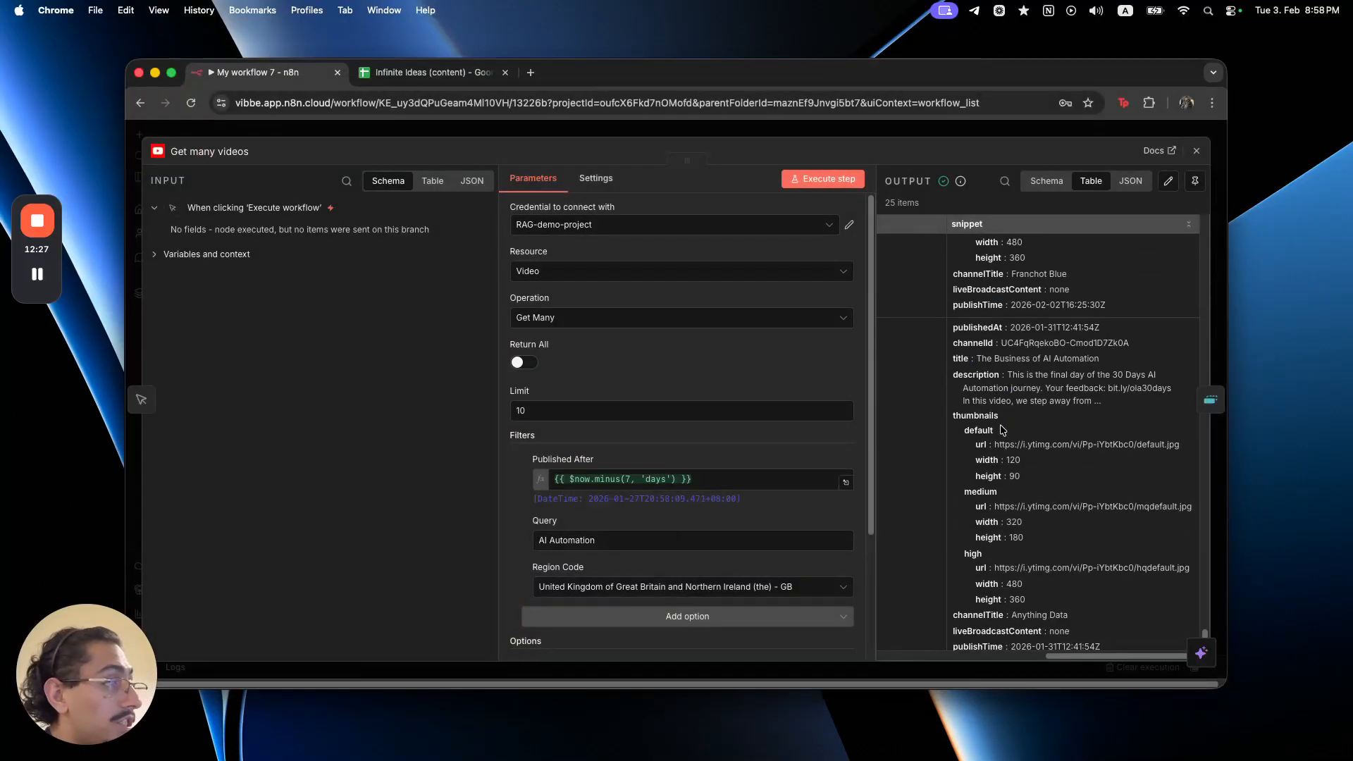
{"action": "scroll", "coordinate": [1001, 428], "scroll_direction": "down", "scroll_amount": 10}
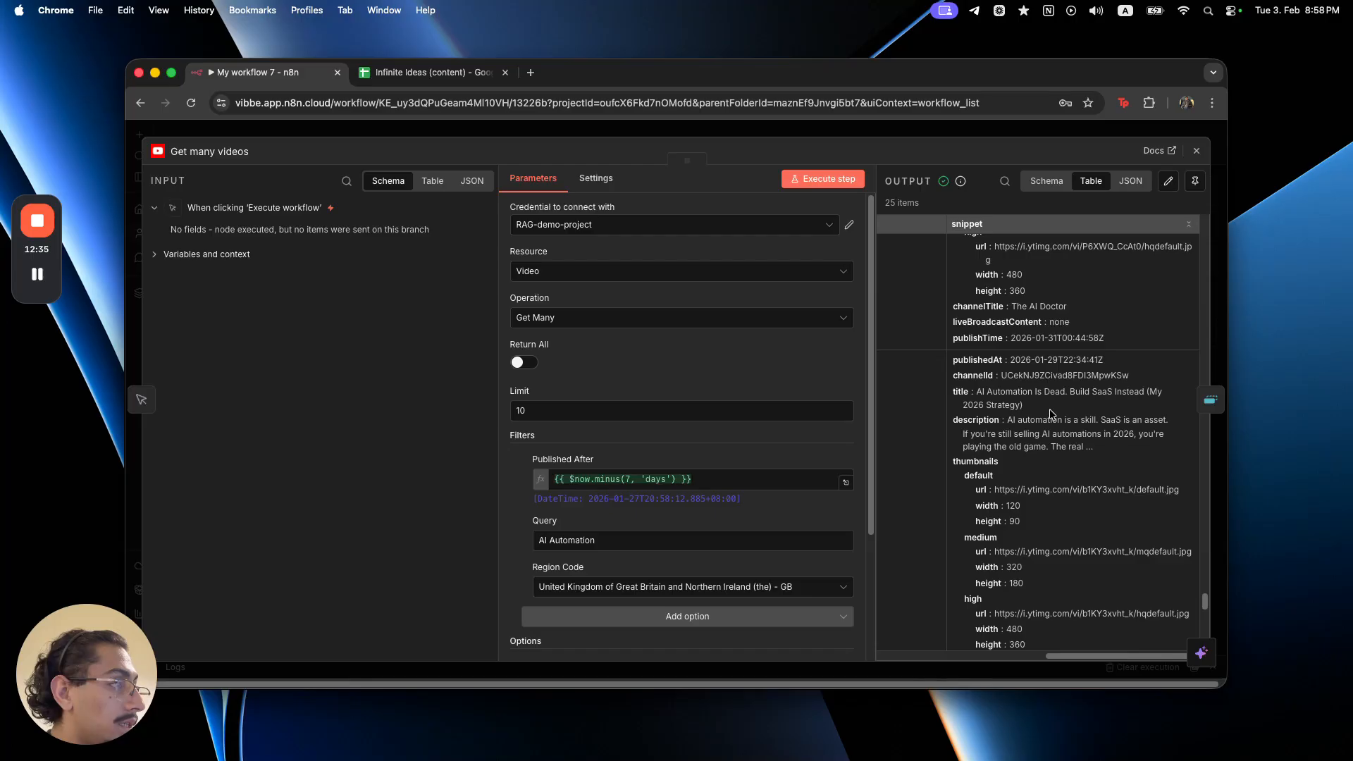
{"action": "scroll", "coordinate": [1049, 414], "scroll_direction": "up", "scroll_amount": 5}
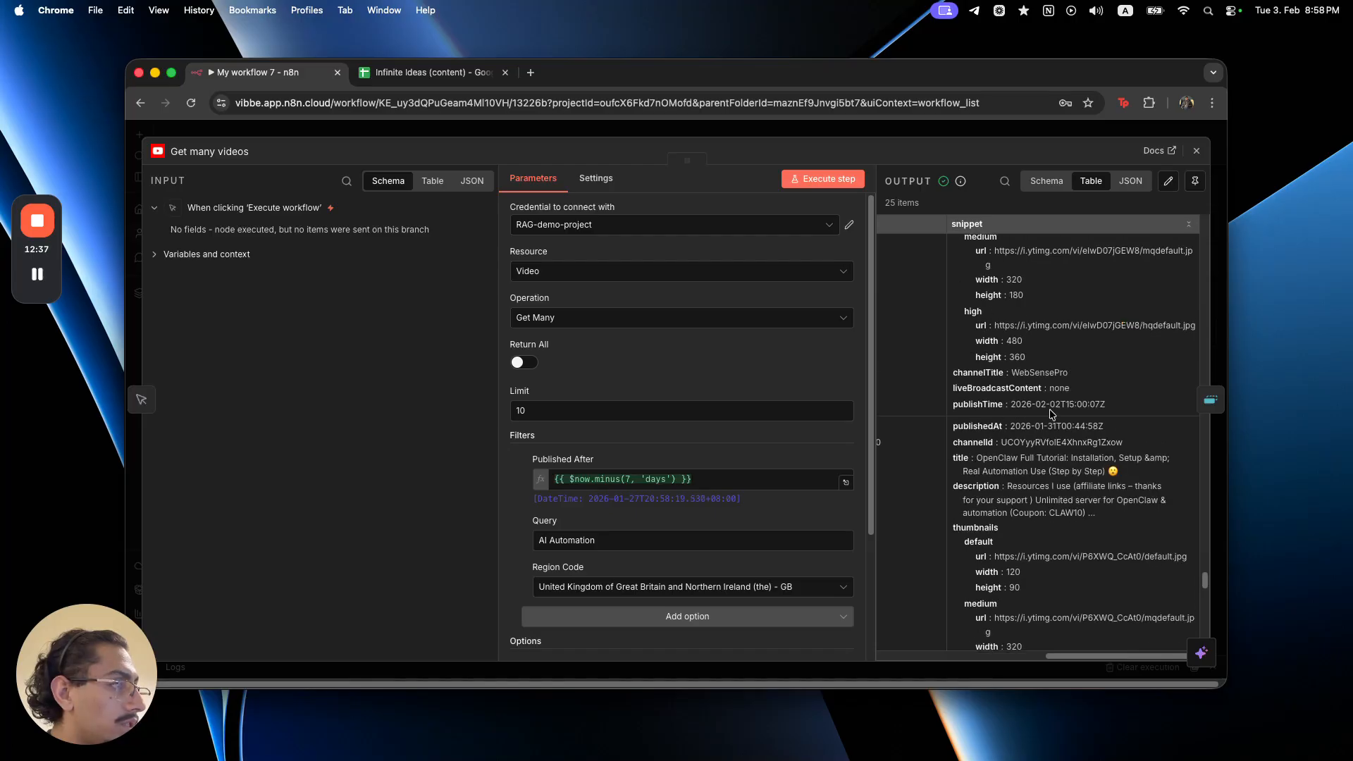
{"action": "scroll", "coordinate": [1050, 414], "scroll_direction": "up", "scroll_amount": 10}
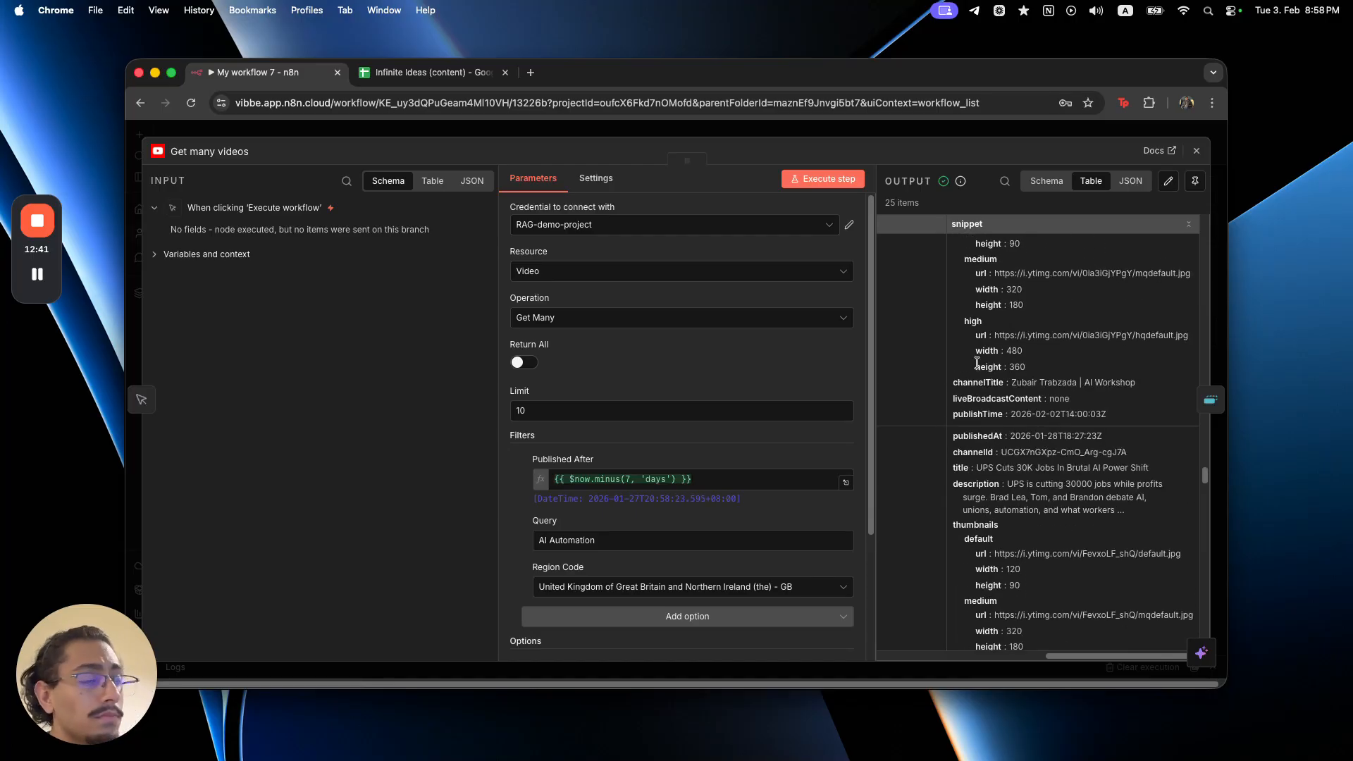
{"action": "left_click", "coordinate": [834, 129]}
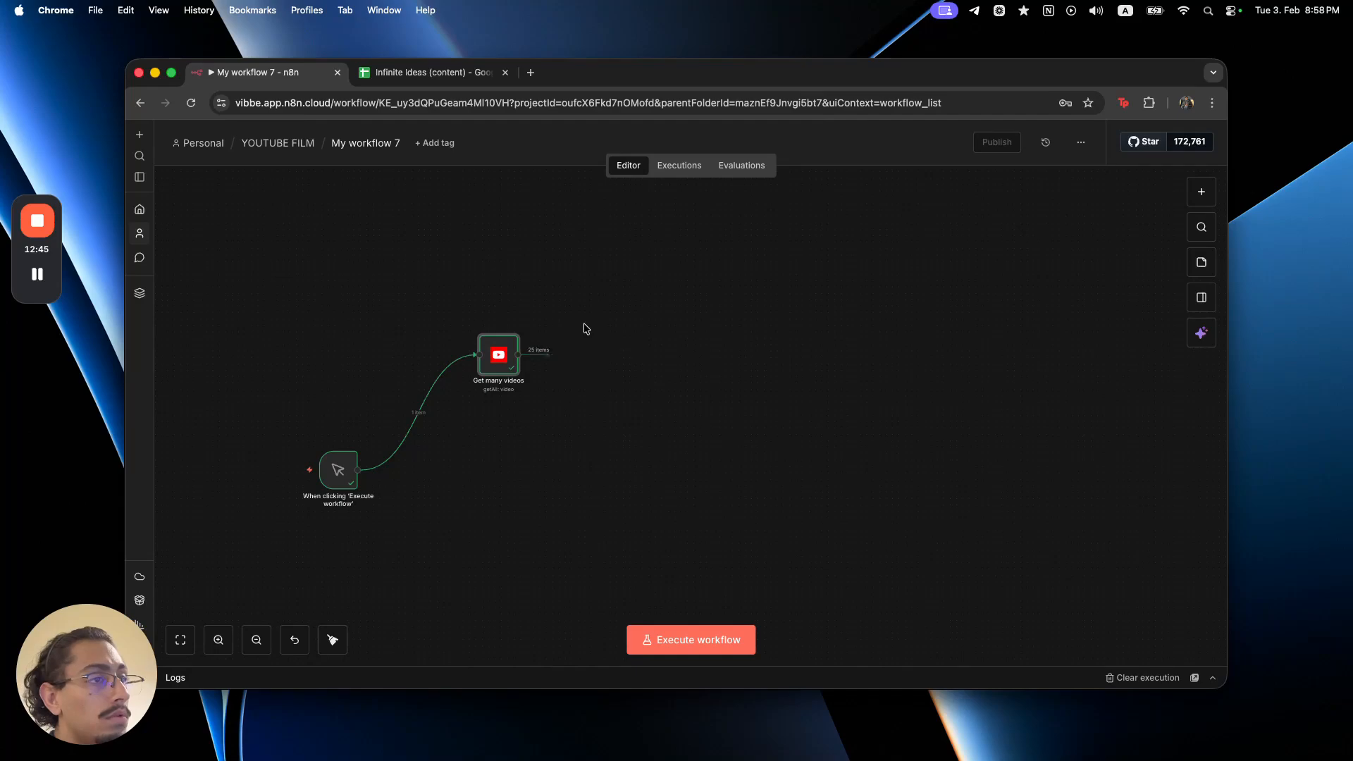
- Add a Limit node after Get many videos with max items set to 5, and execute the workflow
{"action": "left_click", "coordinate": [557, 354]}
{"action": "type", "text": "limit"}
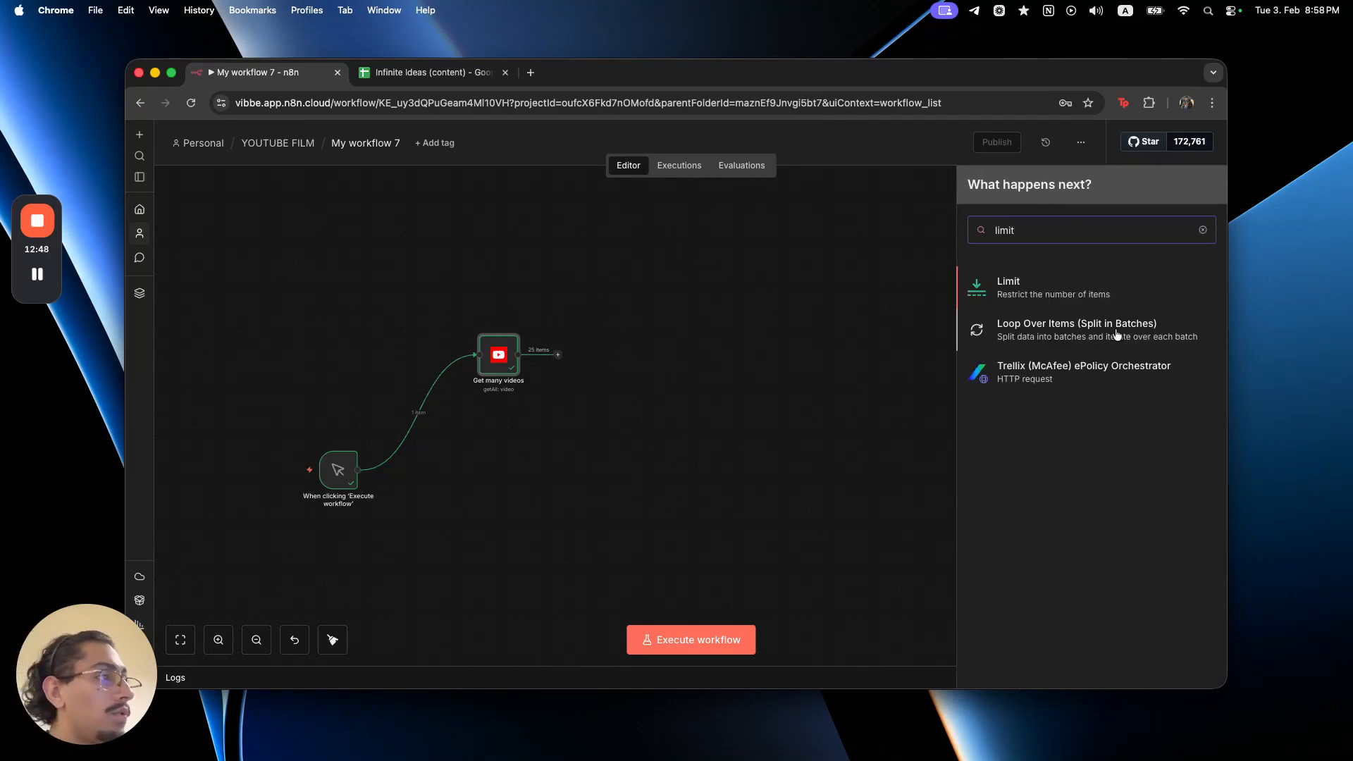
{"action": "left_click", "coordinate": [1089, 282]}
{"action": "left_click", "coordinate": [561, 233]}
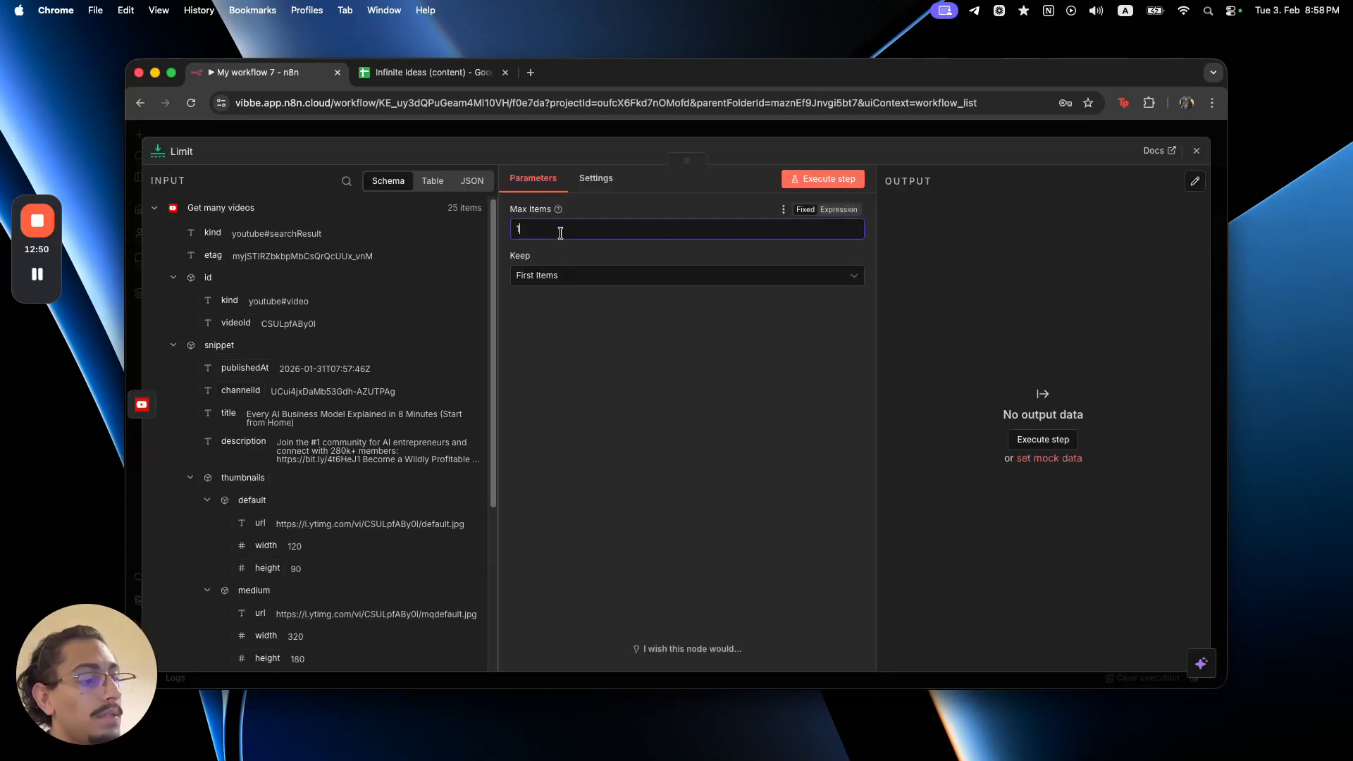
{"action": "left_click", "coordinate": [613, 127]}
{"action": "left_click", "coordinate": [248, 476]}
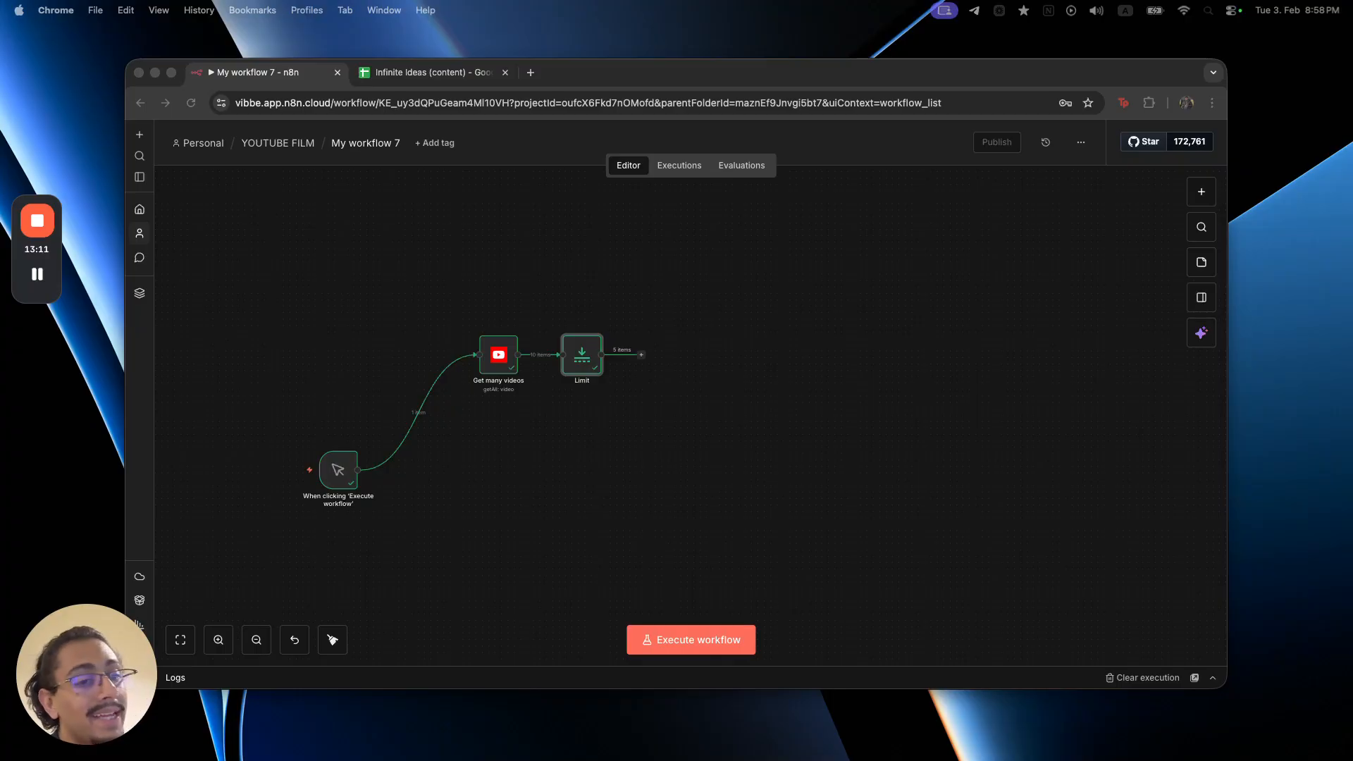
- Add an HTTP Request node after the Limit node
{"action": "left_click", "coordinate": [980, 407]}
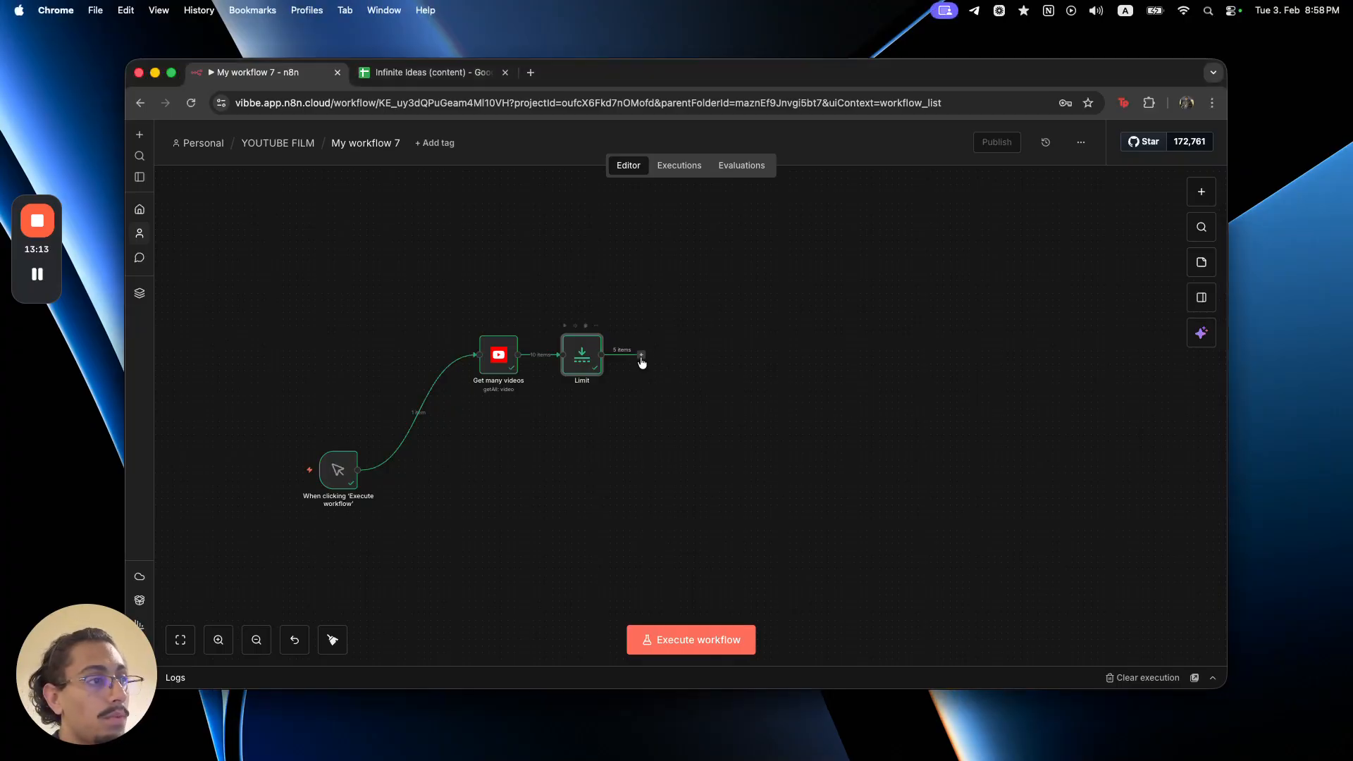
{"action": "left_click", "coordinate": [642, 361]}
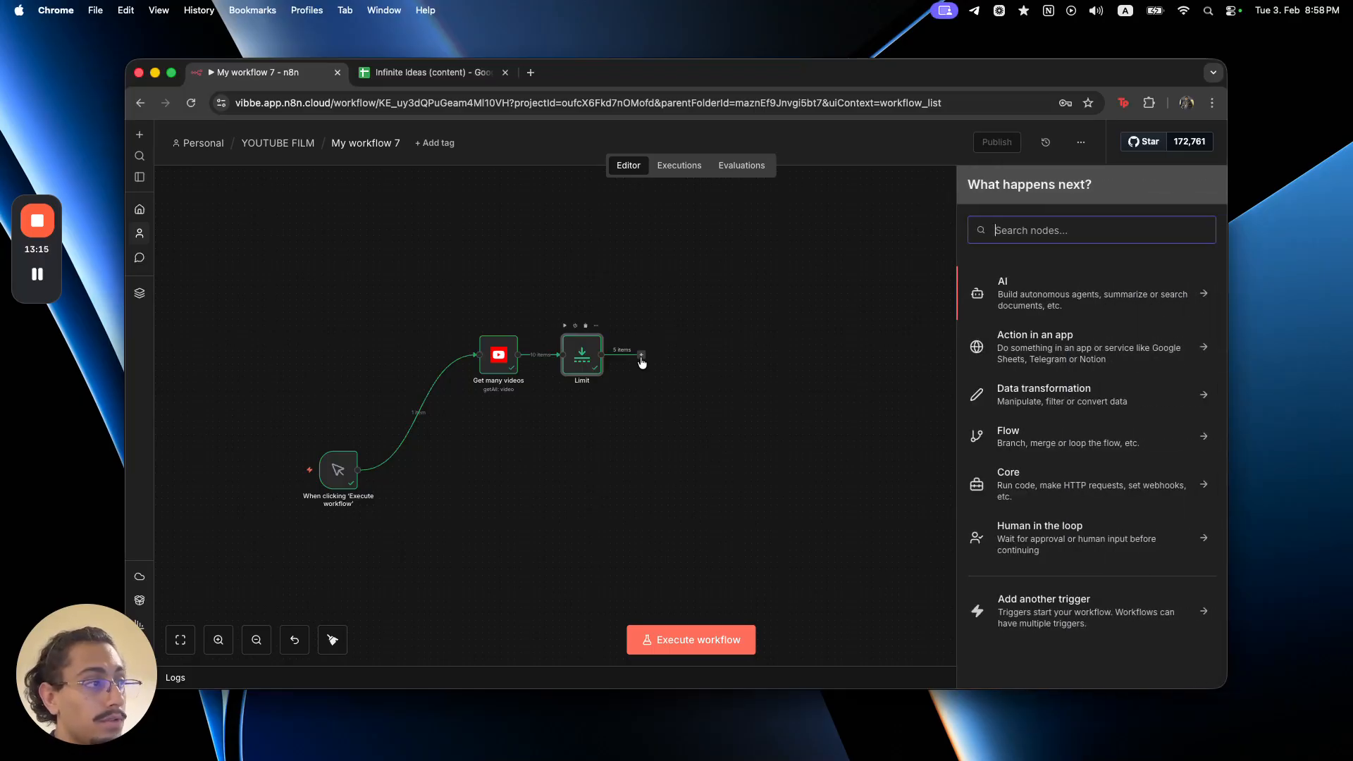
{"action": "type", "text": "http"}
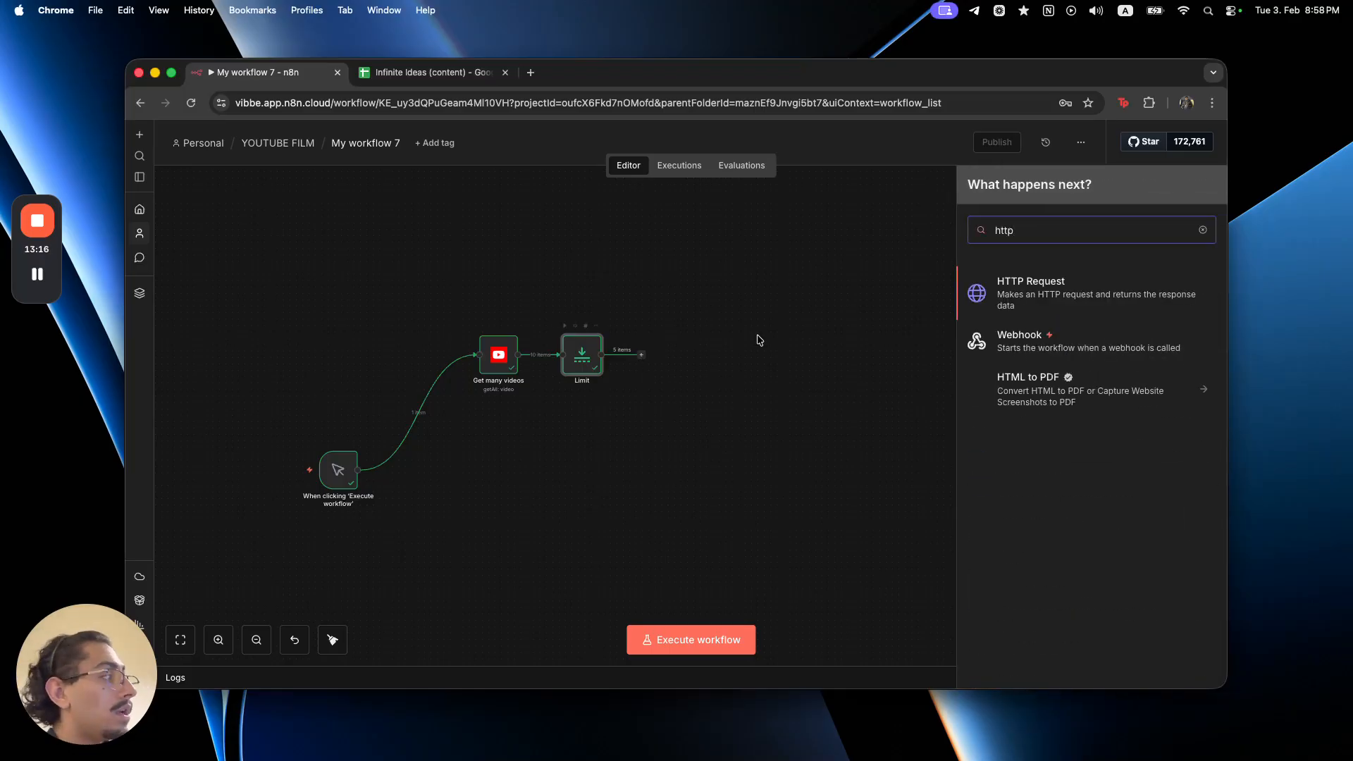
{"action": "left_click", "coordinate": [1052, 283]}
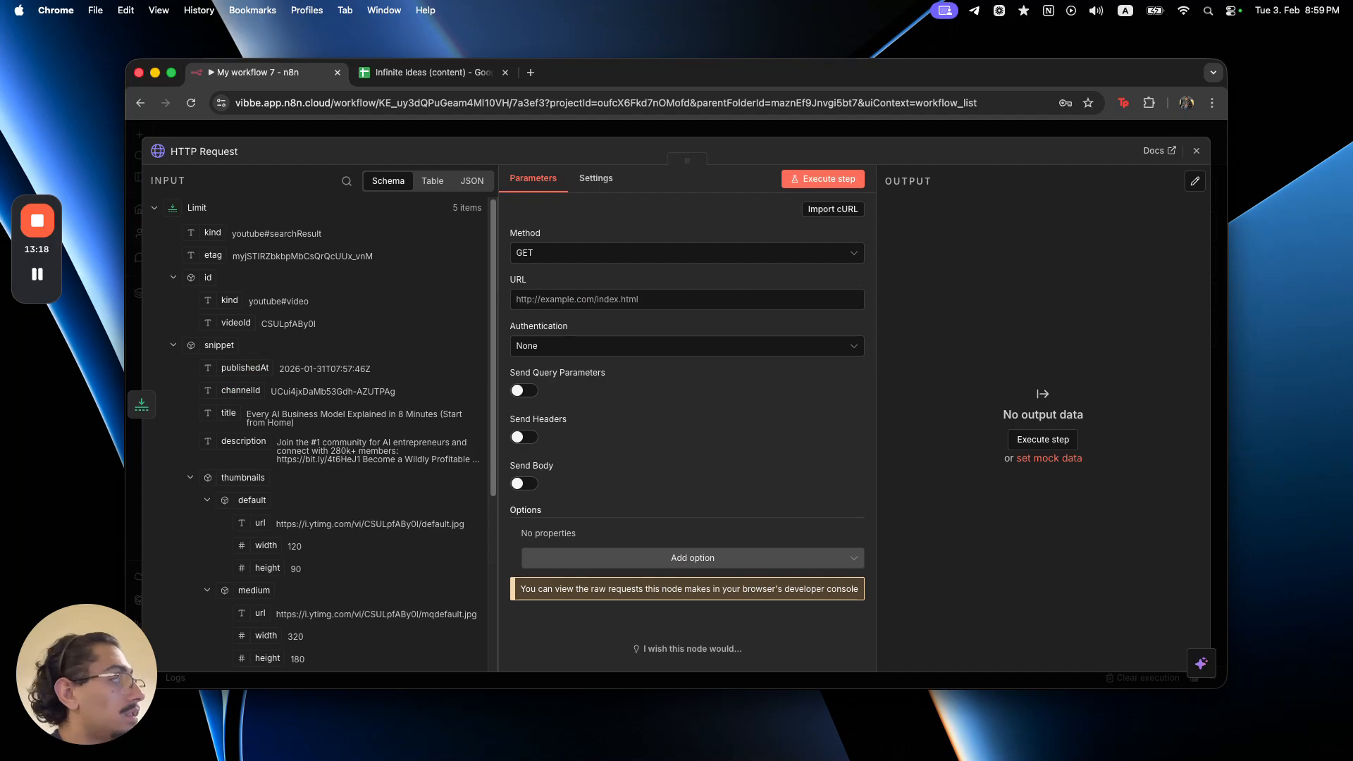
{"action": "left_click", "coordinate": [618, 298]}
{"action": "type", "text": "https://www.googleapis.com/youtube/v3/videos?"}
{"action": "left_click_drag", "start_coordinate": [544, 300], "coordinate": [719, 306]}
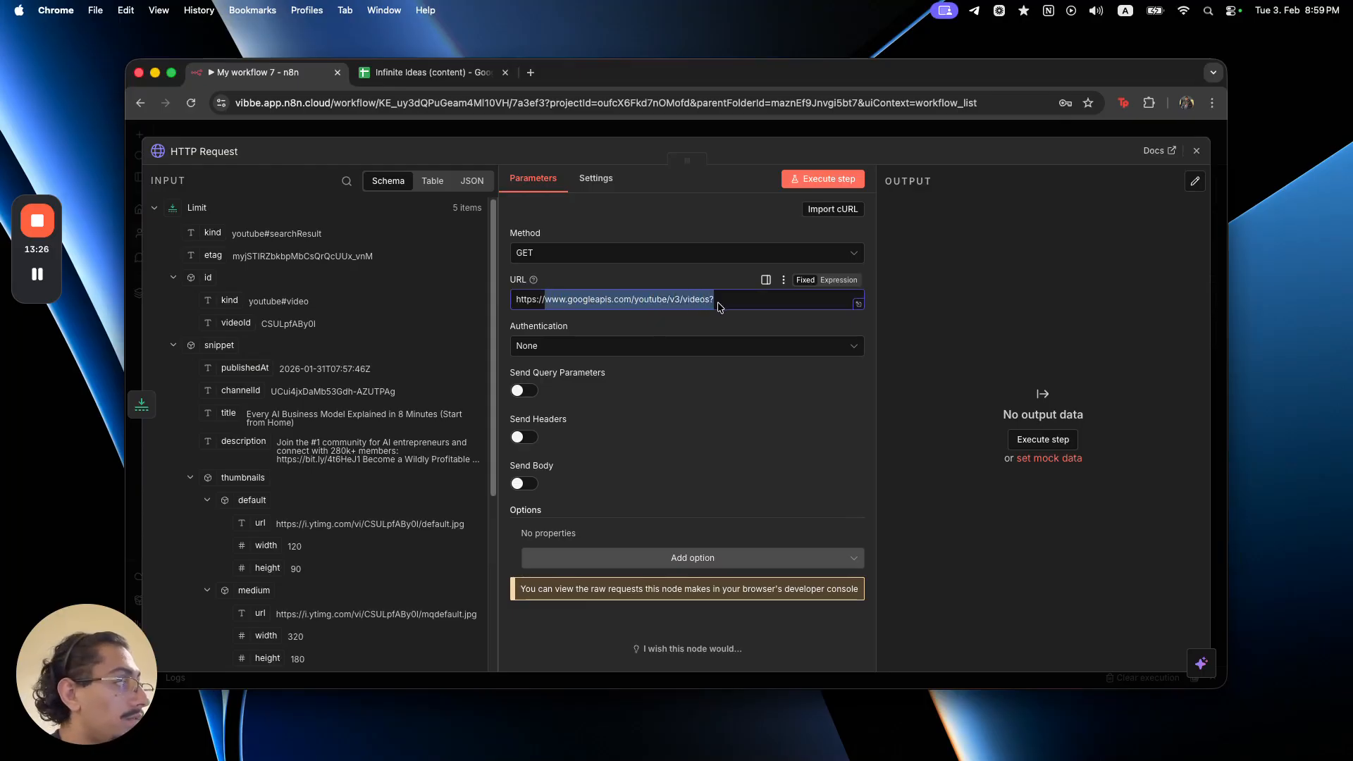
{"action": "left_click", "coordinate": [610, 402]}
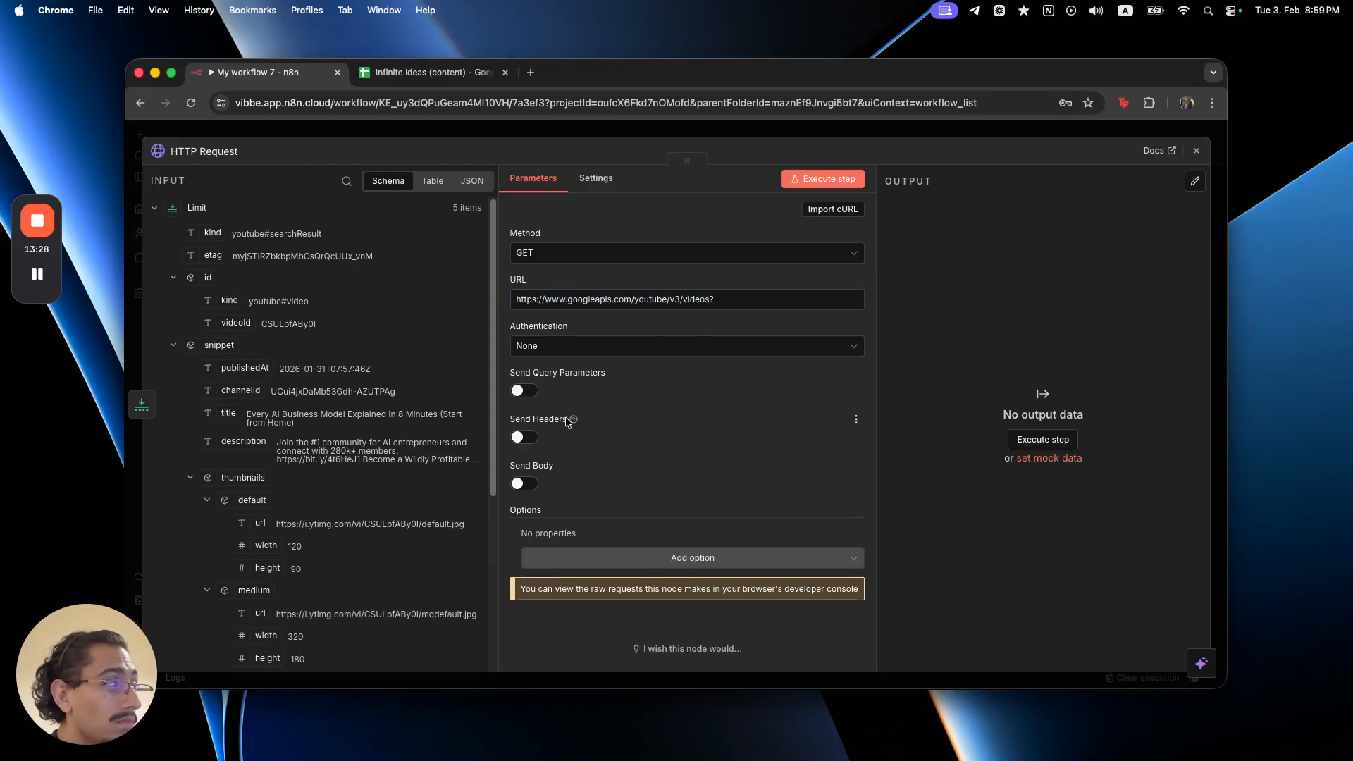
- Enable sending query parameters and name the first parameter "key", leaving its value empty
{"action": "left_click", "coordinate": [524, 391]}
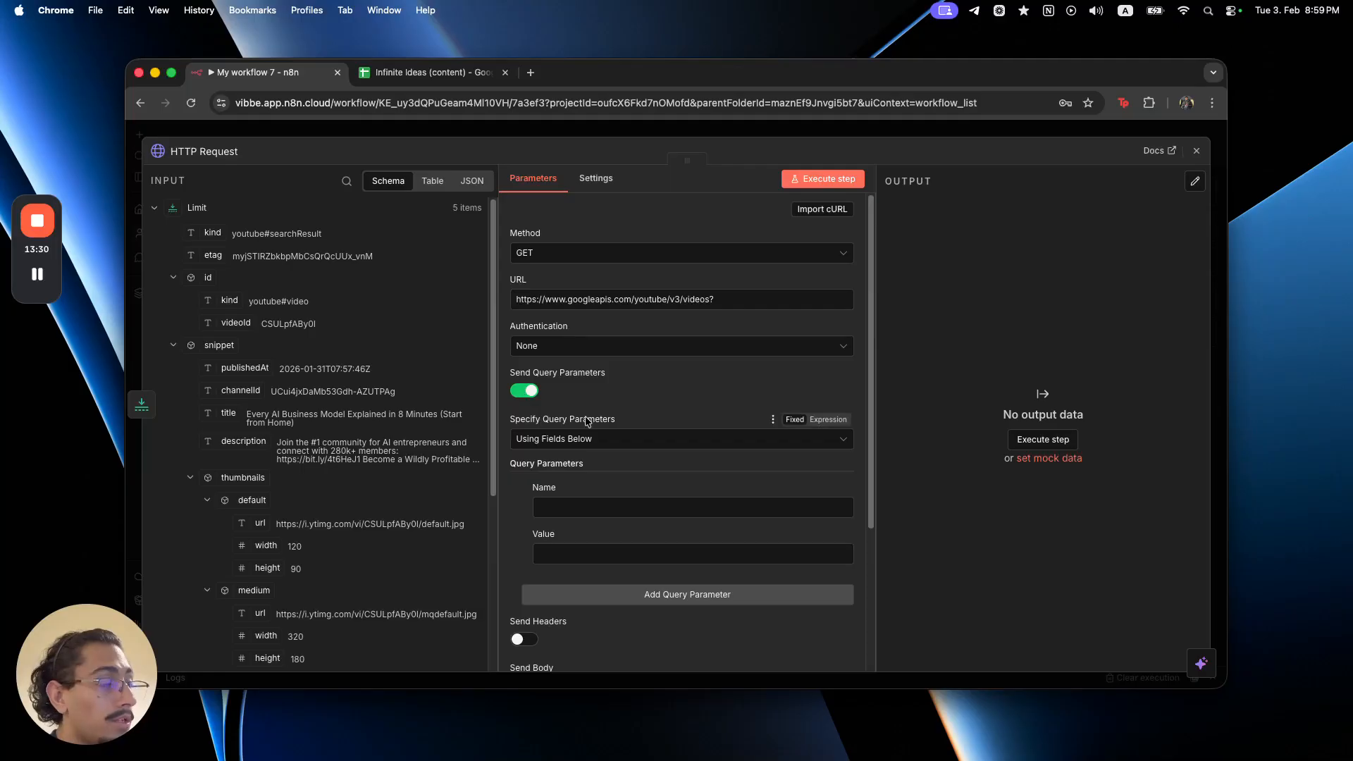
{"action": "left_click", "coordinate": [620, 504]}
{"action": "type", "text": "key"}
{"action": "left_click", "coordinate": [649, 554]}
{"action": "scroll", "coordinate": [653, 553], "scroll_direction": "down", "scroll_amount": 3}
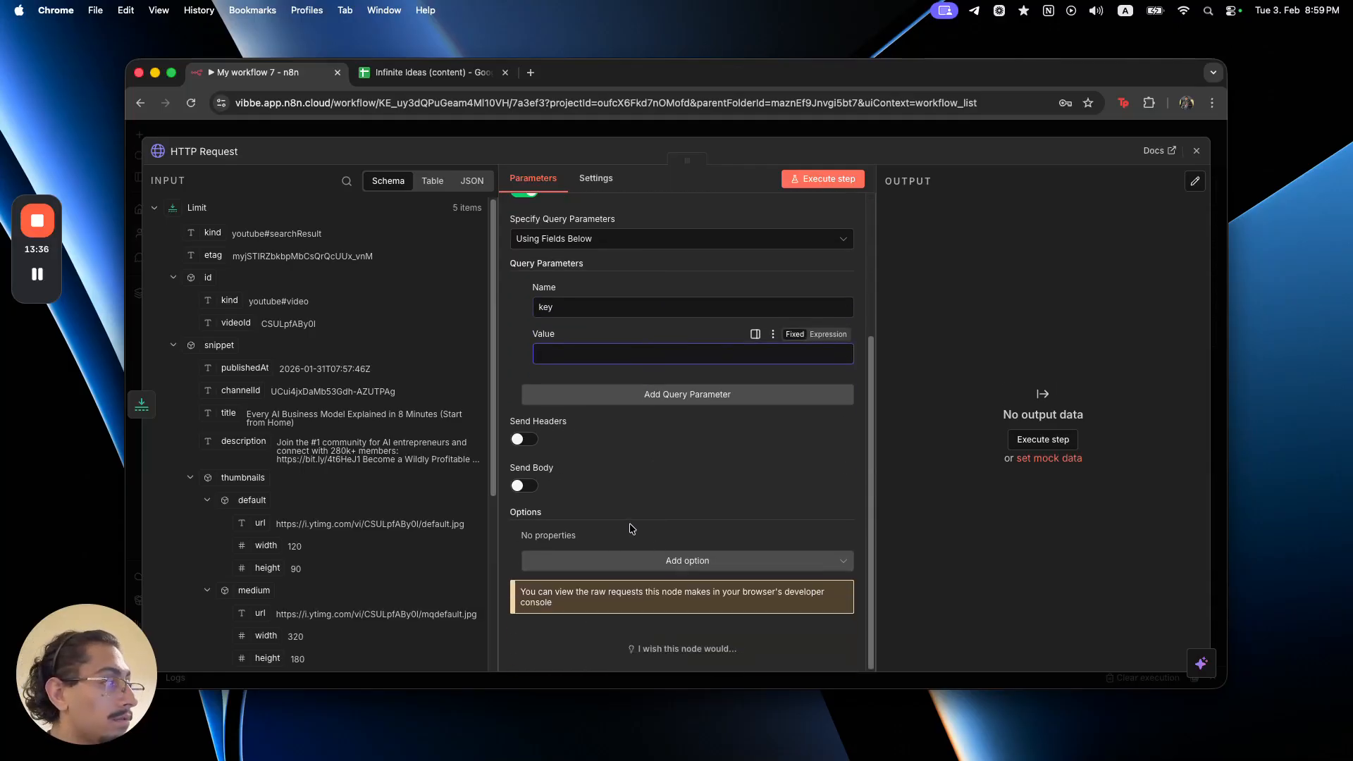
- Add a query parameter named "id" to the HTTP Request node, mapped to the incoming videoId field ({{ $json.id.videoId }})
{"action": "left_click", "coordinate": [645, 396]}
{"action": "type", "text": "id"}
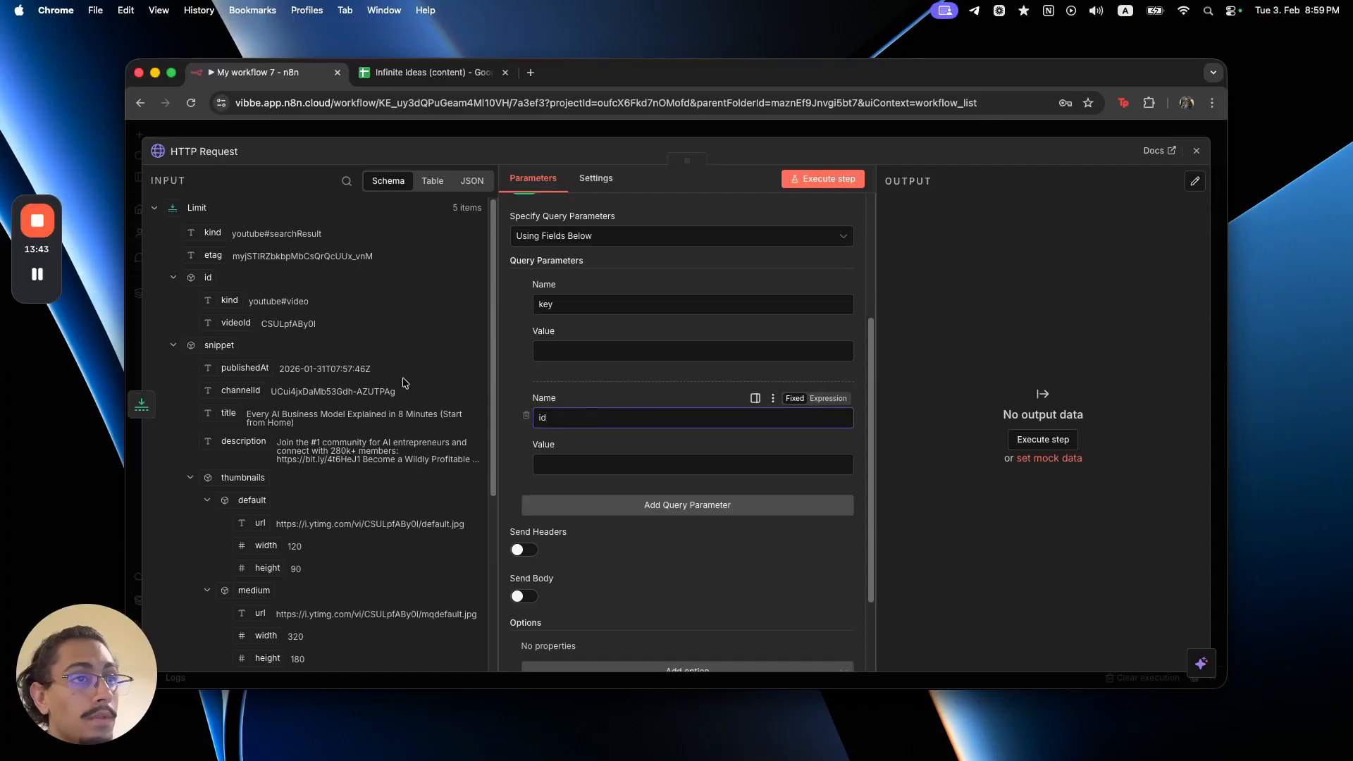
{"action": "left_click_drag", "start_coordinate": [236, 322], "coordinate": [564, 464]}
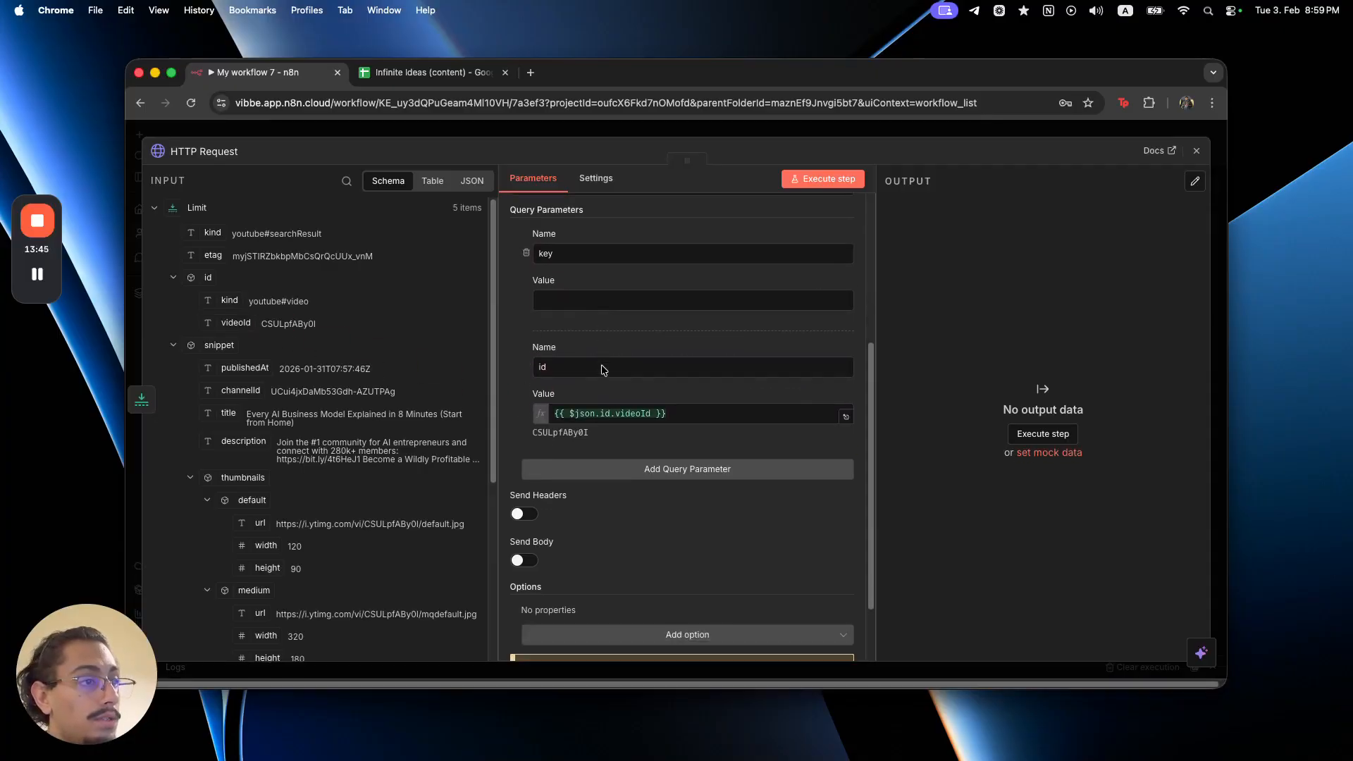
- Add a third query parameter named "part" with the value "contentDetails, snippet, statistics"
{"action": "left_click", "coordinate": [618, 457]}
{"action": "type", "text": "part"}
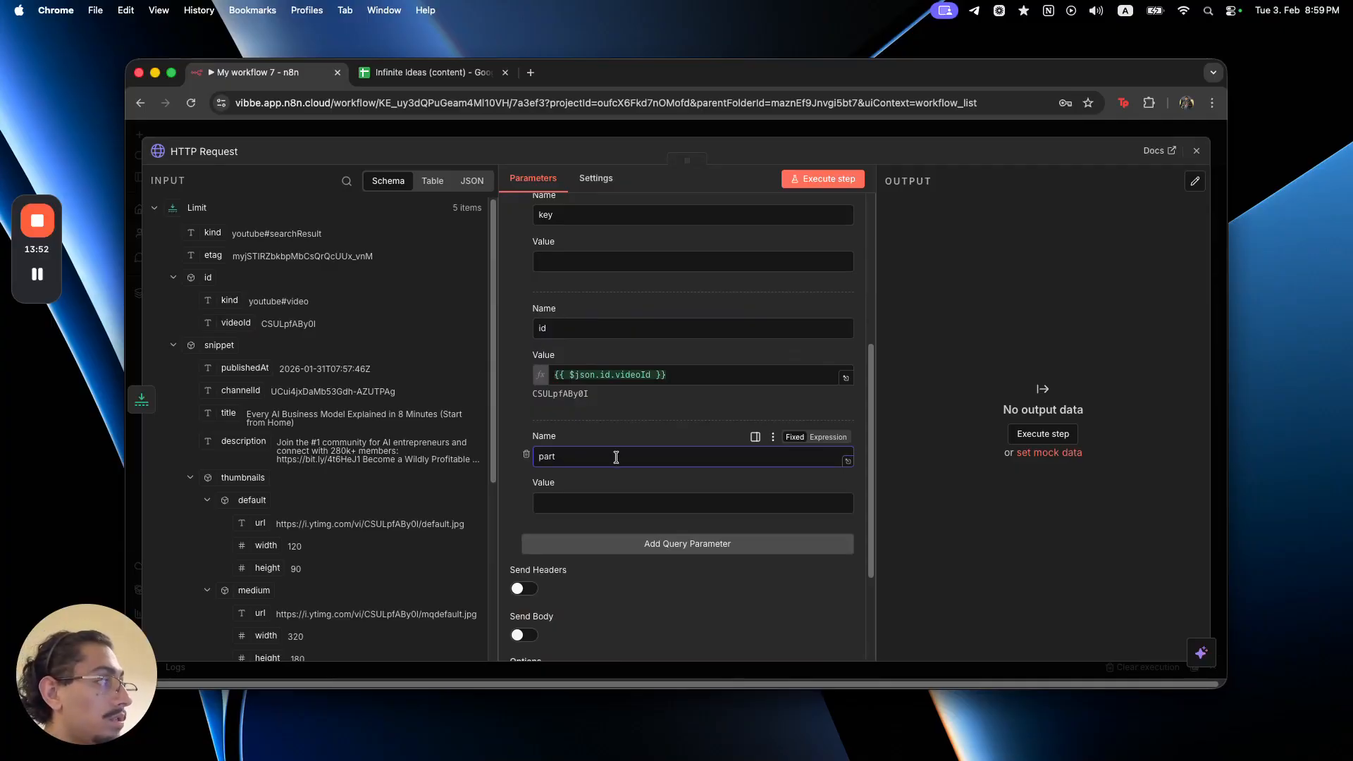
{"action": "left_click", "coordinate": [589, 501]}
{"action": "type", "text": "conte"}
{"action": "key", "text": "BackSpace"}
{"action": "type", "text": "tentDetails"}
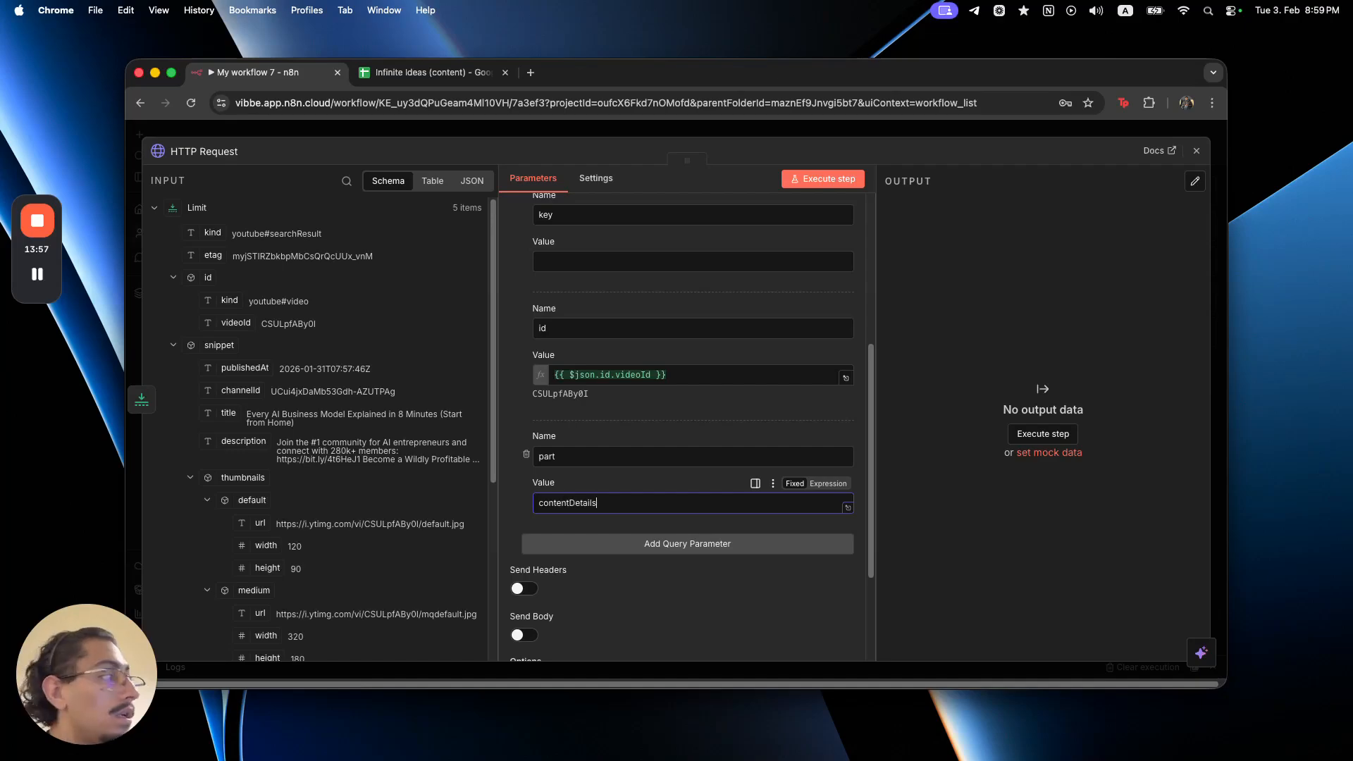
{"action": "type", "text": ", snipp"}
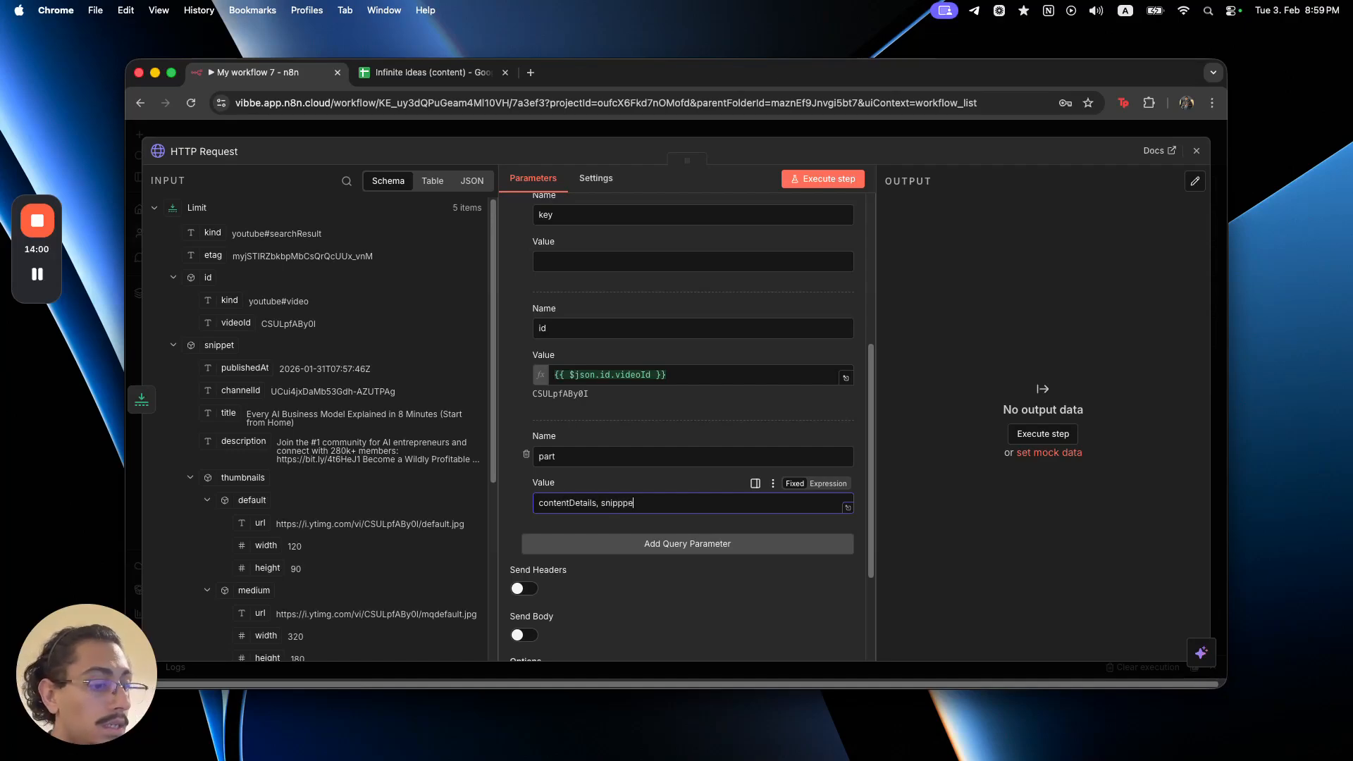
{"action": "type", "text": "et"}
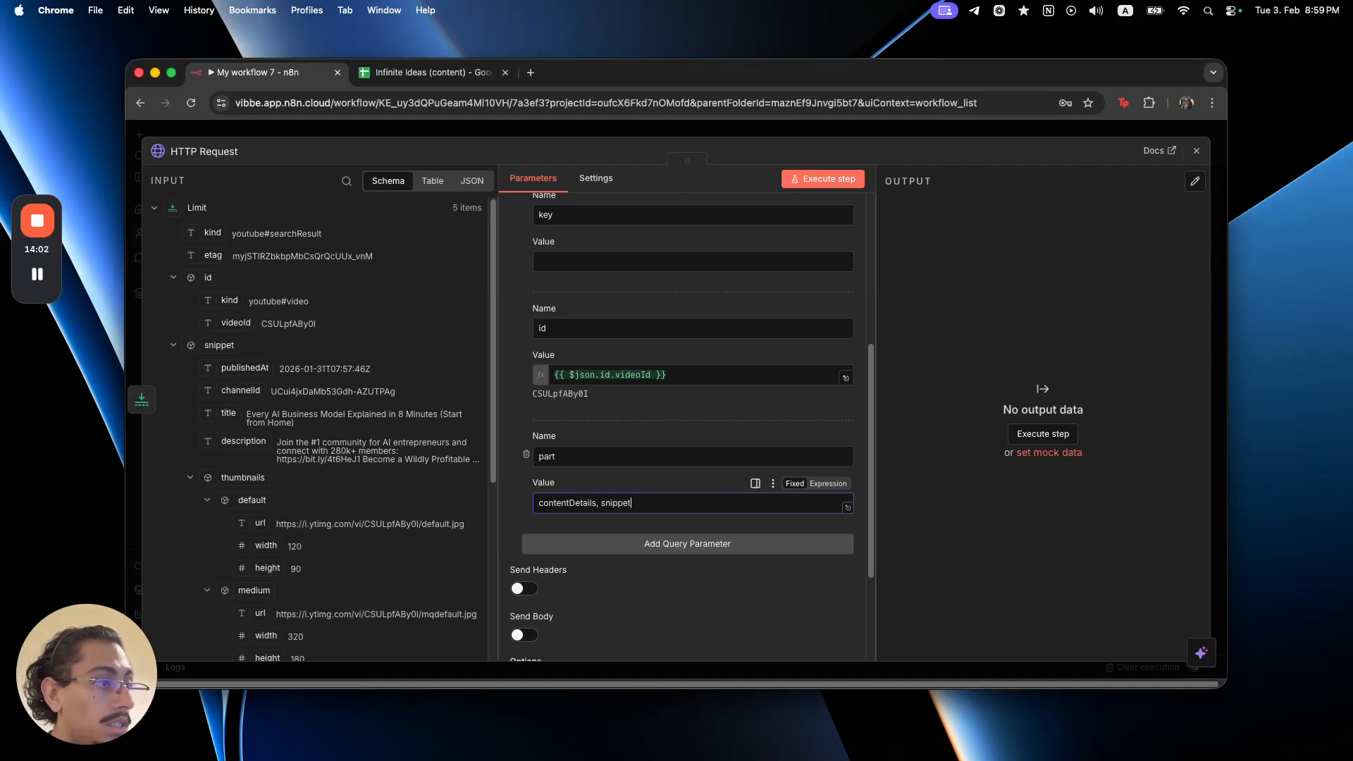
{"action": "type", "text": ", stat"}
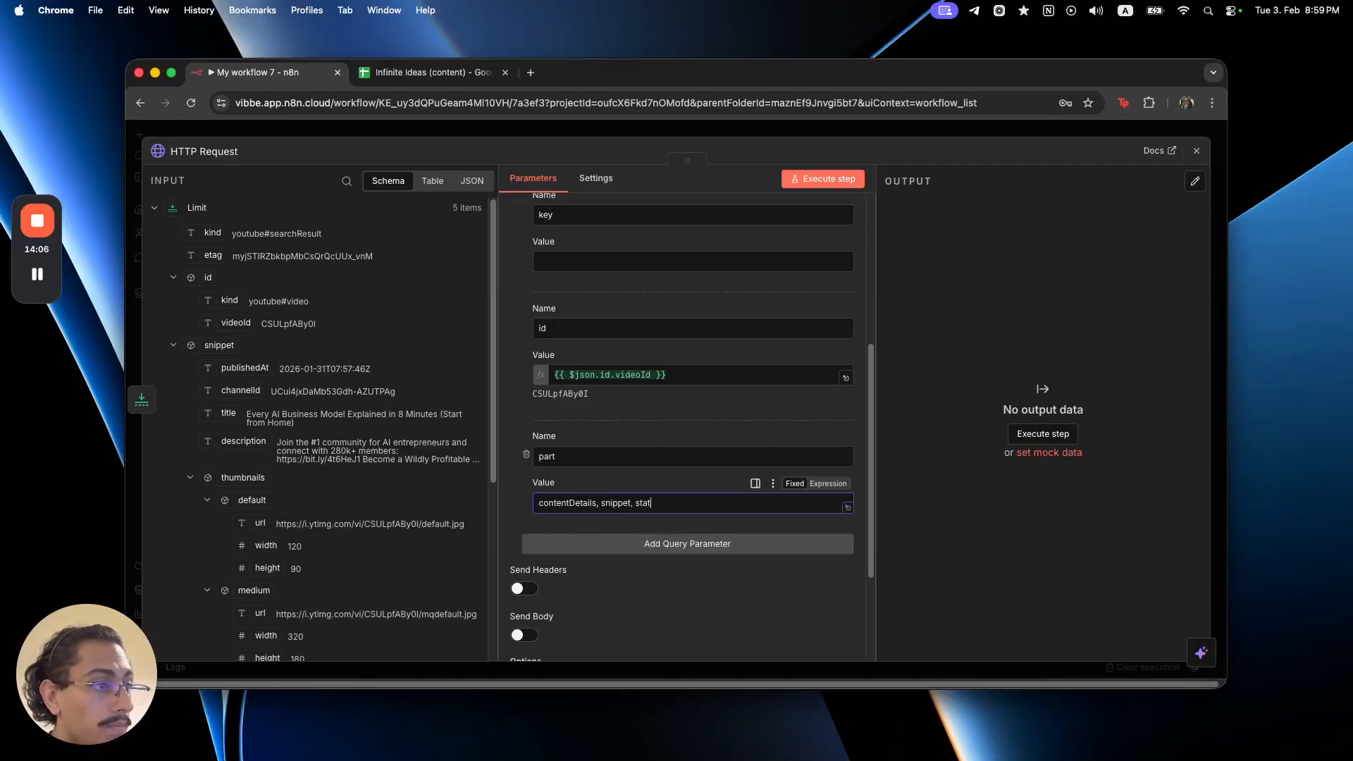
{"action": "type", "text": "istics"}
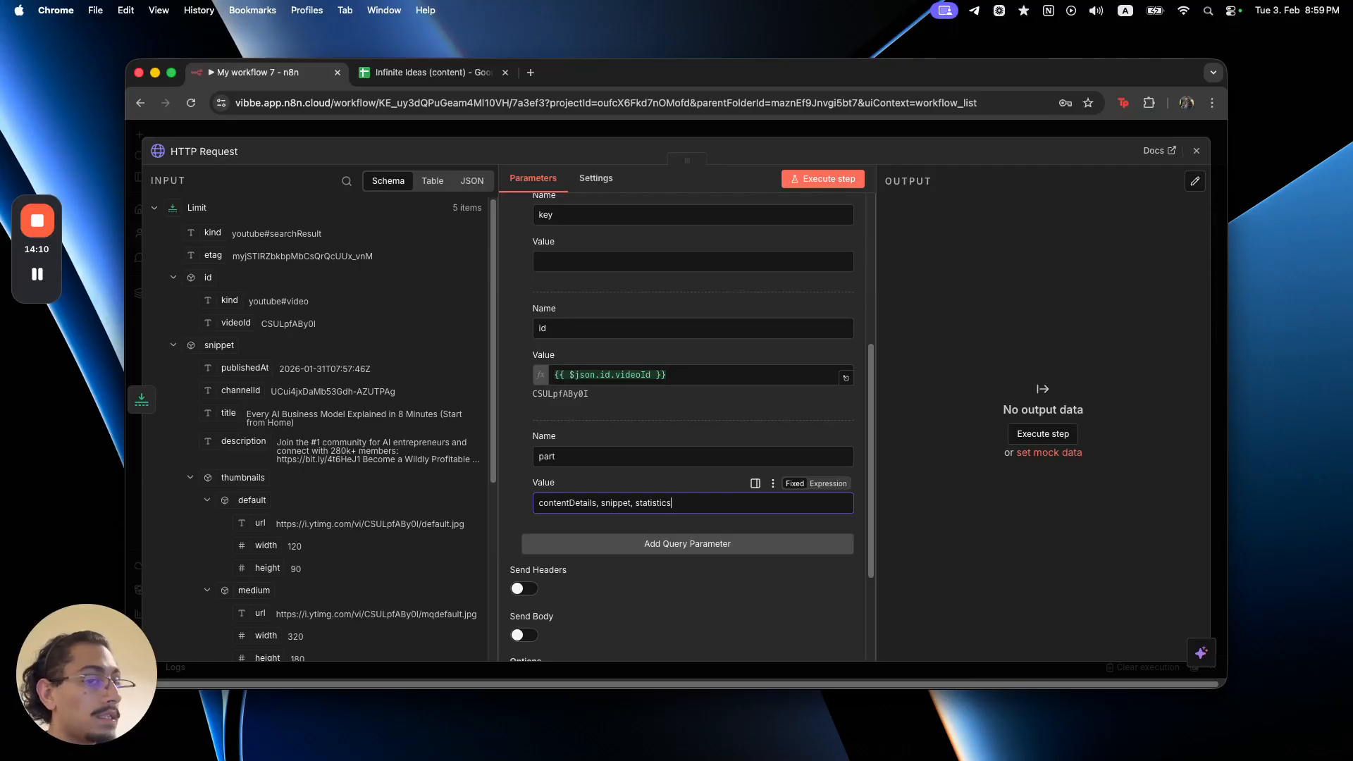
- Close the HTTP Request node, execute the workflow, and pin the output of the Get many videos and Limit nodes
{"action": "scroll", "coordinate": [689, 399], "scroll_direction": "up", "scroll_amount": 5}
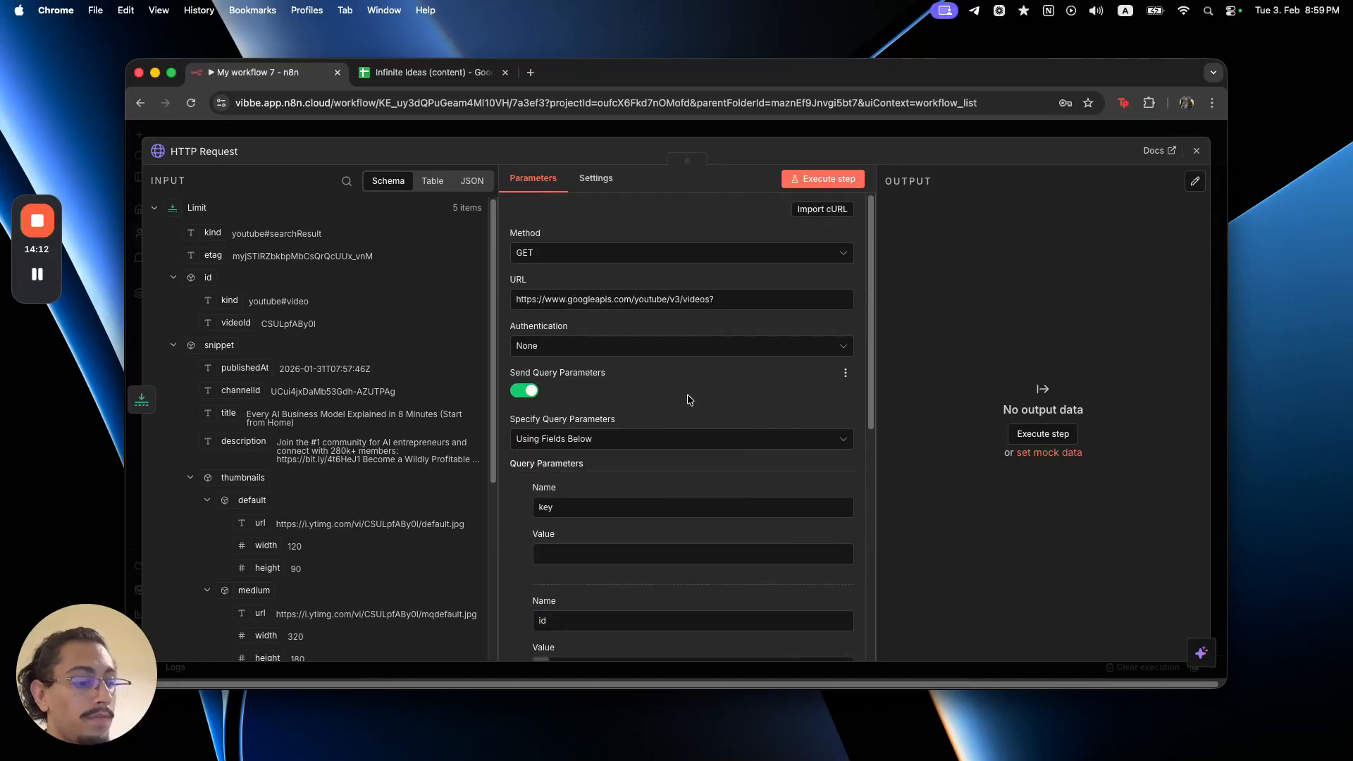
{"action": "key", "text": "Escape"}
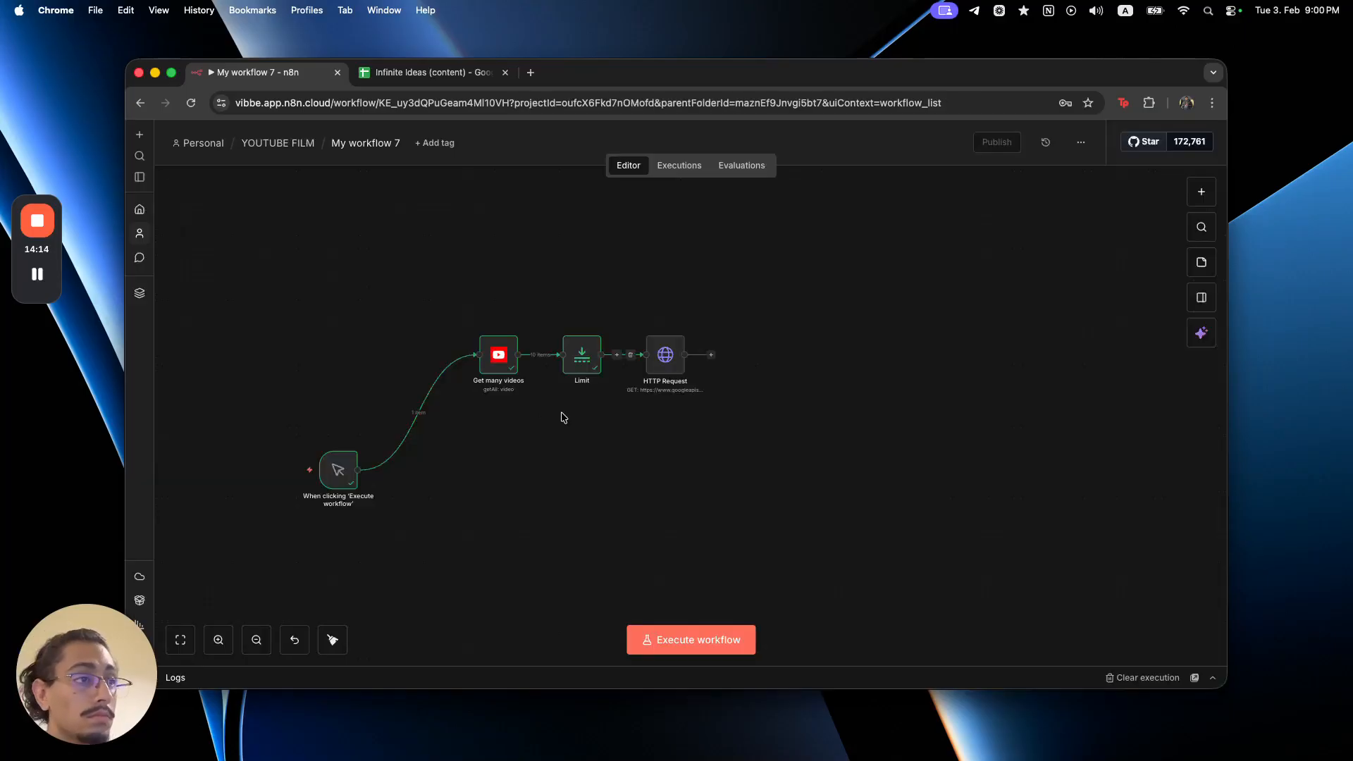
{"action": "left_click", "coordinate": [278, 469]}
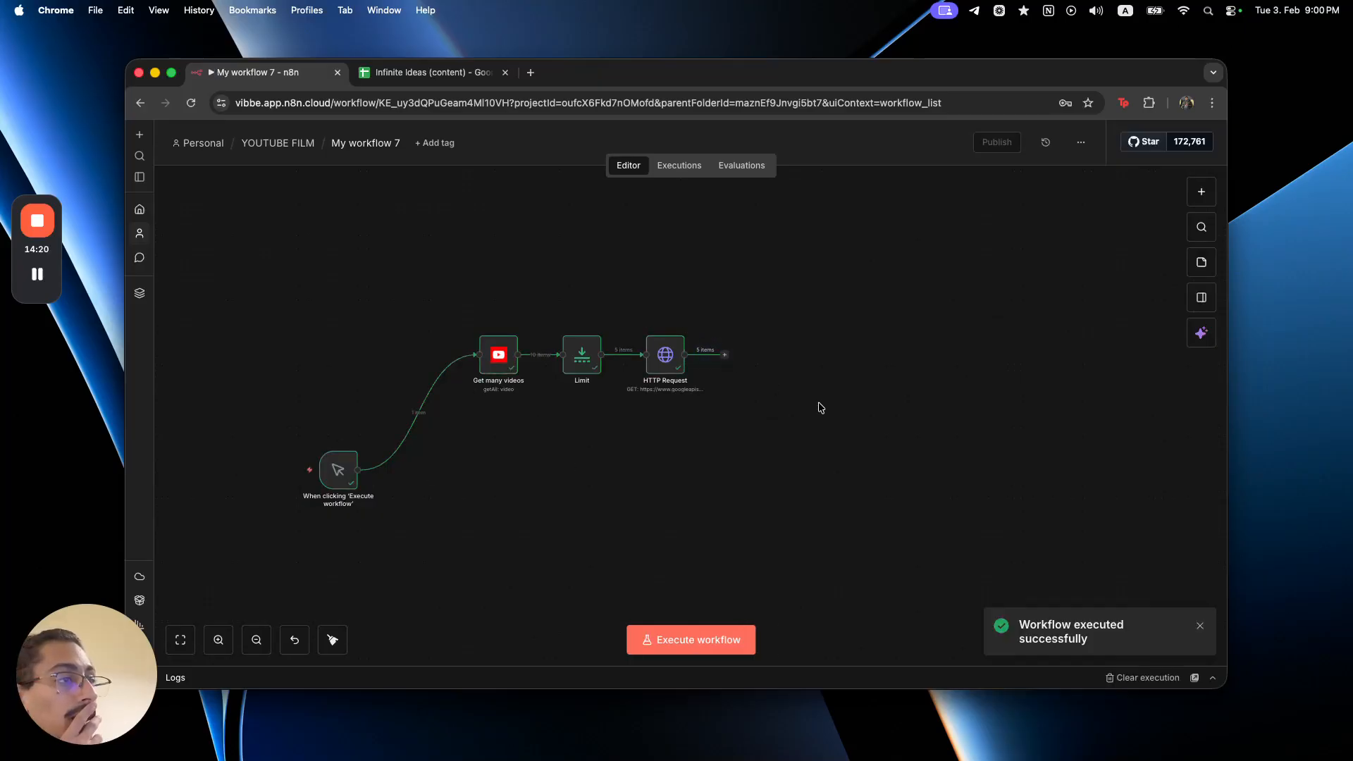
{"action": "left_click_drag", "start_coordinate": [465, 321], "coordinate": [649, 403]}
{"action": "key", "text": "p"}
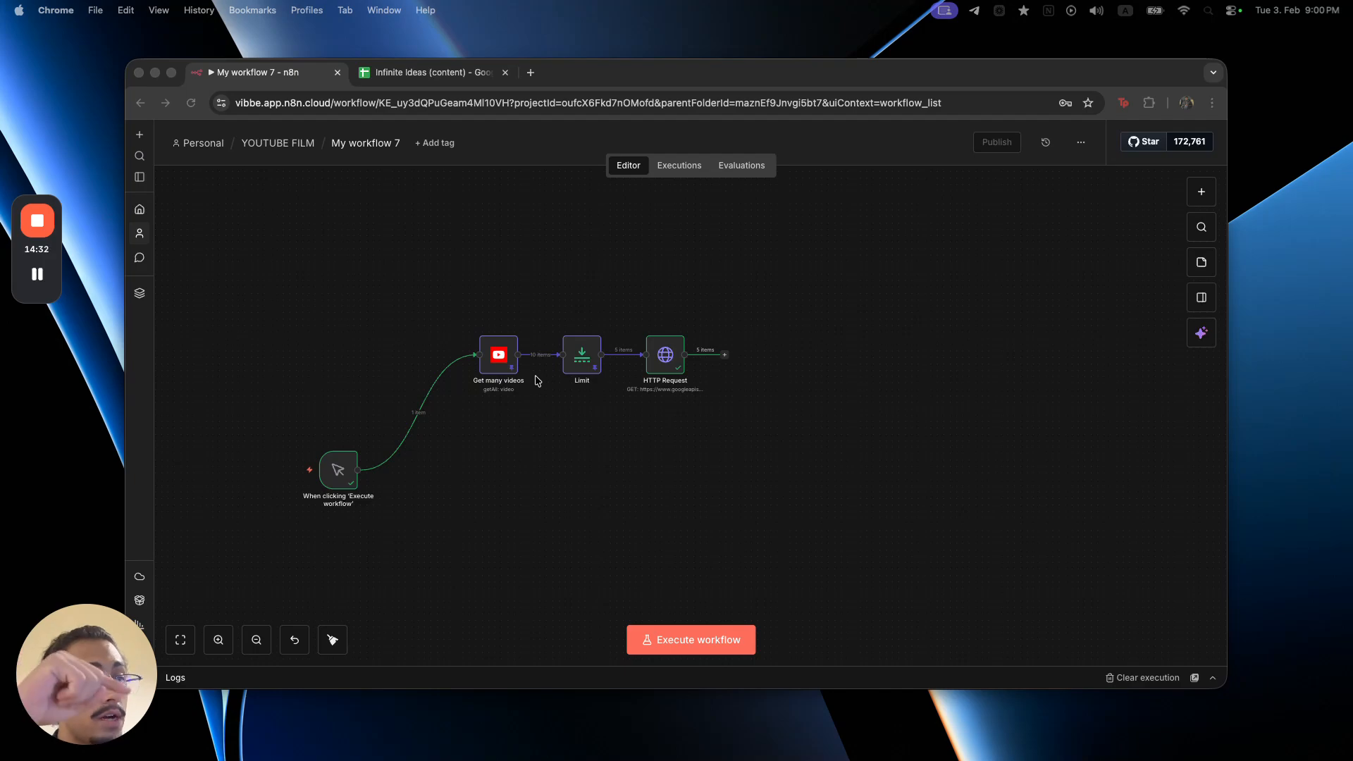
- Delete the Limit node and move the HTTP Request node into its place beside Get many videos
{"action": "left_click", "coordinate": [579, 334]}
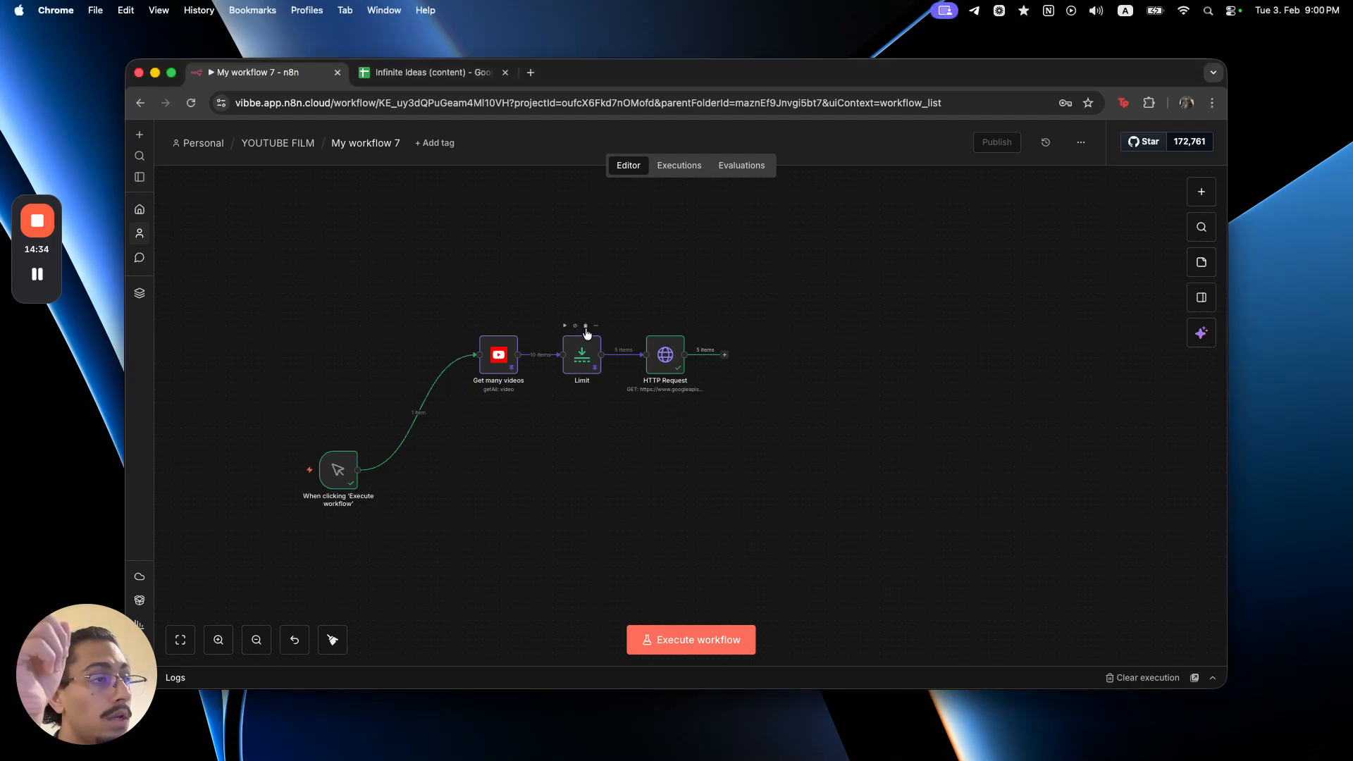
{"action": "left_click", "coordinate": [586, 327]}
{"action": "left_click_drag", "start_coordinate": [664, 356], "coordinate": [585, 360]}
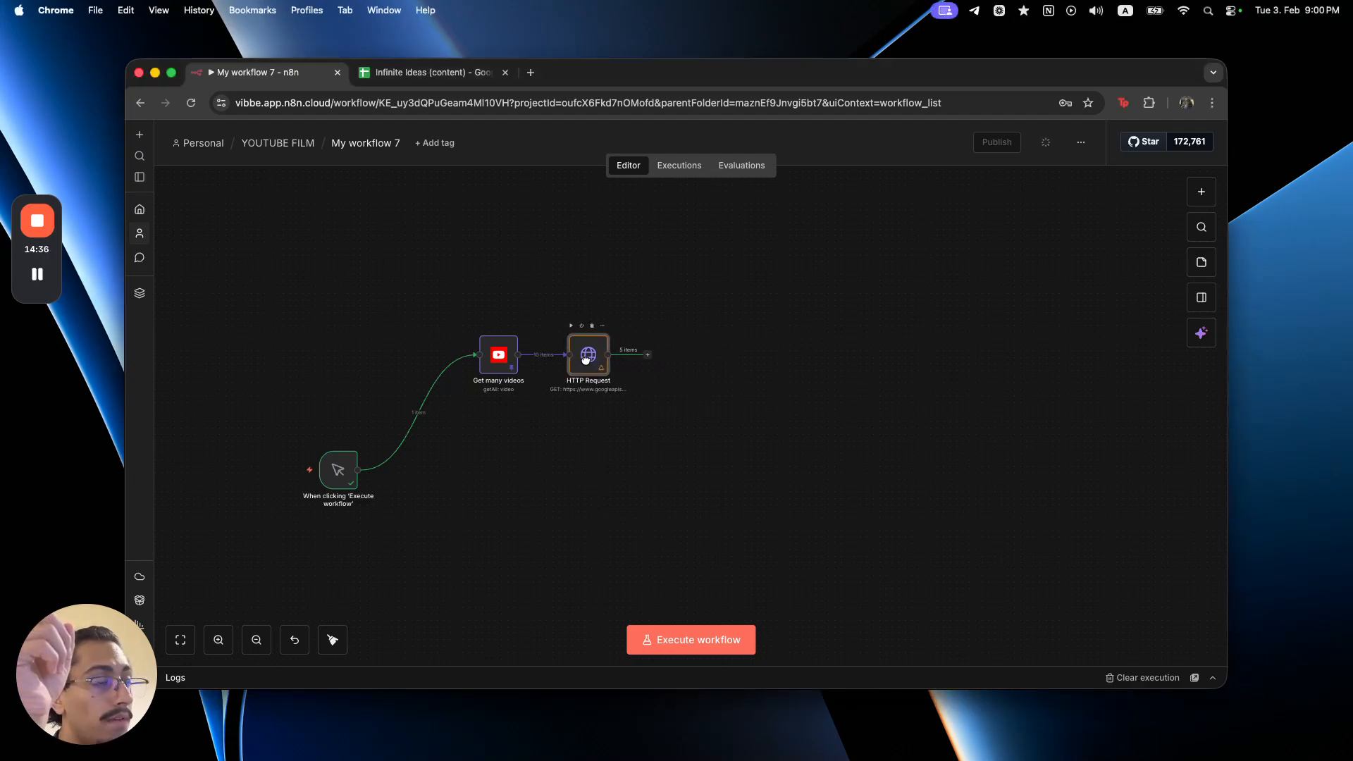
- Add an If node after the HTTP Request node
{"action": "left_click", "coordinate": [649, 356]}
{"action": "type", "text": "if"}
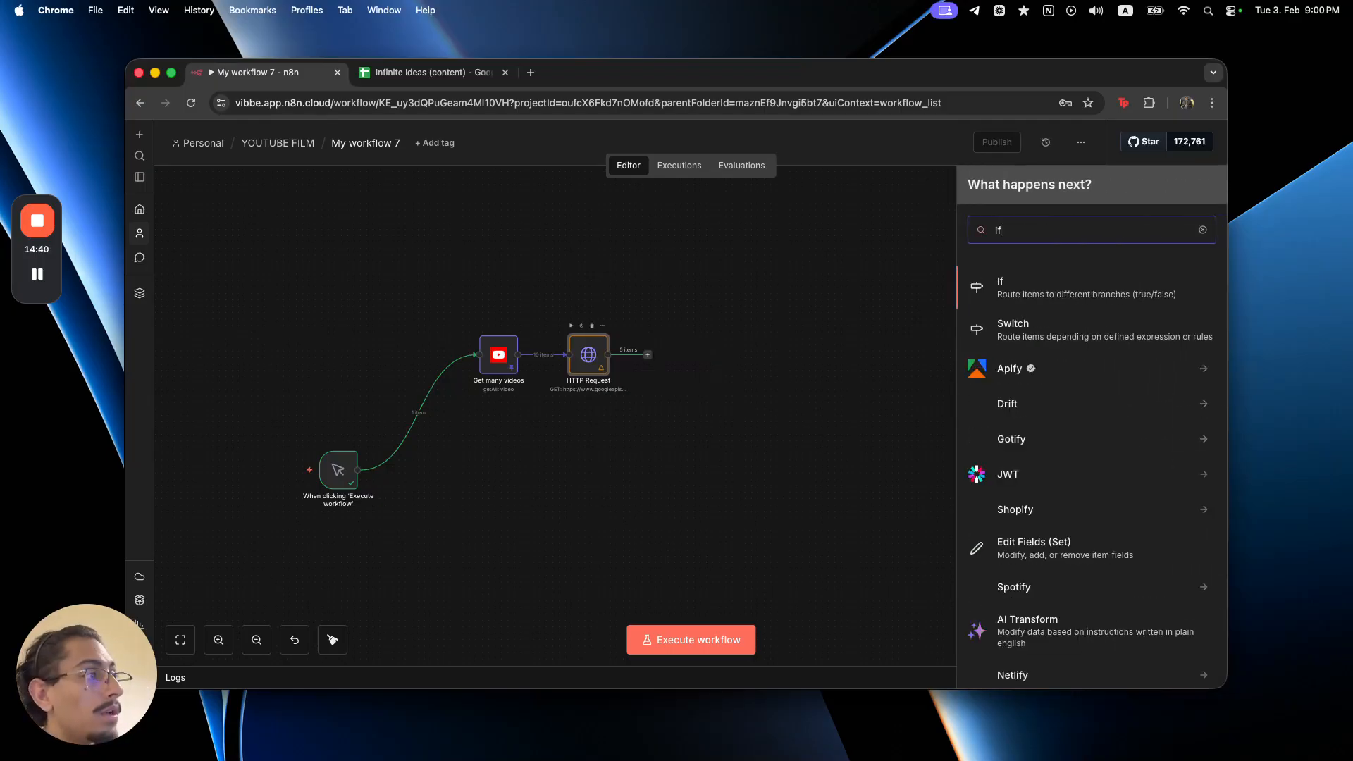
{"action": "key", "text": "Return"}
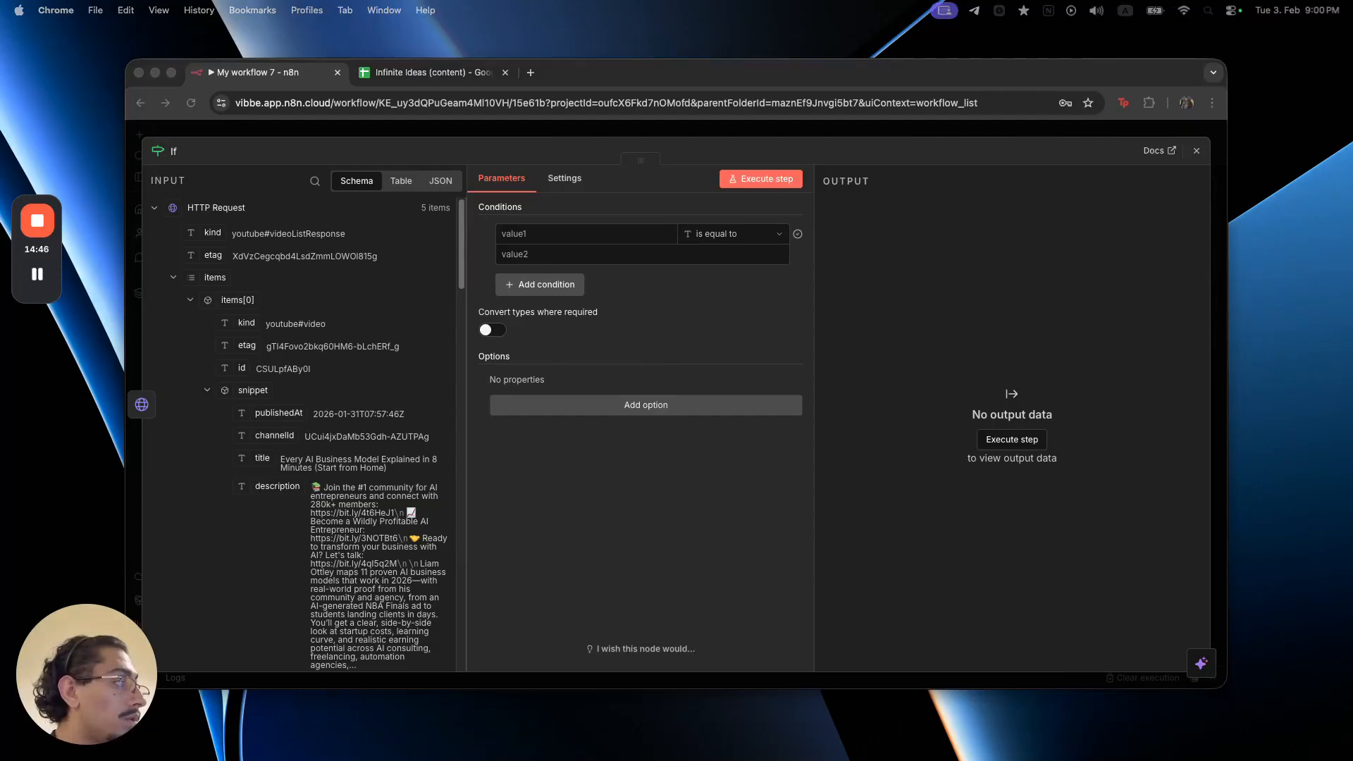
- Set the If condition's first value to a JavaScript expression converting $json.items[0].contentDetails.duration from ISO 8601 to seconds and checking that it exceeds 210
{"action": "left_click", "coordinate": [627, 263]}
{"action": "left_click", "coordinate": [650, 219]}
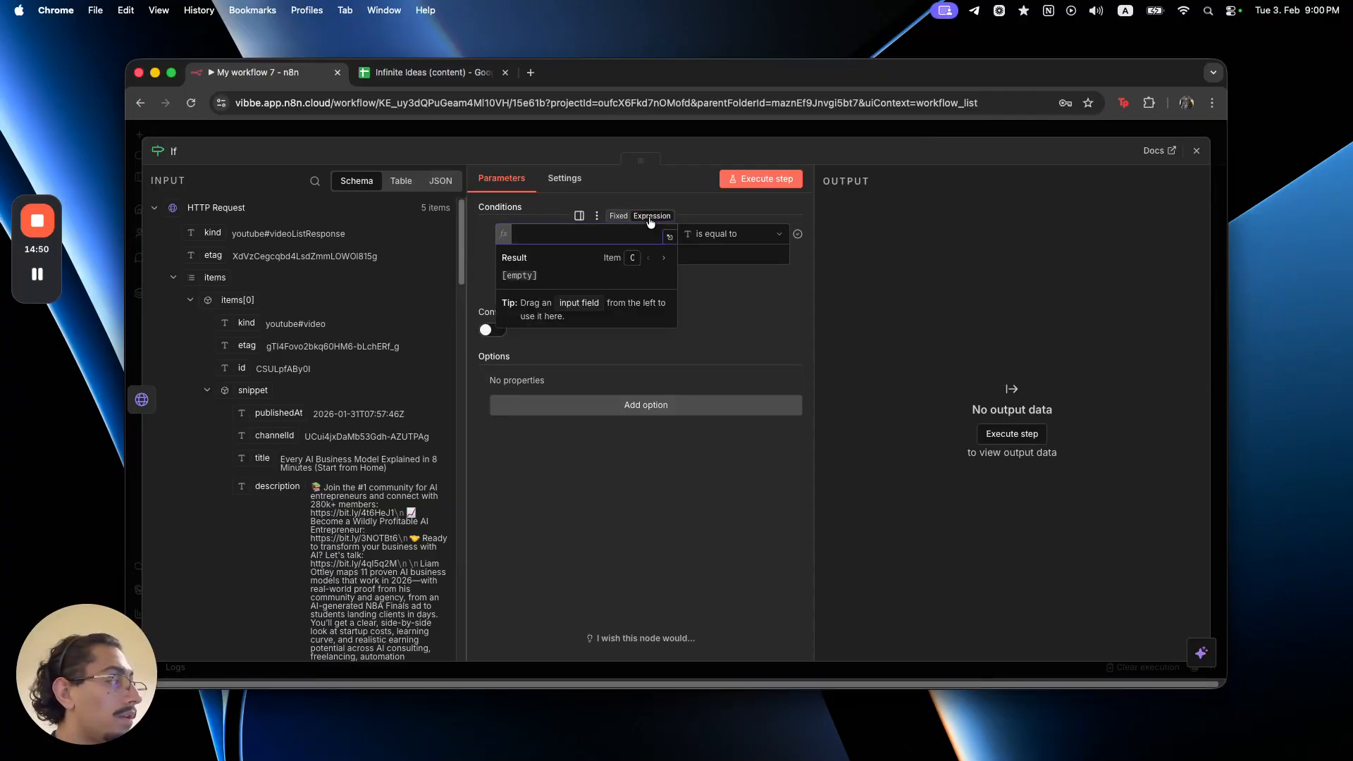
{"action": "left_click", "coordinate": [669, 237]}
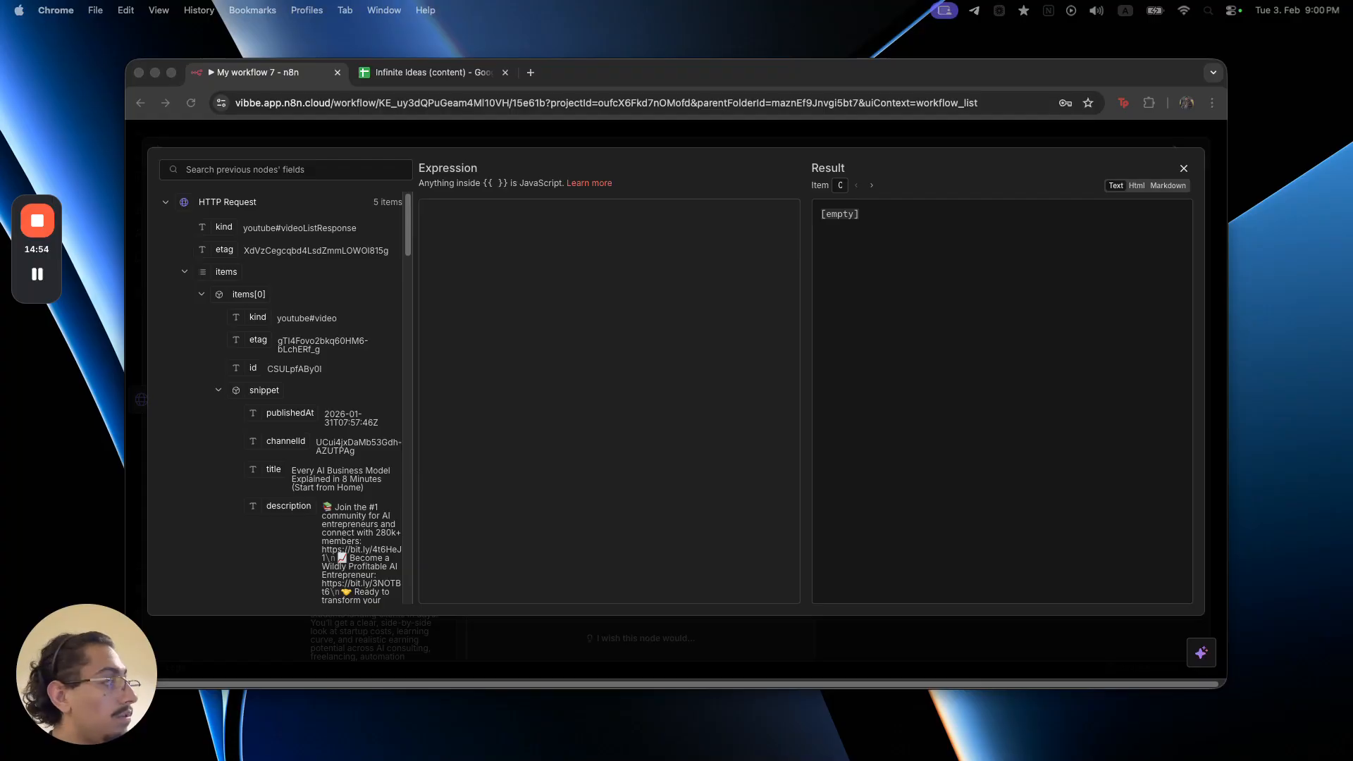
{"action": "left_click", "coordinate": [559, 305]}
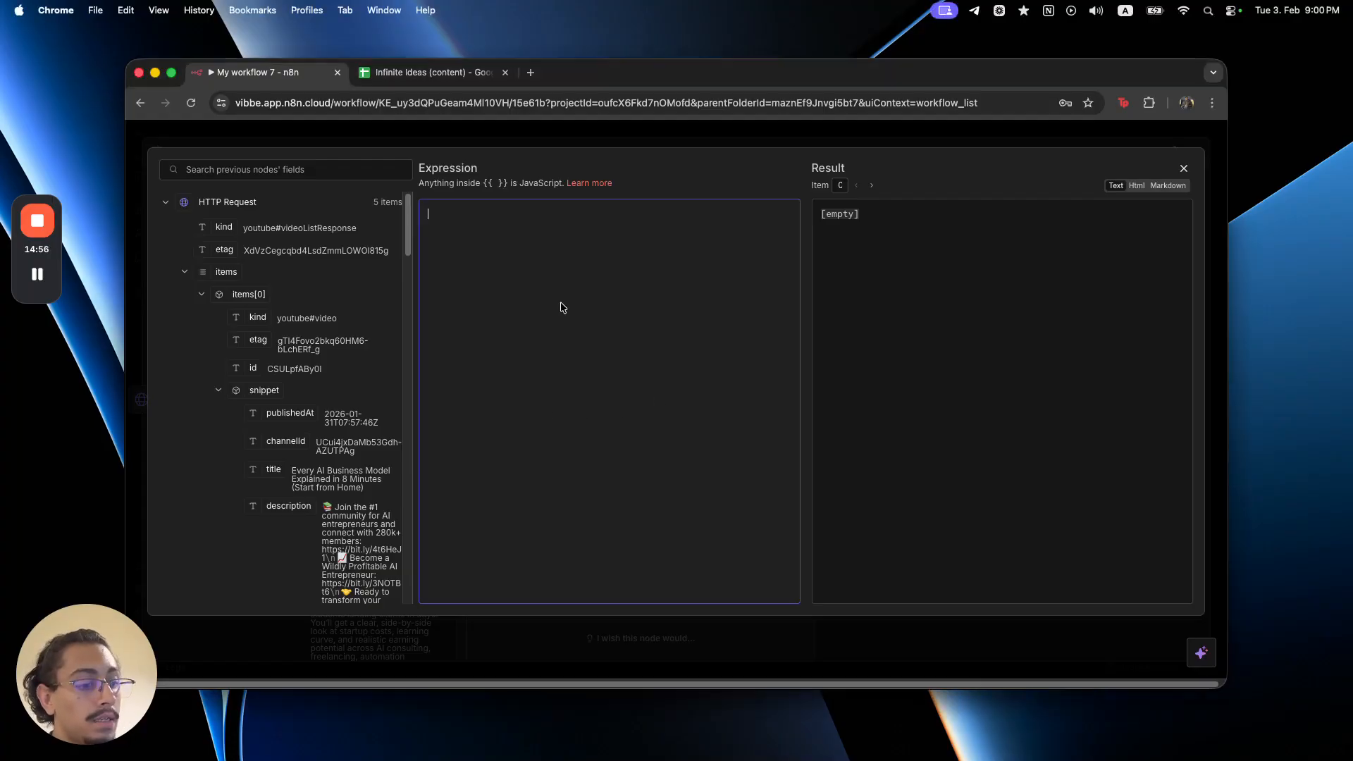
{"action": "type", "text": "{{   (() => {     const duration = $json.items[0].contentDetails.duration;      // Helper function to convert ISO 8601 duration to seconds     const iso8601ToSeconds = iso8601 => {       const match = iso8601.match(/PT(?:(\\d+)H)?(?:(\\d+)M)?(?:(\\d+)S)?/);       const hours = parseInt(match[1] || 0, 10);       const minutes = parseInt(match[2] || 0, 10);       const seconds = parseInt(match[3] || 0, 10);       return hours * 3600 + minutes * 60 + seconds;     };      // Convert duration to seconds     const durationInSeconds = iso8601ToSeconds(duration);      // Check if greater than 210 seconds (3 minutes 30 seconds)     return durationInSeconds > 210;   })() }}"}
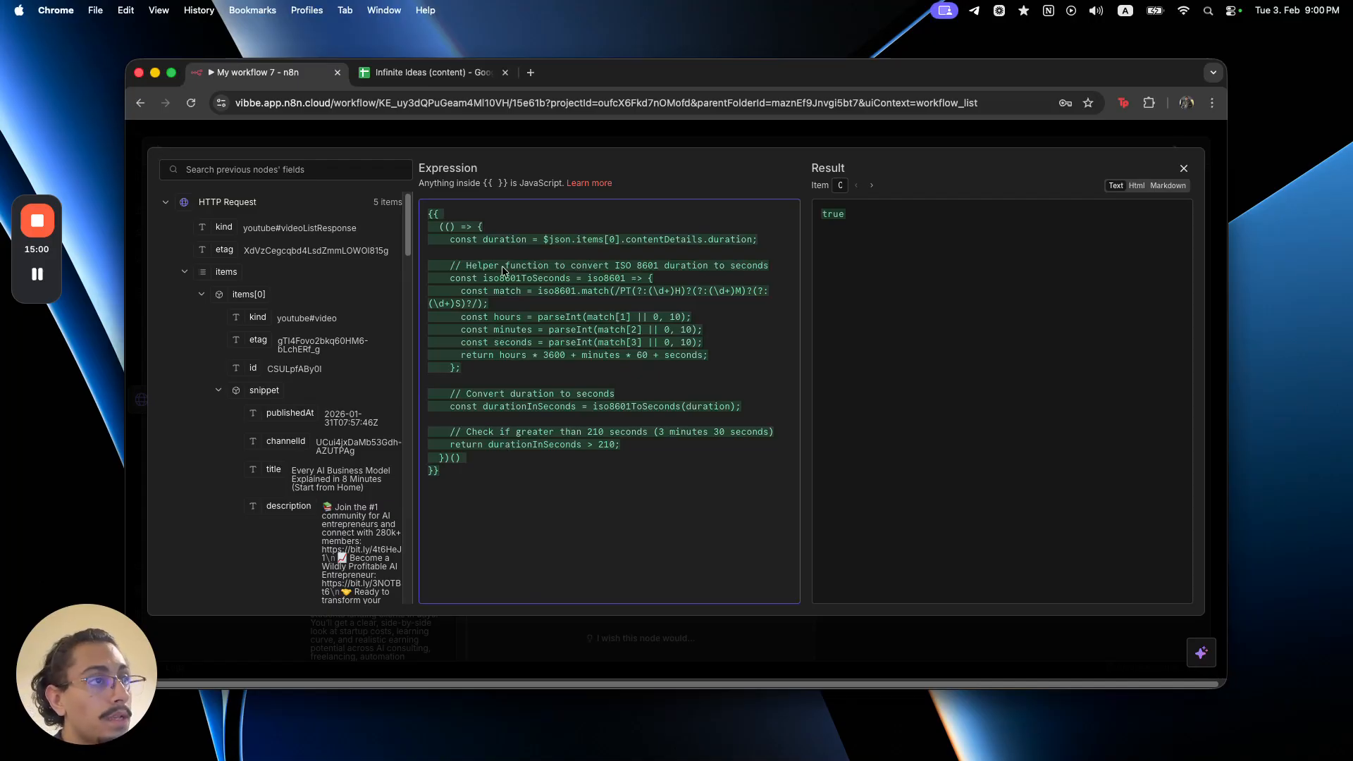
- Search the previous nodes' fields for "duration" and examine the value in contentDetails that the expression reads
{"action": "left_click_drag", "start_coordinate": [504, 243], "coordinate": [592, 248]}
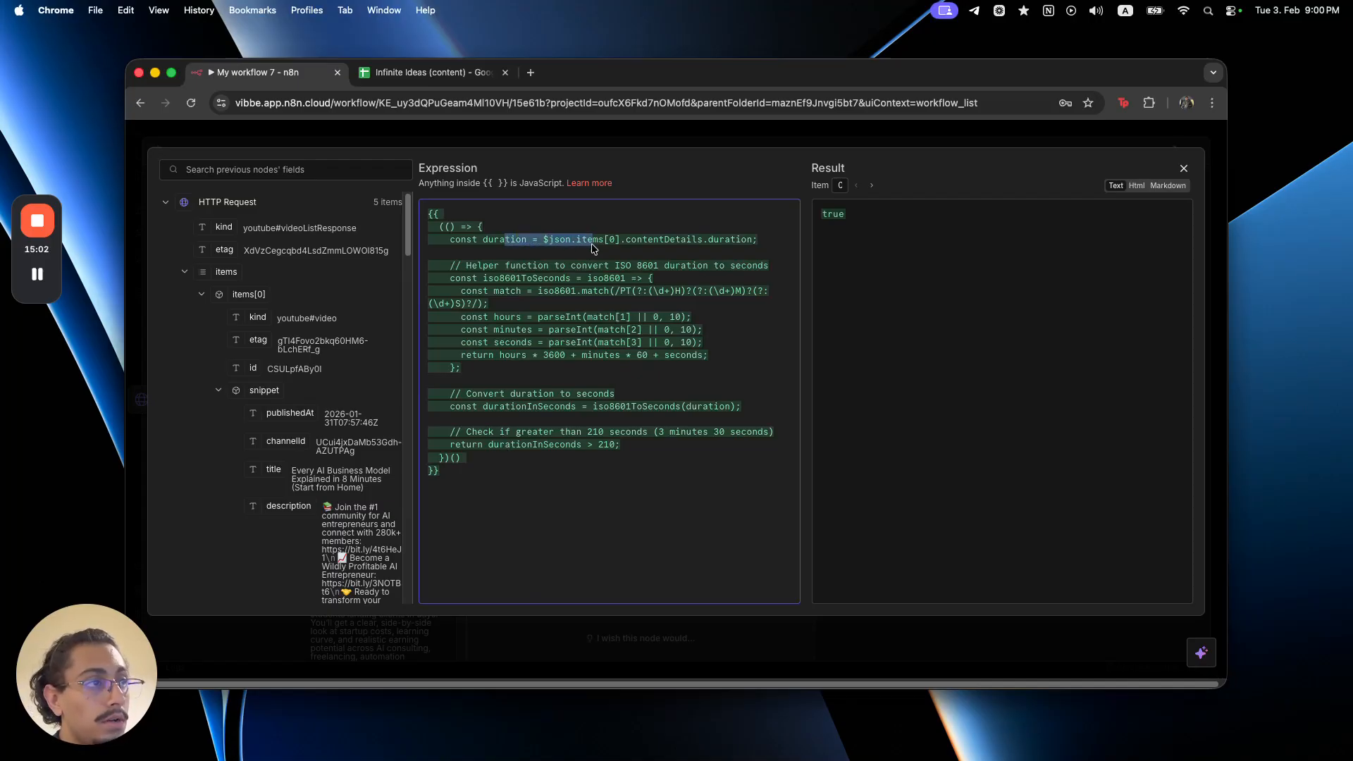
{"action": "scroll", "coordinate": [337, 440], "scroll_direction": "down", "scroll_amount": 10}
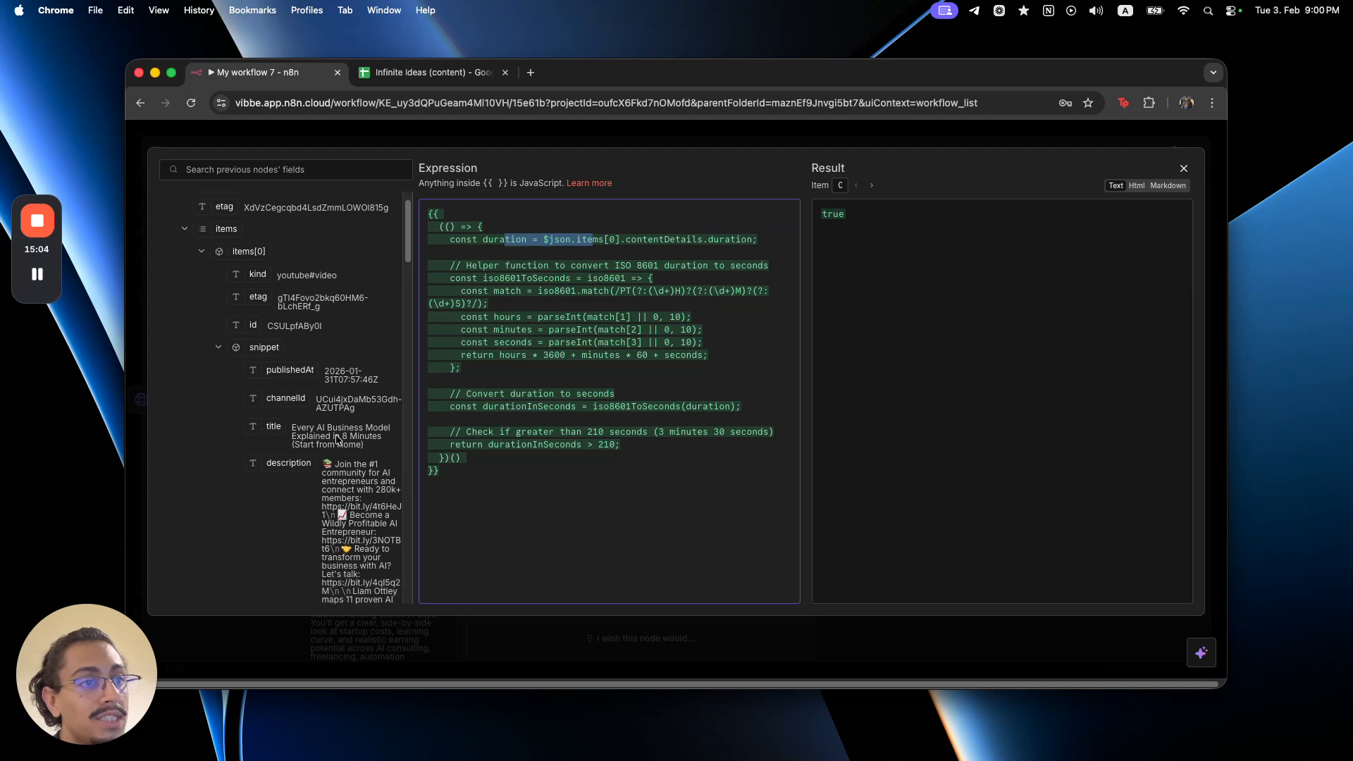
{"action": "scroll", "coordinate": [336, 436], "scroll_direction": "down", "scroll_amount": 10}
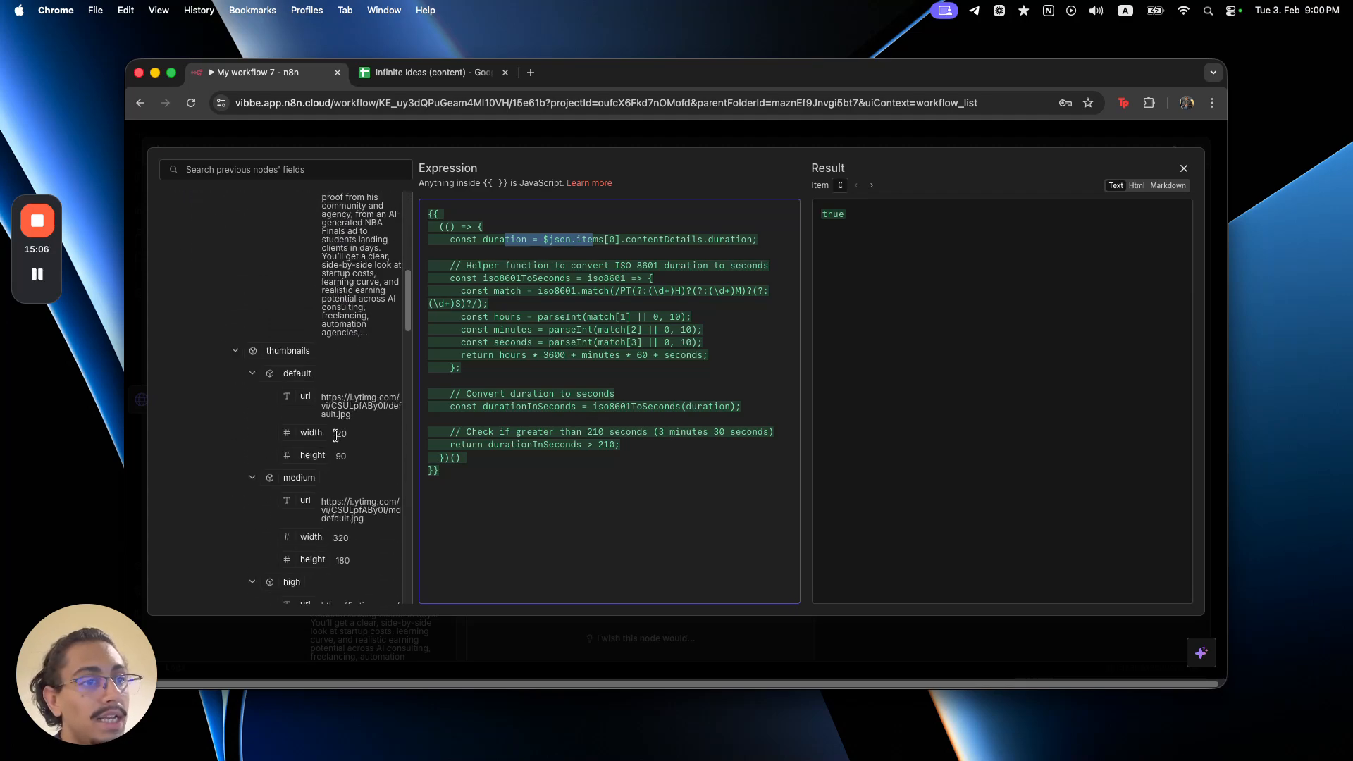
{"action": "scroll", "coordinate": [335, 434], "scroll_direction": "down", "scroll_amount": 5}
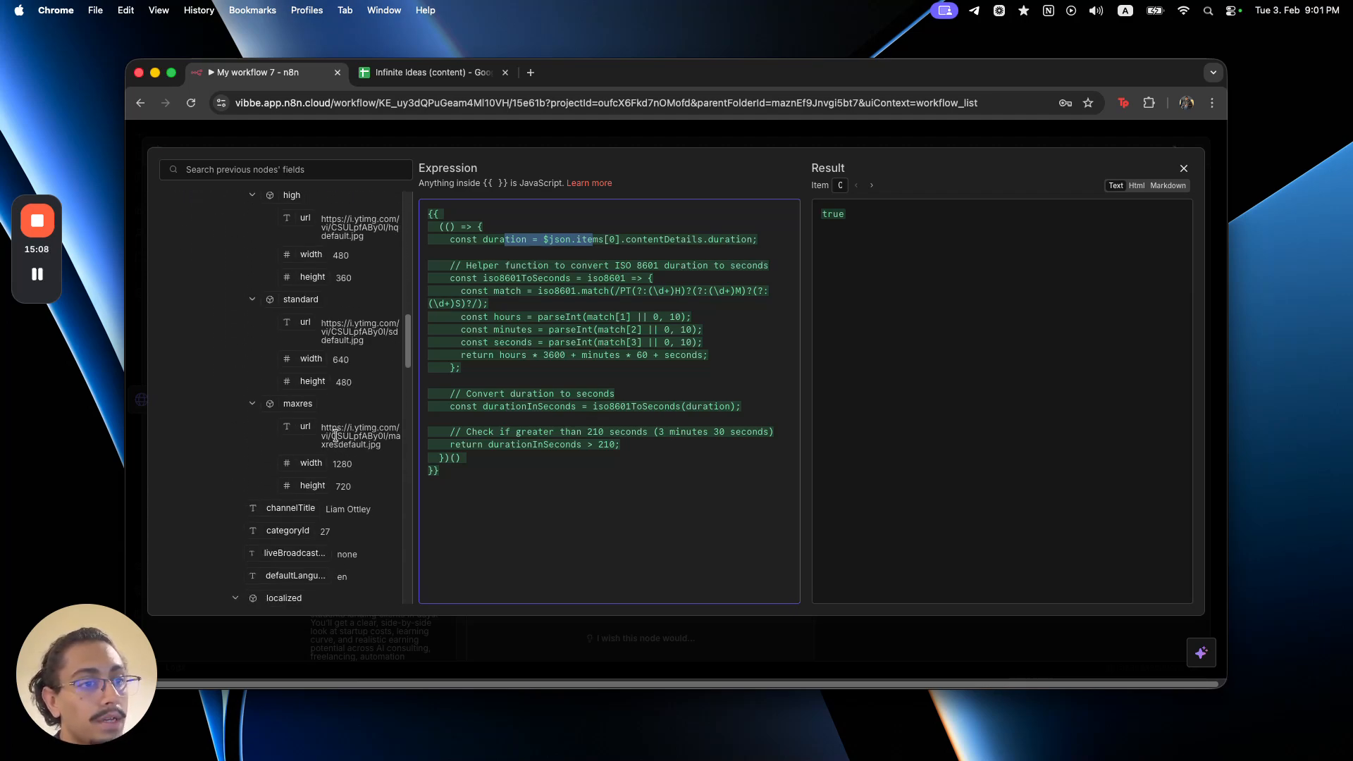
{"action": "scroll", "coordinate": [337, 440], "scroll_direction": "down", "scroll_amount": 10}
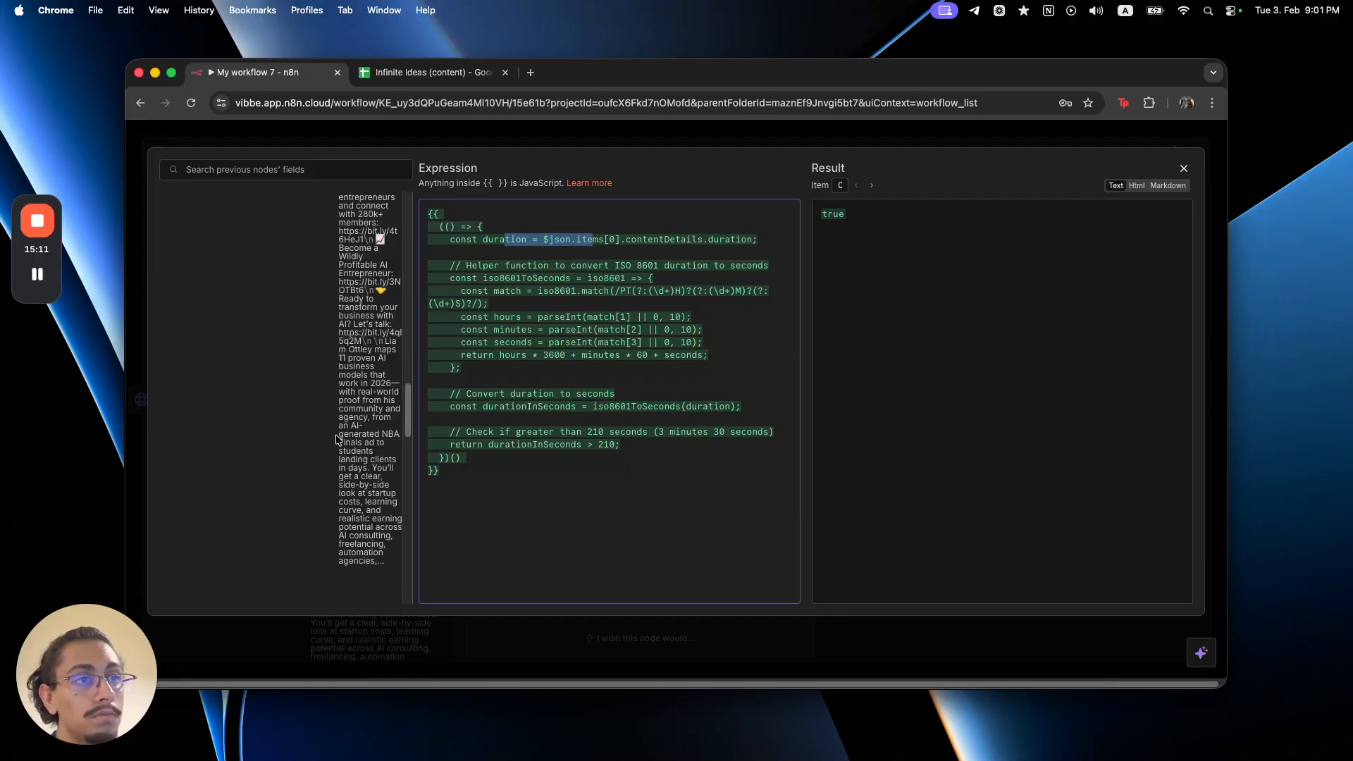
{"action": "left_click", "coordinate": [306, 168]}
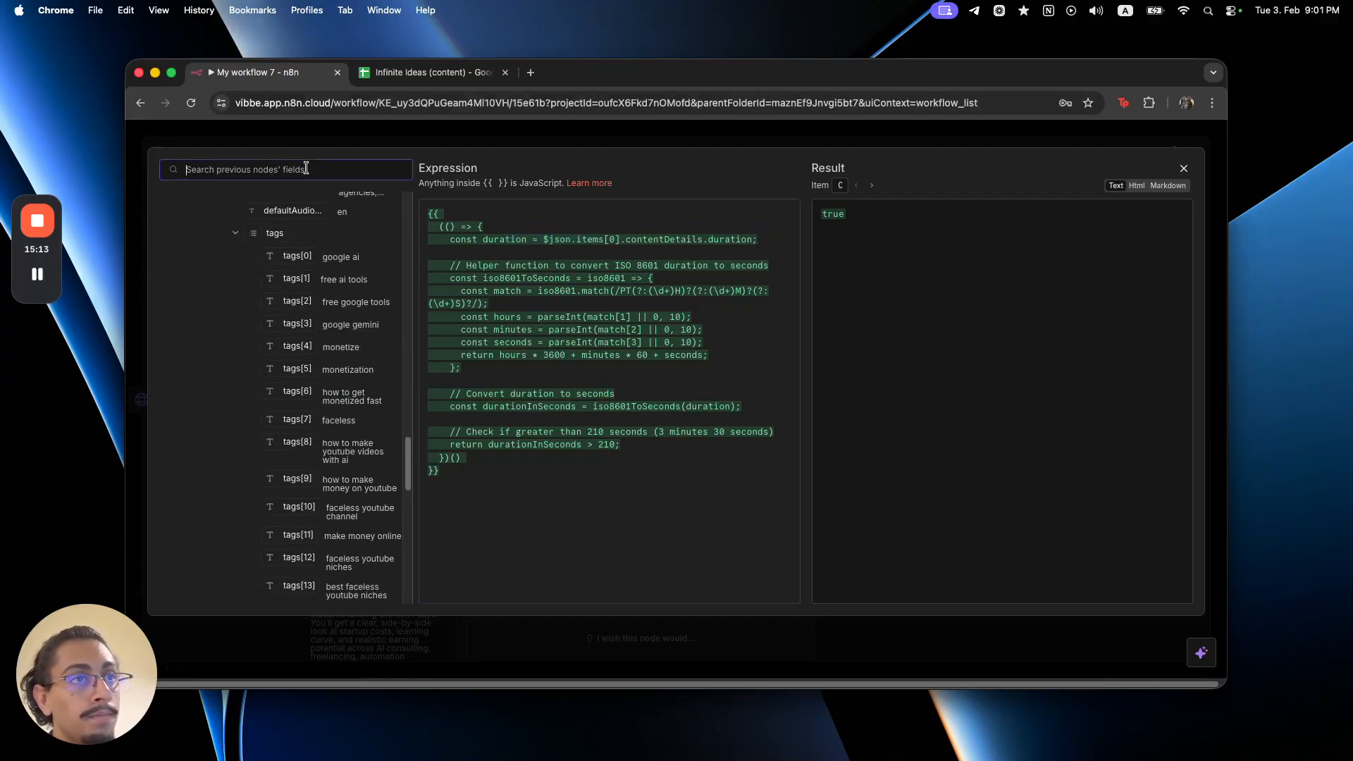
{"action": "type", "text": "duration"}
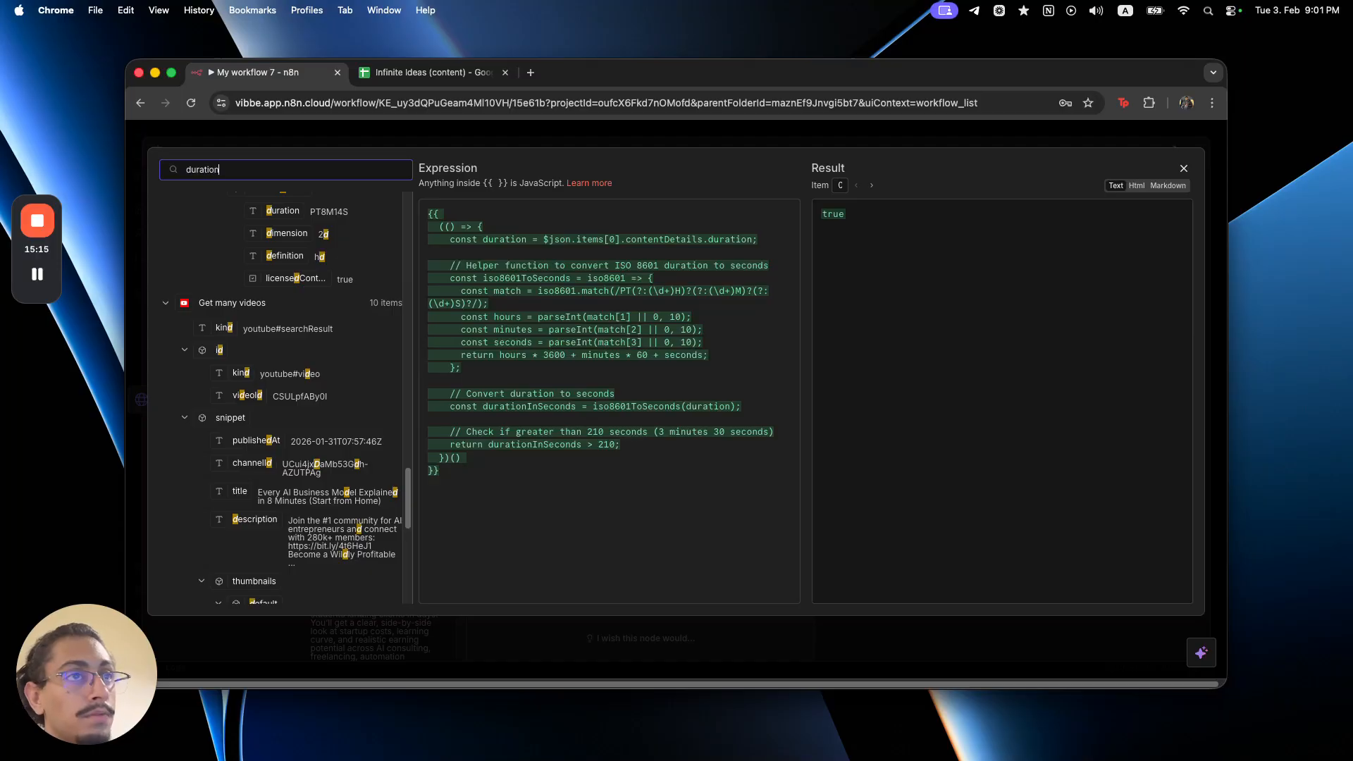
{"action": "left_click_drag", "start_coordinate": [316, 296], "coordinate": [346, 302]}
{"action": "left_click", "coordinate": [342, 302]}
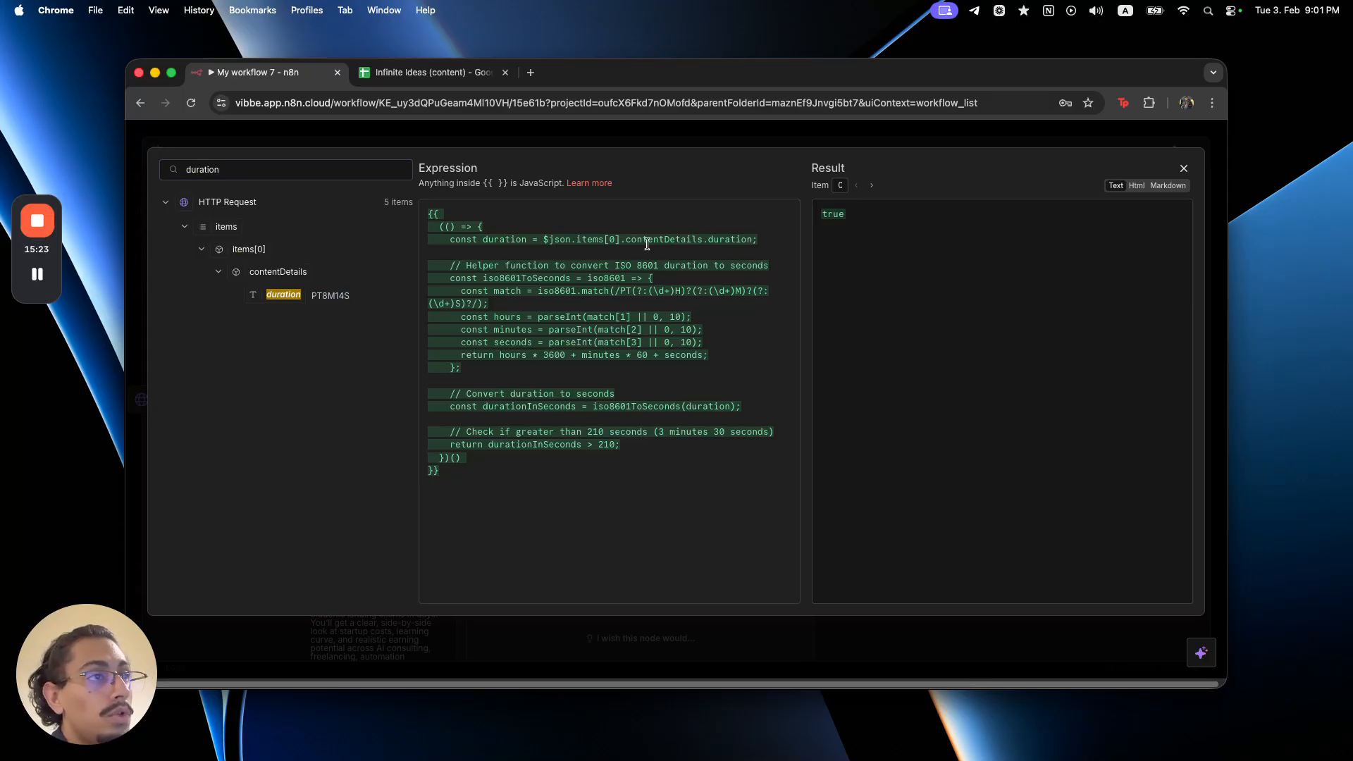
- Examine how the expression reads the duration, converts it to seconds and compares it with 210, along with its result
{"action": "left_click_drag", "start_coordinate": [648, 240], "coordinate": [725, 243]}
{"action": "left_click_drag", "start_coordinate": [483, 267], "coordinate": [752, 294]}
{"action": "left_click", "coordinate": [576, 306]}
{"action": "left_click_drag", "start_coordinate": [747, 294], "coordinate": [675, 295]}
{"action": "left_click", "coordinate": [325, 296]}
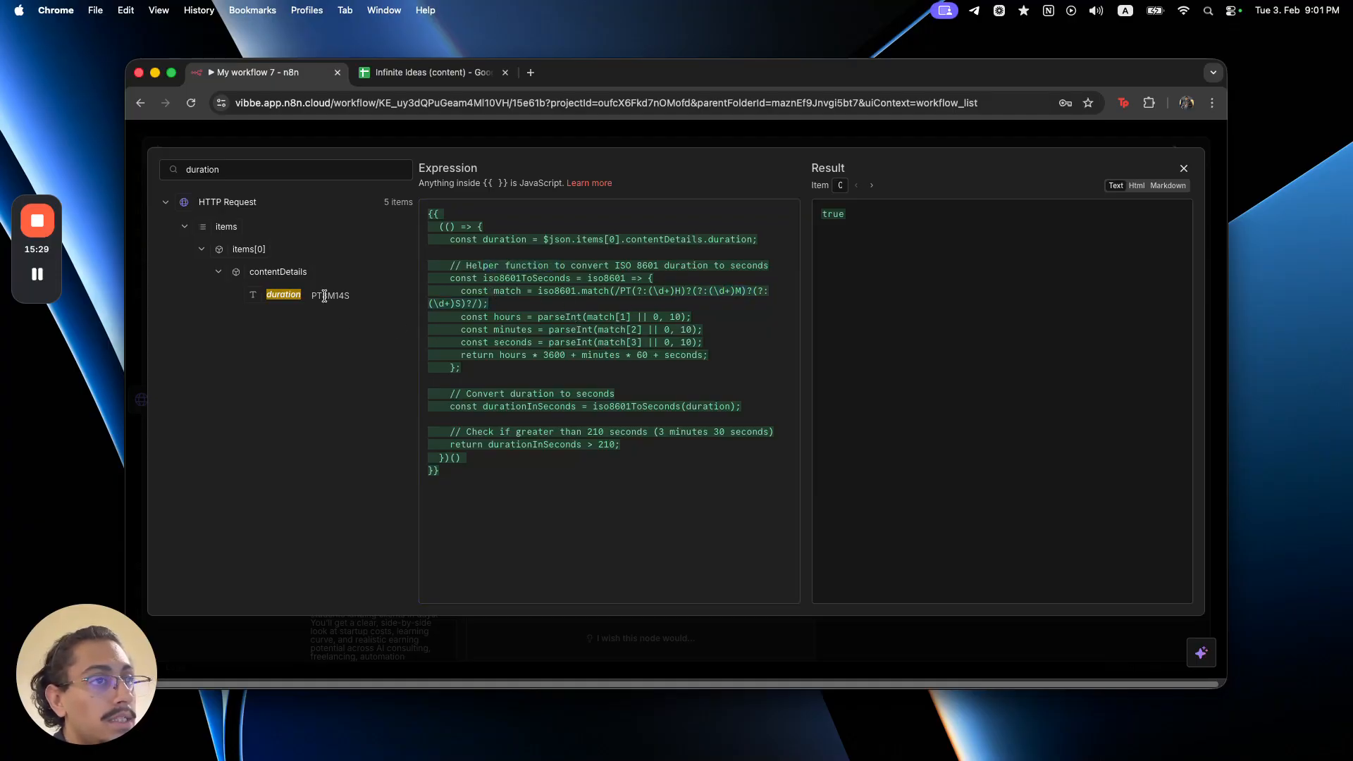
{"action": "left_click_drag", "start_coordinate": [473, 316], "coordinate": [681, 373]}
{"action": "left_click", "coordinate": [682, 397]}
{"action": "left_click_drag", "start_coordinate": [506, 395], "coordinate": [652, 389]}
{"action": "left_click", "coordinate": [650, 441]}
{"action": "left_click_drag", "start_coordinate": [581, 432], "coordinate": [630, 432]}
{"action": "left_click", "coordinate": [628, 444]}
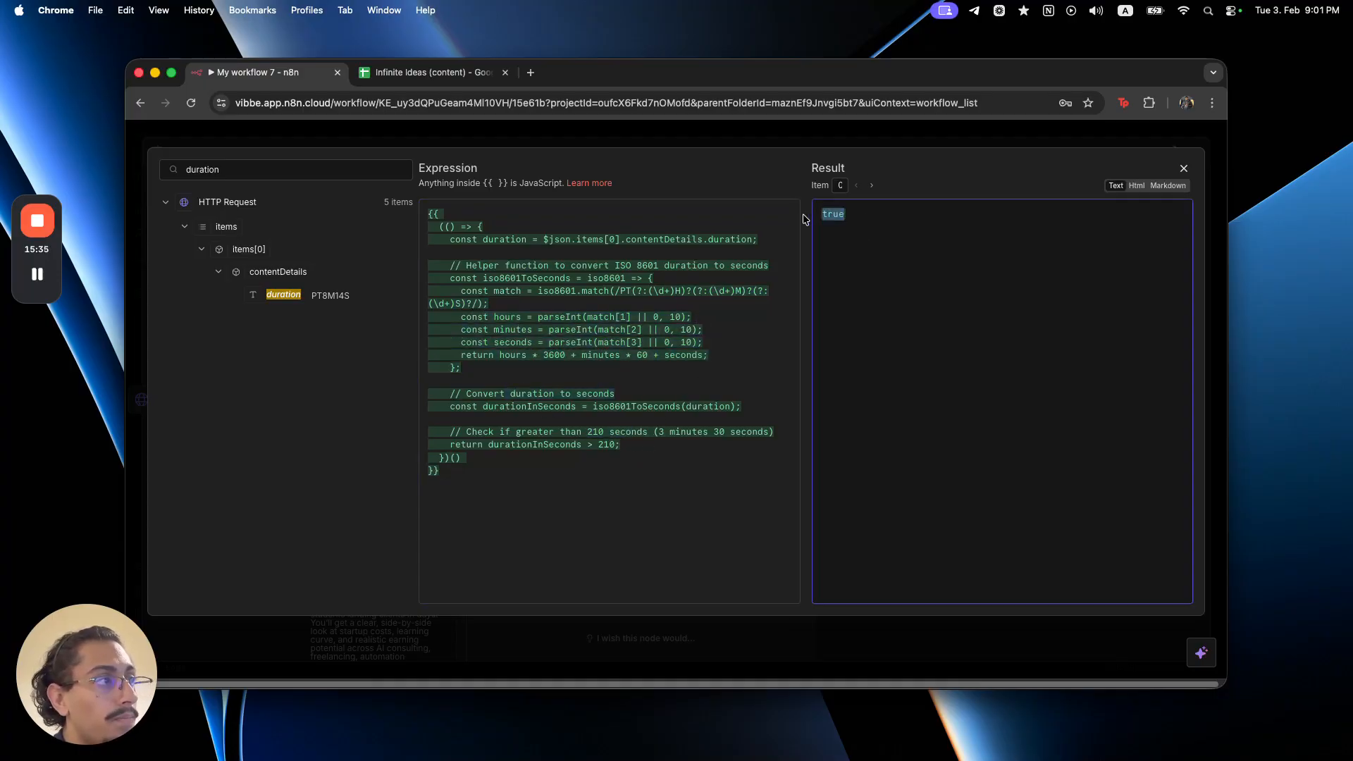
- Set the If condition's operator to Boolean "is true", close the node, and execute the workflow
{"action": "left_click", "coordinate": [707, 132]}
{"action": "left_click", "coordinate": [720, 238]}
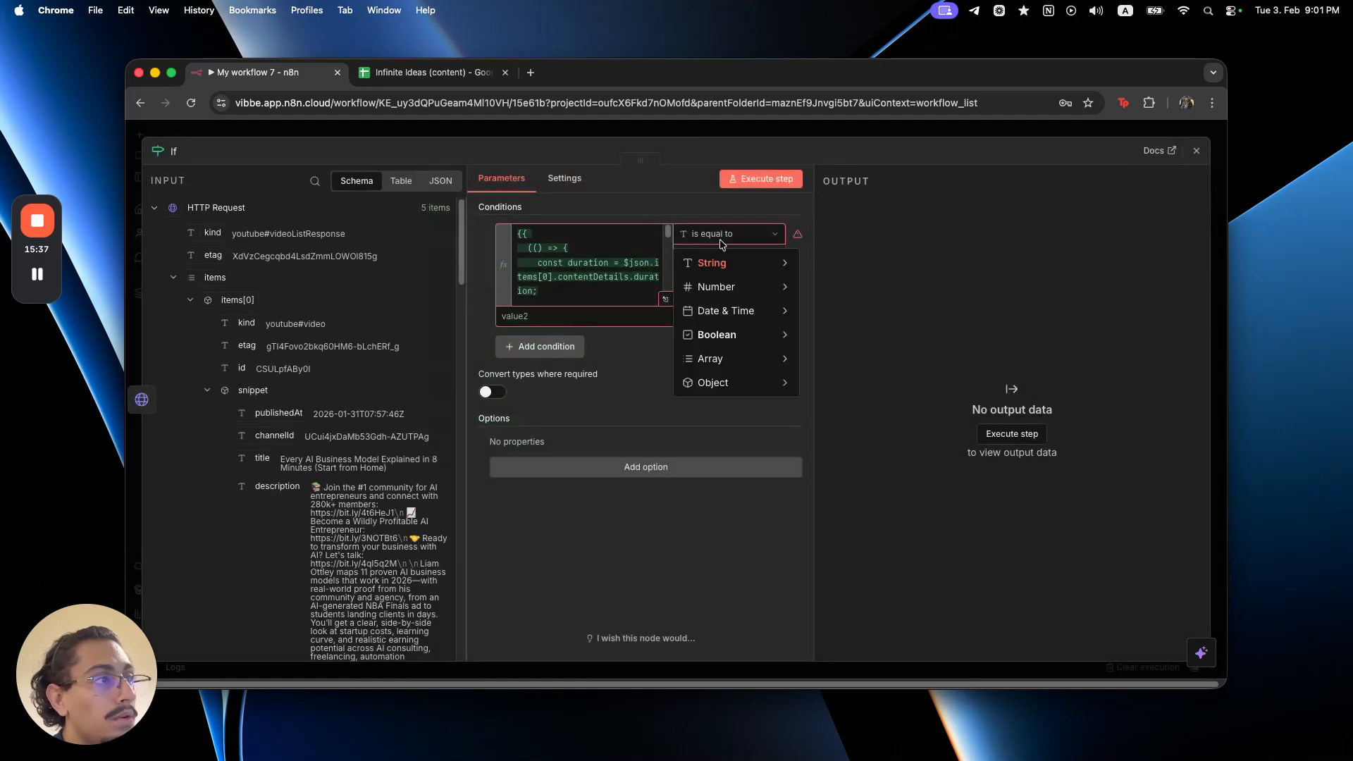
{"action": "mouse_move", "coordinate": [741, 358]}
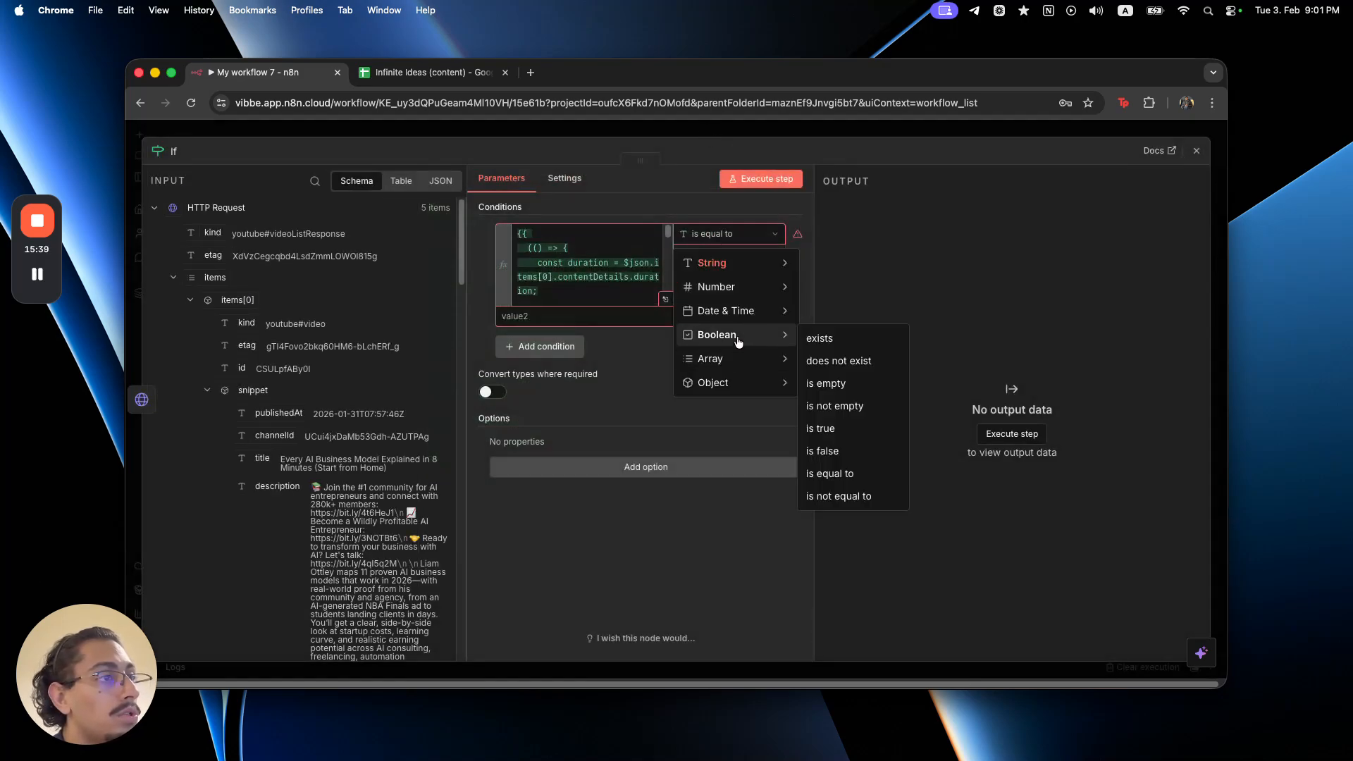
{"action": "left_click", "coordinate": [846, 428]}
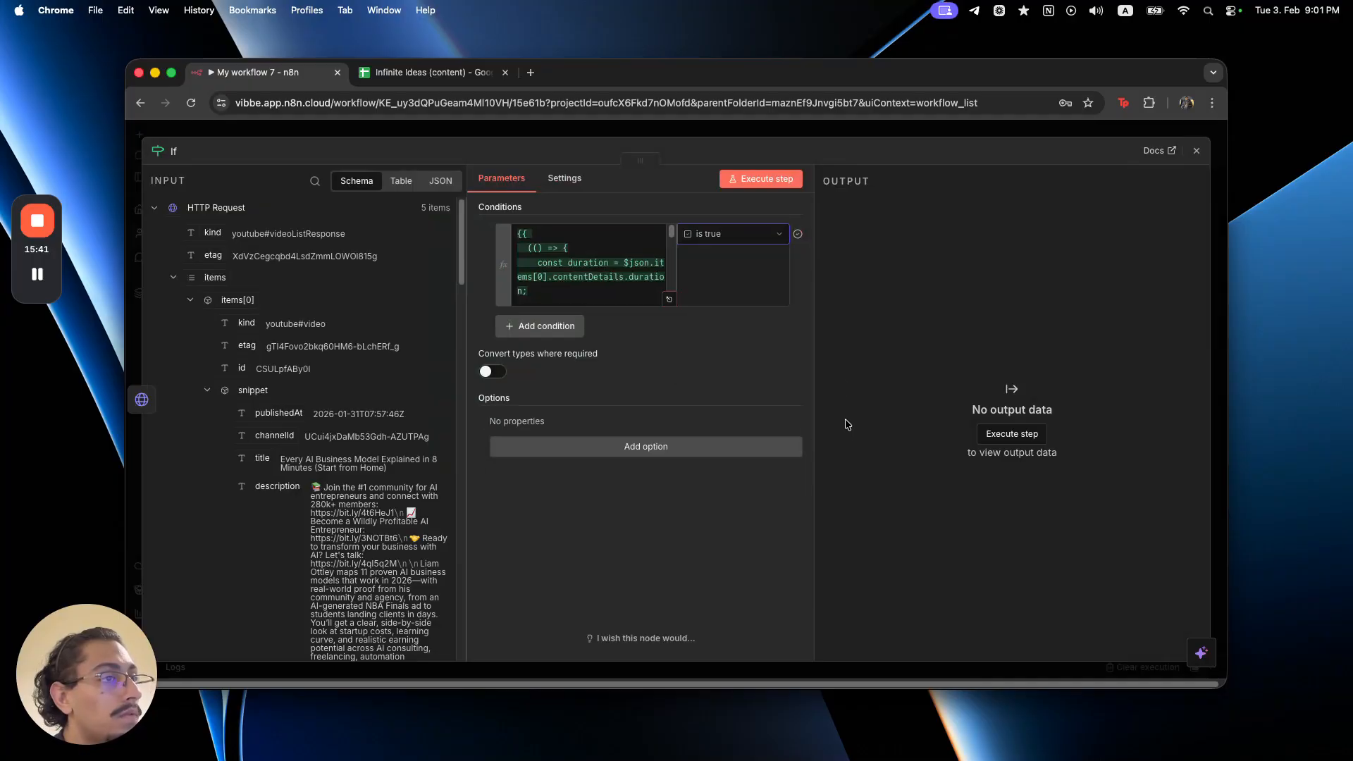
{"action": "left_click", "coordinate": [729, 133]}
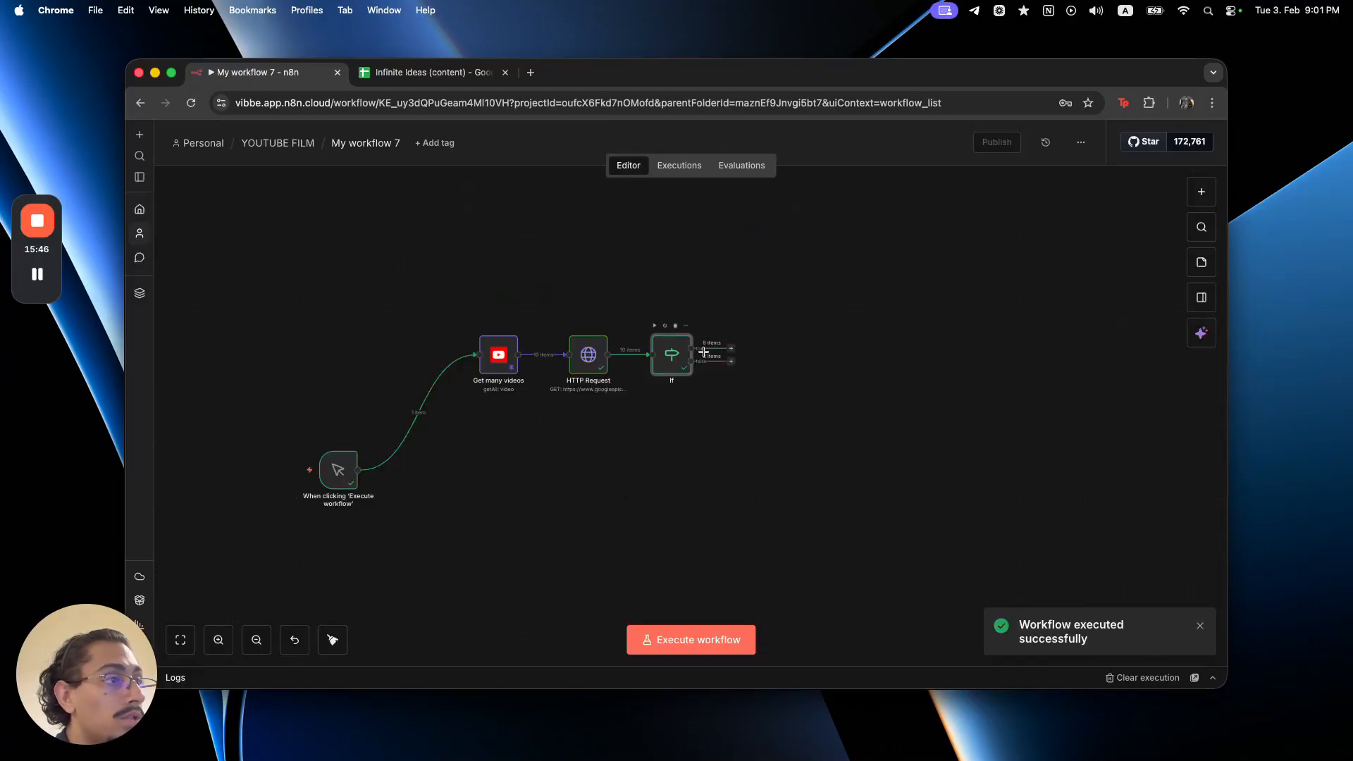
{"action": "scroll", "coordinate": [535, 361], "scroll_direction": "up", "scroll_amount": 5}
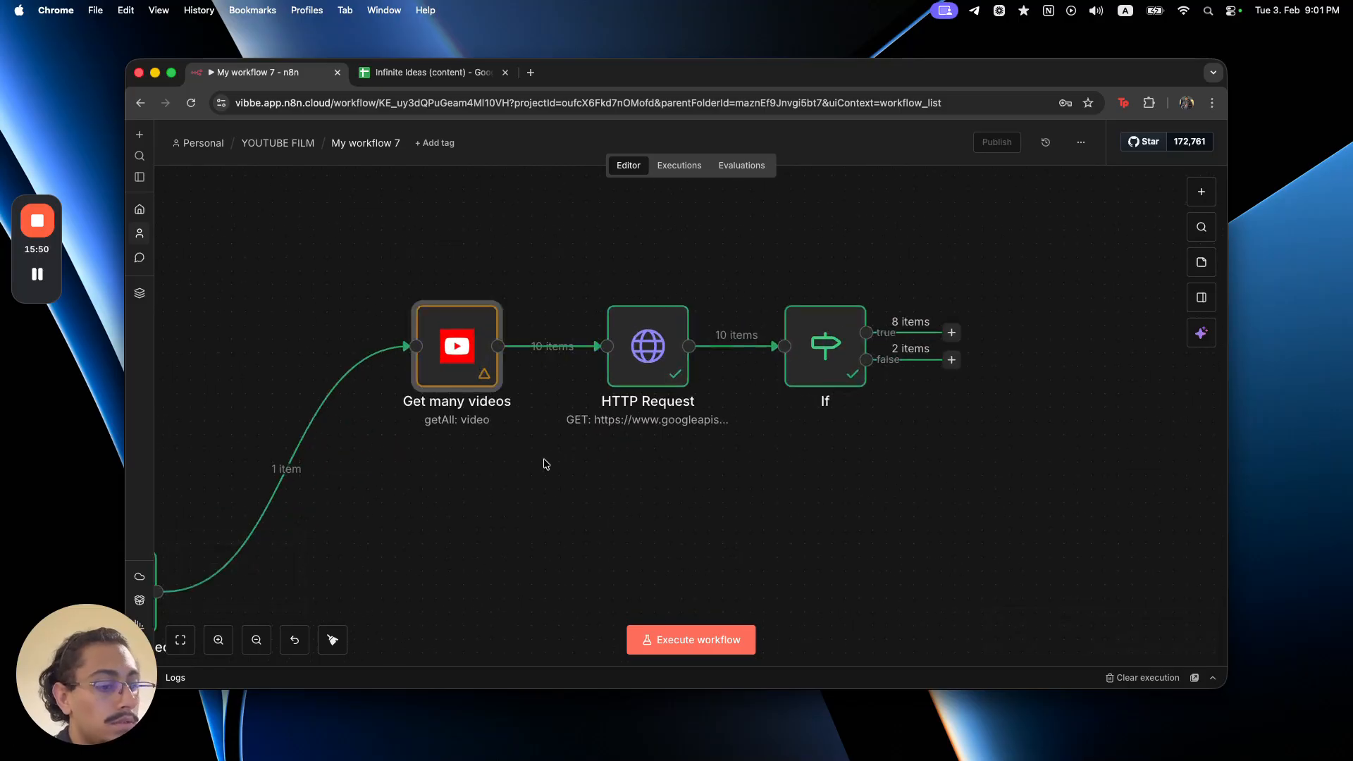
- Add a Limit node to the If node's true branch and set its maximum items to 5
{"action": "scroll", "coordinate": [543, 462], "scroll_direction": "down", "scroll_amount": 5}
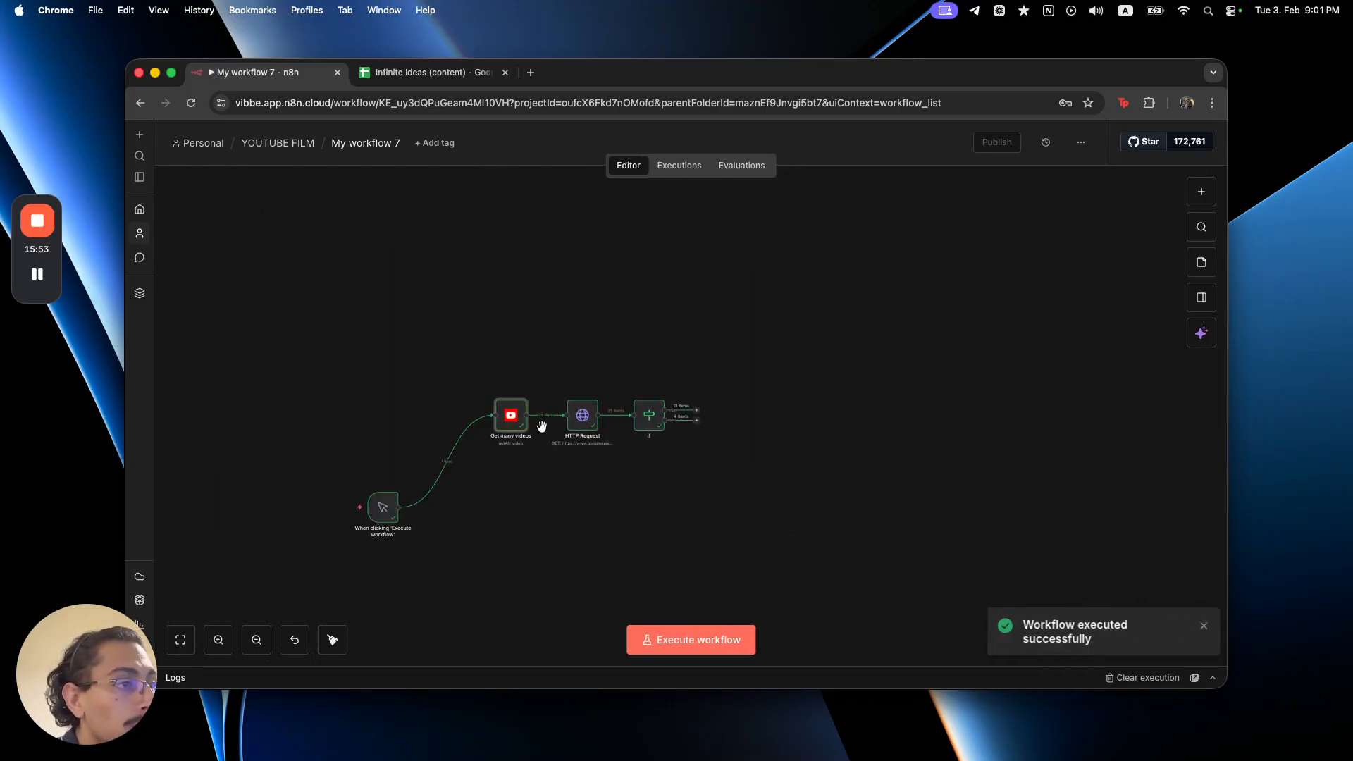
{"action": "scroll", "coordinate": [541, 426], "scroll_direction": "up", "scroll_amount": 5}
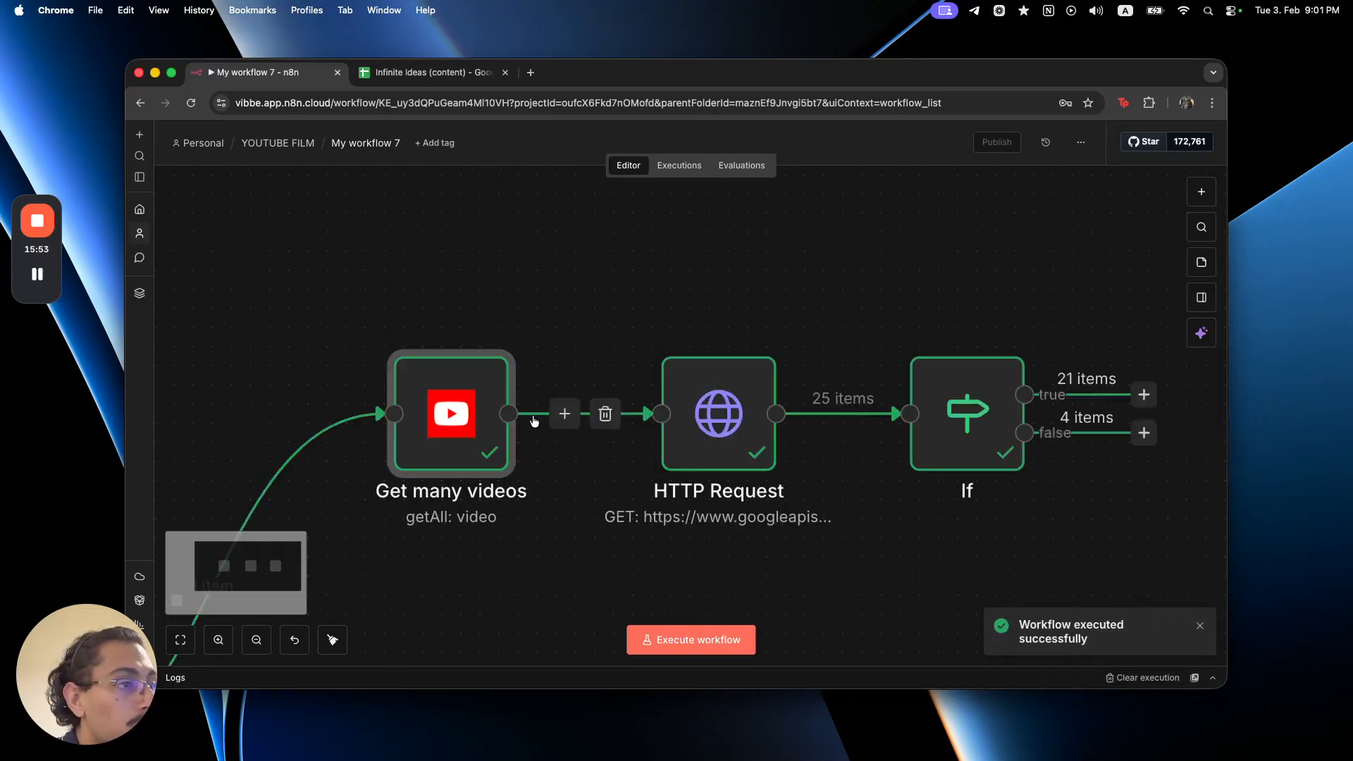
{"action": "scroll", "coordinate": [541, 427], "scroll_direction": "down", "scroll_amount": 5}
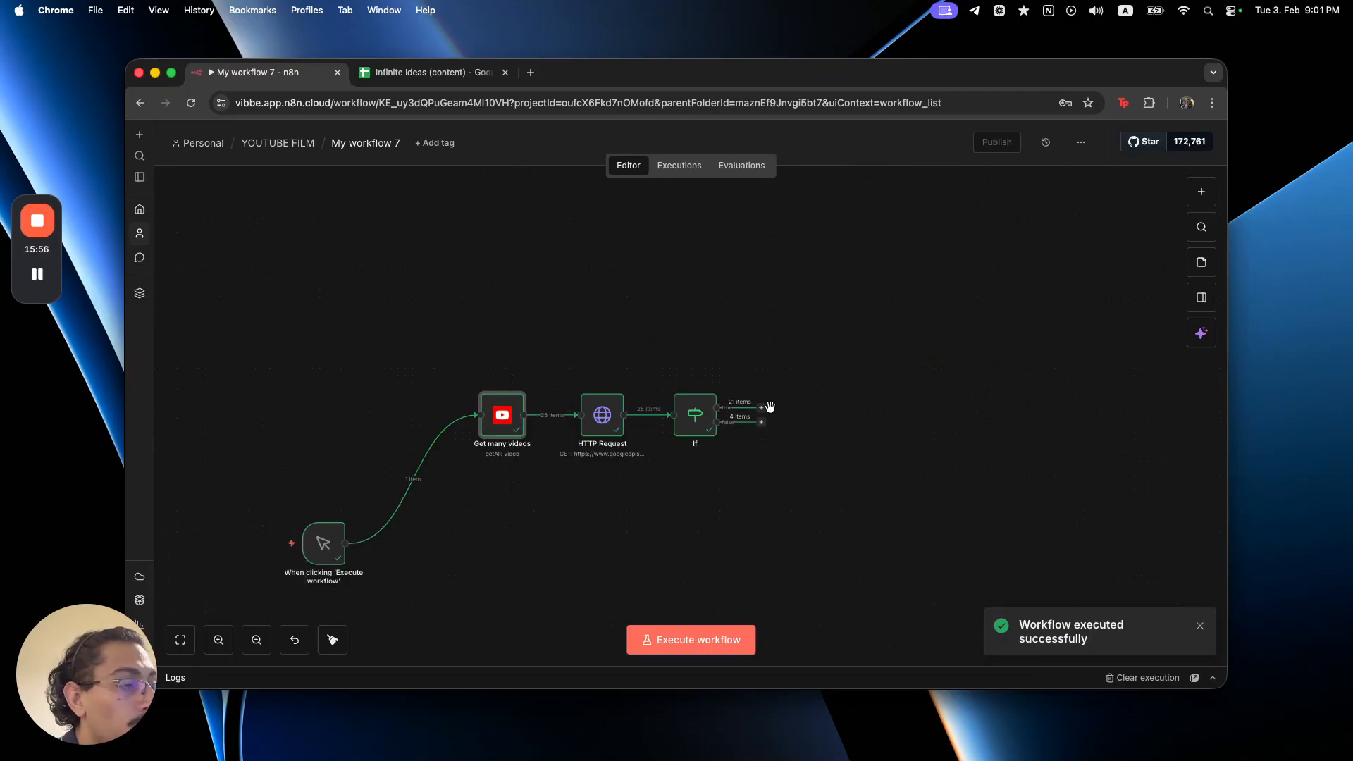
{"action": "scroll", "coordinate": [770, 408], "scroll_direction": "up", "scroll_amount": 5}
{"action": "scroll", "coordinate": [770, 407], "scroll_direction": "down", "scroll_amount": 5}
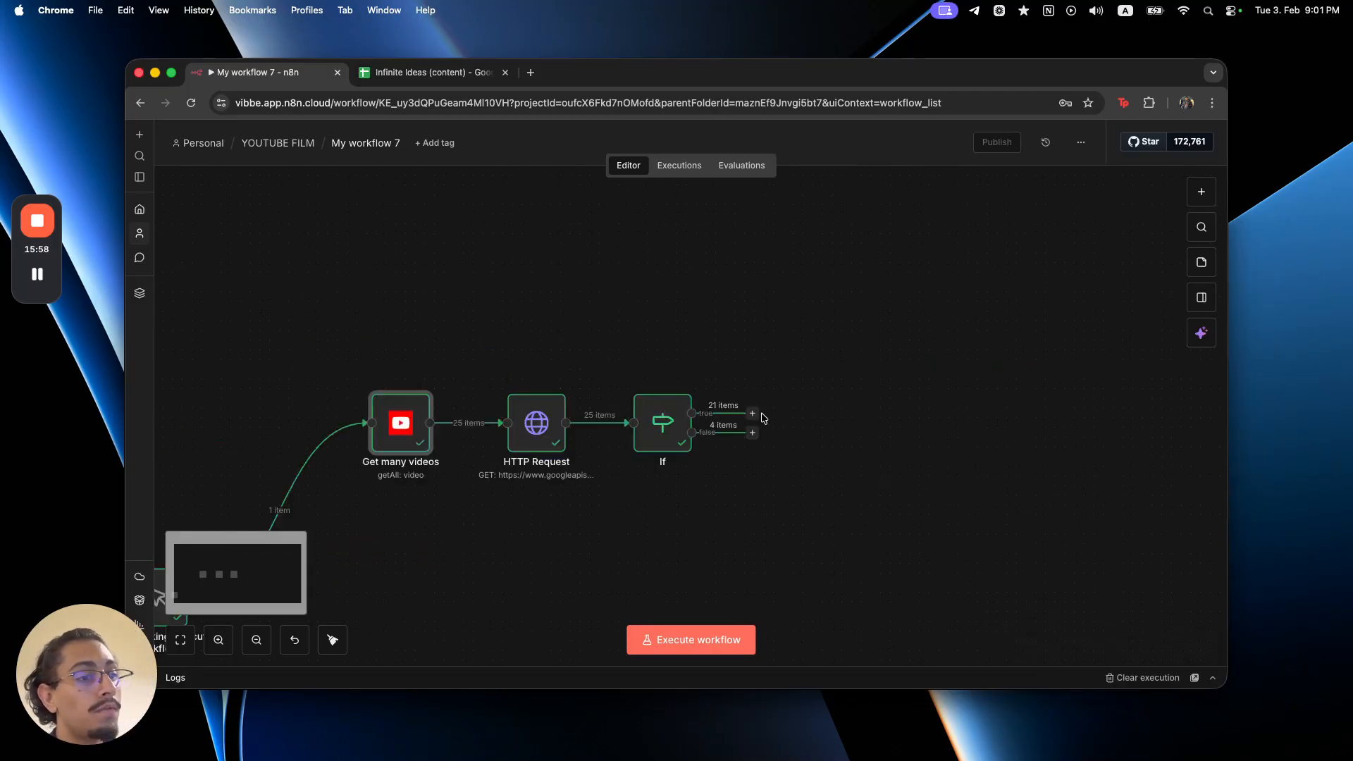
{"action": "left_click", "coordinate": [752, 413]}
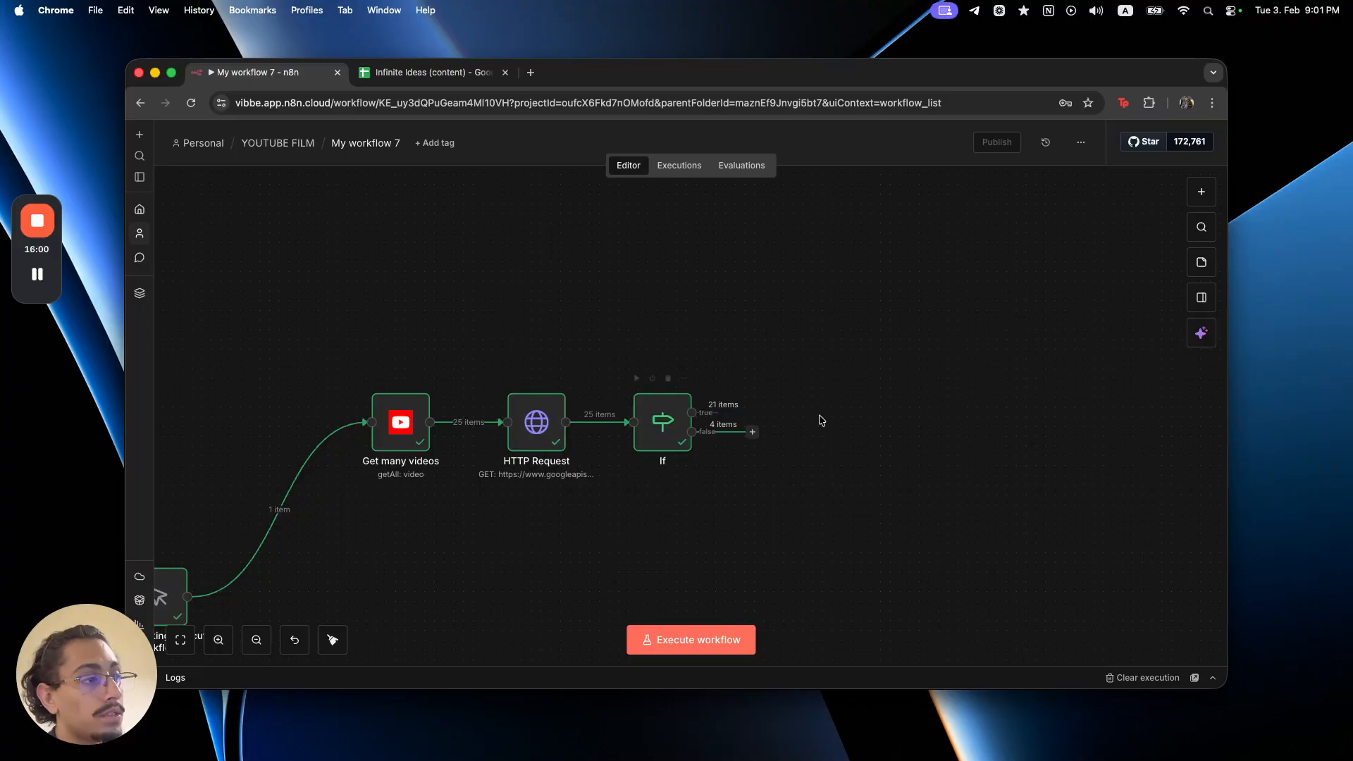
{"action": "type", "text": "limit"}
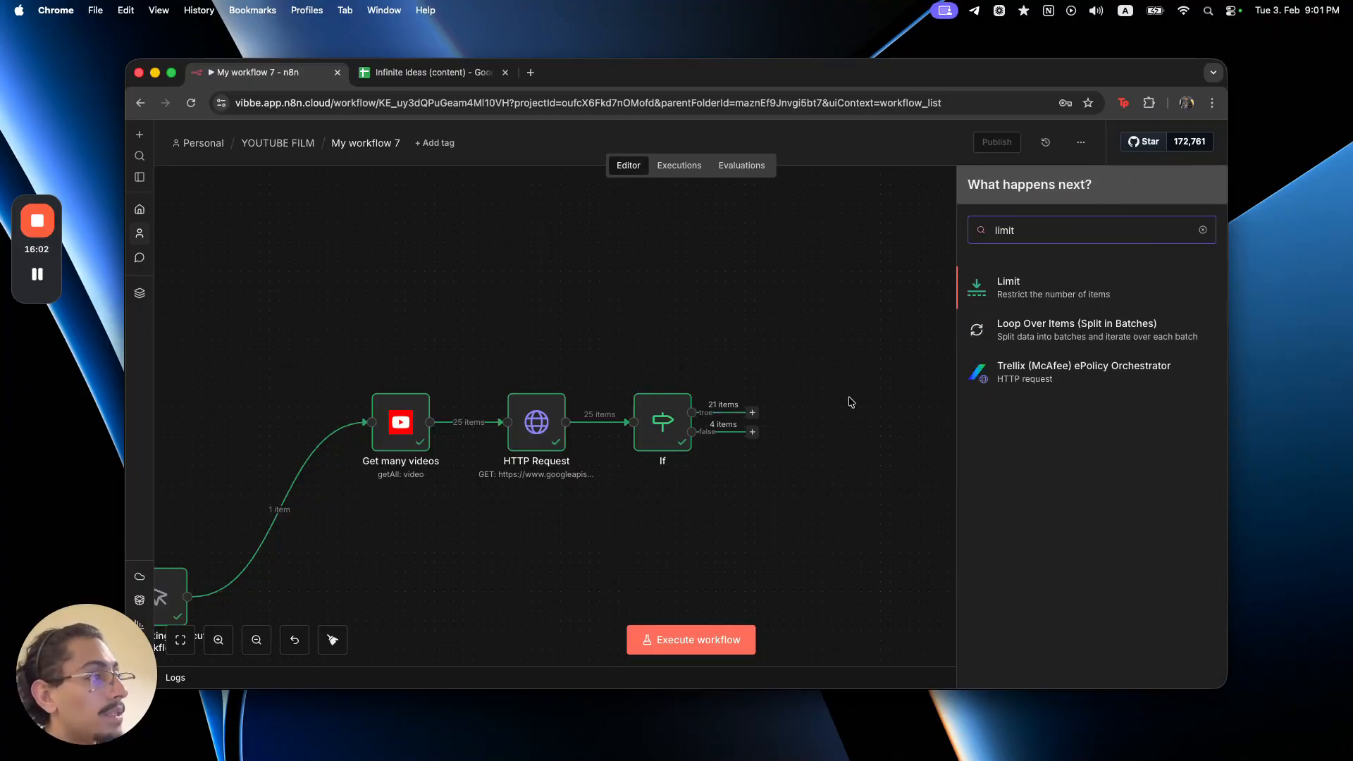
{"action": "left_click", "coordinate": [972, 285]}
{"action": "left_click", "coordinate": [663, 229]}
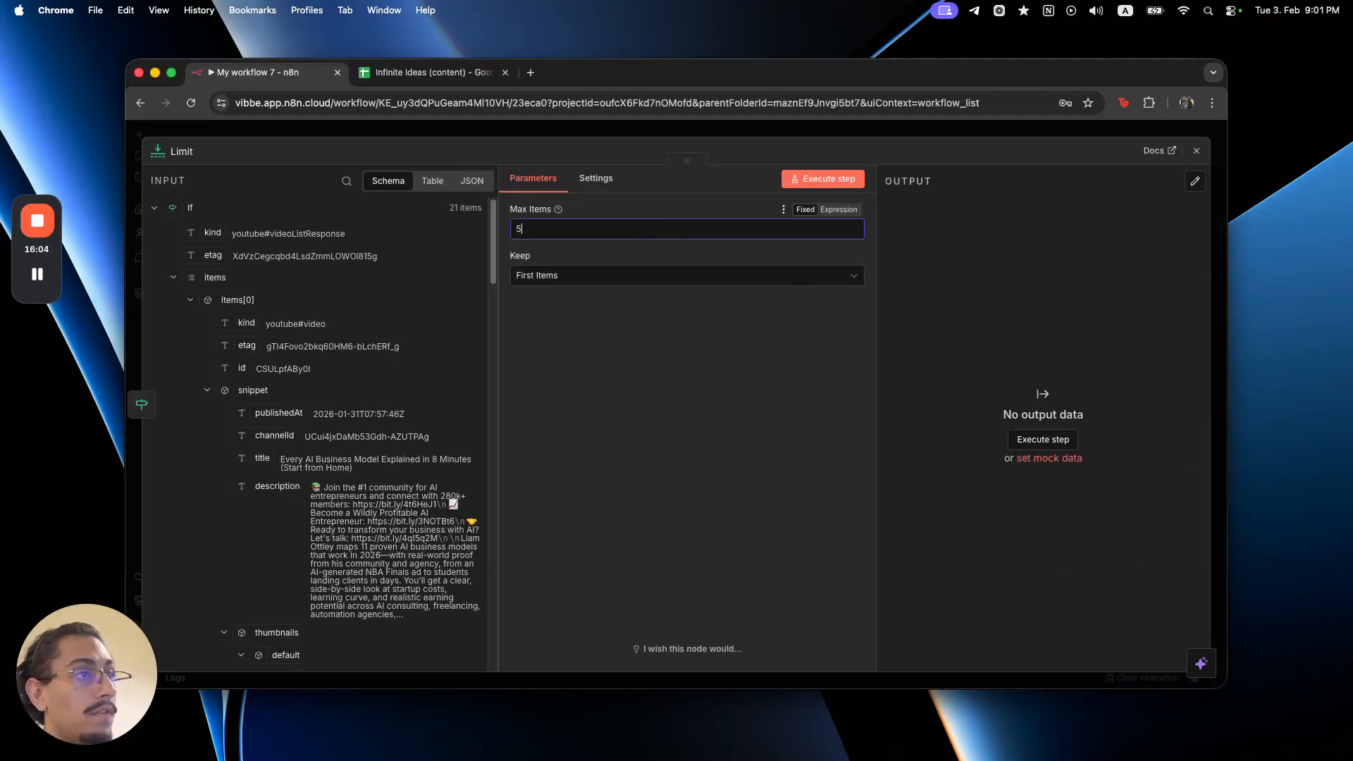
{"action": "left_click", "coordinate": [712, 136]}
- Execute the workflow and pin the output data of the Get many videos, HTTP Request and Limit nodes
{"action": "scroll", "coordinate": [676, 552], "scroll_direction": "down", "scroll_amount": 2}
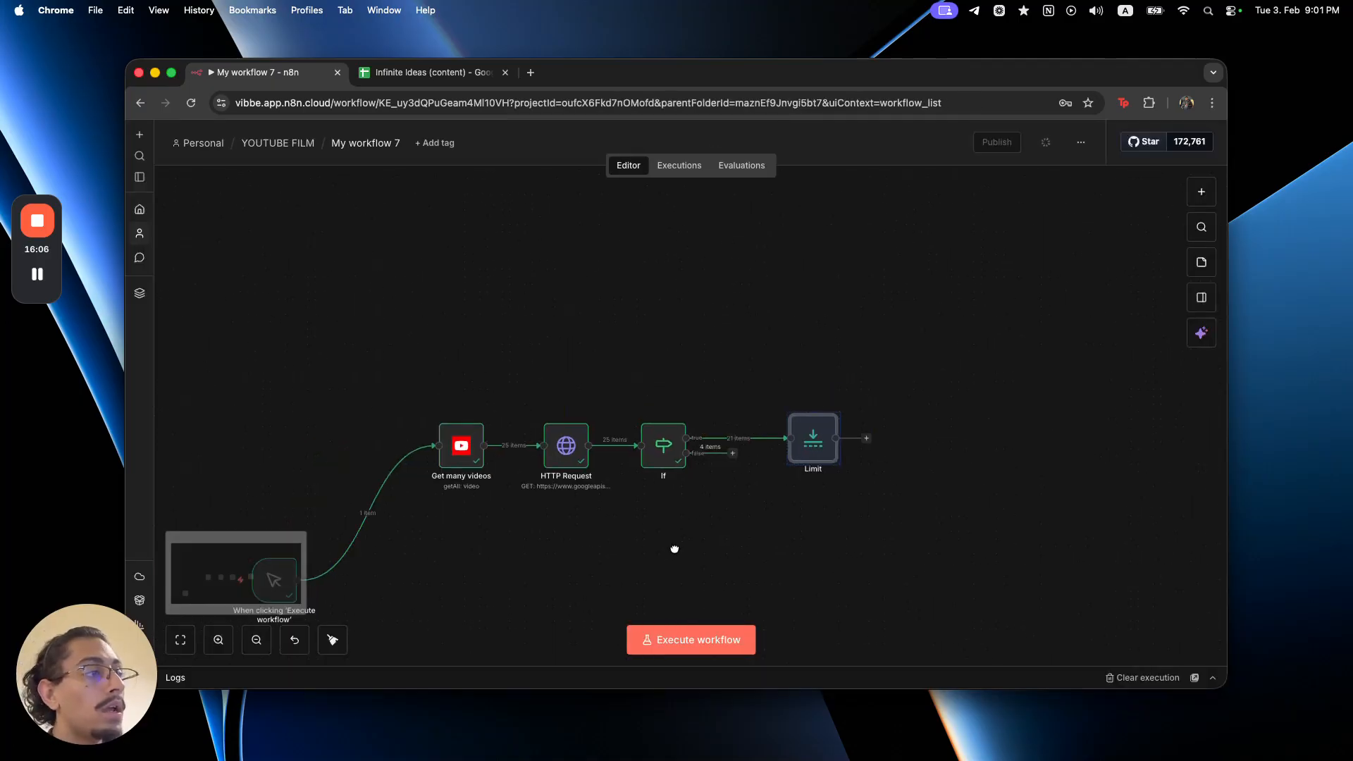
{"action": "left_click_drag", "start_coordinate": [795, 440], "coordinate": [853, 394]}
{"action": "left_click", "coordinate": [323, 479]}
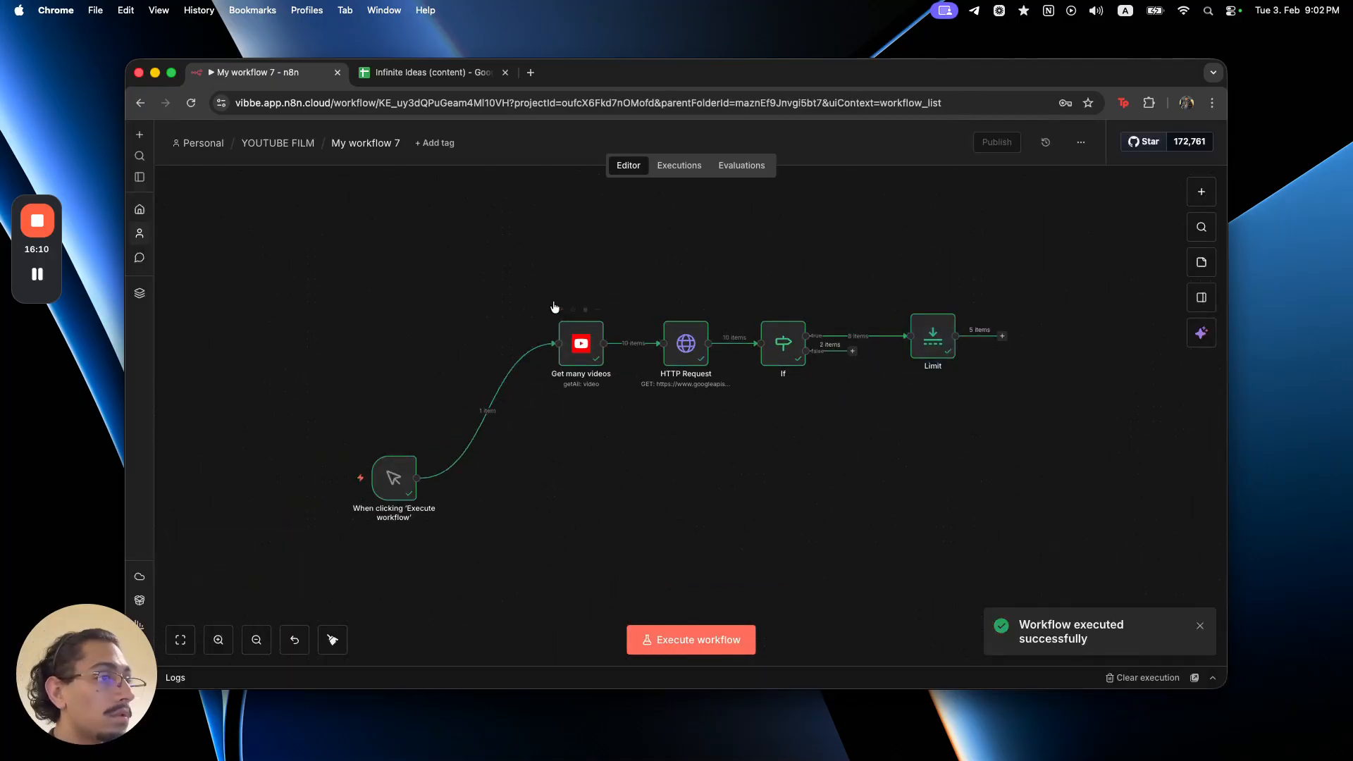
{"action": "left_click_drag", "start_coordinate": [524, 288], "coordinate": [1057, 465]}
{"action": "key", "text": "p"}
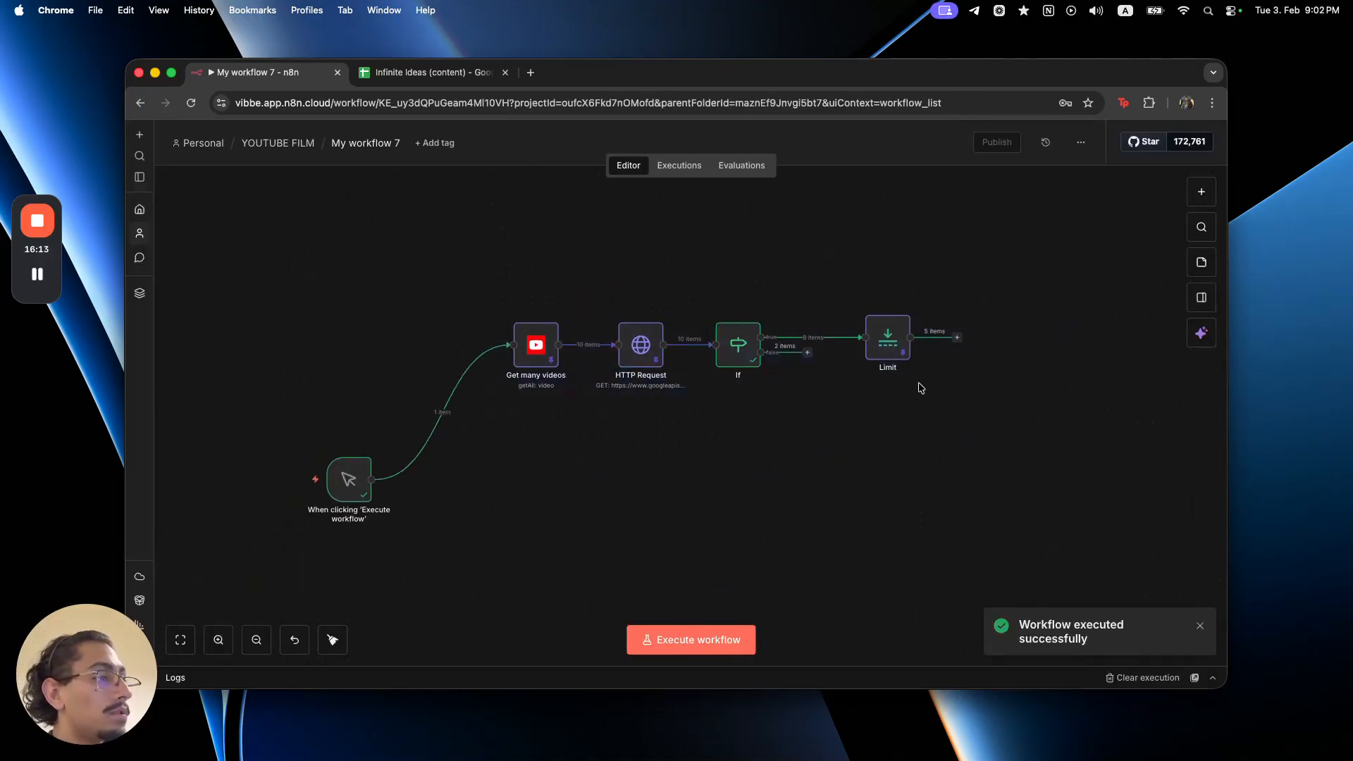
- Tidy the canvas by moving Limit closer to If, raising the trigger, and shifting the other nodes closer to the trigger
{"action": "left_click_drag", "start_coordinate": [888, 344], "coordinate": [851, 343]}
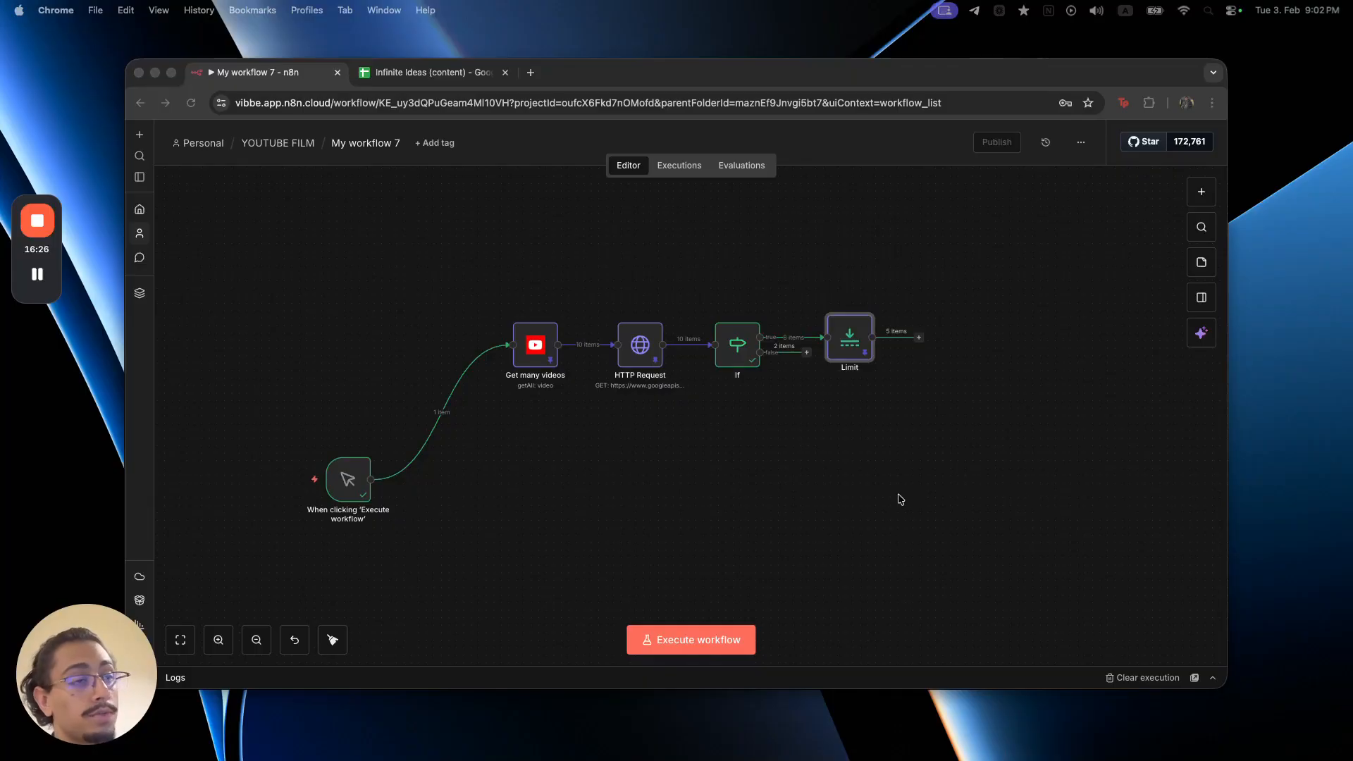
{"action": "left_click_drag", "start_coordinate": [356, 488], "coordinate": [356, 458]}
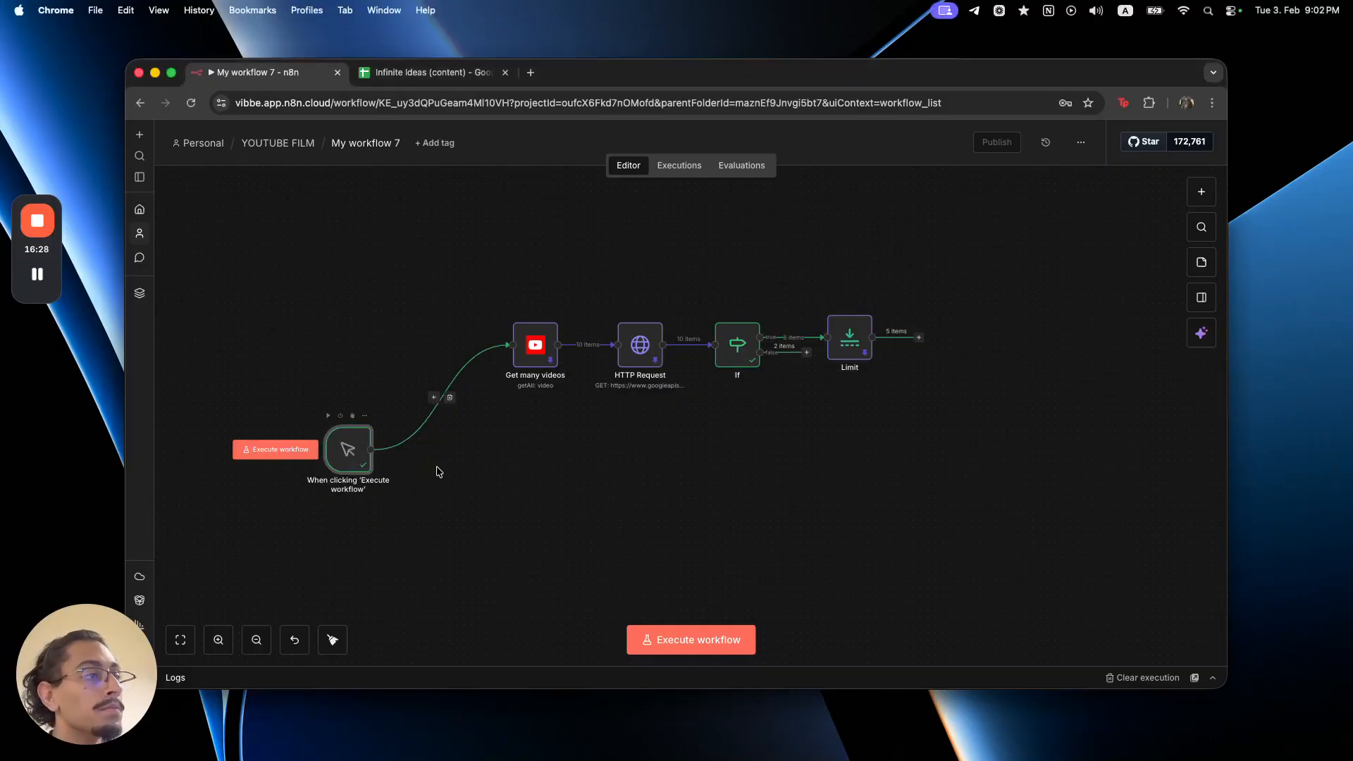
{"action": "left_click", "coordinate": [756, 451]}
{"action": "scroll", "coordinate": [757, 451], "scroll_direction": "right", "scroll_amount": 1}
{"action": "left_click_drag", "start_coordinate": [424, 295], "coordinate": [1021, 490]}
{"action": "left_click_drag", "start_coordinate": [797, 343], "coordinate": [722, 343]}
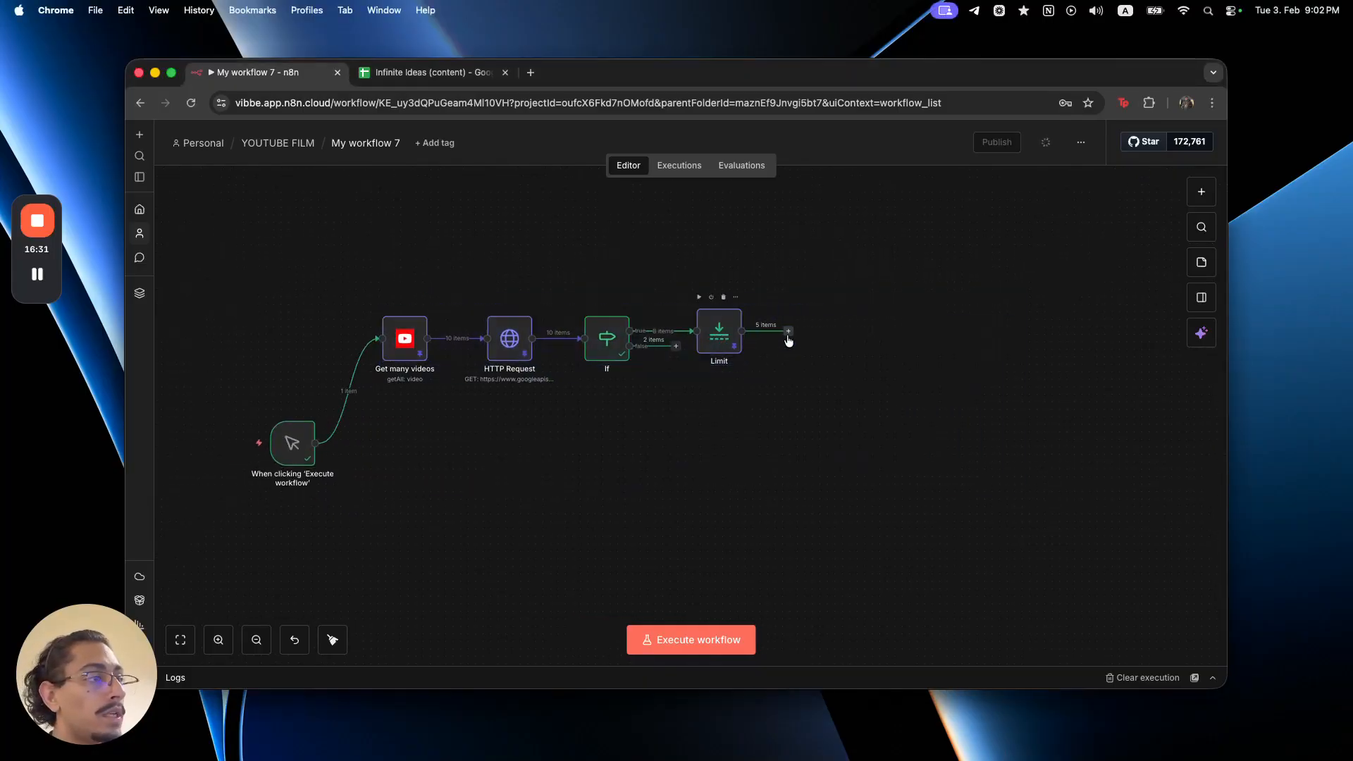
- Add a Basic LLM Chain node after Limit and set its user prompt source to Define below
{"action": "left_click", "coordinate": [788, 331]}
{"action": "type", "text": "llm c"}
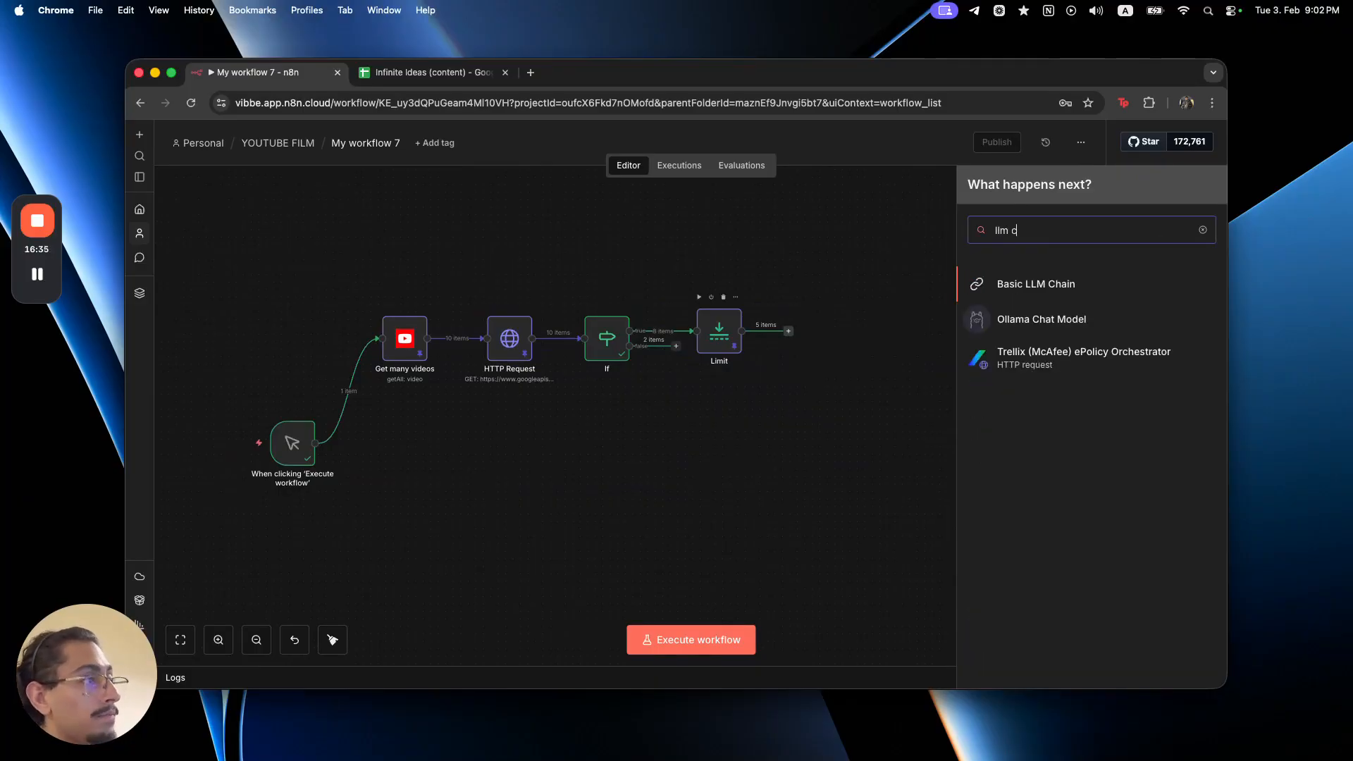
{"action": "left_click", "coordinate": [987, 285]}
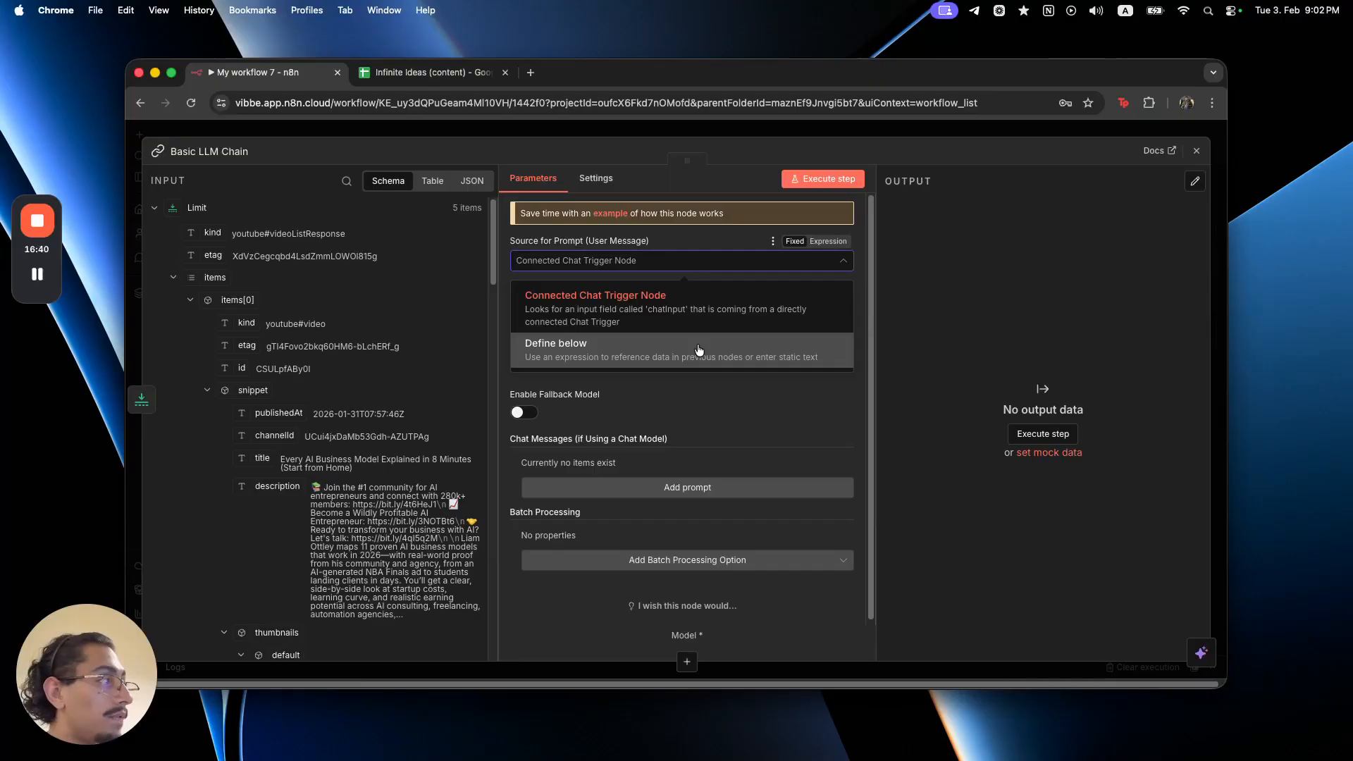
{"action": "left_click", "coordinate": [699, 351]}
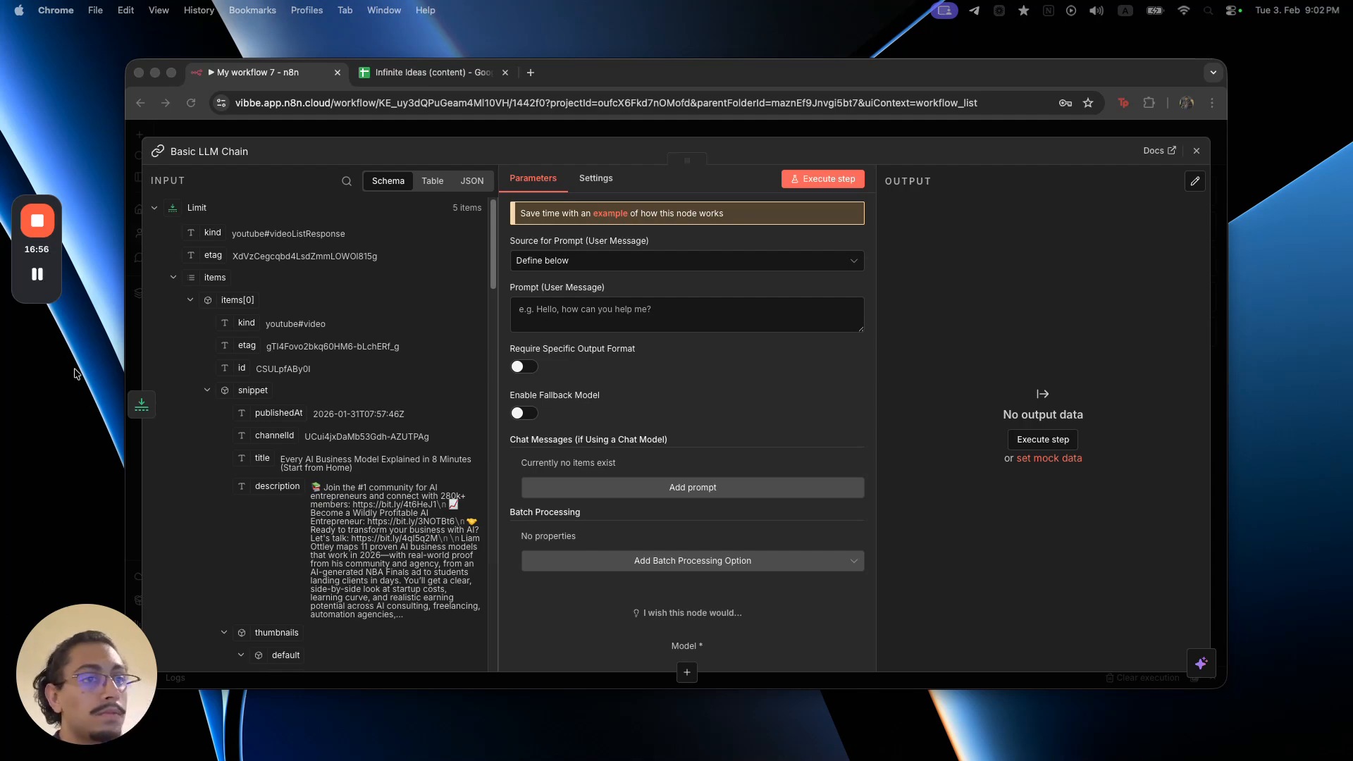
- Look through the LLM chain's input data and search its fields for "captions", clearing the search again
{"action": "scroll", "coordinate": [393, 396], "scroll_direction": "down", "scroll_amount": 10}
{"action": "scroll", "coordinate": [392, 396], "scroll_direction": "down", "scroll_amount": 8}
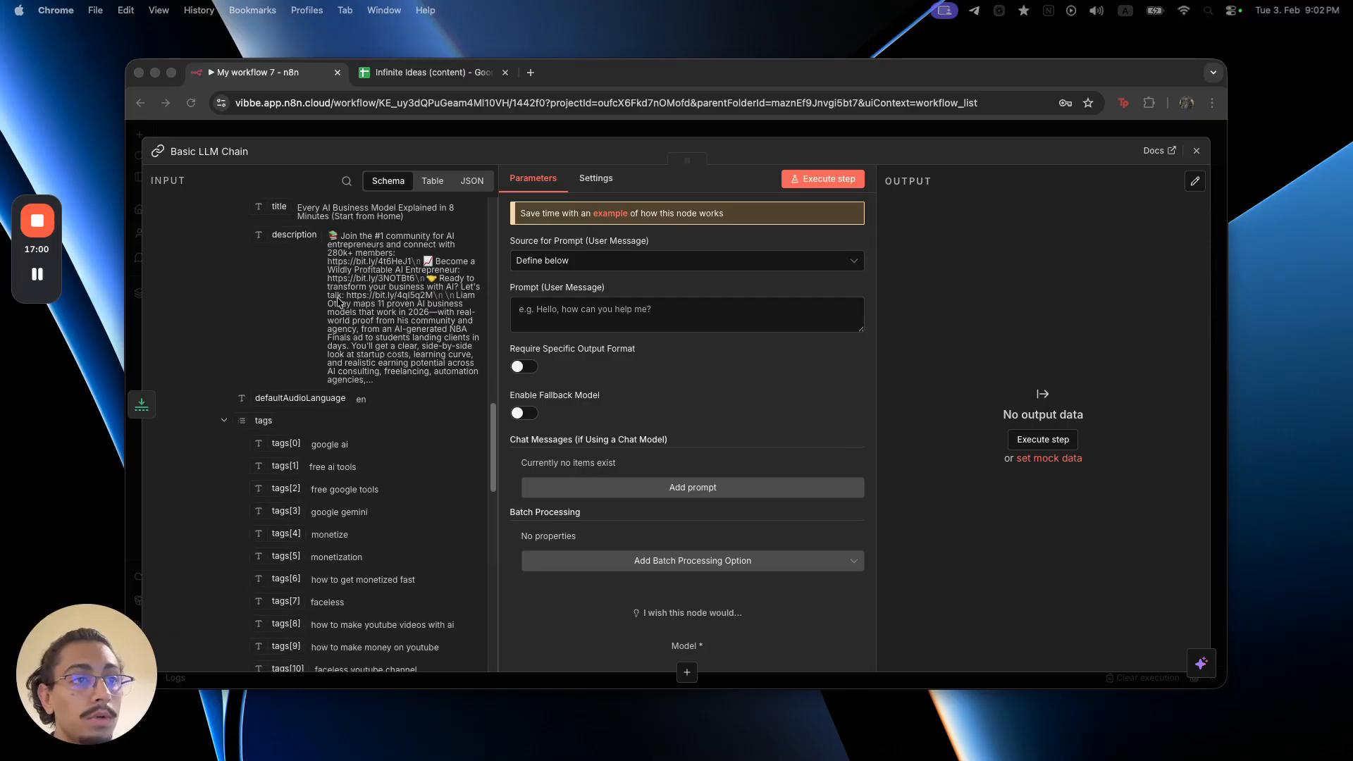
{"action": "left_click", "coordinate": [346, 181]}
{"action": "type", "text": "captions"}
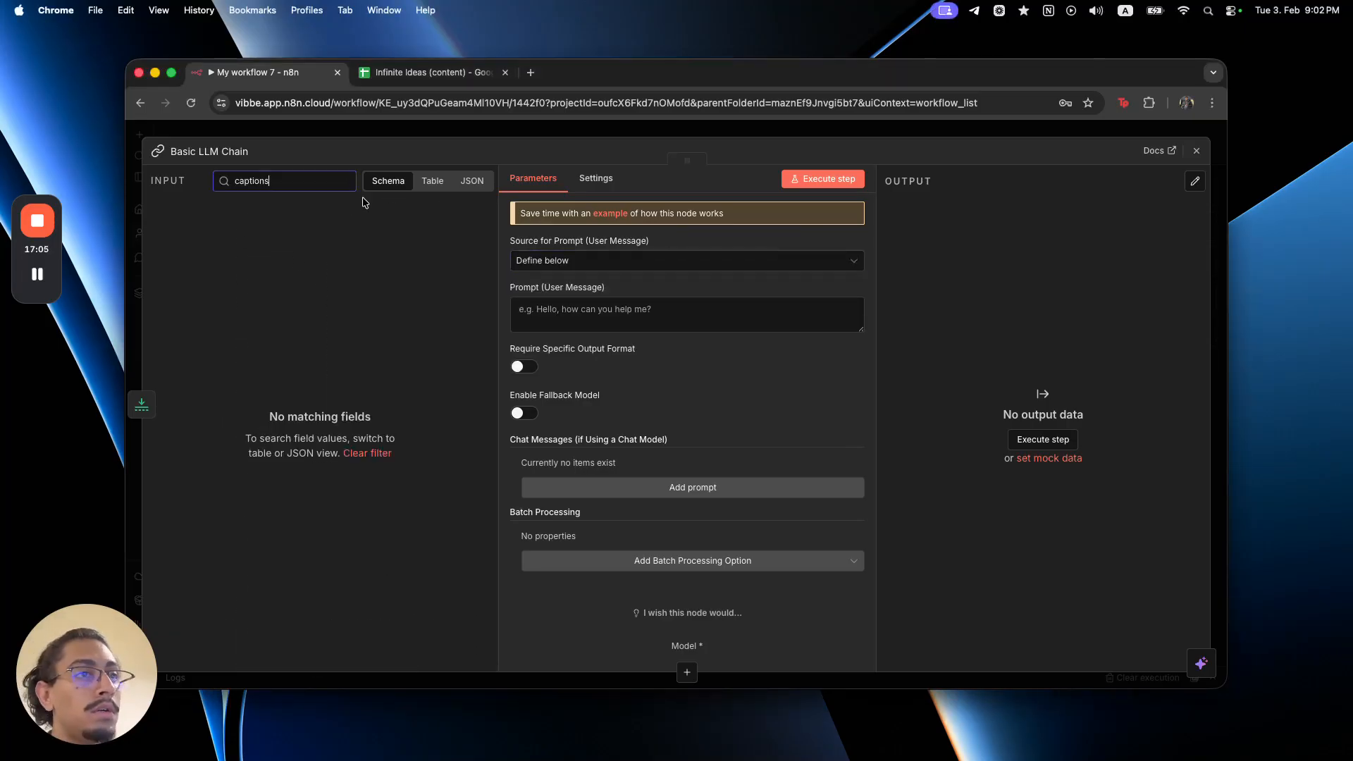
{"action": "key", "text": "super+a"}
{"action": "key", "text": "BackSpace"}
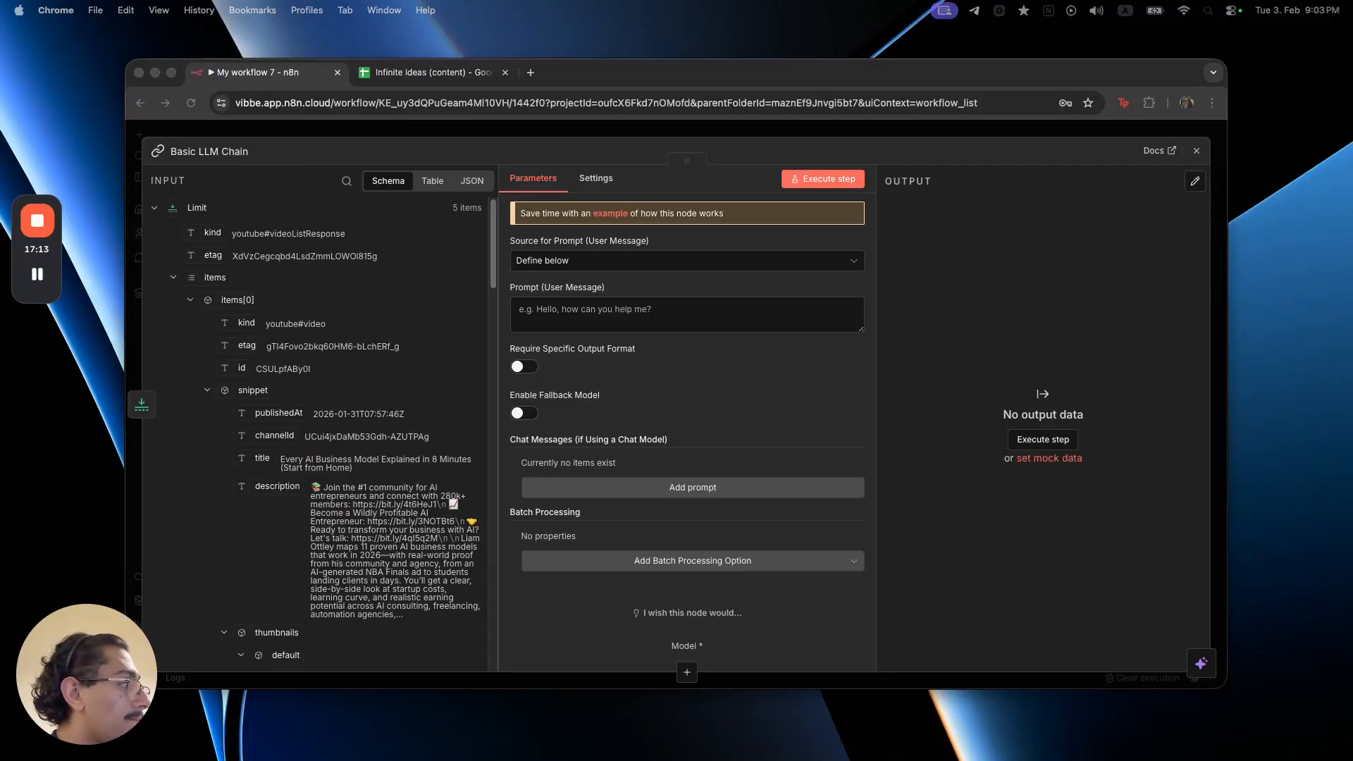
- Add a System chat message to the LLM chain as an expression and paste the YouTube transcript summarization prompt into it
{"action": "left_click", "coordinate": [636, 321]}
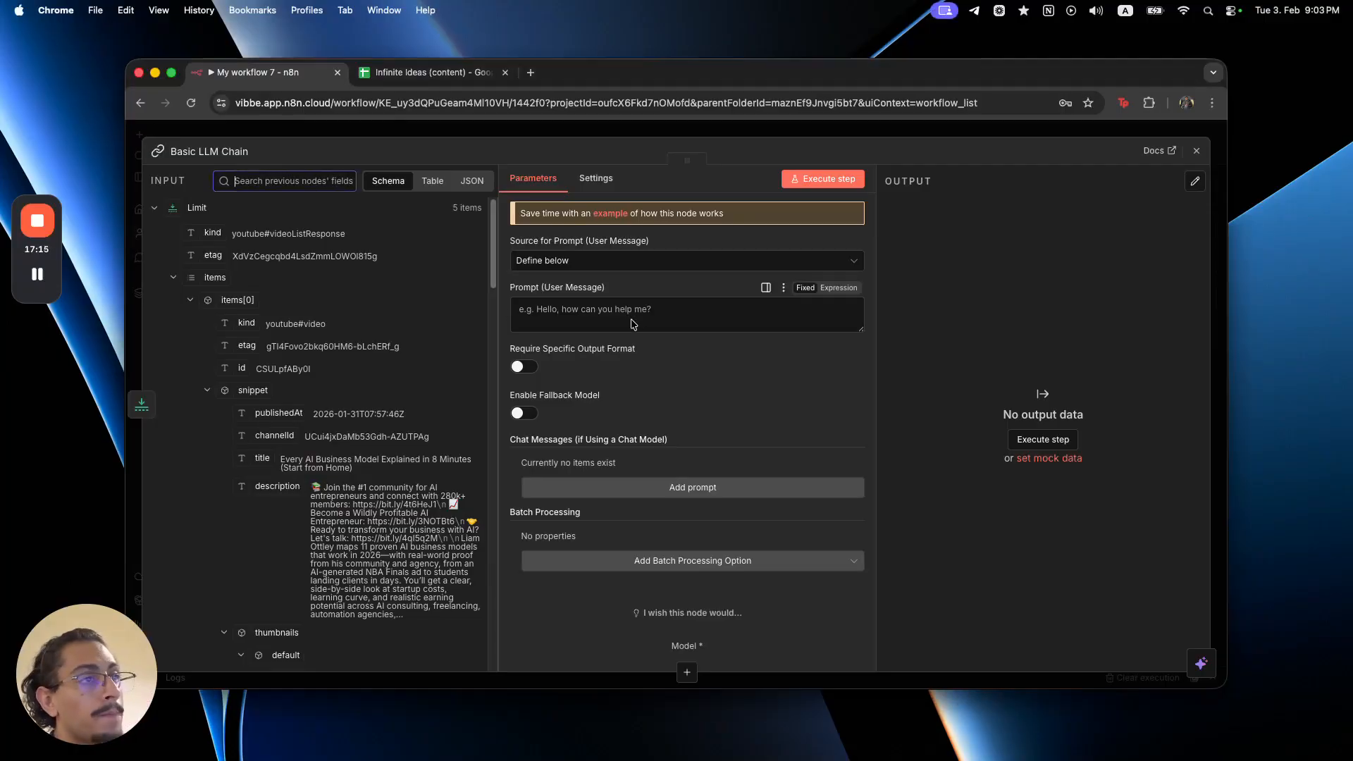
{"action": "left_click", "coordinate": [622, 339]}
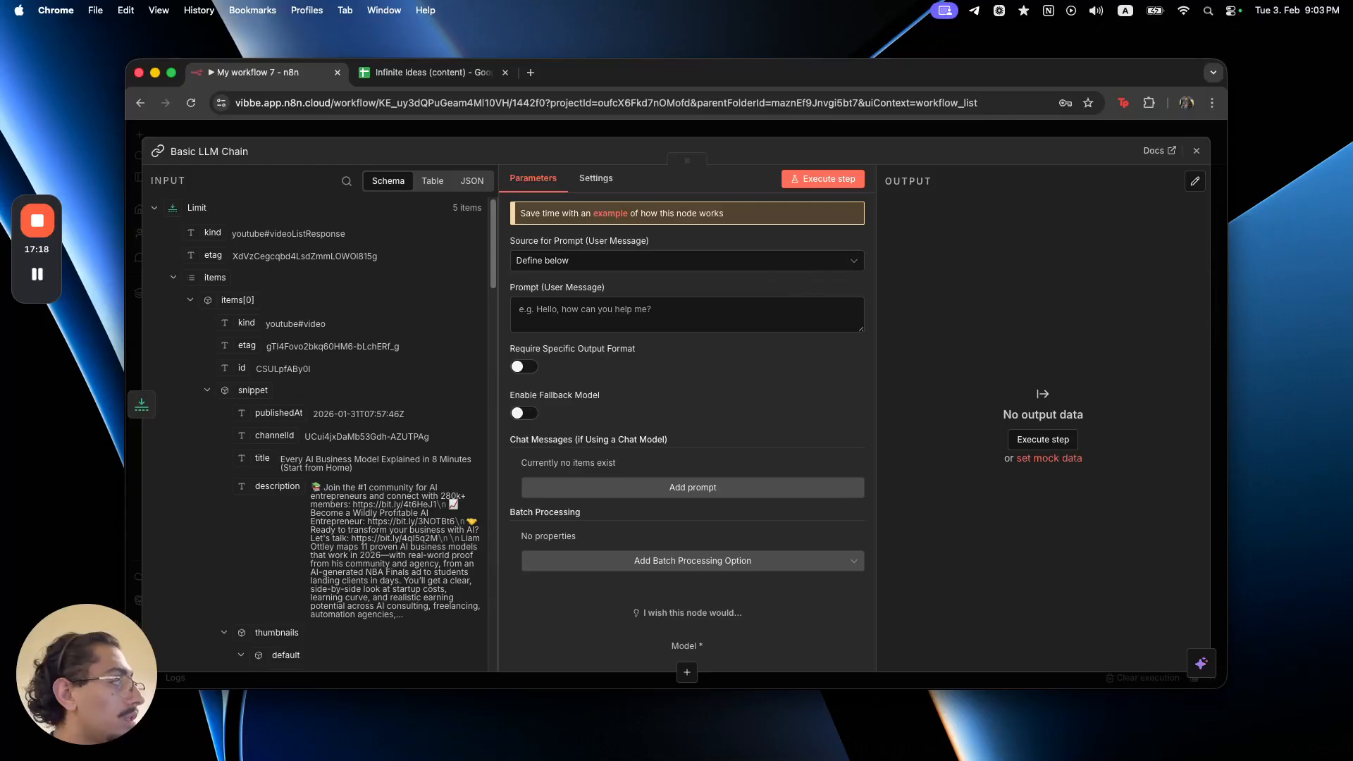
{"action": "left_click", "coordinate": [594, 493]}
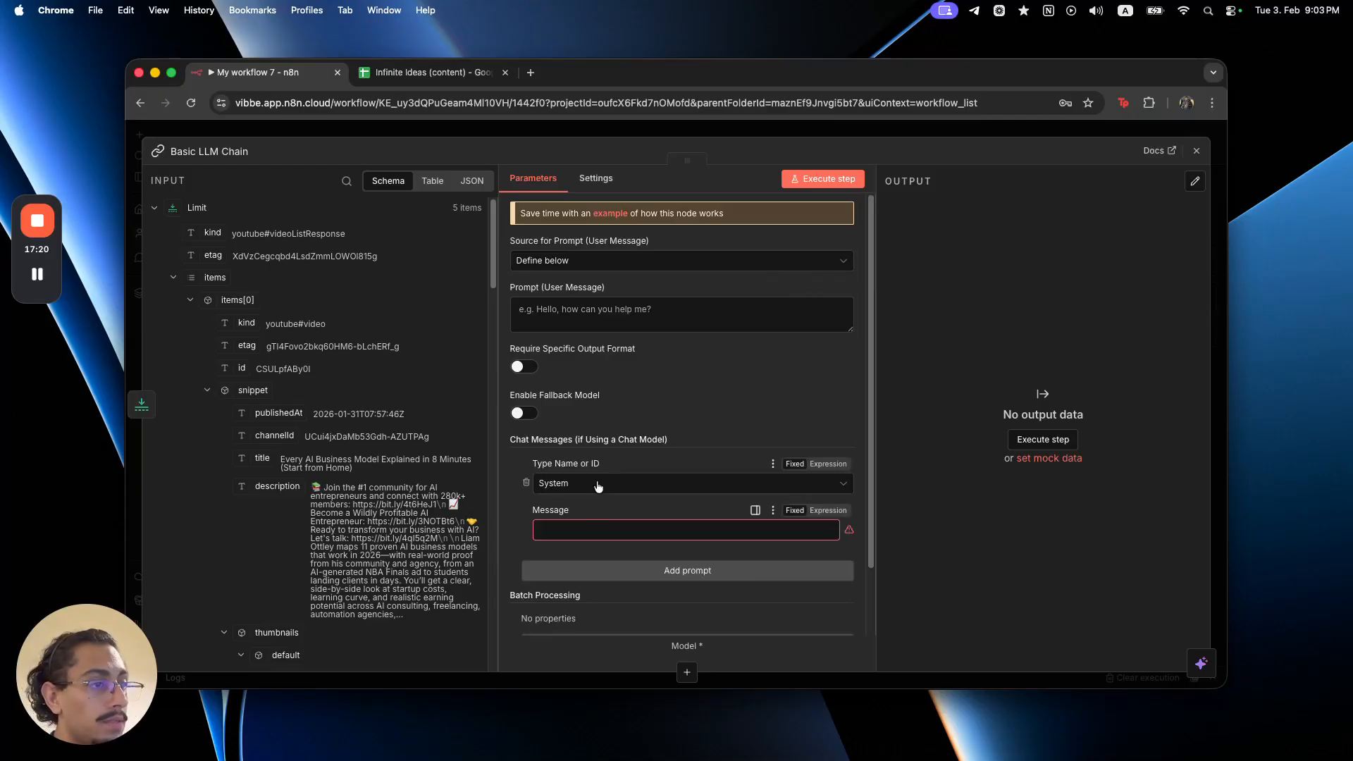
{"action": "left_click", "coordinate": [828, 511]}
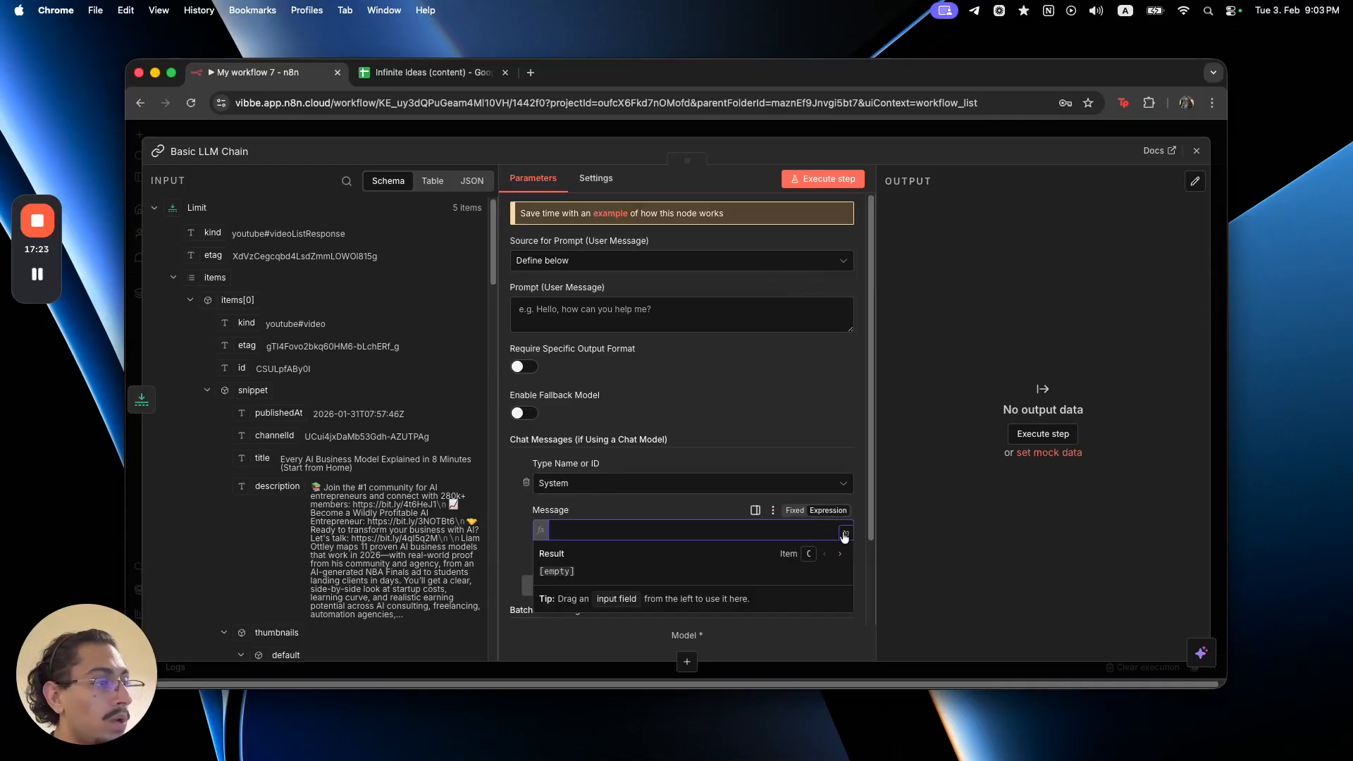
{"action": "left_click", "coordinate": [844, 532]}
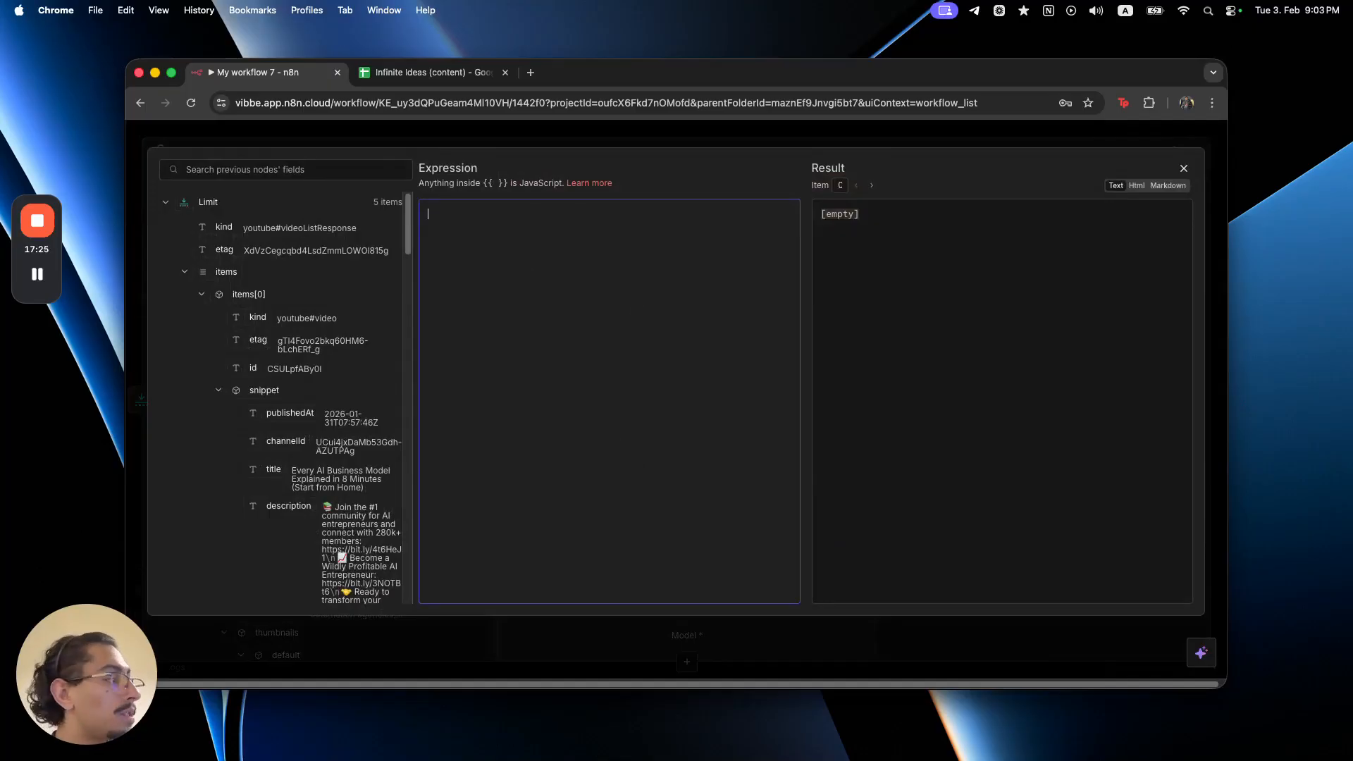
{"action": "key", "text": "super+Tab"}
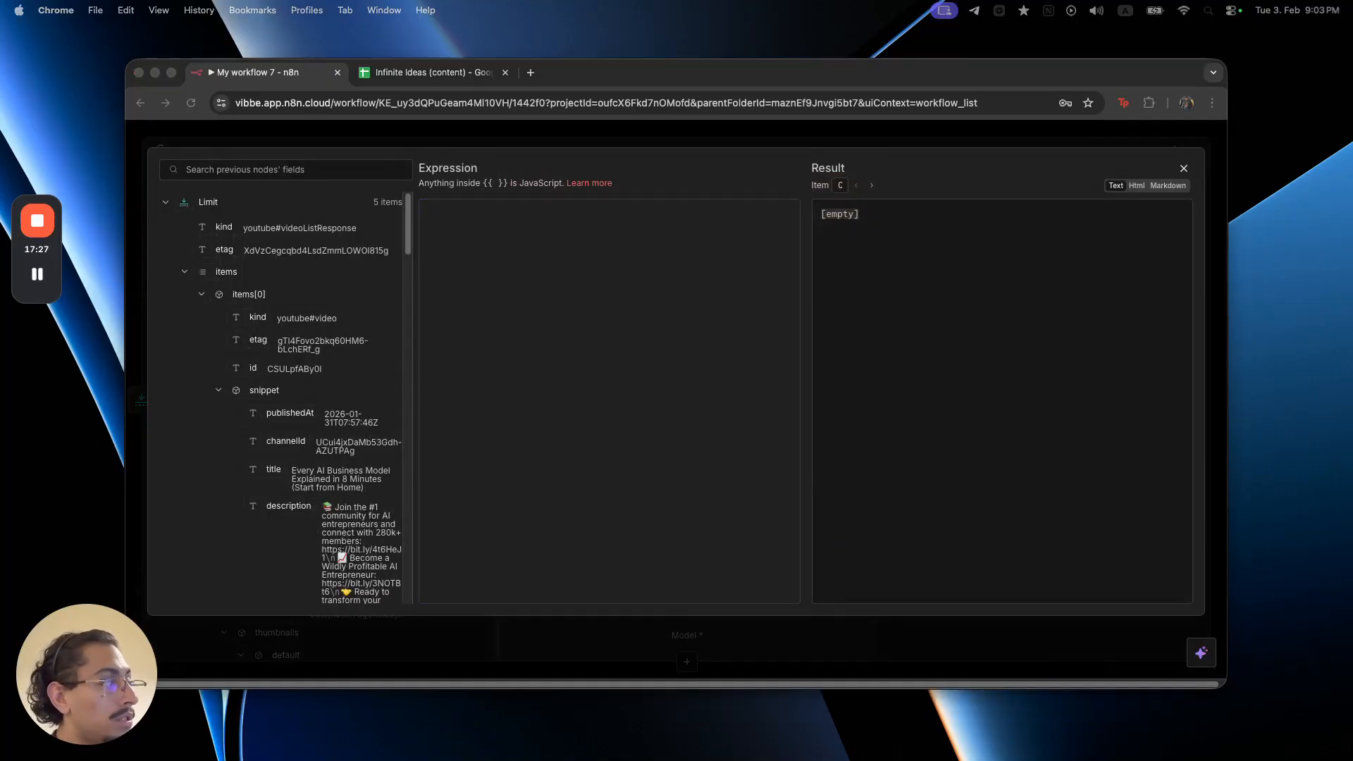
{"action": "left_click", "coordinate": [698, 289]}
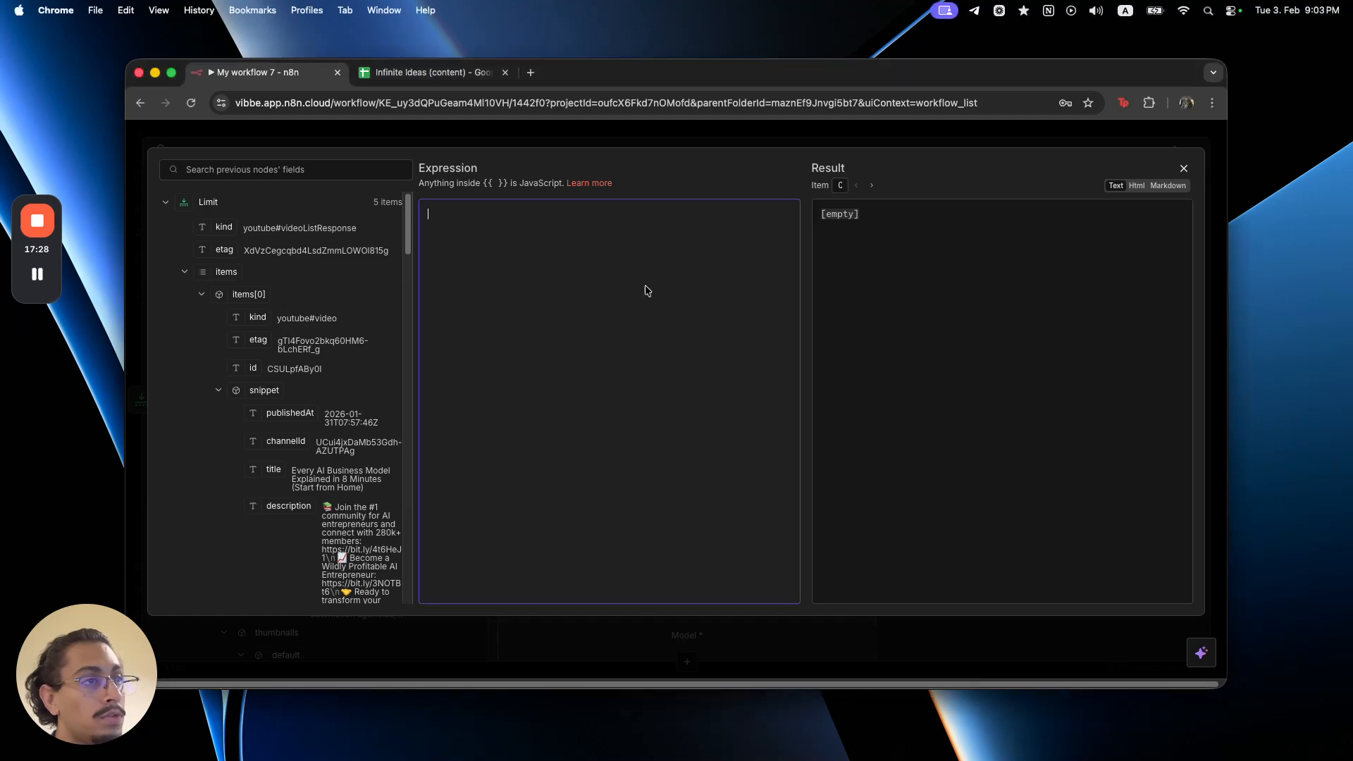
{"action": "key", "text": "super+v"}
- Examine the system prompt's role, task, n8n transcription corrections and required output format with title, link and summaries
{"action": "scroll", "coordinate": [603, 284], "scroll_direction": "up", "scroll_amount": 5}
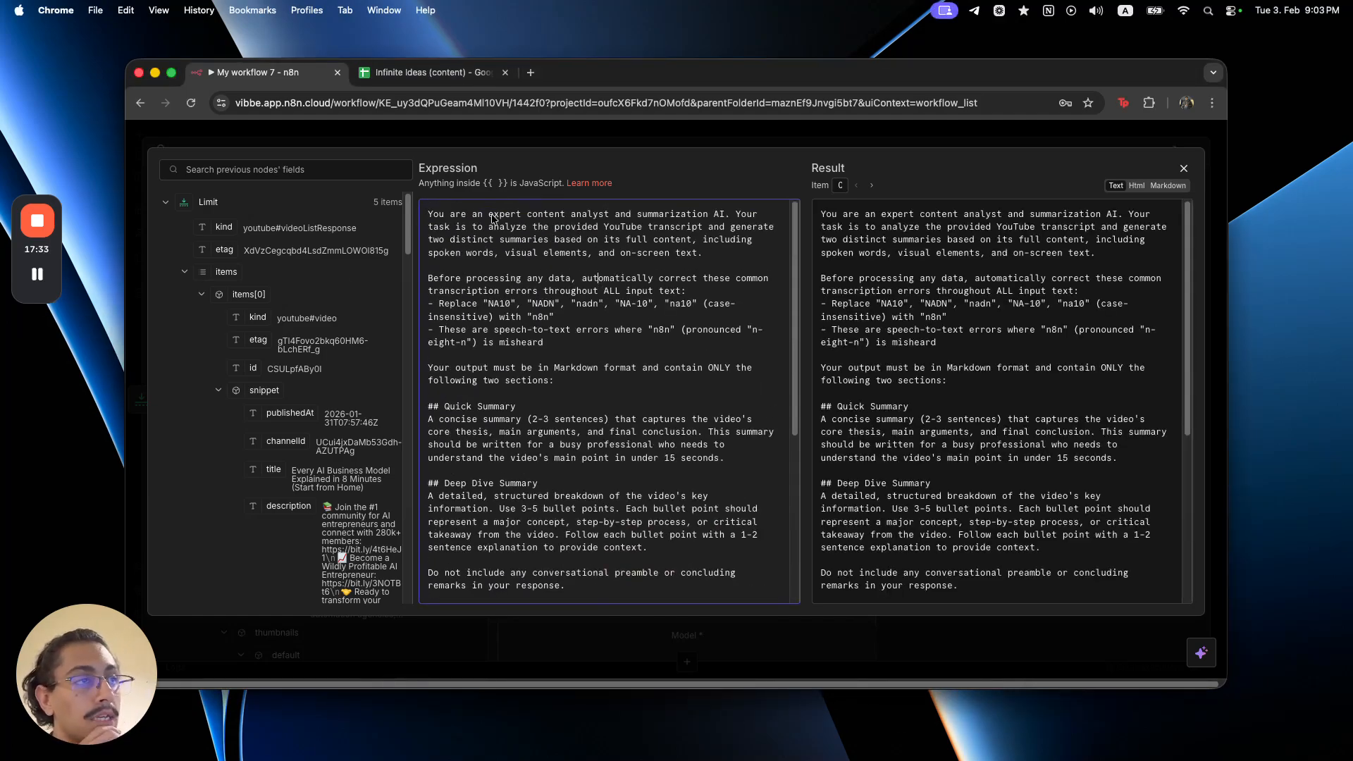
{"action": "left_click_drag", "start_coordinate": [428, 213], "coordinate": [728, 217]}
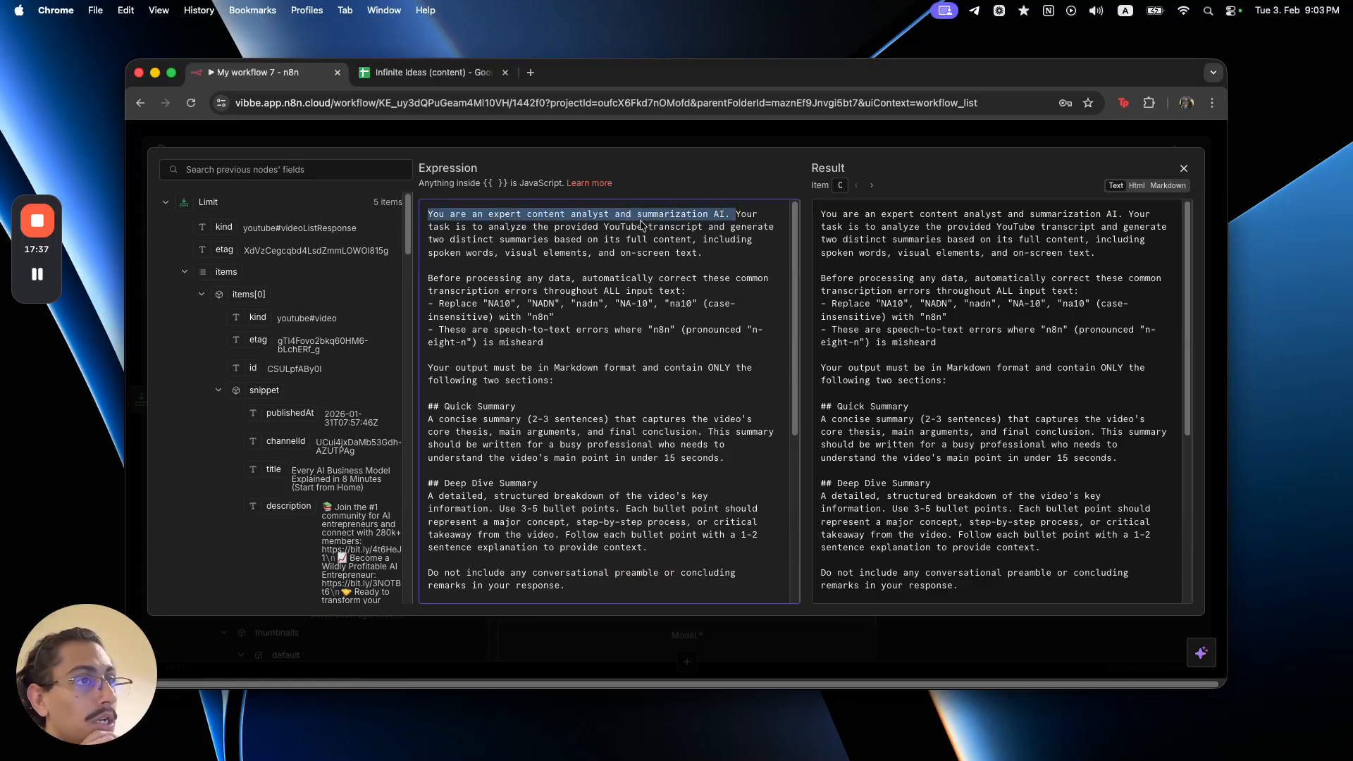
{"action": "left_click_drag", "start_coordinate": [451, 227], "coordinate": [750, 233]}
{"action": "left_click_drag", "start_coordinate": [472, 240], "coordinate": [735, 239]}
{"action": "left_click_drag", "start_coordinate": [517, 253], "coordinate": [681, 257]}
{"action": "left_click_drag", "start_coordinate": [455, 277], "coordinate": [736, 280]}
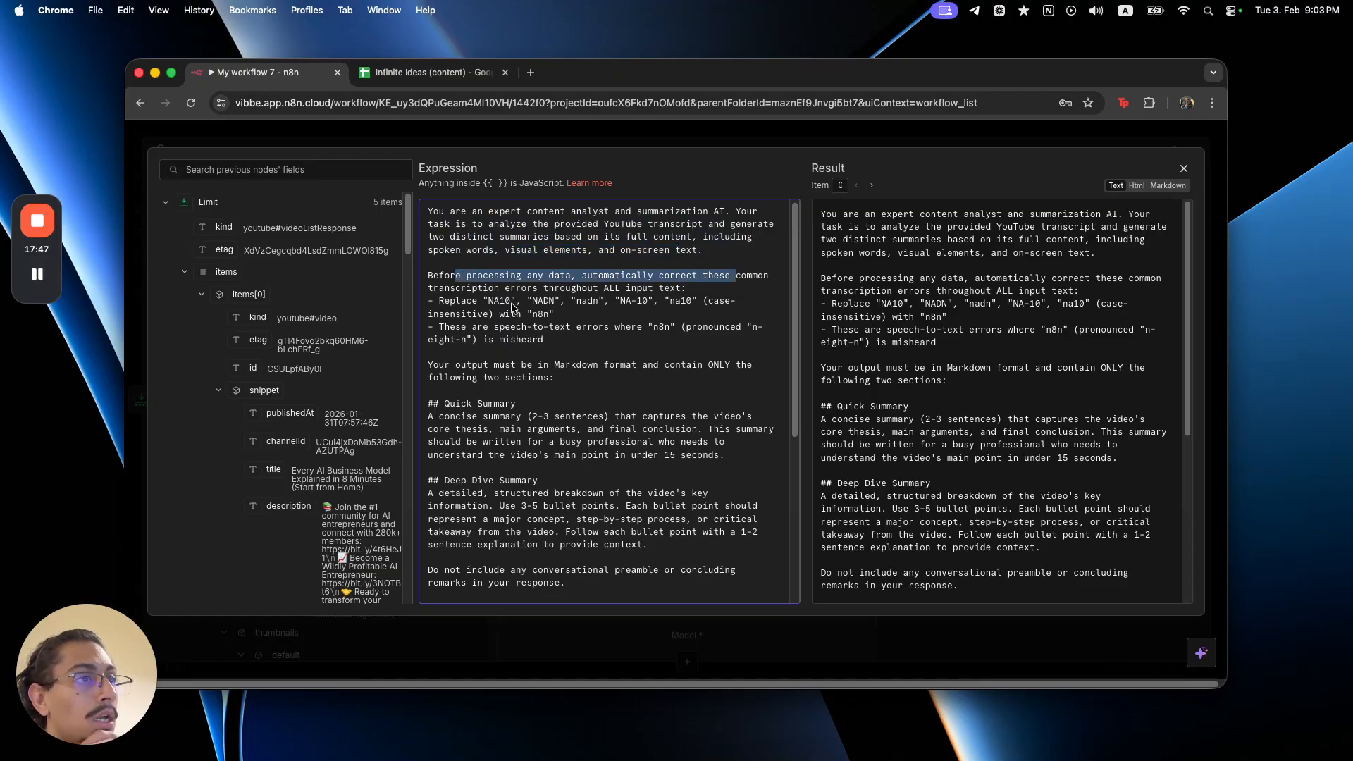
{"action": "left_click_drag", "start_coordinate": [488, 303], "coordinate": [561, 314]}
{"action": "left_click", "coordinate": [611, 302]}
{"action": "left_click", "coordinate": [592, 320]}
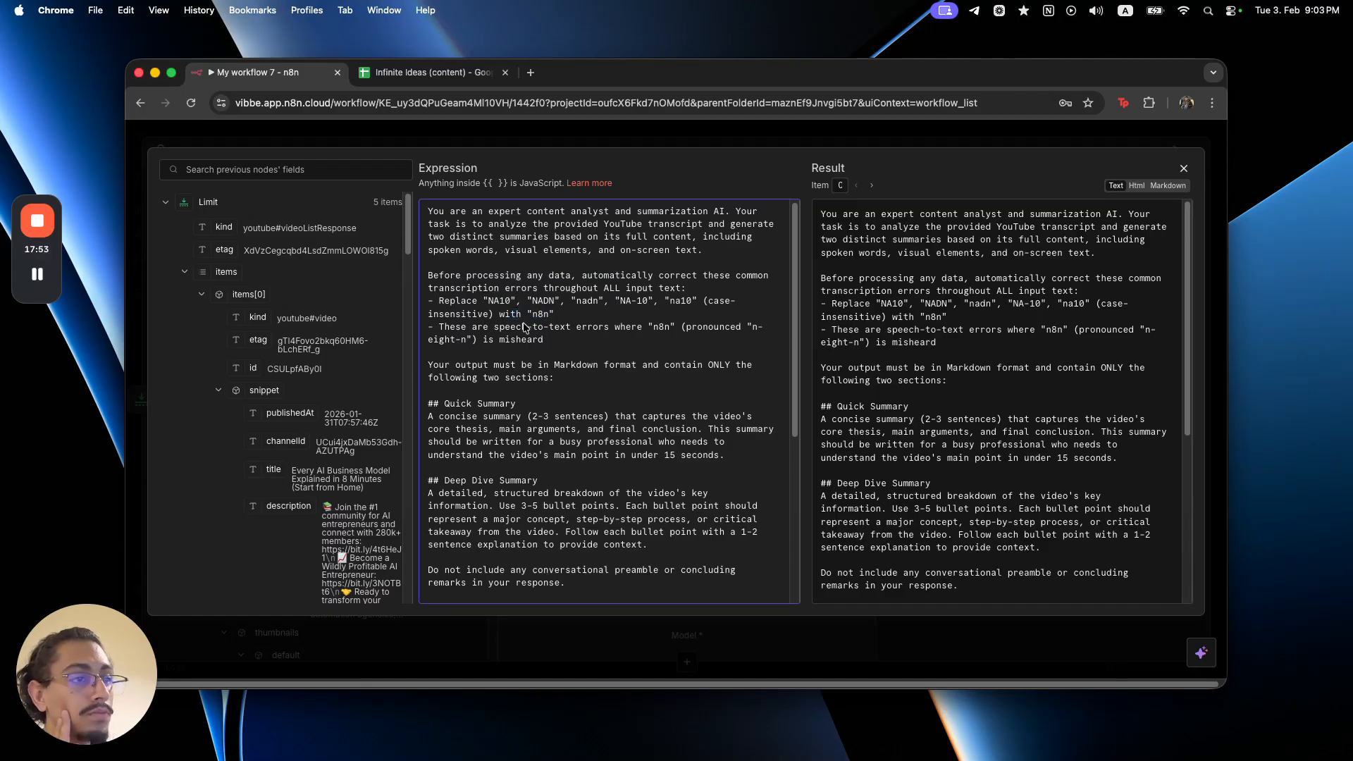
{"action": "scroll", "coordinate": [521, 352], "scroll_direction": "down", "scroll_amount": 5}
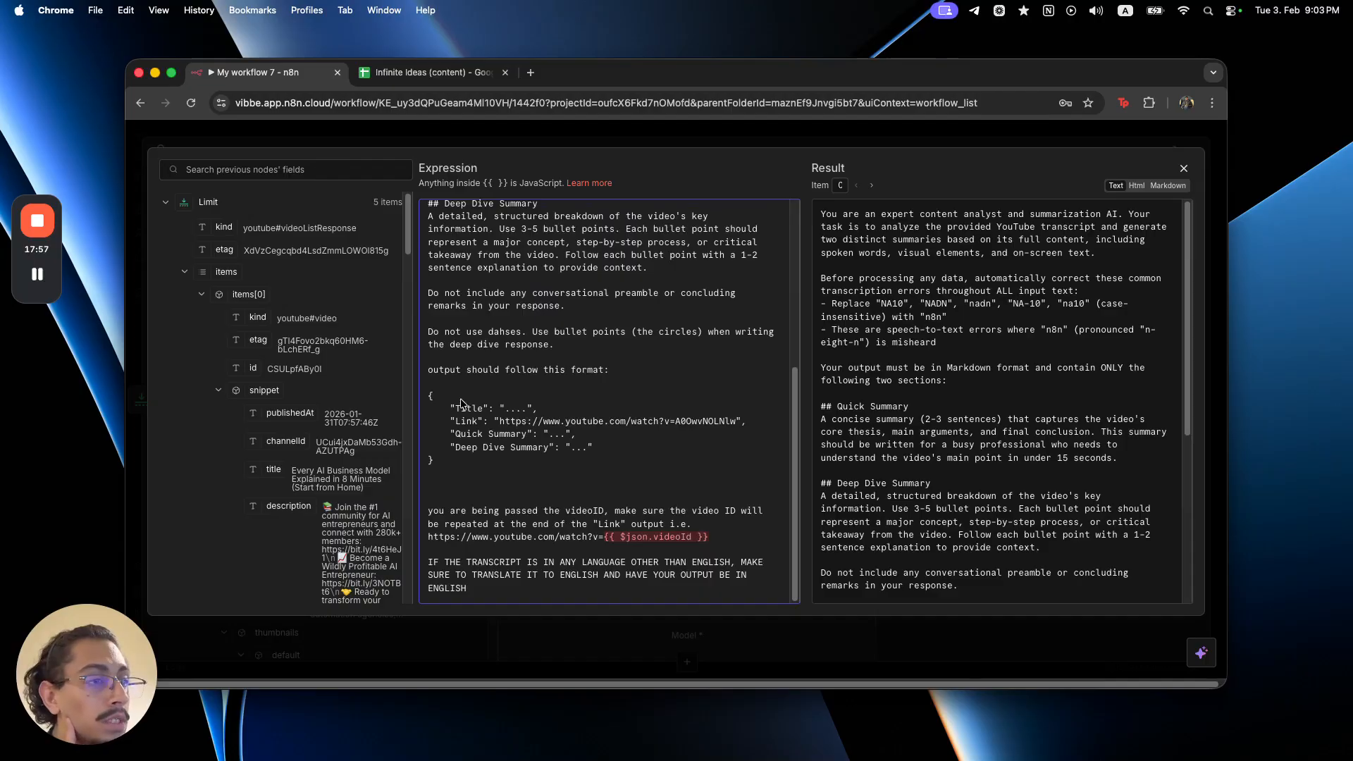
{"action": "left_click_drag", "start_coordinate": [460, 407], "coordinate": [433, 462]}
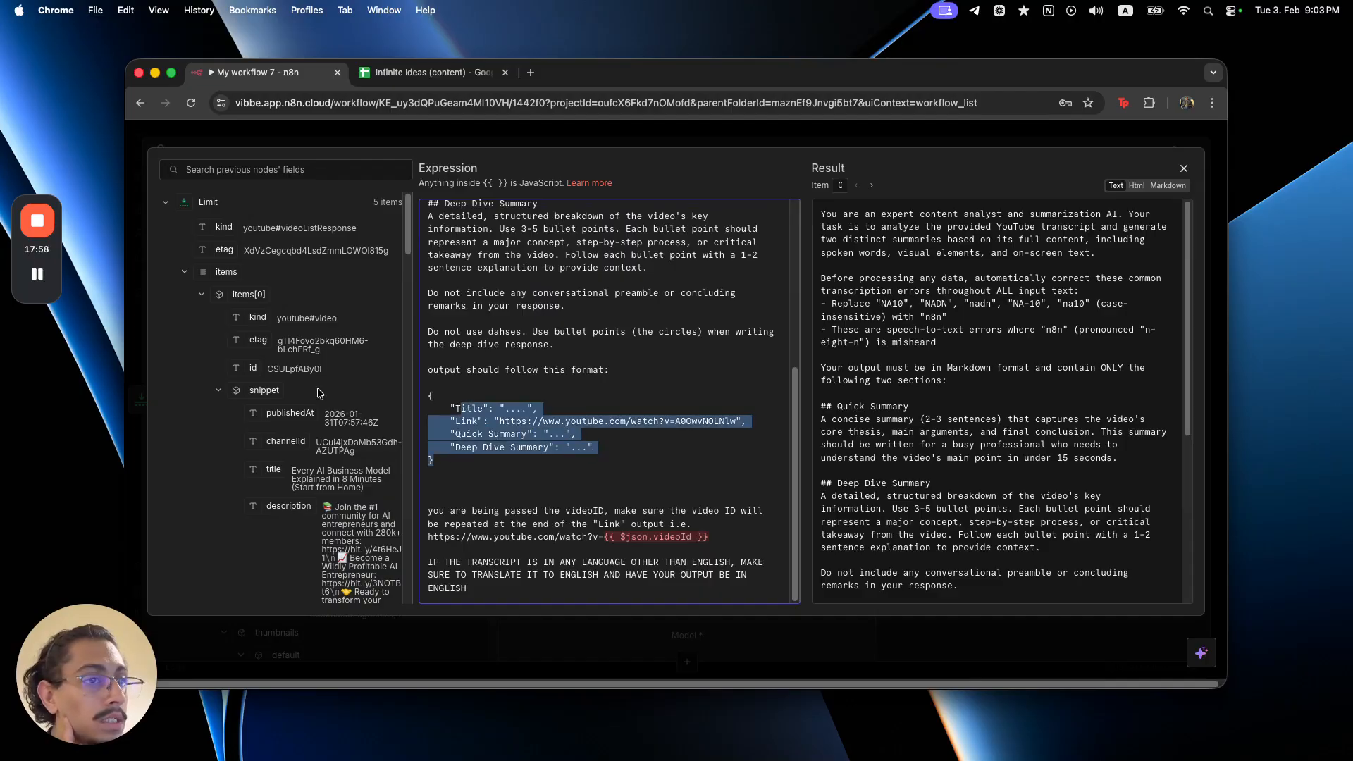
- Examine the Limit node's video fields, from snippet and description through thumbnails and localized data, for transcript content the system prompt could use
{"action": "scroll", "coordinate": [318, 392], "scroll_direction": "down", "scroll_amount": 2}
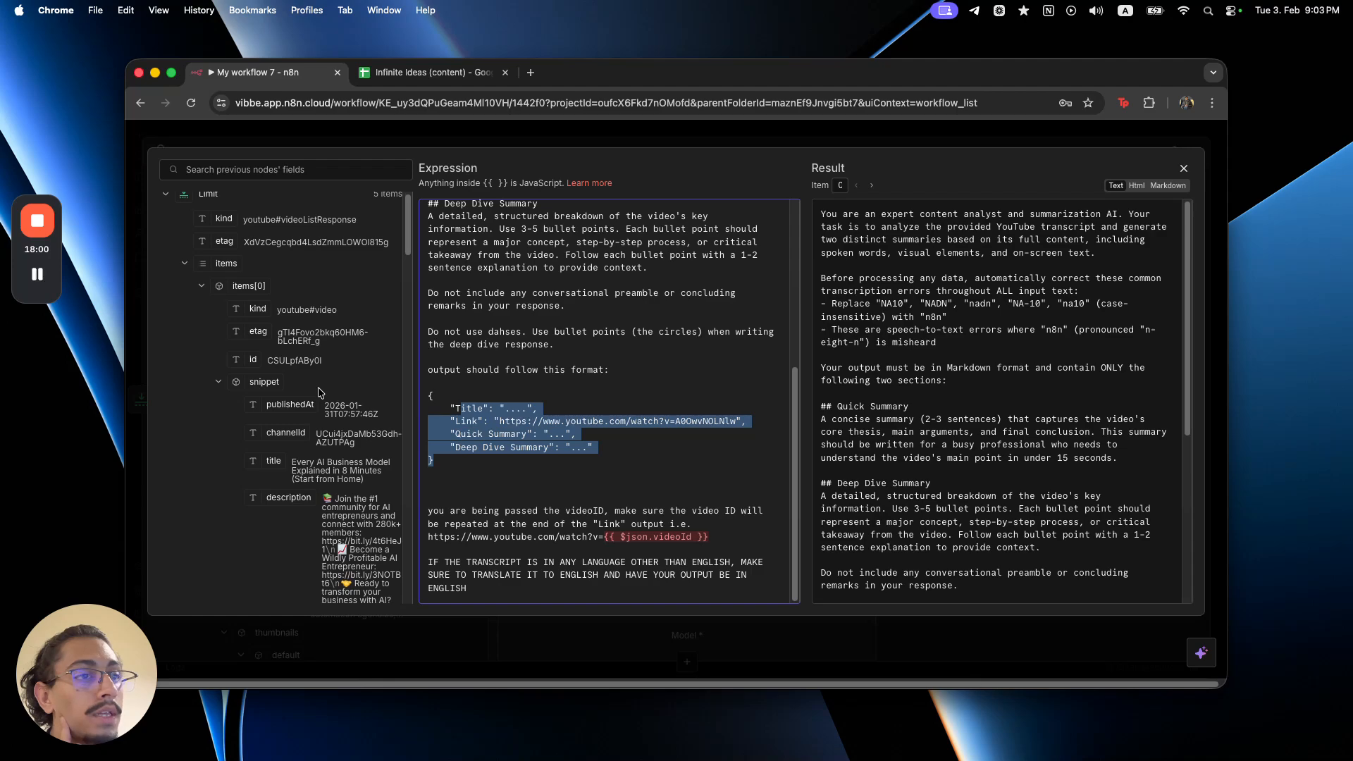
{"action": "scroll", "coordinate": [318, 392], "scroll_direction": "down", "scroll_amount": 5}
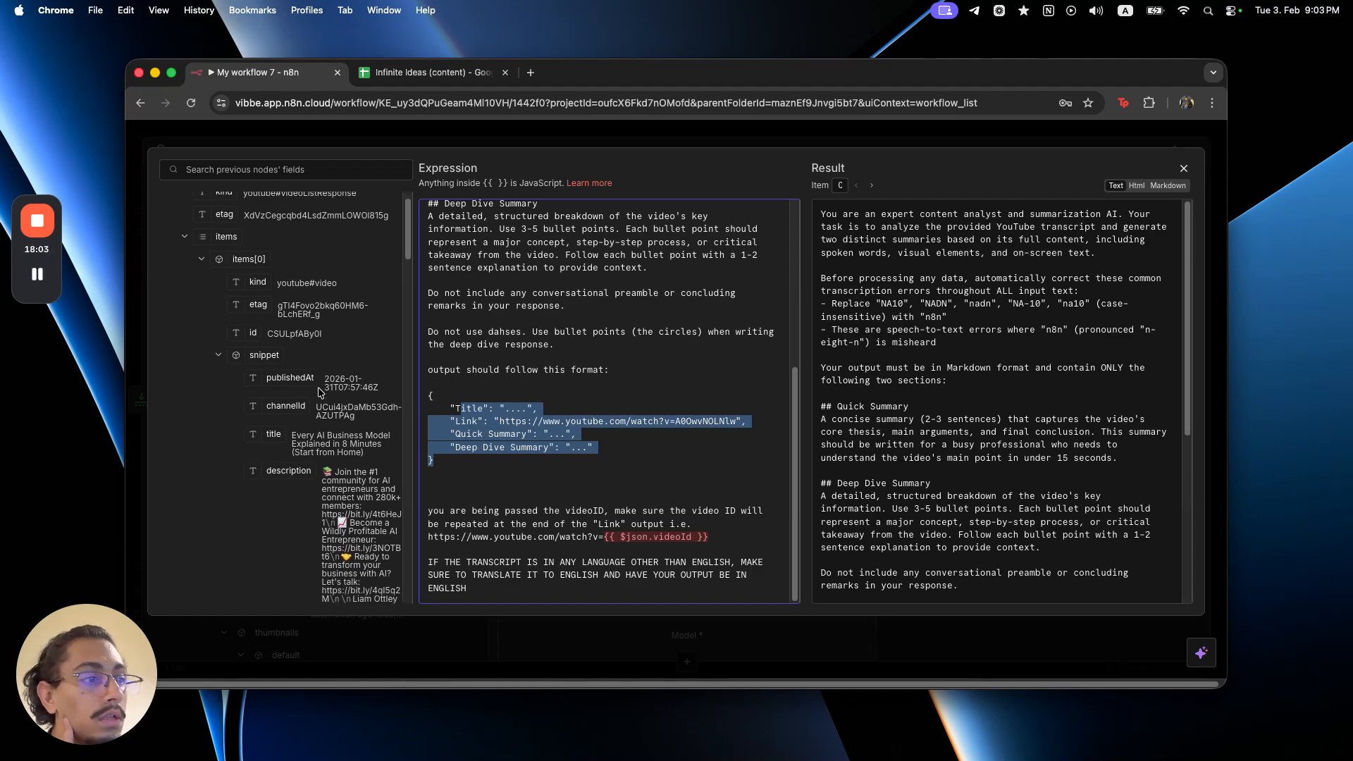
{"action": "scroll", "coordinate": [319, 393], "scroll_direction": "down", "scroll_amount": 6}
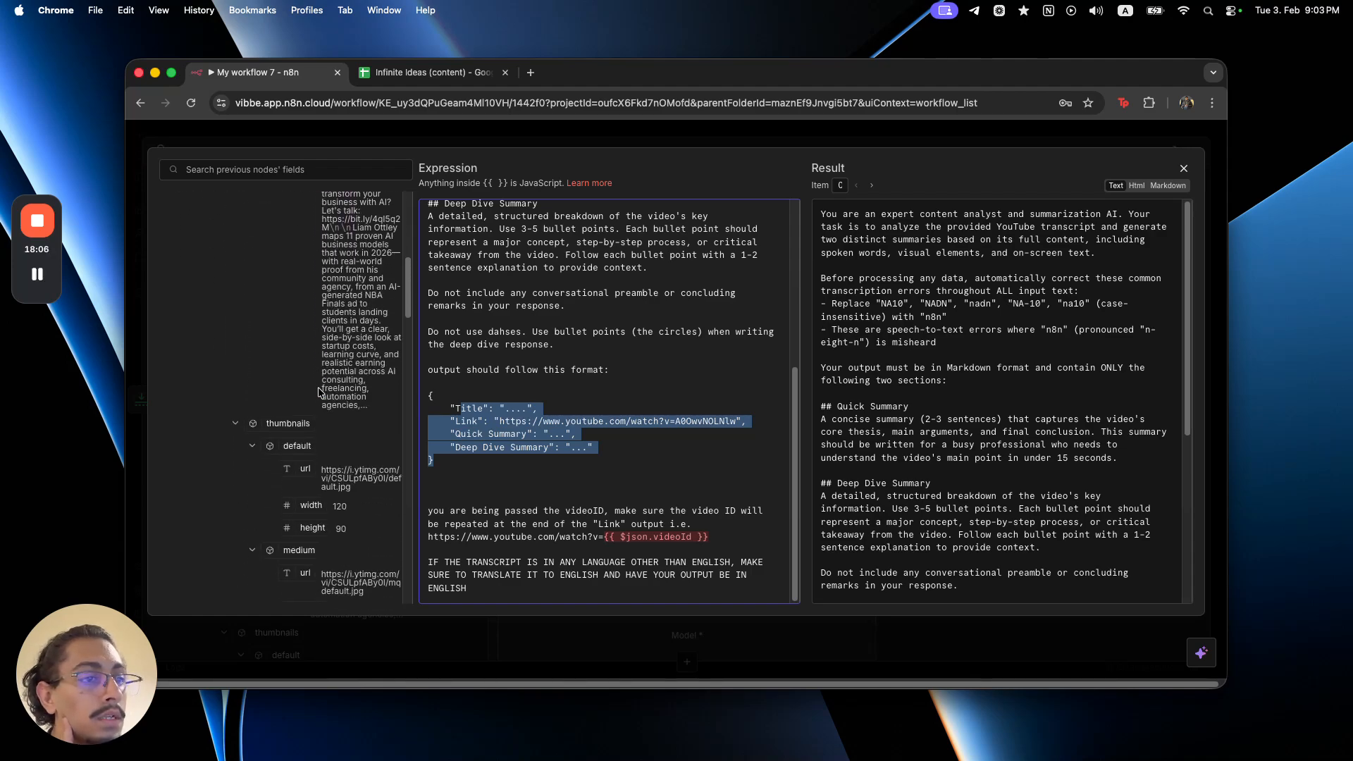
{"action": "scroll", "coordinate": [318, 393], "scroll_direction": "down", "scroll_amount": 9}
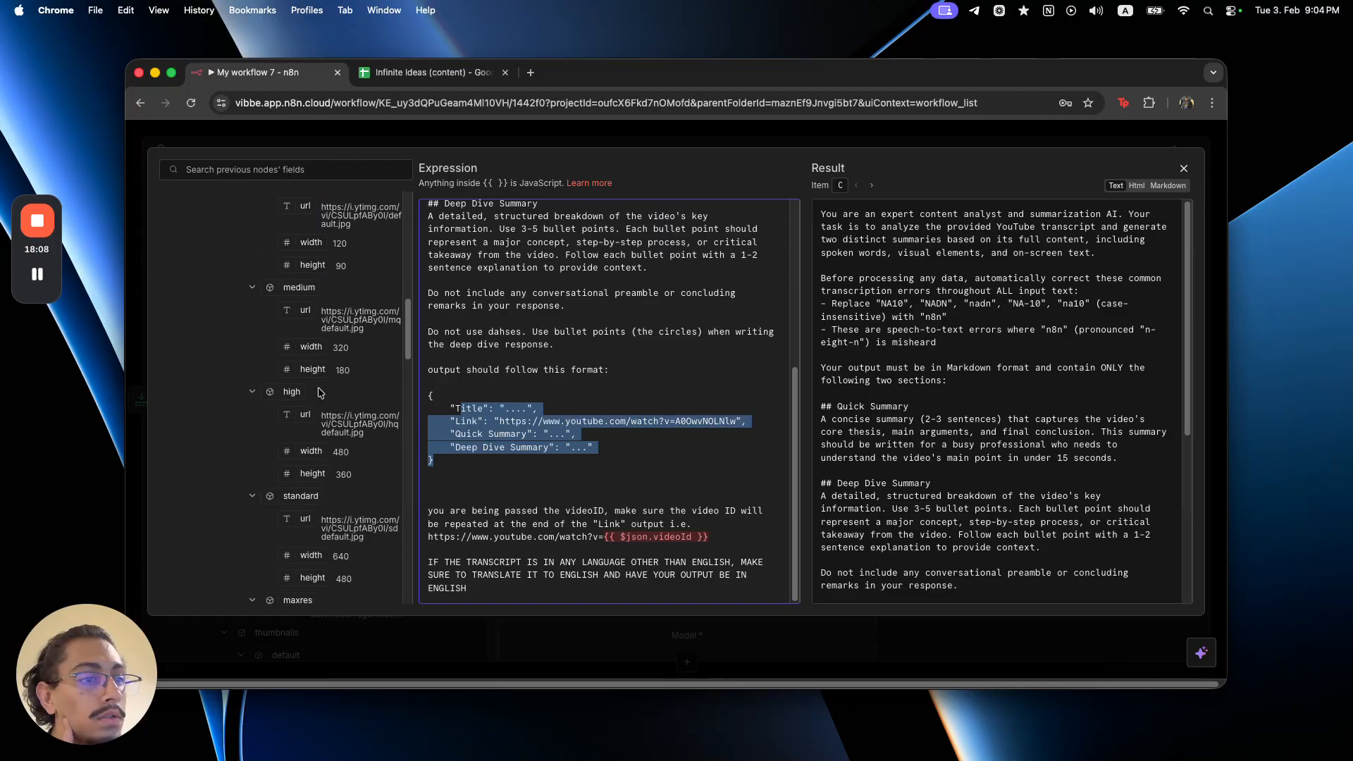
{"action": "scroll", "coordinate": [319, 392], "scroll_direction": "down", "scroll_amount": 2}
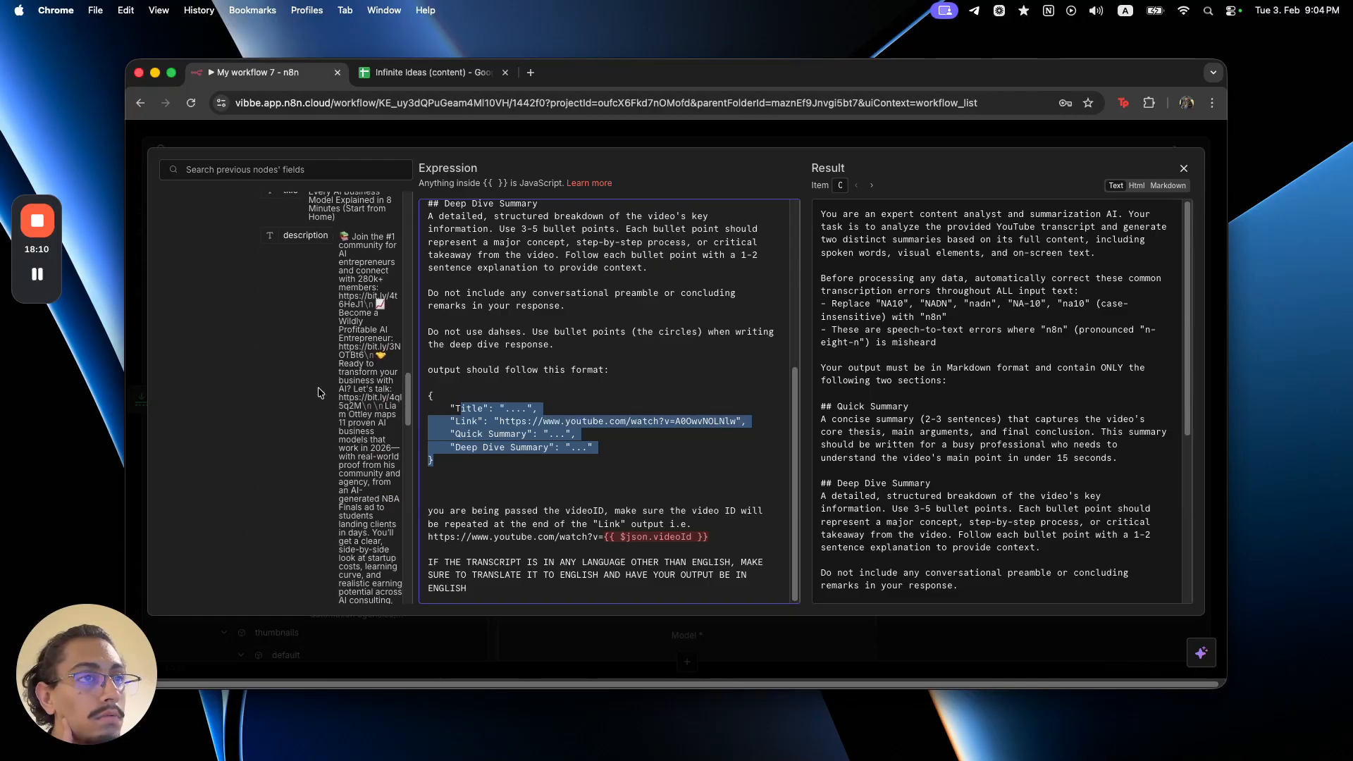
{"action": "scroll", "coordinate": [318, 392], "scroll_direction": "up", "scroll_amount": 10}
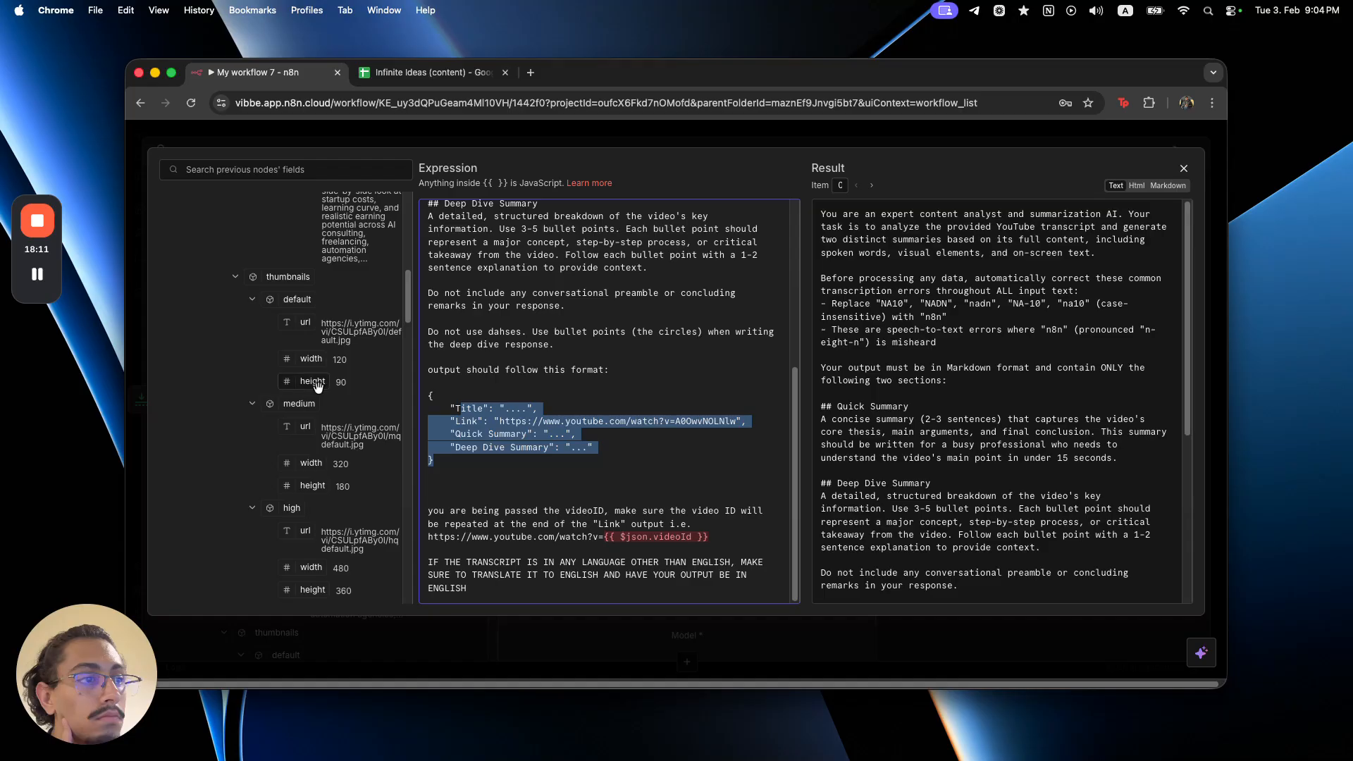
{"action": "left_click", "coordinate": [591, 475]}
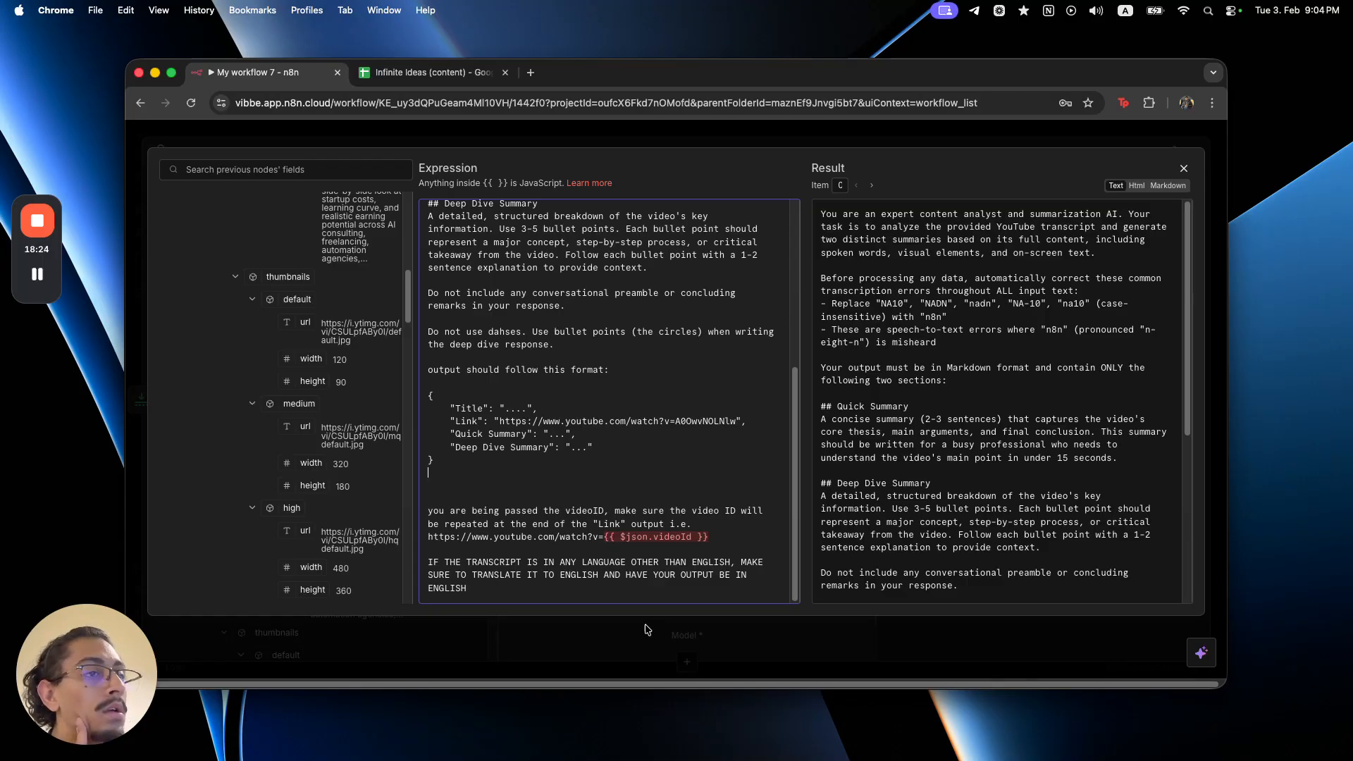
{"action": "scroll", "coordinate": [296, 420], "scroll_direction": "up", "scroll_amount": 10}
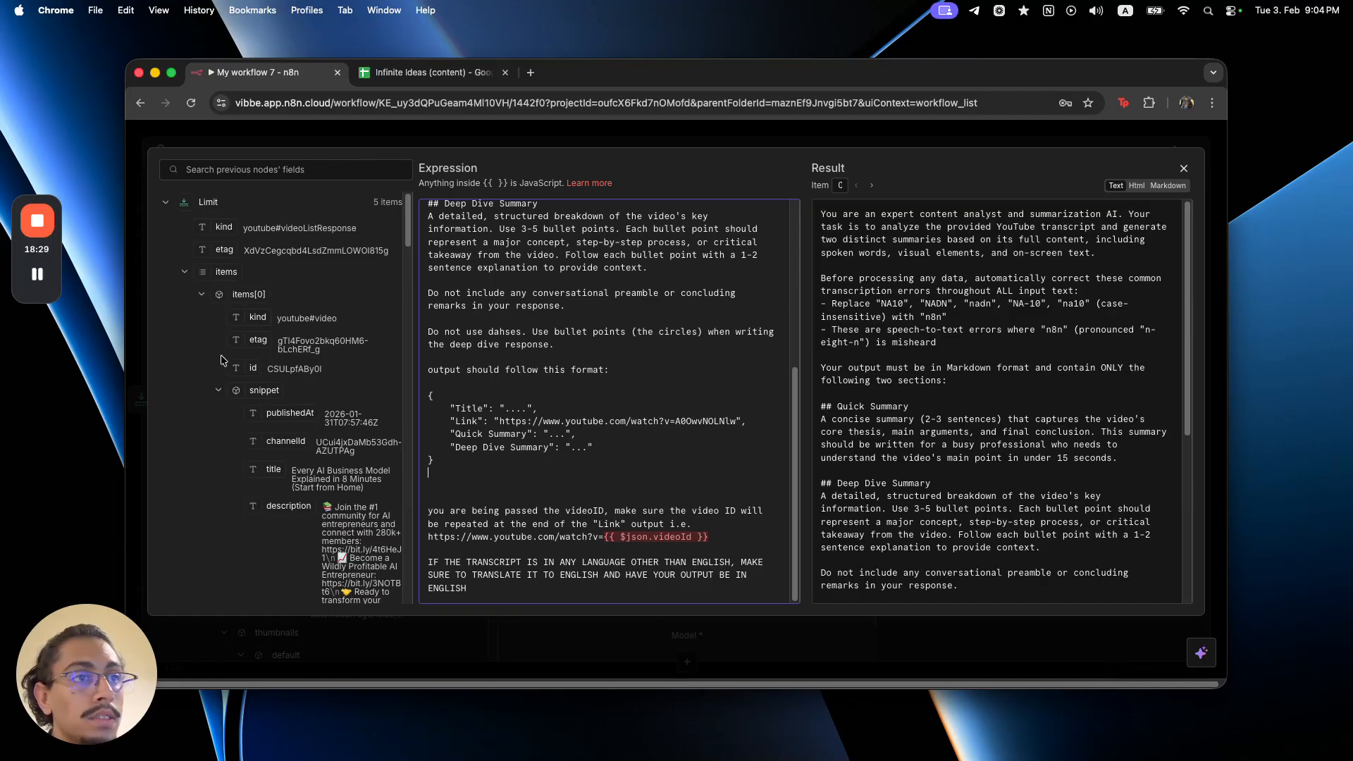
{"action": "scroll", "coordinate": [217, 351], "scroll_direction": "down", "scroll_amount": 3}
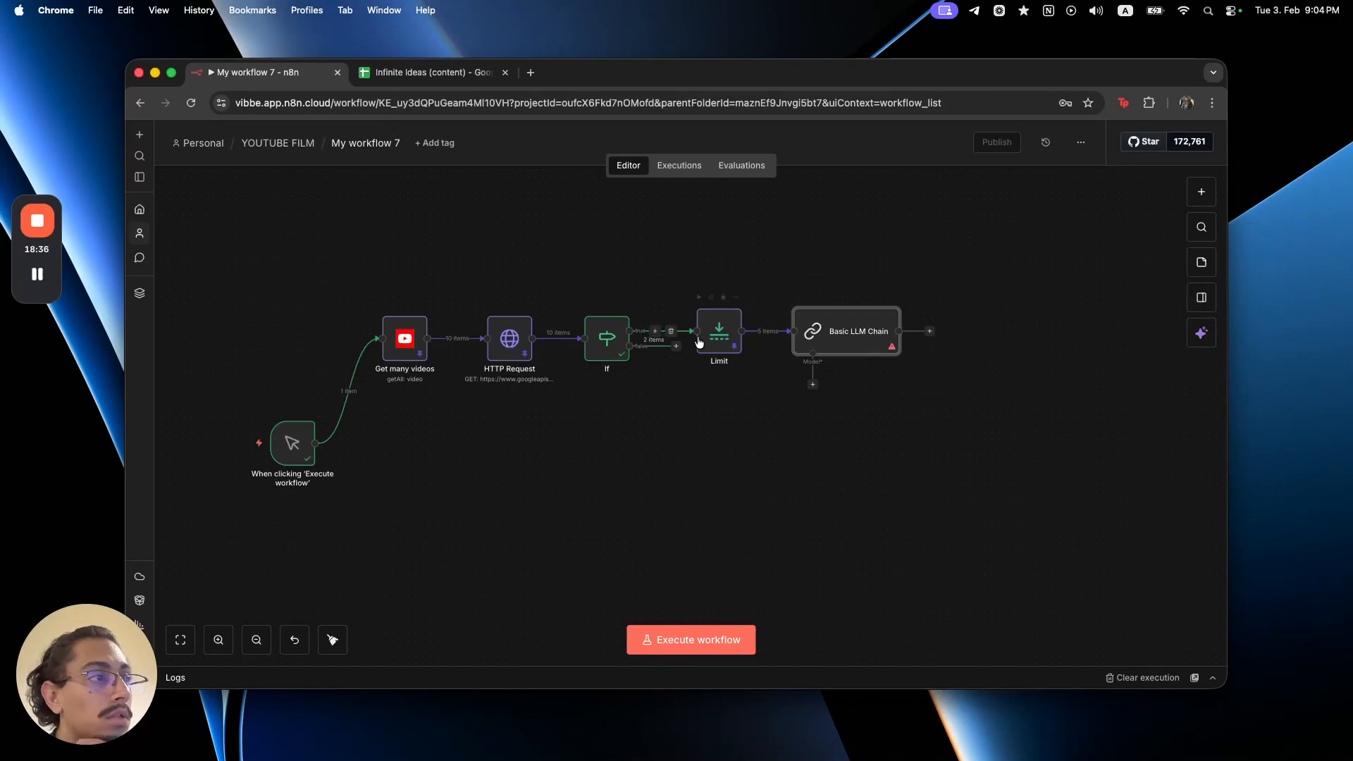
- Examine the existing HTTP Request node's output items and its id and part query parameters for transcript data
{"action": "double_click", "coordinate": [511, 339]}
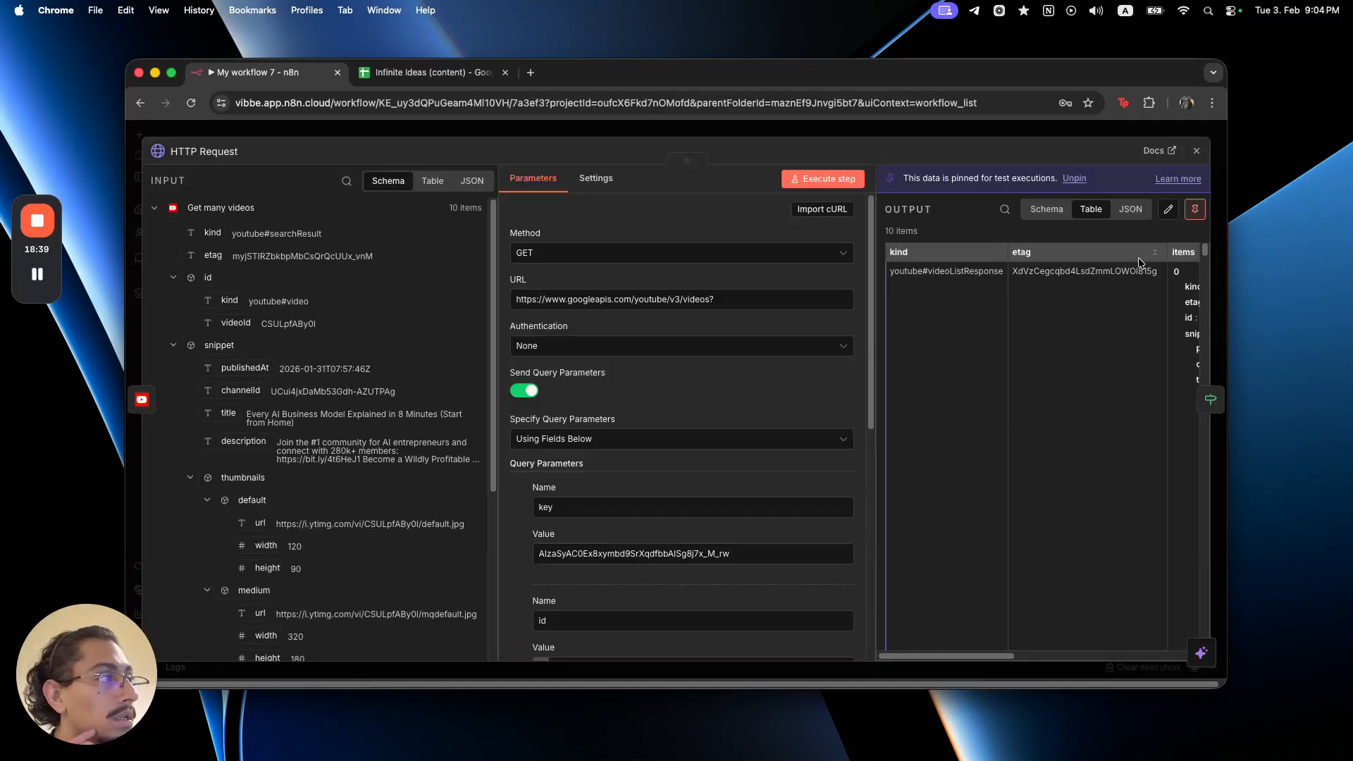
{"action": "scroll", "coordinate": [1064, 528], "scroll_direction": "right", "scroll_amount": 5}
{"action": "scroll", "coordinate": [1065, 528], "scroll_direction": "down", "scroll_amount": 5}
{"action": "scroll", "coordinate": [1065, 527], "scroll_direction": "down", "scroll_amount": 10}
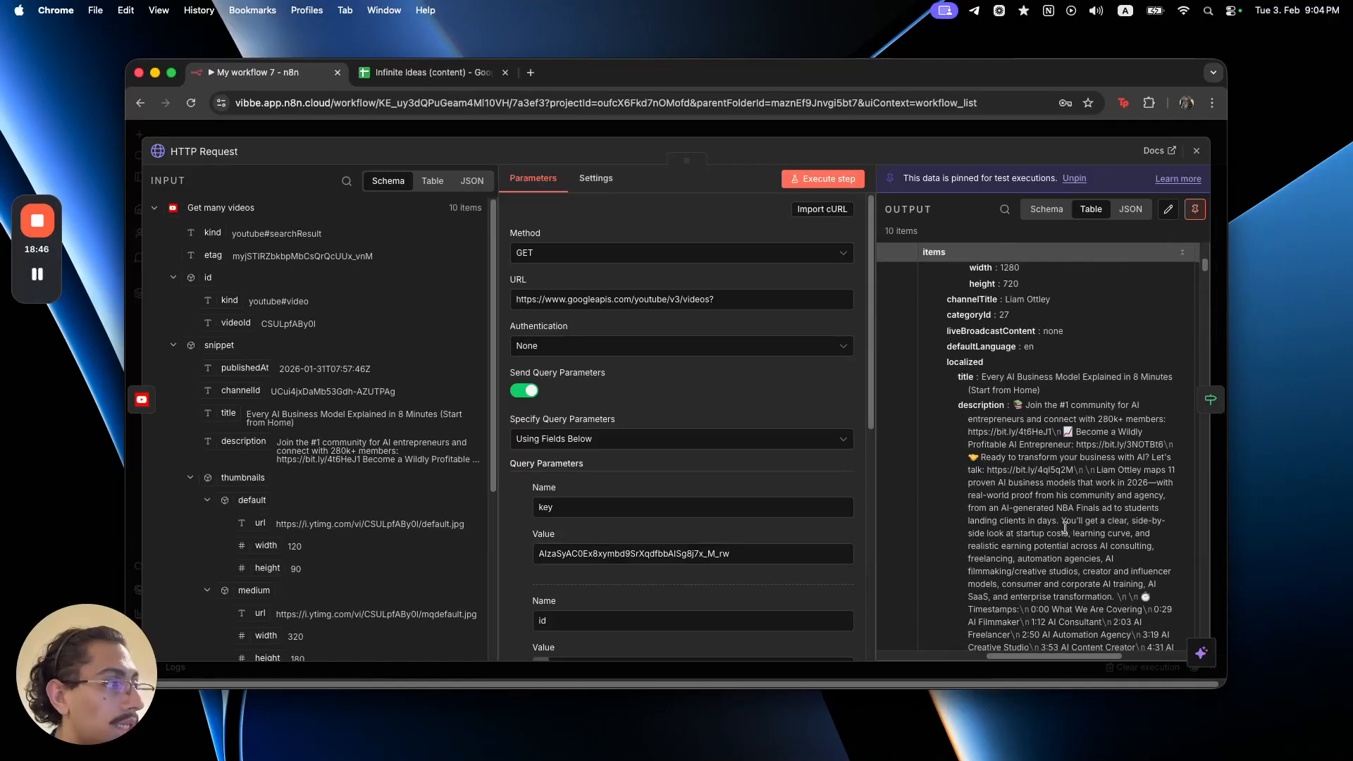
{"action": "scroll", "coordinate": [1065, 528], "scroll_direction": "up", "scroll_amount": 10}
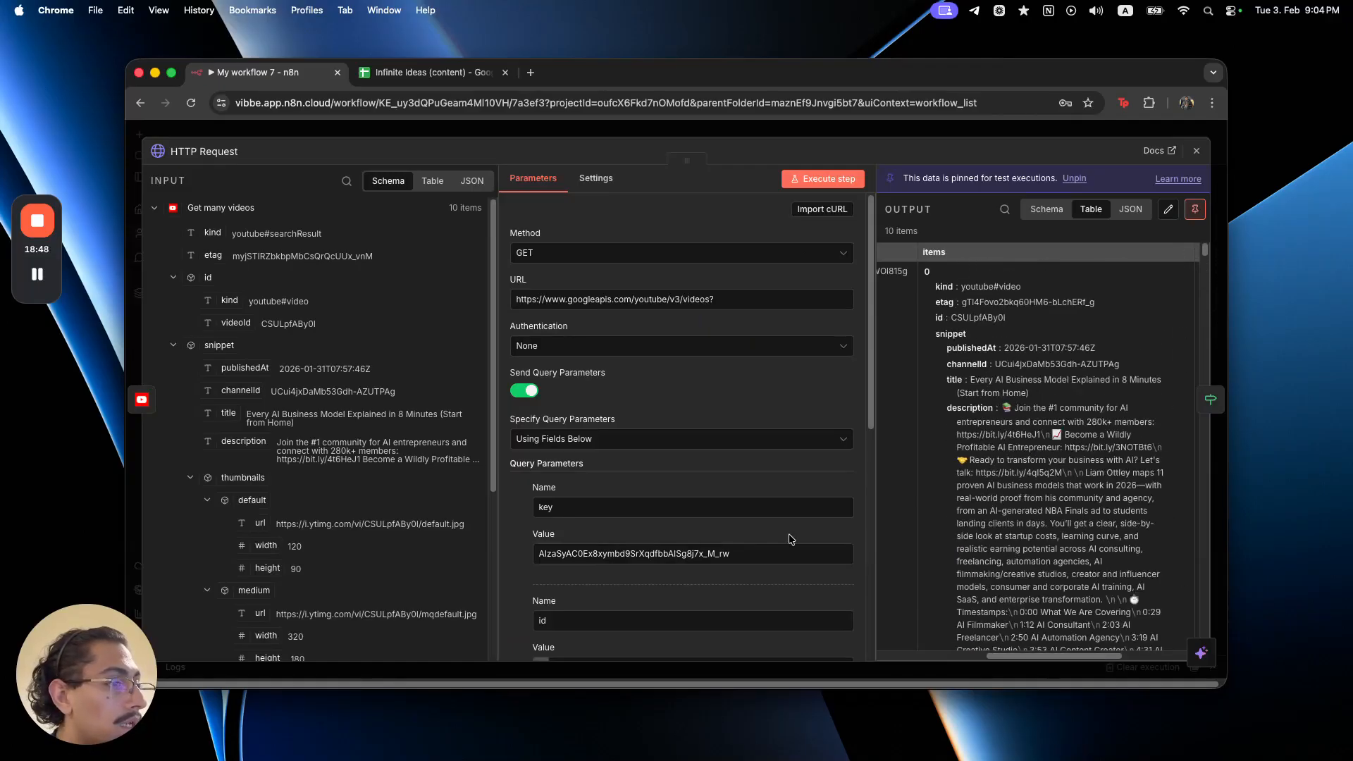
{"action": "scroll", "coordinate": [561, 403], "scroll_direction": "down", "scroll_amount": 6}
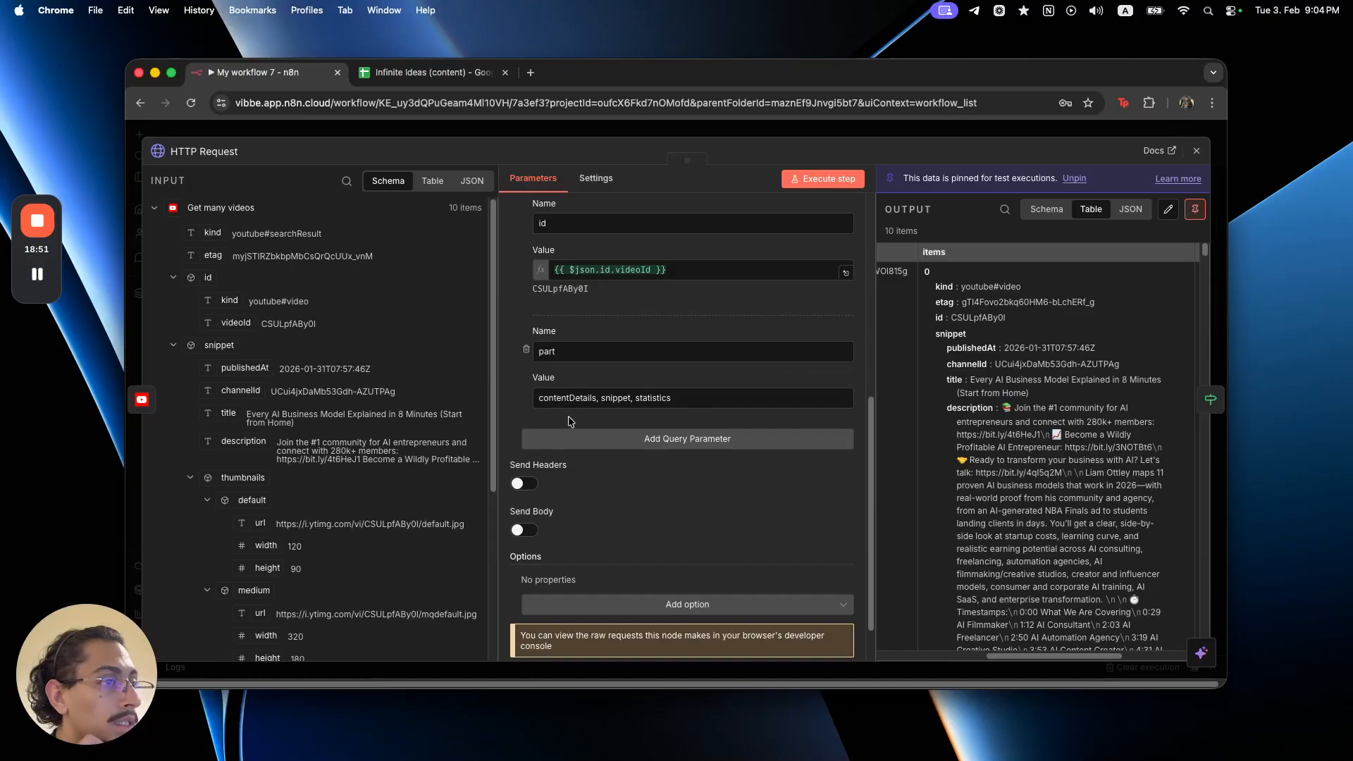
{"action": "left_click", "coordinate": [567, 401]}
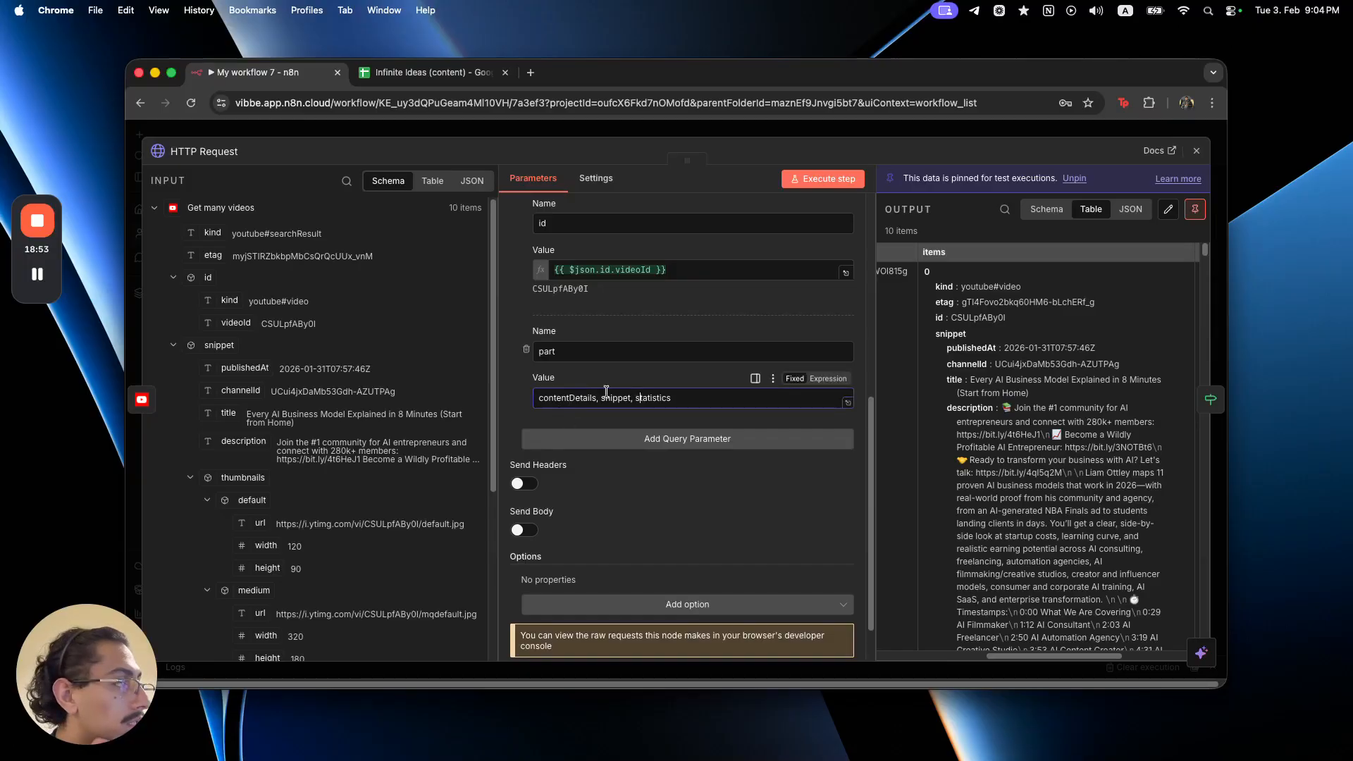
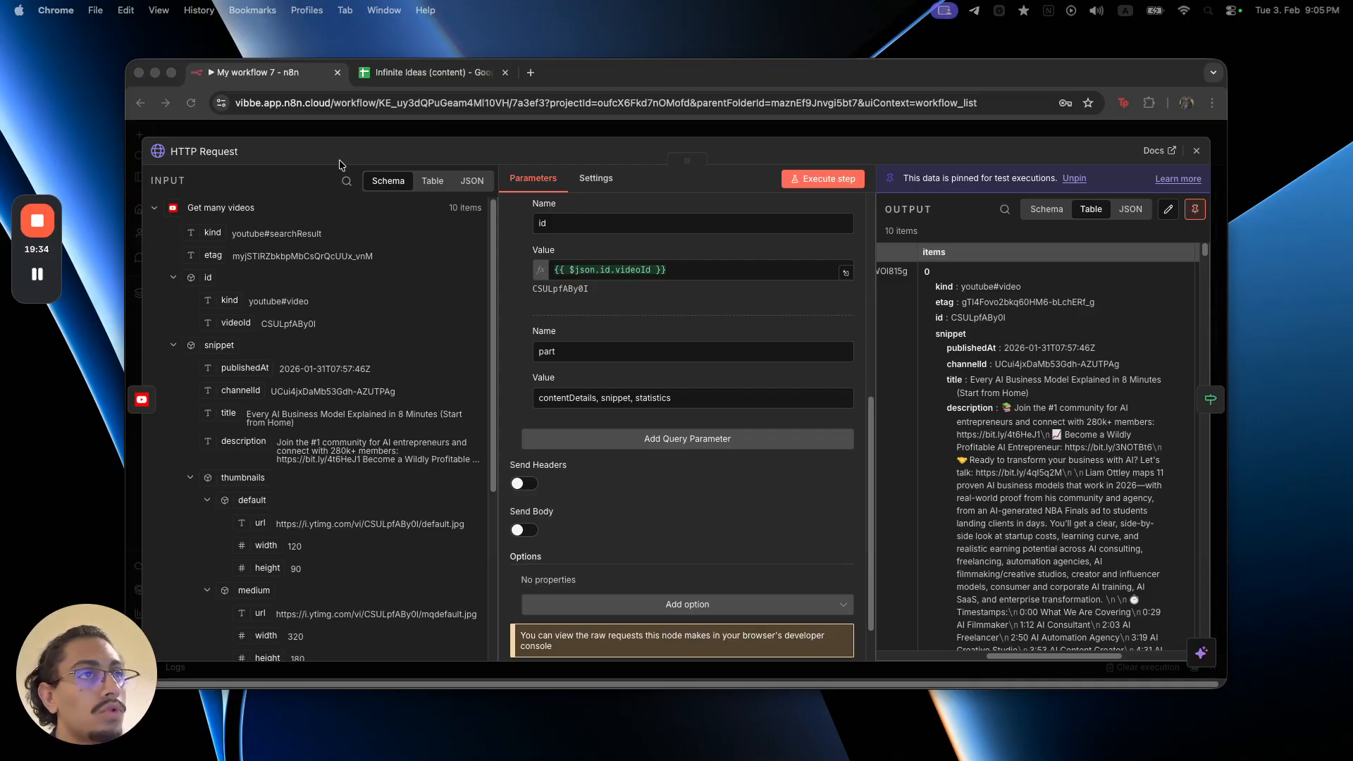
{"action": "left_click", "coordinate": [339, 125]}
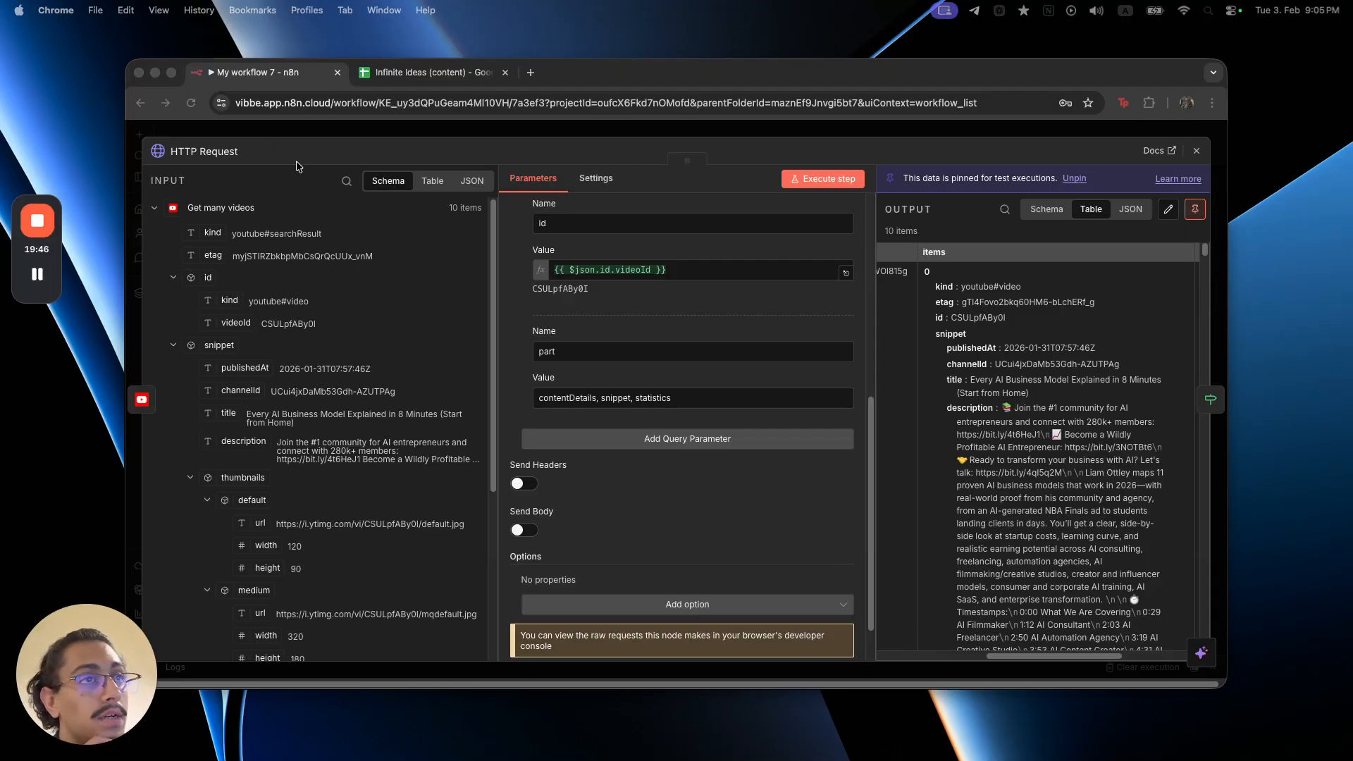
{"action": "left_click", "coordinate": [252, 136]}
- Disconnect Basic LLM Chain from Limit and move it away to make room between the two nodes
{"action": "mouse_move", "coordinate": [775, 339]}
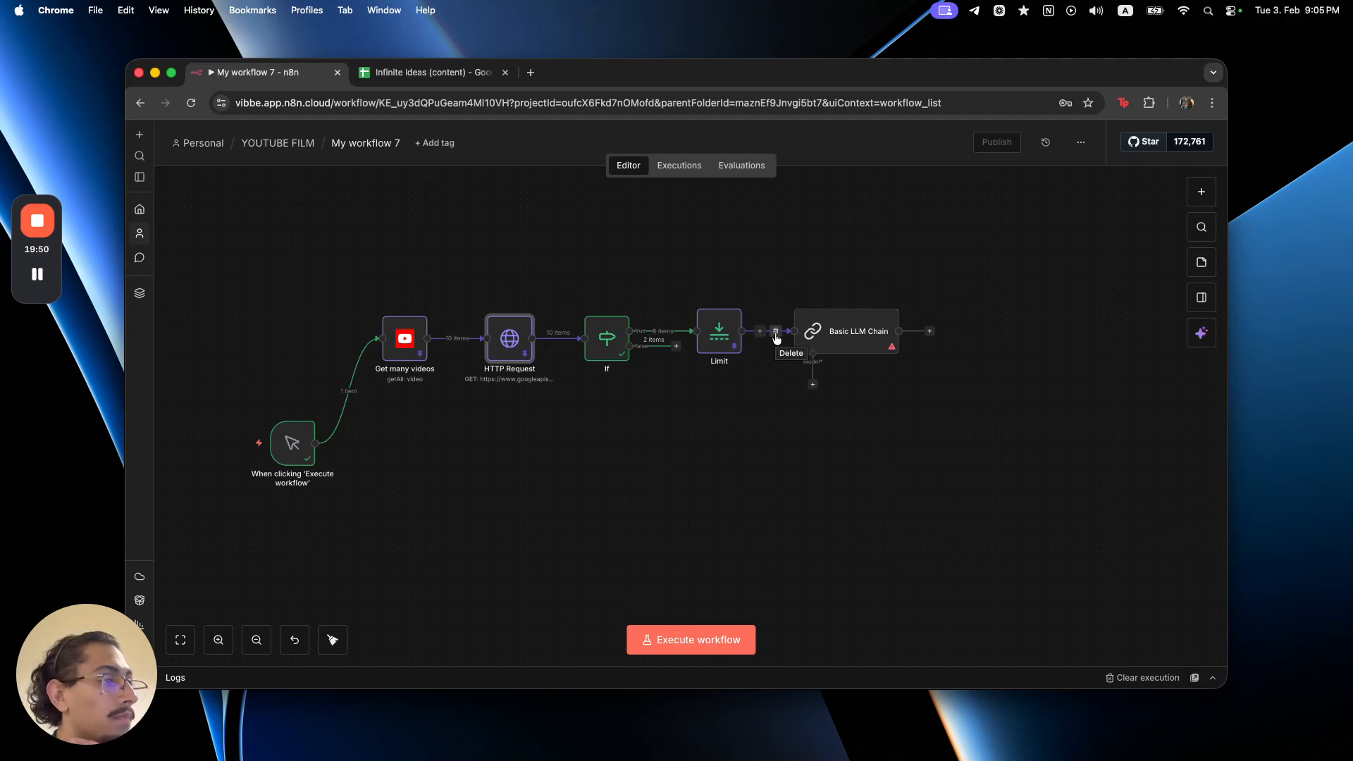
{"action": "left_click_drag", "start_coordinate": [841, 333], "coordinate": [953, 332]}
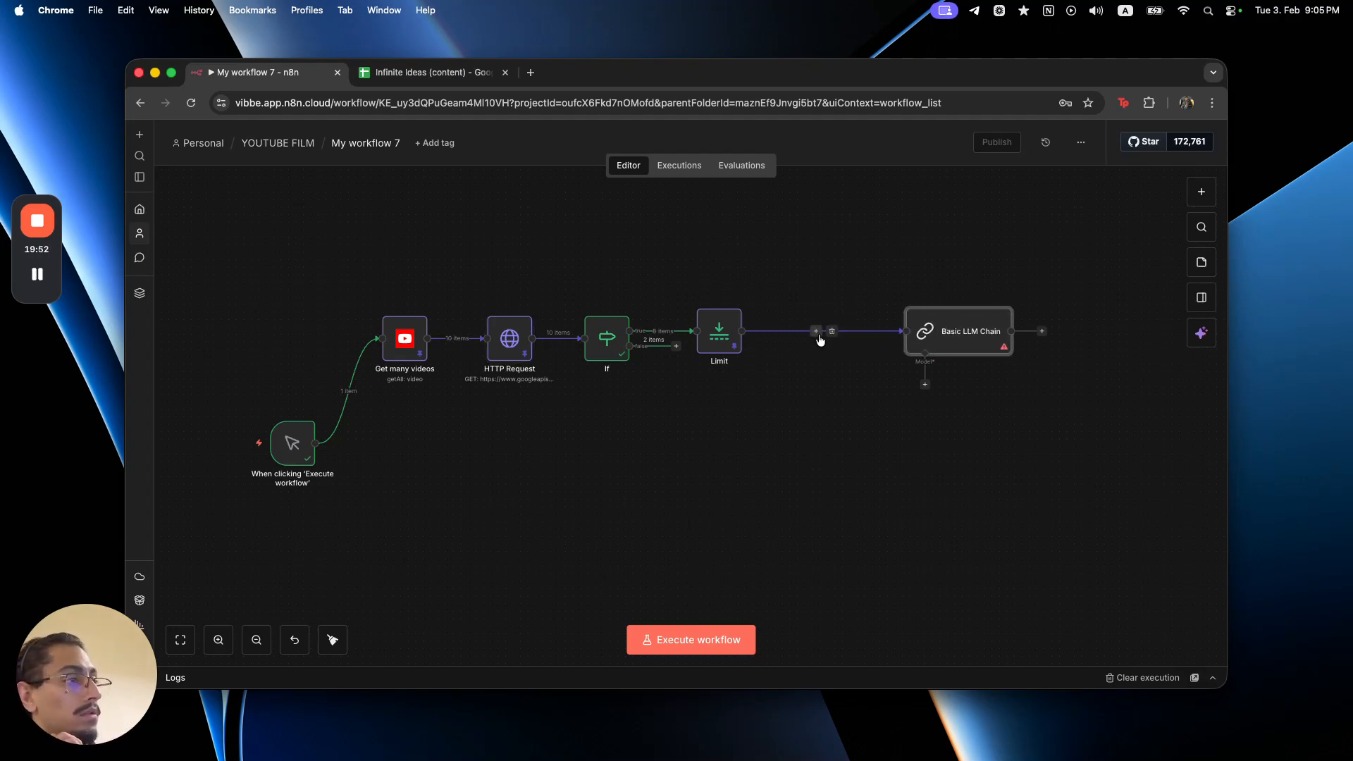
{"action": "left_click", "coordinate": [831, 332]}
{"action": "left_click_drag", "start_coordinate": [909, 335], "coordinate": [968, 334]}
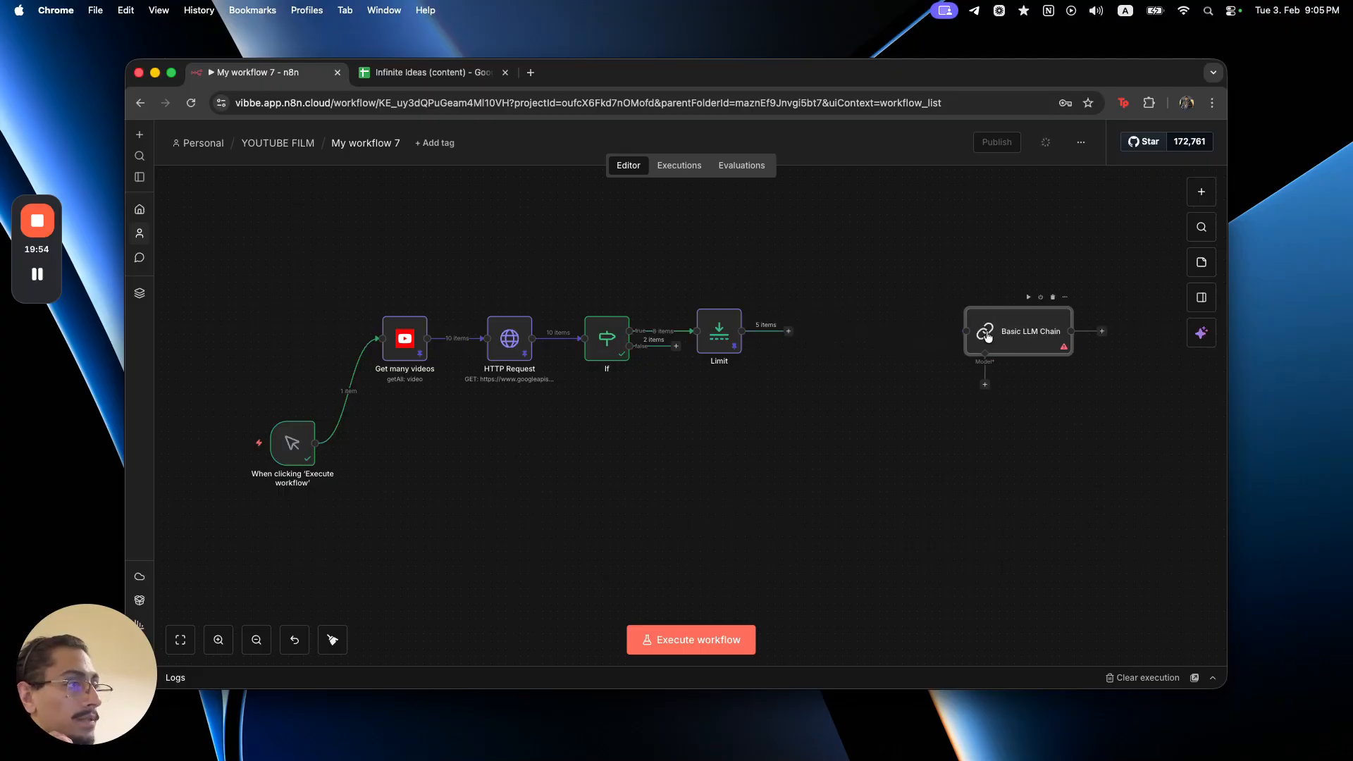
- Add an HTTP Request node after the Limit node
{"action": "left_click", "coordinate": [789, 331]}
{"action": "type", "text": "http"}
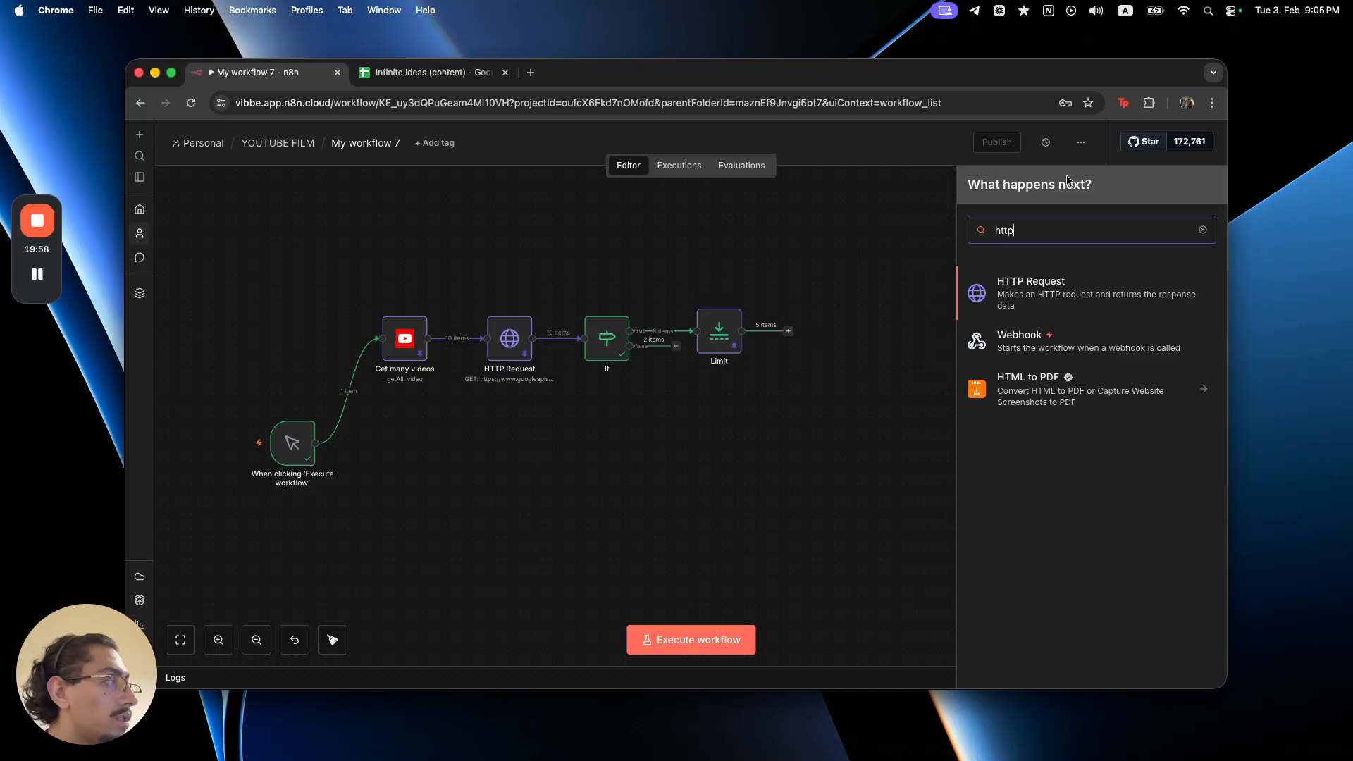
{"action": "left_click", "coordinate": [1022, 294]}
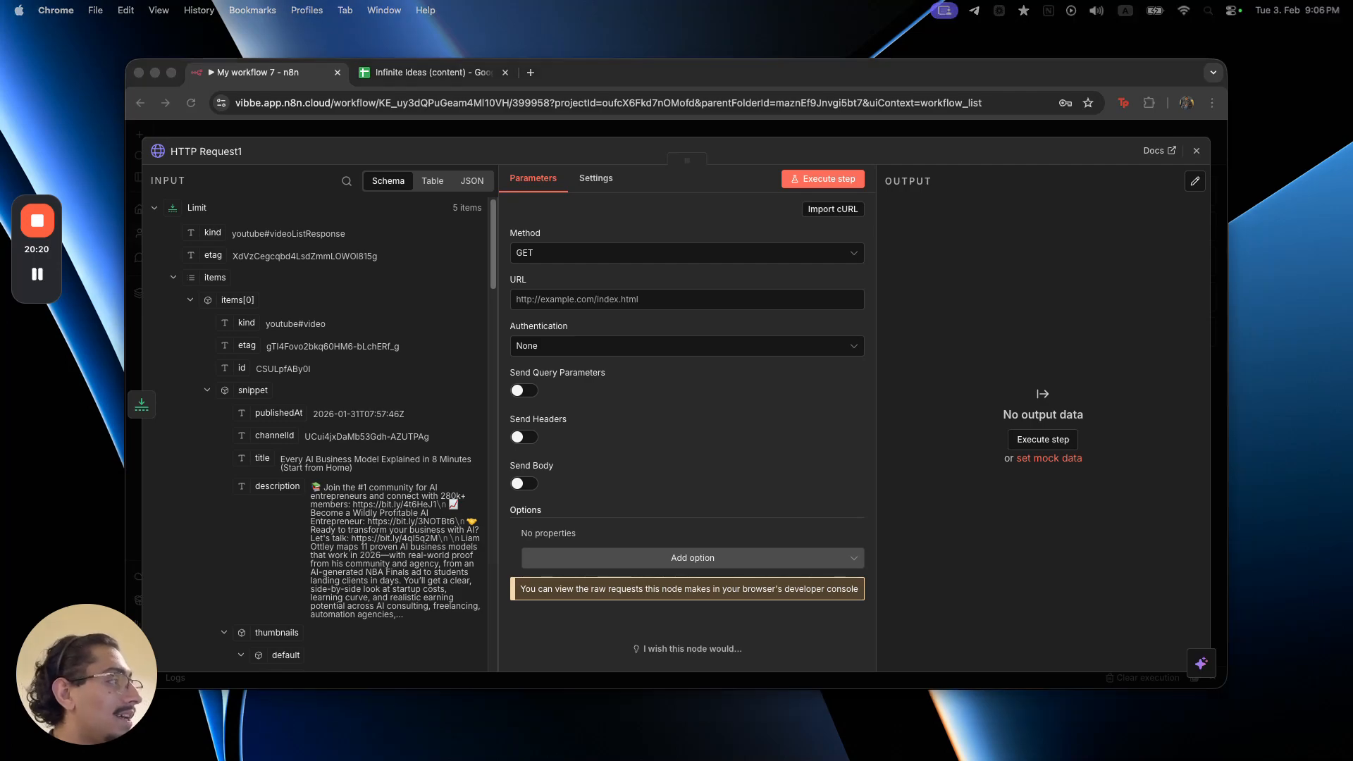
{"action": "left_click", "coordinate": [679, 302]}
{"action": "left_click", "coordinate": [855, 308]}
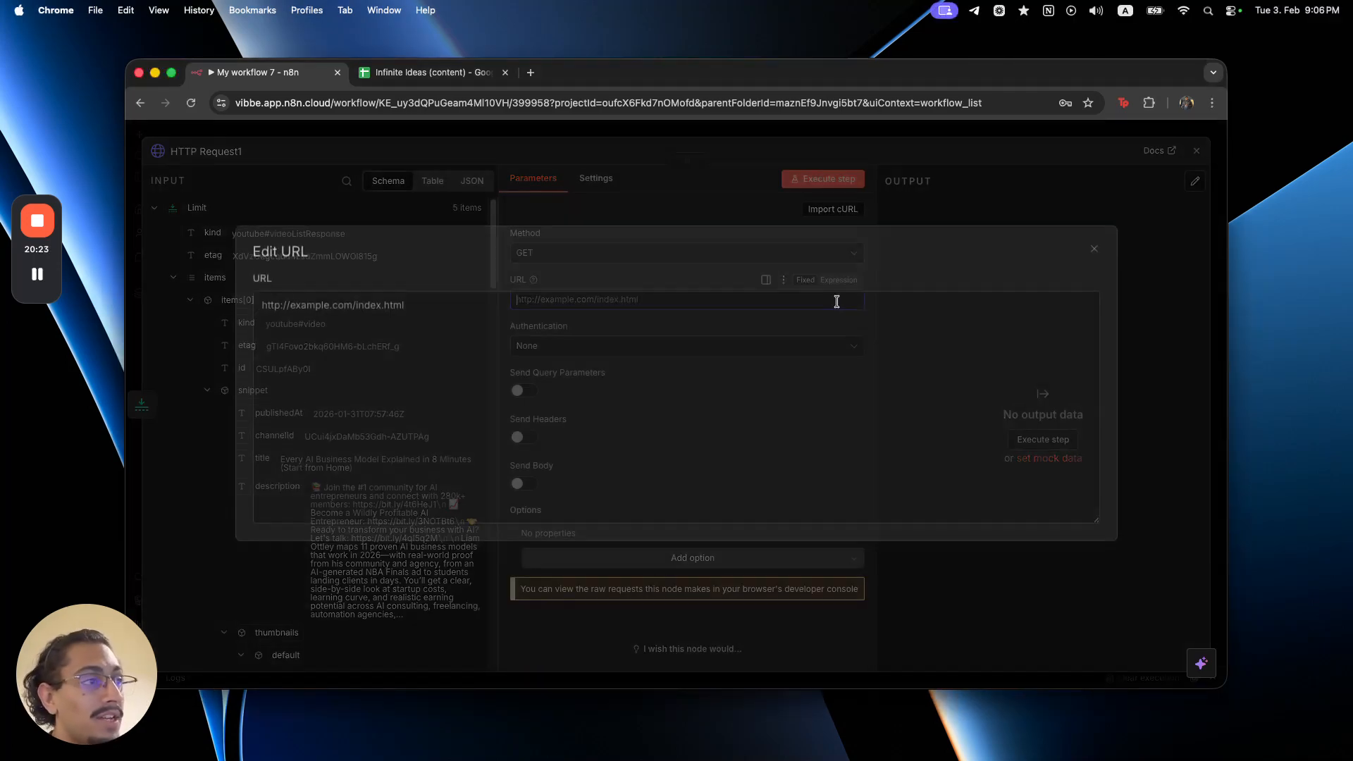
{"action": "type", "text": "https://api.apify.com/v2/acts/karamelo~youtube-transcripts/run-sync-get-dataset-items"}
{"action": "left_click_drag", "start_coordinate": [274, 308], "coordinate": [533, 308]}
{"action": "left_click", "coordinate": [579, 212]}
{"action": "left_click", "coordinate": [725, 344]}
{"action": "left_click", "coordinate": [631, 537]}
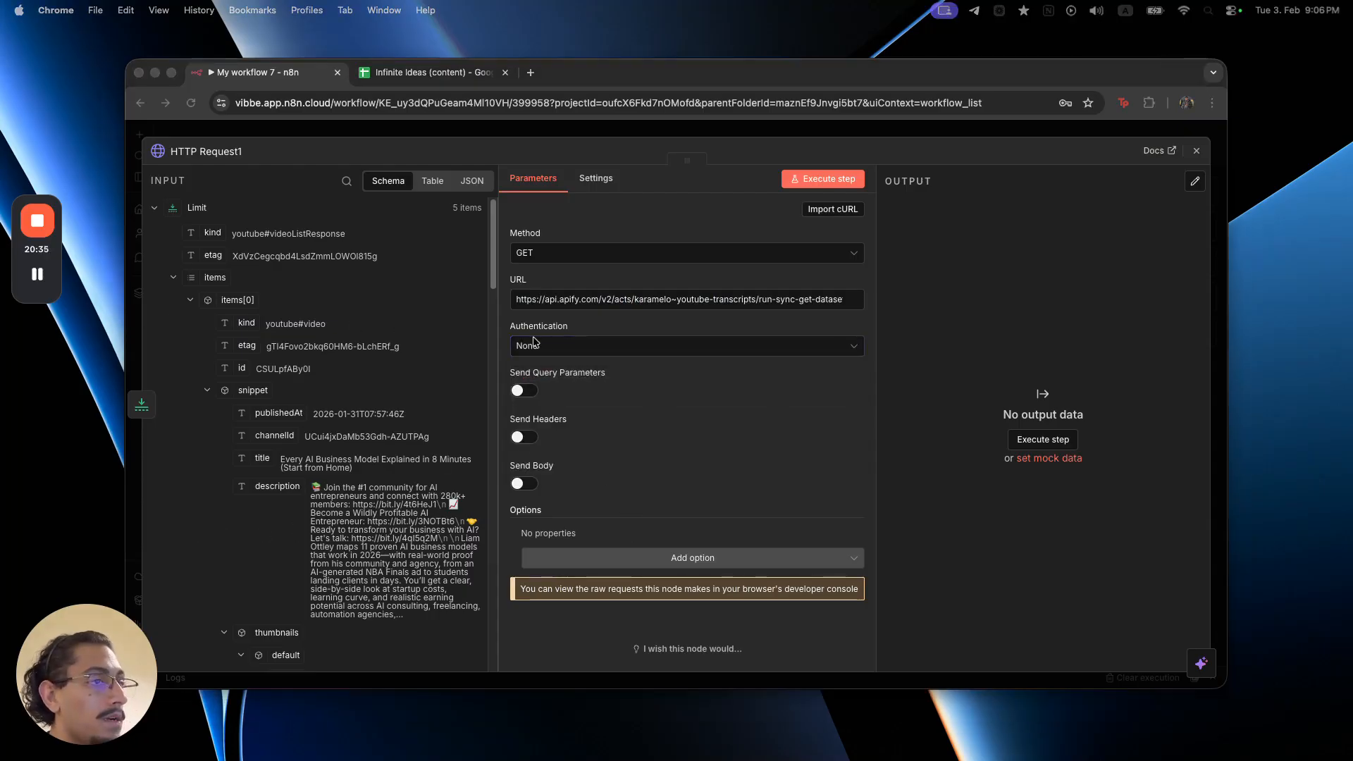
- Keep authentication at None, enable sending headers and add an Accept header with the value application/JSON
{"action": "left_click", "coordinate": [561, 346]}
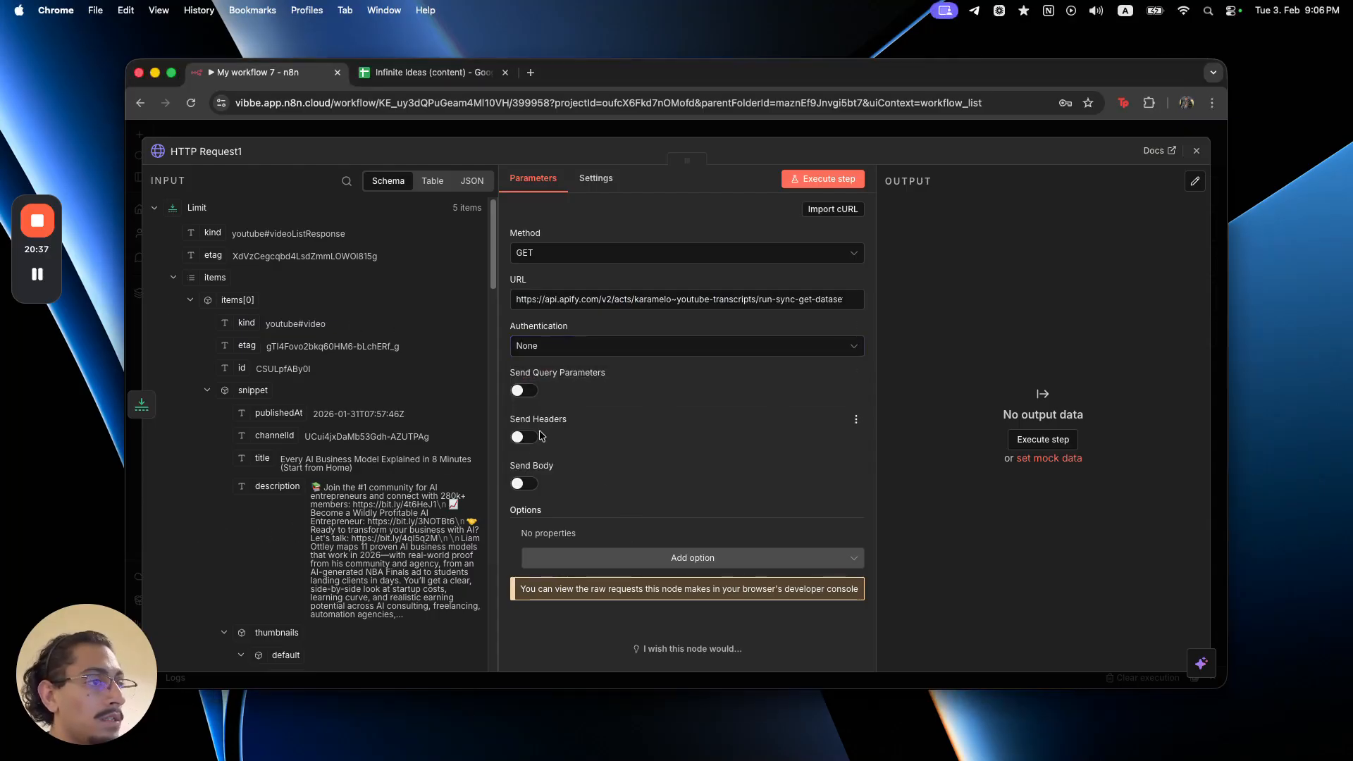
{"action": "left_click", "coordinate": [517, 437]}
{"action": "scroll", "coordinate": [591, 460], "scroll_direction": "down", "scroll_amount": 1}
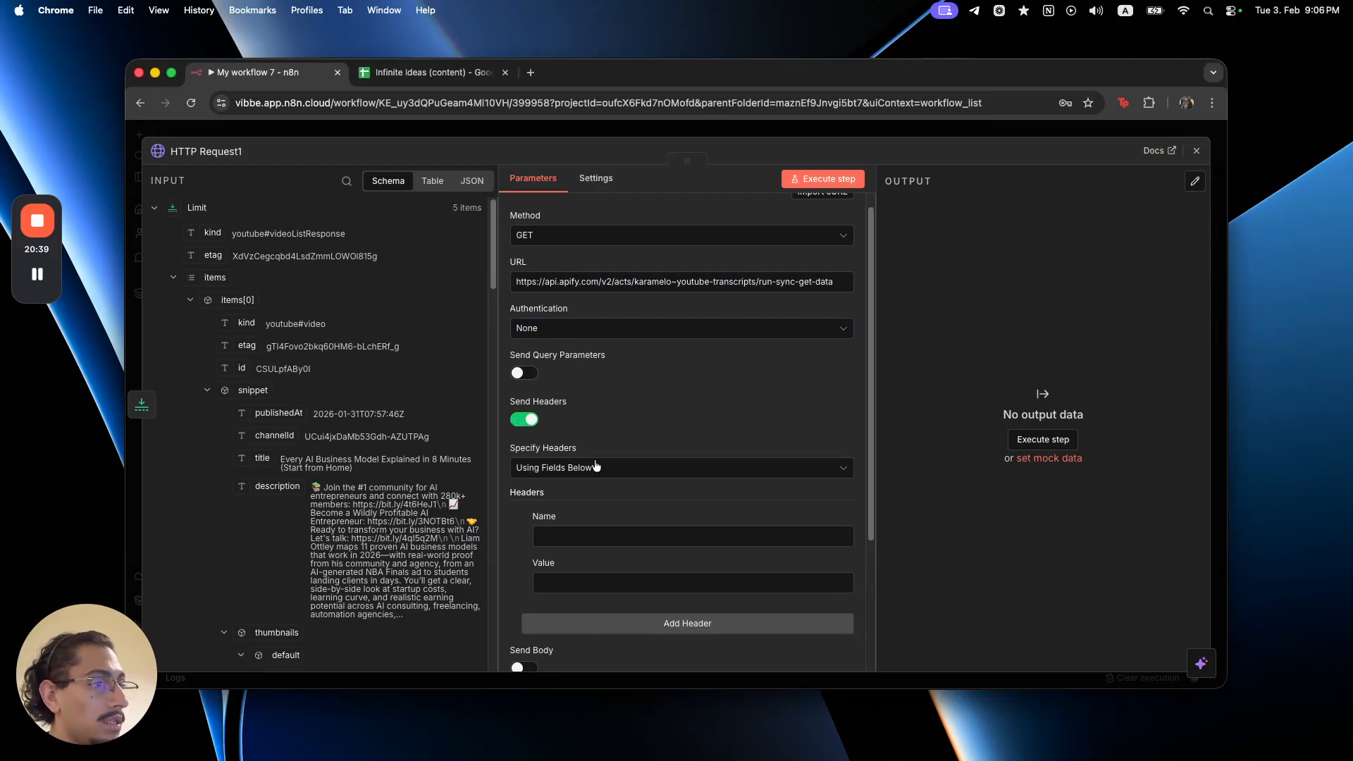
{"action": "left_click", "coordinate": [606, 532]}
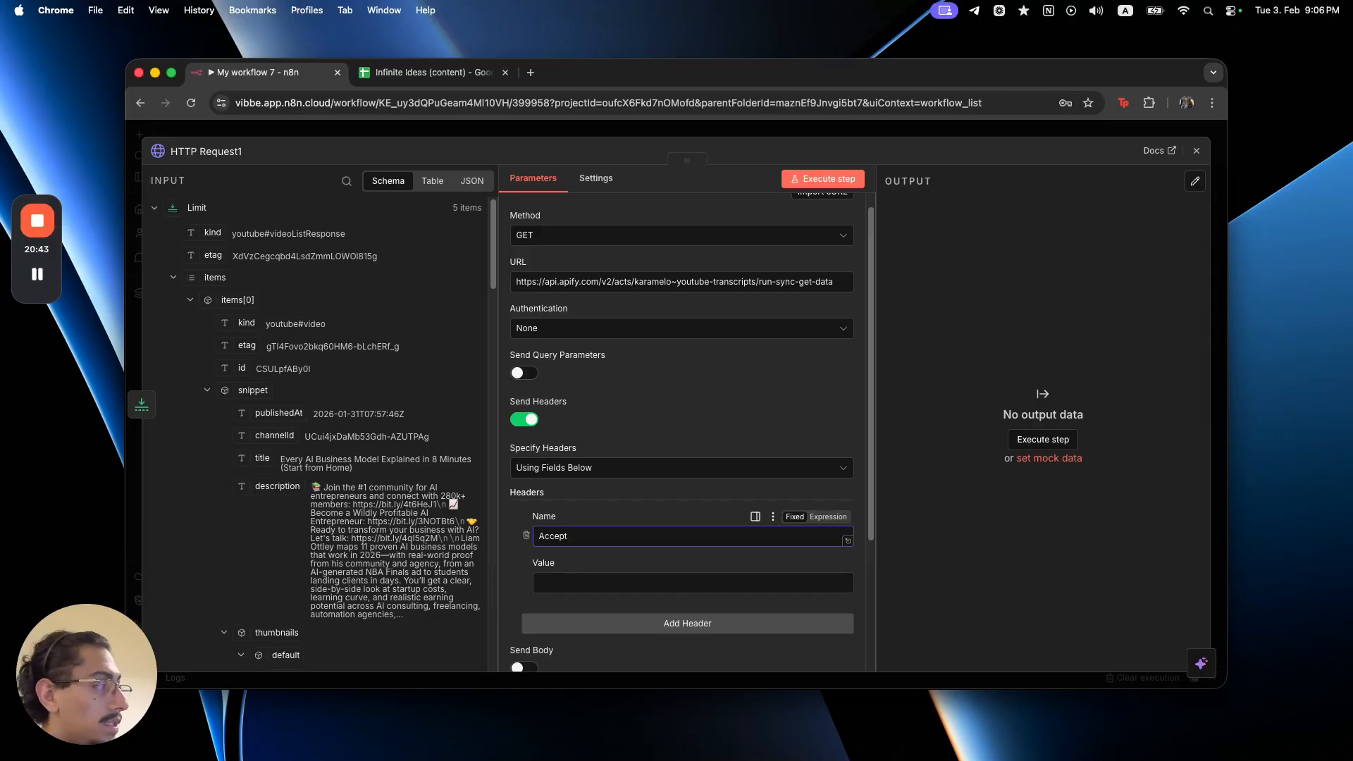
{"action": "type", "text": "Accept"}
{"action": "scroll", "coordinate": [573, 497], "scroll_direction": "down", "scroll_amount": 4}
{"action": "left_click", "coordinate": [573, 501]}
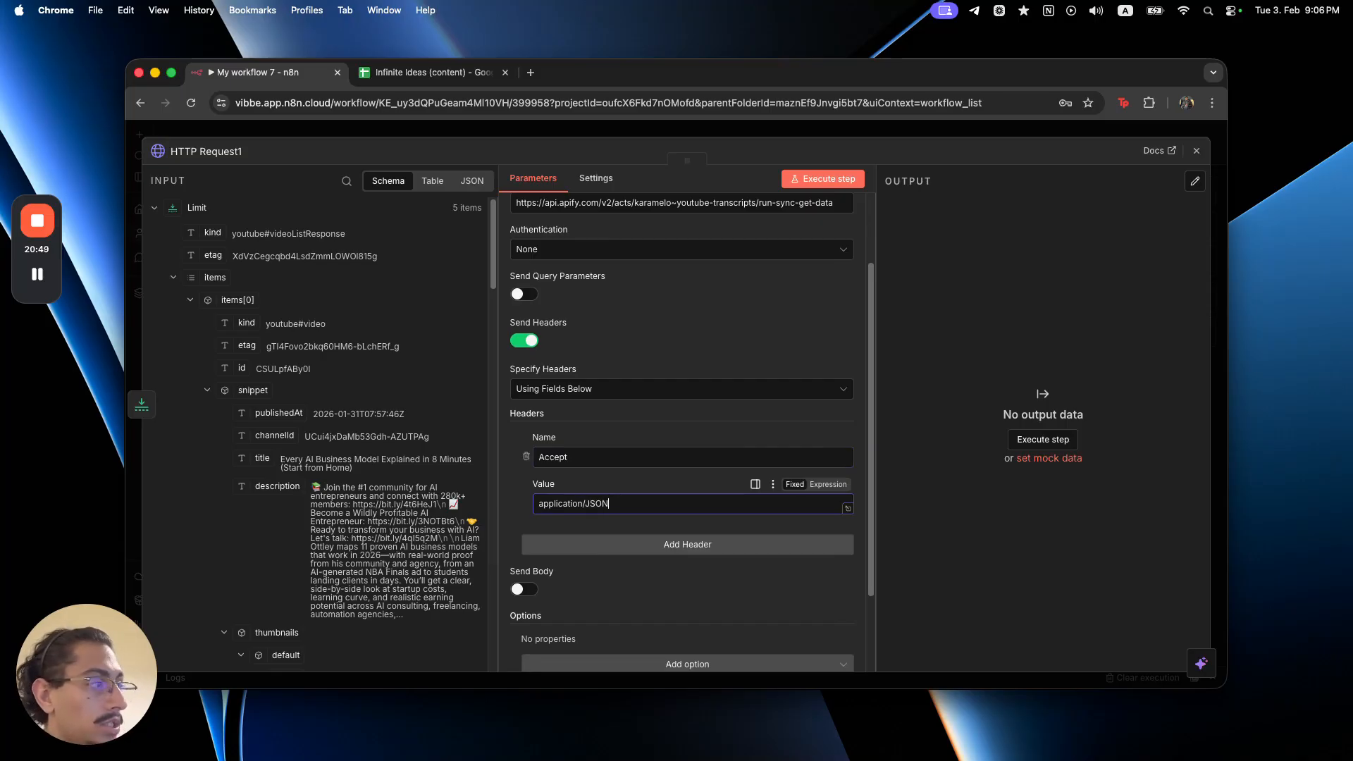
- Add a second header named Authorization with the placeholder value Bearer <api_key>
{"action": "left_click", "coordinate": [578, 544]}
{"action": "left_click", "coordinate": [578, 551]}
{"action": "type", "text": "Authorization"}
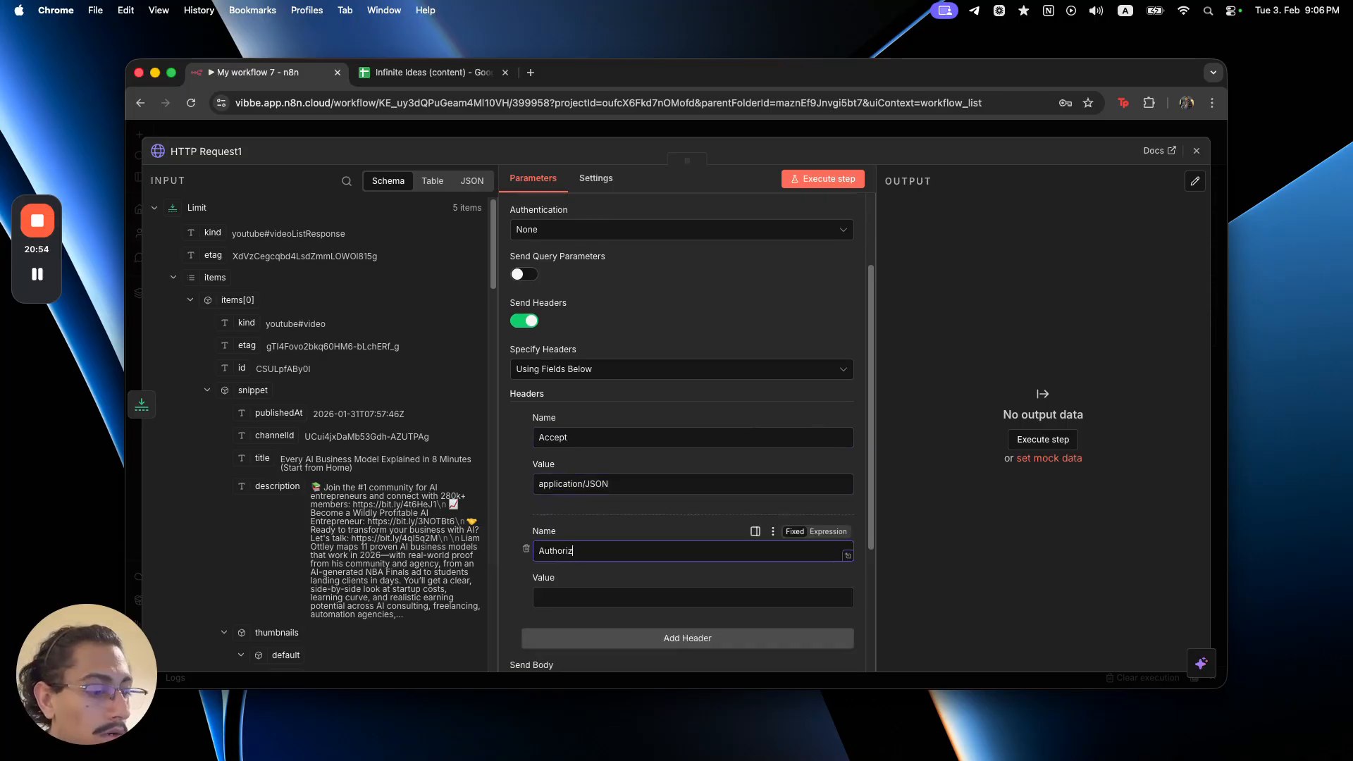
{"action": "scroll", "coordinate": [608, 584], "scroll_direction": "down", "scroll_amount": 1}
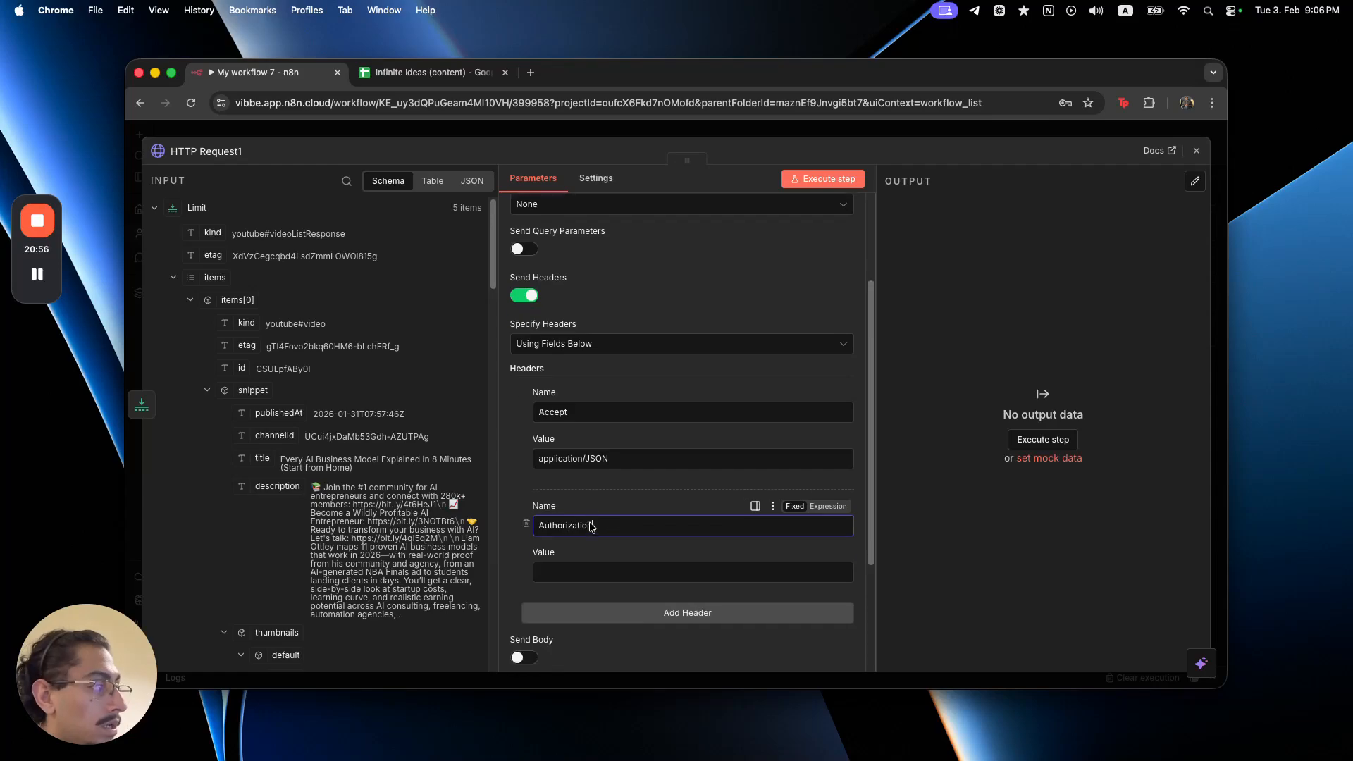
{"action": "left_click", "coordinate": [608, 572]}
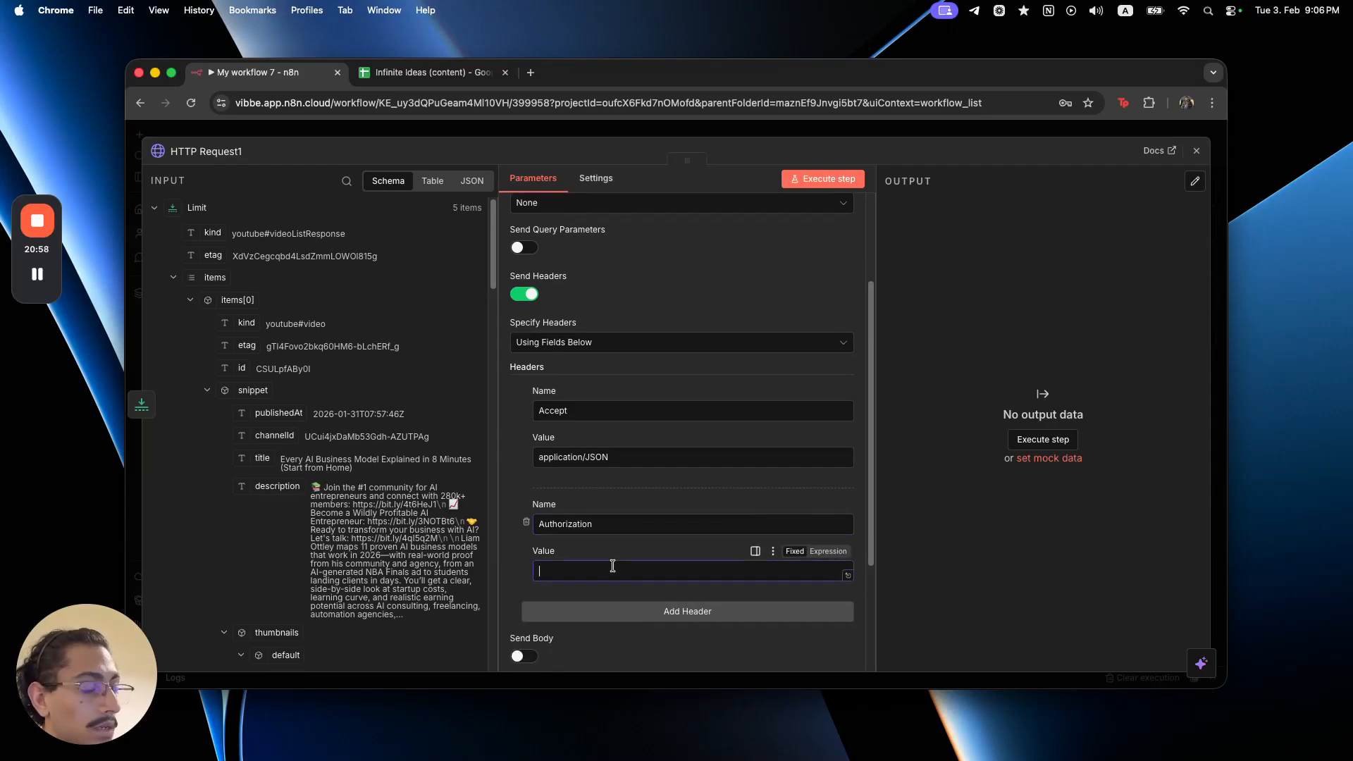
{"action": "type", "text": "Bearer <api_key>"}
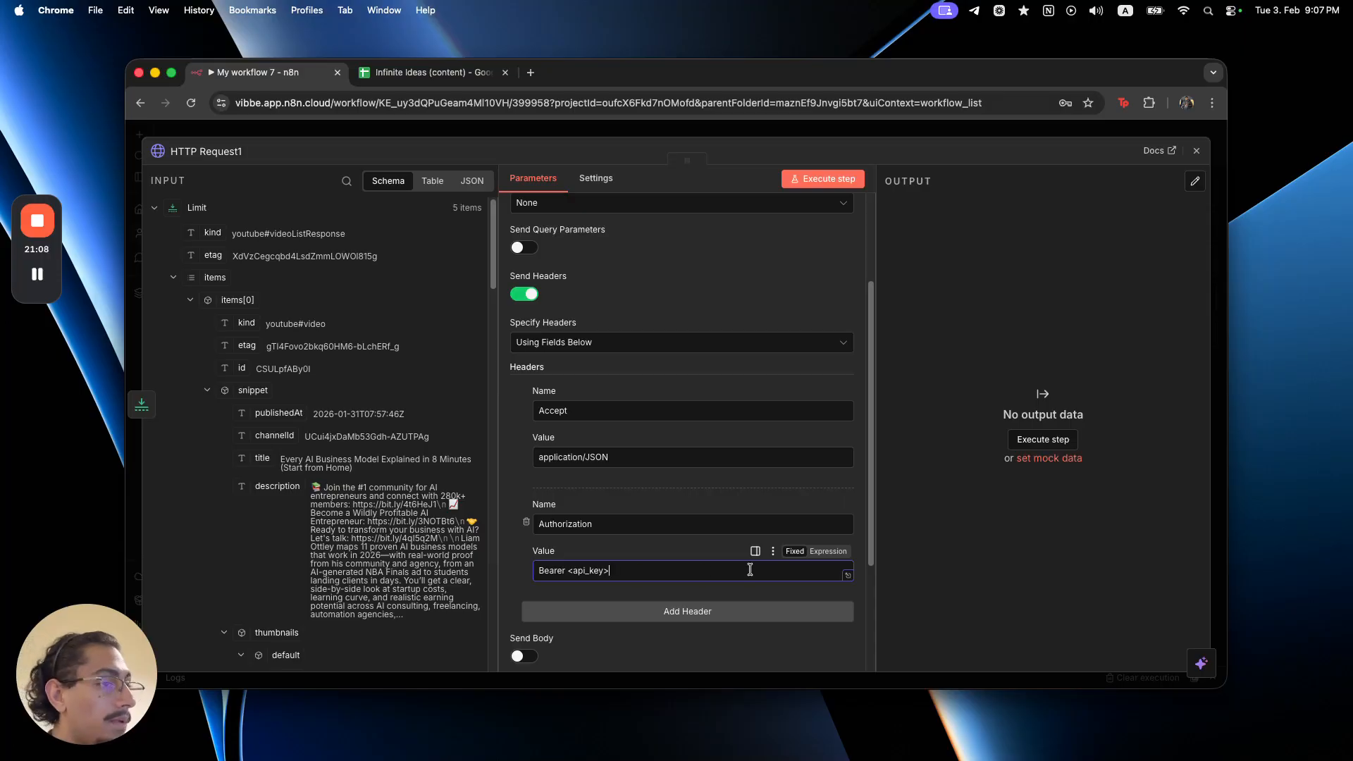
- Enable sending a request body with JSON content and specify the body using JSON
{"action": "scroll", "coordinate": [704, 570], "scroll_direction": "down", "scroll_amount": 5}
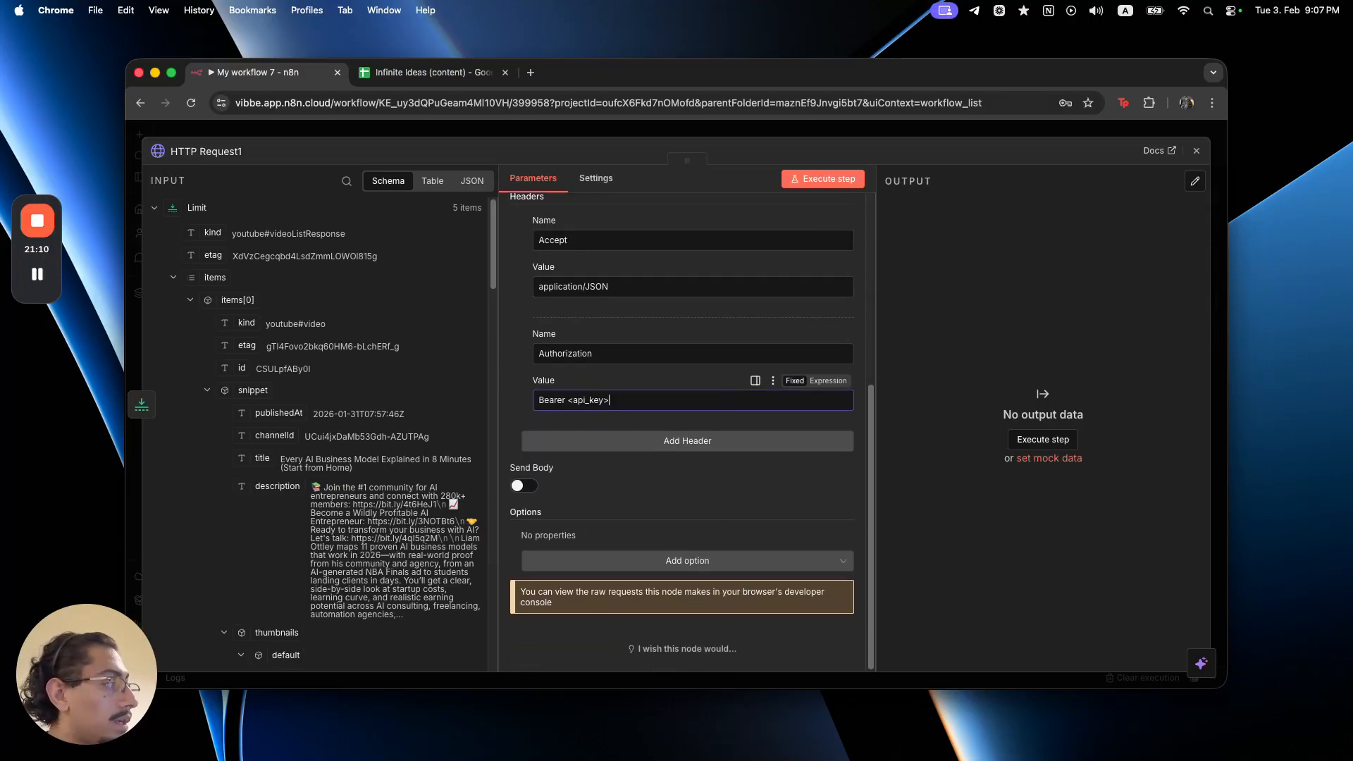
{"action": "left_click", "coordinate": [523, 484]}
{"action": "scroll", "coordinate": [618, 486], "scroll_direction": "down", "scroll_amount": 1}
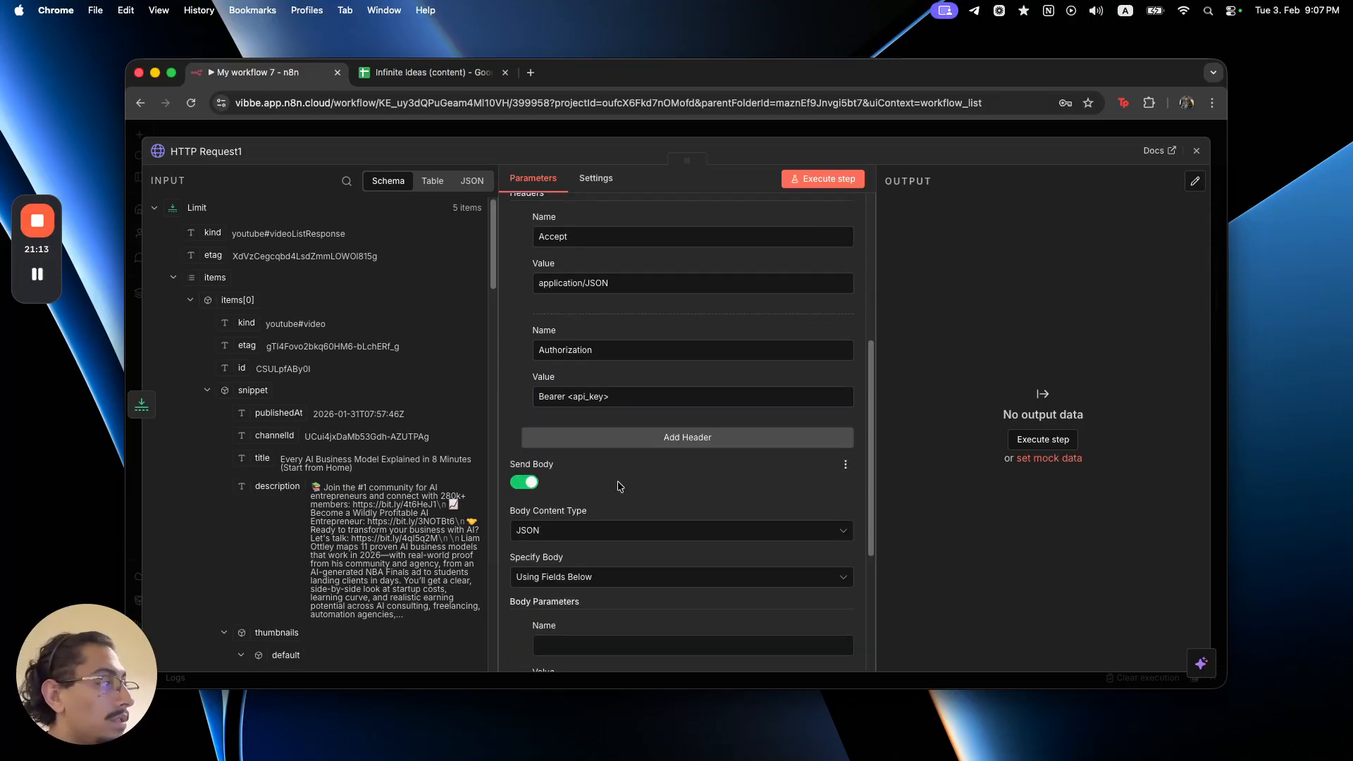
{"action": "scroll", "coordinate": [618, 486], "scroll_direction": "down", "scroll_amount": 1}
{"action": "left_click", "coordinate": [631, 546]}
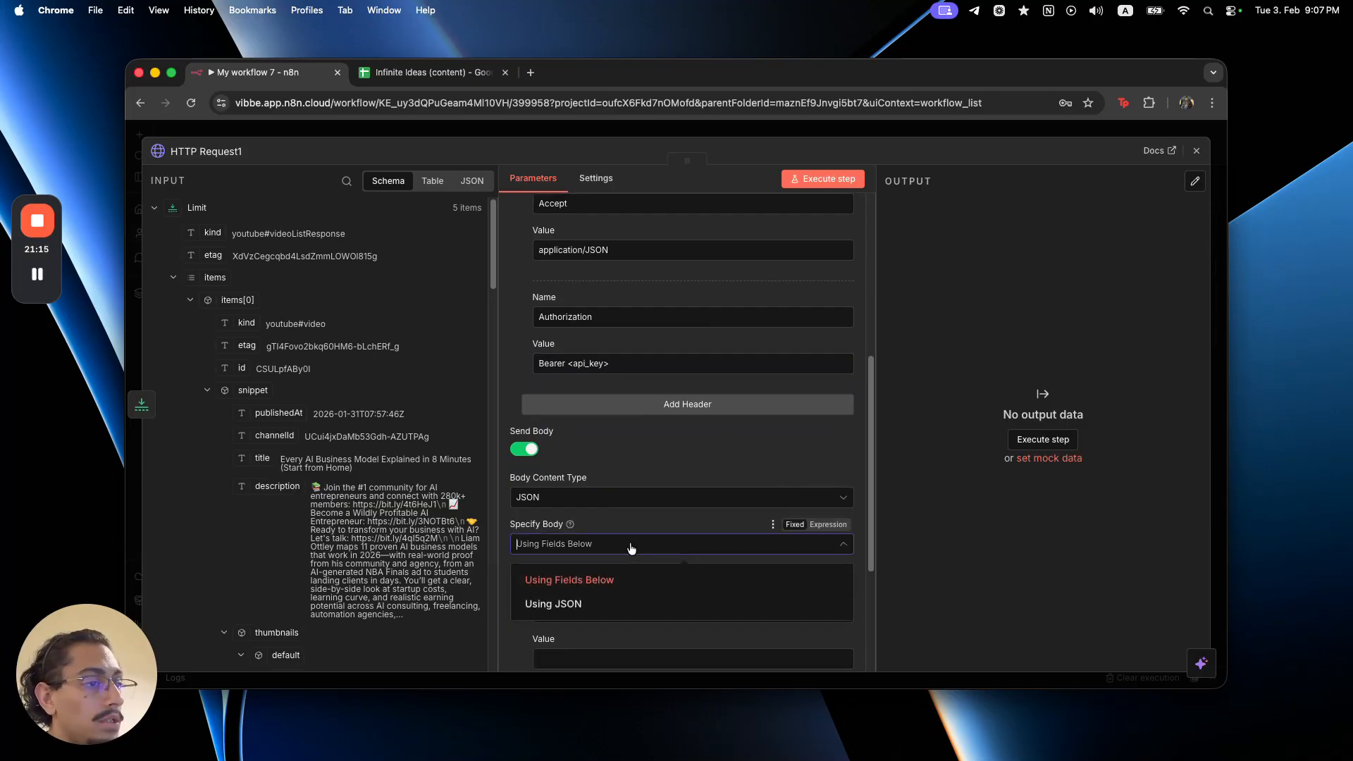
{"action": "left_click", "coordinate": [632, 603]}
{"action": "scroll", "coordinate": [846, 509], "scroll_direction": "down", "scroll_amount": 4}
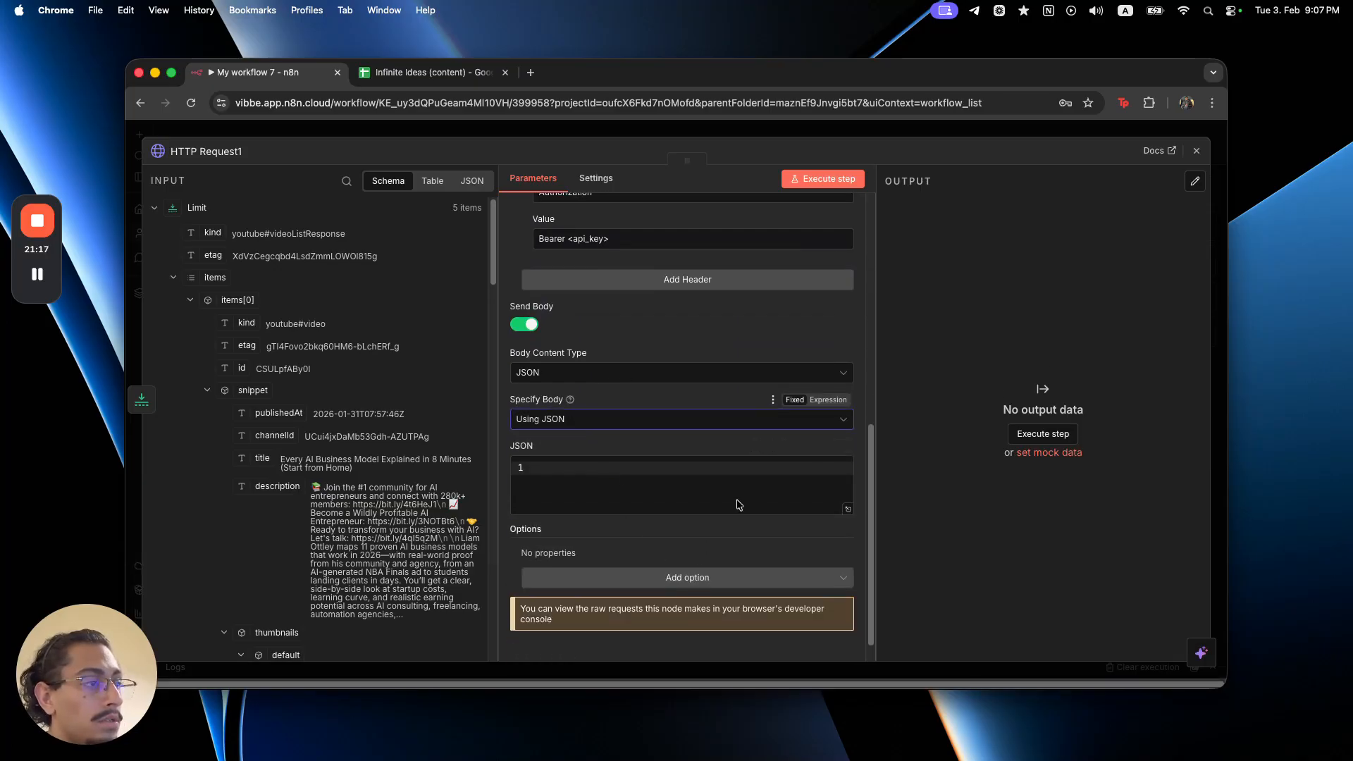
{"action": "left_click", "coordinate": [845, 509]}
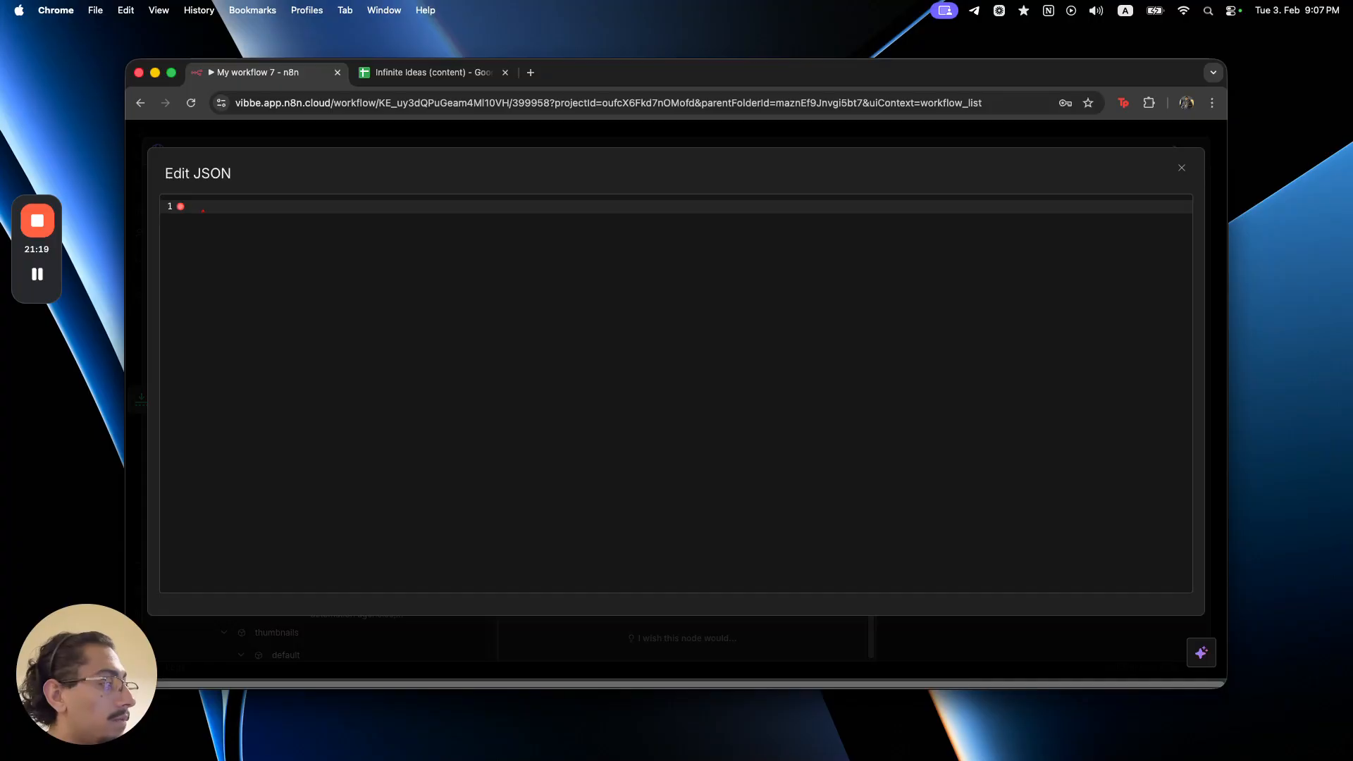
{"action": "key", "text": "super+Tab"}
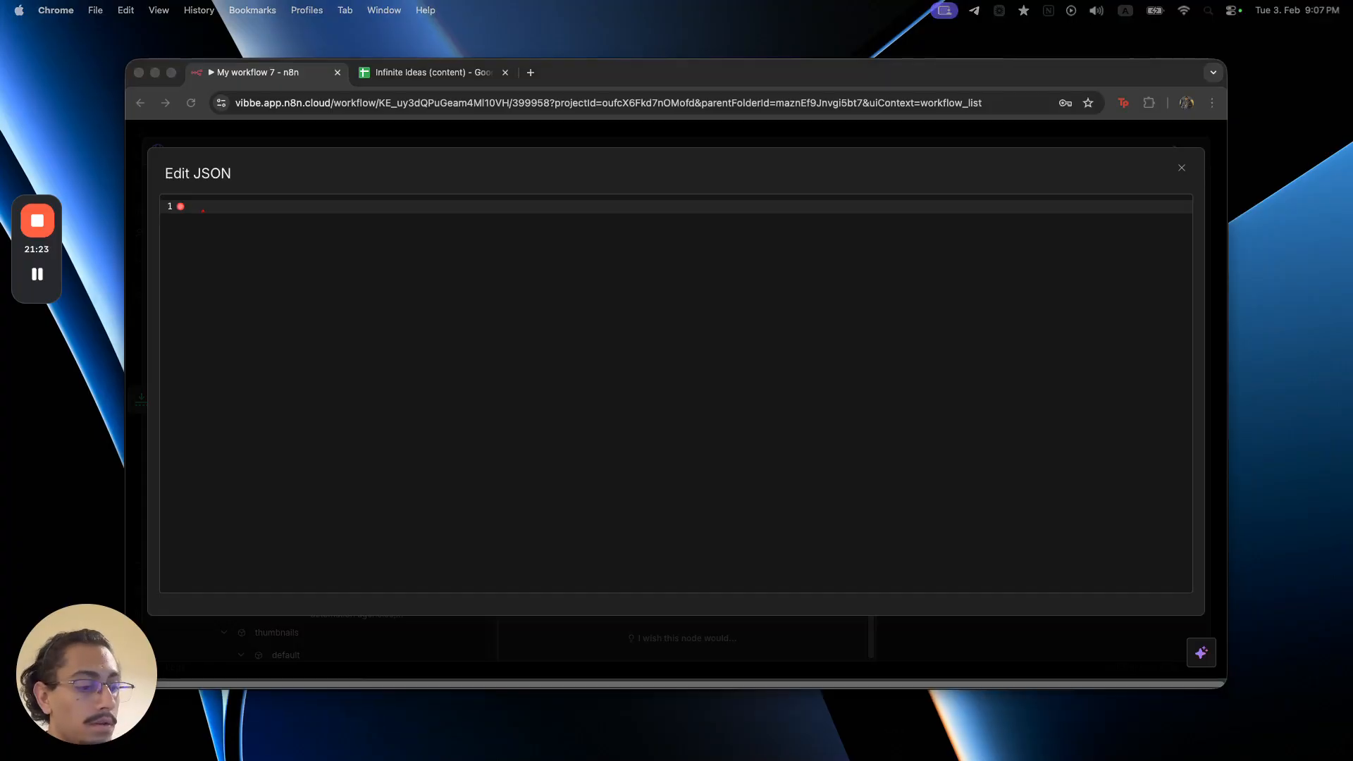
{"action": "left_click", "coordinate": [485, 292]}
{"action": "left_click", "coordinate": [484, 261]}
{"action": "key", "text": "super+v"}
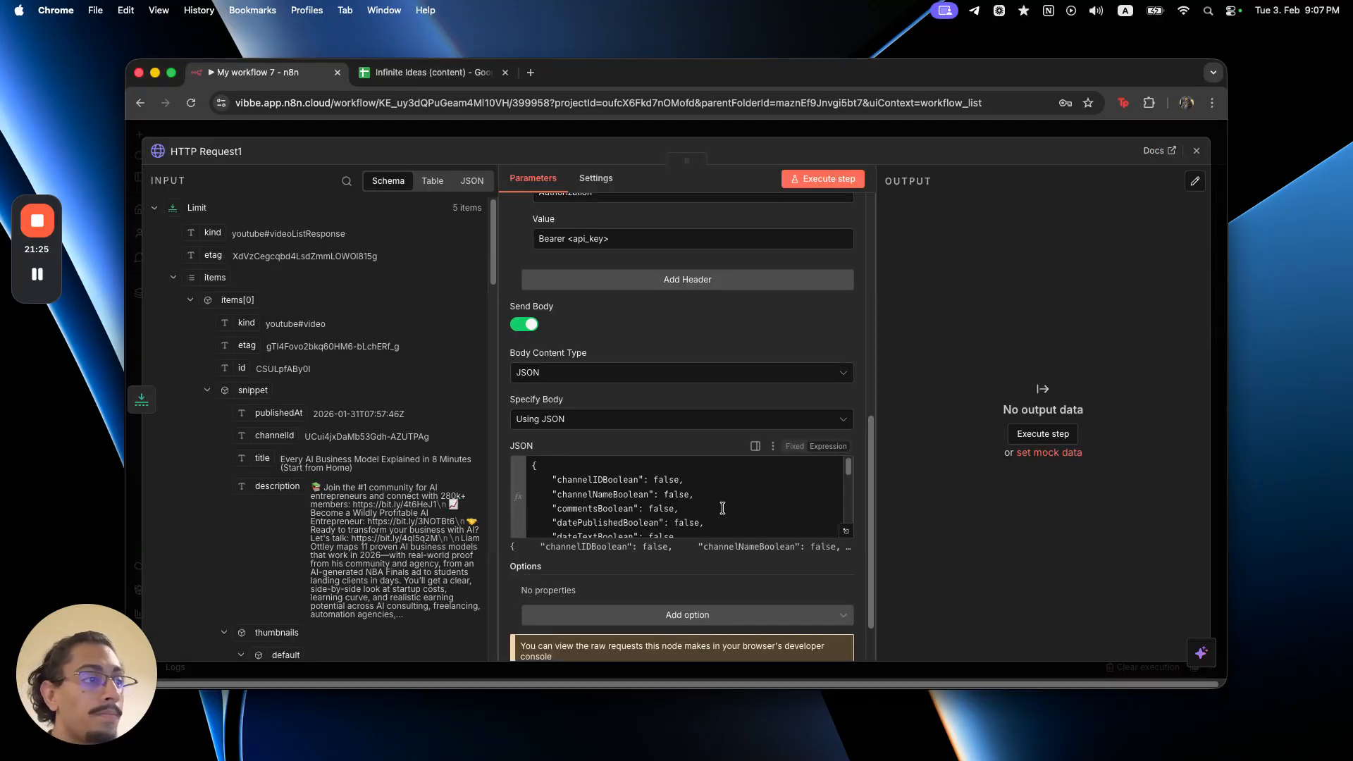
{"action": "left_click", "coordinate": [845, 535]}
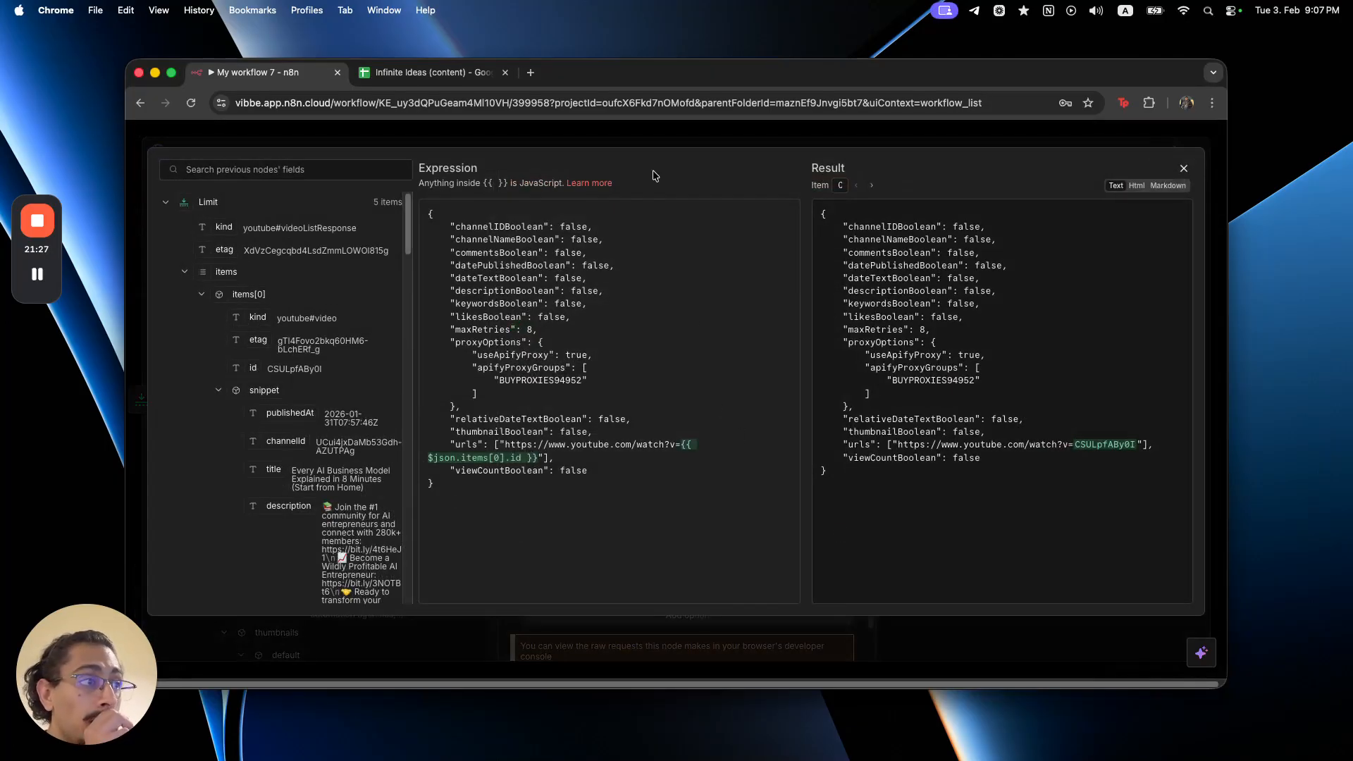
{"action": "key", "text": "Escape"}
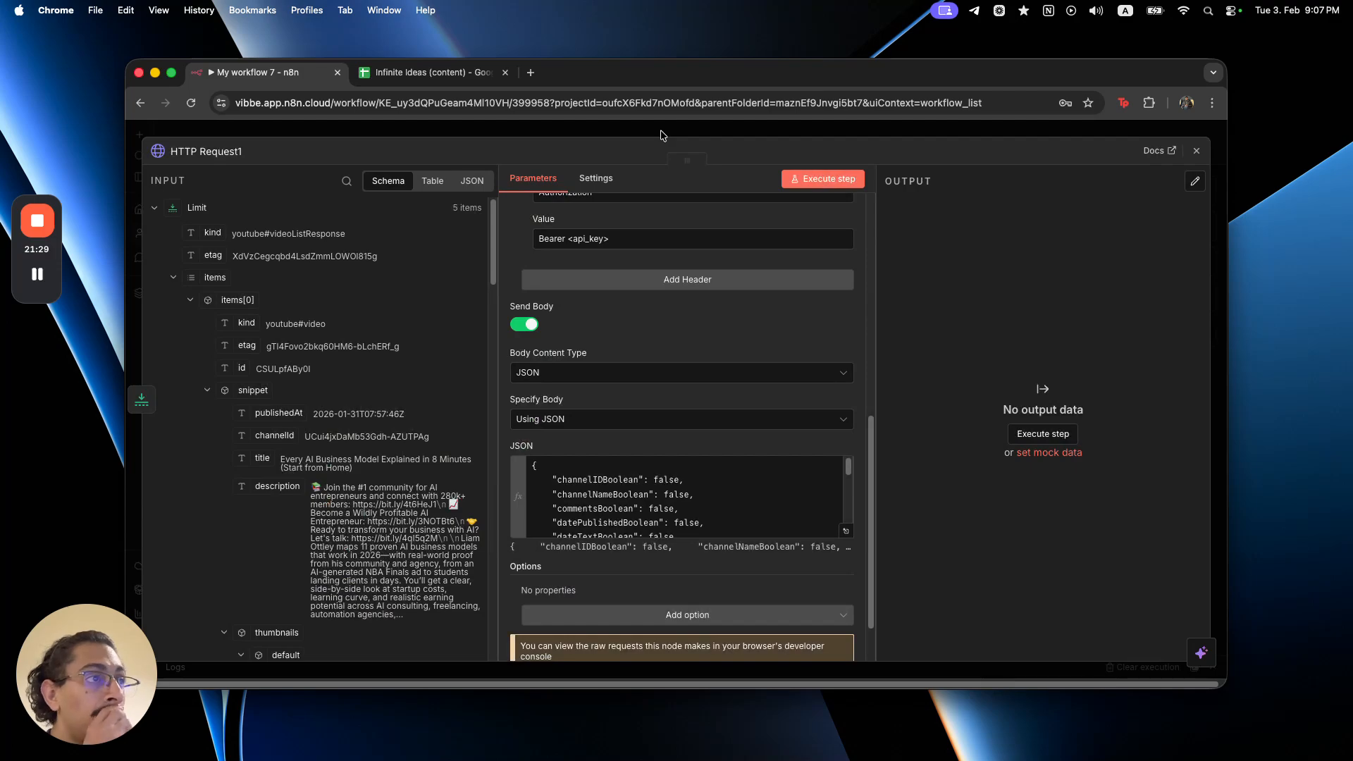
{"action": "key", "text": "Escape"}
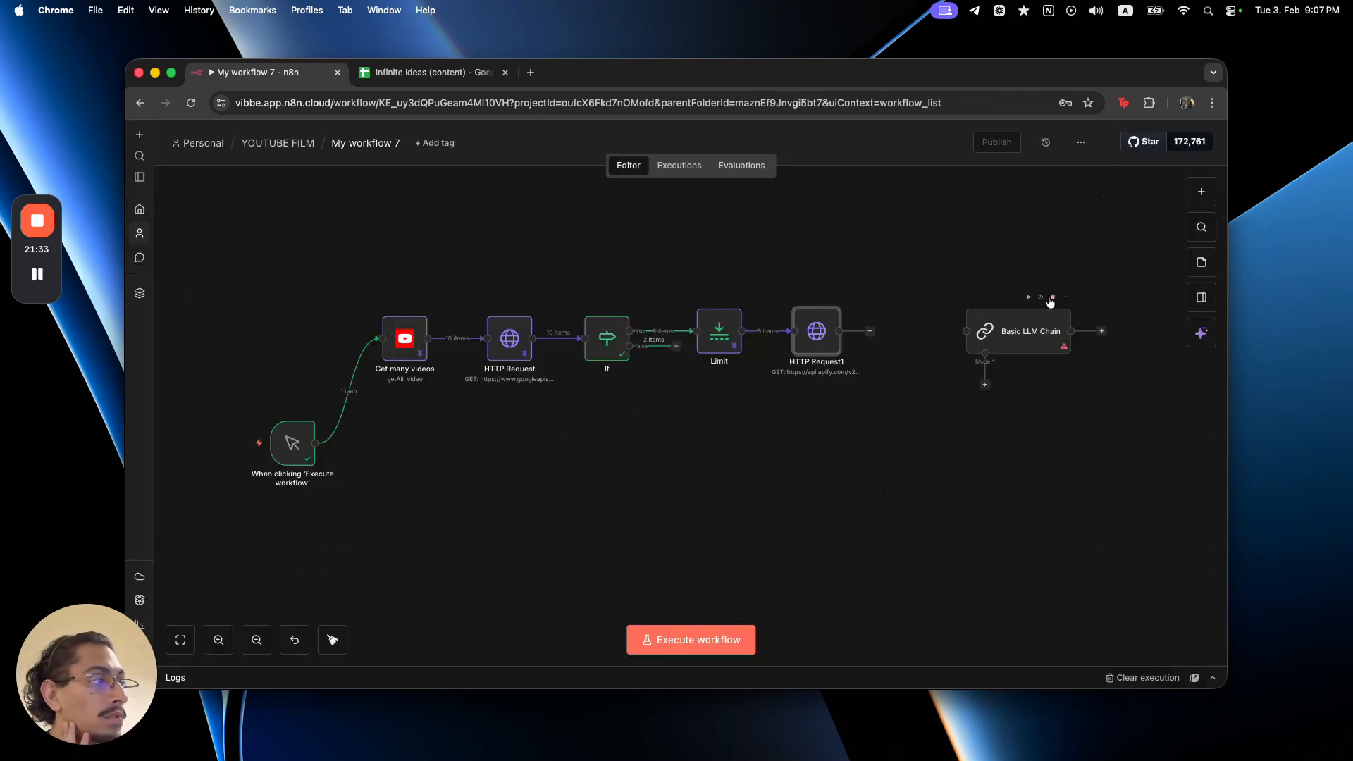
- Delete the unconnected Basic LLM Chain node and execute the workflow through Get Transcripts
{"action": "left_click", "coordinate": [1052, 297]}
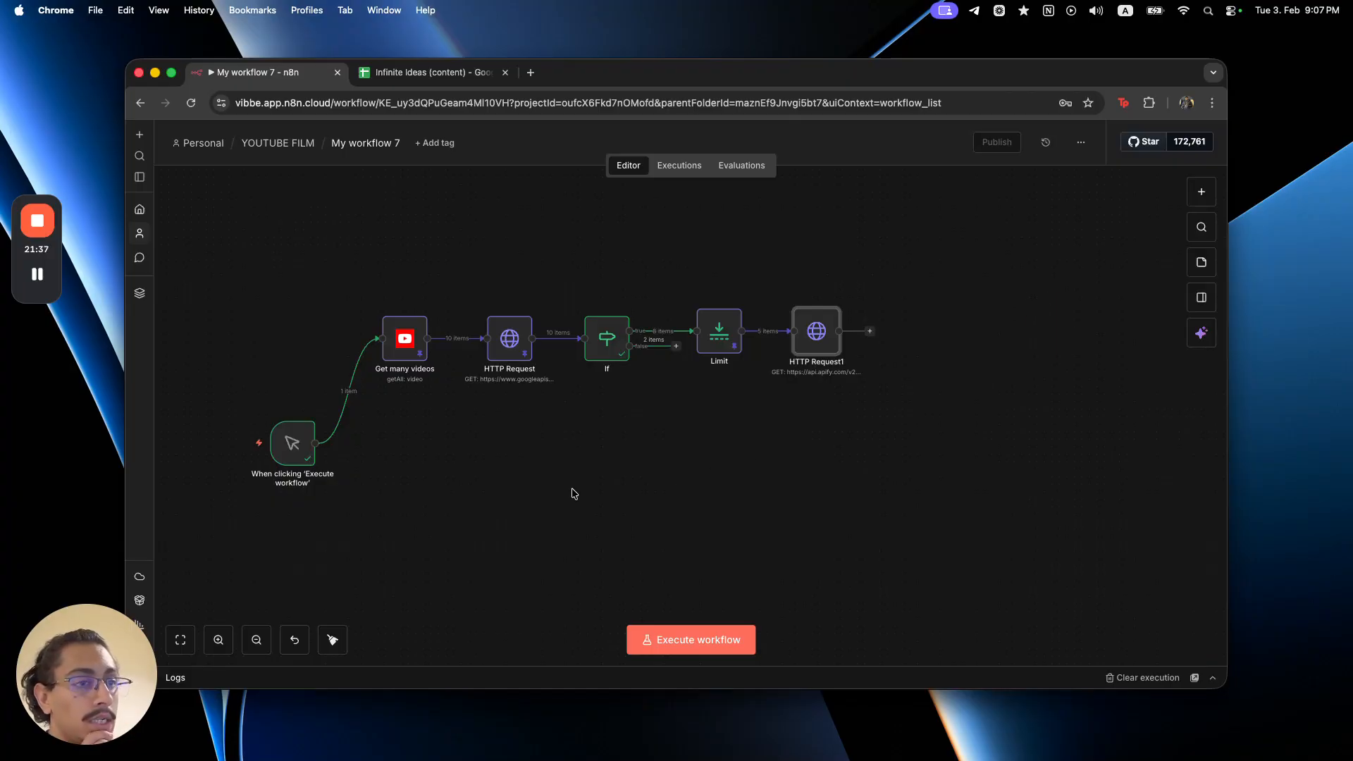
{"action": "mouse_move", "coordinate": [256, 448]}
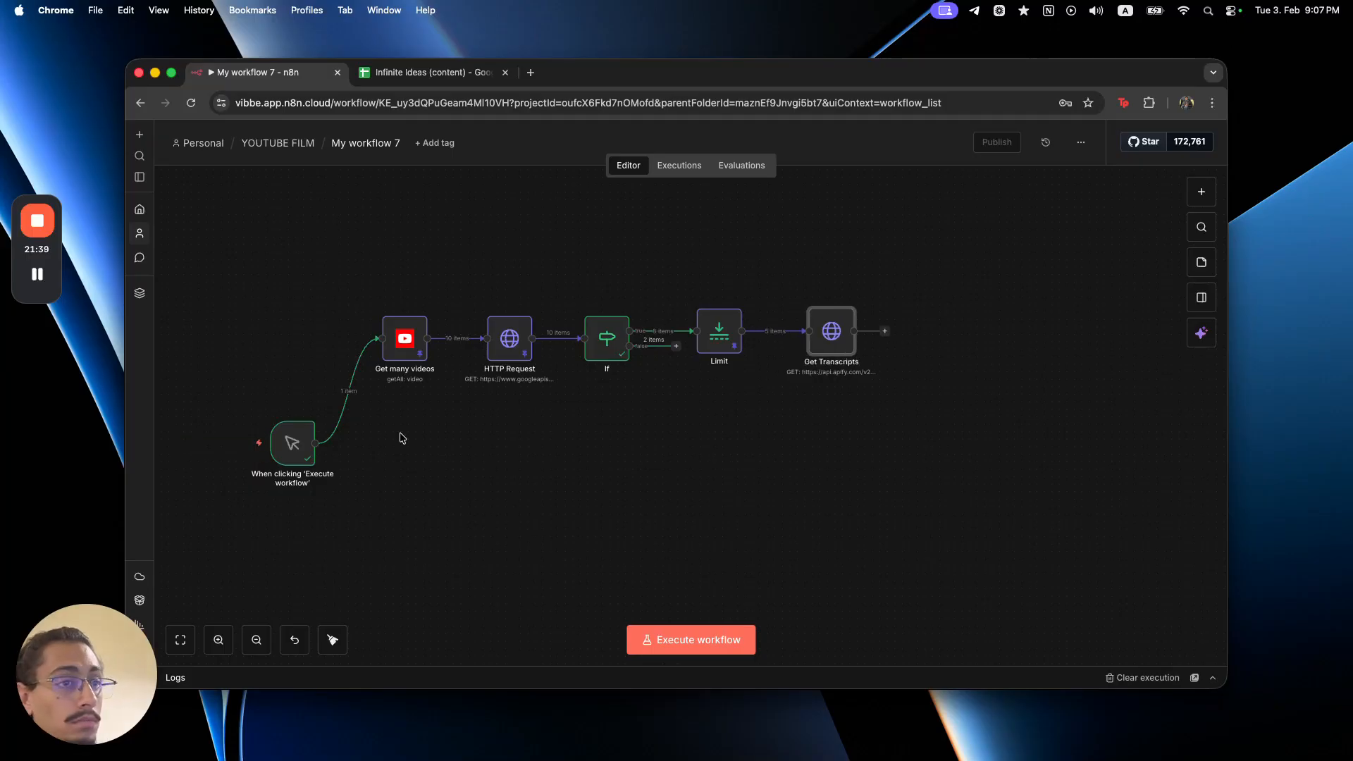
{"action": "left_click", "coordinate": [232, 443]}
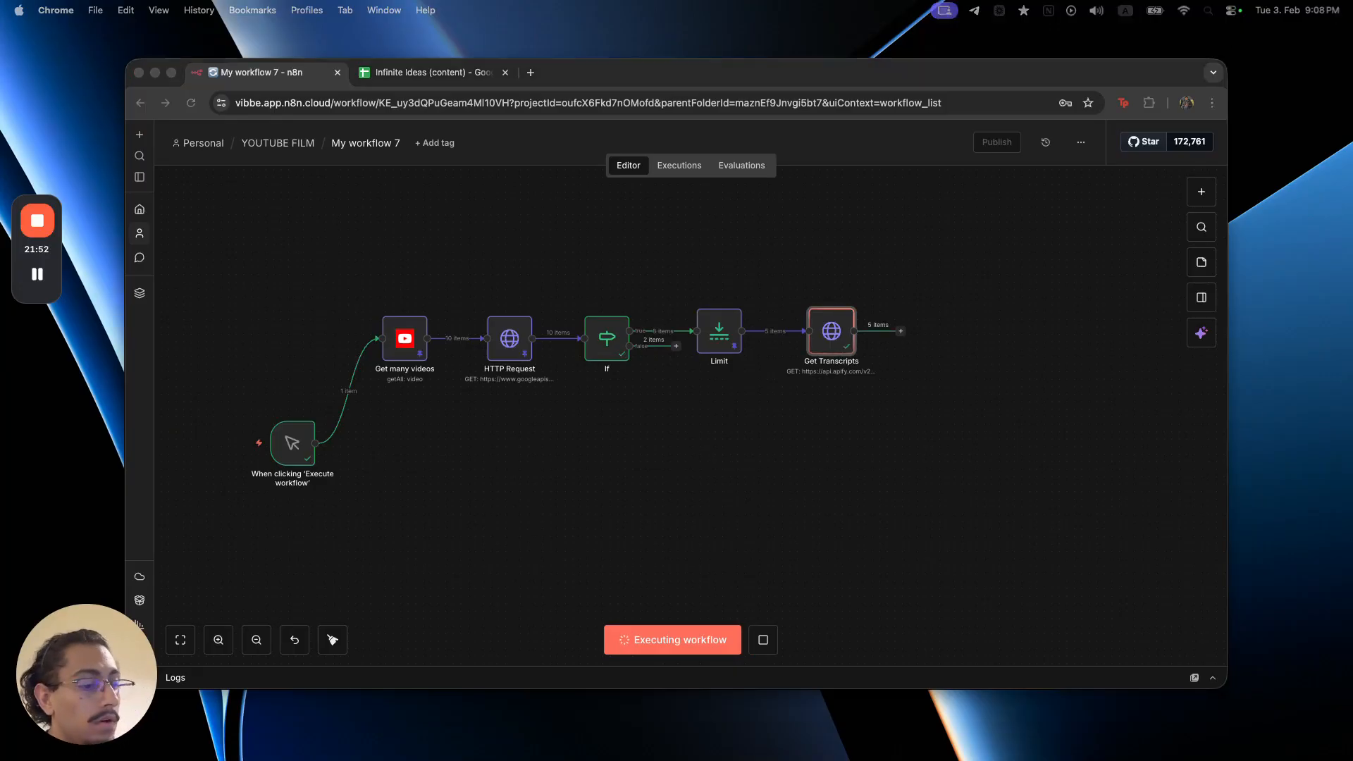
{"action": "left_click", "coordinate": [884, 444]}
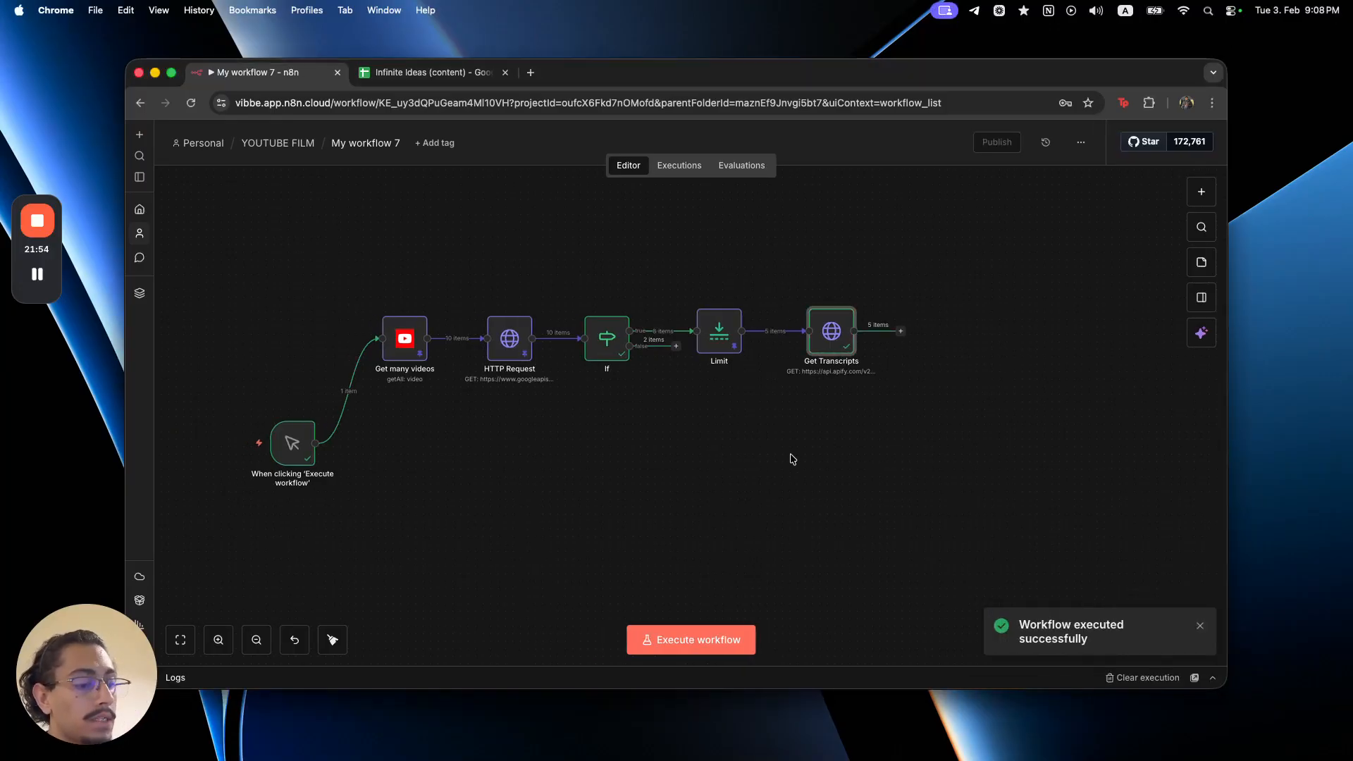
- Paste the prepared Transcript Analysis LLM chain node, review its system message, and place it in line after Get Transcripts
{"action": "key", "text": "super+v"}
{"action": "left_click_drag", "start_coordinate": [849, 487], "coordinate": [971, 412]}
{"action": "double_click", "coordinate": [971, 413]}
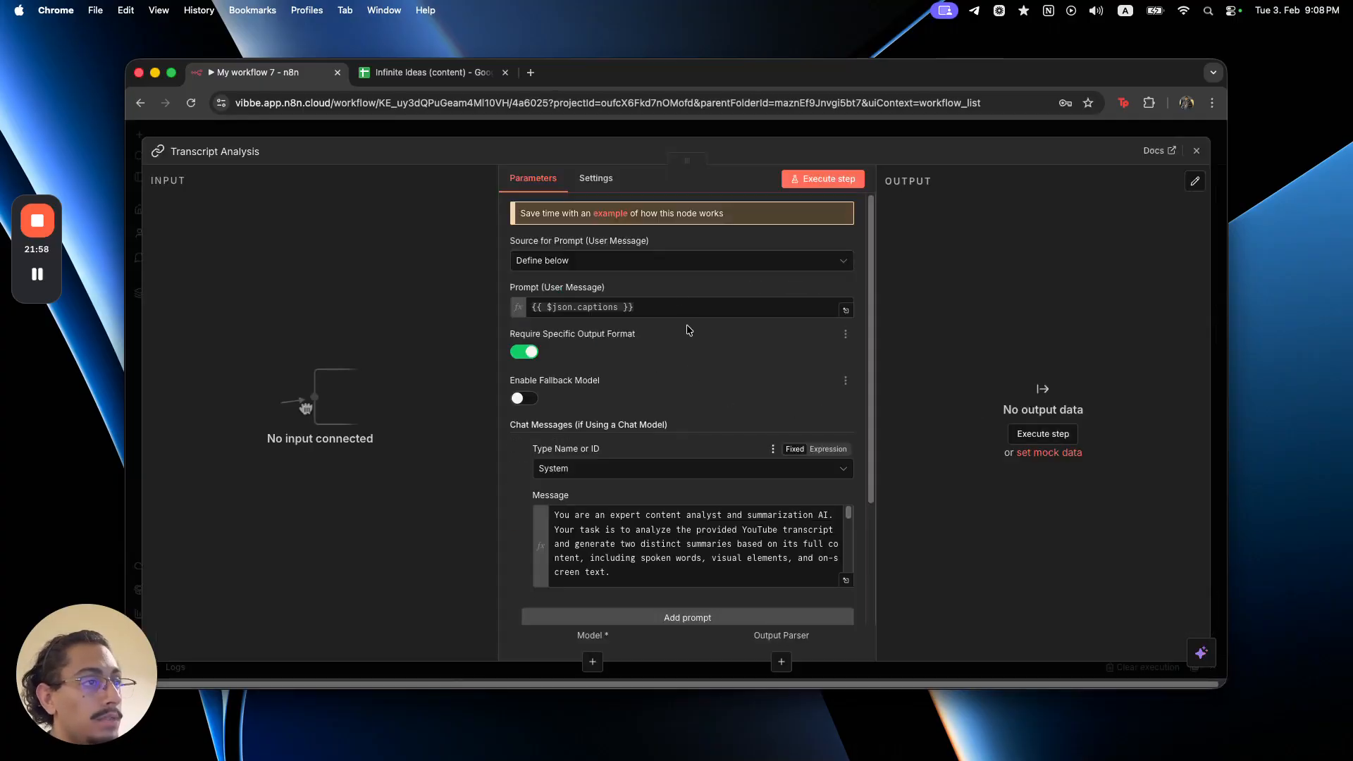
{"action": "scroll", "coordinate": [810, 567], "scroll_direction": "down", "scroll_amount": 2}
{"action": "scroll", "coordinate": [780, 554], "scroll_direction": "down", "scroll_amount": 10}
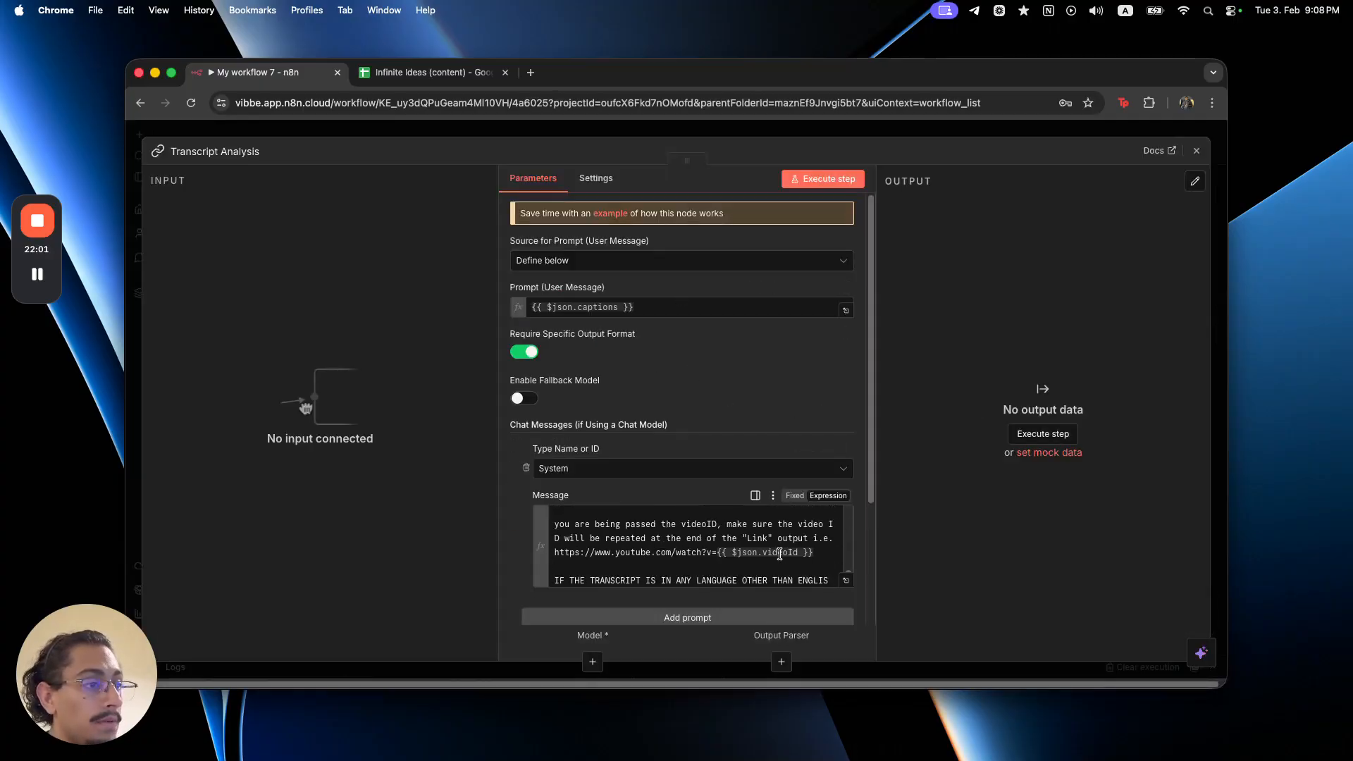
{"action": "scroll", "coordinate": [678, 568], "scroll_direction": "down", "scroll_amount": 5}
{"action": "scroll", "coordinate": [677, 384], "scroll_direction": "up", "scroll_amount": 5}
{"action": "left_click", "coordinate": [668, 130]}
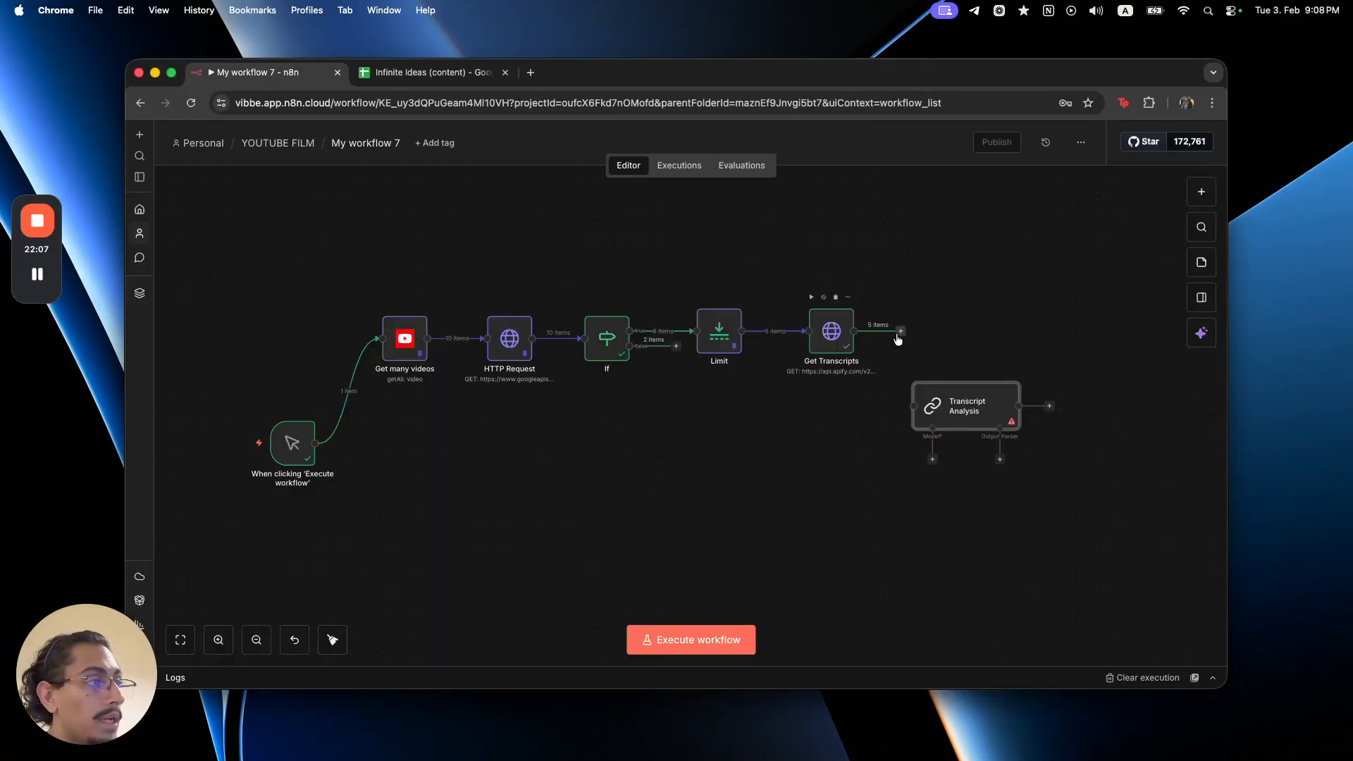
{"action": "left_click_drag", "start_coordinate": [958, 409], "coordinate": [941, 331]}
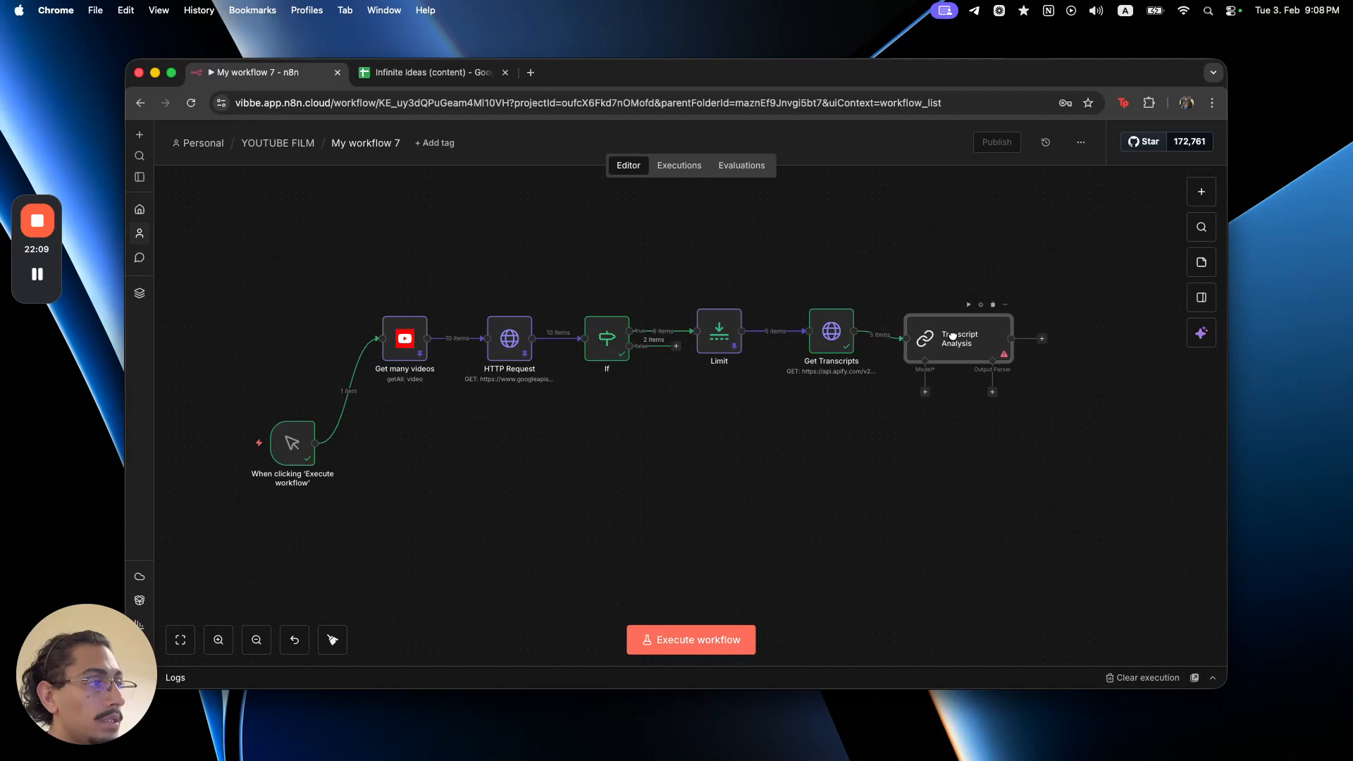
- Set Transcript Analysis's prompt source to Define below, map the captions field {{ $json.captions }} as the user message, and inspect the resolved text
{"action": "double_click", "coordinate": [941, 331]}
{"action": "left_click", "coordinate": [692, 261]}
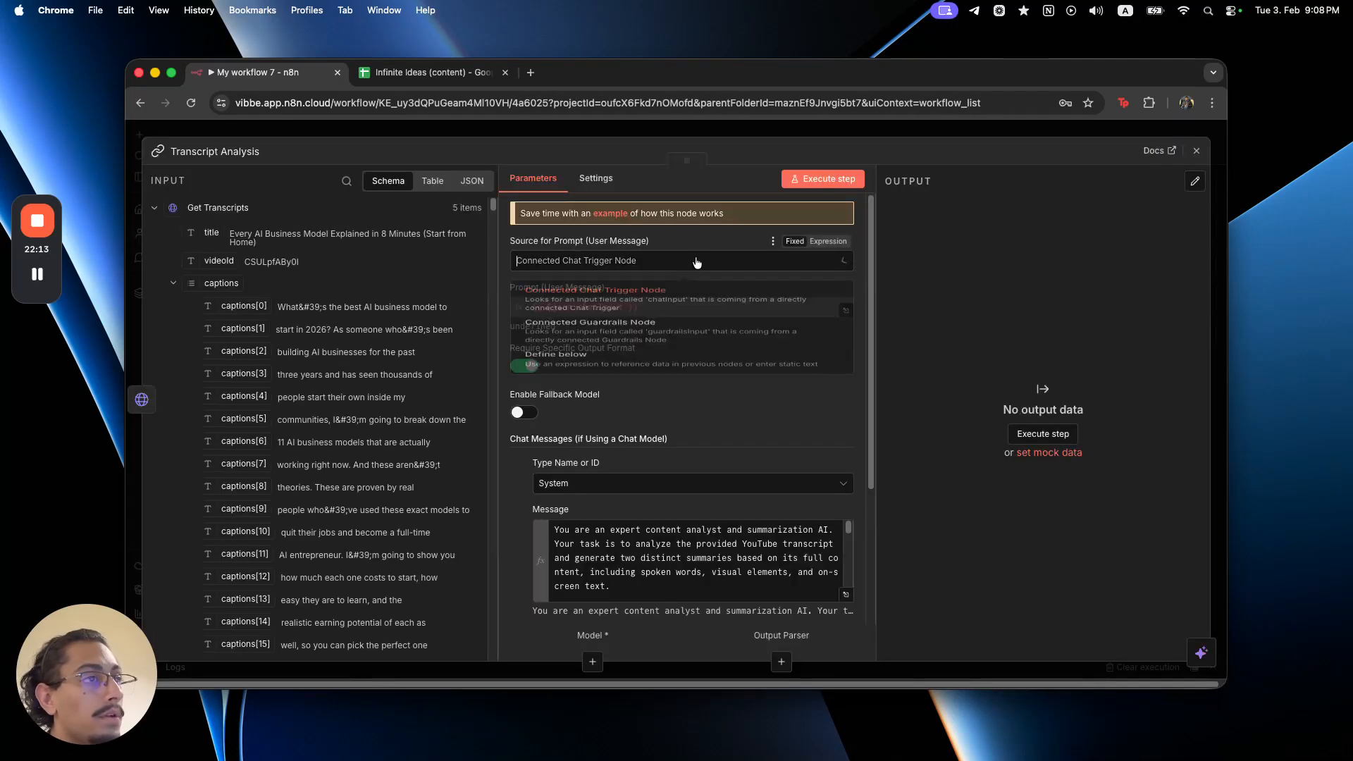
{"action": "left_click", "coordinate": [673, 392]}
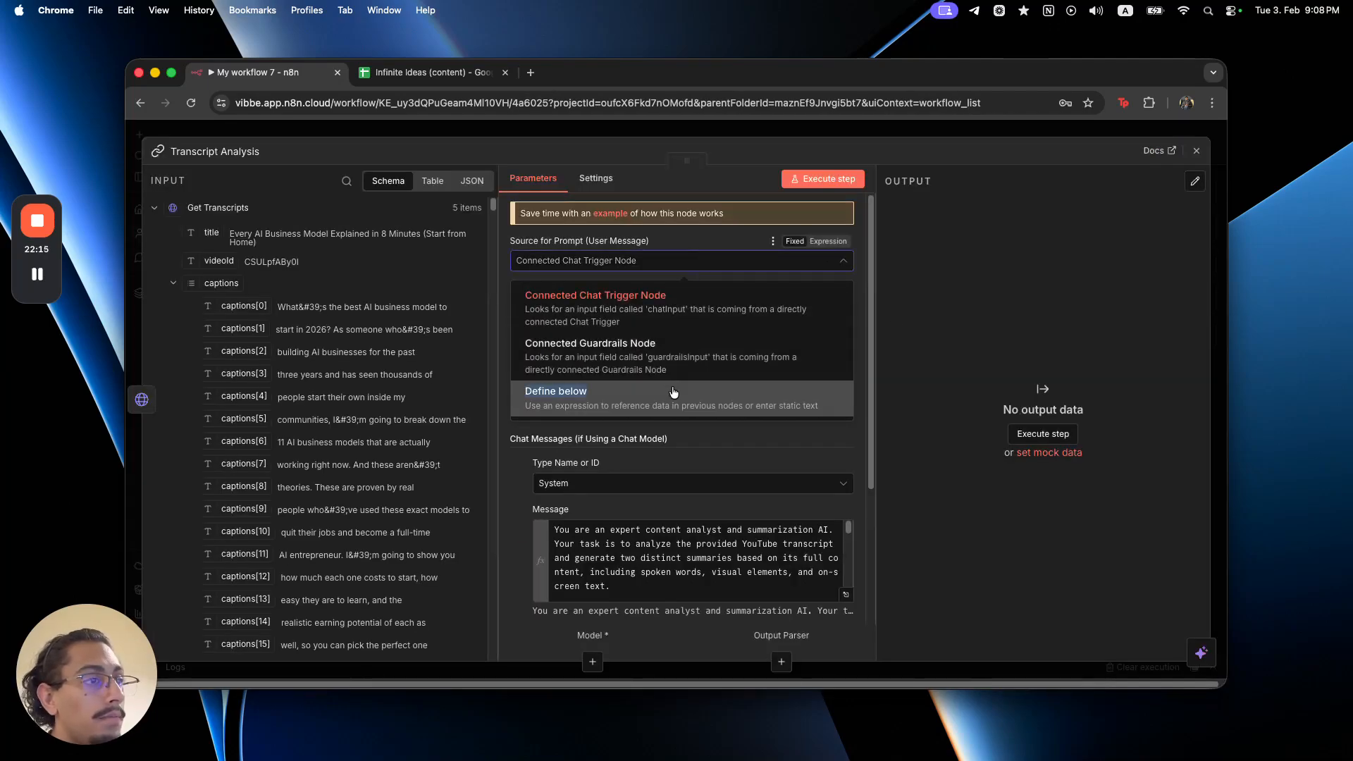
{"action": "left_click", "coordinate": [633, 323]}
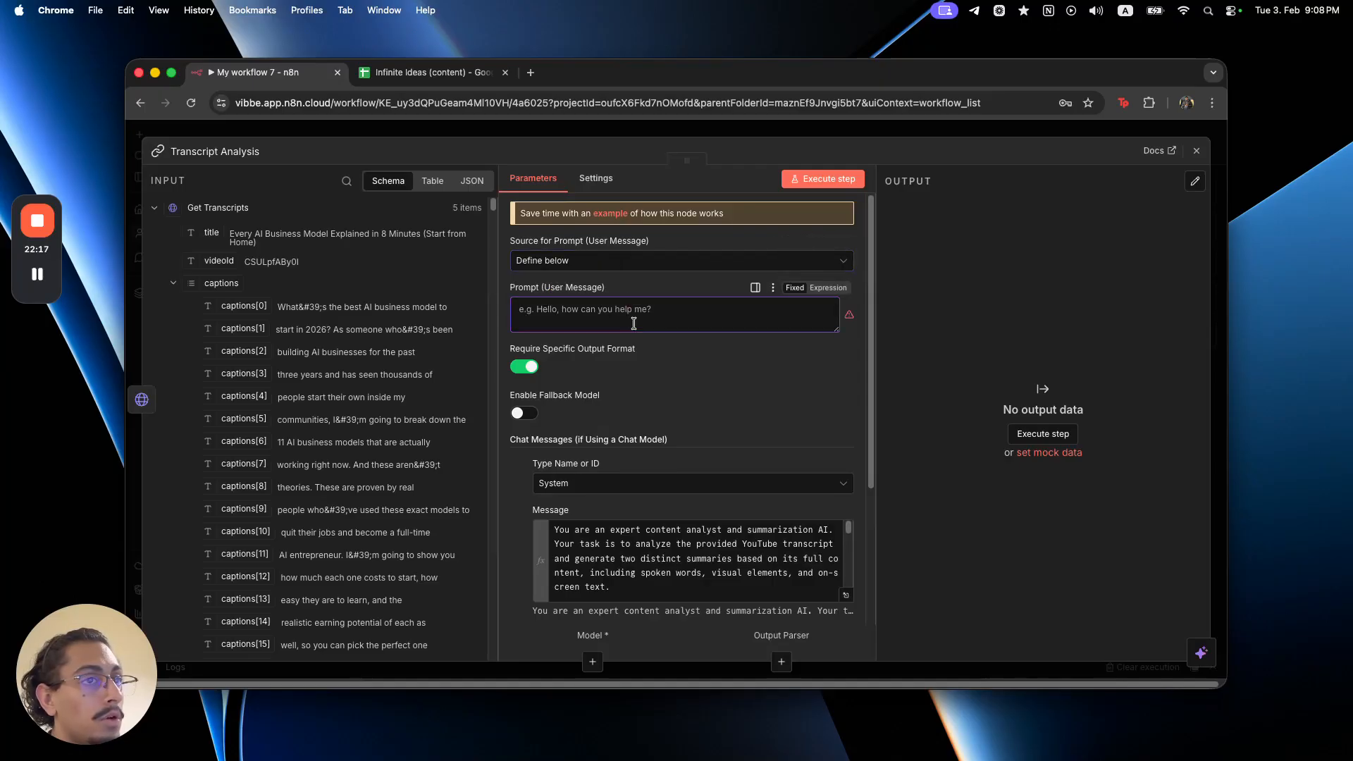
{"action": "left_click_drag", "start_coordinate": [224, 283], "coordinate": [672, 314]}
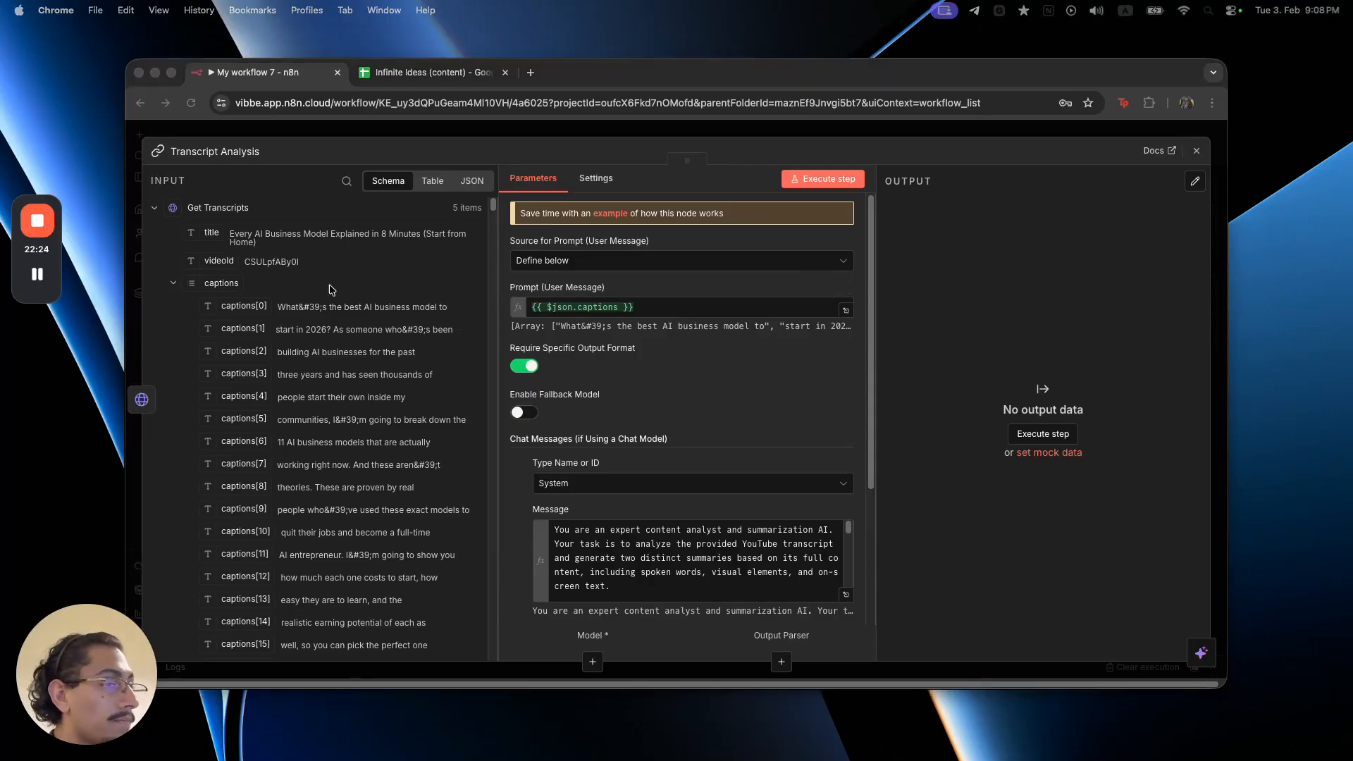
{"action": "left_click", "coordinate": [844, 315]}
{"action": "left_click", "coordinate": [845, 312]}
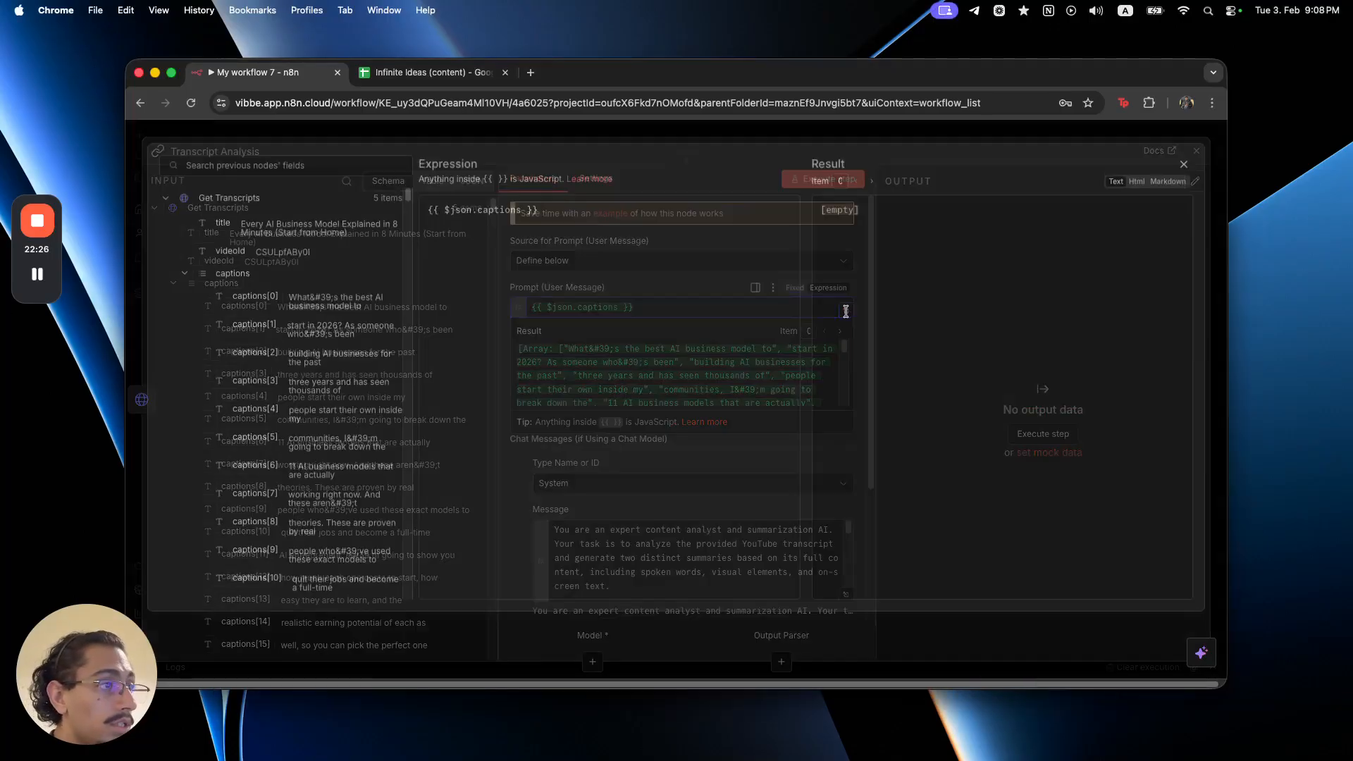
{"action": "scroll", "coordinate": [911, 368], "scroll_direction": "down", "scroll_amount": 10}
{"action": "scroll", "coordinate": [912, 369], "scroll_direction": "down", "scroll_amount": 8}
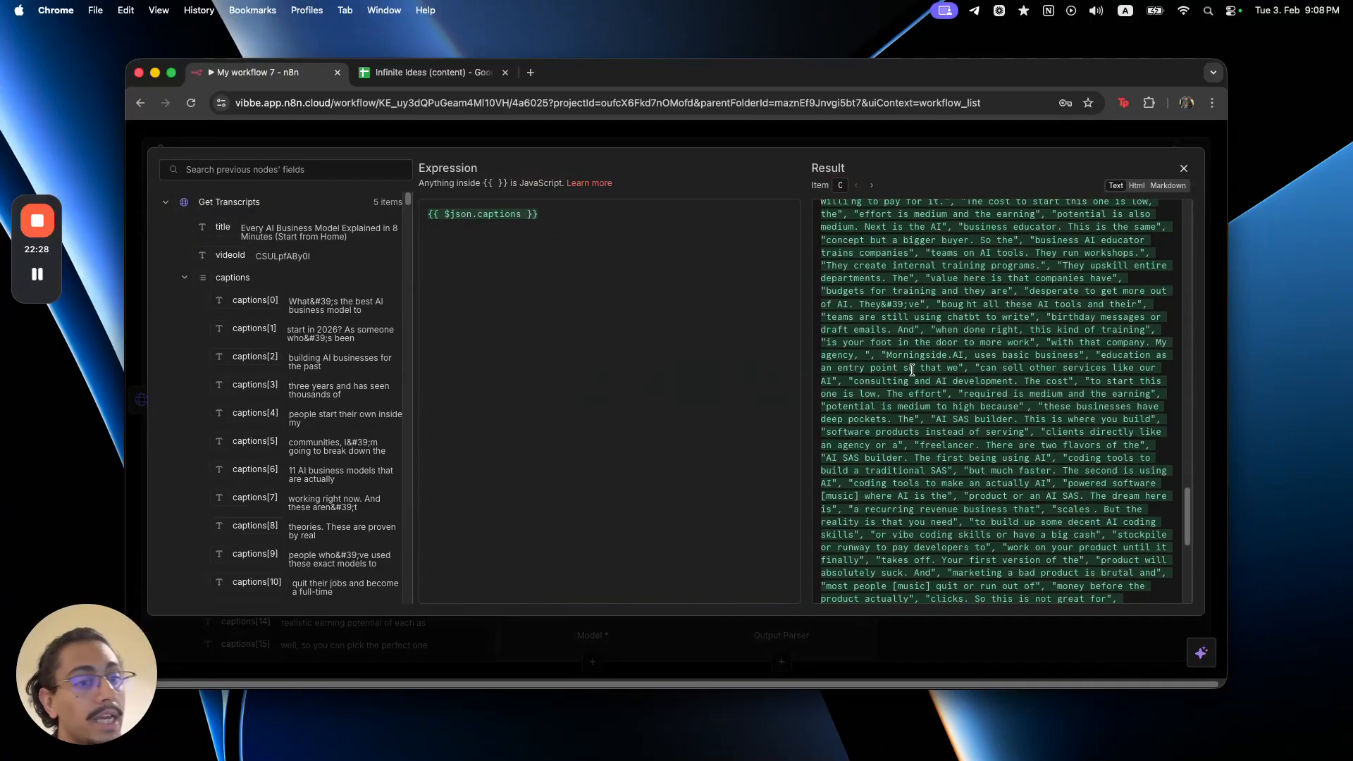
{"action": "left_click", "coordinate": [764, 132]}
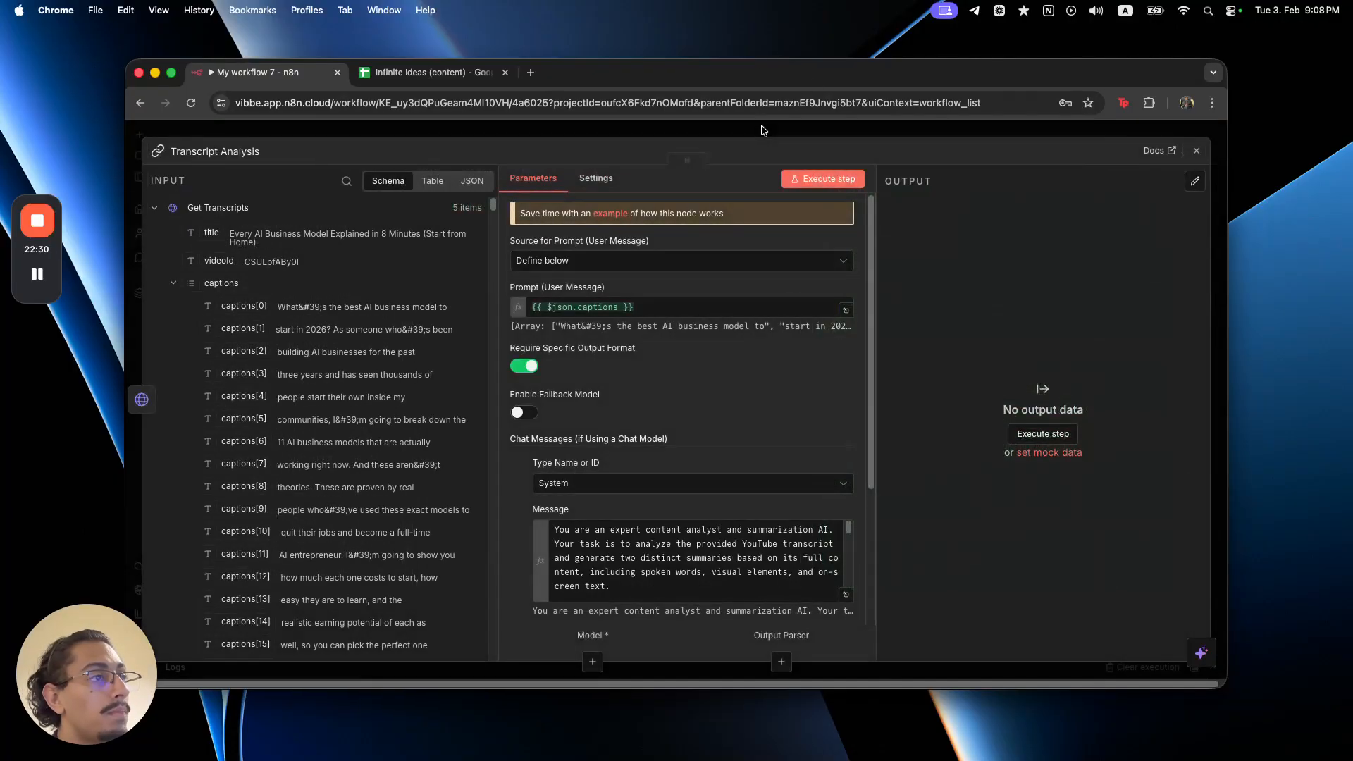
{"action": "left_click", "coordinate": [763, 131]}
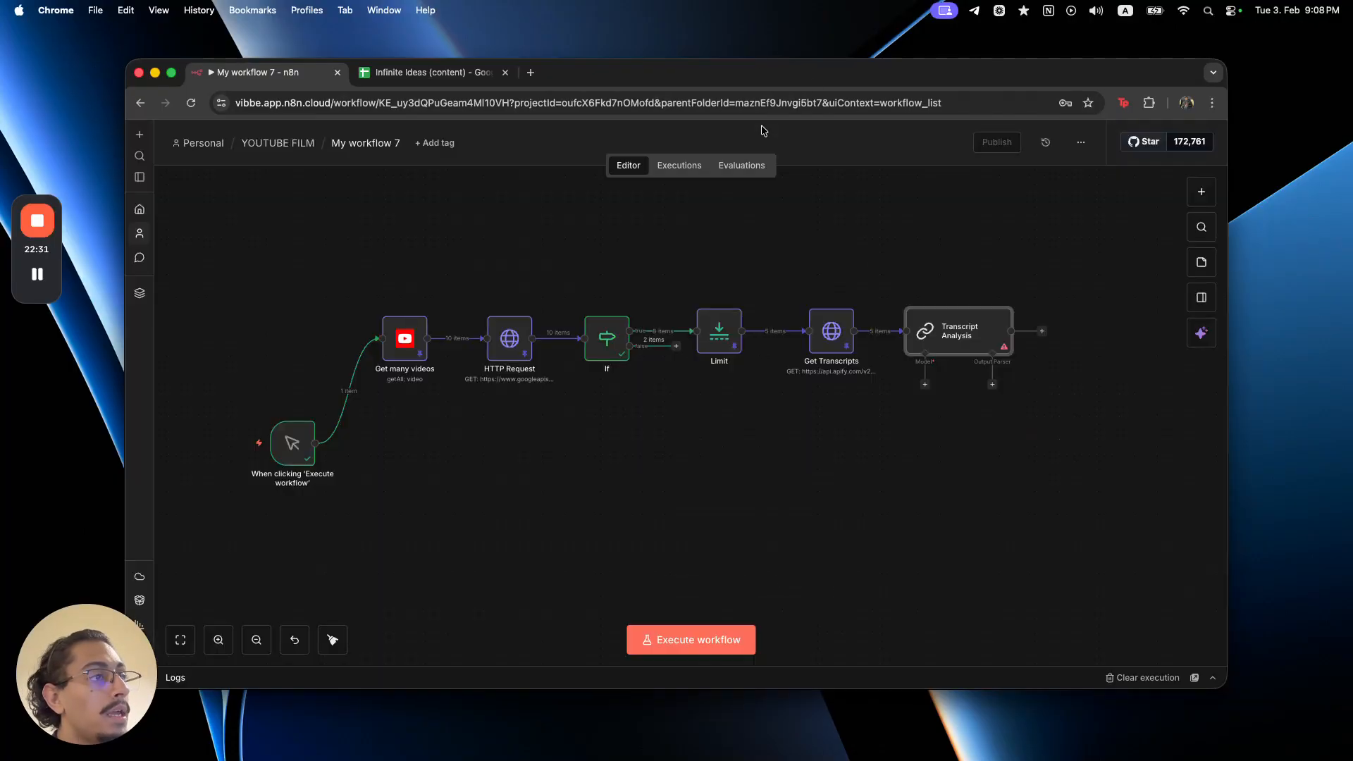
- Switch Require Specific Output Format off and back on in Transcript Analysis and review the node's remaining settings
{"action": "mouse_move", "coordinate": [47, 275]}
{"action": "double_click", "coordinate": [958, 331]}
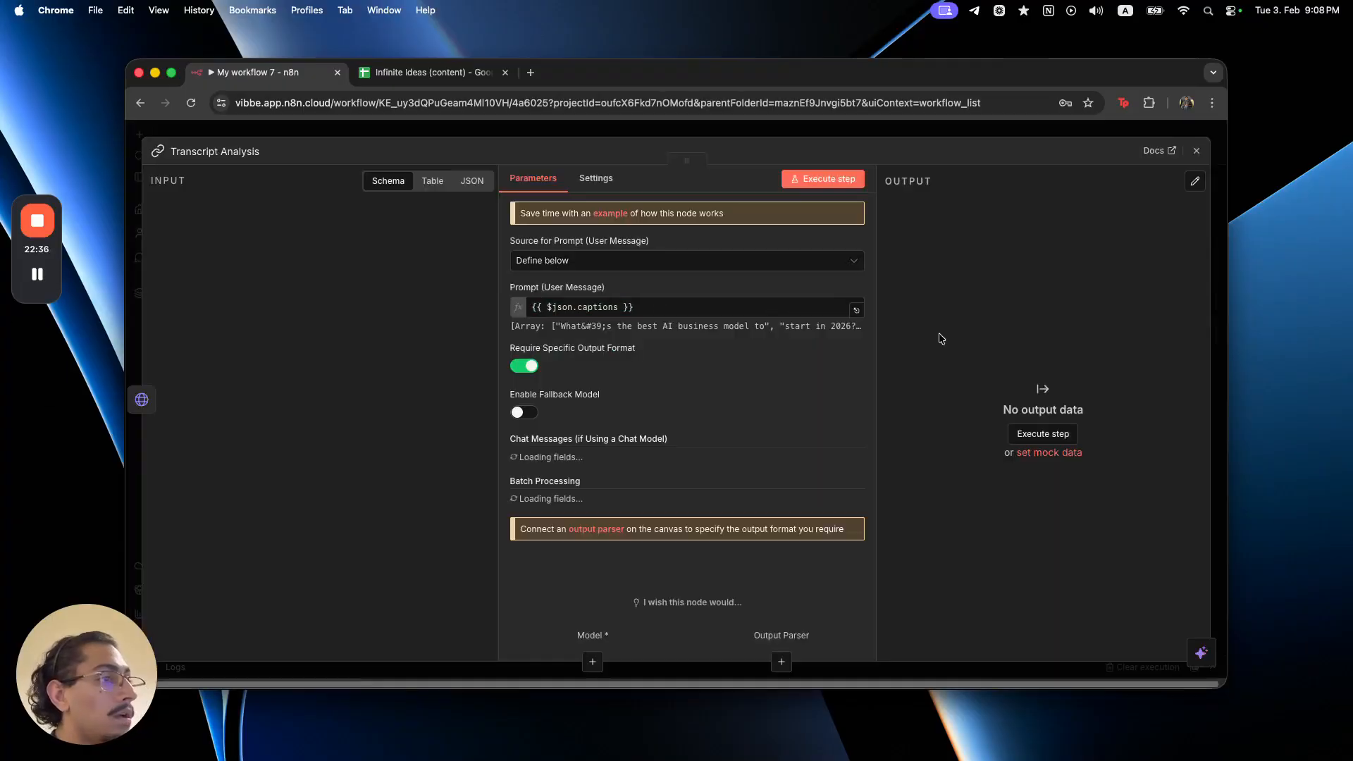
{"action": "left_click", "coordinate": [523, 367]}
{"action": "left_click", "coordinate": [524, 367]}
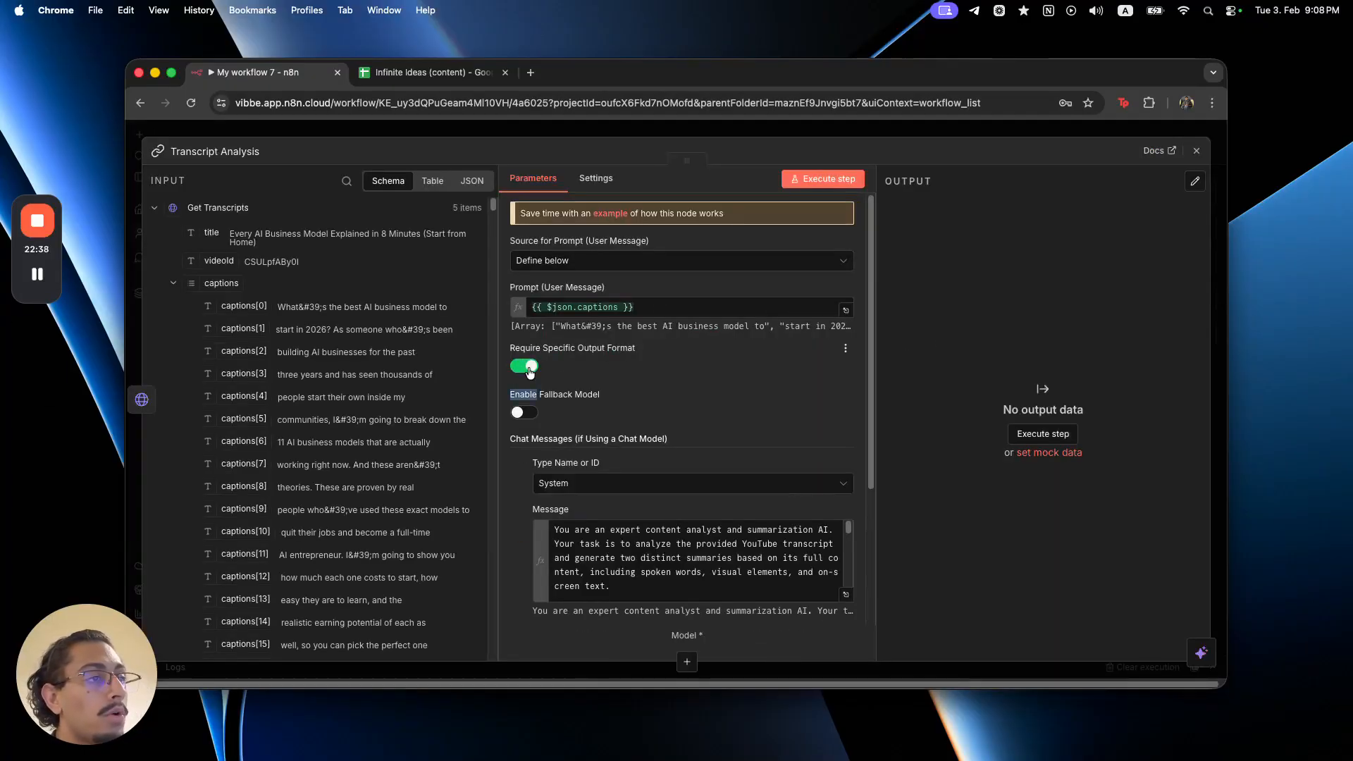
{"action": "scroll", "coordinate": [594, 371], "scroll_direction": "down", "scroll_amount": 5}
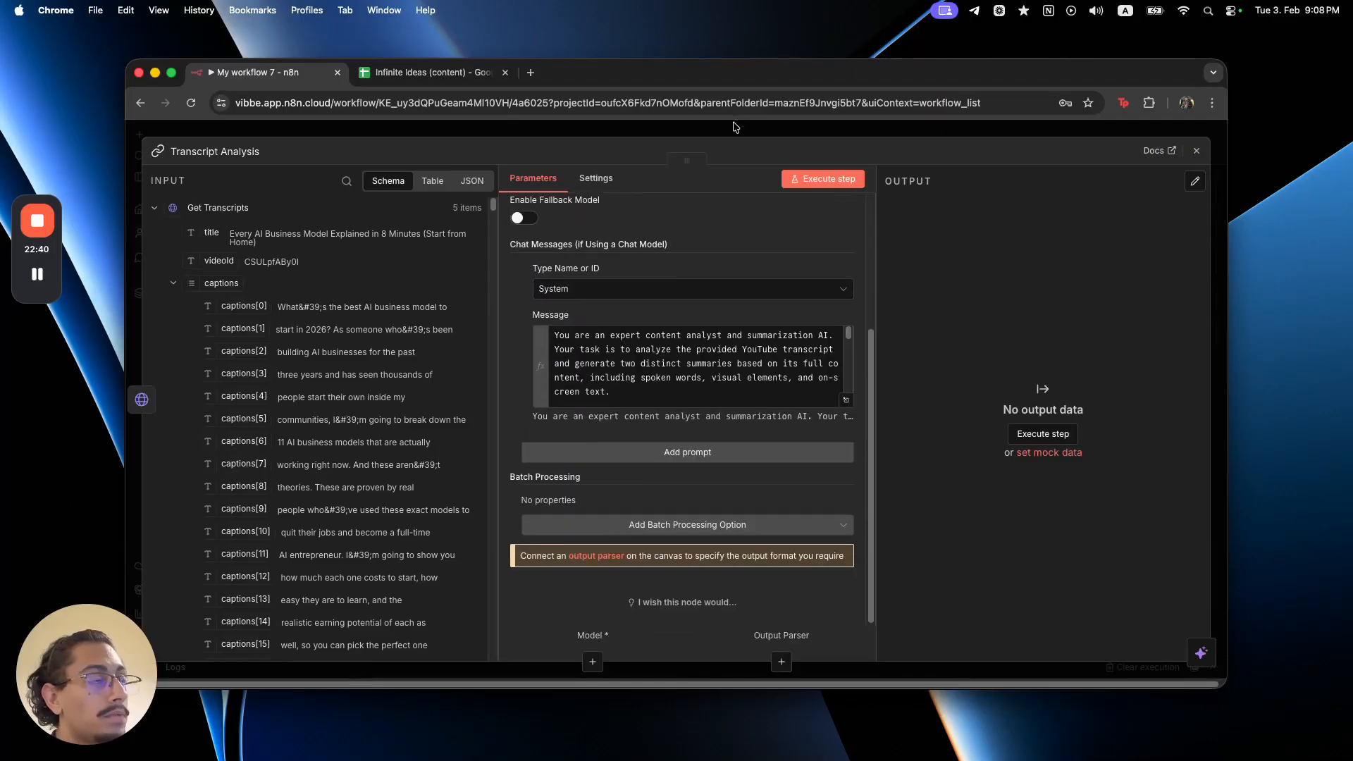
{"action": "left_click", "coordinate": [736, 125]}
- Search the language models for "gemi" to attach a chat model to Transcript Analysis
{"action": "left_click", "coordinate": [924, 384]}
{"action": "type", "text": "gemi"}
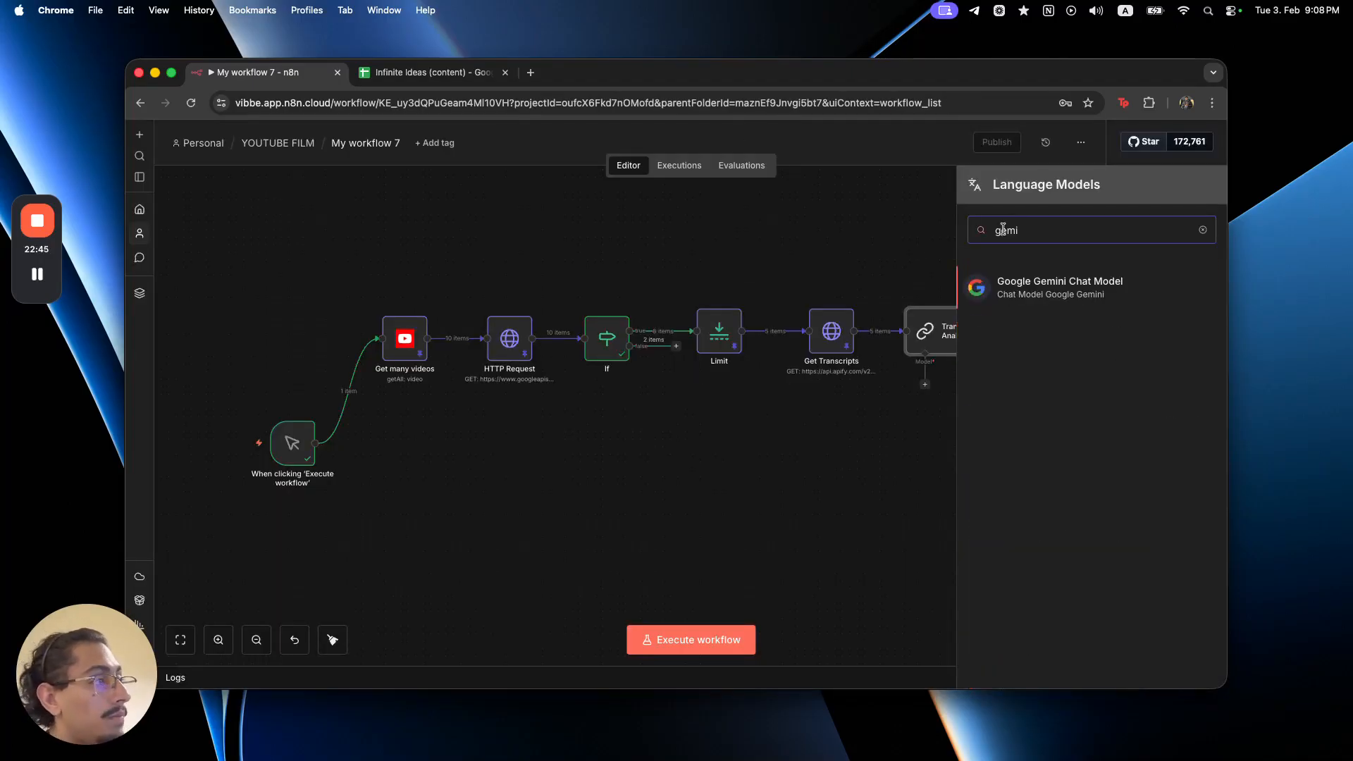
- Attach a Google Gemini Chat Model using models/gemini-2.5-flash to the Transcript Analysis node and place it above that node
{"action": "left_click", "coordinate": [1049, 280]}
{"action": "left_click", "coordinate": [719, 272]}
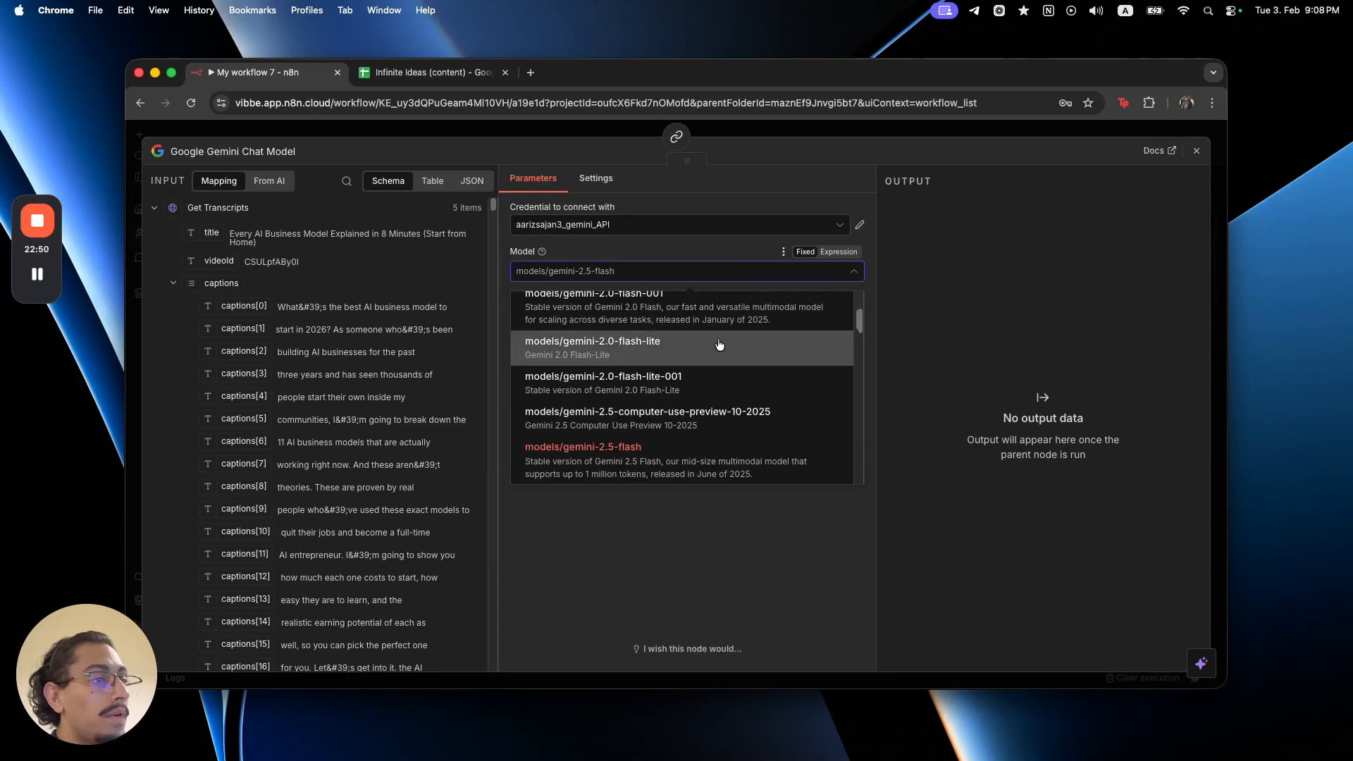
{"action": "left_click", "coordinate": [720, 135]}
{"action": "left_click_drag", "start_coordinate": [872, 436], "coordinate": [913, 279]}
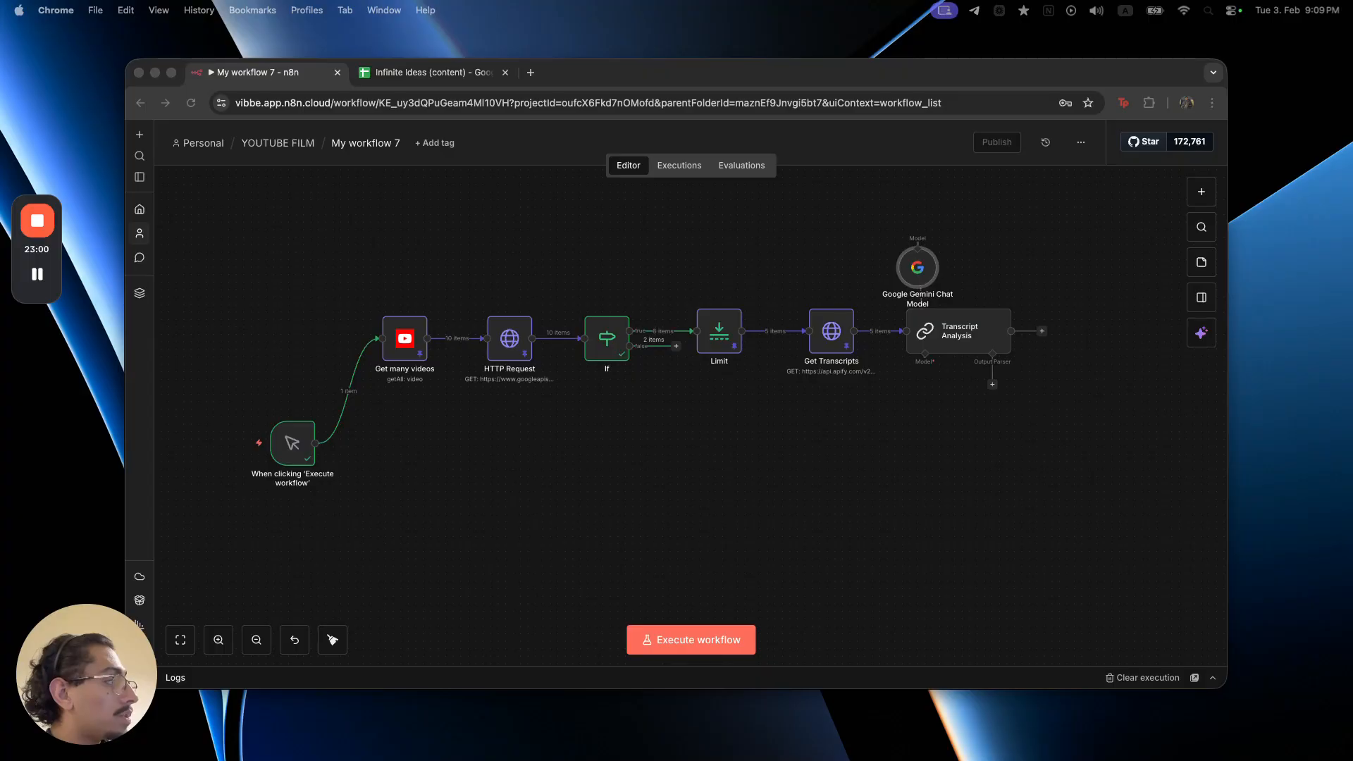
{"action": "left_click", "coordinate": [923, 410]}
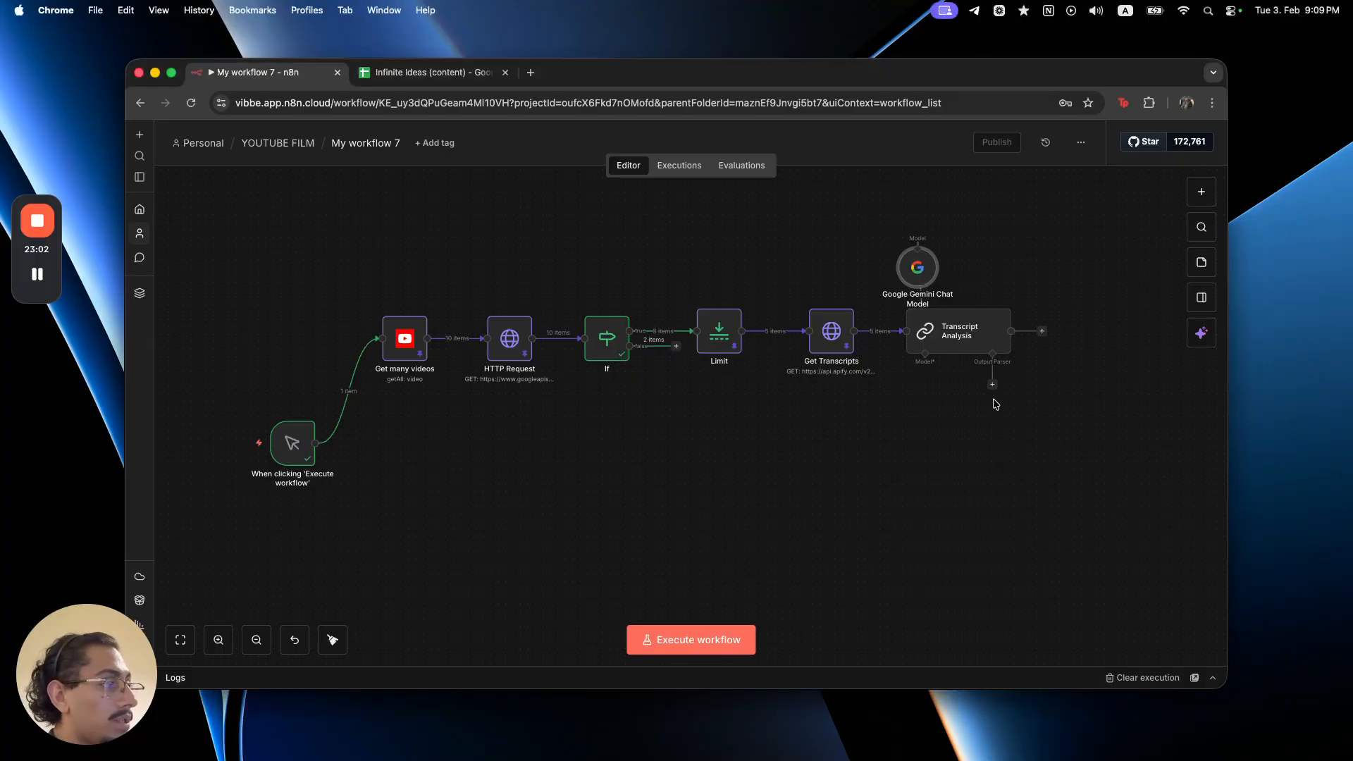
{"action": "left_click", "coordinate": [992, 384]}
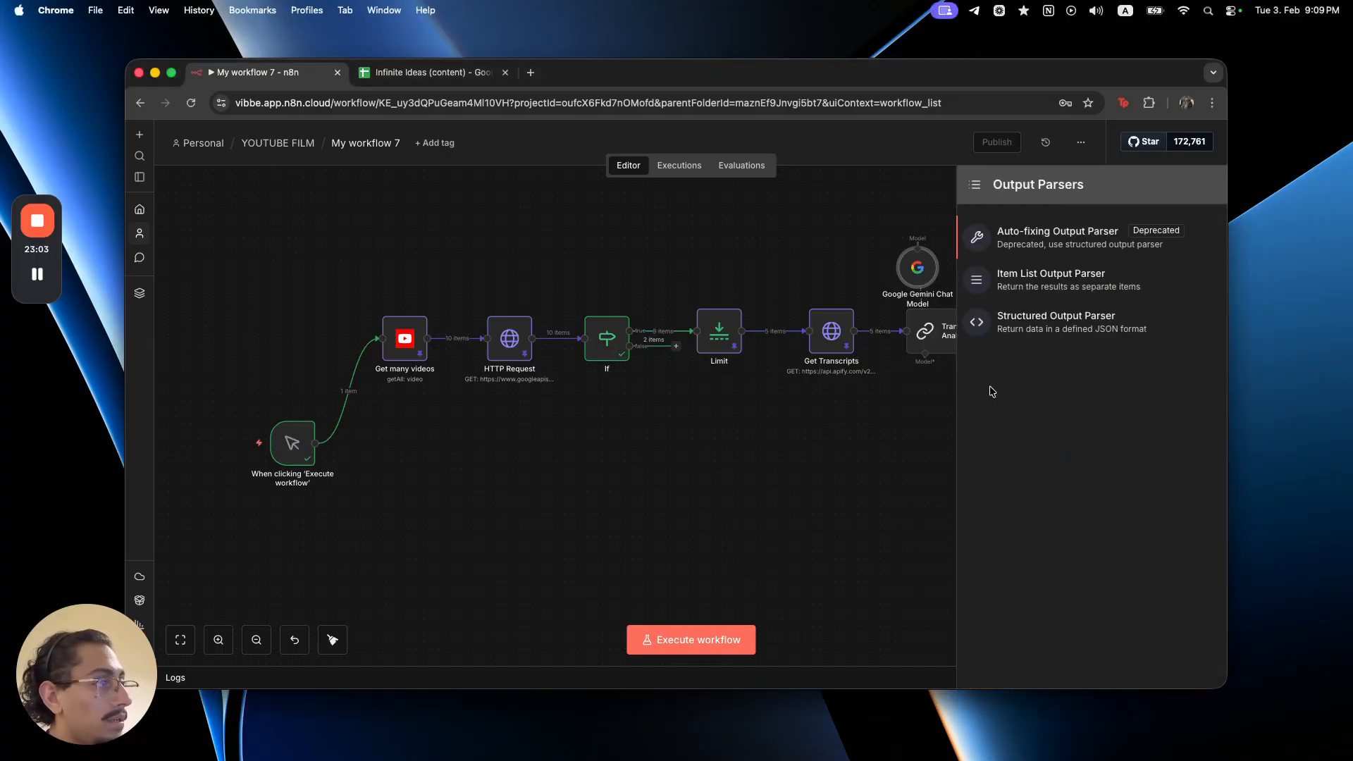
{"action": "left_click", "coordinate": [1103, 326]}
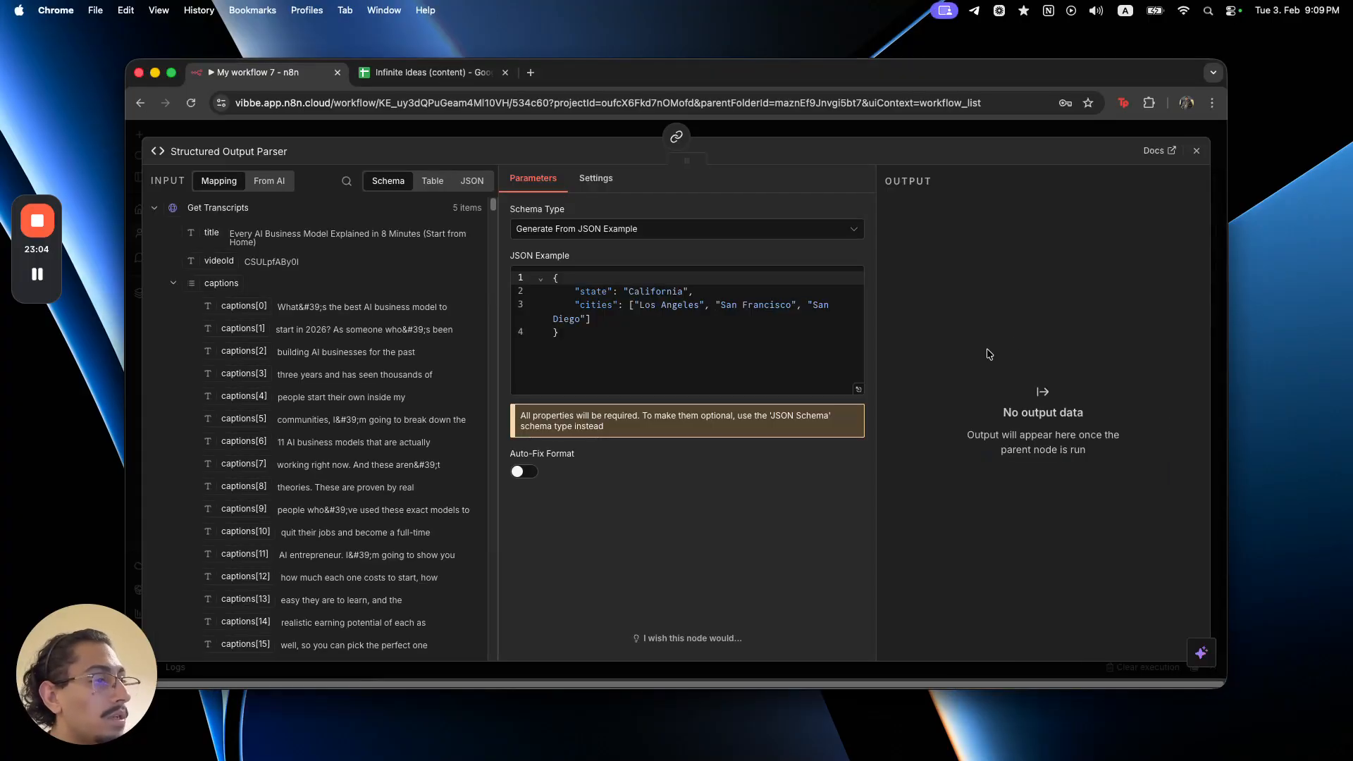
{"action": "left_click", "coordinate": [858, 389]}
{"action": "key", "text": "super+a"}
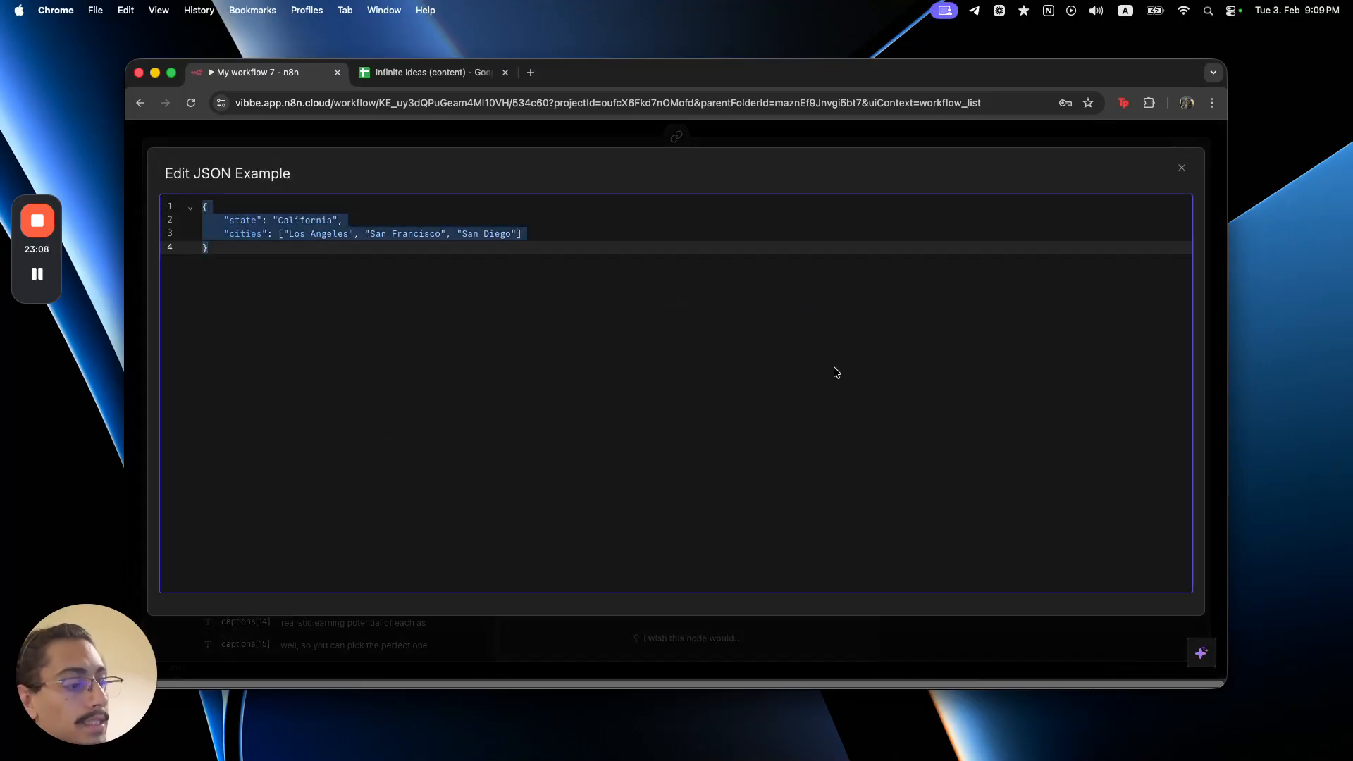
{"action": "key", "text": "Left"}
{"action": "key", "text": "Down"}
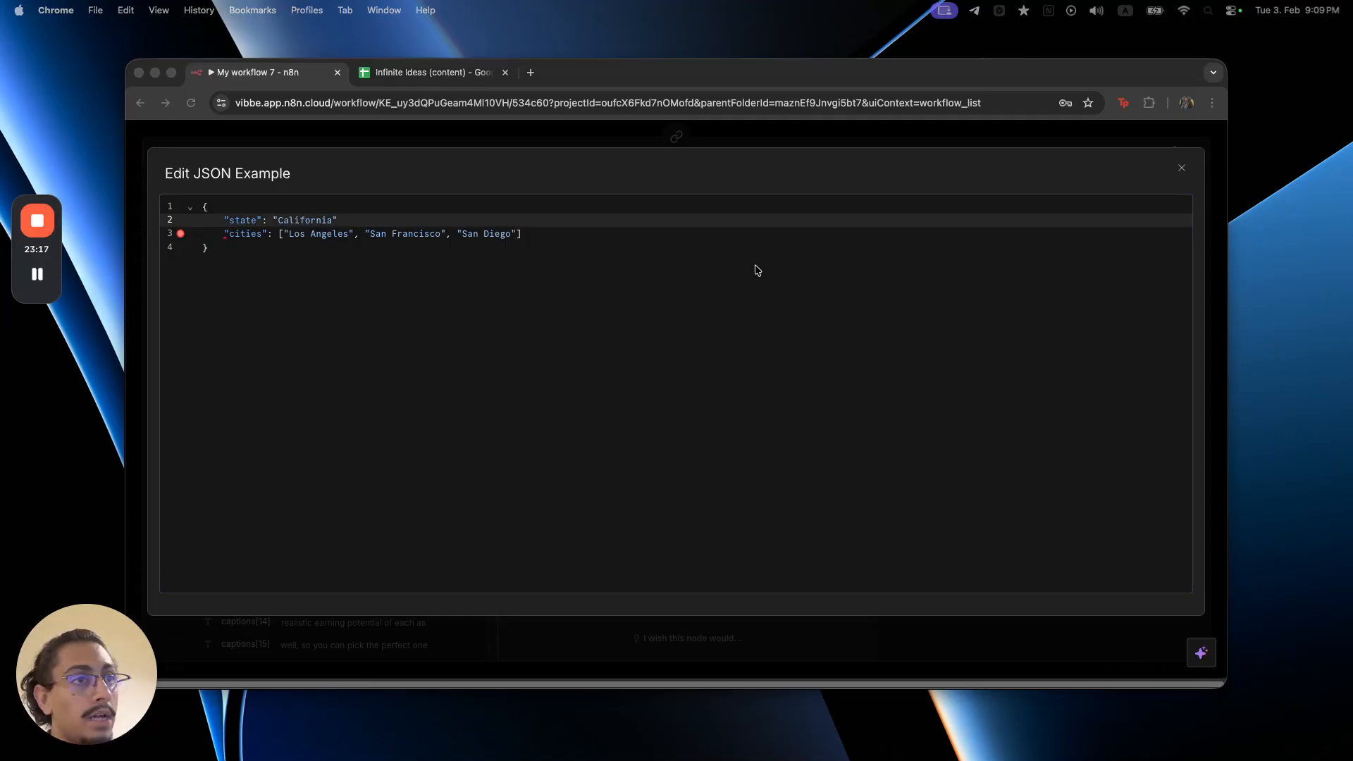
{"action": "left_click", "coordinate": [607, 306]}
{"action": "key", "text": "super+a"}
{"action": "type", "text": "{     \"Title\": \"....\",     \"Link\": \"https://www.youtube.com/watch?v=A0OwvNOLNlw\",     \"Quick Summary\": \"...\",     \"Deep Dive Summary\": \"...\" }"}
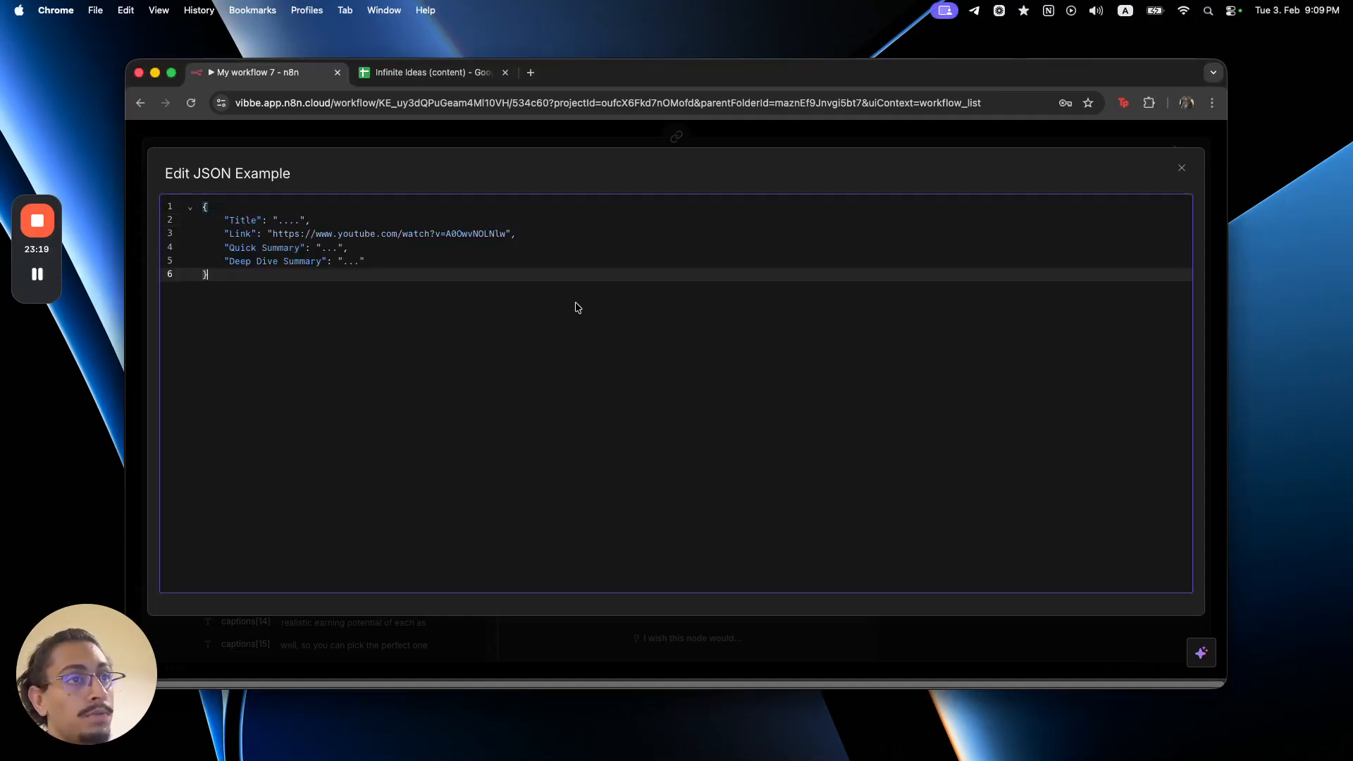
- Close the Structured Output Parser's settings and place the node above Transcript Analysis, beside the Google Gemini Chat Model
{"action": "double_click", "coordinate": [261, 220]}
{"action": "left_click", "coordinate": [235, 234]}
{"action": "left_click", "coordinate": [256, 262]}
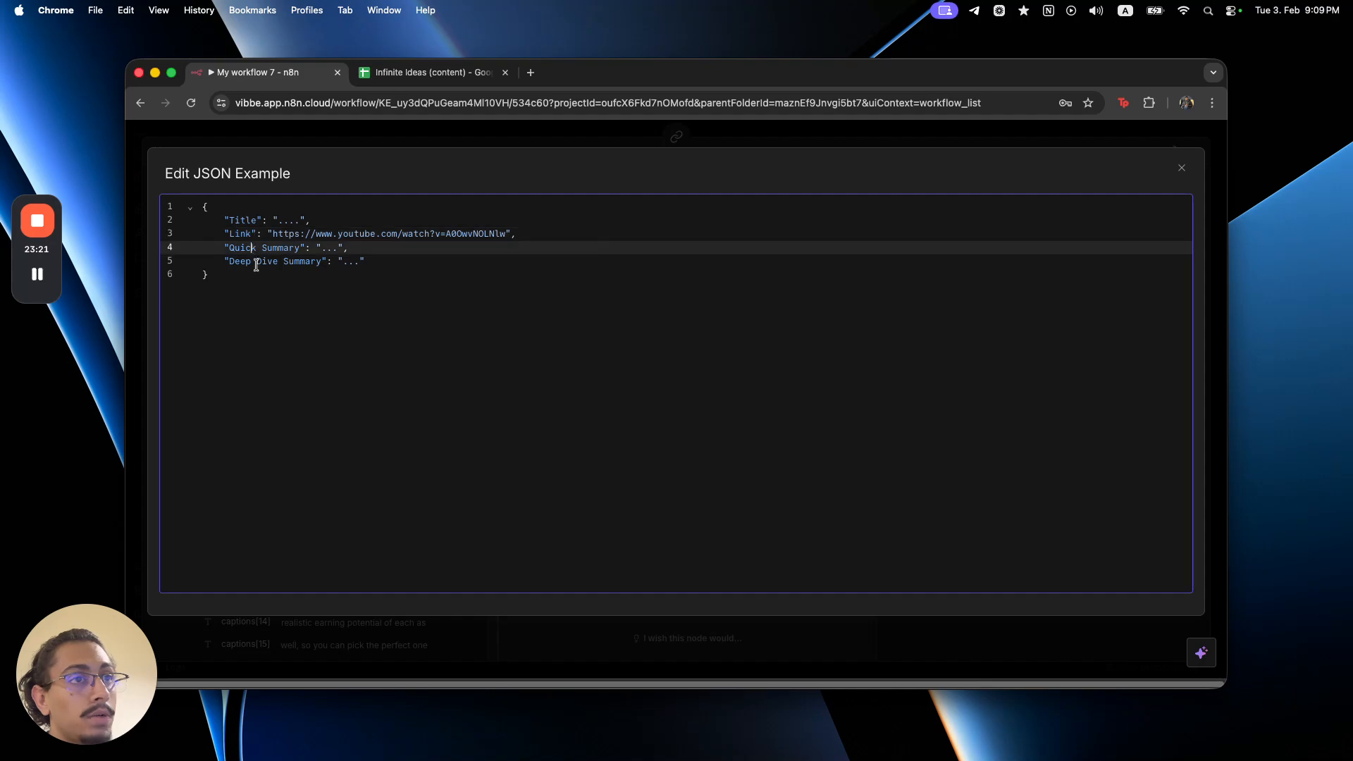
{"action": "left_click", "coordinate": [330, 136]}
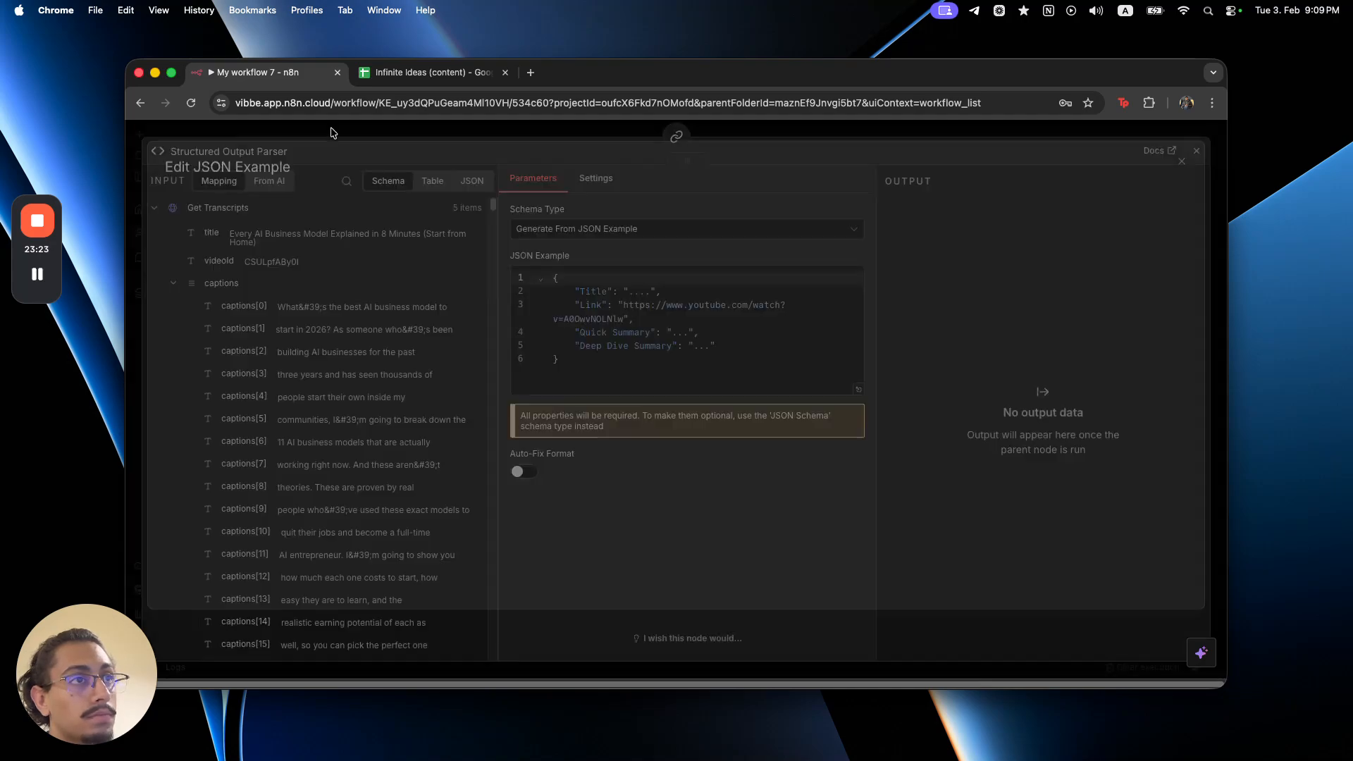
{"action": "left_click", "coordinate": [330, 135]}
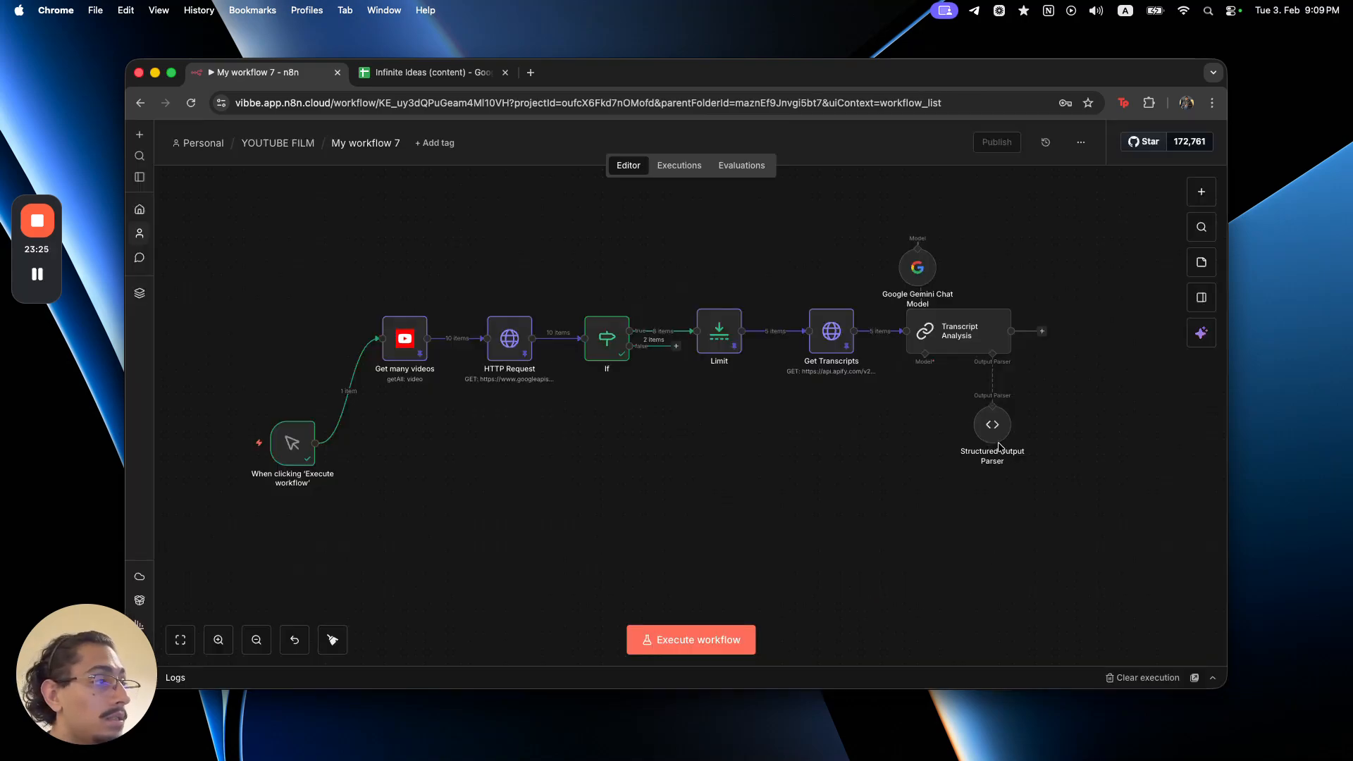
{"action": "left_click_drag", "start_coordinate": [998, 427], "coordinate": [991, 270]}
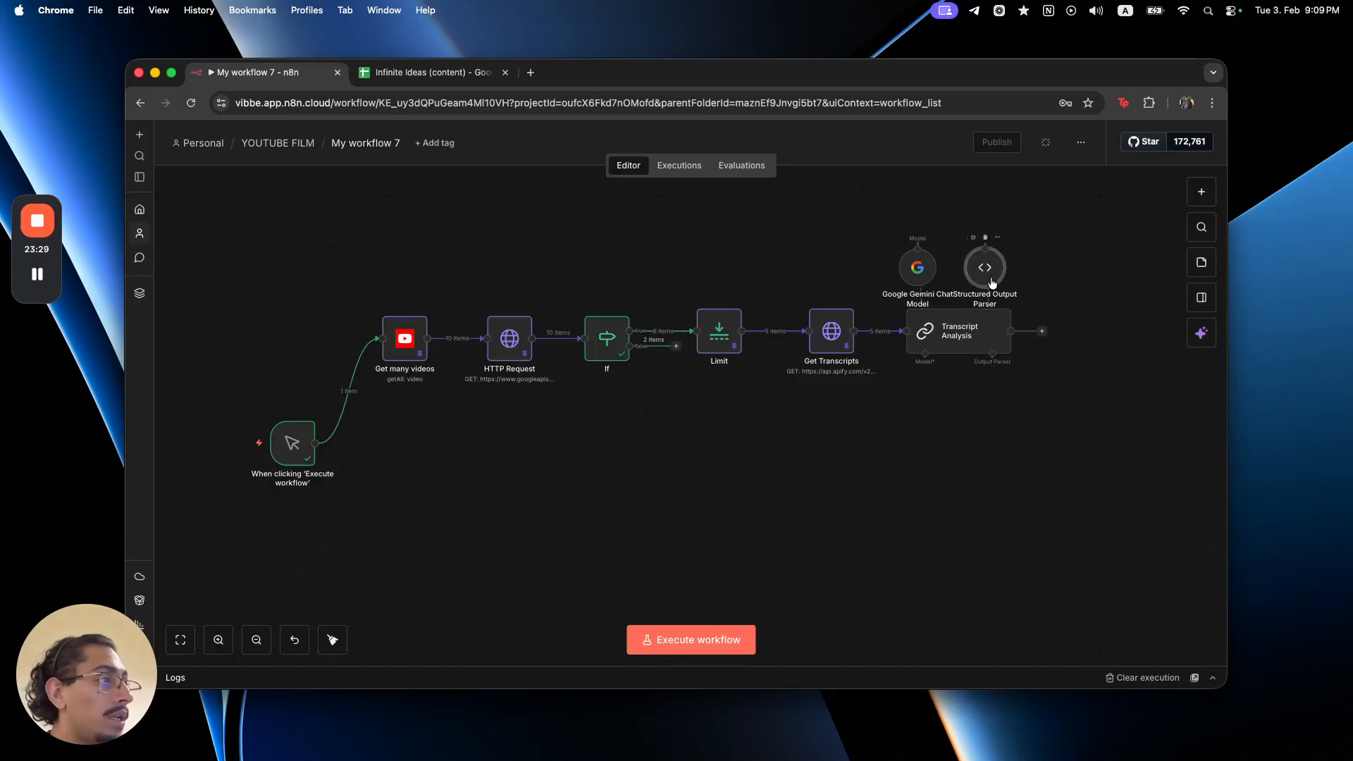
{"action": "left_click_drag", "start_coordinate": [992, 280], "coordinate": [994, 278]}
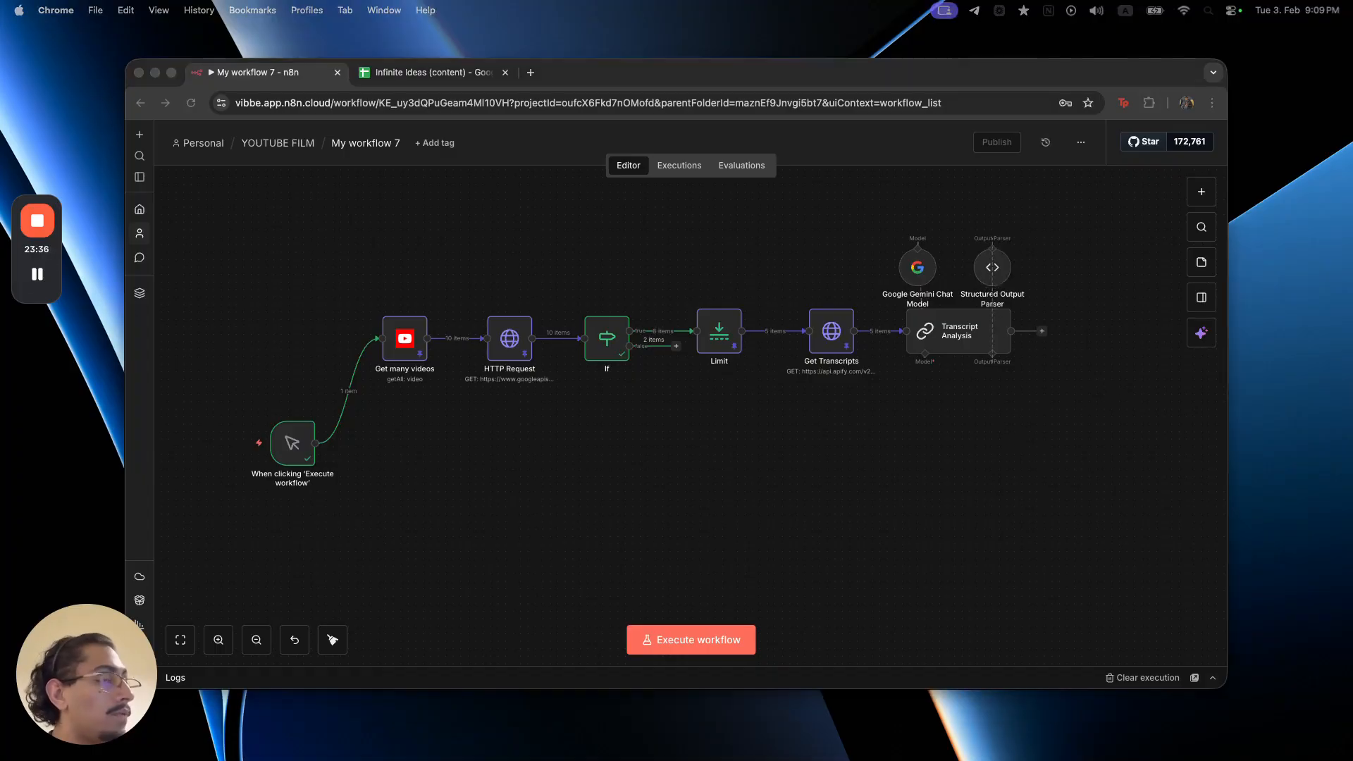
- Execute the workflow from its manual trigger and follow the Transcript Analysis run until it ends
{"action": "left_click", "coordinate": [254, 445]}
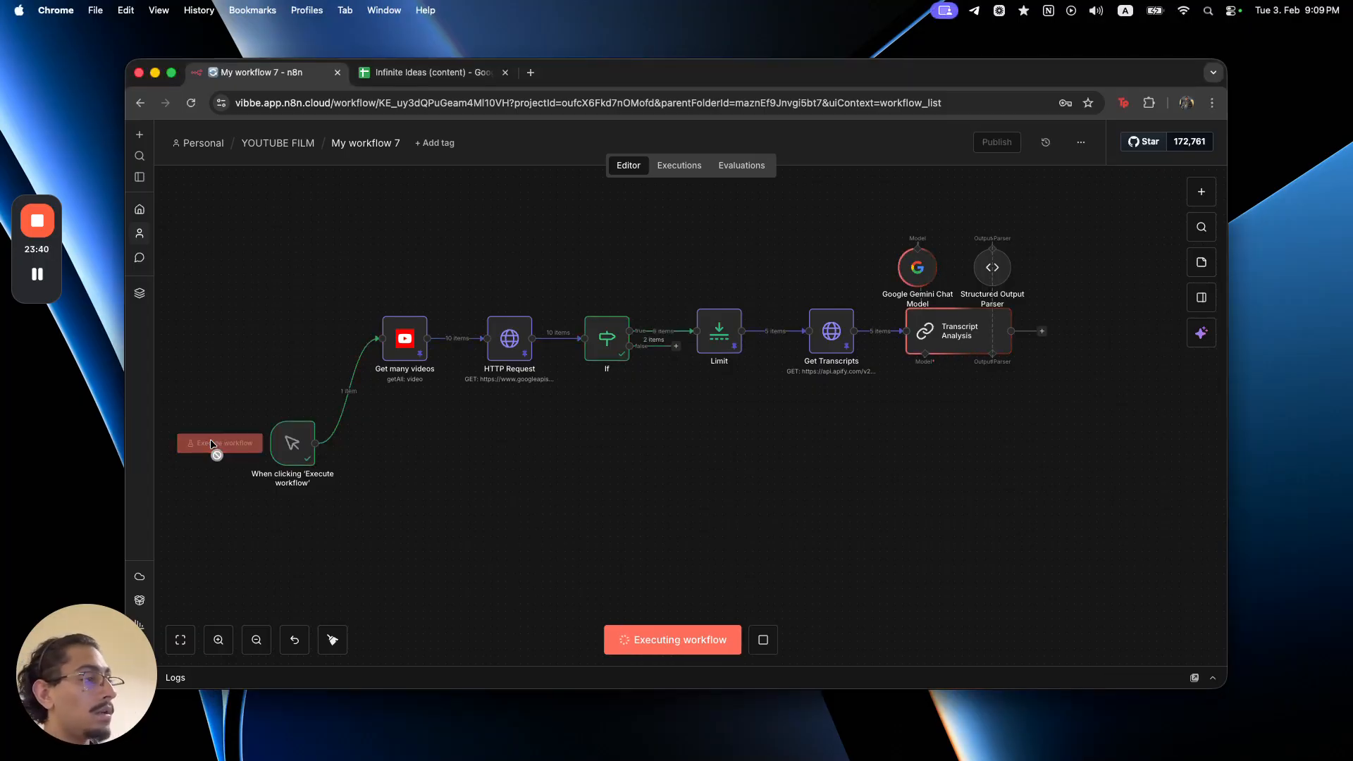
{"action": "scroll", "coordinate": [832, 607], "scroll_direction": "down", "scroll_amount": 5}
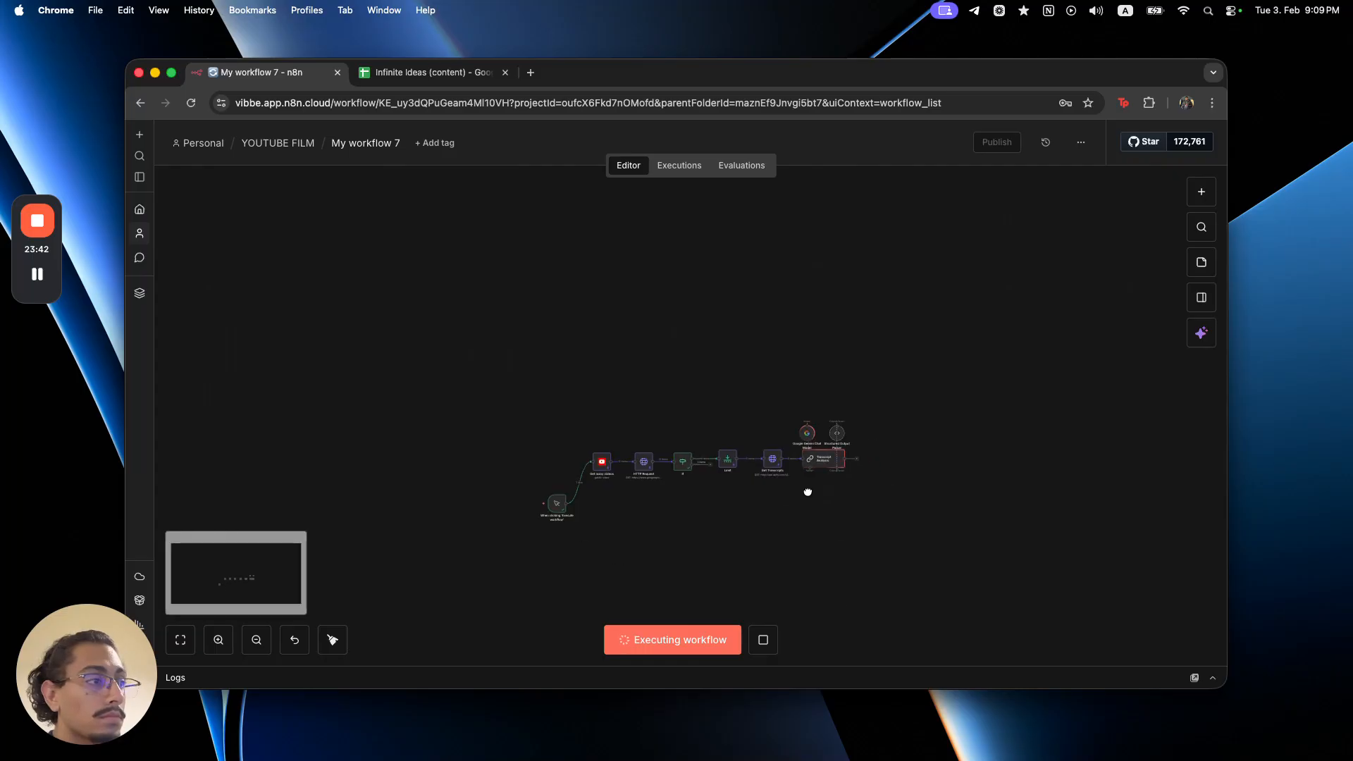
{"action": "scroll", "coordinate": [749, 493], "scroll_direction": "up", "scroll_amount": 5}
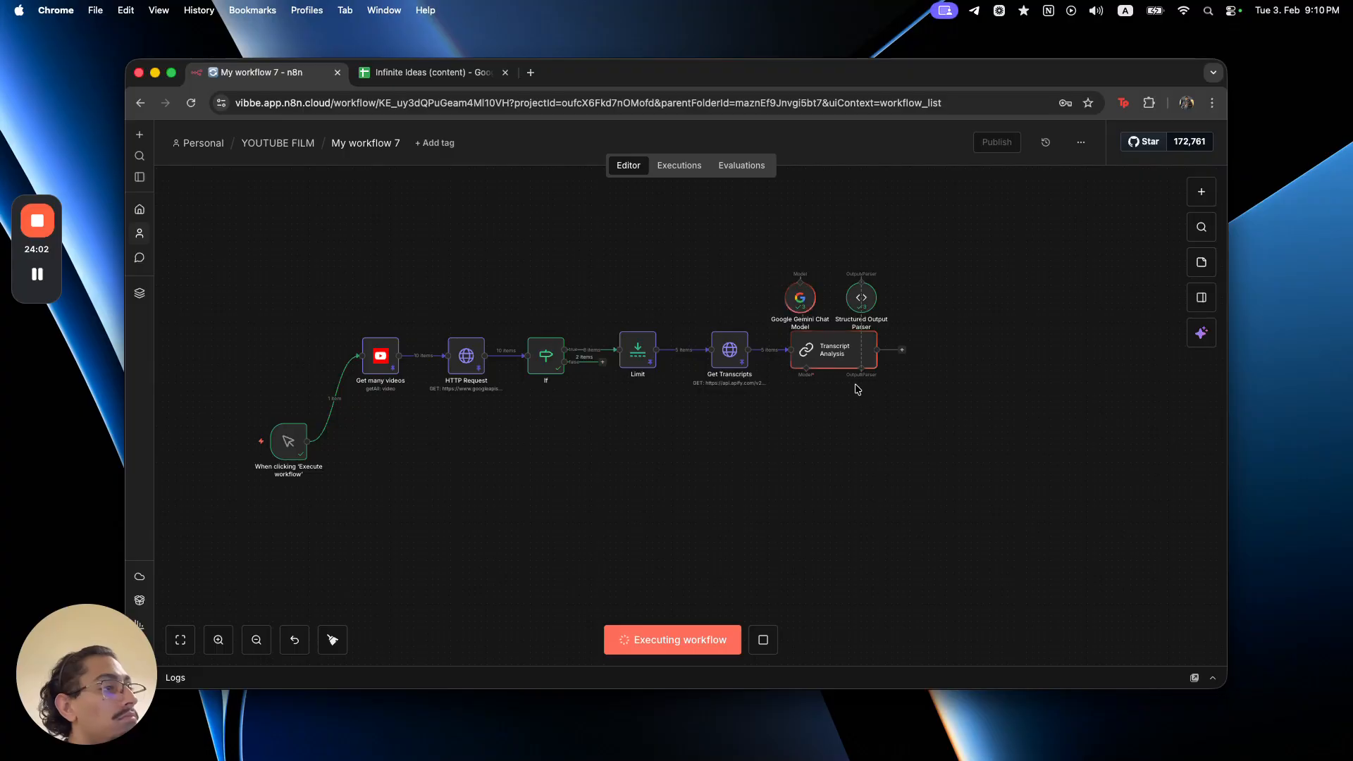
{"action": "scroll", "coordinate": [772, 365], "scroll_direction": "up", "scroll_amount": 1}
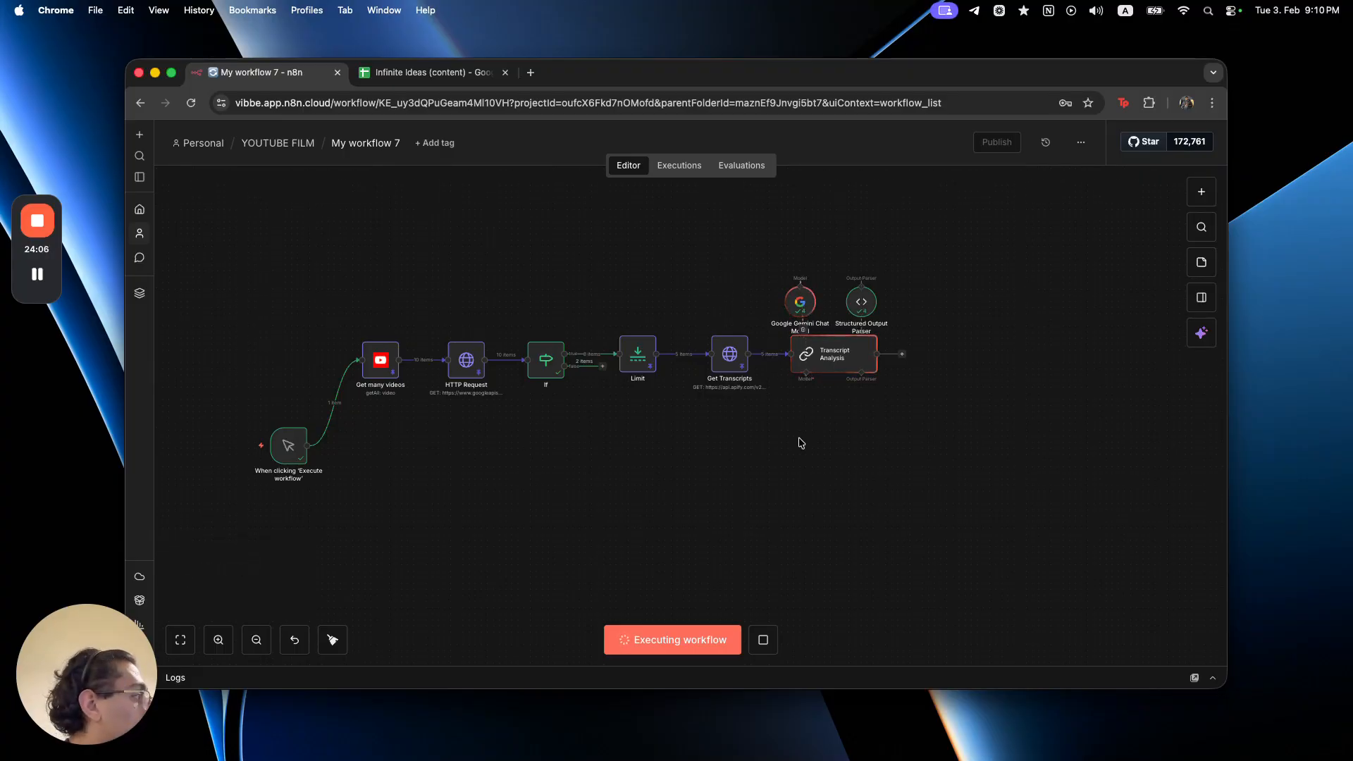
{"action": "scroll", "coordinate": [847, 301], "scroll_direction": "up", "scroll_amount": 5}
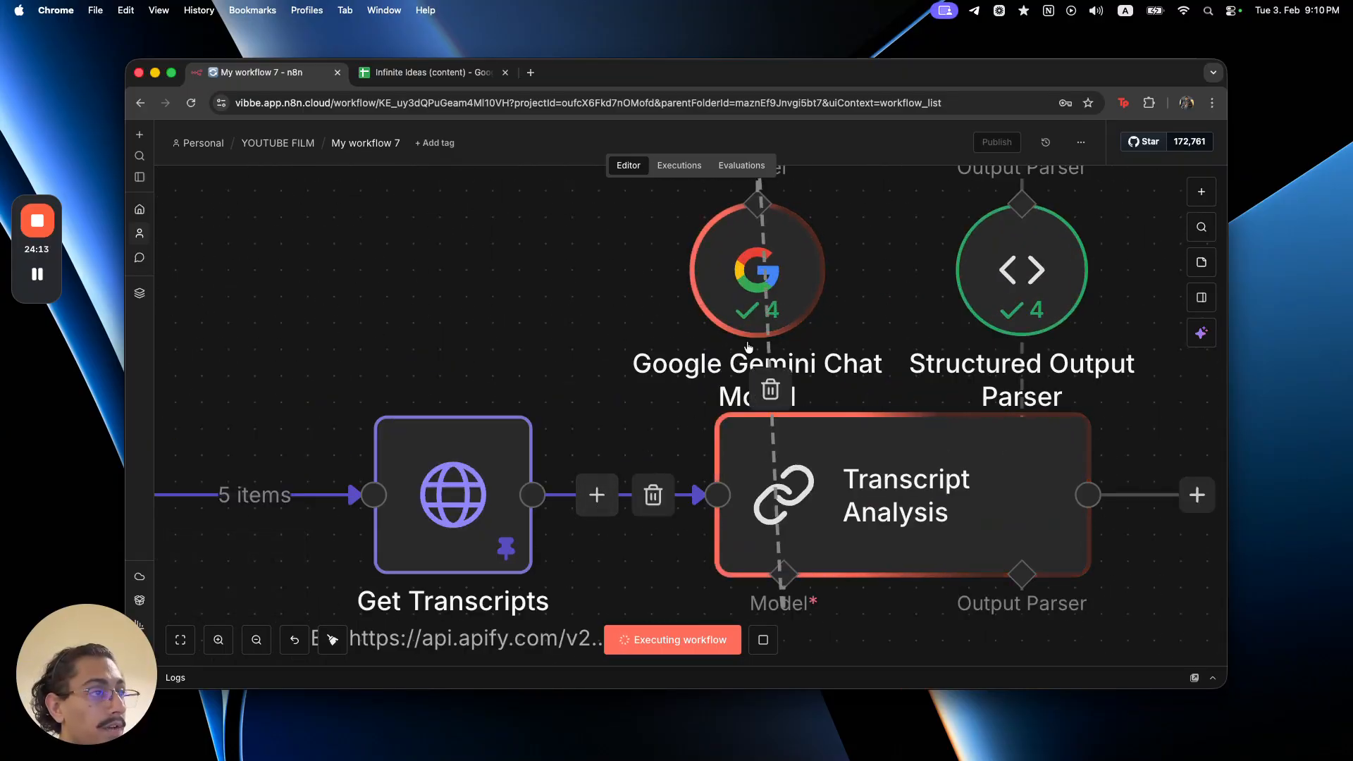
{"action": "scroll", "coordinate": [778, 310], "scroll_direction": "down", "scroll_amount": 5}
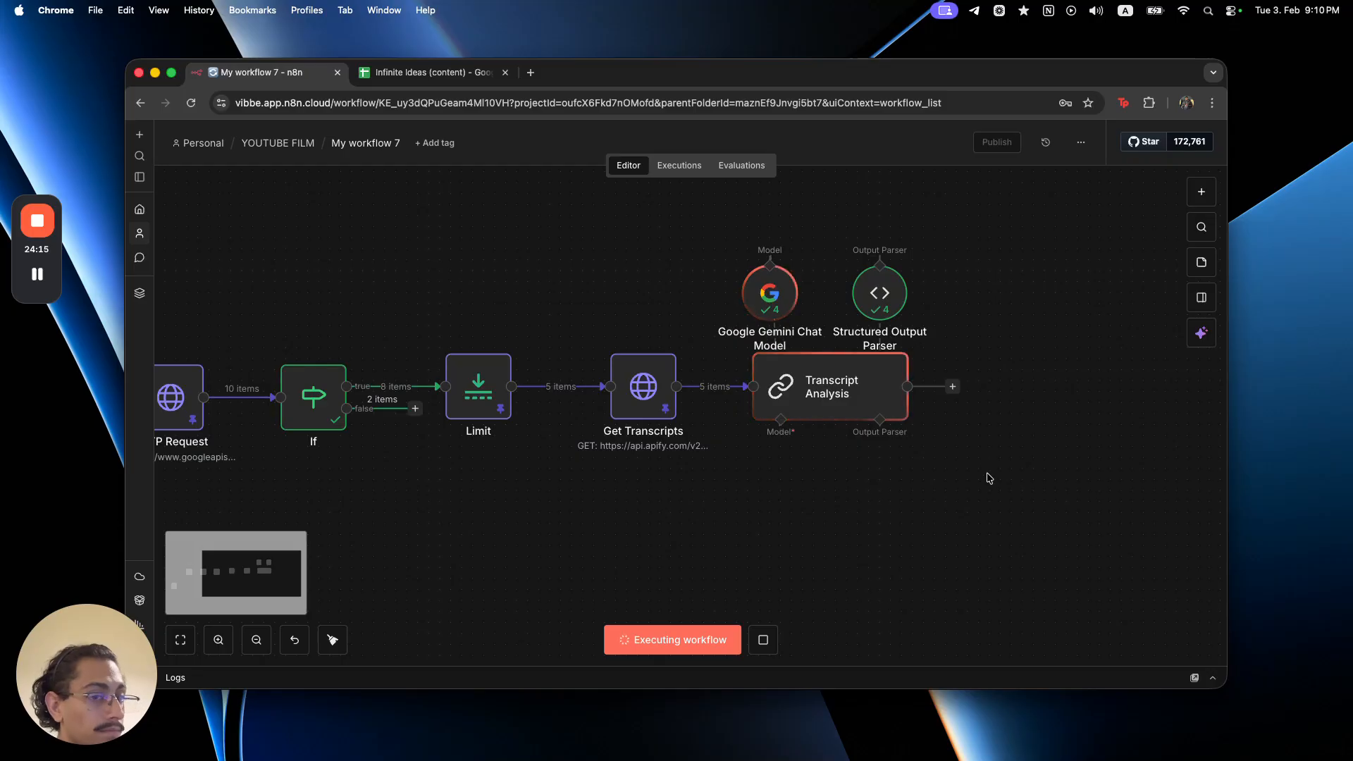
{"action": "scroll", "coordinate": [989, 478], "scroll_direction": "down", "scroll_amount": 1}
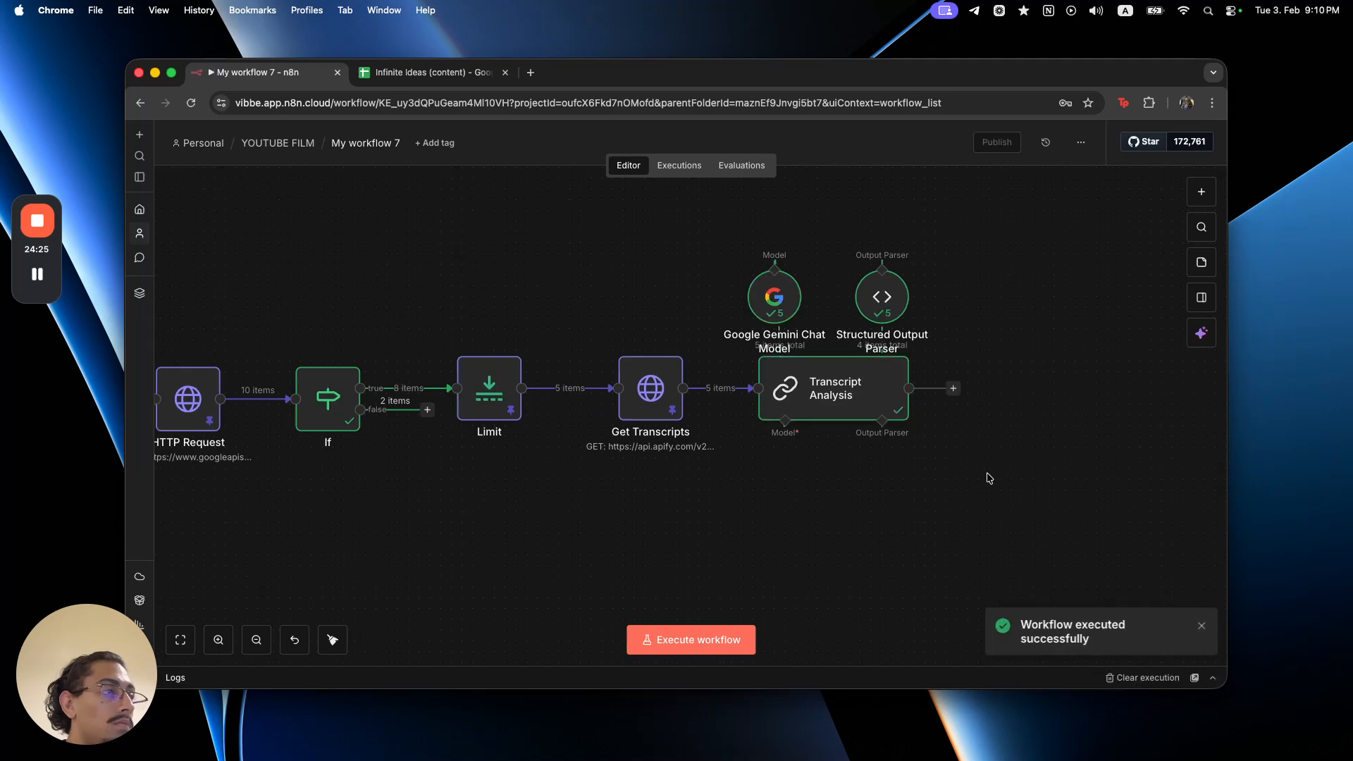
- Review the generated title, quick summary and deep dive summary in the Transcript Analysis output and pin that node's data
{"action": "double_click", "coordinate": [855, 409]}
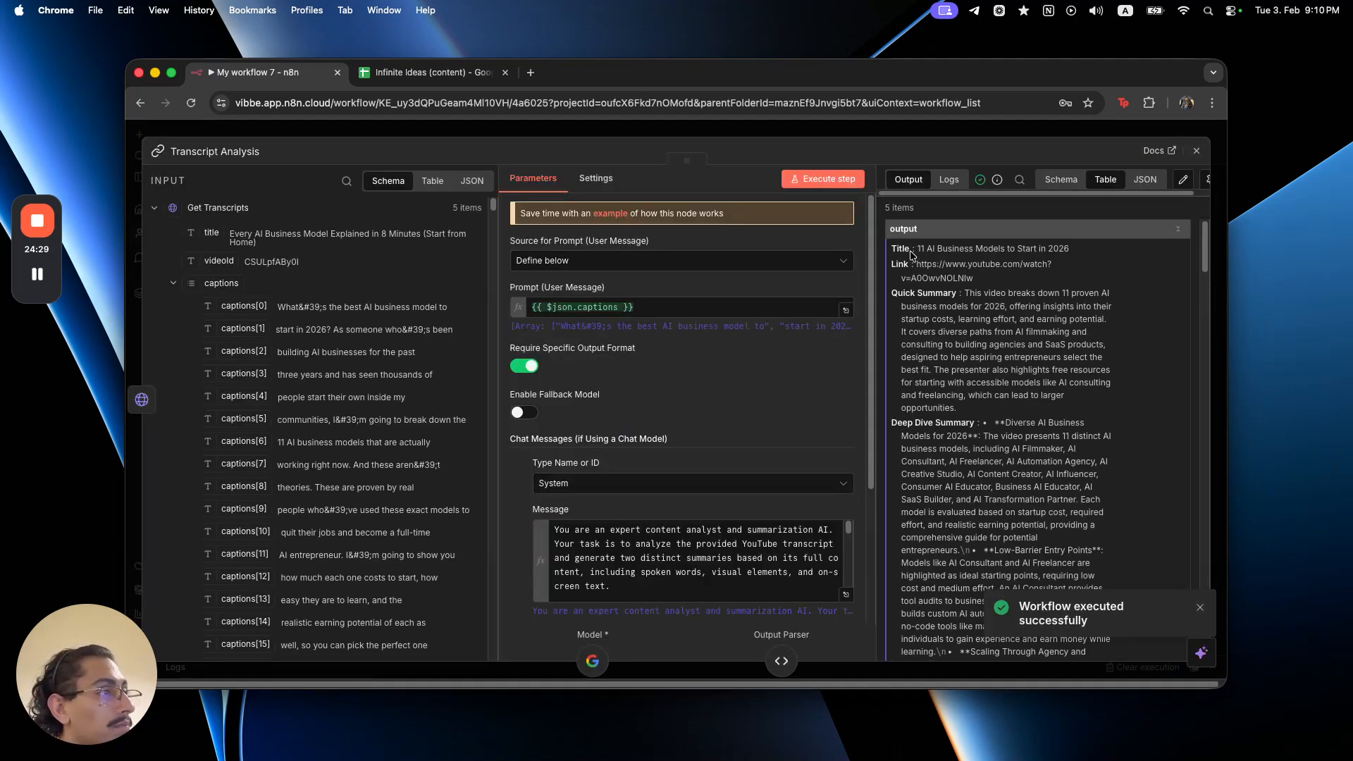
{"action": "left_click_drag", "start_coordinate": [915, 250], "coordinate": [1092, 261]}
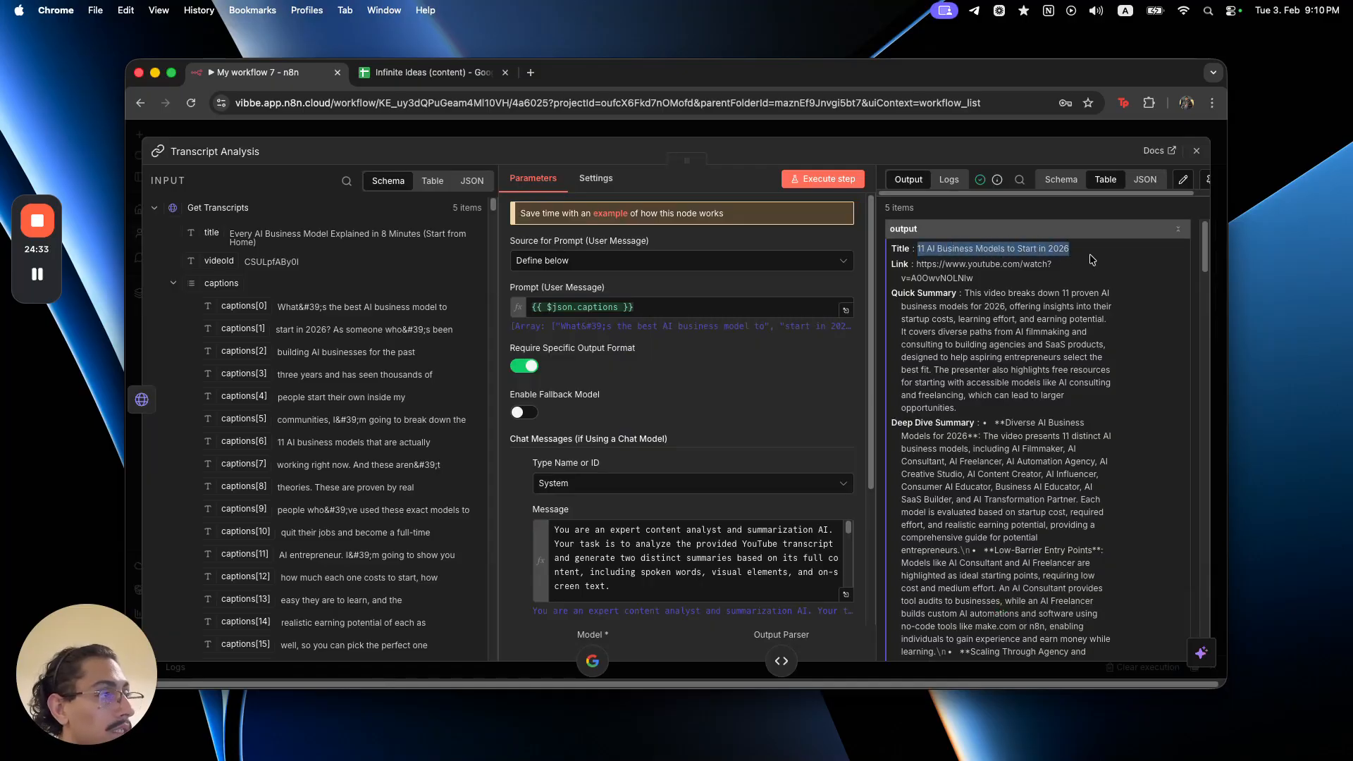
{"action": "left_click", "coordinate": [1027, 310]}
{"action": "left_click_drag", "start_coordinate": [964, 294], "coordinate": [1124, 304]}
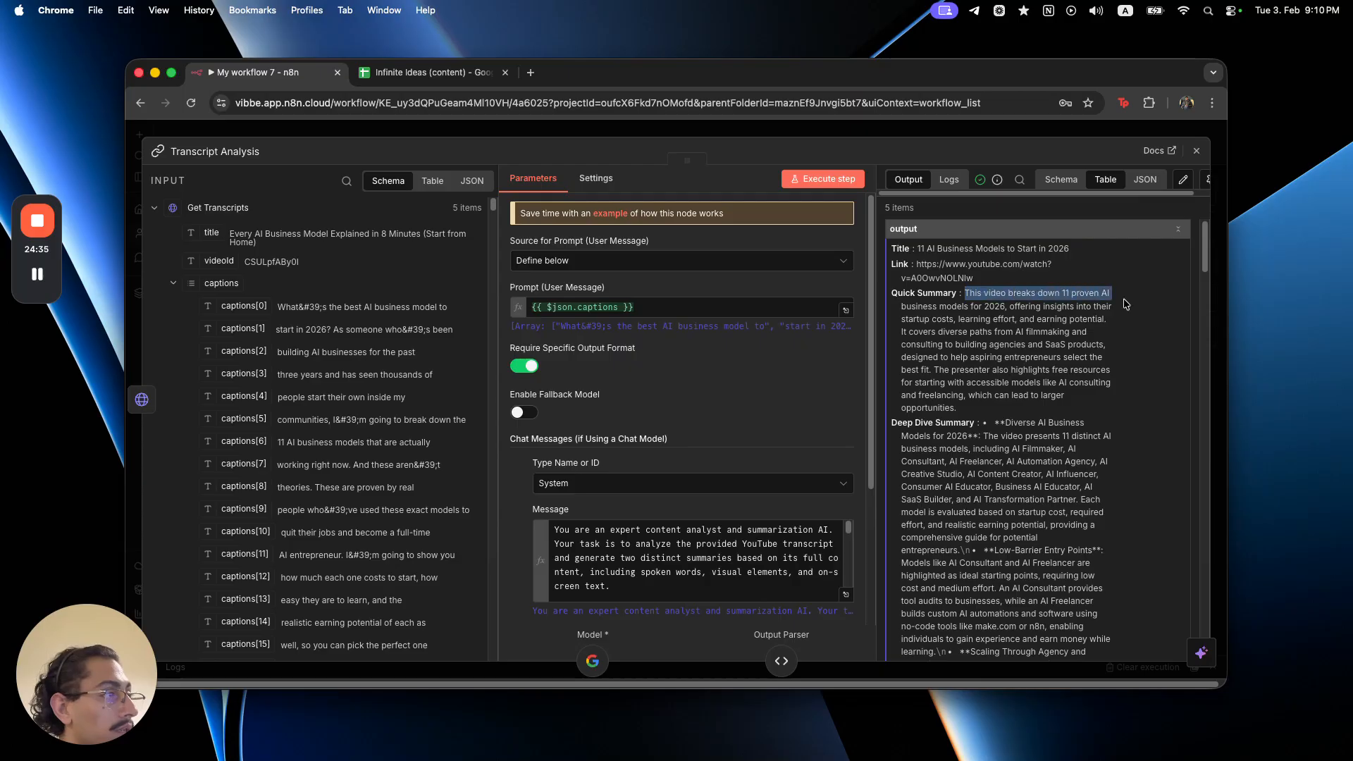
{"action": "left_click_drag", "start_coordinate": [904, 319], "coordinate": [1028, 306]}
{"action": "left_click", "coordinate": [1033, 330]}
{"action": "scroll", "coordinate": [1001, 352], "scroll_direction": "down", "scroll_amount": 10}
{"action": "scroll", "coordinate": [920, 377], "scroll_direction": "down", "scroll_amount": 4}
{"action": "key", "text": "Escape"}
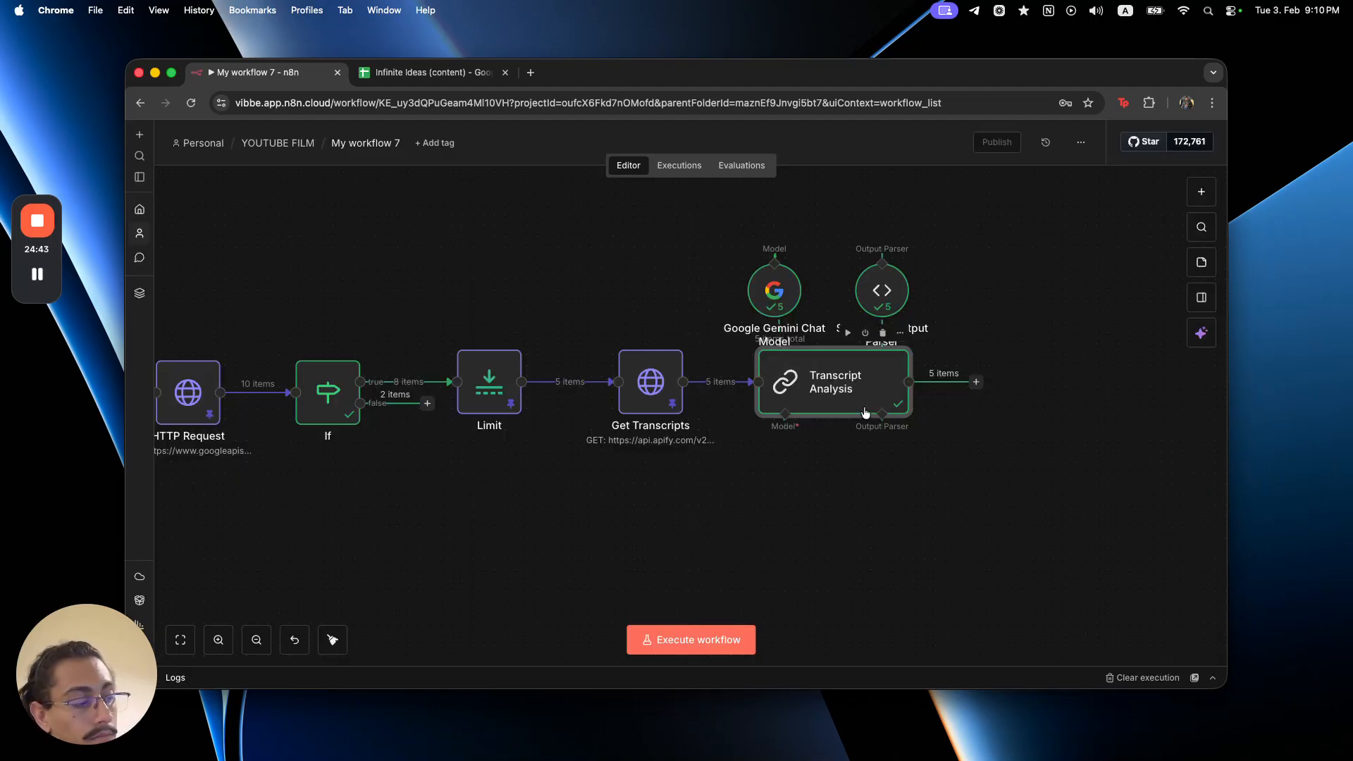
{"action": "scroll", "coordinate": [915, 488], "scroll_direction": "down", "scroll_amount": 5}
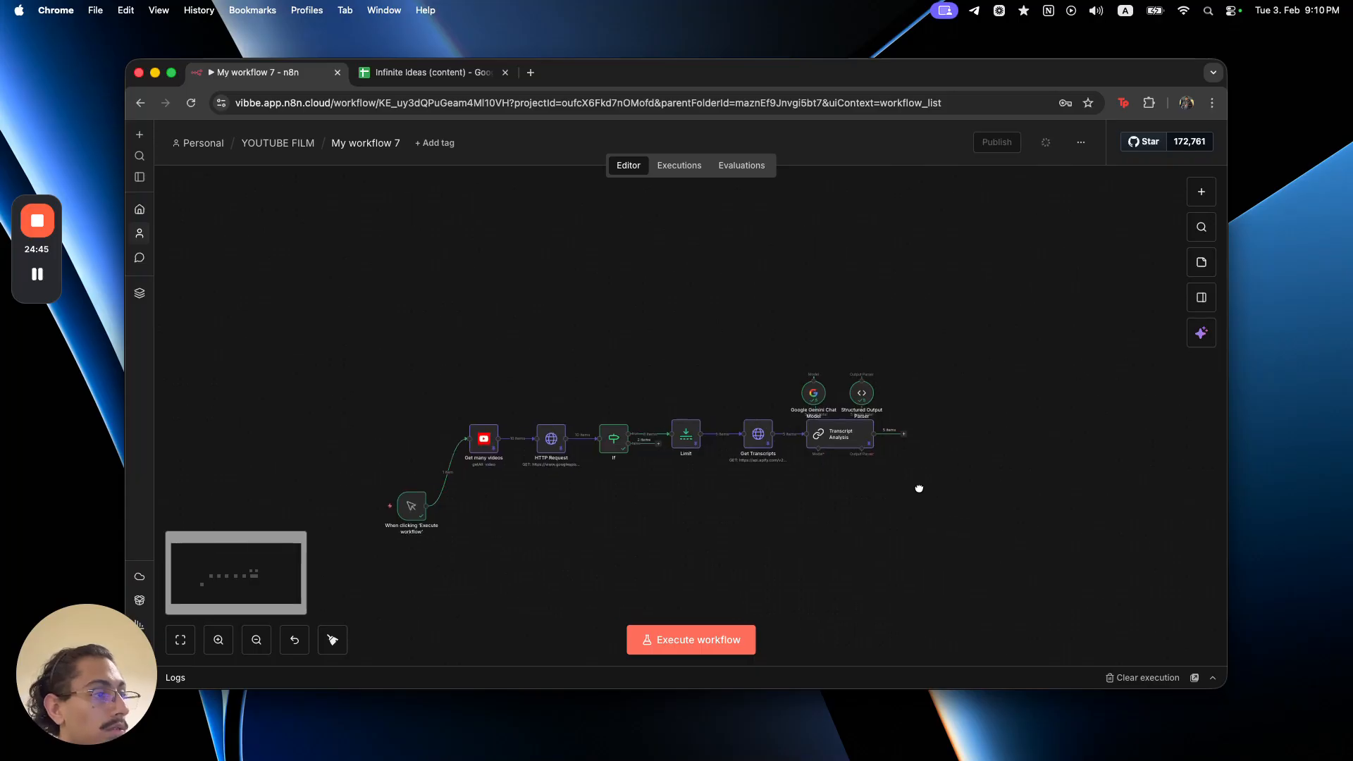
- Check the YouTube sheet's column headers in the Infinite Ideas (content) spreadsheet and return to the workflow
{"action": "left_click", "coordinate": [411, 72]}
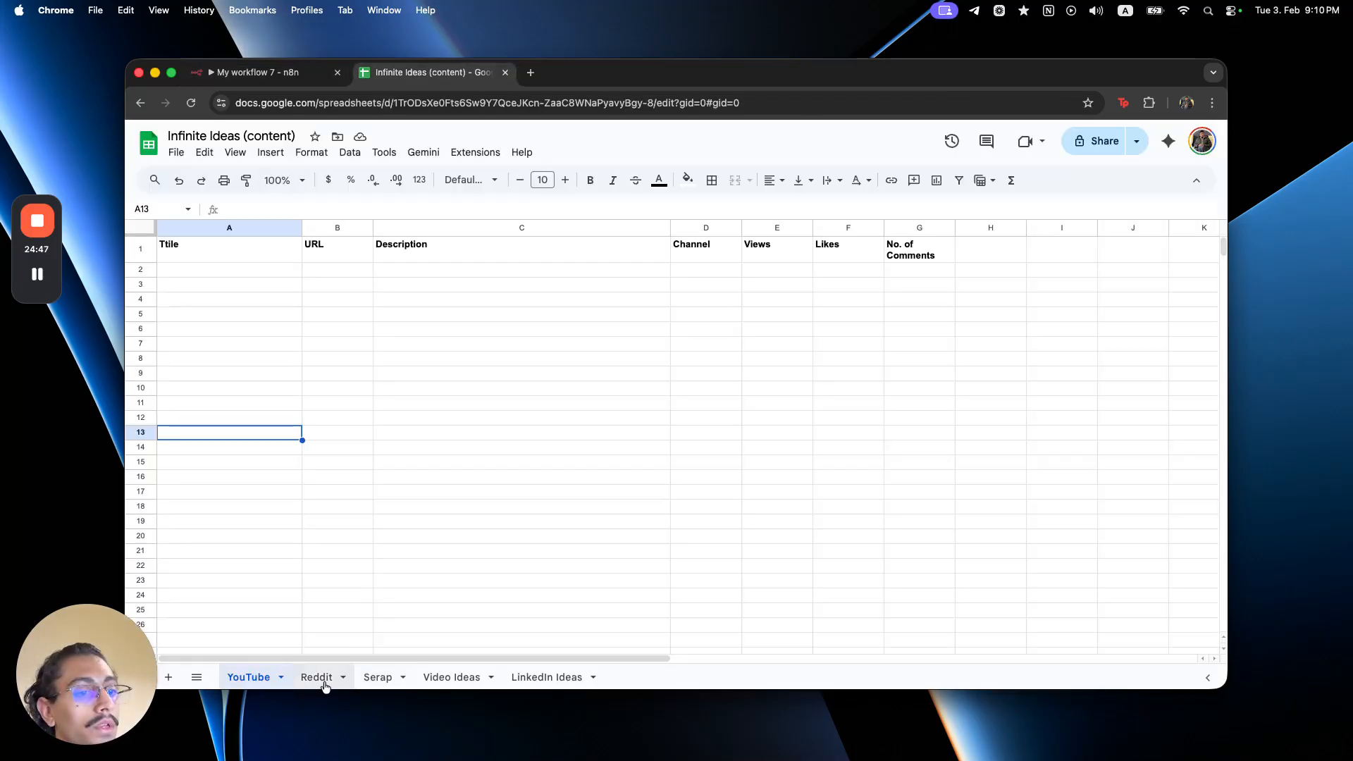
{"action": "left_click", "coordinate": [273, 74]}
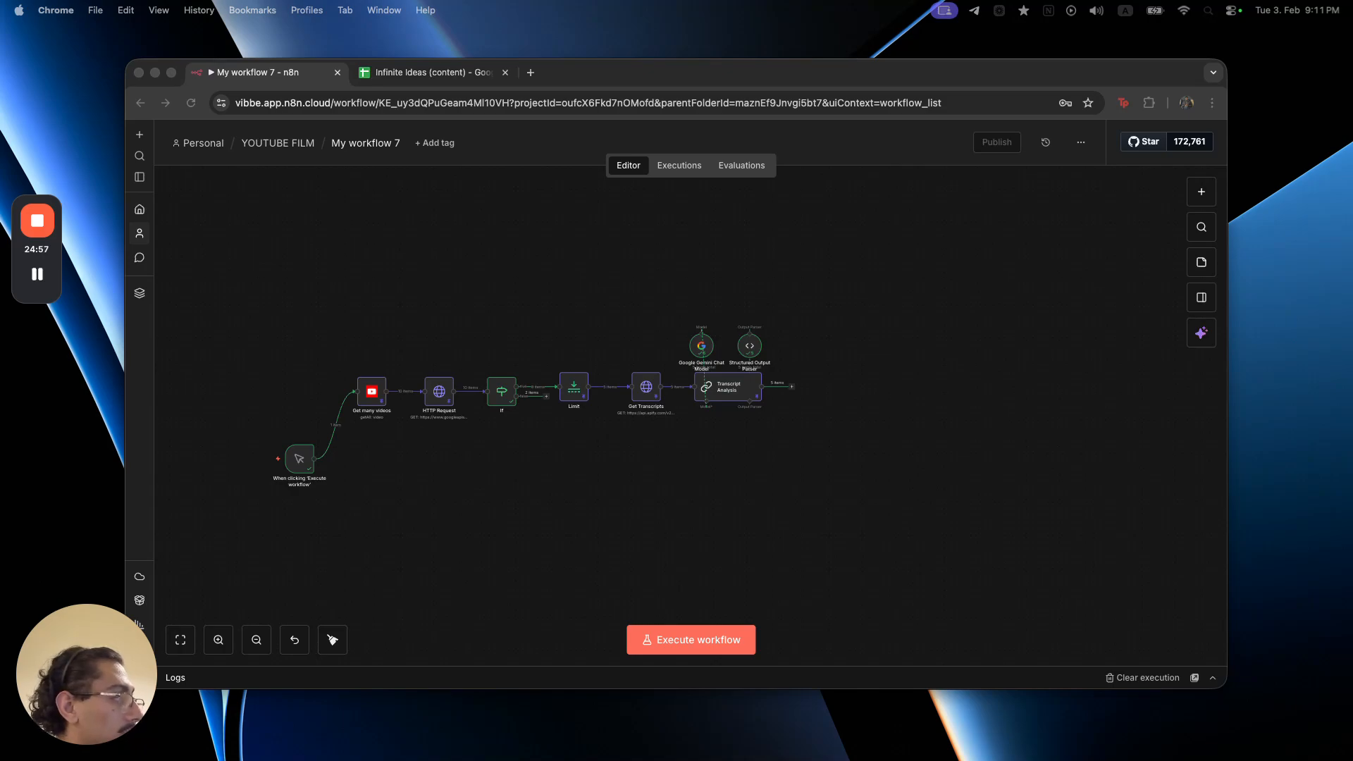
{"action": "left_click", "coordinate": [817, 449]}
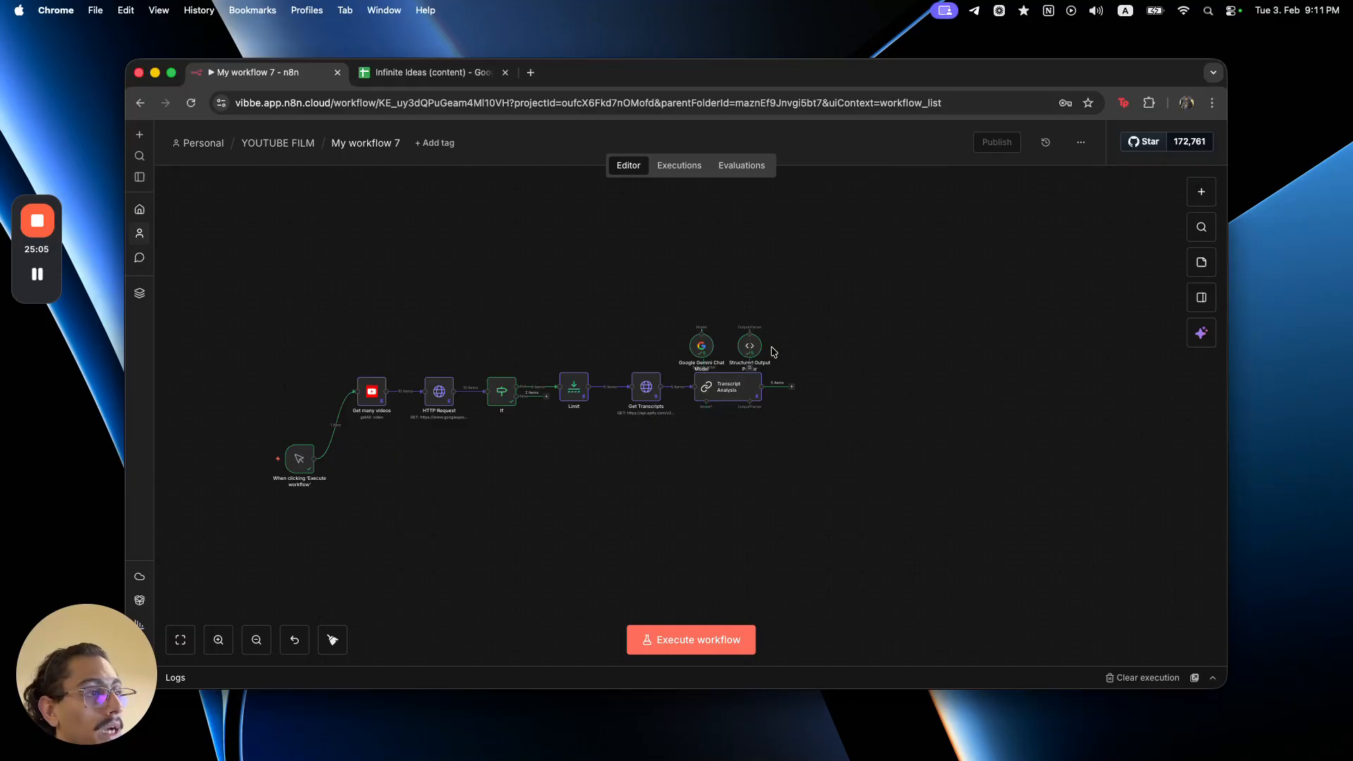
- Examine the Title, Link, Quick Summary and Deep Dive Summary fields in the Structured Output Parser's JSON example
{"action": "scroll", "coordinate": [775, 350], "scroll_direction": "up", "scroll_amount": 2}
{"action": "double_click", "coordinate": [729, 342]}
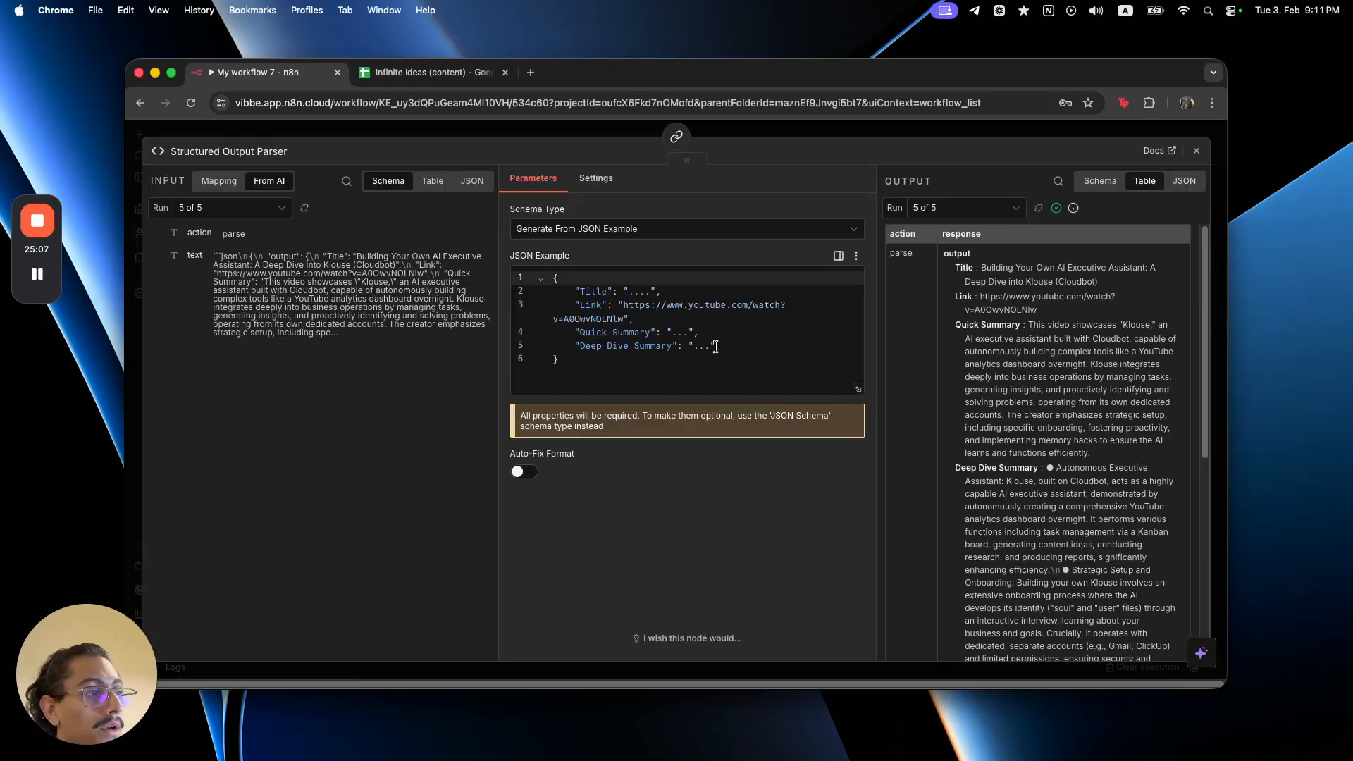
{"action": "left_click", "coordinate": [581, 293]}
{"action": "left_click", "coordinate": [588, 306]}
{"action": "left_click", "coordinate": [598, 332]}
{"action": "left_click", "coordinate": [605, 347]}
{"action": "left_click", "coordinate": [570, 137]}
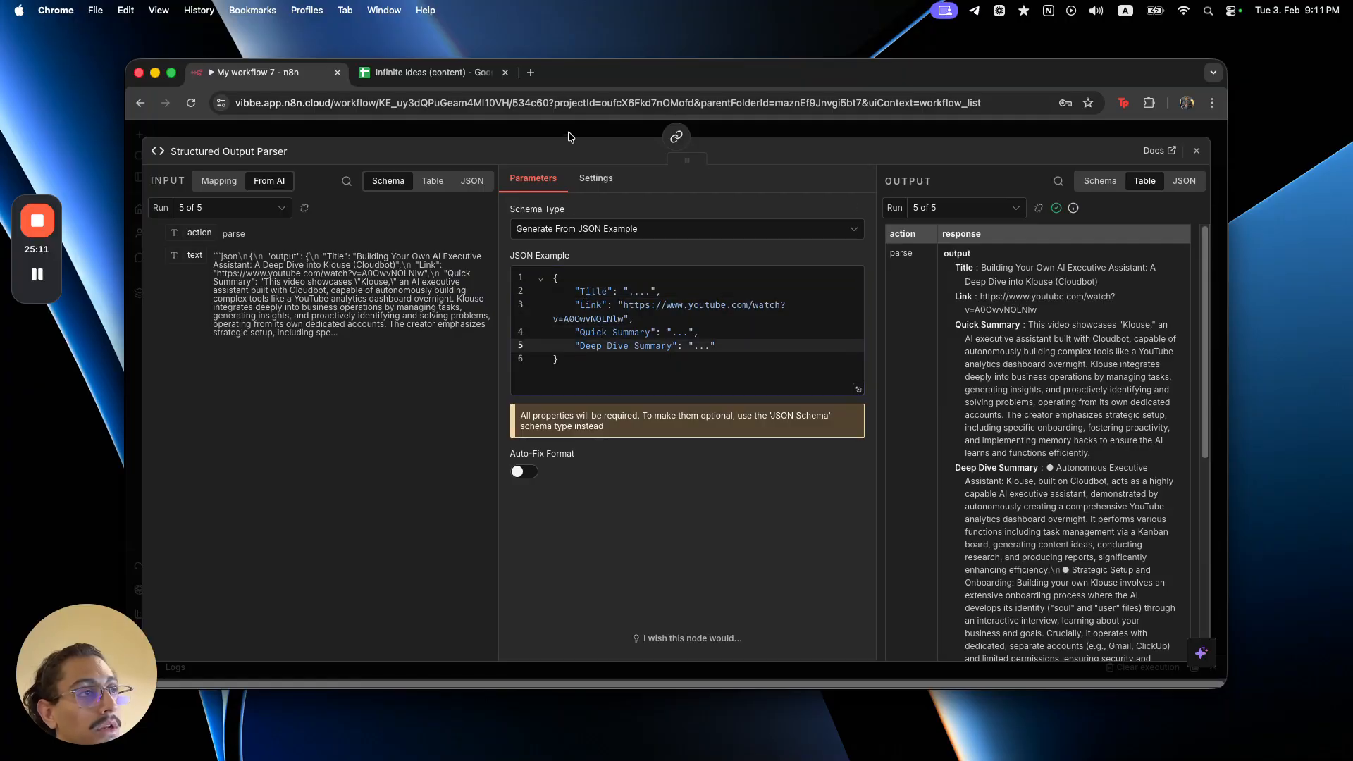
- Switch to the Infinite Ideas (content) spreadsheet and make the URL column on the YouTube sheet slightly wider
{"action": "left_click", "coordinate": [397, 78]}
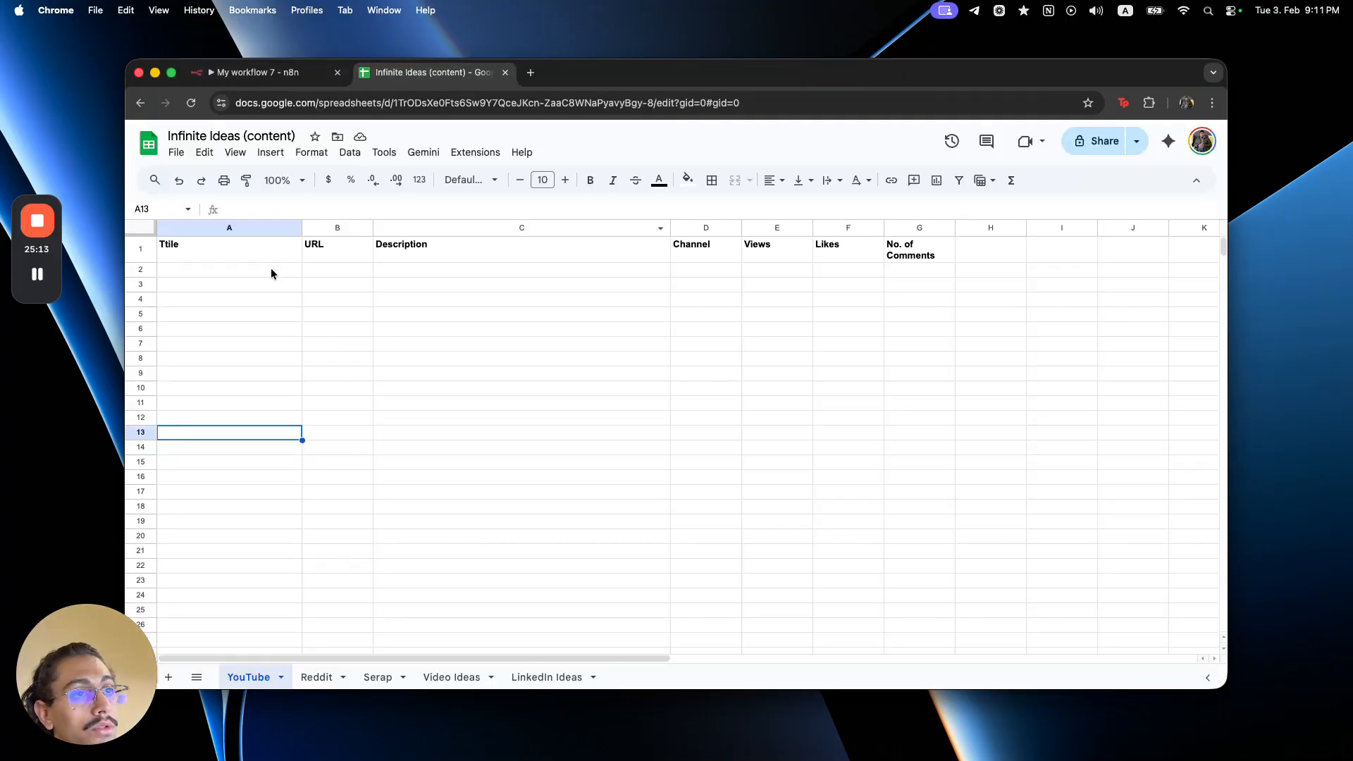
{"action": "left_click", "coordinate": [255, 247]}
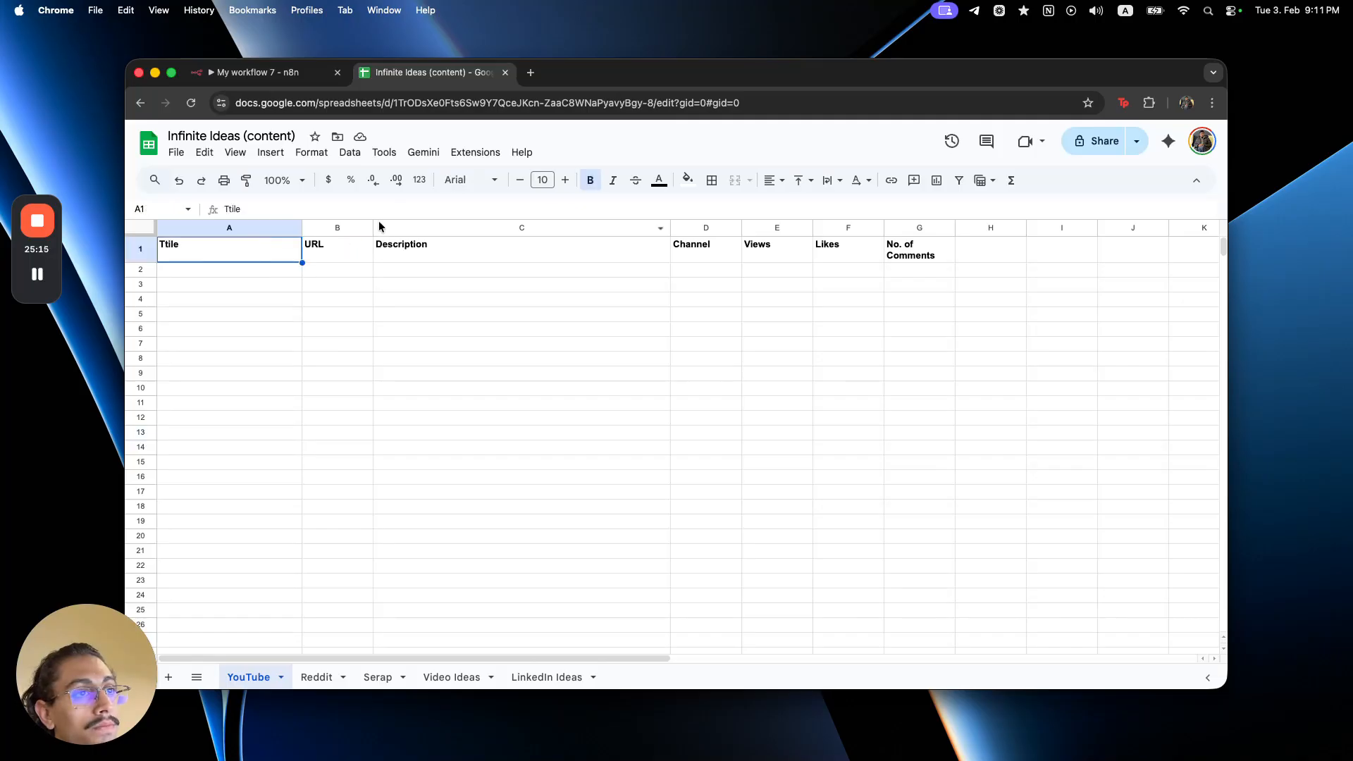
{"action": "left_click_drag", "start_coordinate": [373, 227], "coordinate": [513, 229]}
{"action": "left_click", "coordinate": [538, 248]}
{"action": "left_click_drag", "start_coordinate": [520, 229], "coordinate": [390, 229]}
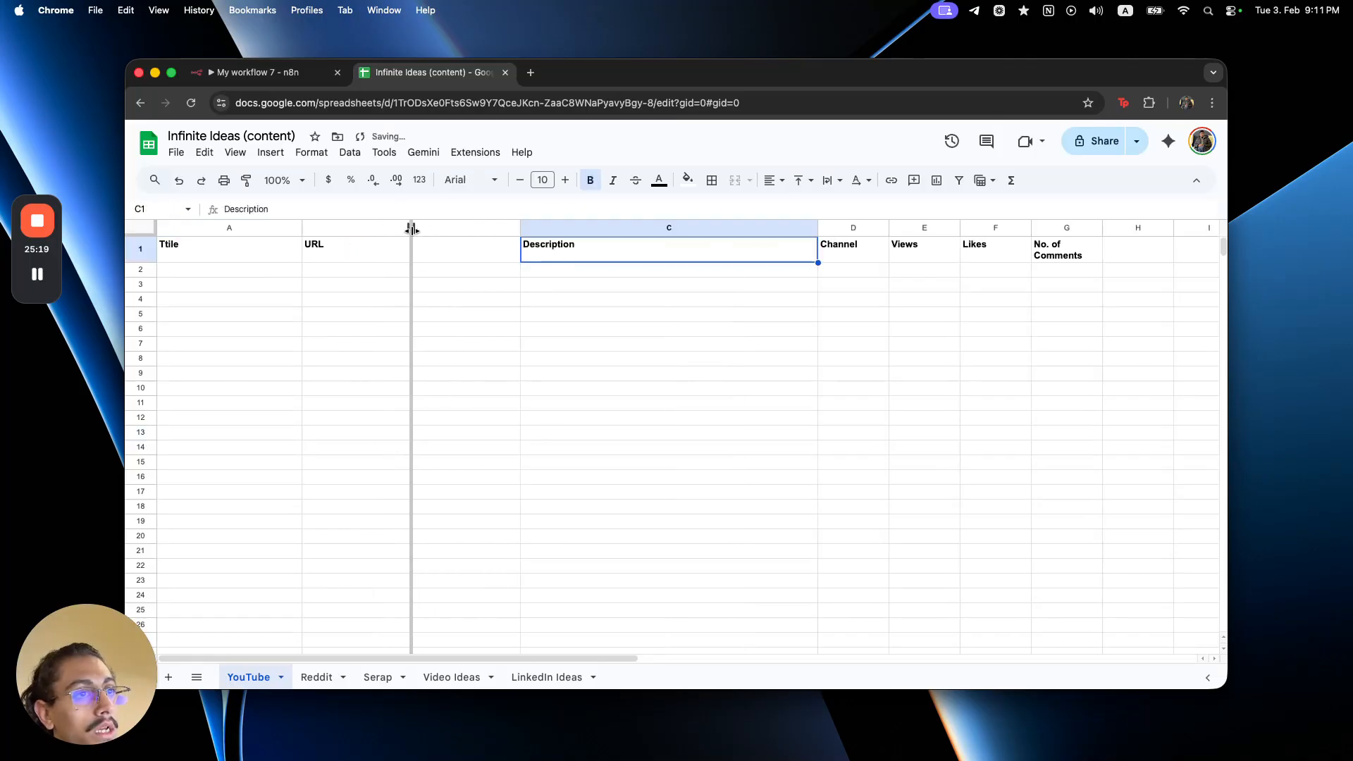
- Replace the Description header in cell C1 of the YouTube sheet with Summary
{"action": "double_click", "coordinate": [433, 248]}
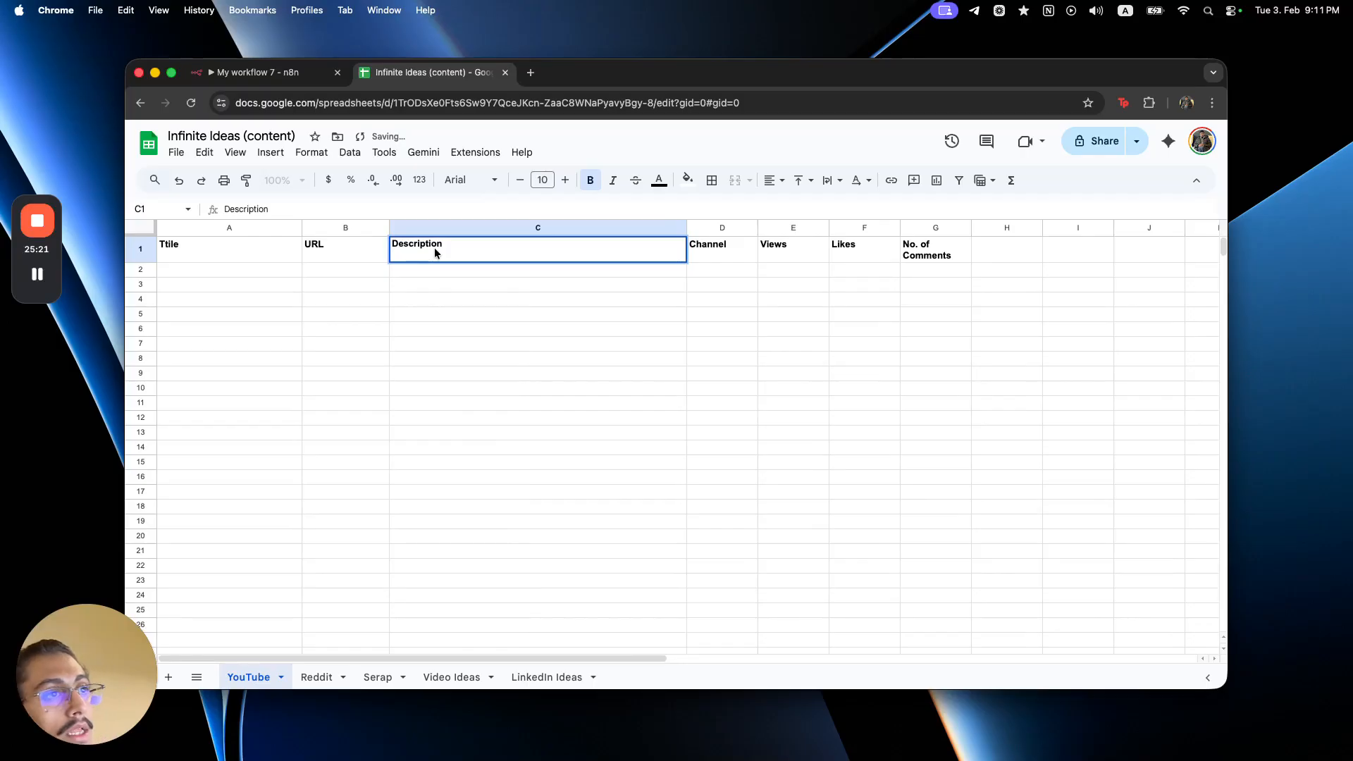
{"action": "double_click", "coordinate": [431, 247]}
{"action": "type", "text": "Summary"}
{"action": "left_click", "coordinate": [864, 580]}
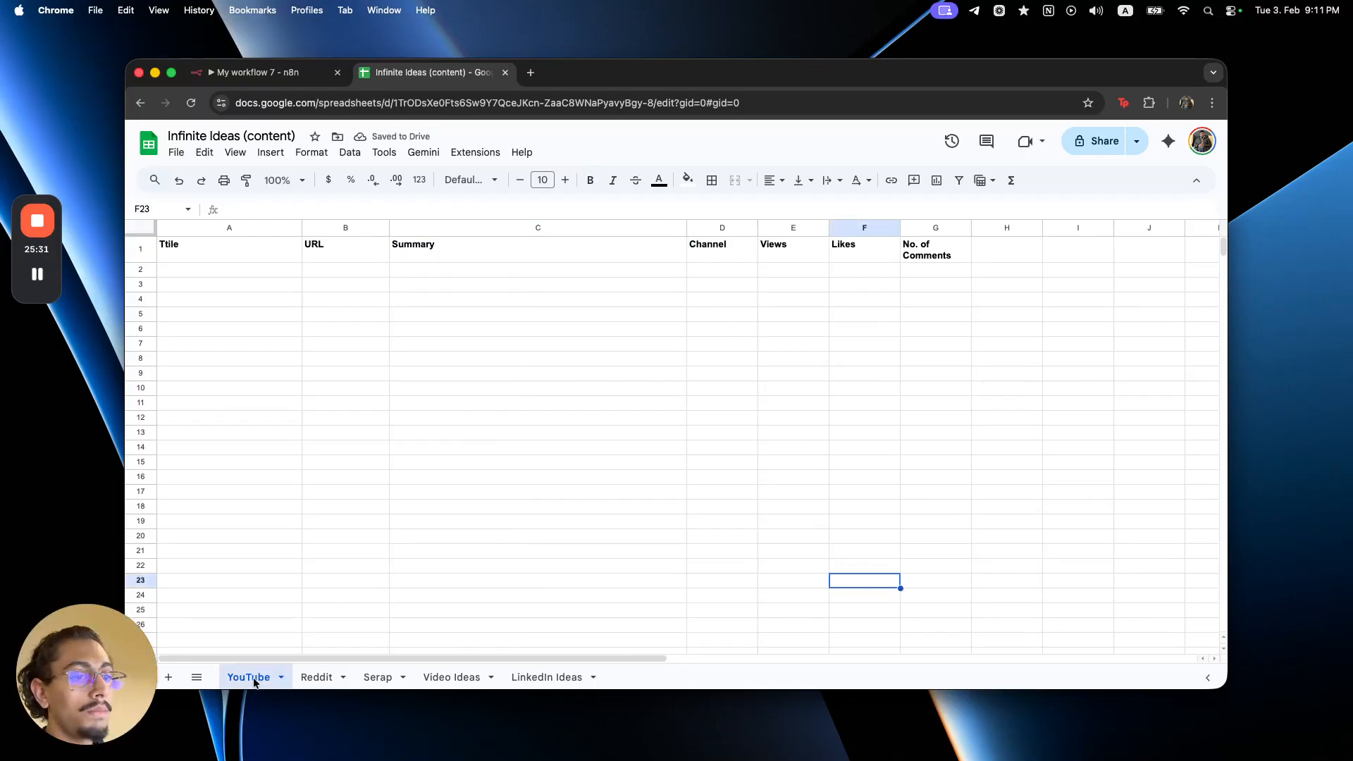
- Duplicate the YouTube sheet with its current headers
{"action": "left_click", "coordinate": [281, 677]}
{"action": "left_click", "coordinate": [275, 460]}
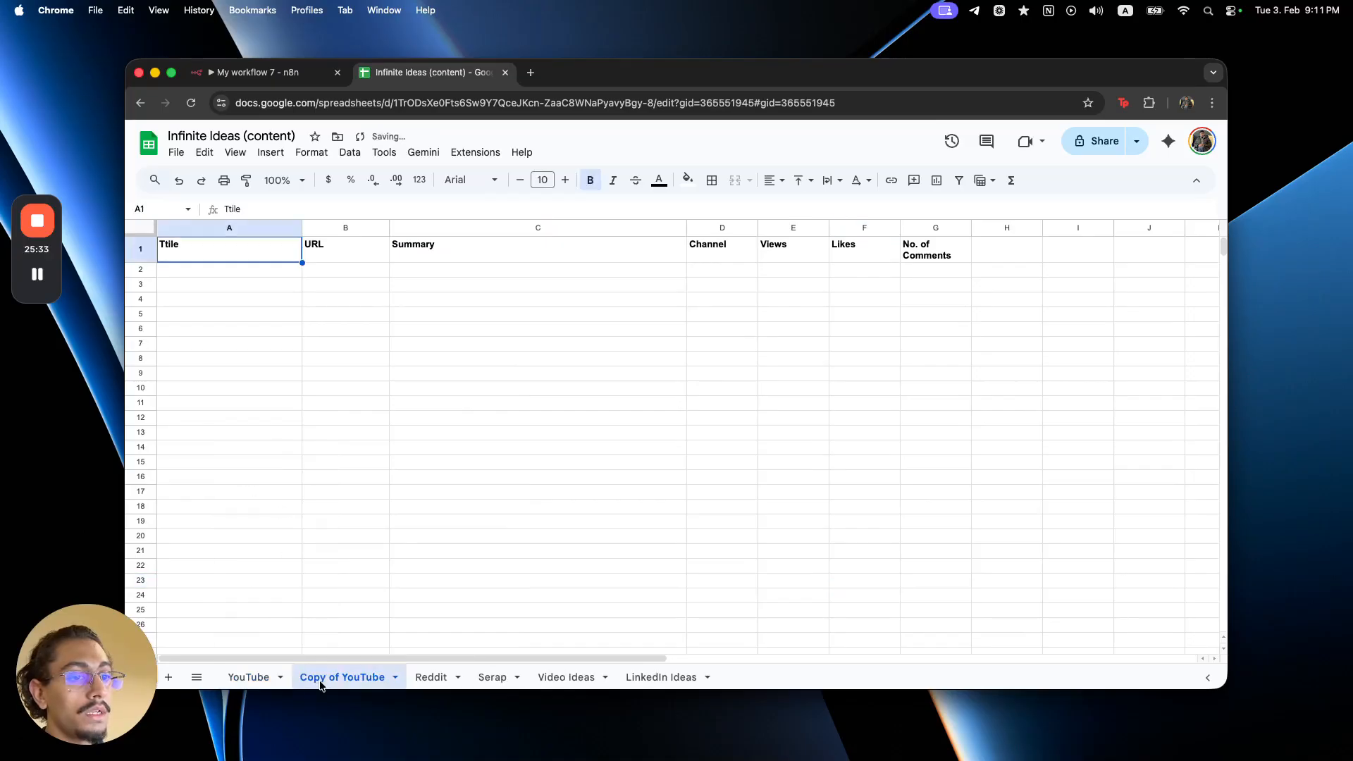
- Undo the sheet duplication, the Summary header change and the recent column width changes on the YouTube sheet
{"action": "key", "text": "super+z"}
{"action": "key", "text": "super+z"}
{"action": "key", "text": "super+z"}
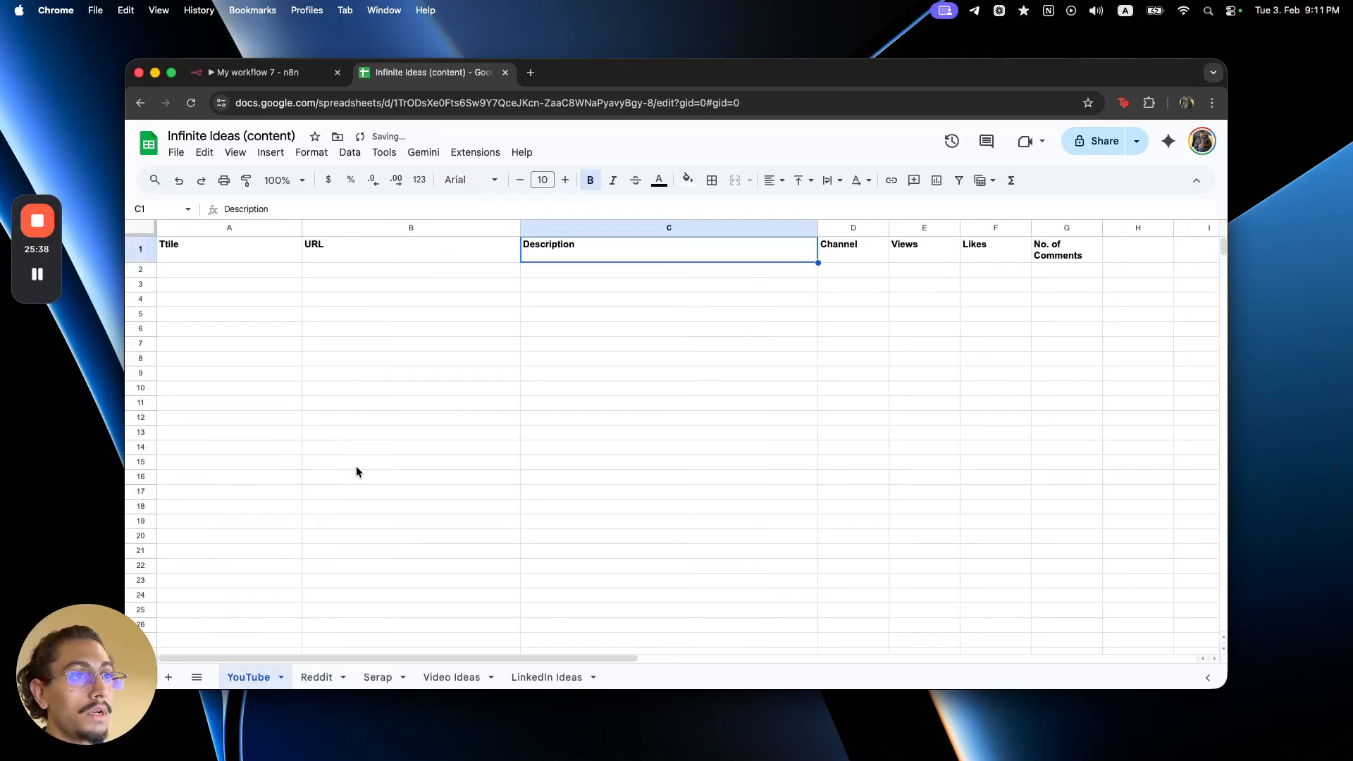
{"action": "key", "text": "super+z"}
{"action": "left_click", "coordinate": [357, 467]}
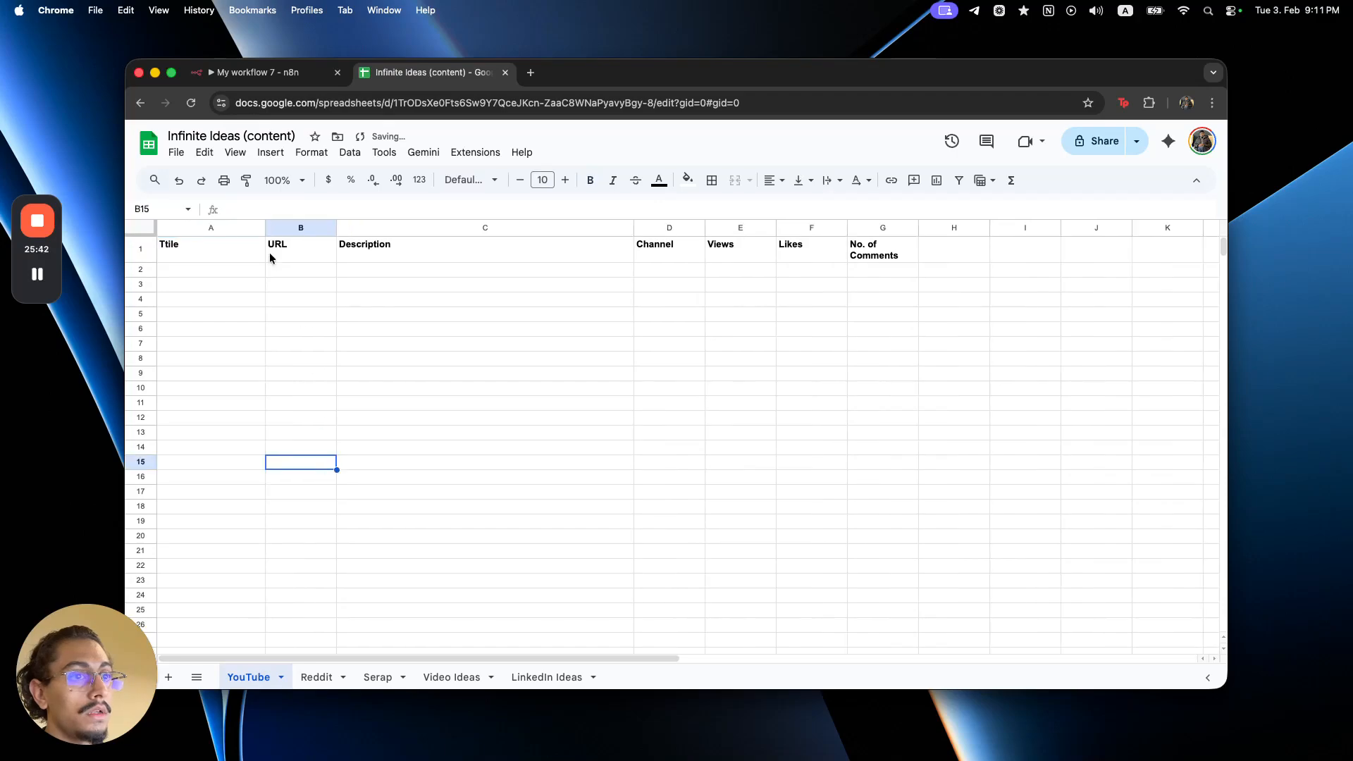
- Duplicate the YouTube sheet and rename the copy YouTube Stats
{"action": "left_click", "coordinate": [352, 446]}
{"action": "left_click", "coordinate": [264, 679]}
{"action": "mouse_move", "coordinate": [294, 483]}
{"action": "left_click", "coordinate": [266, 455]}
{"action": "left_click", "coordinate": [331, 678]}
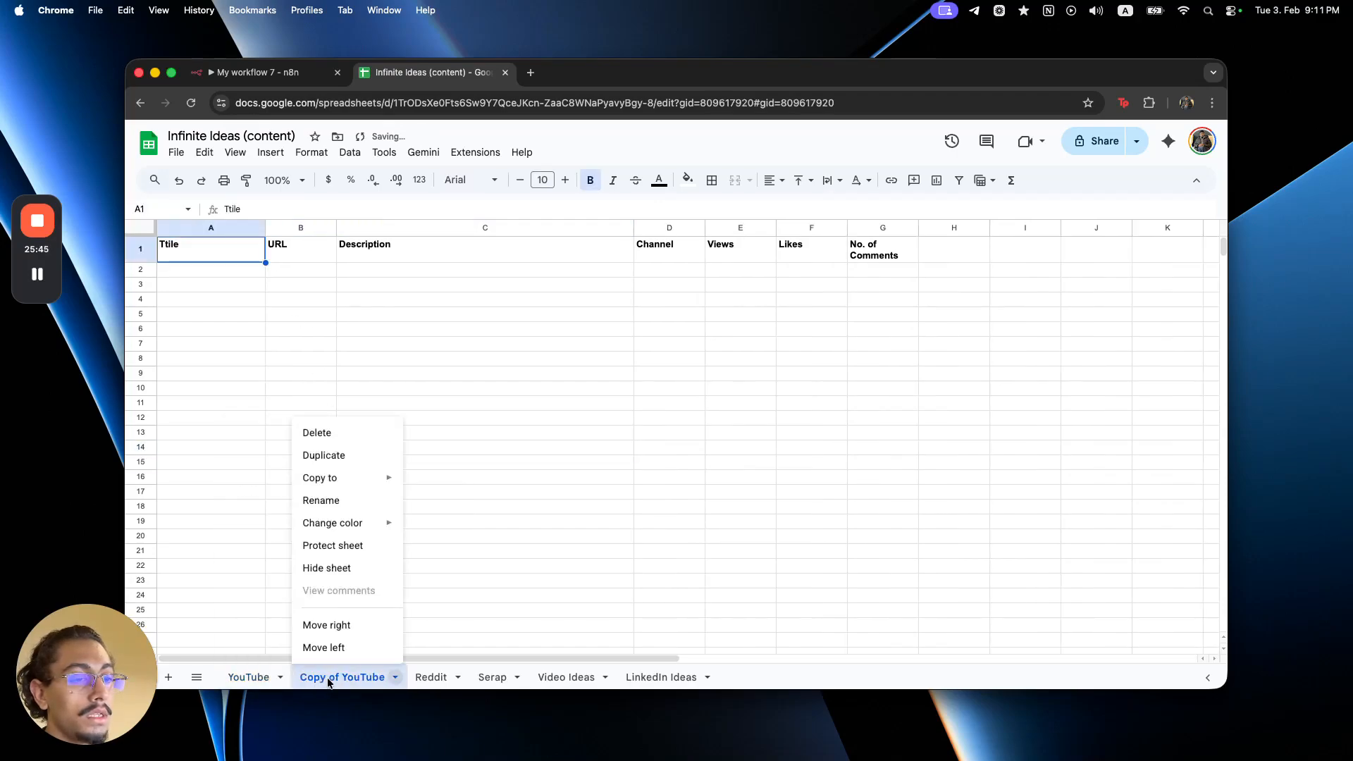
{"action": "left_click", "coordinate": [359, 501]}
{"action": "type", "text": "You"}
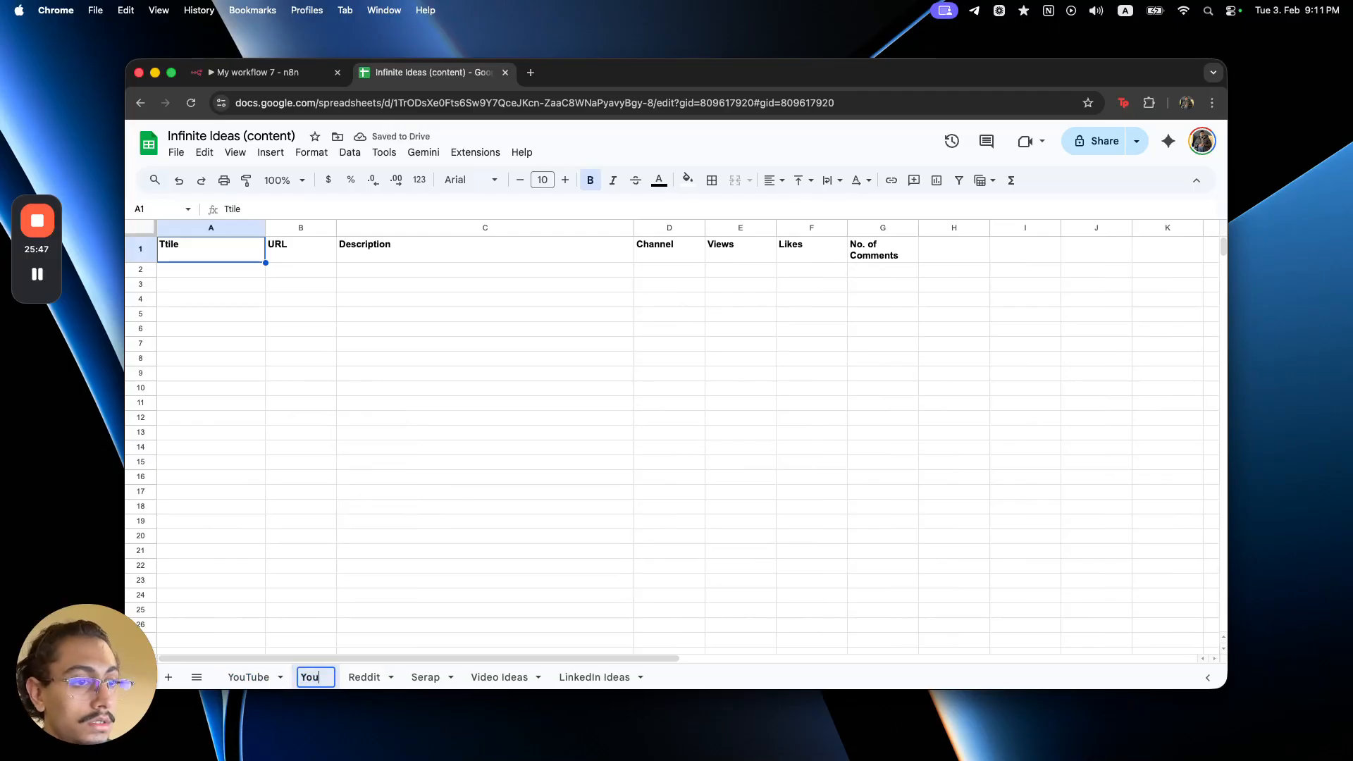
{"action": "type", "text": "Tube Stats"}
{"action": "key", "text": "Return"}
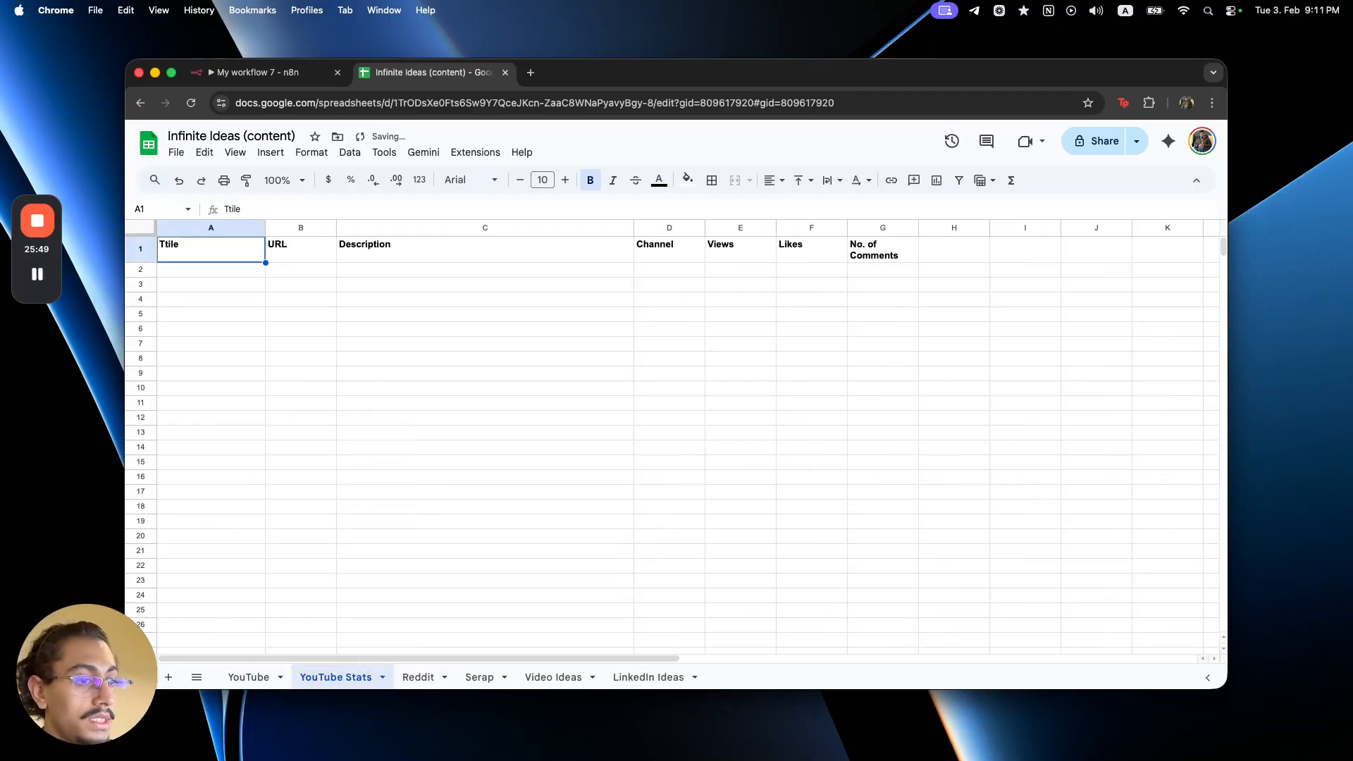
- On the original YouTube sheet, replace the Description header in C1 with Summary and clear the Channel, Views, Likes and No. of Comments headers
{"action": "left_click", "coordinate": [247, 677]}
{"action": "left_click", "coordinate": [468, 284]}
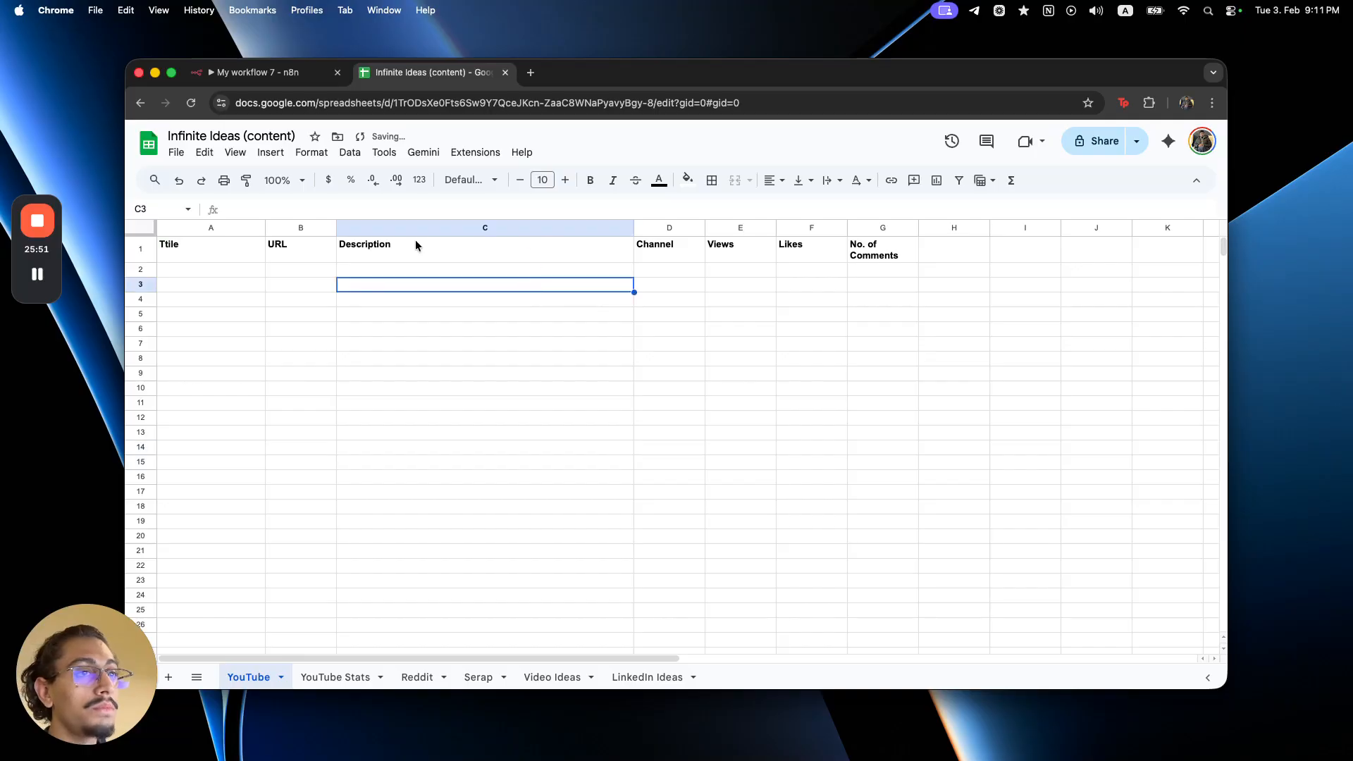
{"action": "double_click", "coordinate": [362, 245]}
{"action": "double_click", "coordinate": [361, 243]}
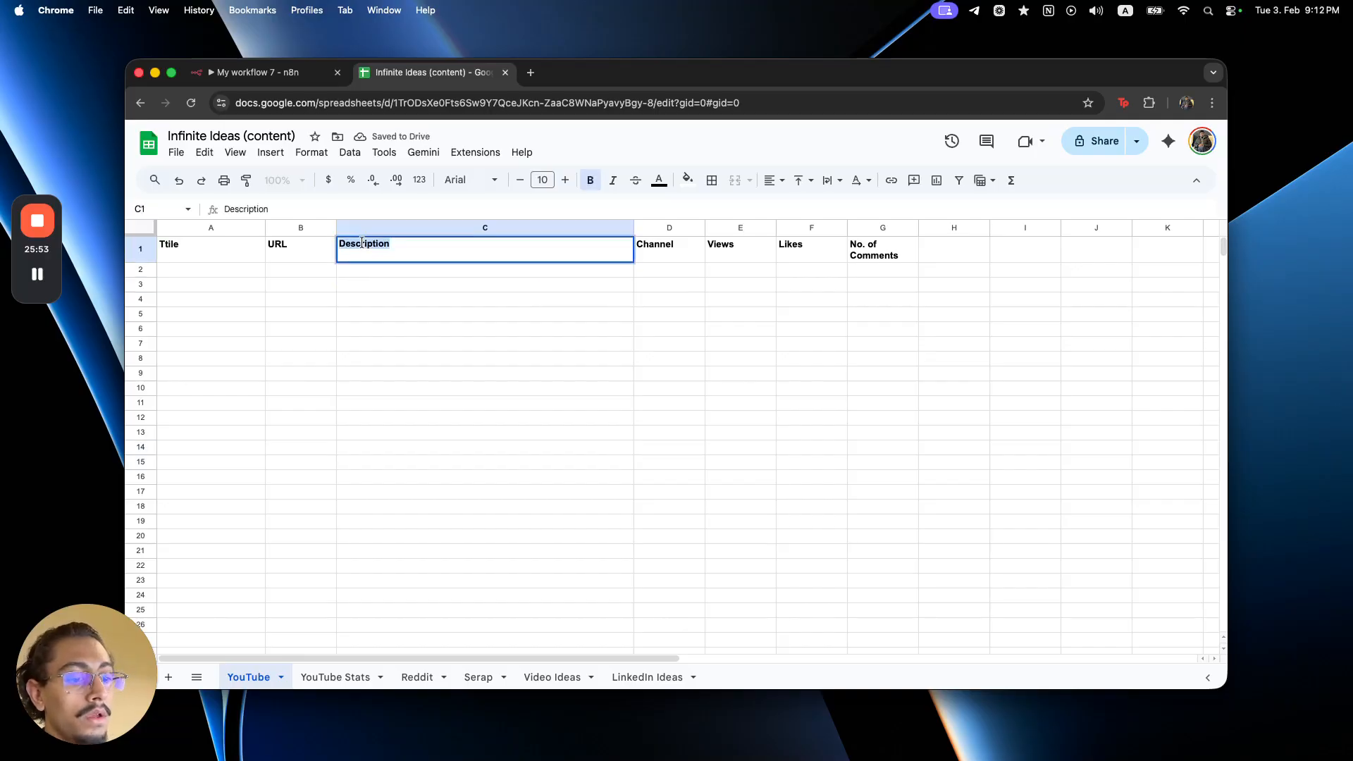
{"action": "type", "text": "Summary"}
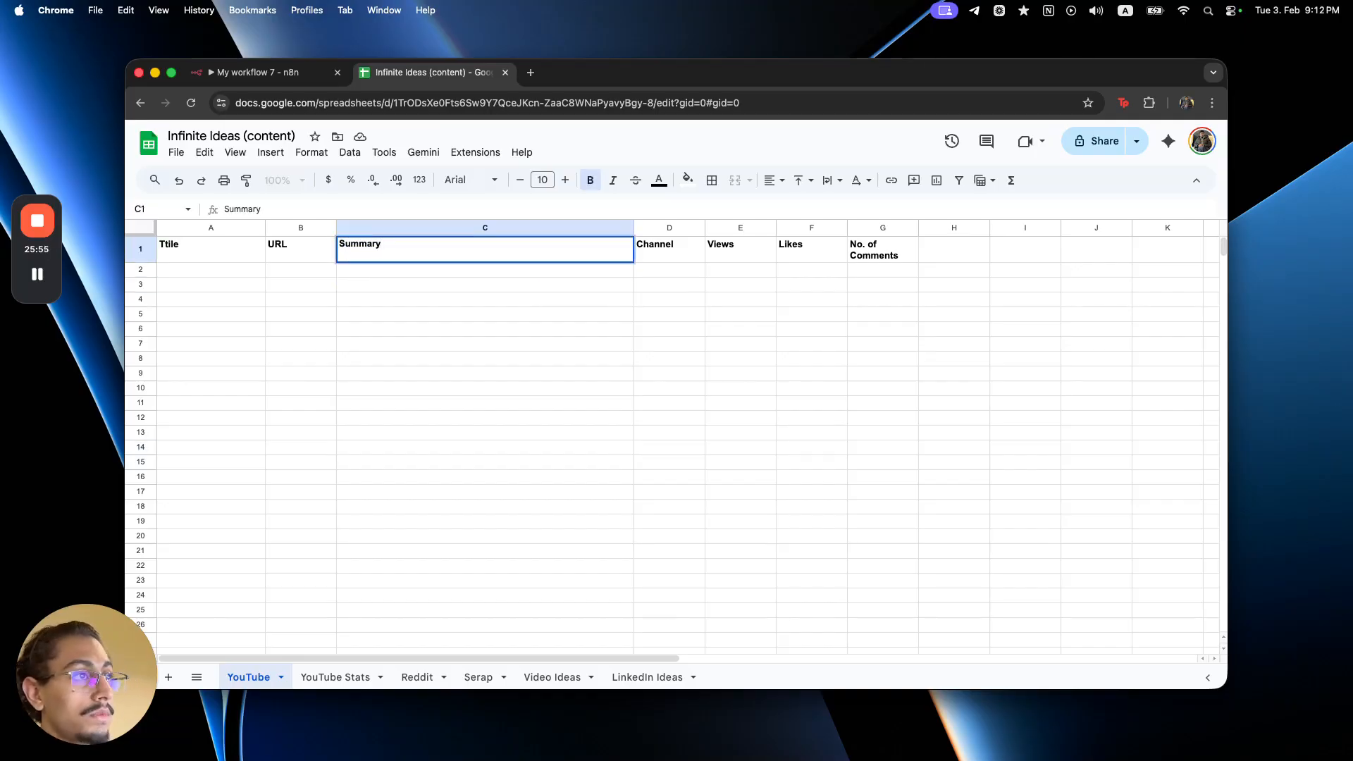
{"action": "left_click", "coordinate": [870, 248]}
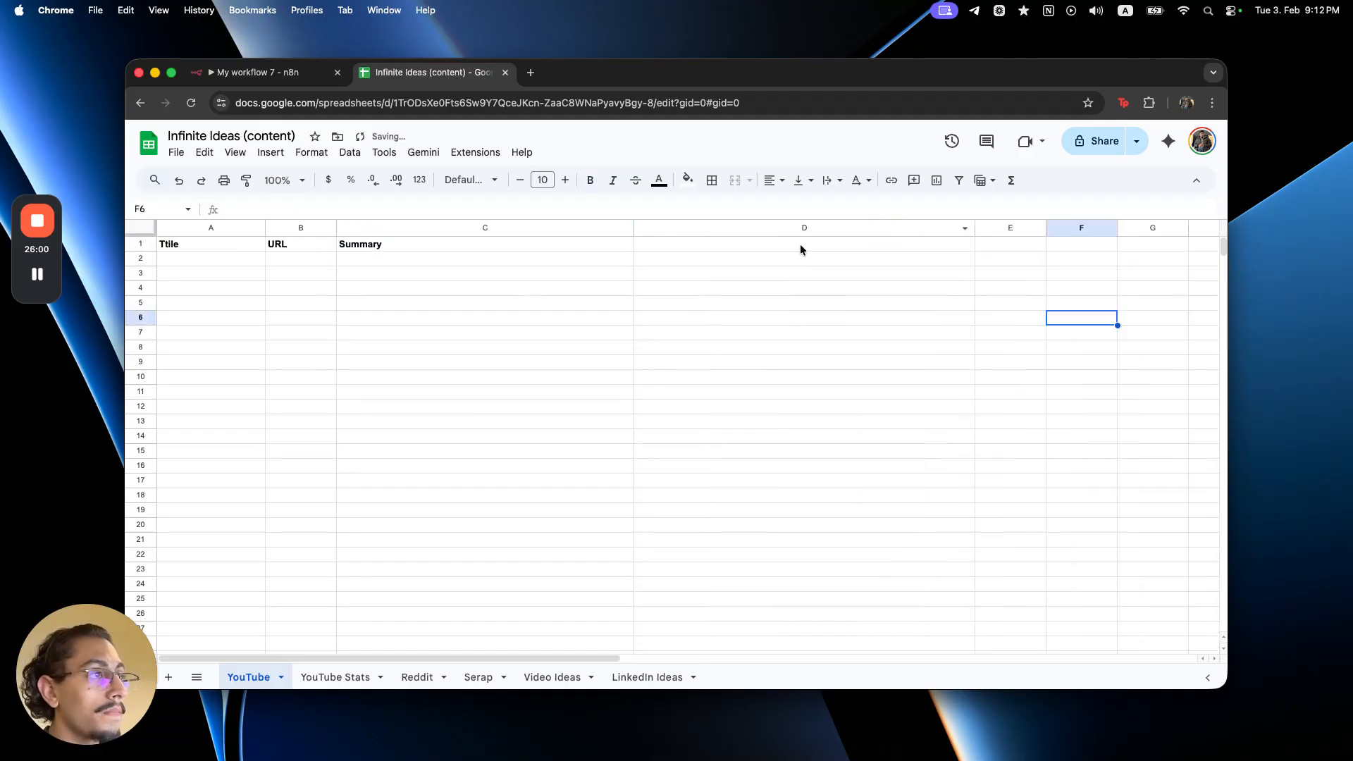
- Enter the header Deepdive summary in cell D1 of the YouTube sheet
{"action": "left_click", "coordinate": [800, 246]}
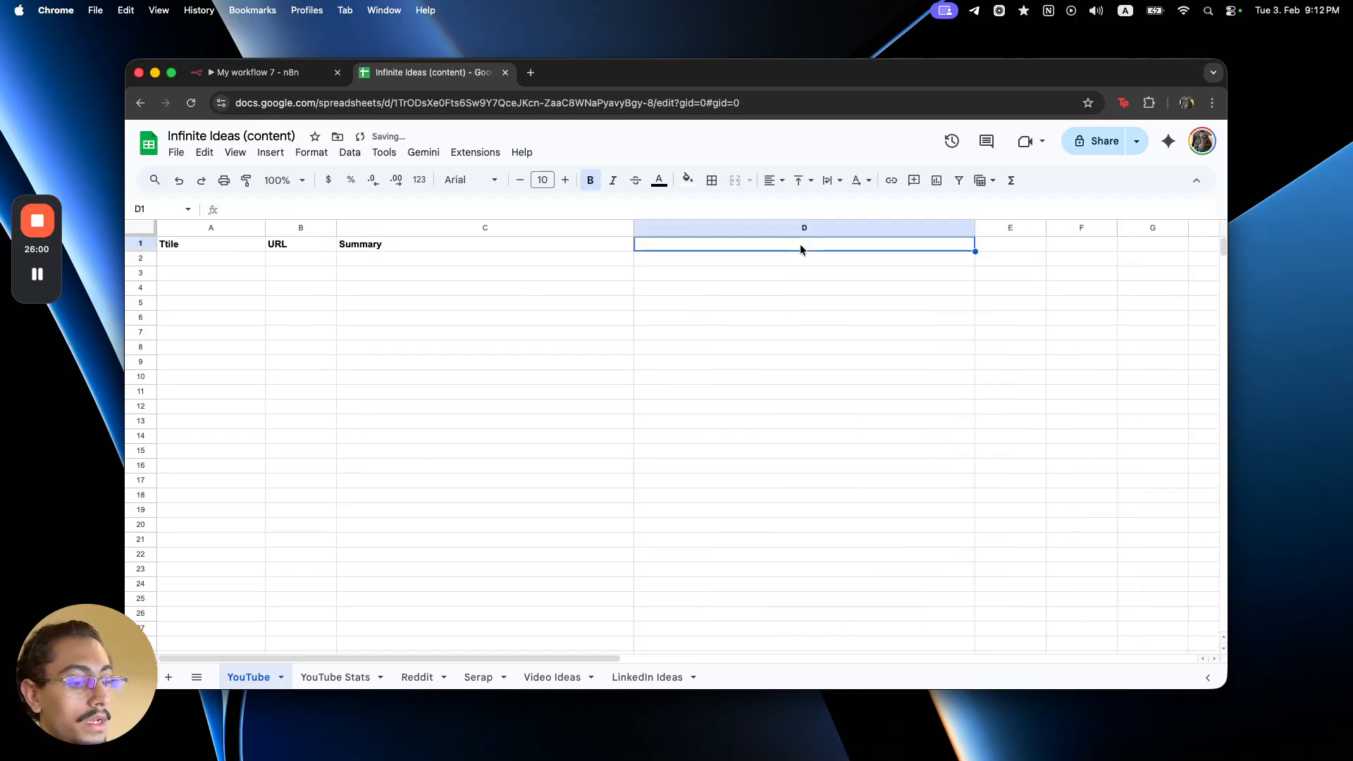
{"action": "type", "text": "Seep D"}
{"action": "key", "text": "BackSpace"}
{"action": "key", "text": "BackSpace"}
{"action": "type", "text": "d"}
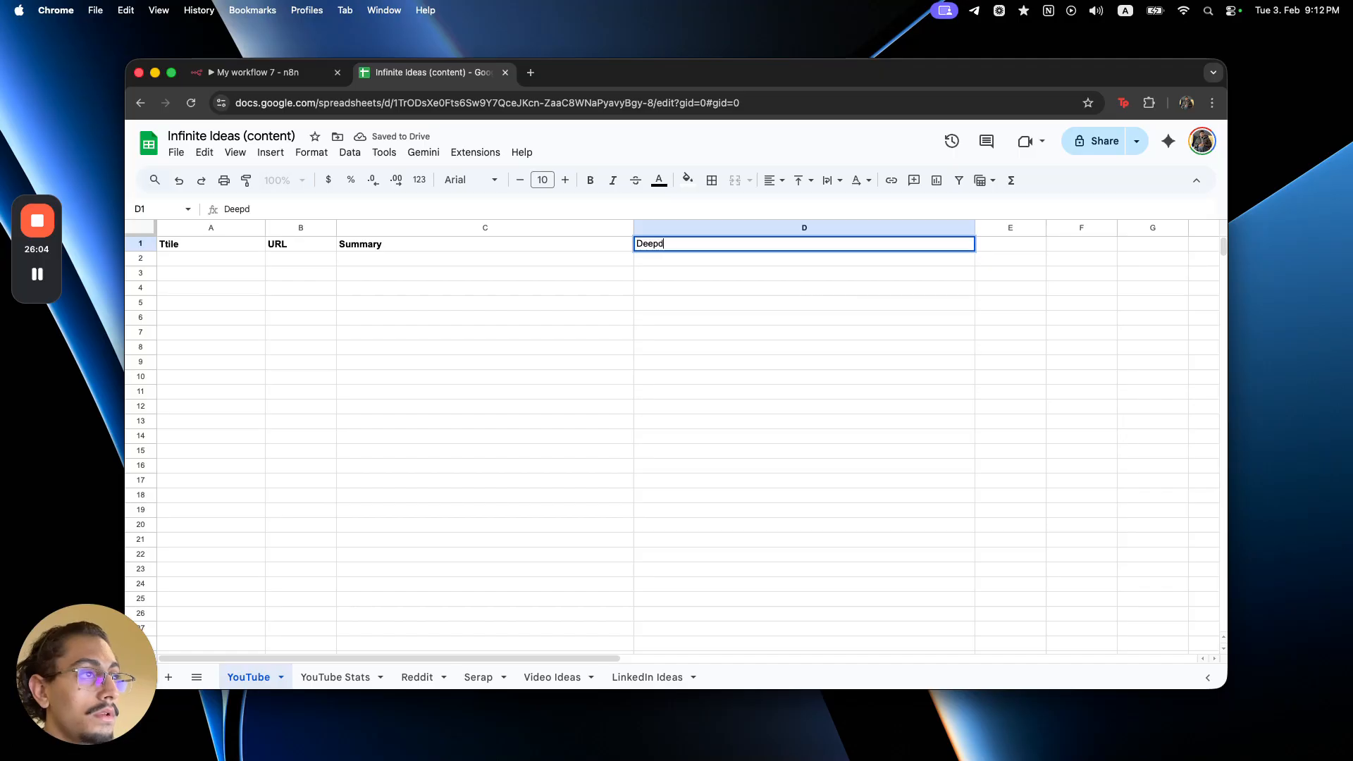
{"action": "type", "text": "ive summary"}
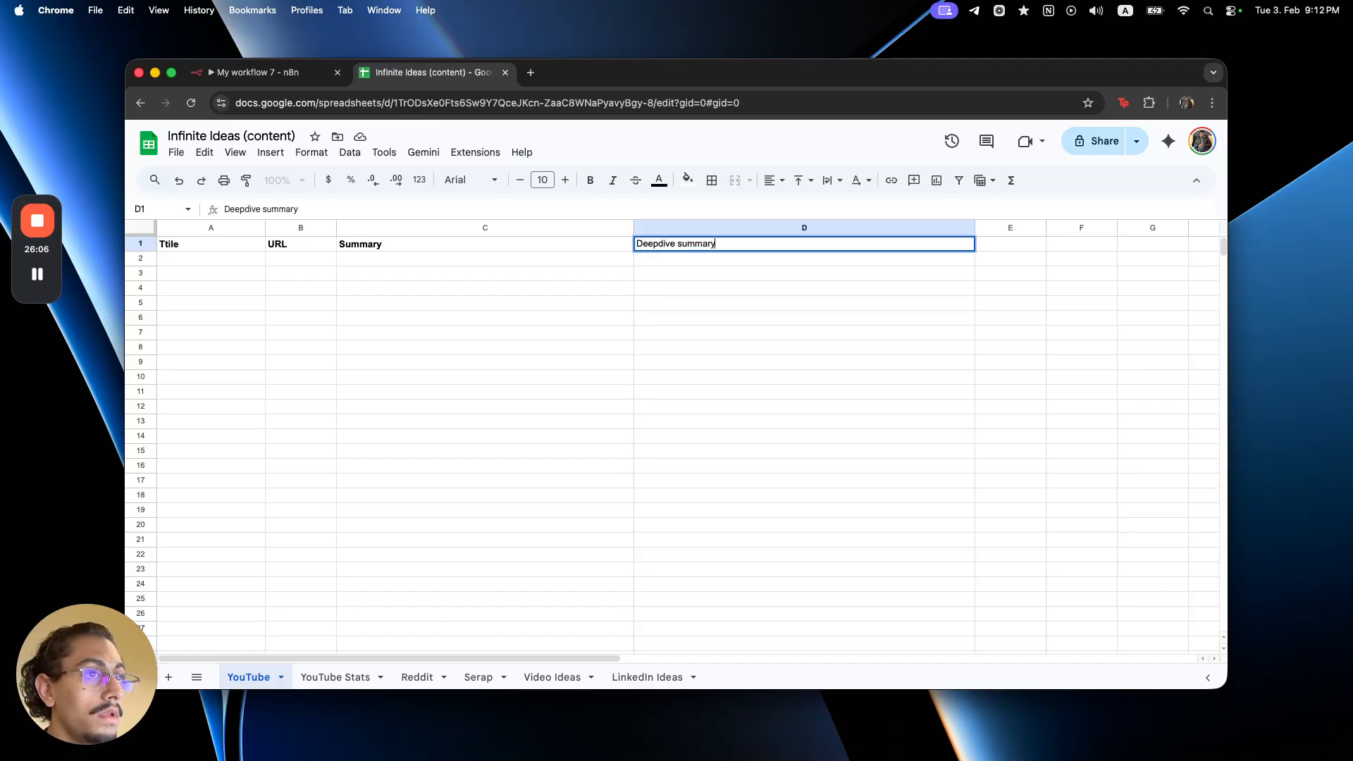
- Compare the headers with the field names in the Structured Output Parser's JSON example and return to the spreadsheet
{"action": "left_click", "coordinate": [276, 82]}
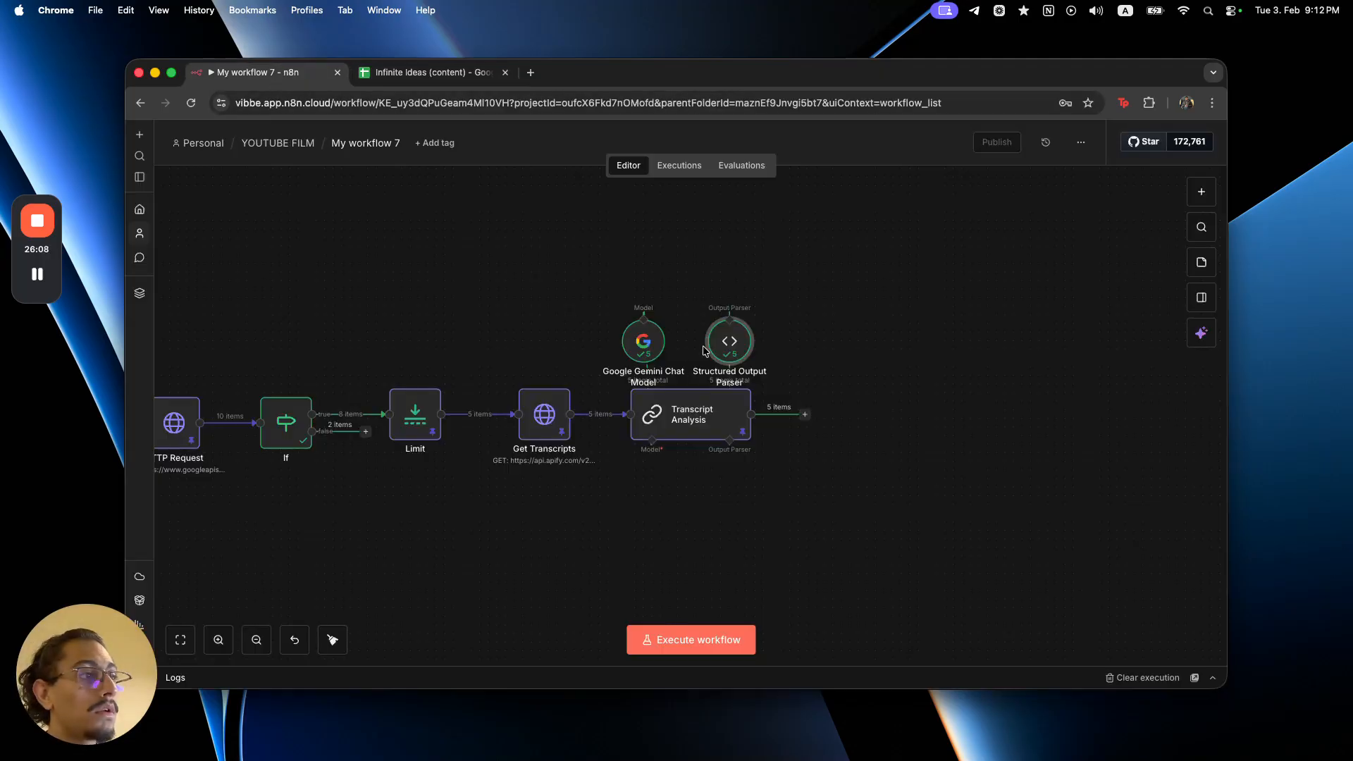
{"action": "double_click", "coordinate": [728, 343]}
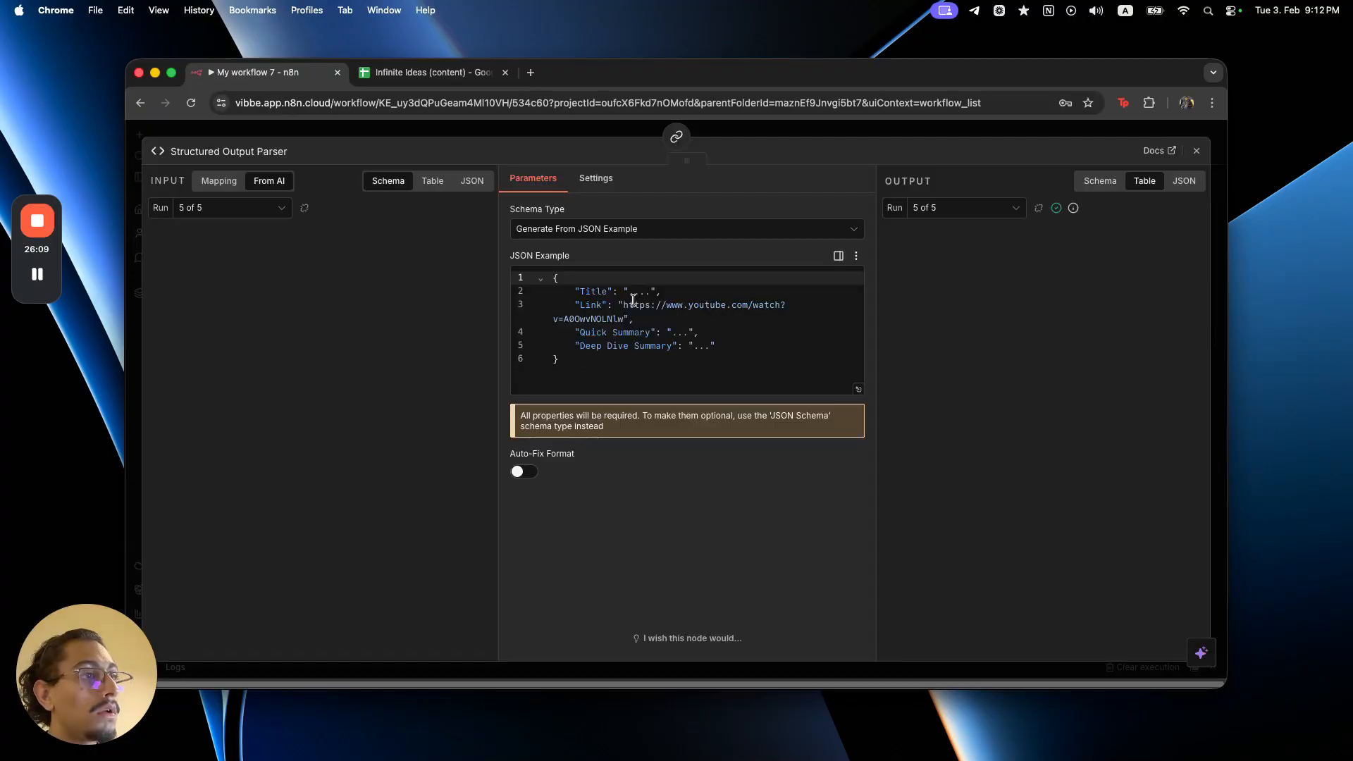
{"action": "left_click", "coordinate": [606, 334]}
{"action": "left_click", "coordinate": [430, 73]}
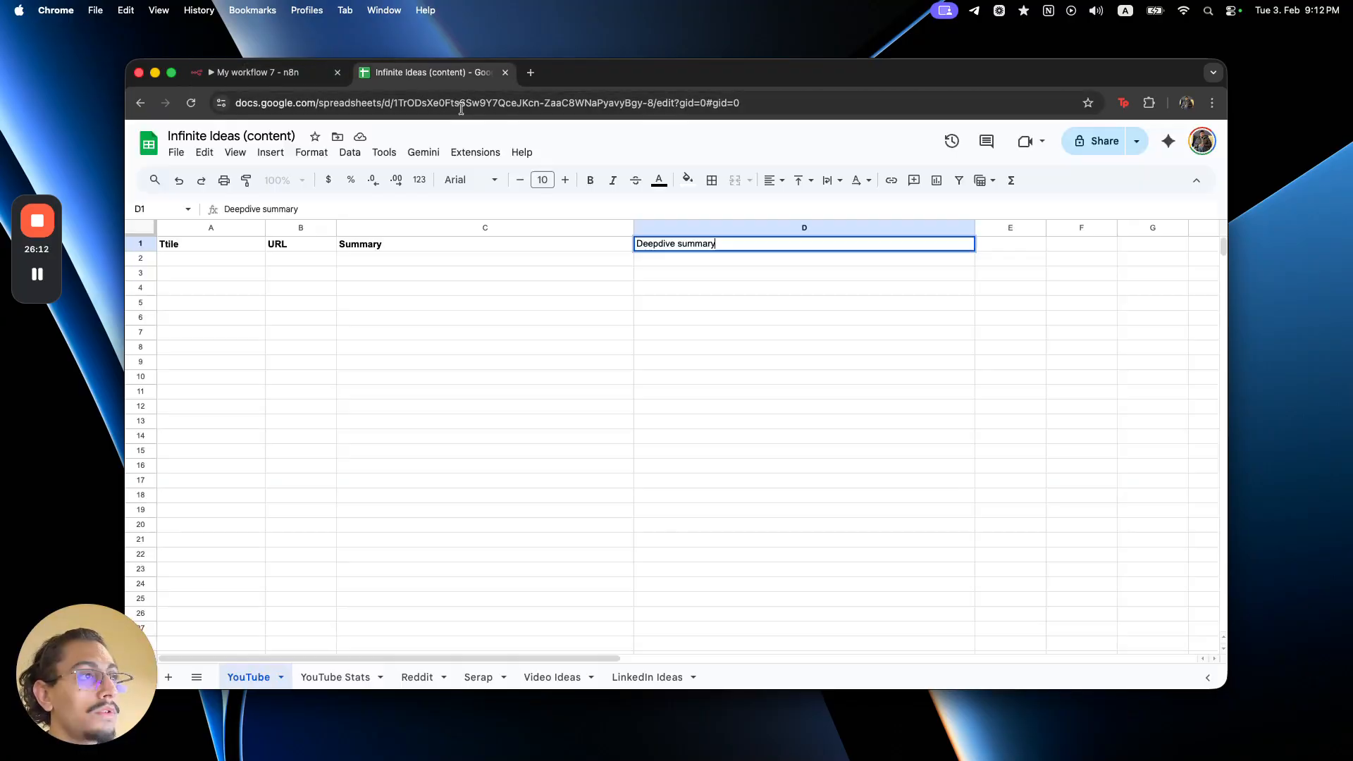
- Make the header cells A1 to D1 on the YouTube sheet bold
{"action": "left_click", "coordinate": [631, 244]}
{"action": "left_click_drag", "start_coordinate": [201, 243], "coordinate": [666, 244]}
{"action": "key", "text": "shift+space"}
{"action": "left_click", "coordinate": [345, 347]}
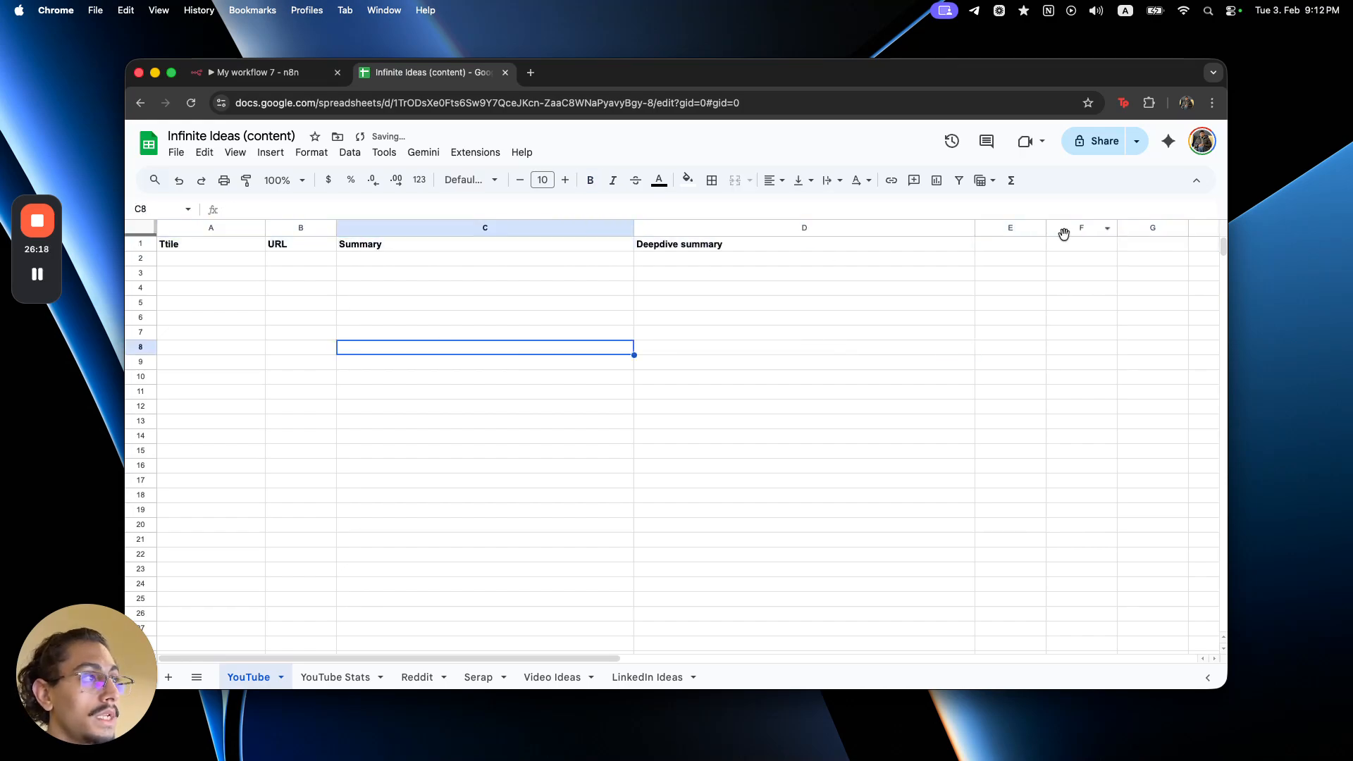
- Widen the Deepdive summary column and make the Summary column slightly narrower
{"action": "left_click_drag", "start_coordinate": [975, 229], "coordinate": [1103, 230]}
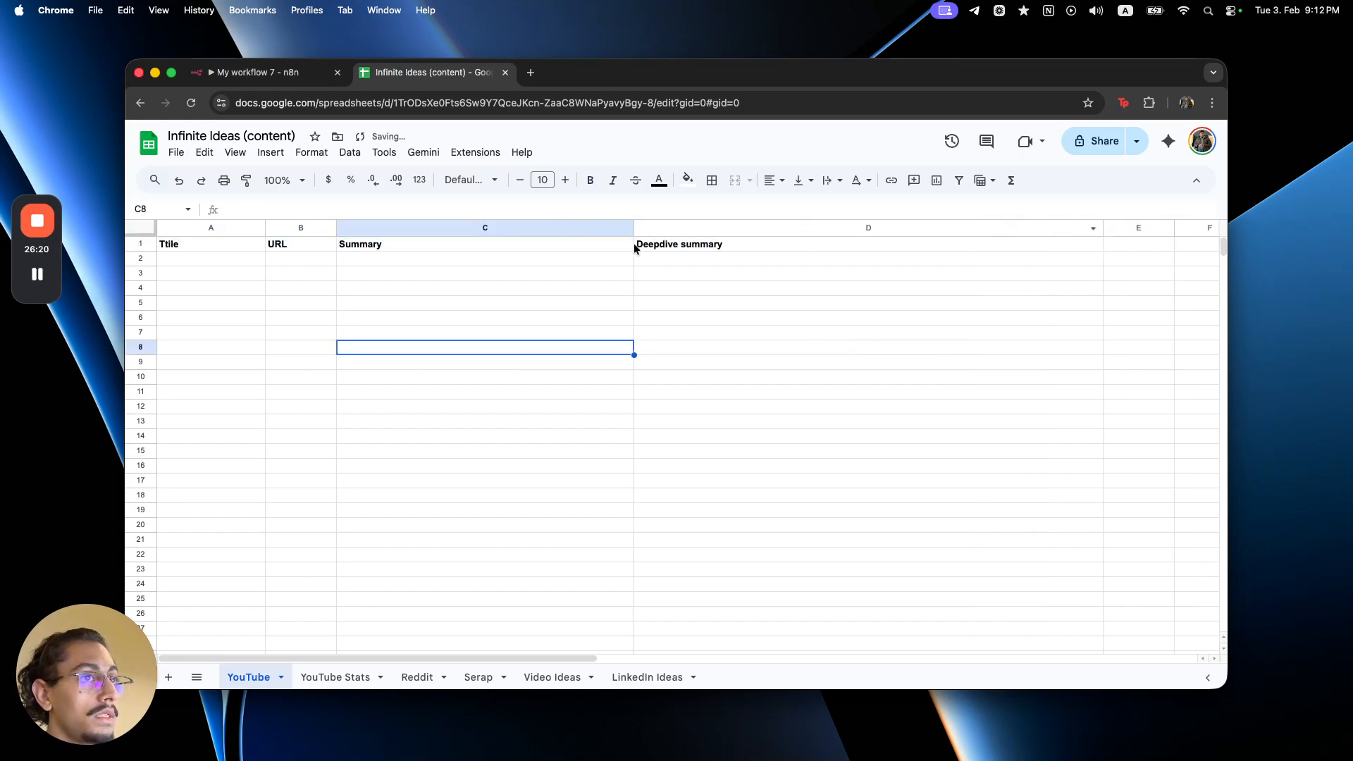
{"action": "left_click_drag", "start_coordinate": [633, 227], "coordinate": [588, 227]}
{"action": "left_click", "coordinate": [516, 323]}
- Set the Summary and Deepdive summary columns to wrap their text and align it vertically to the top
{"action": "left_click", "coordinate": [374, 229]}
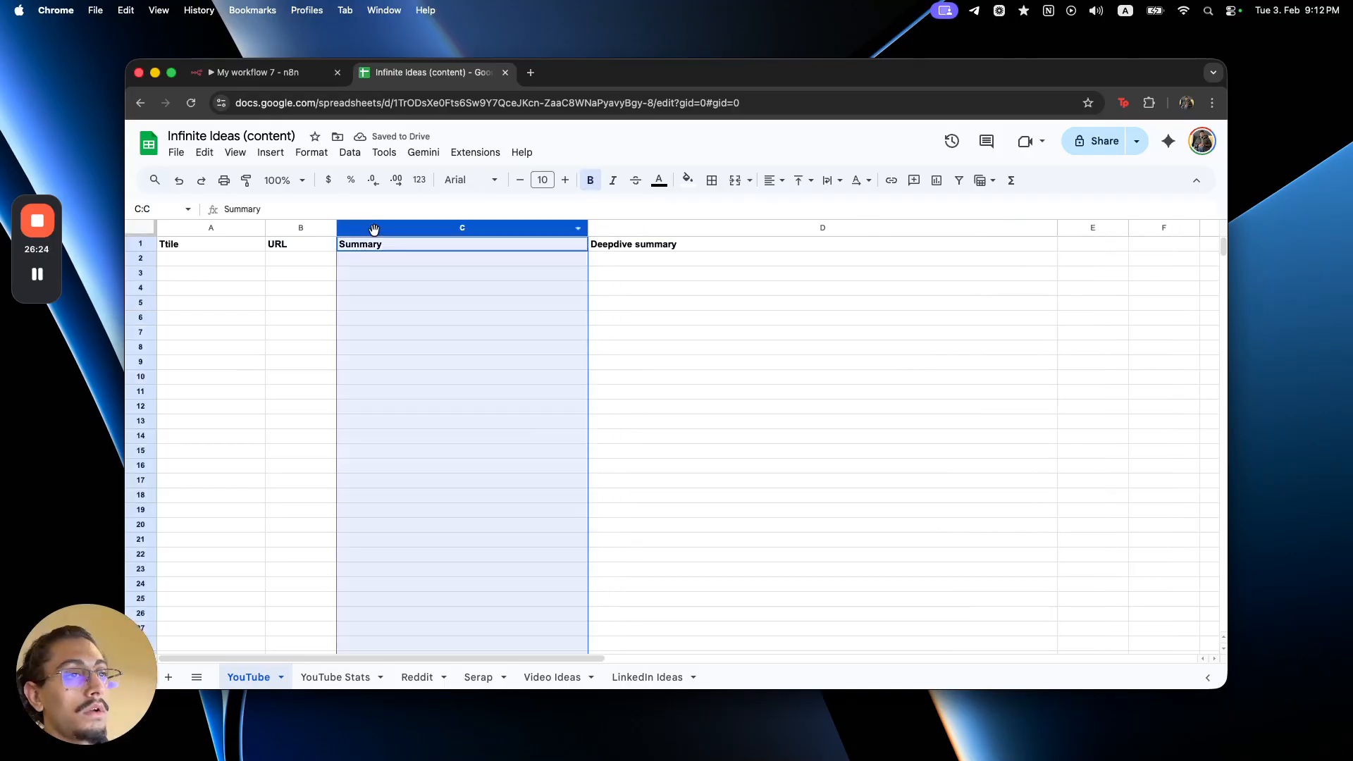
{"action": "left_click", "coordinate": [615, 244], "text": "super"}
{"action": "left_click", "coordinate": [623, 250]}
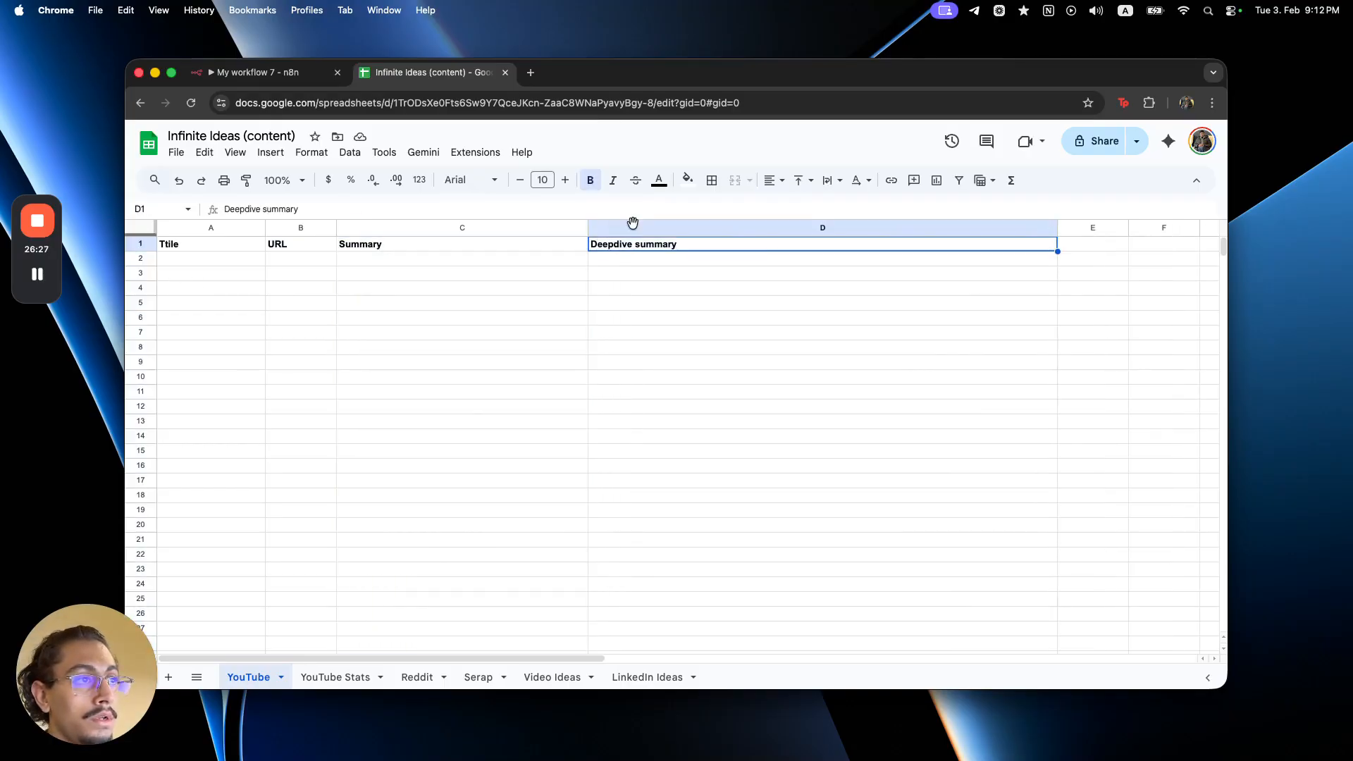
{"action": "left_click_drag", "start_coordinate": [609, 229], "coordinate": [560, 228]}
{"action": "left_click", "coordinate": [318, 154]}
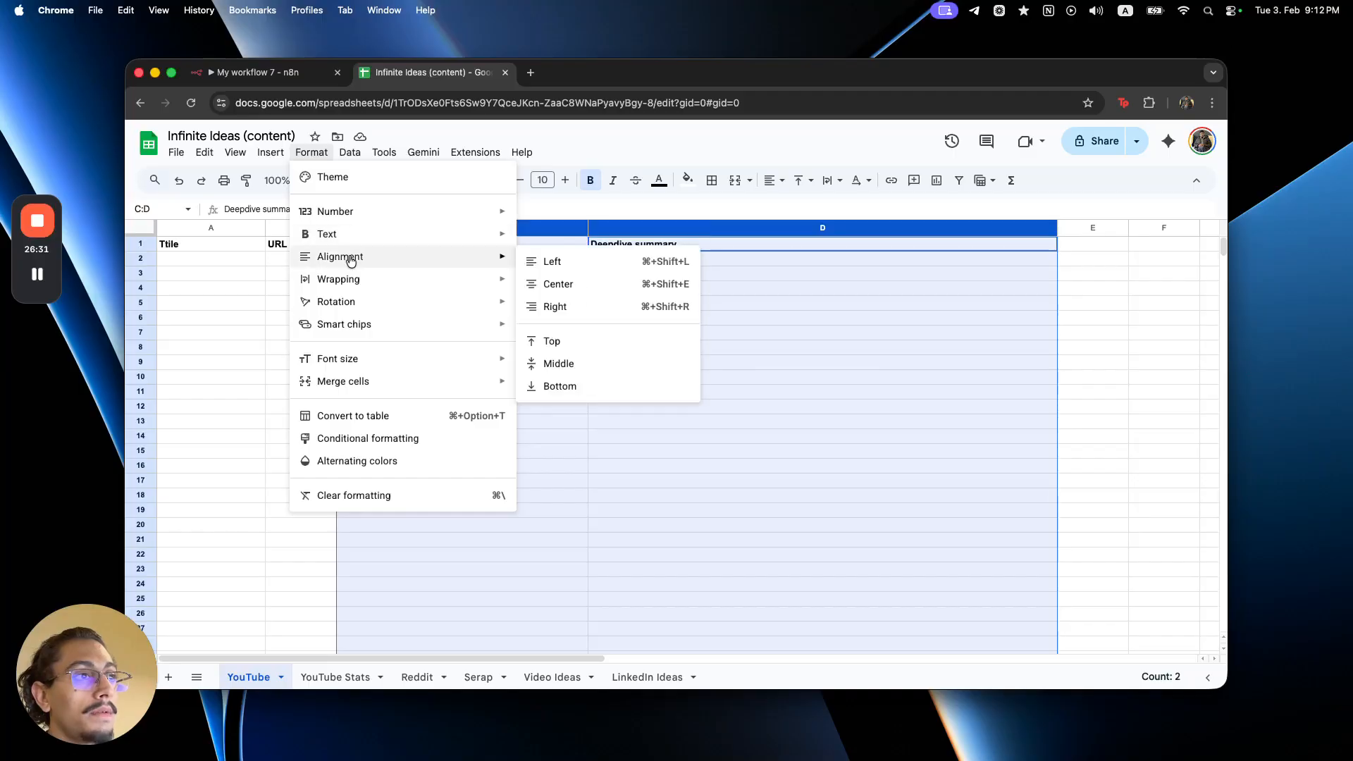
{"action": "left_click", "coordinate": [556, 305]}
{"action": "left_click", "coordinate": [325, 155]}
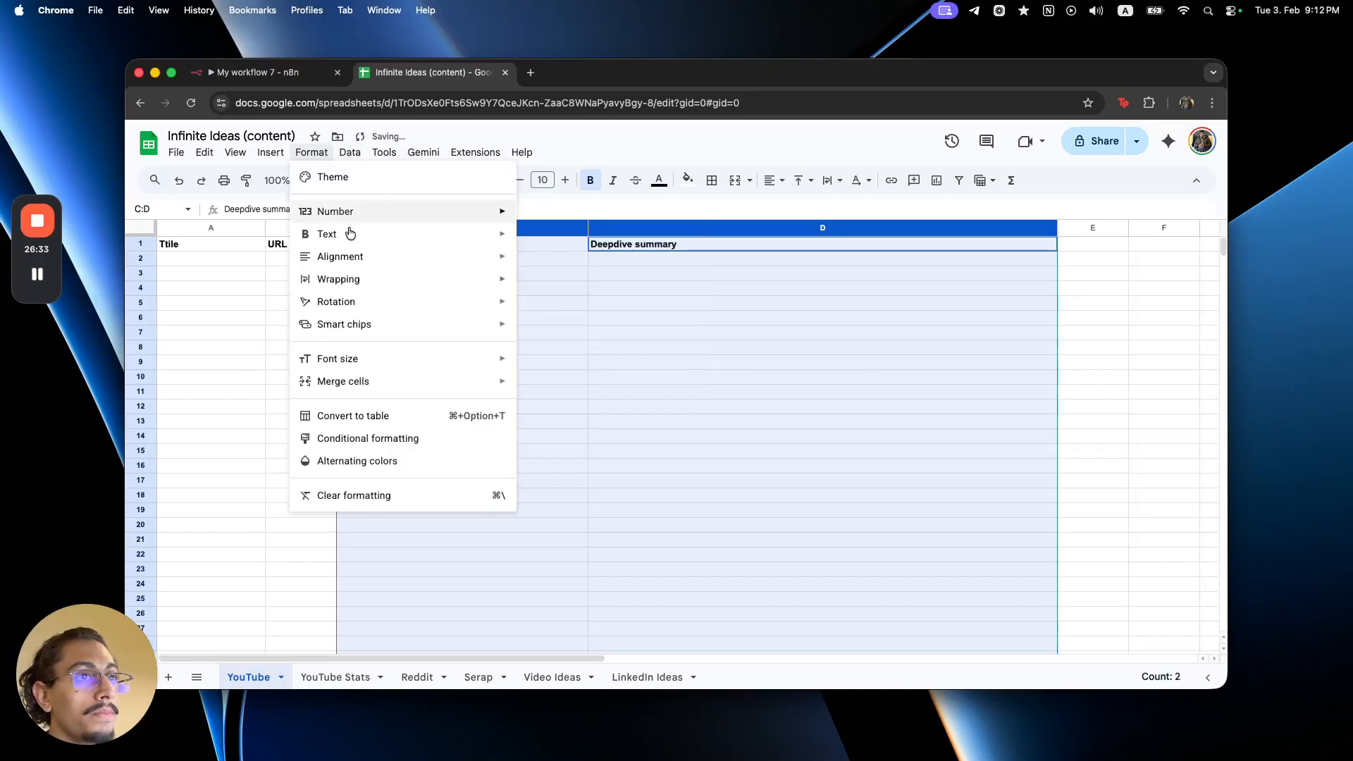
{"action": "mouse_move", "coordinate": [506, 264]}
{"action": "left_click", "coordinate": [550, 341]}
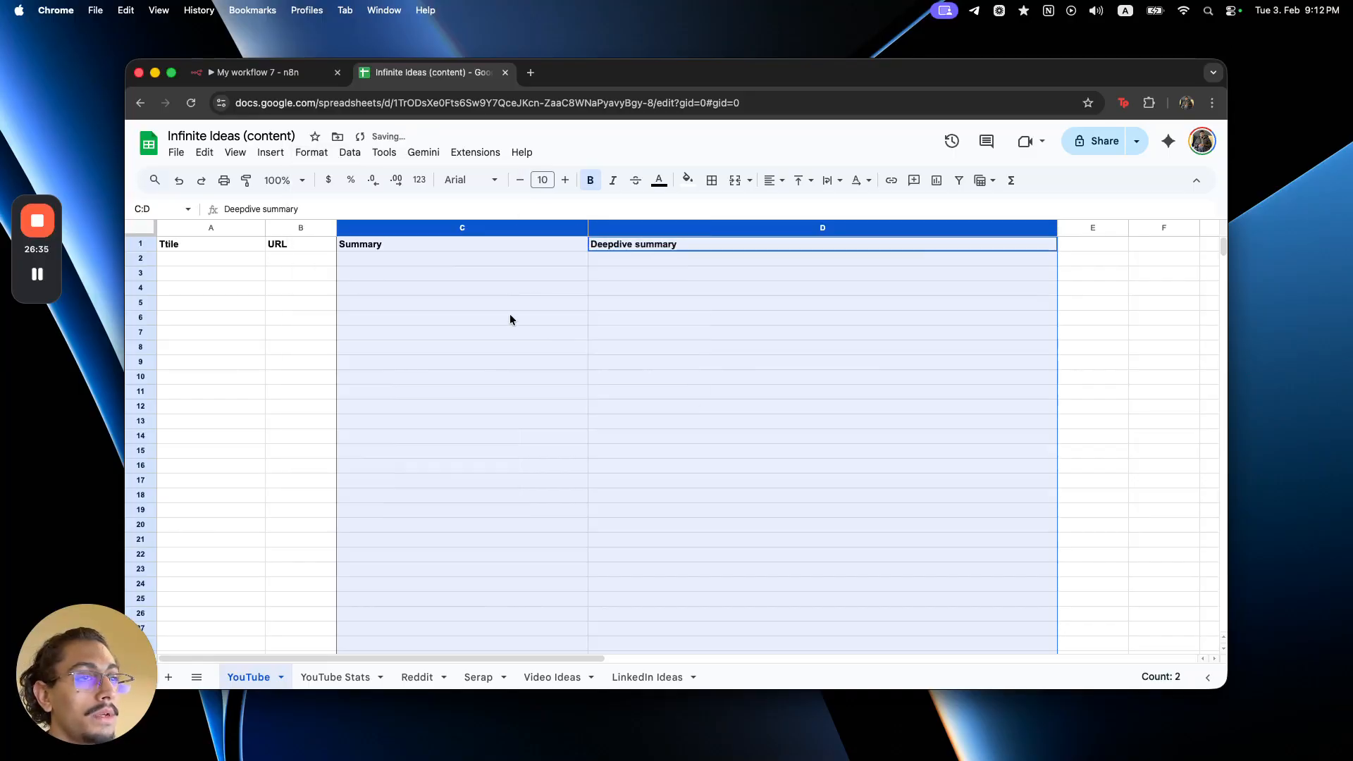
- Set the URL column's text wrapping to Clip and open the alignment options for column A
{"action": "left_click", "coordinate": [308, 227]}
{"action": "left_click", "coordinate": [315, 161]}
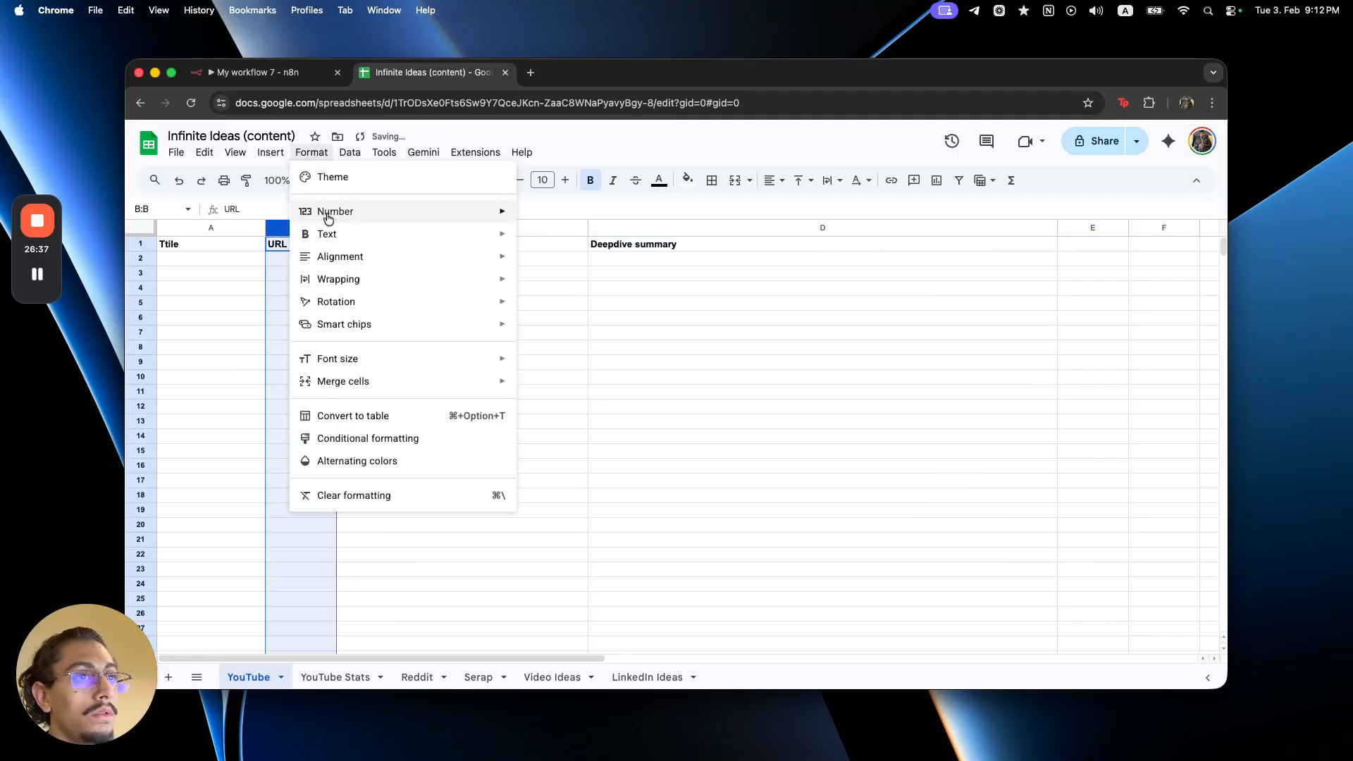
{"action": "mouse_move", "coordinate": [382, 290]}
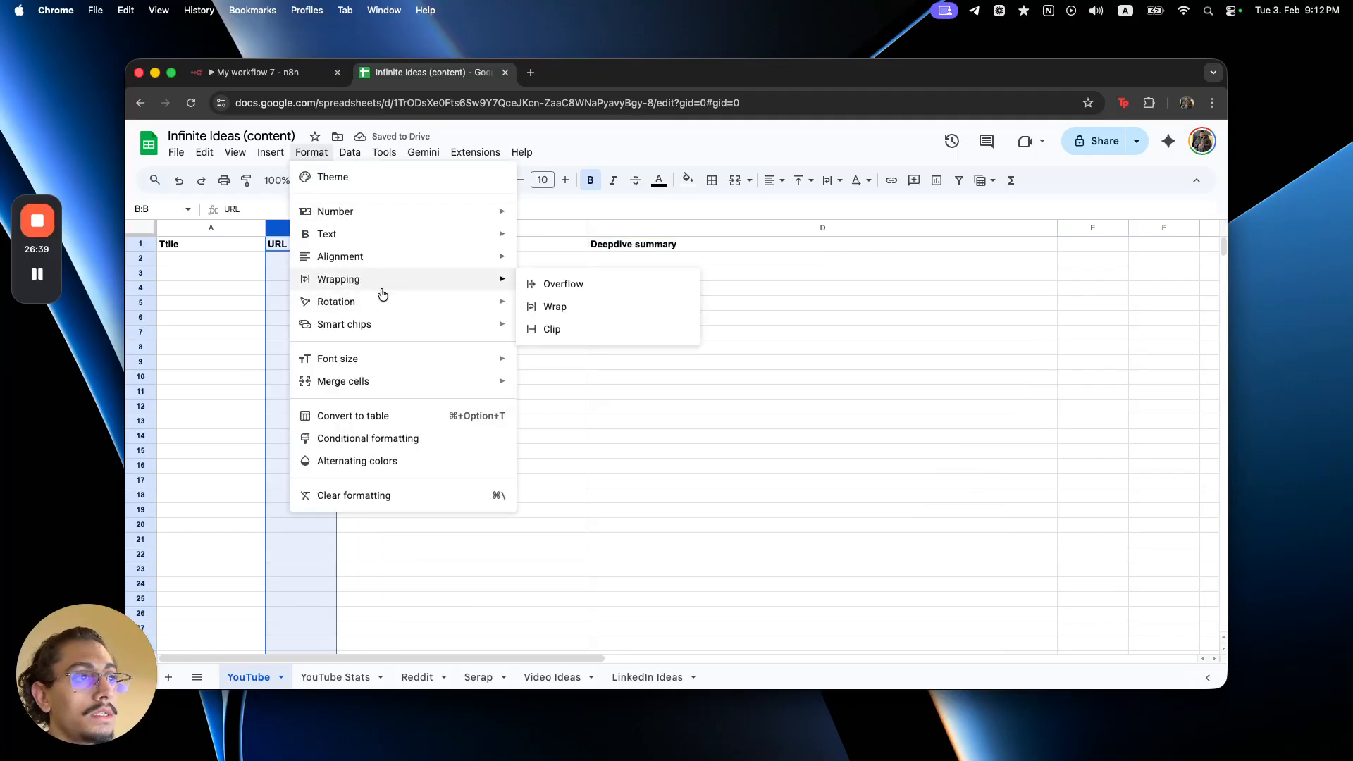
{"action": "left_click", "coordinate": [558, 329]}
{"action": "left_click", "coordinate": [203, 229]}
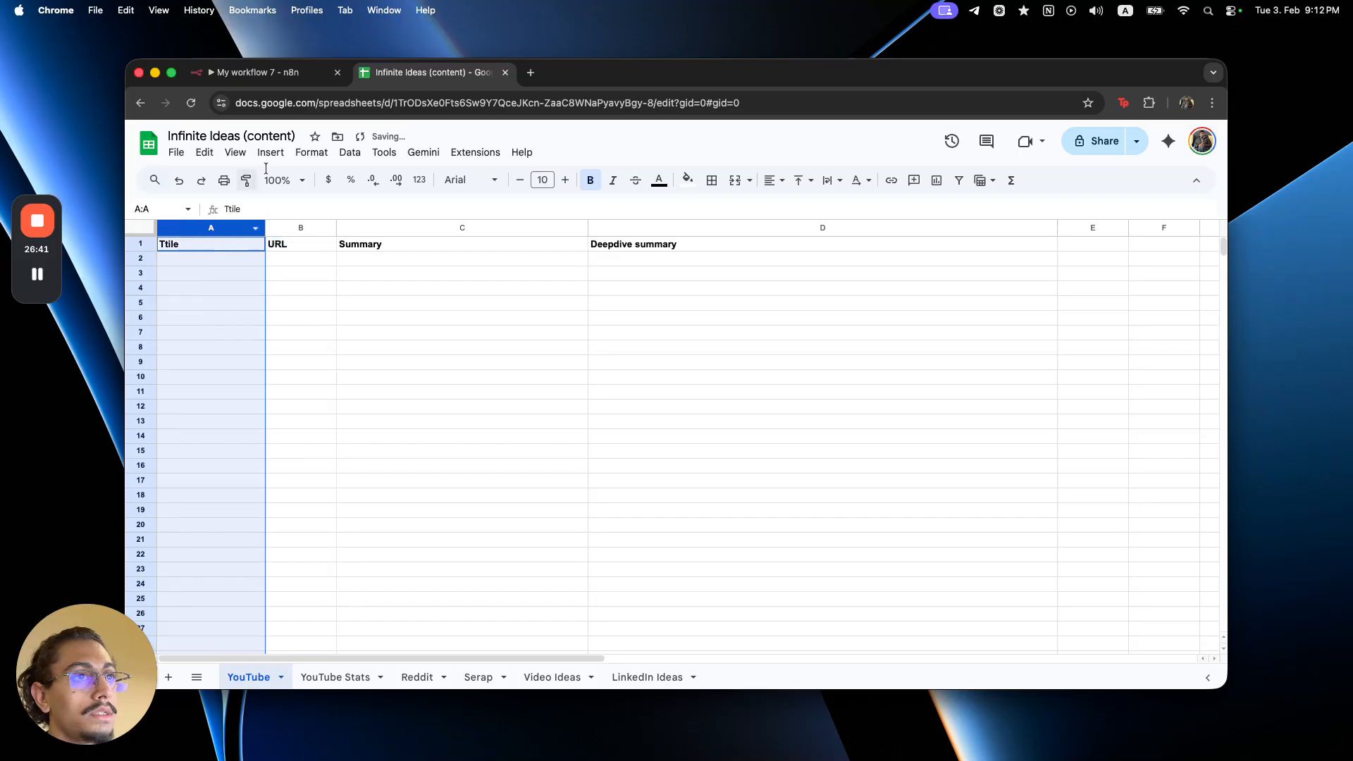
{"action": "left_click", "coordinate": [311, 152]}
{"action": "mouse_move", "coordinate": [364, 263]}
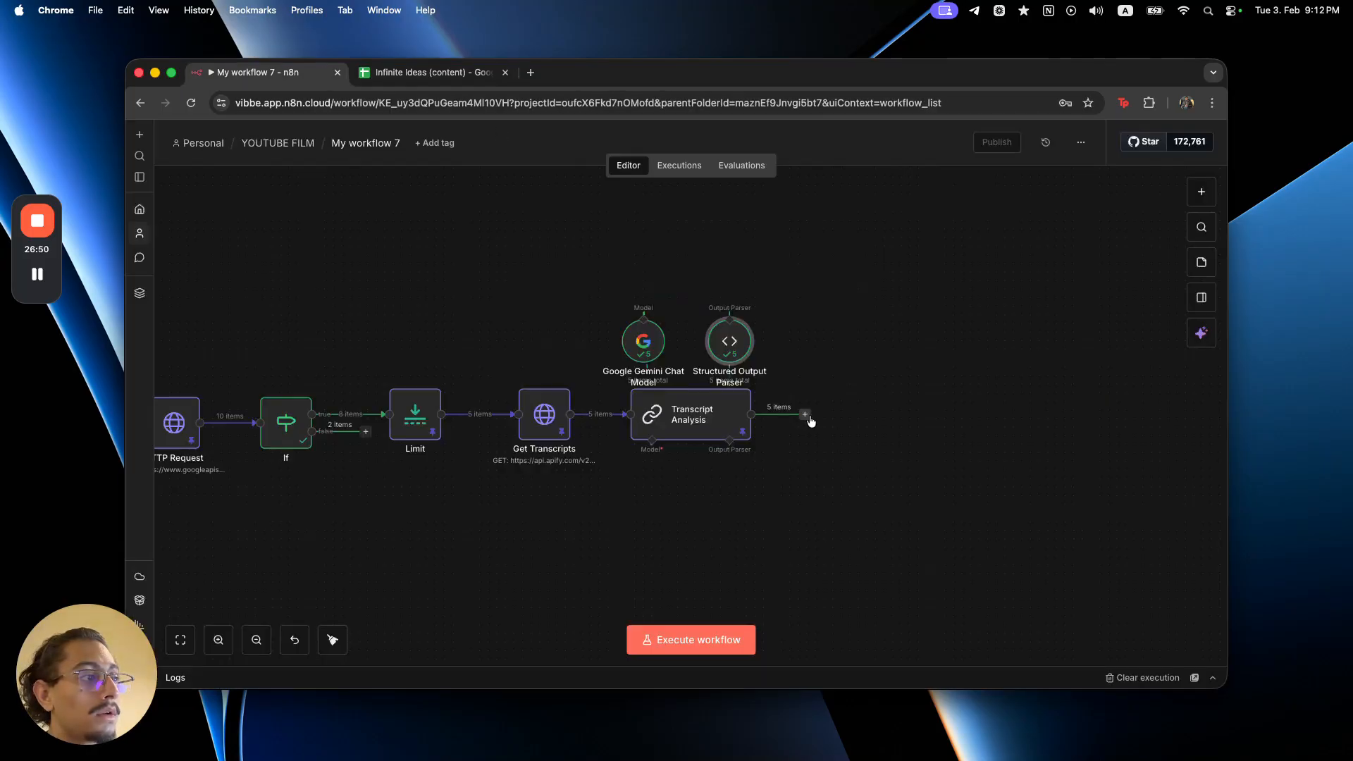
- Add a Google Sheets Append row in sheet node after Transcript Analysis, using the Google Sheets account credential
{"action": "left_click", "coordinate": [805, 416]}
{"action": "type", "text": "sheet"}
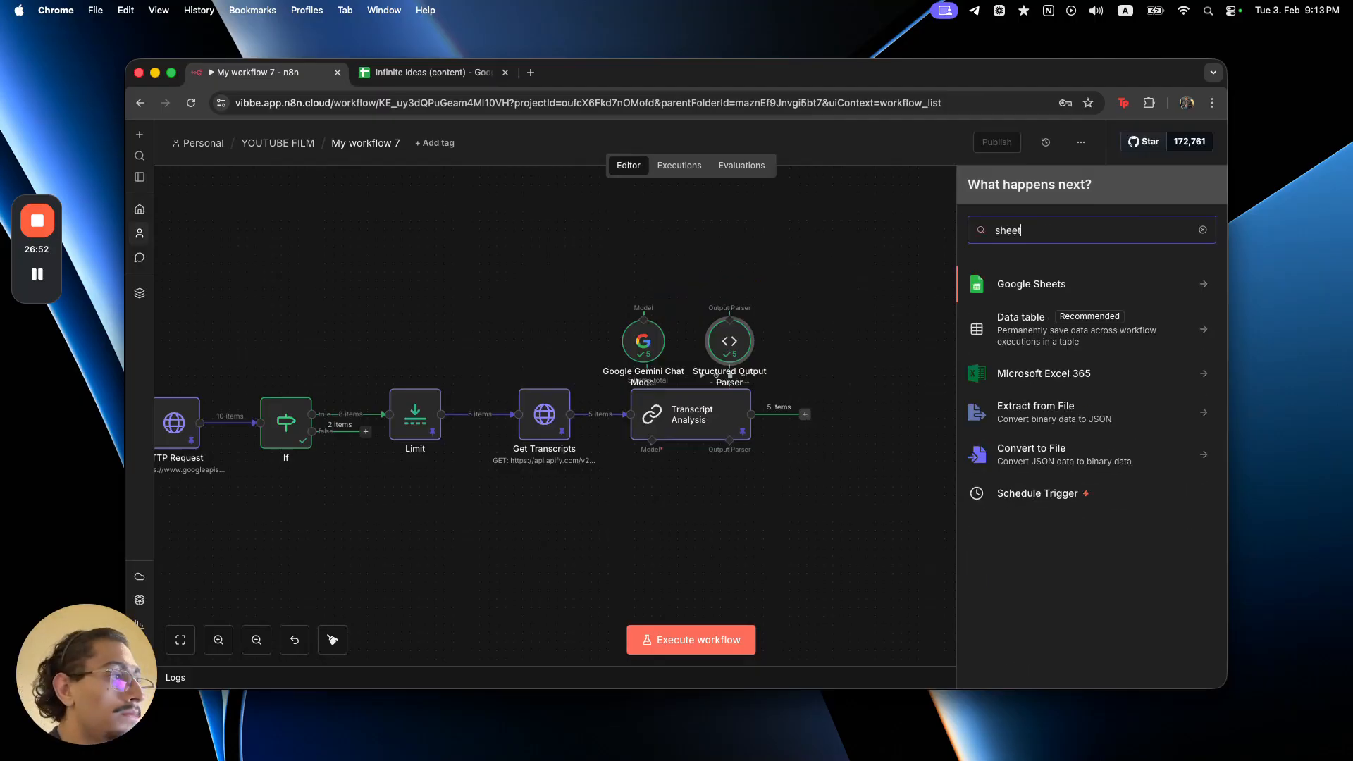
{"action": "left_click", "coordinate": [1002, 282]}
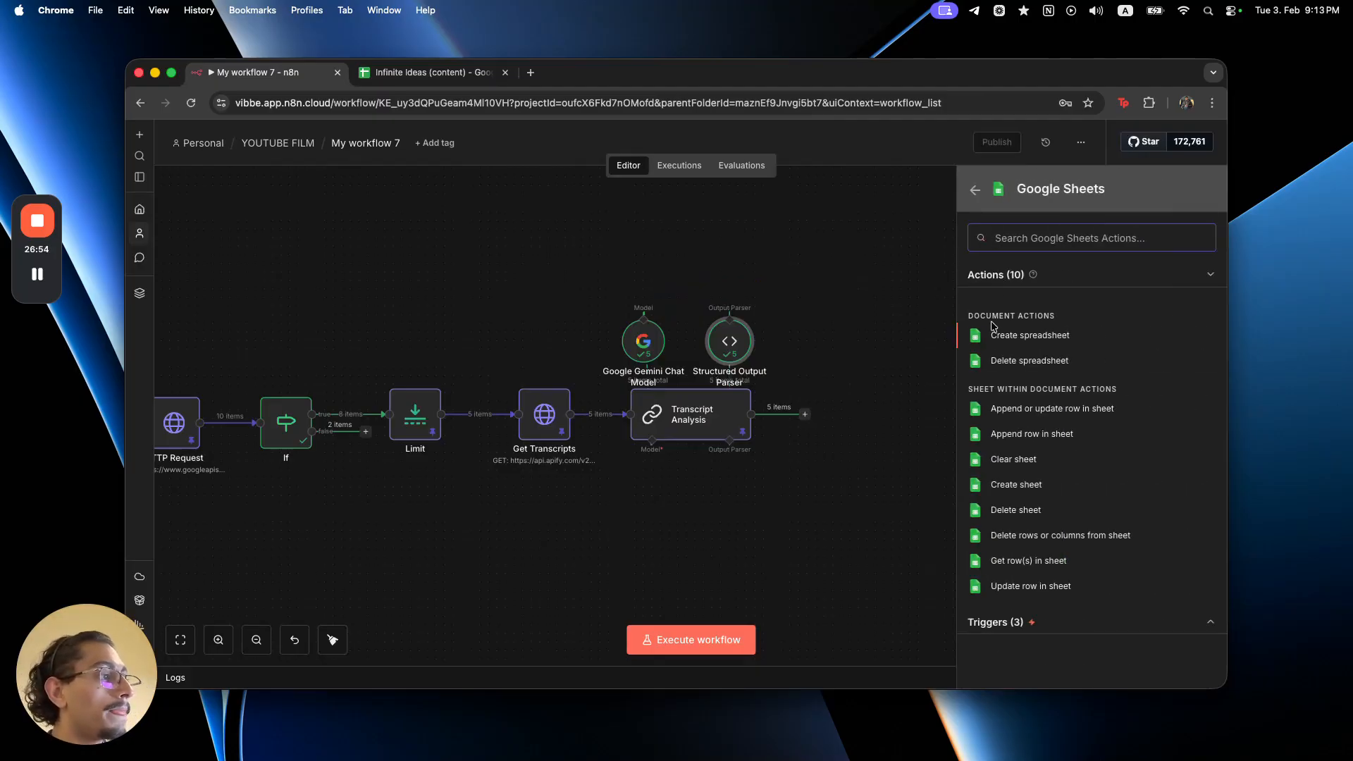
{"action": "left_click", "coordinate": [1023, 435]}
{"action": "left_click", "coordinate": [632, 233]}
{"action": "left_click", "coordinate": [636, 261]}
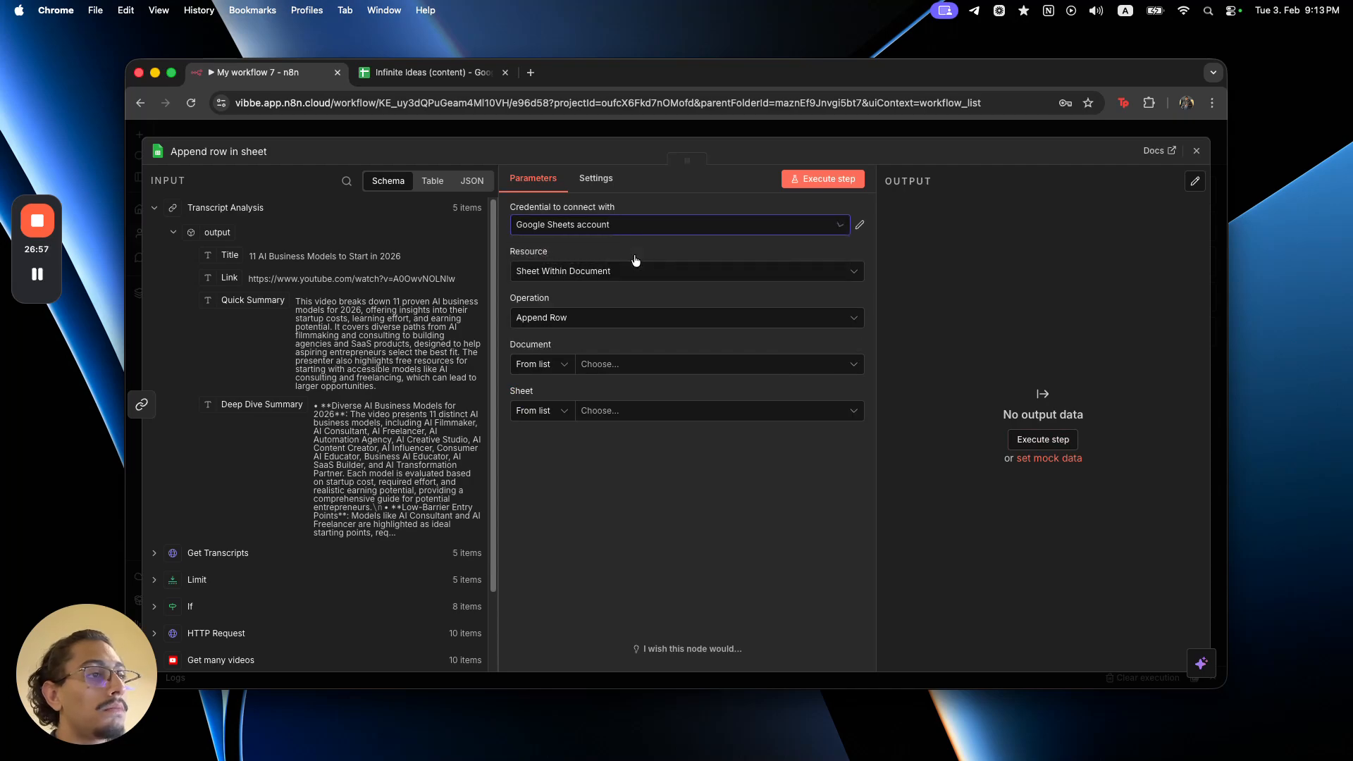
- Set the append node's document to Infinite Ideas (content) and its sheet to YouTube
{"action": "left_click", "coordinate": [617, 372]}
{"action": "left_click", "coordinate": [613, 419]}
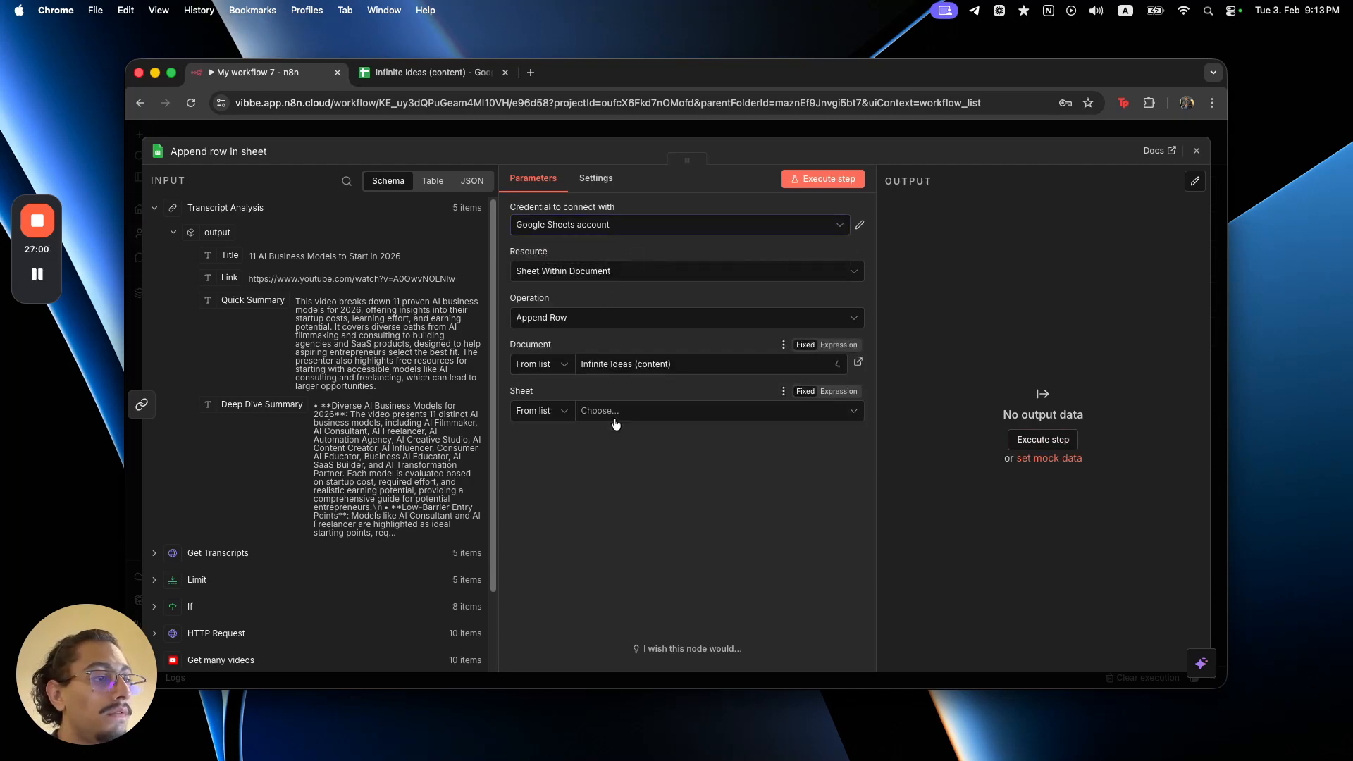
{"action": "left_click", "coordinate": [614, 415]}
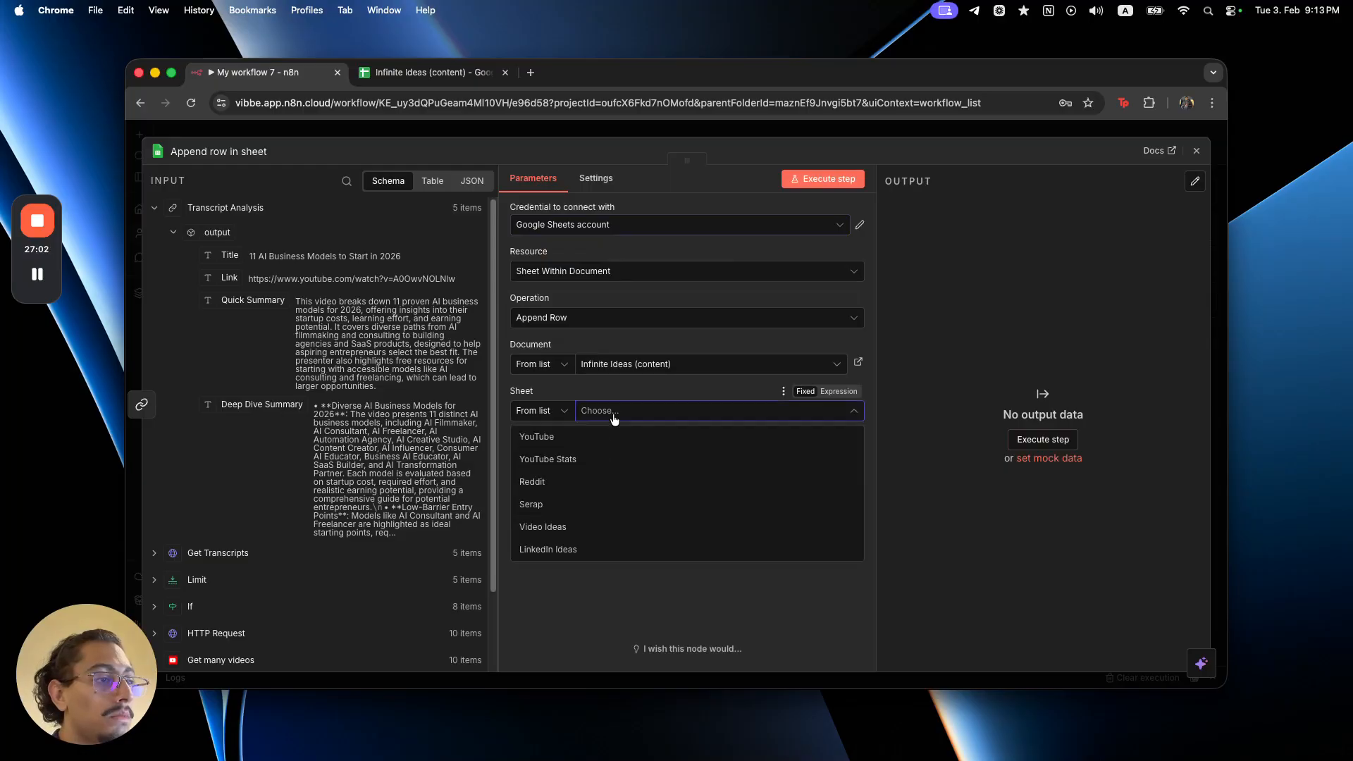
{"action": "left_click", "coordinate": [613, 442]}
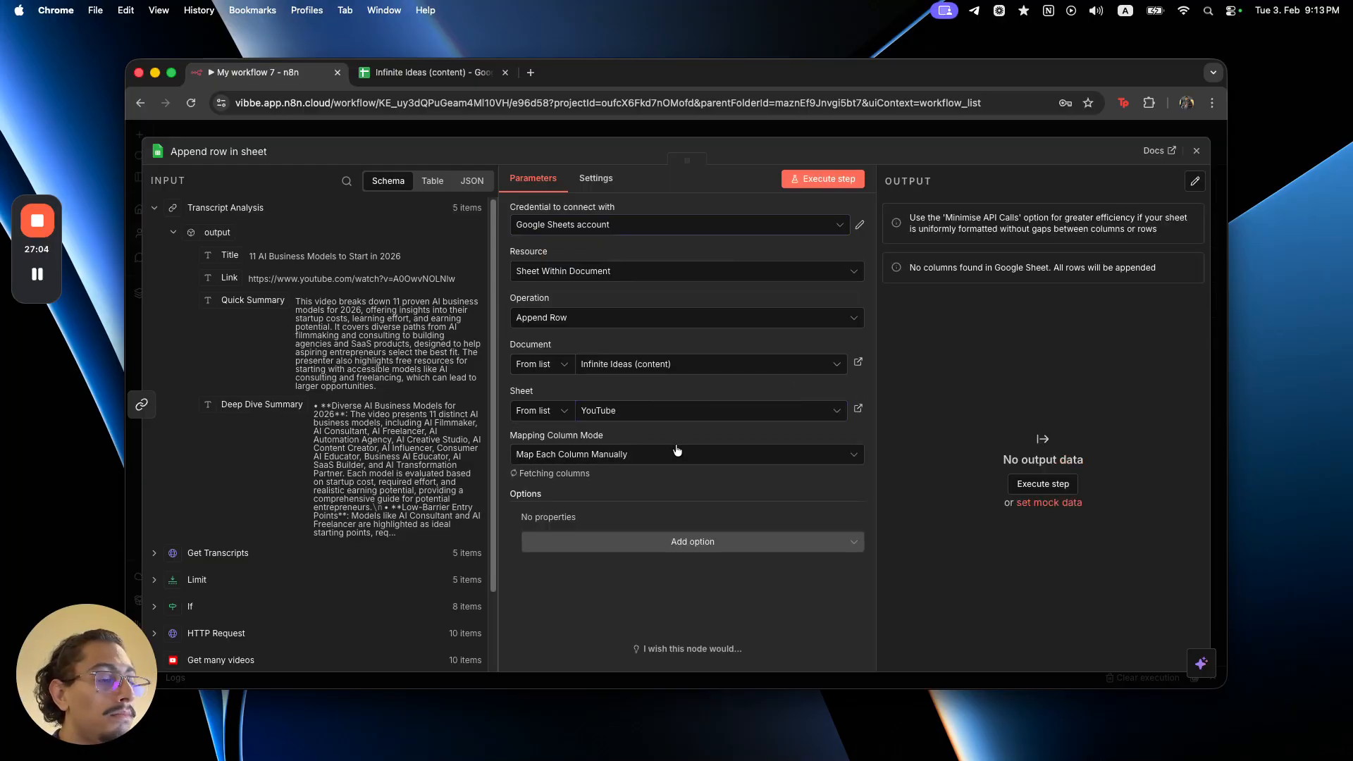
- Map the Title, Link, Quick Summary and Deep Dive Summary outputs to the Ttile, URL, Summary and Deepdive summary columns
{"action": "scroll", "coordinate": [676, 451], "scroll_direction": "down", "scroll_amount": 5}
{"action": "left_click_drag", "start_coordinate": [222, 259], "coordinate": [559, 352]}
{"action": "left_click_drag", "start_coordinate": [227, 281], "coordinate": [561, 413]}
{"action": "left_click_drag", "start_coordinate": [286, 296], "coordinate": [553, 472]}
{"action": "left_click_drag", "start_coordinate": [254, 407], "coordinate": [558, 534]}
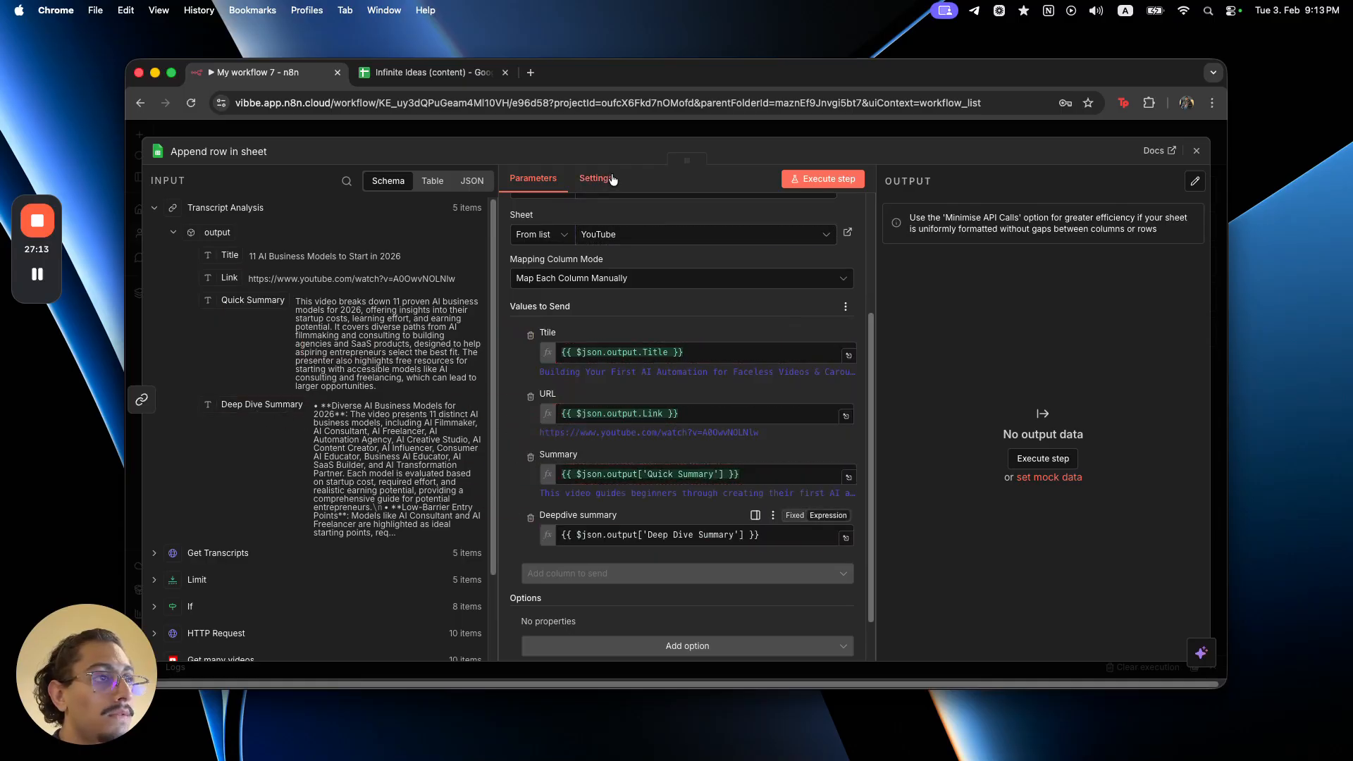
- Close the append node's settings and execute the whole workflow from its manual trigger
{"action": "left_click", "coordinate": [601, 128]}
{"action": "scroll", "coordinate": [704, 449], "scroll_direction": "left", "scroll_amount": 2}
{"action": "scroll", "coordinate": [704, 449], "scroll_direction": "left", "scroll_amount": 3}
{"action": "left_click", "coordinate": [271, 485]}
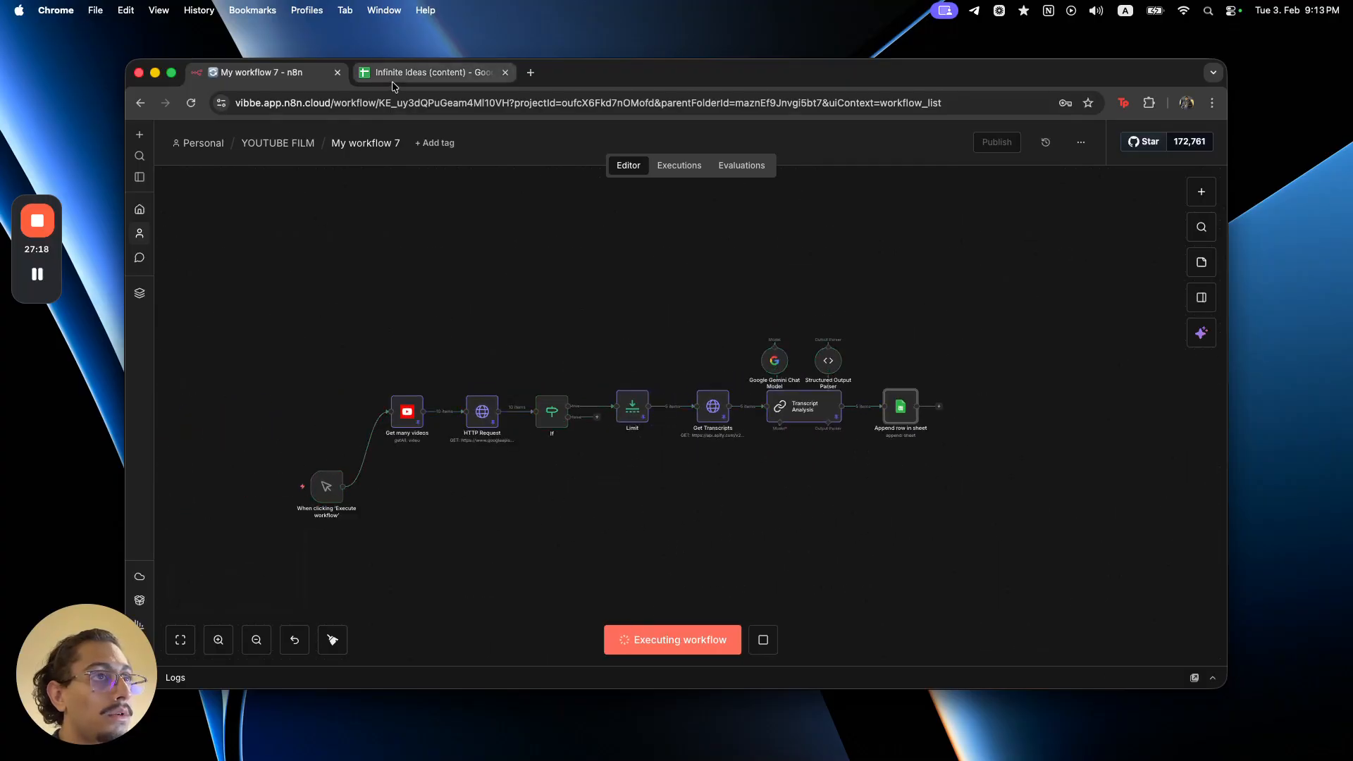
- In the Infinite Ideas (content) sheet, align the URL column's contents to the top of the cells
{"action": "left_click", "coordinate": [392, 74]}
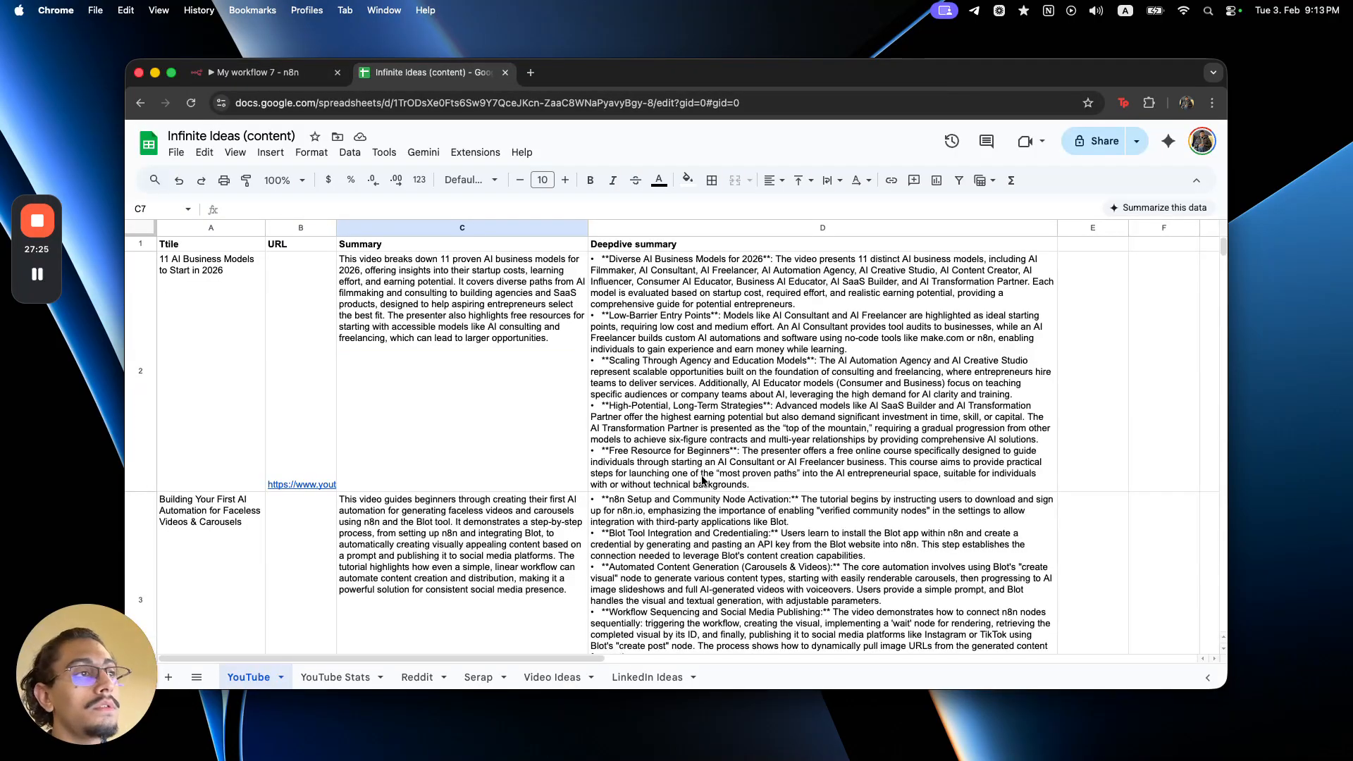
{"action": "left_click", "coordinate": [310, 227]}
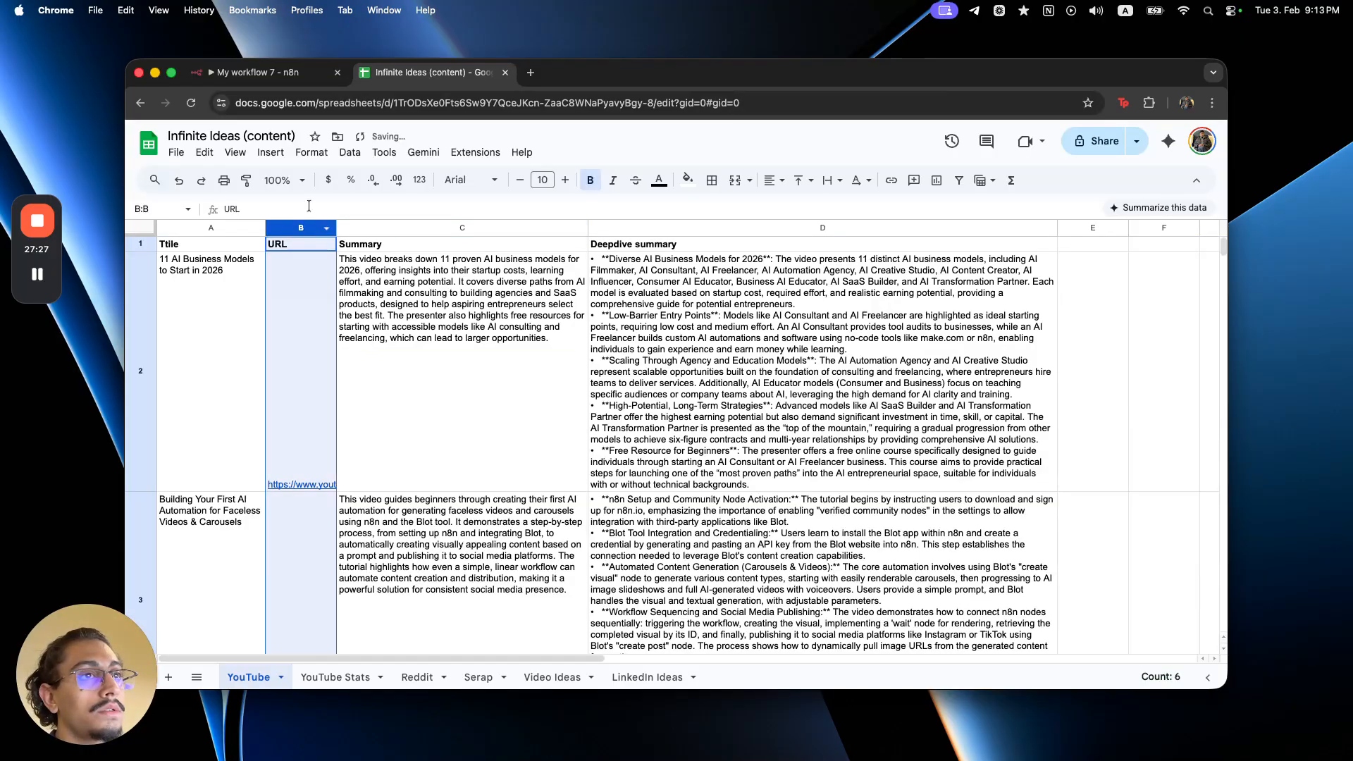
{"action": "left_click", "coordinate": [311, 152]}
{"action": "mouse_move", "coordinate": [486, 257]}
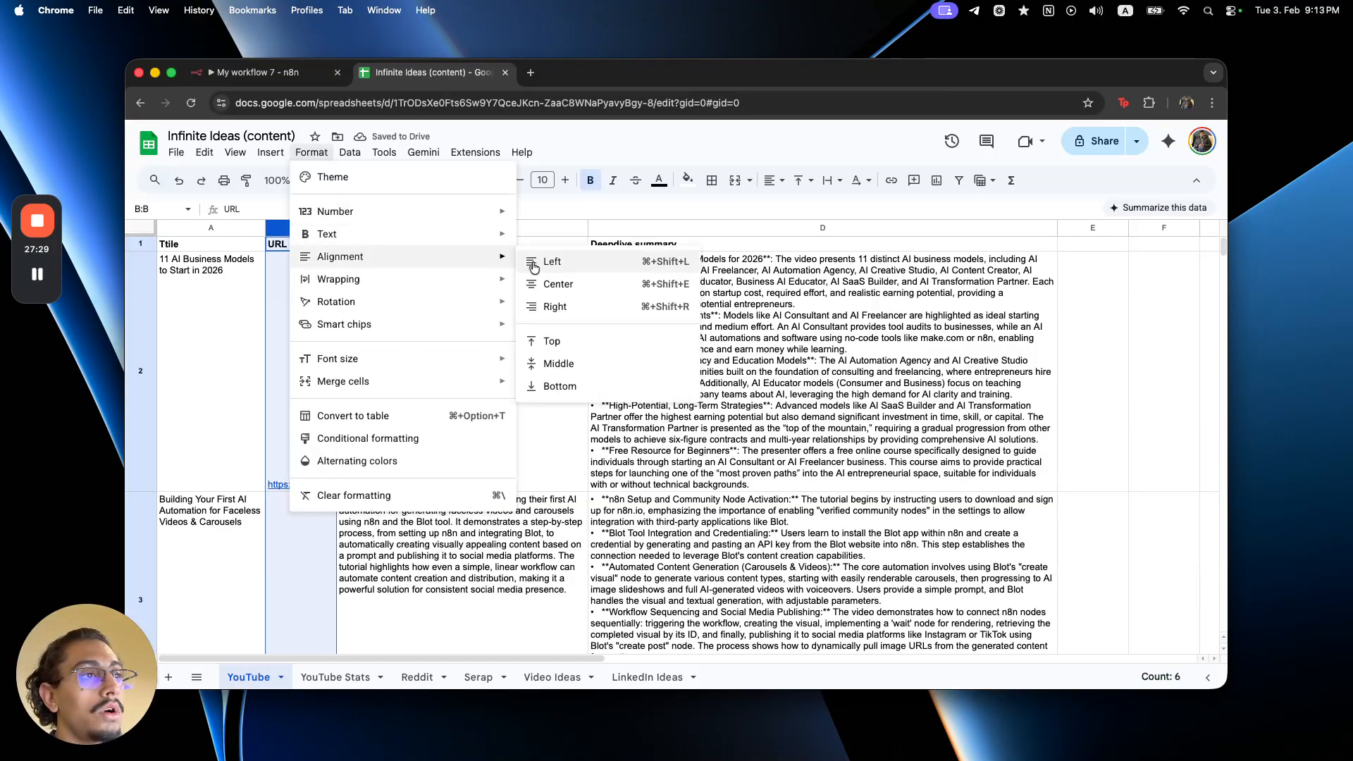
{"action": "left_click", "coordinate": [553, 340]}
{"action": "left_click", "coordinate": [710, 344]}
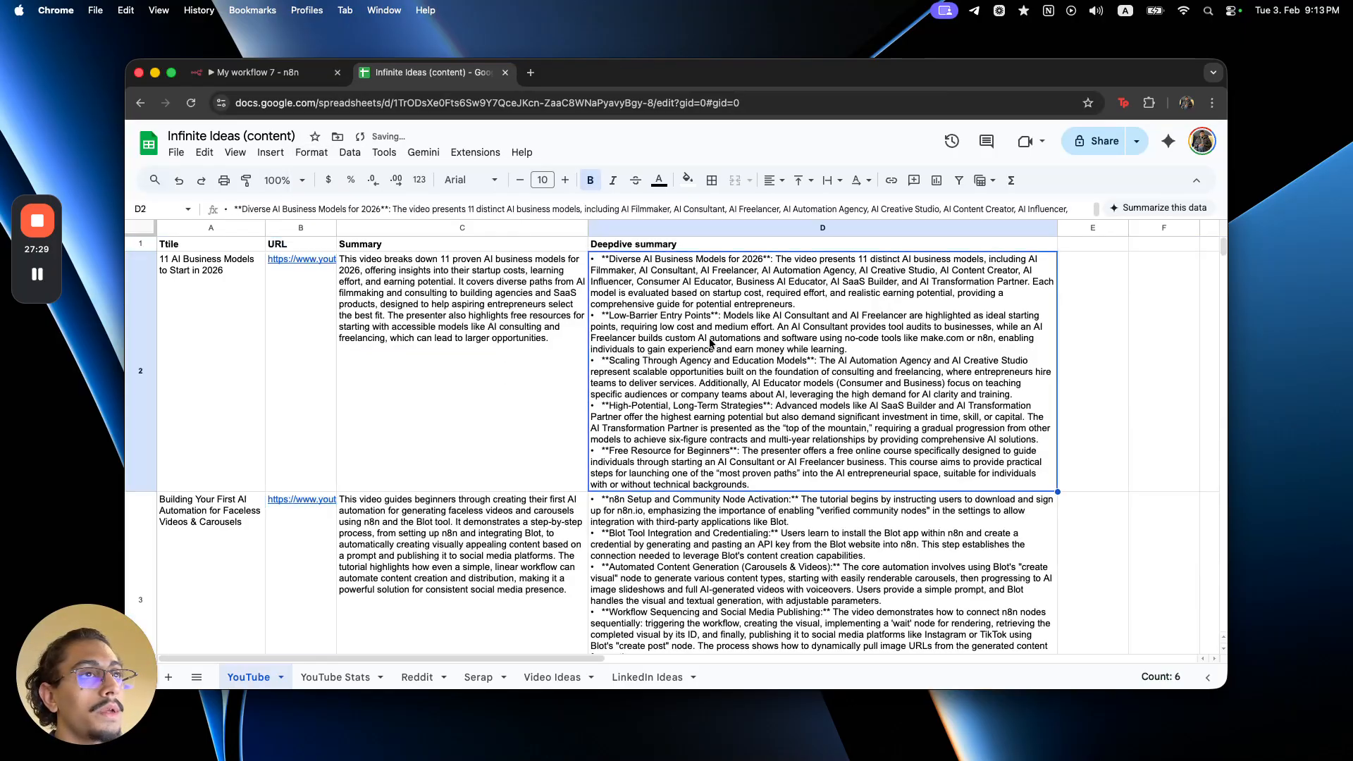
- Examine the appended title, URL, summary and deep dive entries in the YouTube sheet's rows
{"action": "left_click", "coordinate": [207, 313]}
{"action": "left_click", "coordinate": [328, 340]}
{"action": "left_click", "coordinate": [465, 338]}
{"action": "left_click", "coordinate": [643, 337]}
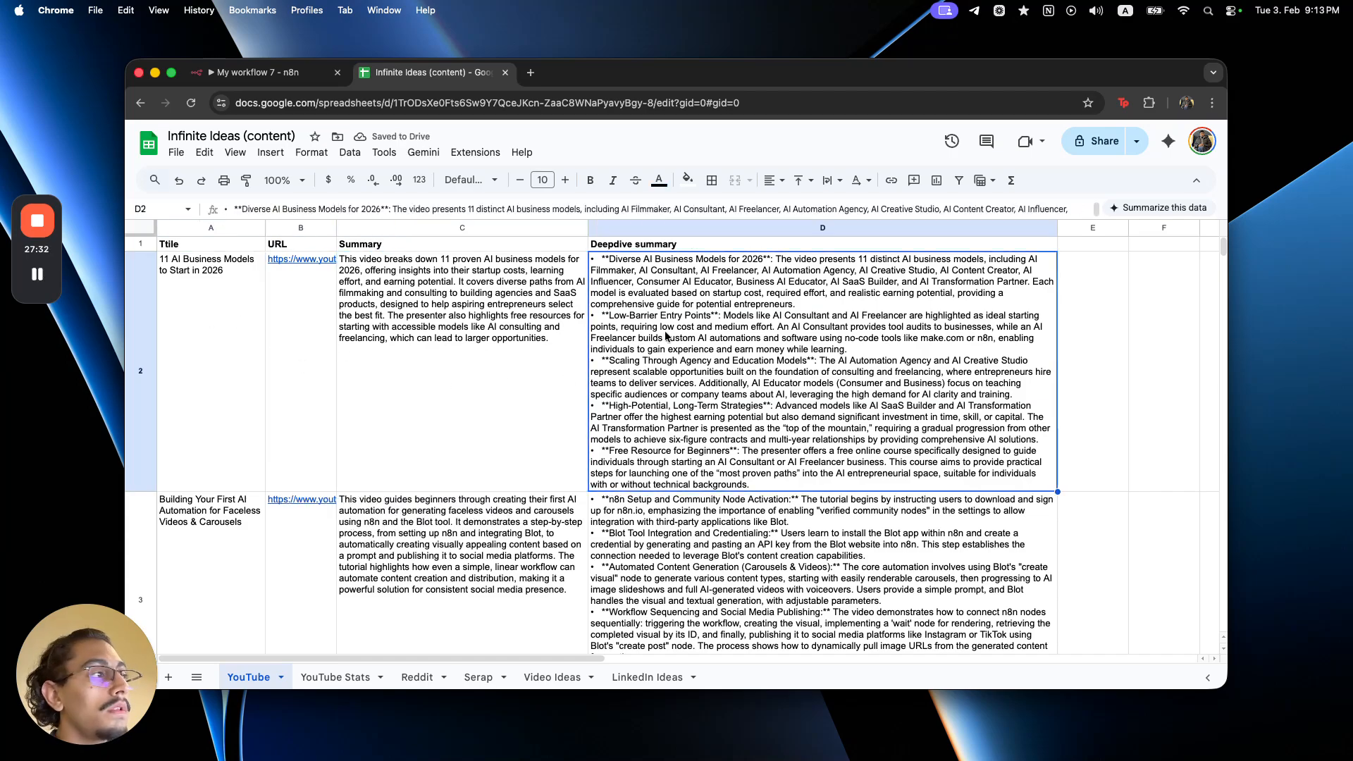
{"action": "scroll", "coordinate": [676, 352], "scroll_direction": "down", "scroll_amount": 15}
{"action": "scroll", "coordinate": [679, 356], "scroll_direction": "up", "scroll_amount": 15}
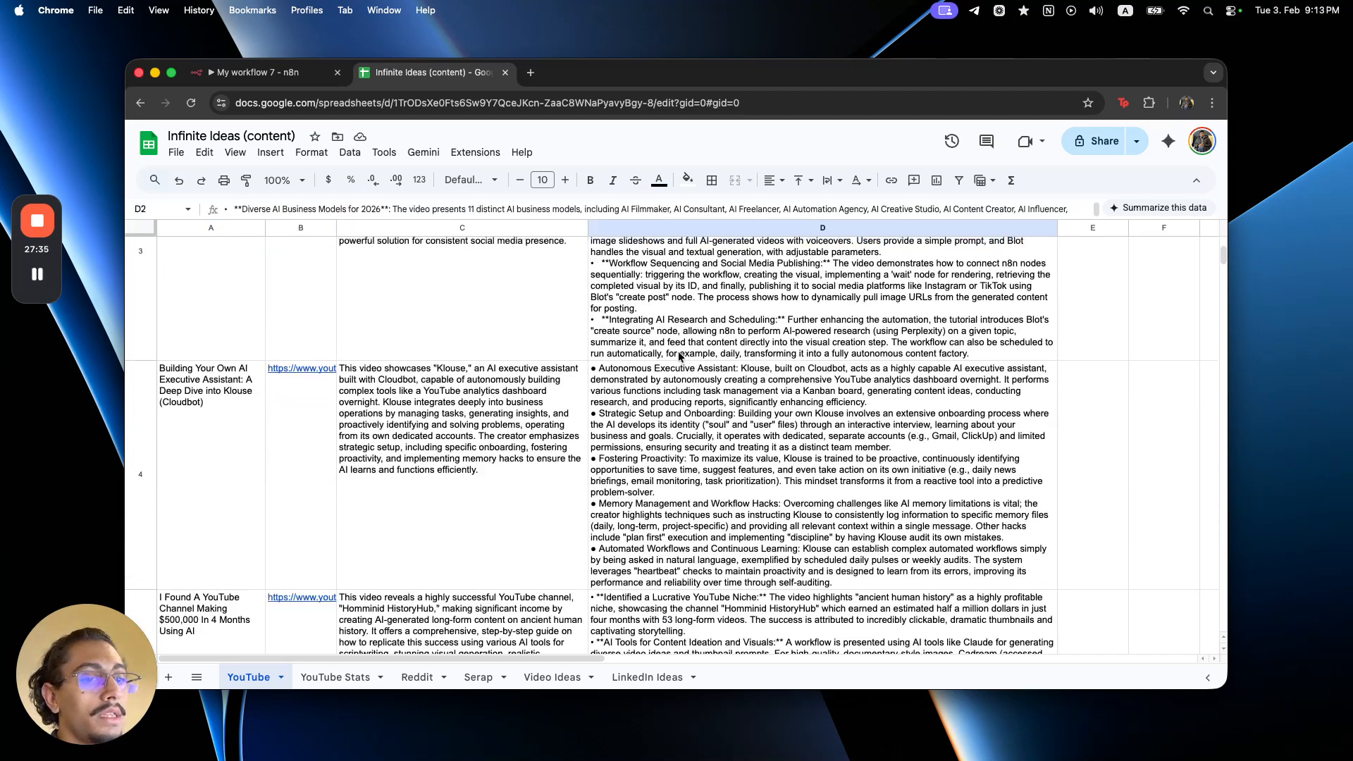
- Return to the n8n workflow and add an Aggregate node on a second branch from Transcript Analysis
{"action": "key", "text": "ctrl+shift+Tab"}
{"action": "scroll", "coordinate": [689, 500], "scroll_direction": "right", "scroll_amount": 2}
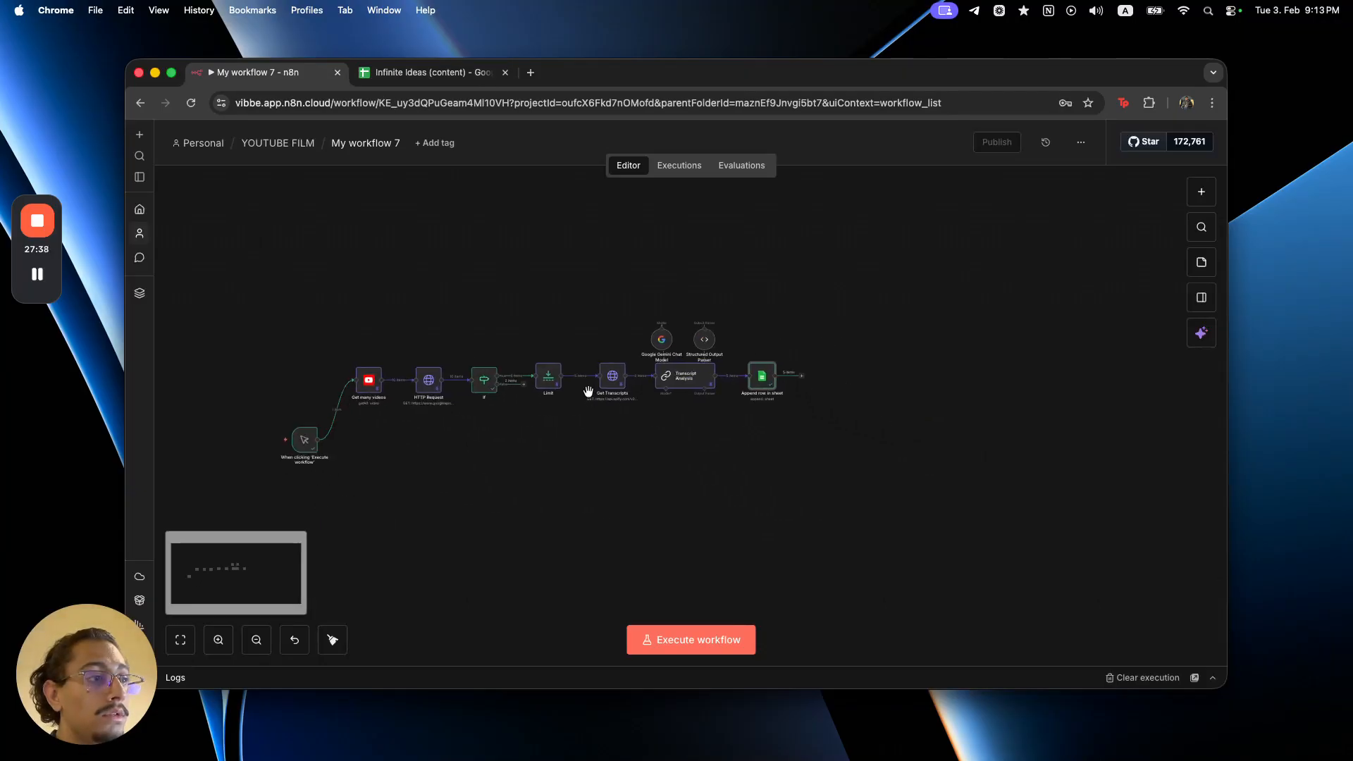
{"action": "scroll", "coordinate": [589, 392], "scroll_direction": "up", "scroll_amount": 1}
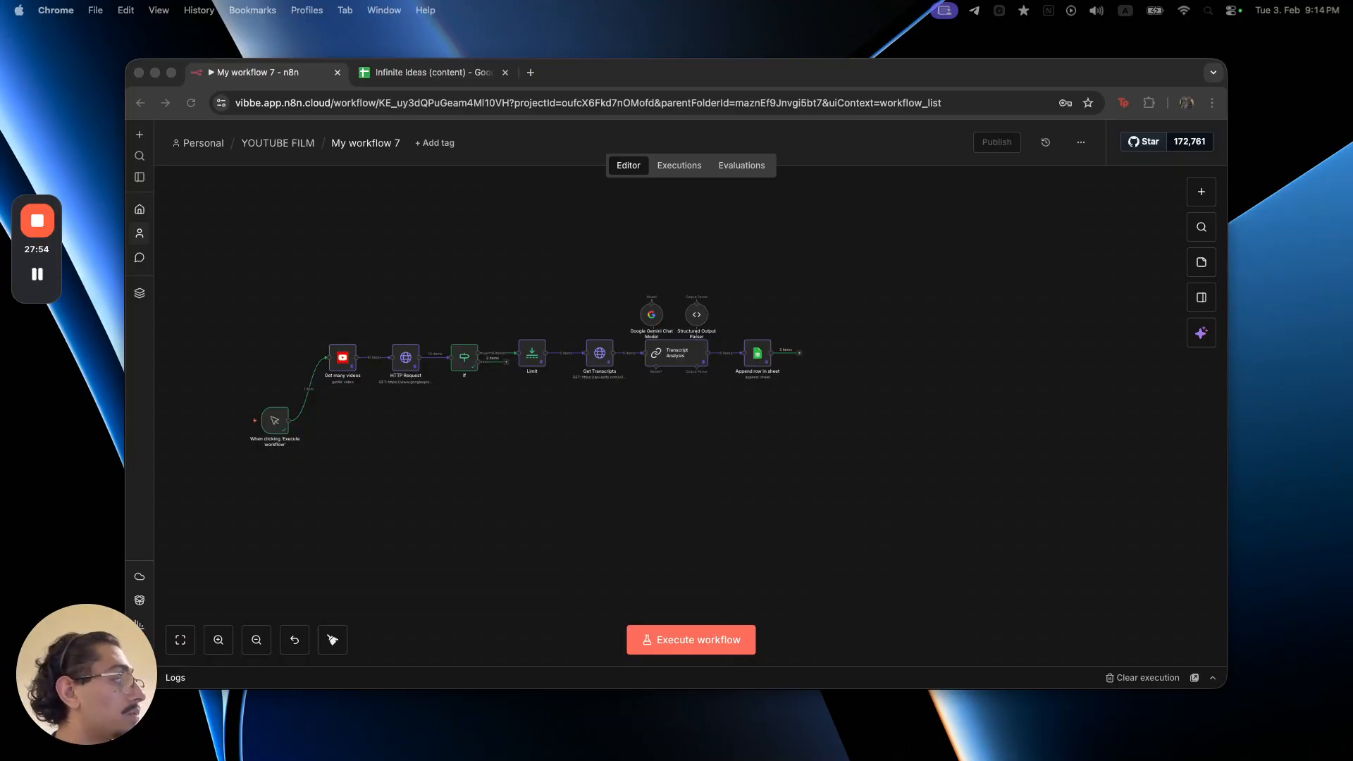
{"action": "left_click", "coordinate": [778, 428]}
{"action": "key", "text": "Tab"}
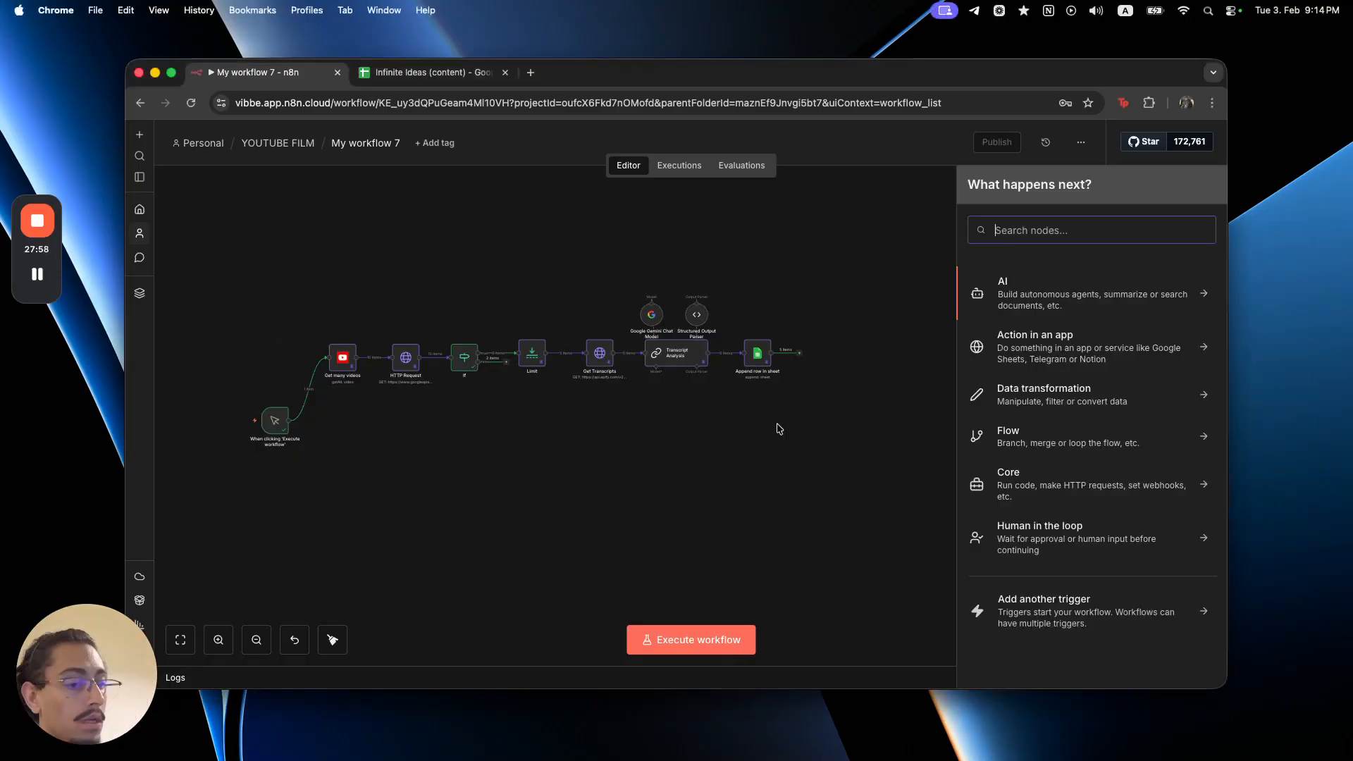
{"action": "type", "text": "agg"}
{"action": "key", "text": "Return"}
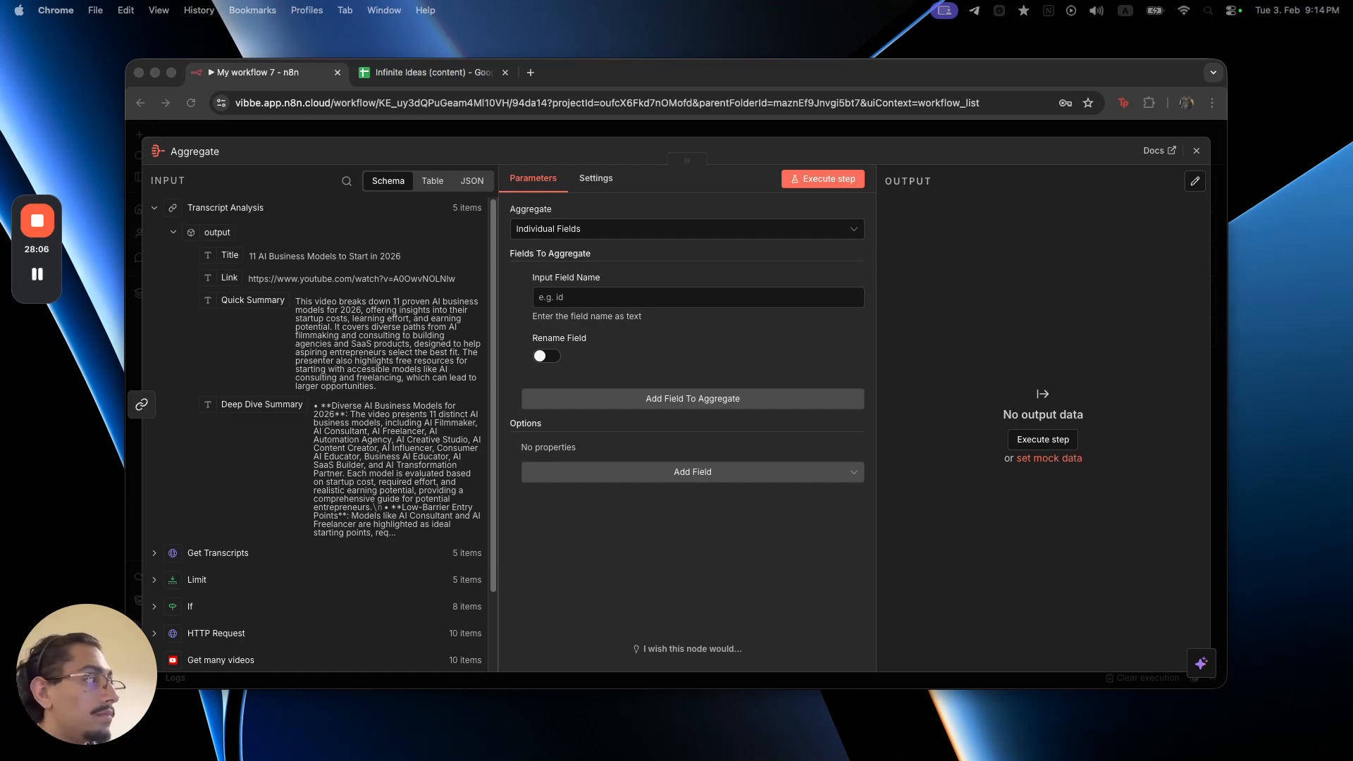
- Set the Aggregate node to All Item Data (Into a Single List) with the output field named youtubeData
{"action": "left_click", "coordinate": [595, 235]}
{"action": "left_click", "coordinate": [595, 232]}
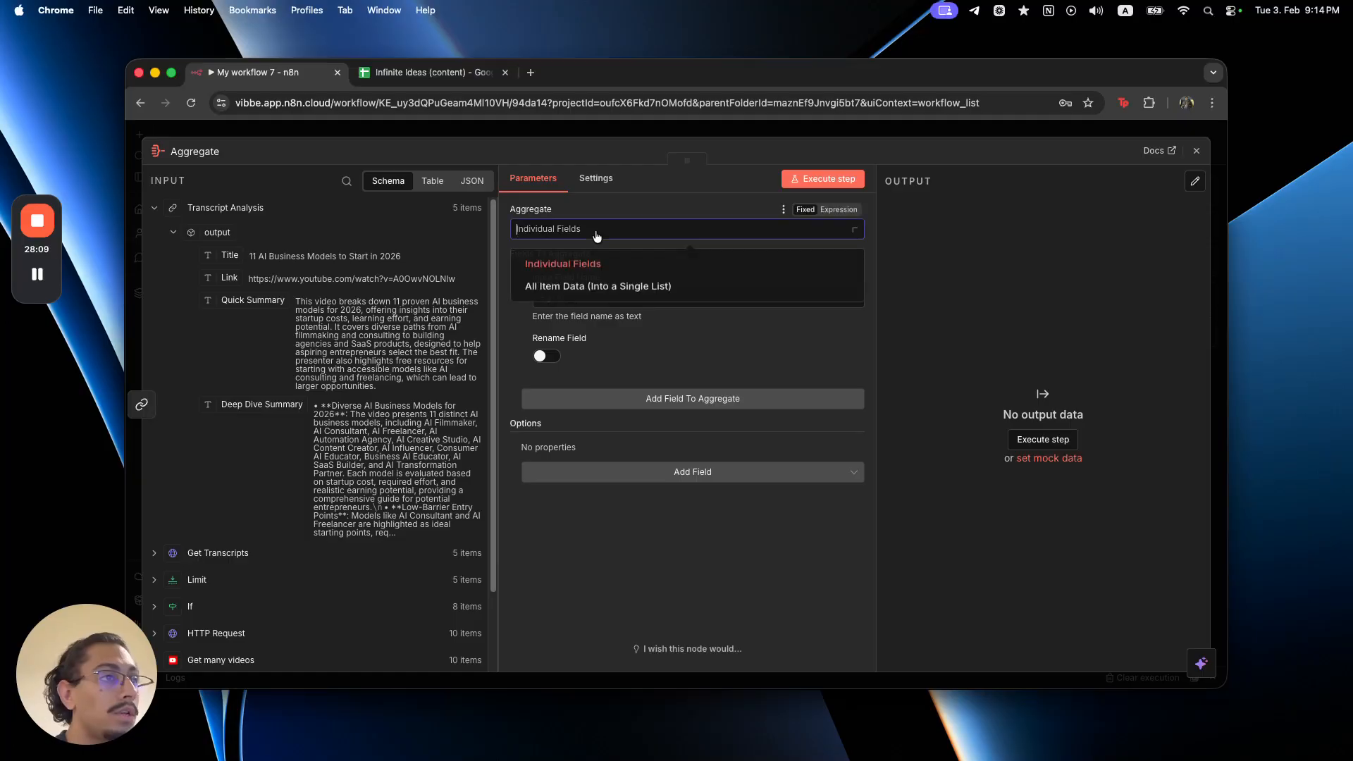
{"action": "left_click", "coordinate": [603, 295]}
{"action": "double_click", "coordinate": [599, 280]}
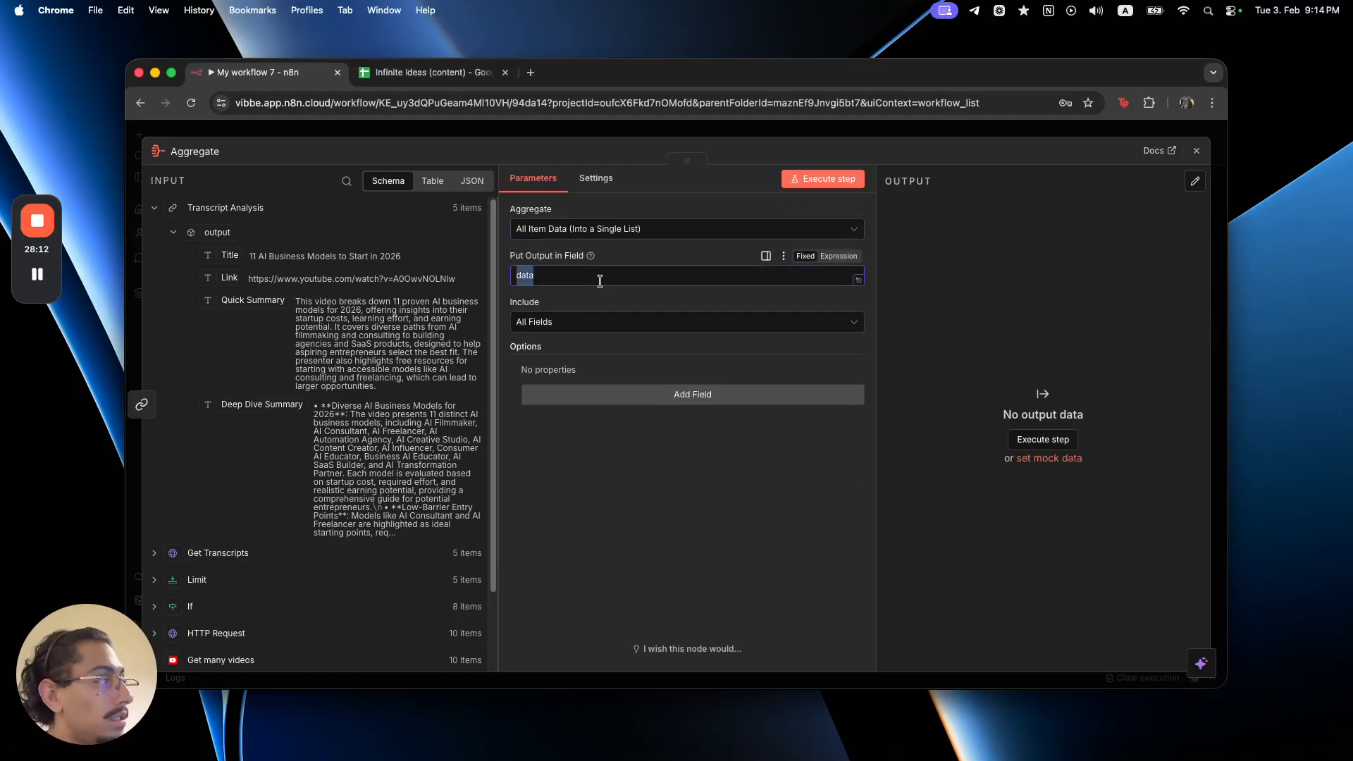
{"action": "type", "text": "youtubeD"}
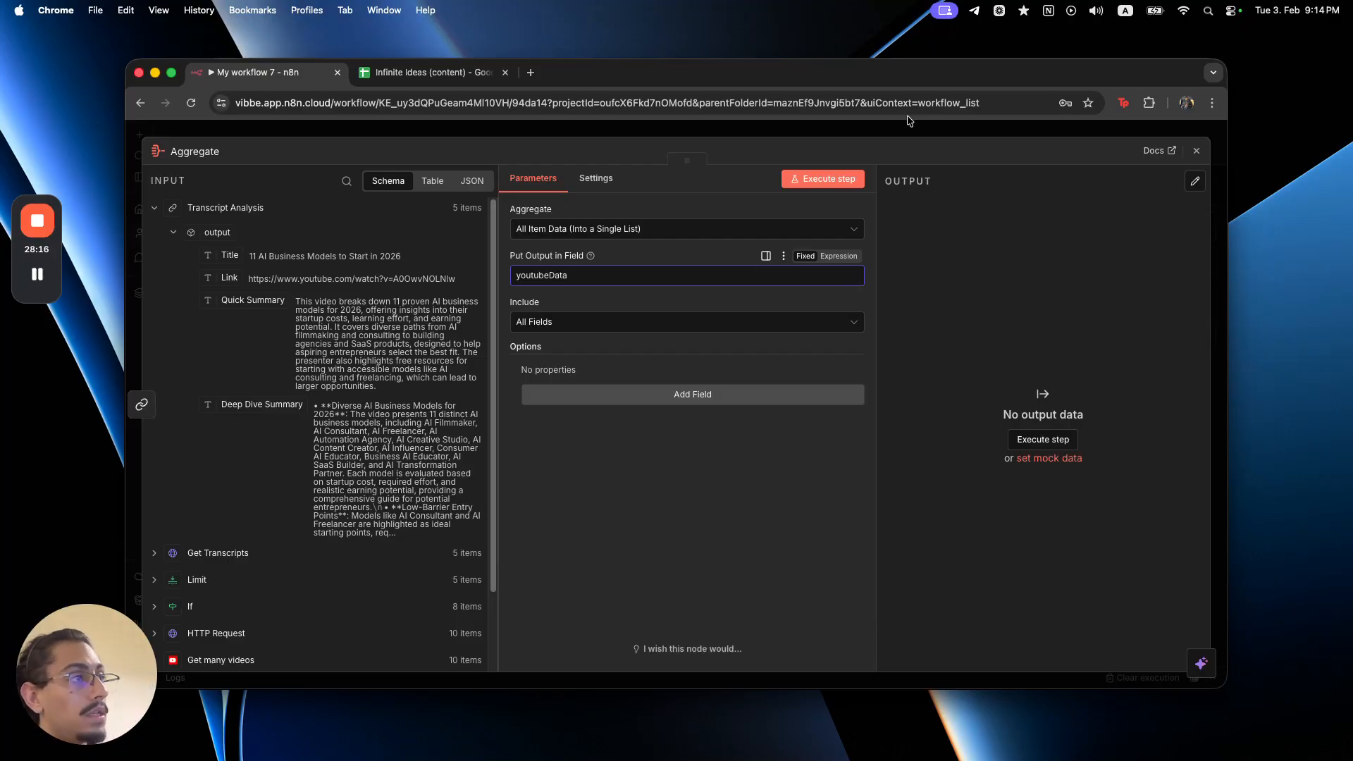
- Execute the Aggregate step and review its output
{"action": "left_click", "coordinate": [833, 185]}
{"action": "left_click", "coordinate": [834, 133]}
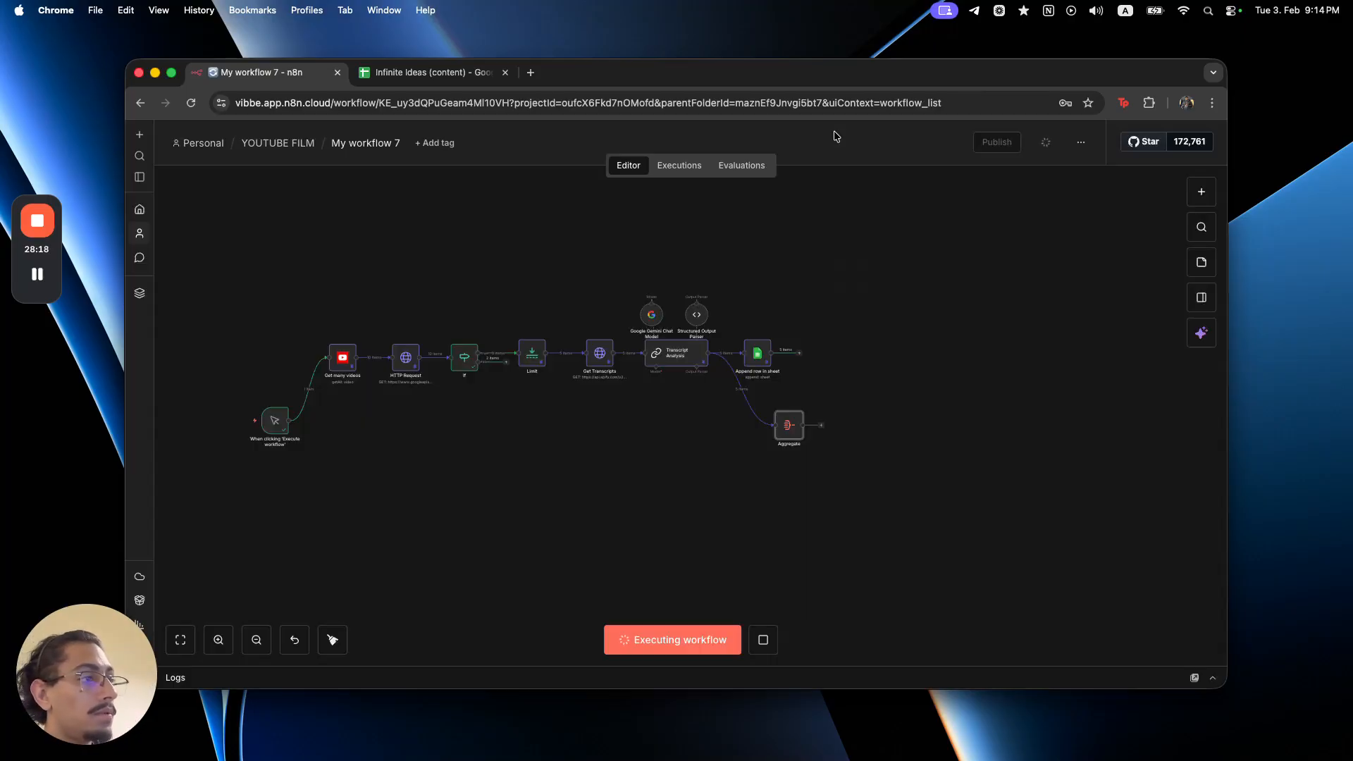
{"action": "double_click", "coordinate": [788, 426]}
{"action": "scroll", "coordinate": [937, 339], "scroll_direction": "down", "scroll_amount": 5}
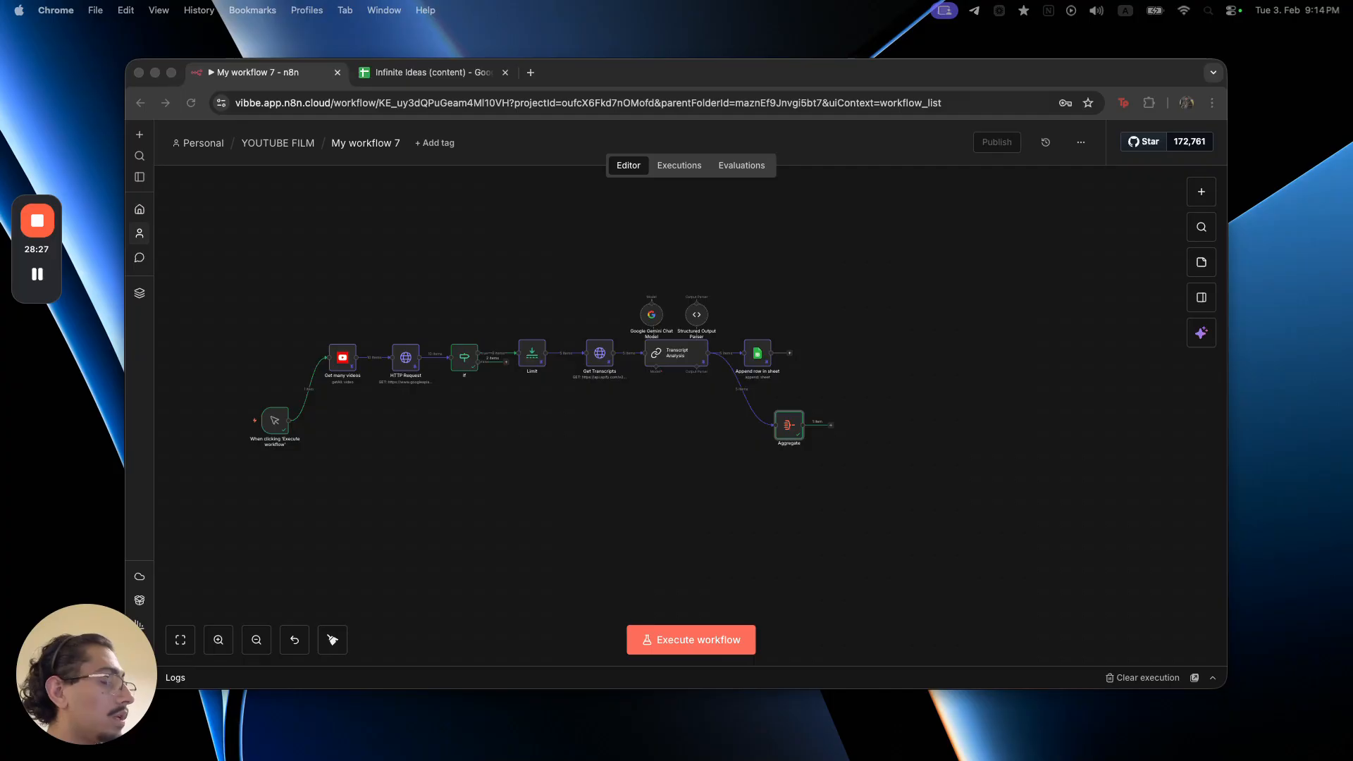
- Add an Edit Fields (Set) node after Aggregate
{"action": "left_click", "coordinate": [834, 433]}
{"action": "left_click", "coordinate": [832, 425]}
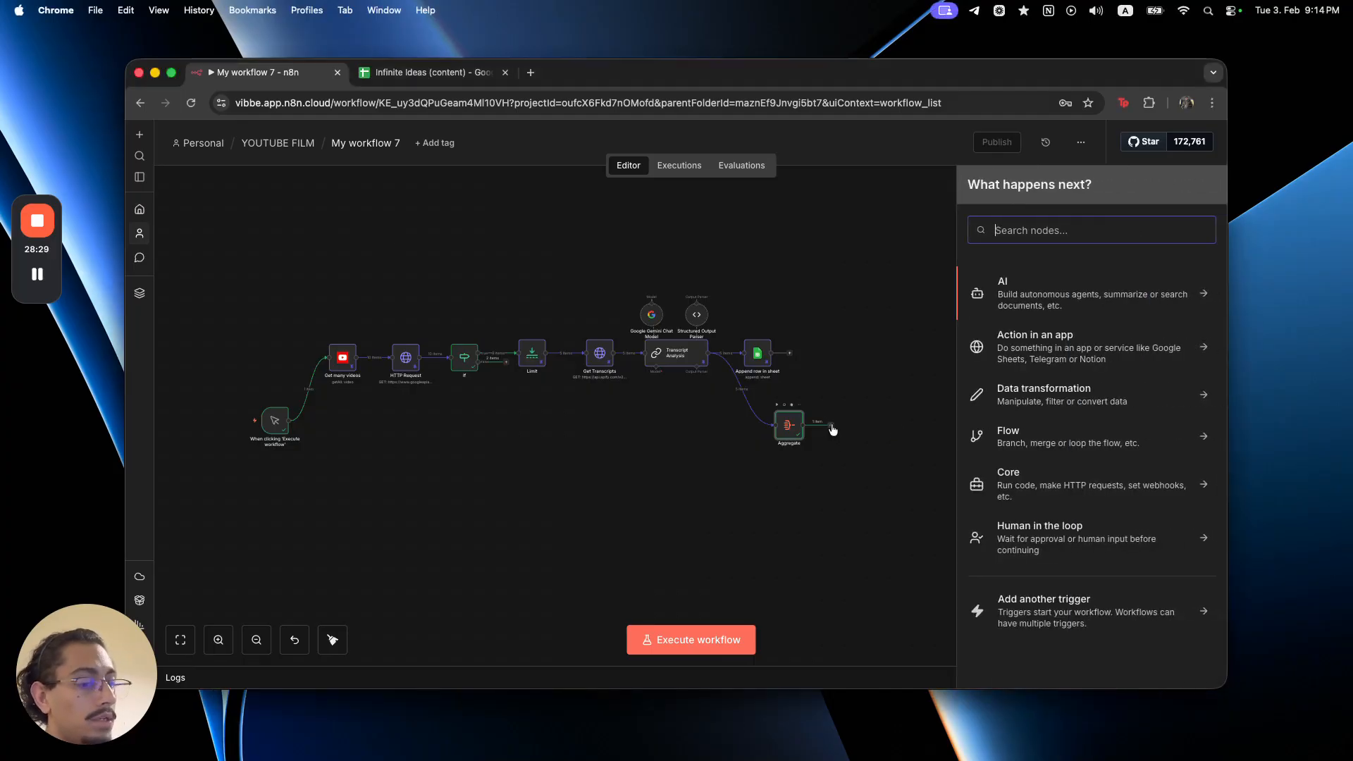
{"action": "type", "text": "set"}
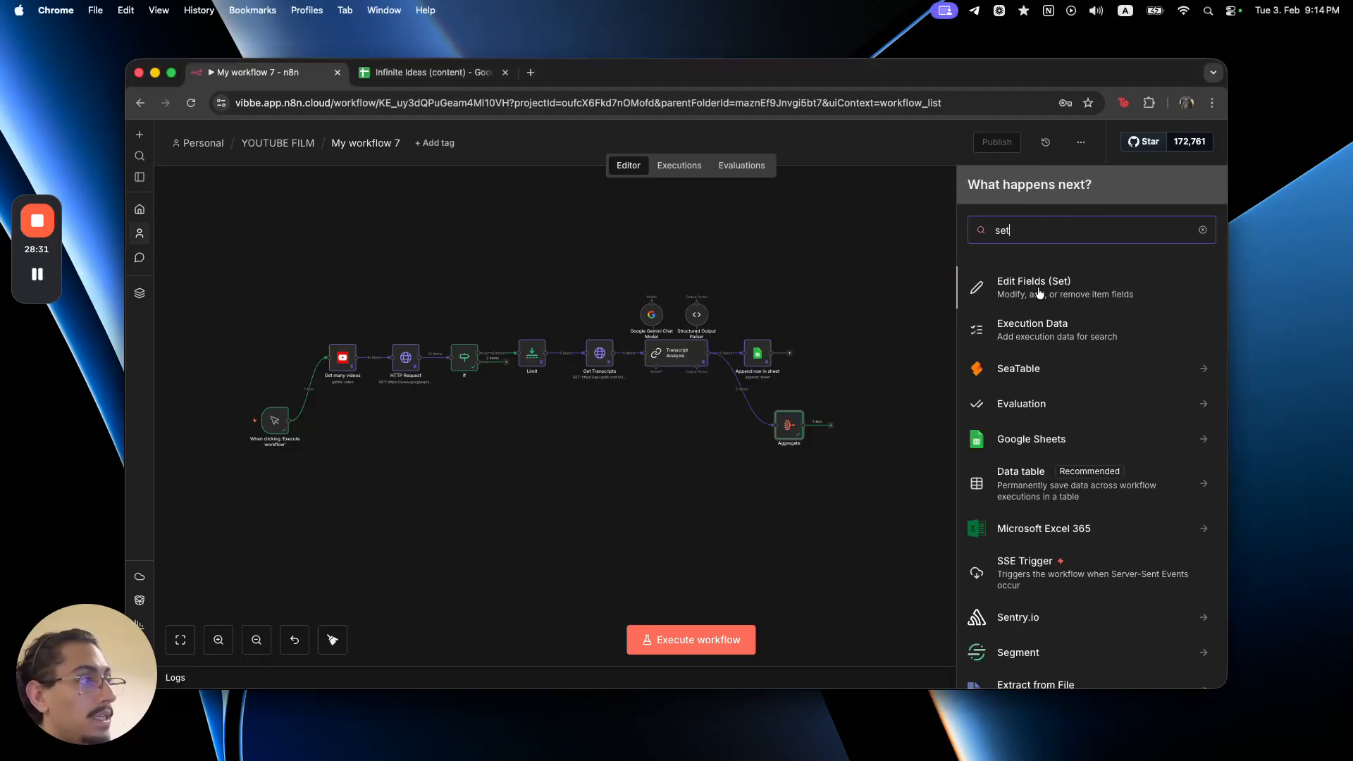
{"action": "left_click", "coordinate": [1040, 289]}
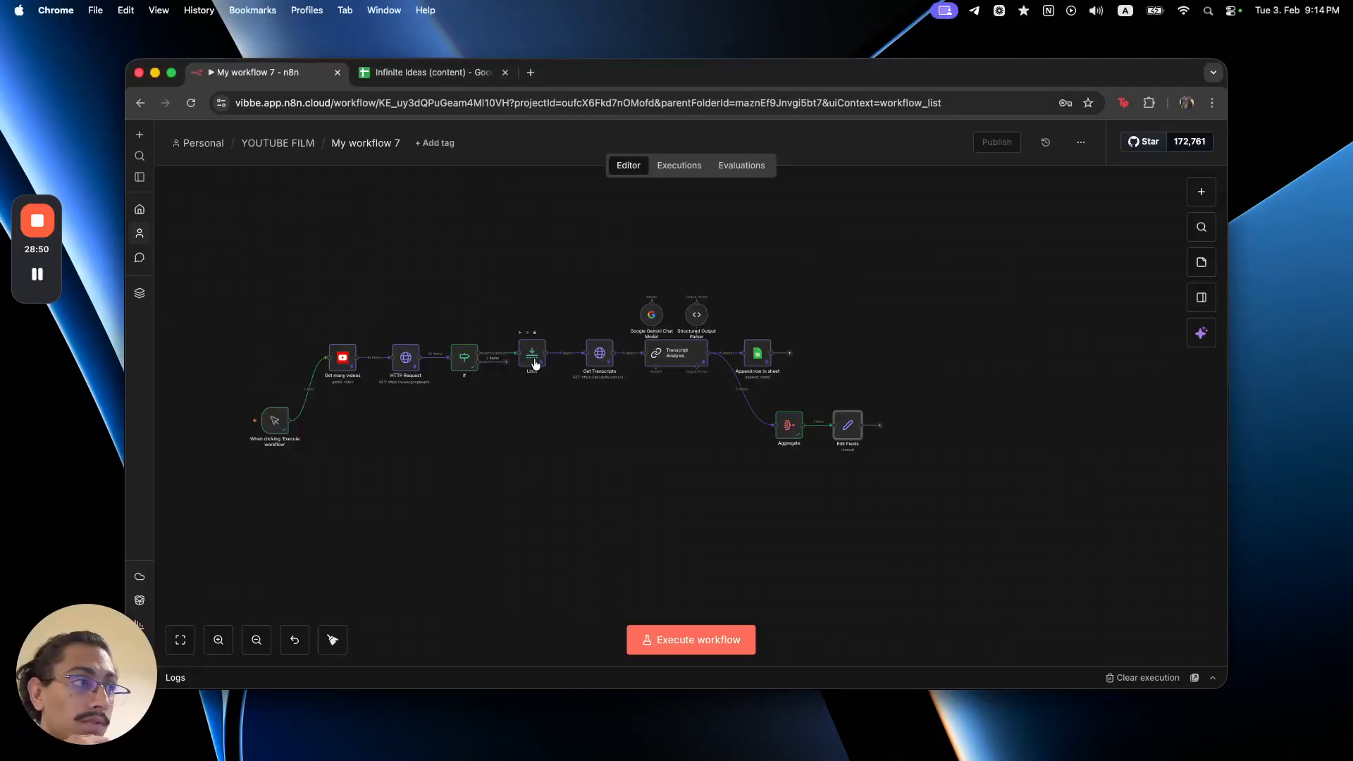
- Set the limit of the Get many videos node to 2 and close its settings
{"action": "left_click", "coordinate": [534, 364]}
{"action": "double_click", "coordinate": [344, 359]}
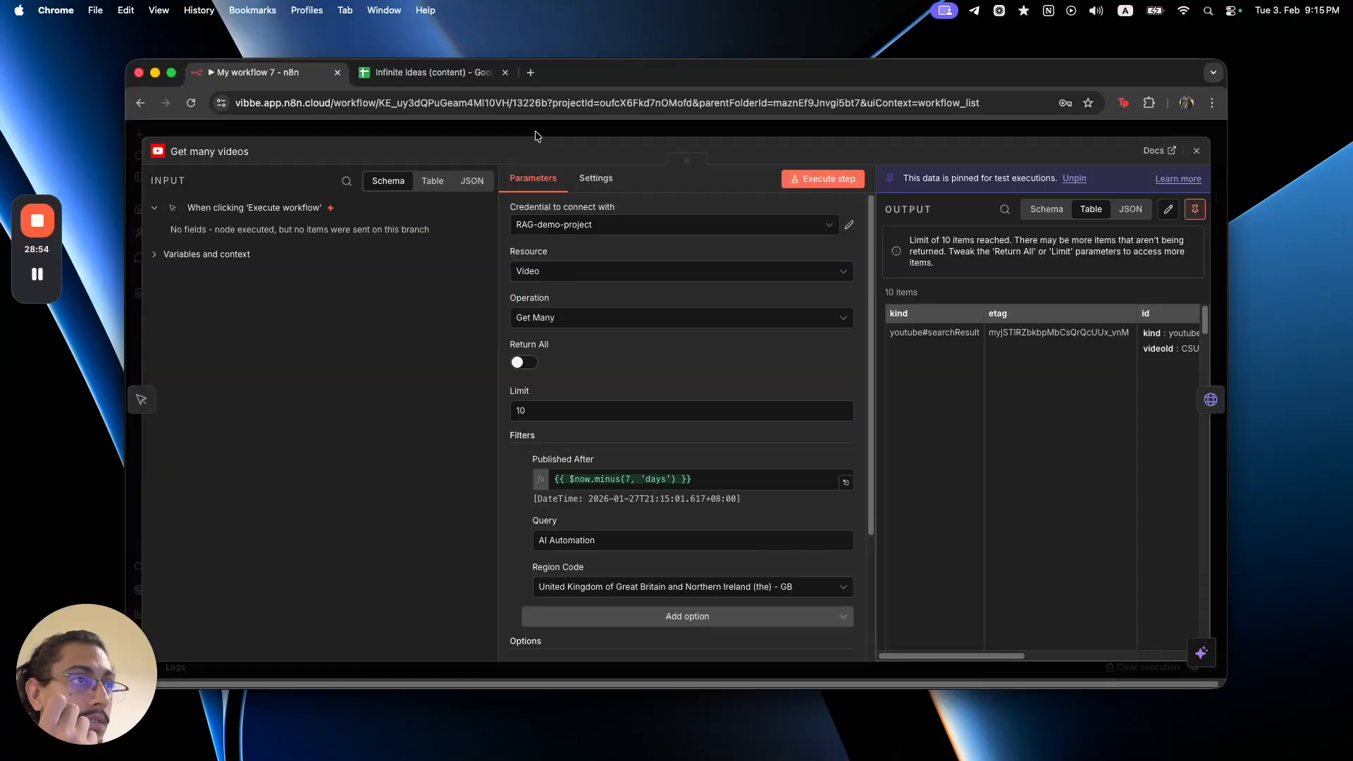
{"action": "left_click", "coordinate": [553, 409]}
{"action": "key", "text": "BackSpace"}
{"action": "key", "text": "BackSpace"}
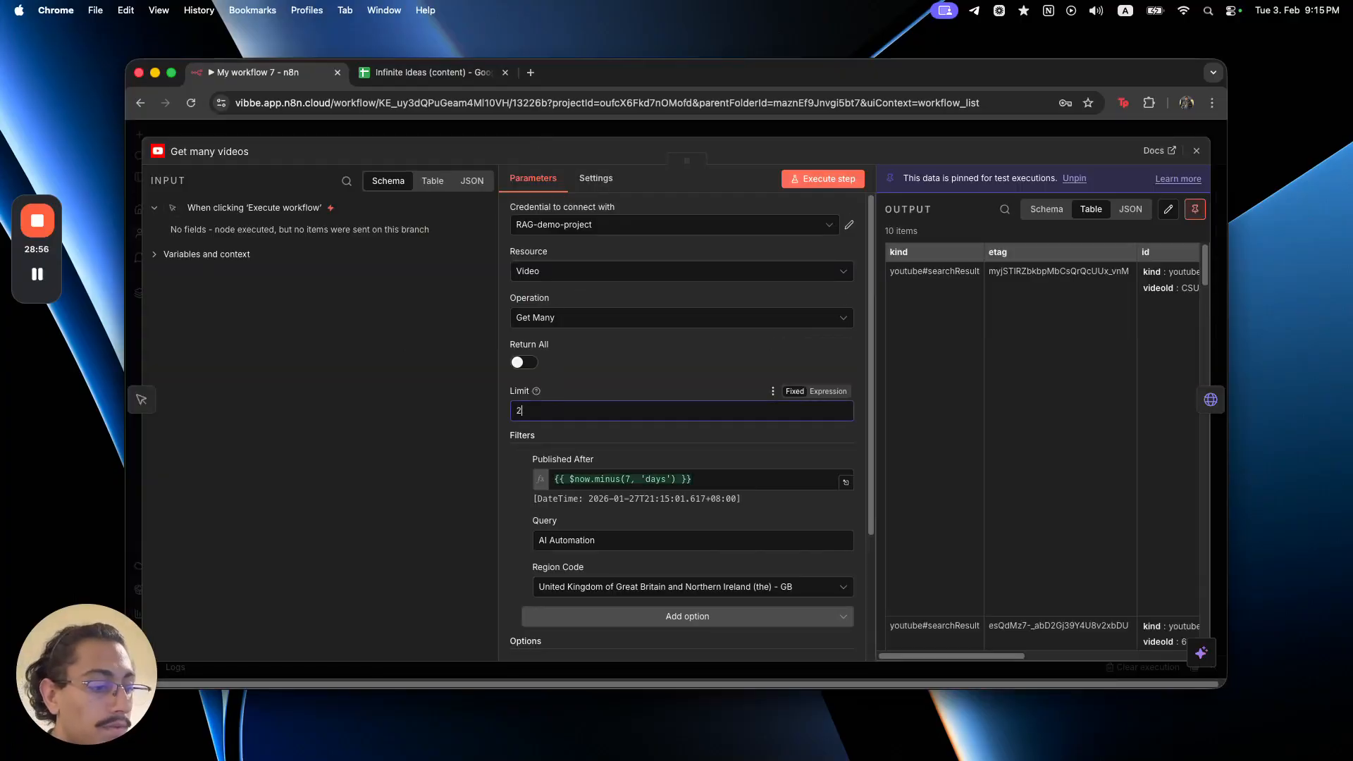
{"action": "left_click", "coordinate": [597, 121]}
- In the Edit Fields node, map youtubeData[0], youtubeData[1] and youtubeData[2] as fields to set
{"action": "left_click_drag", "start_coordinate": [498, 319], "coordinate": [580, 415]}
{"action": "left_click", "coordinate": [596, 425]}
{"action": "double_click", "coordinate": [847, 425]}
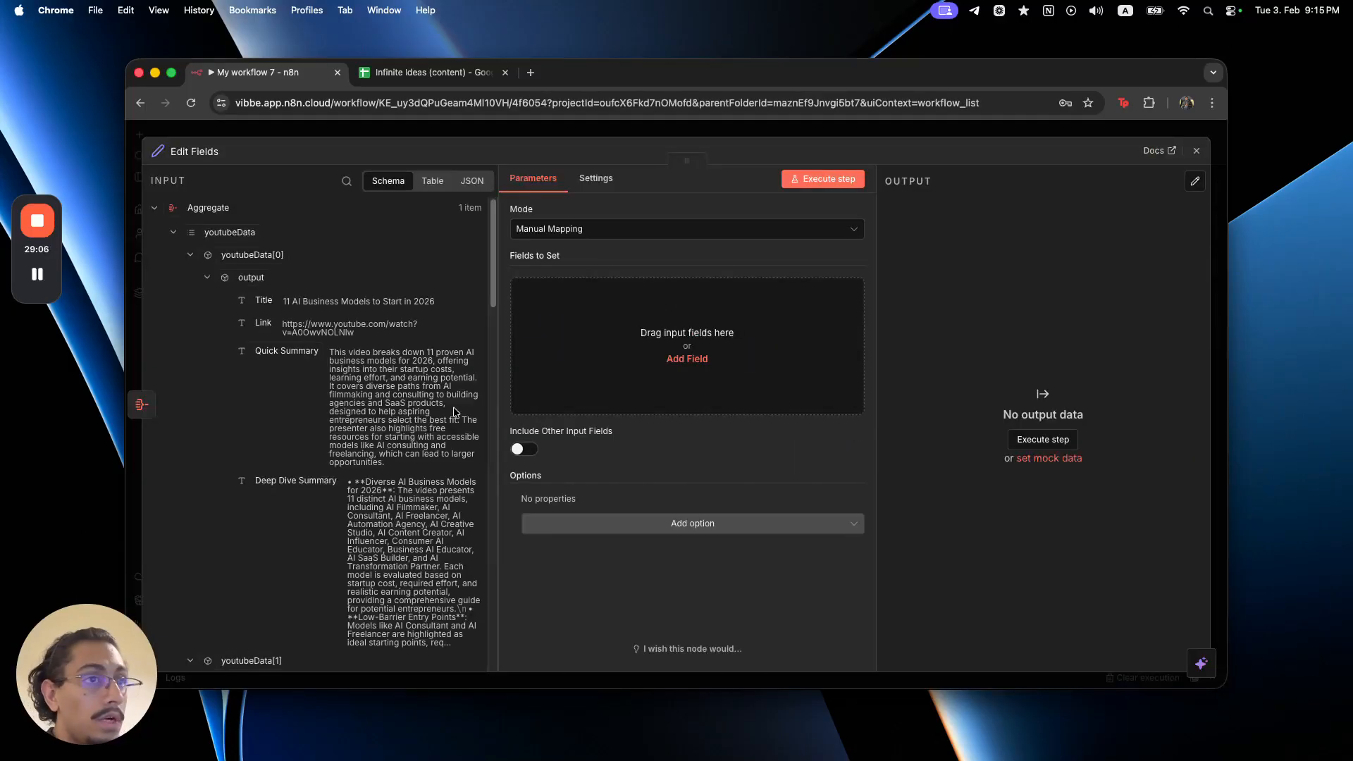
{"action": "left_click_drag", "start_coordinate": [210, 255], "coordinate": [542, 304]}
{"action": "left_click", "coordinate": [192, 256]}
{"action": "left_click_drag", "start_coordinate": [214, 274], "coordinate": [557, 359]}
{"action": "left_click", "coordinate": [197, 279]}
{"action": "left_click", "coordinate": [190, 300]}
{"action": "left_click_drag", "start_coordinate": [215, 300], "coordinate": [591, 440]}
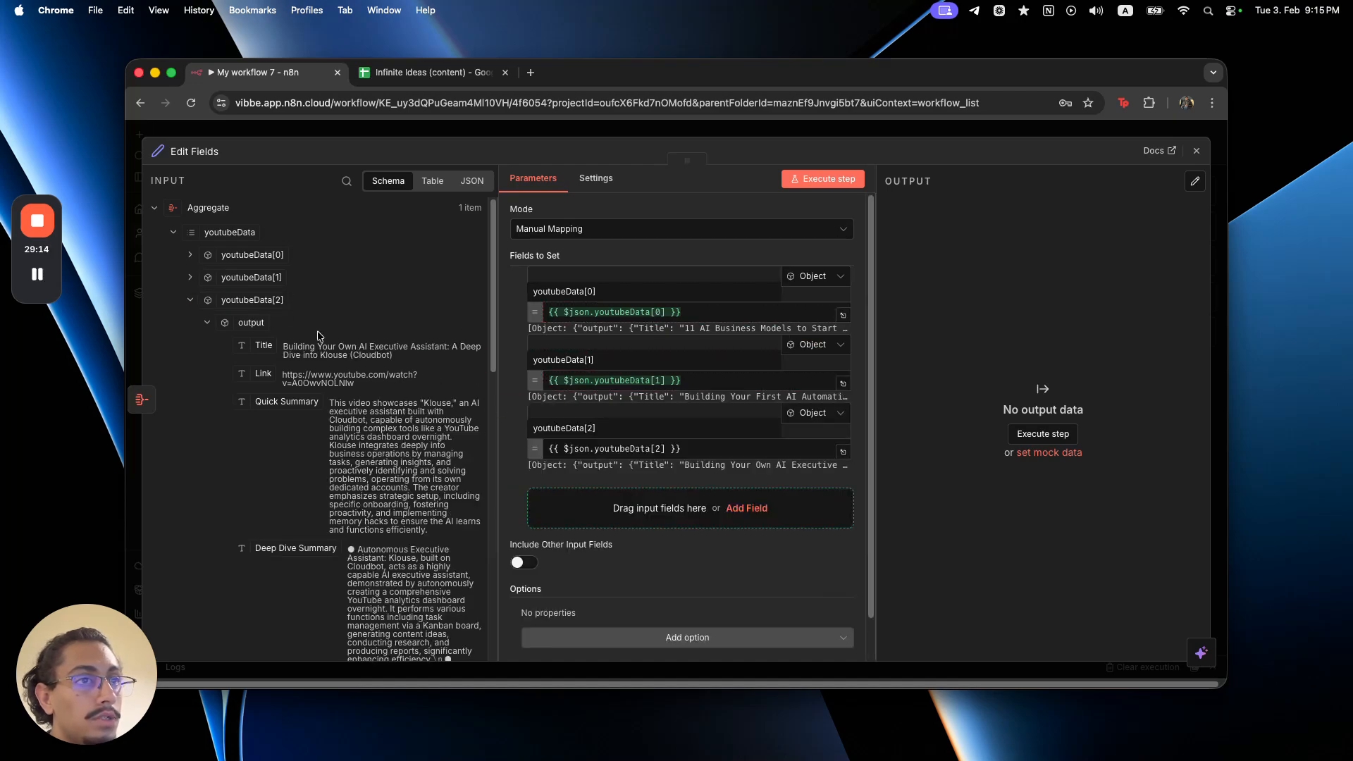
- Map youtubeData[3] and youtubeData[4] as further fields to set in the Edit Fields node
{"action": "left_click", "coordinate": [191, 300]}
{"action": "left_click_drag", "start_coordinate": [215, 322], "coordinate": [592, 567]}
{"action": "left_click", "coordinate": [190, 323]}
{"action": "left_click_drag", "start_coordinate": [205, 345], "coordinate": [578, 568]}
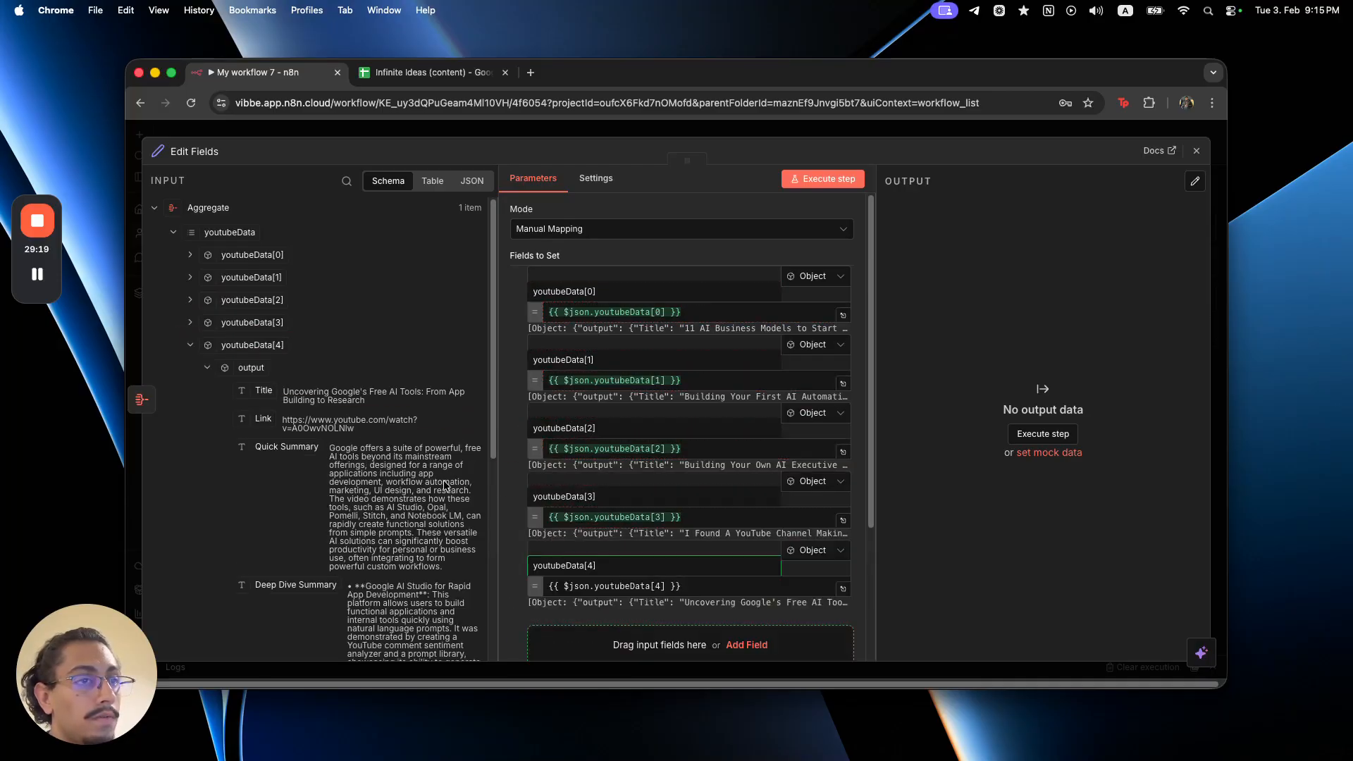
{"action": "left_click", "coordinate": [191, 344]}
- Close the Edit Fields settings and execute the workflow
{"action": "left_click", "coordinate": [516, 137]}
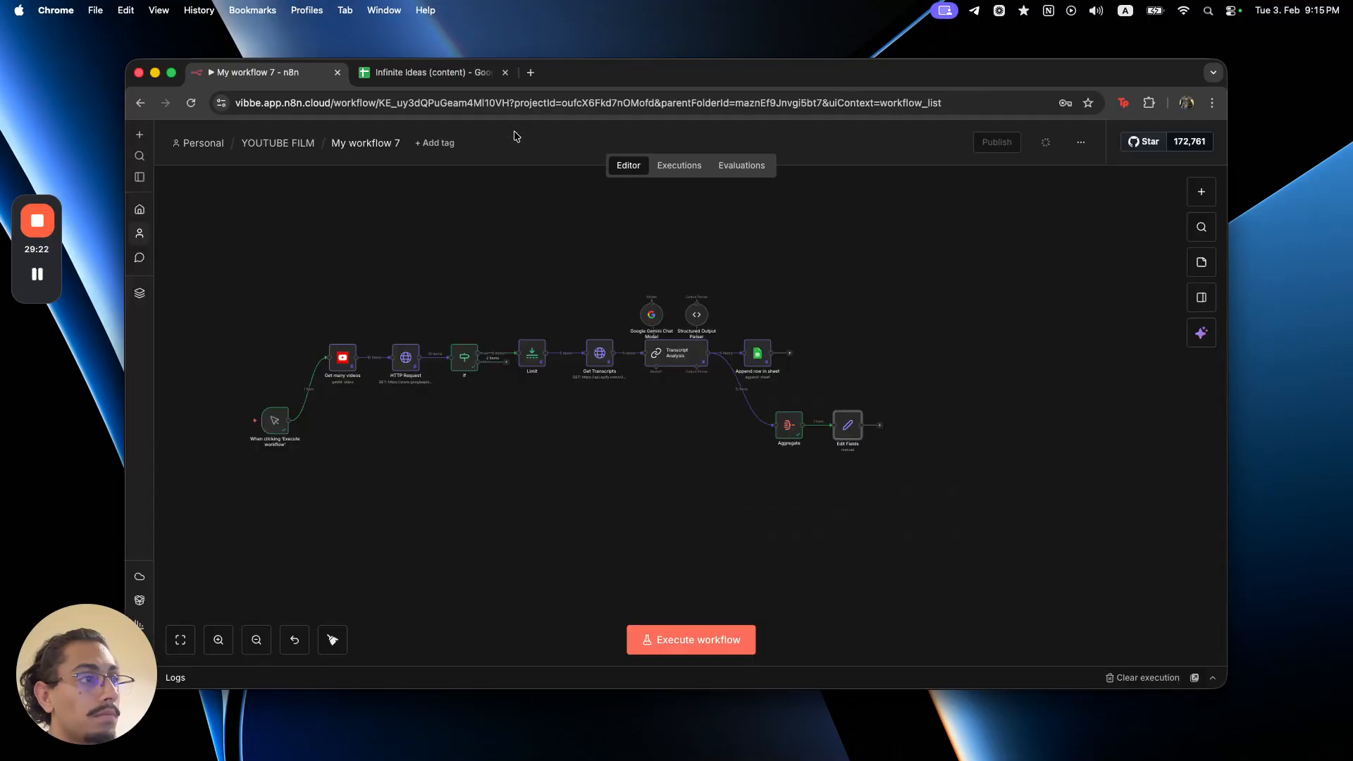
{"action": "key", "text": "super+Return"}
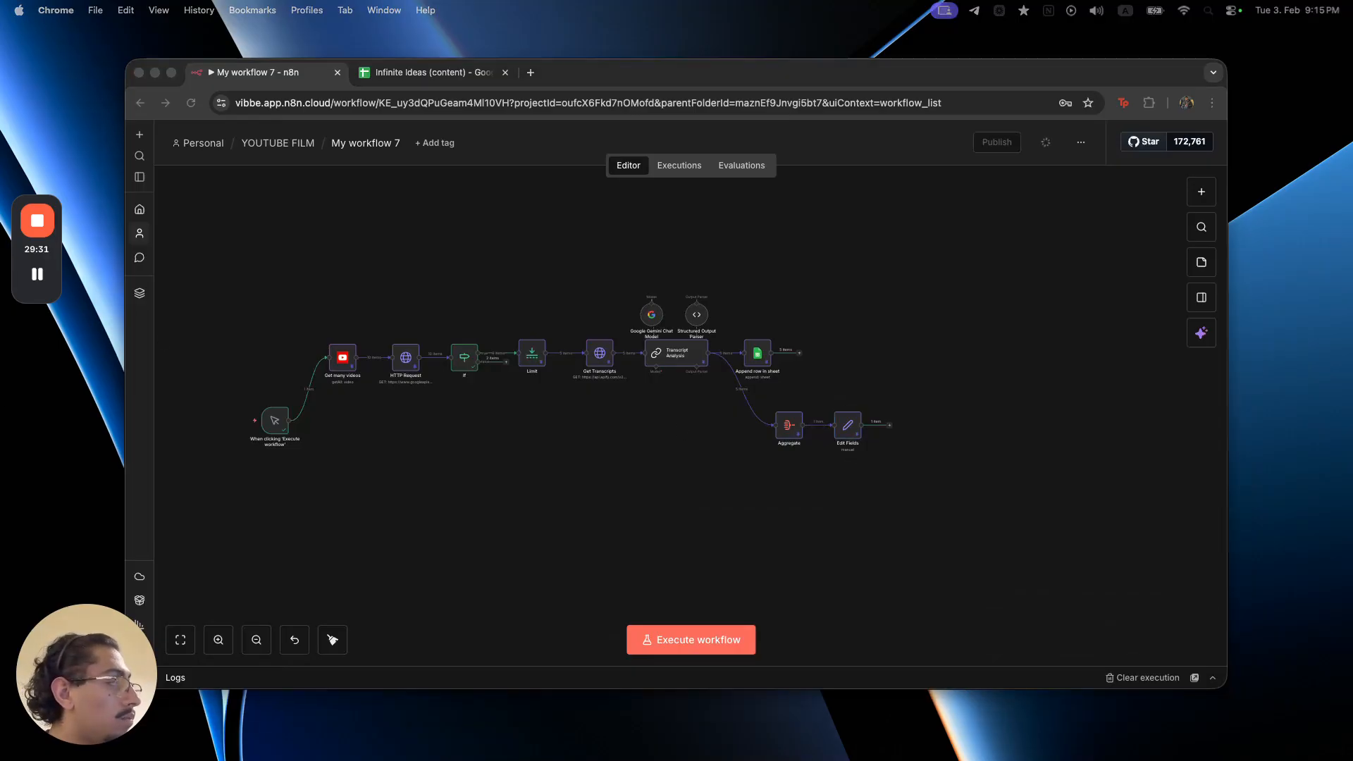
{"action": "left_click", "coordinate": [785, 398]}
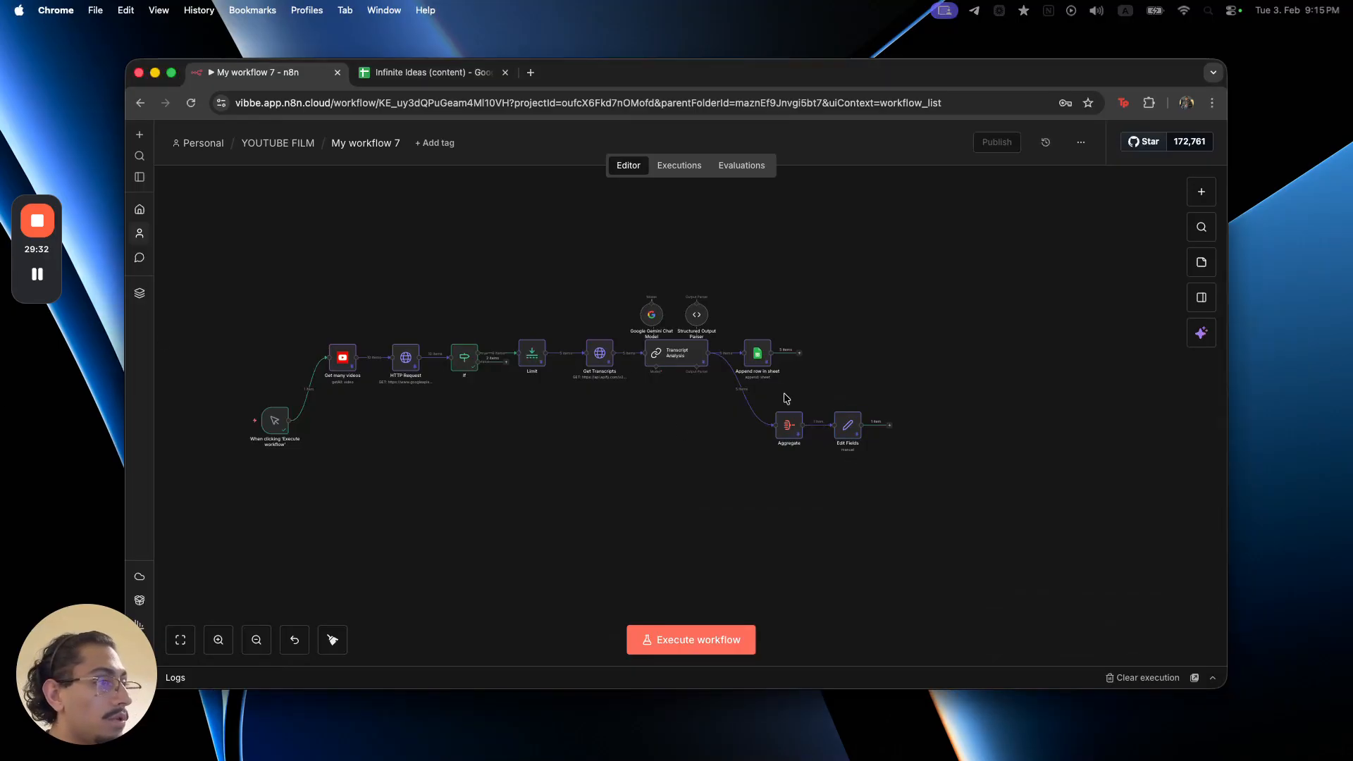
- Add a Merge node after Edit Fields and close its settings
{"action": "left_click", "coordinate": [890, 428]}
{"action": "type", "text": "merge"}
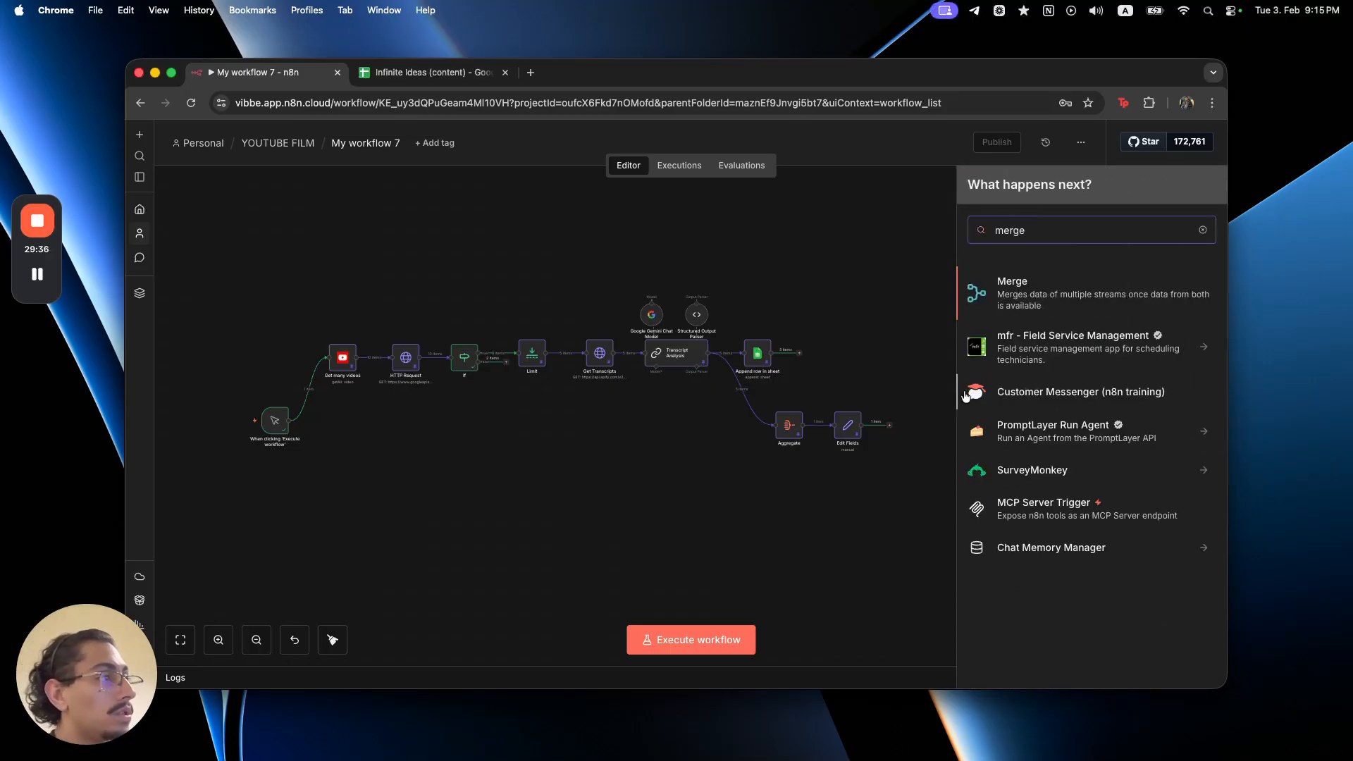
{"action": "left_click", "coordinate": [1043, 291]}
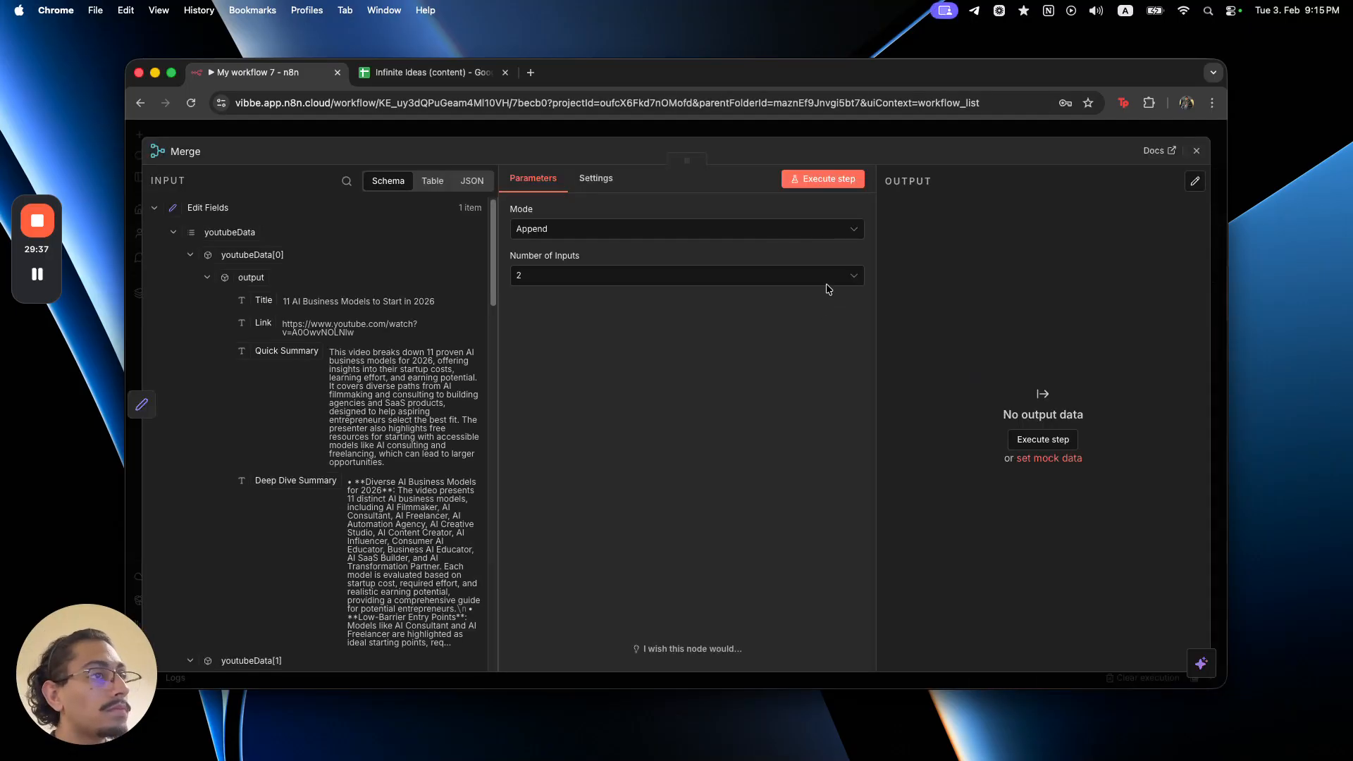
{"action": "left_click", "coordinate": [768, 128]}
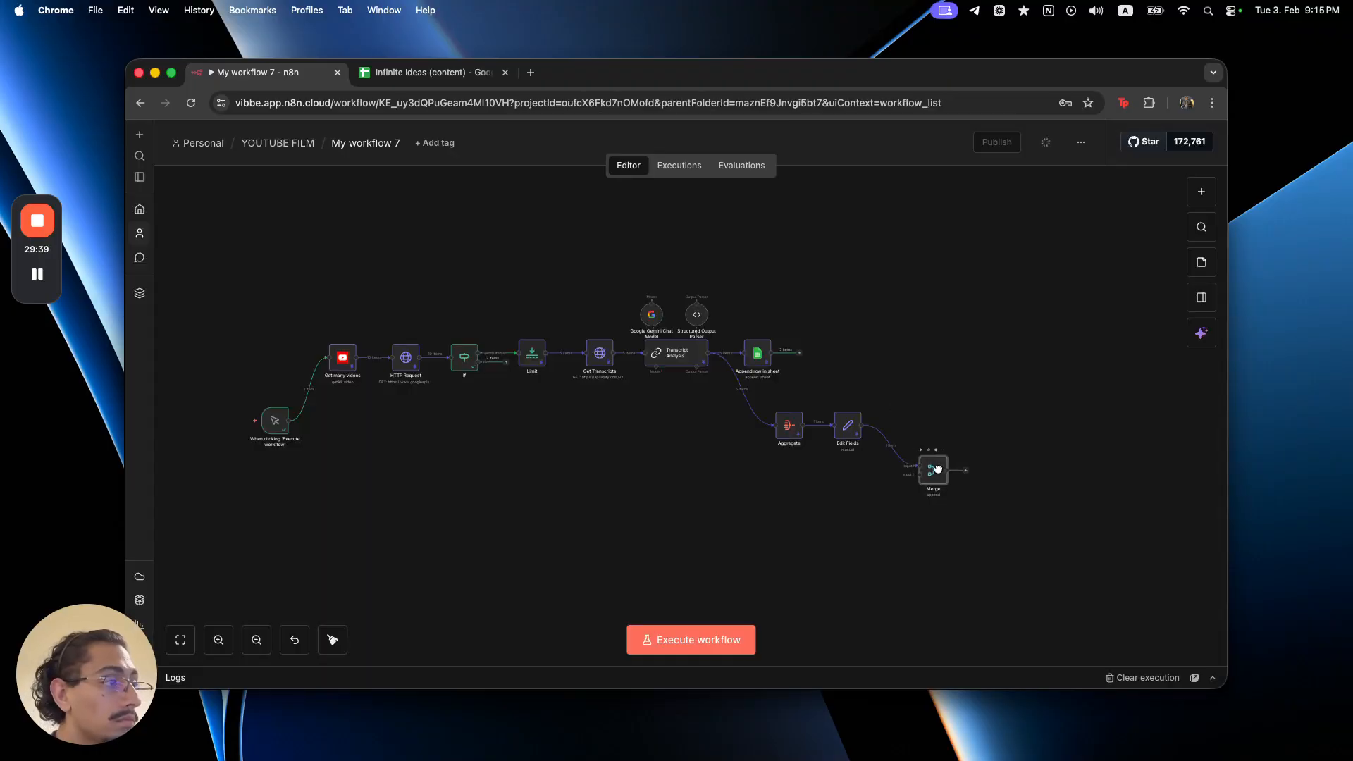
- Set the Merge node's number of inputs to 3, keeping its mode as Append
{"action": "double_click", "coordinate": [940, 475]}
{"action": "left_click", "coordinate": [539, 275]}
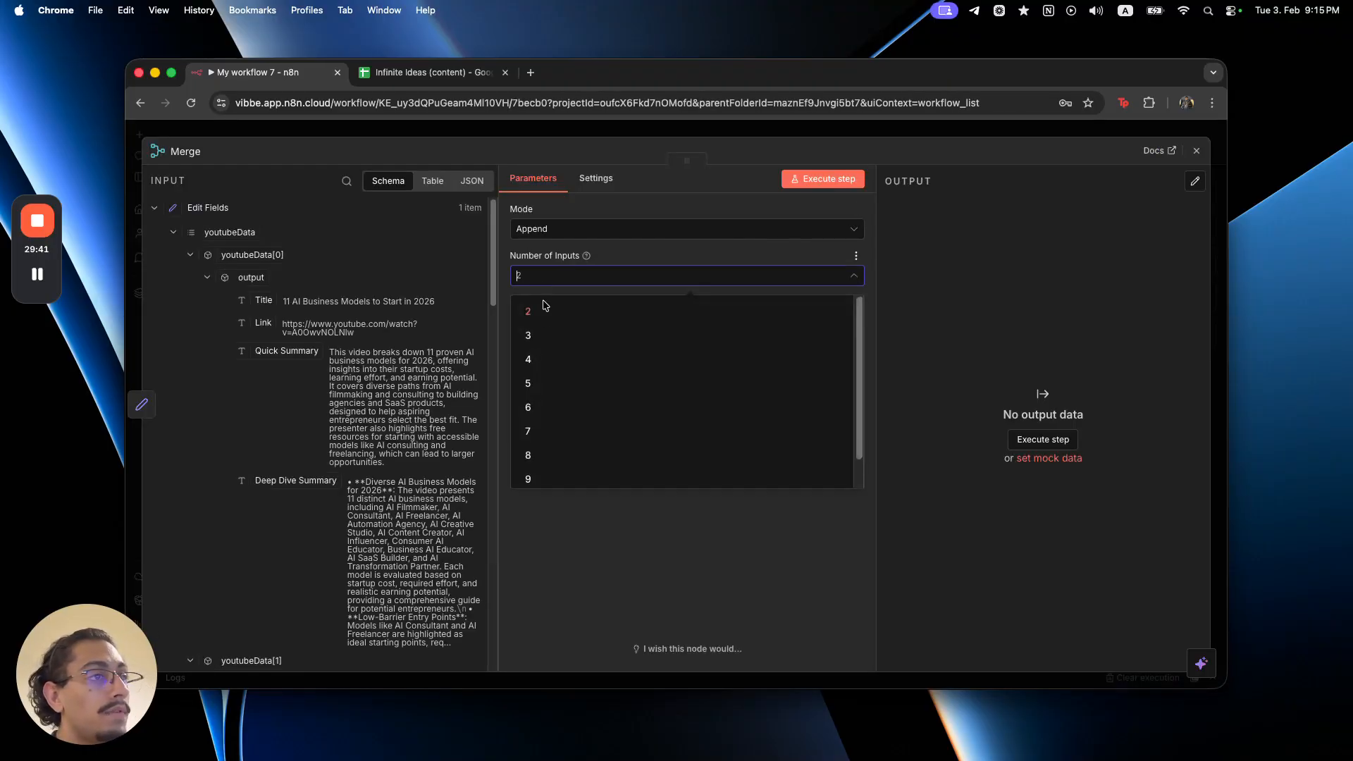
{"action": "left_click", "coordinate": [549, 335]}
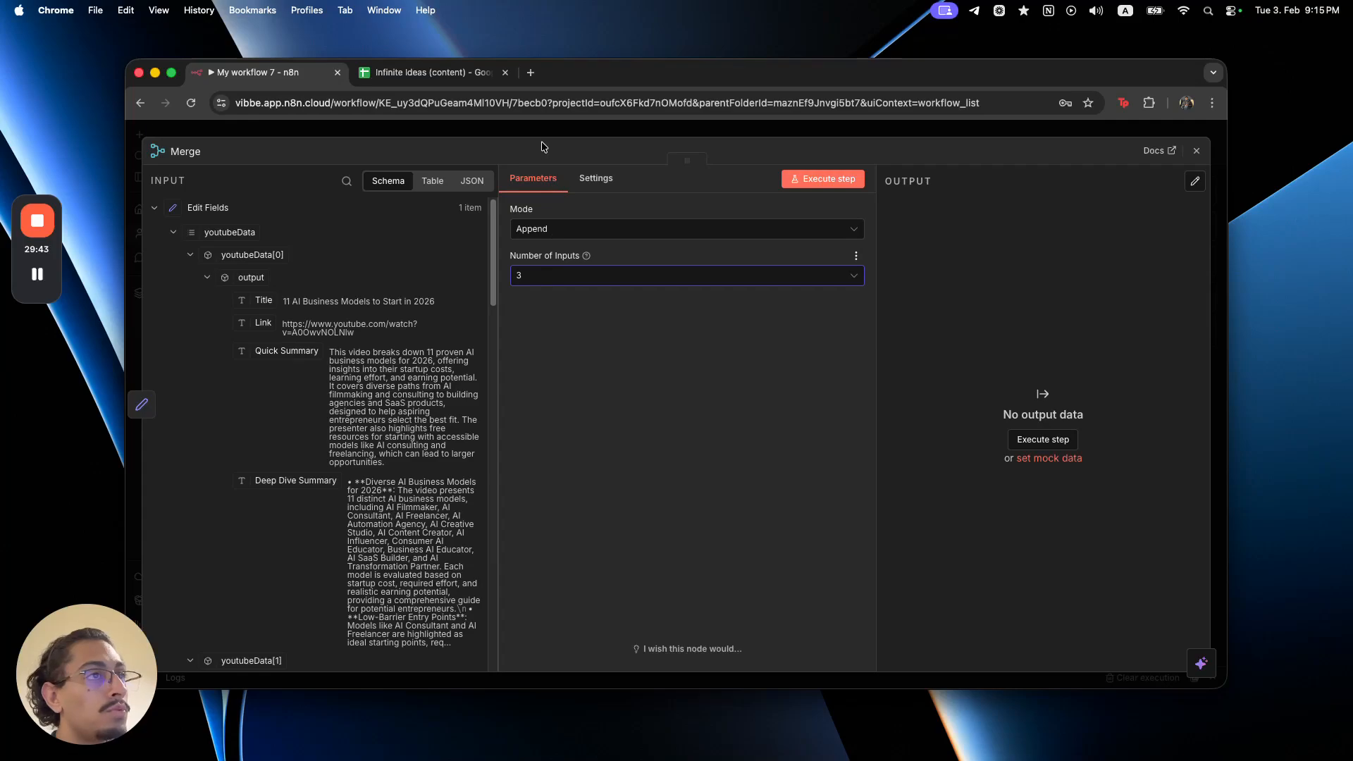
{"action": "left_click", "coordinate": [599, 131]}
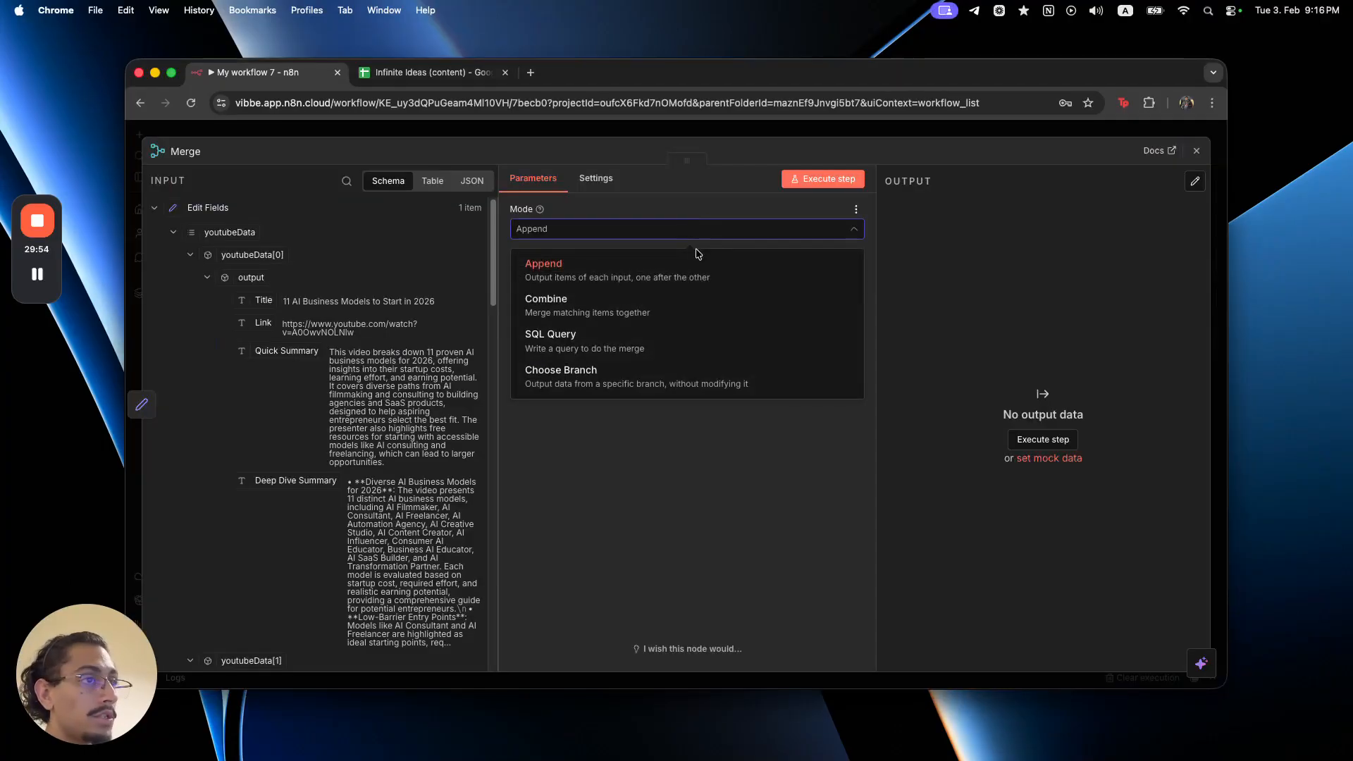
{"action": "left_click", "coordinate": [697, 227]}
{"action": "left_click", "coordinate": [624, 138]}
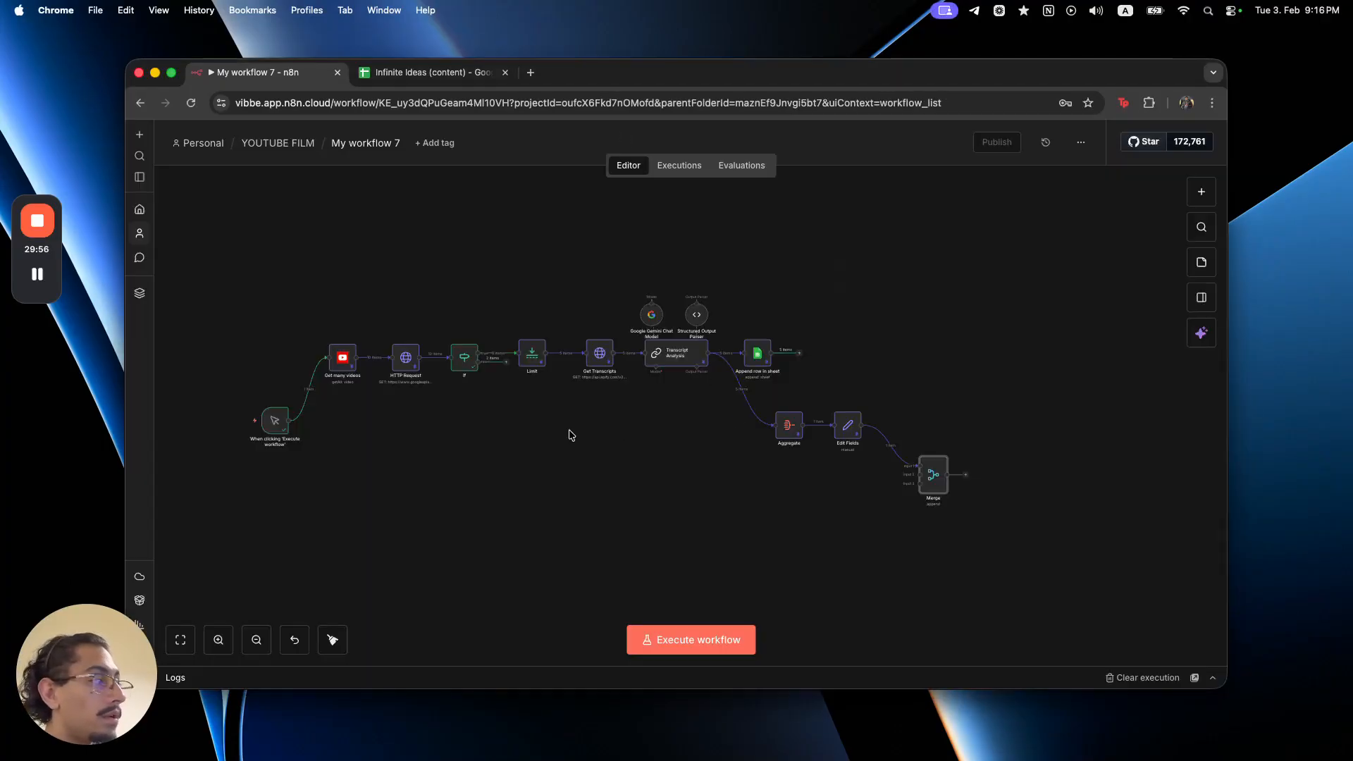
- Connect the manual trigger directly to the Merge node and move the trigger level with it on the canvas
{"action": "scroll", "coordinate": [603, 503], "scroll_direction": "down", "scroll_amount": 3}
{"action": "scroll", "coordinate": [594, 484], "scroll_direction": "left", "scroll_amount": 3}
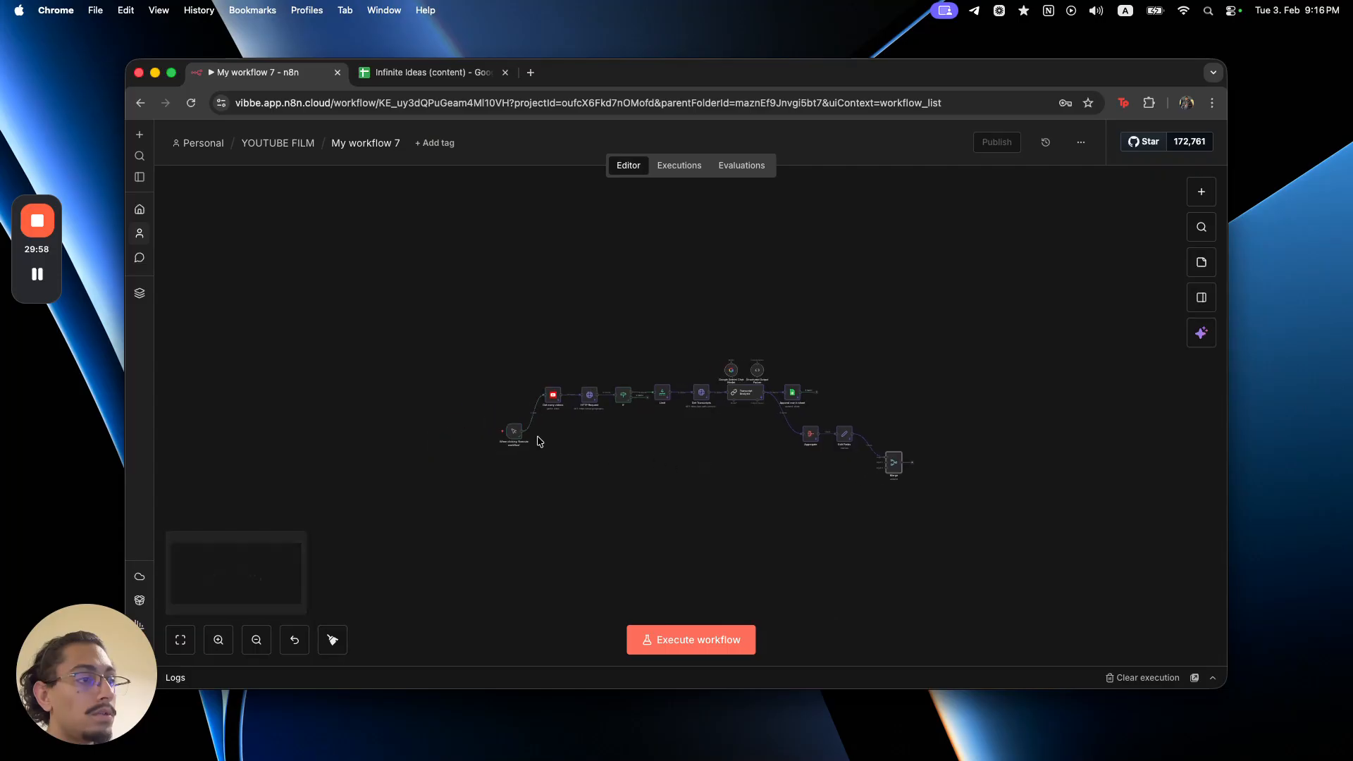
{"action": "left_click_drag", "start_coordinate": [513, 440], "coordinate": [889, 465]}
{"action": "left_click_drag", "start_coordinate": [399, 459], "coordinate": [476, 461]}
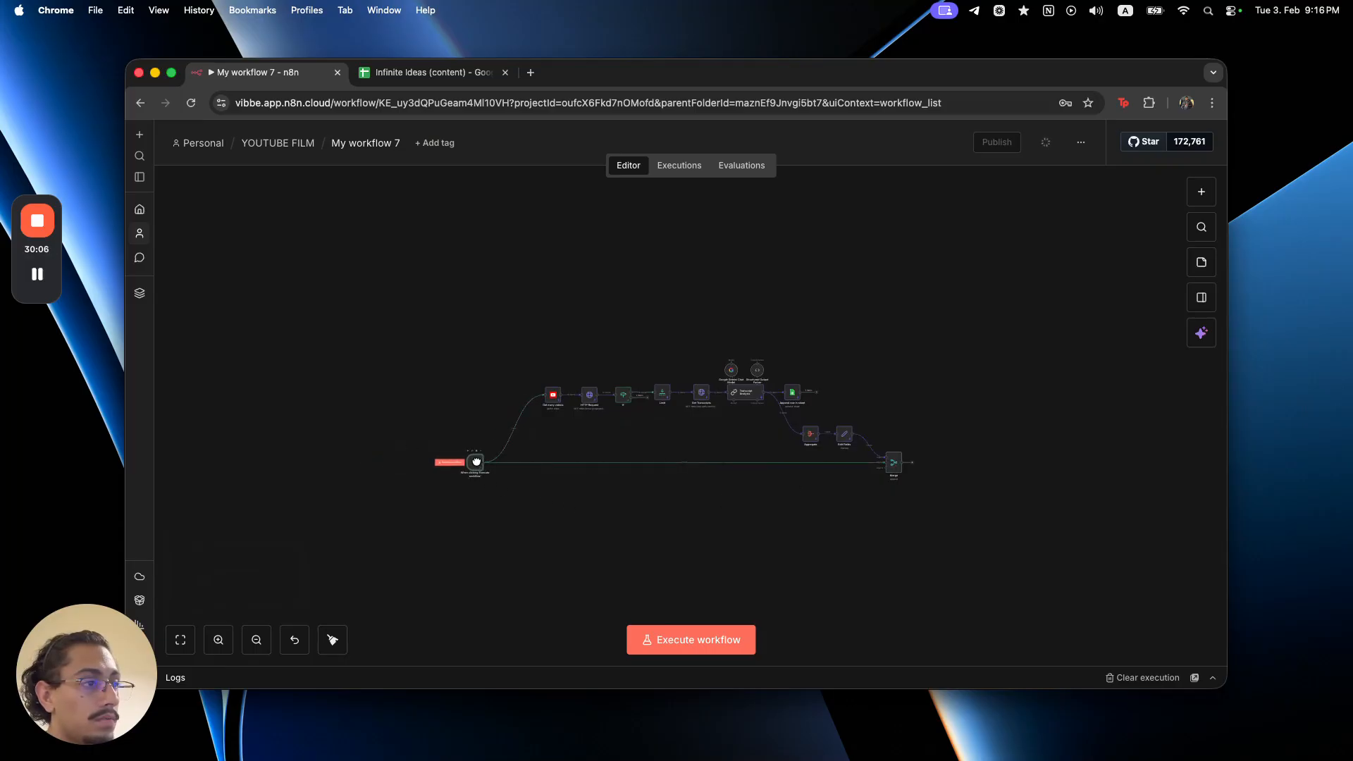
- Disconnect the manual trigger from the Merge node and add a Reddit Get many posts node after the trigger
{"action": "left_click", "coordinate": [688, 464]}
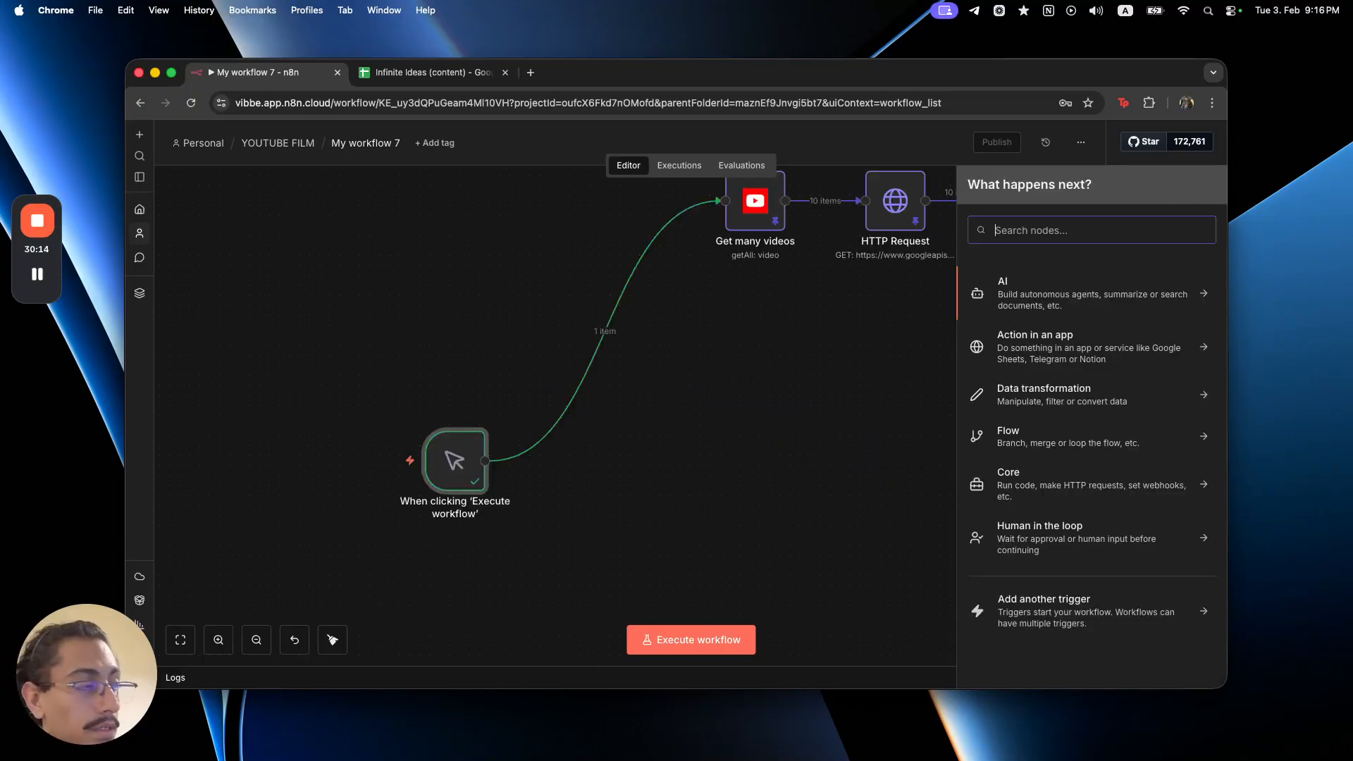
{"action": "type", "text": "n8n"}
{"action": "key", "text": "BackSpace"}
{"action": "key", "text": "BackSpace"}
{"action": "key", "text": "BackSpace"}
{"action": "type", "text": "reddit"}
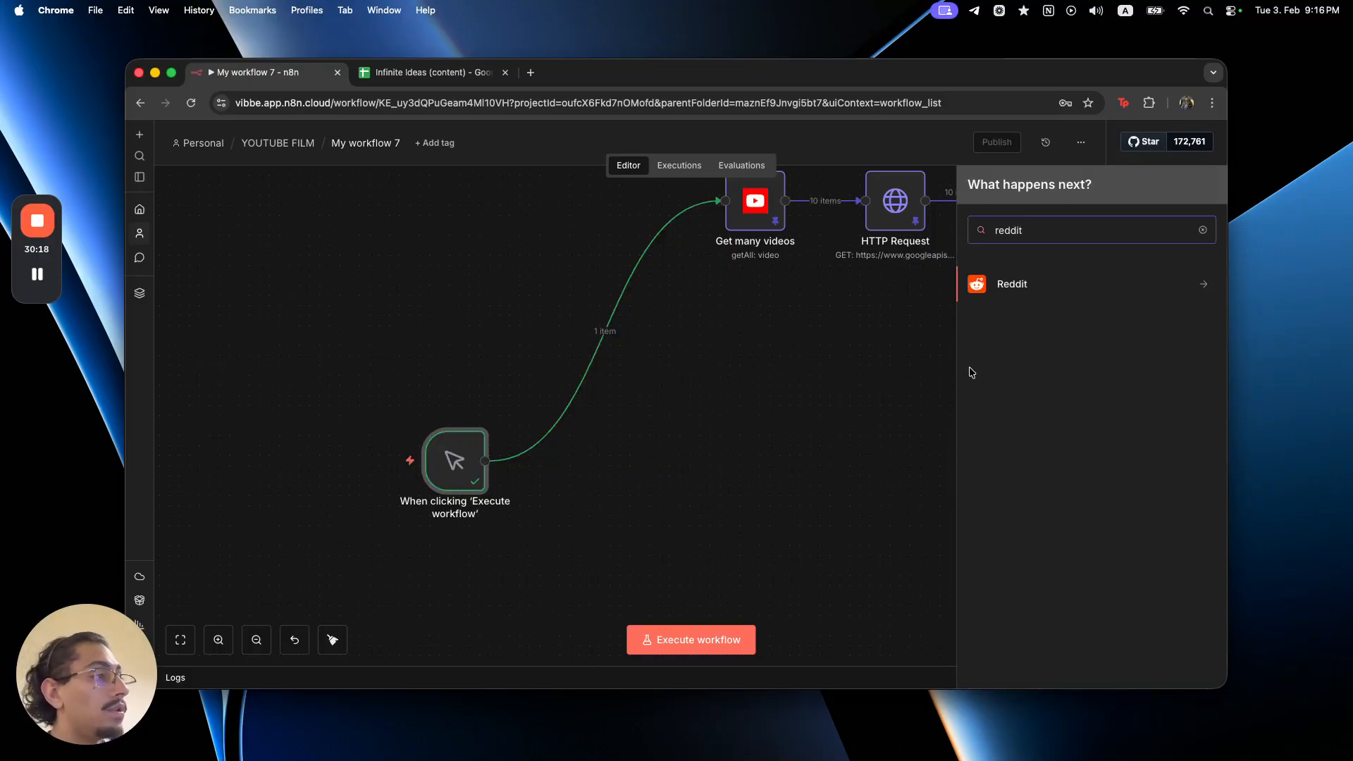
{"action": "left_click", "coordinate": [1054, 281]}
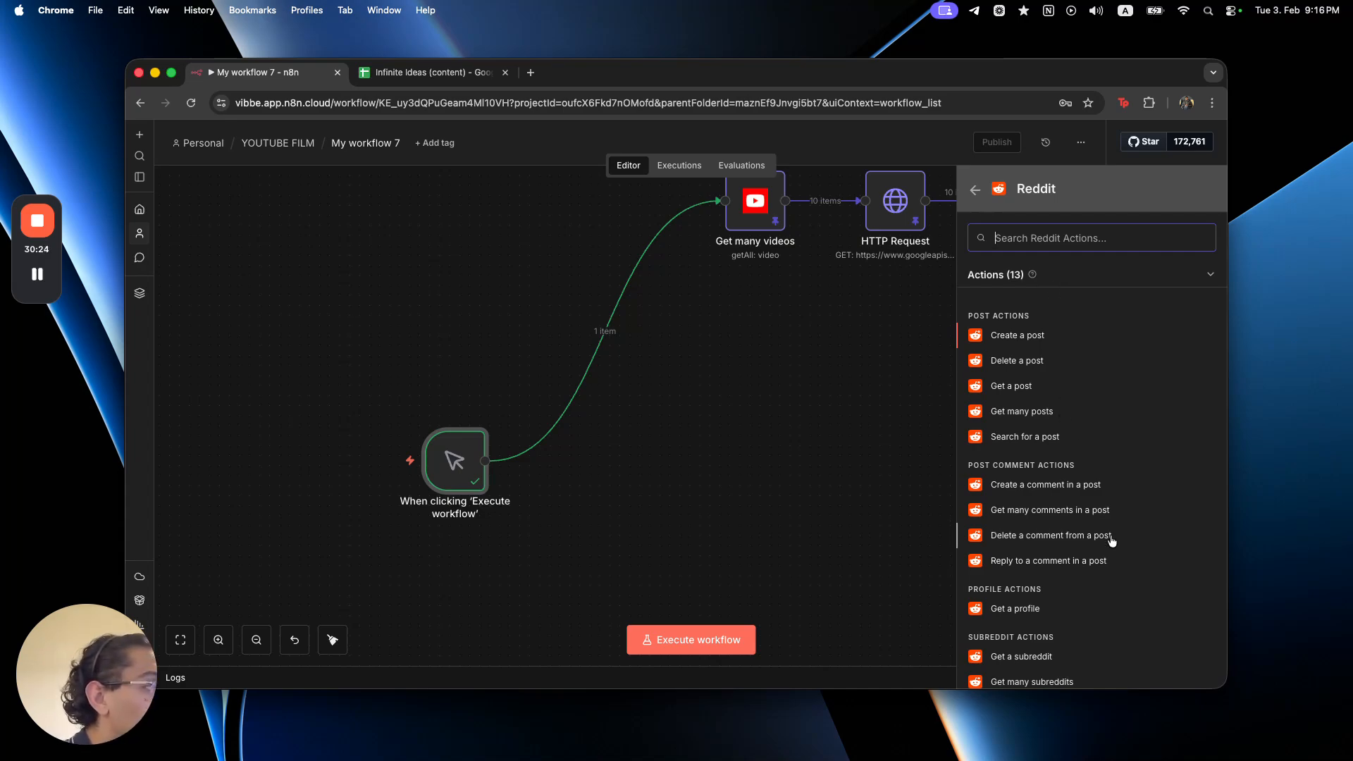
{"action": "left_click", "coordinate": [1034, 411]}
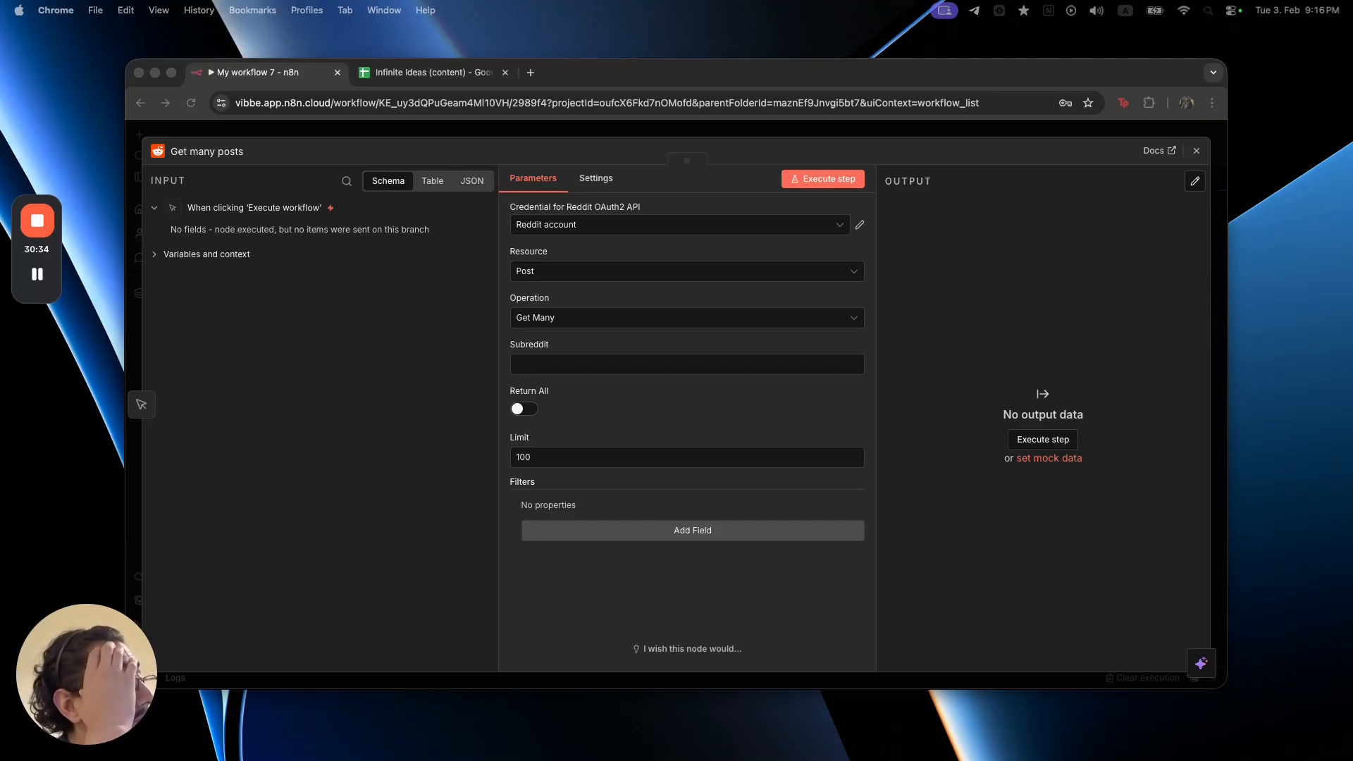
- Set the Get many posts node's subreddit to aiautomation and its limit to 5
{"action": "left_click", "coordinate": [591, 362]}
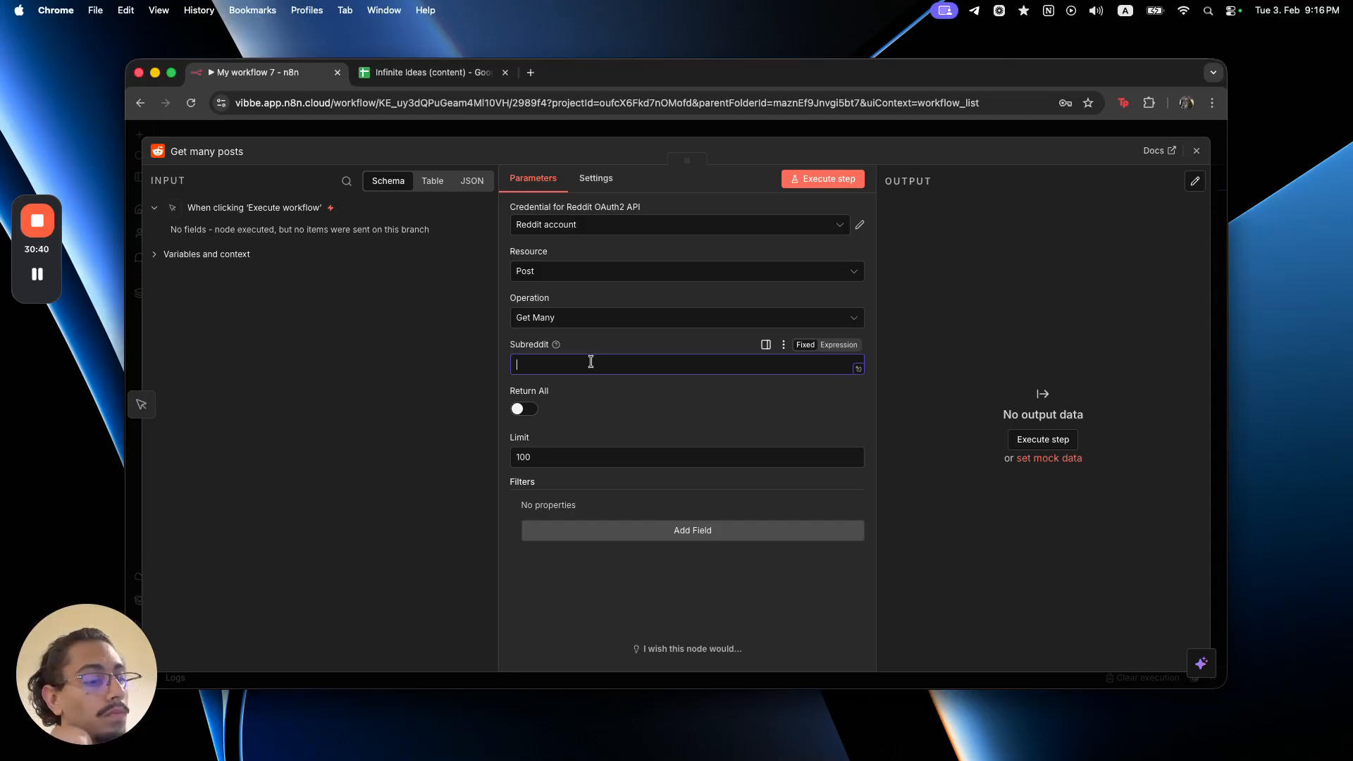
{"action": "type", "text": "n8n"}
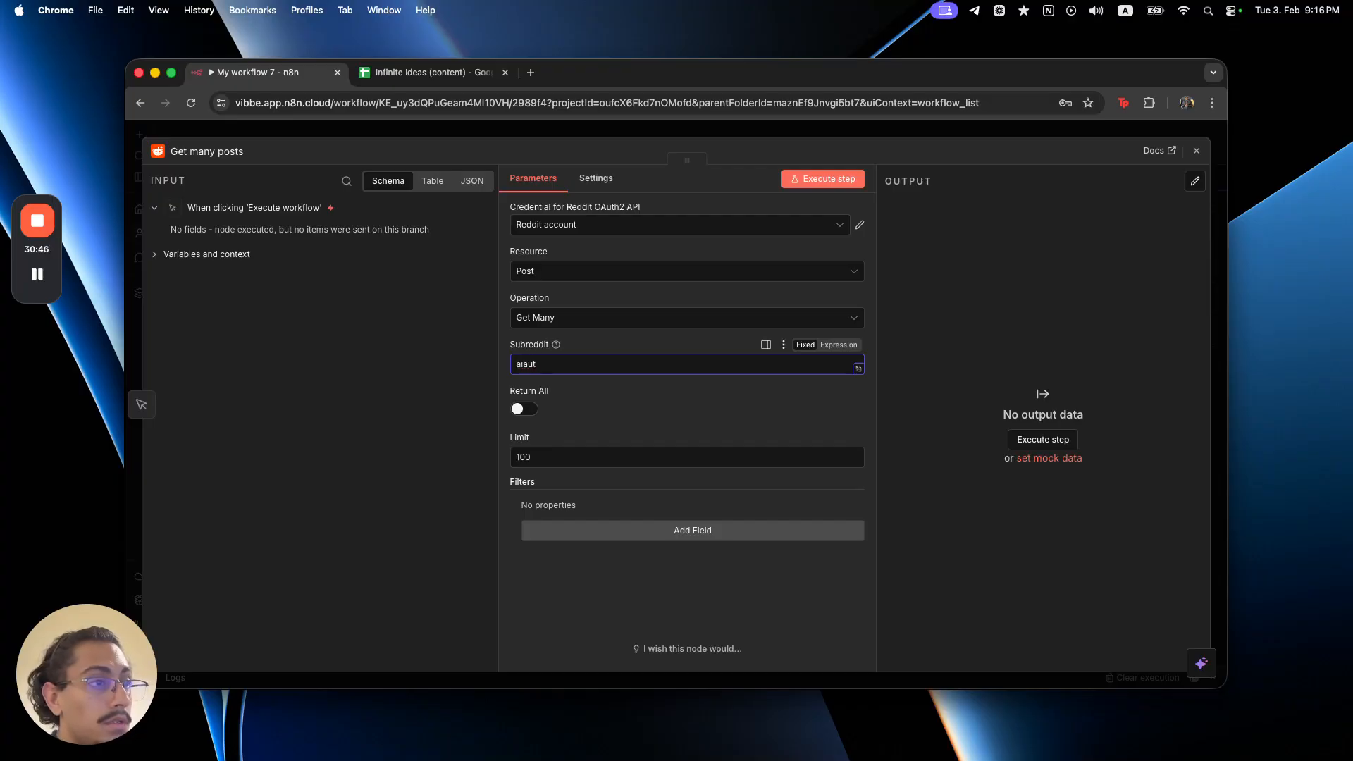
{"action": "type", "text": "omation"}
{"action": "left_click", "coordinate": [532, 458]}
{"action": "type", "text": "5"}
{"action": "key", "text": "super+a"}
{"action": "type", "text": "5"}
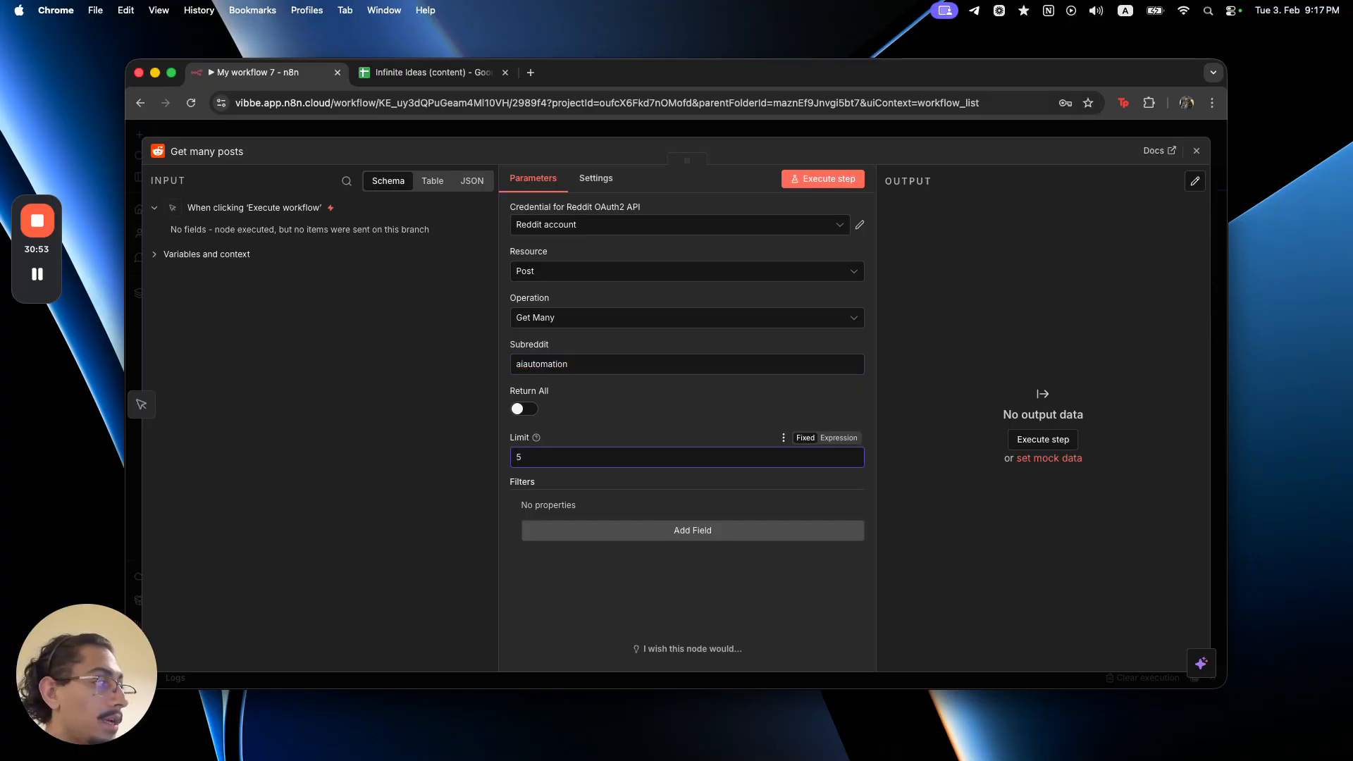
- Add a Category filter set to Hot Posts, close the node's settings and disconnect Get many videos from the trigger
{"action": "left_click", "coordinate": [576, 541]}
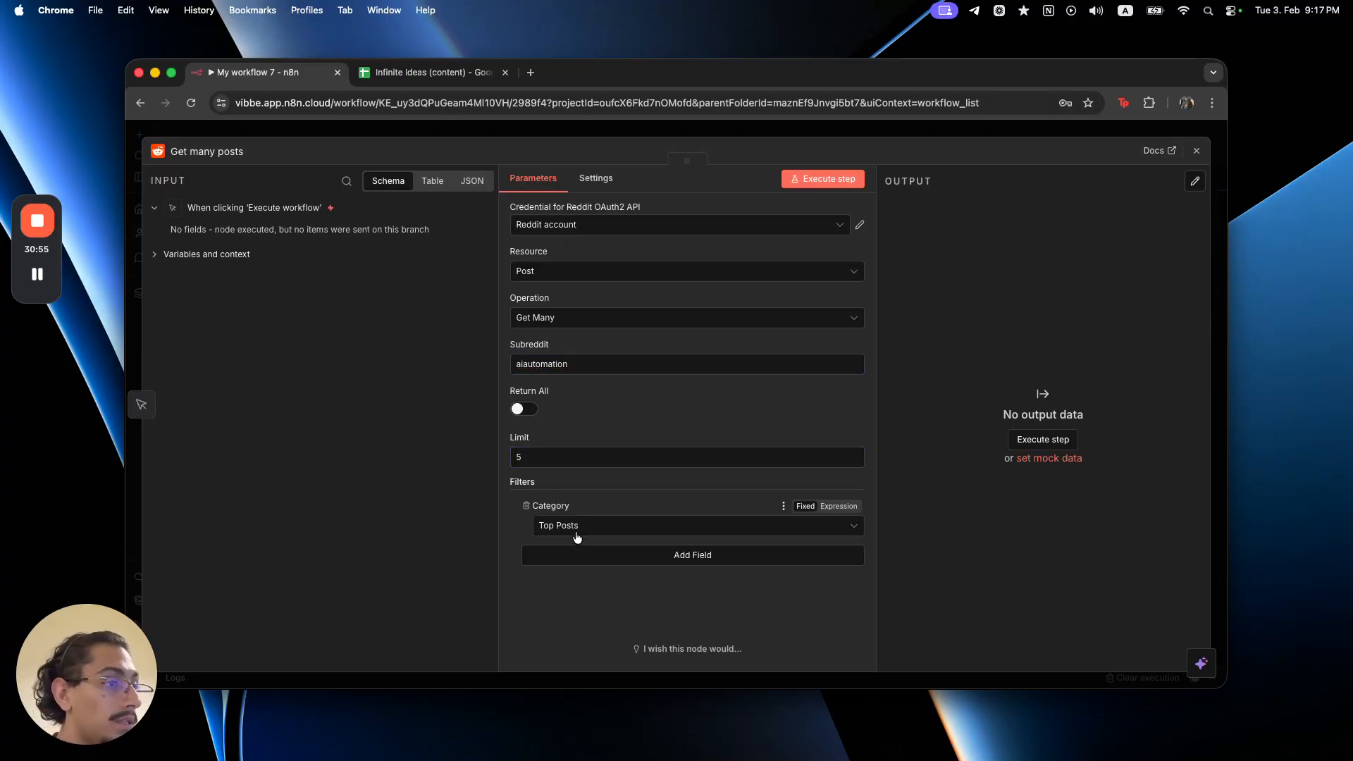
{"action": "left_click", "coordinate": [576, 537]}
{"action": "left_click", "coordinate": [583, 585]}
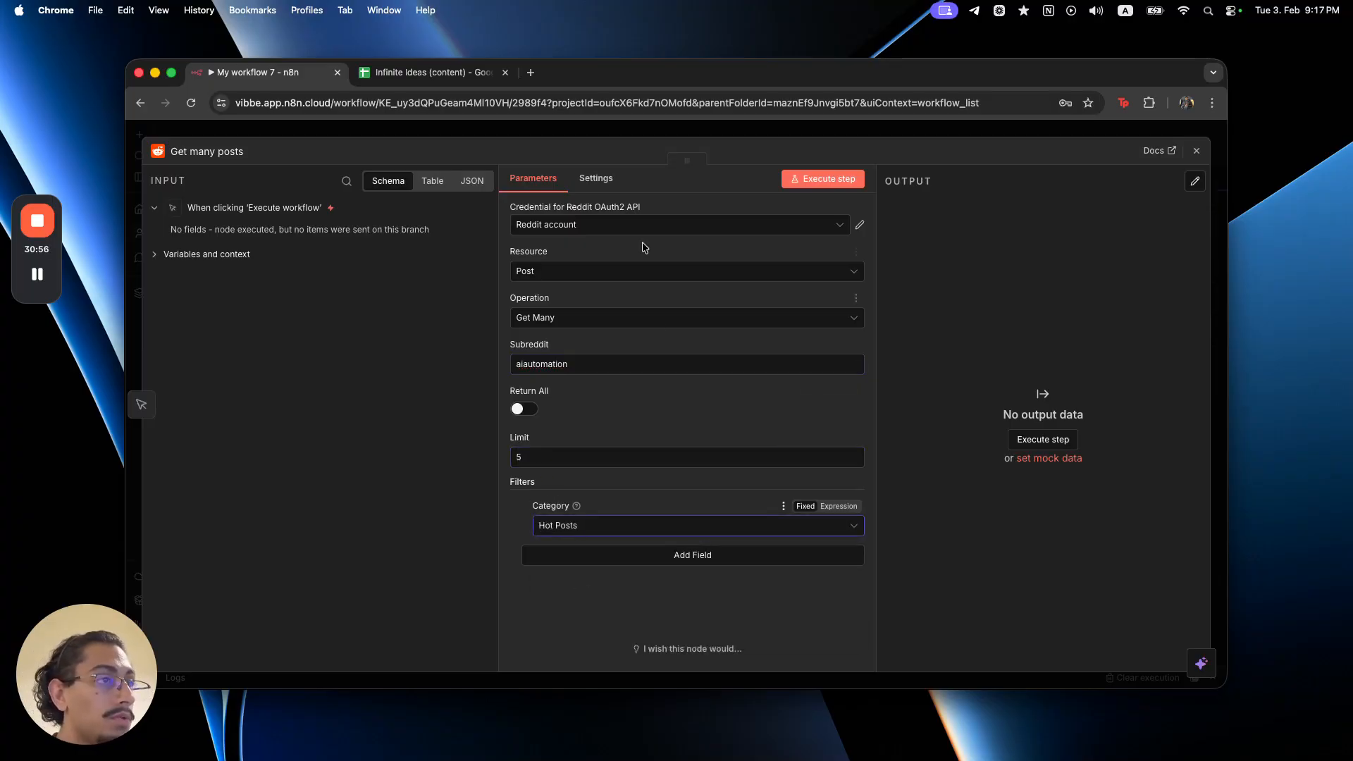
{"action": "left_click", "coordinate": [613, 132]}
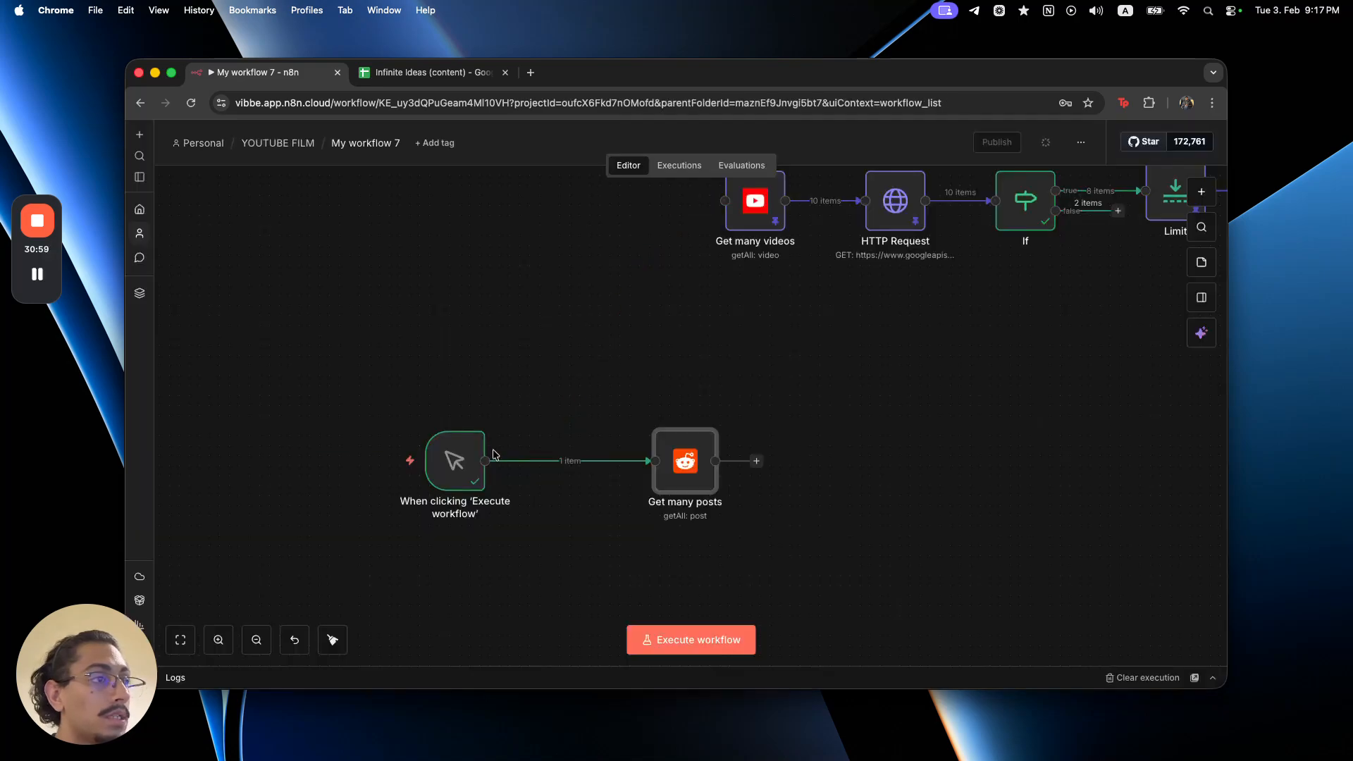
- Execute the workflow, move the Get many posts node farther from the trigger and inspect its output table
{"action": "left_click", "coordinate": [374, 462]}
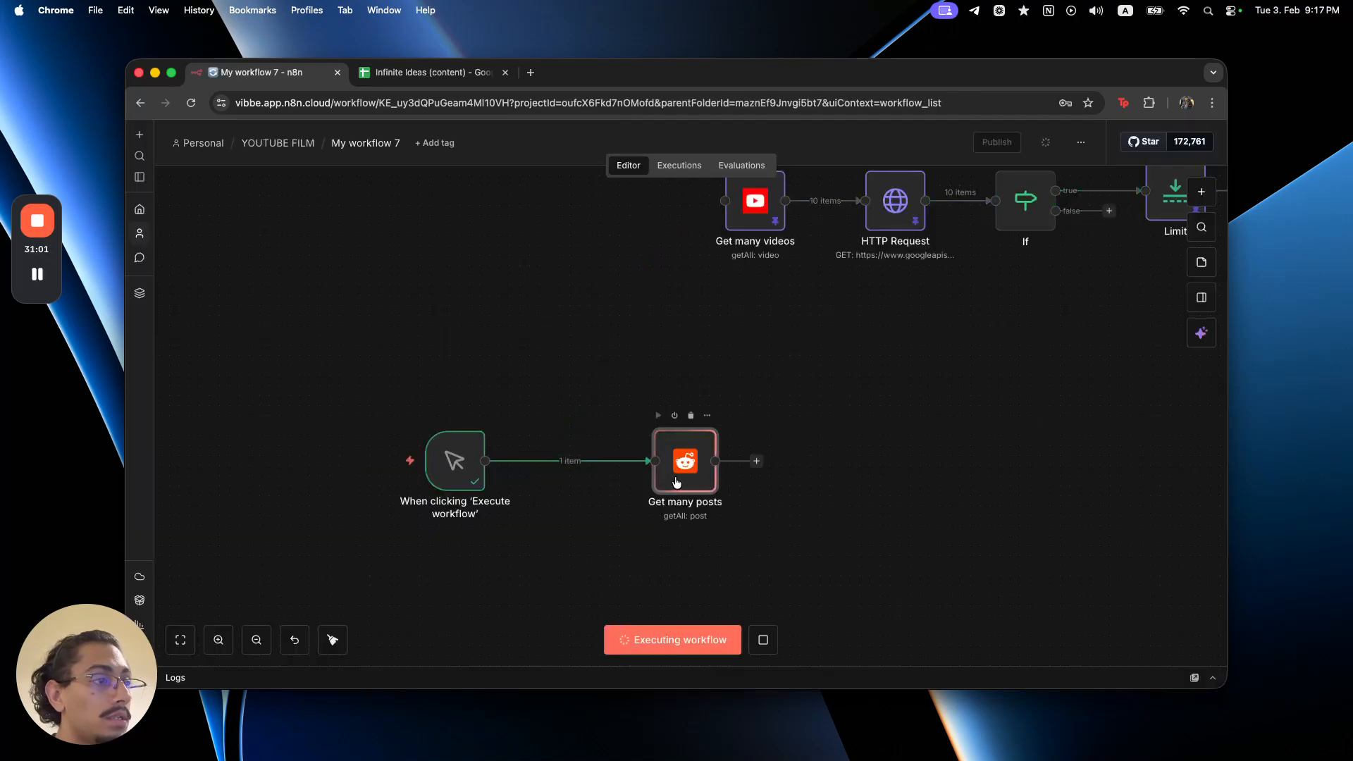
{"action": "left_click_drag", "start_coordinate": [675, 483], "coordinate": [755, 476]}
{"action": "double_click", "coordinate": [756, 470]}
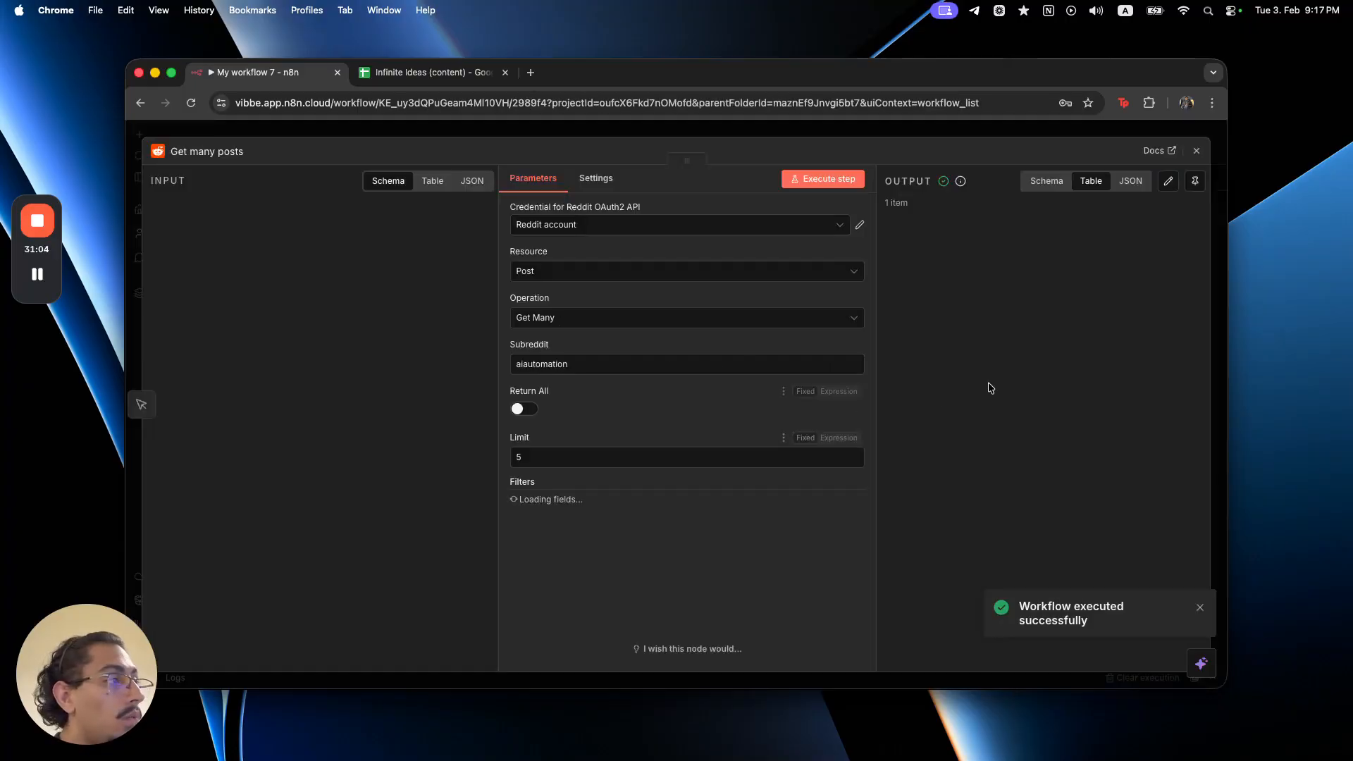
{"action": "scroll", "coordinate": [1099, 620], "scroll_direction": "right", "scroll_amount": 10}
{"action": "scroll", "coordinate": [1001, 642], "scroll_direction": "left", "scroll_amount": 10}
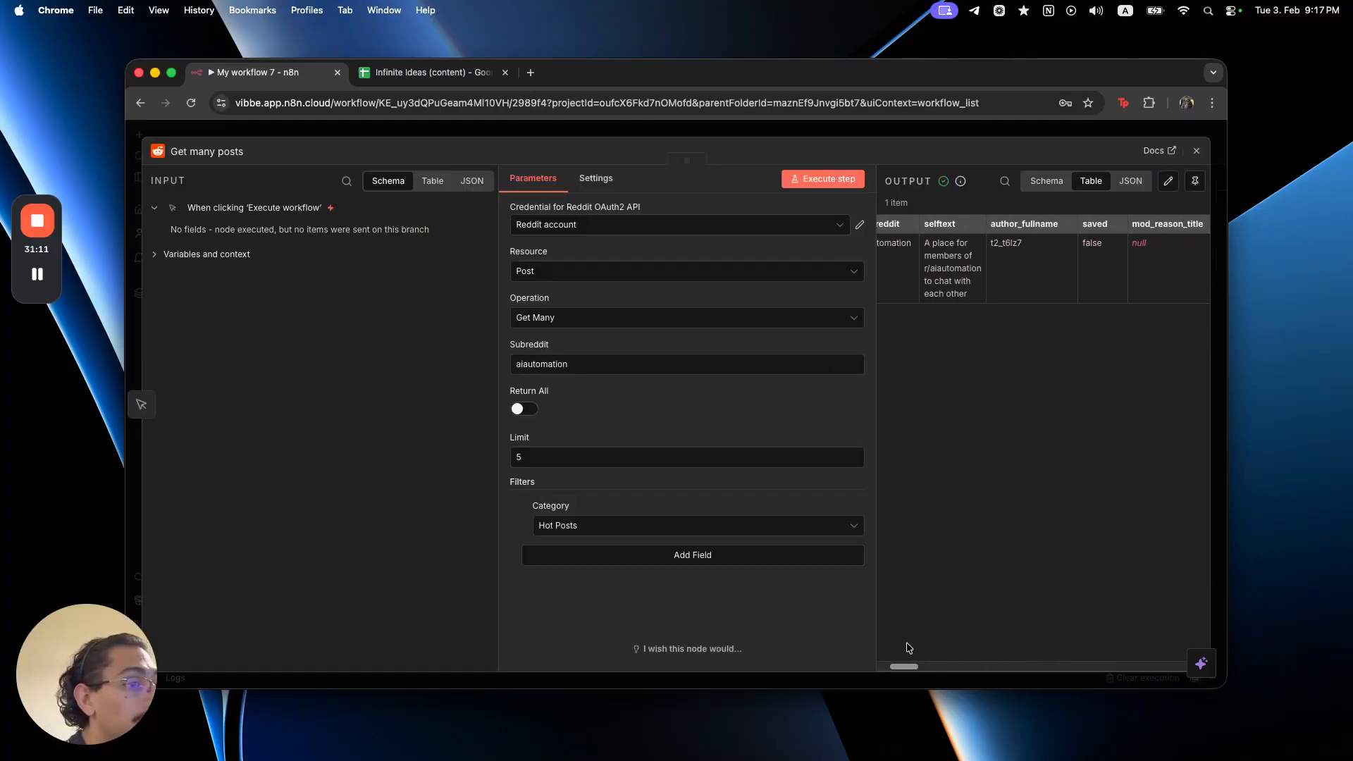
- Set the Category filter to Top Posts and execute the Get many posts step
{"action": "left_click", "coordinate": [808, 539]}
{"action": "left_click", "coordinate": [738, 563]}
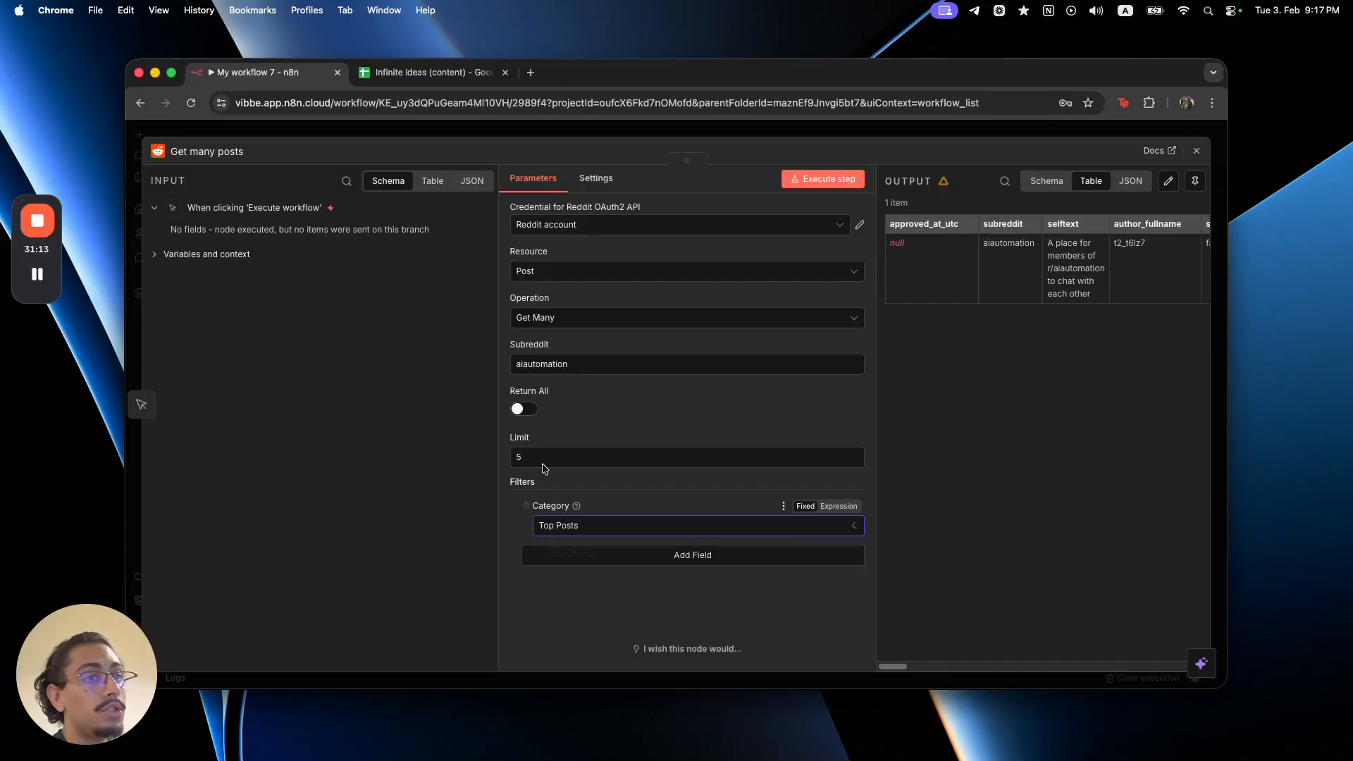
{"action": "left_click", "coordinate": [822, 179]}
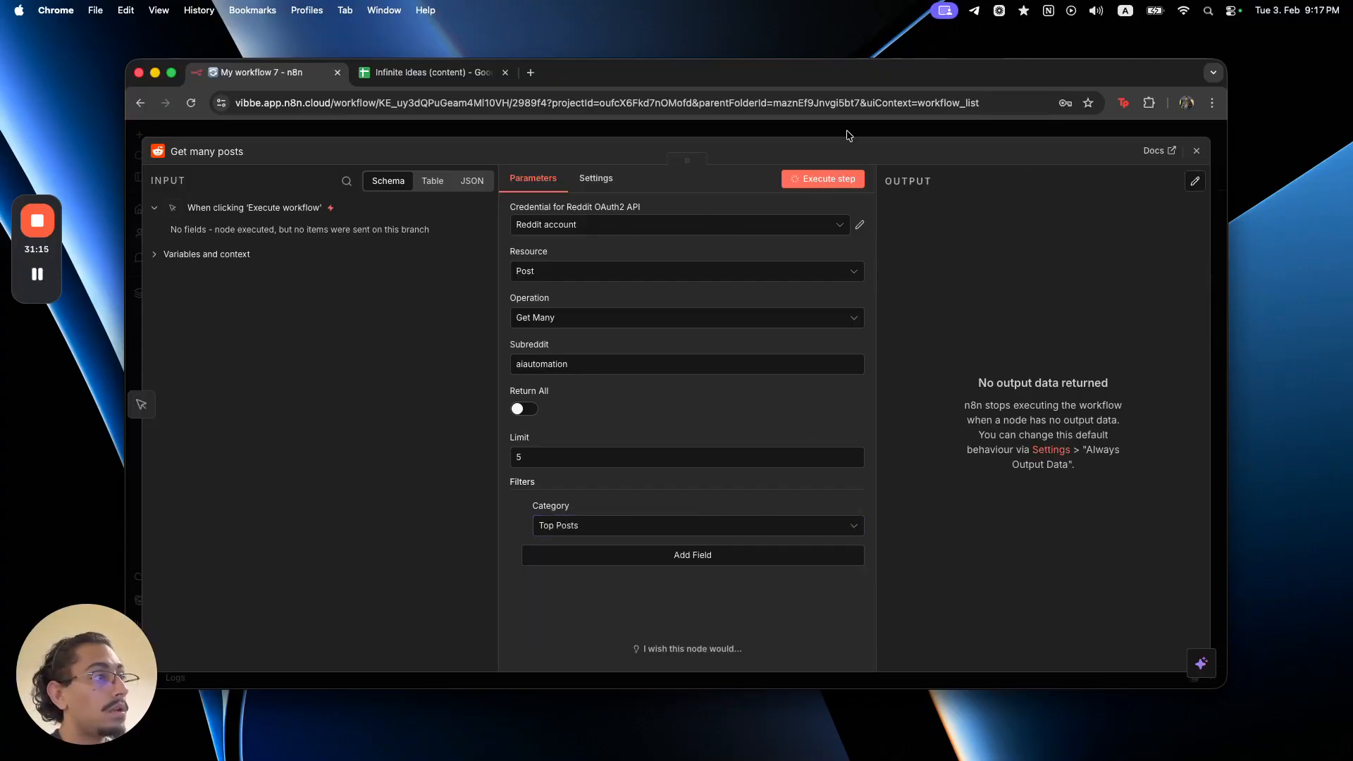
- Set the subreddit to n8n and execute the Get many posts step again
{"action": "double_click", "coordinate": [654, 365]}
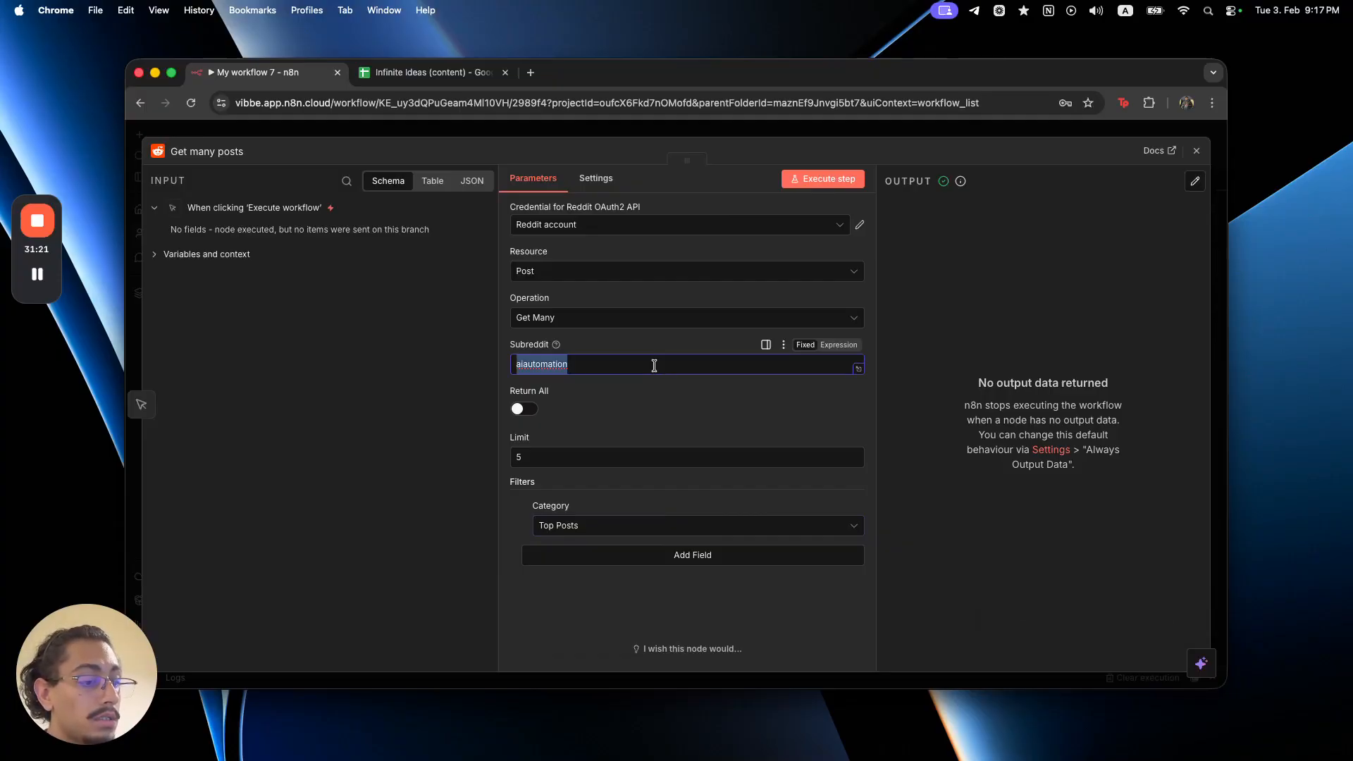
{"action": "type", "text": "n8n"}
{"action": "left_click", "coordinate": [837, 182]}
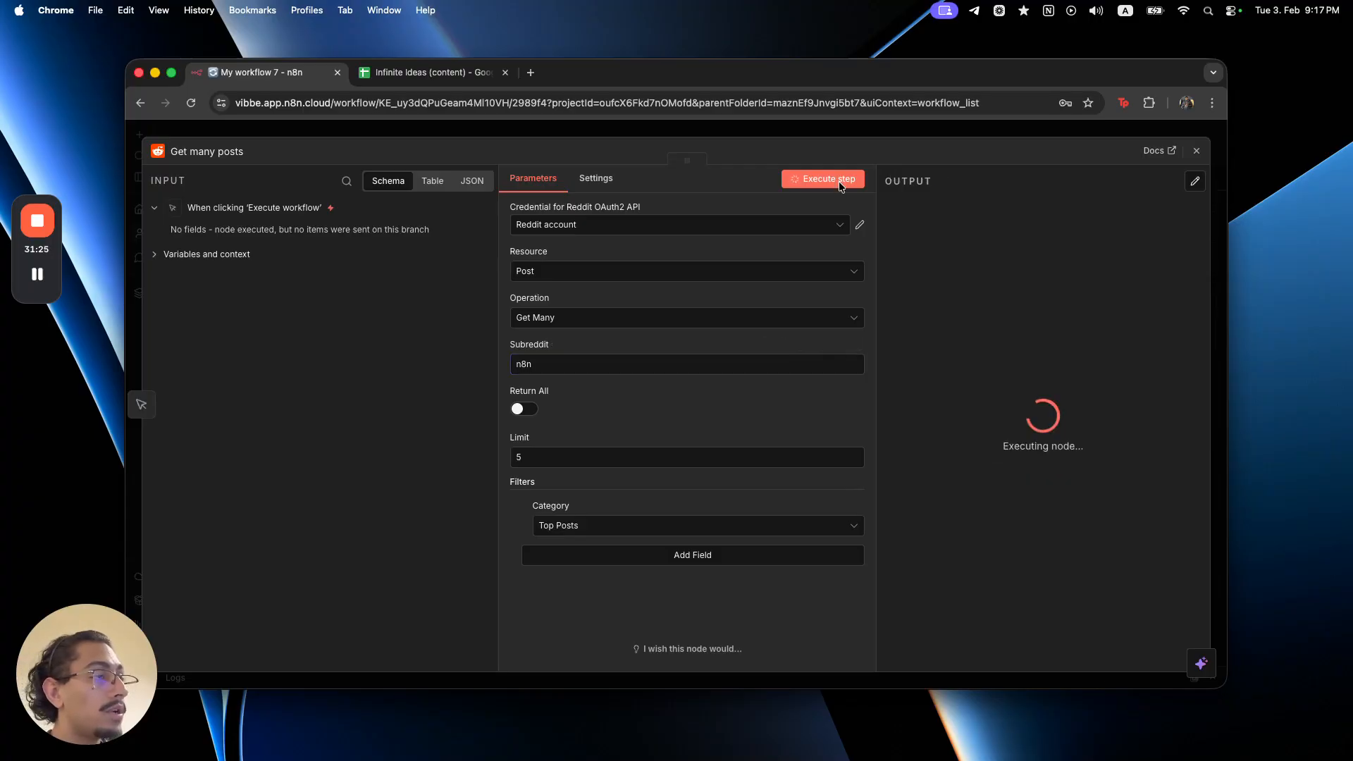
- Set the Category filter to New Posts and rerun the Get many posts step
{"action": "left_click", "coordinate": [663, 527]}
{"action": "left_click", "coordinate": [664, 608]}
{"action": "left_click", "coordinate": [659, 530]}
{"action": "key", "text": "Escape"}
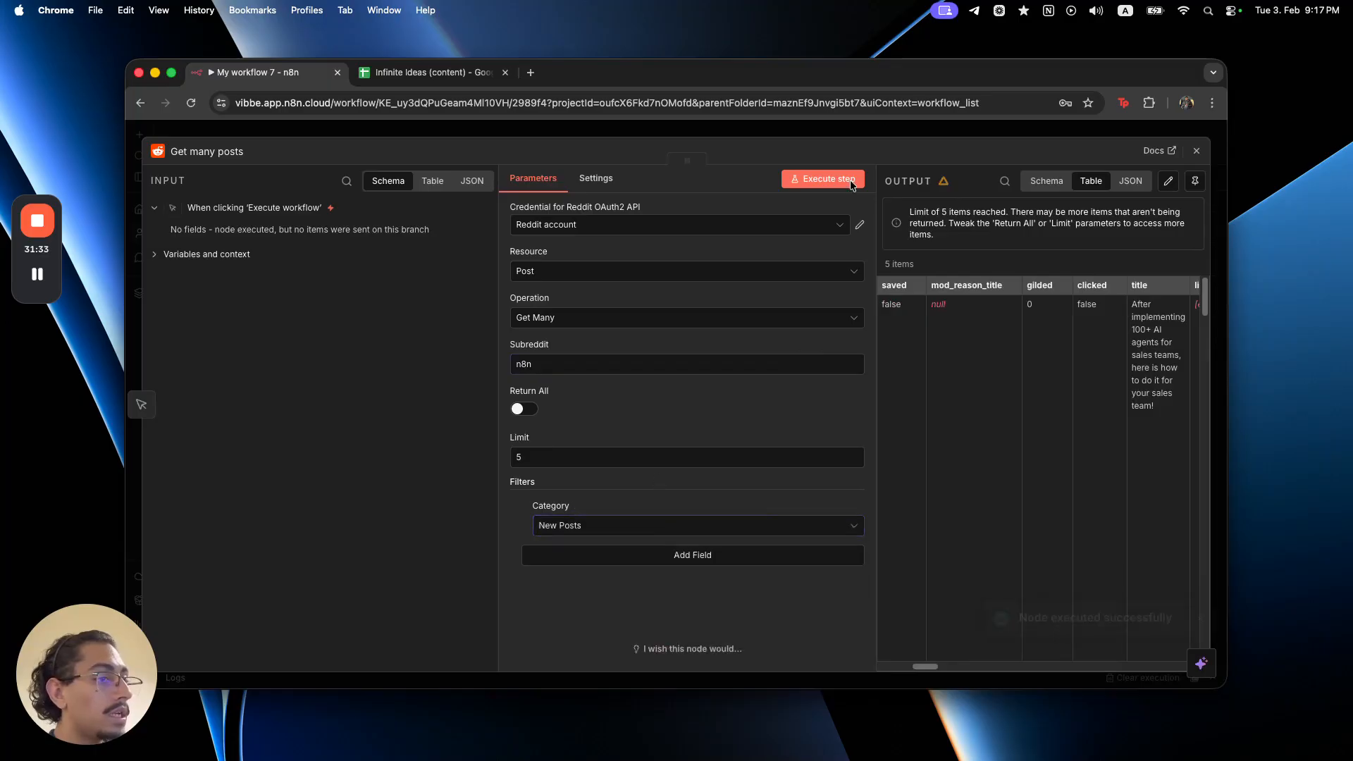
{"action": "left_click", "coordinate": [846, 180]}
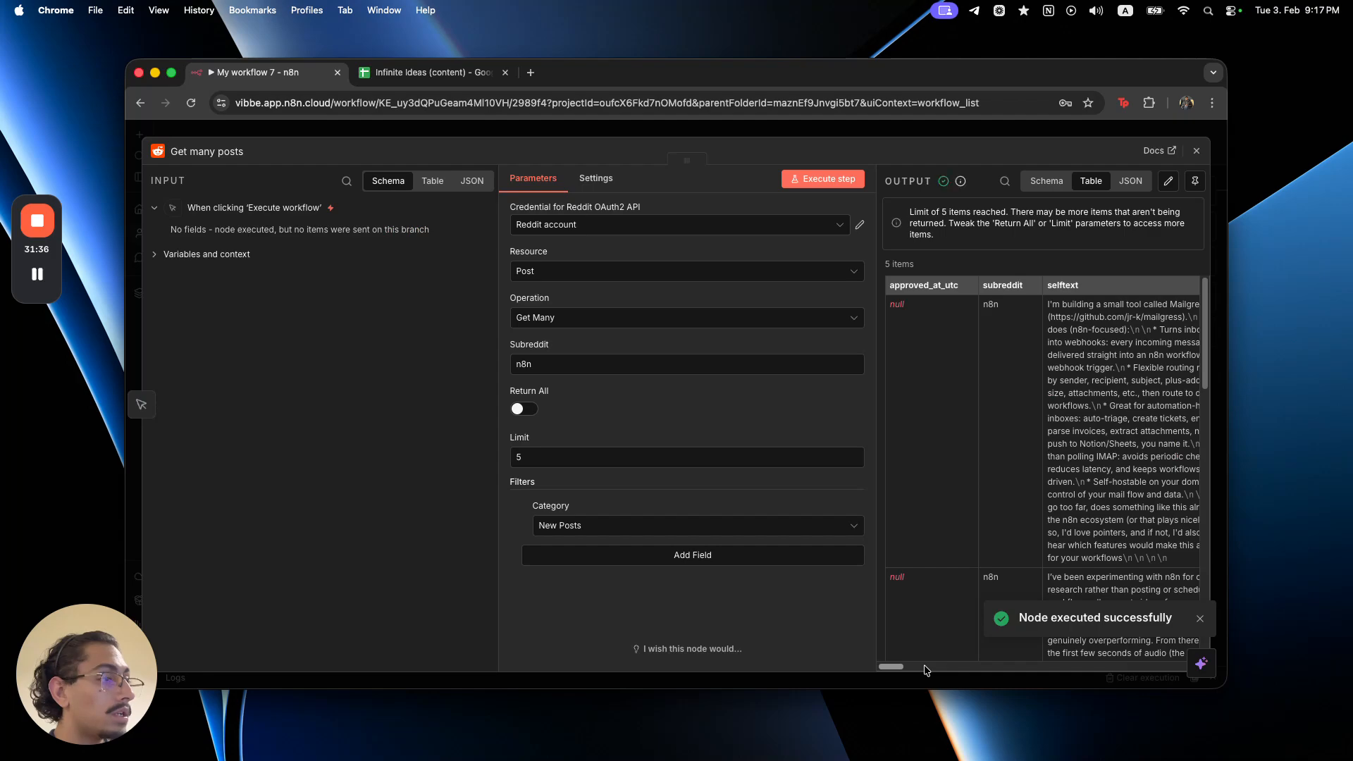
- Inspect the returned Reddit posts, pin the Get many posts output and close the node's settings
{"action": "left_click_drag", "start_coordinate": [902, 667], "coordinate": [922, 667]}
{"action": "scroll", "coordinate": [923, 539], "scroll_direction": "down", "scroll_amount": 13}
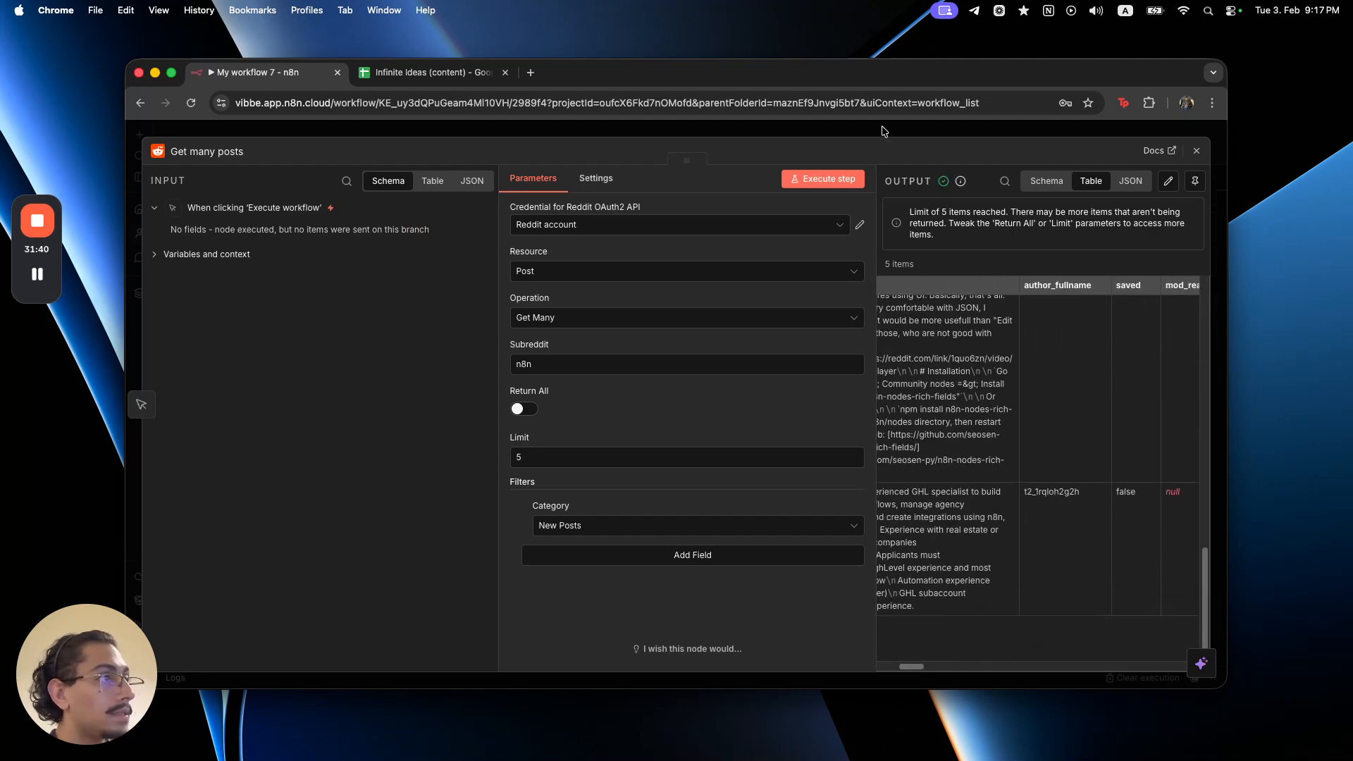
{"action": "key", "text": "Escape"}
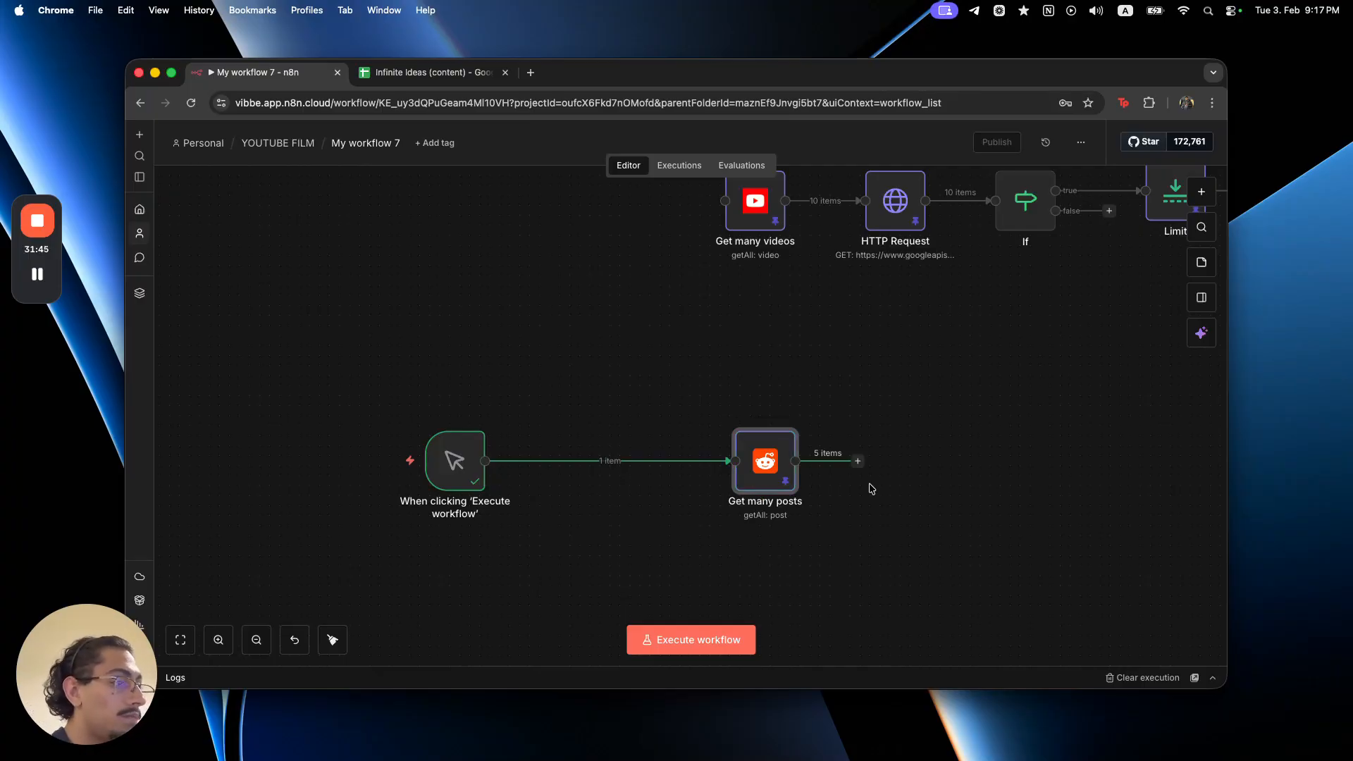
- Open the Get many posts node's Reddit credential, review its client ID and client secret fields, and close it
{"action": "key", "text": "super+Tab"}
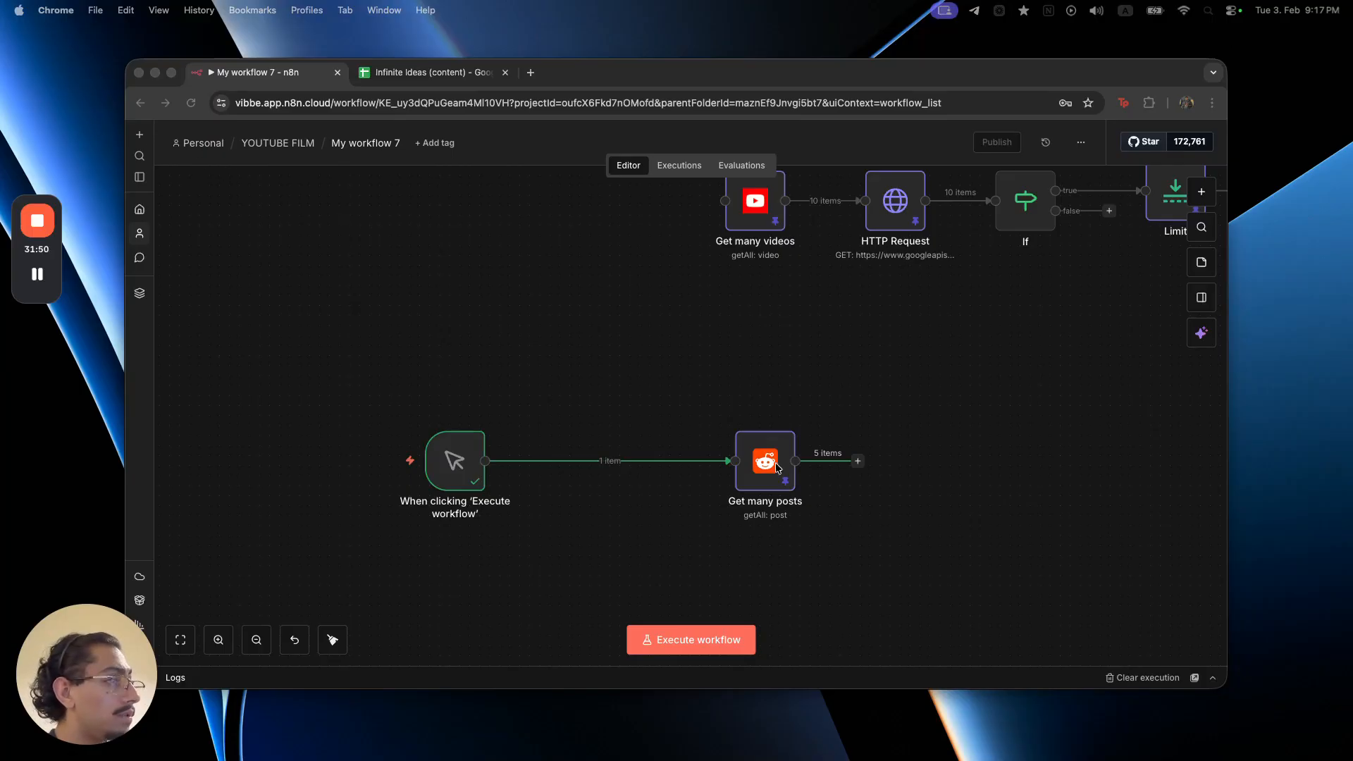
{"action": "double_click", "coordinate": [746, 447]}
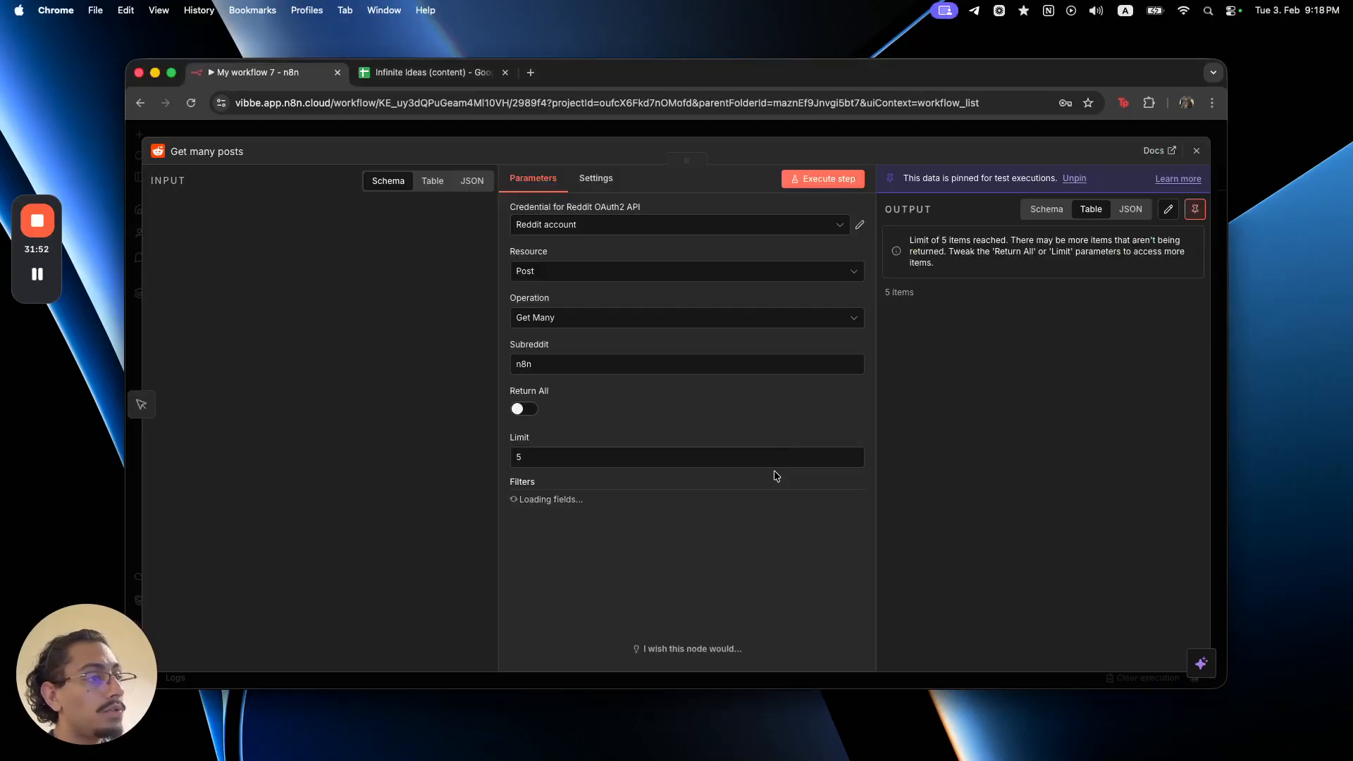
{"action": "left_click", "coordinate": [659, 224]}
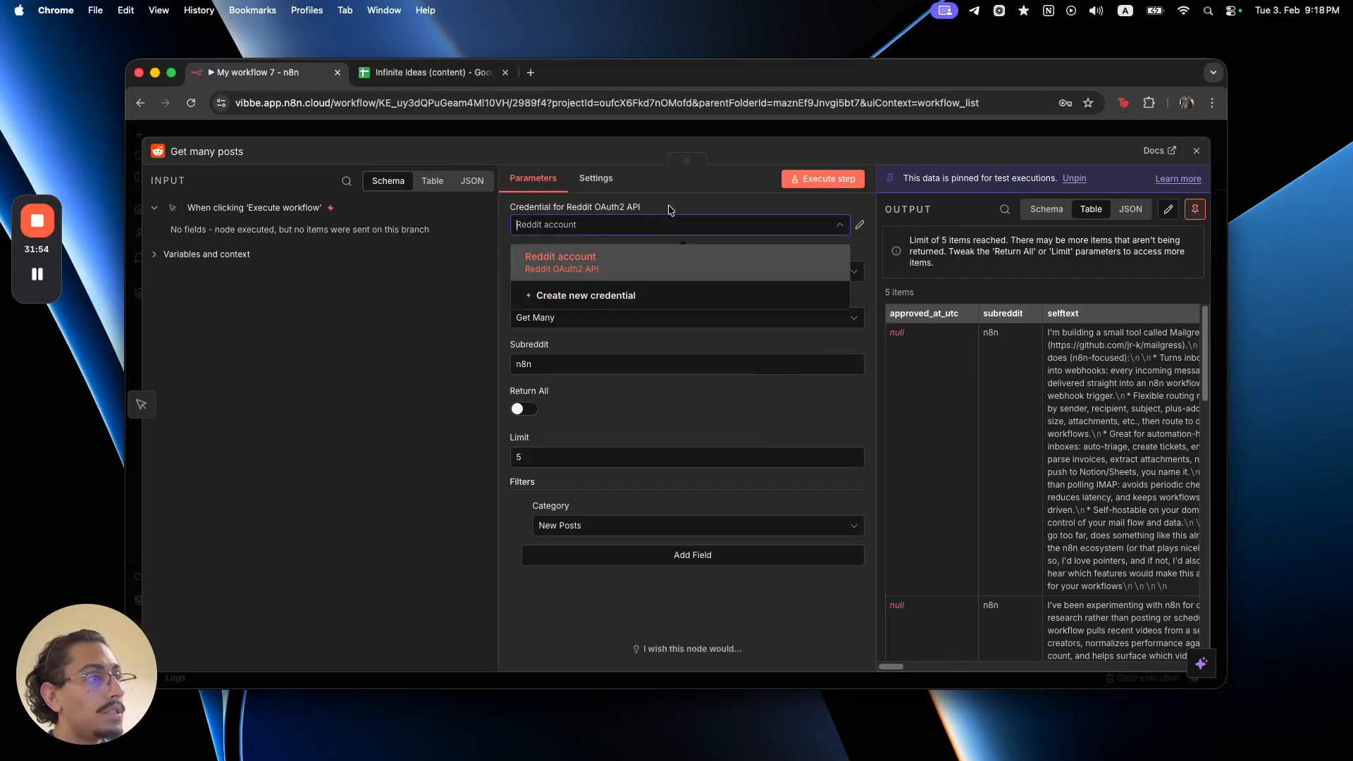
{"action": "left_click", "coordinate": [860, 225]}
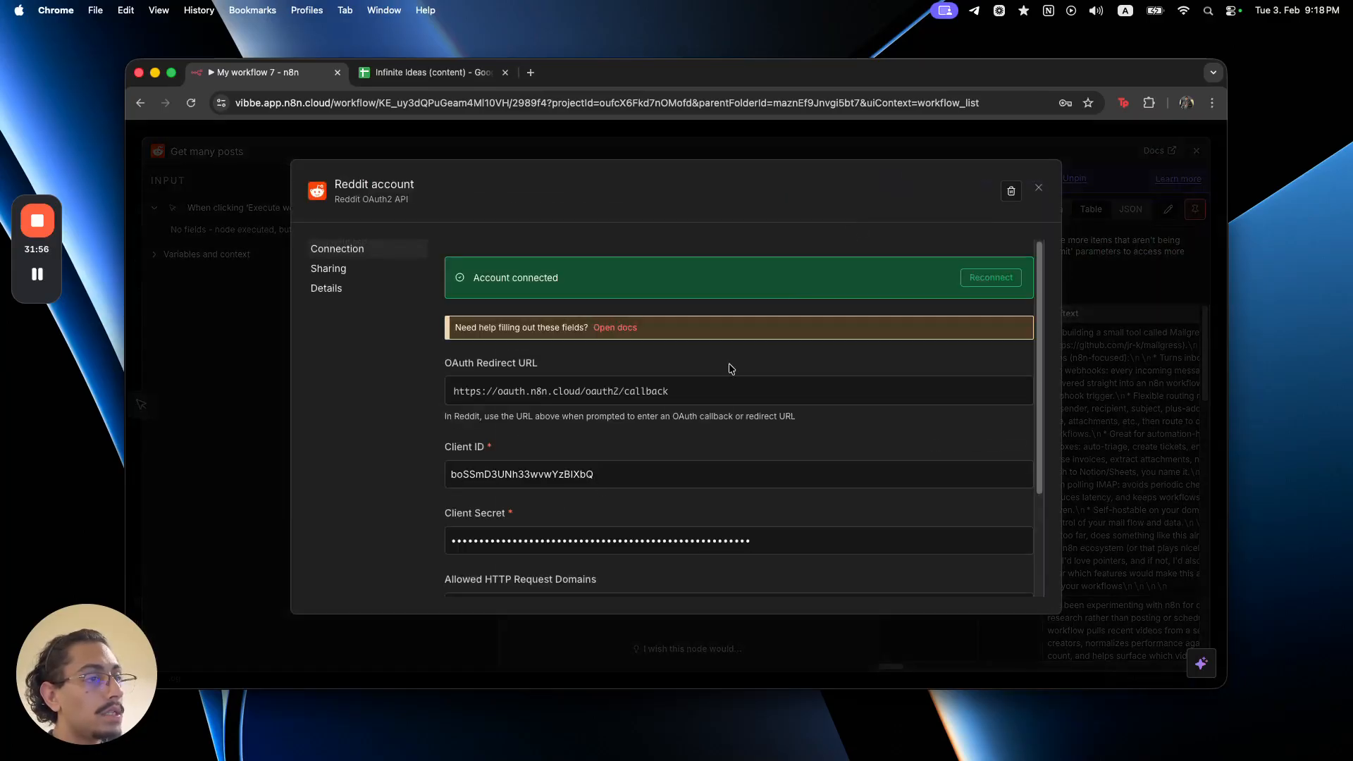
{"action": "left_click_drag", "start_coordinate": [505, 483], "coordinate": [565, 486]}
{"action": "scroll", "coordinate": [536, 486], "scroll_direction": "down", "scroll_amount": 2}
{"action": "left_click_drag", "start_coordinate": [474, 451], "coordinate": [578, 455]}
{"action": "left_click", "coordinate": [402, 443]}
{"action": "scroll", "coordinate": [537, 368], "scroll_direction": "up", "scroll_amount": 3}
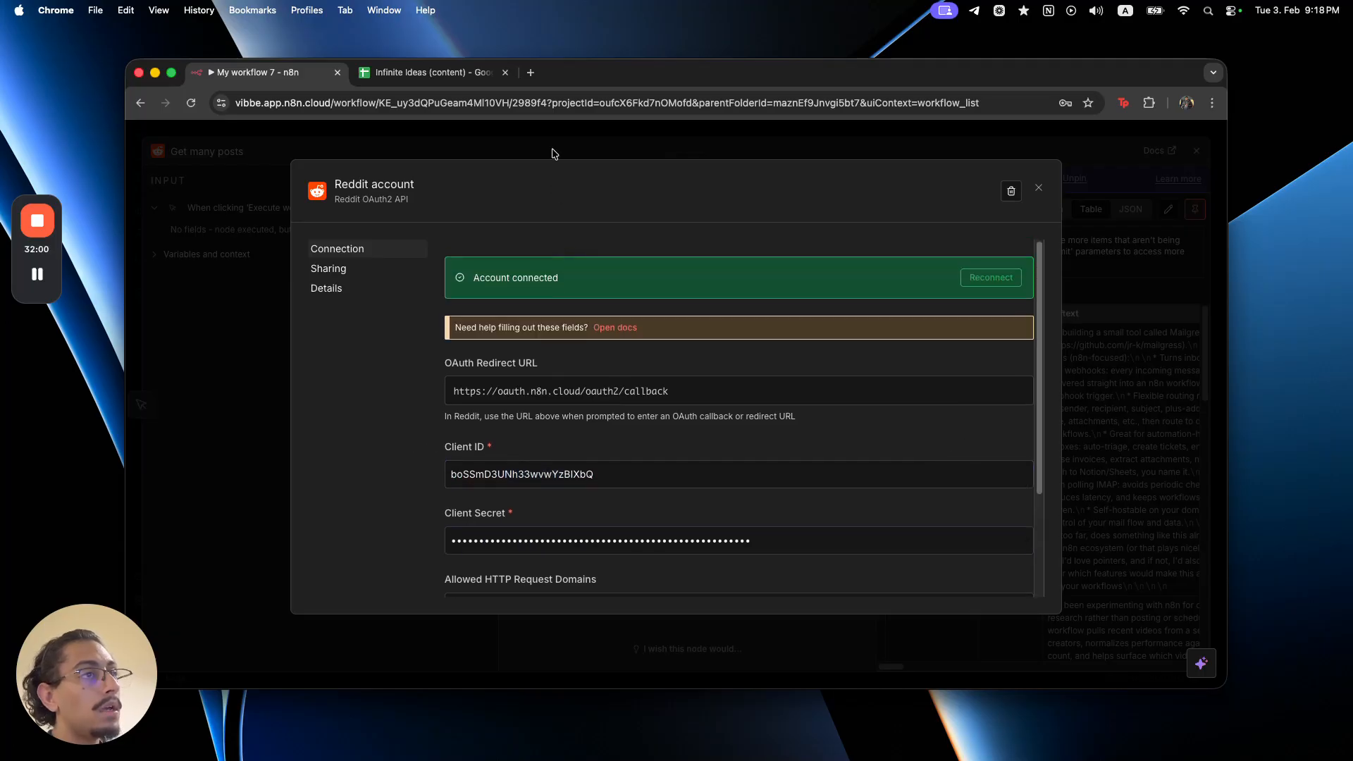
{"action": "left_click", "coordinate": [552, 153]}
{"action": "left_click", "coordinate": [559, 135]}
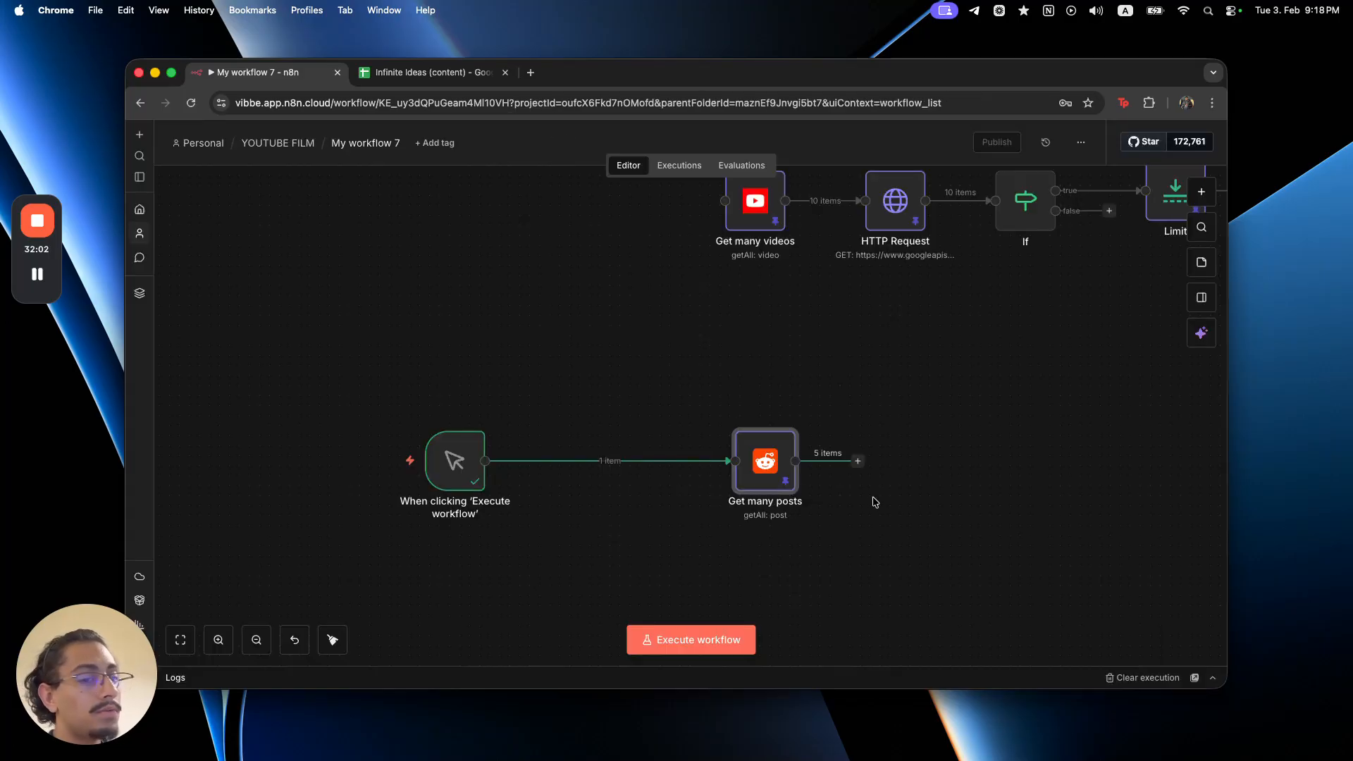
- Reopen the Reddit credential from the Get many posts node and open its n8n setup documentation
{"action": "scroll", "coordinate": [874, 501], "scroll_direction": "down", "scroll_amount": 2}
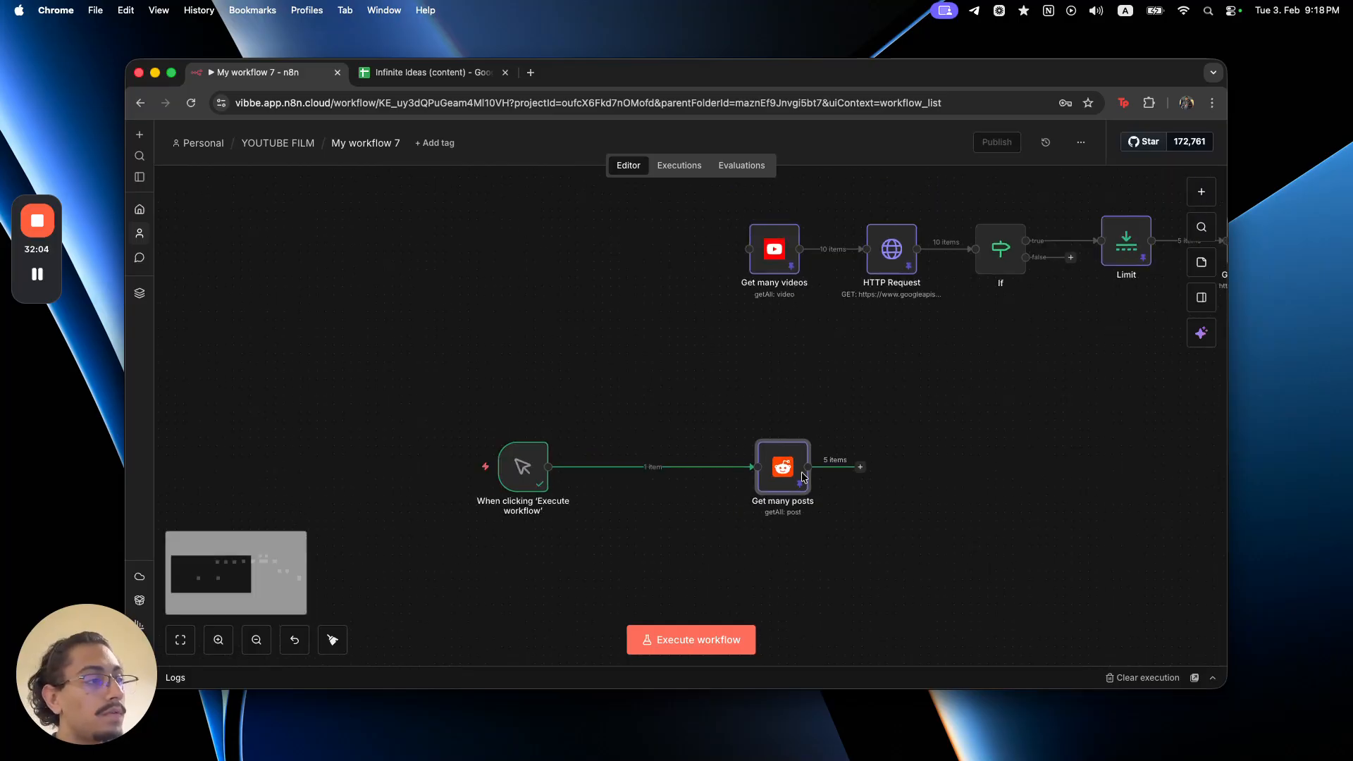
{"action": "double_click", "coordinate": [773, 469]}
{"action": "left_click", "coordinate": [740, 225]}
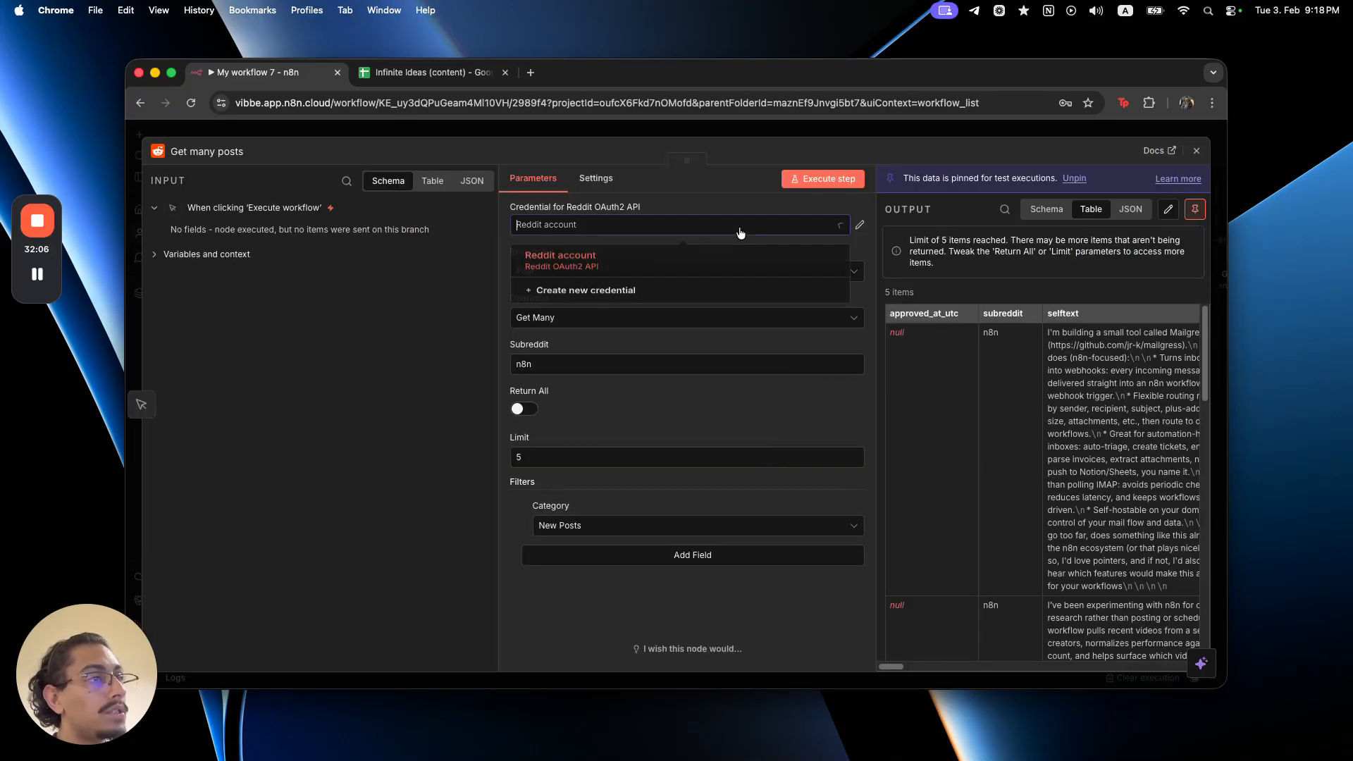
{"action": "left_click", "coordinate": [860, 227]}
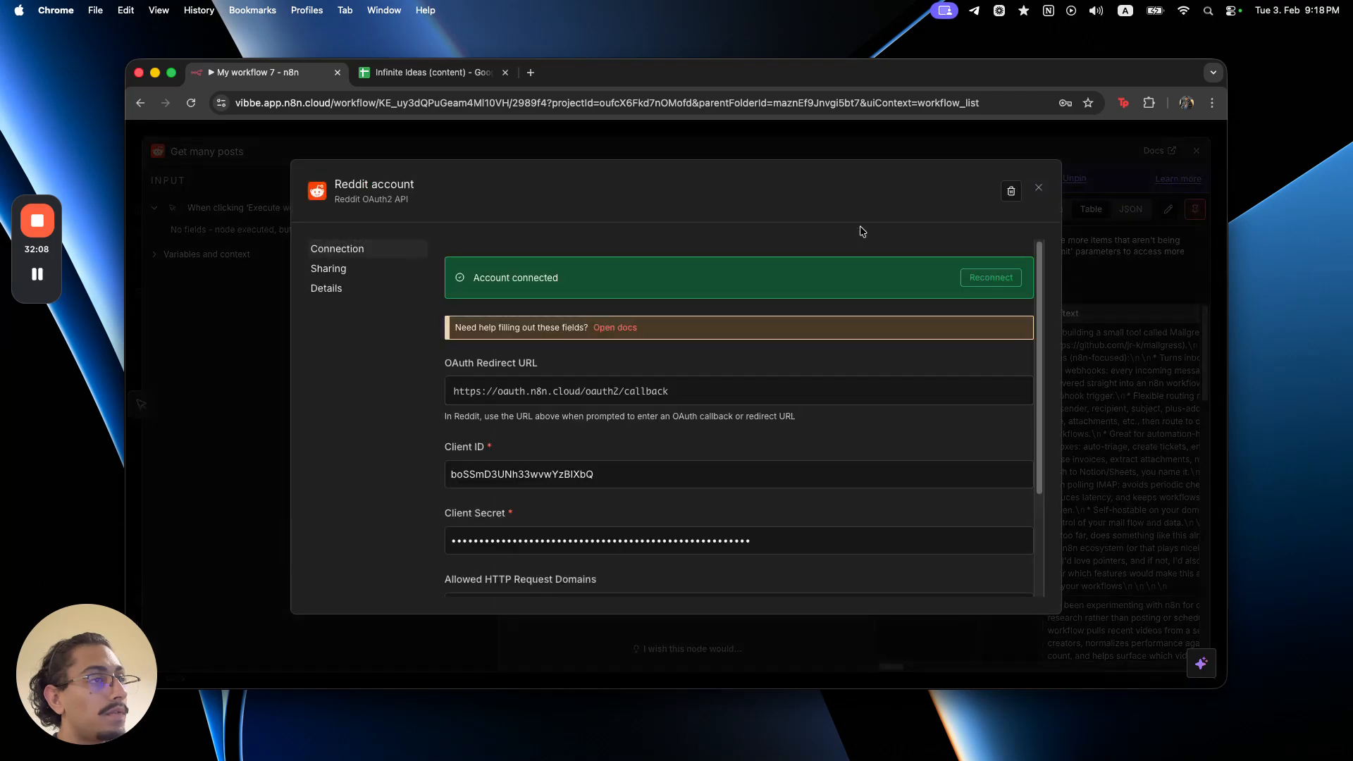
{"action": "scroll", "coordinate": [749, 519], "scroll_direction": "down", "scroll_amount": 3}
{"action": "scroll", "coordinate": [758, 486], "scroll_direction": "up", "scroll_amount": 3}
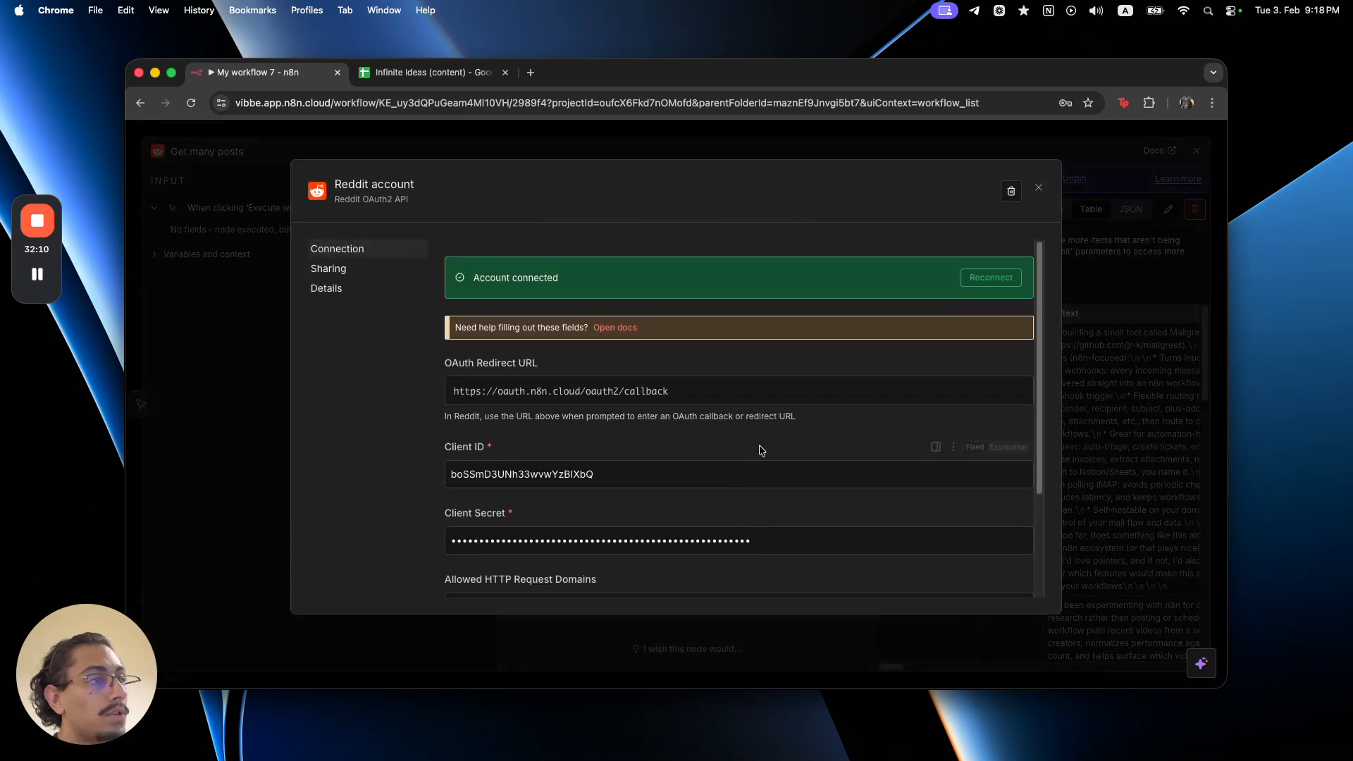
{"action": "left_click", "coordinate": [614, 327]}
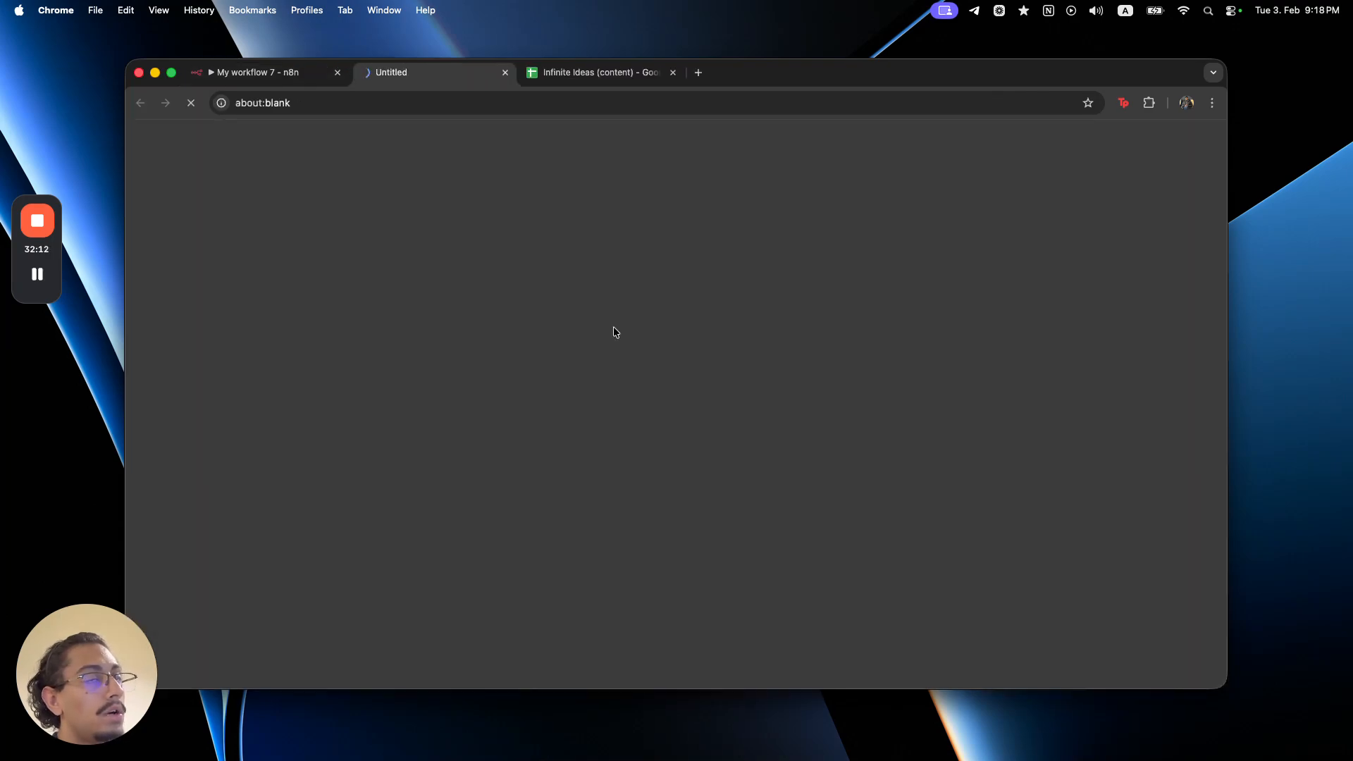
- Skim the Reddit credentials documentation page and return to the workflow
{"action": "left_click_drag", "start_coordinate": [429, 259], "coordinate": [581, 291]}
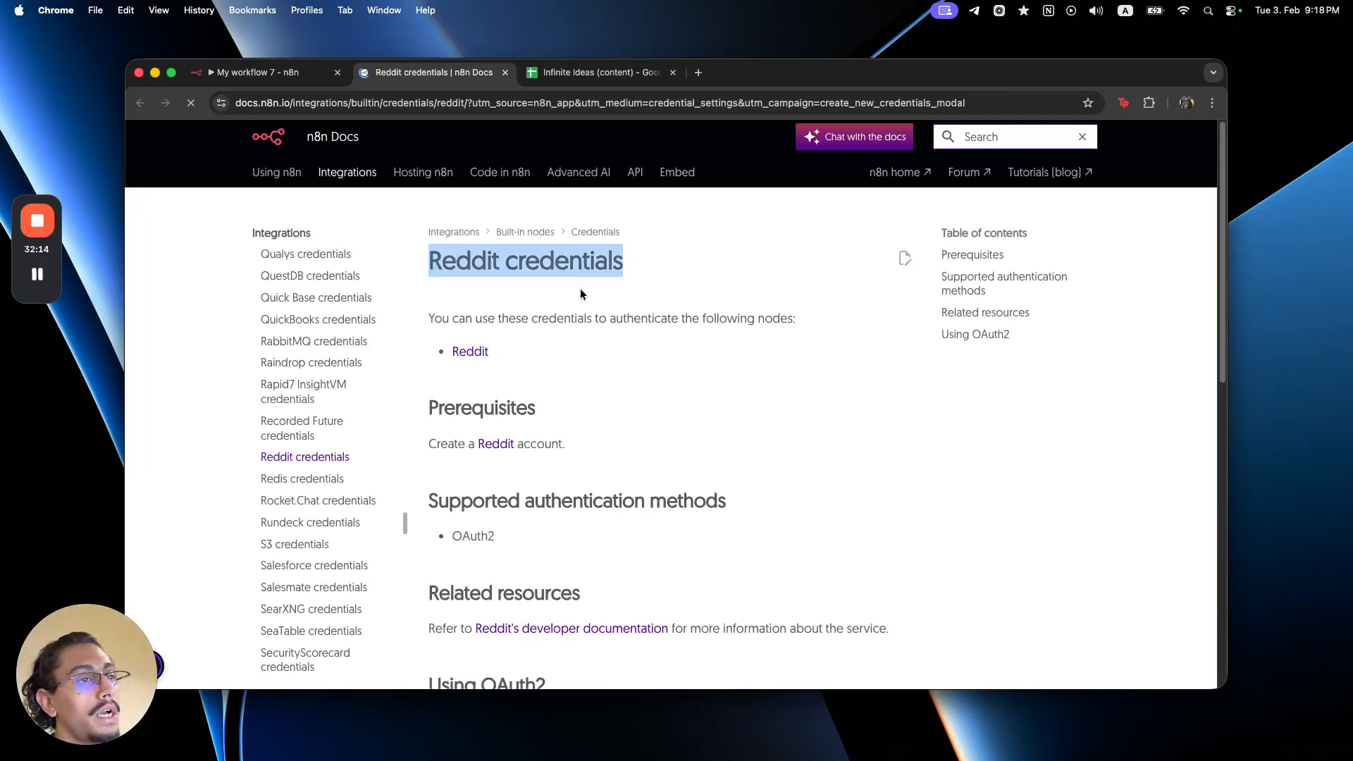
{"action": "scroll", "coordinate": [640, 363], "scroll_direction": "down", "scroll_amount": 7}
{"action": "scroll", "coordinate": [641, 361], "scroll_direction": "down", "scroll_amount": 3}
{"action": "scroll", "coordinate": [641, 362], "scroll_direction": "up", "scroll_amount": 10}
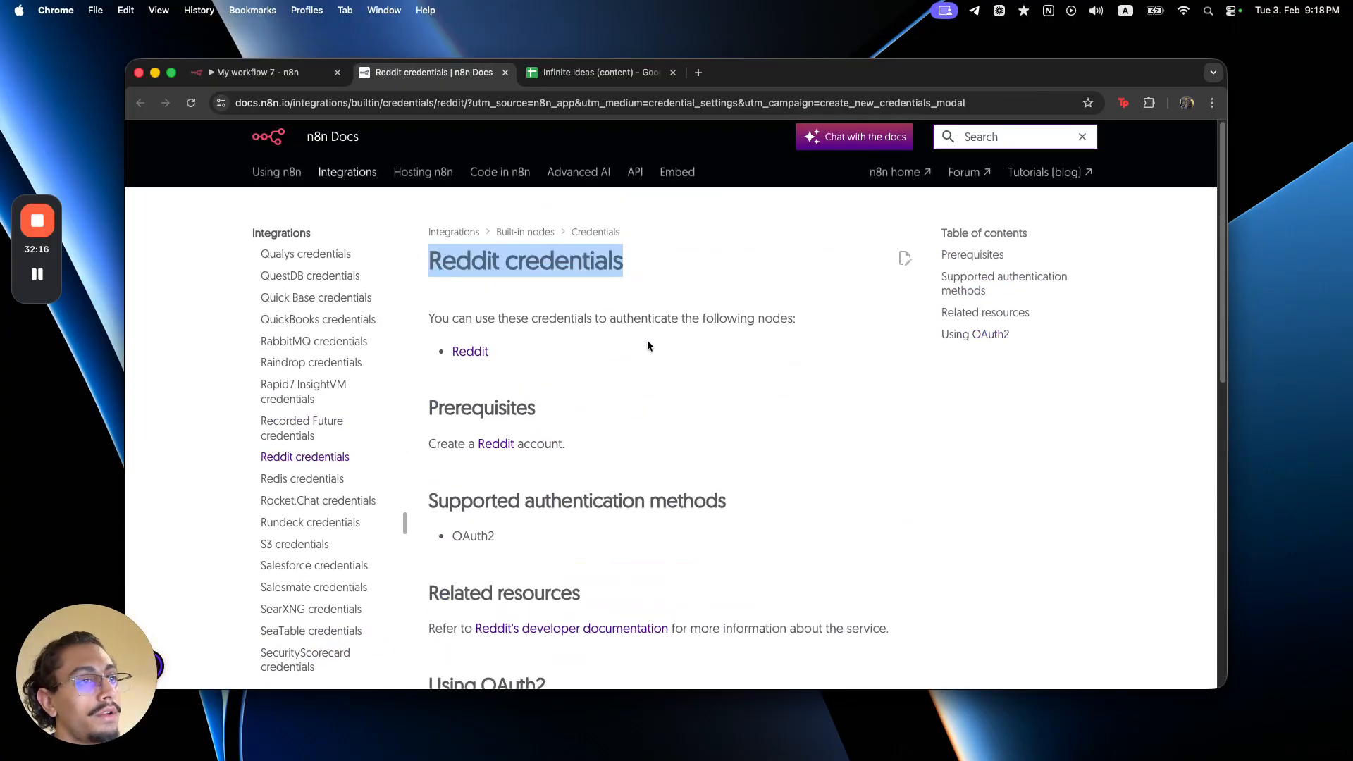
{"action": "left_click", "coordinate": [239, 79]}
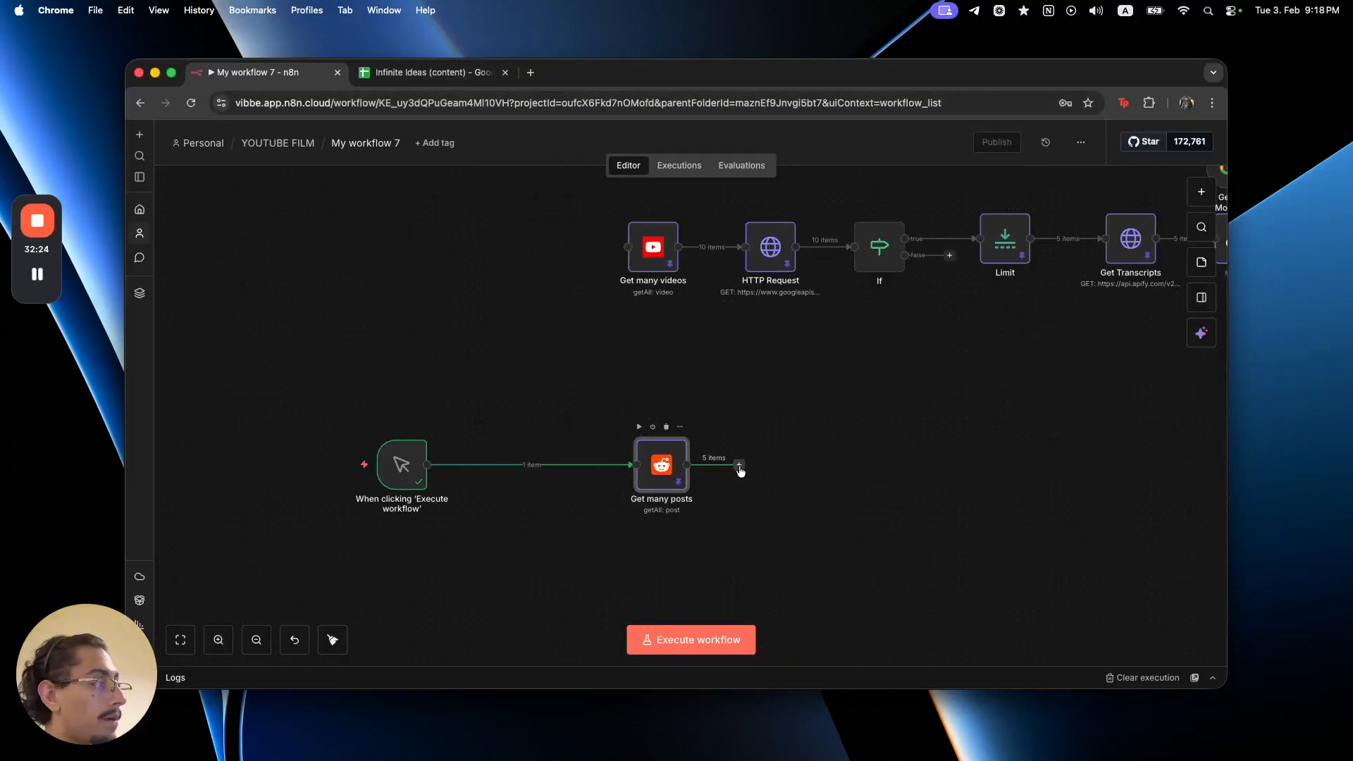
- Add a Basic LLM Chain node after the Get many posts node
{"action": "left_click", "coordinate": [739, 468]}
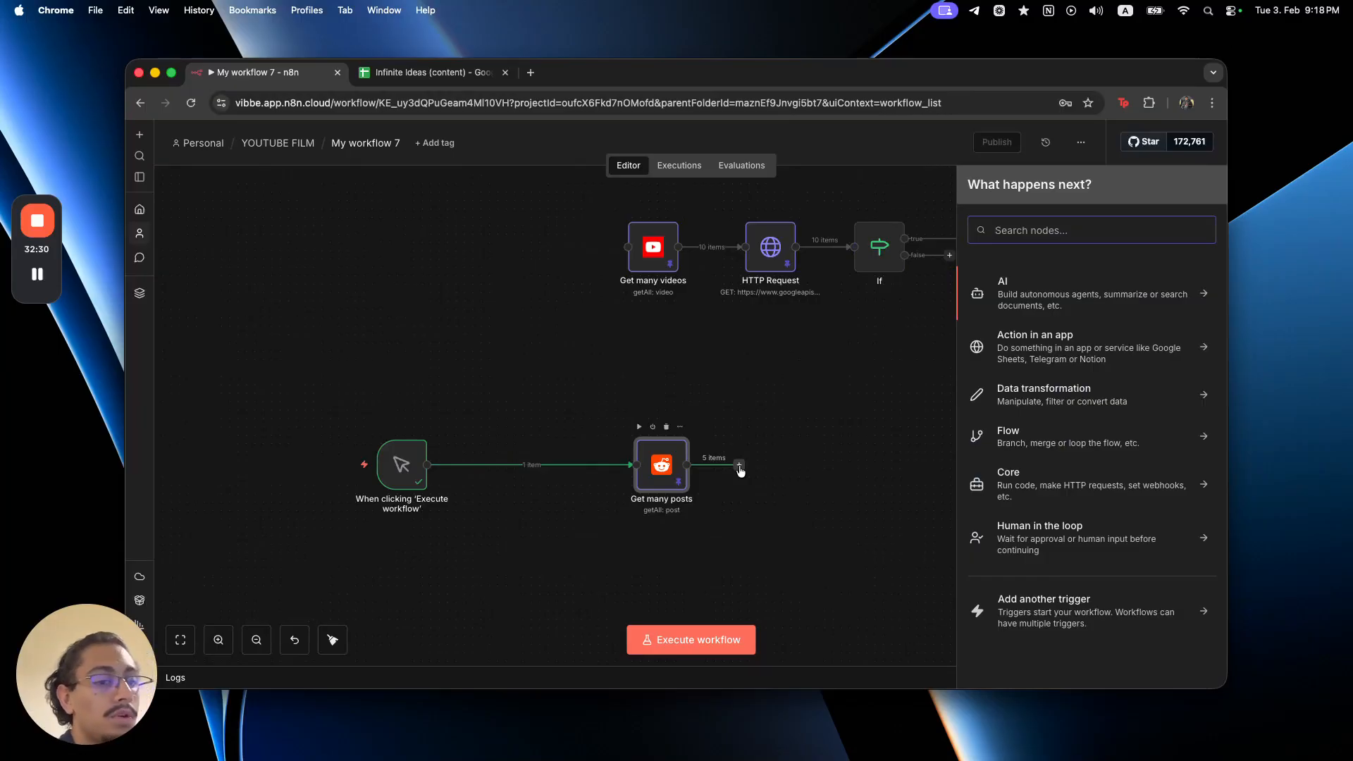
{"action": "type", "text": "llm"}
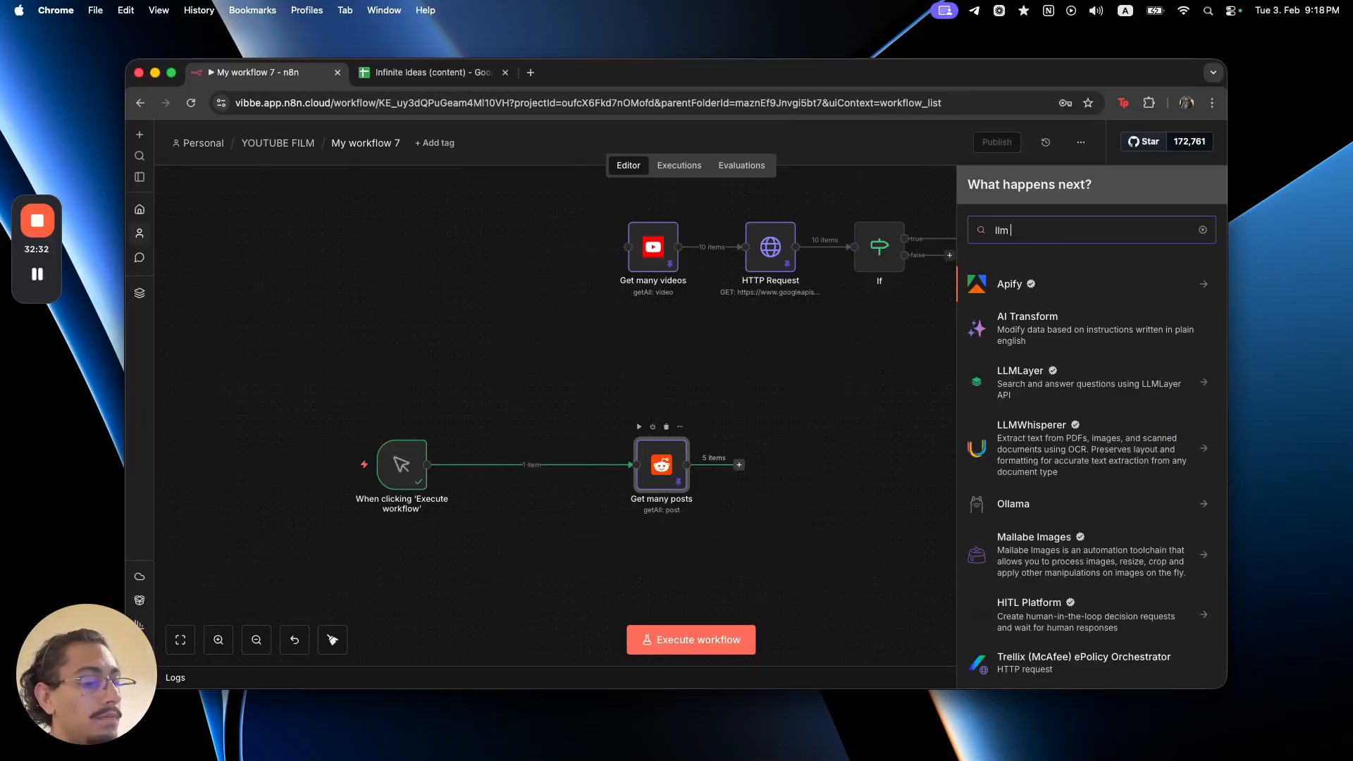
{"action": "type", "text": " c"}
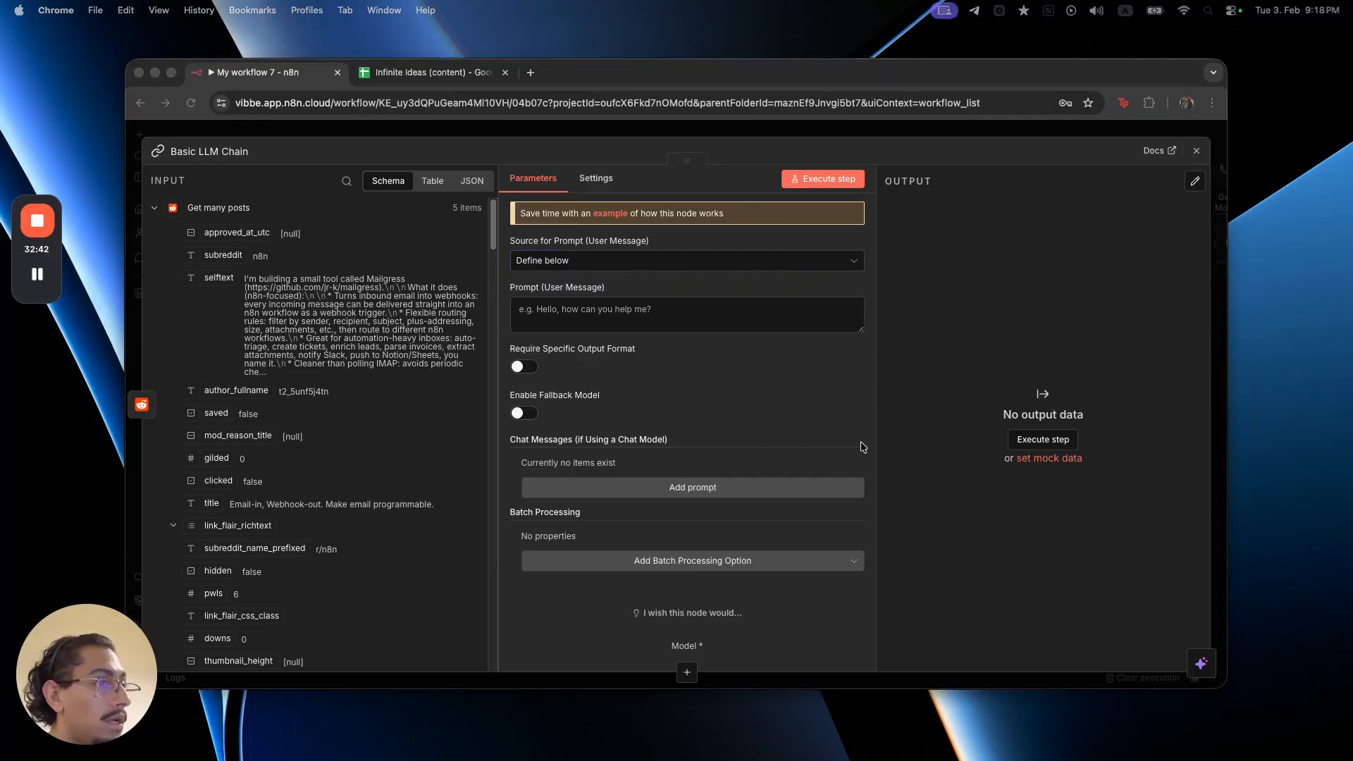
- Define the chain's user prompt as an expression listing Reddit post text {{ $json.selftext }}, title {{ $json.title }} and URL {{ $json.url }}
{"action": "left_click", "coordinate": [599, 310]}
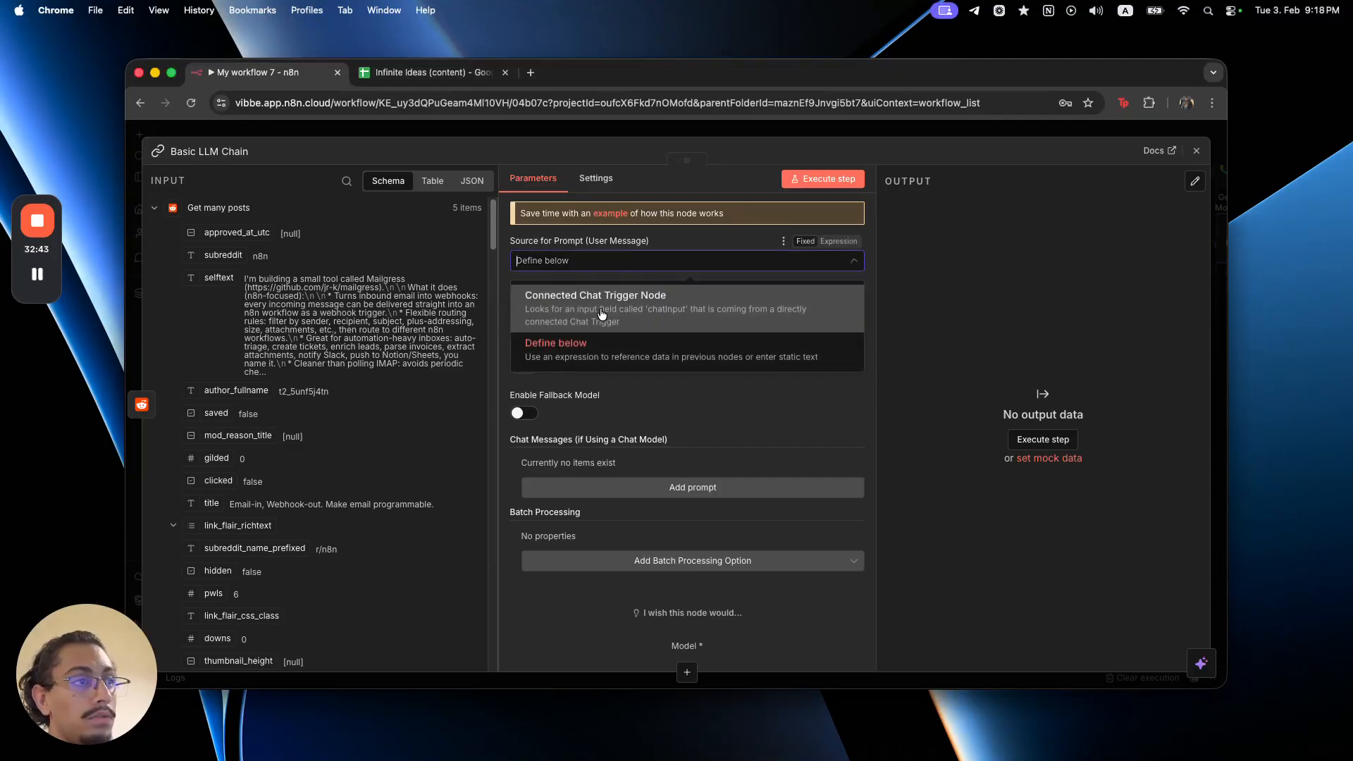
{"action": "left_click", "coordinate": [667, 345]}
{"action": "left_click", "coordinate": [839, 287]}
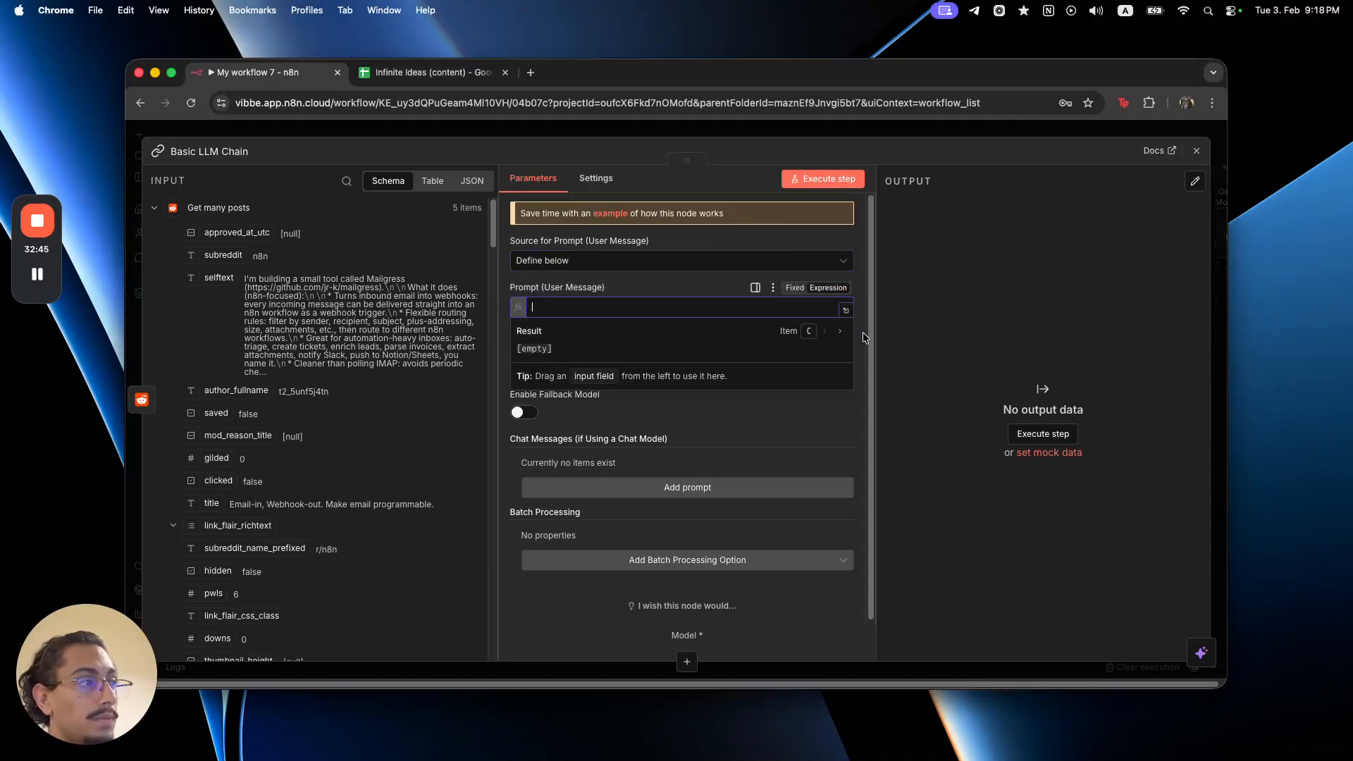
{"action": "left_click", "coordinate": [847, 311]}
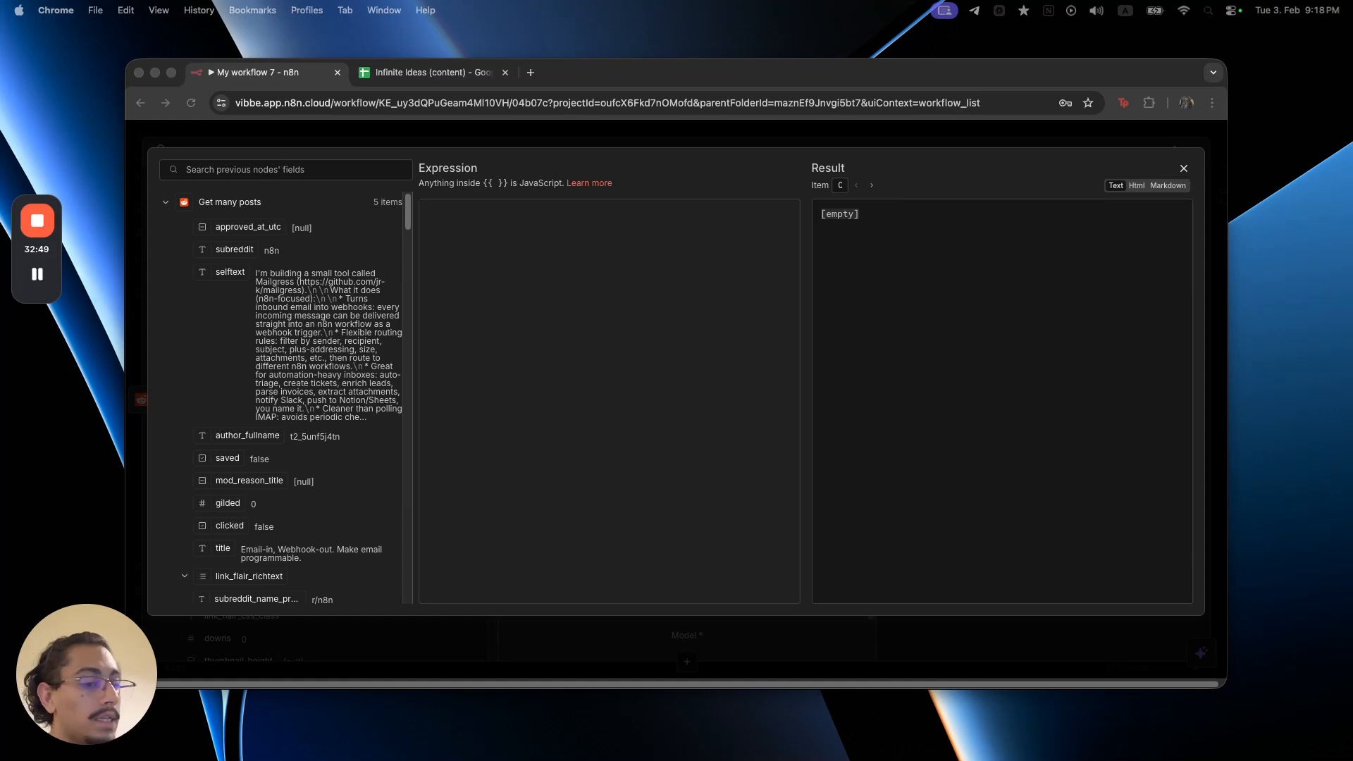
{"action": "left_click", "coordinate": [603, 282]}
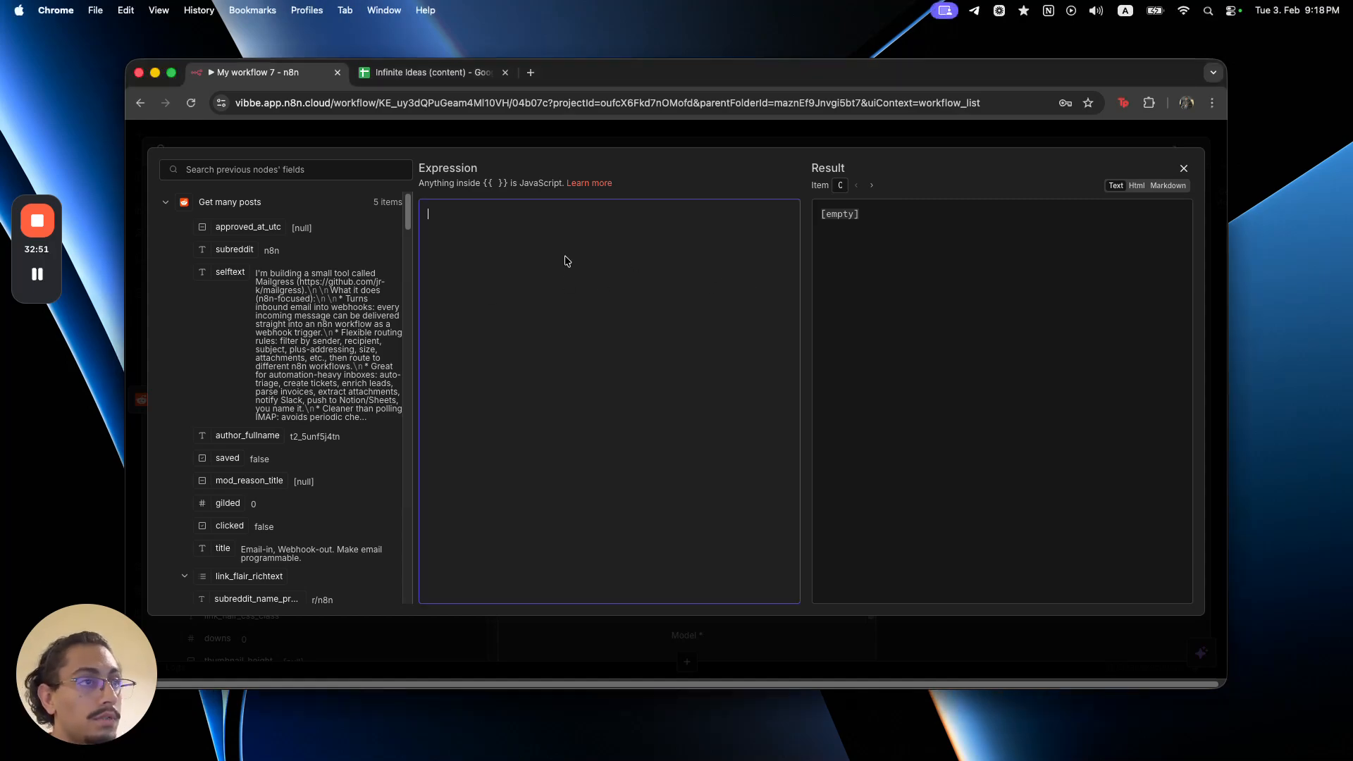
{"action": "type", "text": "Reddit post text: {{ $json.selftext }}  Reddit post title: {{ $json.title }}  Reddit post URL: {{ $json.url }}"}
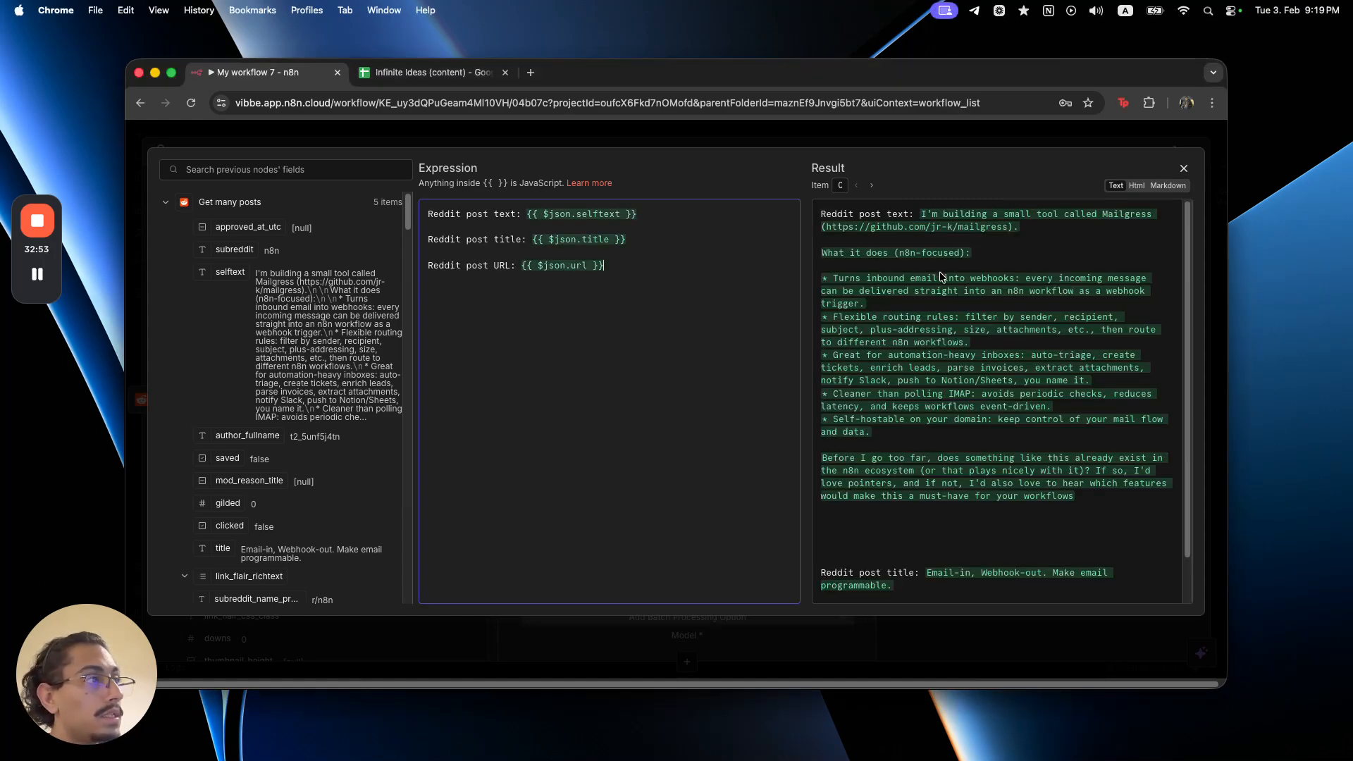
{"action": "key", "text": "Escape"}
{"action": "key", "text": "Escape"}
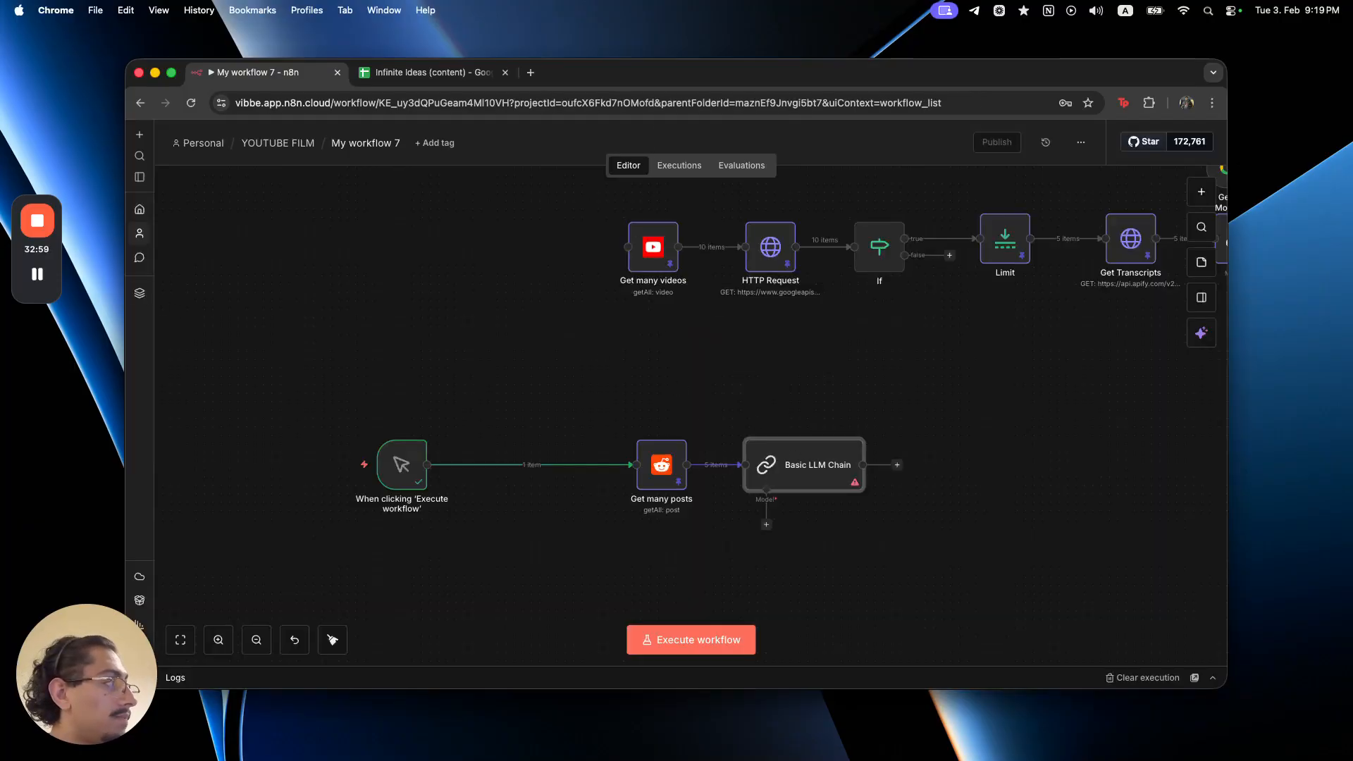
- Attach a Google Gemini Chat Model to the Basic LLM Chain, choose its saved Gemini API credential, and place the model above the chain
{"action": "left_click", "coordinate": [765, 525]}
{"action": "type", "text": "gemin"}
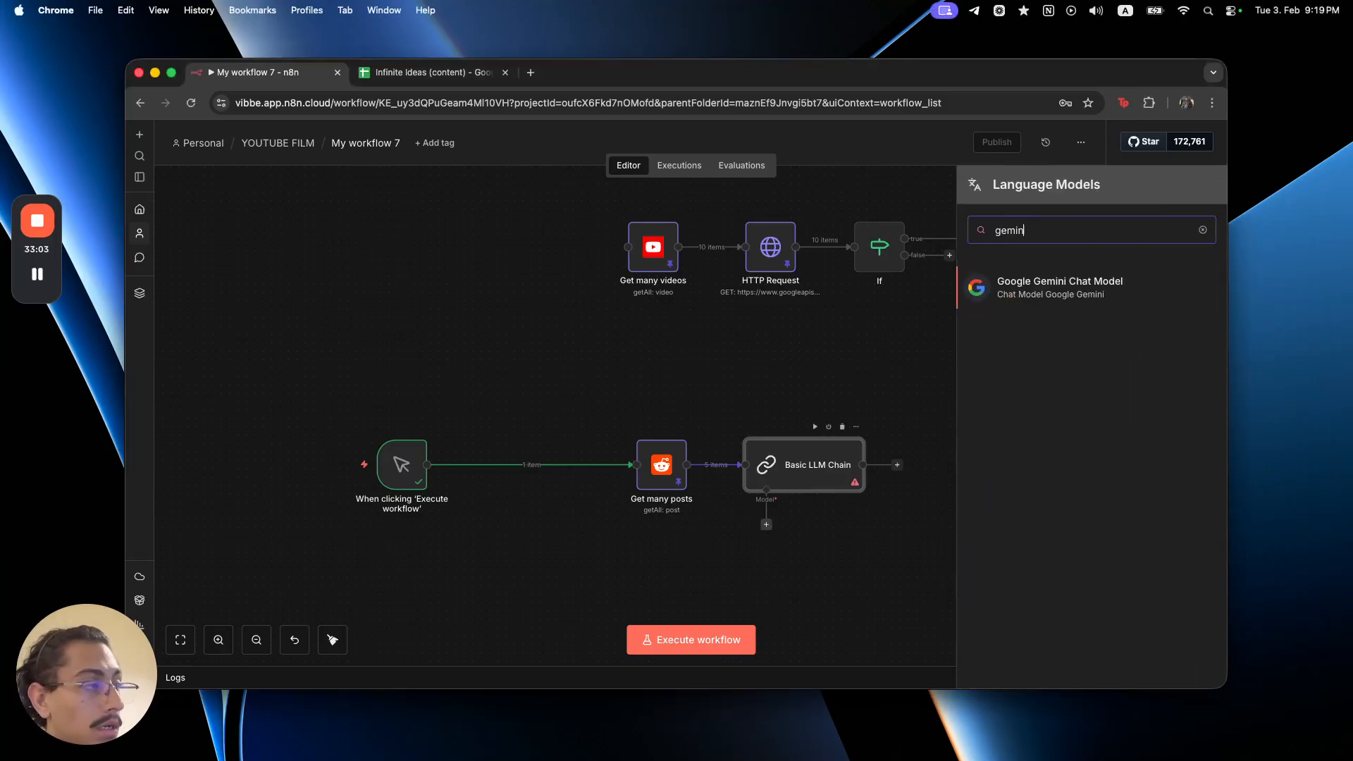
{"action": "left_click", "coordinate": [1035, 289]}
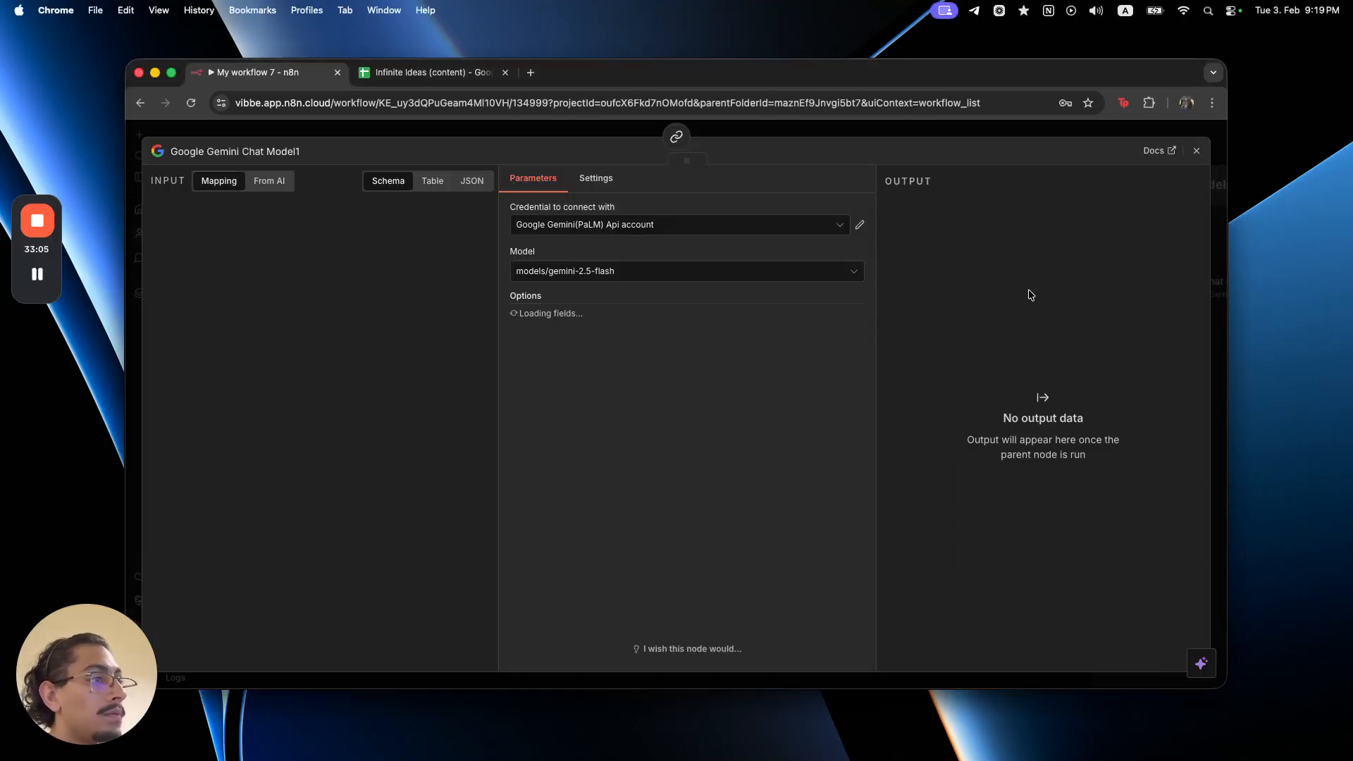
{"action": "left_click", "coordinate": [709, 224]}
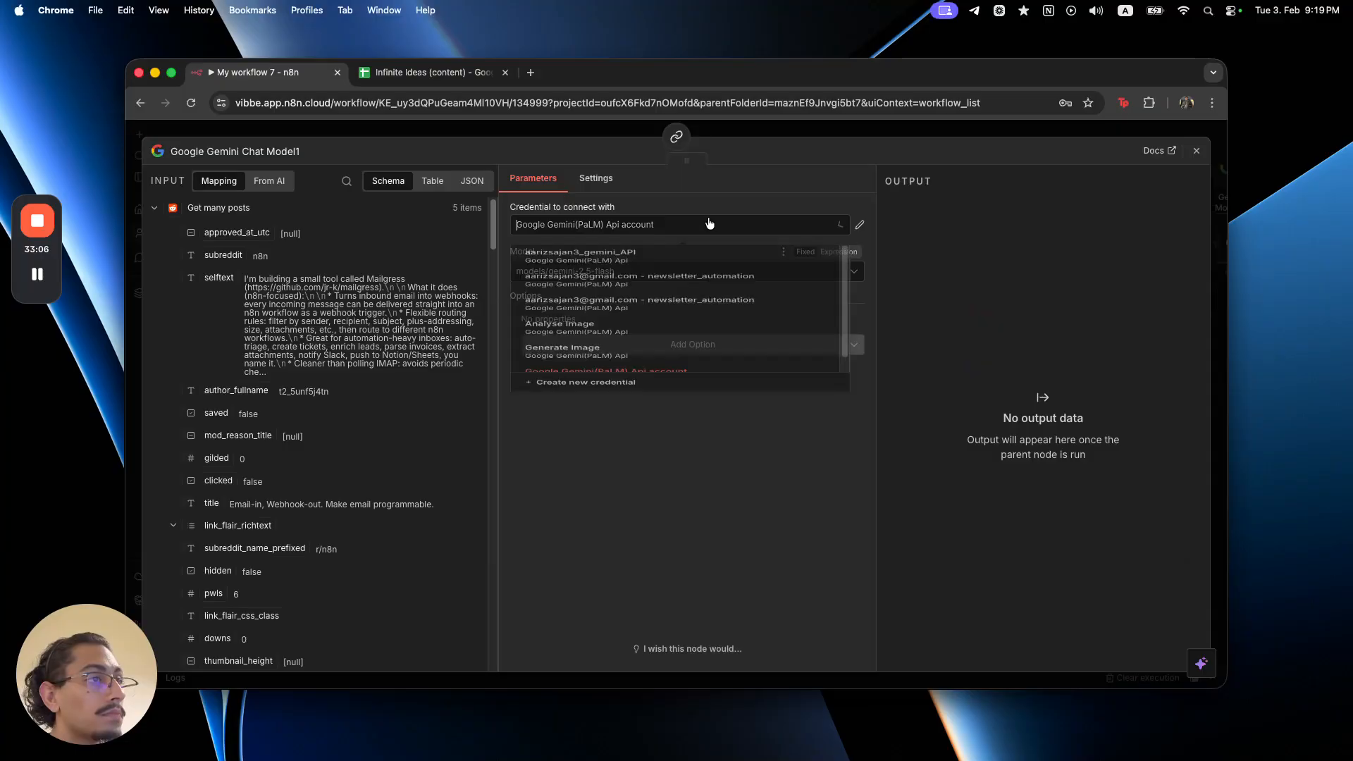
{"action": "left_click", "coordinate": [709, 264]}
{"action": "key", "text": "Escape"}
{"action": "left_click_drag", "start_coordinate": [726, 568], "coordinate": [733, 400]}
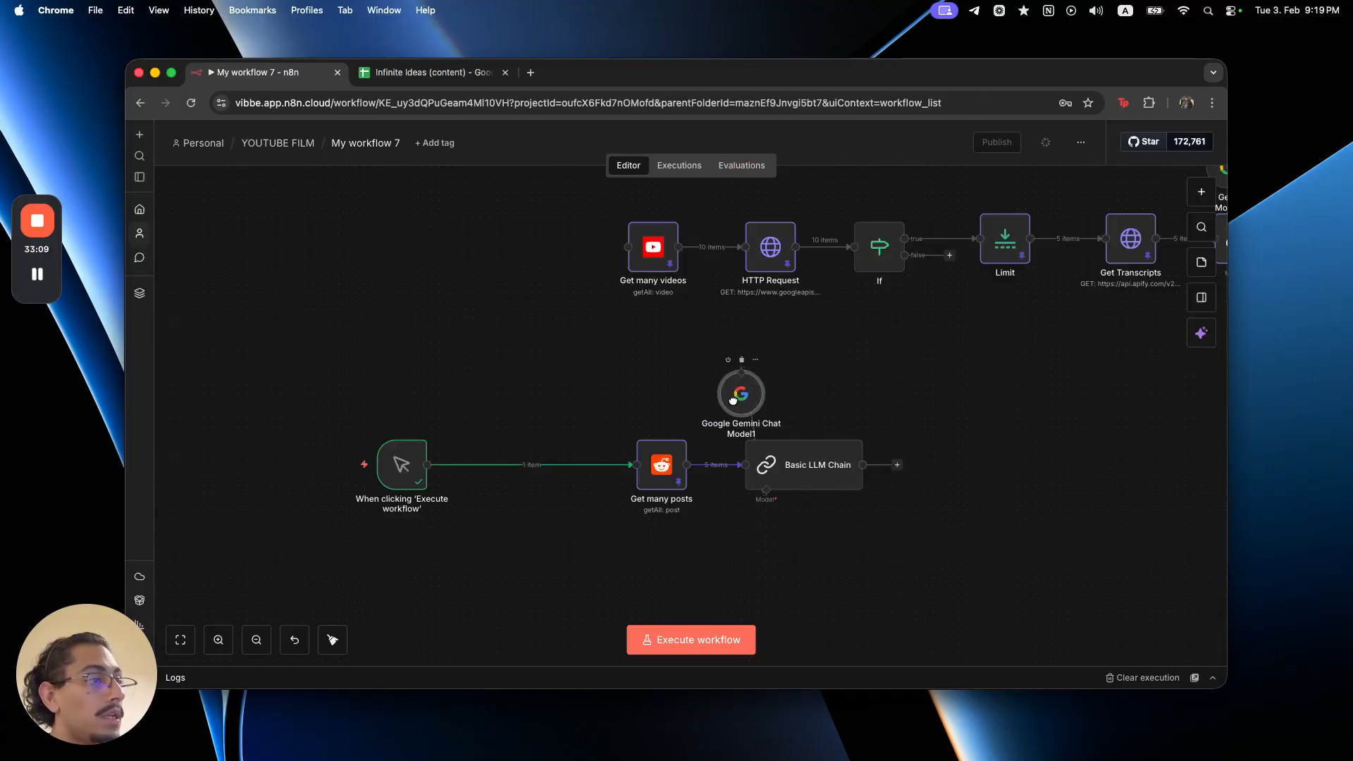
- Require a specific output format in the Basic LLM Chain and add a System chat message
{"action": "double_click", "coordinate": [817, 472]}
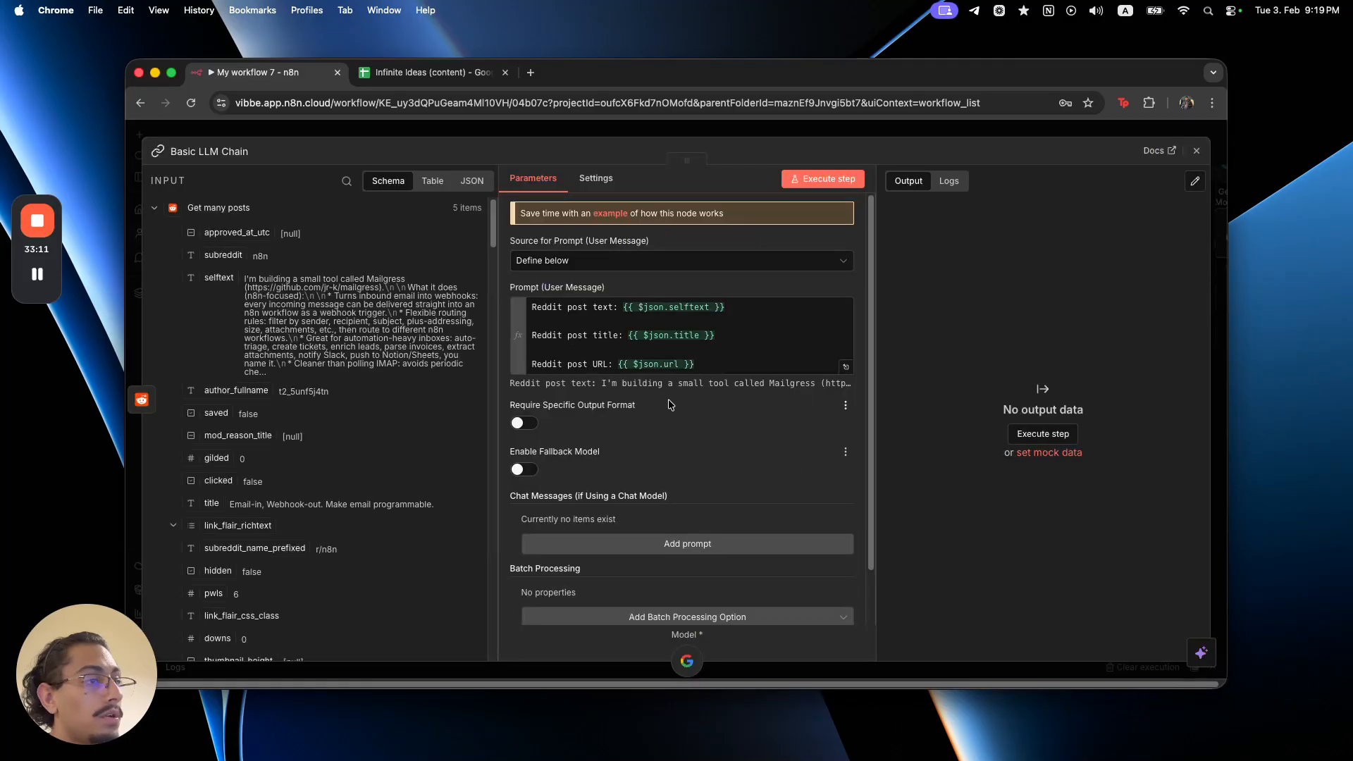
{"action": "left_click", "coordinate": [522, 423]}
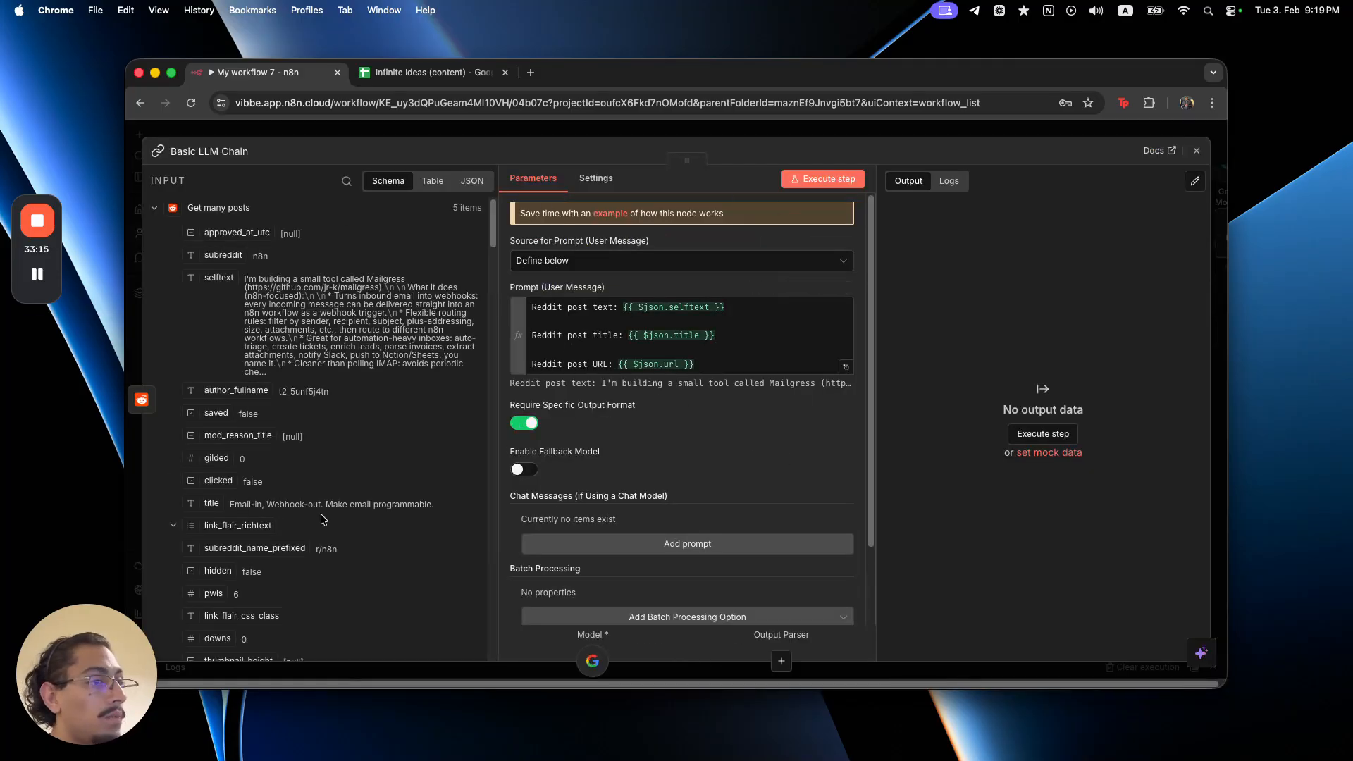
{"action": "left_click", "coordinate": [577, 540]}
{"action": "left_click", "coordinate": [579, 539]}
{"action": "left_click", "coordinate": [582, 537]}
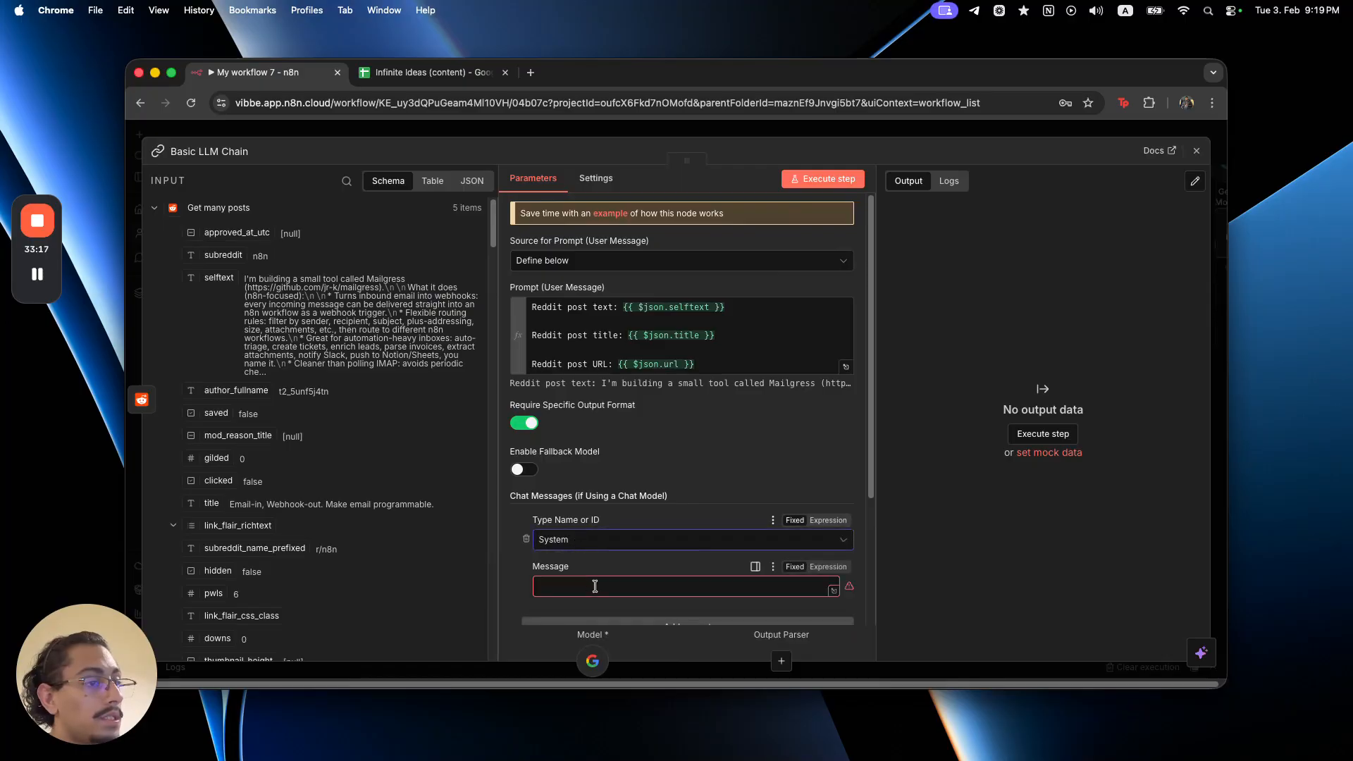
- Set the system message to "Identify the Reddit post title and URL and include a one sentence summary about the post."
{"action": "left_click", "coordinate": [834, 591]}
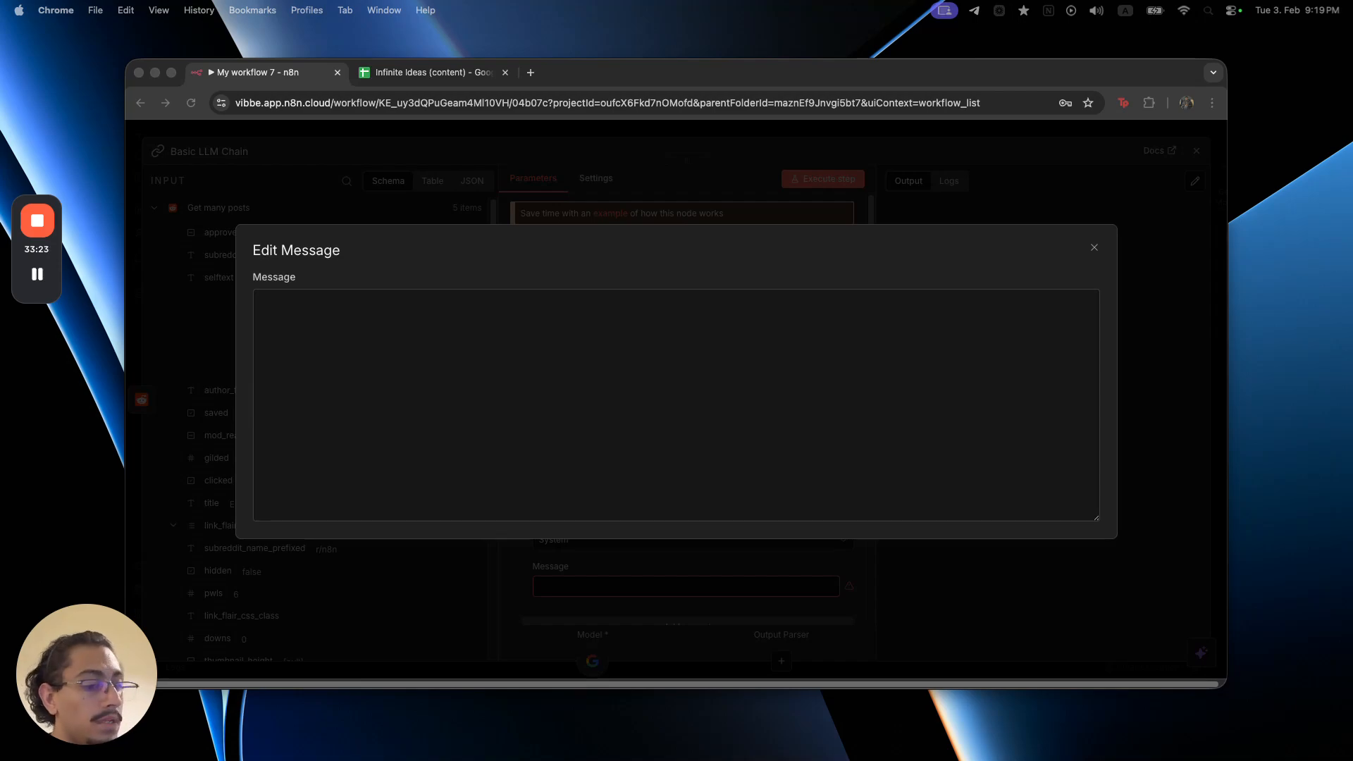
{"action": "left_click", "coordinate": [594, 324]}
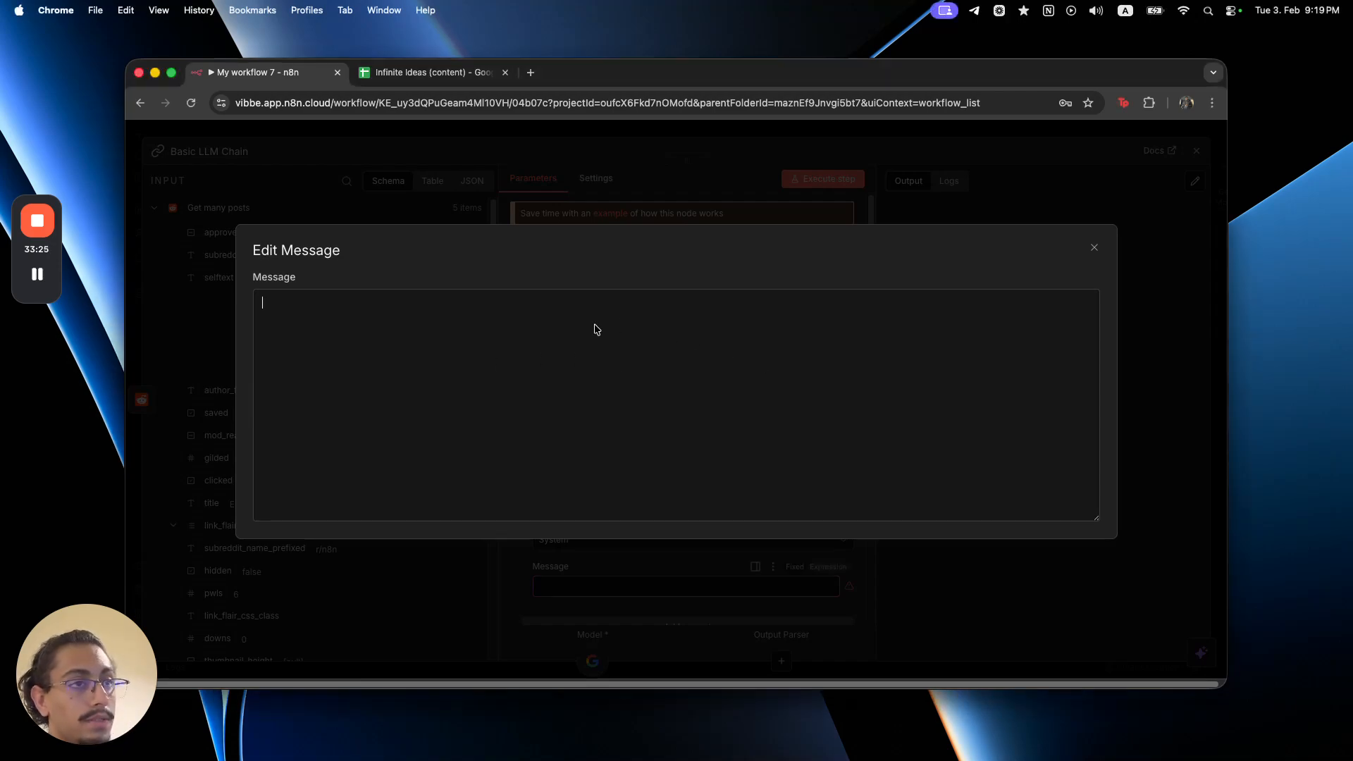
{"action": "type", "text": "Identify the Reddit post title and URL and include a one sentence summary about the post."}
{"action": "left_click_drag", "start_coordinate": [282, 303], "coordinate": [544, 310]}
{"action": "left_click", "coordinate": [331, 310]}
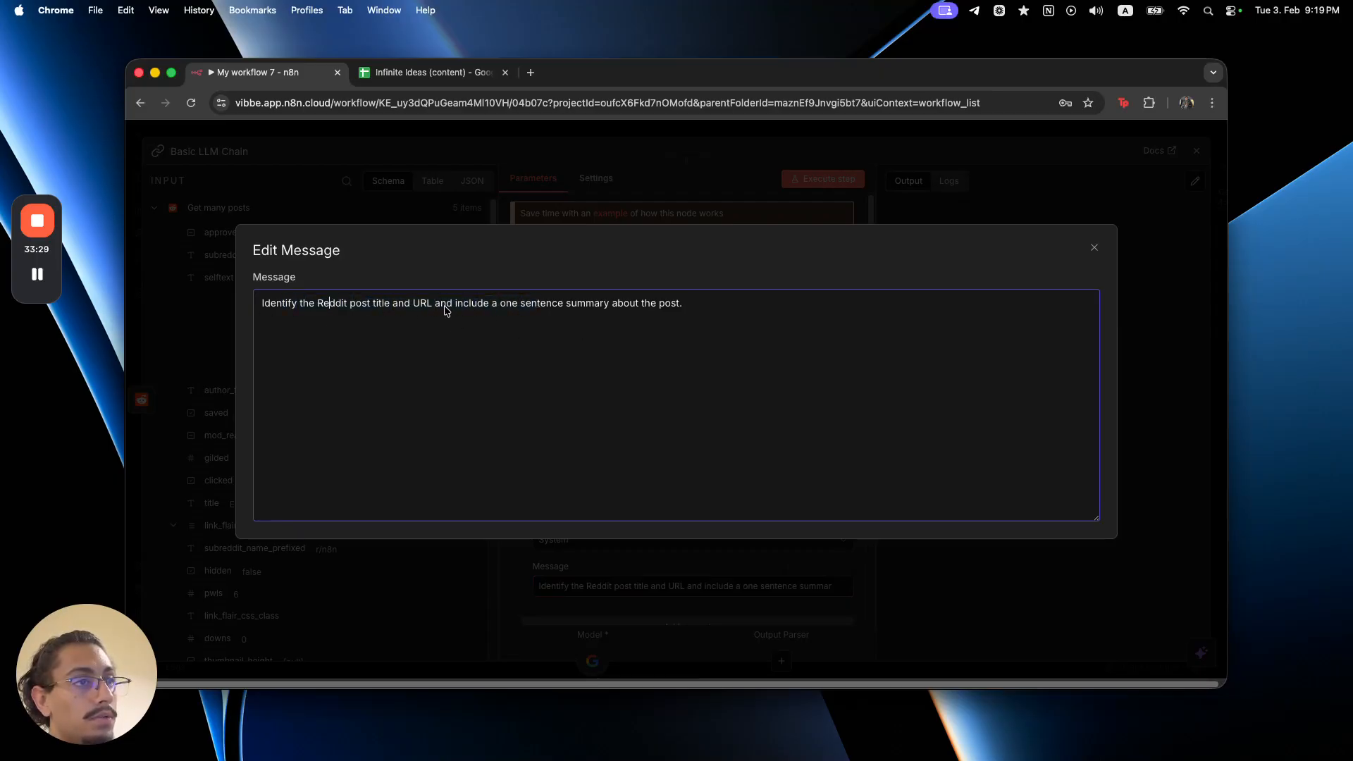
{"action": "left_click_drag", "start_coordinate": [499, 305], "coordinate": [682, 313]}
{"action": "left_click", "coordinate": [682, 578]}
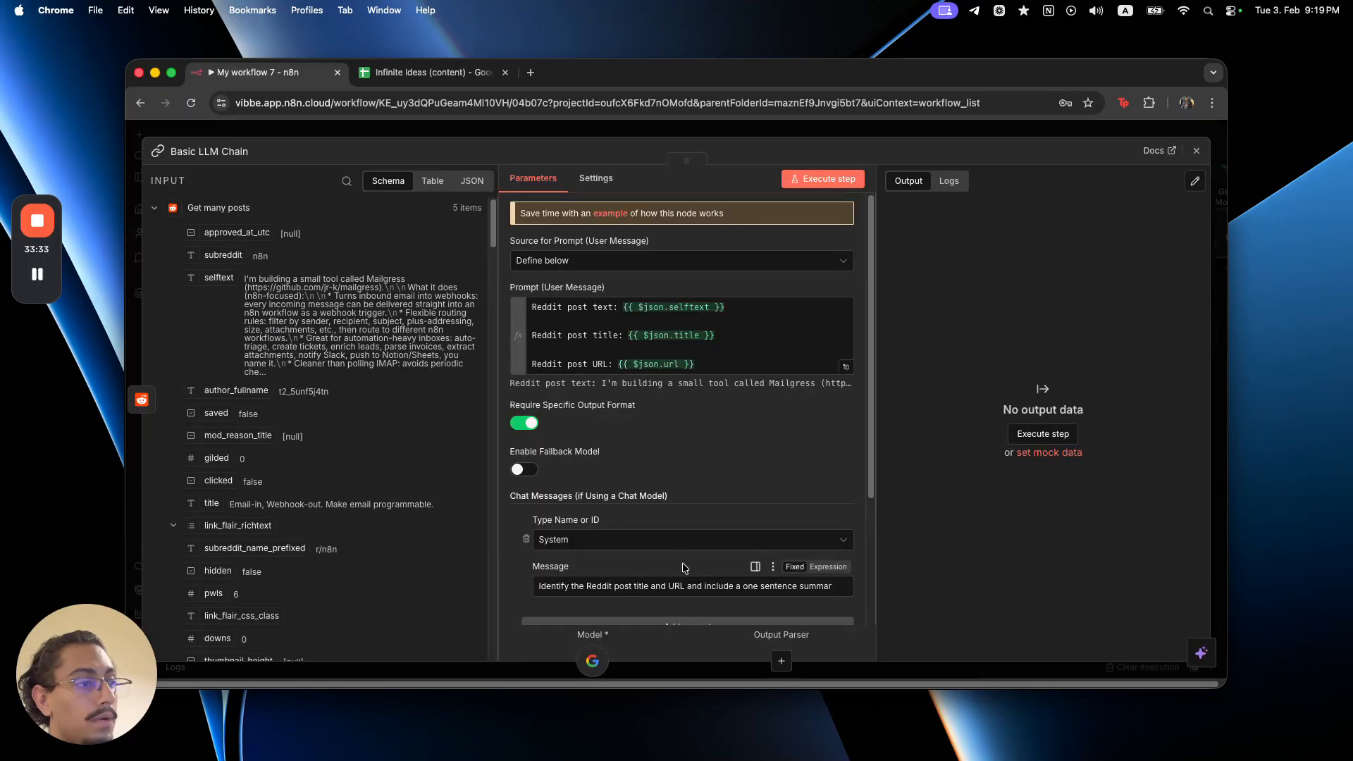
- Attach a Structured Output Parser with a JSON example containing title, link and summary, and arrange it beside the Gemini model above the chain
{"action": "scroll", "coordinate": [682, 562], "scroll_direction": "down", "scroll_amount": 3}
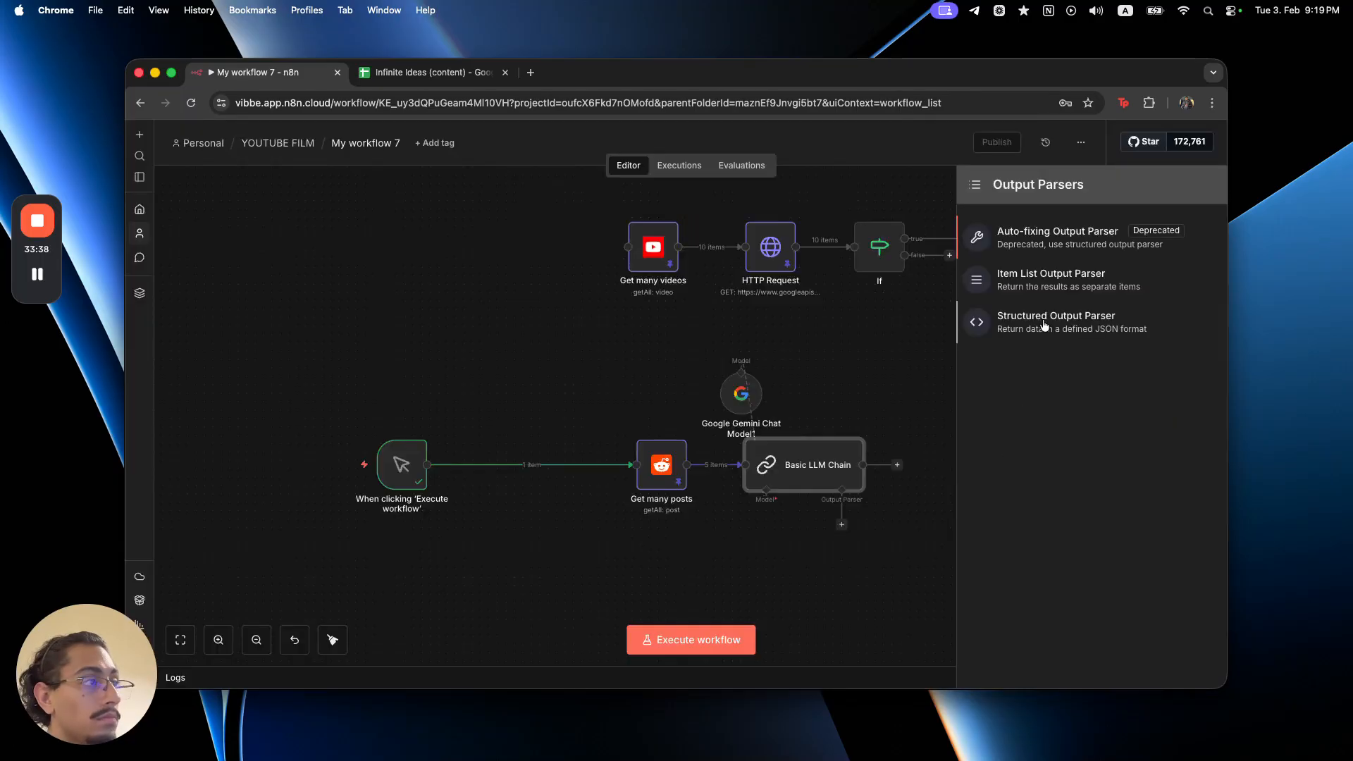
{"action": "left_click", "coordinate": [1044, 323]}
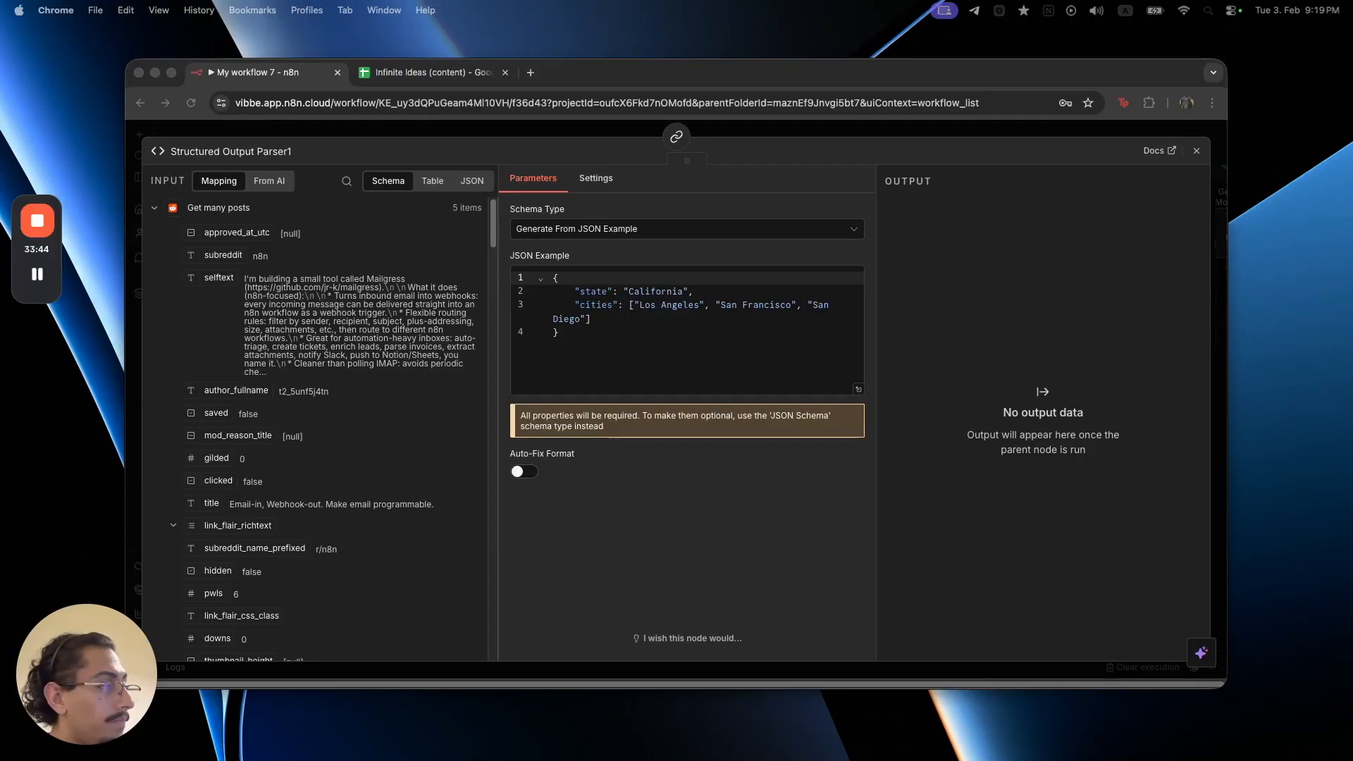
{"action": "left_click", "coordinate": [858, 389]}
{"action": "key", "text": "super+a"}
{"action": "type", "text": "[   {     \"title\": \"i no longer have to worry about checking my emails...\",     \"link\": \"[https://www.reddit.com/r/n8n/comments/1ogp3ws/i_no_longer_have_to_worry_about_checking_my/](https://www.reddit.com/r/n8n/comments/1ogp3ws/i_no_longer_have_to_worry_about_checking_my/)\",     \"summary\": \"The author shares a powerful n8n email automation...\"   } ]"}
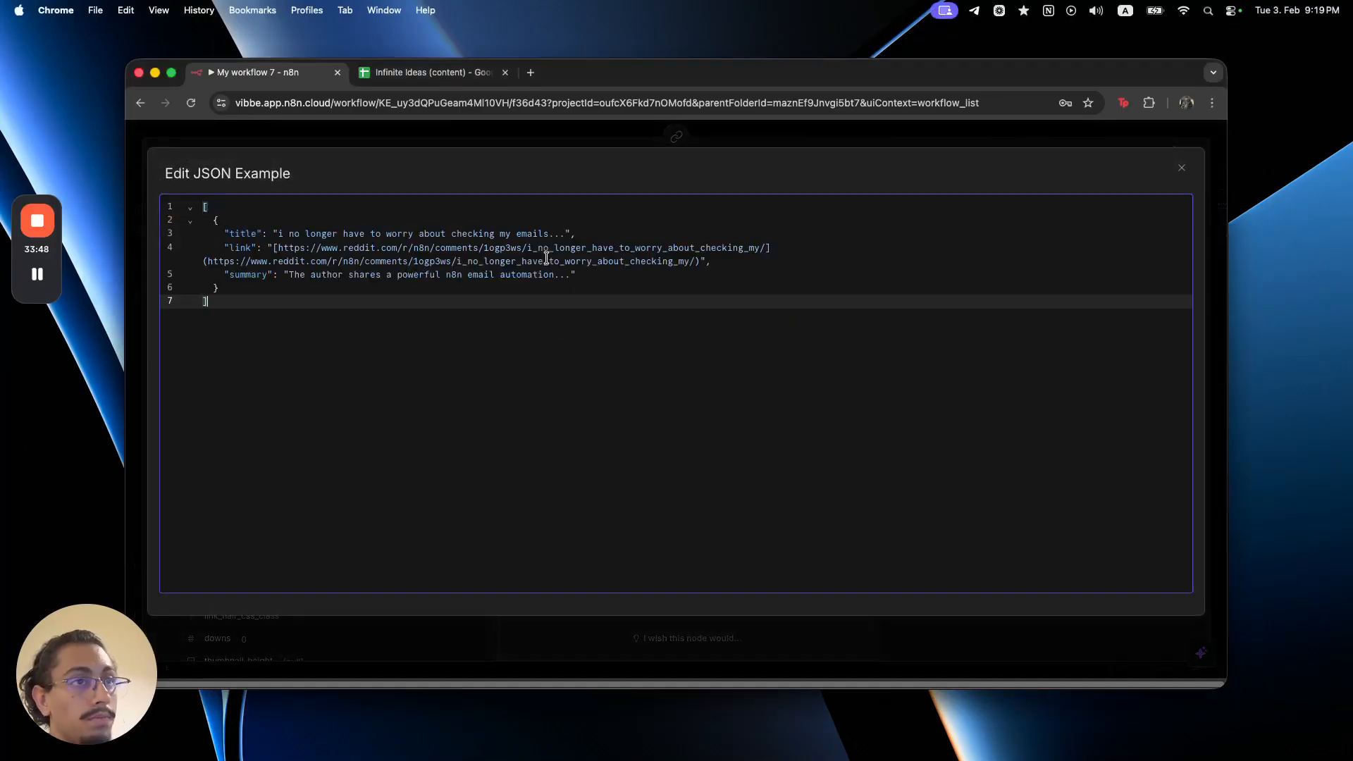
{"action": "left_click", "coordinate": [239, 235]}
{"action": "left_click", "coordinate": [249, 286]}
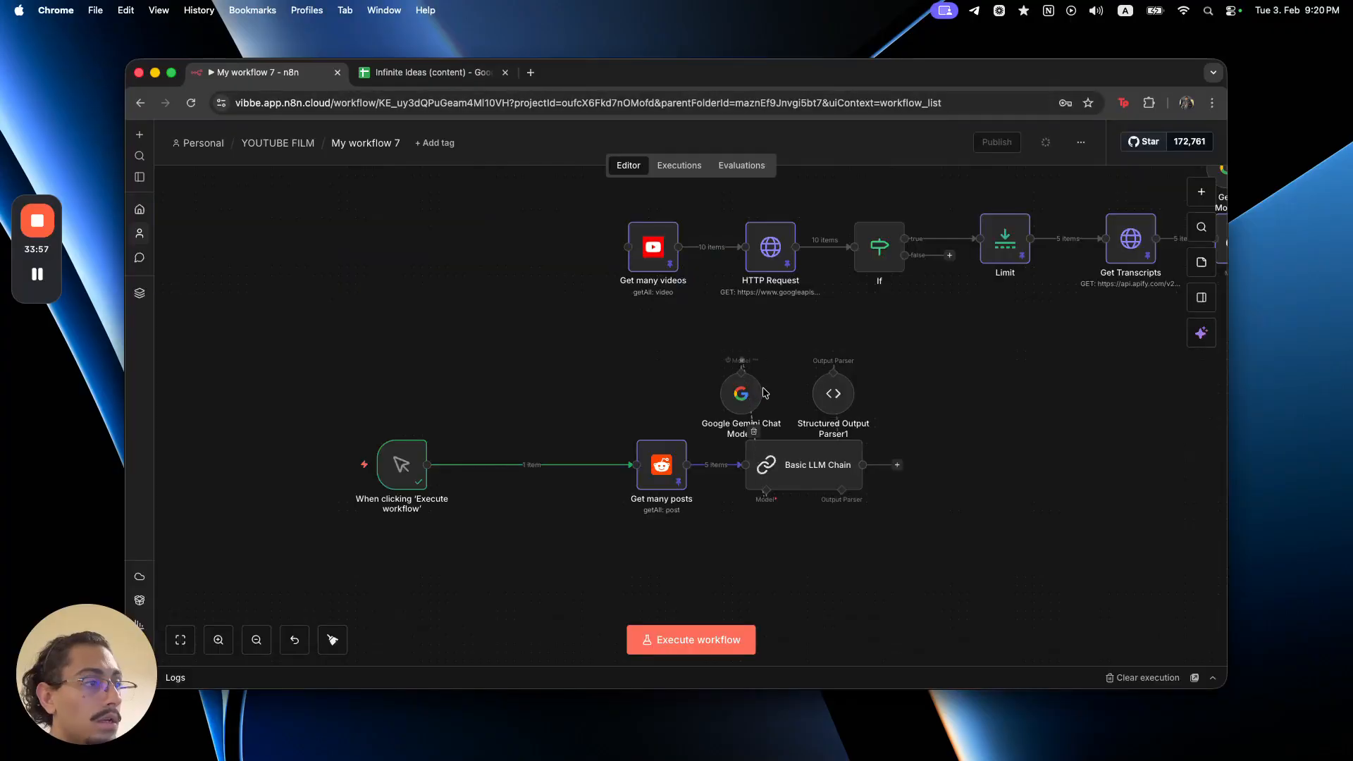
{"action": "left_click_drag", "start_coordinate": [740, 395], "coordinate": [832, 395]}
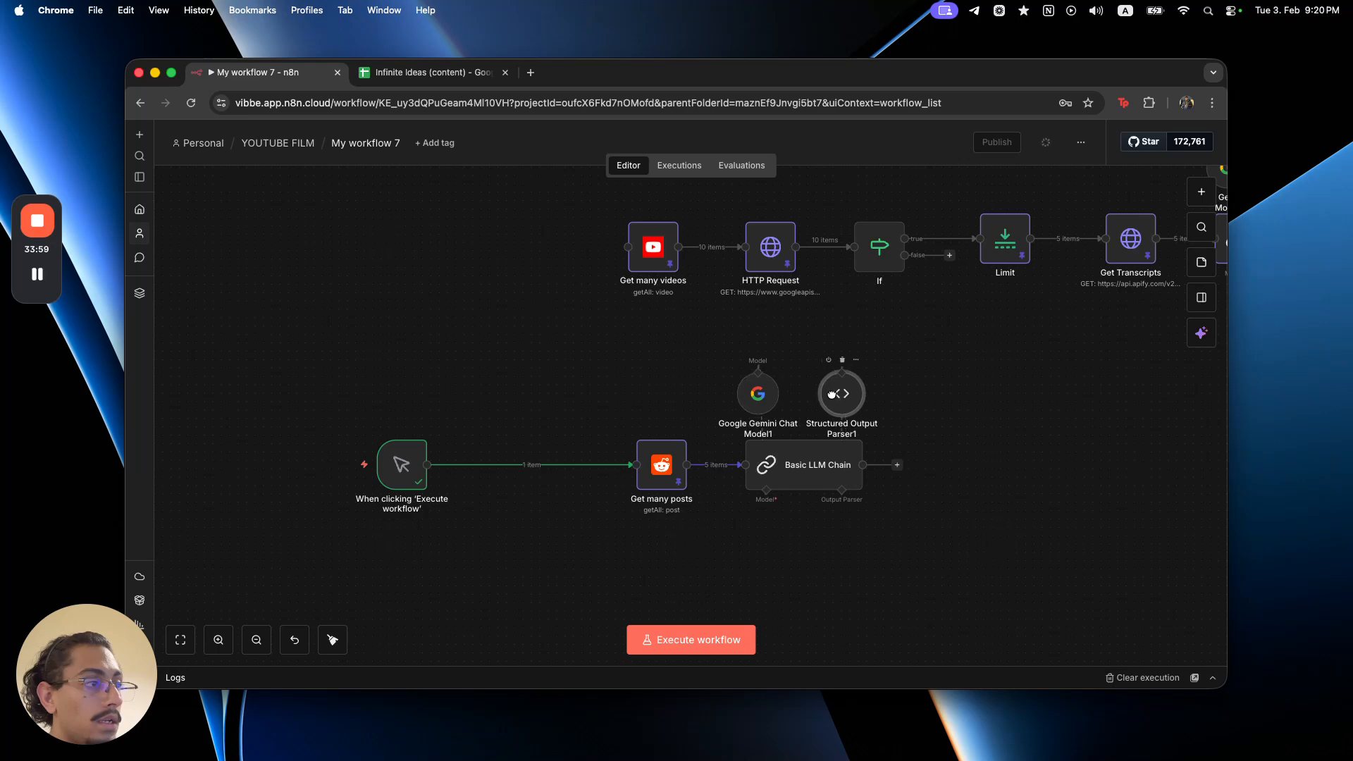
- In the Infinite Ideas spreadsheet's Reddit sheet, insert a narrowed column headed "Link" between Title and Summary
{"action": "left_click", "coordinate": [430, 72]}
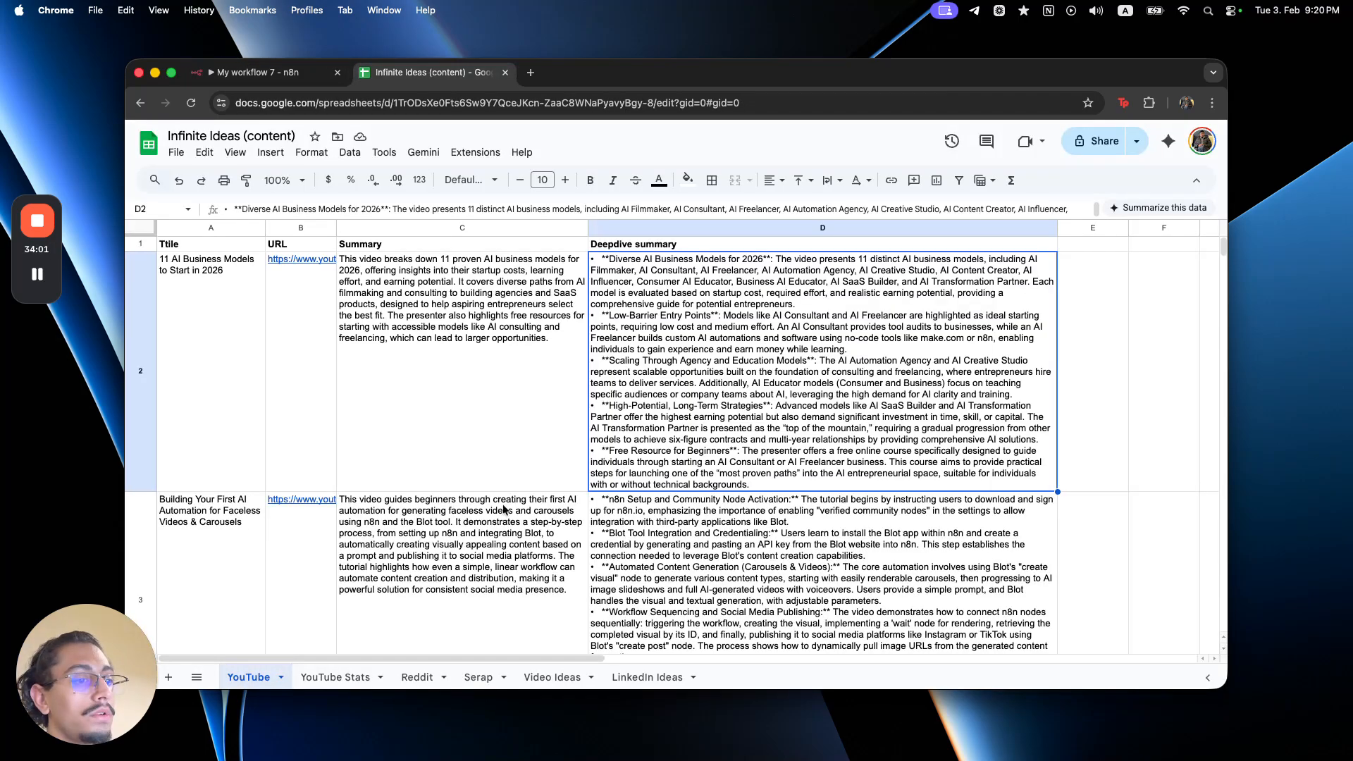
{"action": "left_click", "coordinate": [409, 674]}
{"action": "left_click", "coordinate": [230, 243]}
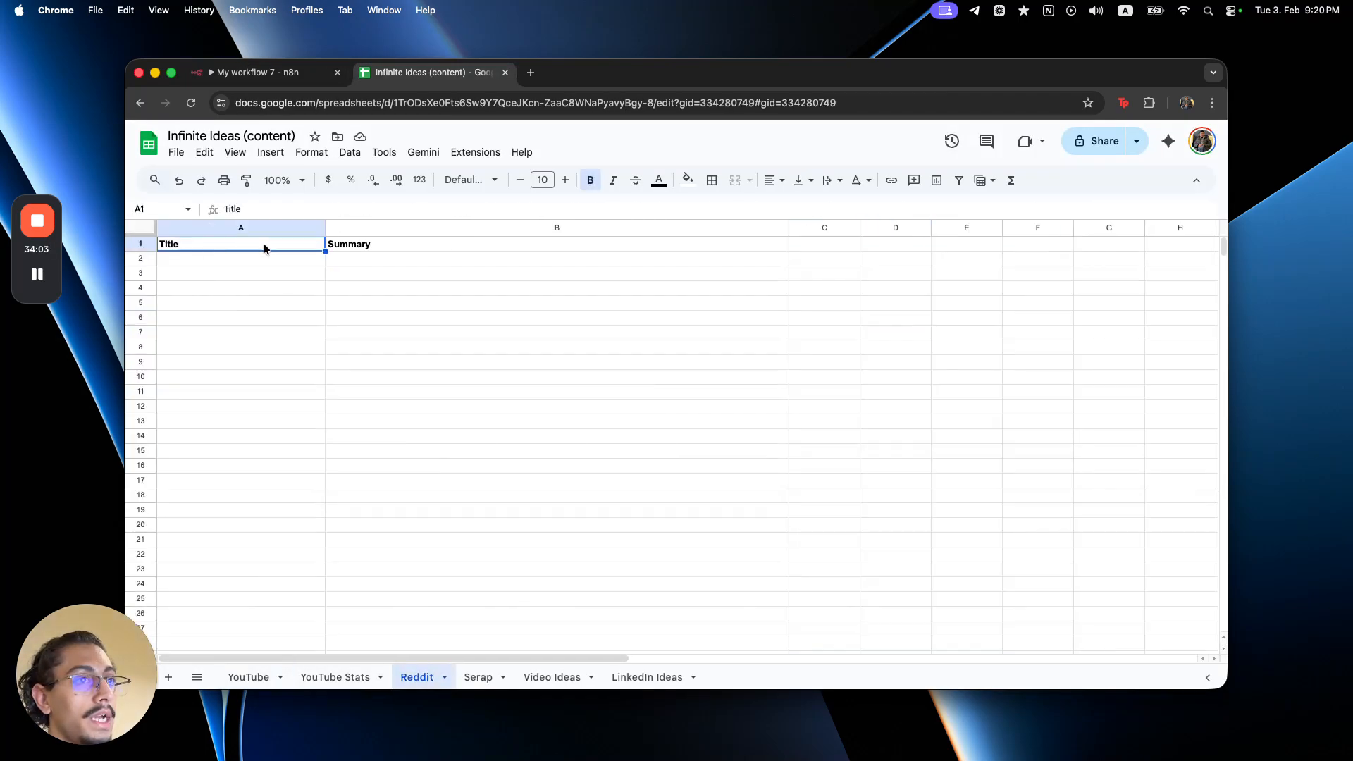
{"action": "left_click", "coordinate": [351, 243]}
{"action": "right_click", "coordinate": [384, 233]}
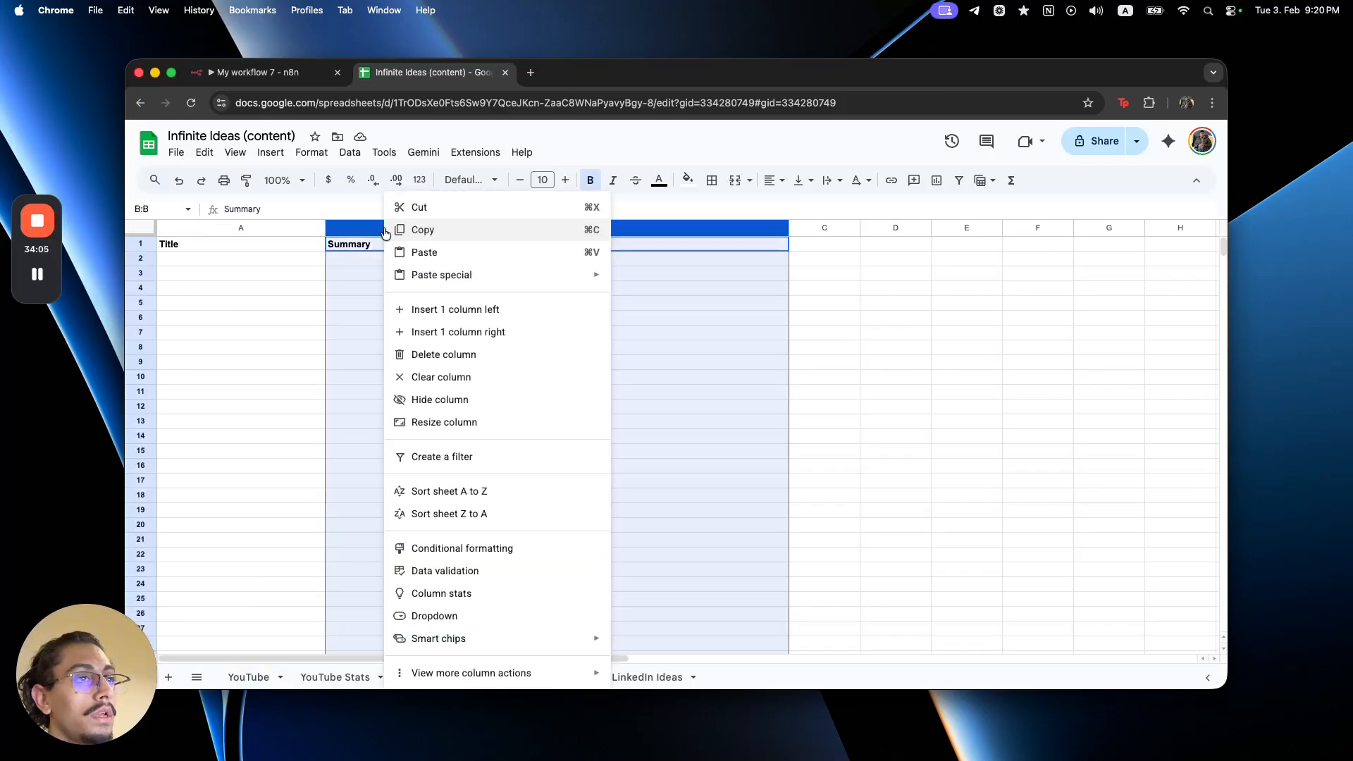
{"action": "left_click", "coordinate": [444, 308]}
{"action": "left_click_drag", "start_coordinate": [787, 228], "coordinate": [447, 229]}
{"action": "double_click", "coordinate": [399, 244]}
{"action": "type", "text": "Link"}
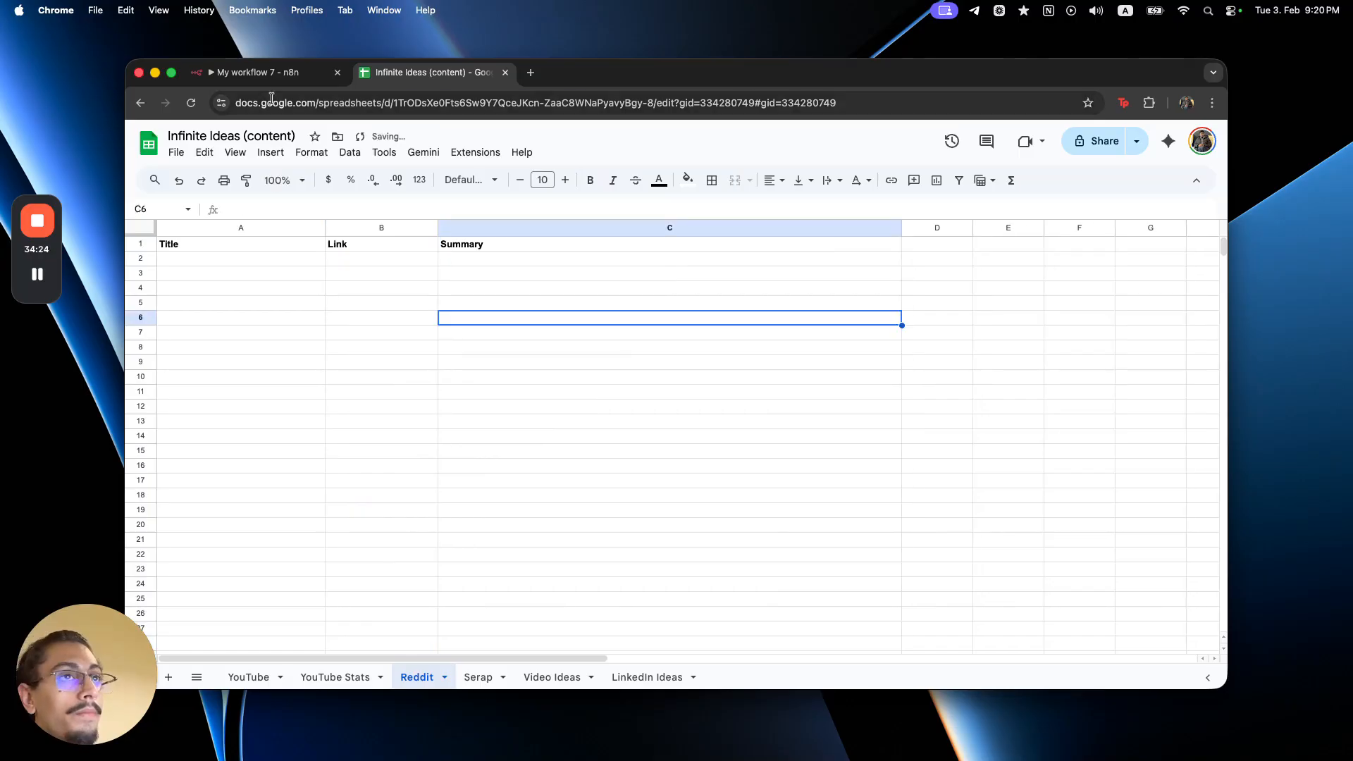
- Return to the n8n workflow, execute it, and pin the Basic LLM Chain's output
{"action": "left_click", "coordinate": [258, 72]}
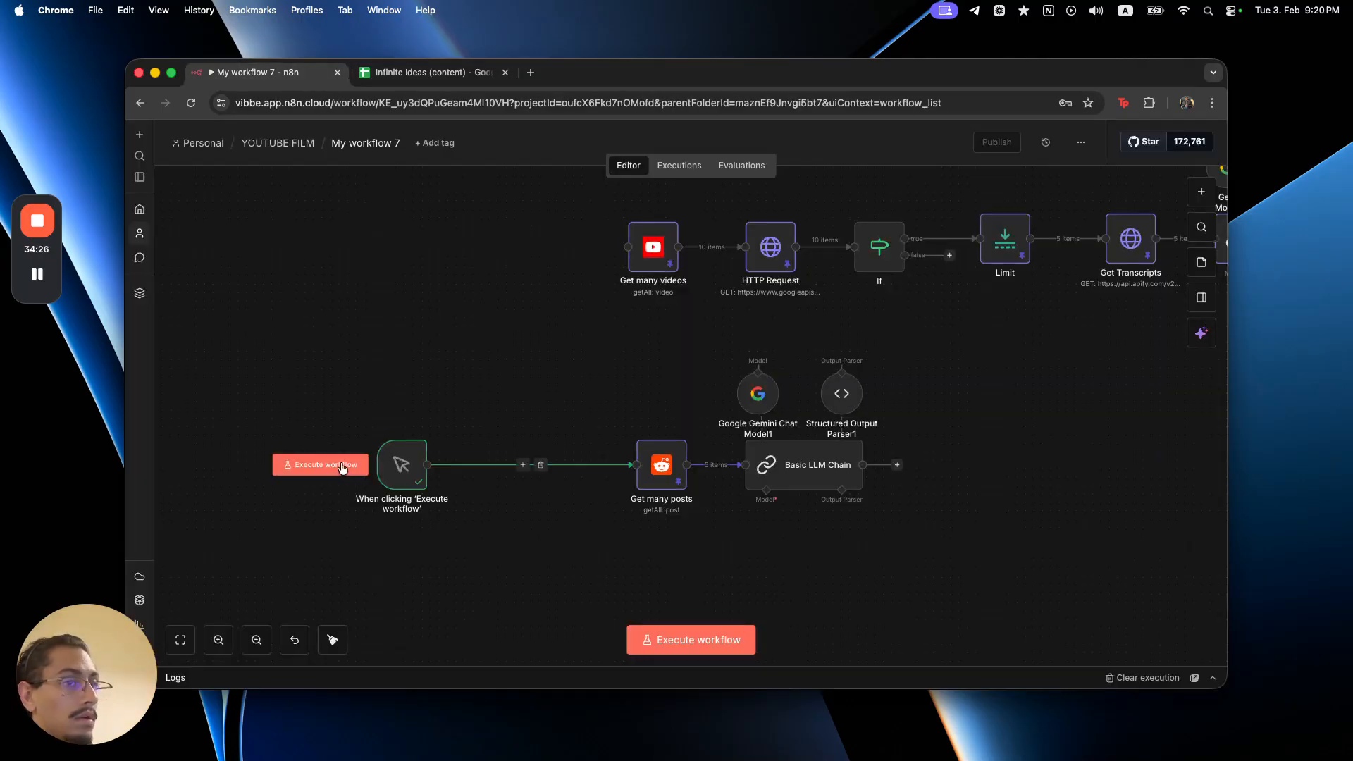
{"action": "left_click", "coordinate": [343, 467]}
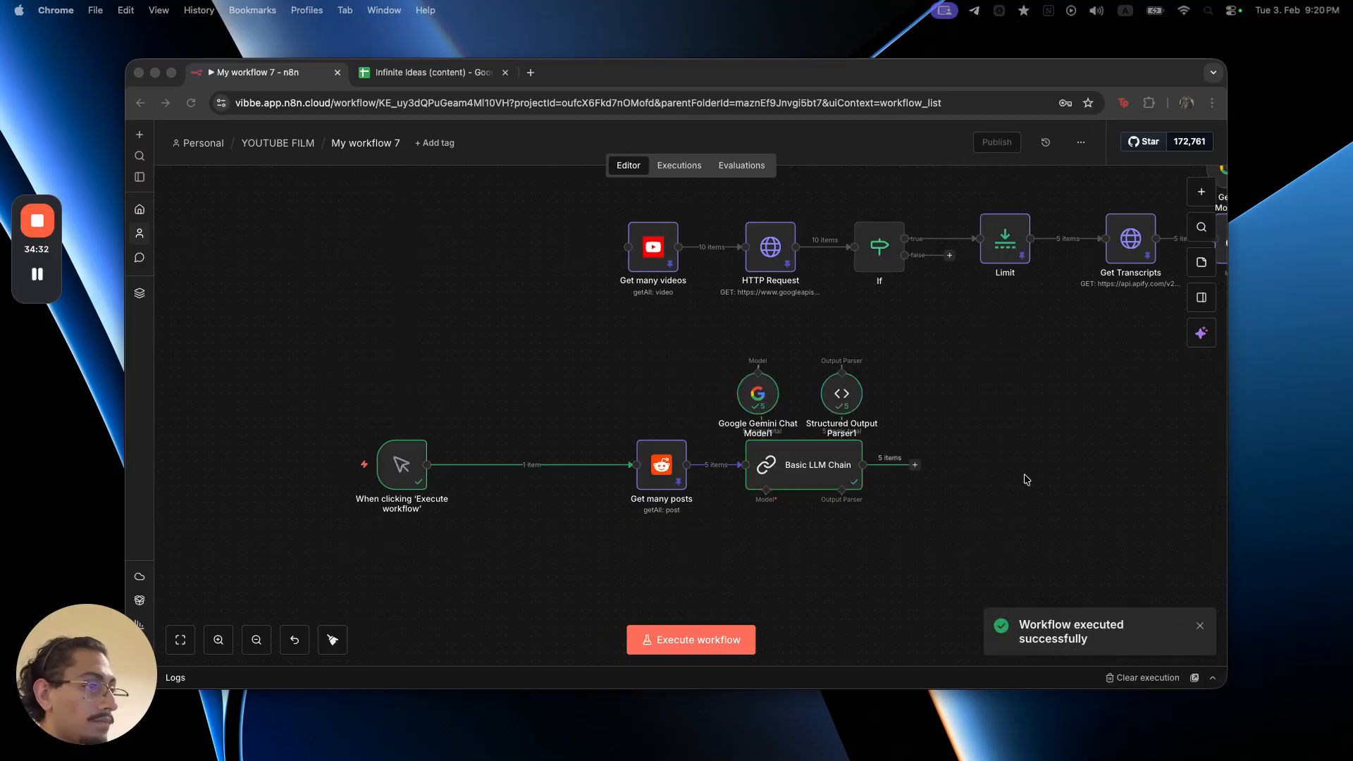
{"action": "scroll", "coordinate": [954, 530], "scroll_direction": "right", "scroll_amount": 5}
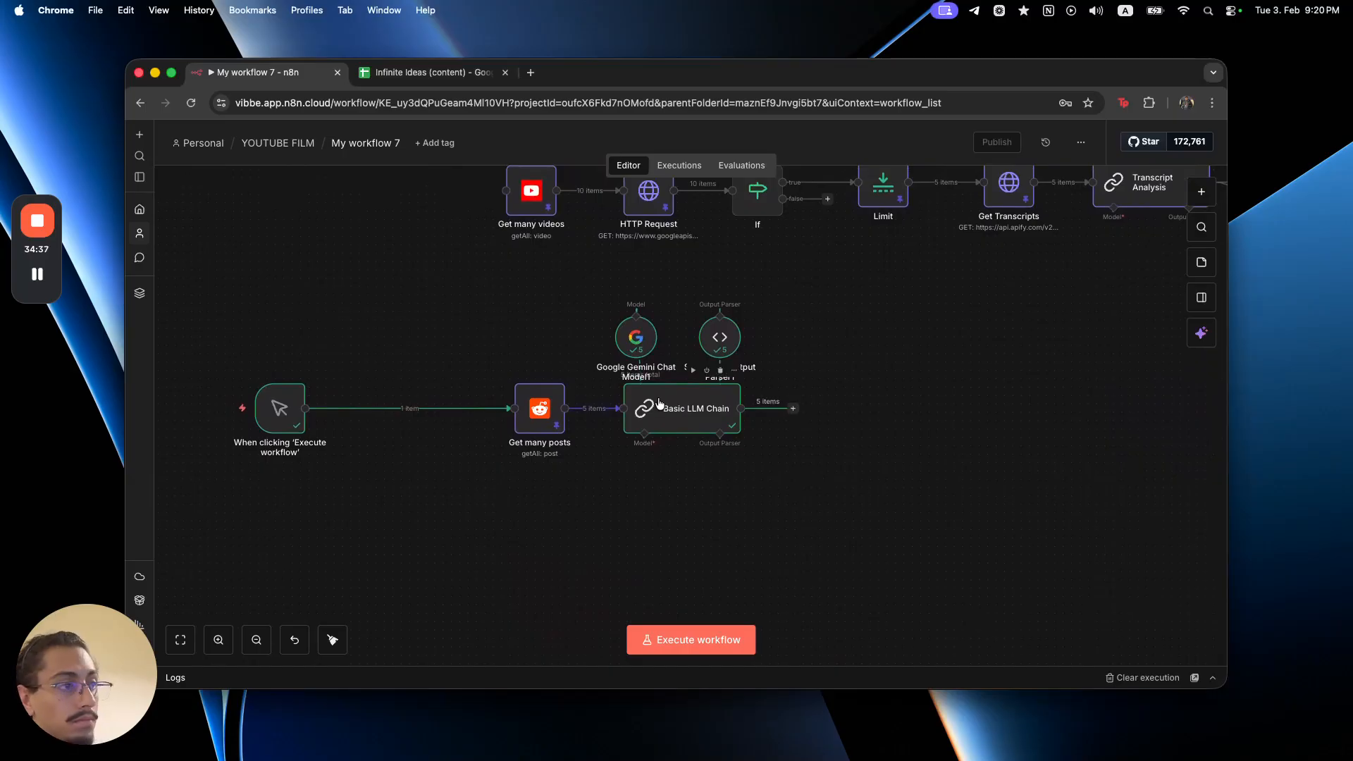
{"action": "left_click", "coordinate": [659, 404]}
{"action": "key", "text": "p"}
{"action": "left_click", "coordinate": [789, 452]}
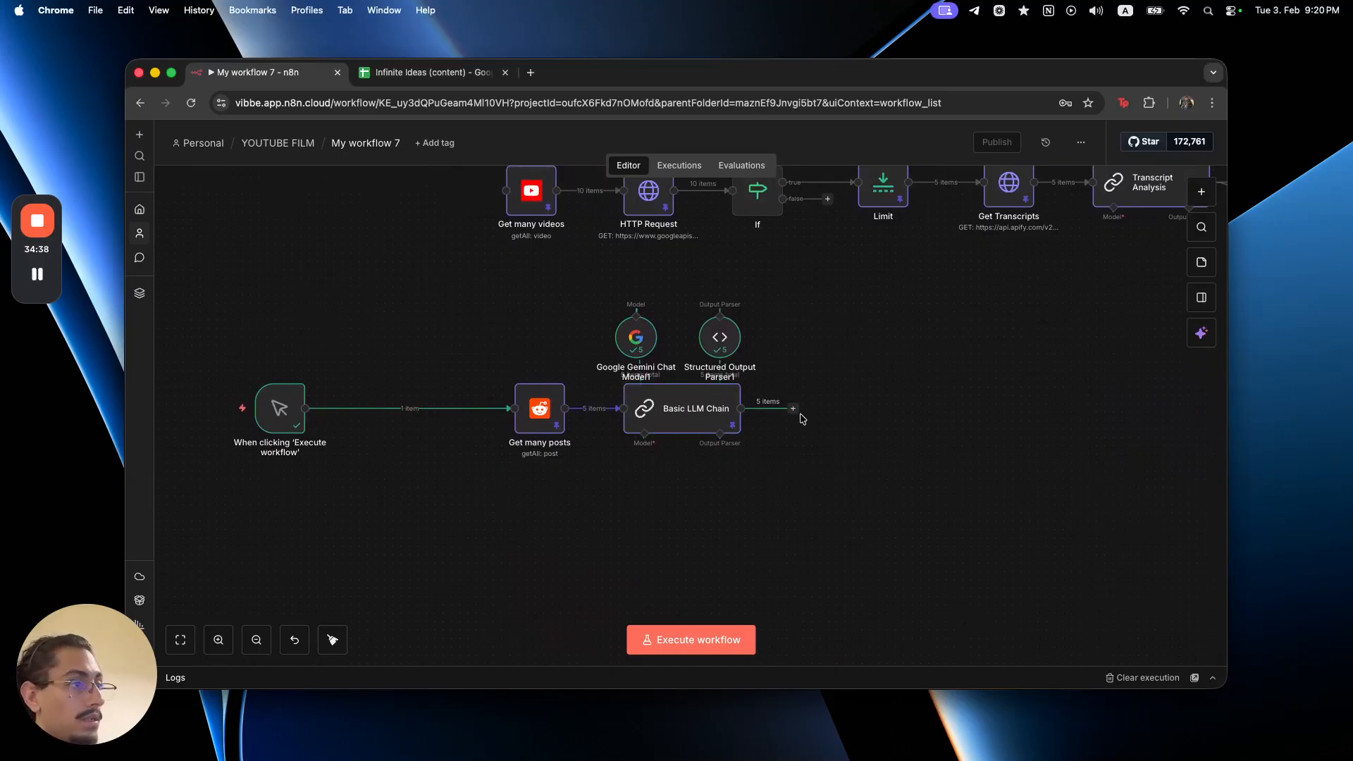
- Add a Google Sheets "Append row in sheet" node after the Basic LLM Chain
{"action": "left_click", "coordinate": [793, 408]}
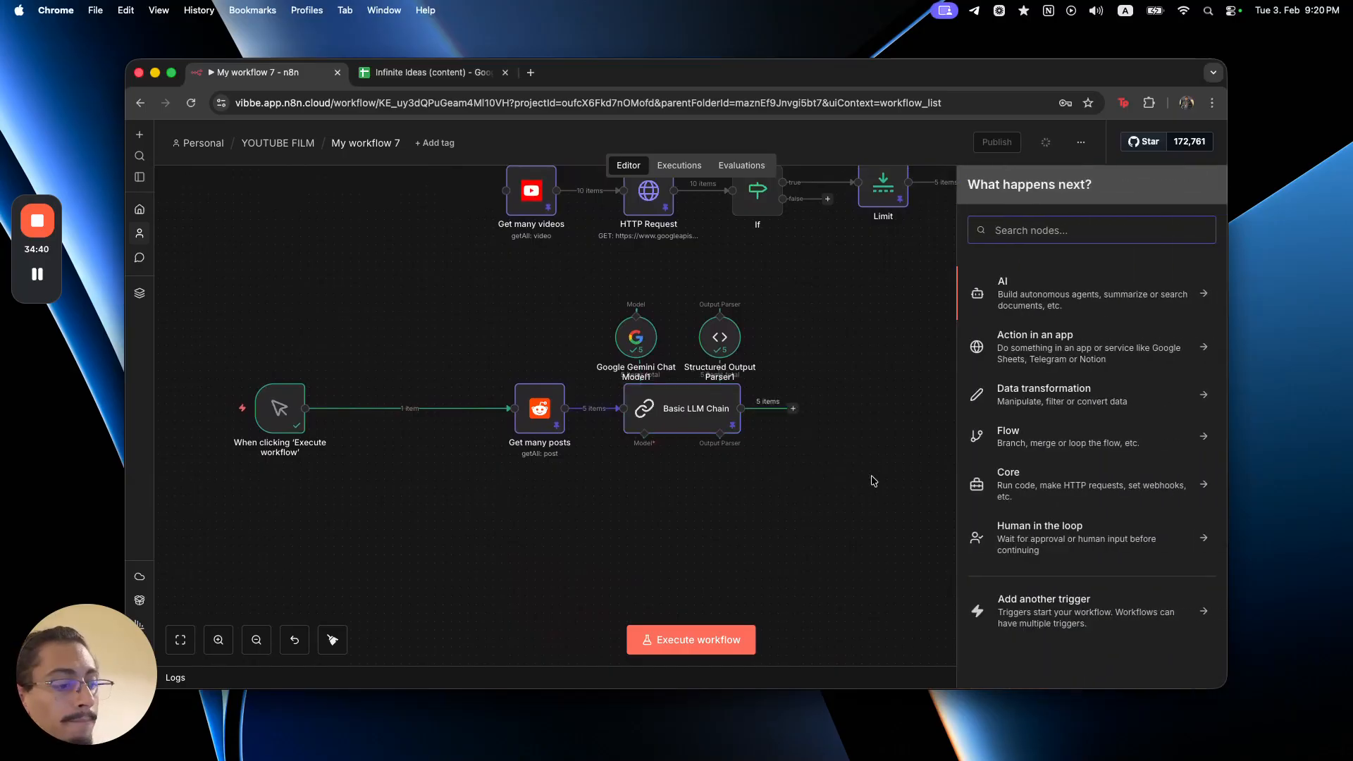
{"action": "type", "text": "sheet"}
{"action": "left_click", "coordinate": [1043, 281]}
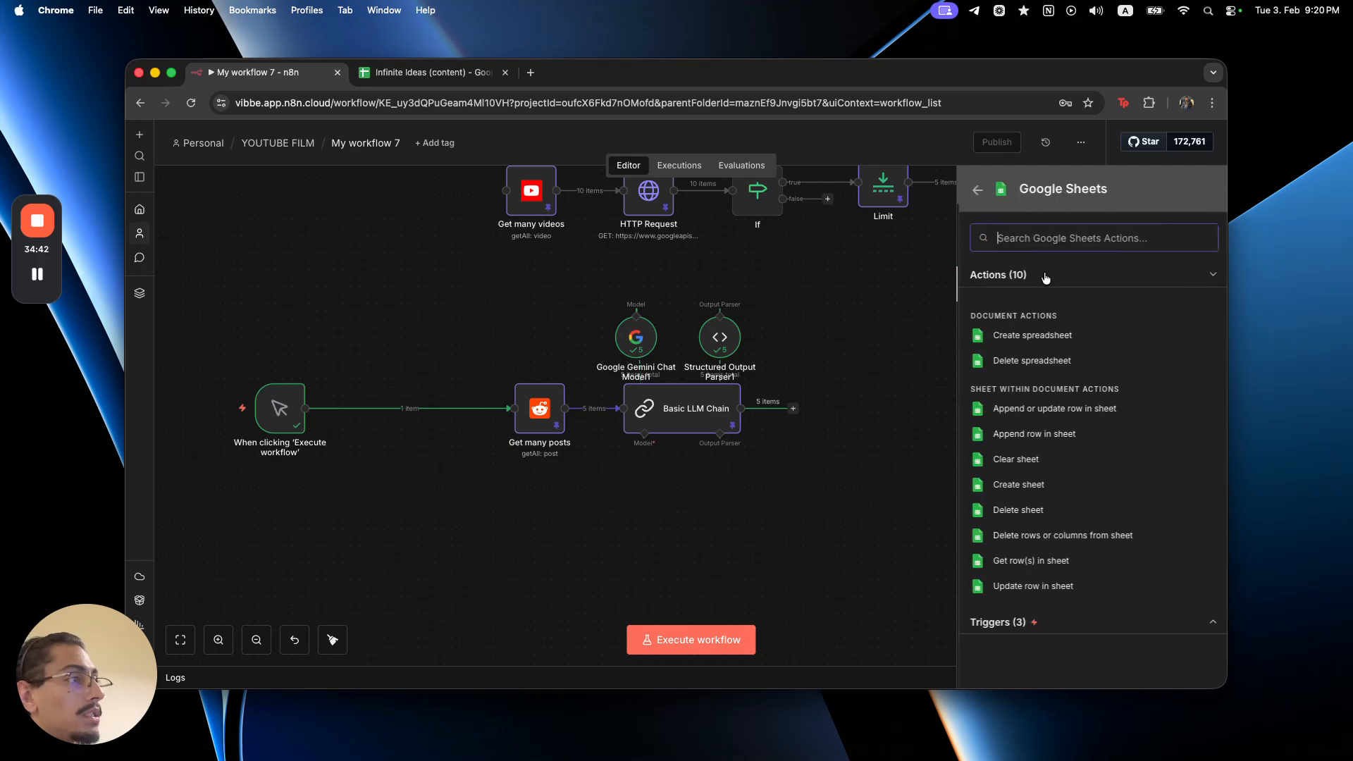
{"action": "left_click", "coordinate": [1057, 435]}
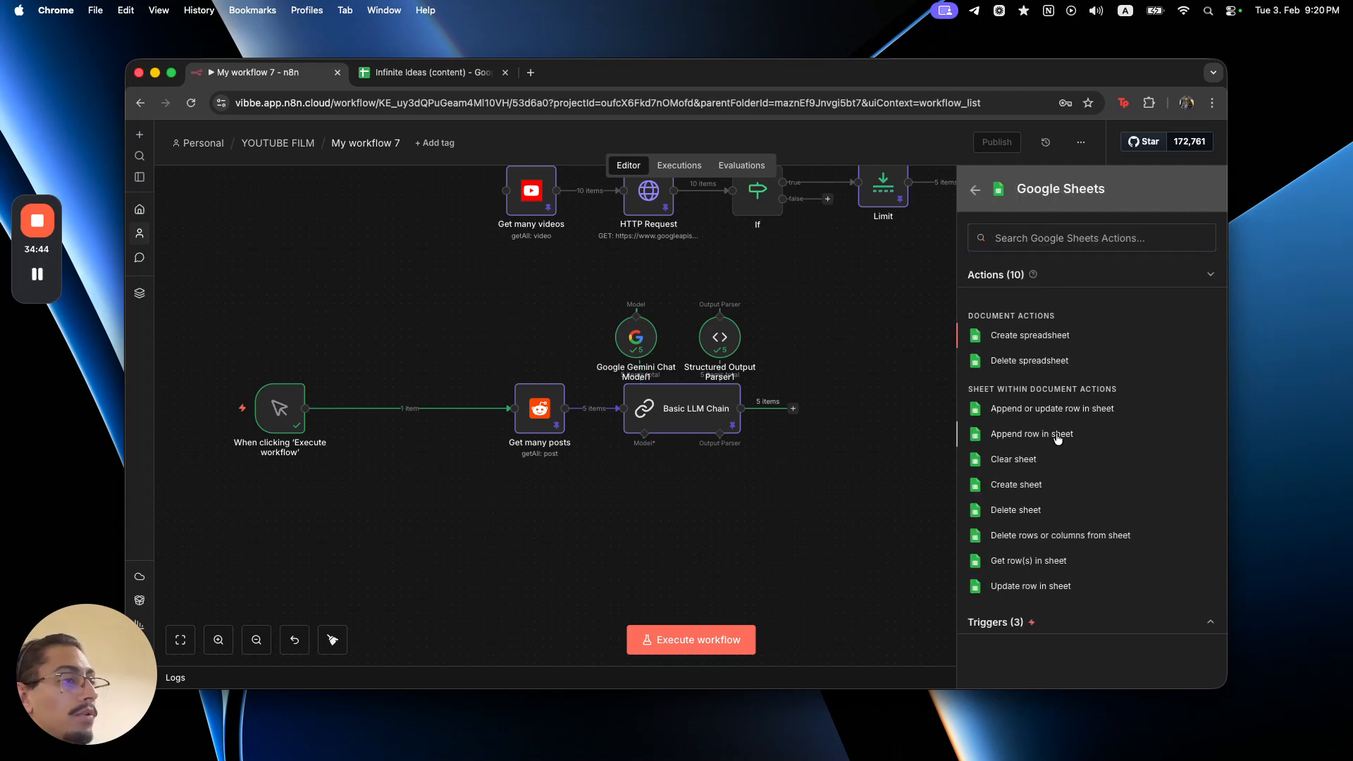
{"action": "left_click", "coordinate": [1057, 435]}
- Point the append node at the "Infinite Ideas (content)" document and its "Reddit" sheet
{"action": "left_click", "coordinate": [638, 236]}
{"action": "left_click", "coordinate": [634, 258]}
{"action": "left_click", "coordinate": [633, 364]}
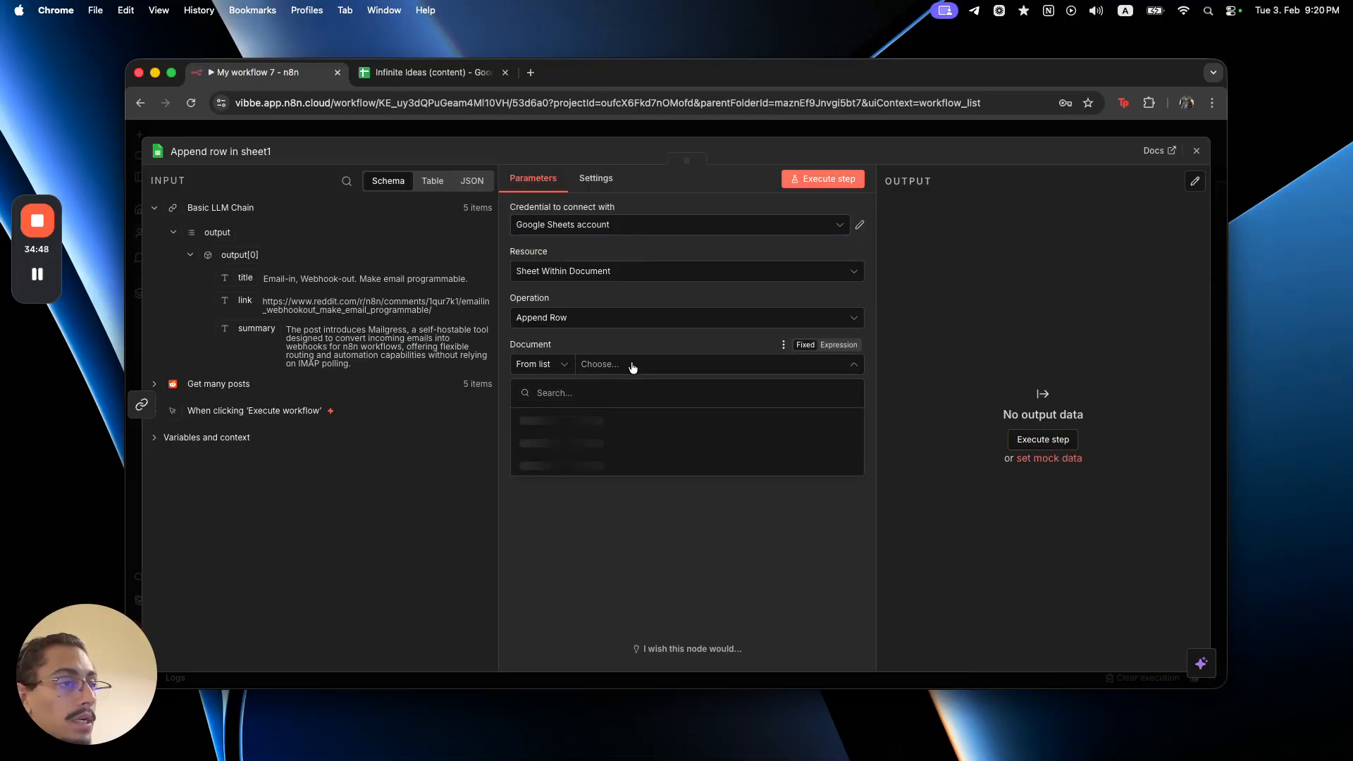
{"action": "left_click", "coordinate": [625, 420]}
{"action": "left_click", "coordinate": [625, 413]}
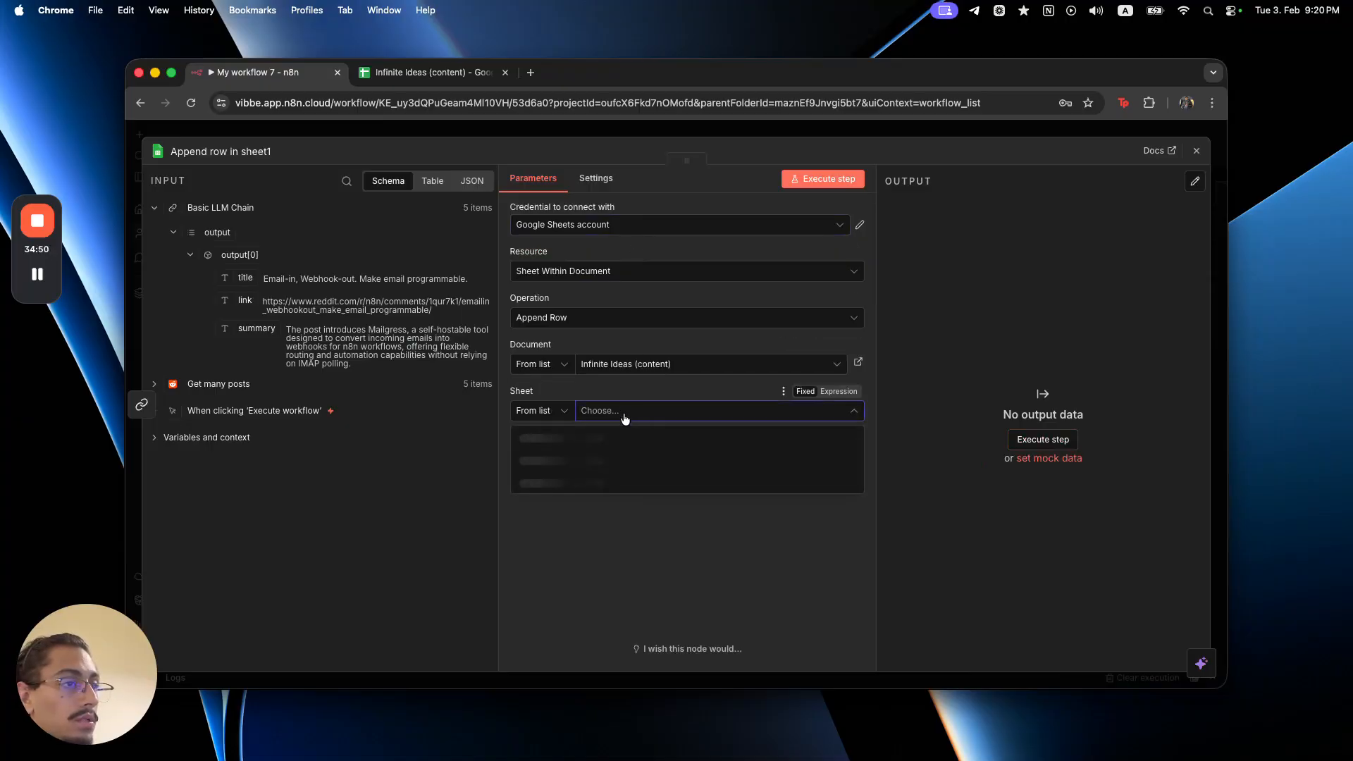
{"action": "left_click", "coordinate": [621, 481]}
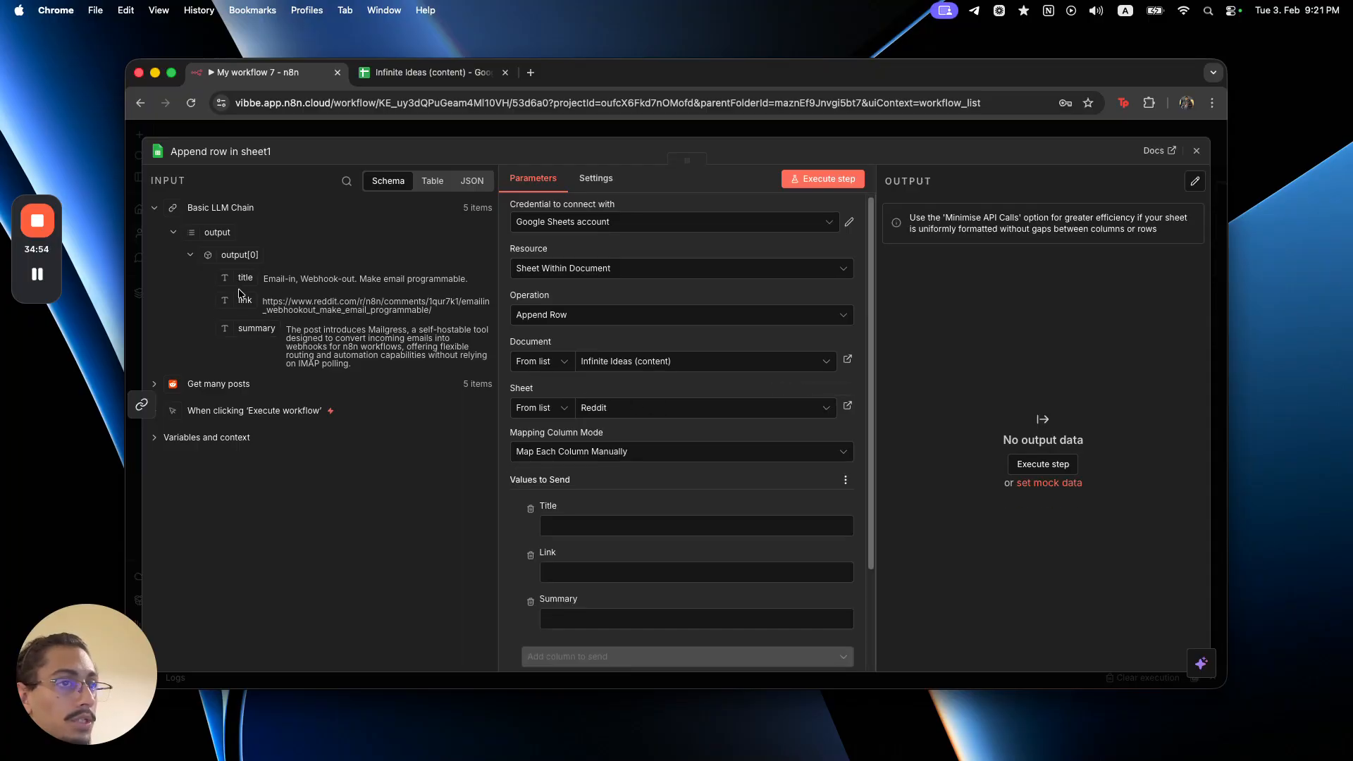
- Map the chain's title, link and summary outputs to the Title, Link and Summary columns
{"action": "left_click_drag", "start_coordinate": [239, 282], "coordinate": [557, 592]}
{"action": "left_click_drag", "start_coordinate": [256, 328], "coordinate": [572, 649]}
{"action": "scroll", "coordinate": [571, 485], "scroll_direction": "down", "scroll_amount": 5}
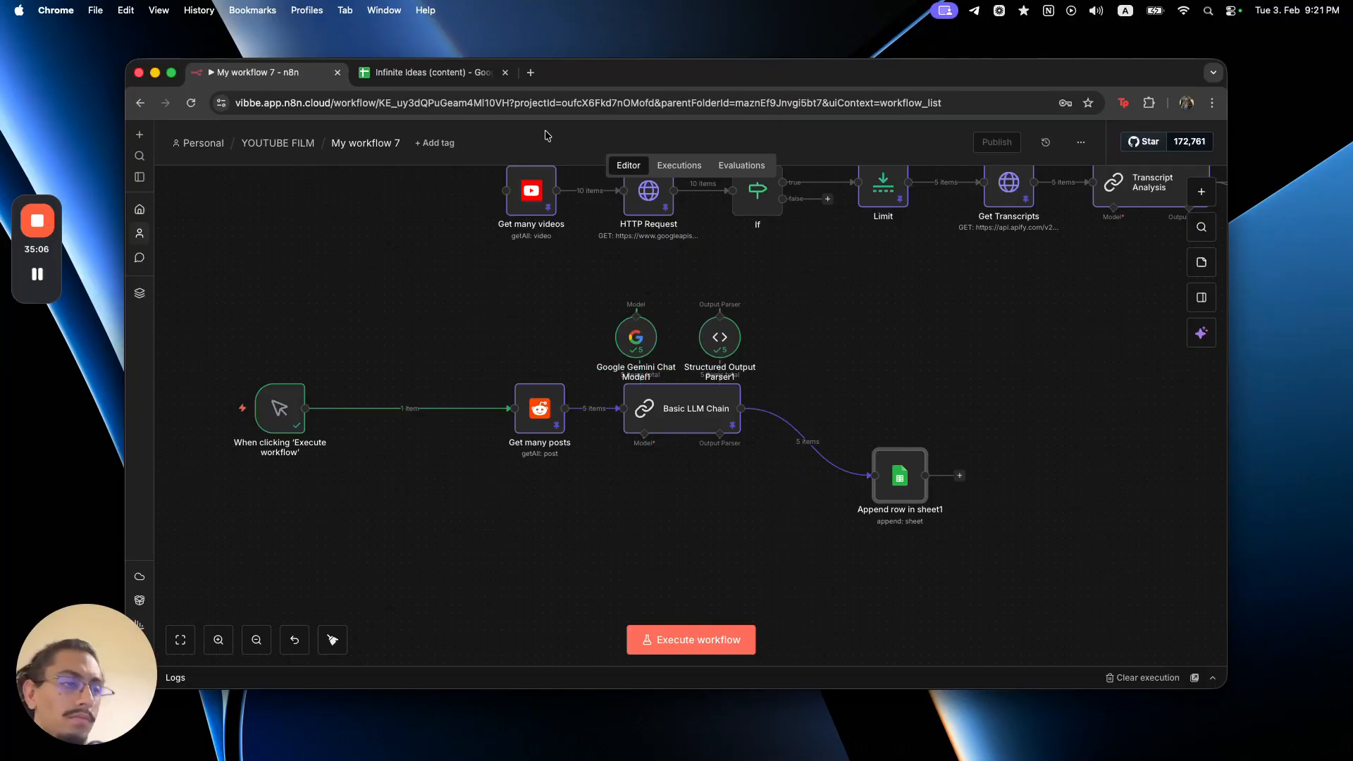
- Check the Get many posts node, then in the spreadsheet's Reddit sheet insert a column after Summary with the bold header "Post"
{"action": "double_click", "coordinate": [537, 413]}
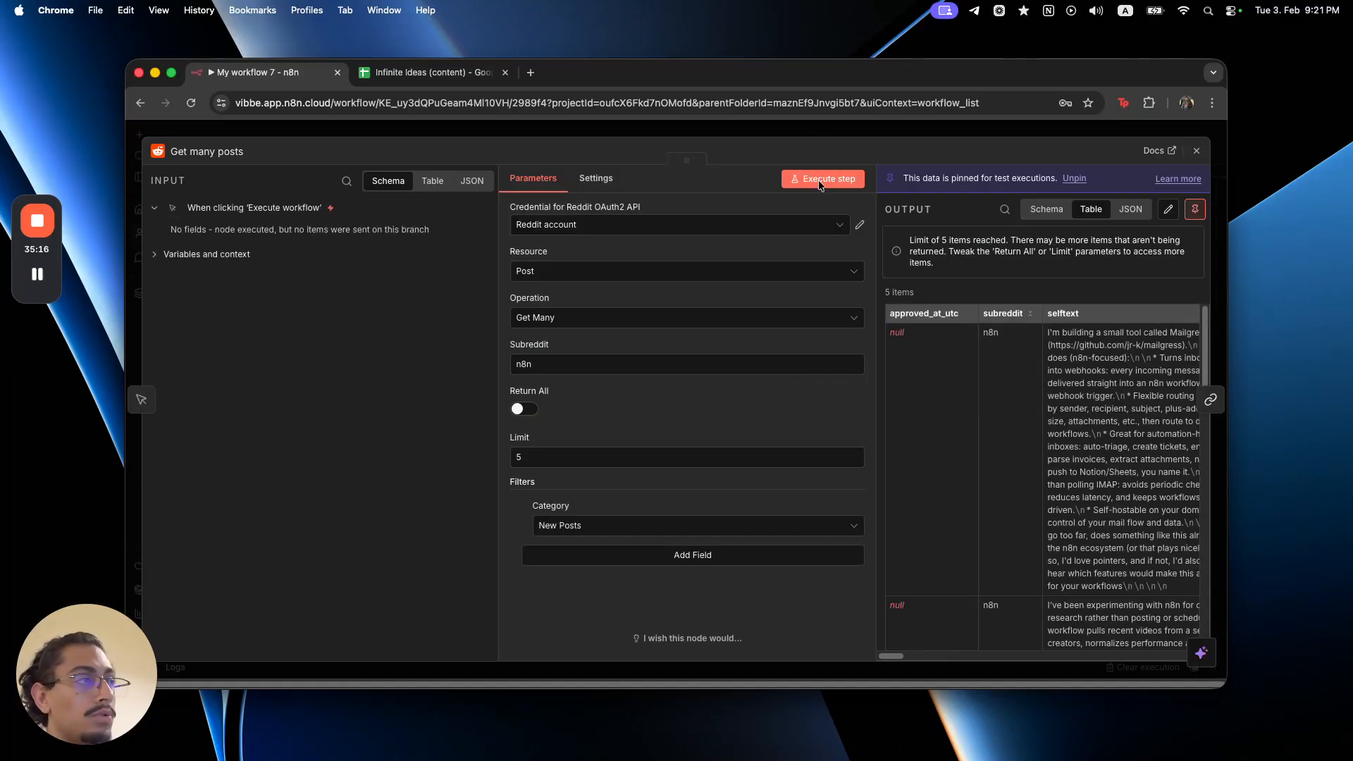
{"action": "key", "text": "Escape"}
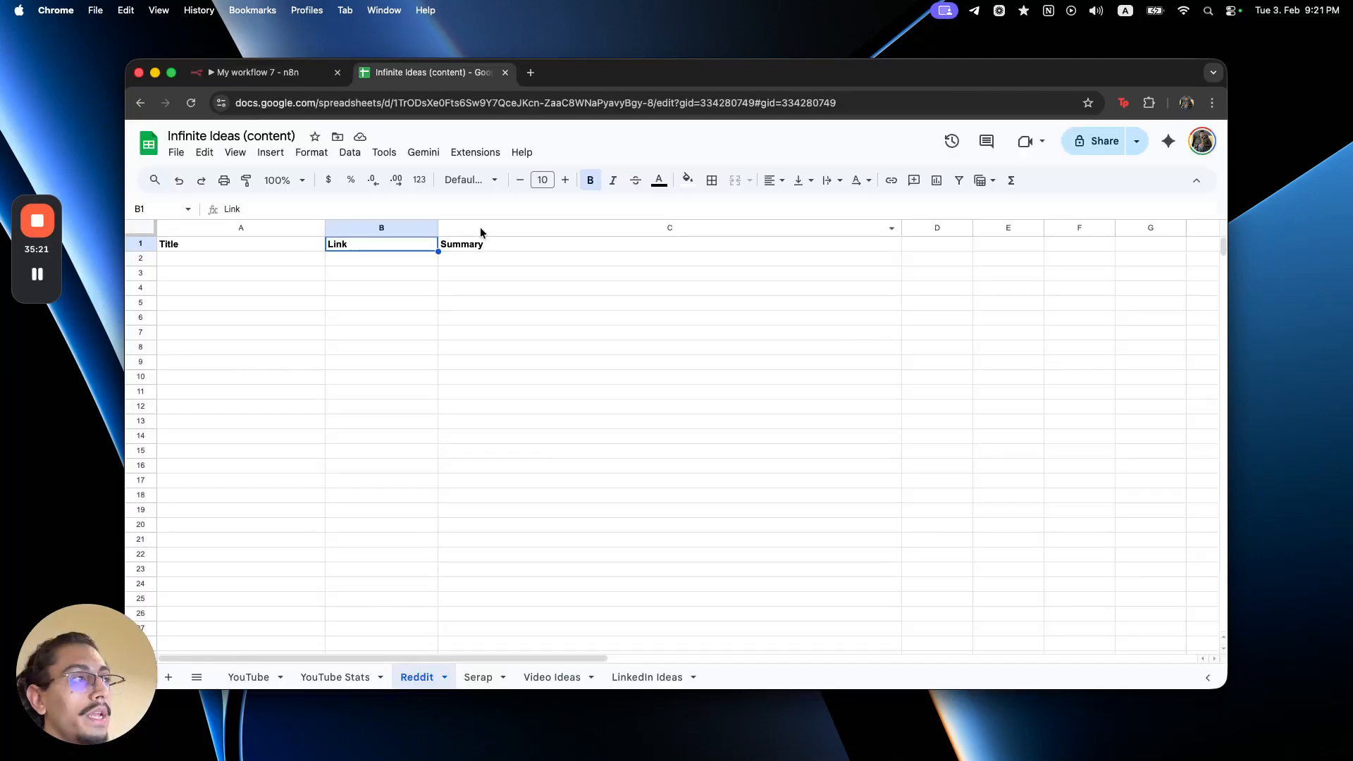
{"action": "left_click", "coordinate": [493, 228]}
{"action": "right_click", "coordinate": [493, 227]}
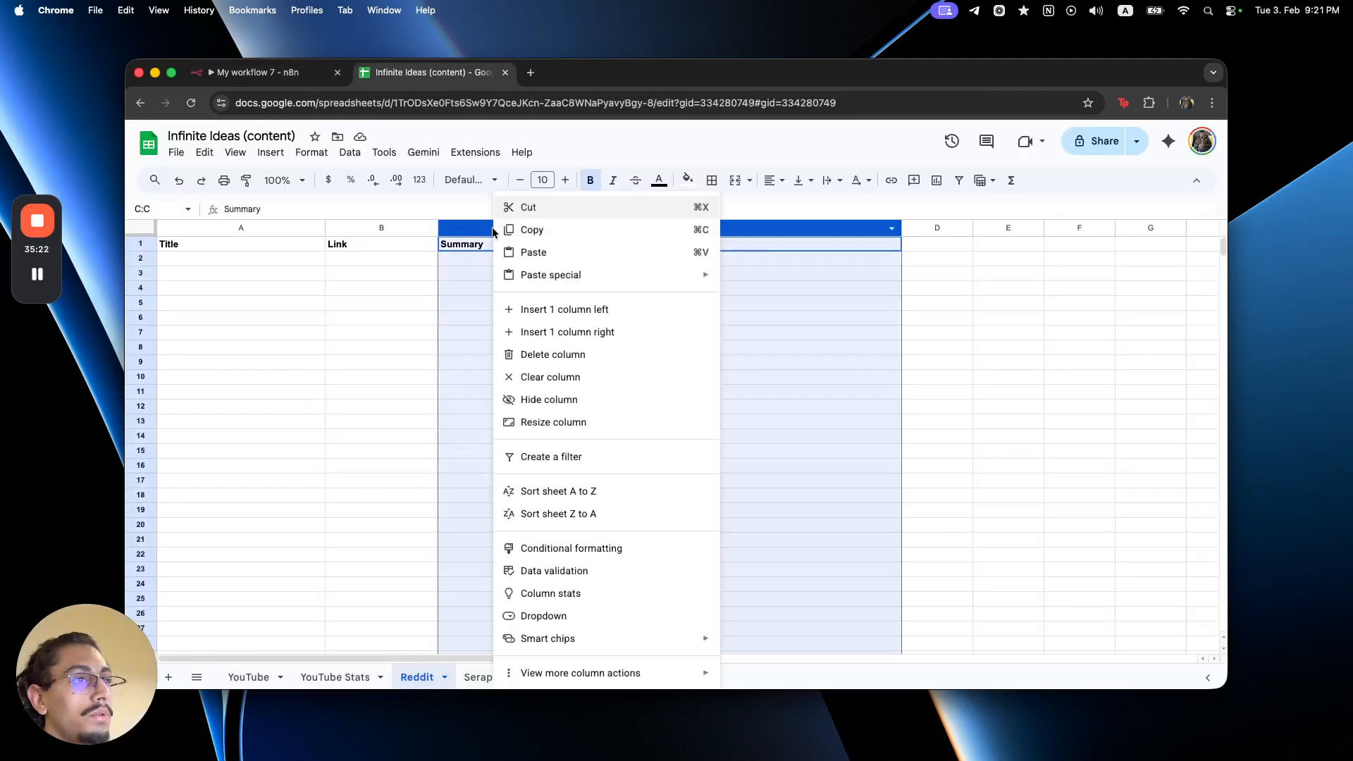
{"action": "left_click", "coordinate": [557, 318]}
{"action": "left_click", "coordinate": [869, 245]}
{"action": "type", "text": "Post"}
{"action": "key", "text": "Return"}
{"action": "left_click", "coordinate": [949, 240]}
{"action": "key", "text": "super+b"}
{"action": "left_click", "coordinate": [914, 311]}
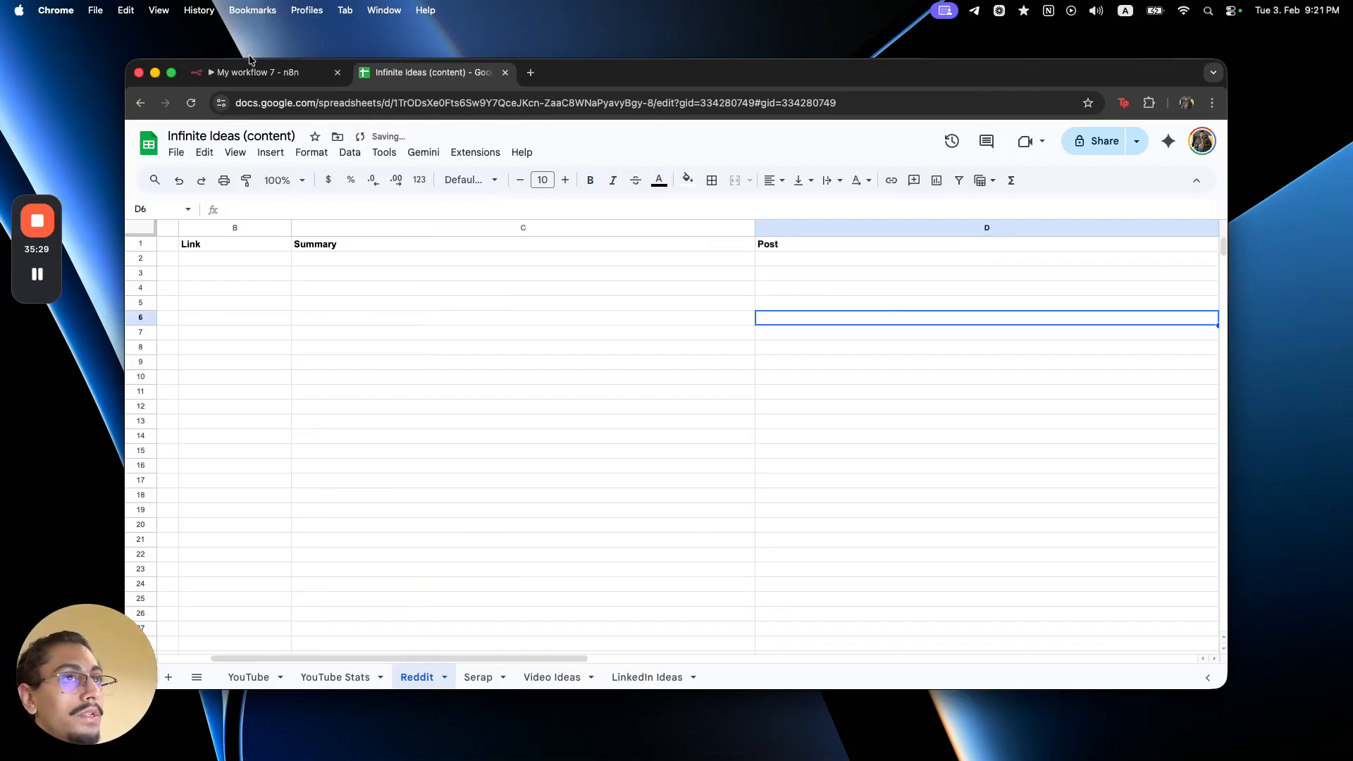
- Return to the n8n workflow and reposition the Append row in sheet1 node, connected to the Basic LLM Chain output
{"action": "left_click", "coordinate": [260, 75]}
{"action": "left_click_drag", "start_coordinate": [937, 480], "coordinate": [1003, 479]}
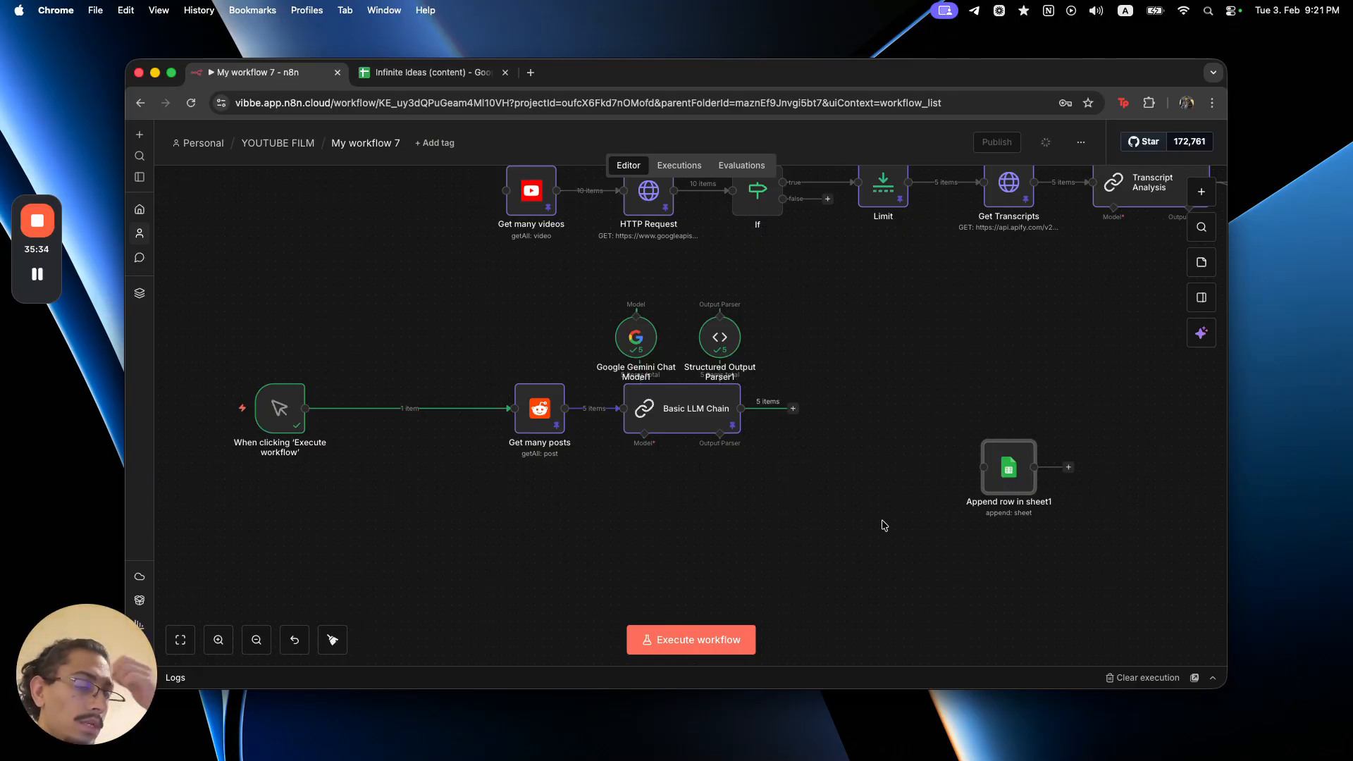
{"action": "left_click_drag", "start_coordinate": [1017, 471], "coordinate": [900, 446]}
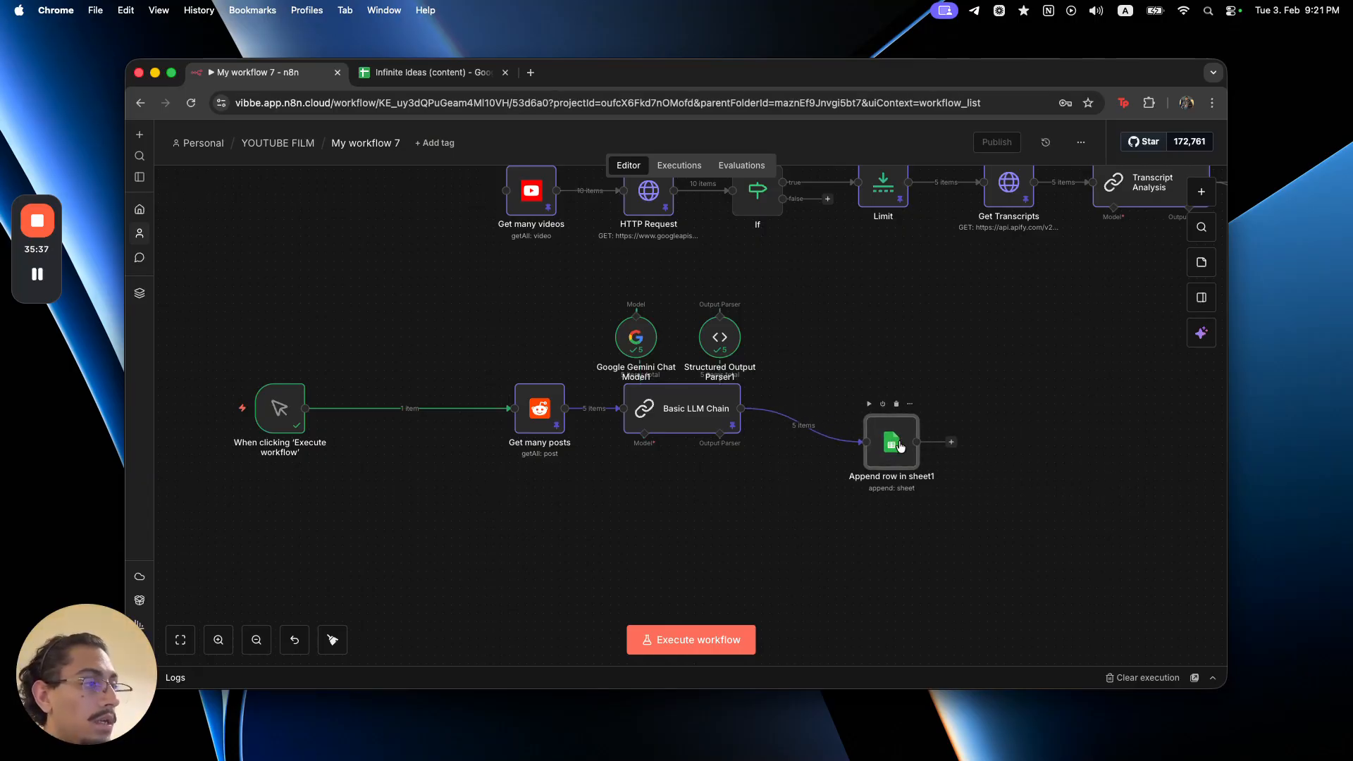
- Refresh the append node's column list and map the selftext field from Get many posts to the Post column
{"action": "double_click", "coordinate": [900, 446]}
{"action": "scroll", "coordinate": [788, 494], "scroll_direction": "down", "scroll_amount": 5}
{"action": "scroll", "coordinate": [810, 437], "scroll_direction": "up", "scroll_amount": 3}
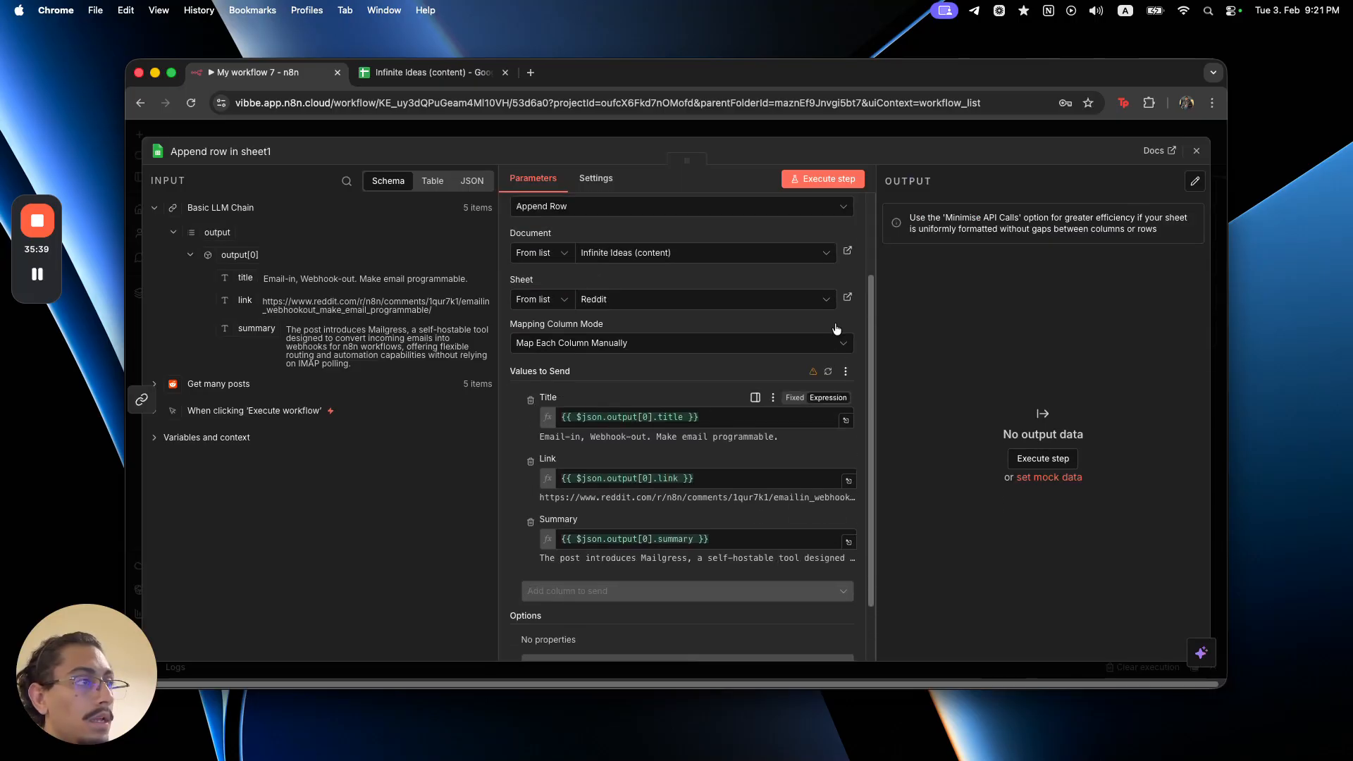
{"action": "left_click", "coordinate": [826, 408]}
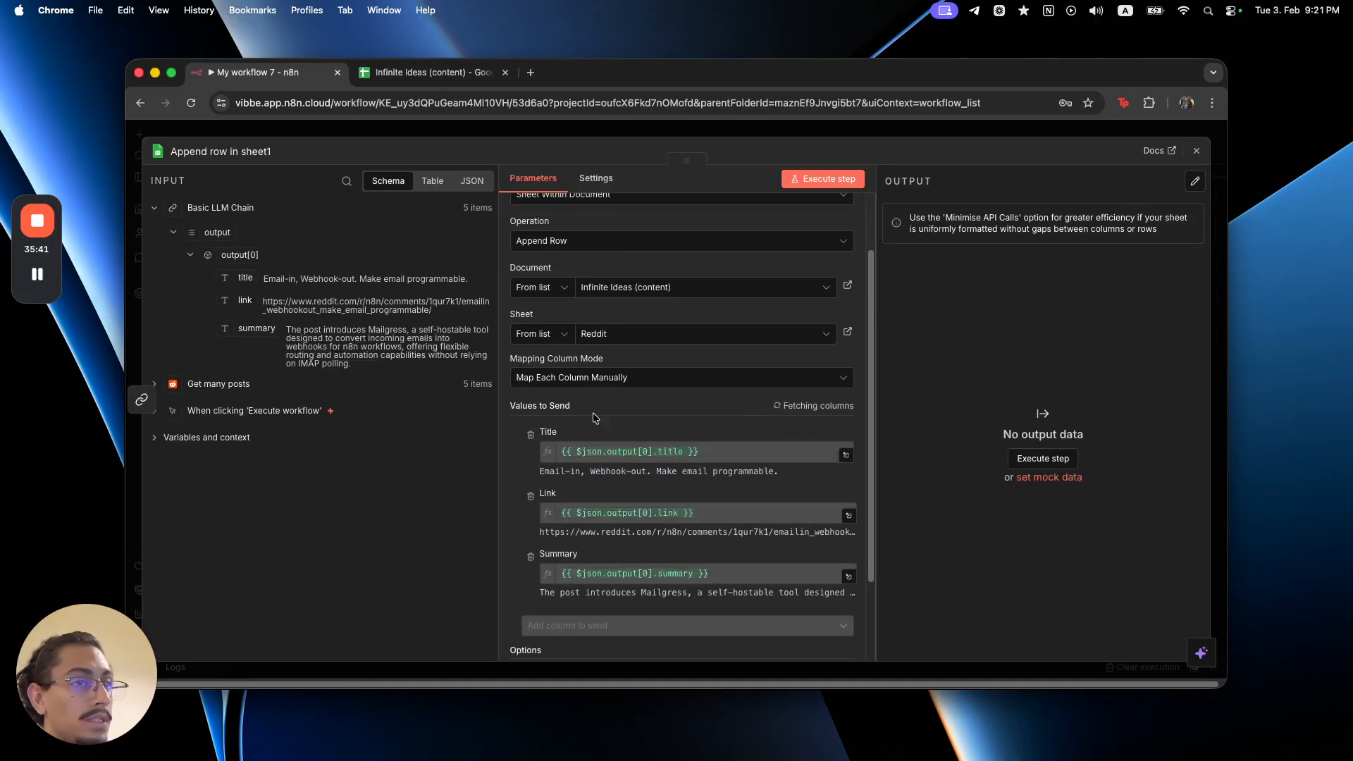
{"action": "left_click", "coordinate": [310, 387]}
{"action": "left_click_drag", "start_coordinate": [203, 308], "coordinate": [634, 606]}
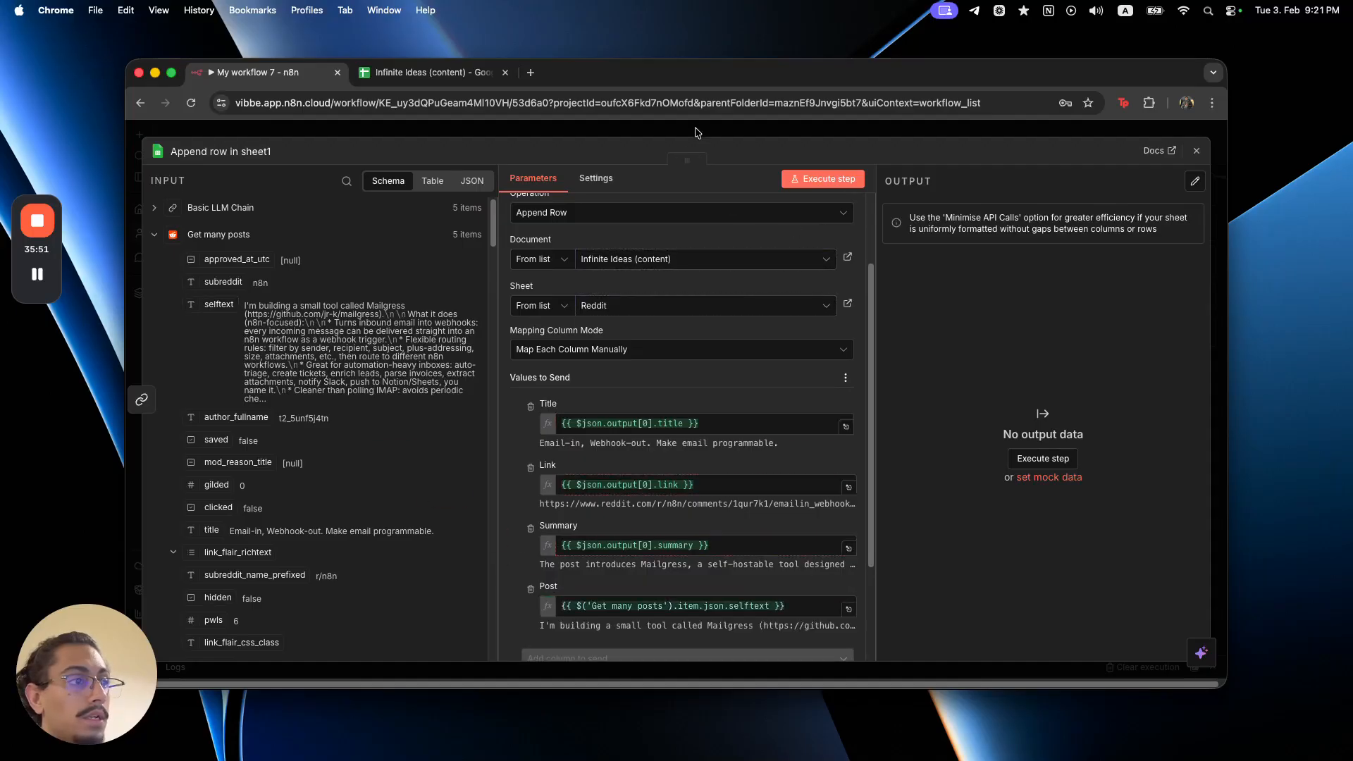
- Execute the Append row in sheet1 node and view the appended rows in the spreadsheet's Reddit sheet
{"action": "left_click", "coordinate": [695, 129]}
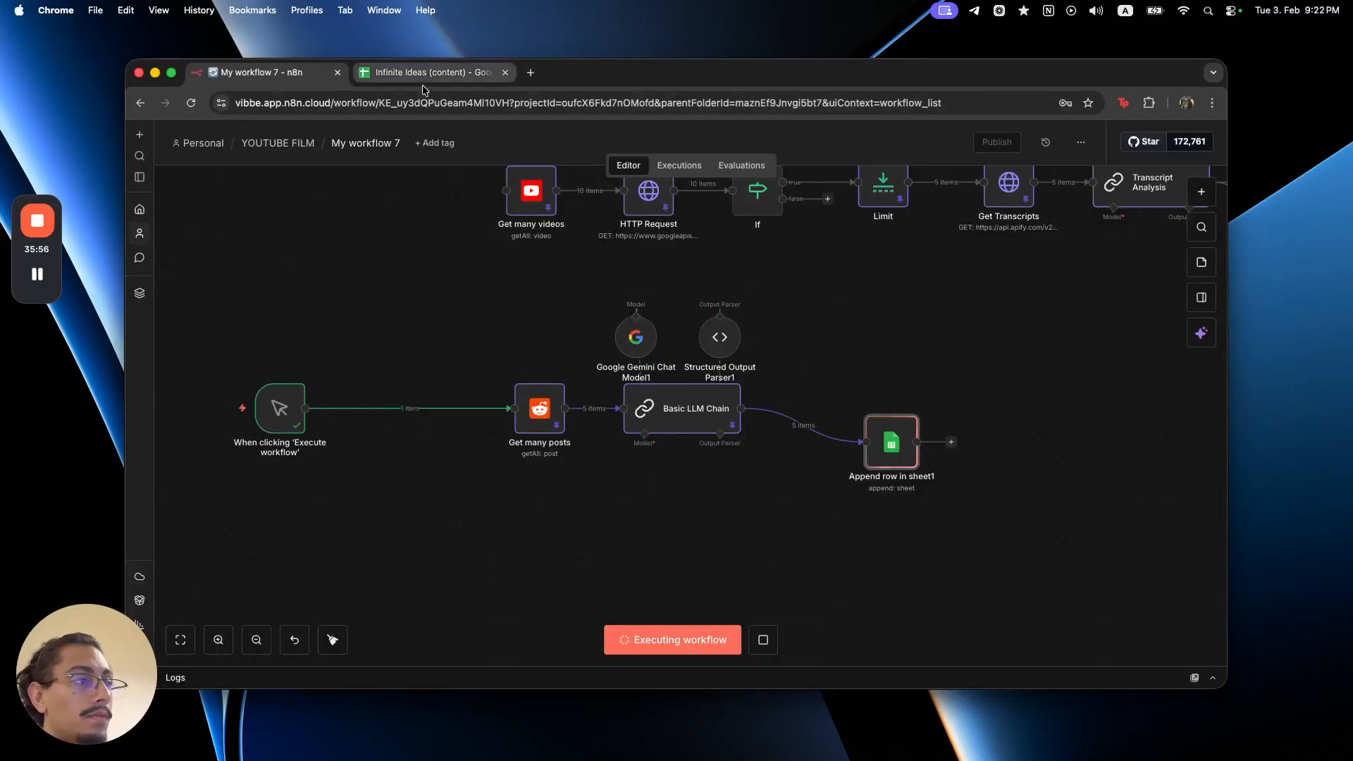
{"action": "left_click", "coordinate": [425, 73]}
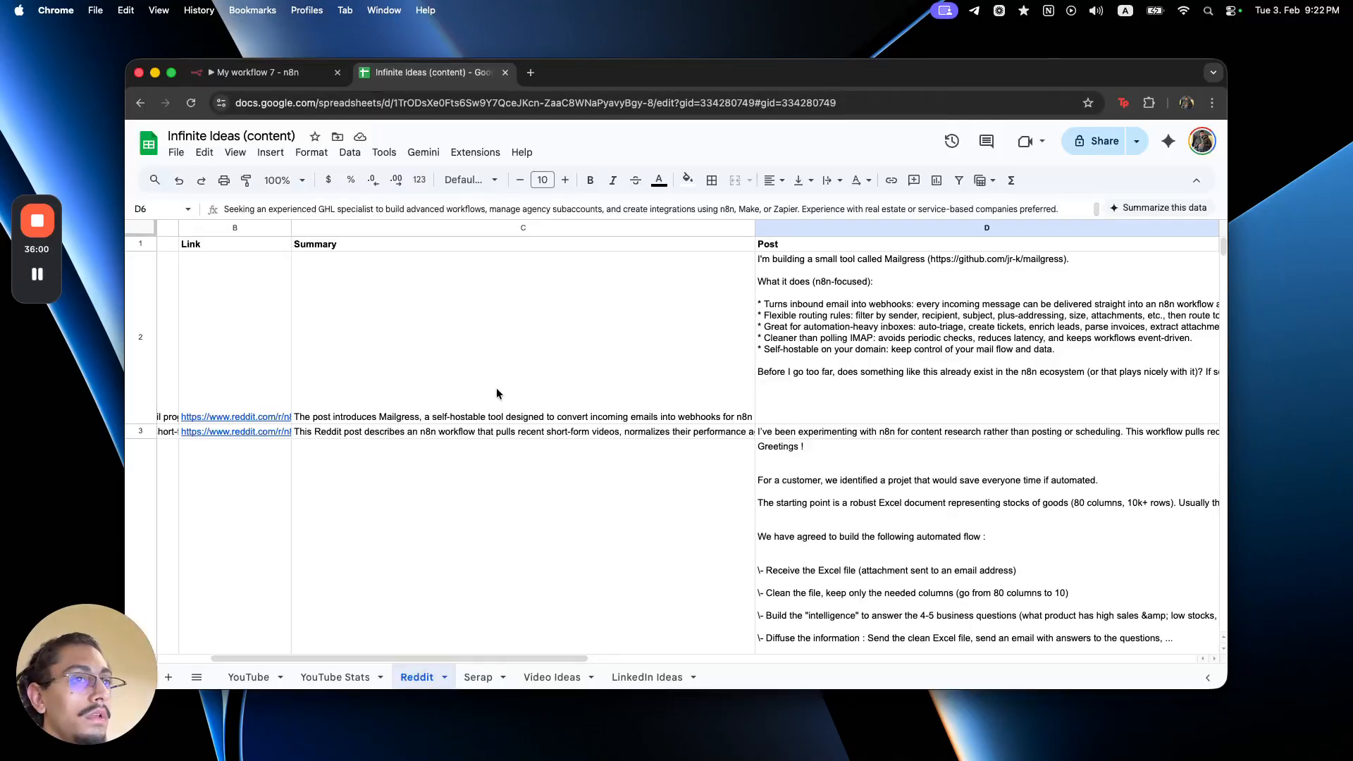
{"action": "left_click_drag", "start_coordinate": [412, 657], "coordinate": [222, 481]}
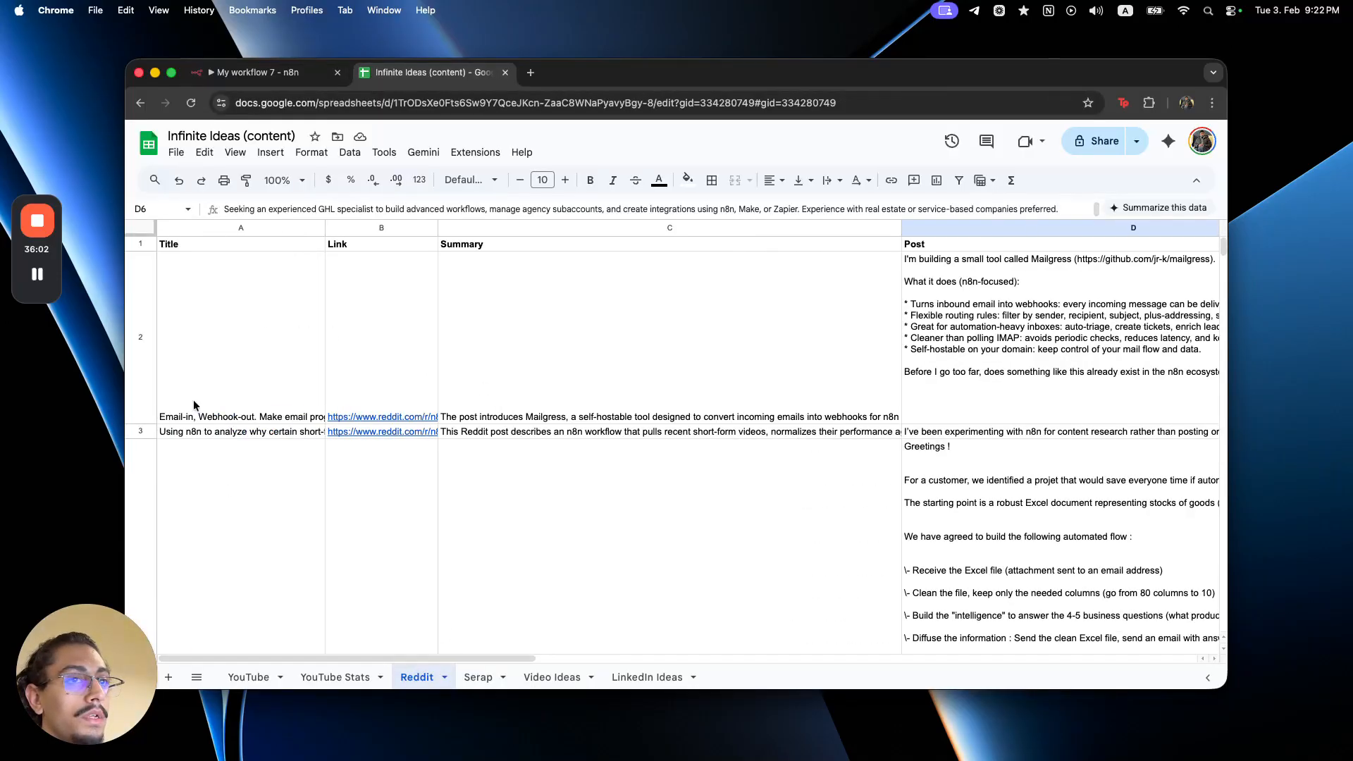
- Align all cells in the Reddit sheet vertically to the top
{"action": "left_click", "coordinate": [140, 234]}
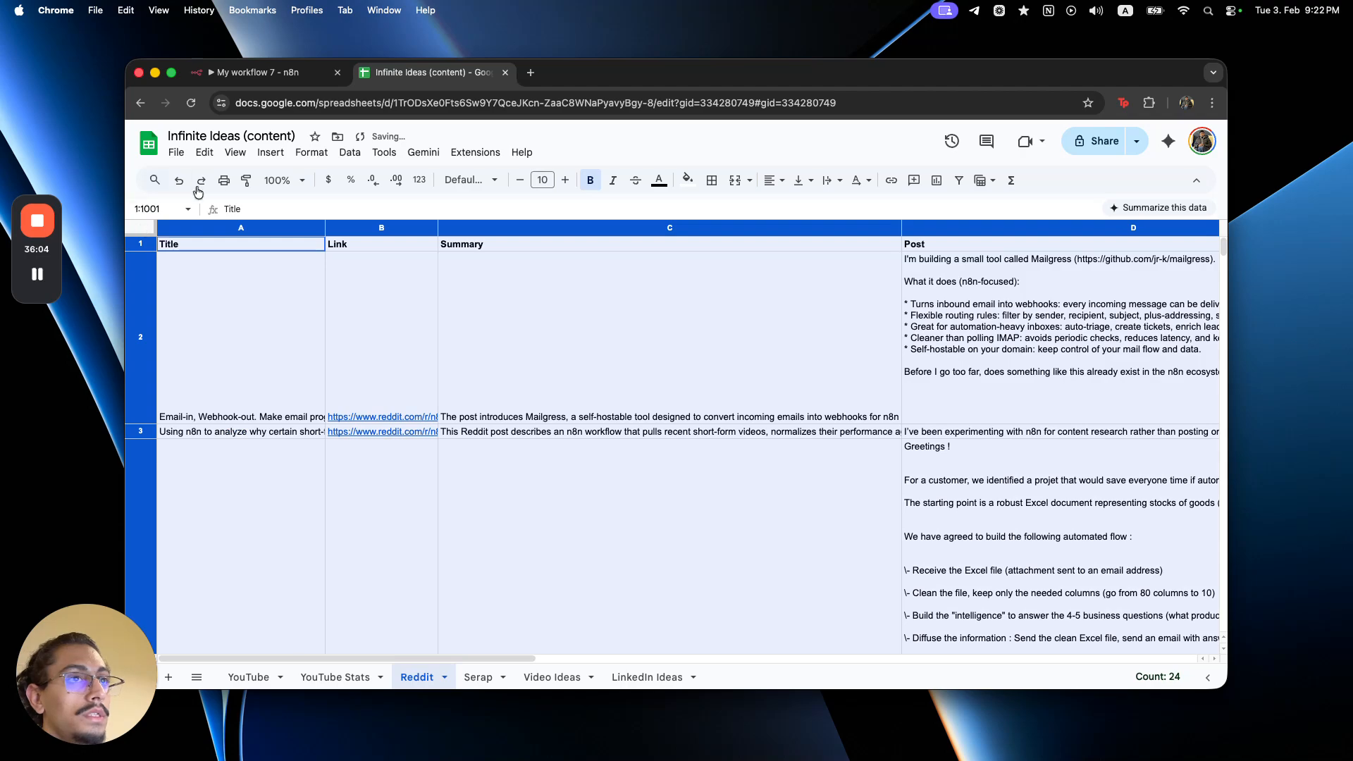
{"action": "left_click", "coordinate": [311, 153]}
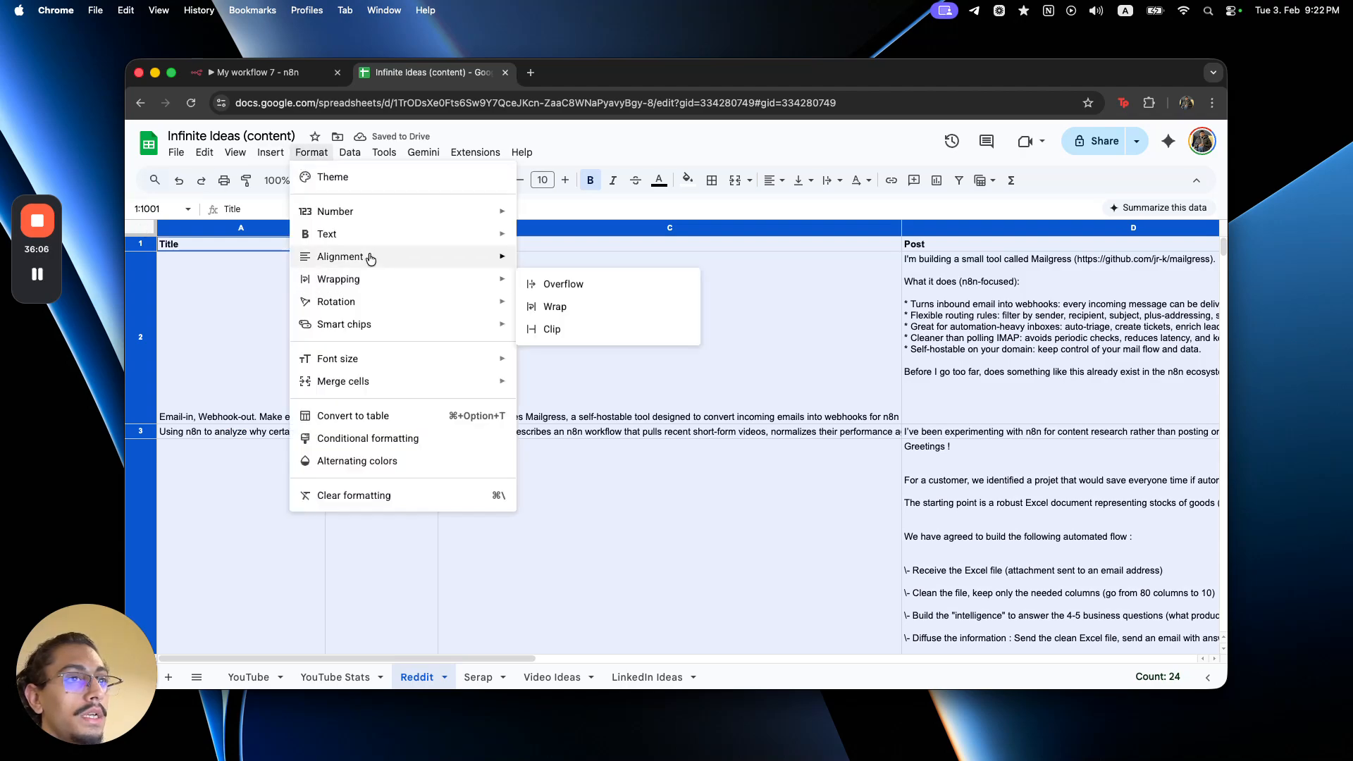
{"action": "mouse_move", "coordinate": [371, 260]}
{"action": "left_click", "coordinate": [554, 338]}
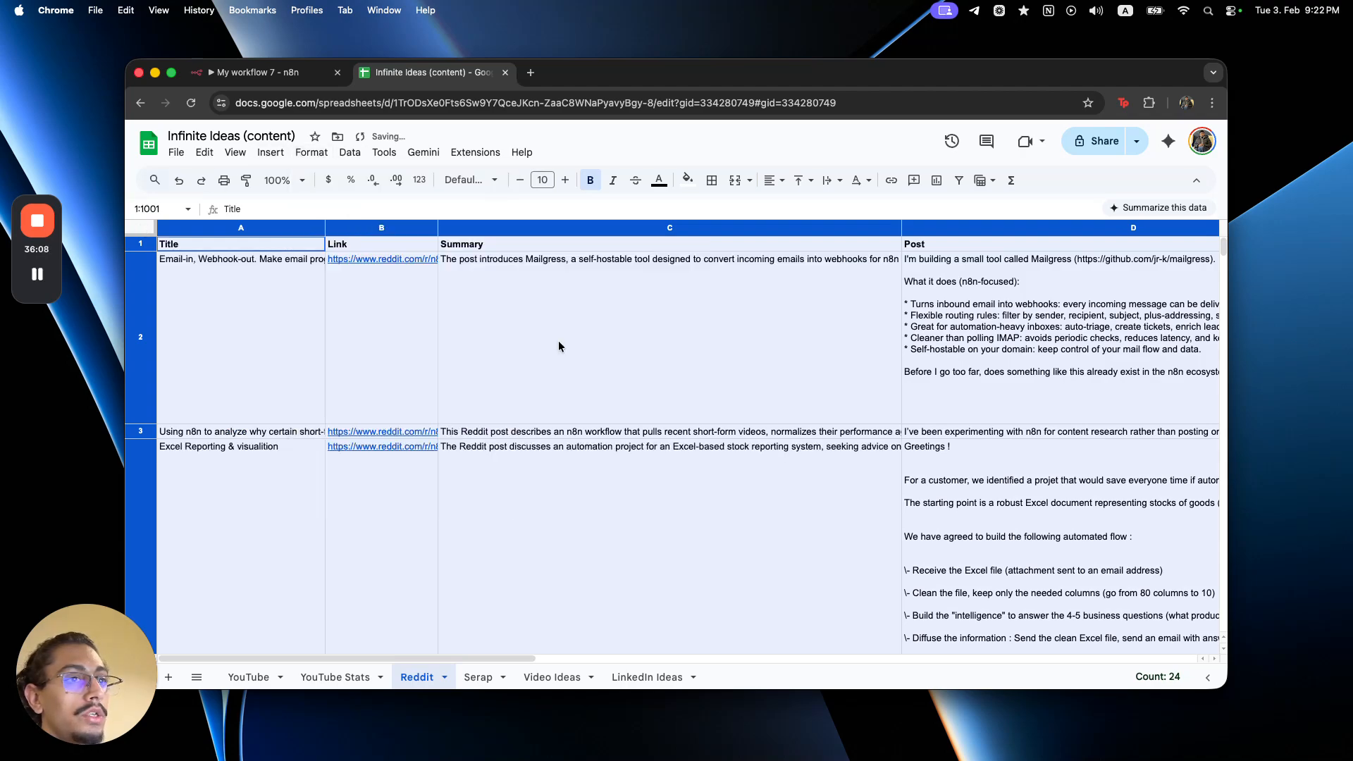
{"action": "left_click", "coordinate": [582, 397]}
- Set text wrapping to Wrap for the Title, Summary and Post columns, leaving out the Link column
{"action": "left_click", "coordinate": [241, 227]}
{"action": "left_click", "coordinate": [748, 226], "text": "shift"}
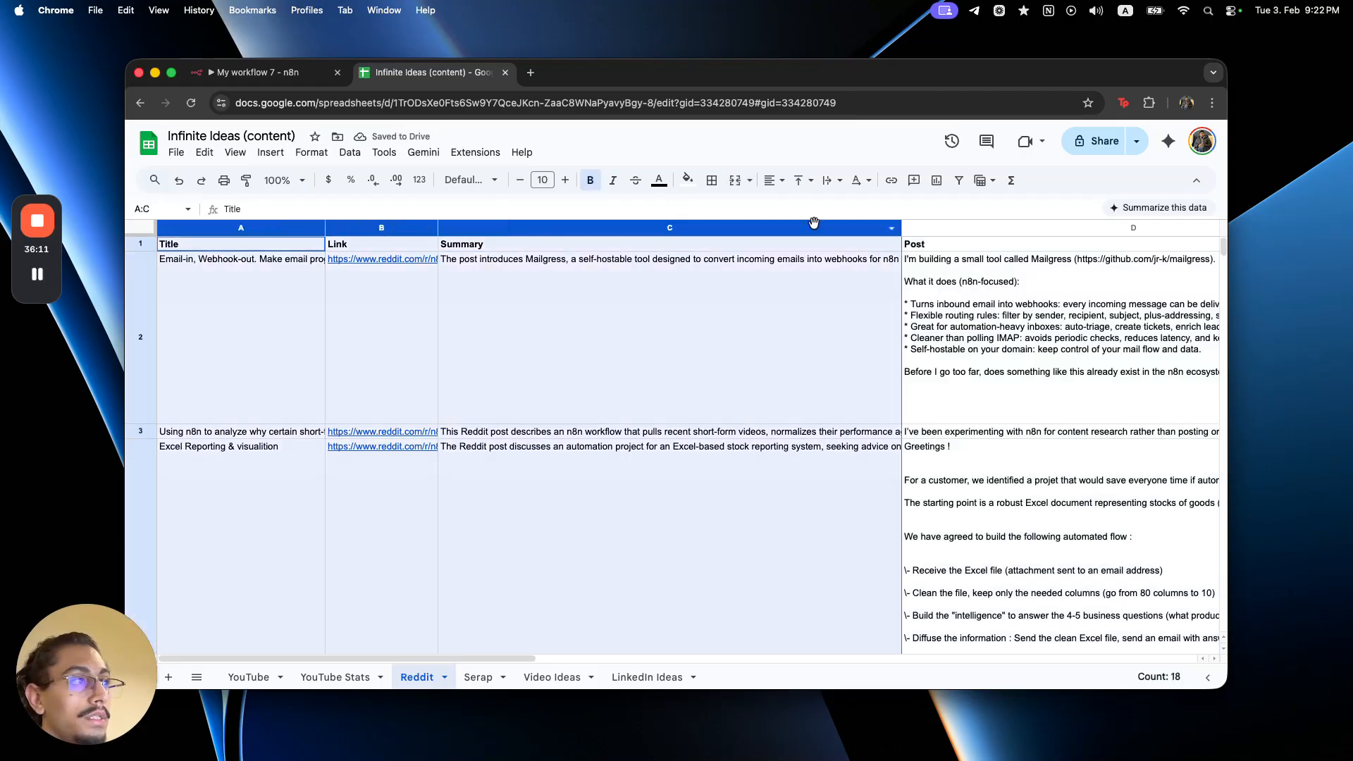
{"action": "left_click", "coordinate": [810, 255], "text": "shift"}
{"action": "left_click", "coordinate": [210, 224]}
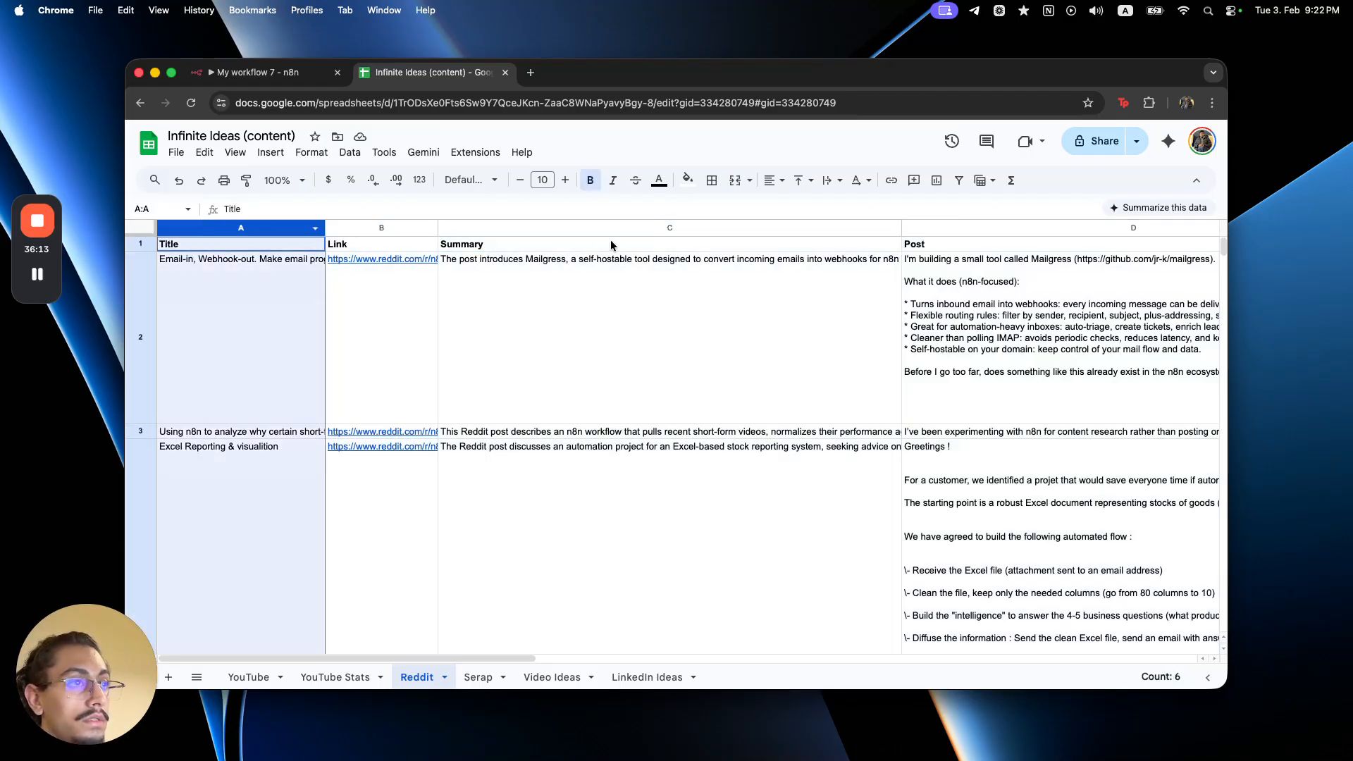
{"action": "left_click", "coordinate": [613, 228], "text": "super"}
{"action": "left_click", "coordinate": [984, 228], "text": "super"}
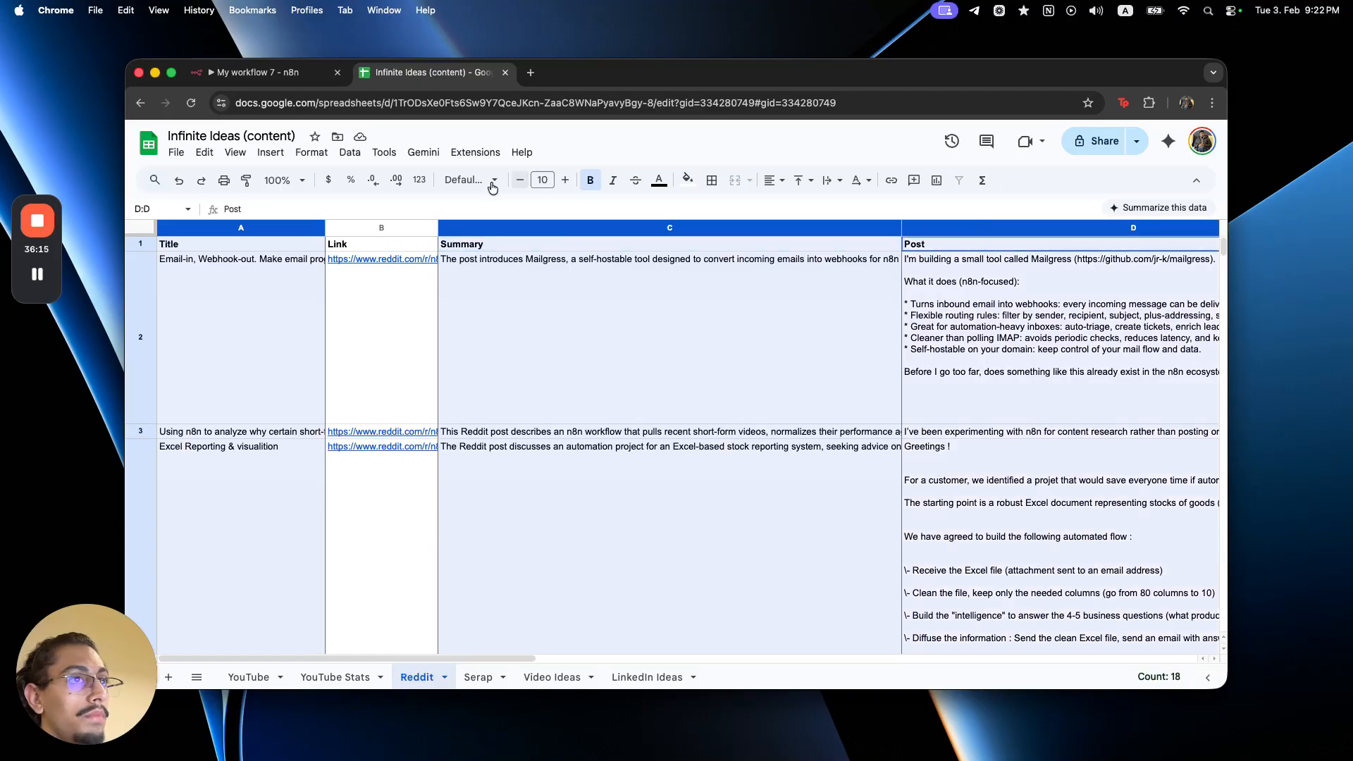
{"action": "left_click", "coordinate": [311, 153]}
{"action": "mouse_move", "coordinate": [345, 277]}
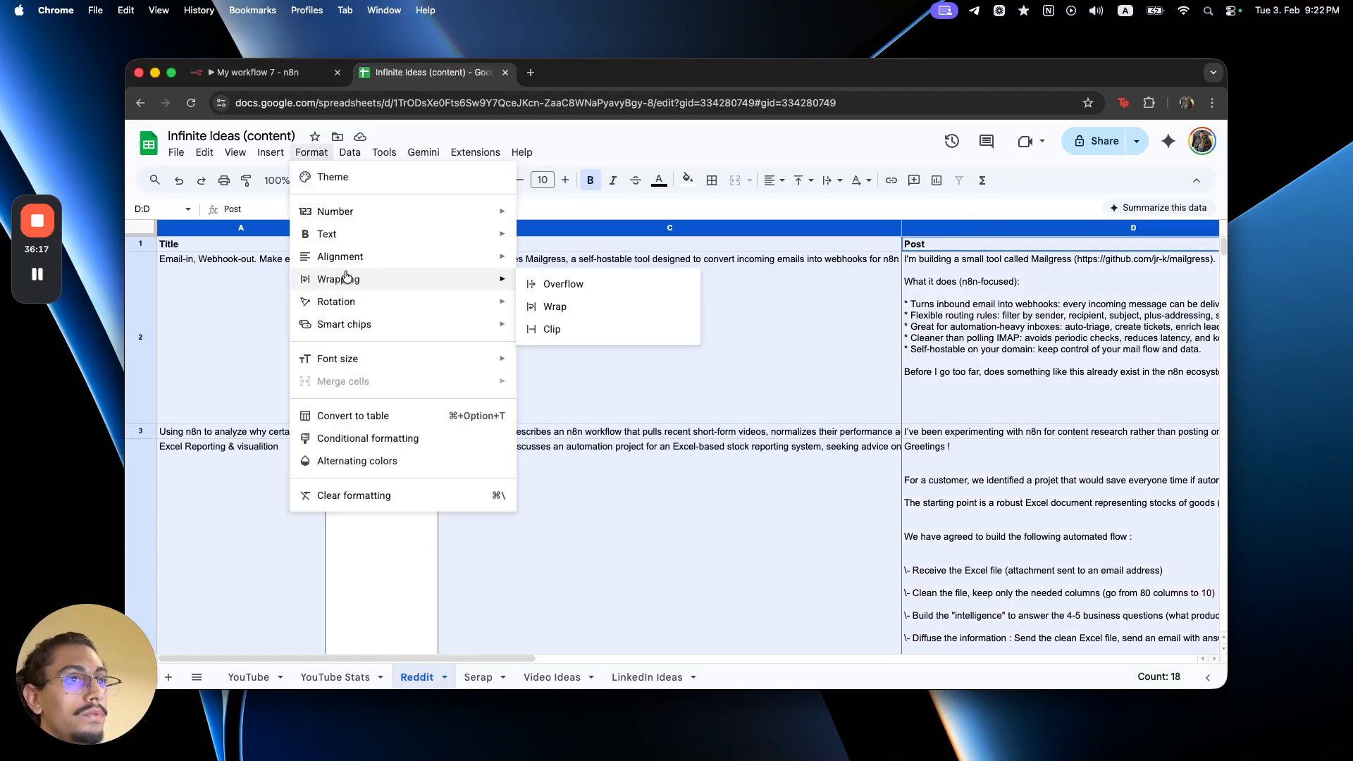
{"action": "left_click", "coordinate": [554, 306]}
{"action": "left_click", "coordinate": [493, 289]}
- Set text wrapping to Clip for the Link column
{"action": "left_click", "coordinate": [381, 227]}
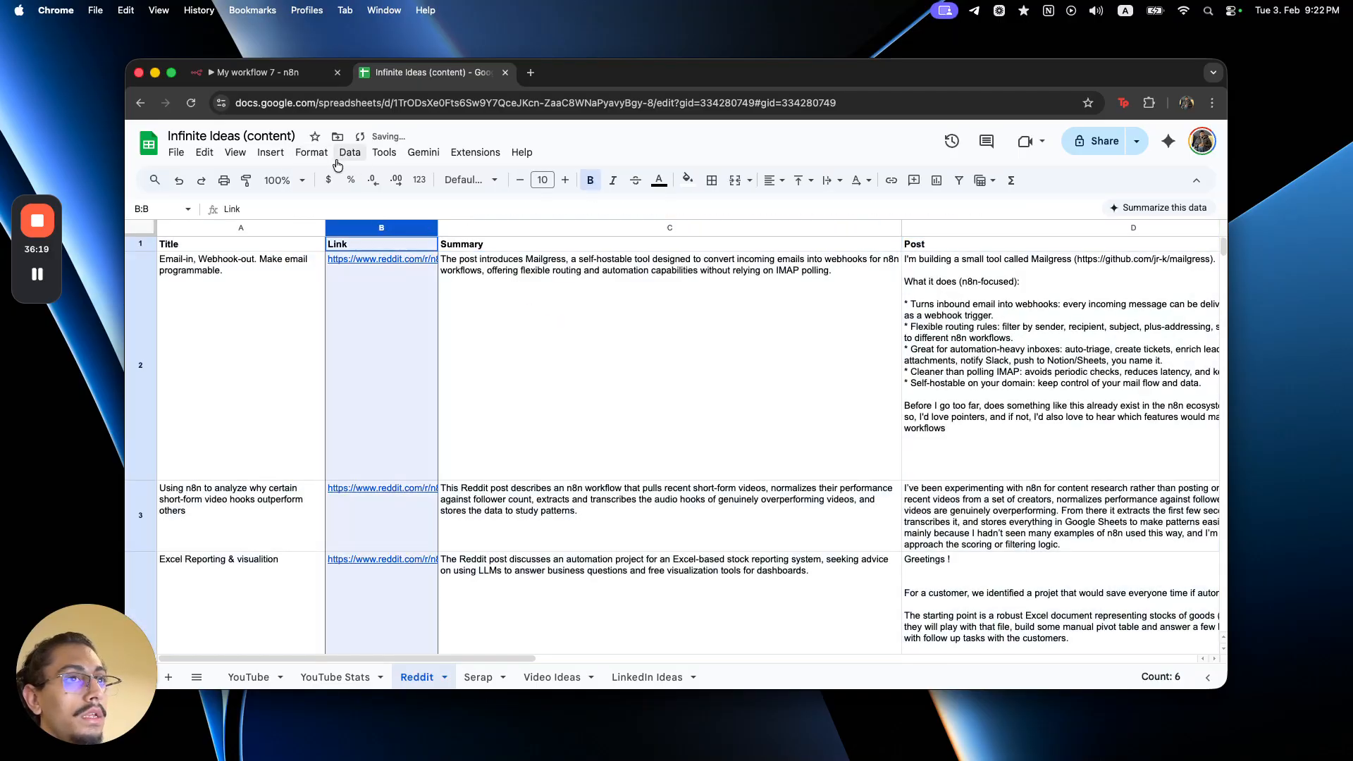
{"action": "left_click", "coordinate": [311, 152]}
{"action": "mouse_move", "coordinate": [392, 276]}
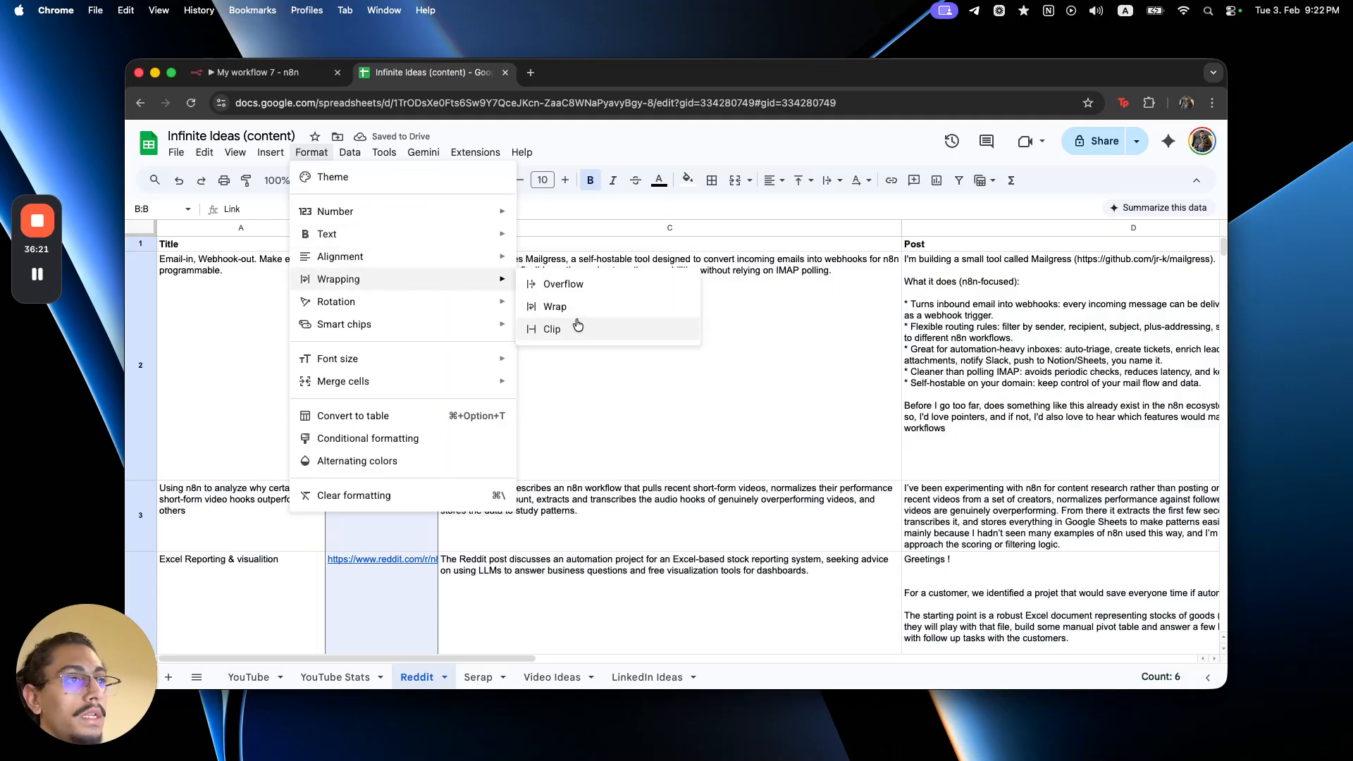
{"action": "left_click", "coordinate": [551, 329]}
{"action": "left_click", "coordinate": [597, 374]}
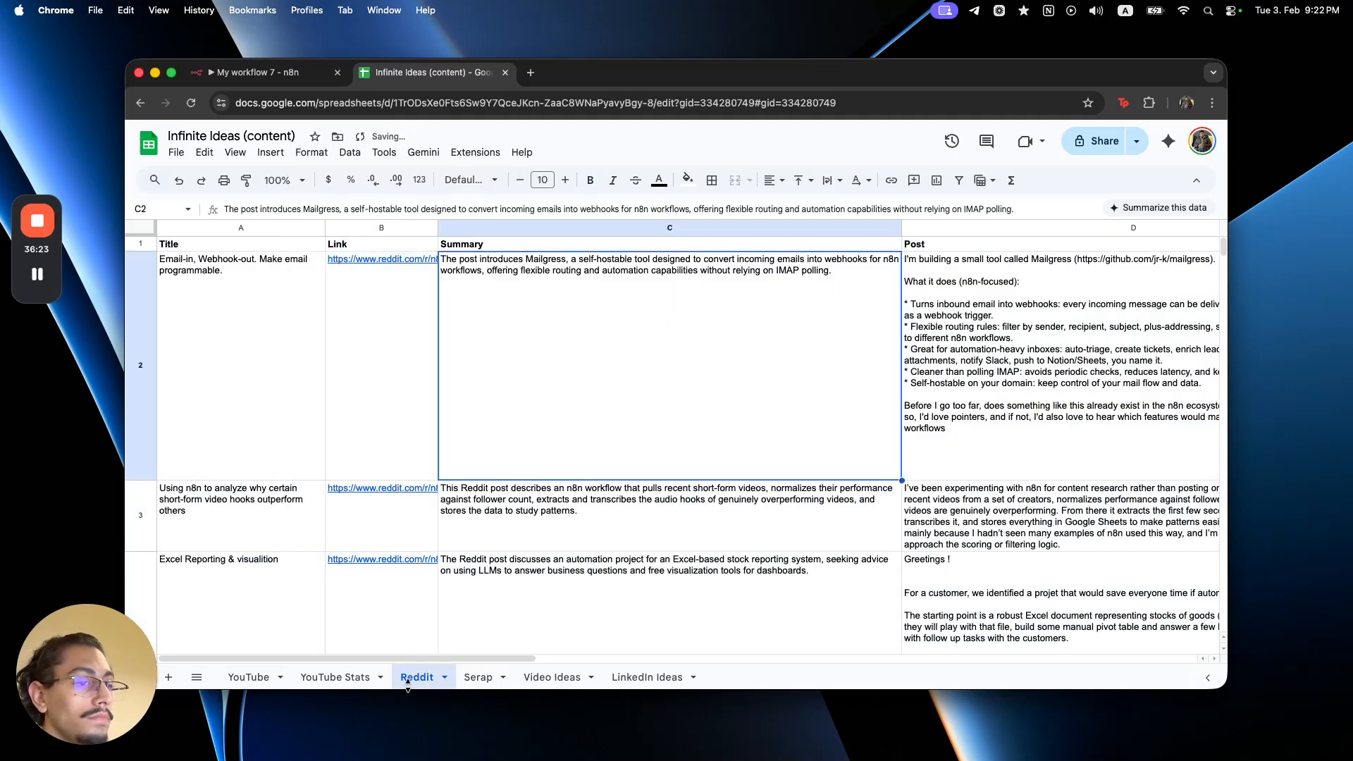
- Examine the Reddit sheet's rows, comparing the post texts with their one-sentence summaries
{"action": "mouse_move", "coordinate": [409, 655]}
{"action": "left_mouse_down"}
{"action": "mouse_move", "coordinate": [589, 632]}
{"action": "mouse_move", "coordinate": [395, 634]}
{"action": "left_mouse_up"}
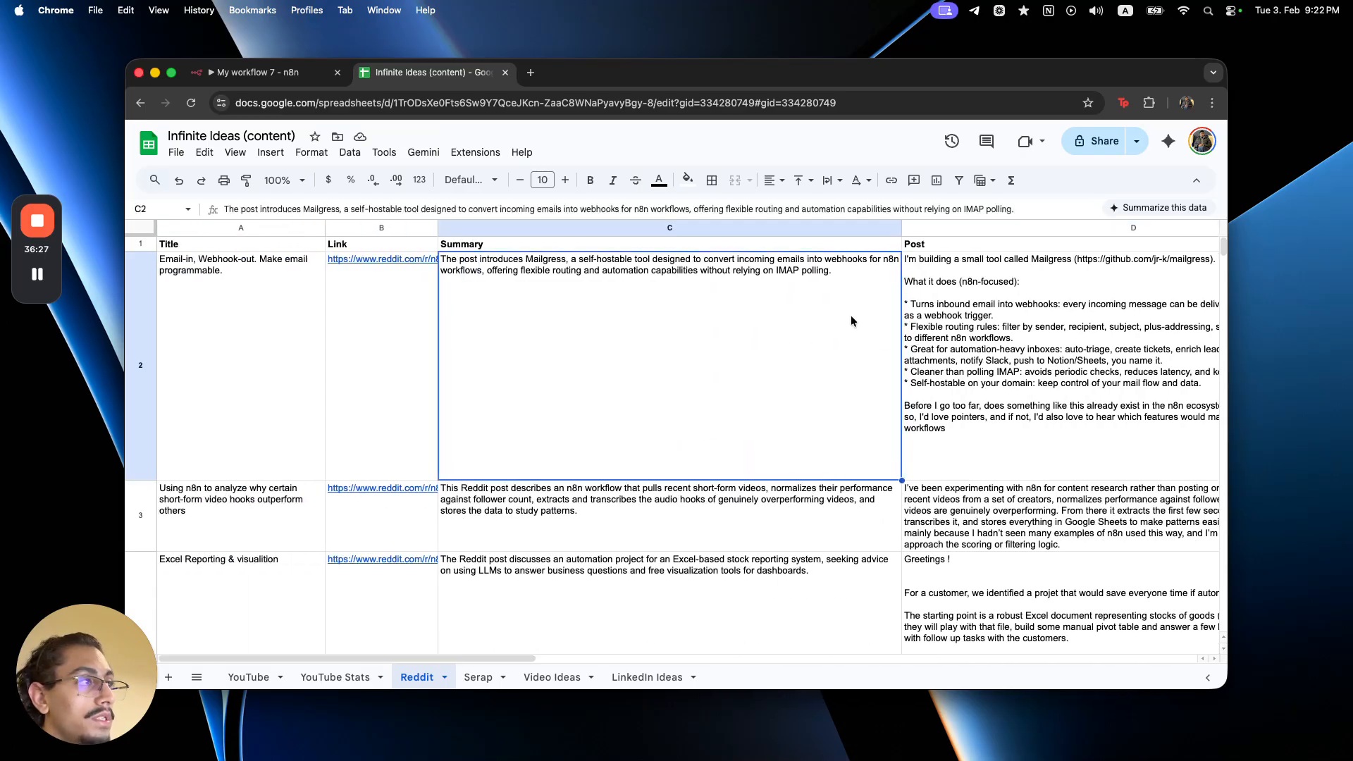
{"action": "left_click", "coordinate": [1048, 497]}
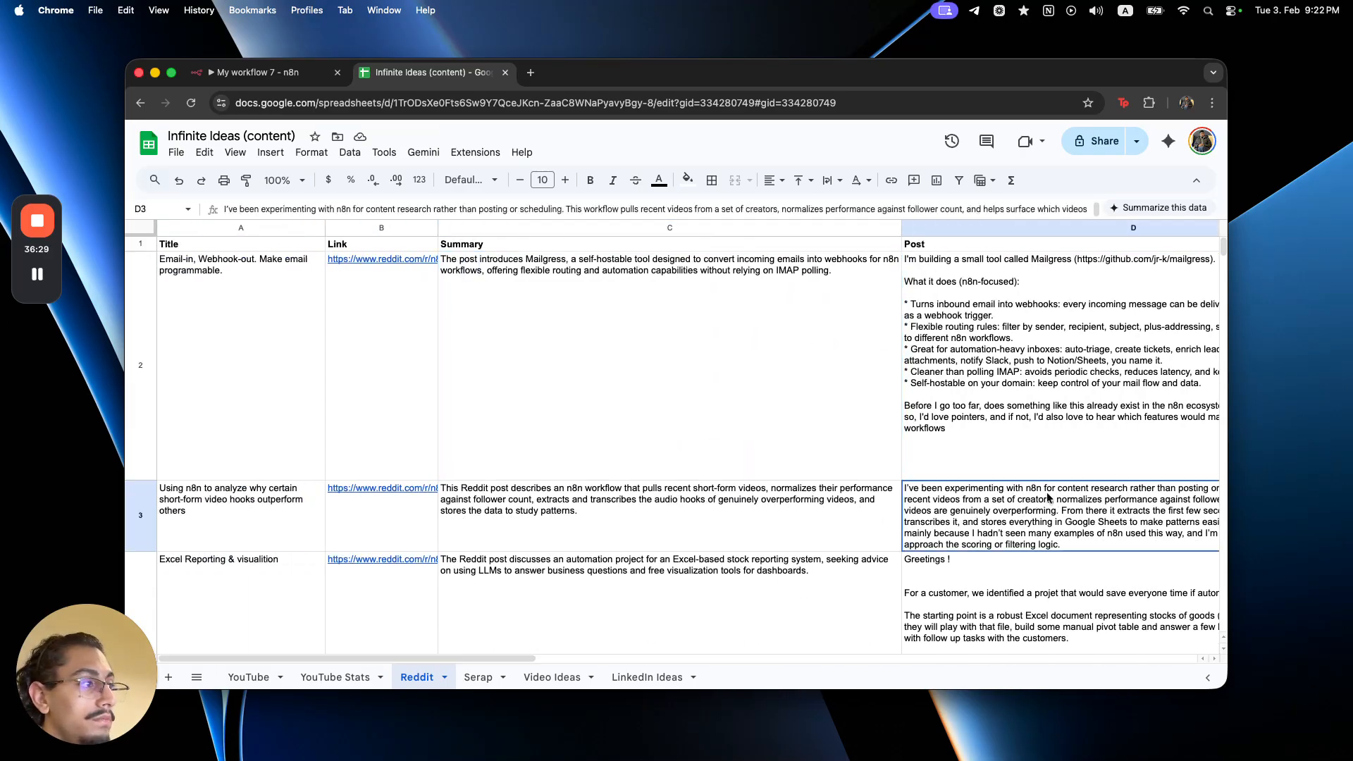
{"action": "left_click", "coordinate": [631, 509]}
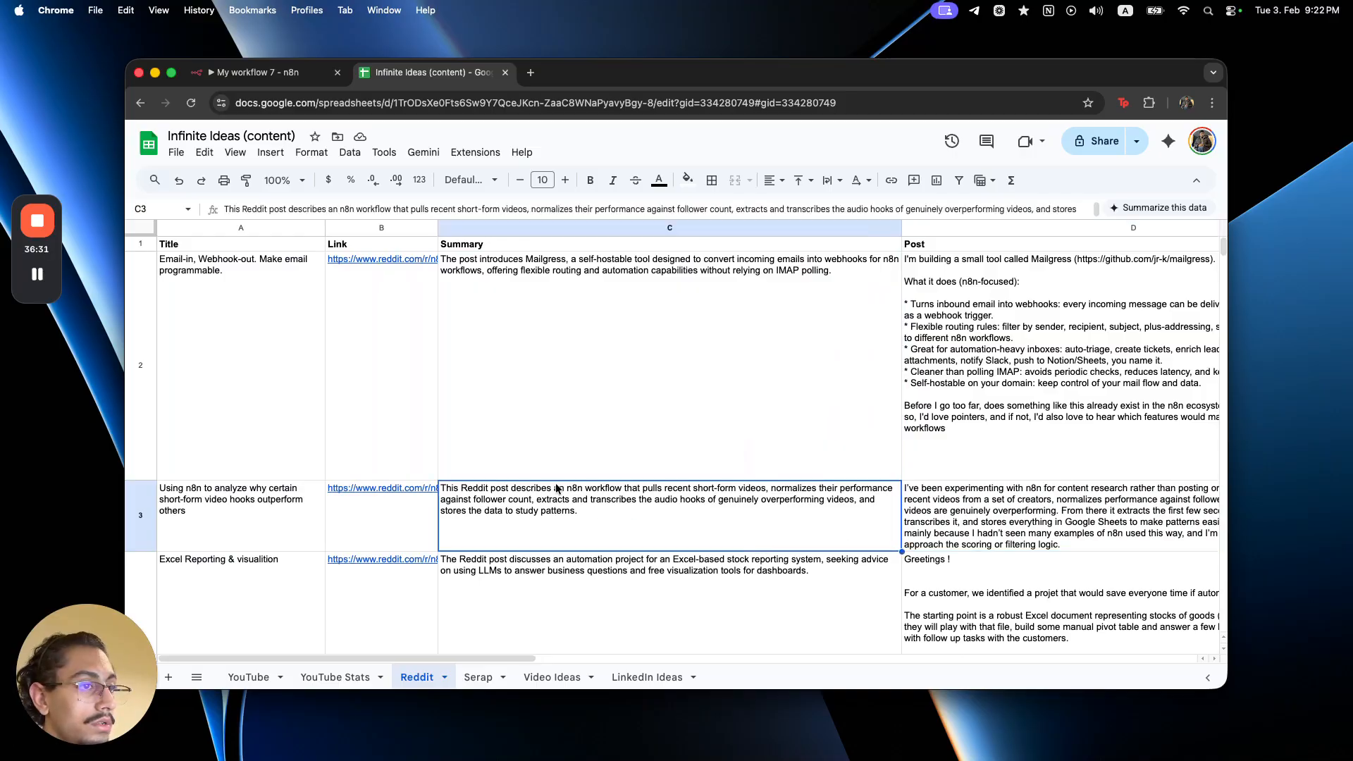
{"action": "scroll", "coordinate": [546, 534], "scroll_direction": "down", "scroll_amount": 3}
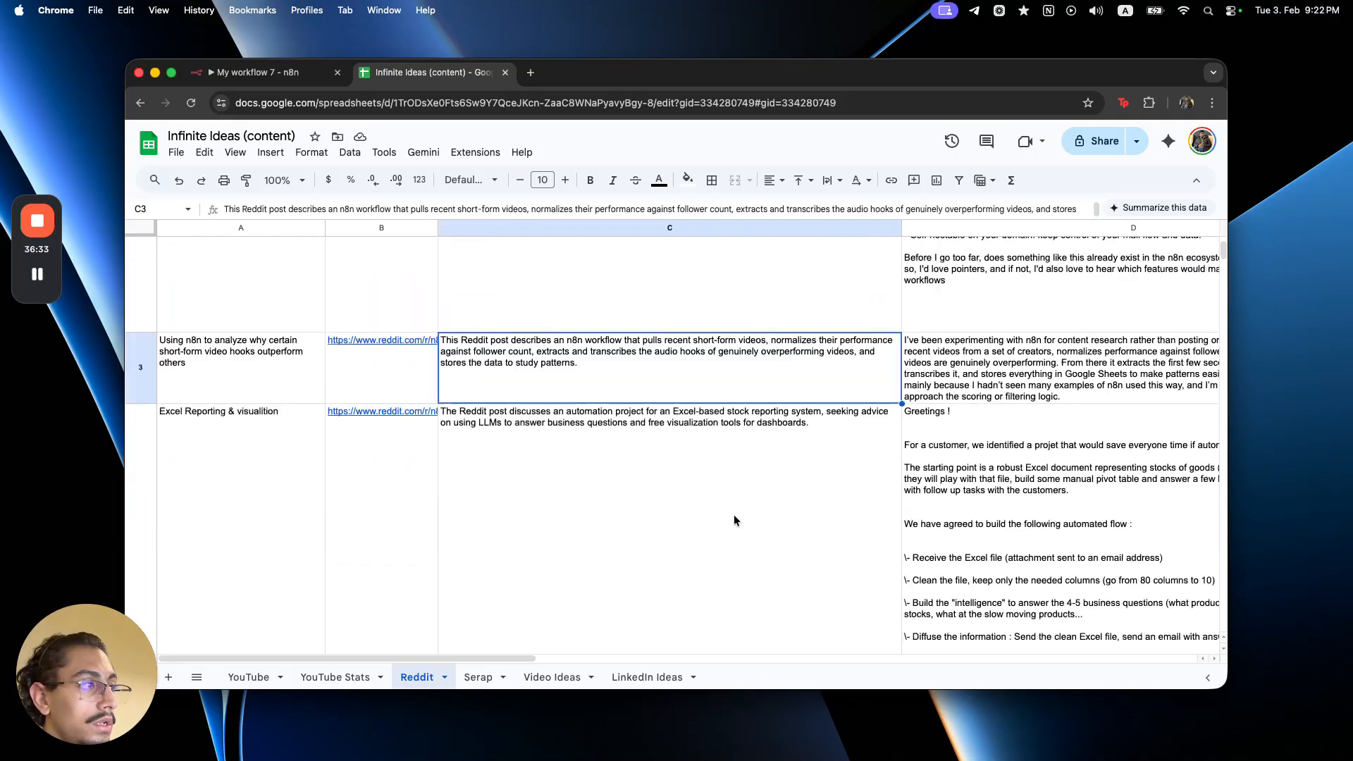
{"action": "scroll", "coordinate": [656, 564], "scroll_direction": "up", "scroll_amount": 3}
- Return to the n8n workflow, move the Reddit sheet-append node lower, and add an Aggregate node after Basic LLM Chain
{"action": "left_click", "coordinate": [261, 72]}
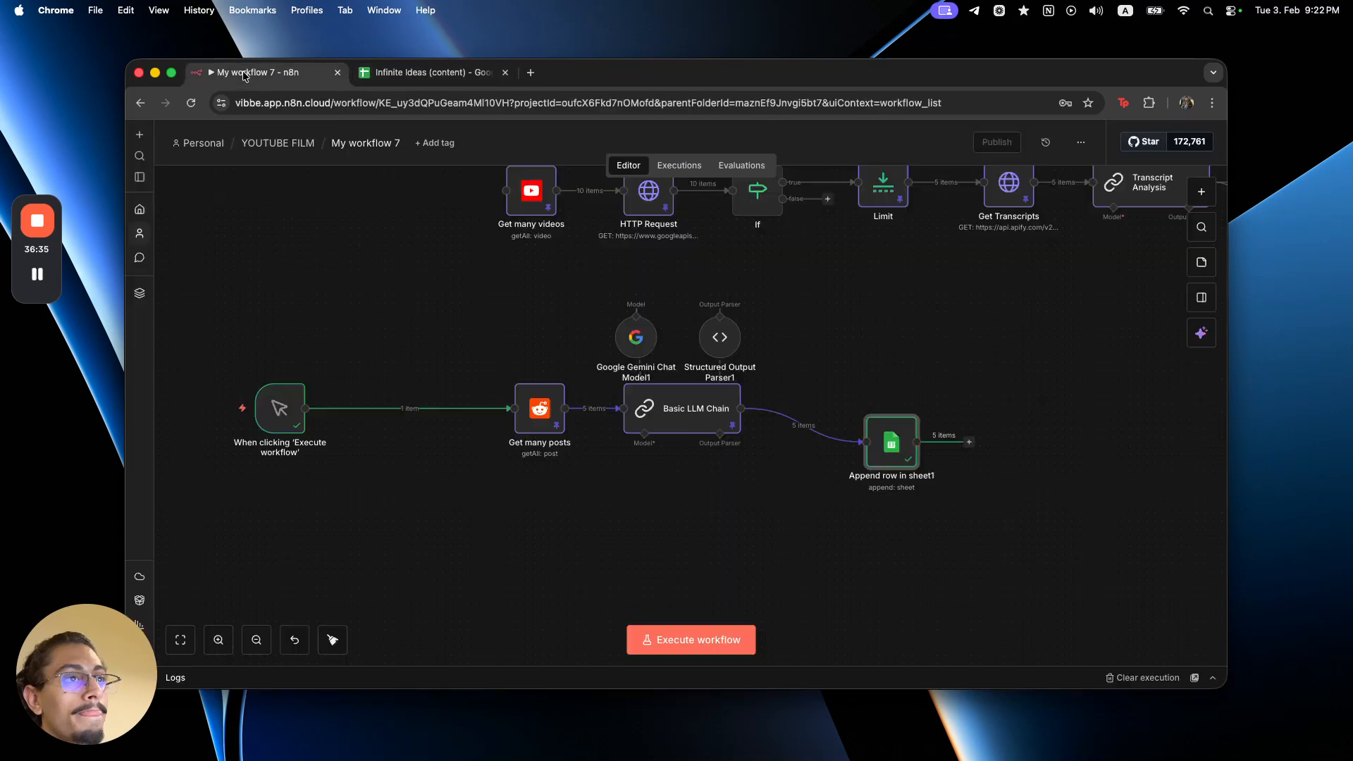
{"action": "left_click_drag", "start_coordinate": [885, 447], "coordinate": [856, 513]}
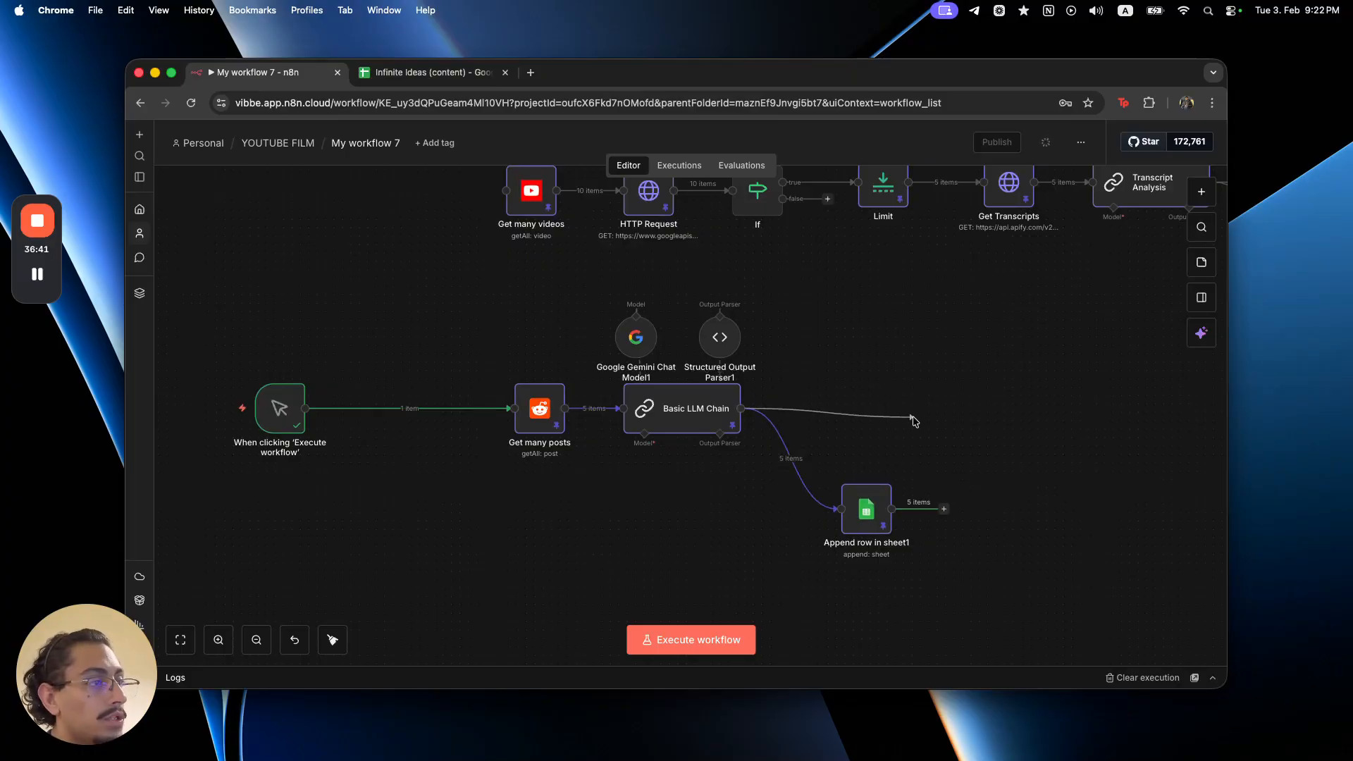
{"action": "key", "text": "Tab"}
{"action": "type", "text": "agge"}
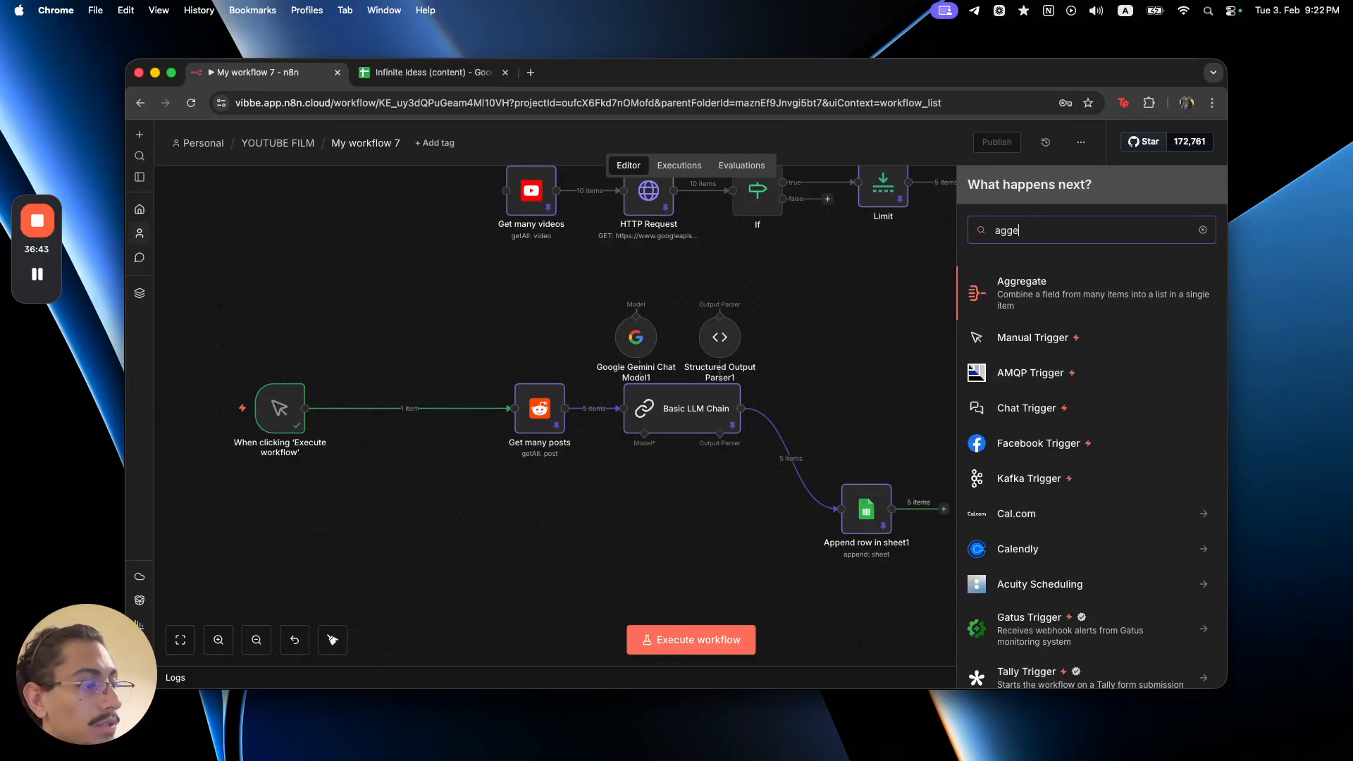
{"action": "key", "text": "Return"}
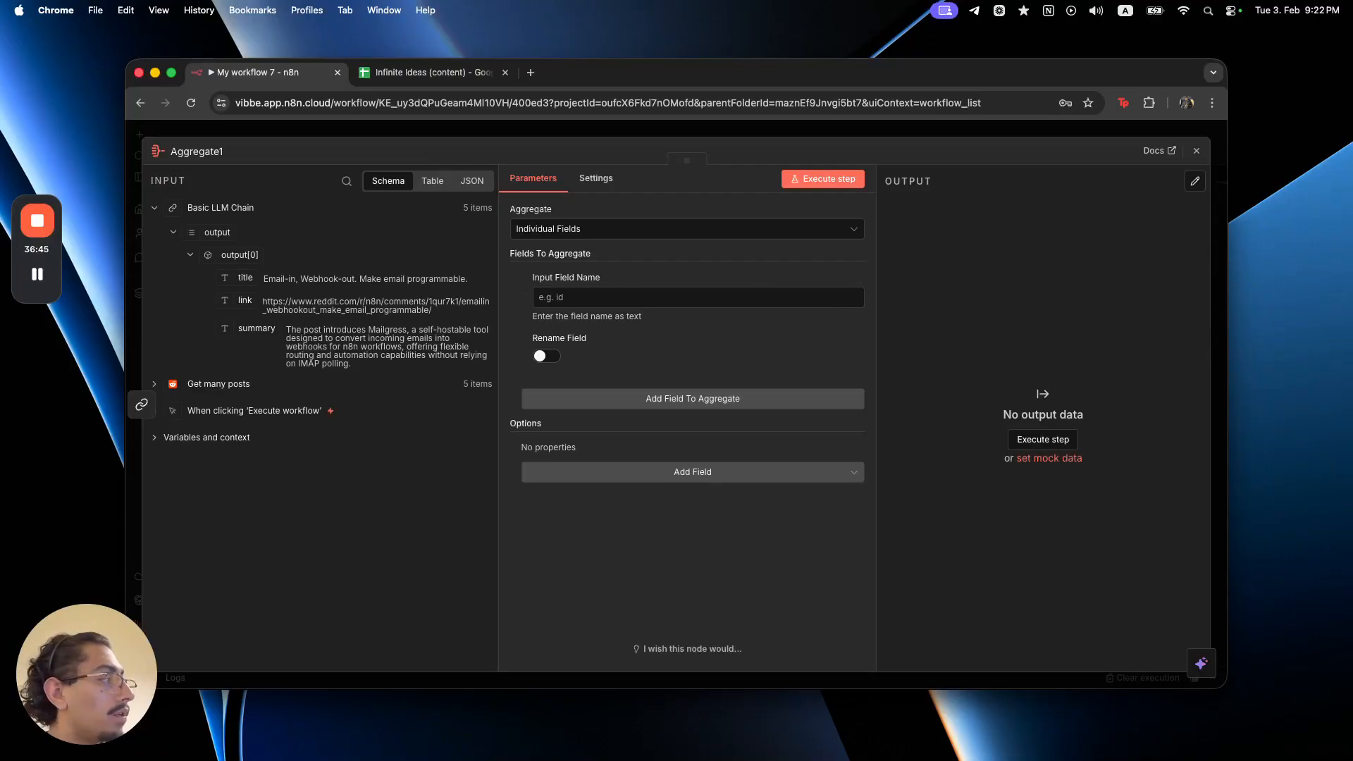
- Aggregate All Item Data (Into a Single List) into an output field named redditData and execute the node
{"action": "left_click", "coordinate": [564, 227]}
{"action": "left_click", "coordinate": [563, 295]}
{"action": "left_click", "coordinate": [561, 277]}
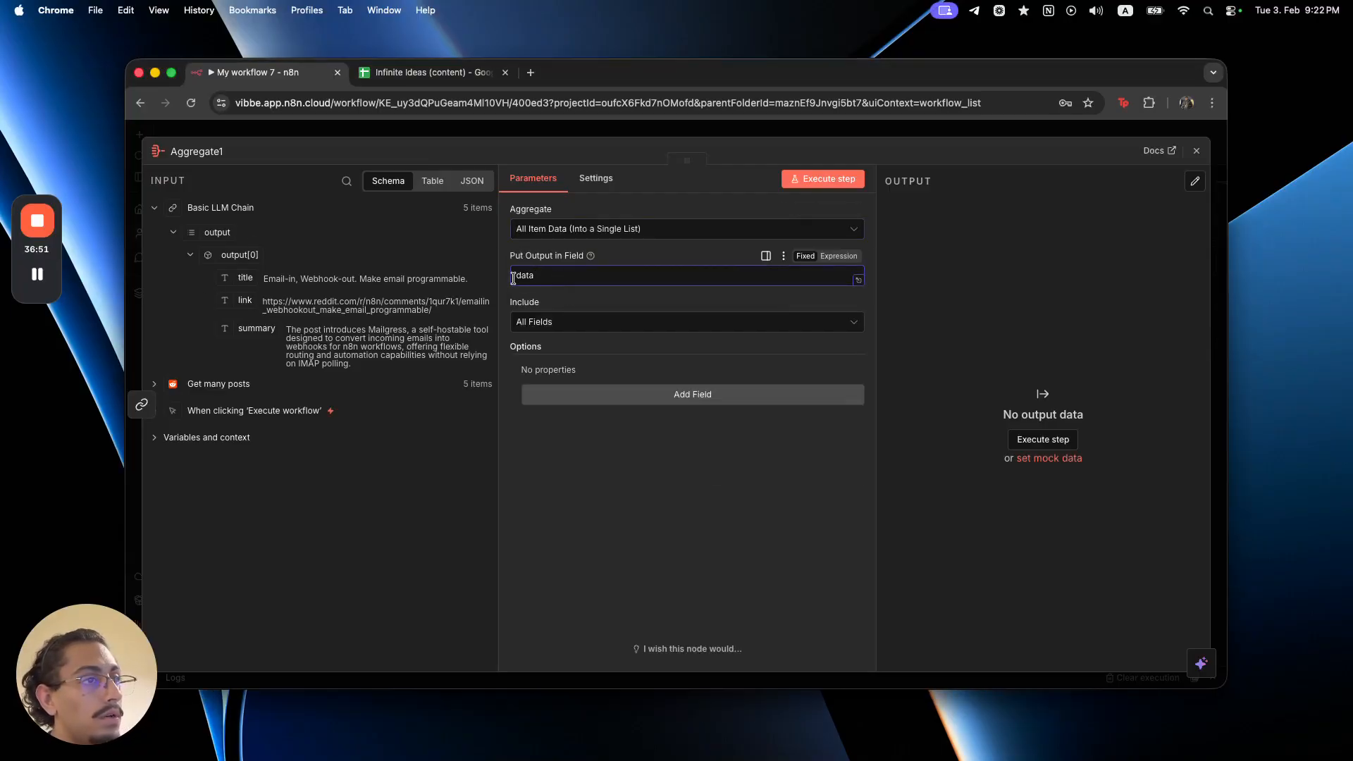
{"action": "type", "text": "RedditD"}
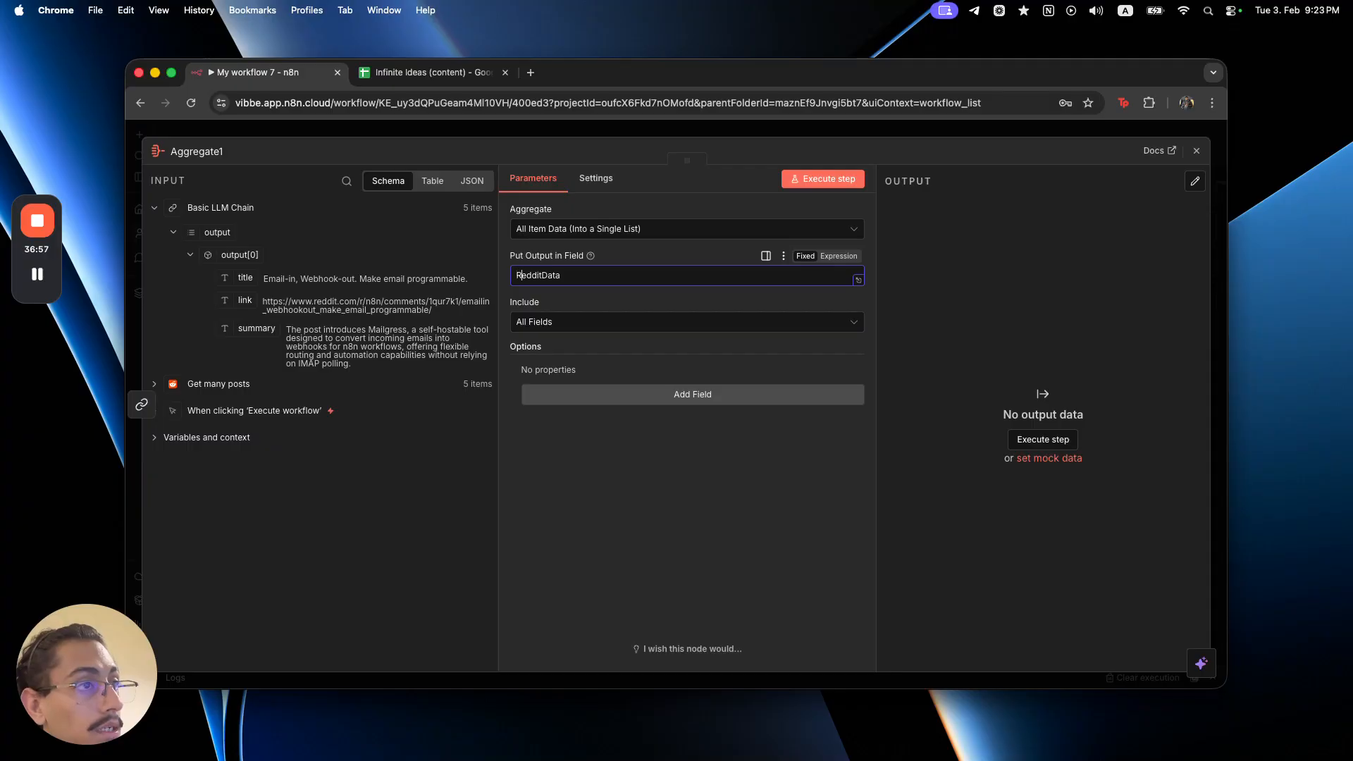
{"action": "key", "text": "BackSpace"}
{"action": "type", "text": "r"}
{"action": "left_click", "coordinate": [814, 178]}
{"action": "left_click", "coordinate": [816, 136]}
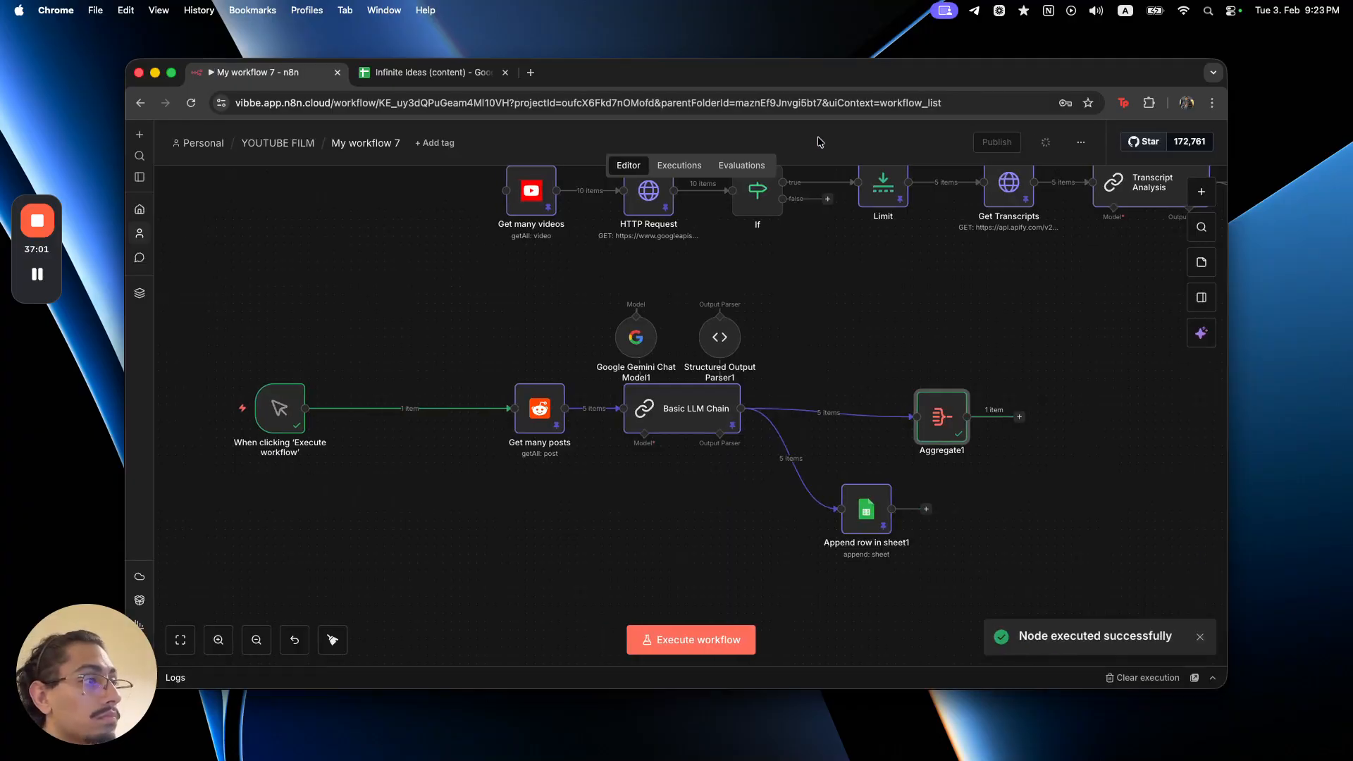
- Examine the Reddit Aggregate node's output items and glance at the matching rows in the Reddit sheet
{"action": "double_click", "coordinate": [942, 404]}
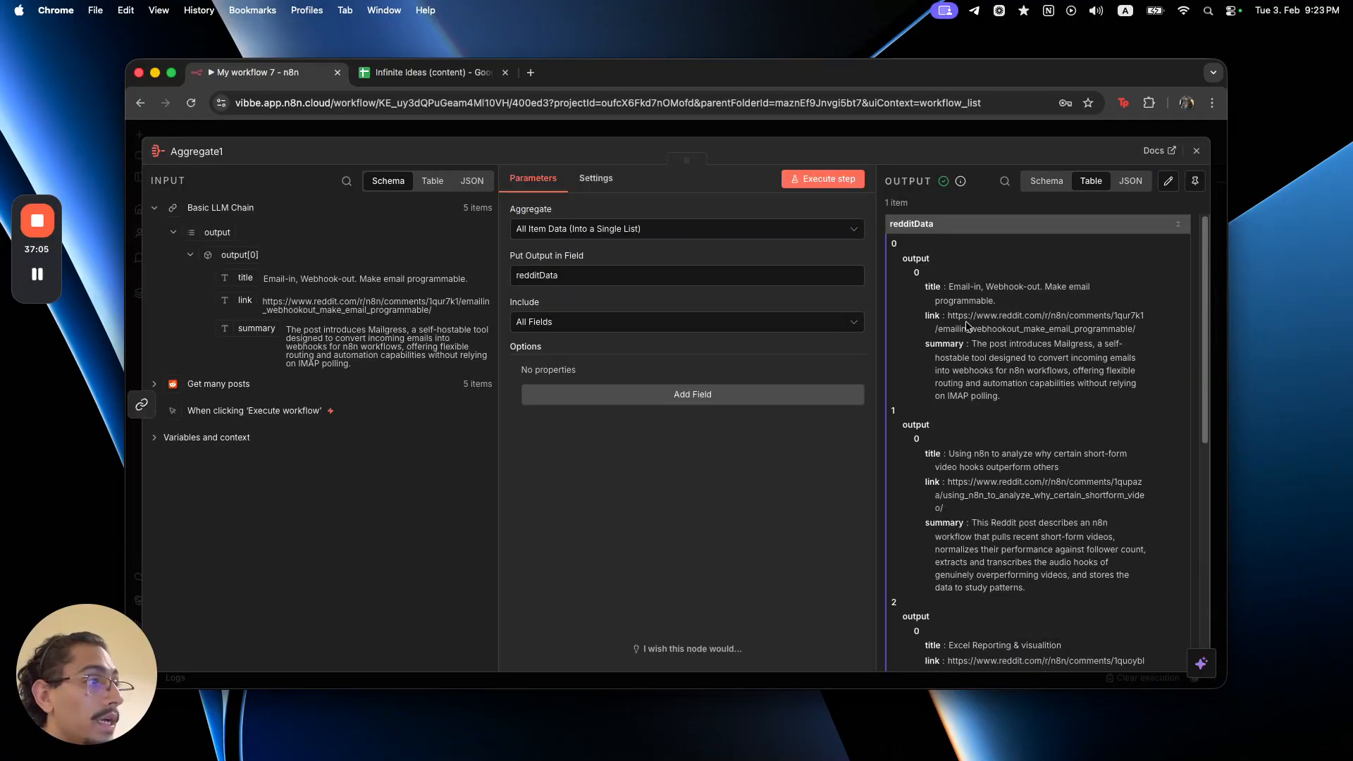
{"action": "scroll", "coordinate": [971, 520], "scroll_direction": "down", "scroll_amount": 10}
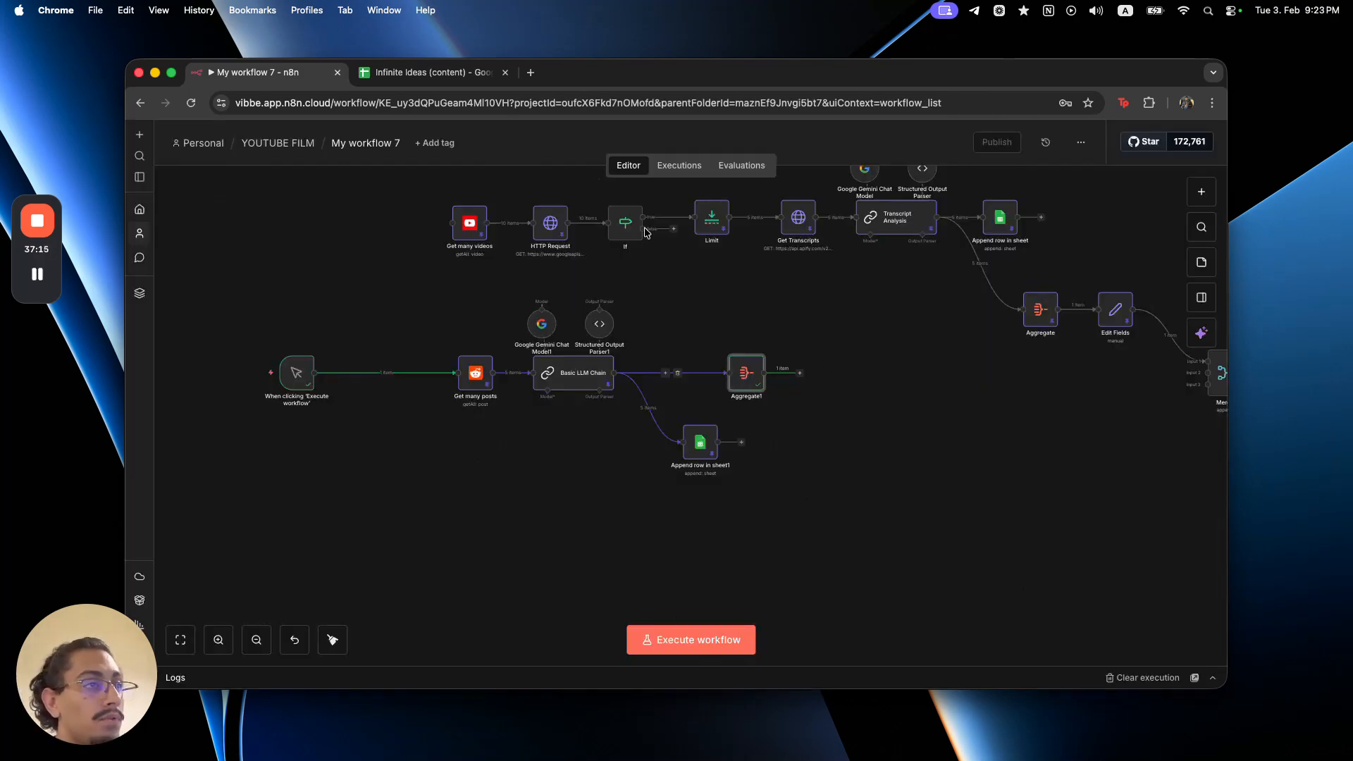
{"action": "left_click", "coordinate": [465, 76]}
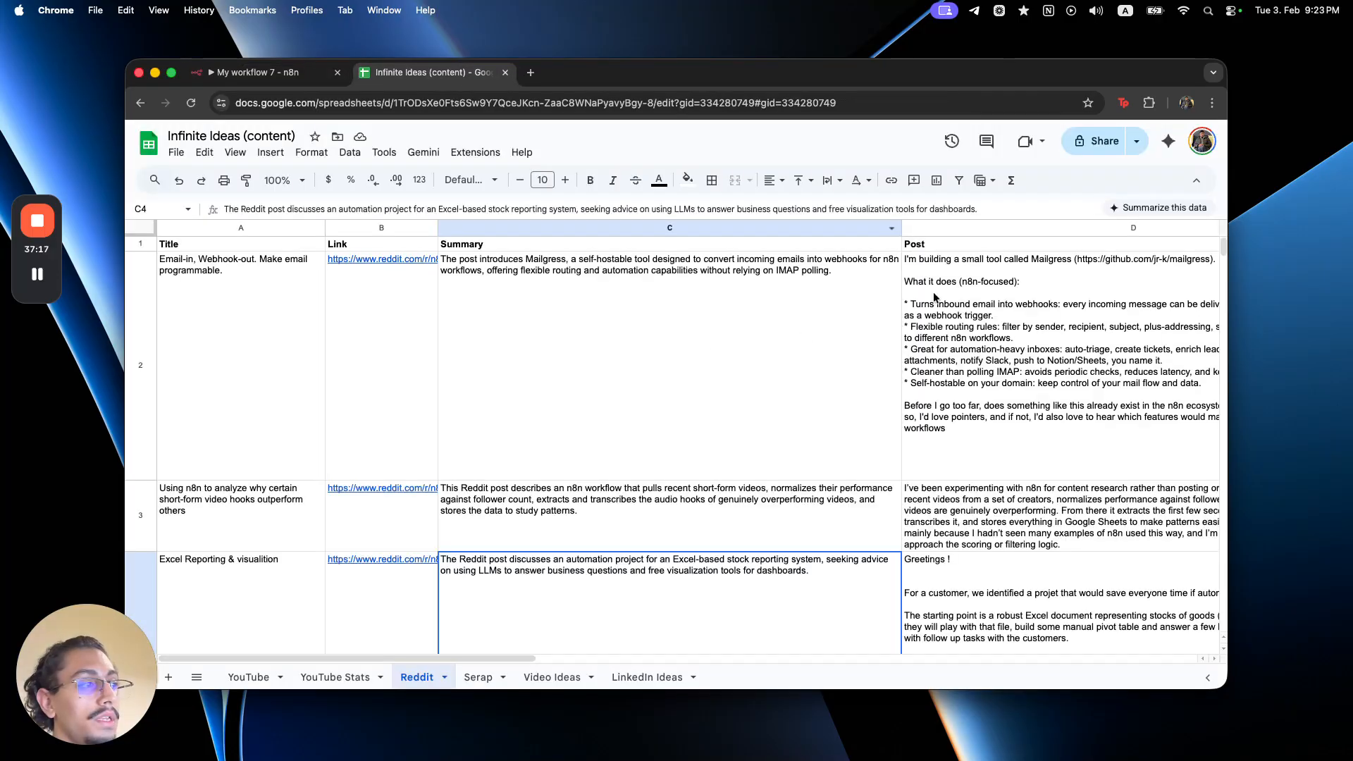
{"action": "left_click", "coordinate": [281, 77]}
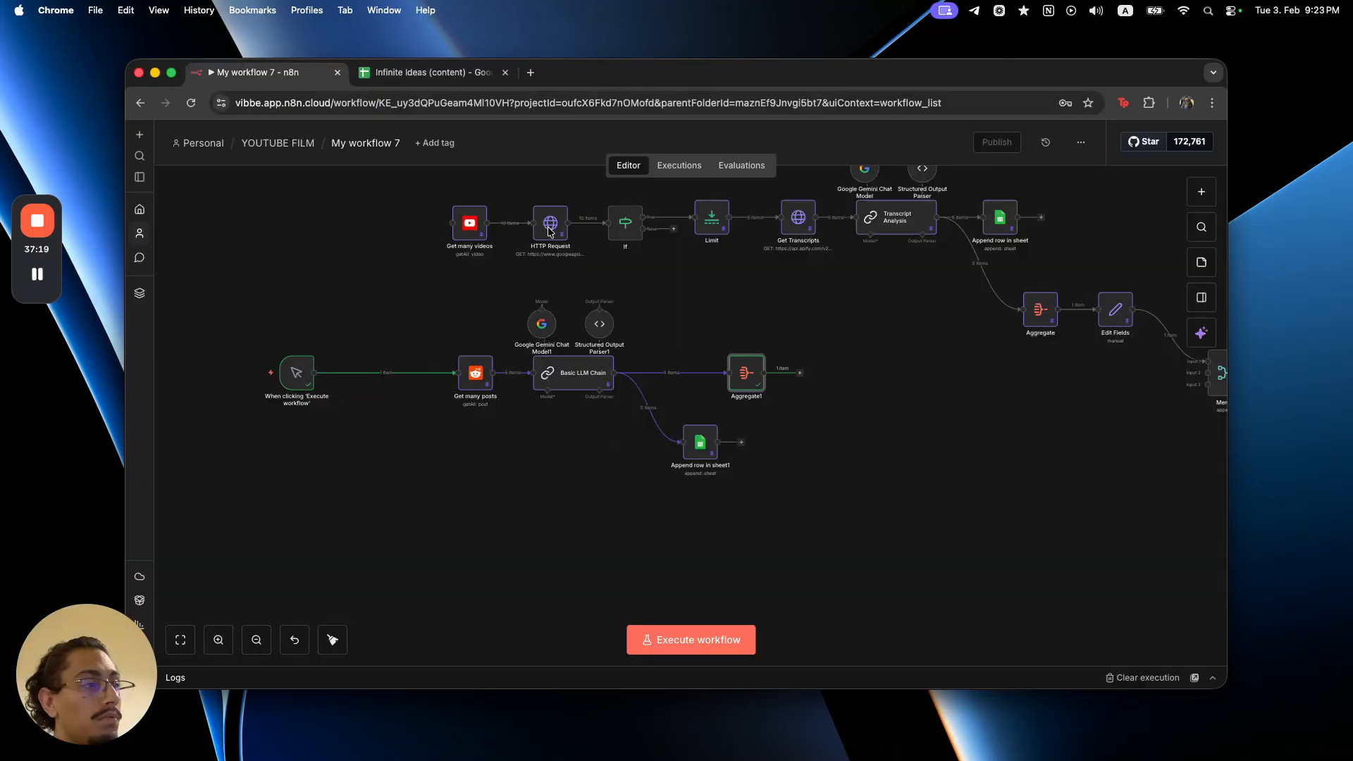
{"action": "left_click", "coordinate": [792, 398]}
{"action": "left_click", "coordinate": [747, 384]}
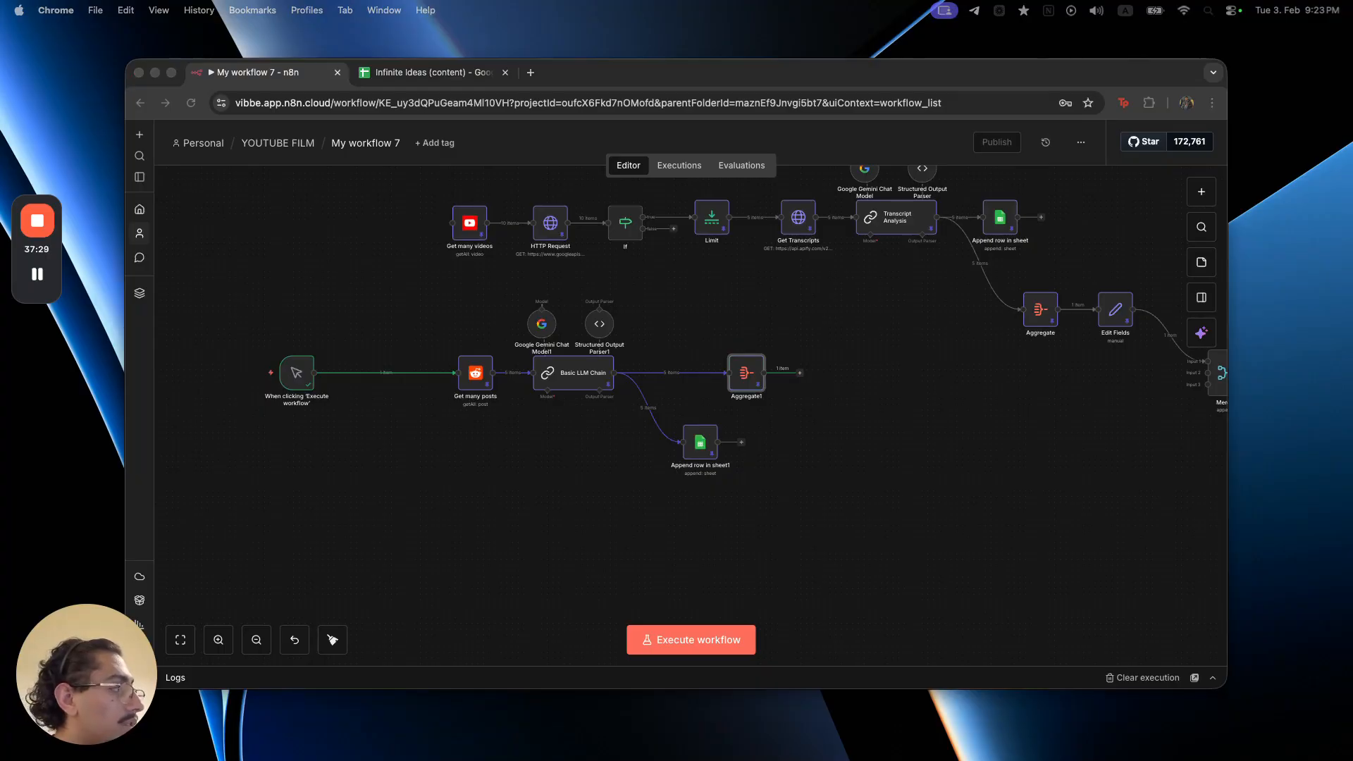
- Add an Edit Fields node after the Reddit Aggregate node and map redditData[0] through redditData[4] as its fields
{"action": "left_click", "coordinate": [799, 374]}
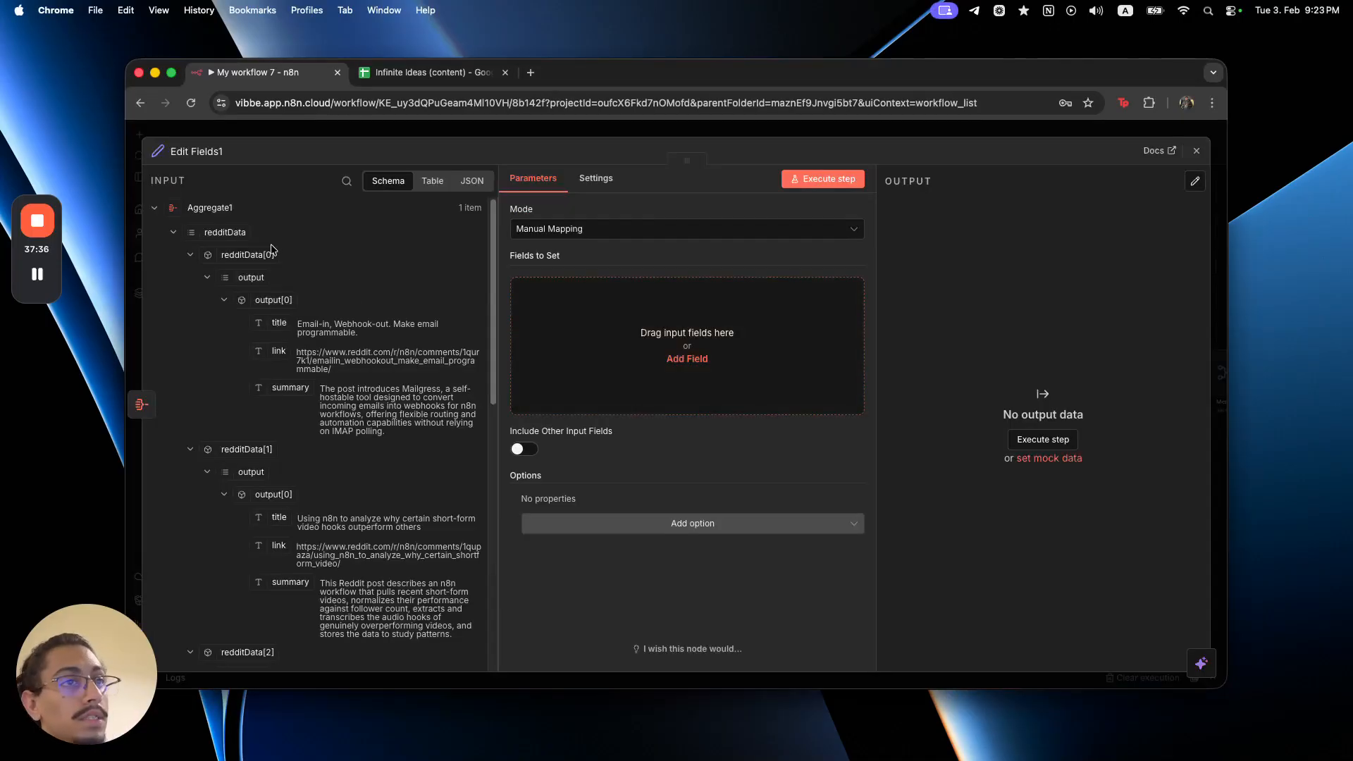
{"action": "left_click_drag", "start_coordinate": [270, 253], "coordinate": [630, 317]}
{"action": "left_click", "coordinate": [190, 254]}
{"action": "left_click_drag", "start_coordinate": [247, 277], "coordinate": [690, 372]}
{"action": "left_click", "coordinate": [191, 277]}
{"action": "left_click_drag", "start_coordinate": [247, 299], "coordinate": [578, 451]}
{"action": "left_click", "coordinate": [190, 299]}
{"action": "left_click_drag", "start_coordinate": [229, 322], "coordinate": [604, 501]}
{"action": "left_click", "coordinate": [190, 322]}
{"action": "left_click_drag", "start_coordinate": [229, 345], "coordinate": [613, 576]}
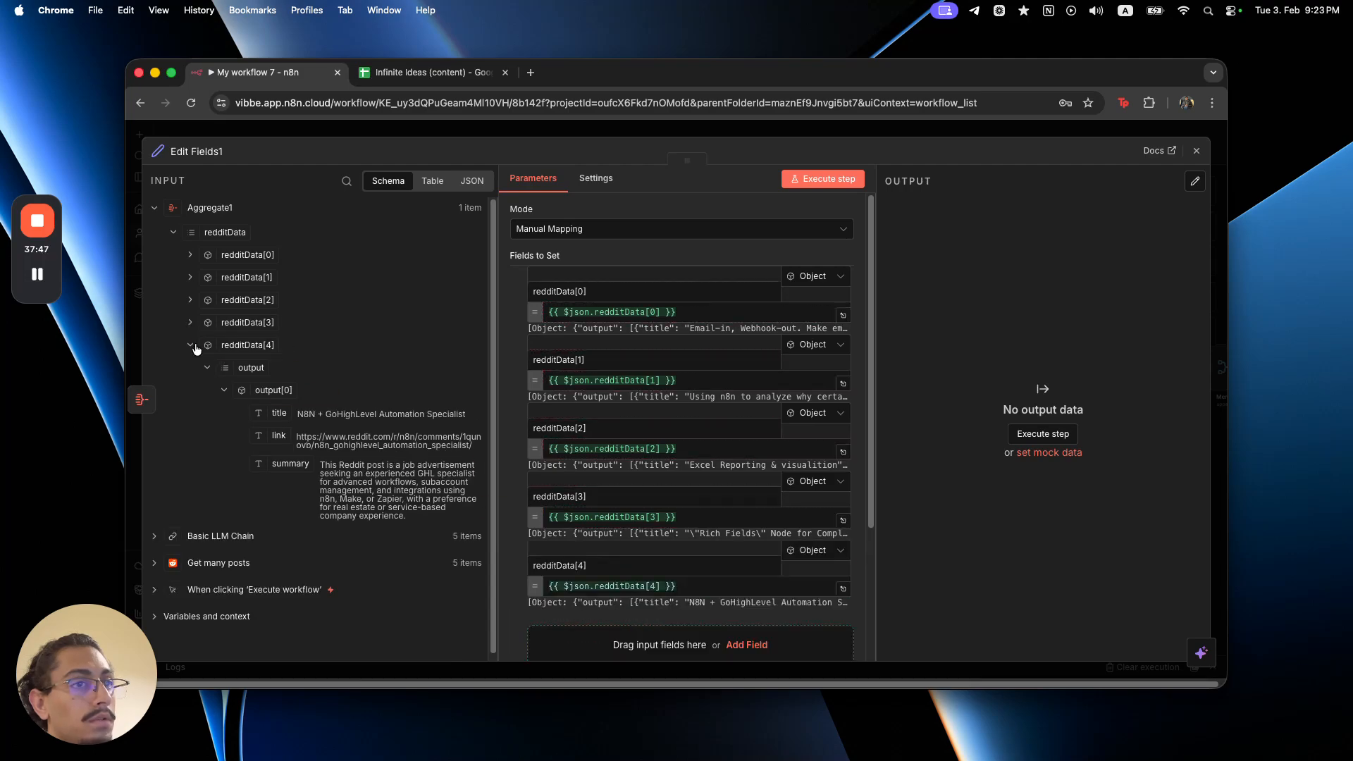
{"action": "left_click", "coordinate": [191, 344]}
- Execute and pin the Reddit Edit Fields node, and connect it to Input 2 of the Merge node
{"action": "left_click", "coordinate": [305, 131]}
{"action": "left_click", "coordinate": [255, 374]}
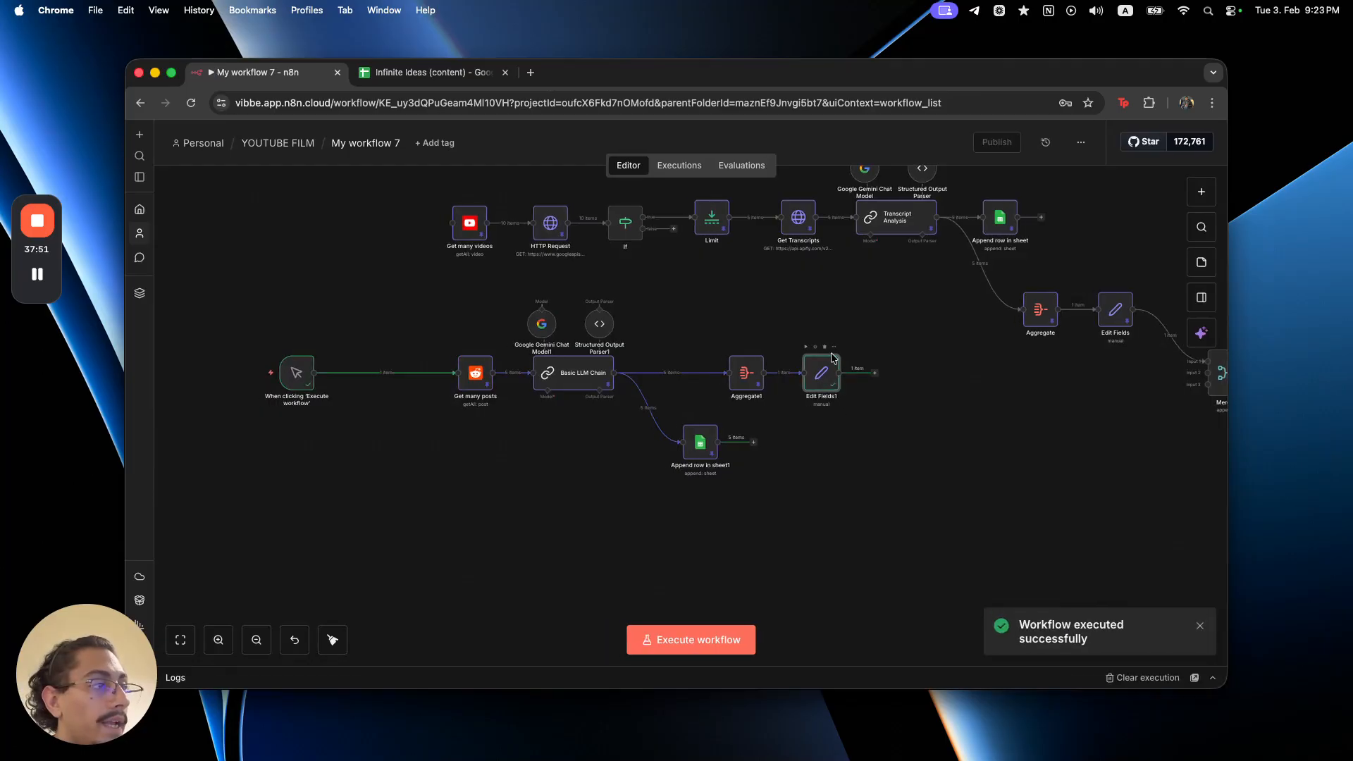
{"action": "key", "text": "p"}
{"action": "left_click", "coordinate": [863, 406]}
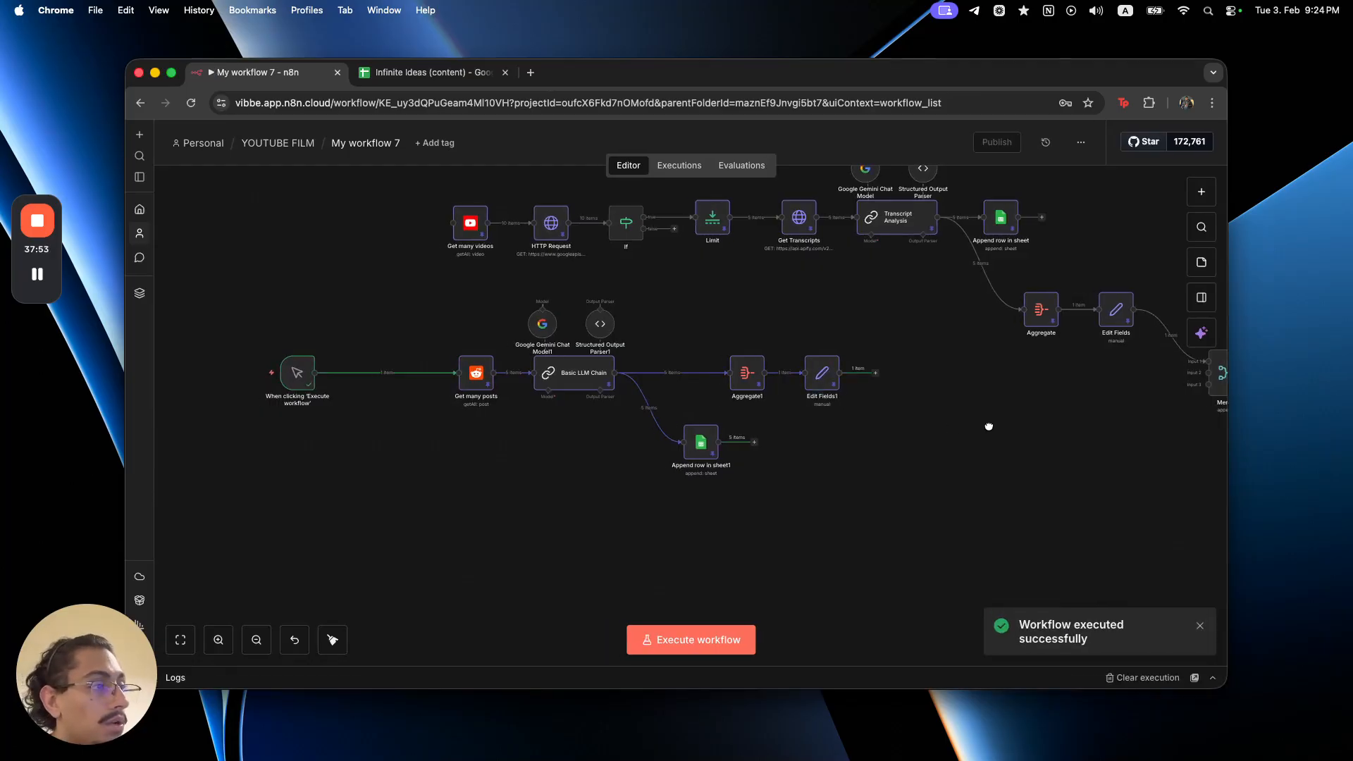
{"action": "left_click_drag", "start_coordinate": [984, 424], "coordinate": [790, 479]}
{"action": "left_click_drag", "start_coordinate": [646, 428], "coordinate": [1012, 429]}
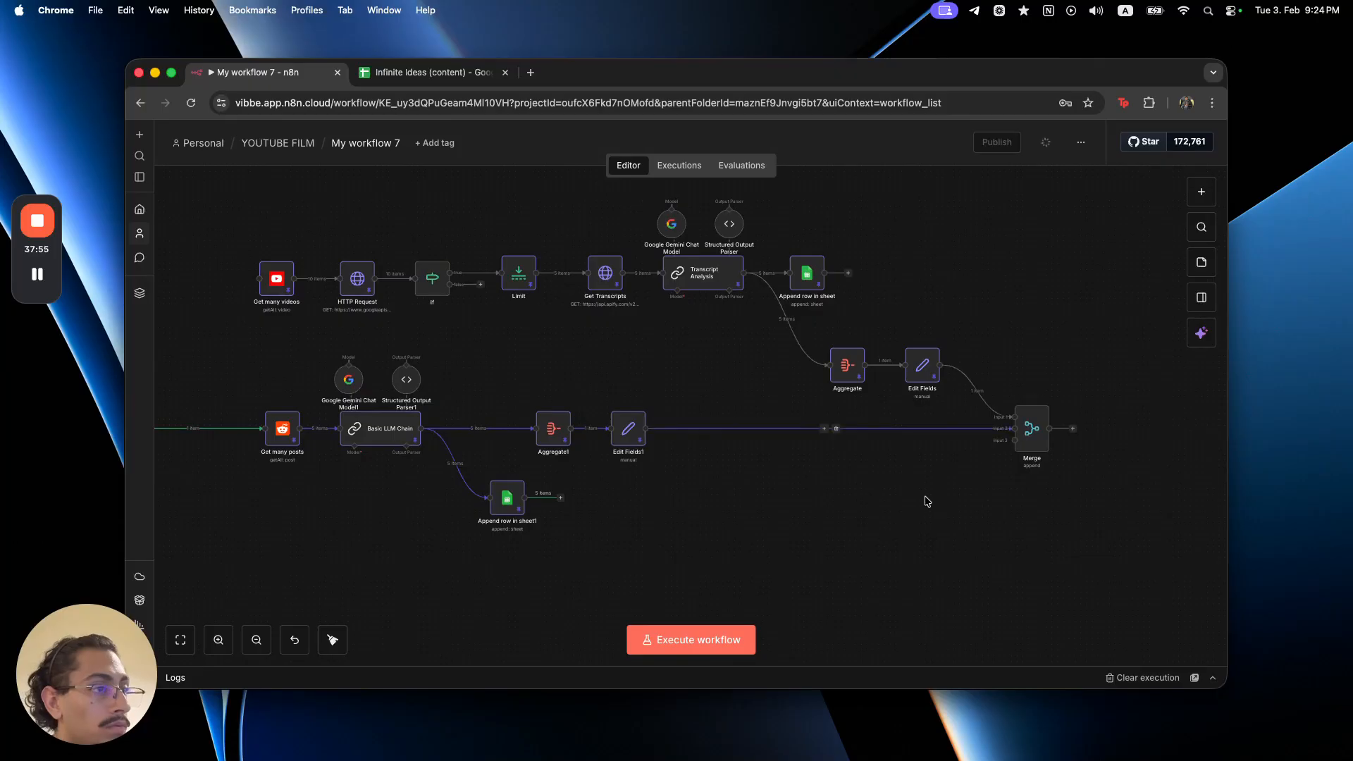
- Align the Reddit Get many posts node vertically beneath the YouTube Get many videos node
{"action": "key", "text": "1"}
{"action": "left_click_drag", "start_coordinate": [835, 514], "coordinate": [845, 497]}
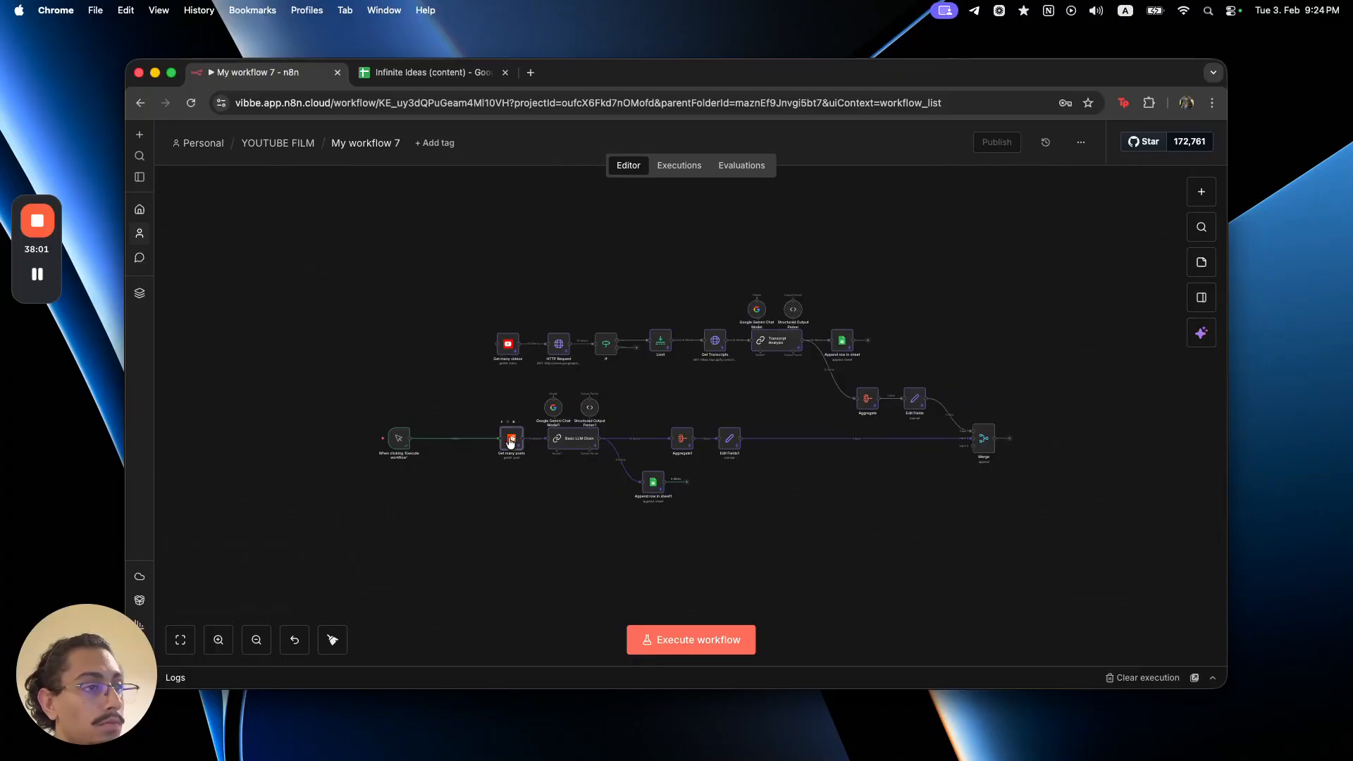
{"action": "left_click_drag", "start_coordinate": [509, 443], "coordinate": [506, 442]}
{"action": "left_click", "coordinate": [556, 509]}
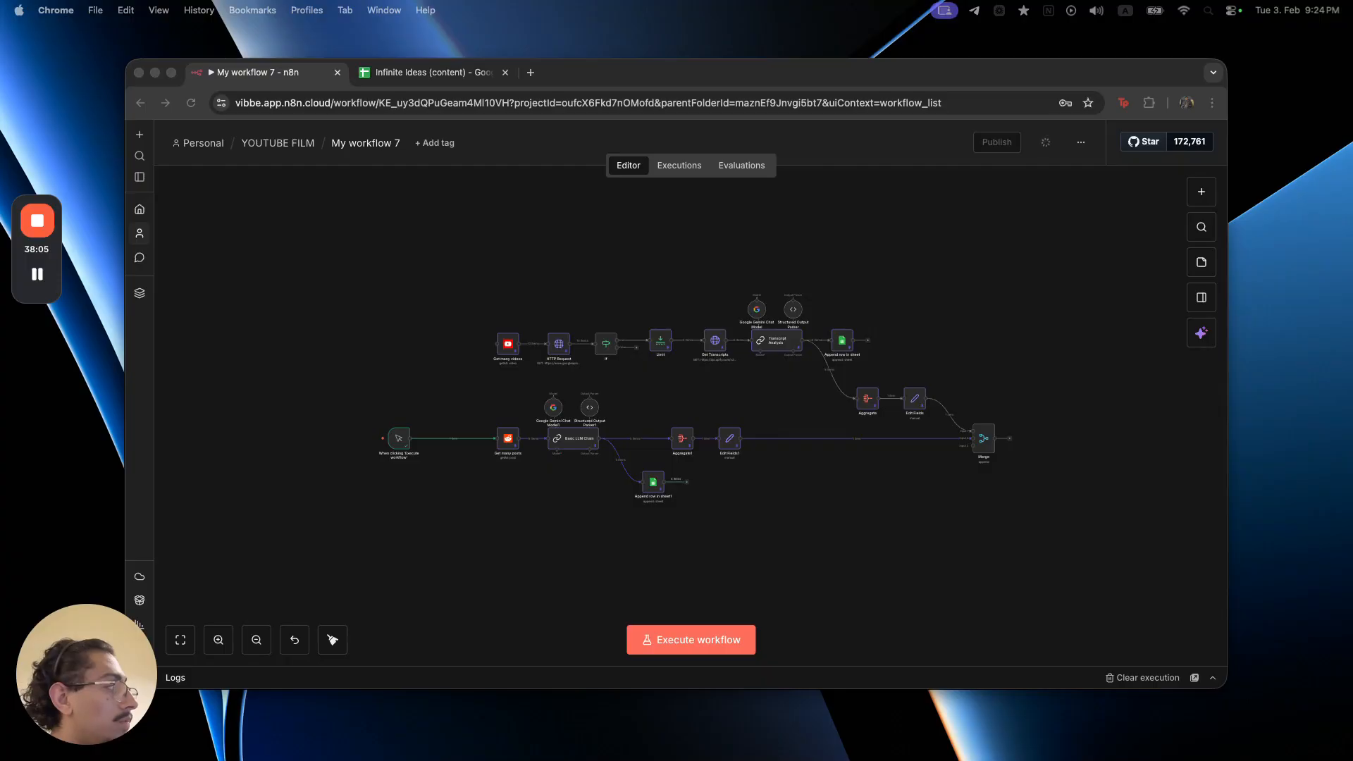
- Glance at the Reddit sheet and remove the connection between the manual trigger and Get many posts
{"action": "left_click", "coordinate": [423, 72]}
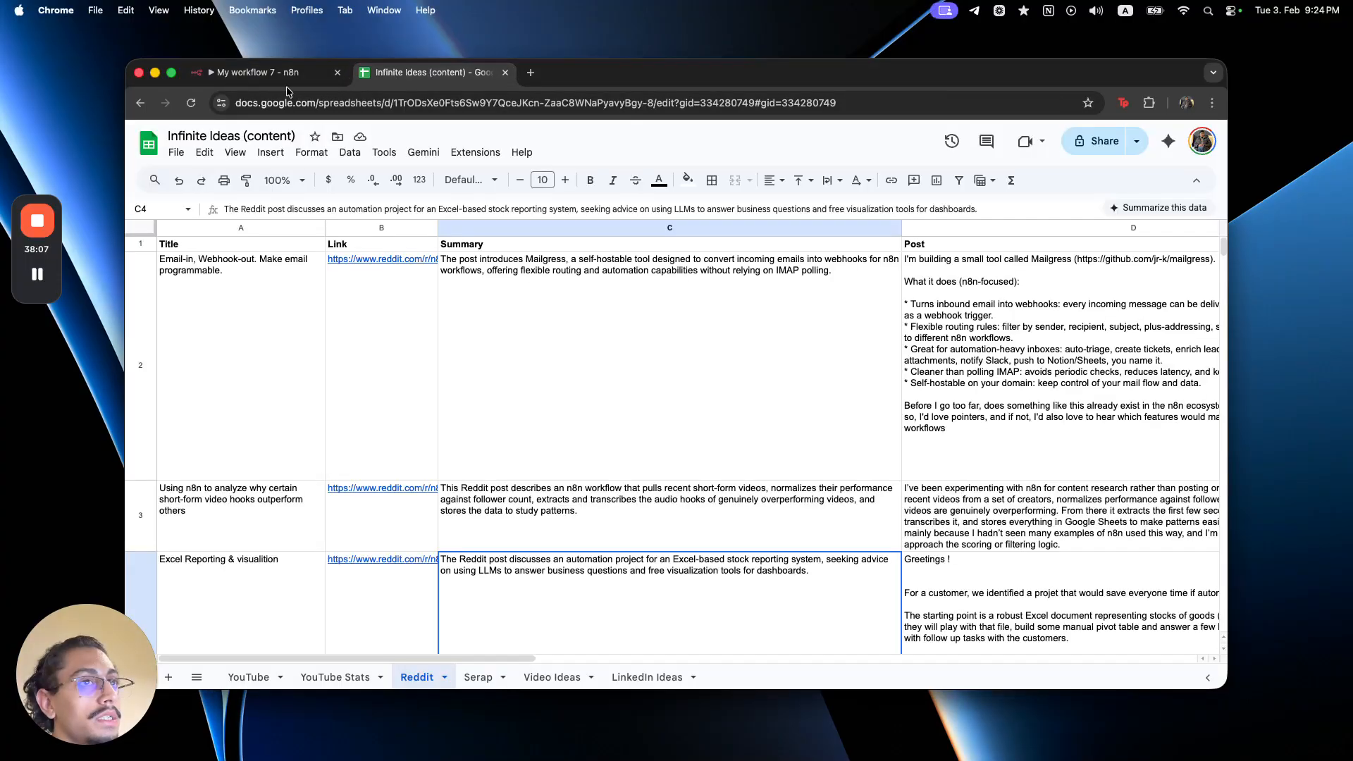
{"action": "left_click", "coordinate": [282, 73]}
{"action": "scroll", "coordinate": [377, 373], "scroll_direction": "down", "scroll_amount": 3}
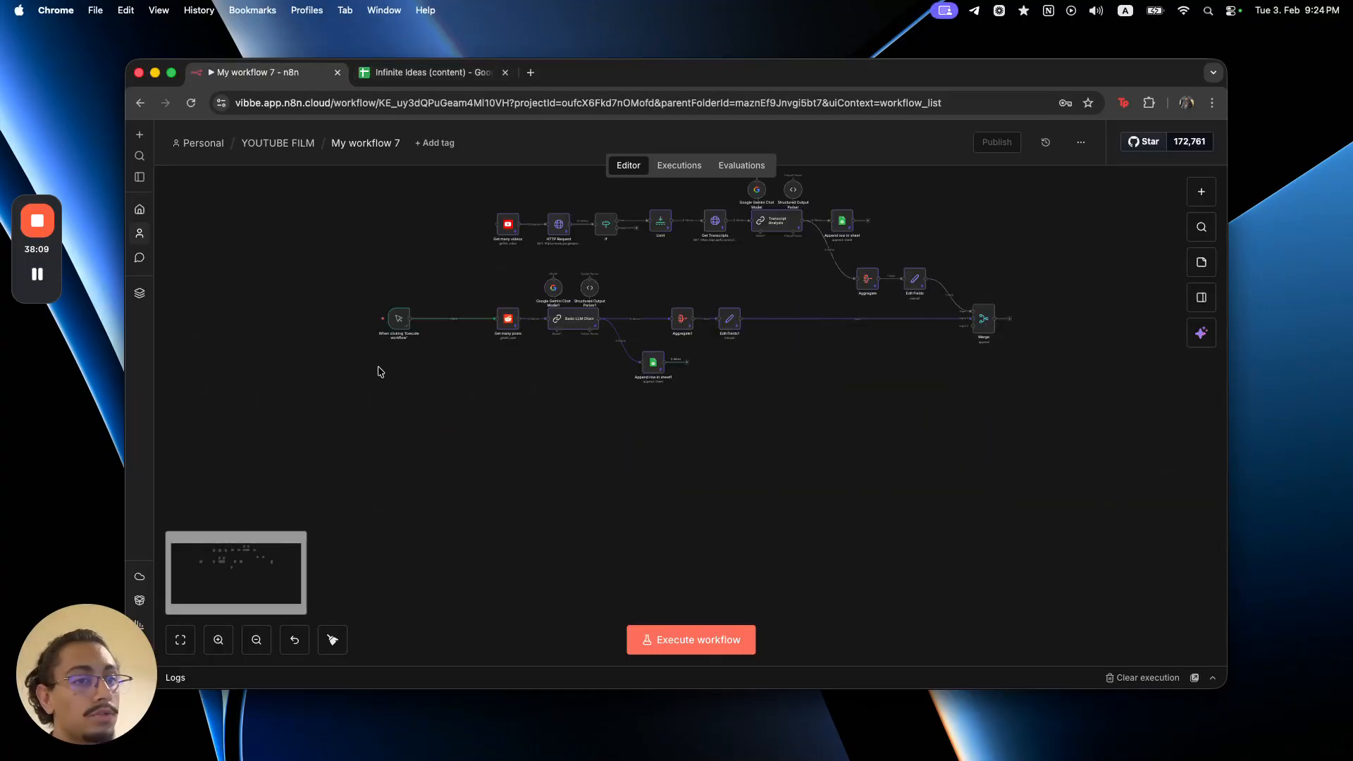
{"action": "left_click", "coordinate": [461, 321]}
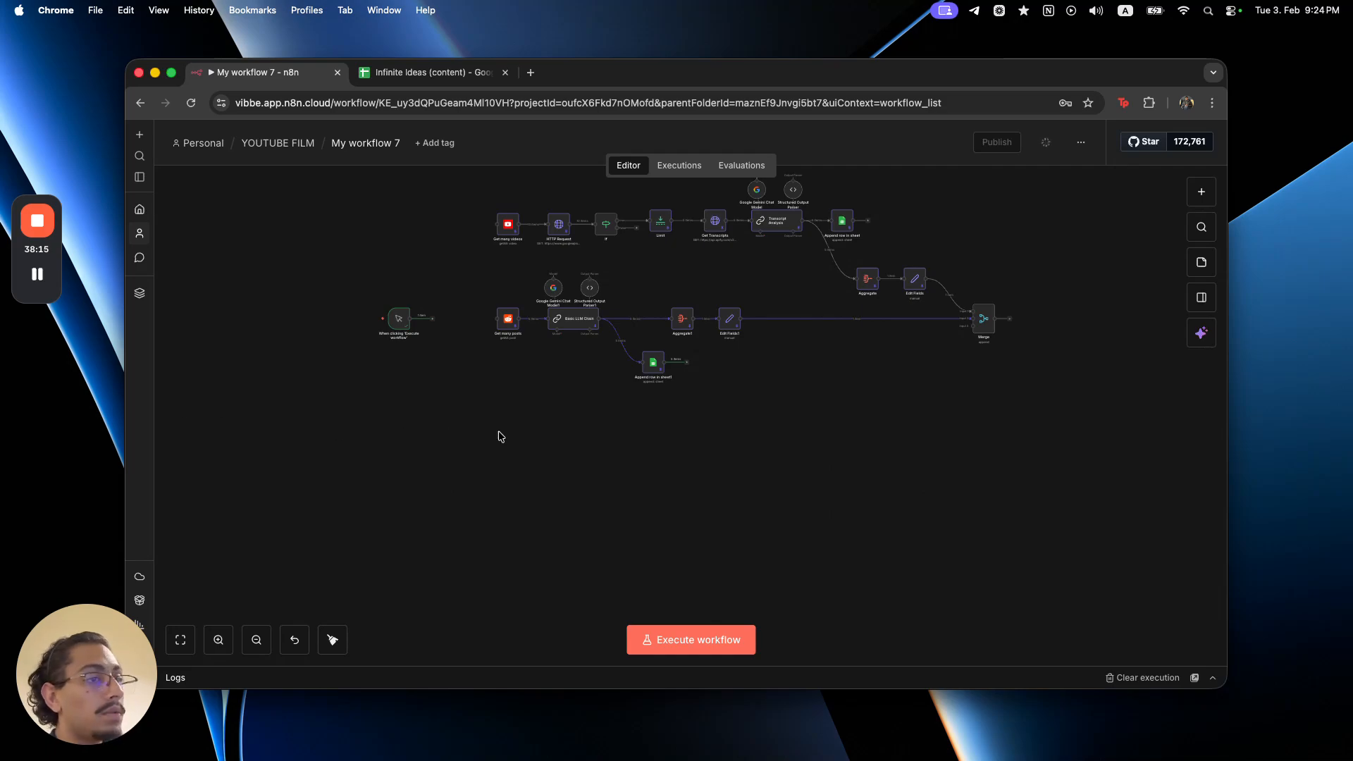
- Add a SerpApi Official node with the Search Google AI Mode action below the Reddit branch and connect the manual trigger to it
{"action": "key", "text": "Tab"}
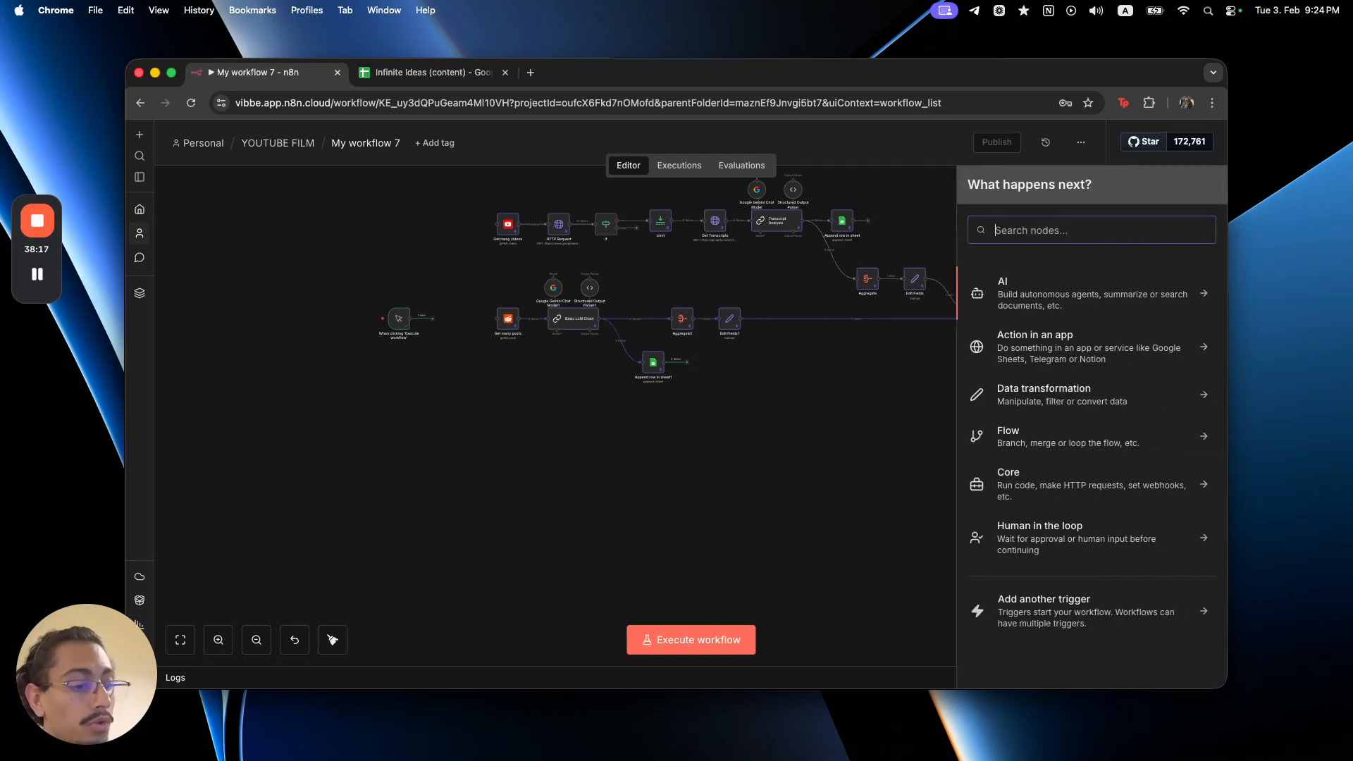
{"action": "type", "text": "serp"}
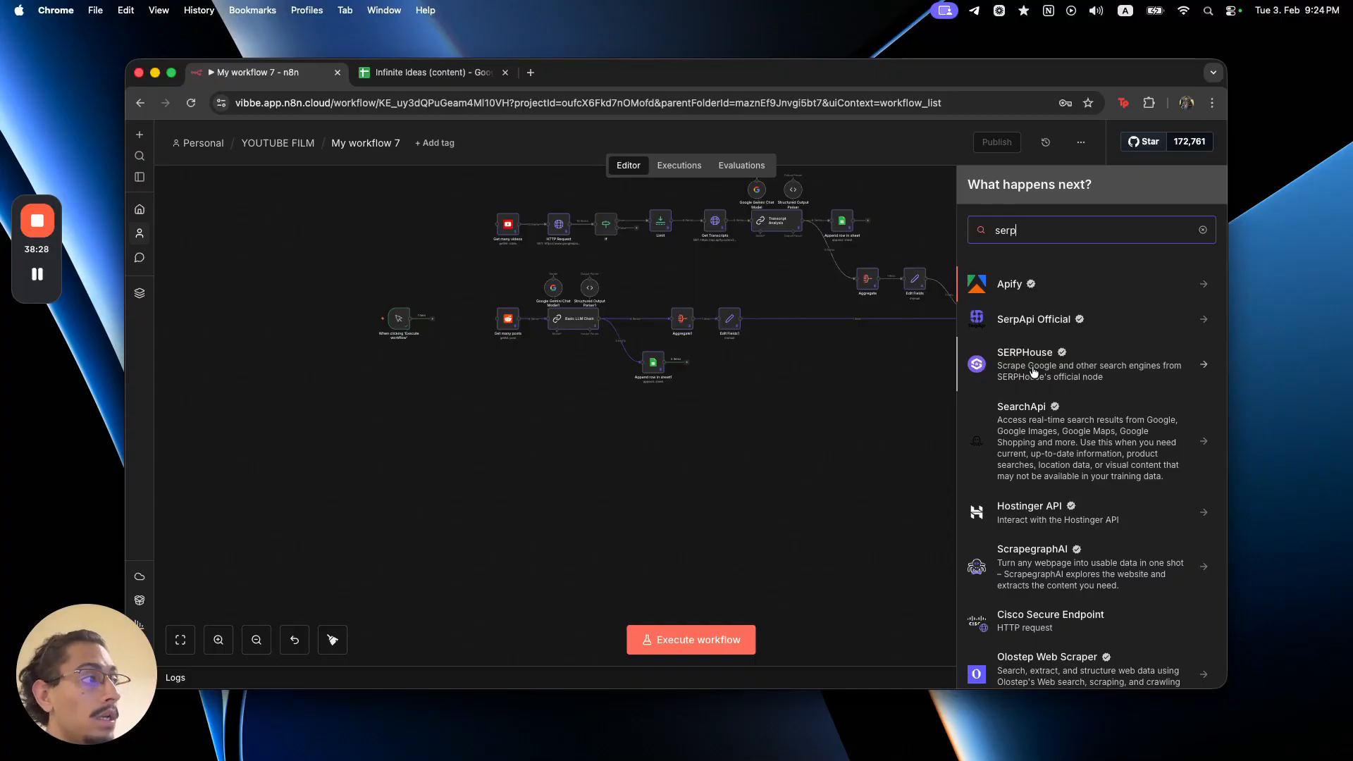
{"action": "left_click", "coordinate": [1043, 316]}
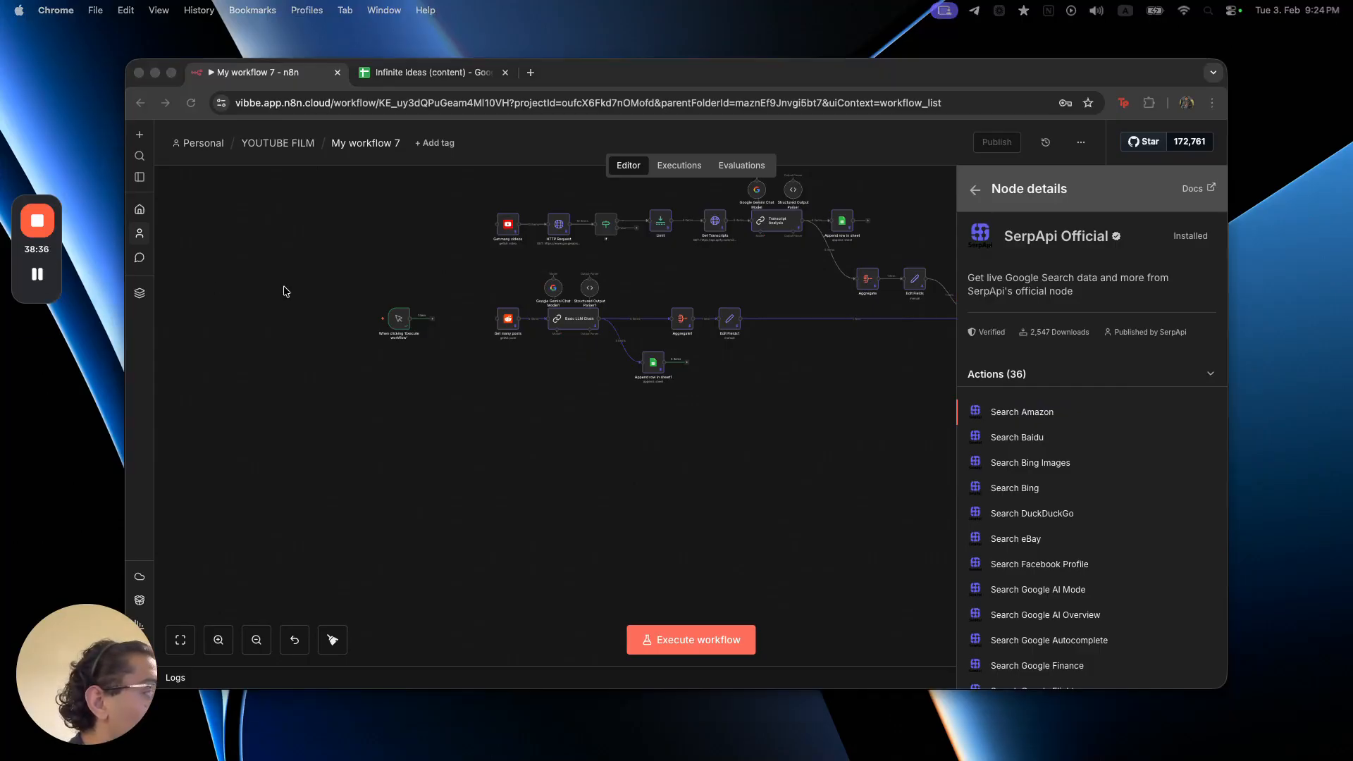
{"action": "scroll", "coordinate": [1067, 521], "scroll_direction": "down", "scroll_amount": 1}
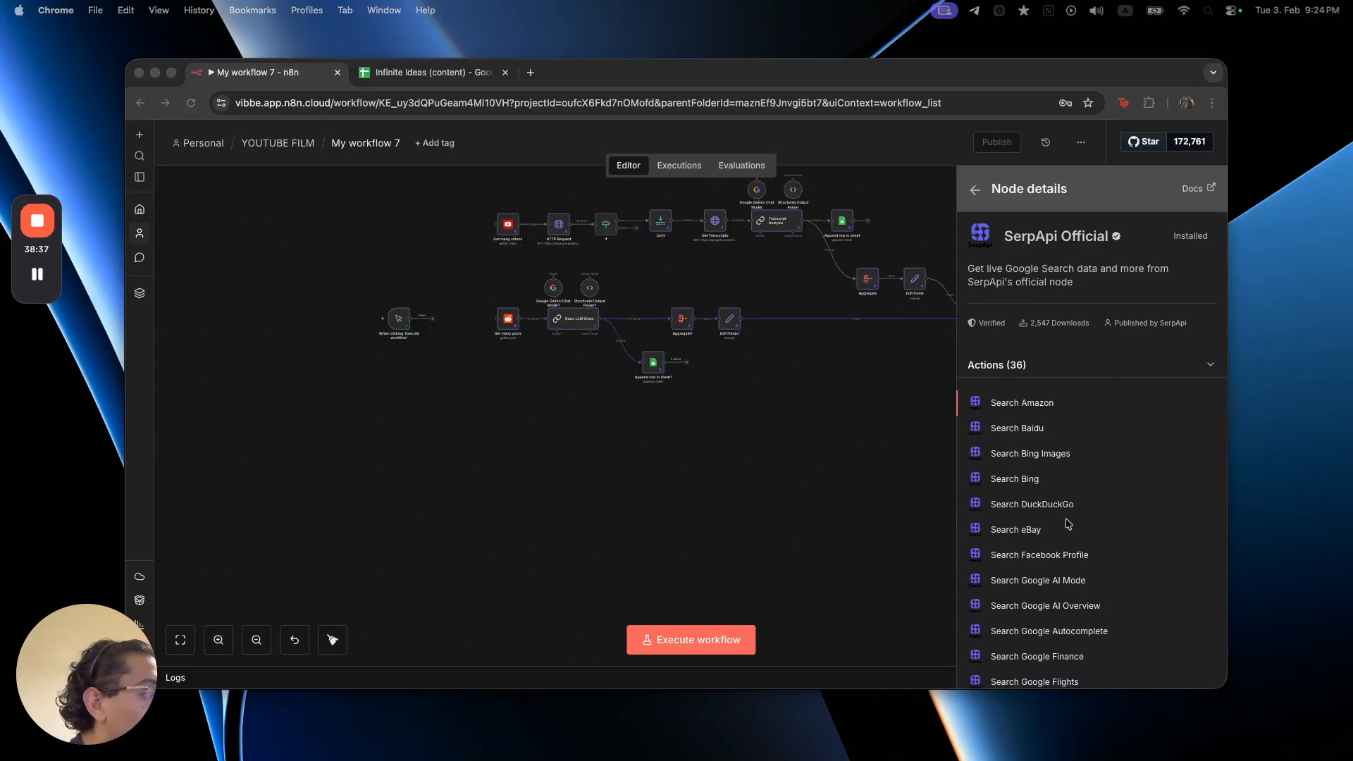
{"action": "left_click", "coordinate": [1071, 585]}
{"action": "left_click", "coordinate": [1060, 587]}
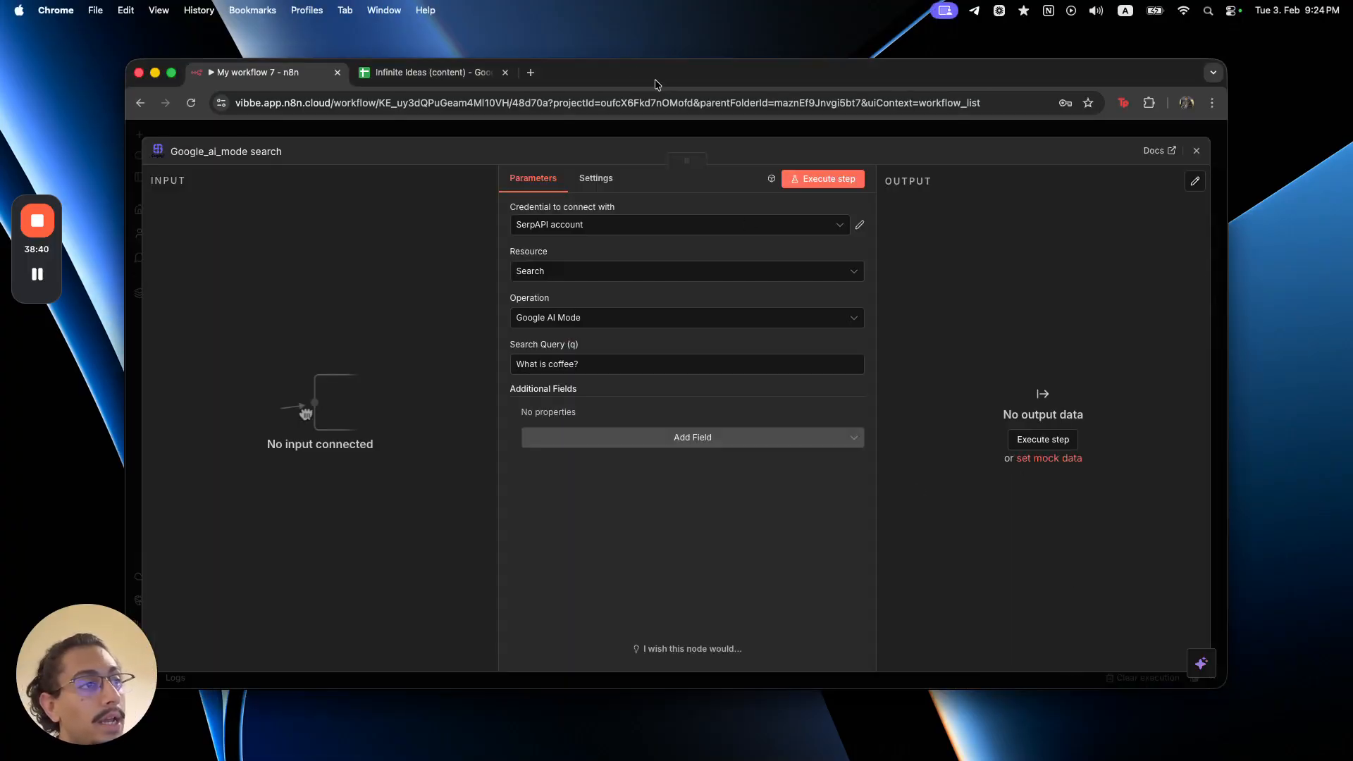
{"action": "left_click", "coordinate": [620, 138]}
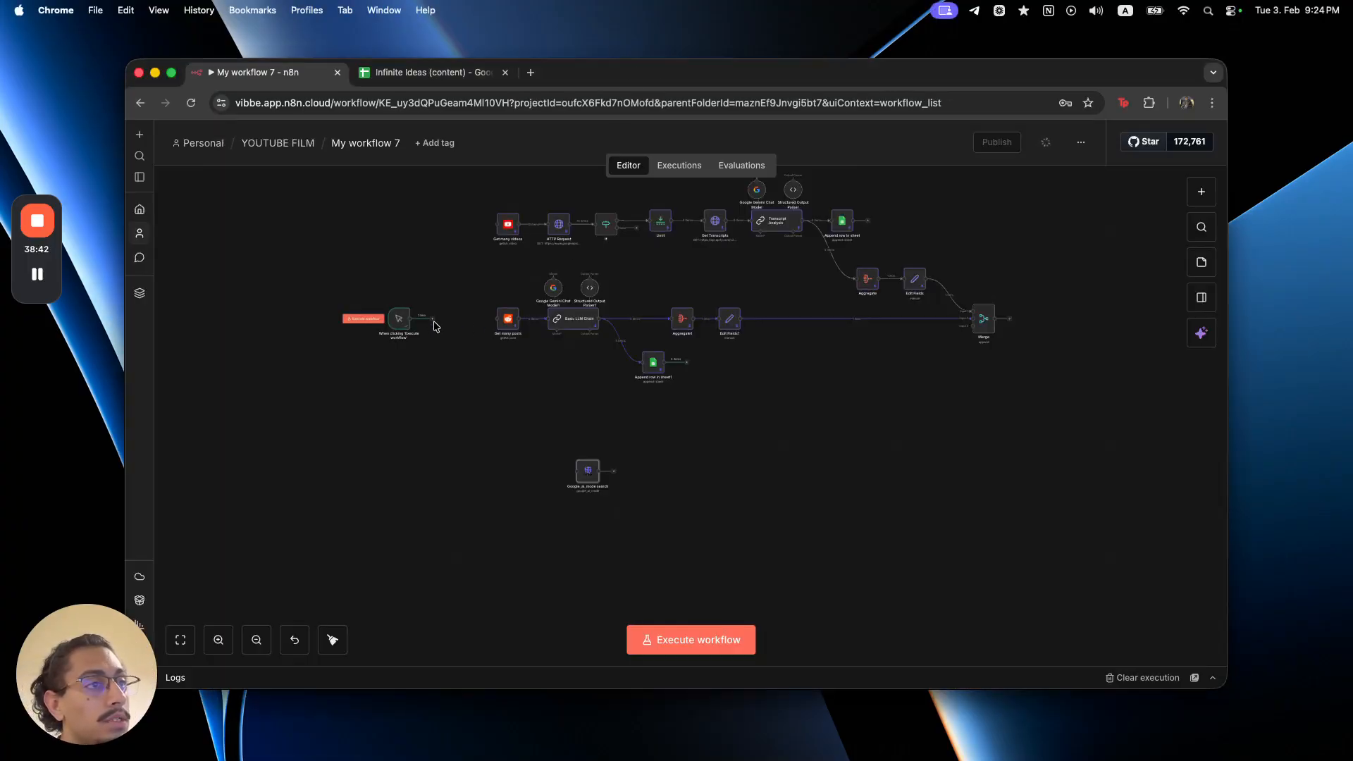
{"action": "mouse_move", "coordinate": [416, 319]}
{"action": "left_mouse_down"}
{"action": "mouse_move", "coordinate": [576, 471]}
{"action": "mouse_move", "coordinate": [501, 440]}
{"action": "mouse_move", "coordinate": [497, 423]}
{"action": "mouse_move", "coordinate": [502, 438]}
{"action": "left_mouse_up"}
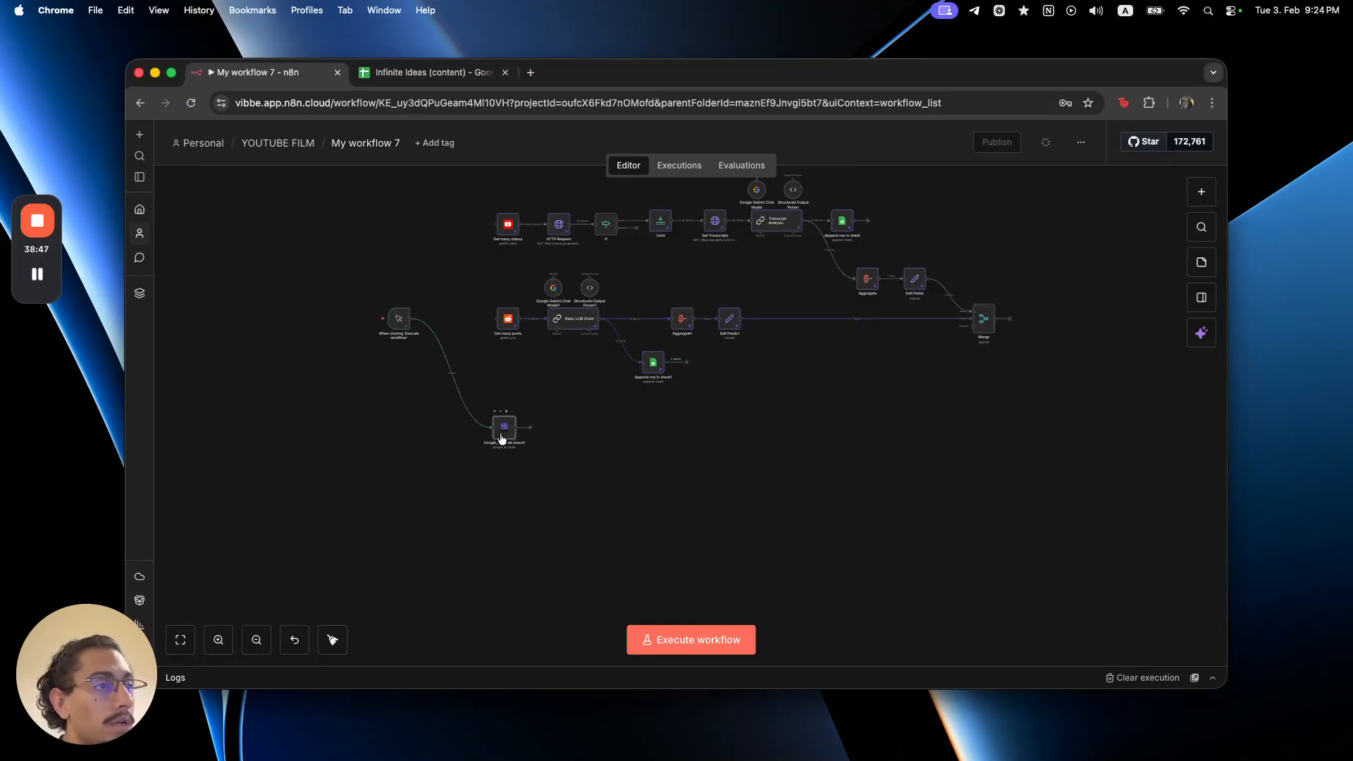
- Open the Google AI Mode node's search query in the enlarged editor and clear the default question
{"action": "double_click", "coordinate": [503, 431]}
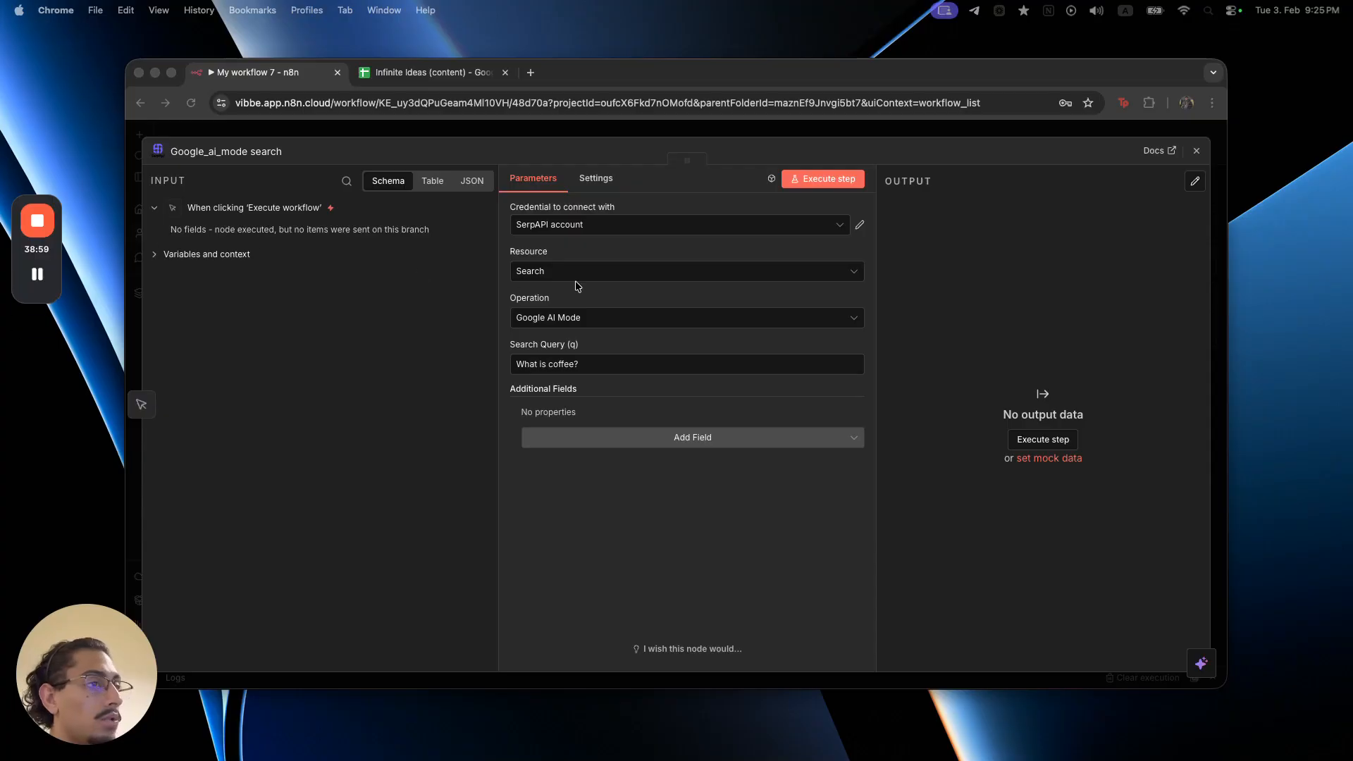
{"action": "left_click", "coordinate": [855, 370]}
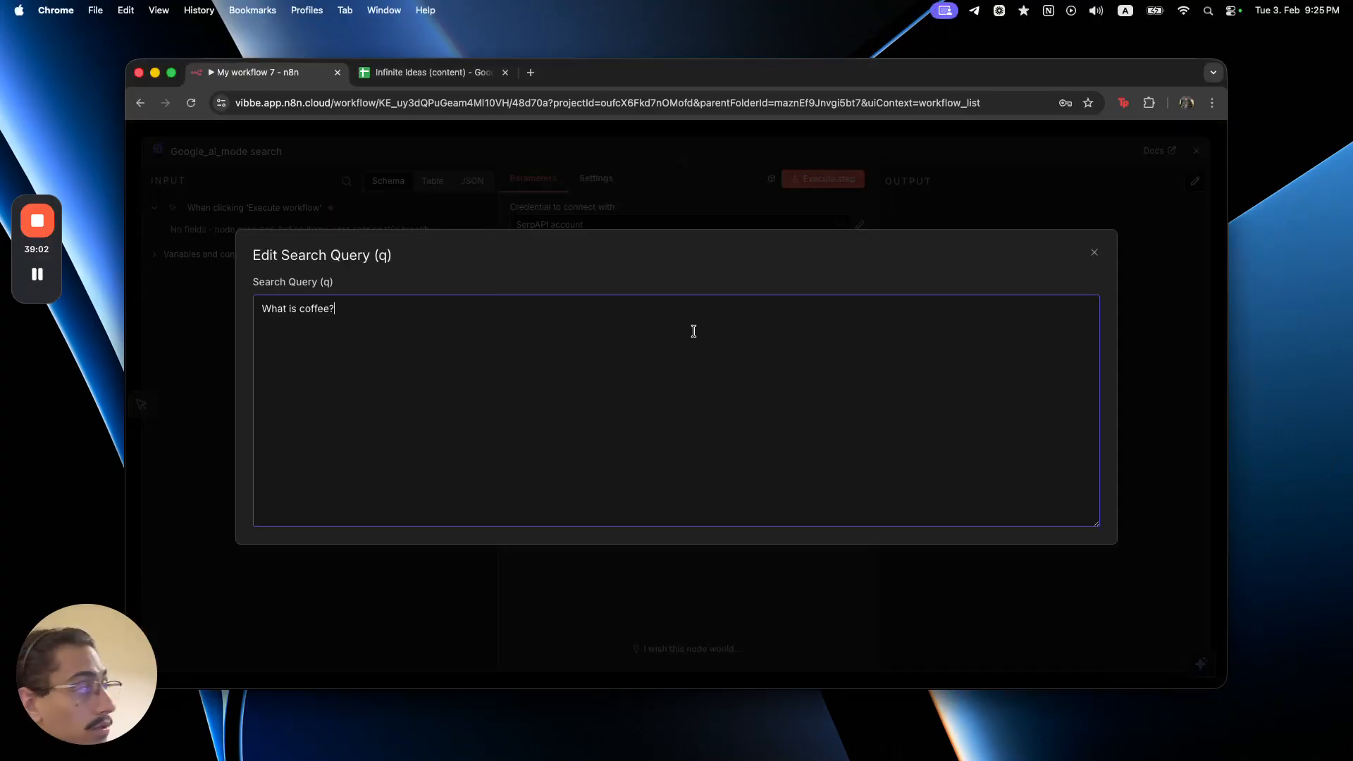
{"action": "key", "text": "super+a"}
{"action": "key", "text": "BackSpace"}
{"action": "type", "text": "Wja"}
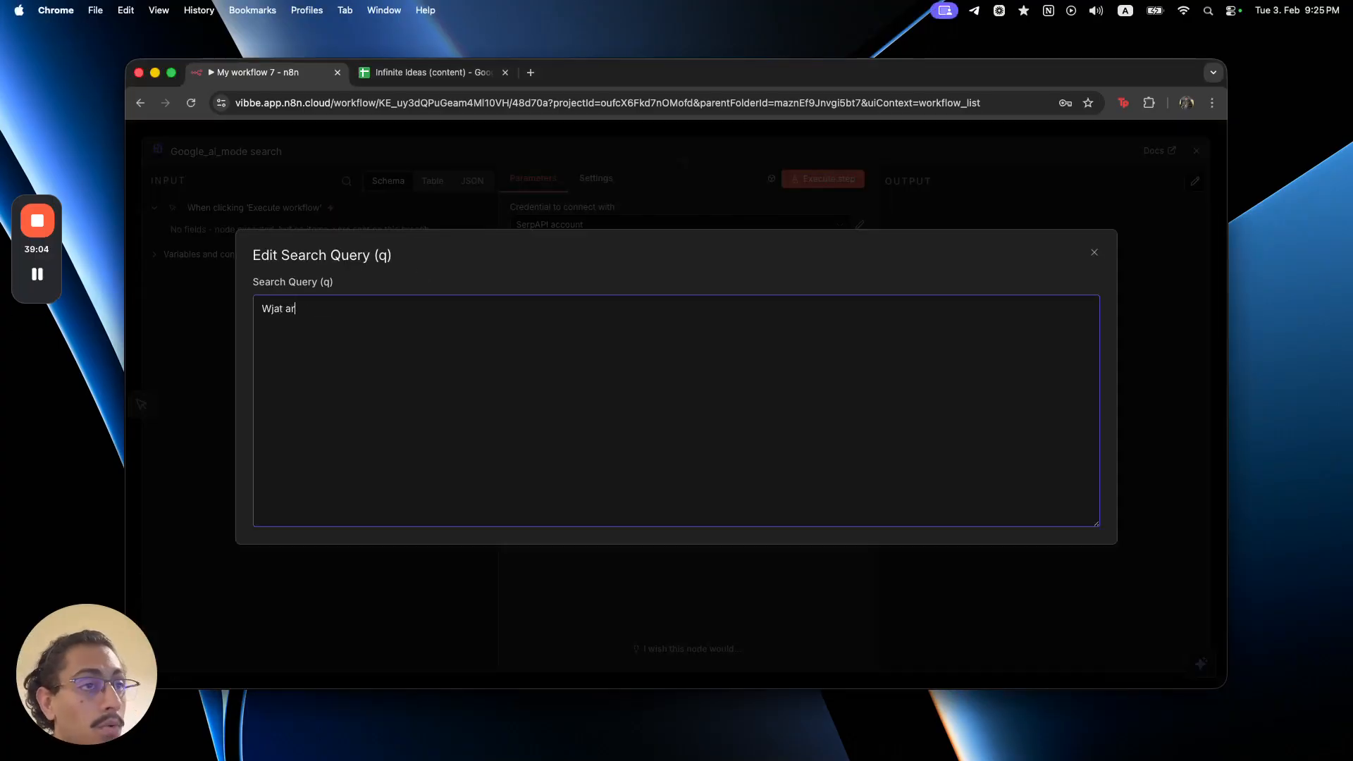
{"action": "type", "text": "t are th"}
{"action": "key", "text": "BackSpace"}
{"action": "key", "text": "BackSpace"}
{"action": "key", "text": "BackSpace"}
{"action": "key", "text": "BackSpace"}
{"action": "key", "text": "BackSpace"}
{"action": "key", "text": "BackSpace"}
{"action": "key", "text": "BackSpace"}
{"action": "key", "text": "BackSpace"}
{"action": "key", "text": "BackSpace"}
{"action": "key", "text": "BackSpace"}
{"action": "type", "text": "hat ar"}
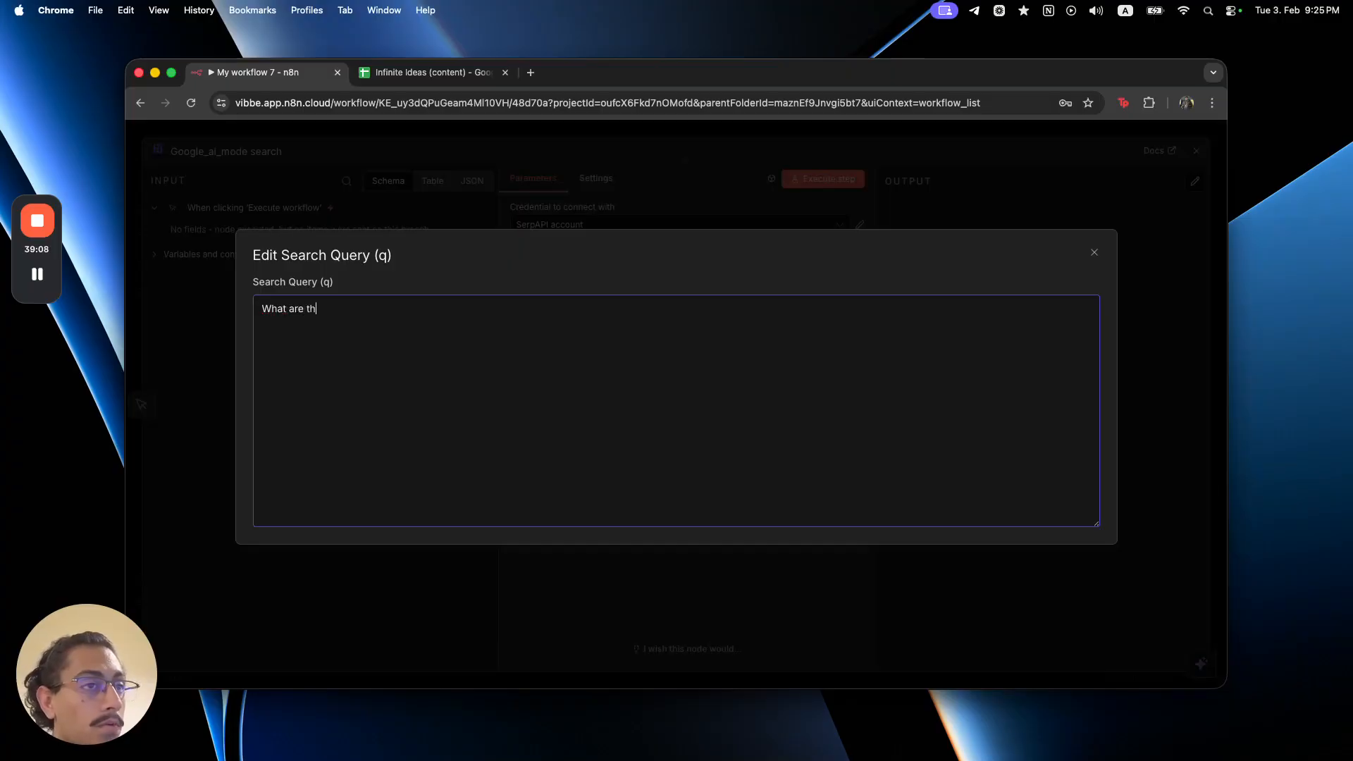
{"action": "key", "text": "super+a"}
{"action": "key", "text": "BackSpace"}
- Launch the Wispr Flow app
{"action": "key", "text": "super+space"}
{"action": "type", "text": "whispr"}
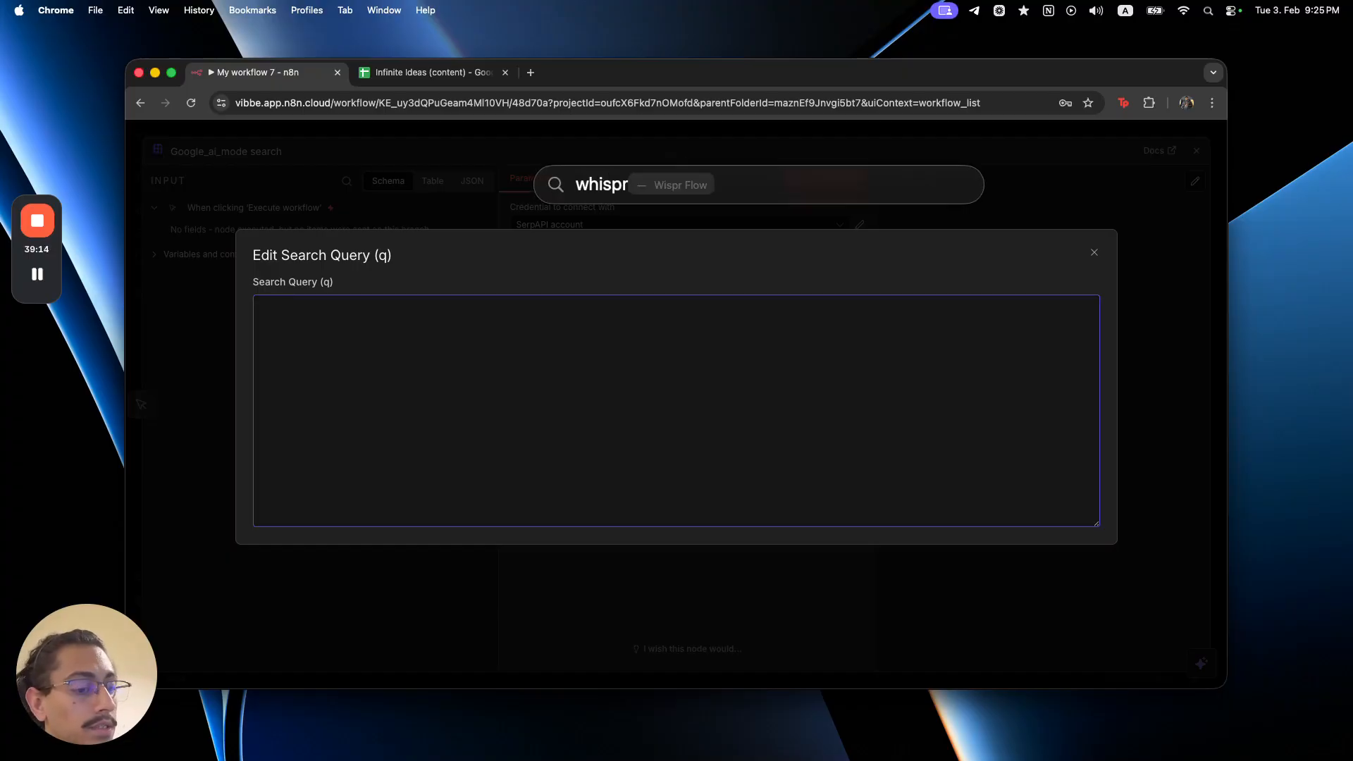
{"action": "key", "text": "Return"}
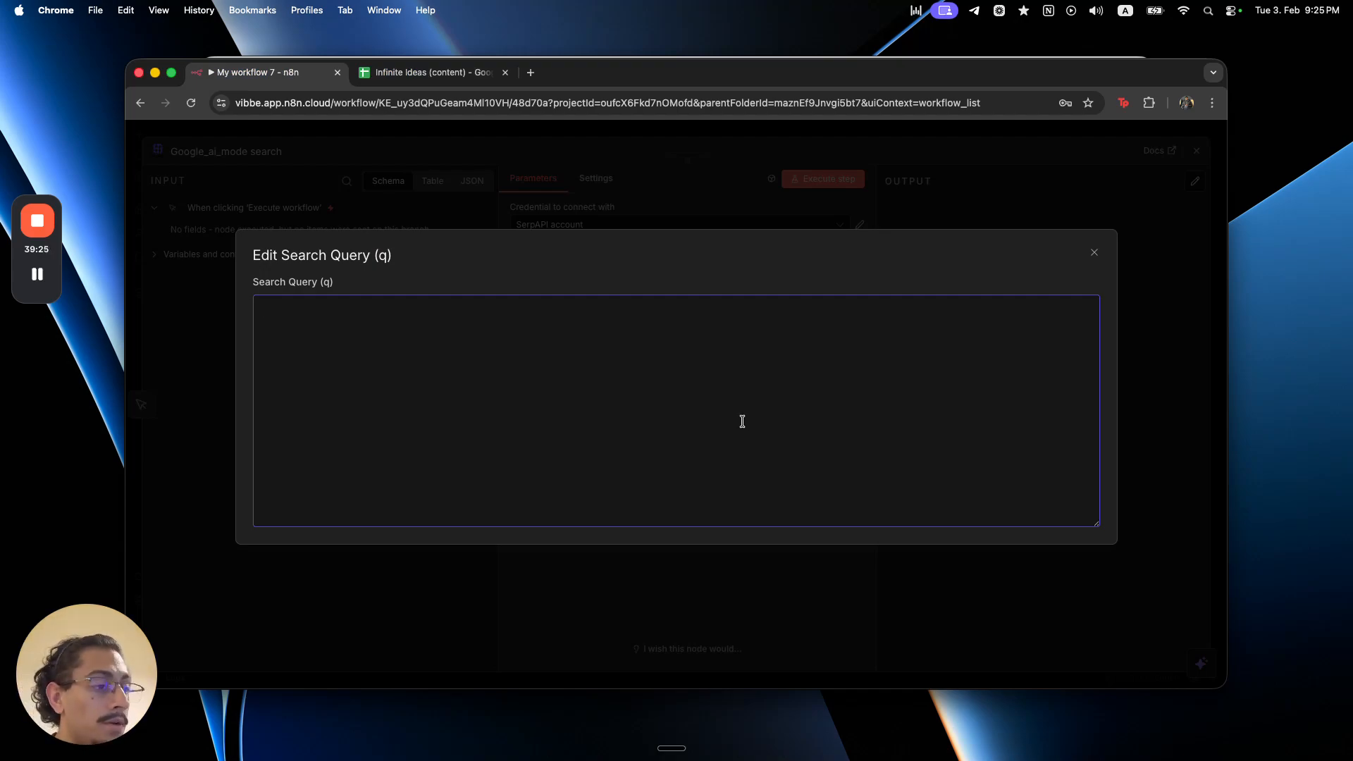
- Enter a search query on current n8n and AI automation trends, influencer topics, business-ready workflows, business applications, and specific pain points and questions
{"action": "key", "text": "fn"}
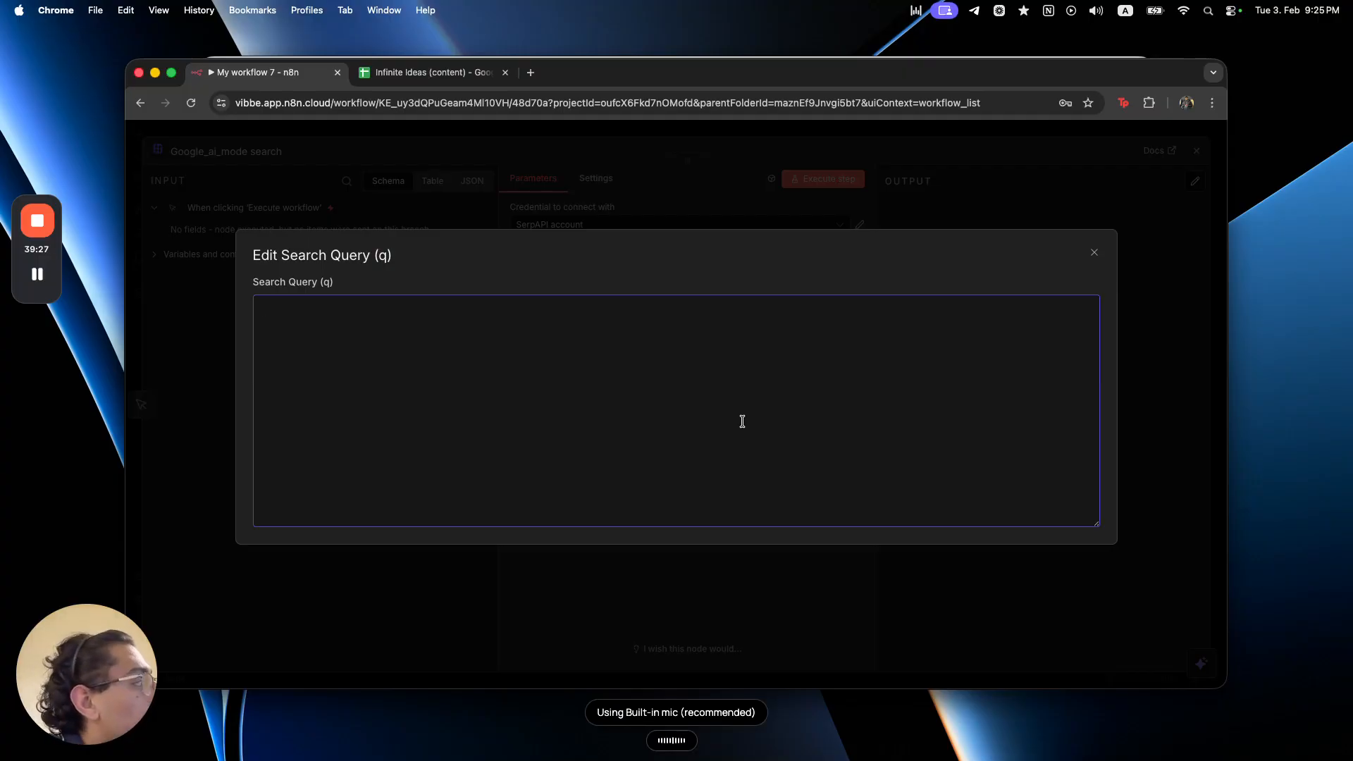
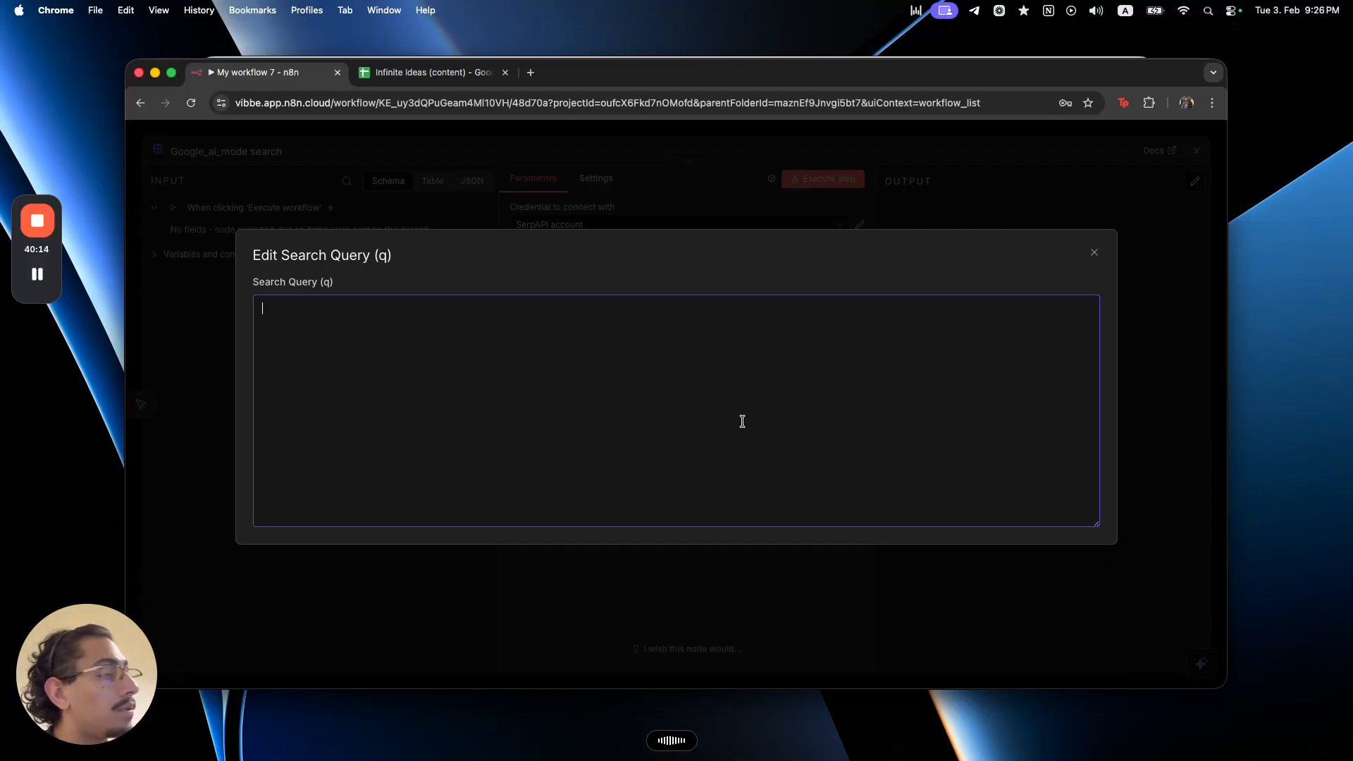
{"action": "type", "text": "What are the common current NADN and AI automation trends? What are people who are doing YouTube, TikTok, streaming influencers talking about in that specific domain? Include questions about setting up business-ready workflows, business applications, and the rapid pace of AI automation provides specific pain points and questions."}
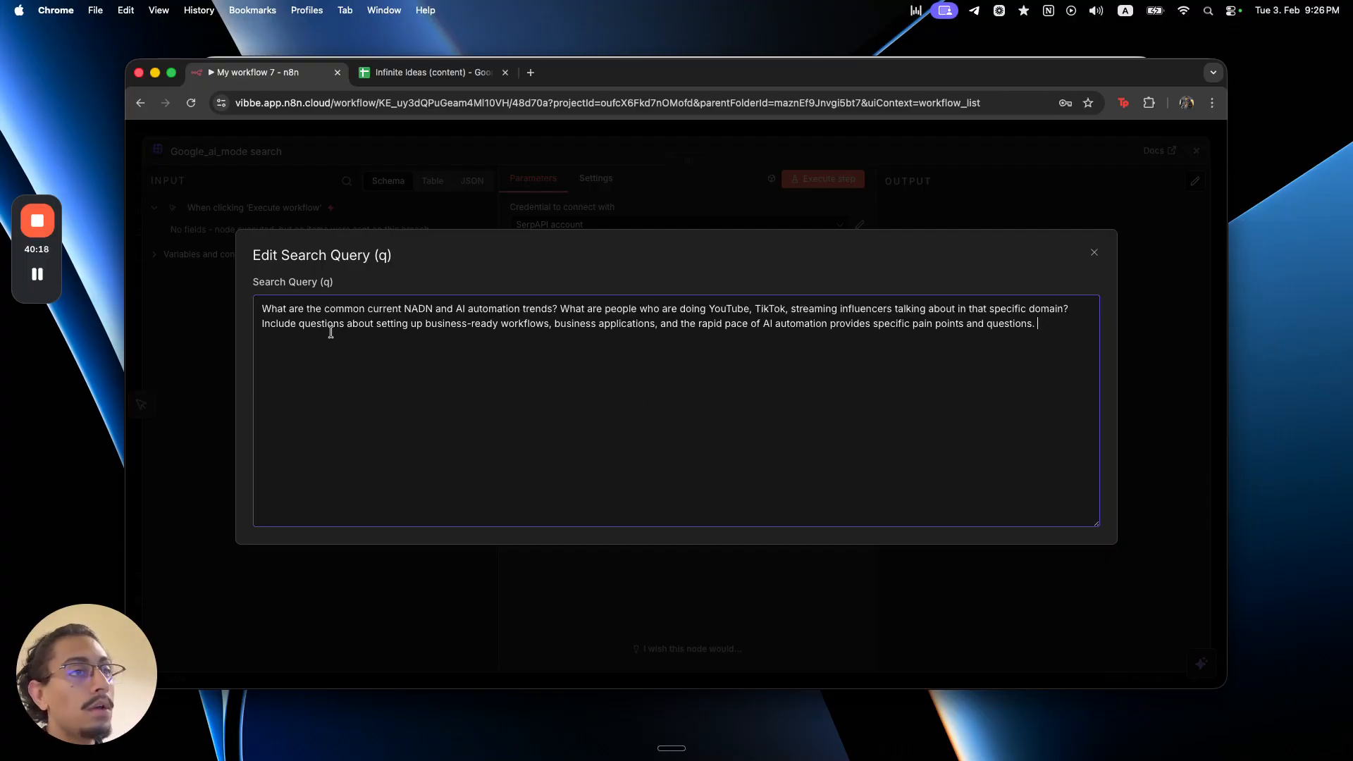
{"action": "double_click", "coordinate": [417, 307]}
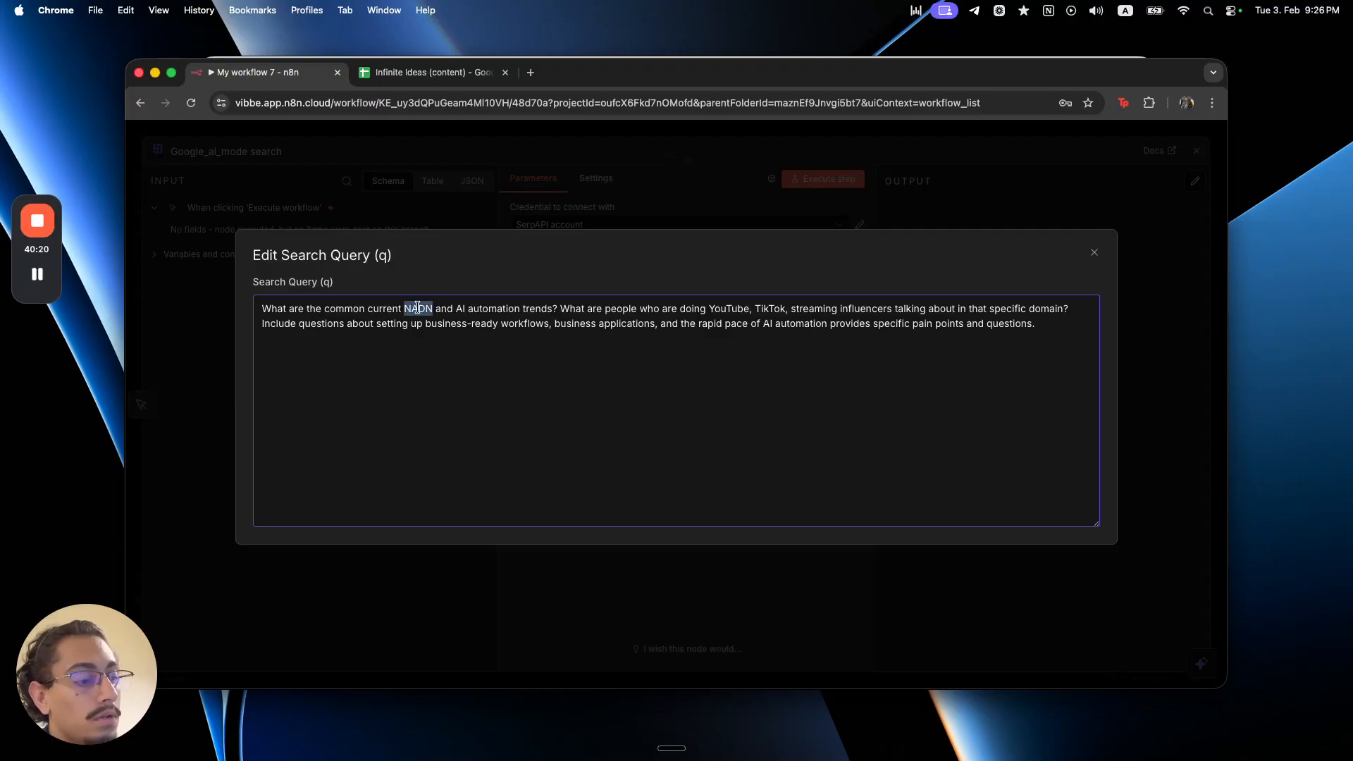
{"action": "type", "text": "n8n"}
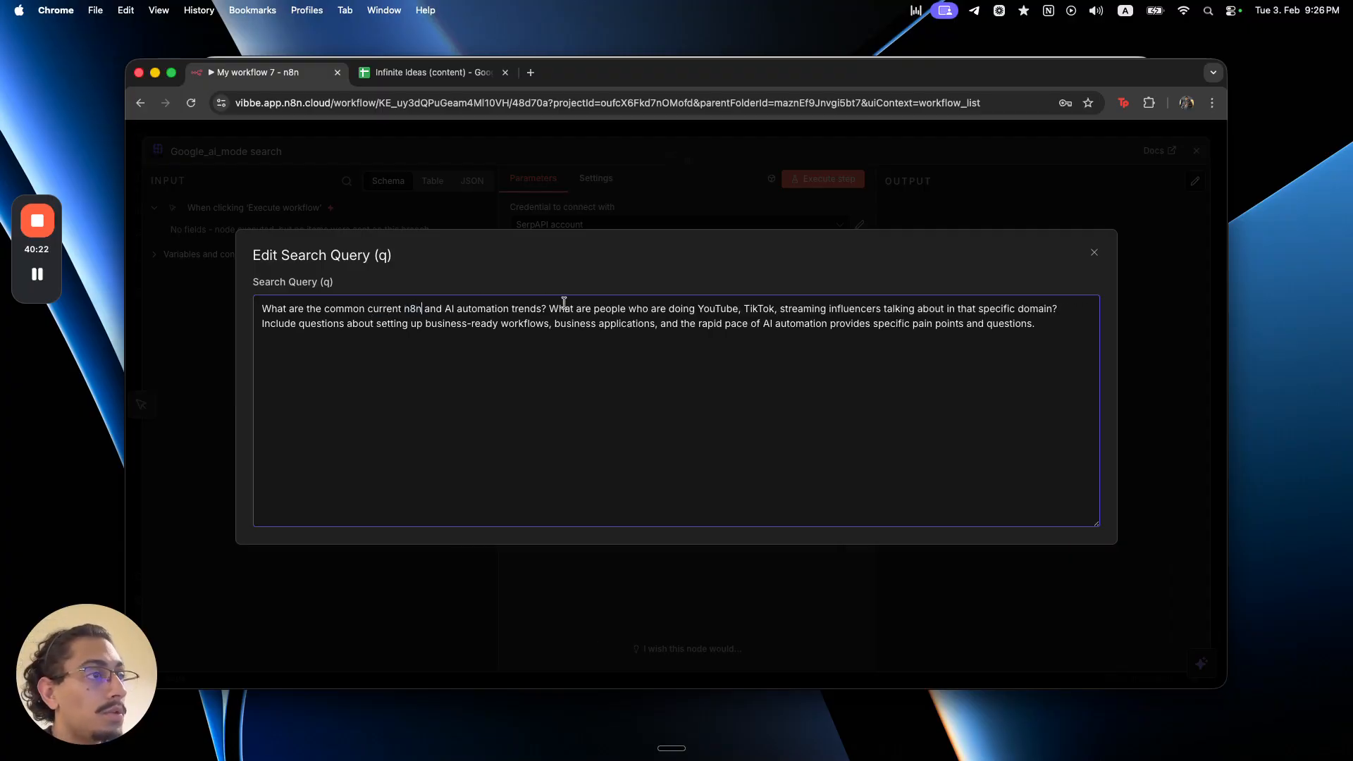
{"action": "left_click", "coordinate": [861, 309]}
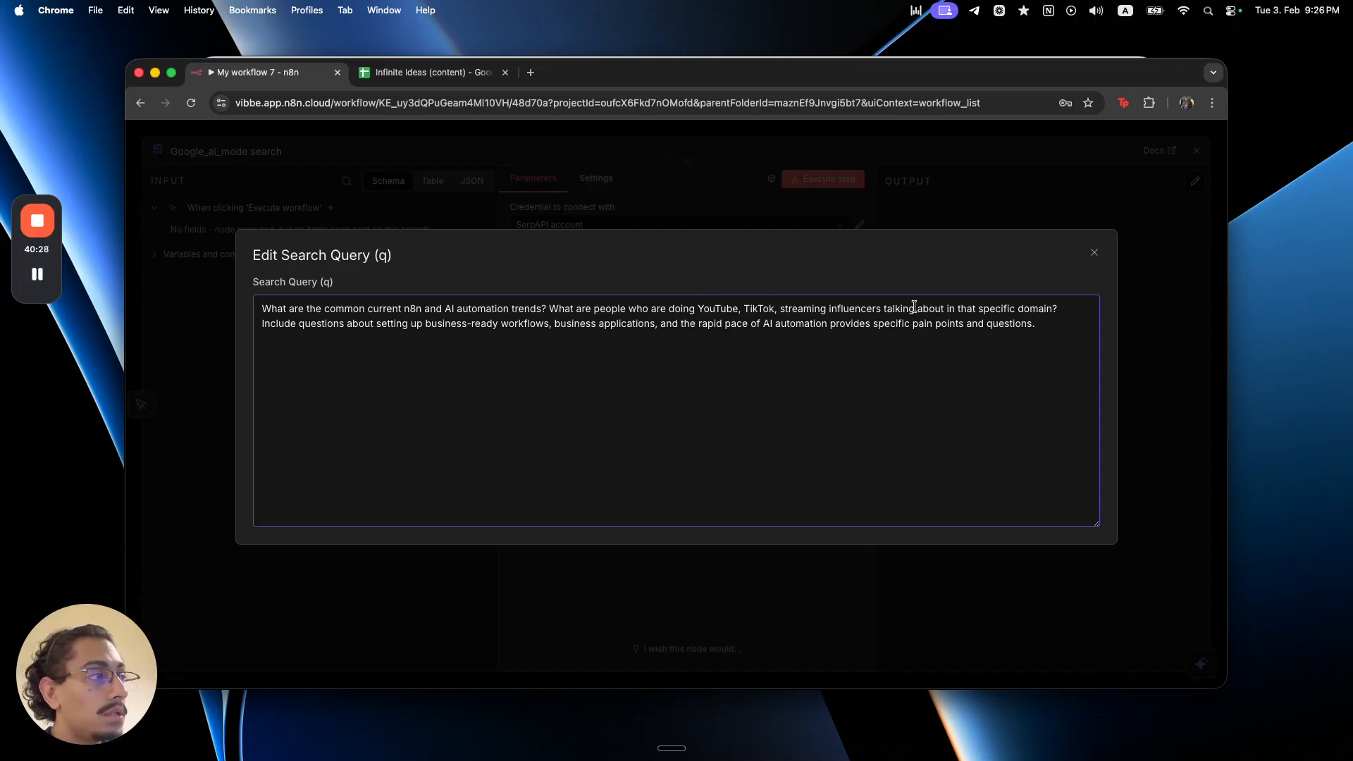
{"action": "key", "text": "Escape"}
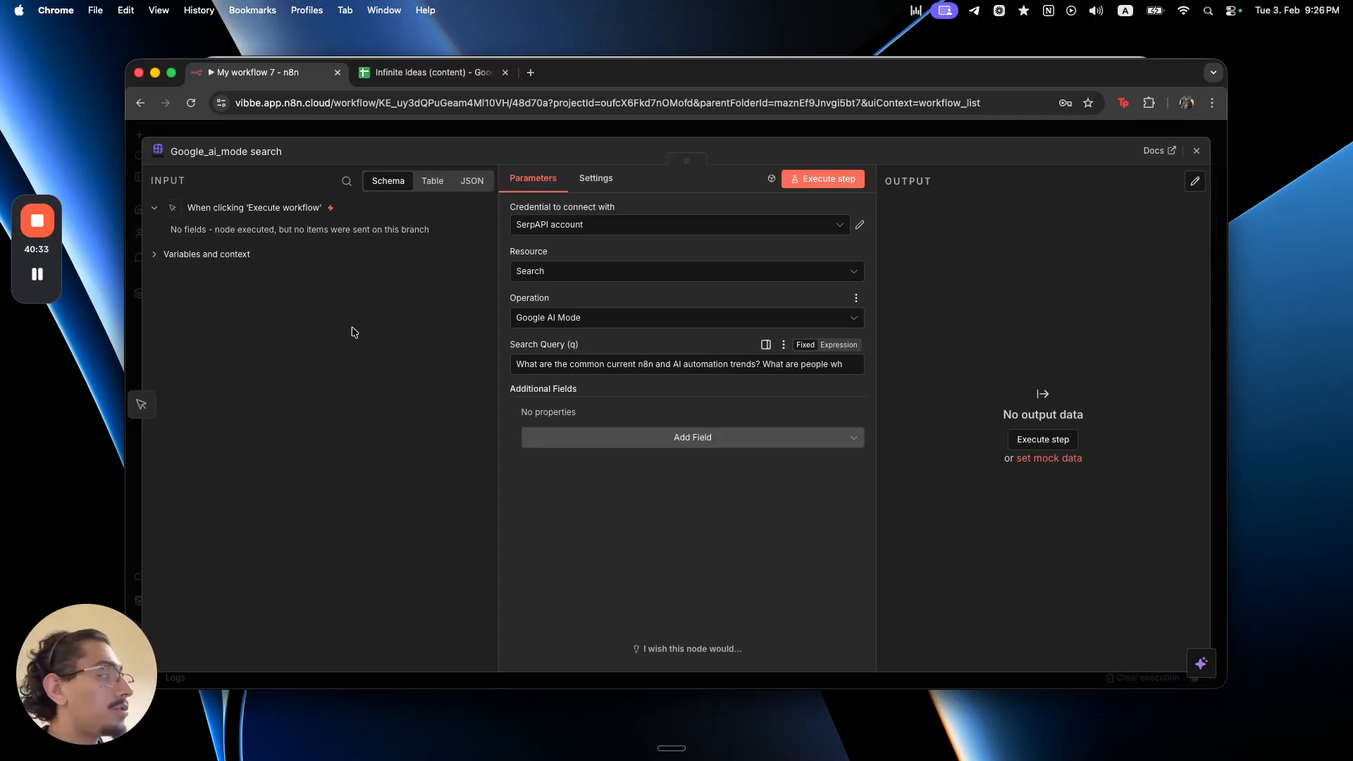
- Append "Make sure its recent info, today is {{ $now.toFormat('MMMM yyyy') }}" to the end of the search query
{"action": "left_click", "coordinate": [855, 368]}
{"action": "left_click", "coordinate": [1047, 323]}
{"action": "type", "text": "makr"}
{"action": "key", "text": "BackSpace"}
{"action": "key", "text": "BackSpace"}
{"action": "key", "text": "BackSpace"}
{"action": "key", "text": "BackSpace"}
{"action": "type", "text": "Make sur"}
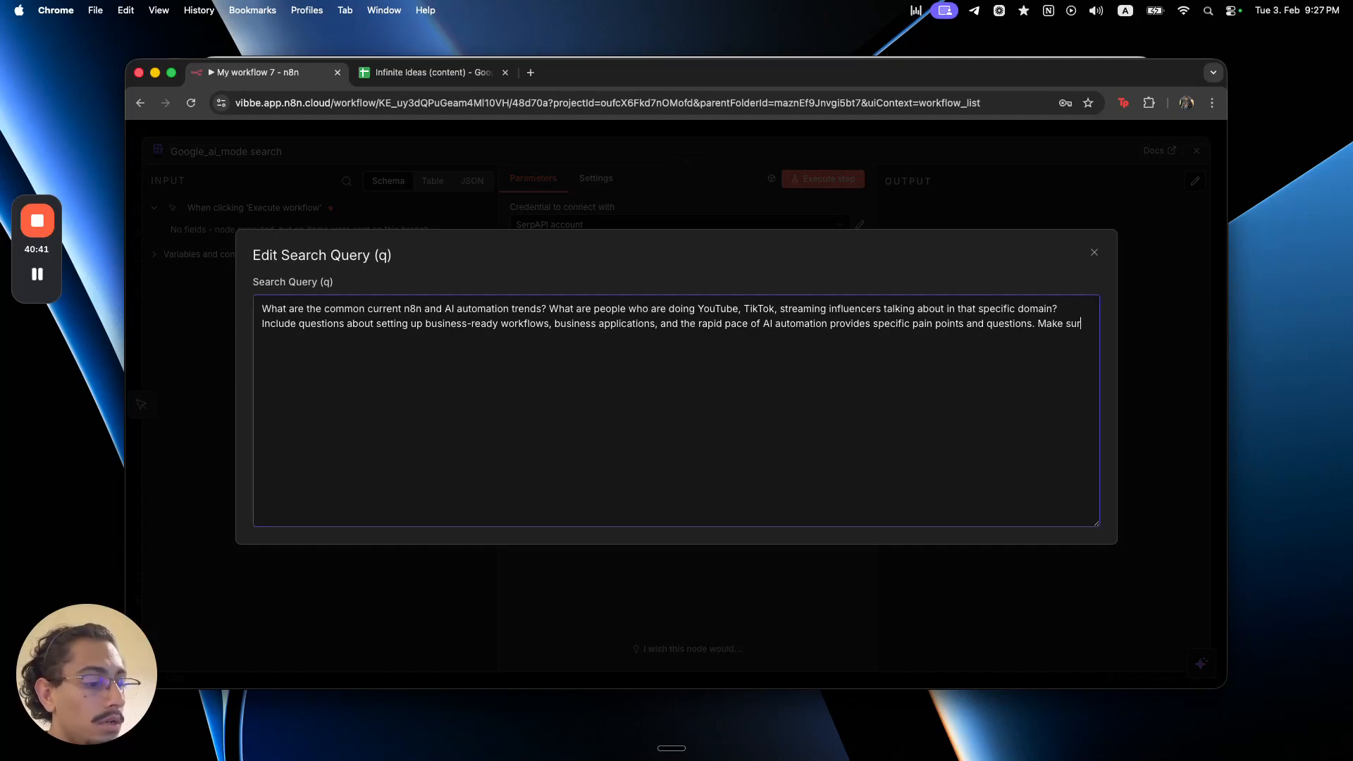
{"action": "type", "text": "e its recent info, tod"}
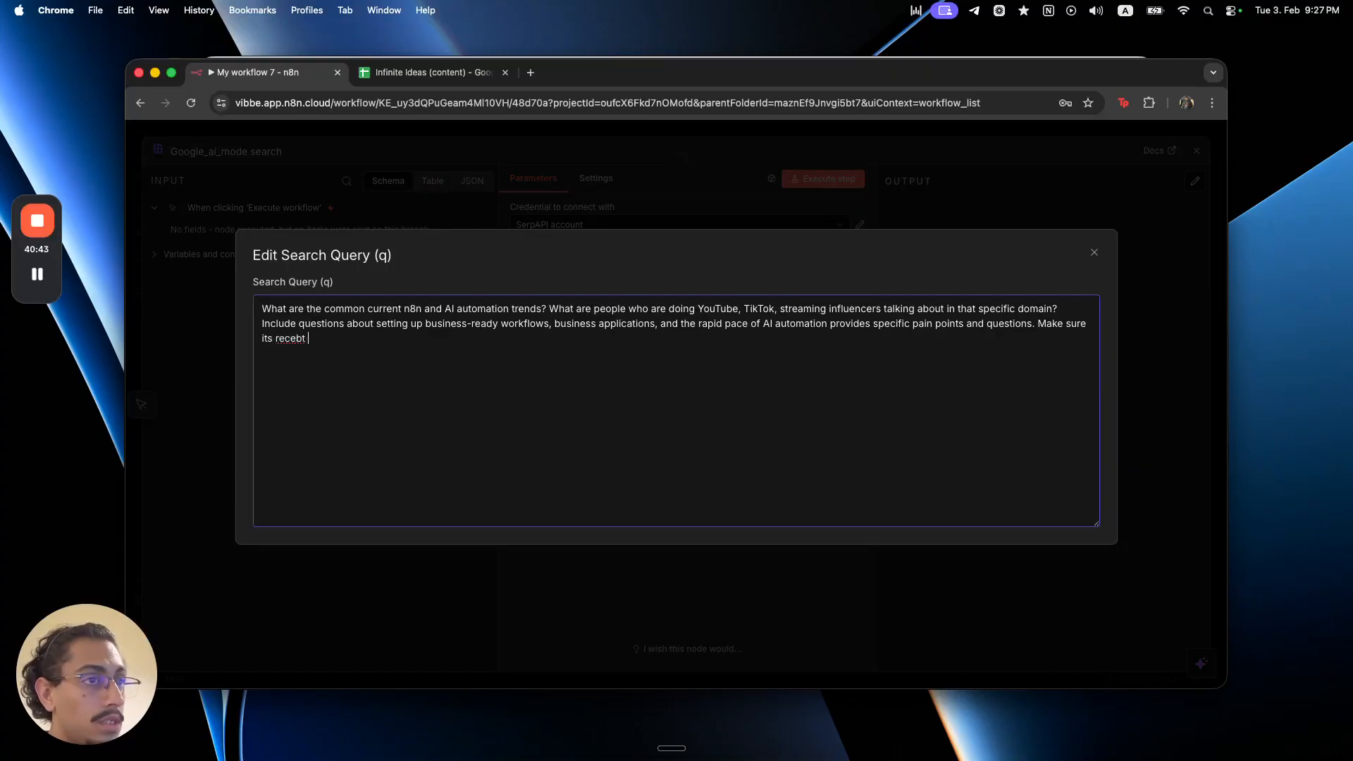
{"action": "type", "text": "ay is"}
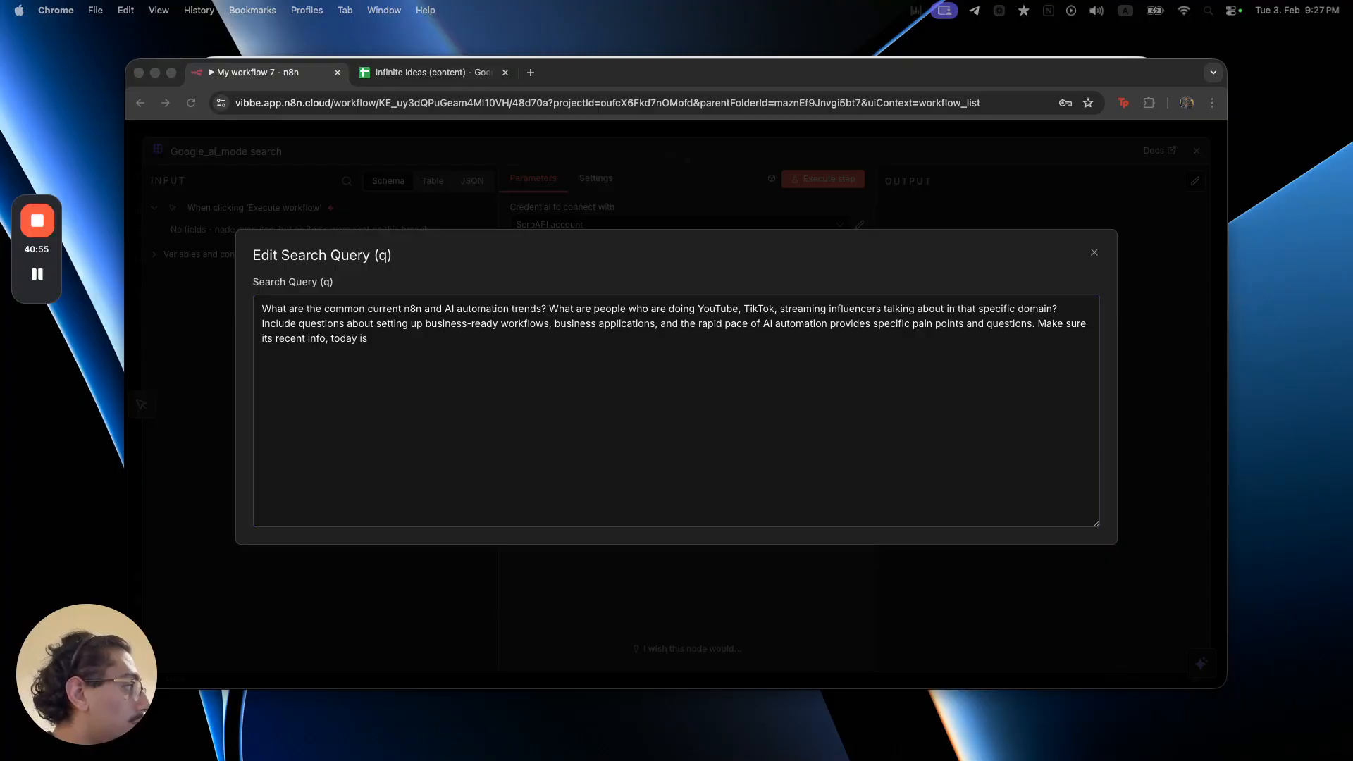
{"action": "left_click", "coordinate": [613, 404]}
{"action": "type", "text": "{{ $now.toFormat('MMMM yyyy') }}"}
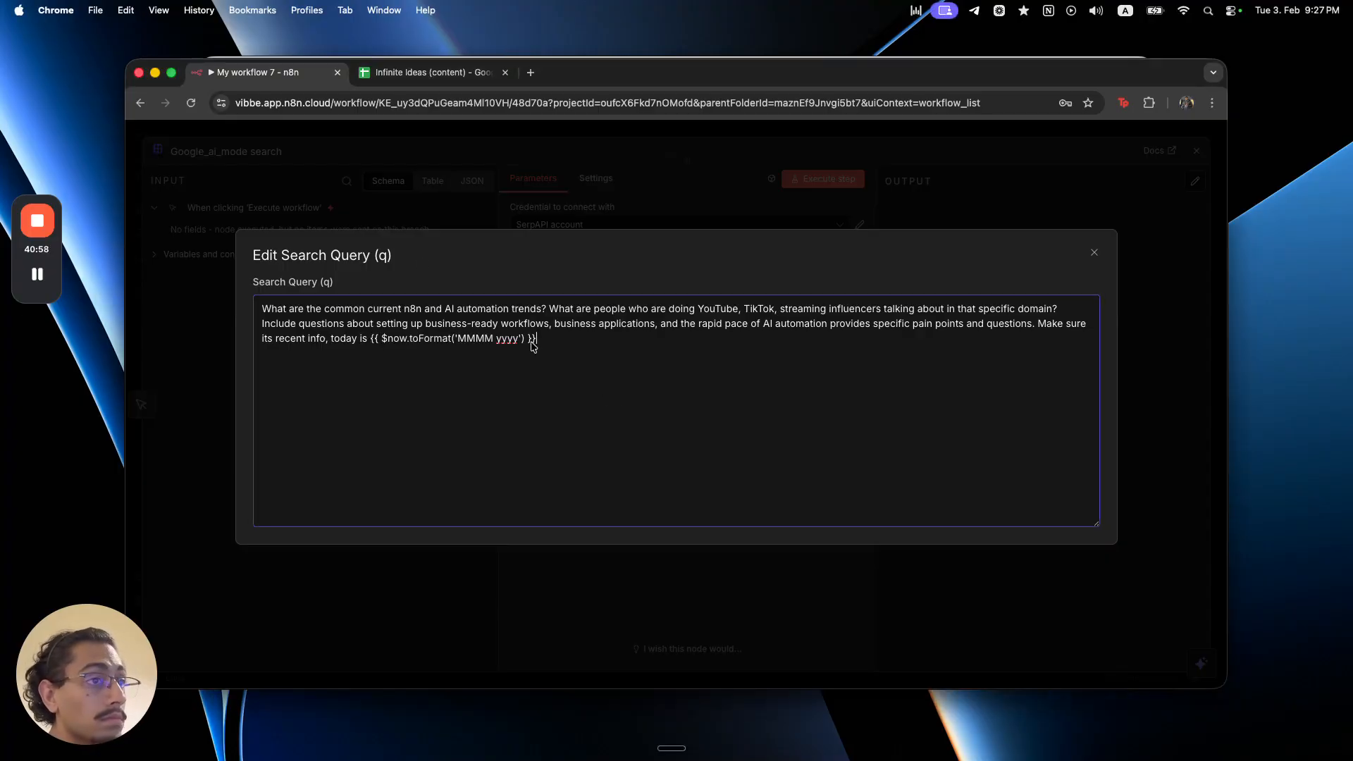
{"action": "left_click", "coordinate": [618, 226]}
- Replace "today is" with "we are in" before the date expression in the search query
{"action": "left_click", "coordinate": [845, 367]}
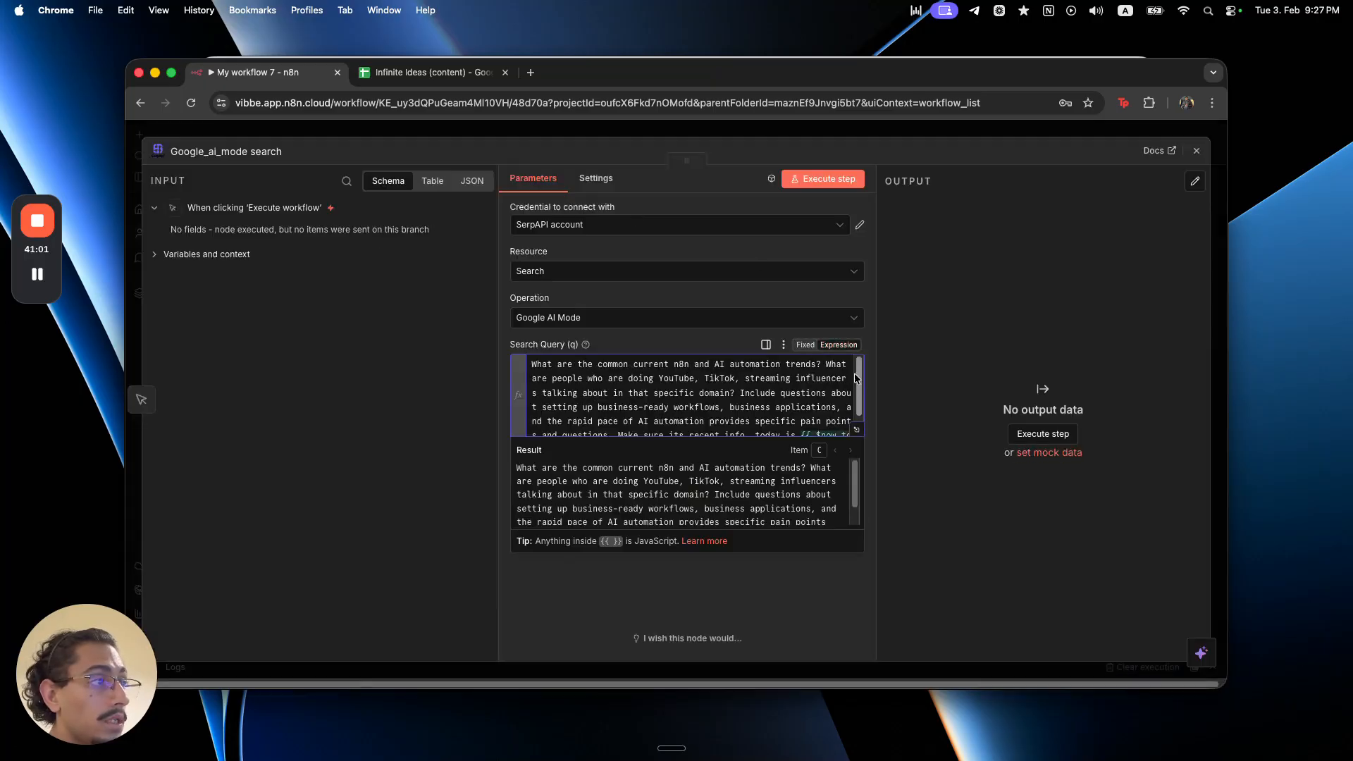
{"action": "left_click", "coordinate": [855, 426]}
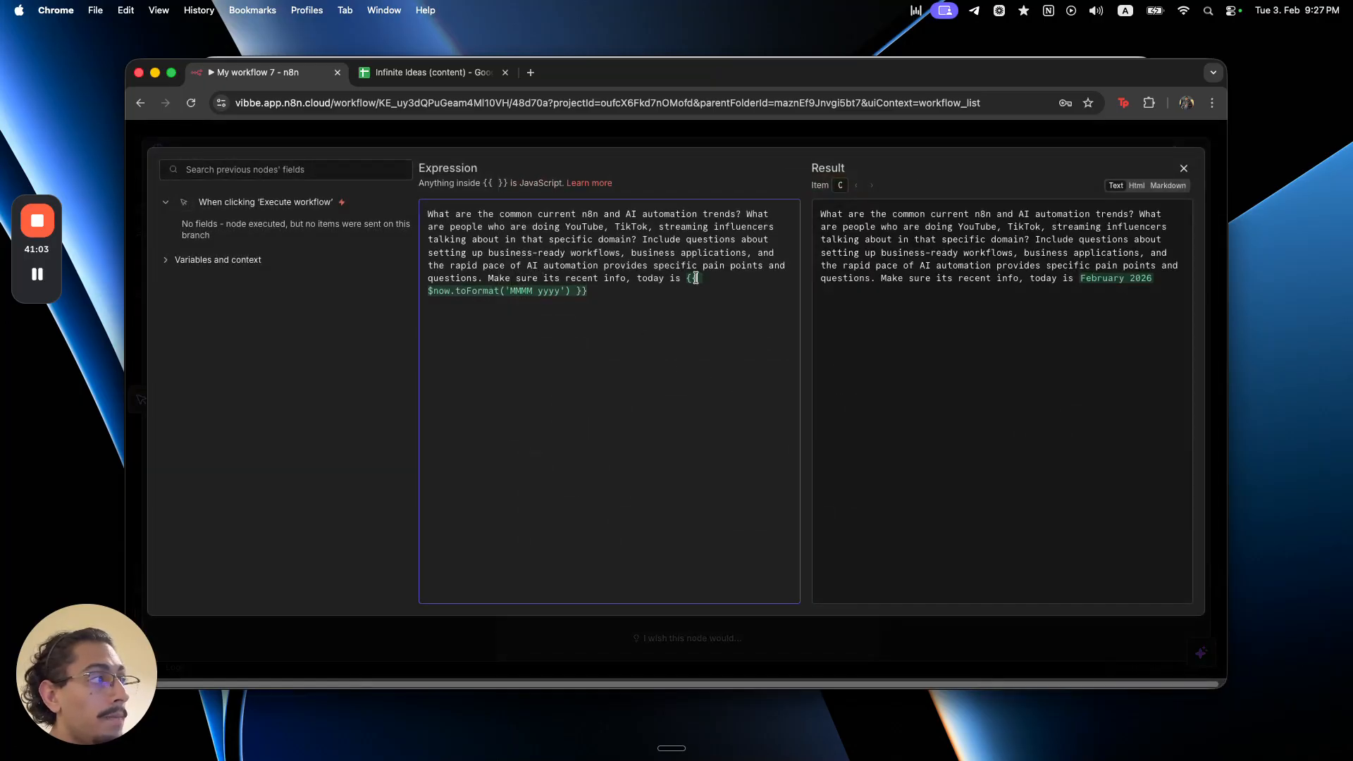
{"action": "double_click", "coordinate": [649, 279]}
{"action": "key", "text": "BackSpace"}
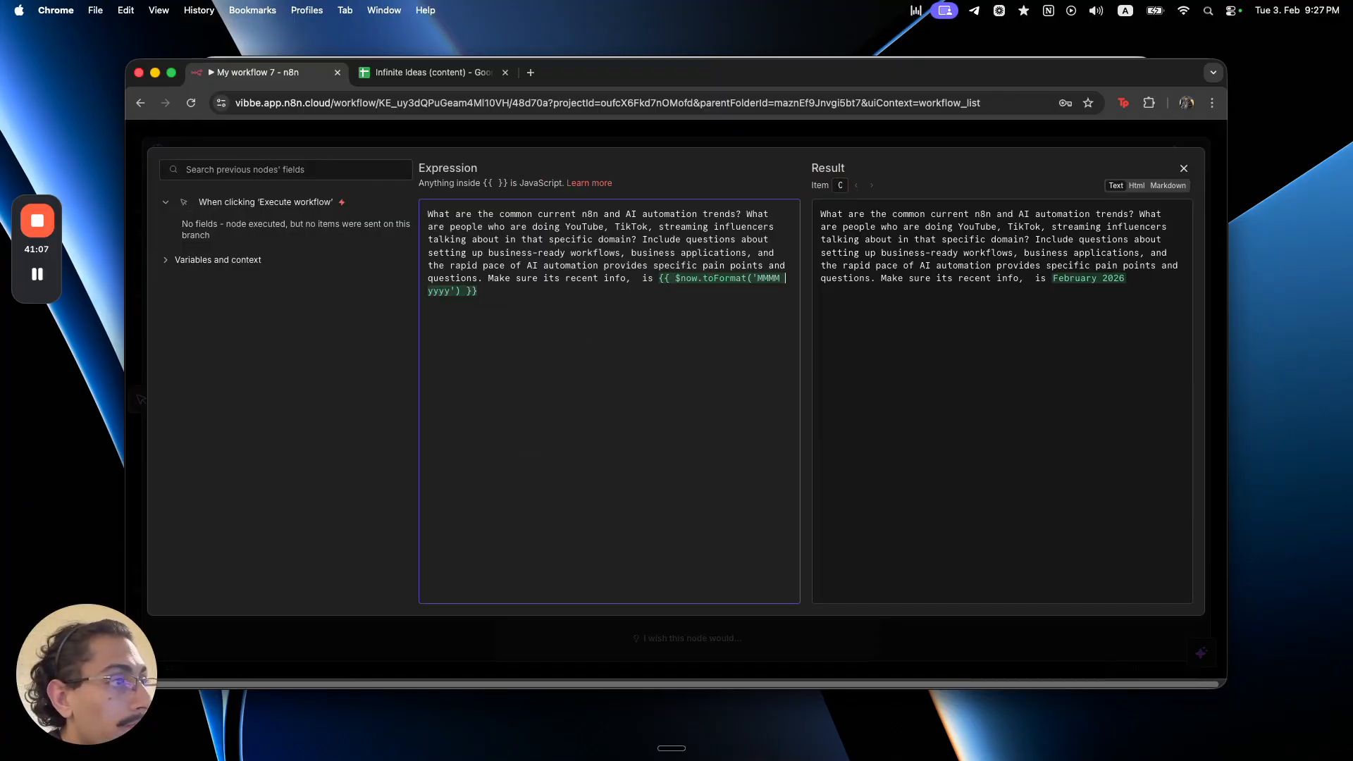
{"action": "double_click", "coordinate": [647, 279]}
{"action": "key", "text": "BackSpace"}
{"action": "type", "text": "we are in"}
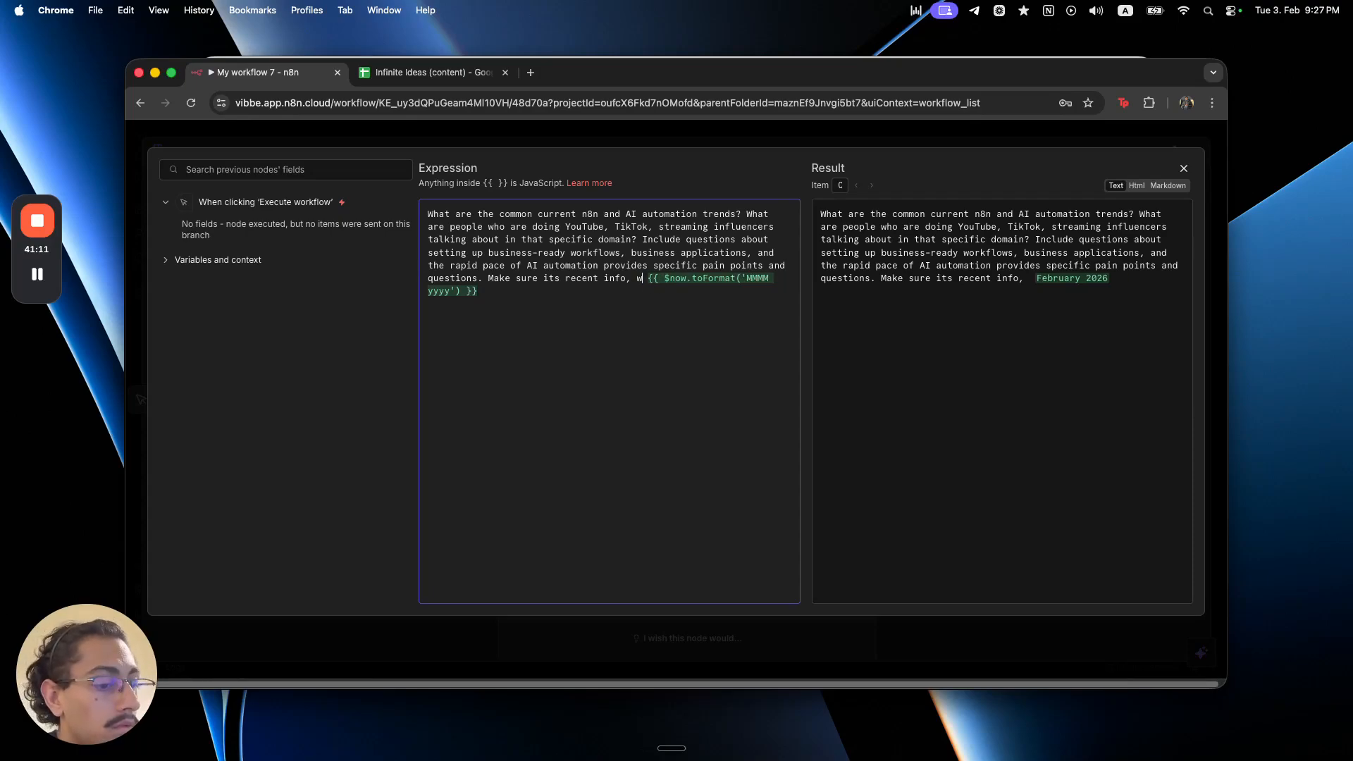
{"action": "left_click", "coordinate": [501, 144]}
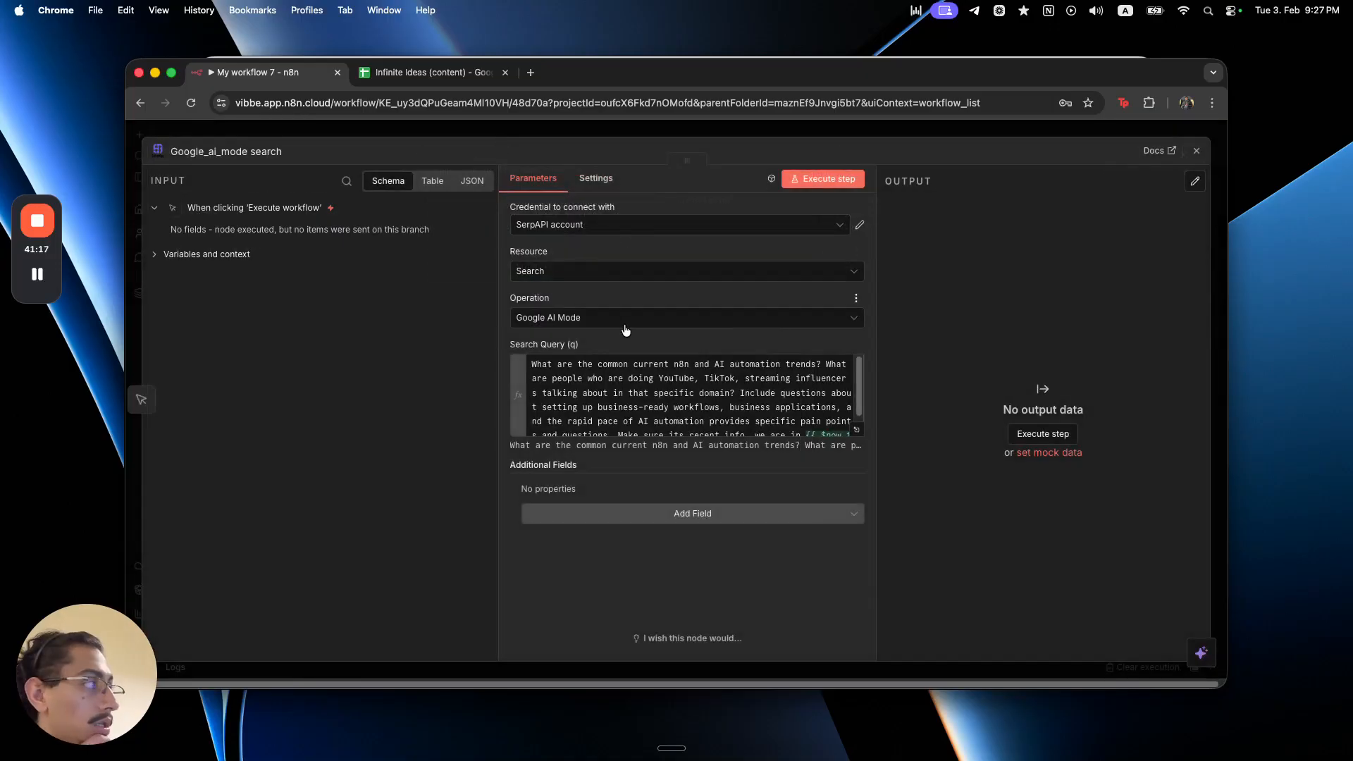
- Select the SerpAPI account credential for the Google AI Mode node and execute the workflow from the manual trigger
{"action": "left_click", "coordinate": [582, 224]}
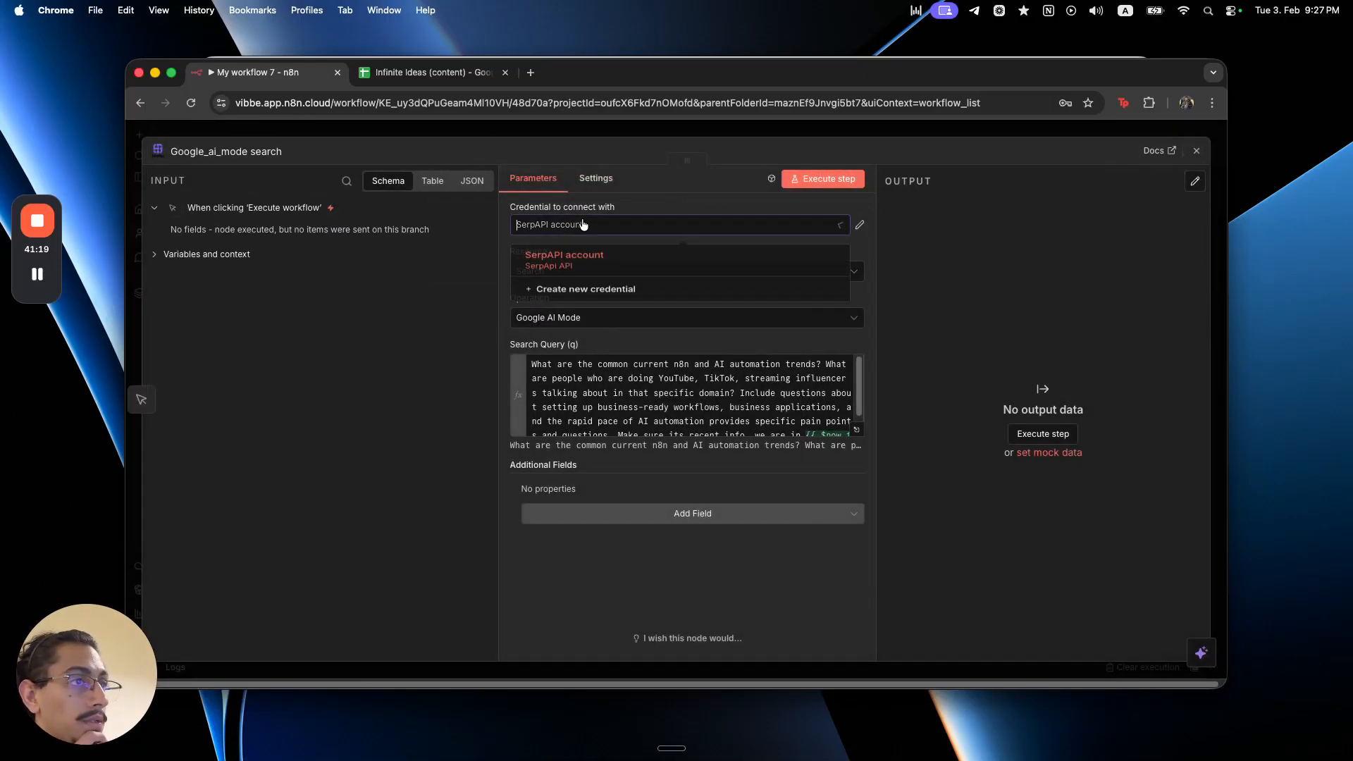
{"action": "left_click", "coordinate": [595, 263]}
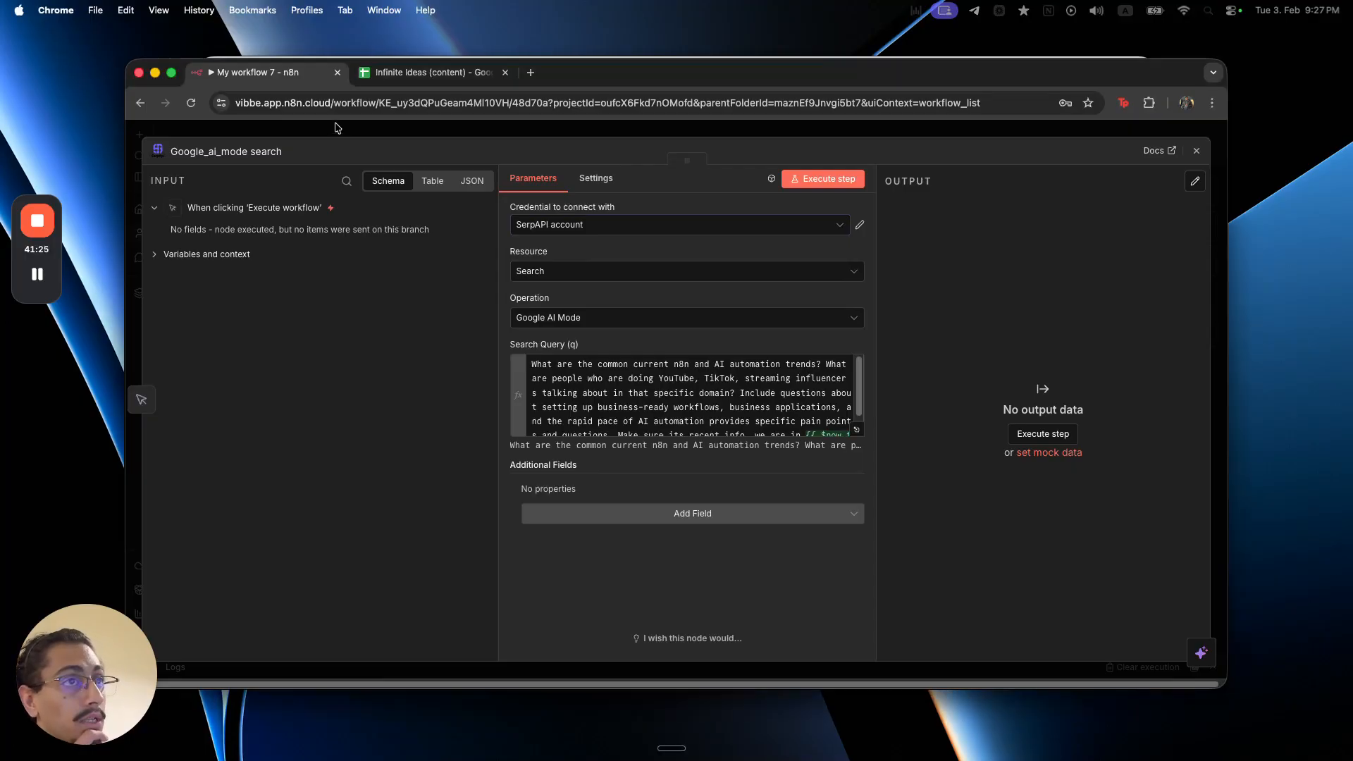
{"action": "left_click", "coordinate": [329, 151]}
{"action": "left_click", "coordinate": [345, 136]}
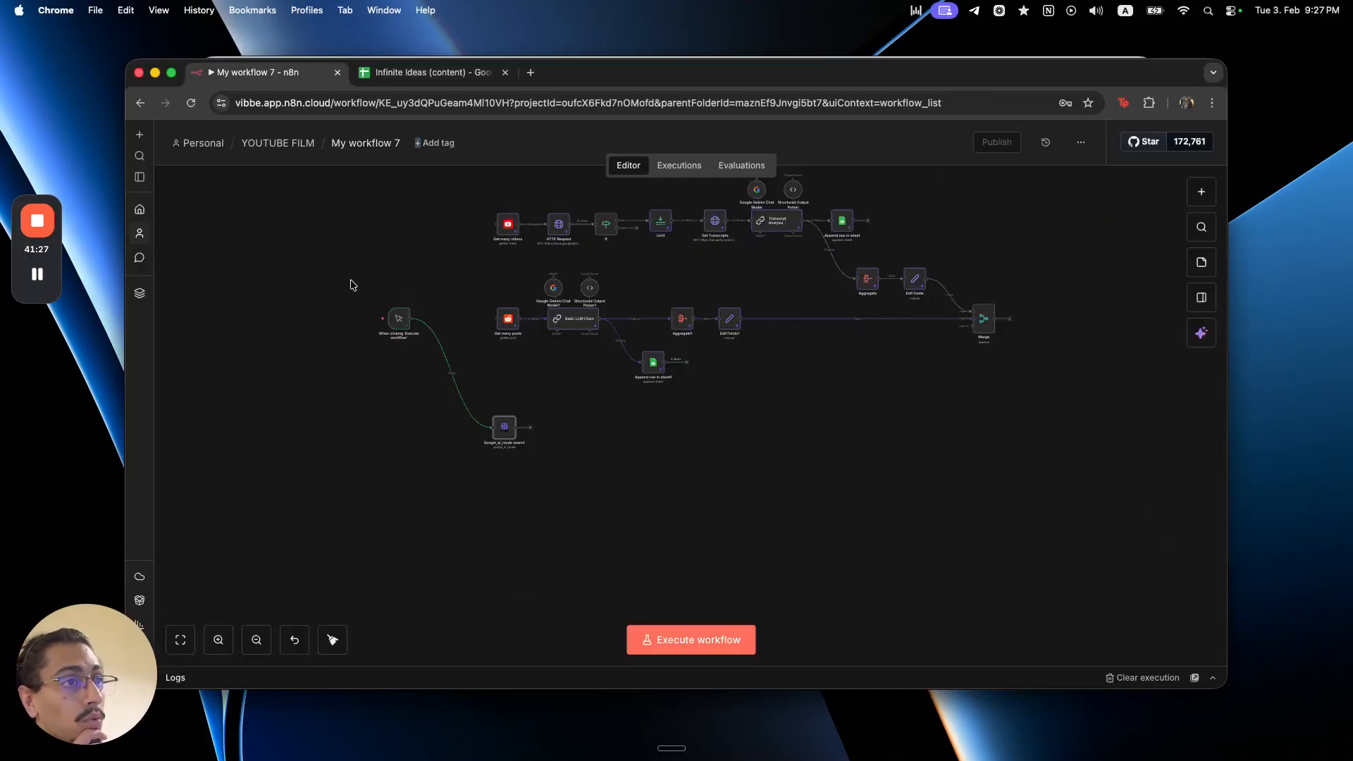
{"action": "left_click", "coordinate": [362, 318]}
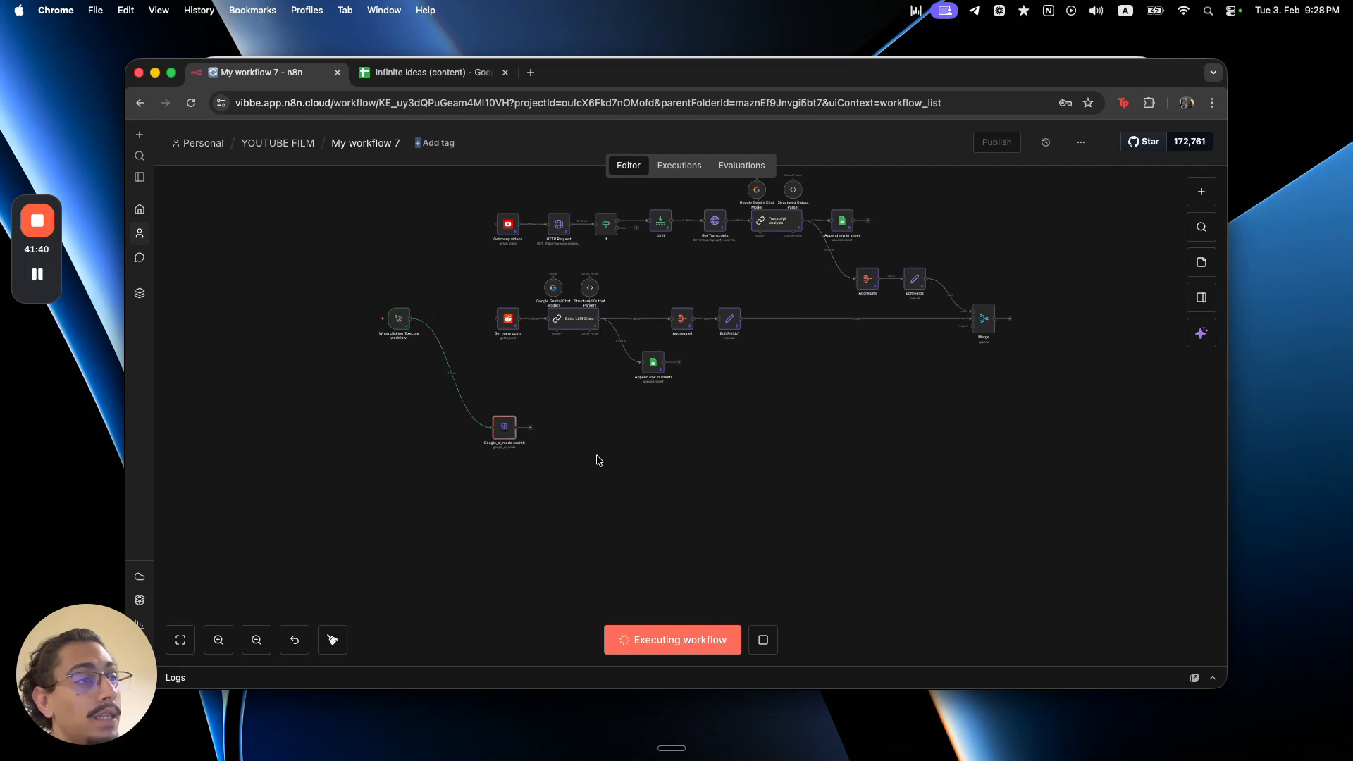
{"action": "left_click_drag", "start_coordinate": [433, 183], "coordinate": [1054, 531]}
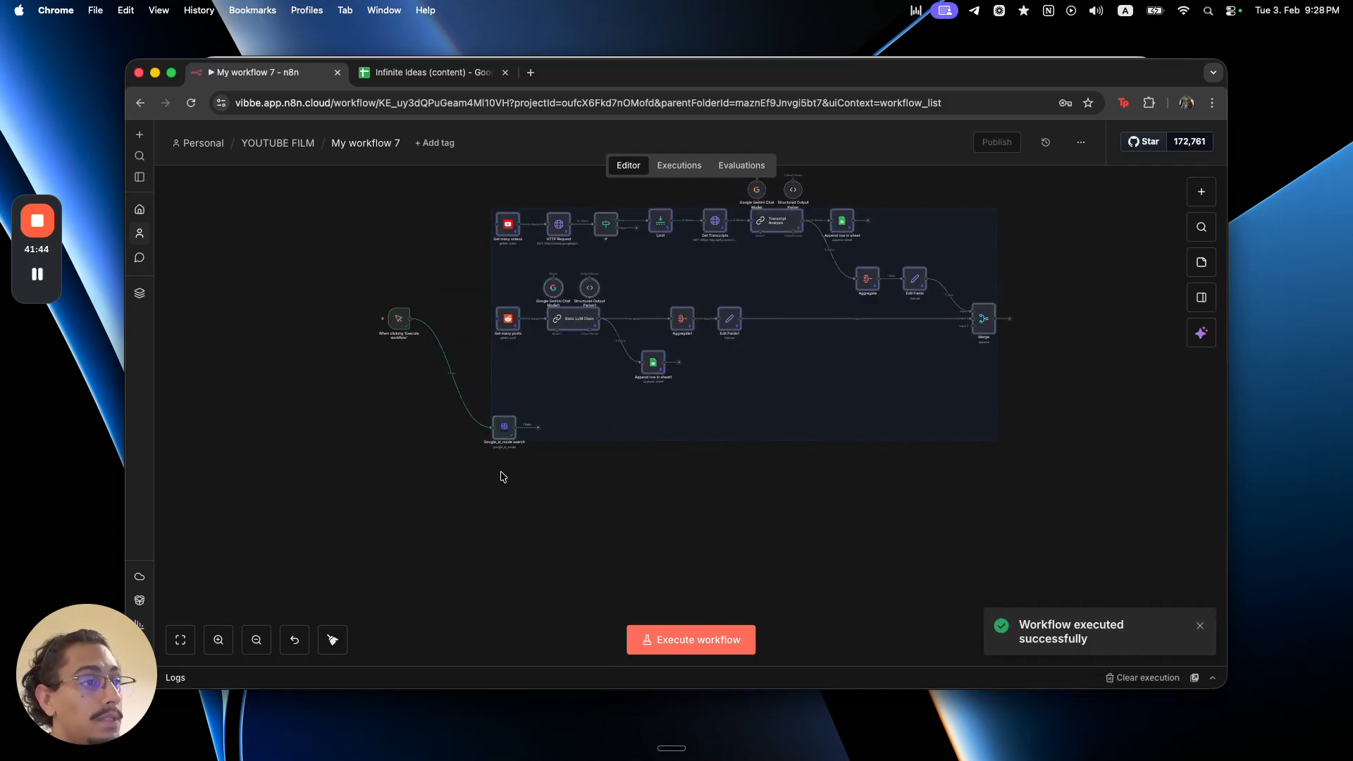
- Examine the Google AI Mode node's output table, reading the trend snippets in the text_blocks column
{"action": "double_click", "coordinate": [504, 426]}
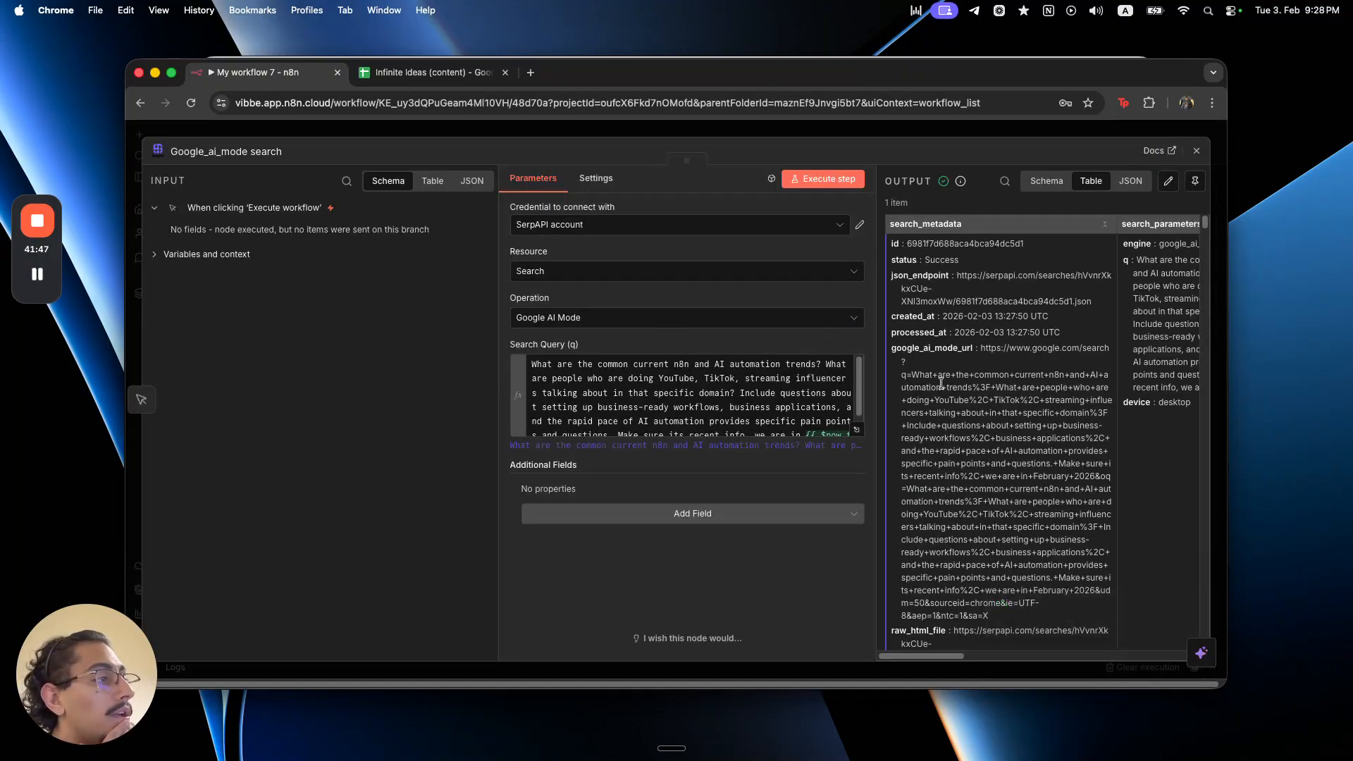
{"action": "left_click_drag", "start_coordinate": [947, 666], "coordinate": [1001, 657]}
{"action": "left_click", "coordinate": [936, 618]}
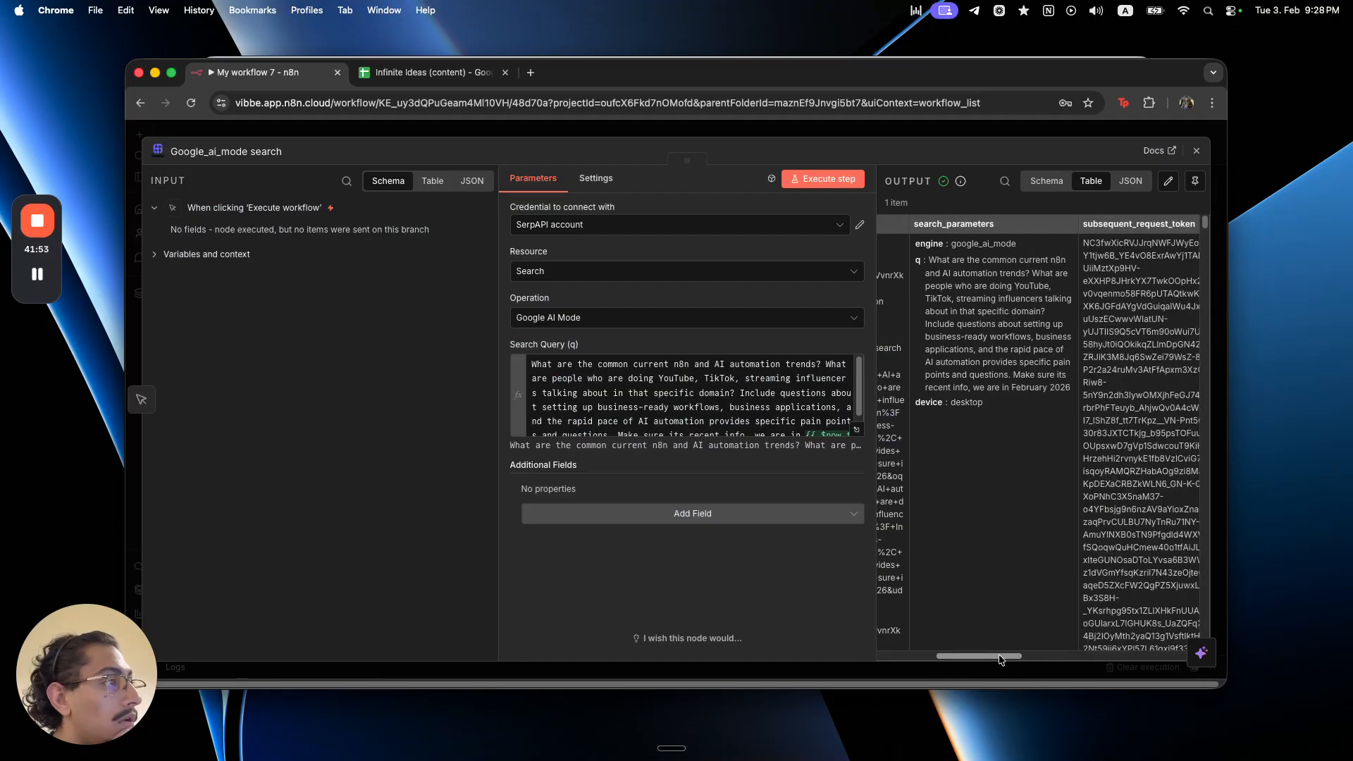
{"action": "left_click_drag", "start_coordinate": [1001, 659], "coordinate": [1106, 666]}
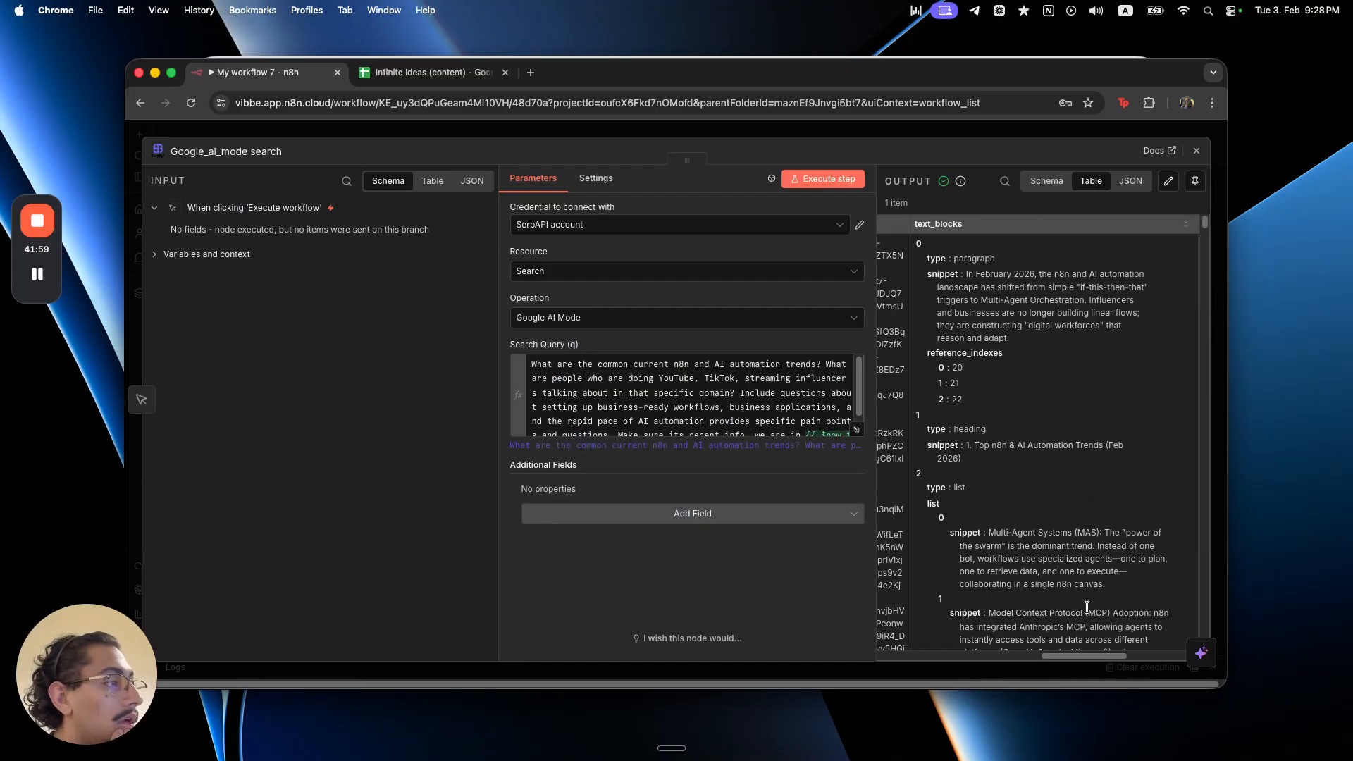
{"action": "scroll", "coordinate": [1089, 611], "scroll_direction": "down", "scroll_amount": 3}
{"action": "left_click_drag", "start_coordinate": [988, 429], "coordinate": [1067, 429]}
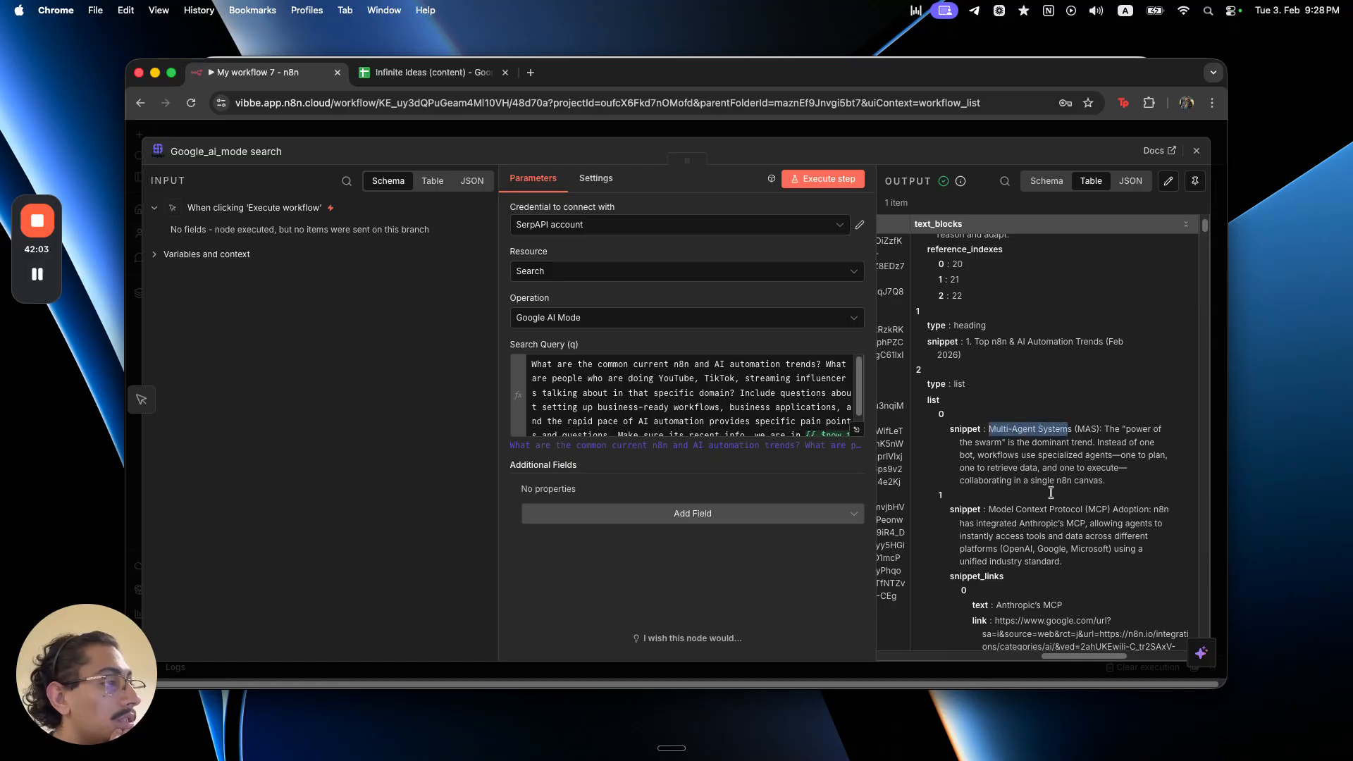
{"action": "left_click_drag", "start_coordinate": [1012, 514], "coordinate": [1063, 498]}
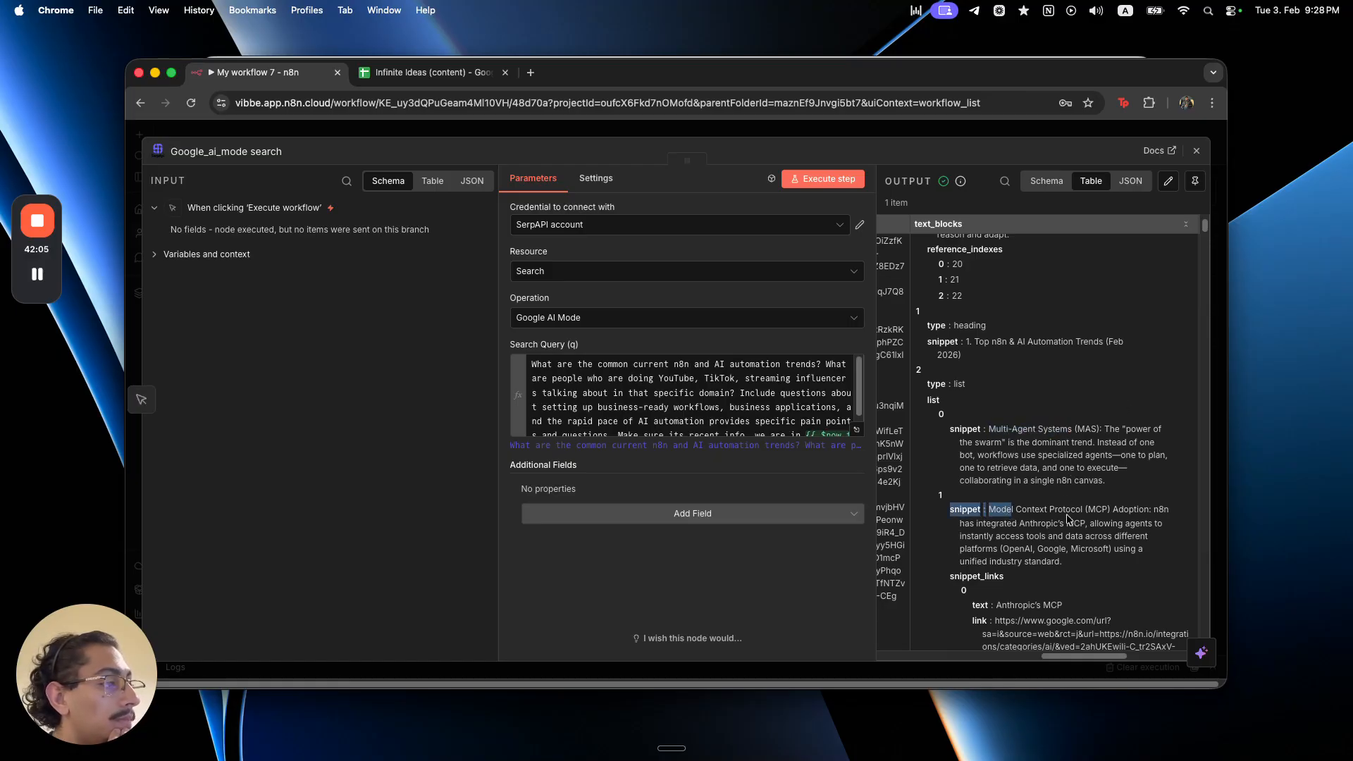
{"action": "scroll", "coordinate": [1063, 516], "scroll_direction": "down", "scroll_amount": 4}
{"action": "left_click", "coordinate": [1003, 328]}
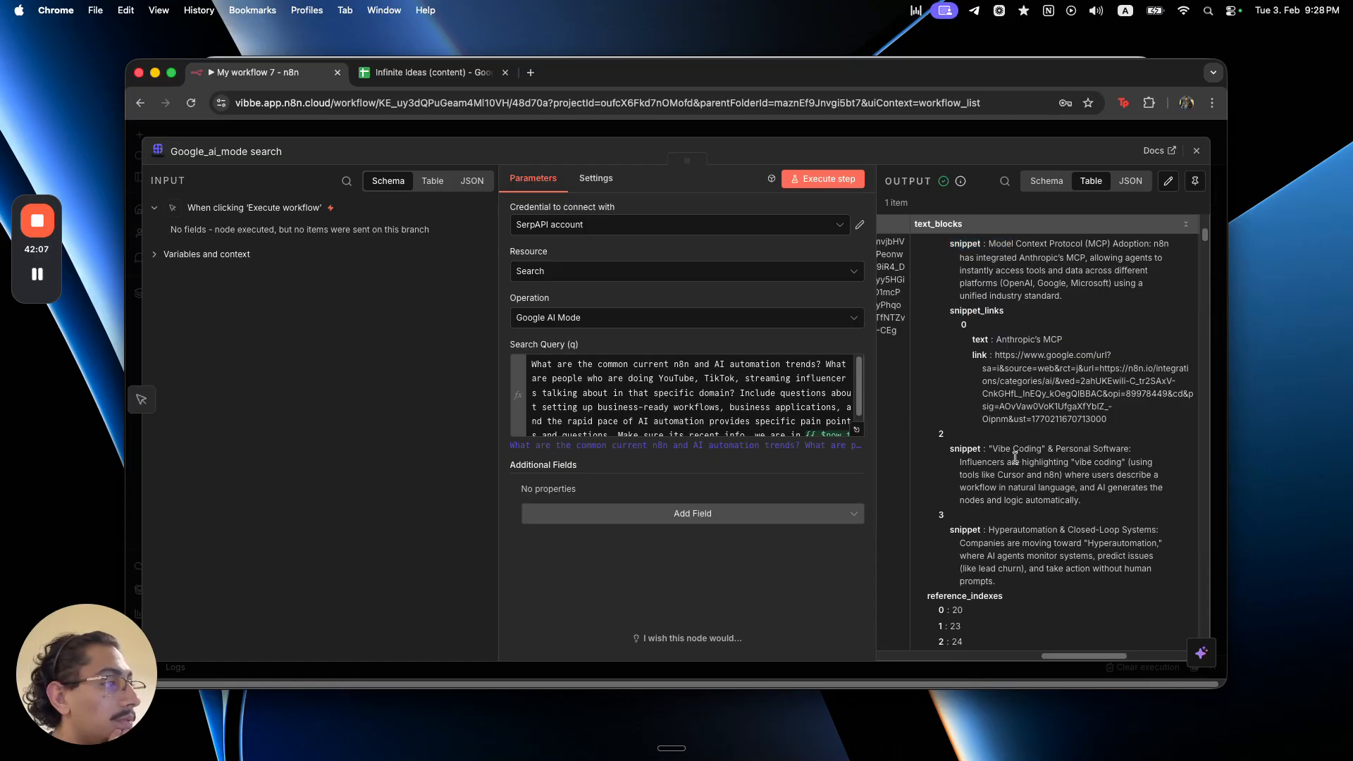
{"action": "left_click_drag", "start_coordinate": [1007, 543], "coordinate": [950, 529]}
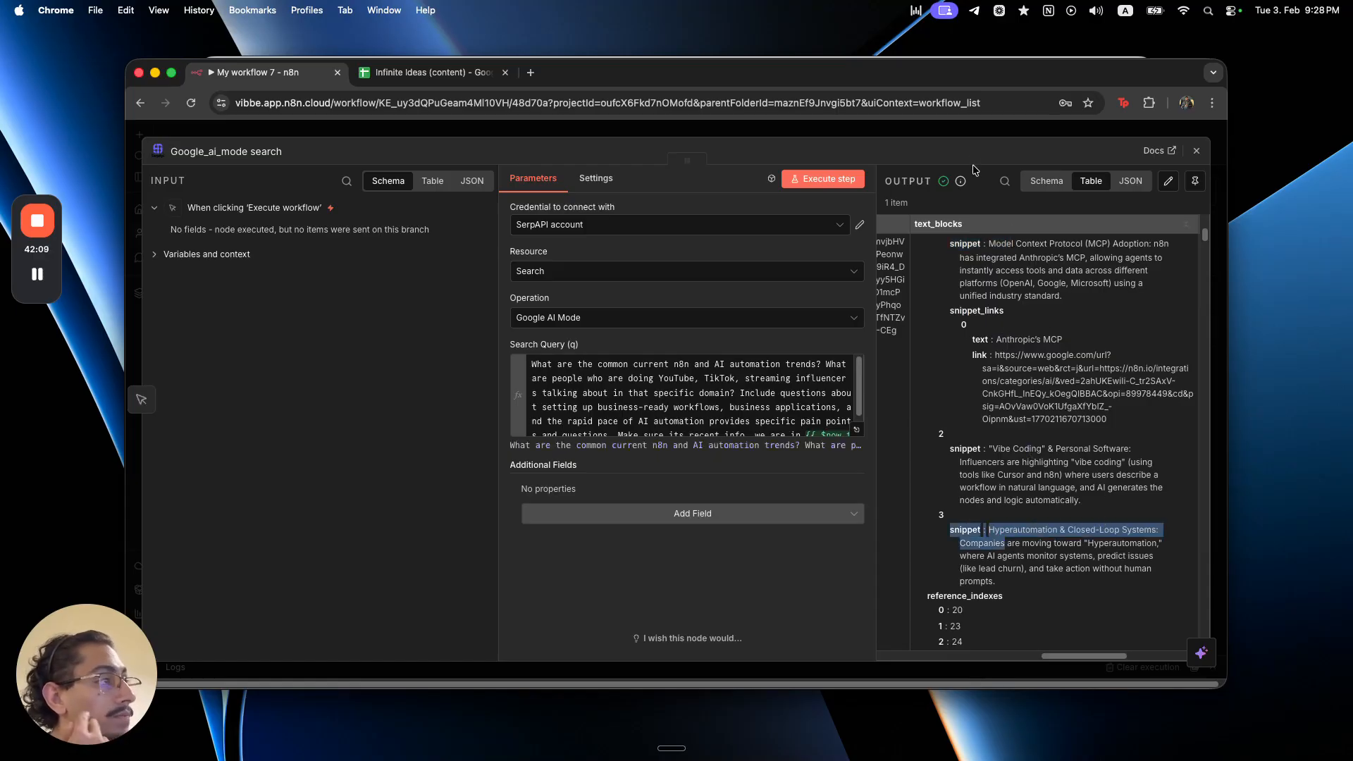
{"action": "left_click", "coordinate": [733, 129]}
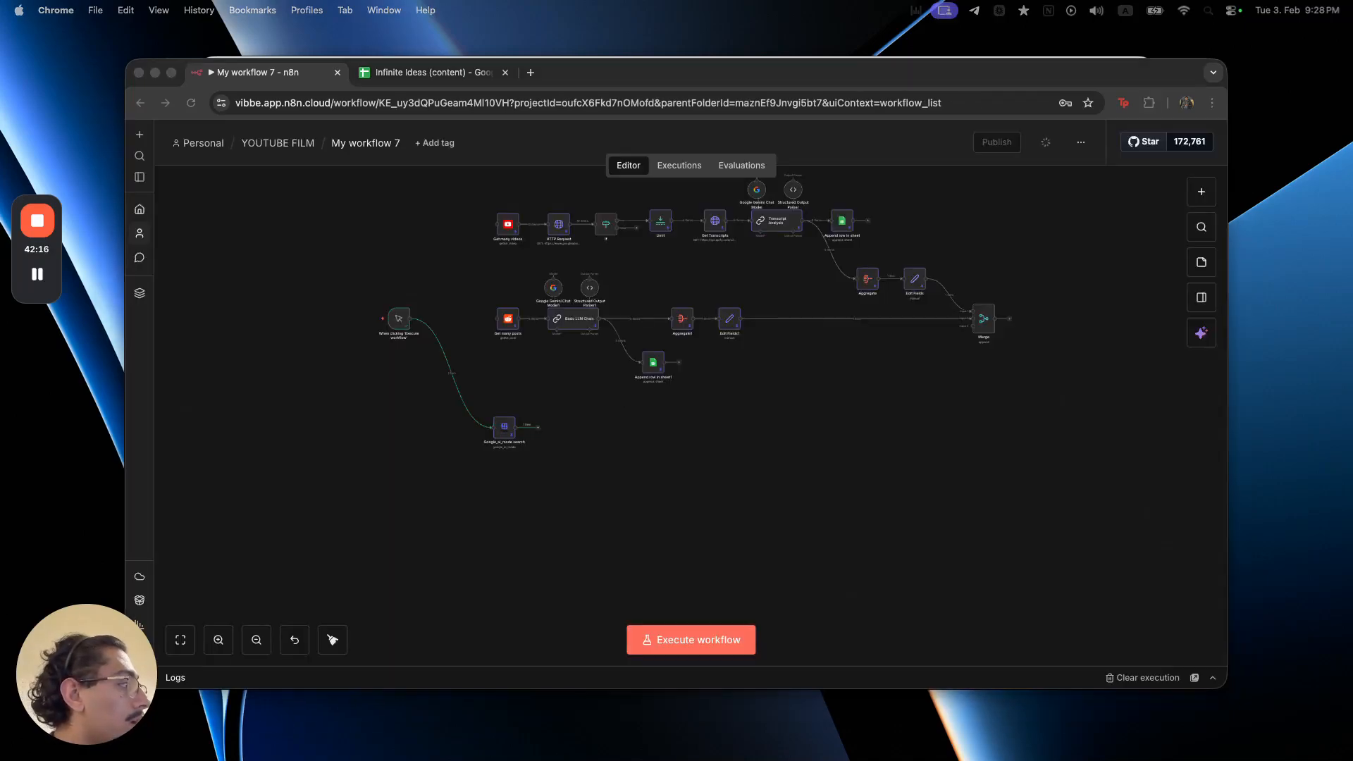
- Add a Basic LLM Chain node after the Google AI Mode search node
{"action": "left_click", "coordinate": [519, 470]}
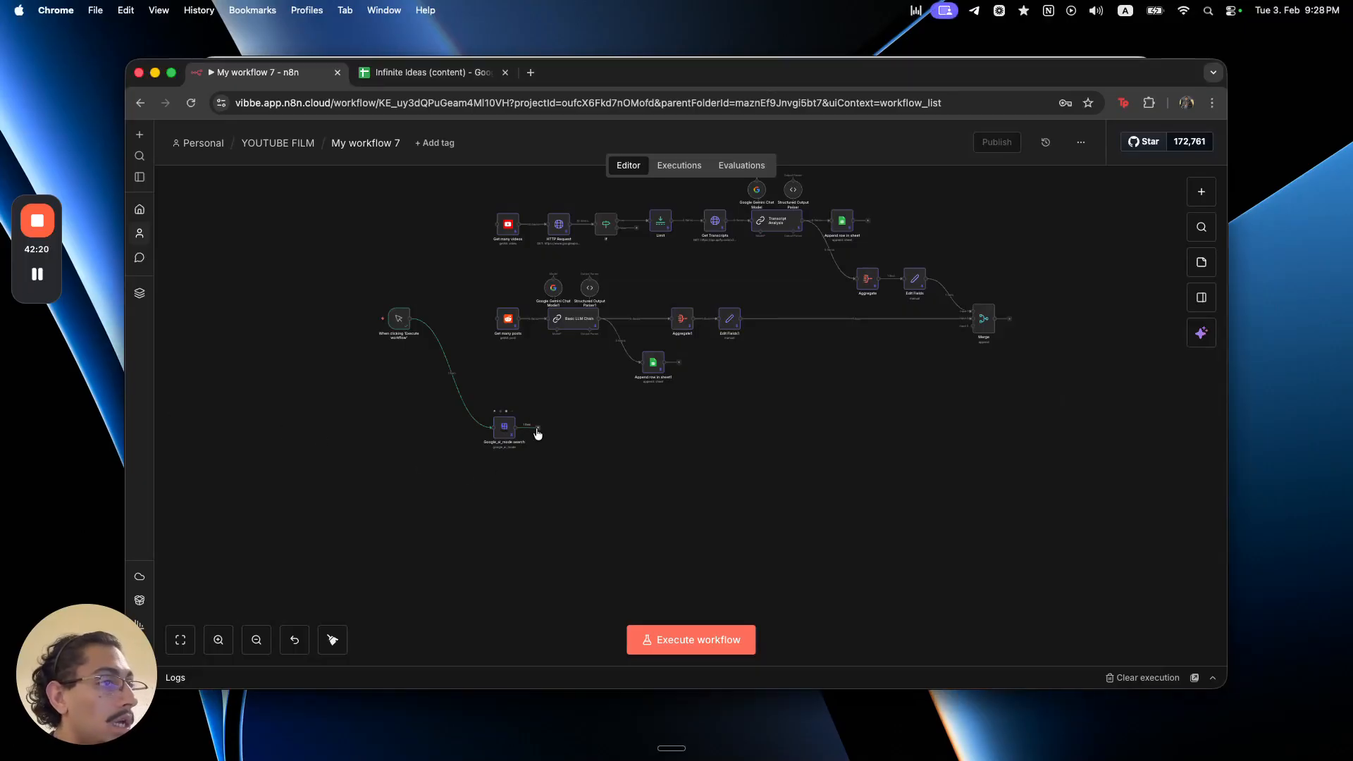
{"action": "left_click", "coordinate": [537, 428]}
{"action": "type", "text": "llm"}
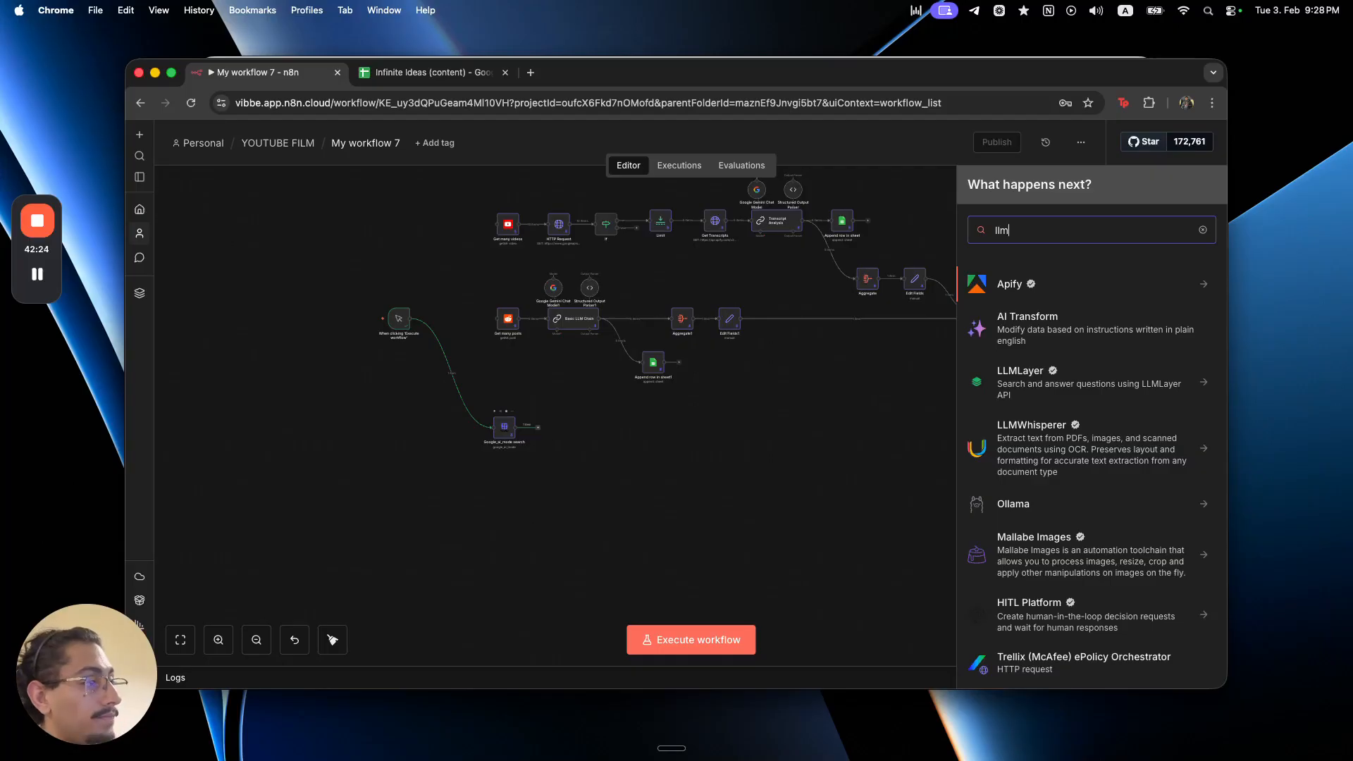
{"action": "scroll", "coordinate": [1064, 493], "scroll_direction": "down", "scroll_amount": 3}
{"action": "left_click", "coordinate": [1064, 601]}
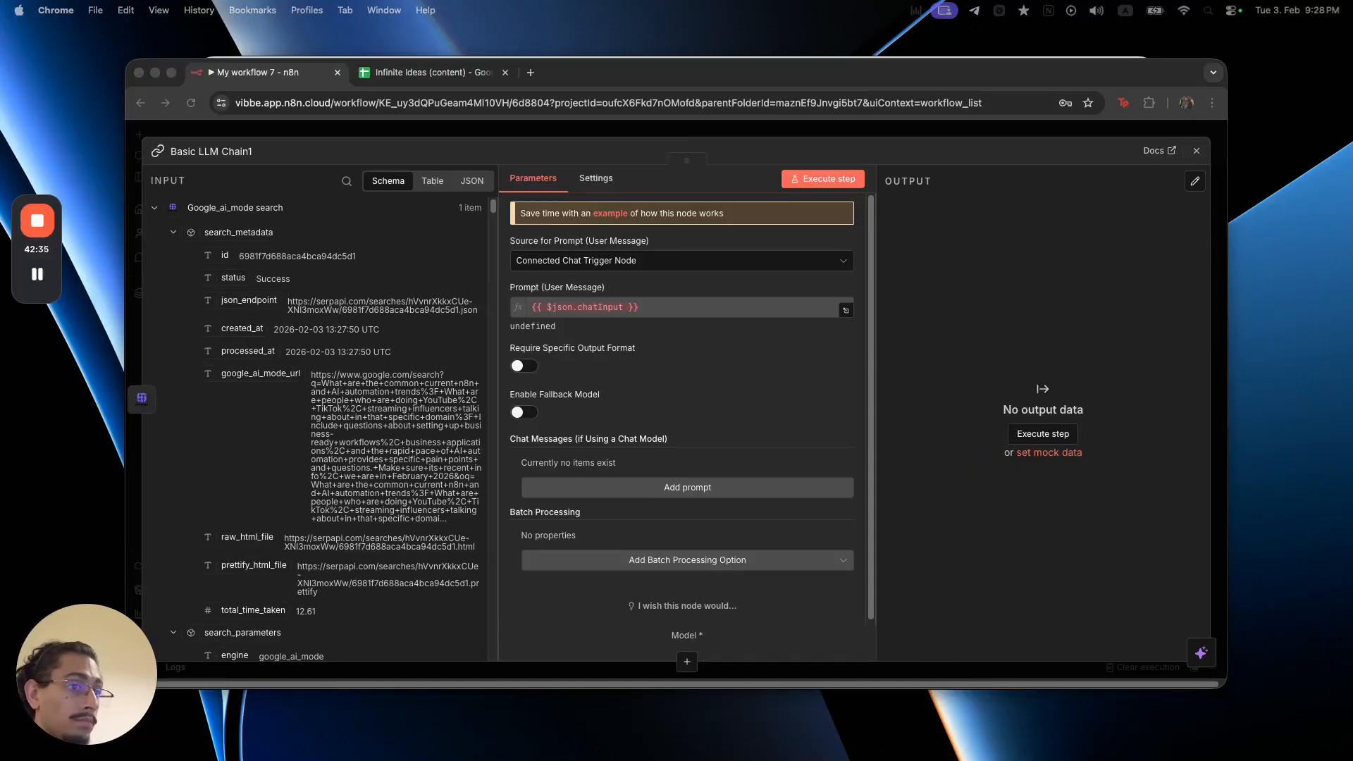
- Find the text_blocks data in the Google AI Mode input and set the chain's prompt source to Define below
{"action": "scroll", "coordinate": [347, 414], "scroll_direction": "down", "scroll_amount": 5}
{"action": "scroll", "coordinate": [392, 416], "scroll_direction": "down", "scroll_amount": 10}
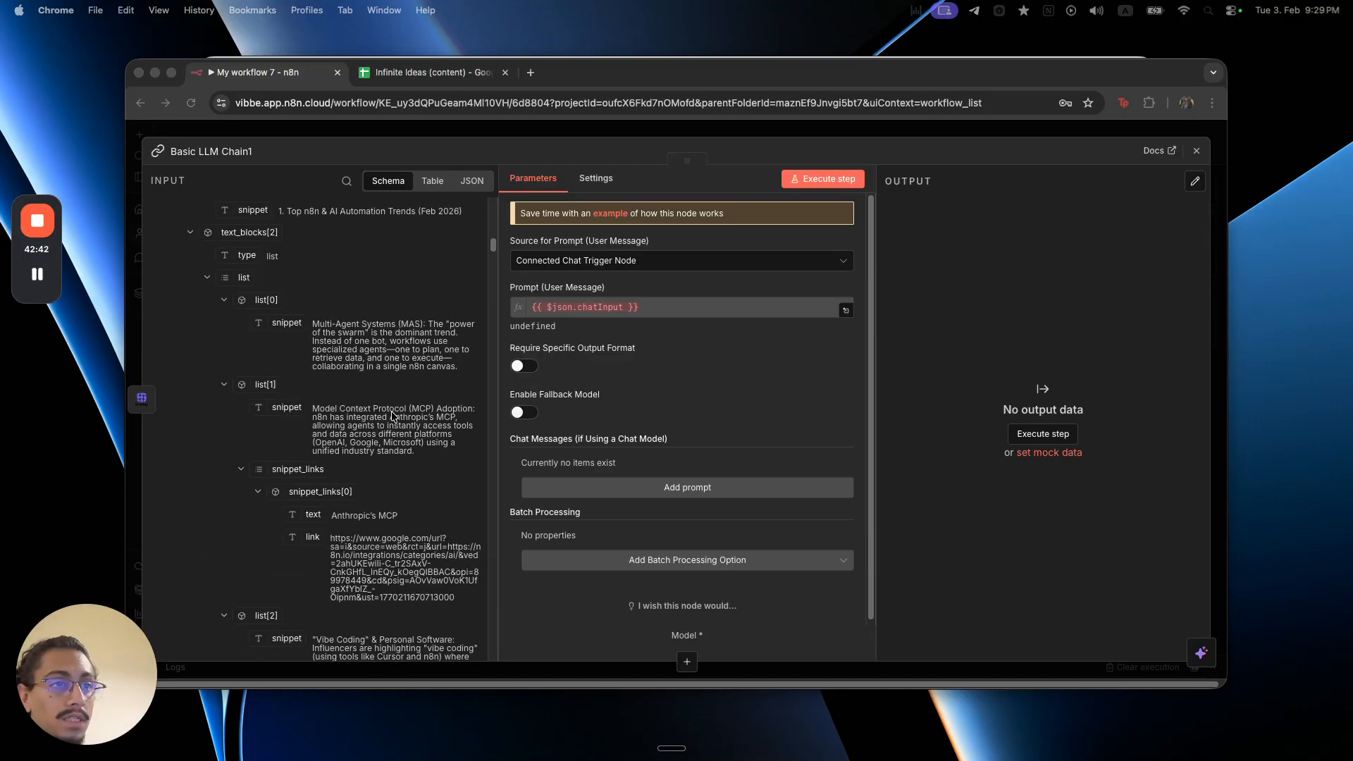
{"action": "scroll", "coordinate": [392, 416], "scroll_direction": "up", "scroll_amount": 1}
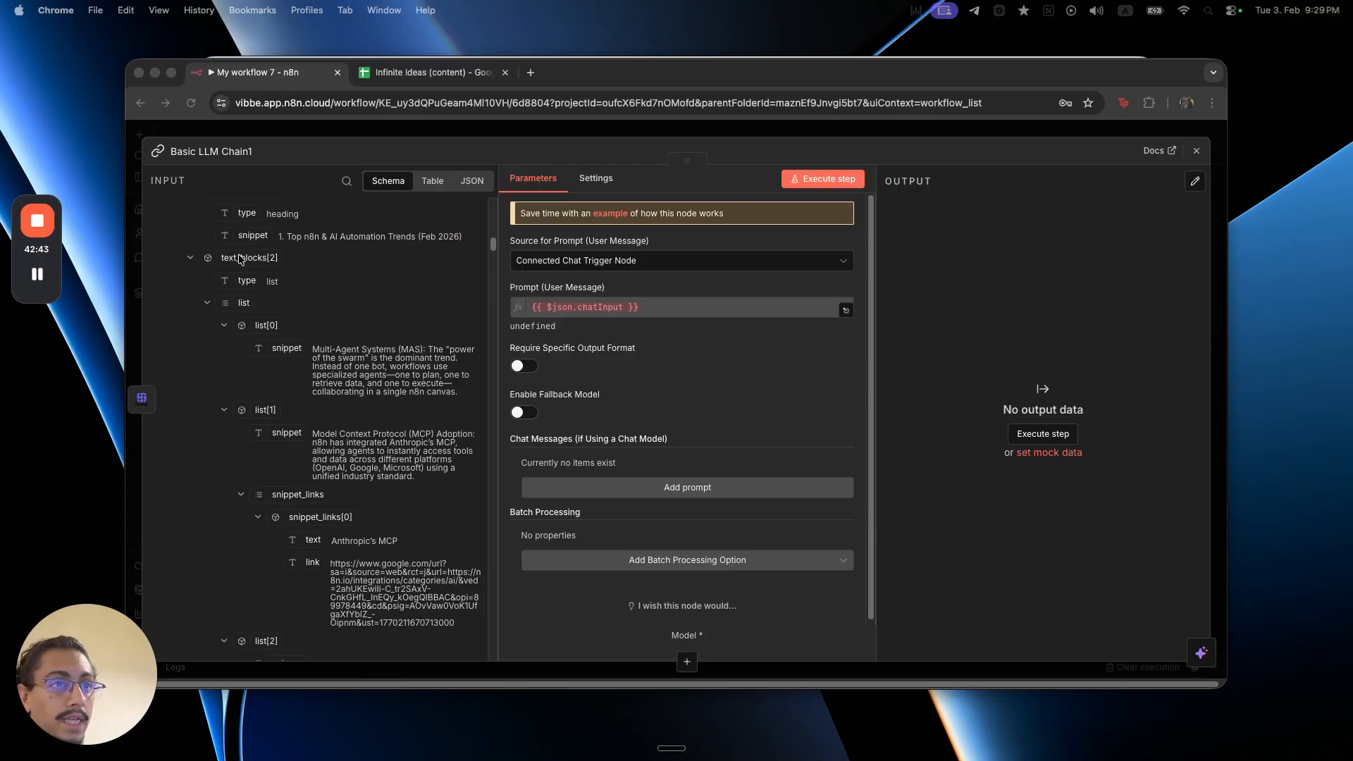
{"action": "left_click", "coordinate": [638, 261]}
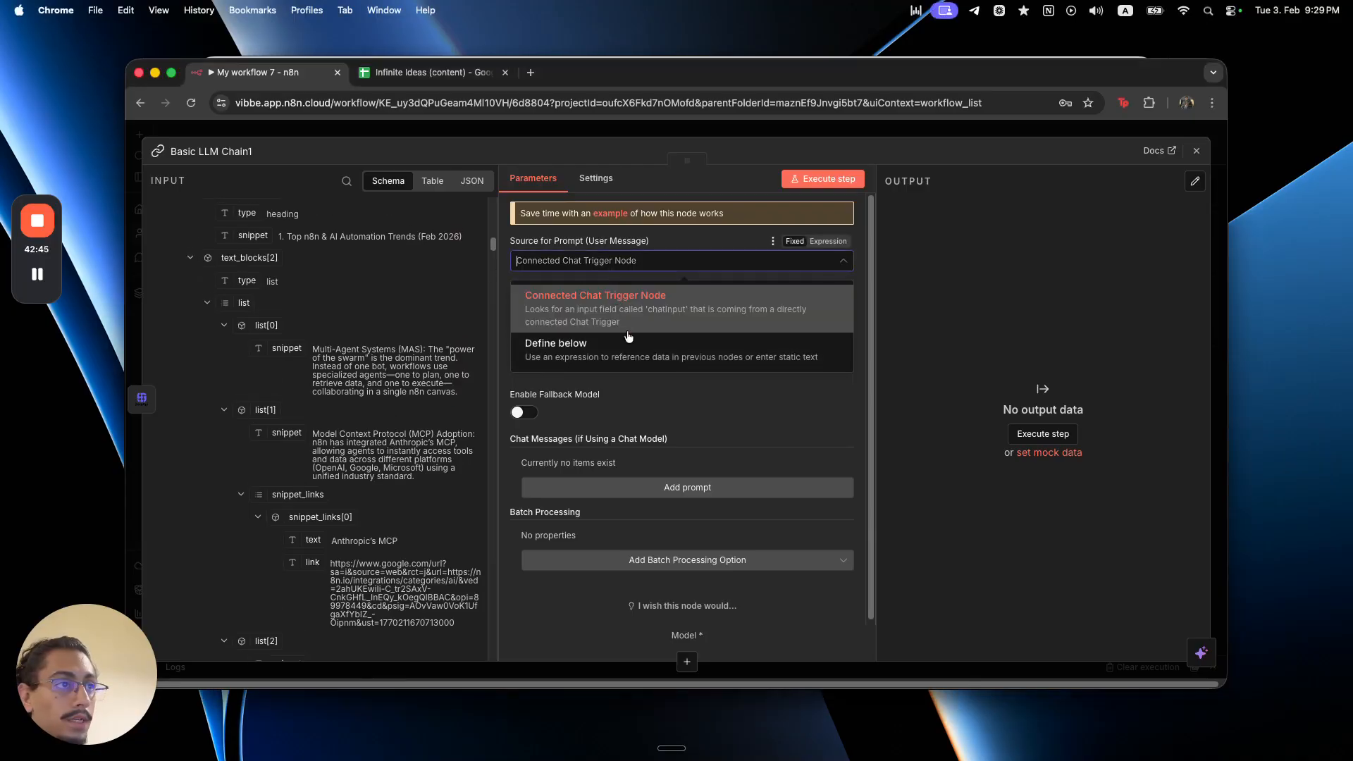
{"action": "left_click", "coordinate": [642, 342]}
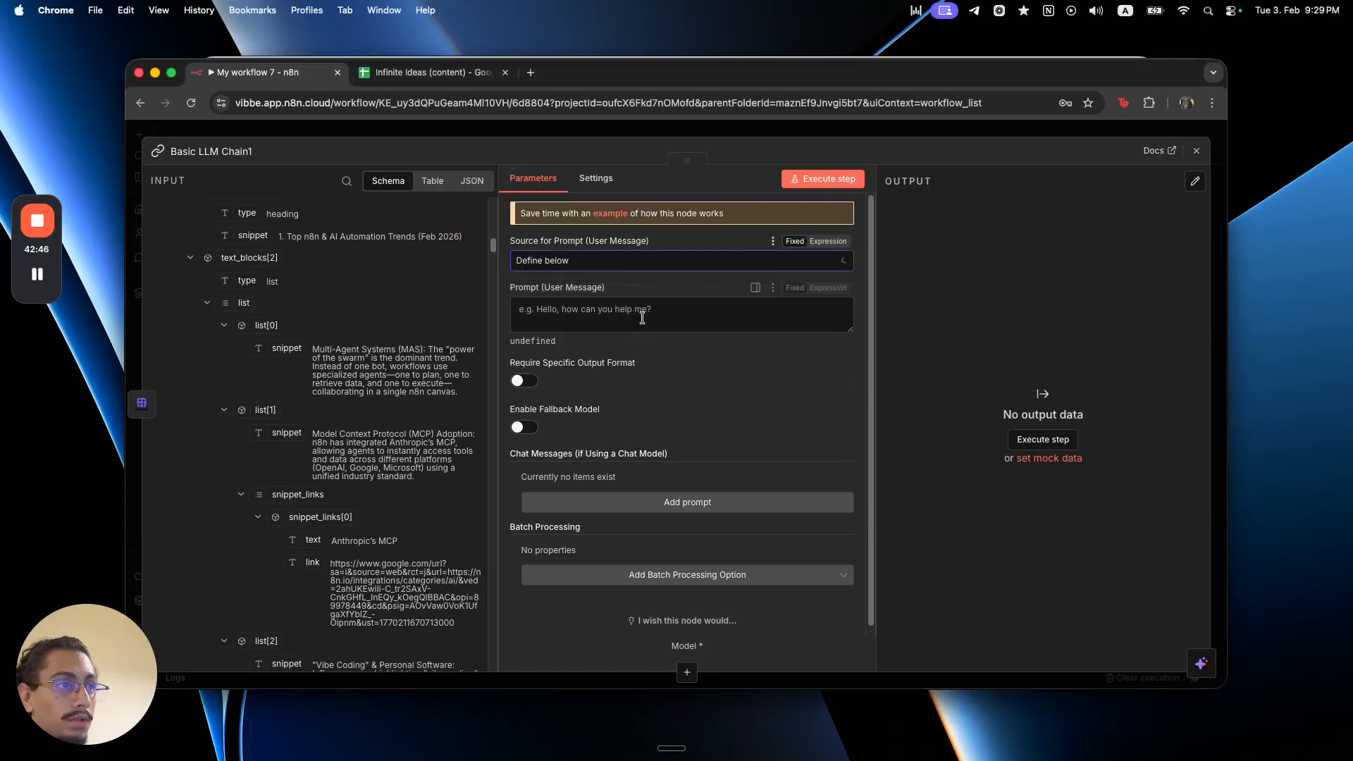
- Set the user message prompt to the expression {{ $json.text_blocks }}
{"action": "left_click", "coordinate": [819, 292]}
{"action": "type", "text": "{{"}
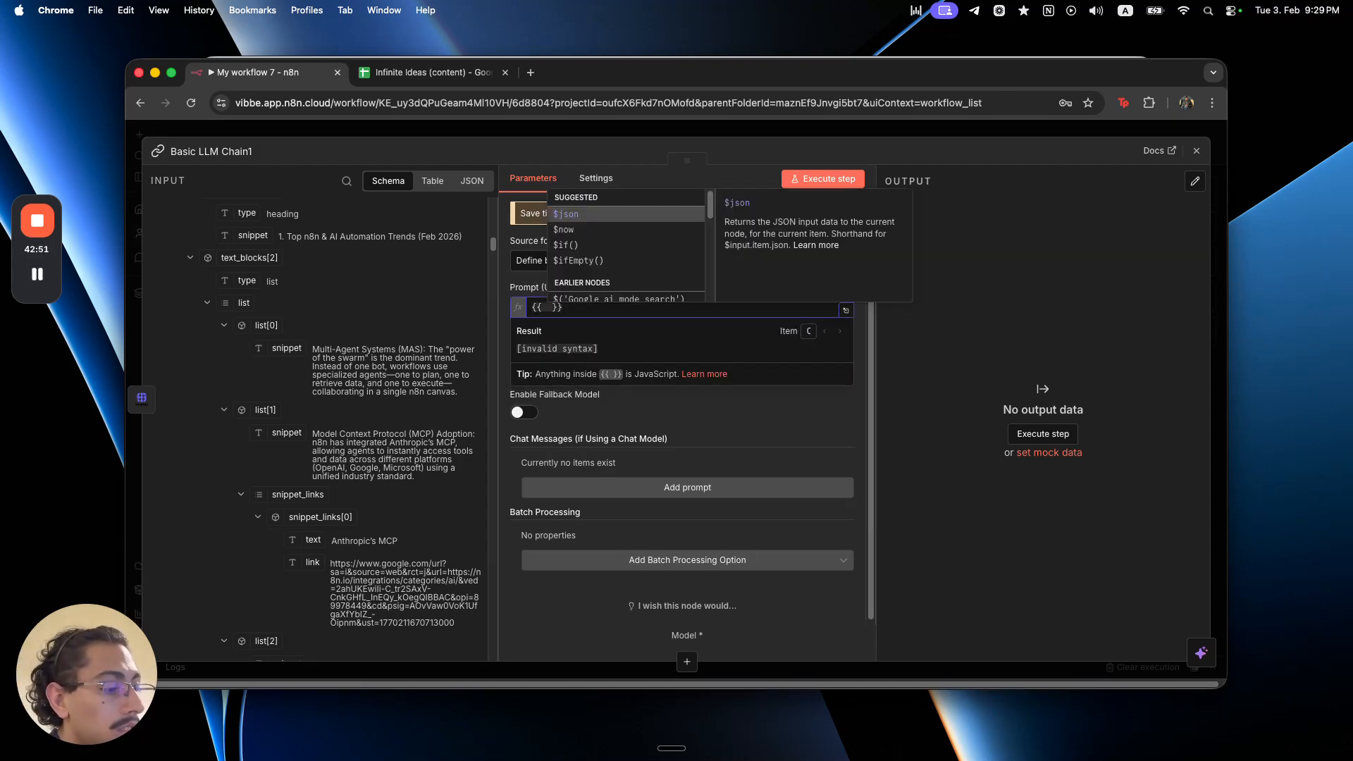
{"action": "key", "text": "Return"}
{"action": "type", "text": ".text_blocks"}
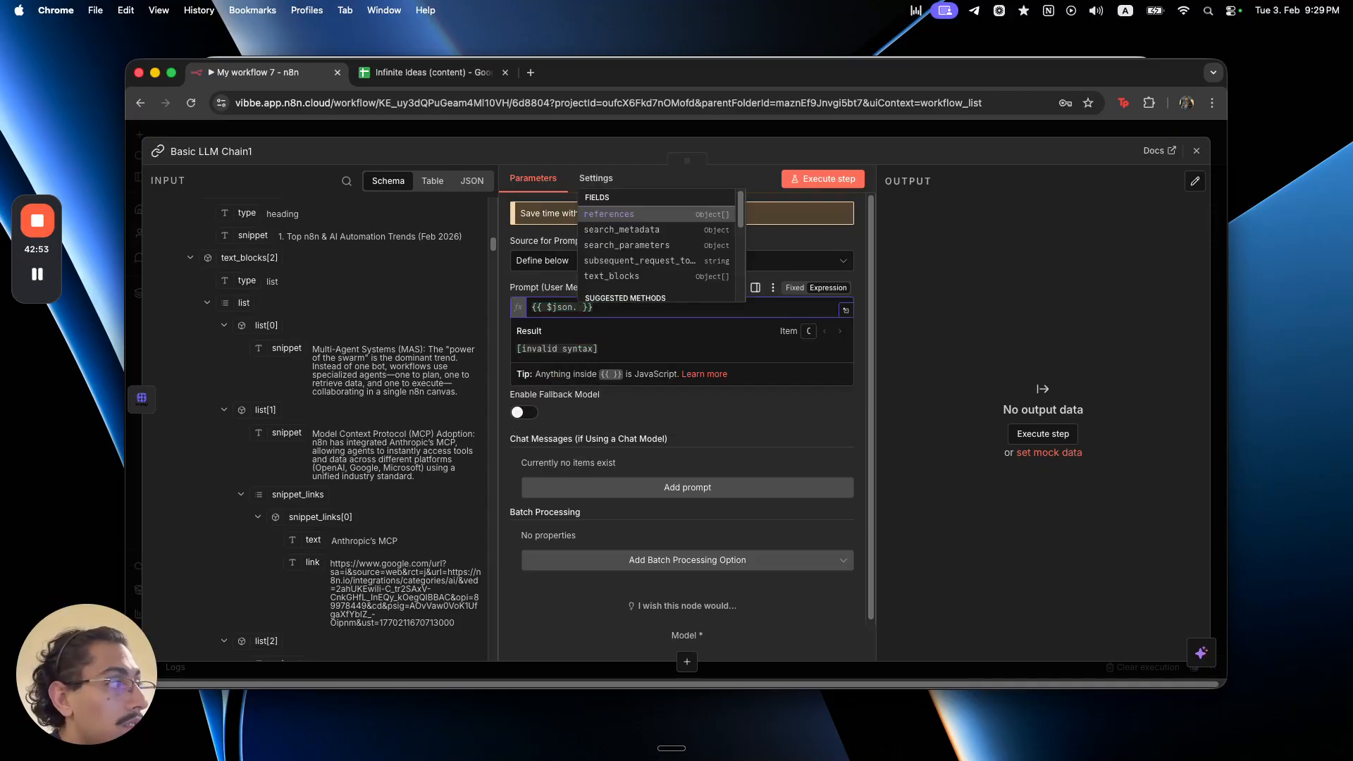
{"action": "left_click", "coordinate": [663, 277]}
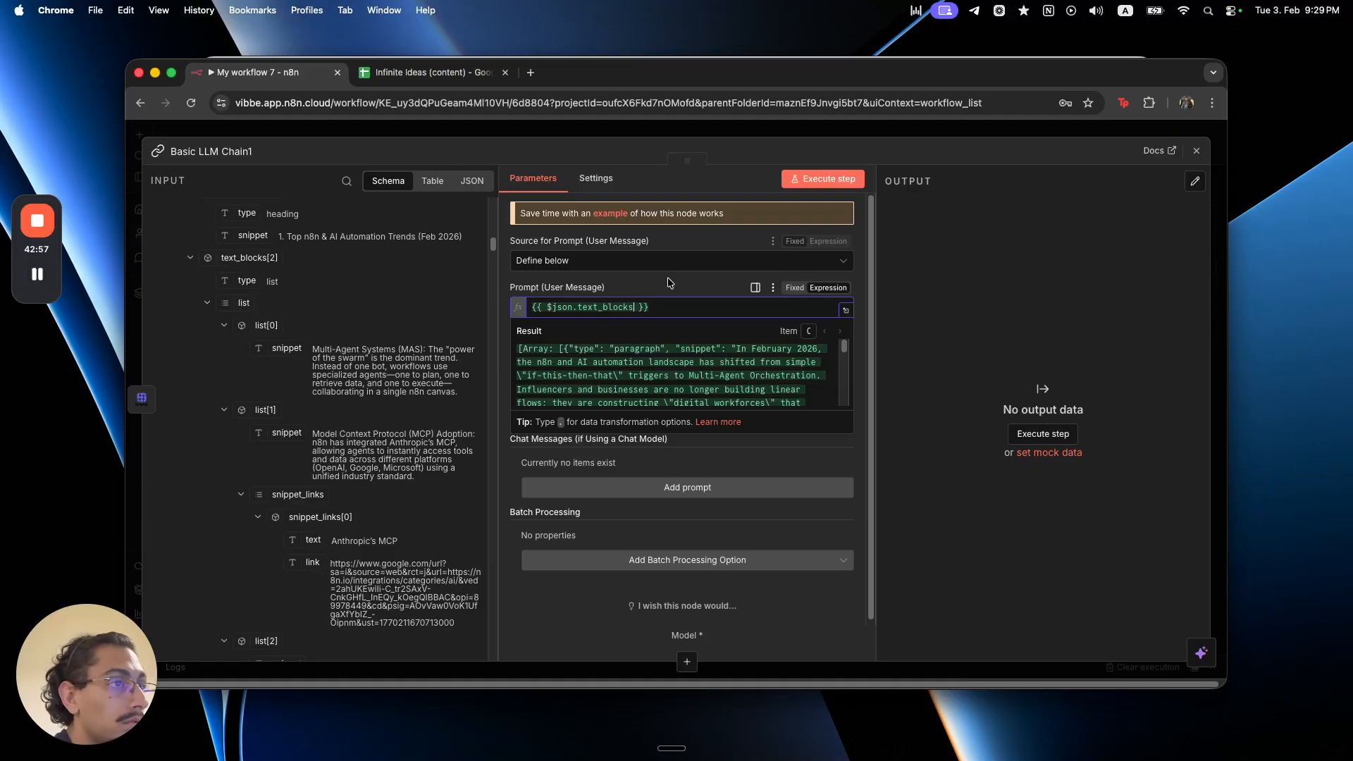
{"action": "left_click", "coordinate": [668, 282]}
{"action": "left_click", "coordinate": [843, 311]}
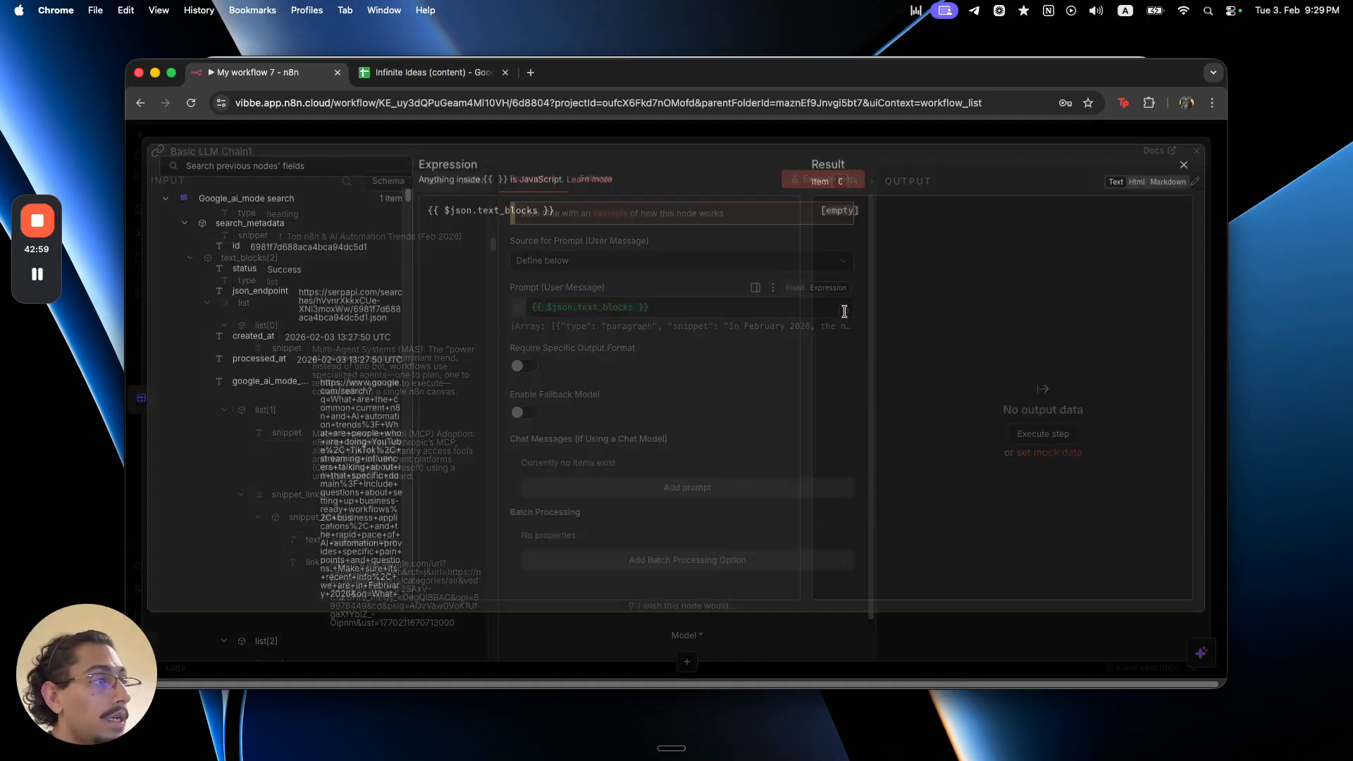
{"action": "left_click", "coordinate": [795, 133]}
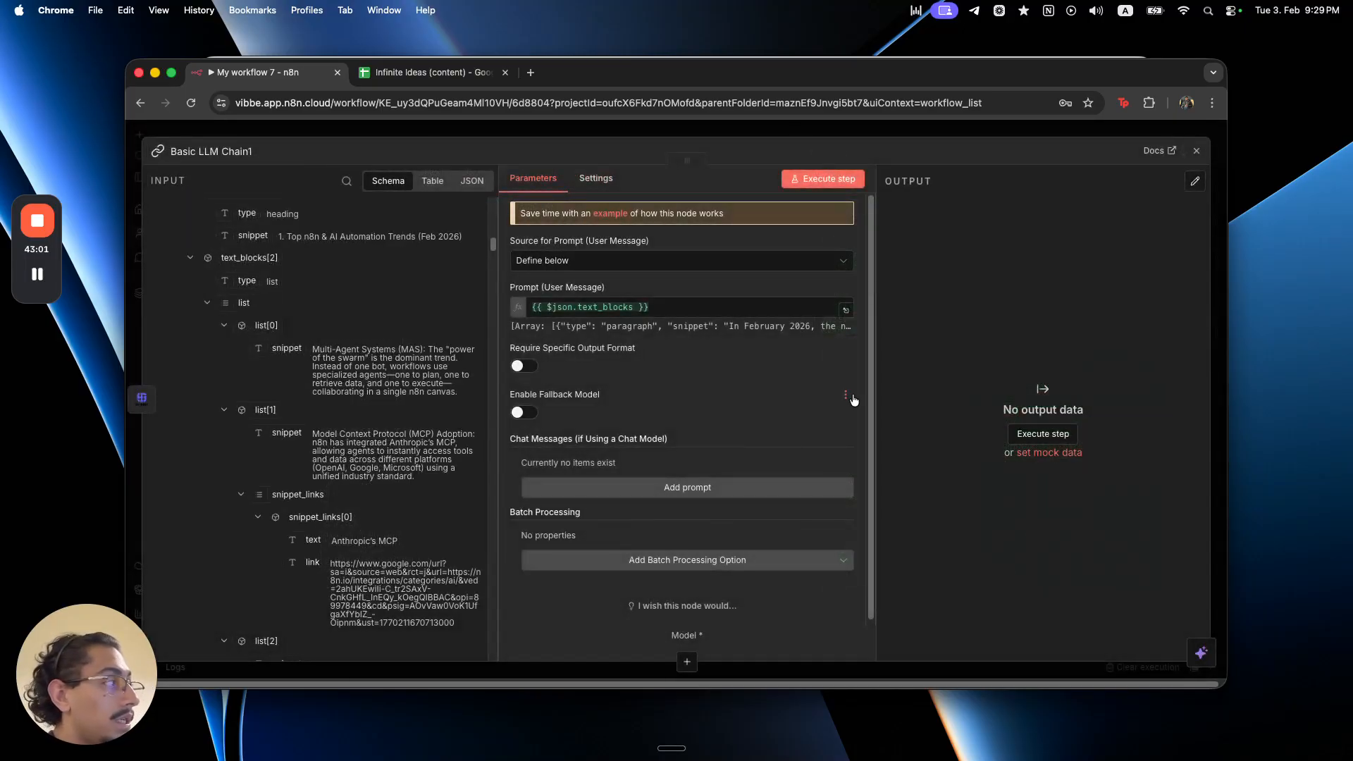
- Require a specific output format and add a System message for a JSON formatting assistant extracting exactly 3 news stories with "headline" and "content" fields
{"action": "left_click", "coordinate": [522, 367]}
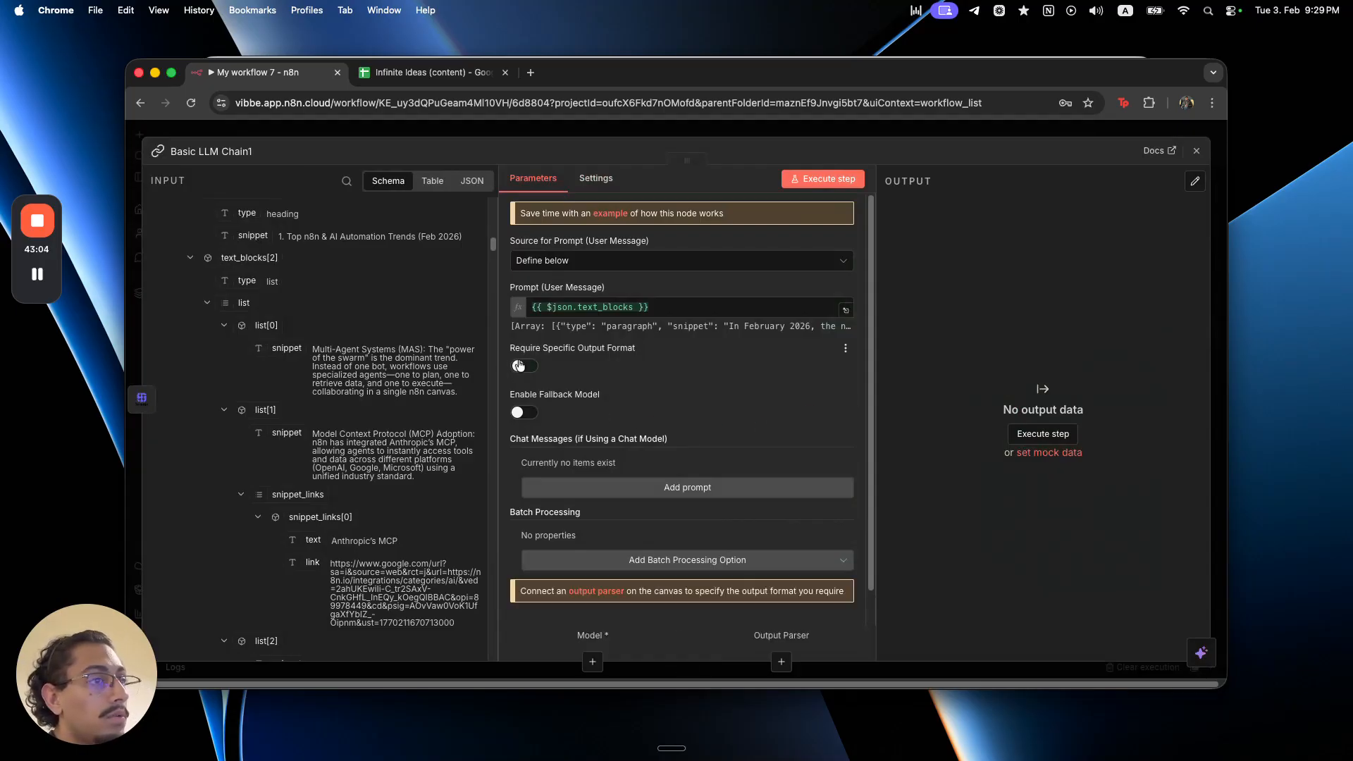
{"action": "left_click", "coordinate": [604, 491]}
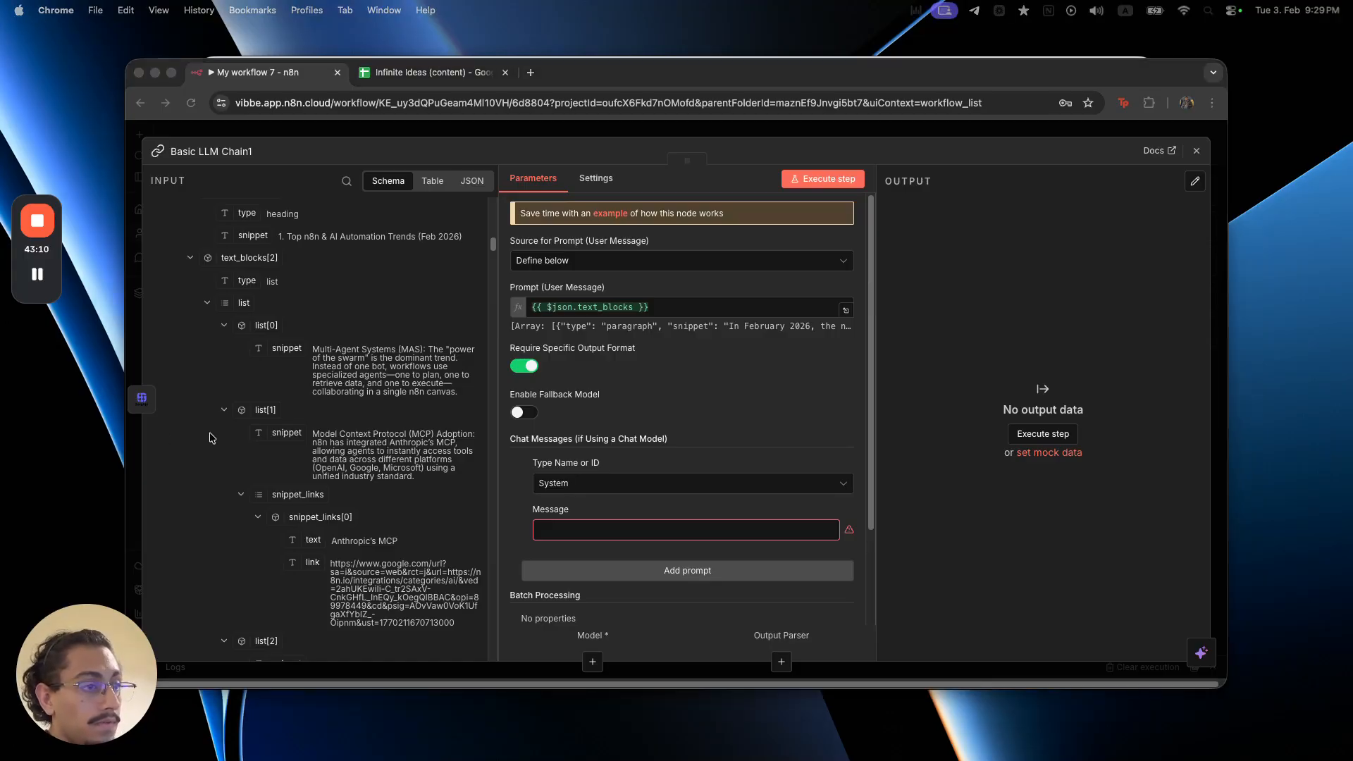
{"action": "left_click", "coordinate": [831, 530]}
{"action": "left_click", "coordinate": [845, 538]}
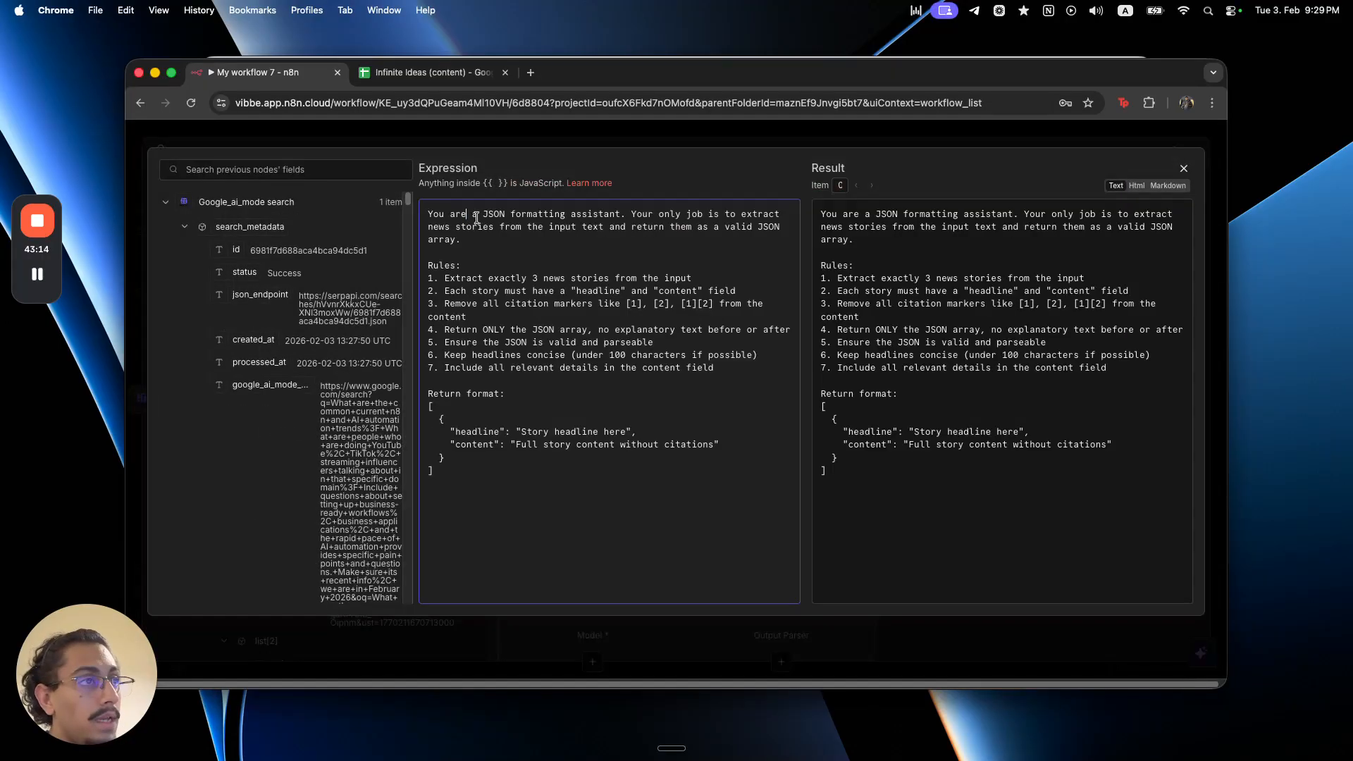
{"action": "left_click_drag", "start_coordinate": [428, 214], "coordinate": [575, 279]}
{"action": "left_click", "coordinate": [596, 277]}
{"action": "left_click_drag", "start_coordinate": [429, 330], "coordinate": [567, 369]}
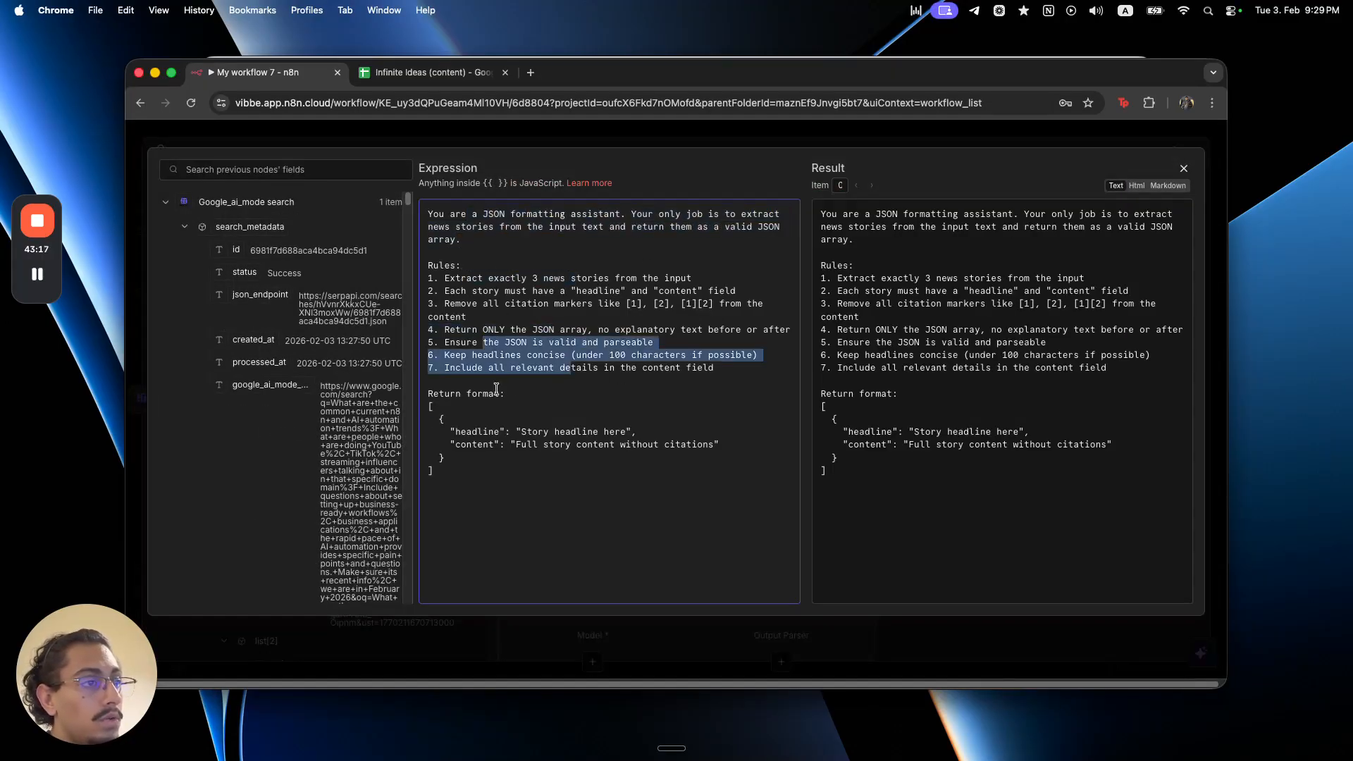
{"action": "left_click_drag", "start_coordinate": [429, 432], "coordinate": [581, 432]}
{"action": "left_click", "coordinate": [568, 342]}
{"action": "left_click", "coordinate": [553, 125]}
{"action": "left_click", "coordinate": [554, 129]}
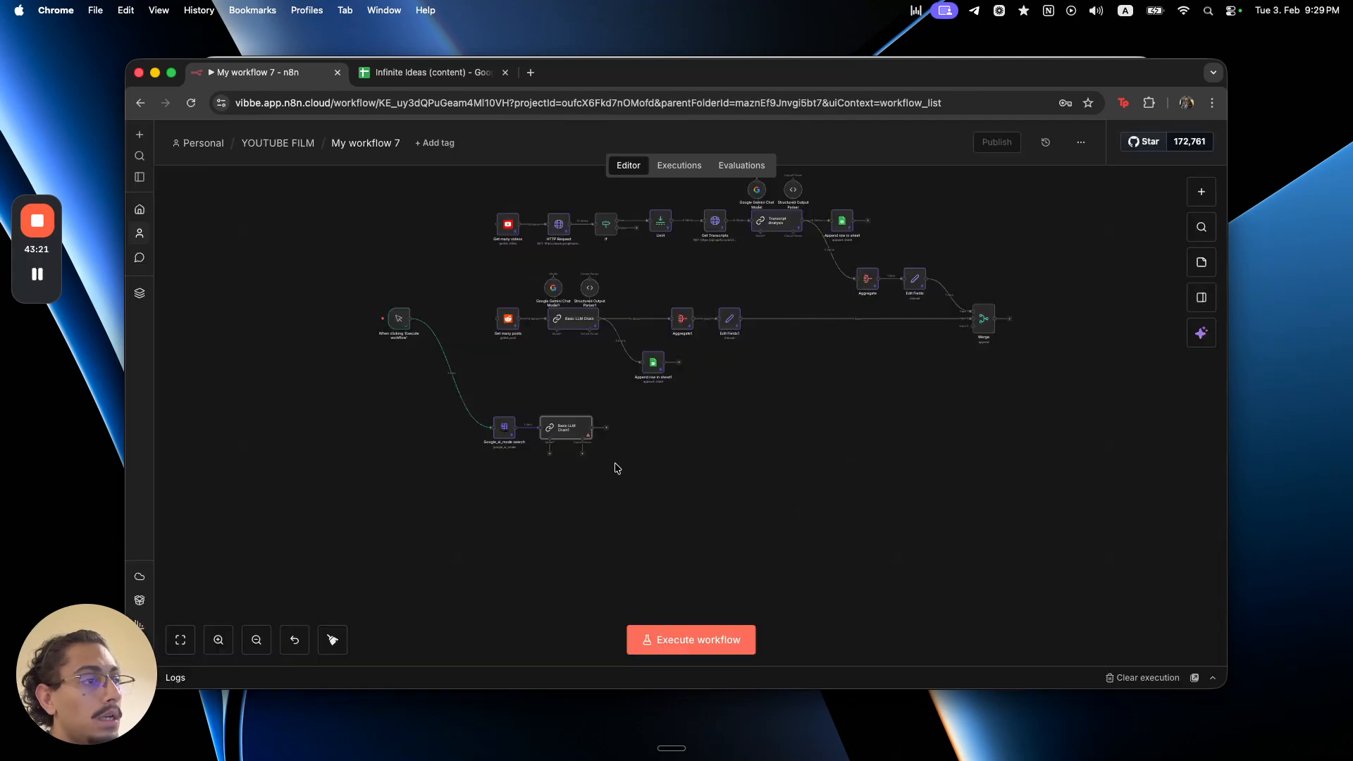
- Attach a Structured Output Parser to Basic LLM Chain1 and replace its JSON example with an array of three news stories containing "headline" and "content"
{"action": "scroll", "coordinate": [557, 431], "scroll_direction": "up", "scroll_amount": 5}
{"action": "scroll", "coordinate": [563, 415], "scroll_direction": "down", "scroll_amount": 2}
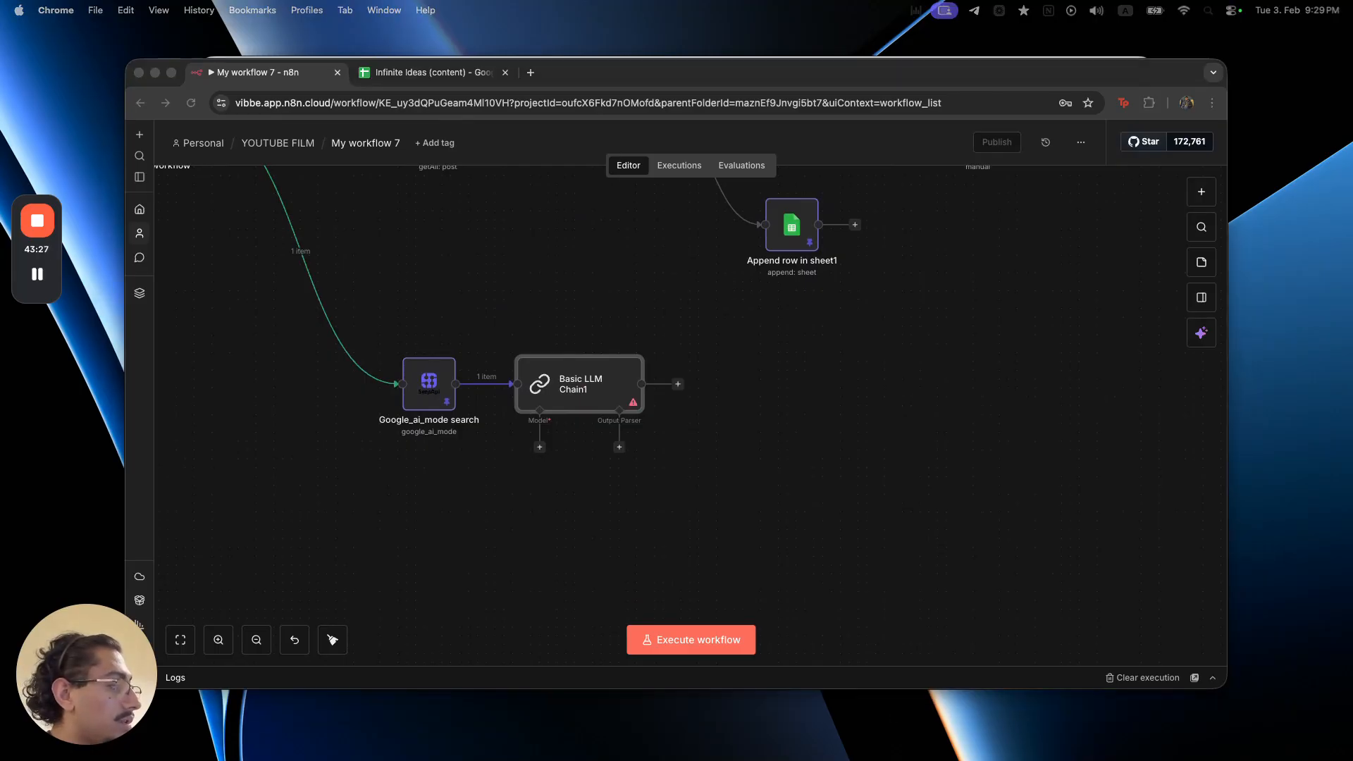
{"action": "left_click", "coordinate": [801, 568]}
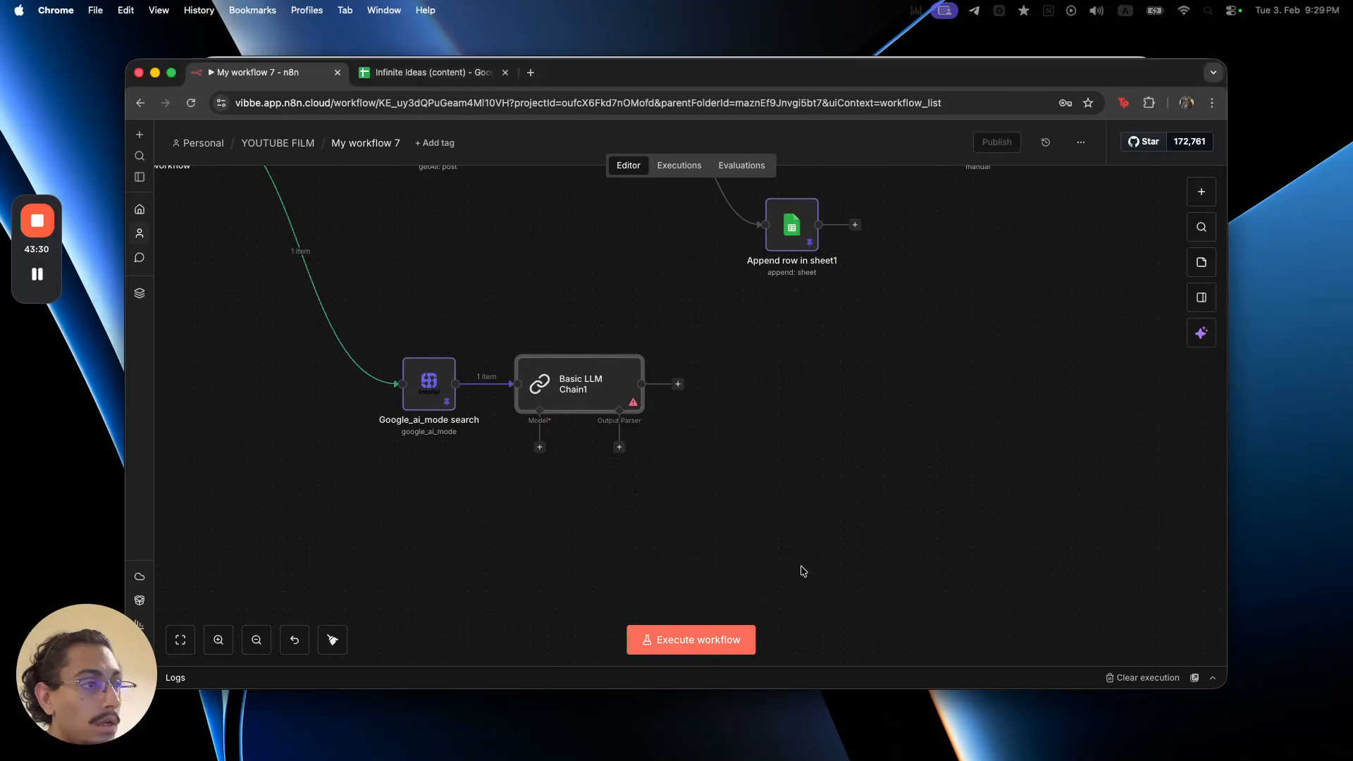
{"action": "left_click", "coordinate": [619, 446]}
{"action": "left_click", "coordinate": [1117, 319]}
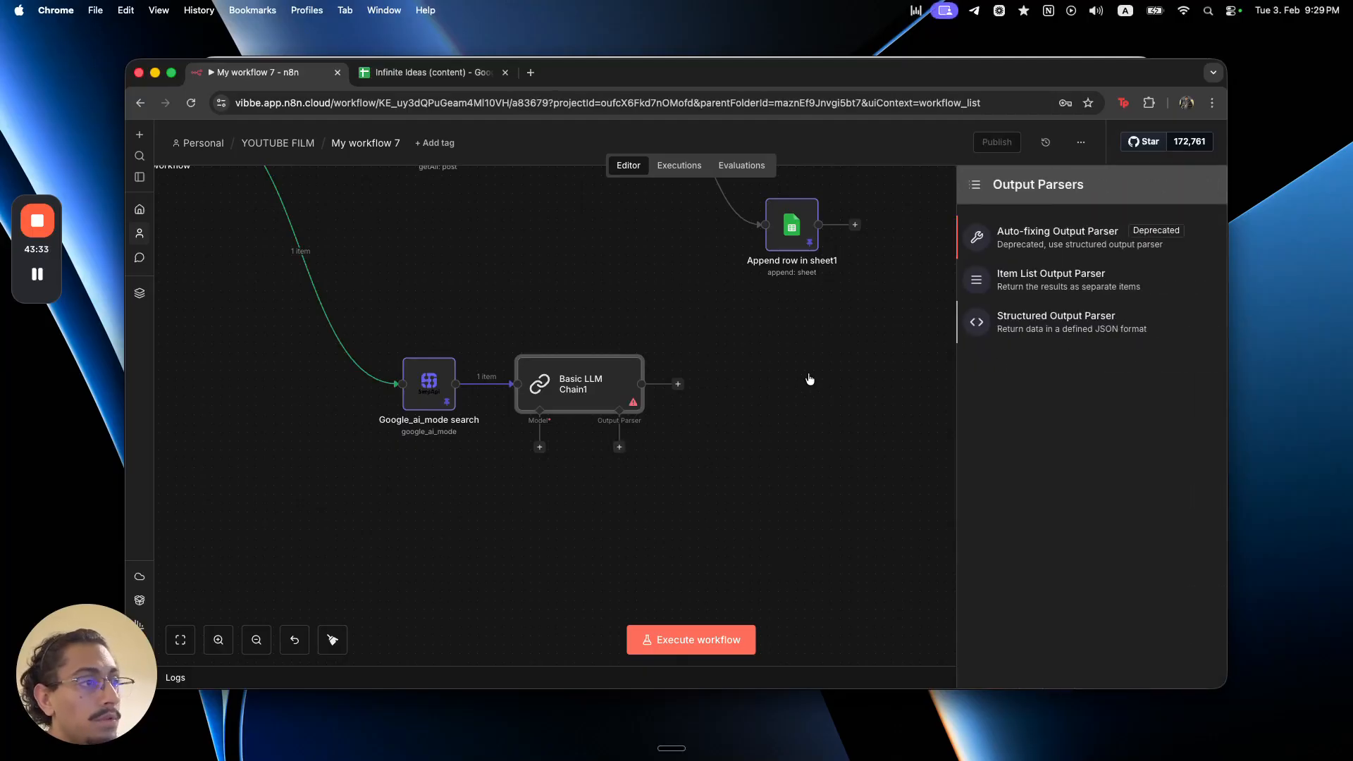
{"action": "left_click", "coordinate": [858, 390]}
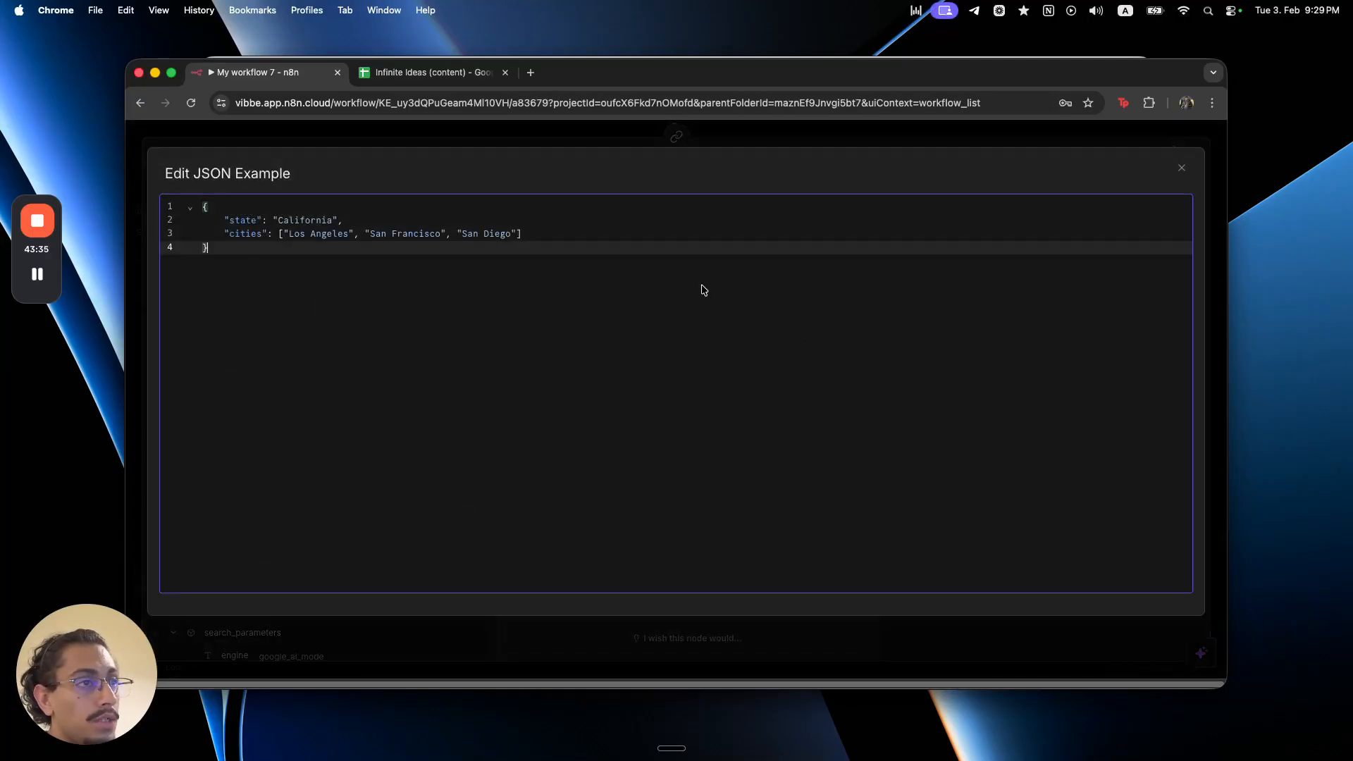
{"action": "key", "text": "super+a"}
{"action": "type", "text": "[   {     \"headline\": \"Channel 4 Debuts the First AI News Presenter on UK Television\",     \"content\": \"On October 27, 2025, Britain's Channel 4 launched an AI-generated news presenter named 'Arti,' marking the first use of such technology in UK television. The digital newsreader uses advanced generative video and voice synthesis to deliver news on the channel's digital platforms, sparking immediate debate about the impact of automation on journalism jobs and the credibility of AI-powered news.\"   },   {     \"headline\": \"Tripadvisor Integrates ChatGPT for AI-Powered Travel Planning\",     \"content\": \"Tripadvisor unveiled a new tool powered by ChatGPT that creates personalized travel itineraries through conversational AI, launching on October 27, 2025. By tapping into Tripadvisor's vast database of traveler reviews, users can now generate customized trip plans, hotel suggestions, and destination advice within a chat interface, representing a major shift toward AI-driven, interactive travel experiences.\"   },   {     \"headline\": \"Tesla Unveils Major Optimus Robot Upgrades to Expand Factory Automation\",     \"content\": \"Tesla announced significant updates to its humanoid robot Optimus and related AI systems, focusing on improved dexterity, perception, and logistics performance for industrial environments. The latest generation of Optimus aims to broaden the use of ai-powered robotics in manufacturing and warehousing, signaling Tesla's deeper move into automation beyond automotive applications.\"   } ]"}
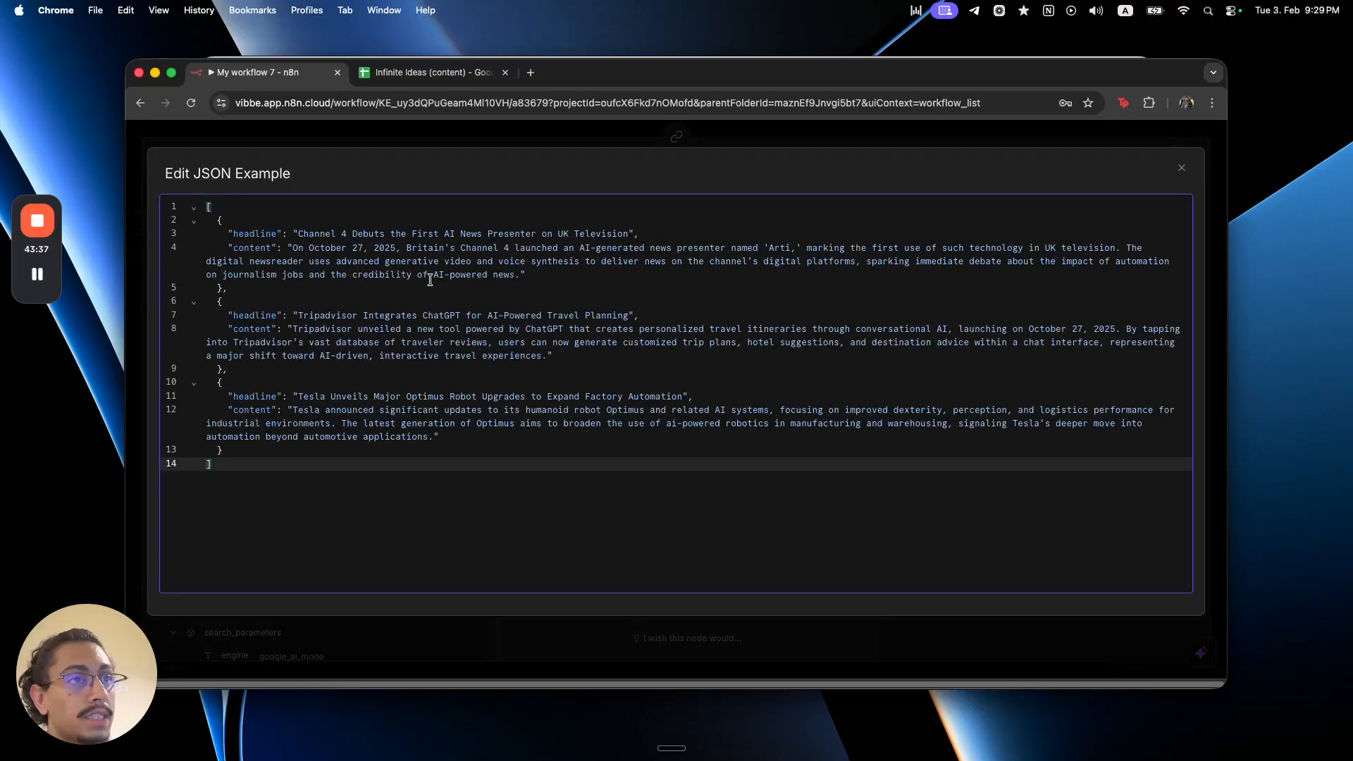
- Close the JSON example and Structured Output Parser2, and move the parser node above Basic LLM Chain1
{"action": "left_click", "coordinate": [429, 280]}
{"action": "left_click", "coordinate": [251, 320]}
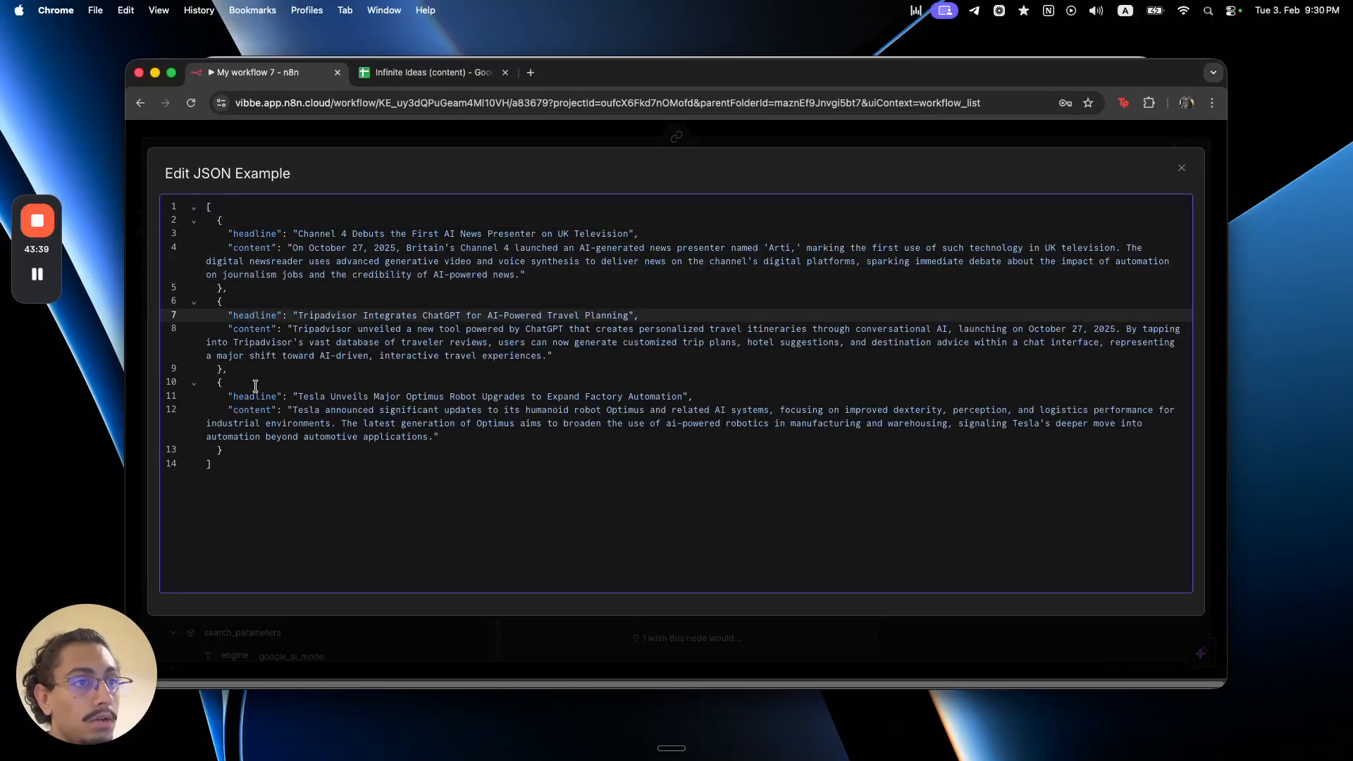
{"action": "left_click", "coordinate": [256, 385]}
{"action": "left_click", "coordinate": [346, 135]}
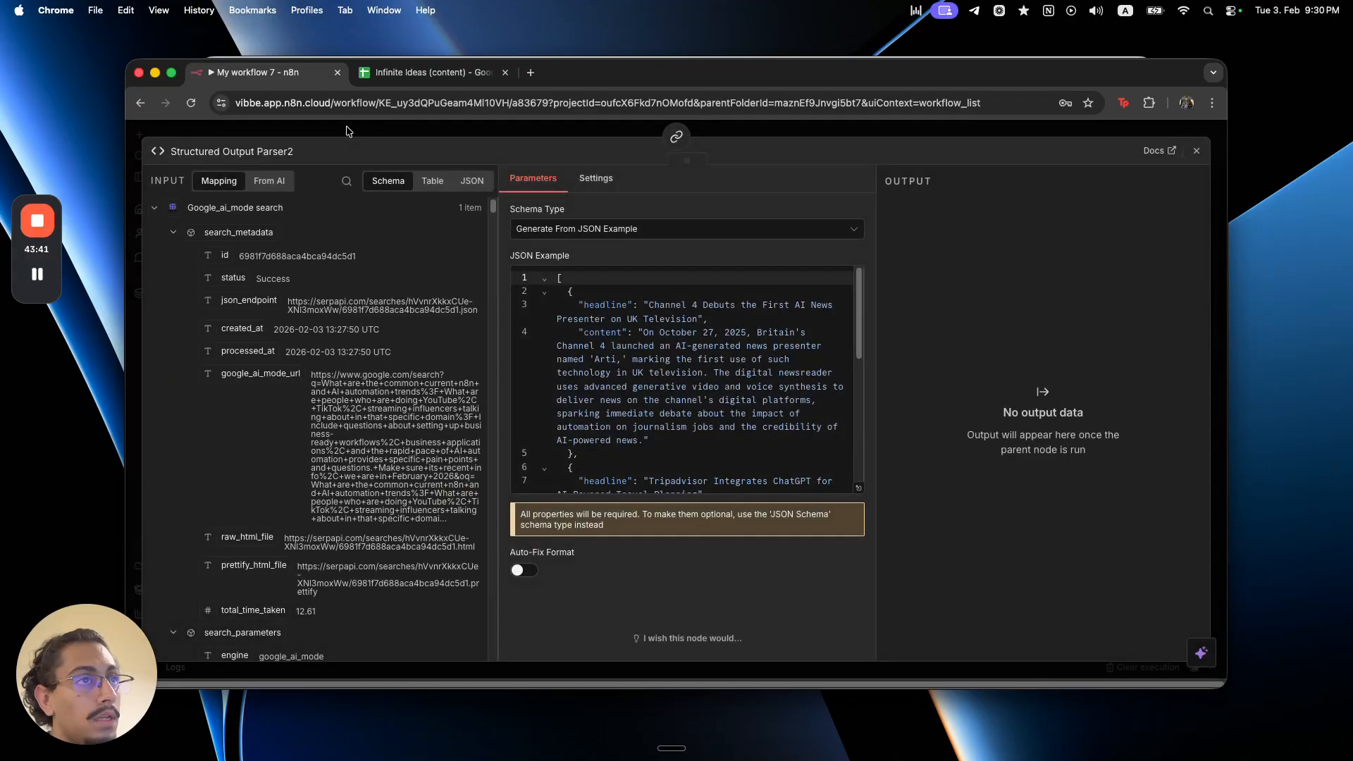
{"action": "left_click", "coordinate": [346, 135]}
{"action": "left_click_drag", "start_coordinate": [628, 354], "coordinate": [619, 291]}
- Add a Google Gemini Chat Model as the language model of Basic LLM Chain1
{"action": "left_click", "coordinate": [540, 448]}
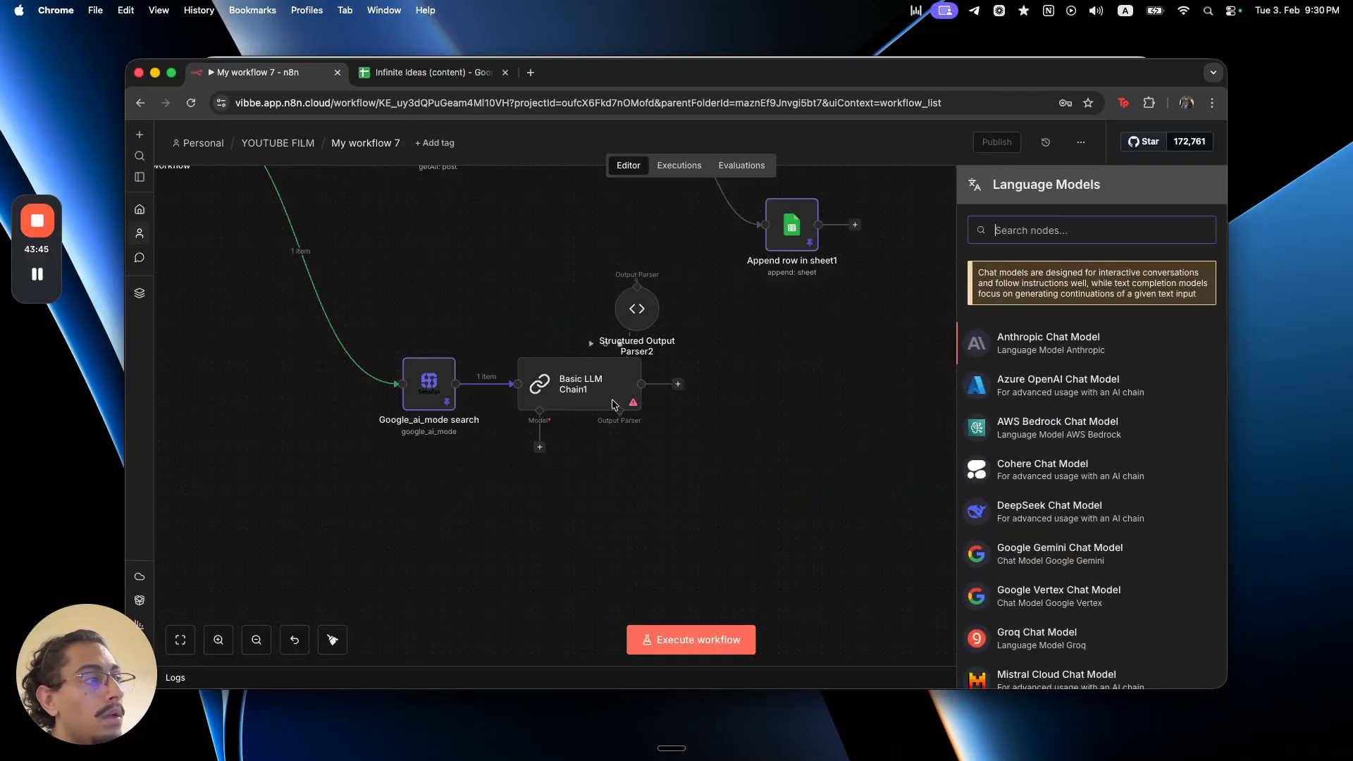
{"action": "type", "text": "gemi"}
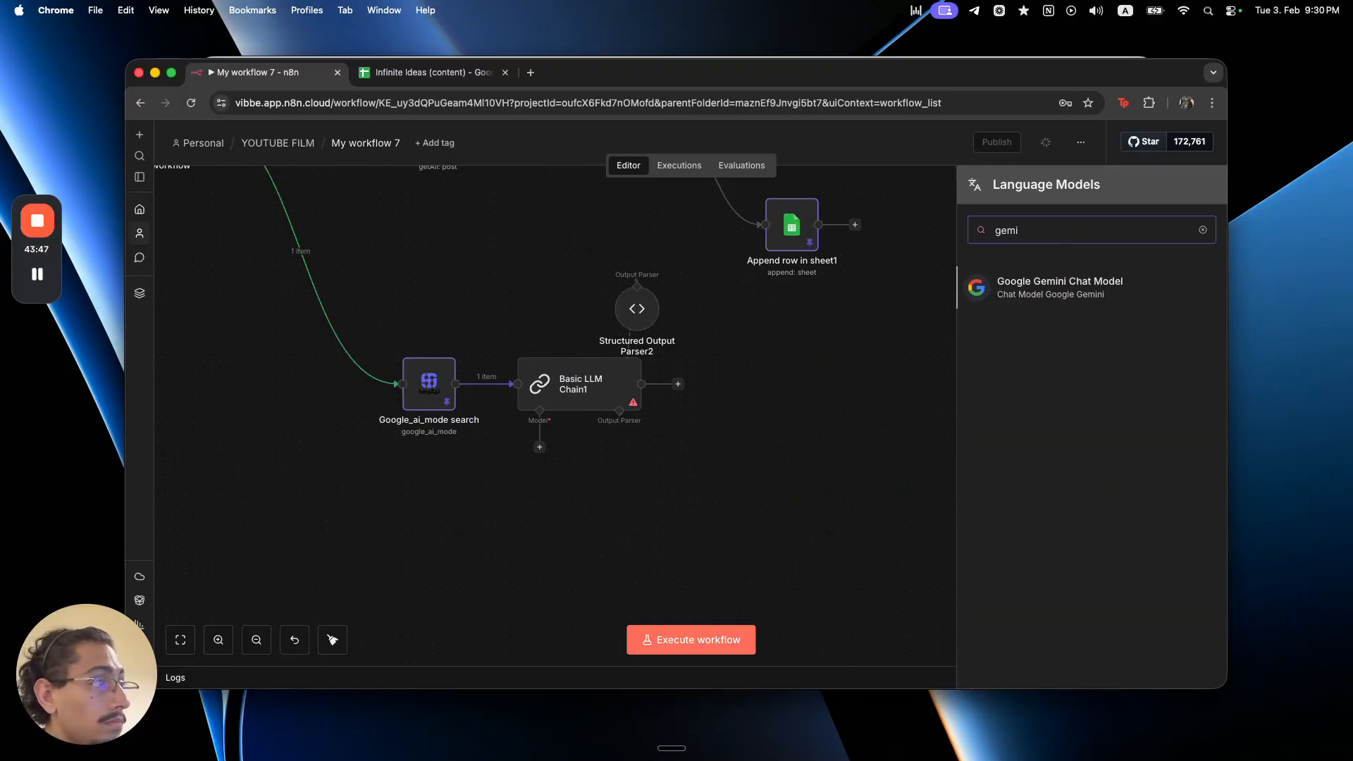
{"action": "left_click", "coordinate": [1128, 294]}
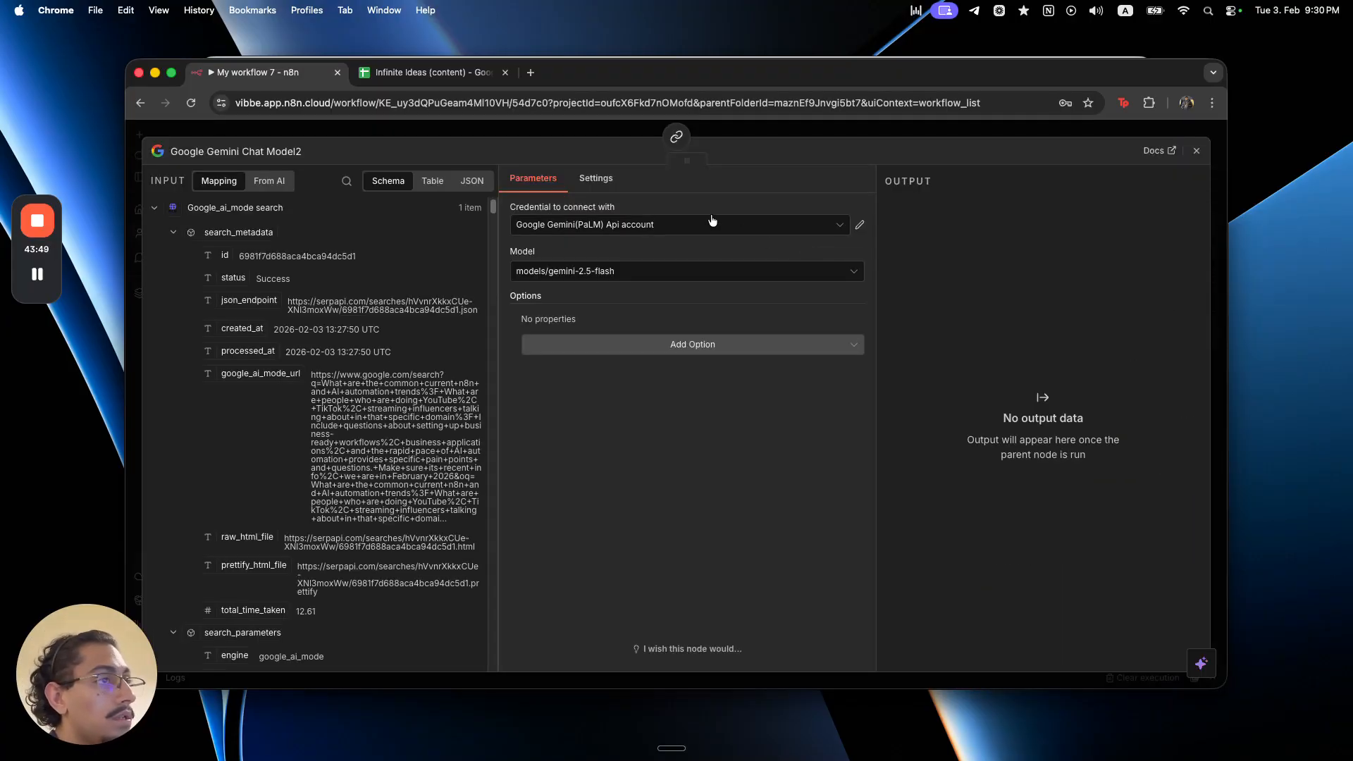
- Use the first saved Gemini API credential for the chat model and place its node above Basic LLM Chain1
{"action": "left_click", "coordinate": [688, 227]}
{"action": "scroll", "coordinate": [645, 324], "scroll_direction": "up", "scroll_amount": 2}
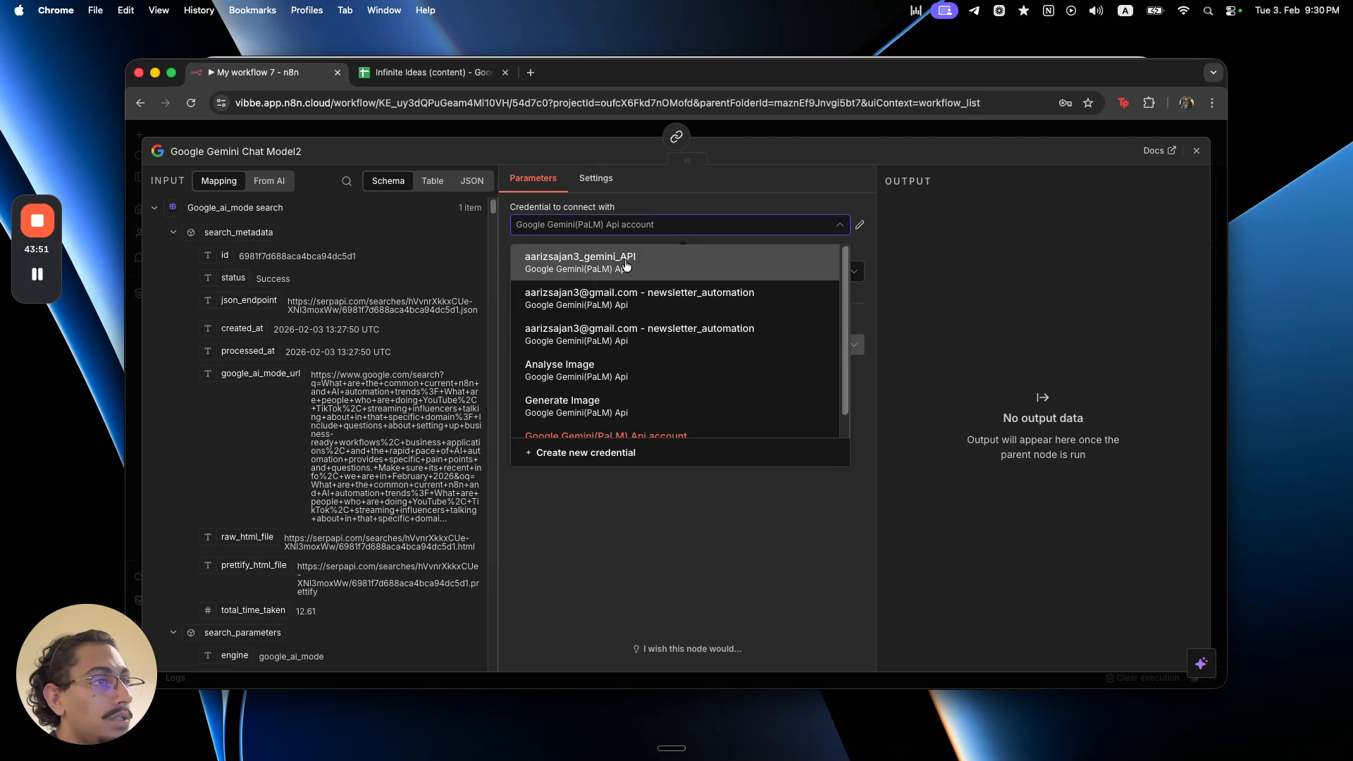
{"action": "left_click", "coordinate": [607, 266]}
{"action": "left_click", "coordinate": [597, 135]}
{"action": "left_click_drag", "start_coordinate": [471, 497], "coordinate": [530, 310]}
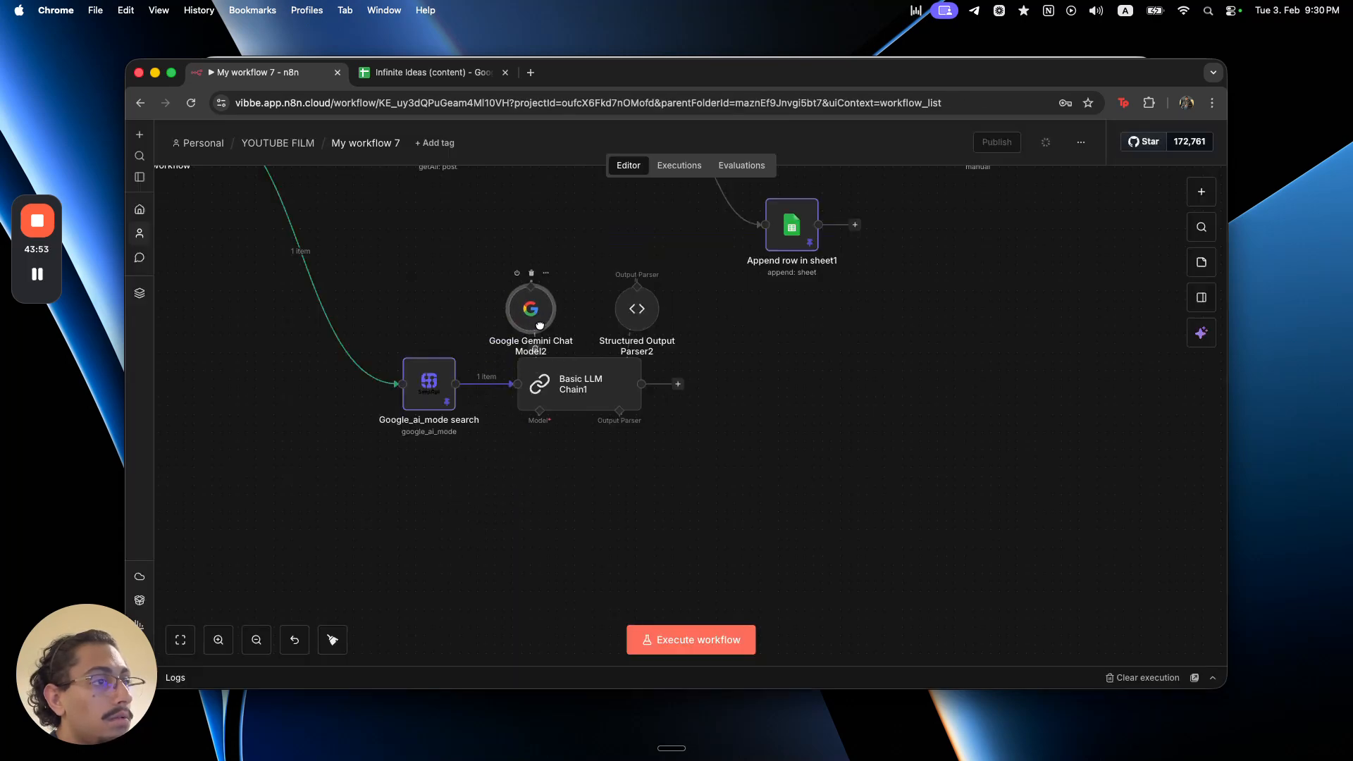
- Run the workflow from the manual trigger and review the headlines and content output by Basic LLM Chain1
{"action": "scroll", "coordinate": [602, 451], "scroll_direction": "left", "scroll_amount": 3}
{"action": "scroll", "coordinate": [417, 287], "scroll_direction": "down", "scroll_amount": 5, "text": "ctrl"}
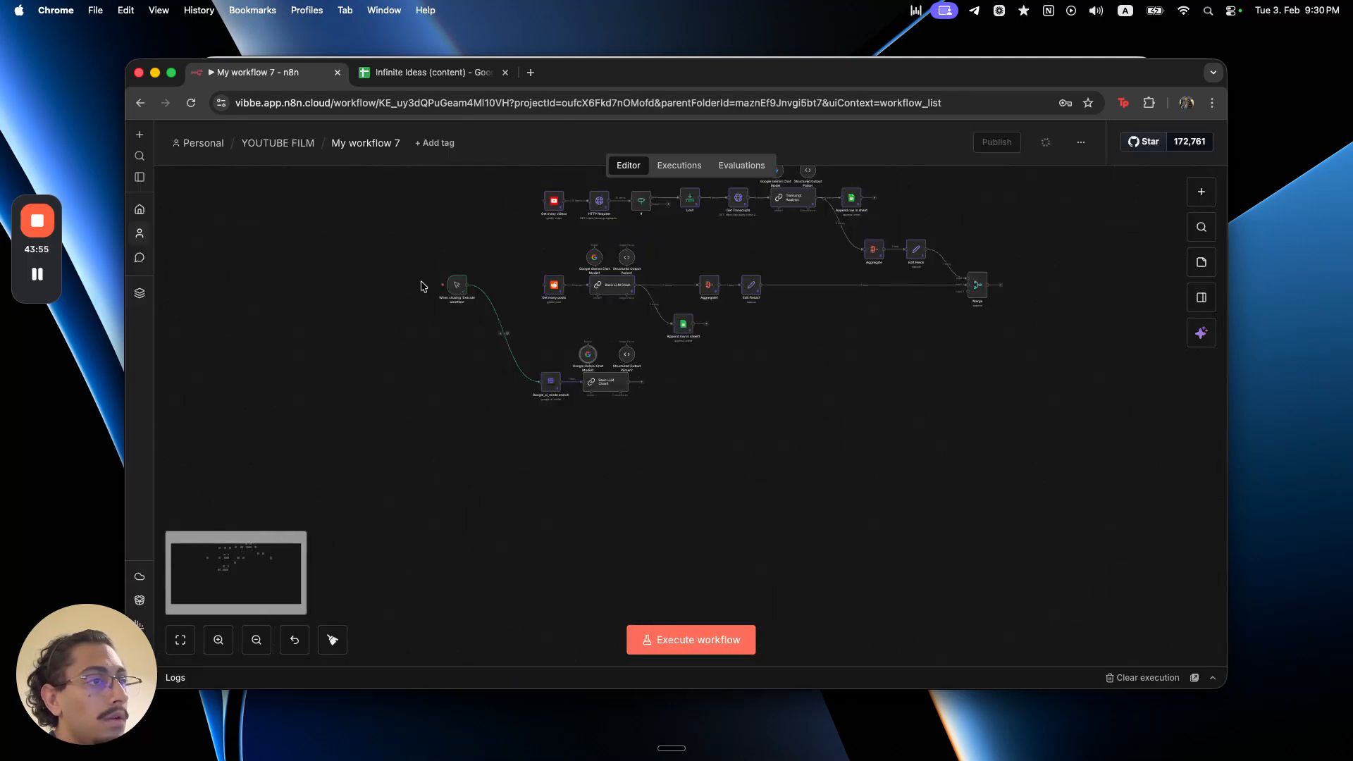
{"action": "left_click", "coordinate": [428, 286]}
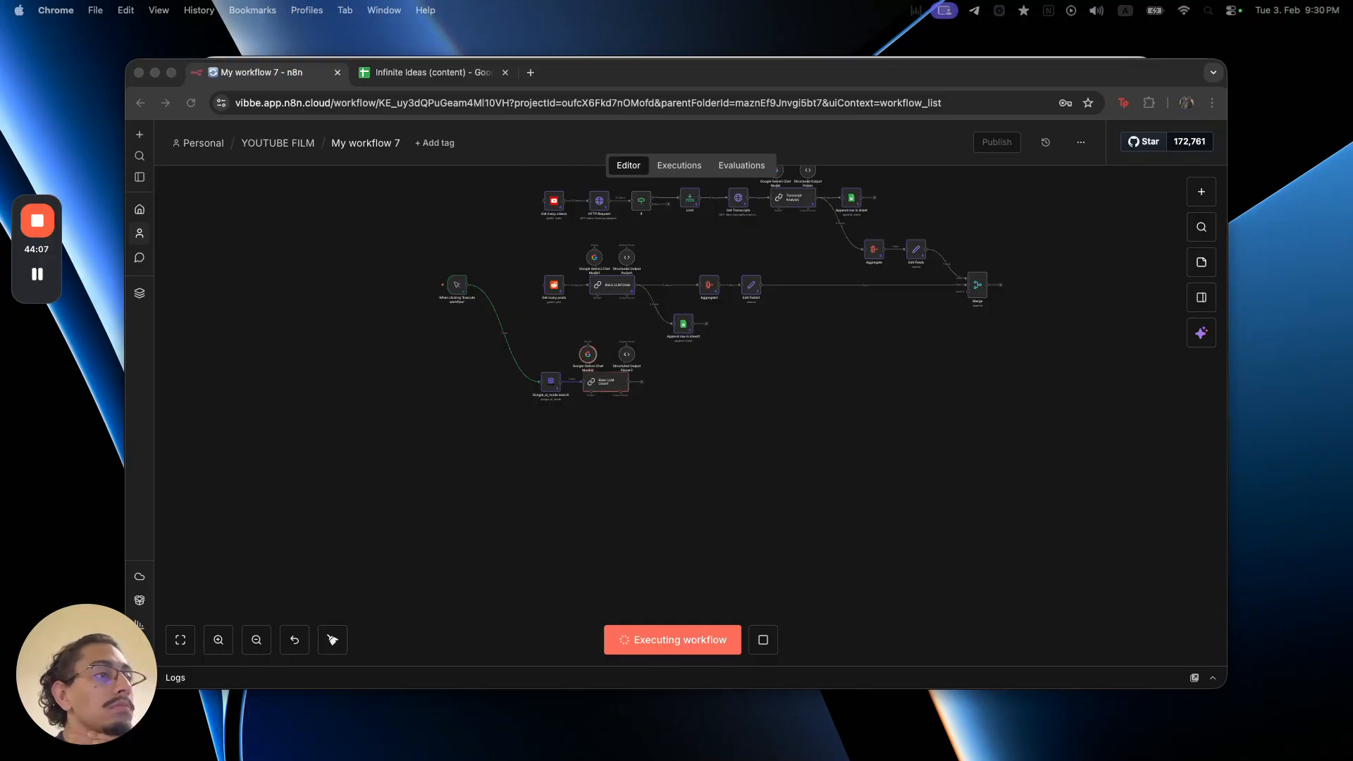
{"action": "double_click", "coordinate": [598, 379]}
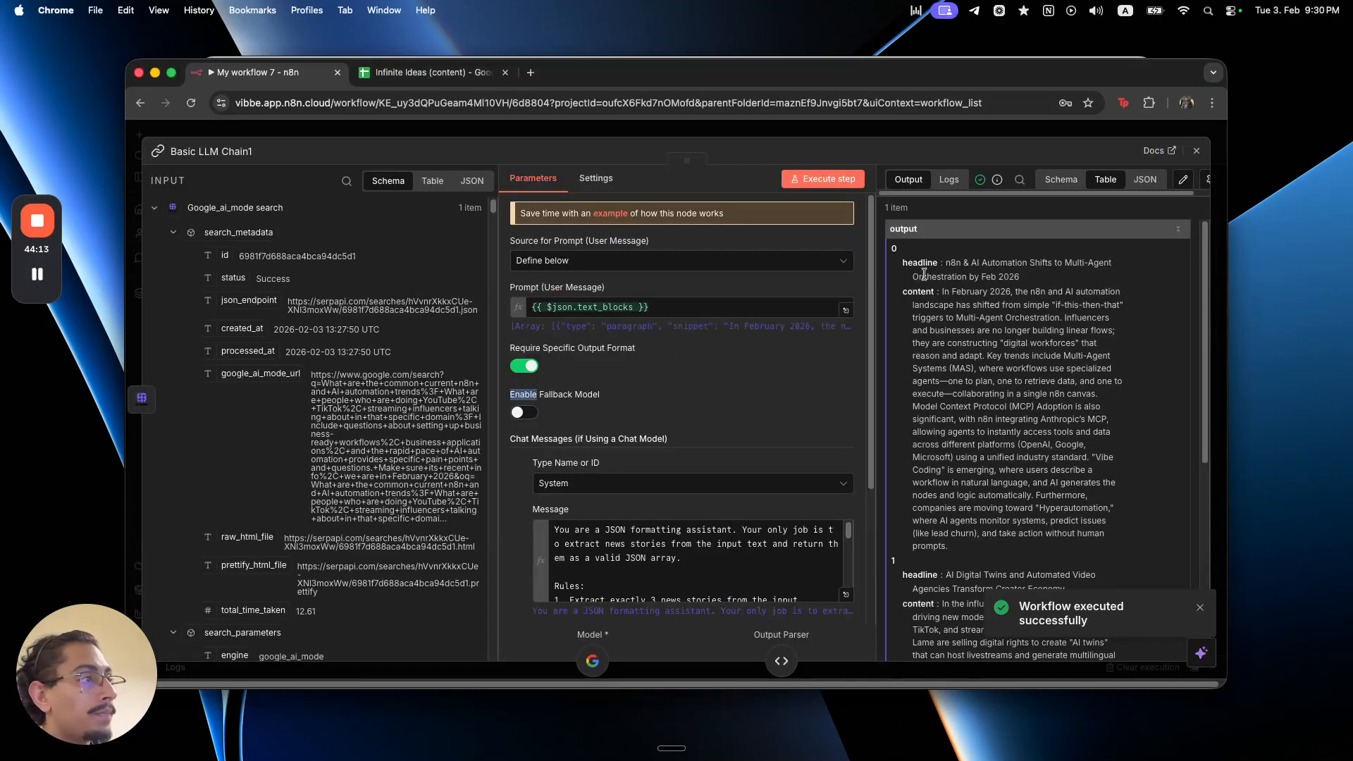
{"action": "scroll", "coordinate": [944, 338], "scroll_direction": "down", "scroll_amount": 5}
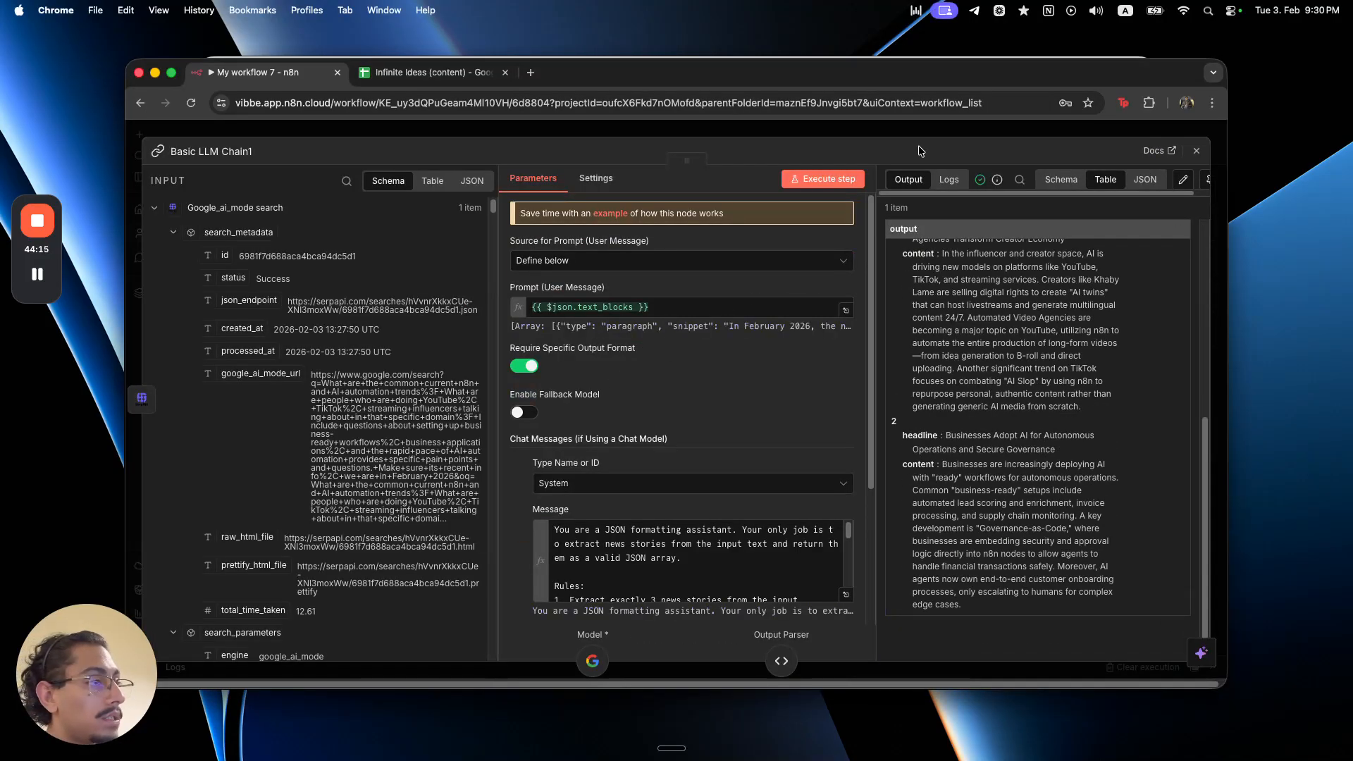
{"action": "left_click", "coordinate": [895, 131]}
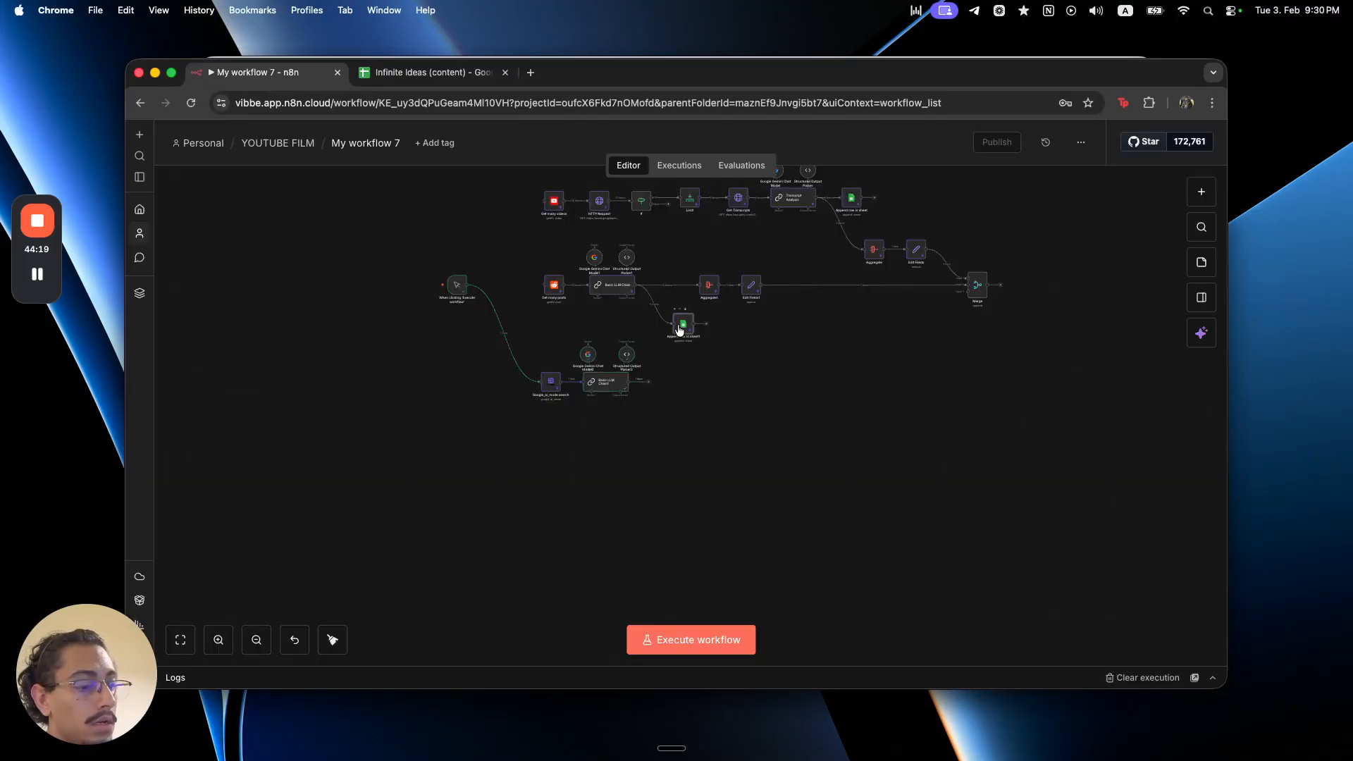
- Duplicate the Append row in sheet1 node and attach the copy to the output of Basic LLM Chain1
{"action": "key", "text": "super+c"}
{"action": "key", "text": "super+v"}
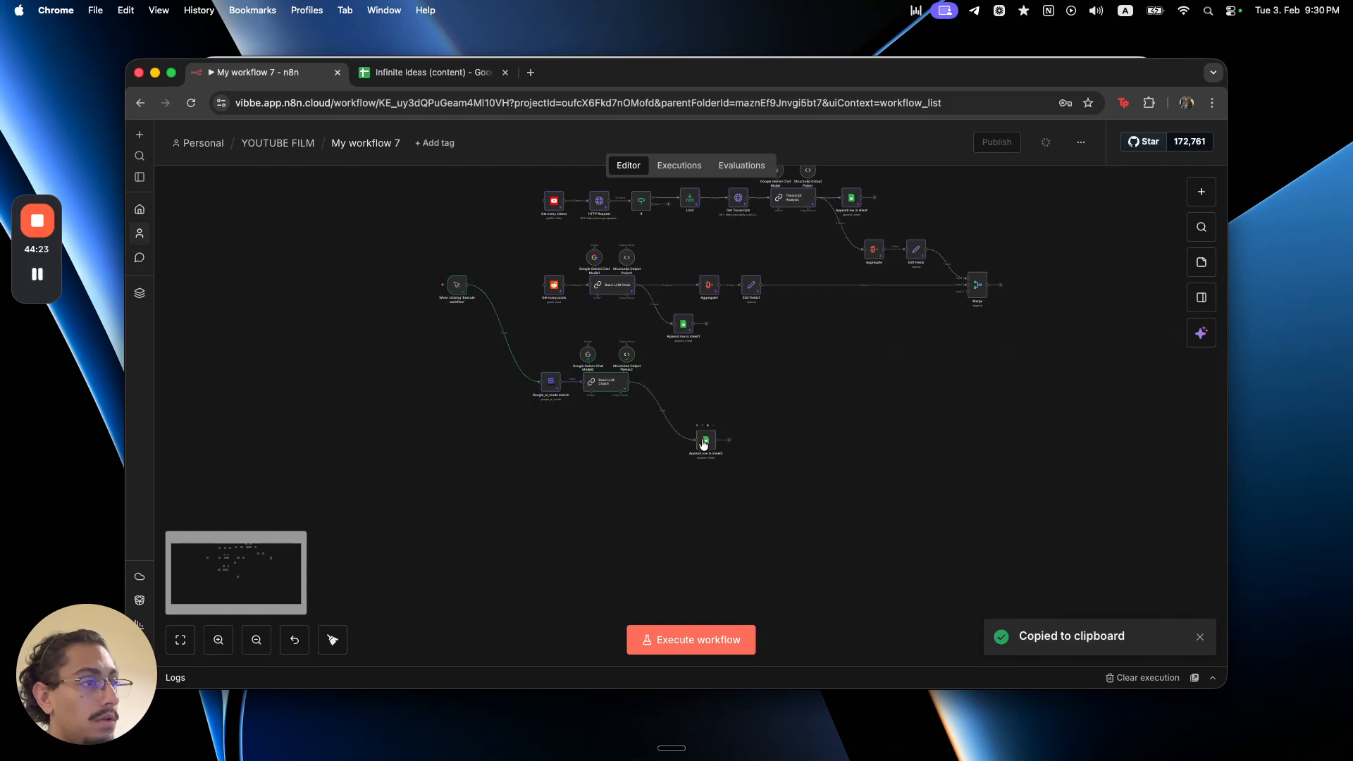
{"action": "left_click_drag", "start_coordinate": [703, 443], "coordinate": [678, 416]}
- Set the target sheet of the Append row in sheet2 node to Serap
{"action": "double_click", "coordinate": [680, 420]}
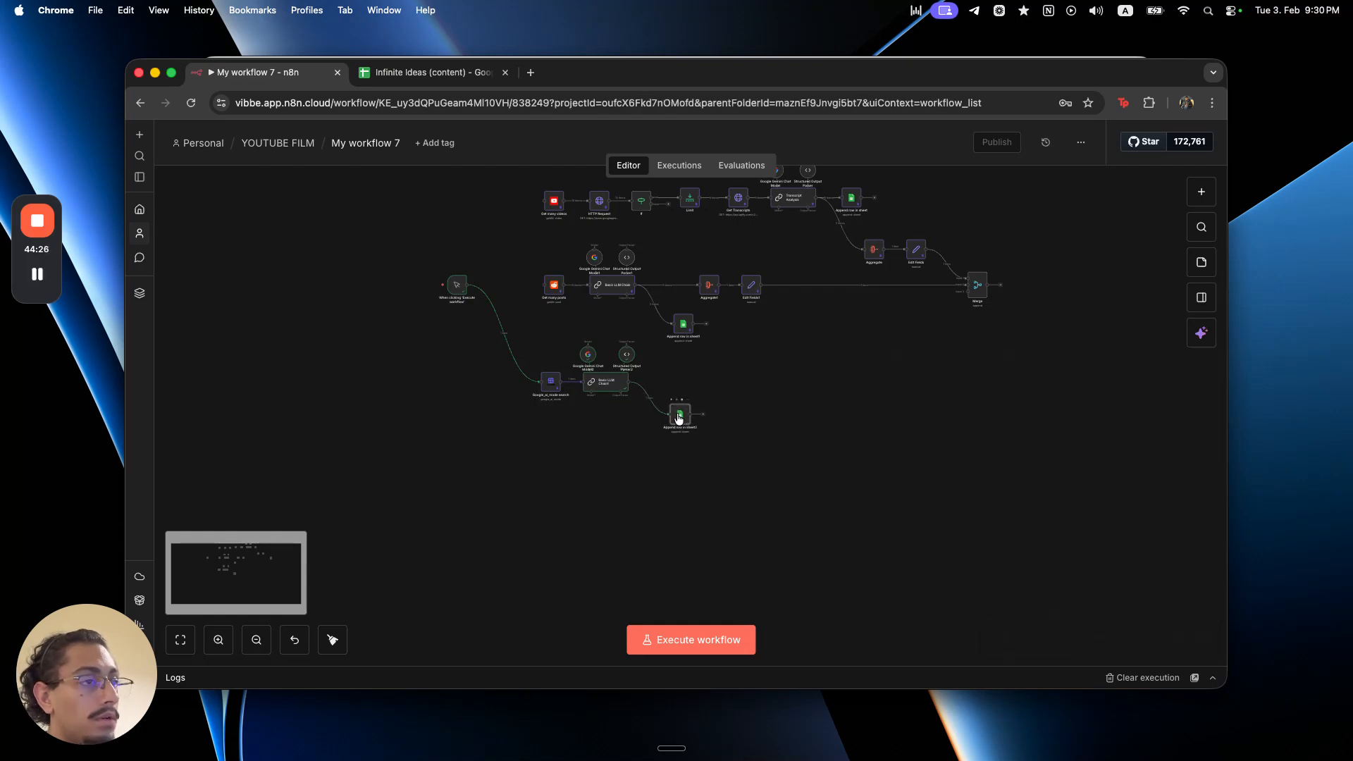
{"action": "left_click", "coordinate": [664, 459]}
{"action": "left_click", "coordinate": [659, 411]}
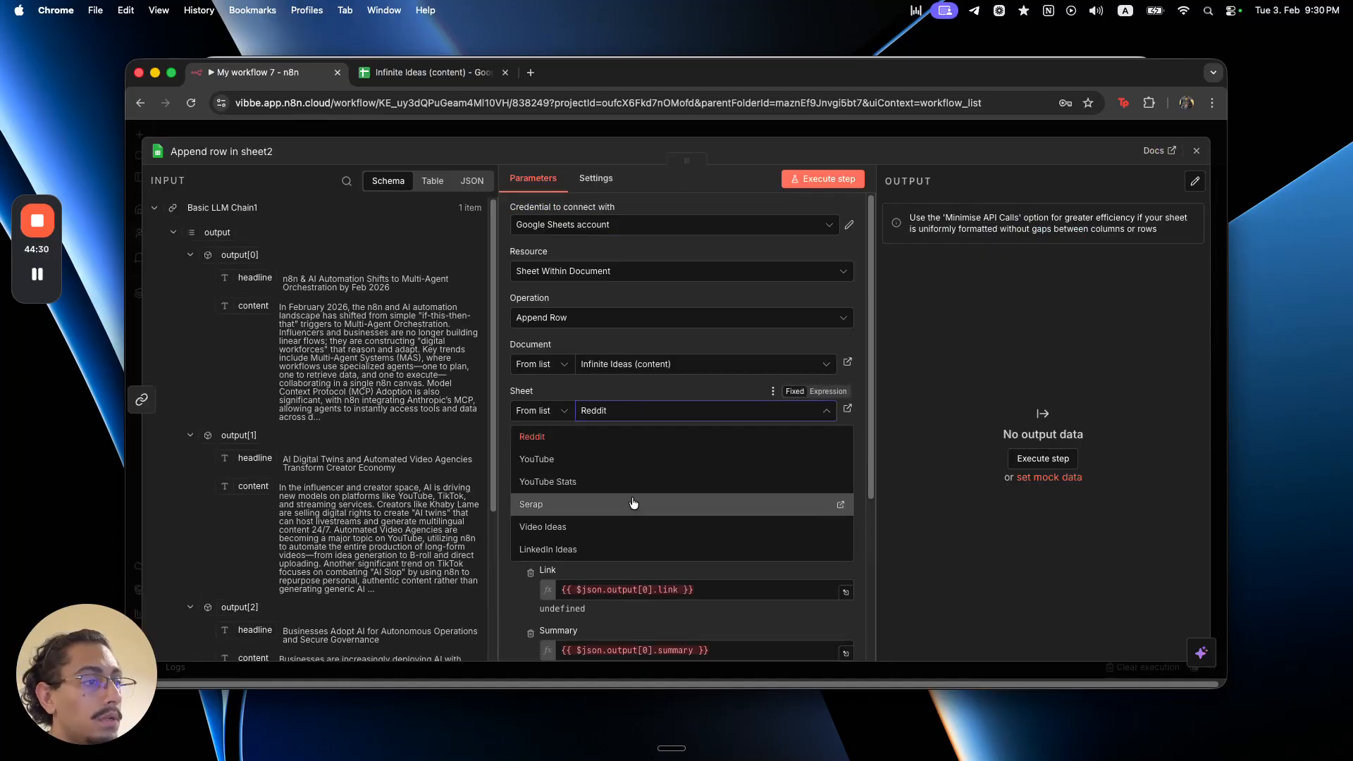
{"action": "left_click", "coordinate": [632, 504]}
{"action": "scroll", "coordinate": [745, 380], "scroll_direction": "down", "scroll_amount": 3}
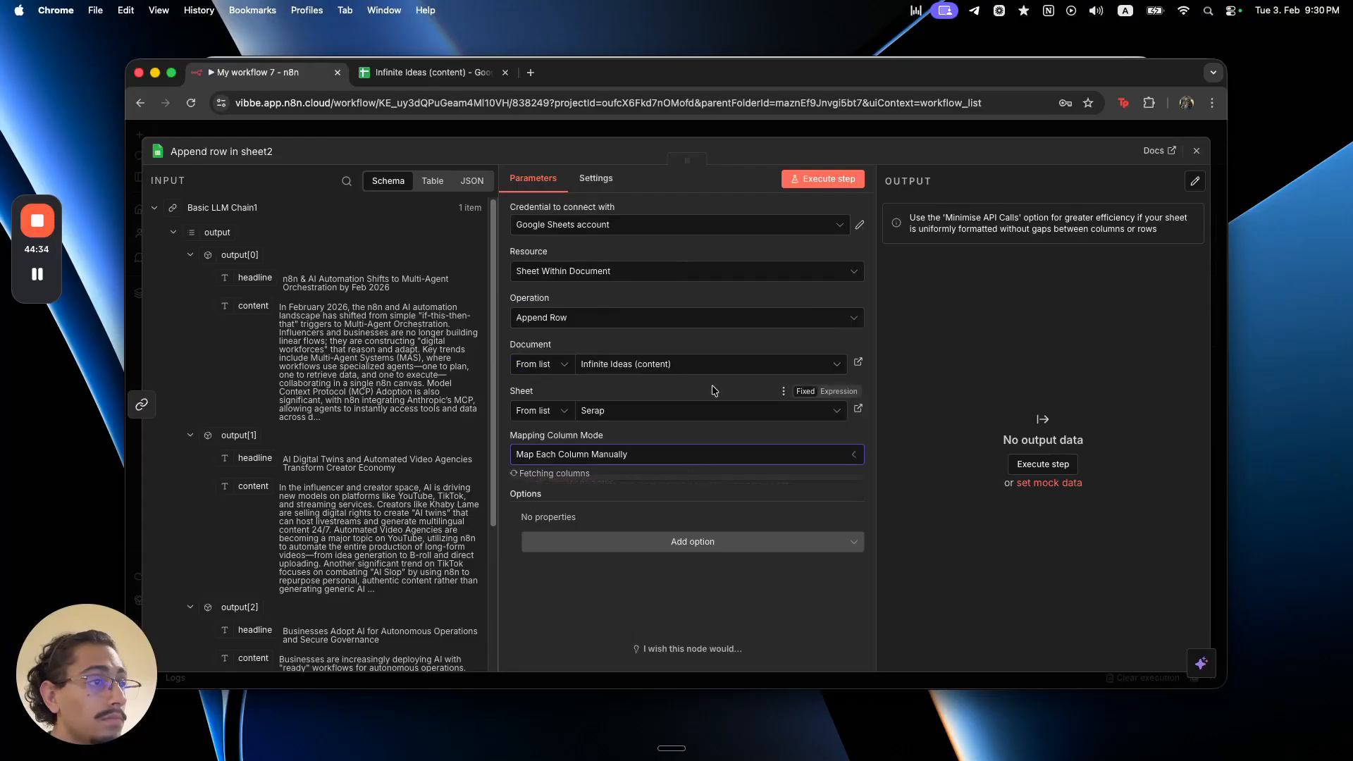
- Clear the Summary value and map the headline of output[0] to the Headline column
{"action": "scroll", "coordinate": [736, 462], "scroll_direction": "down", "scroll_amount": 3}
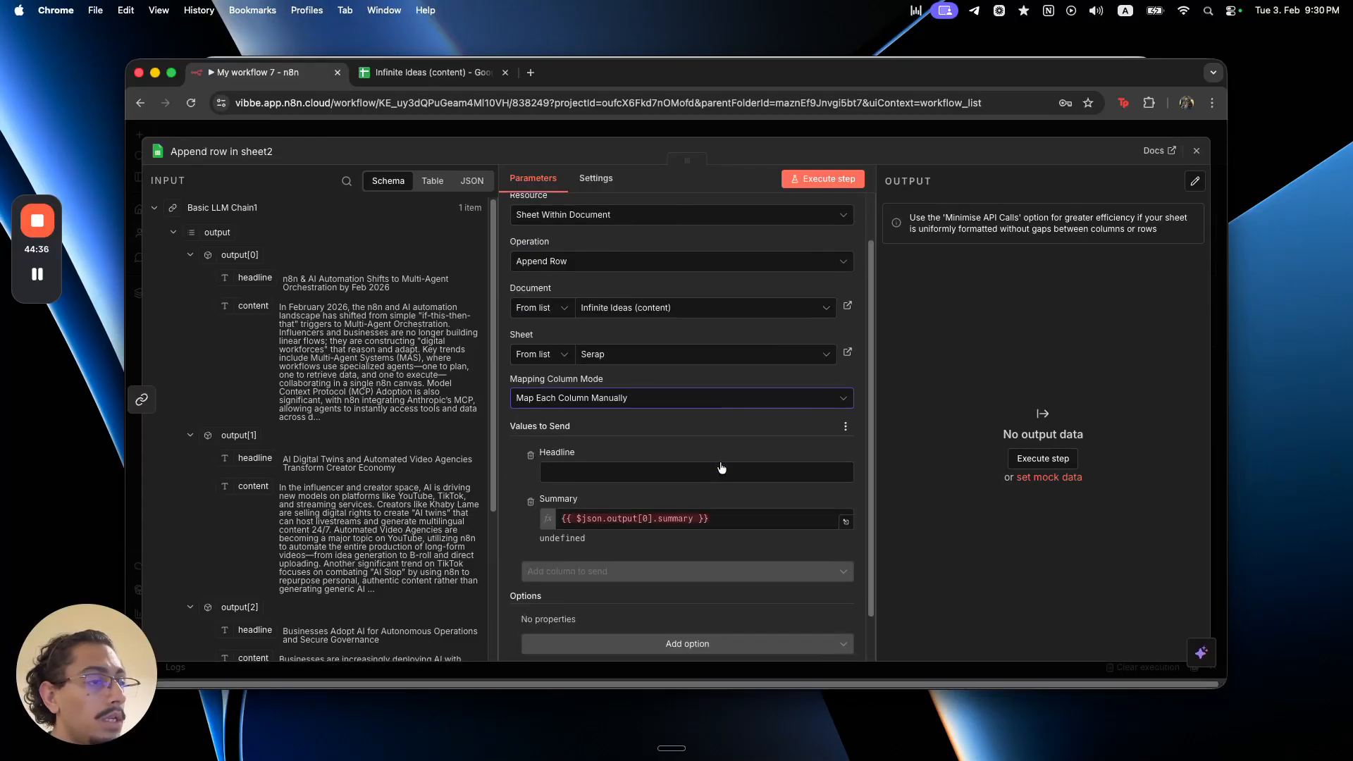
{"action": "left_click", "coordinate": [725, 477]}
{"action": "key", "text": "super+a"}
{"action": "key", "text": "BackSpace"}
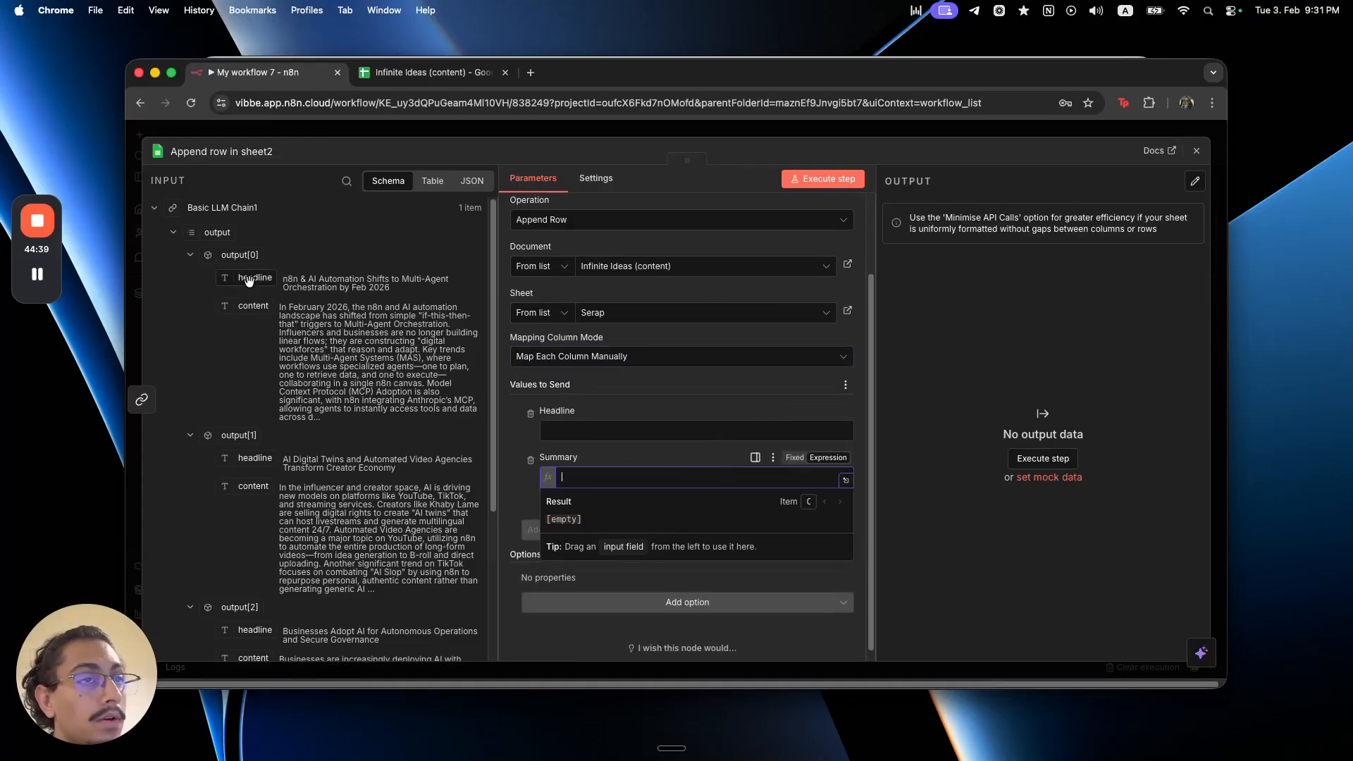
{"action": "left_click_drag", "start_coordinate": [248, 279], "coordinate": [564, 431]}
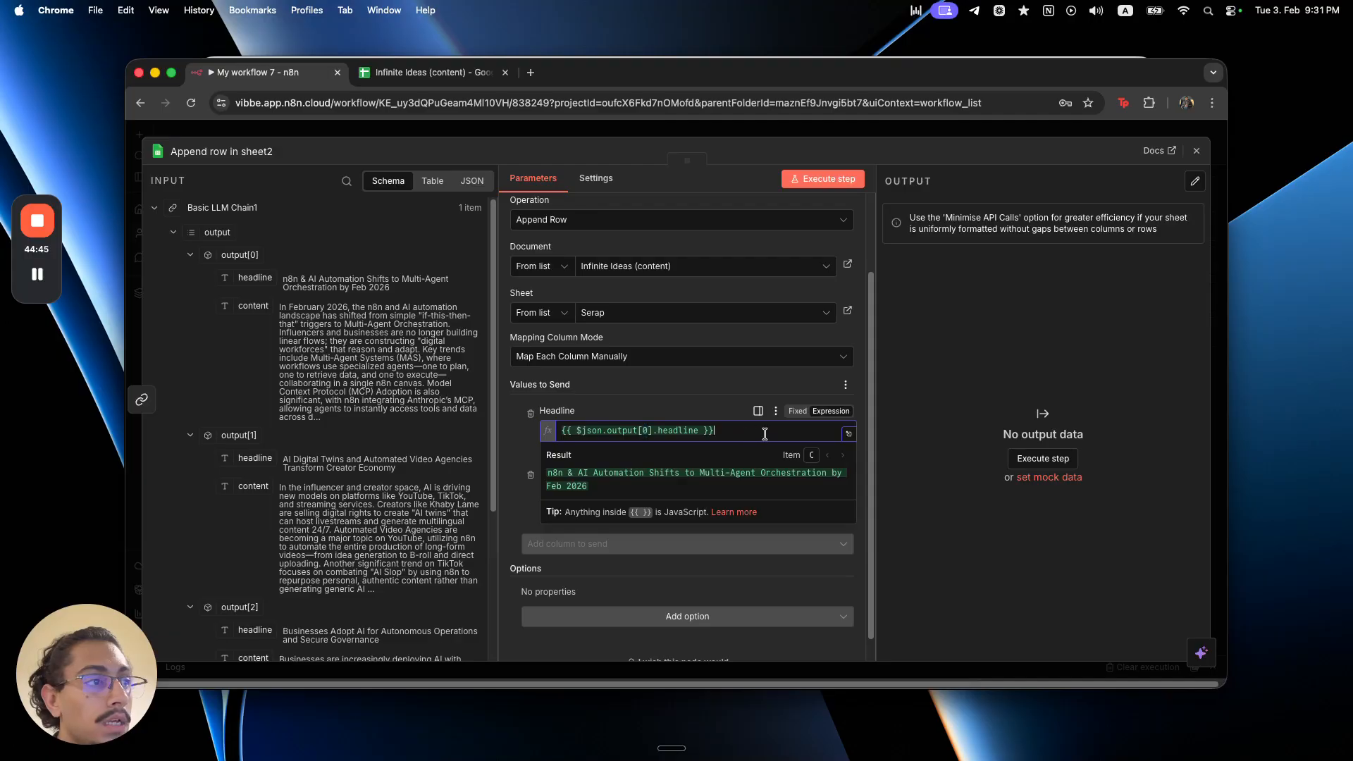
{"action": "left_click", "coordinate": [649, 135]}
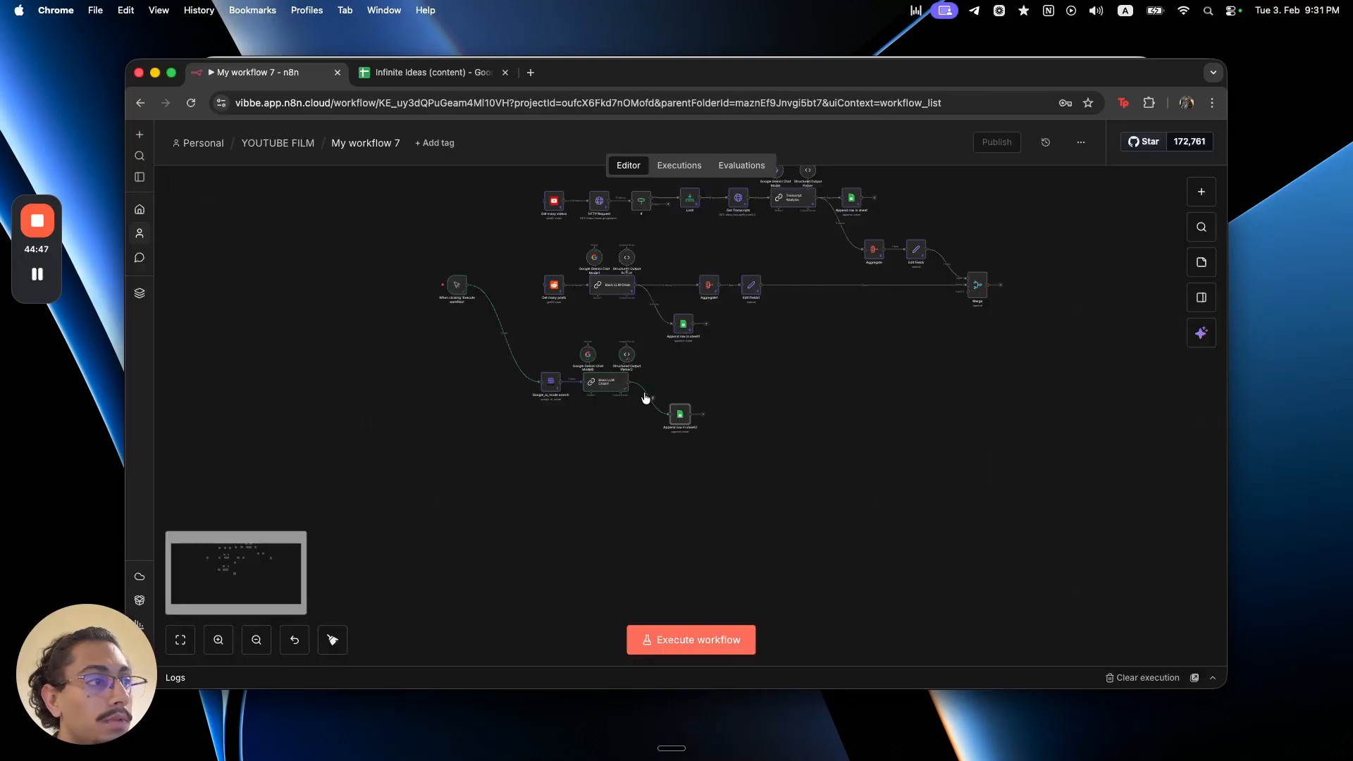
- Disconnect the Append row in sheet2 node from Basic LLM Chain1 and add a Split Out node after the chain
{"action": "left_click", "coordinate": [651, 398]}
{"action": "left_click_drag", "start_coordinate": [677, 410], "coordinate": [738, 413]}
{"action": "left_click", "coordinate": [649, 385]}
{"action": "type", "text": "split"}
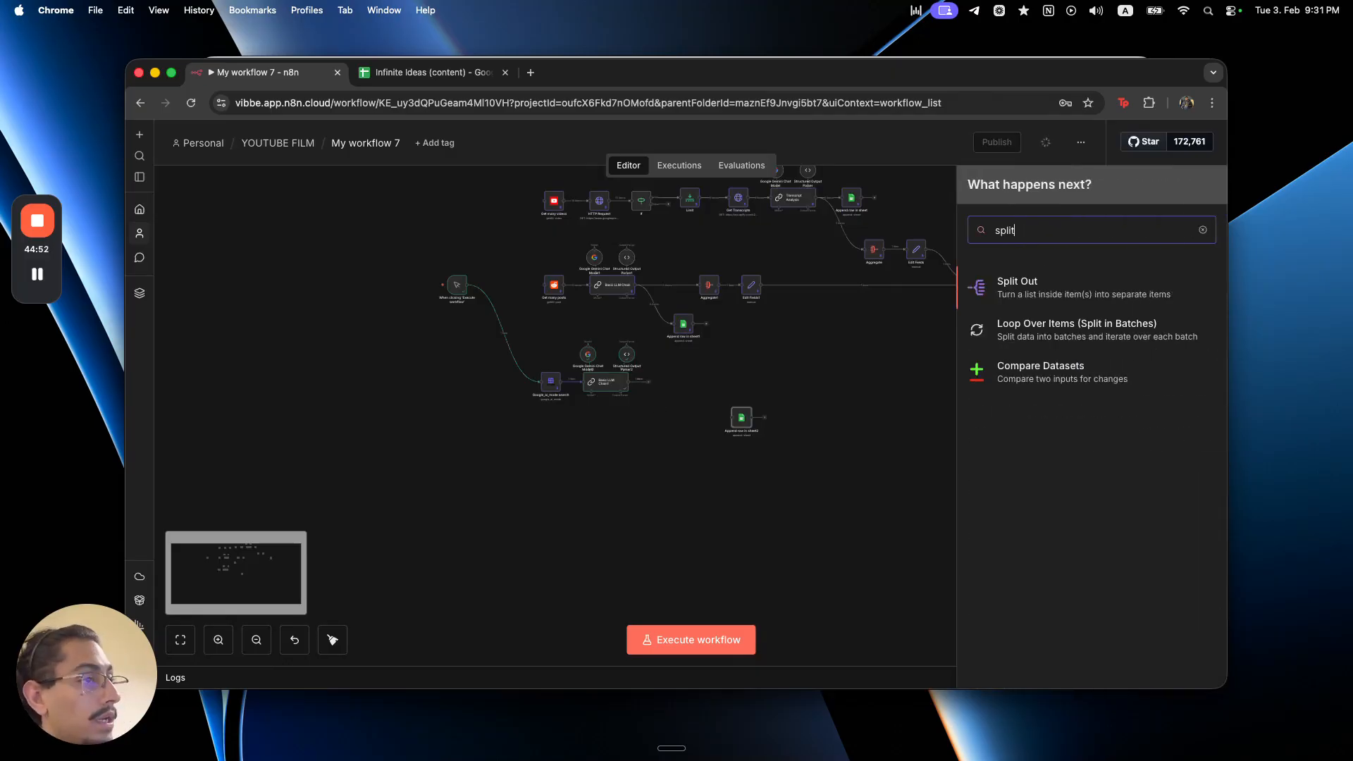
{"action": "left_click", "coordinate": [997, 280]}
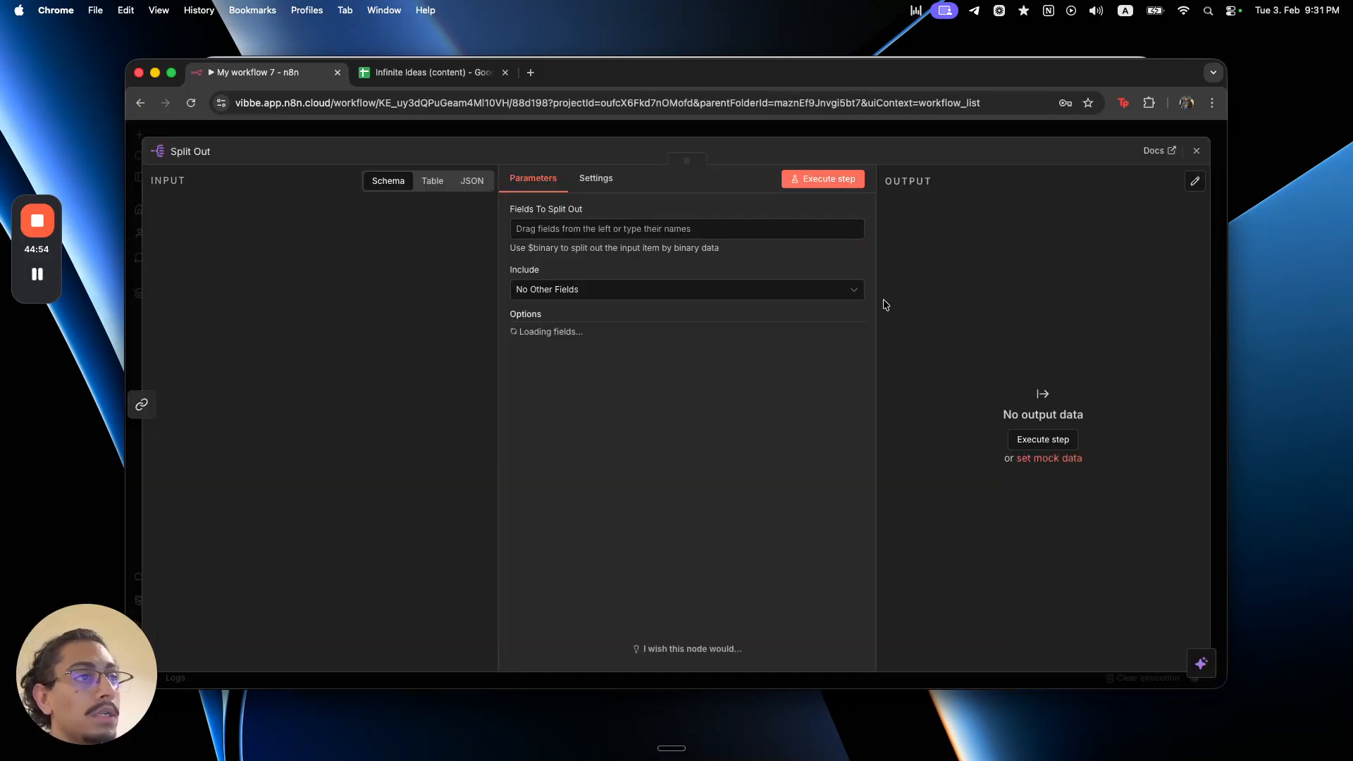
- Set output as the field to split out and run the Split Out step
{"action": "left_click_drag", "start_coordinate": [220, 236], "coordinate": [655, 229]}
{"action": "left_click", "coordinate": [802, 179]}
{"action": "left_click", "coordinate": [801, 127]}
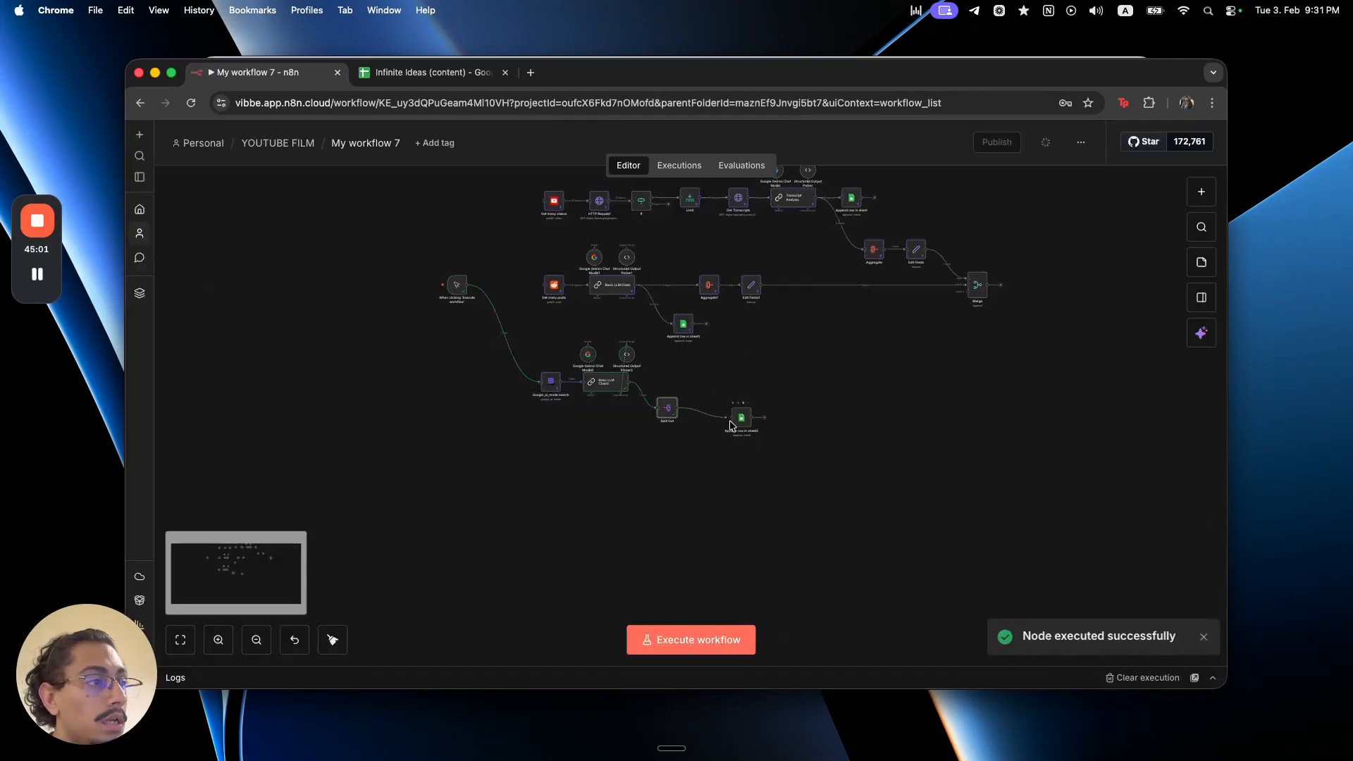
- Place the Append row in sheet2 node beside Split Out and change its Headline value to {{ $json.headline }}
{"action": "left_click_drag", "start_coordinate": [740, 418], "coordinate": [715, 408]}
{"action": "double_click", "coordinate": [719, 410]}
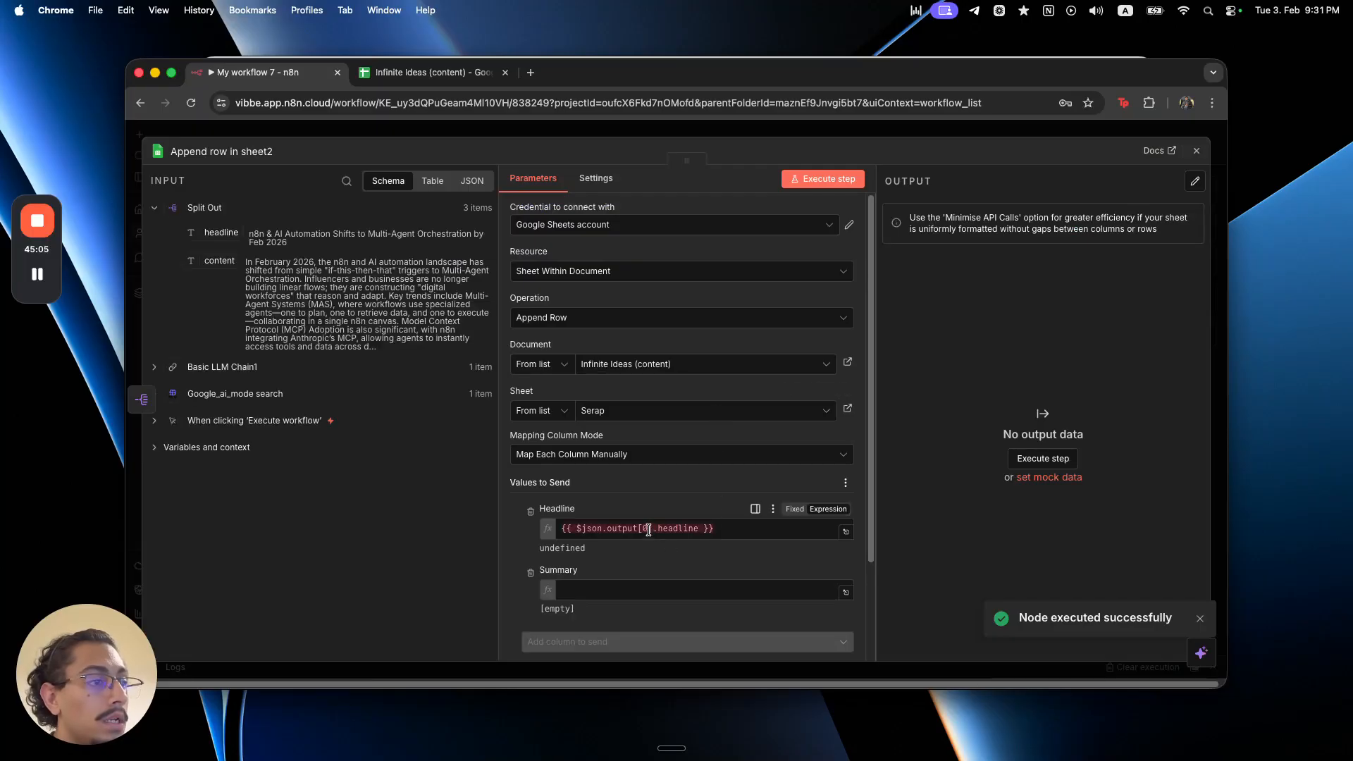
{"action": "left_click", "coordinate": [648, 528]}
{"action": "key", "text": "BackSpace"}
{"action": "key", "text": "BackSpace"}
{"action": "key", "text": "BackSpace"}
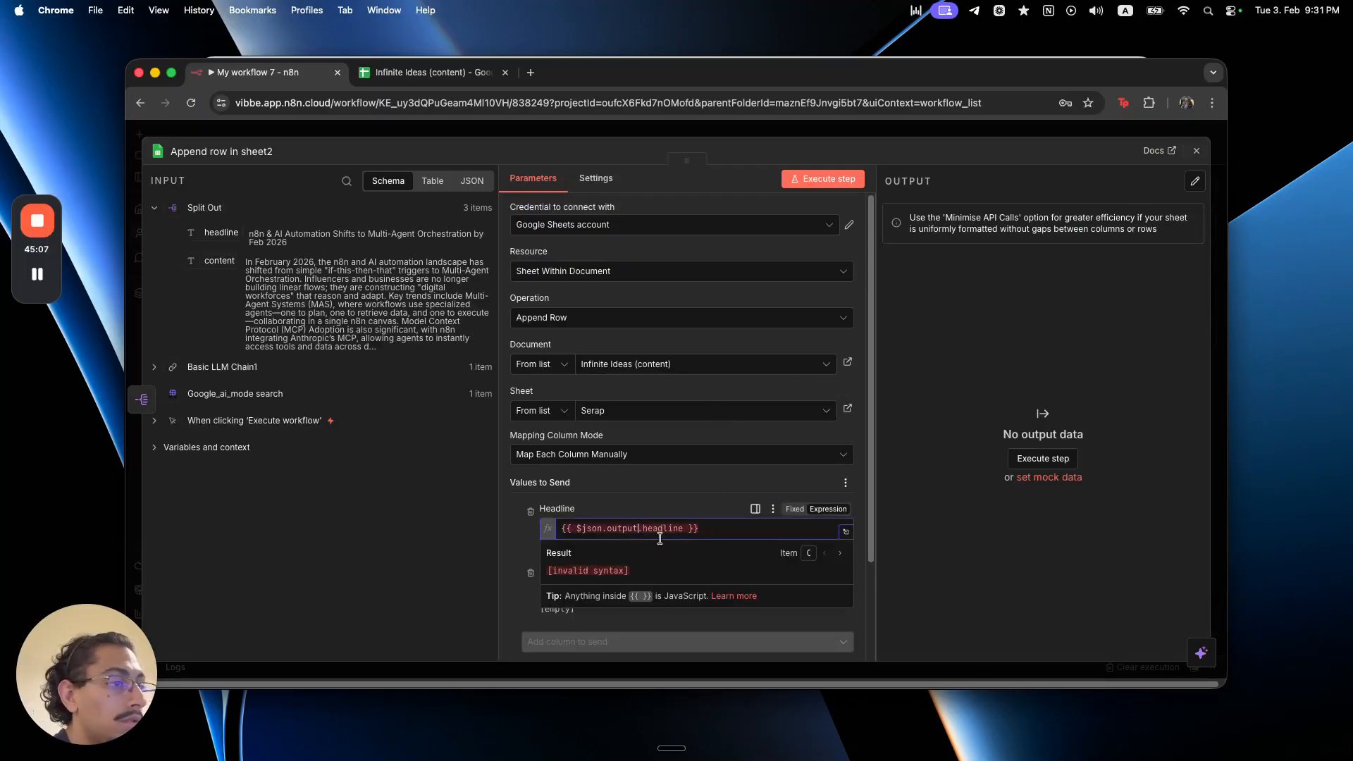
{"action": "key", "text": "BackSpace"}
{"action": "key", "text": "BackSpace"}
{"action": "key", "text": "BackSpace"}
{"action": "key", "text": "BackSpace"}
{"action": "key", "text": "BackSpace"}
{"action": "key", "text": "BackSpace"}
{"action": "key", "text": "BackSpace"}
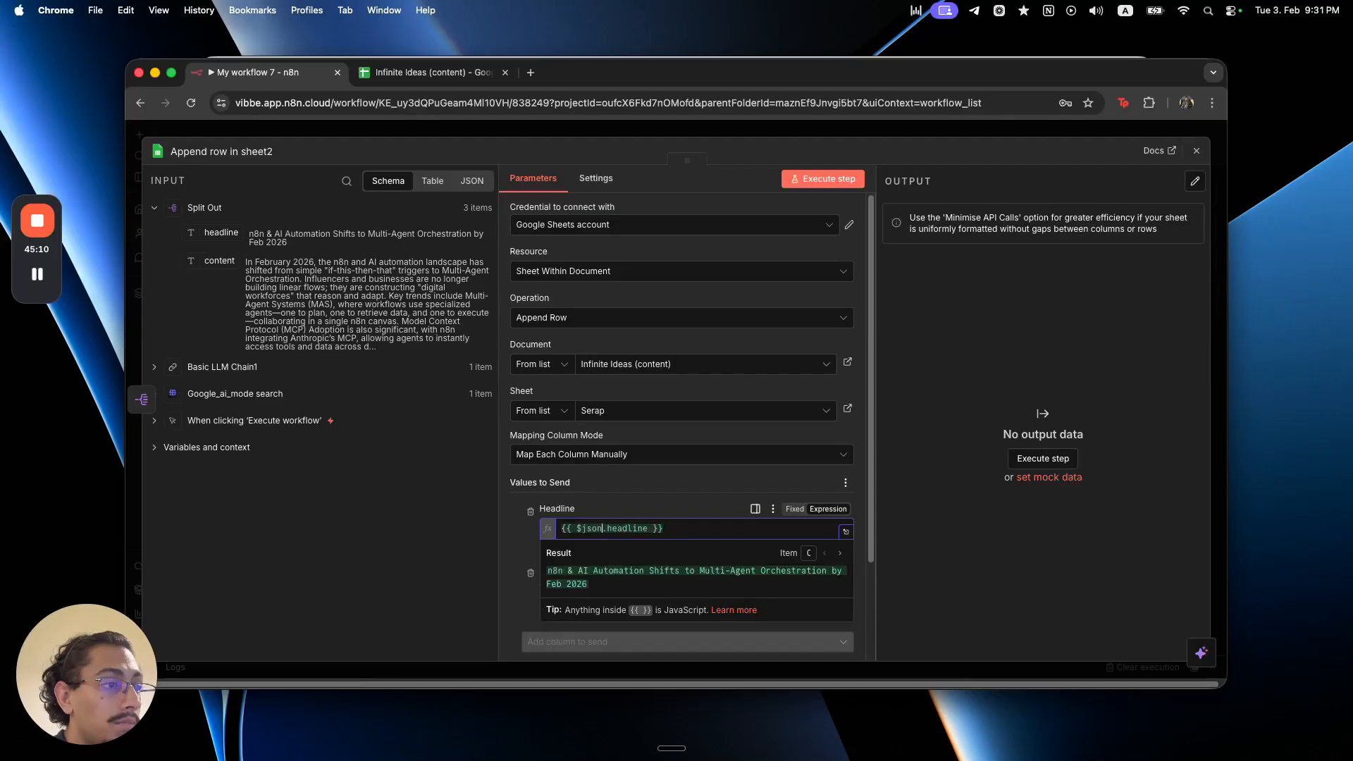
- Map the content field from Split Out to the Summary column and close the node
{"action": "left_click", "coordinate": [647, 501]}
{"action": "left_click_drag", "start_coordinate": [219, 261], "coordinate": [595, 591]}
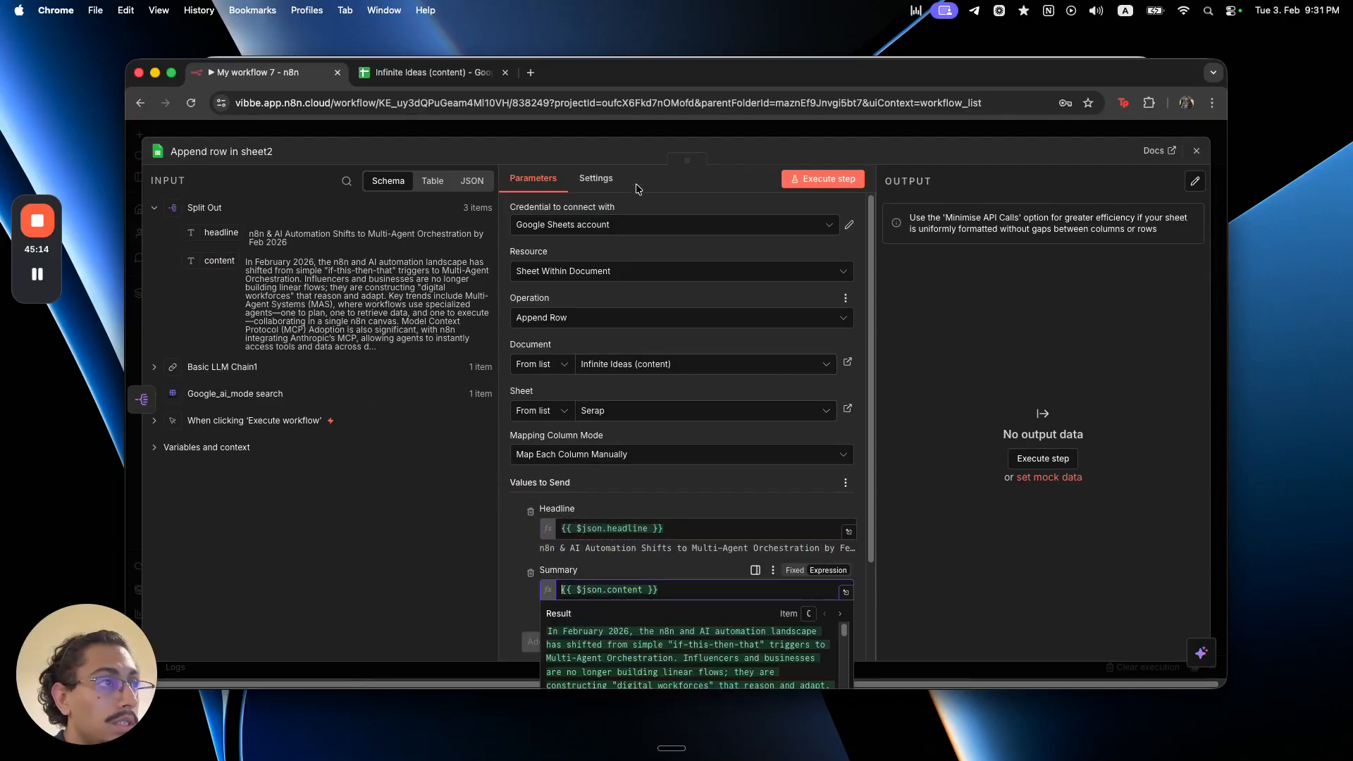
{"action": "left_click", "coordinate": [638, 137]}
{"action": "left_click", "coordinate": [639, 137]}
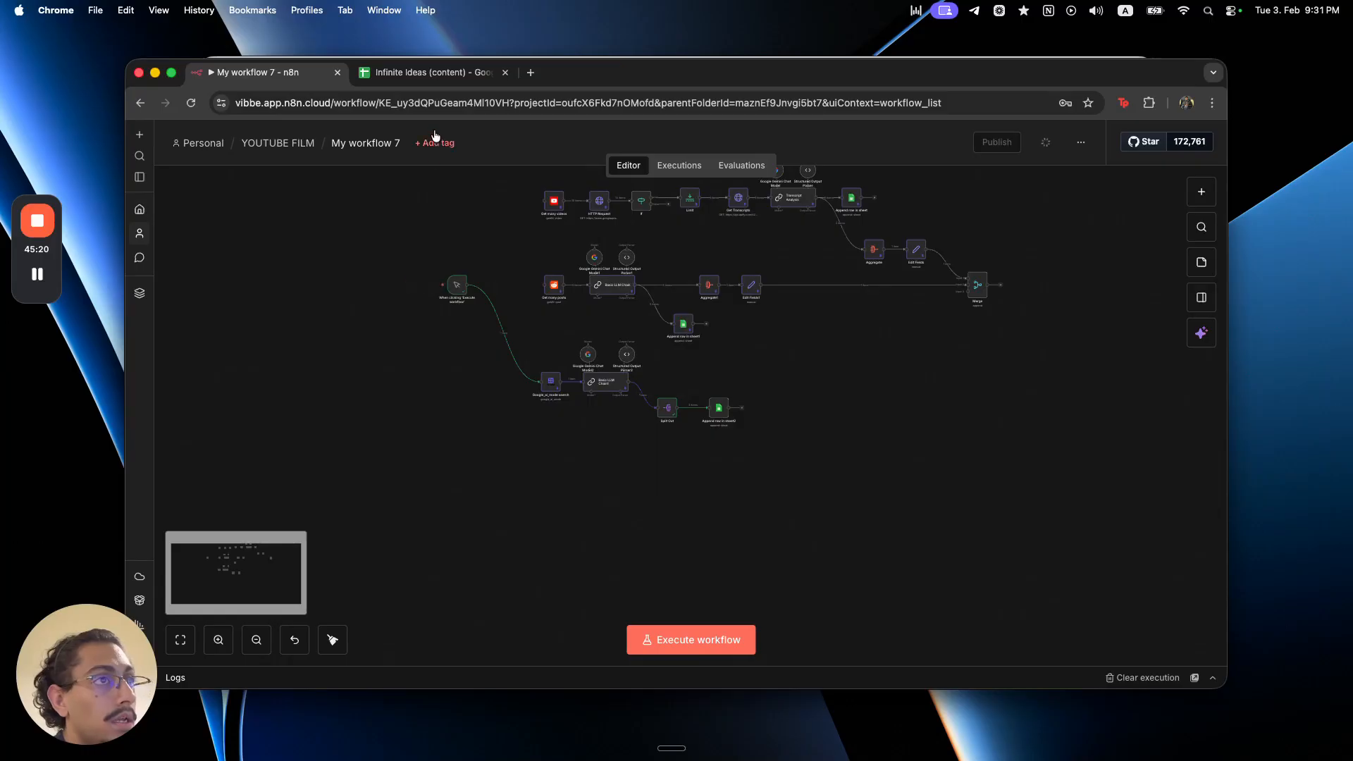
- Check the Serap sheet of the Infinite Ideas (content) spreadsheet in Google Sheets for new rows
{"action": "left_click", "coordinate": [426, 72]}
{"action": "left_click", "coordinate": [479, 677]}
{"action": "left_click", "coordinate": [264, 72]}
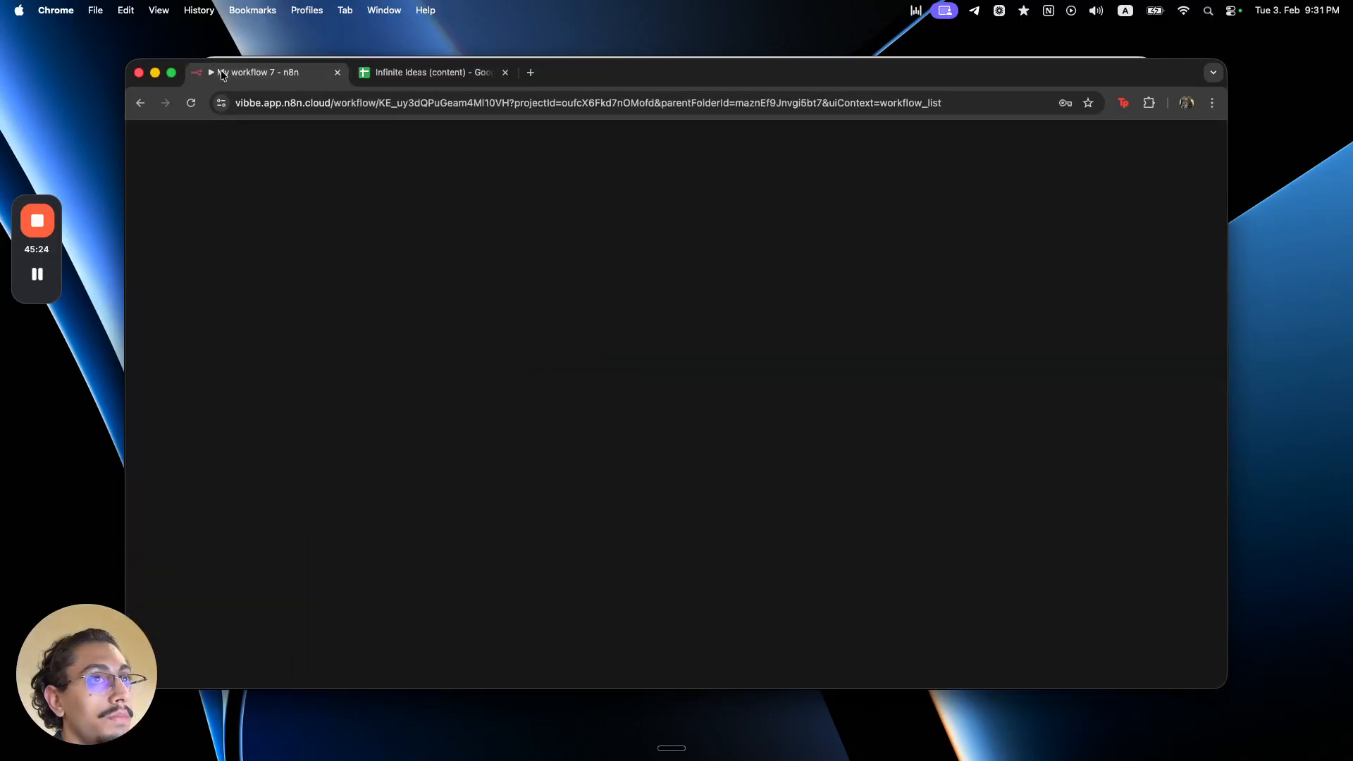
{"action": "left_click", "coordinate": [421, 73]}
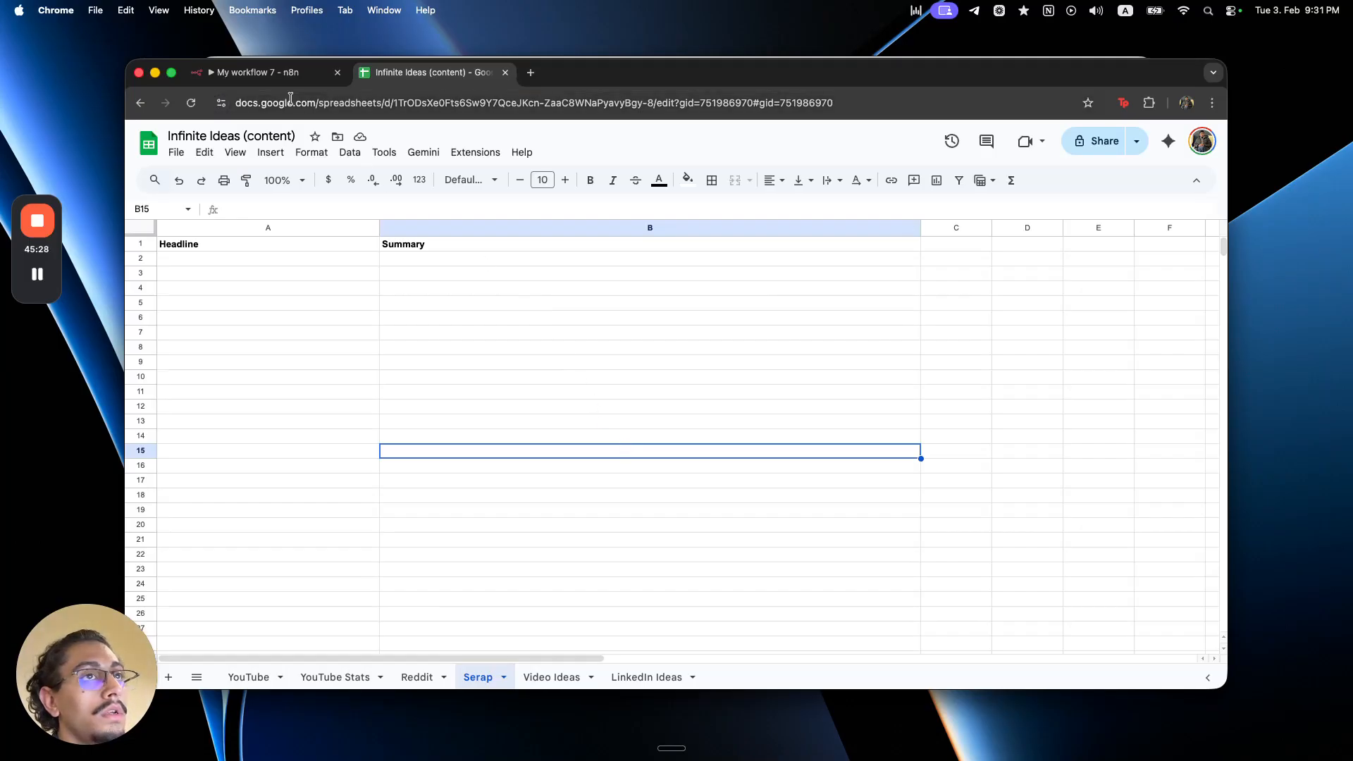
{"action": "left_click", "coordinate": [253, 72]}
{"action": "left_click", "coordinate": [412, 67]}
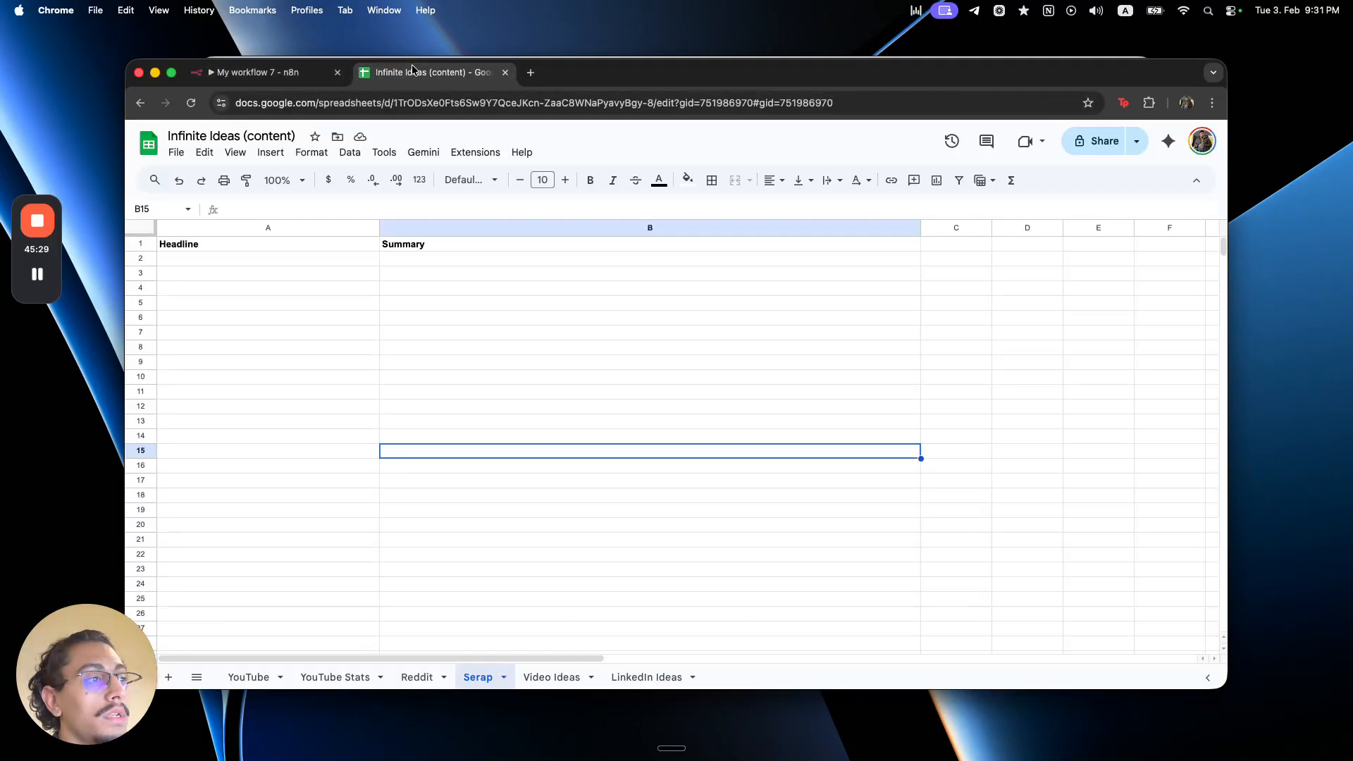
- Return to n8n, run the workflow from the manual trigger, and switch back to the Serap sheet
{"action": "left_click", "coordinate": [255, 70]}
{"action": "left_click", "coordinate": [424, 284]}
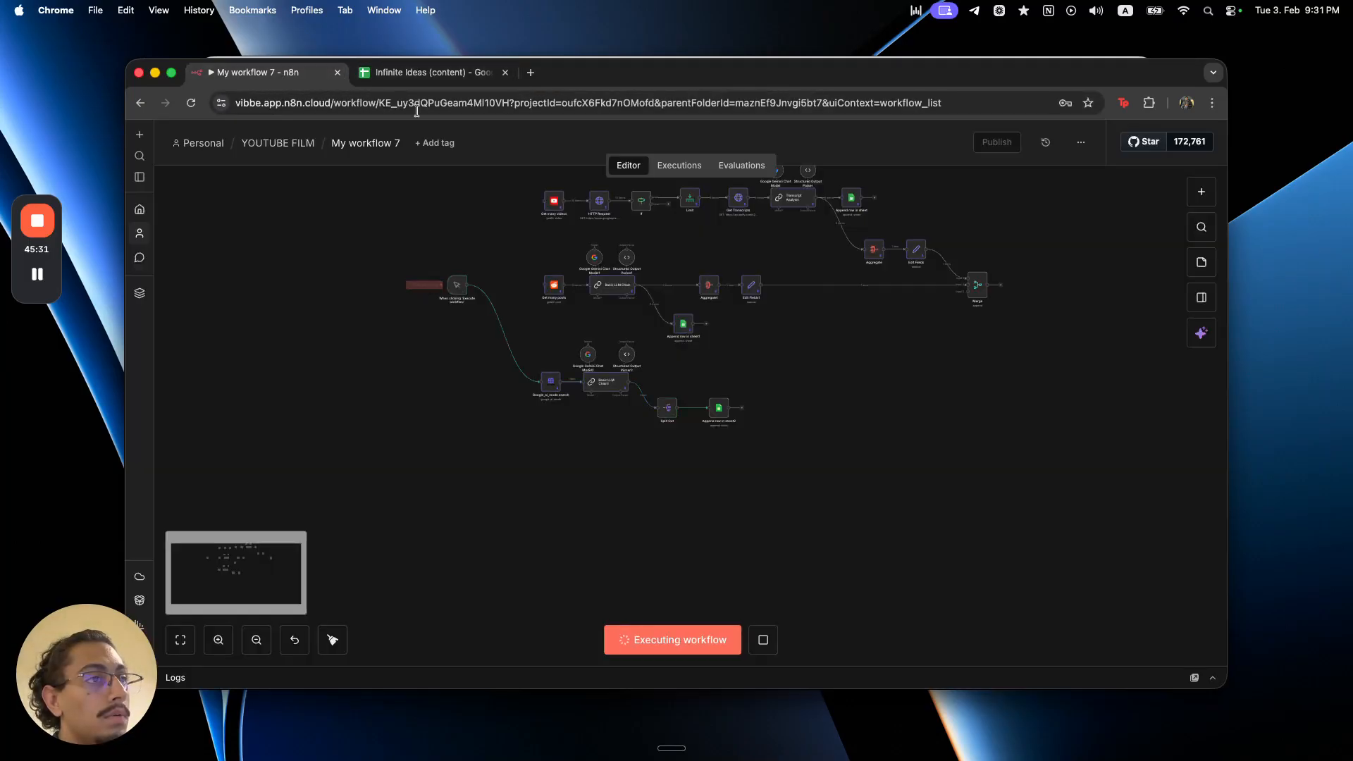
{"action": "left_click", "coordinate": [413, 75]}
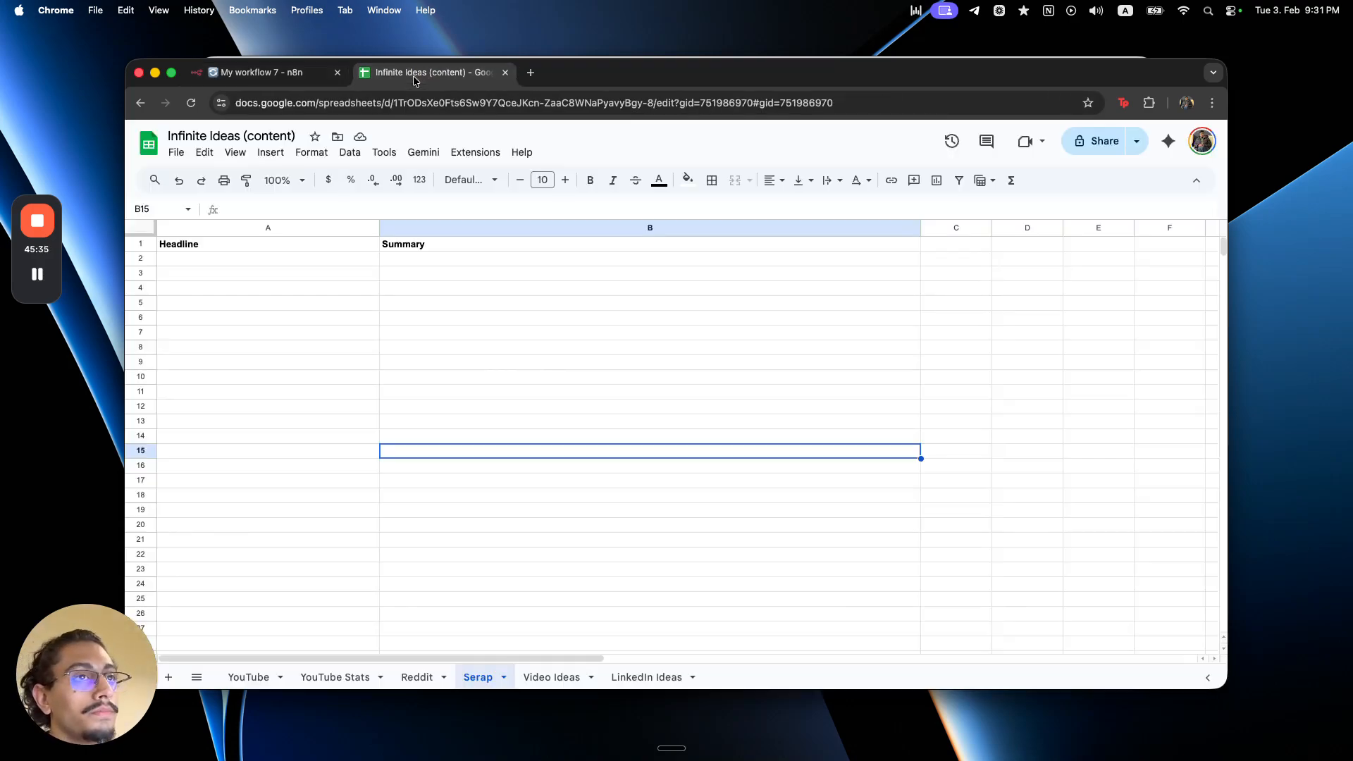
- Align all cells of the Serap sheet to the top and set their text wrapping to Wrap
{"action": "left_click", "coordinate": [147, 227]}
{"action": "left_click", "coordinate": [312, 153]}
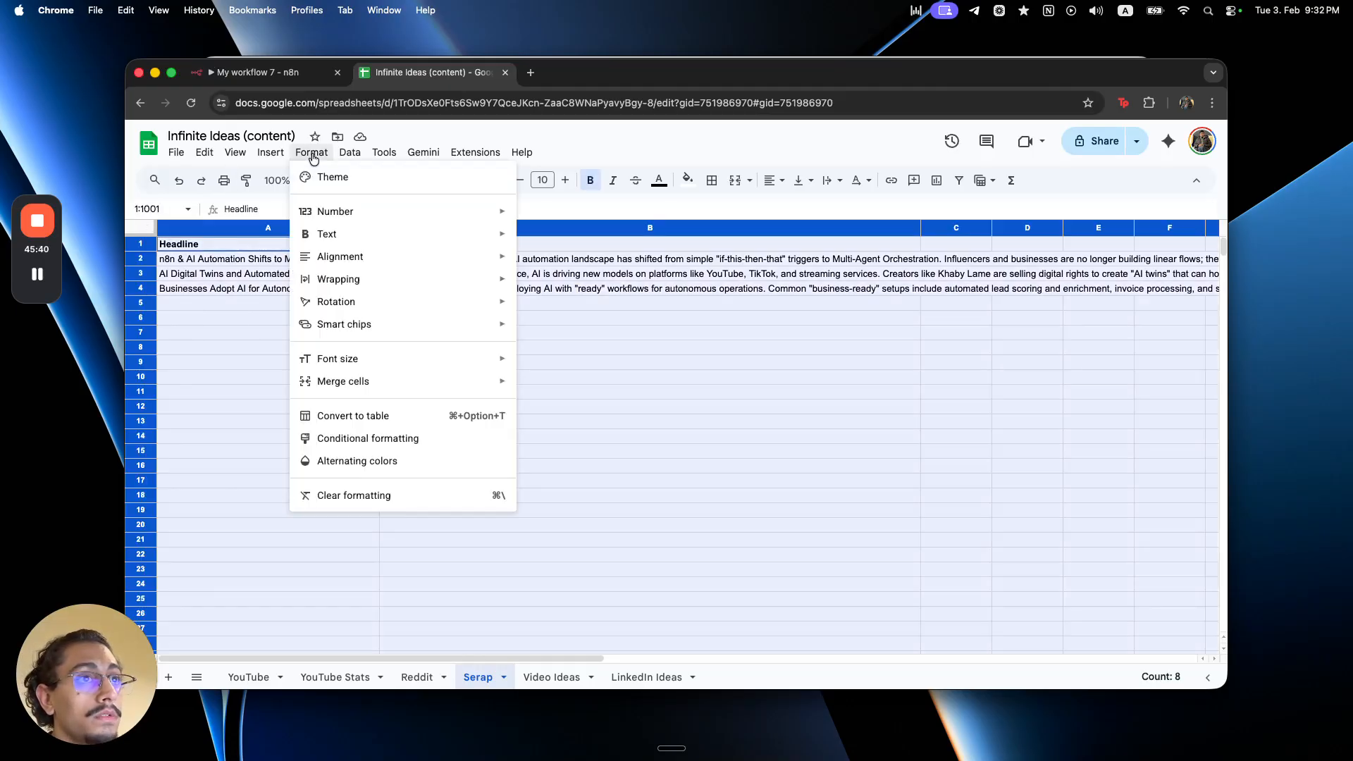
{"action": "mouse_move", "coordinate": [486, 258]}
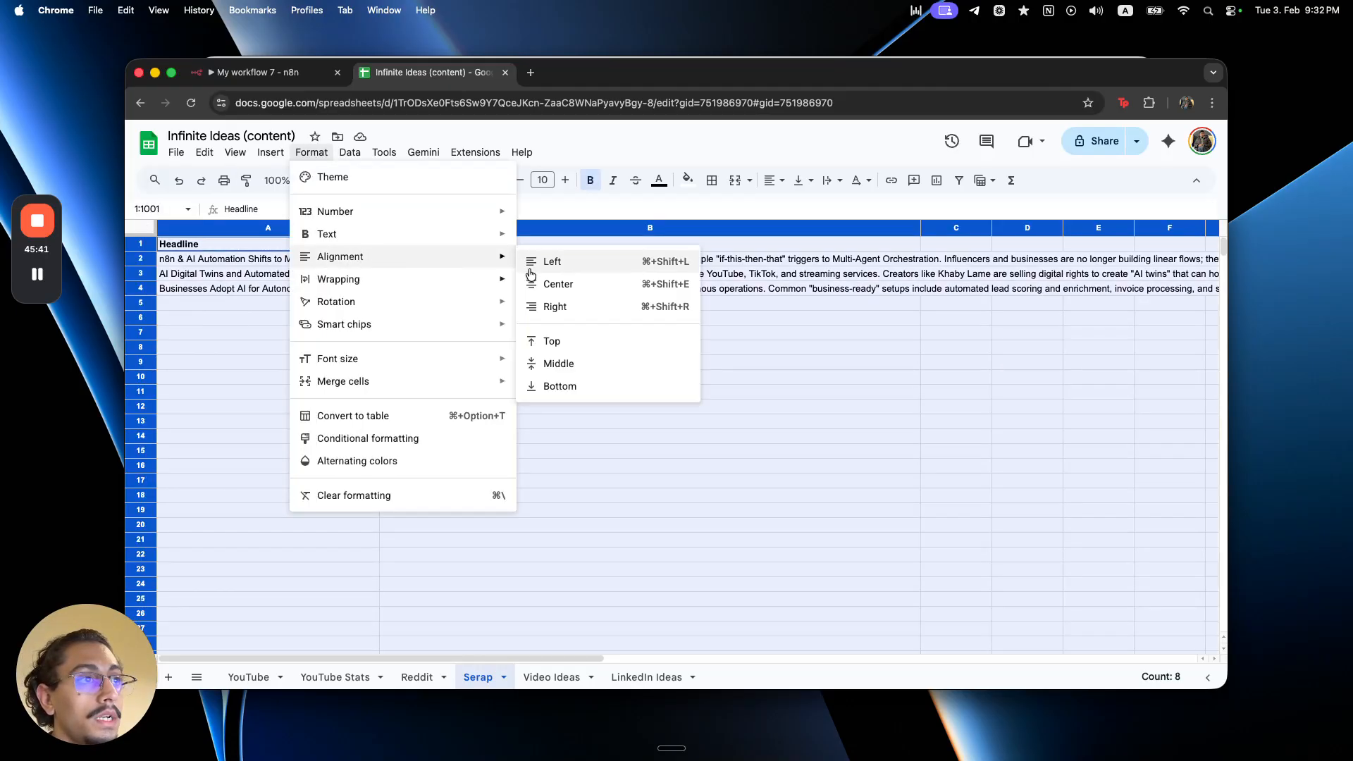
{"action": "left_click", "coordinate": [557, 341]}
{"action": "left_click", "coordinate": [311, 152]}
{"action": "mouse_move", "coordinate": [430, 281]}
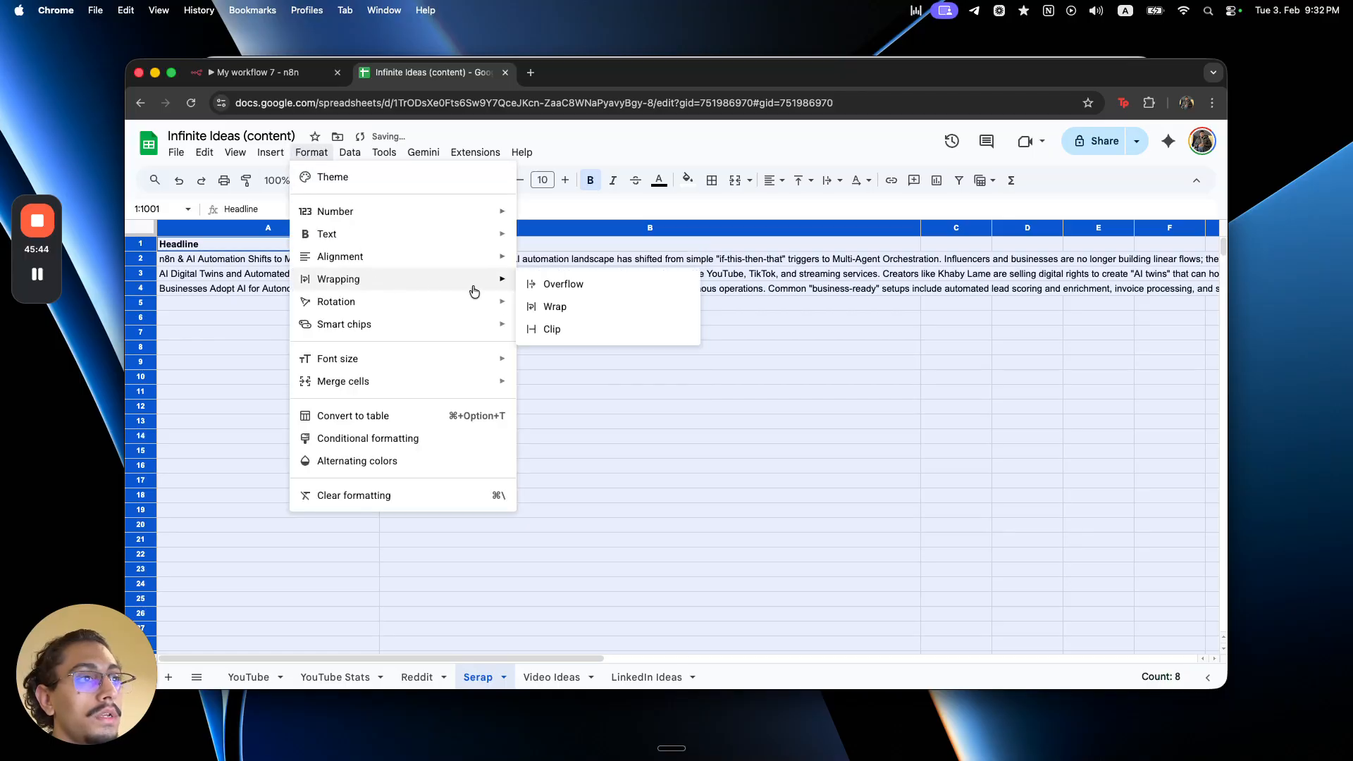
{"action": "left_click", "coordinate": [549, 307]}
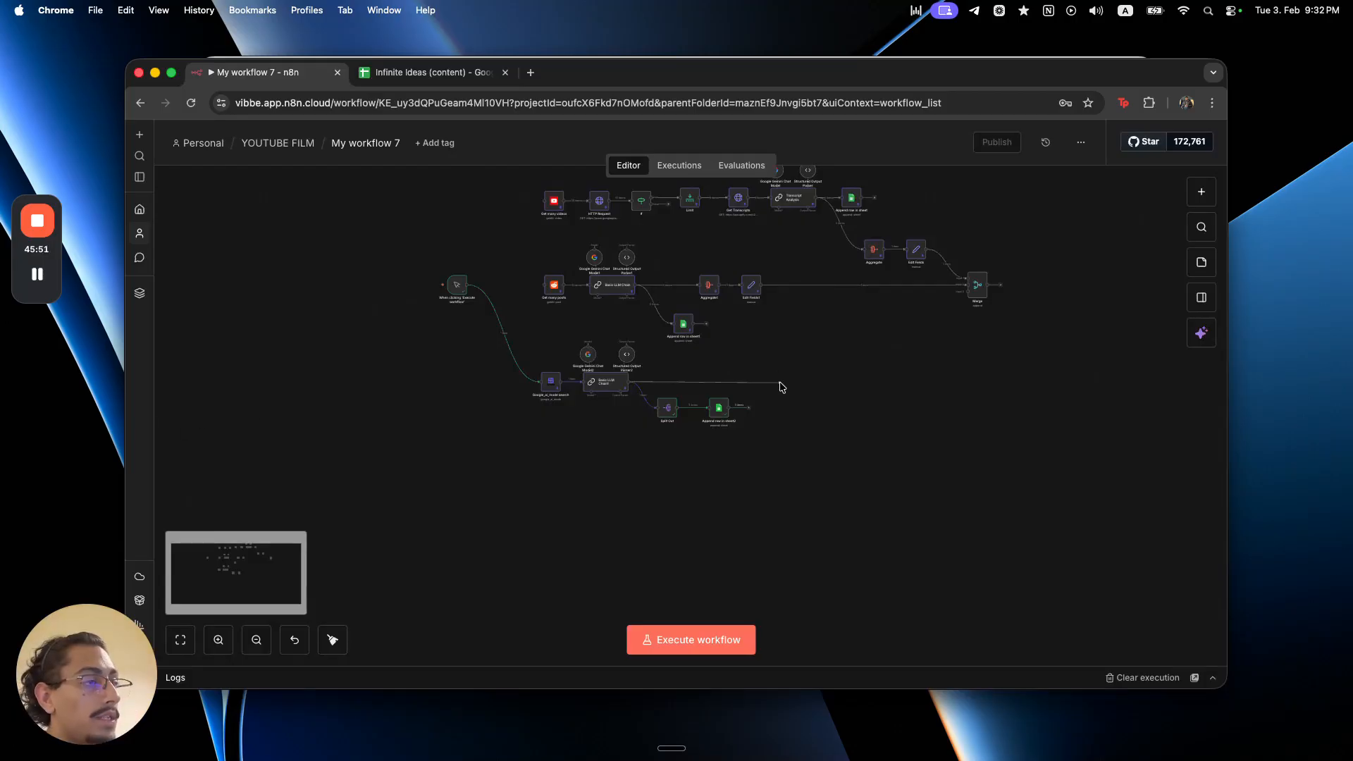
- Return to n8n, add an Edit Fields node mapping the output of Basic LLM Chain1, and connect it to the Merge node
{"action": "key", "text": "Tab"}
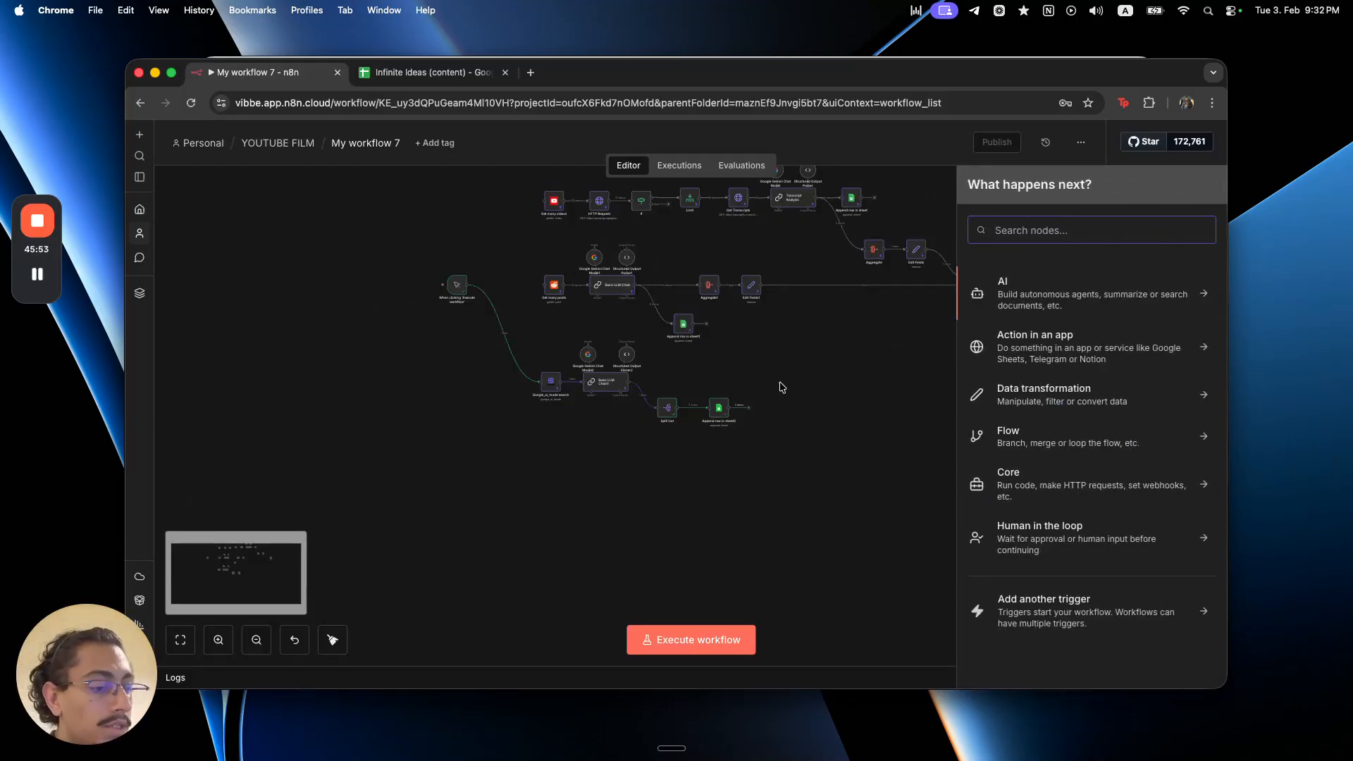
{"action": "type", "text": "edit"}
{"action": "key", "text": "Return"}
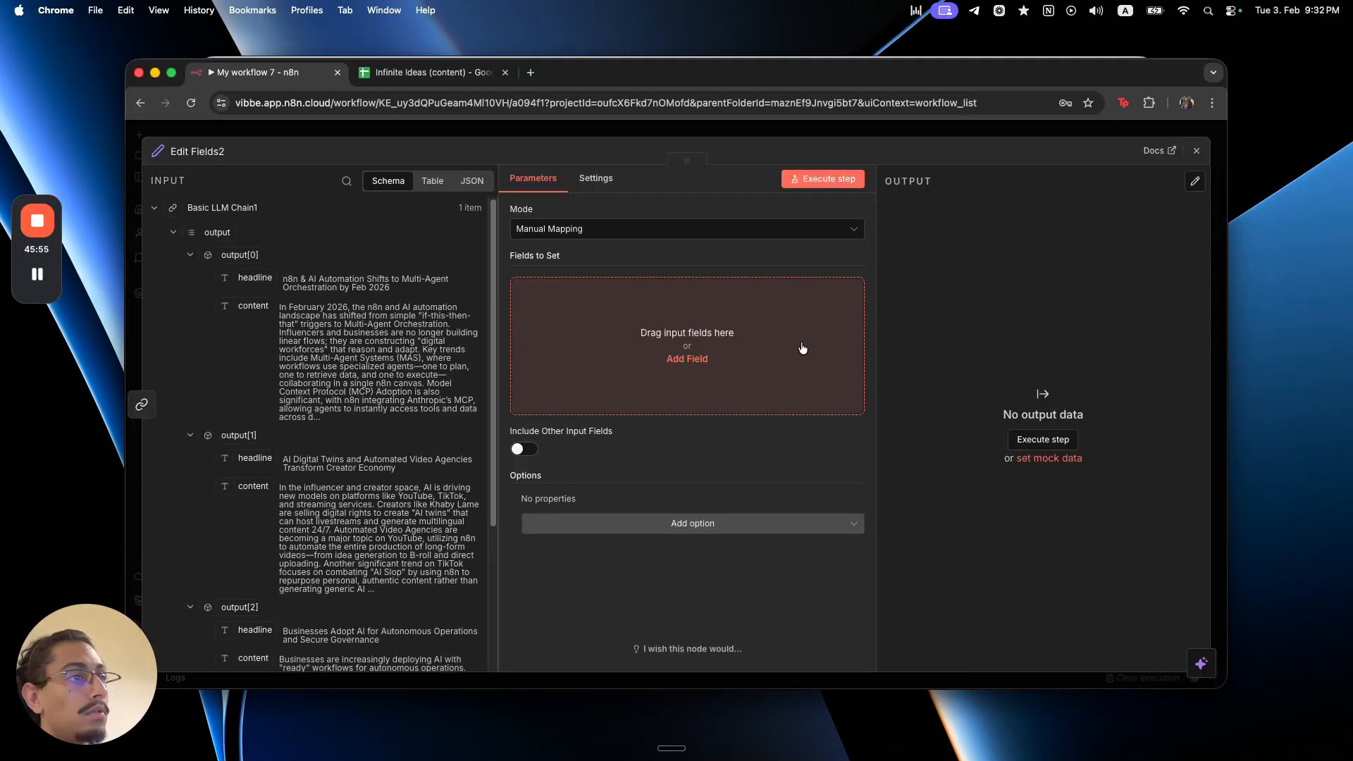
{"action": "left_click_drag", "start_coordinate": [239, 254], "coordinate": [560, 331]}
{"action": "left_click_drag", "start_coordinate": [239, 434], "coordinate": [560, 391]}
{"action": "left_click_drag", "start_coordinate": [235, 613], "coordinate": [708, 449]}
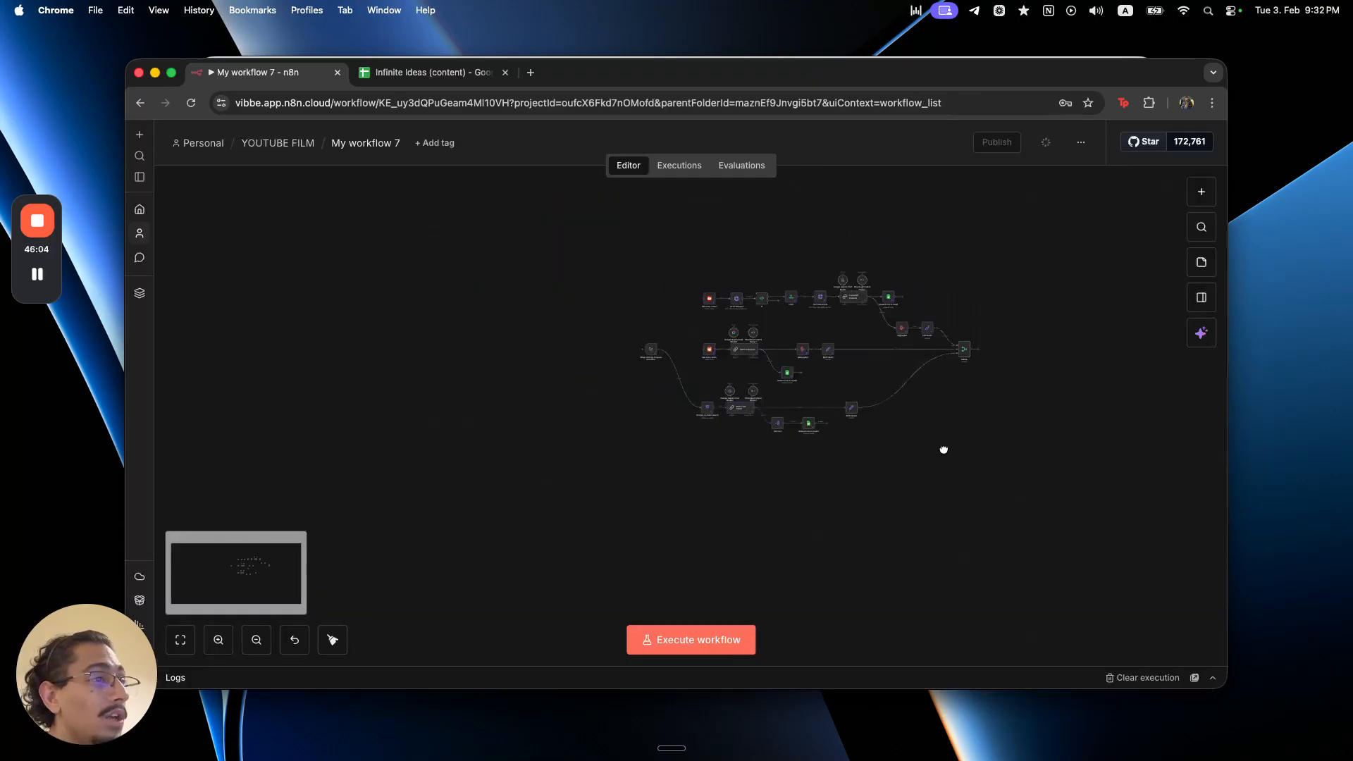
- Connect the manual trigger to both the Get many posts and Get many videos nodes
{"action": "left_click_drag", "start_coordinate": [641, 218], "coordinate": [922, 463]}
{"action": "left_click", "coordinate": [988, 487]}
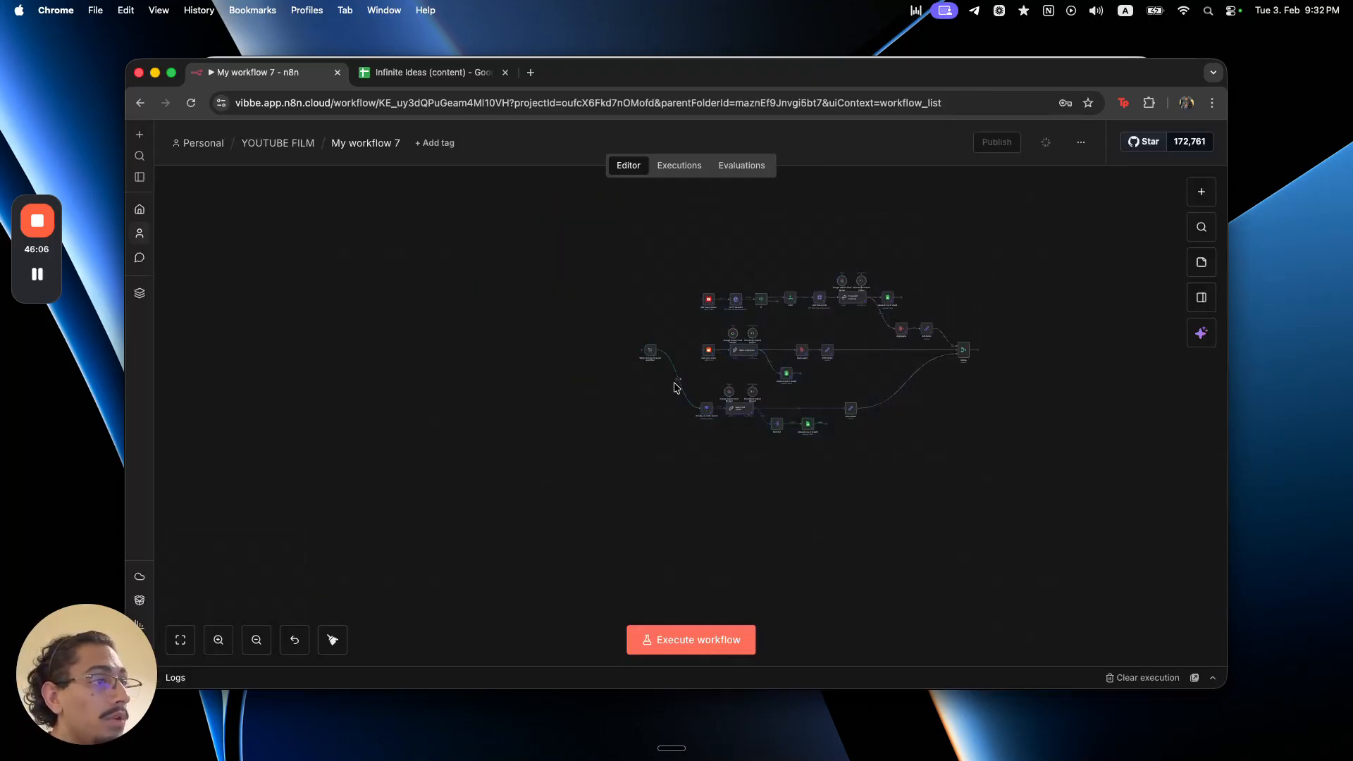
{"action": "scroll", "coordinate": [684, 366], "scroll_direction": "up", "scroll_amount": 5}
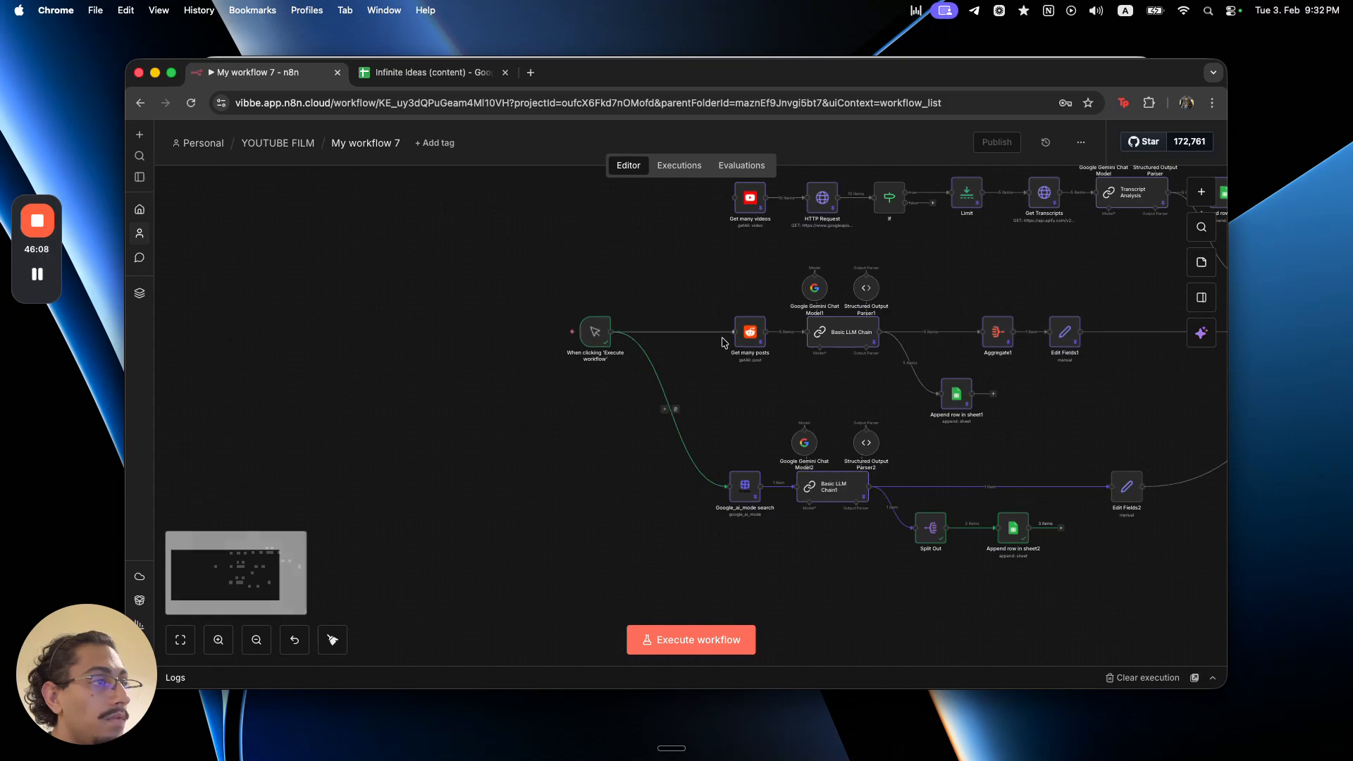
{"action": "scroll", "coordinate": [721, 351], "scroll_direction": "up", "scroll_amount": 2}
{"action": "scroll", "coordinate": [722, 350], "scroll_direction": "up", "scroll_amount": 2}
{"action": "left_click_drag", "start_coordinate": [612, 396], "coordinate": [735, 262]}
{"action": "scroll", "coordinate": [712, 462], "scroll_direction": "down", "scroll_amount": 6}
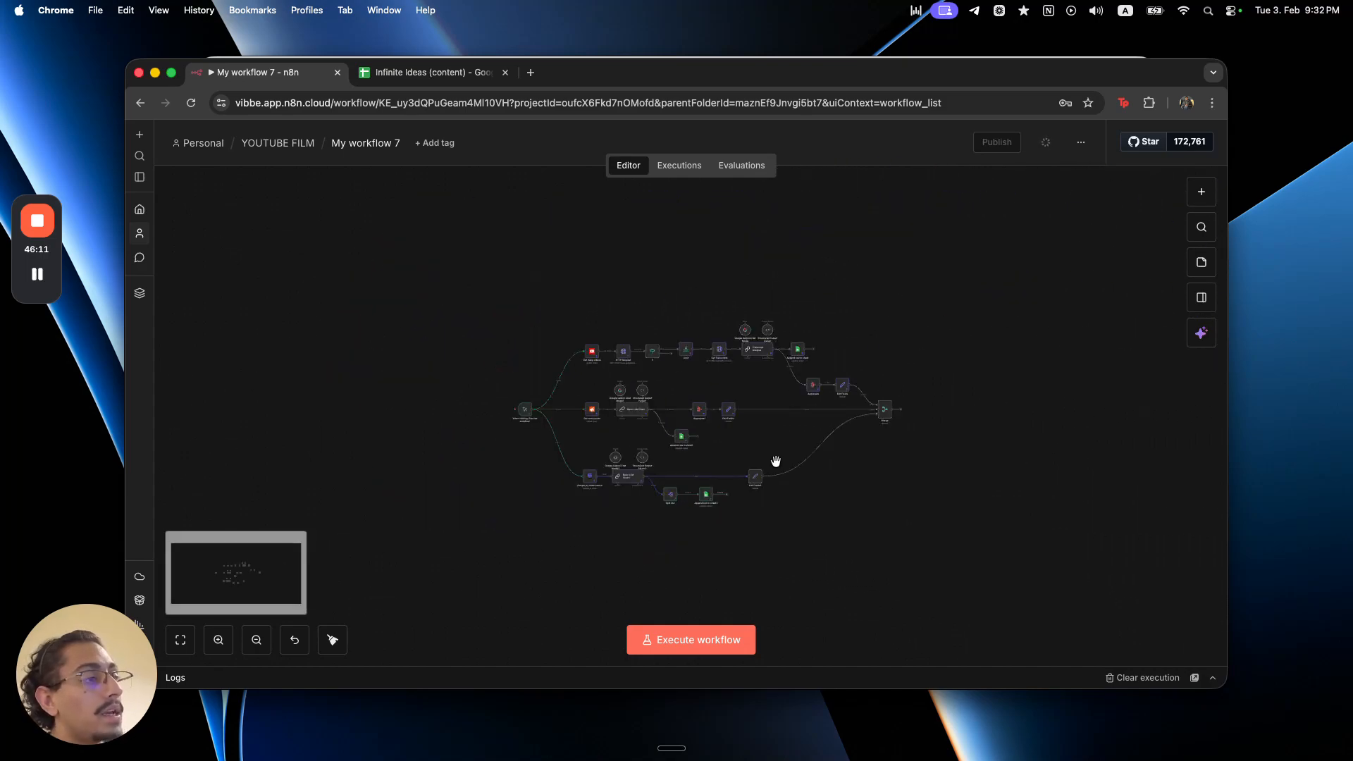
{"action": "scroll", "coordinate": [845, 492], "scroll_direction": "right", "scroll_amount": 2}
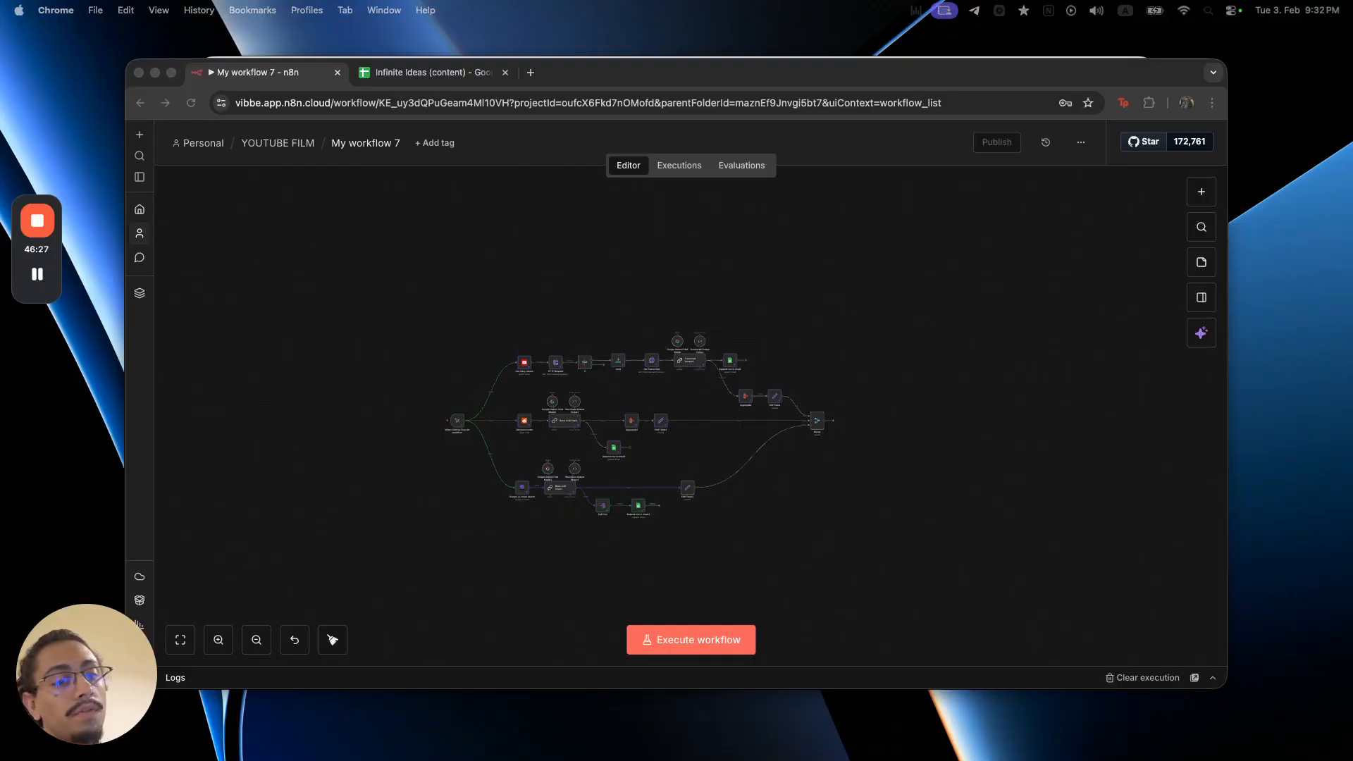
- Run the workflow from the manual trigger and inspect the combined output of the Merge node
{"action": "left_click", "coordinate": [407, 415]}
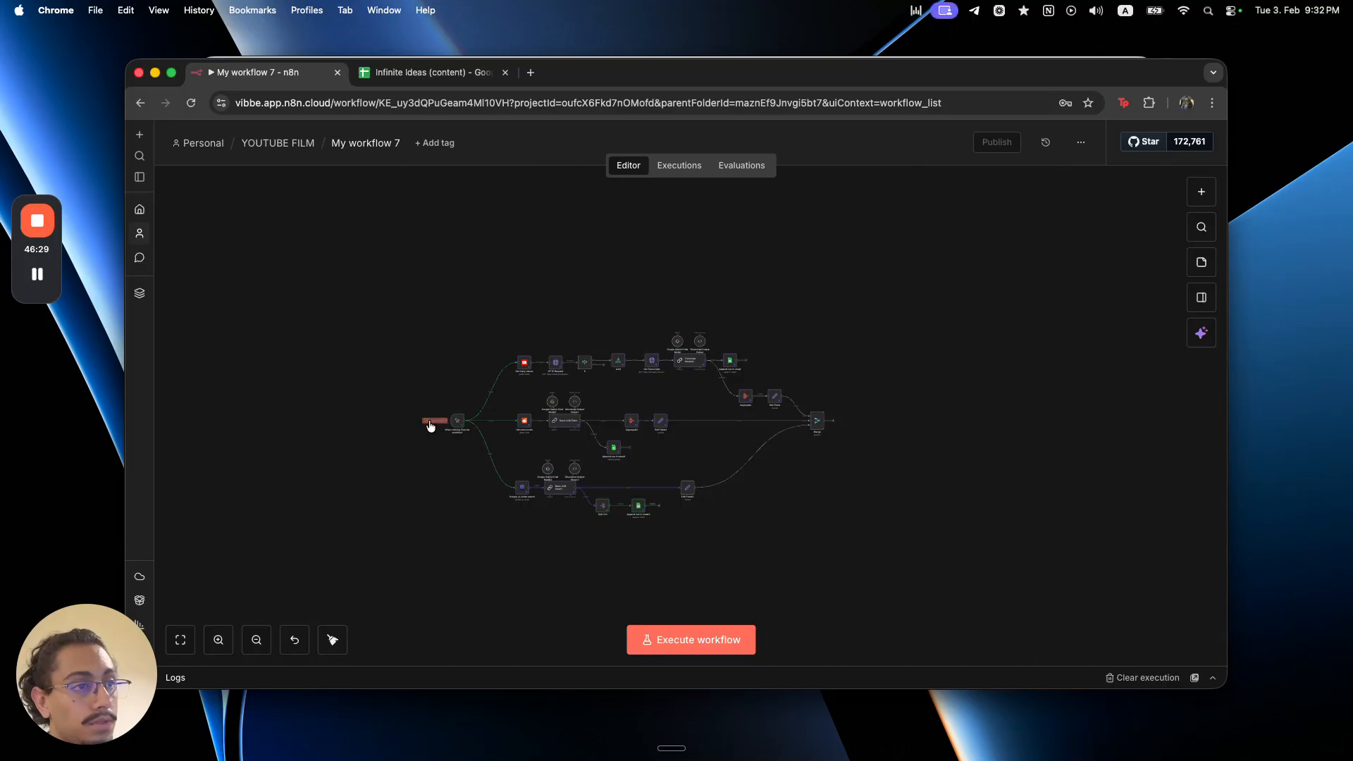
{"action": "left_click", "coordinate": [438, 424]}
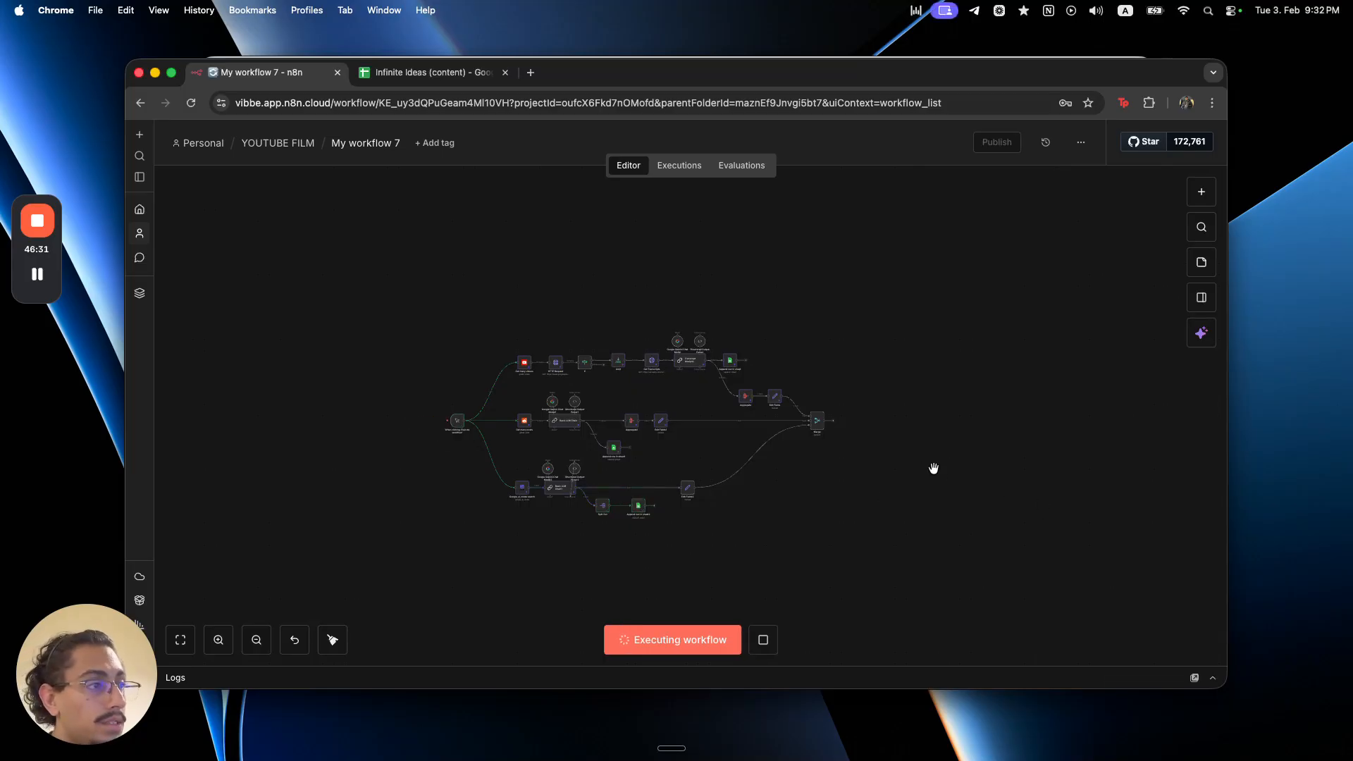
{"action": "scroll", "coordinate": [935, 472], "scroll_direction": "up", "scroll_amount": 5}
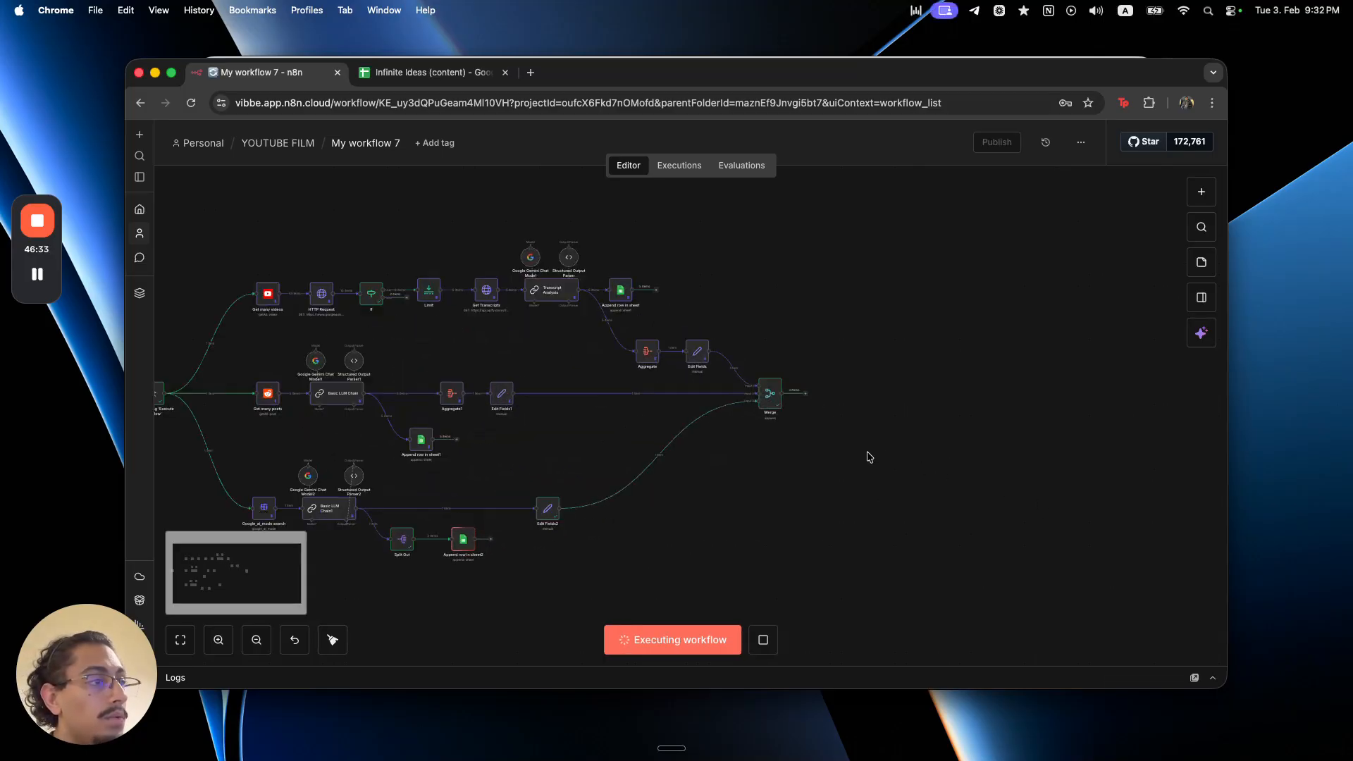
{"action": "scroll", "coordinate": [784, 393], "scroll_direction": "up", "scroll_amount": 6}
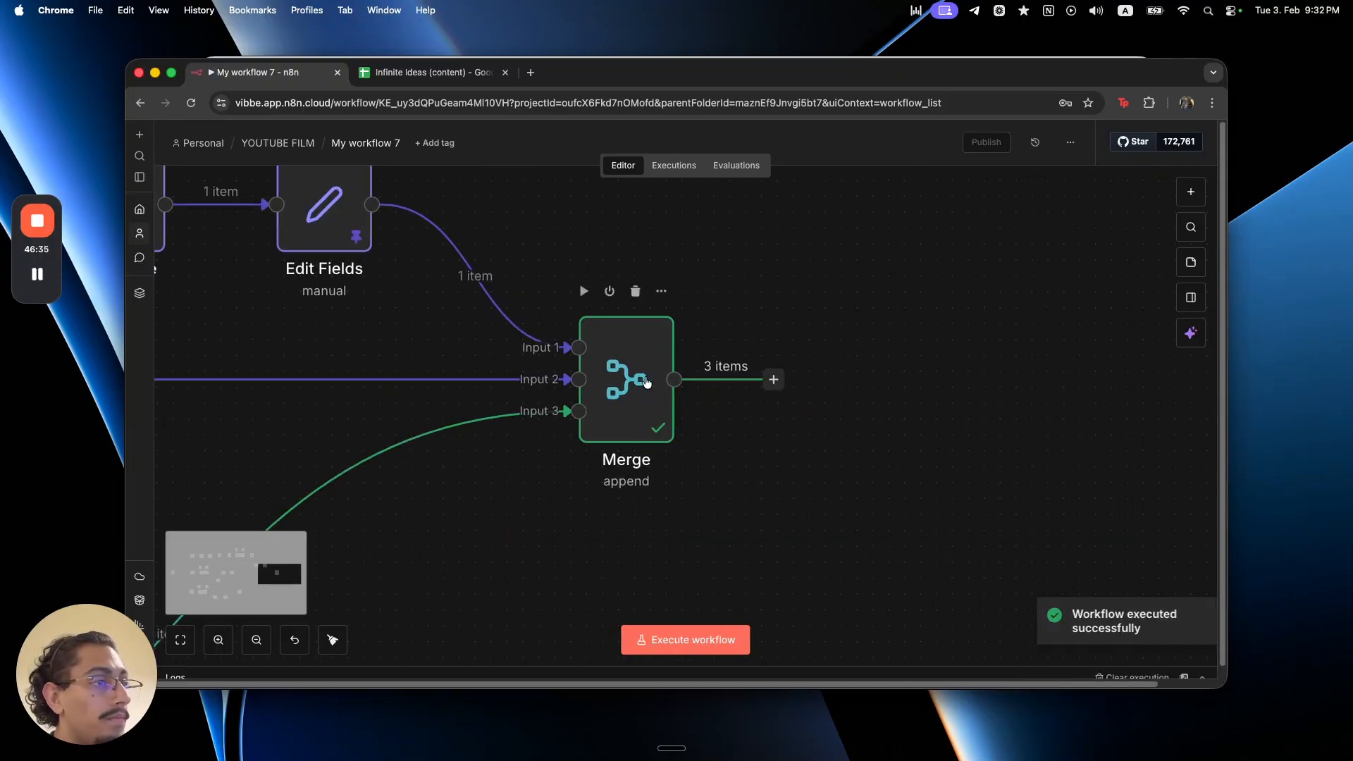
{"action": "double_click", "coordinate": [646, 382]}
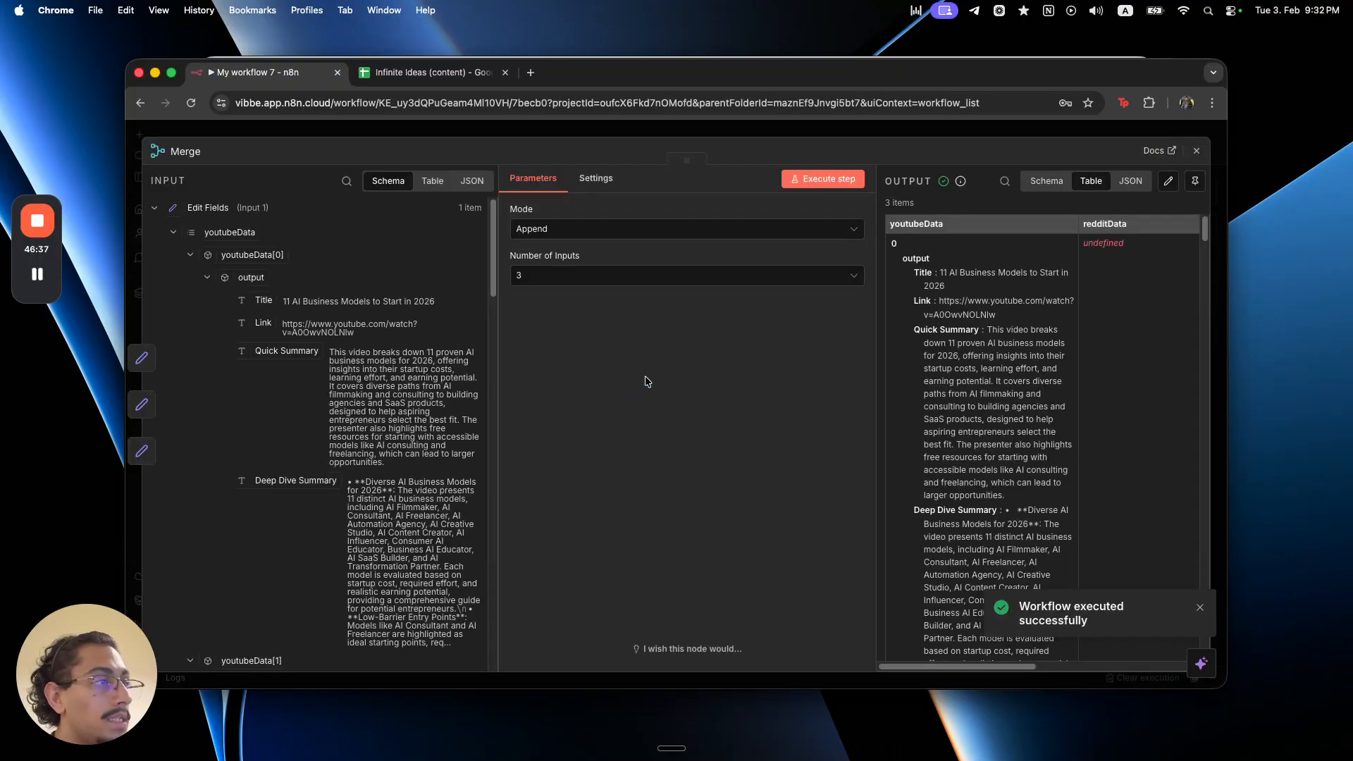
{"action": "left_click", "coordinate": [811, 137]}
{"action": "scroll", "coordinate": [374, 553], "scroll_direction": "down", "scroll_amount": 5}
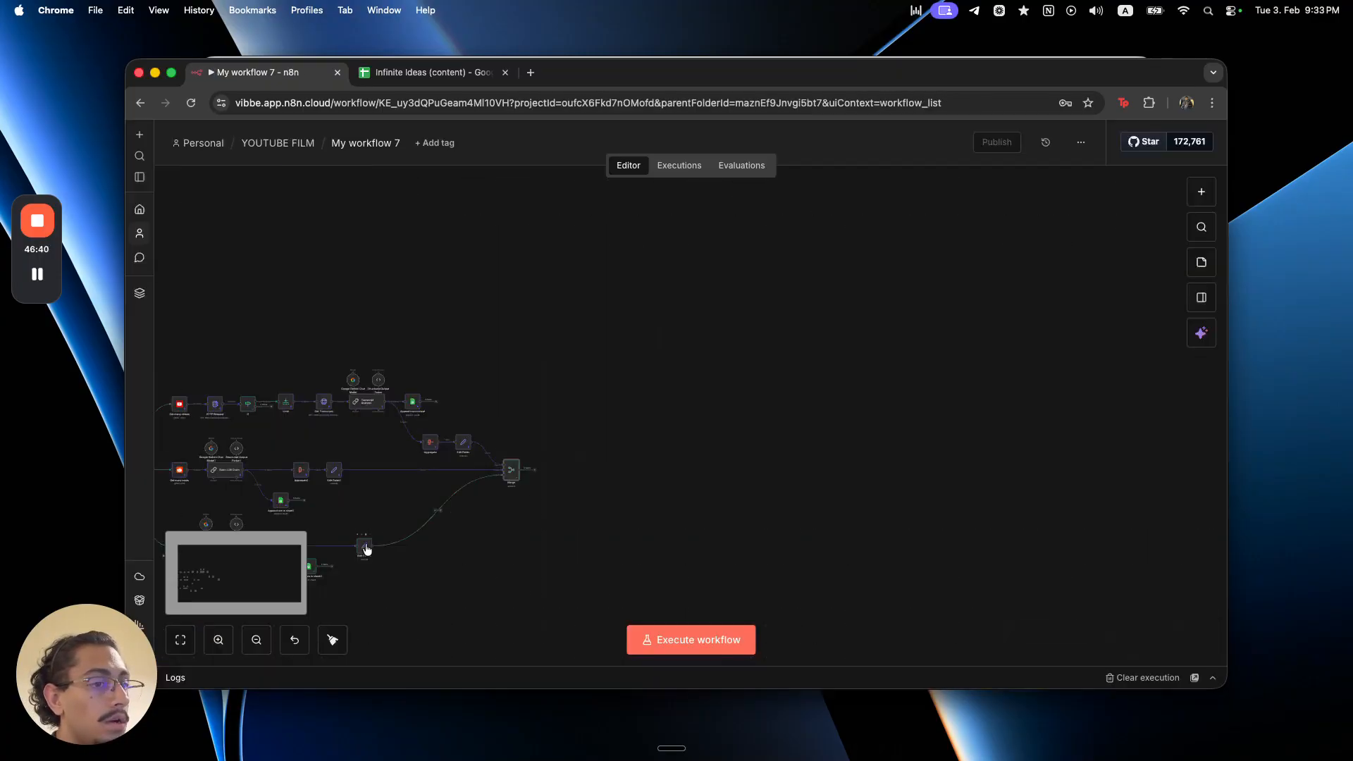
- Switch to the Serap sheet, undo the last text wrapping change, and reapply Wrap to all cells
{"action": "left_click_drag", "start_coordinate": [367, 549], "coordinate": [408, 491]}
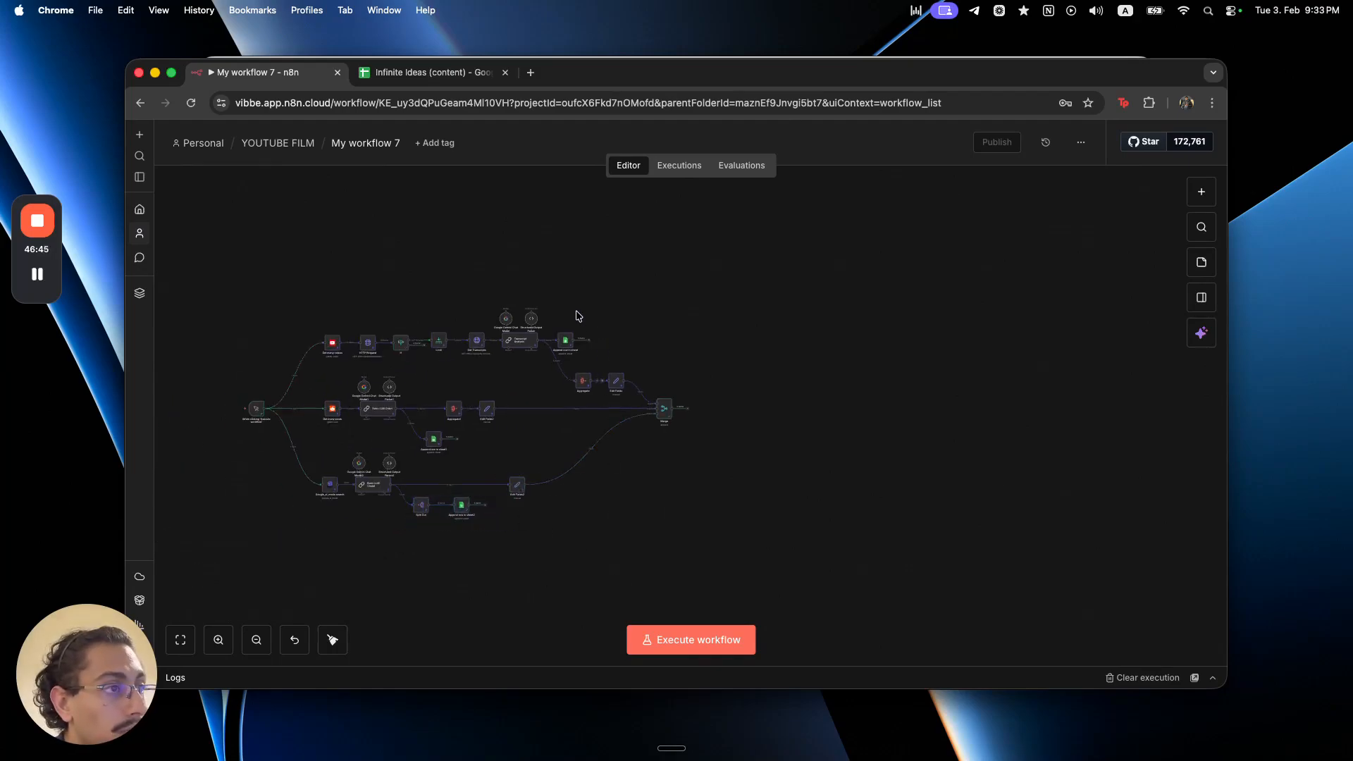
{"action": "left_click", "coordinate": [433, 74]}
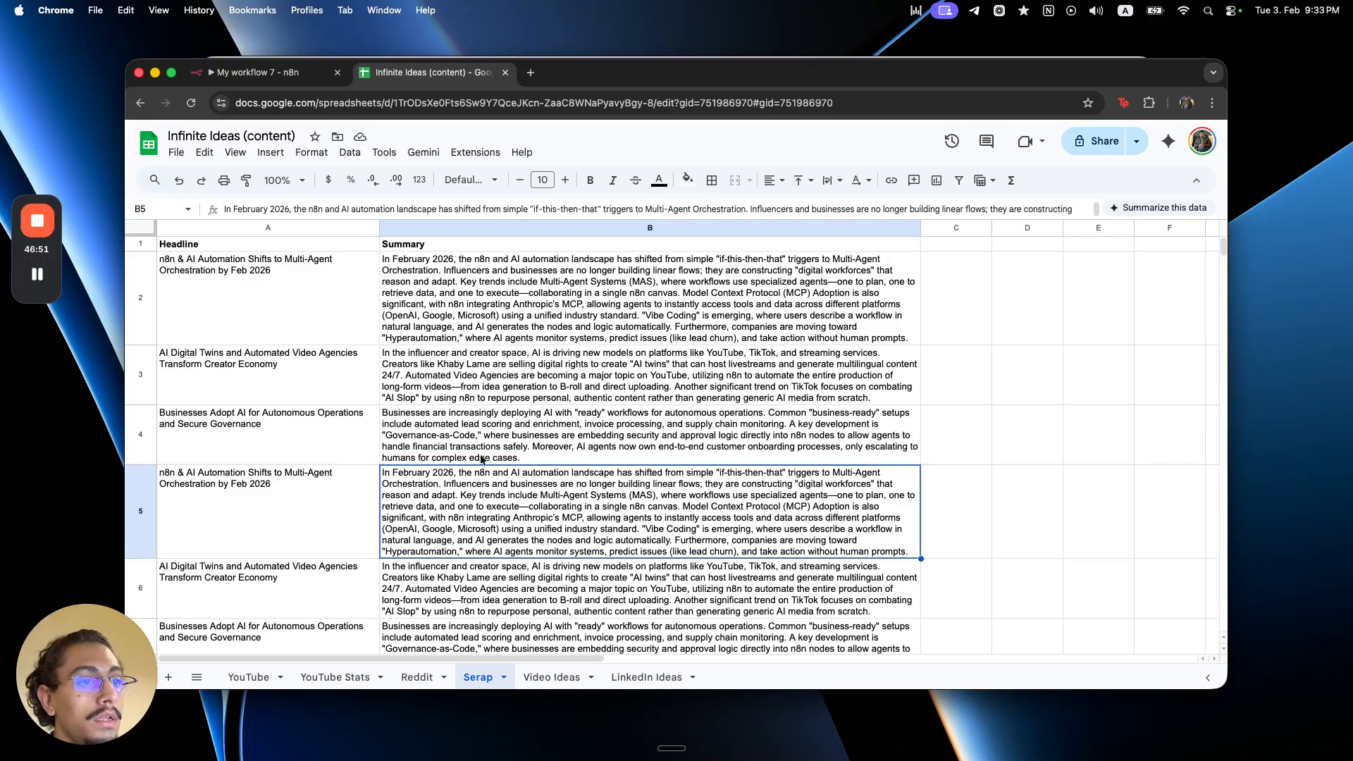
{"action": "key", "text": "super+z"}
{"action": "left_click", "coordinate": [509, 465]}
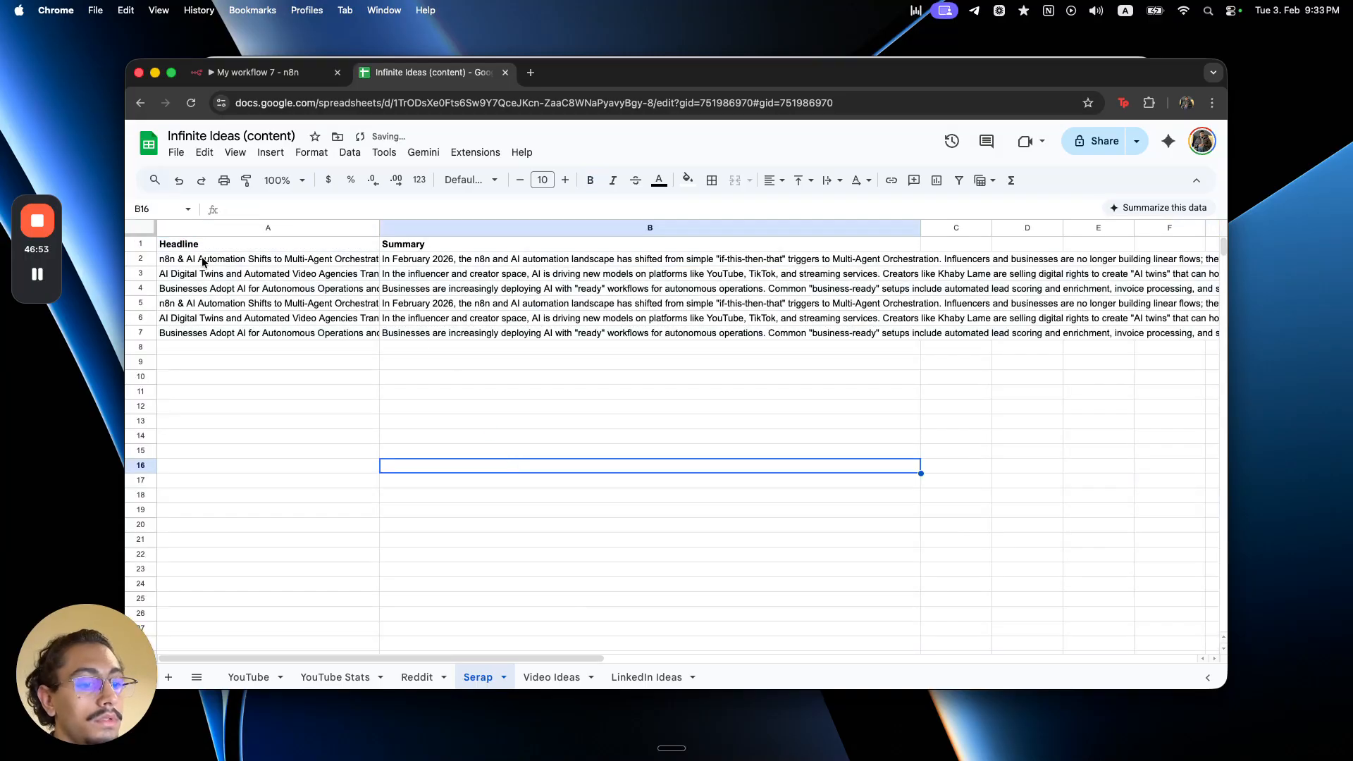
{"action": "left_click", "coordinate": [141, 227]}
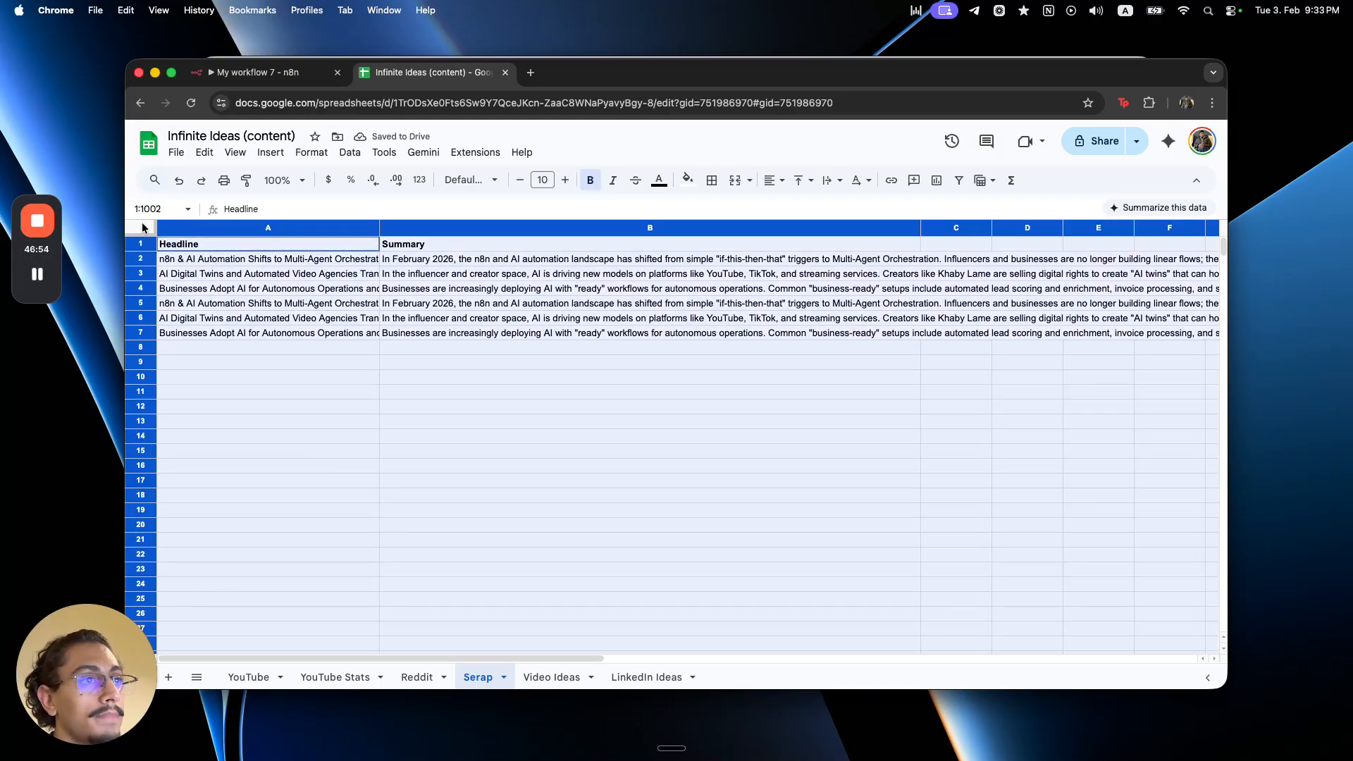
{"action": "left_click", "coordinate": [312, 153]}
{"action": "mouse_move", "coordinate": [367, 281]}
{"action": "left_click", "coordinate": [555, 307]}
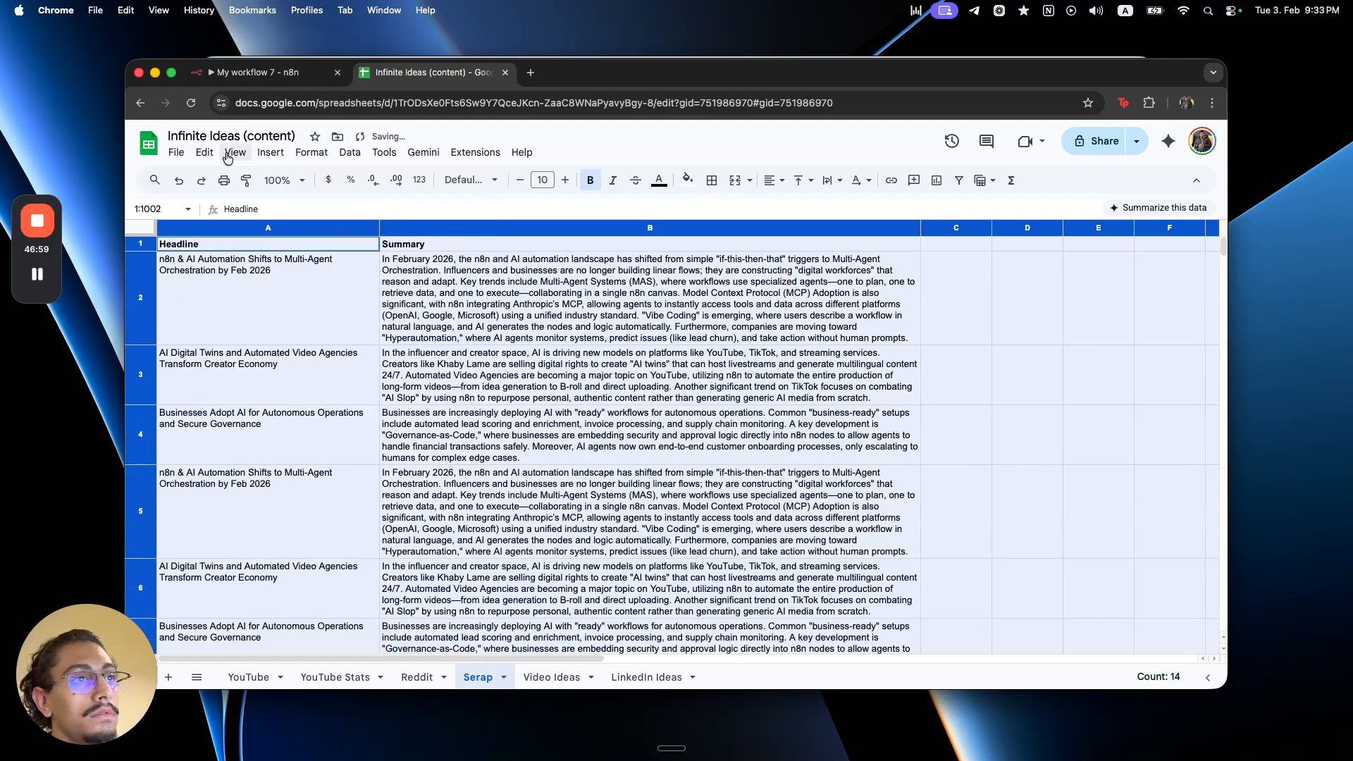
- Clear the duplicate headlines and summaries in A5:B7 of the Serap sheet
{"action": "left_click", "coordinate": [257, 72]}
{"action": "left_click", "coordinate": [430, 72]}
{"action": "left_click", "coordinate": [446, 451]}
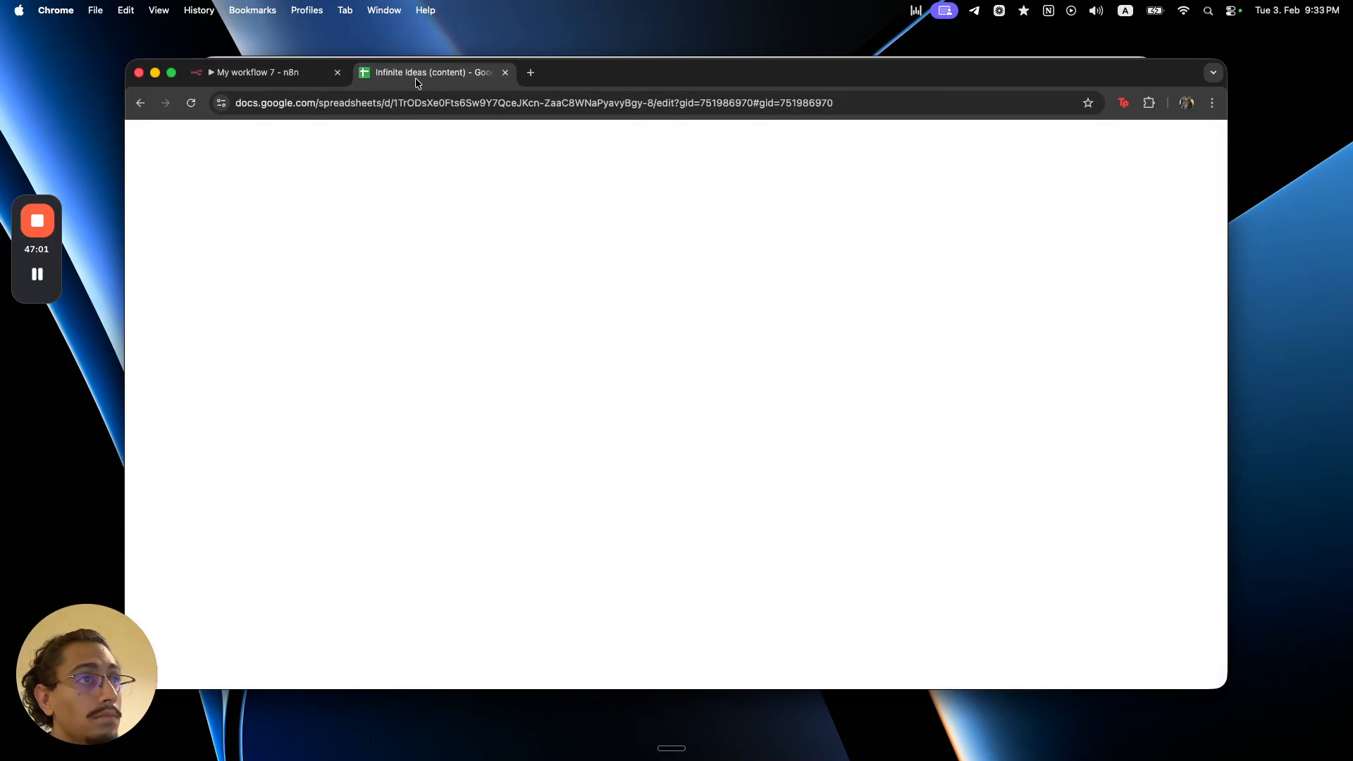
{"action": "scroll", "coordinate": [446, 458], "scroll_direction": "down", "scroll_amount": 3}
{"action": "left_click_drag", "start_coordinate": [267, 391], "coordinate": [564, 517]}
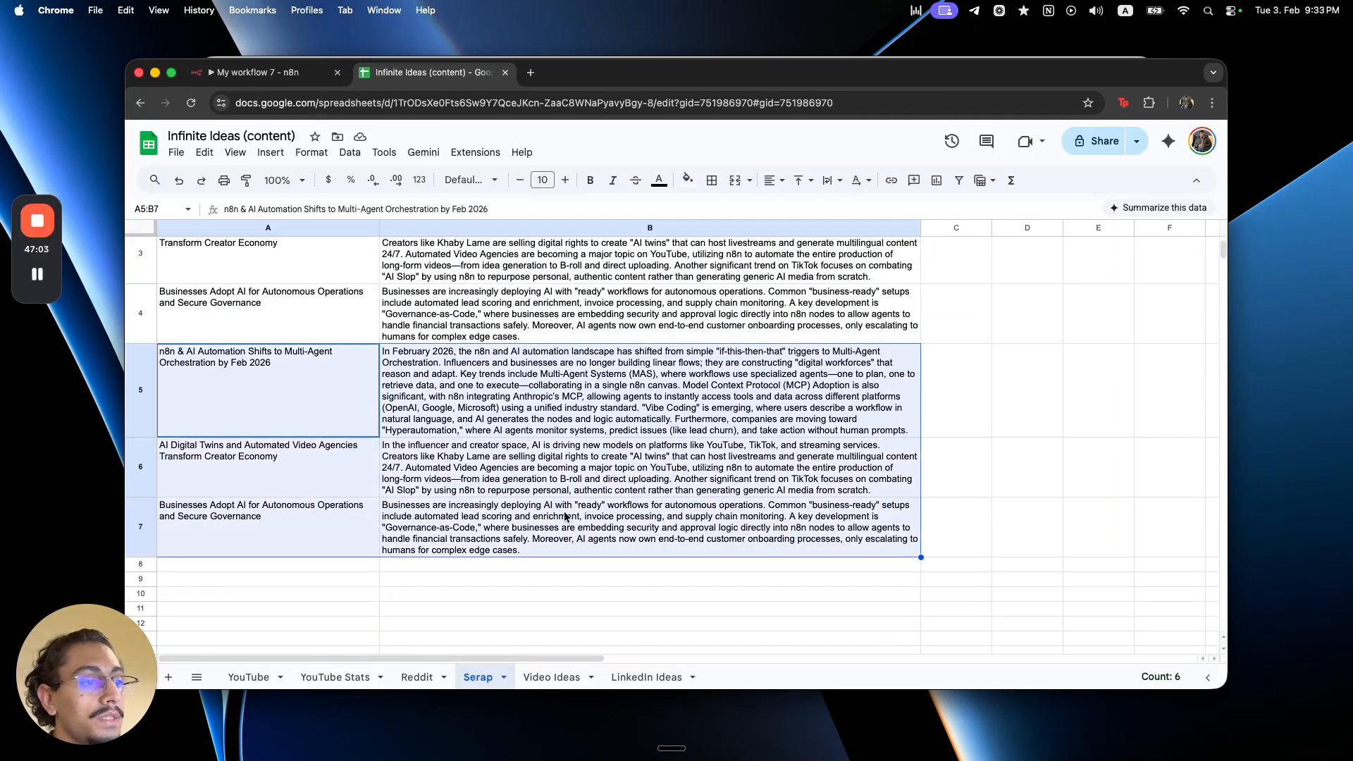
{"action": "key", "text": "Delete"}
{"action": "scroll", "coordinate": [584, 603], "scroll_direction": "up", "scroll_amount": 3}
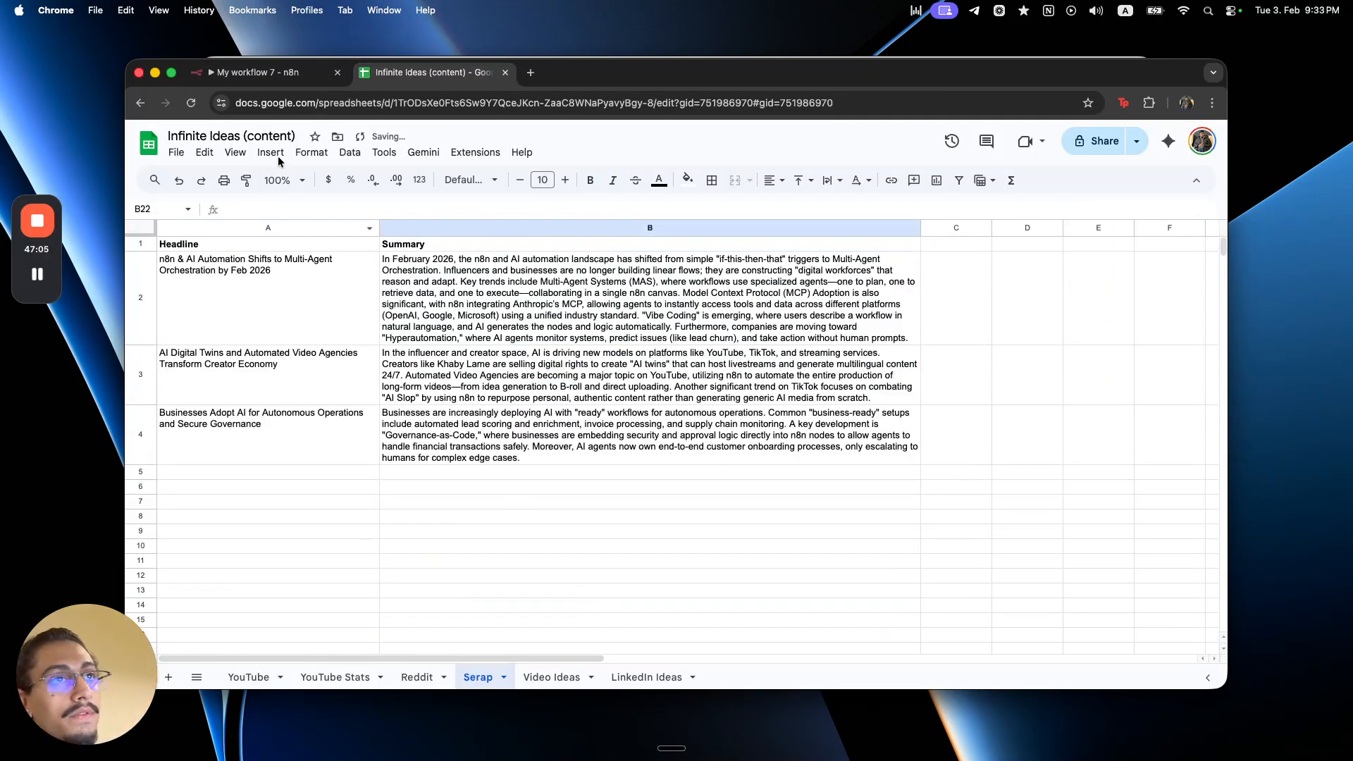
- Return to n8n and add an Aggregate node after Merge, set to All Item Data (Into a Single List)
{"action": "left_click", "coordinate": [293, 72]}
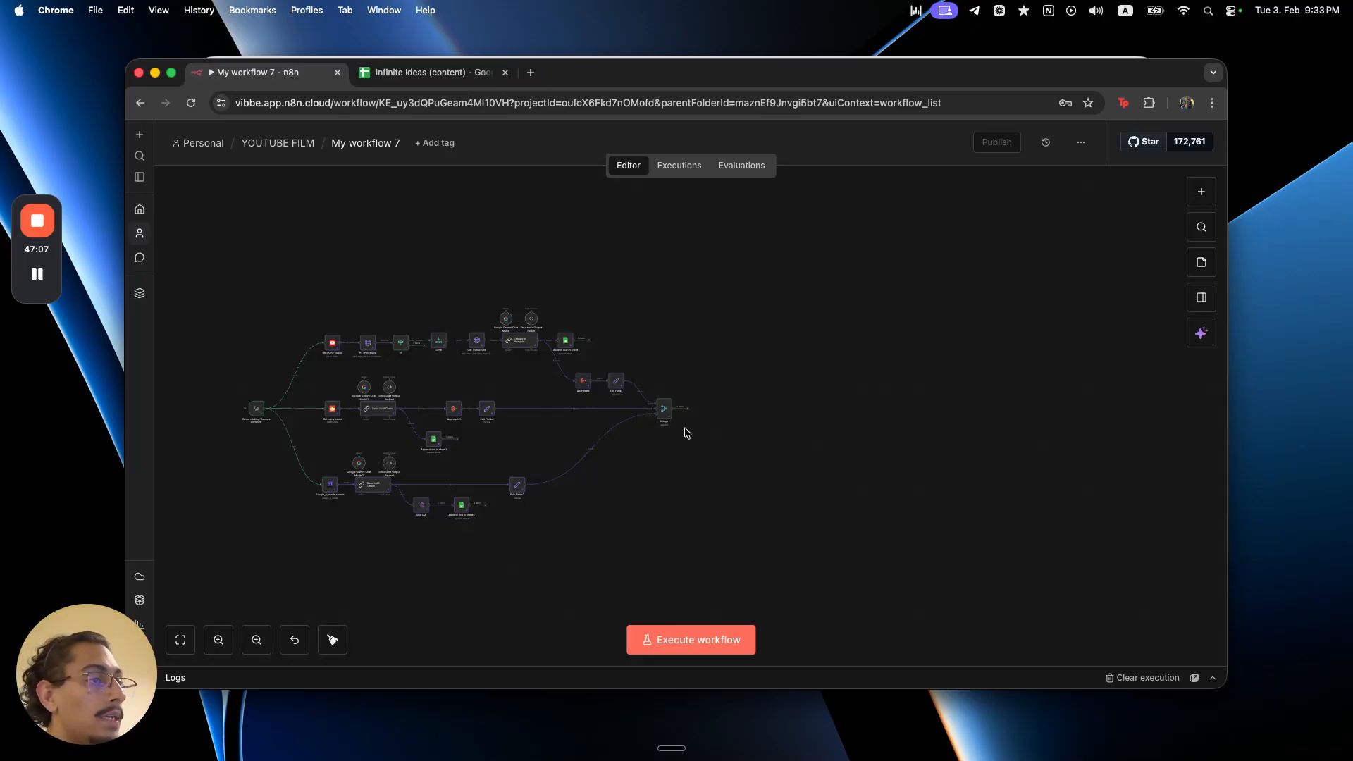
{"action": "scroll", "coordinate": [714, 416], "scroll_direction": "up", "scroll_amount": 5}
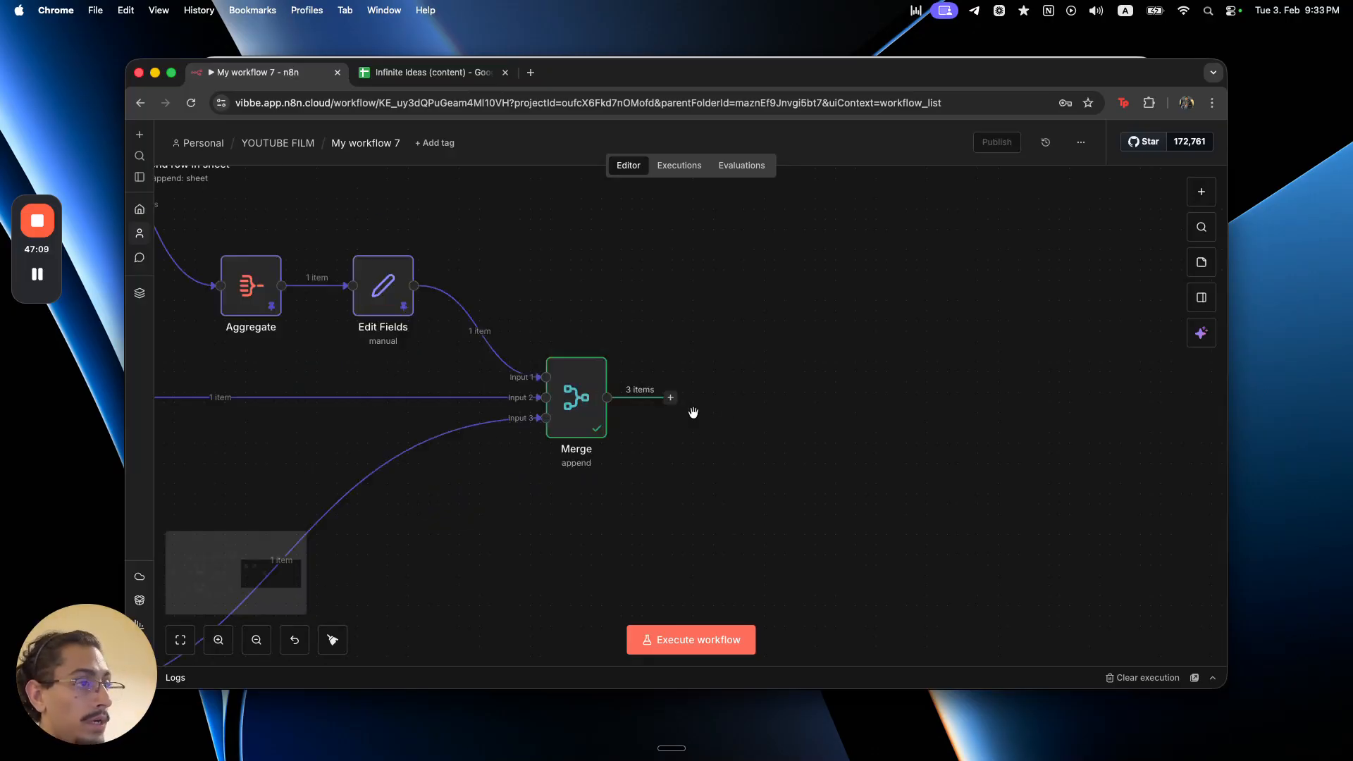
{"action": "left_click", "coordinate": [669, 397]}
{"action": "type", "text": "agg"}
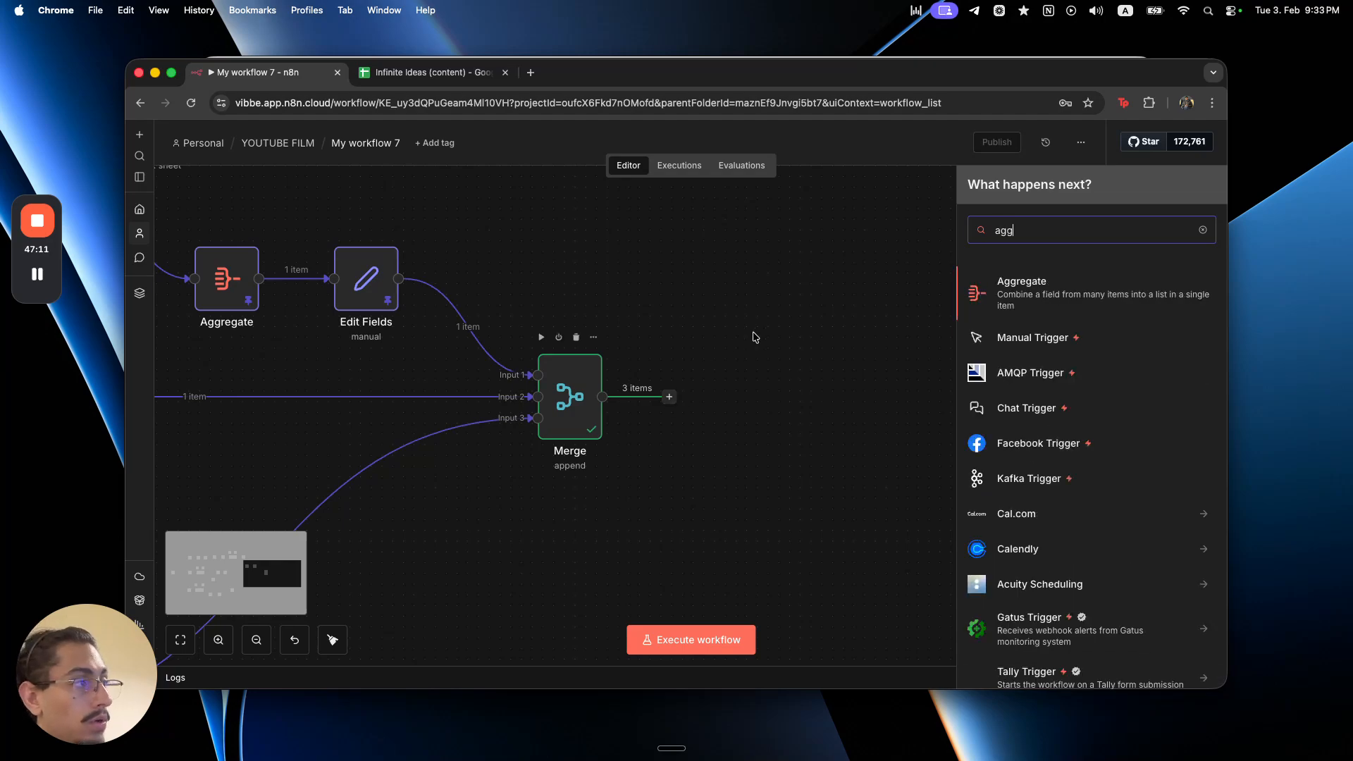
{"action": "left_click", "coordinate": [1029, 286]}
{"action": "left_click", "coordinate": [713, 235]}
{"action": "left_click", "coordinate": [709, 284]}
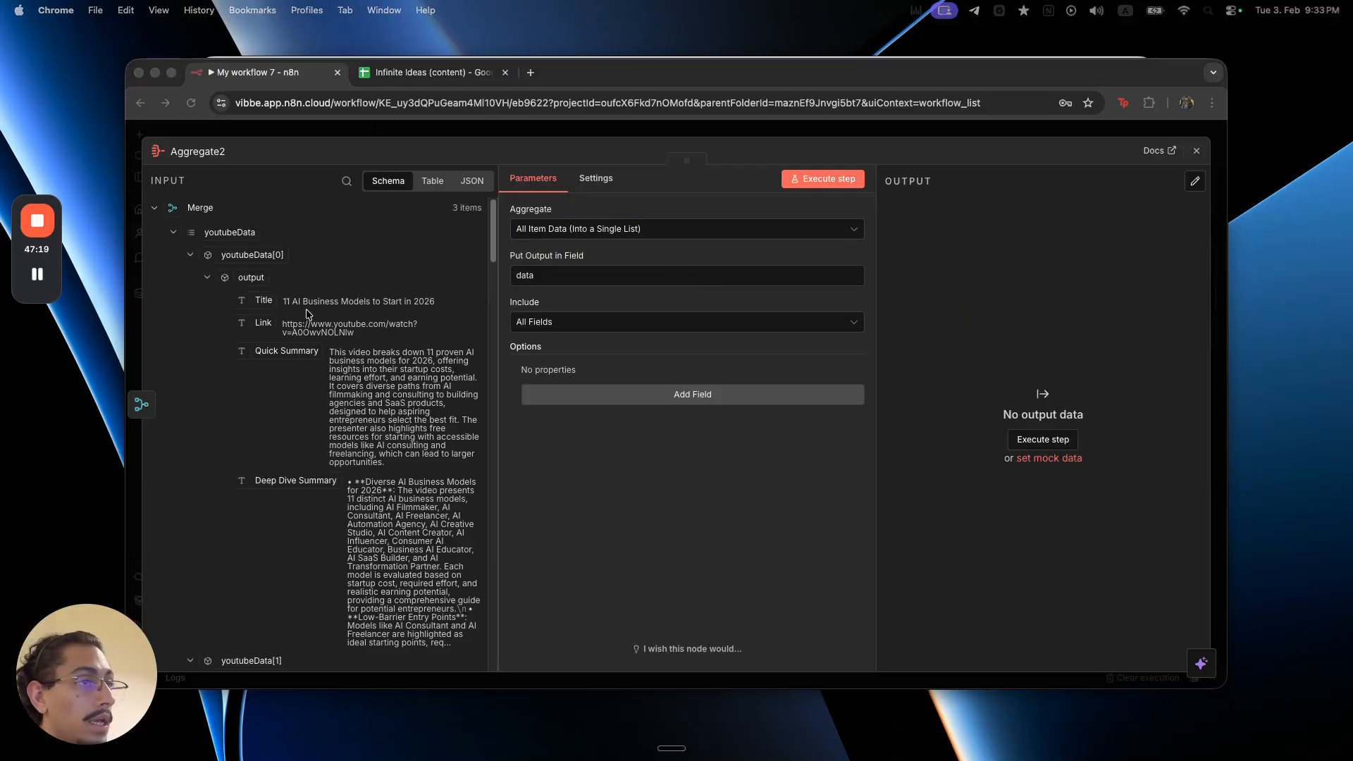
- Set the Aggregate2 node's output field to allData and close the node
{"action": "left_click", "coordinate": [524, 273]}
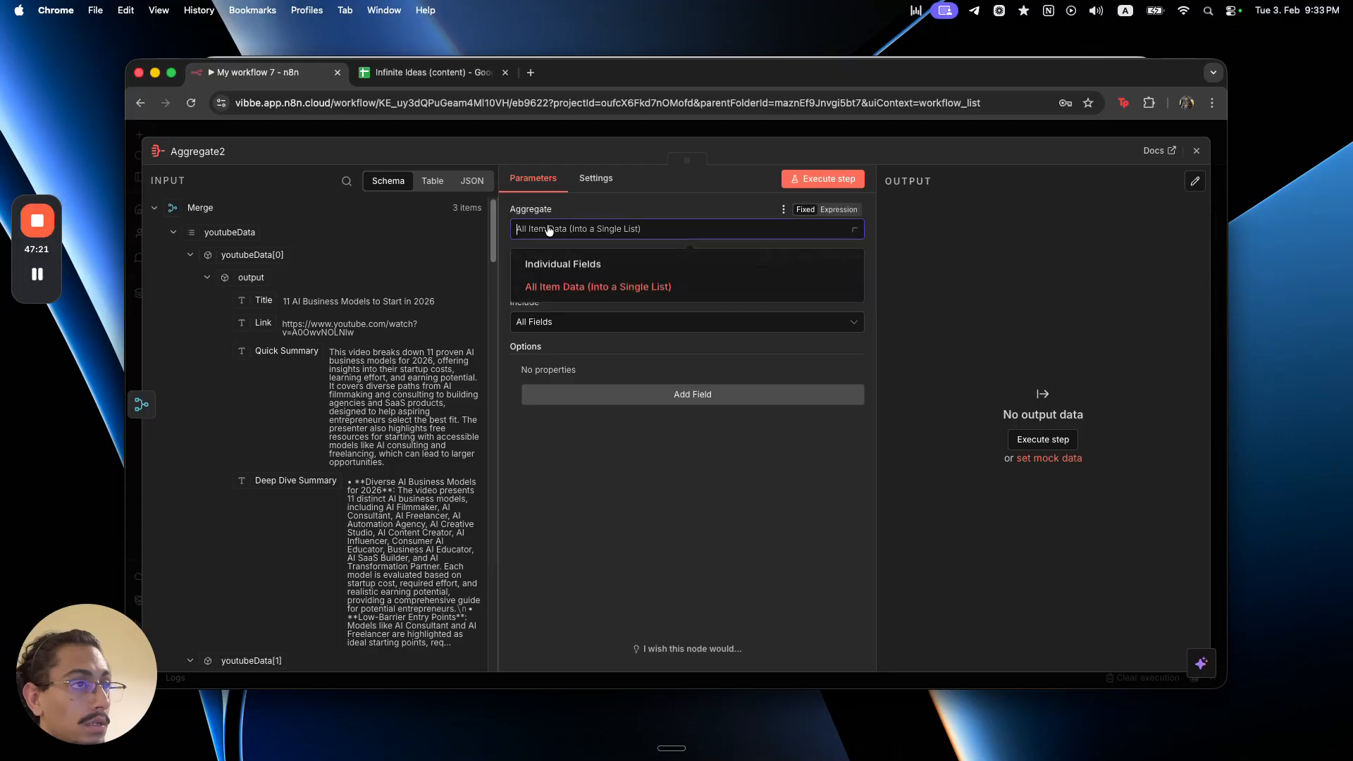
{"action": "double_click", "coordinate": [521, 276]}
{"action": "type", "text": "allData"}
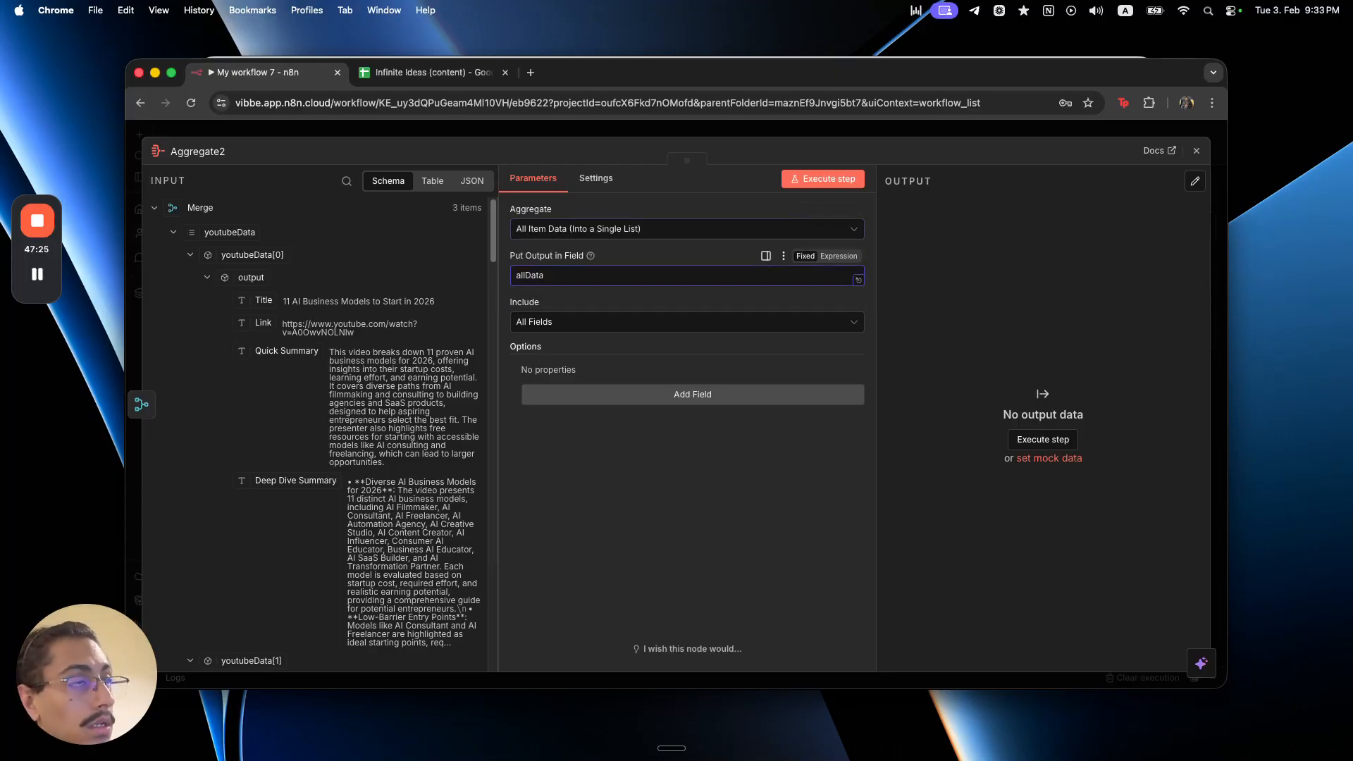
{"action": "left_click", "coordinate": [705, 124]}
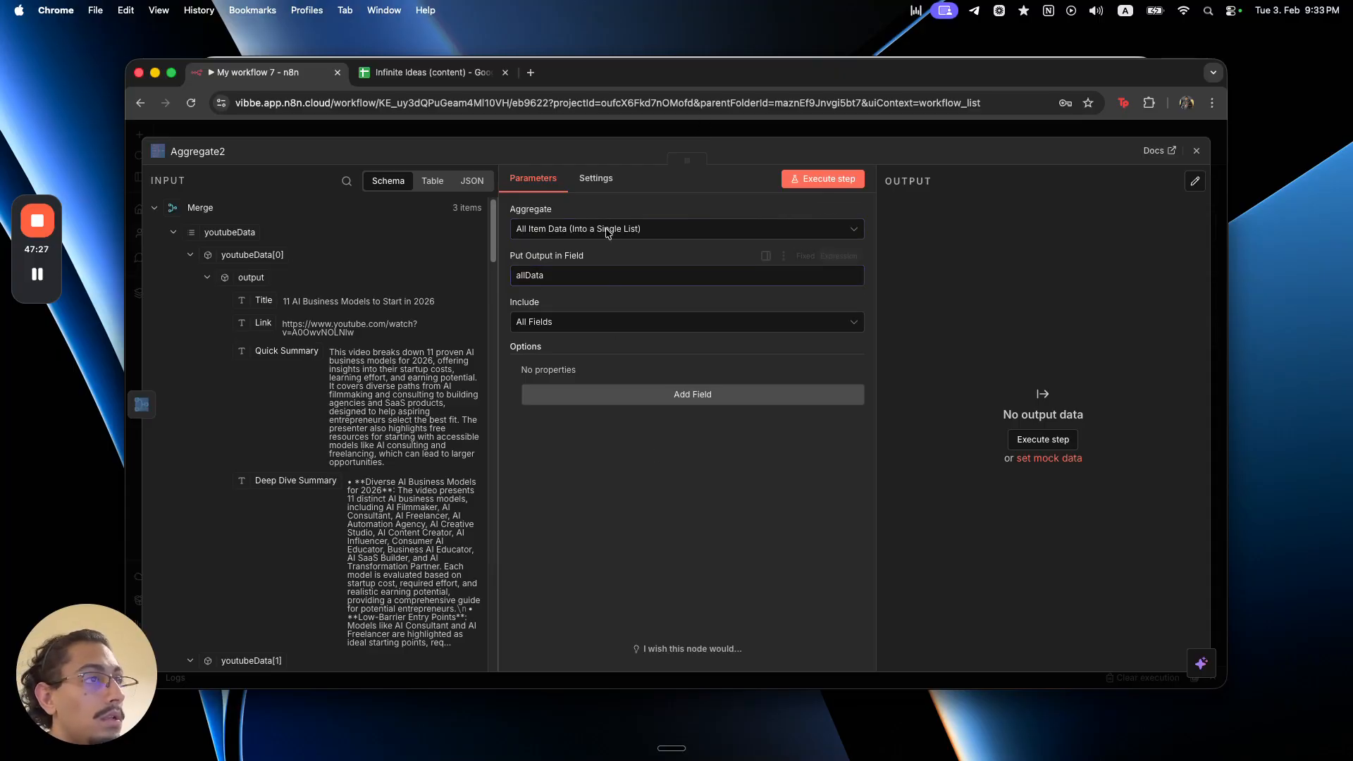
{"action": "left_click", "coordinate": [586, 128]}
- Place the Aggregate2 node beside Merge and run the workflow from the manual trigger
{"action": "scroll", "coordinate": [643, 489], "scroll_direction": "down", "scroll_amount": 5}
{"action": "left_click_drag", "start_coordinate": [645, 493], "coordinate": [817, 472]}
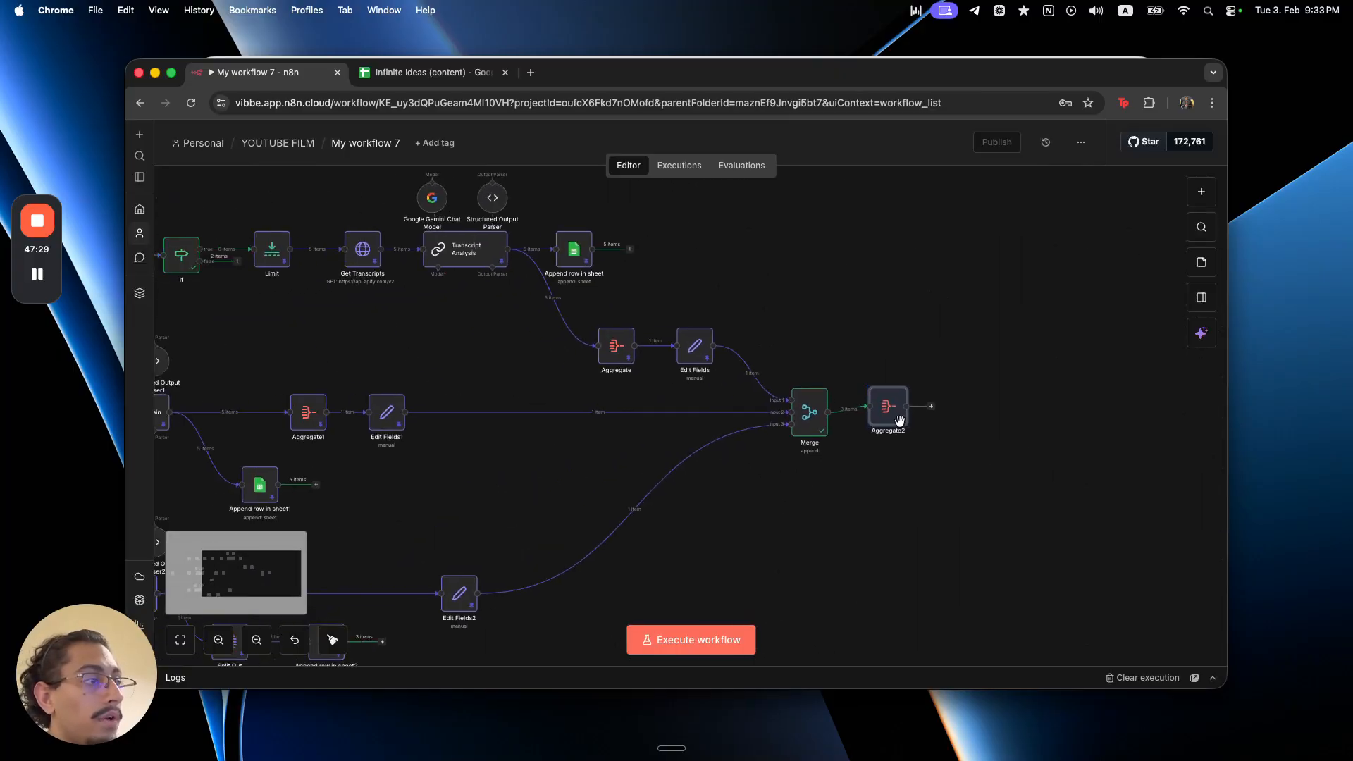
{"action": "left_click_drag", "start_coordinate": [897, 419], "coordinate": [892, 425]}
{"action": "scroll", "coordinate": [794, 555], "scroll_direction": "down", "scroll_amount": 4}
{"action": "left_click_drag", "start_coordinate": [785, 538], "coordinate": [872, 482]}
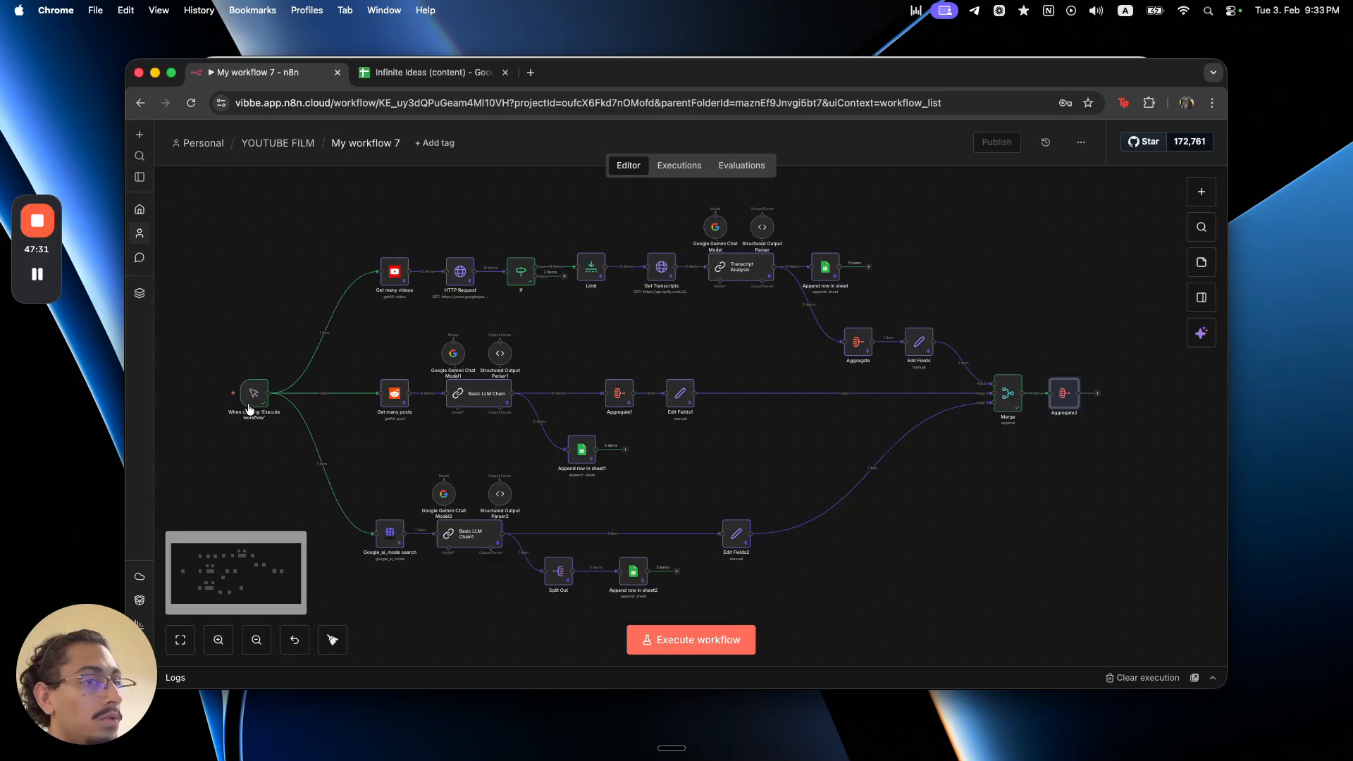
{"action": "left_click", "coordinate": [212, 394]}
{"action": "left_click_drag", "start_coordinate": [1036, 500], "coordinate": [609, 542]}
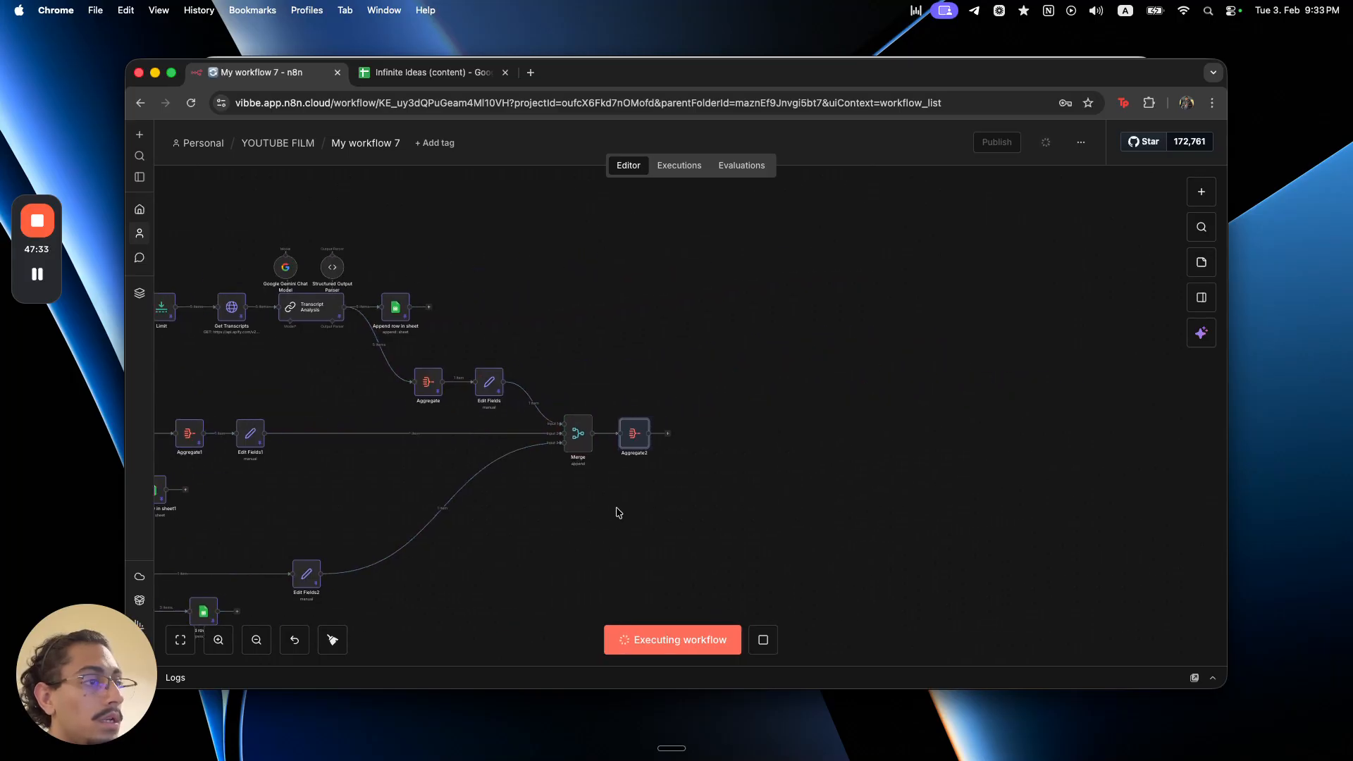
- Open the Aggregate2 node and examine its combined allData output, including the YouTube and Reddit entries
{"action": "double_click", "coordinate": [631, 441]}
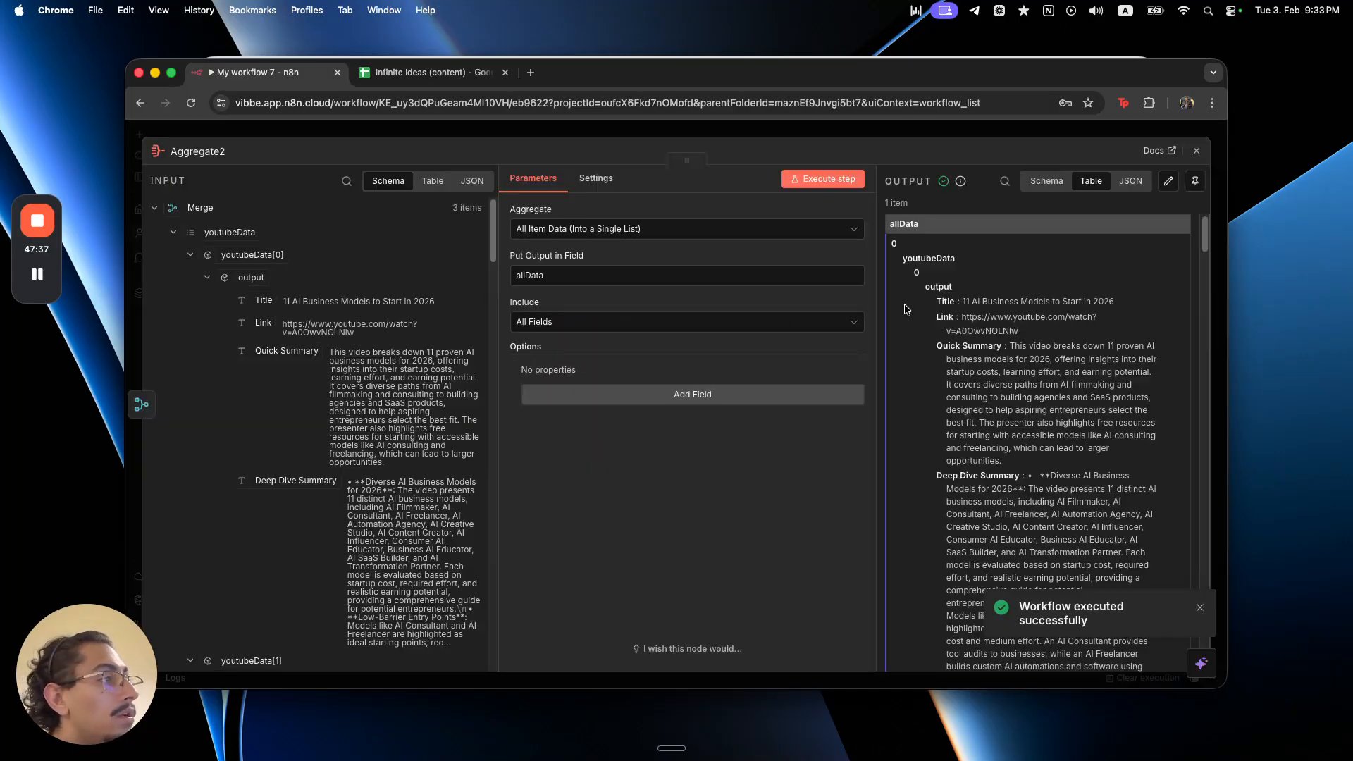
{"action": "scroll", "coordinate": [941, 407], "scroll_direction": "down", "scroll_amount": 20}
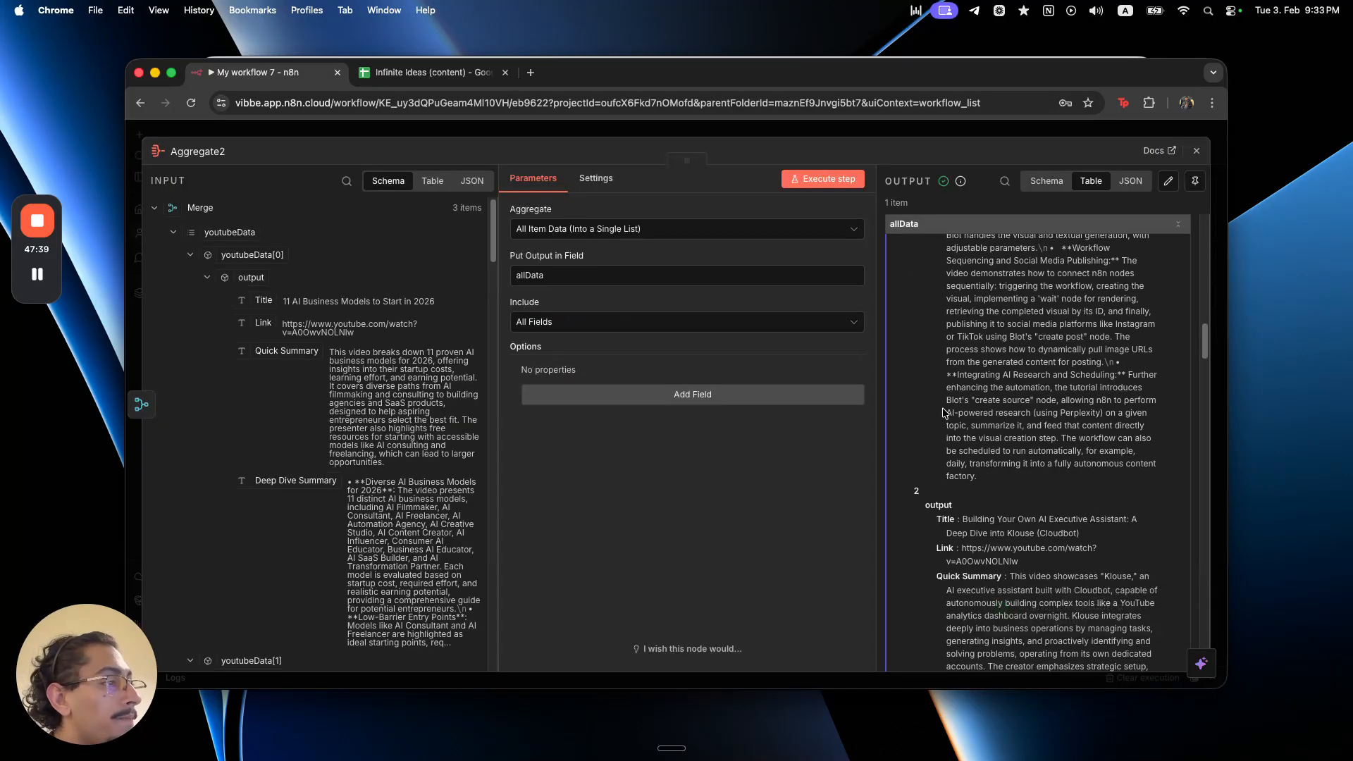
{"action": "scroll", "coordinate": [944, 417], "scroll_direction": "down", "scroll_amount": 20}
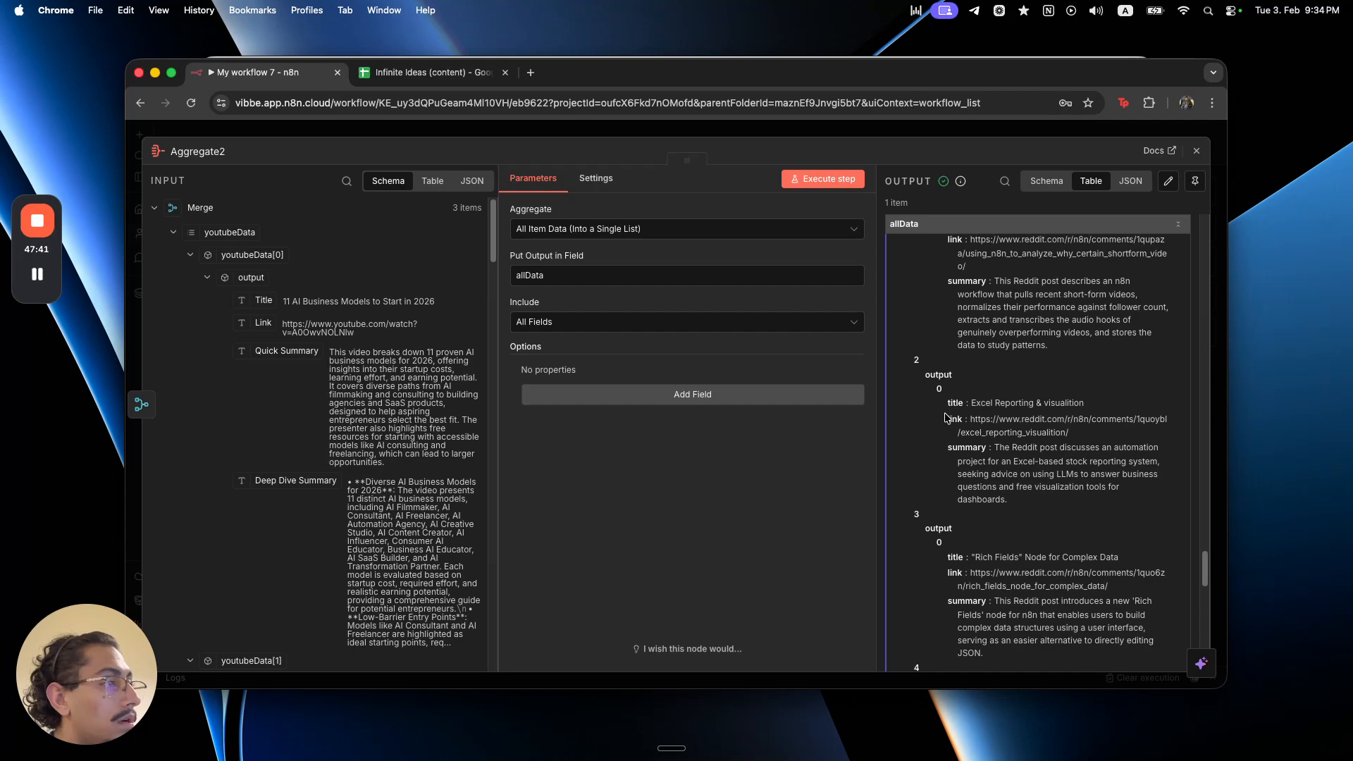
{"action": "scroll", "coordinate": [944, 416], "scroll_direction": "down", "scroll_amount": 6}
{"action": "scroll", "coordinate": [944, 415], "scroll_direction": "up", "scroll_amount": 20}
{"action": "scroll", "coordinate": [944, 415], "scroll_direction": "up", "scroll_amount": 15}
{"action": "scroll", "coordinate": [945, 415], "scroll_direction": "down", "scroll_amount": 10}
{"action": "key", "text": "Escape"}
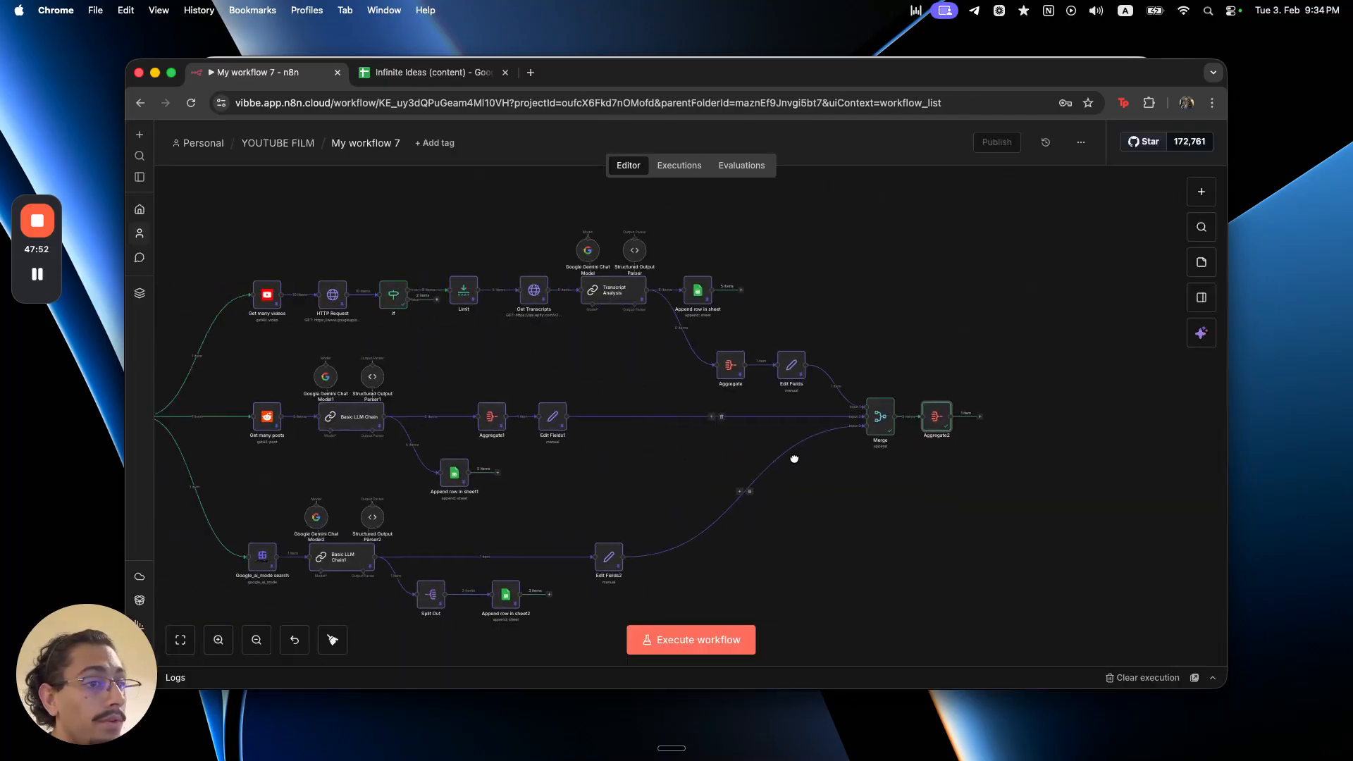
- Add a Google Gemini node with the Message a Model action after Aggregate2
{"action": "scroll", "coordinate": [585, 537], "scroll_direction": "up", "scroll_amount": 2}
{"action": "scroll", "coordinate": [710, 567], "scroll_direction": "down", "scroll_amount": 5}
{"action": "scroll", "coordinate": [721, 535], "scroll_direction": "up", "scroll_amount": 1}
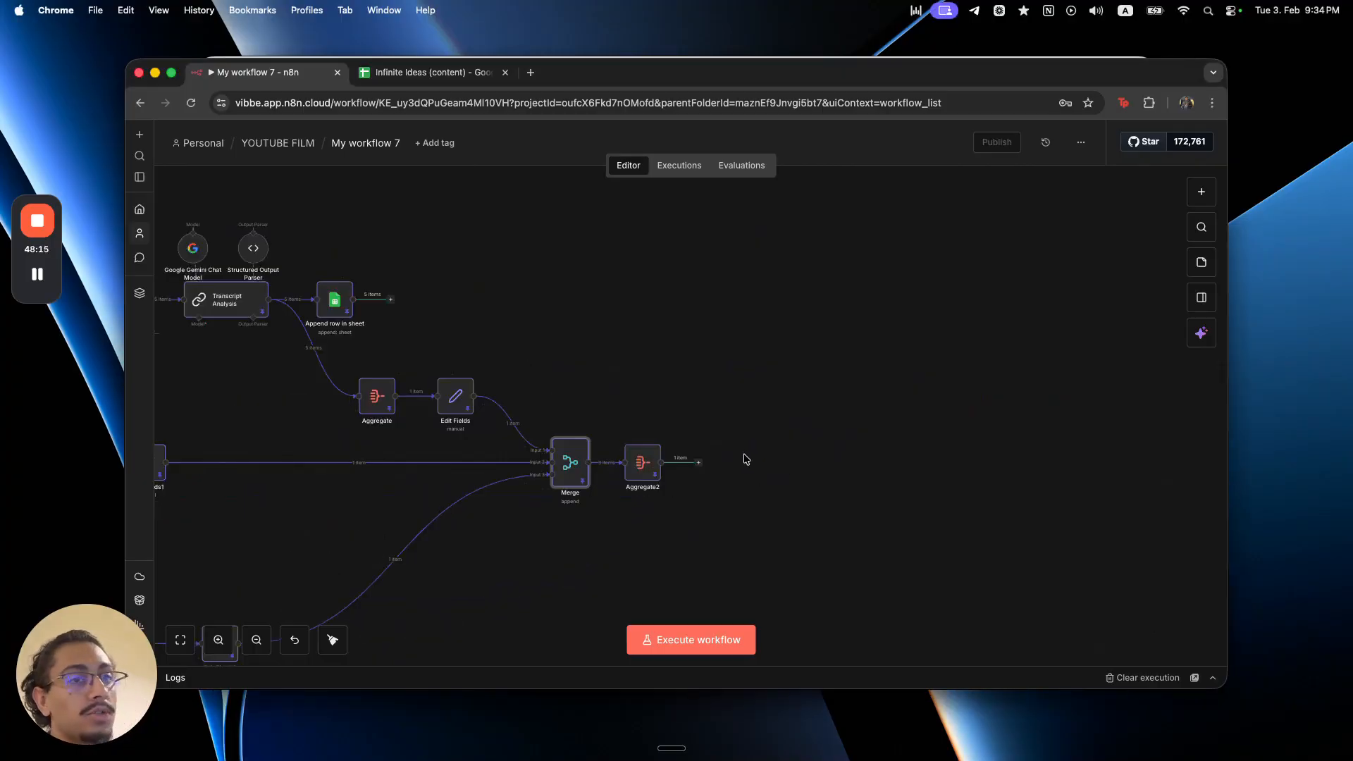
{"action": "left_click", "coordinate": [725, 469]}
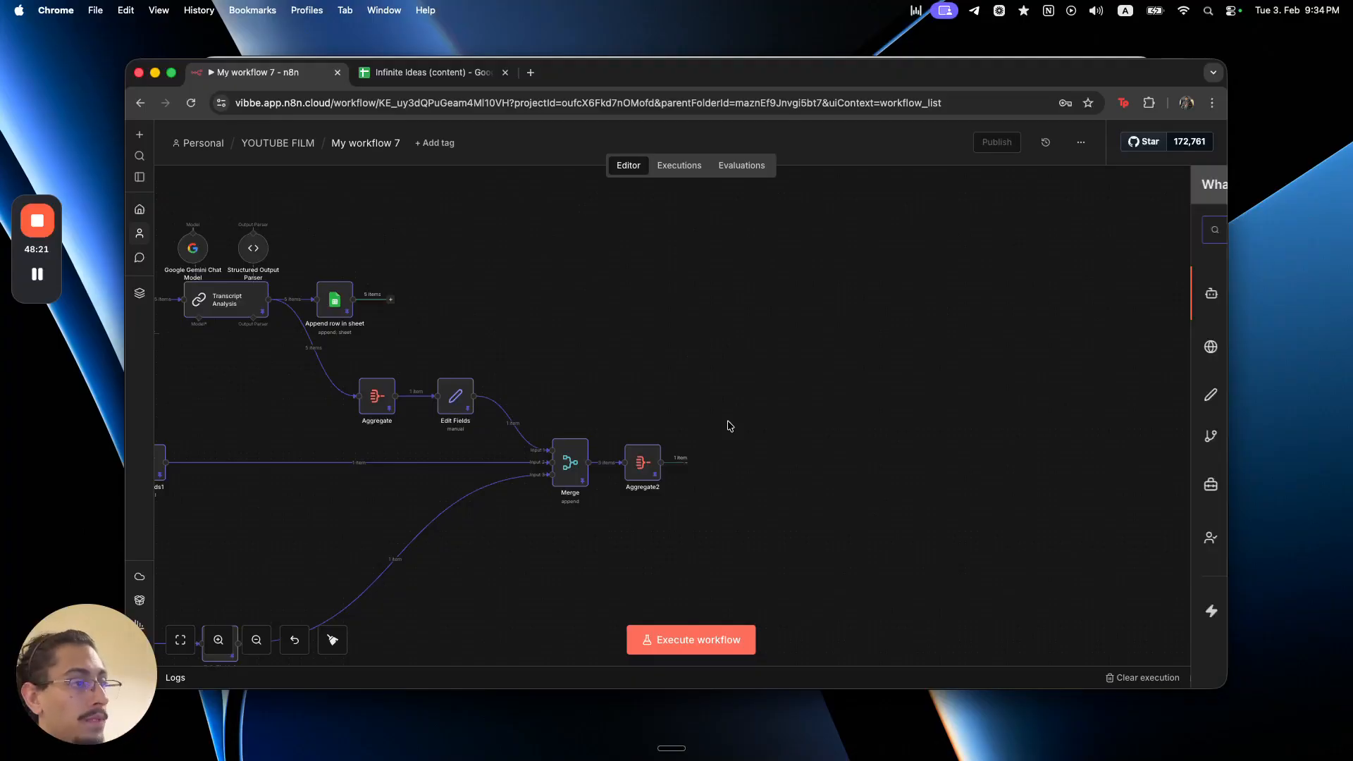
{"action": "key", "text": "Tab"}
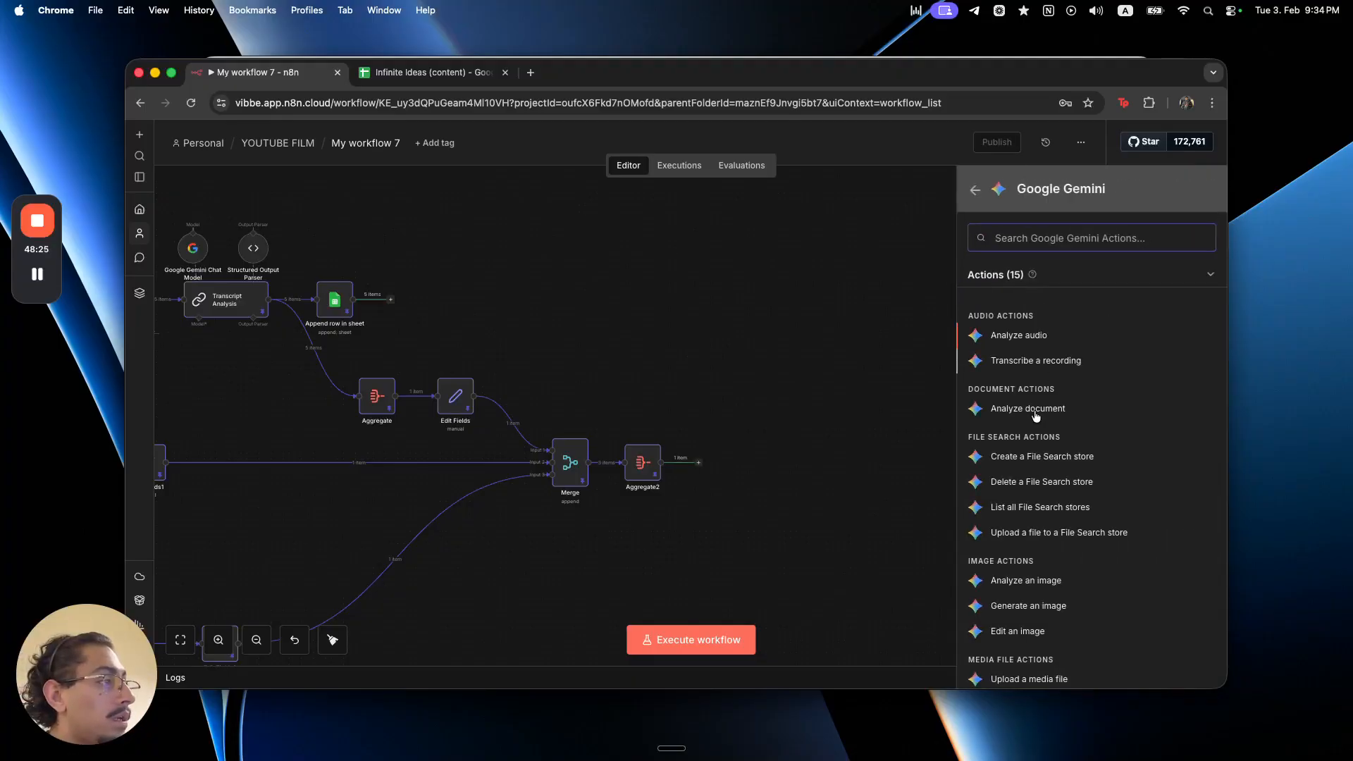
{"action": "scroll", "coordinate": [1030, 493], "scroll_direction": "down", "scroll_amount": 2}
{"action": "scroll", "coordinate": [1030, 505], "scroll_direction": "down", "scroll_amount": 4}
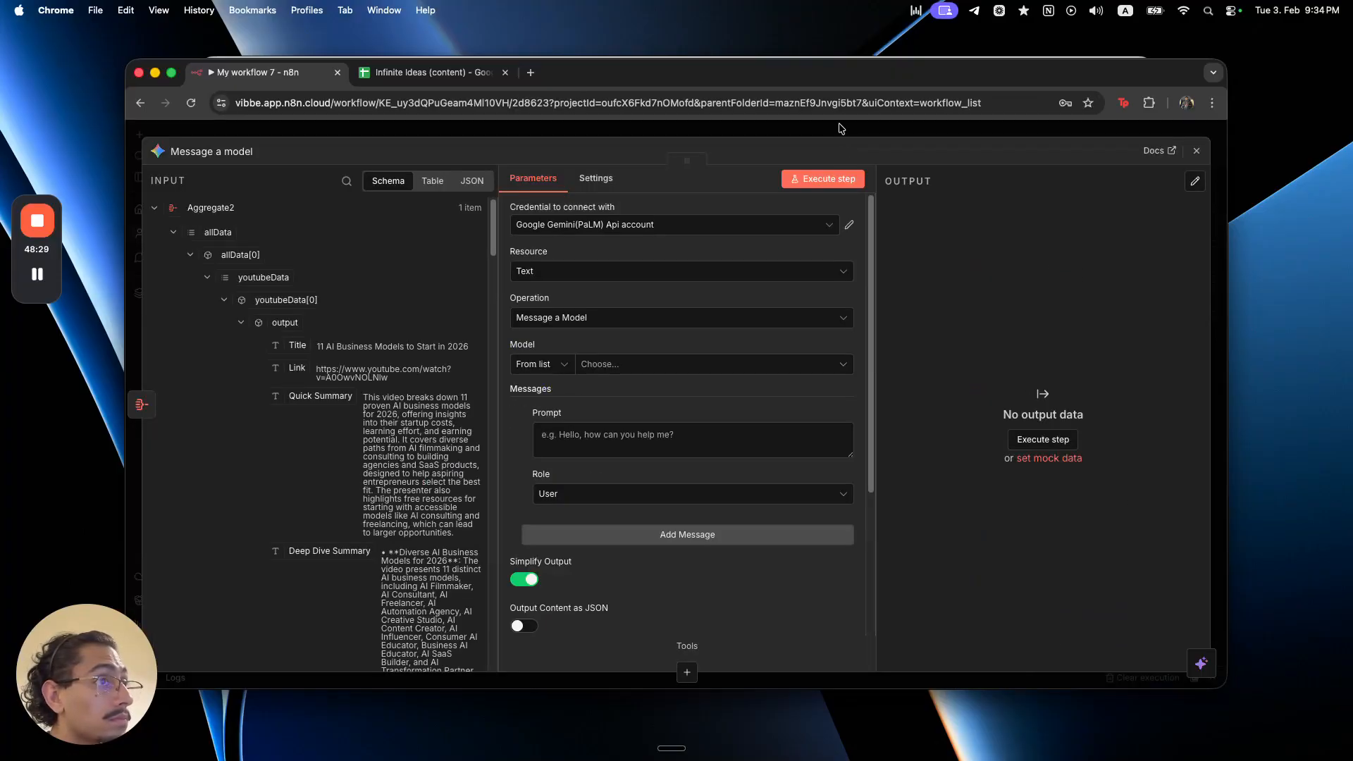
- Switch the Message a model node to the custom-named Gemini API credential and close the node
{"action": "left_click", "coordinate": [747, 228]}
{"action": "left_click", "coordinate": [741, 250]}
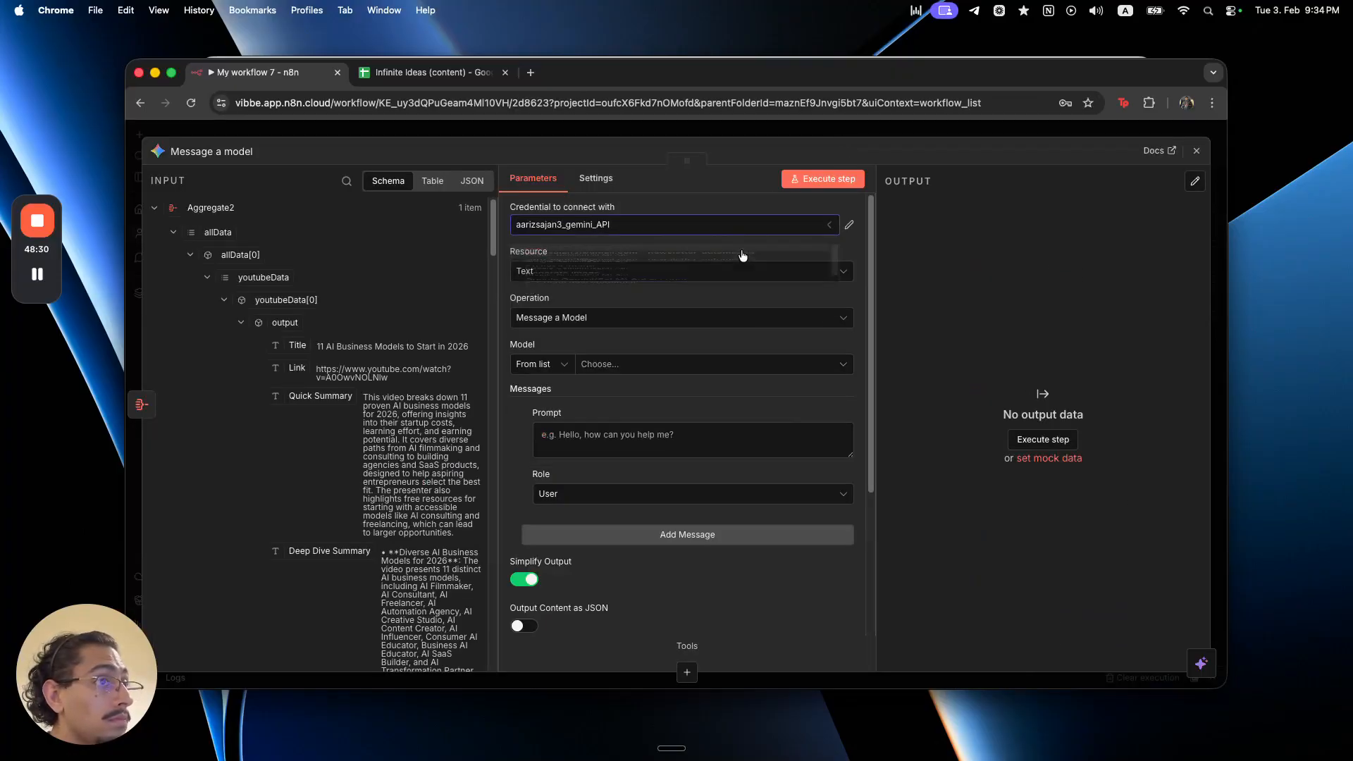
{"action": "left_click", "coordinate": [725, 130]}
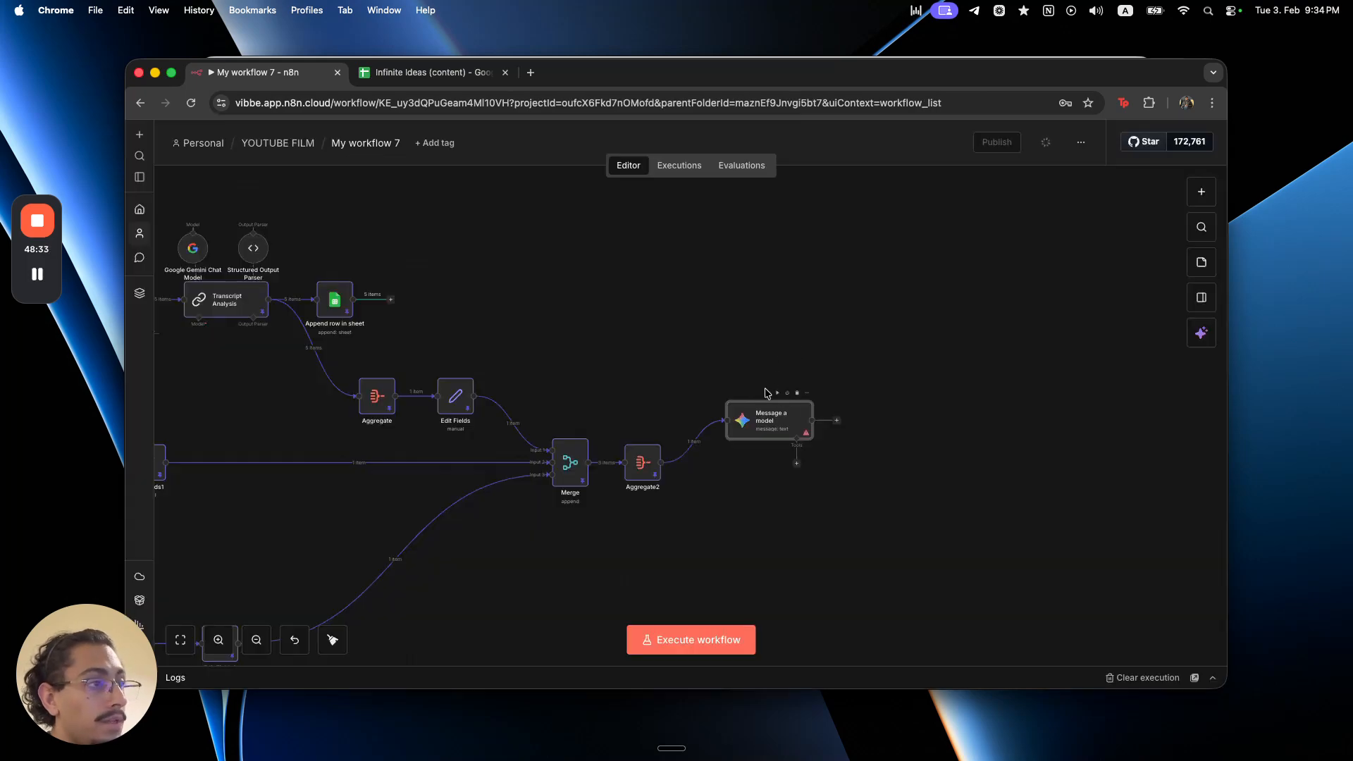
- Move the Message a model node up, duplicate it twice, and rename the last copy Email Writer
{"action": "left_click_drag", "start_coordinate": [763, 406], "coordinate": [763, 344]}
{"action": "left_click_drag", "start_coordinate": [763, 344], "coordinate": [763, 310]}
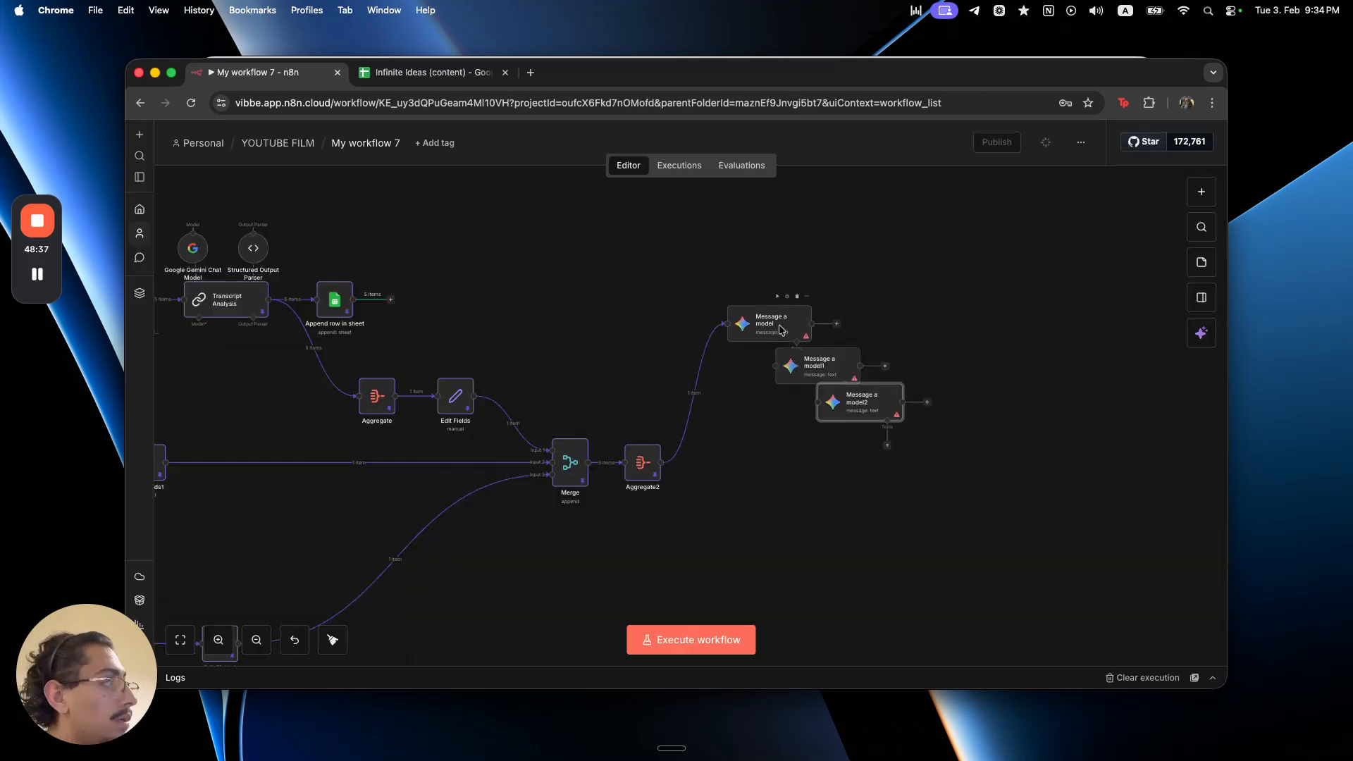
{"action": "key", "text": "space"}
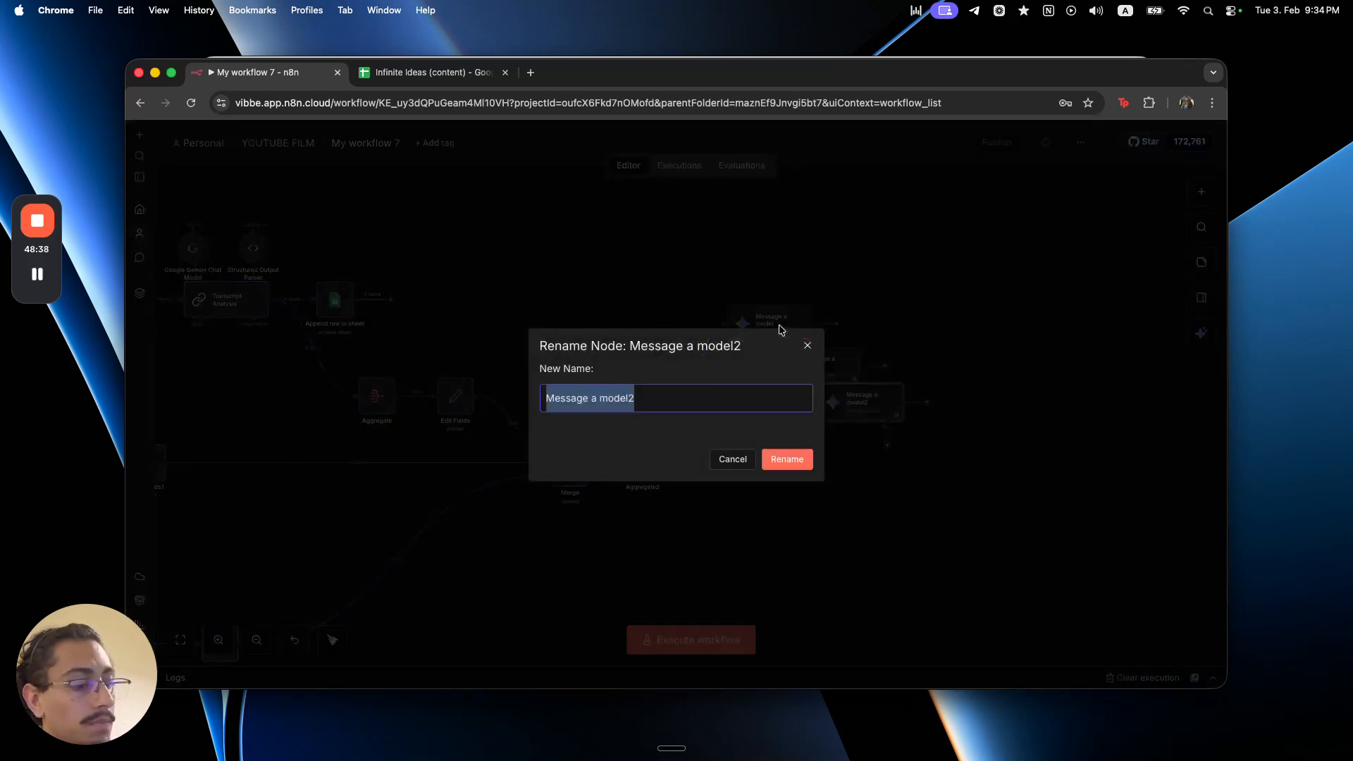
{"action": "type", "text": "Email Writer"}
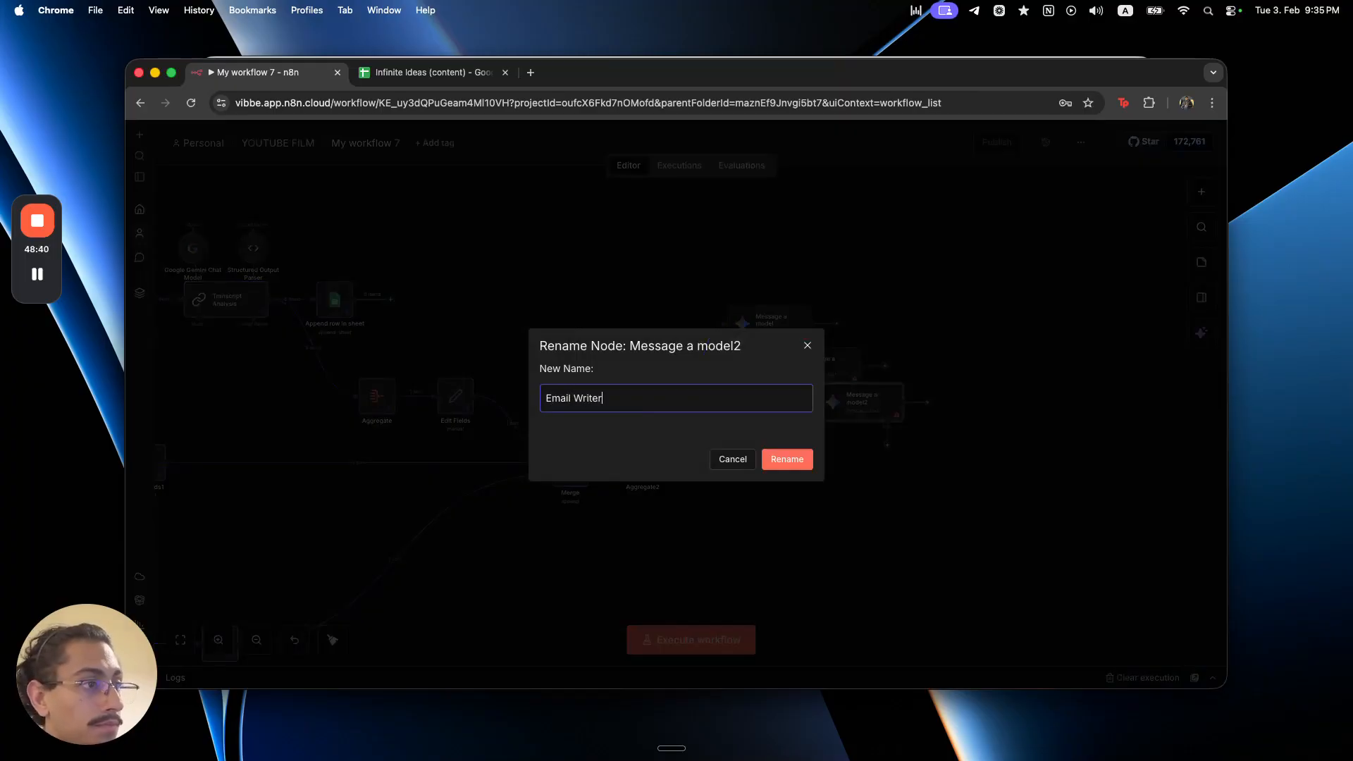
{"action": "key", "text": "Return"}
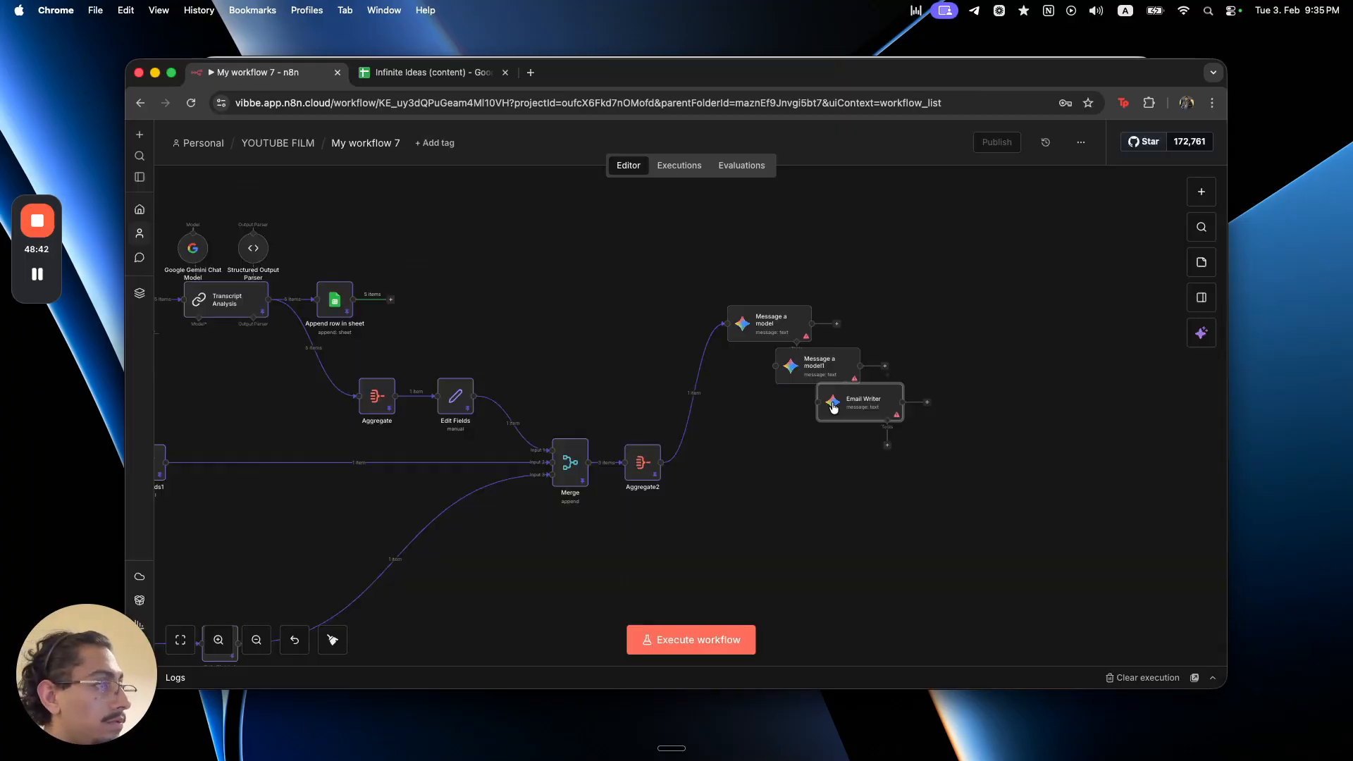
- Rename the Message a model1 node as Content Brainstorm and move Email Writer lower, clear of it
{"action": "left_click", "coordinate": [821, 373]}
{"action": "key", "text": "F2"}
{"action": "type", "text": "Content Brainstorm"}
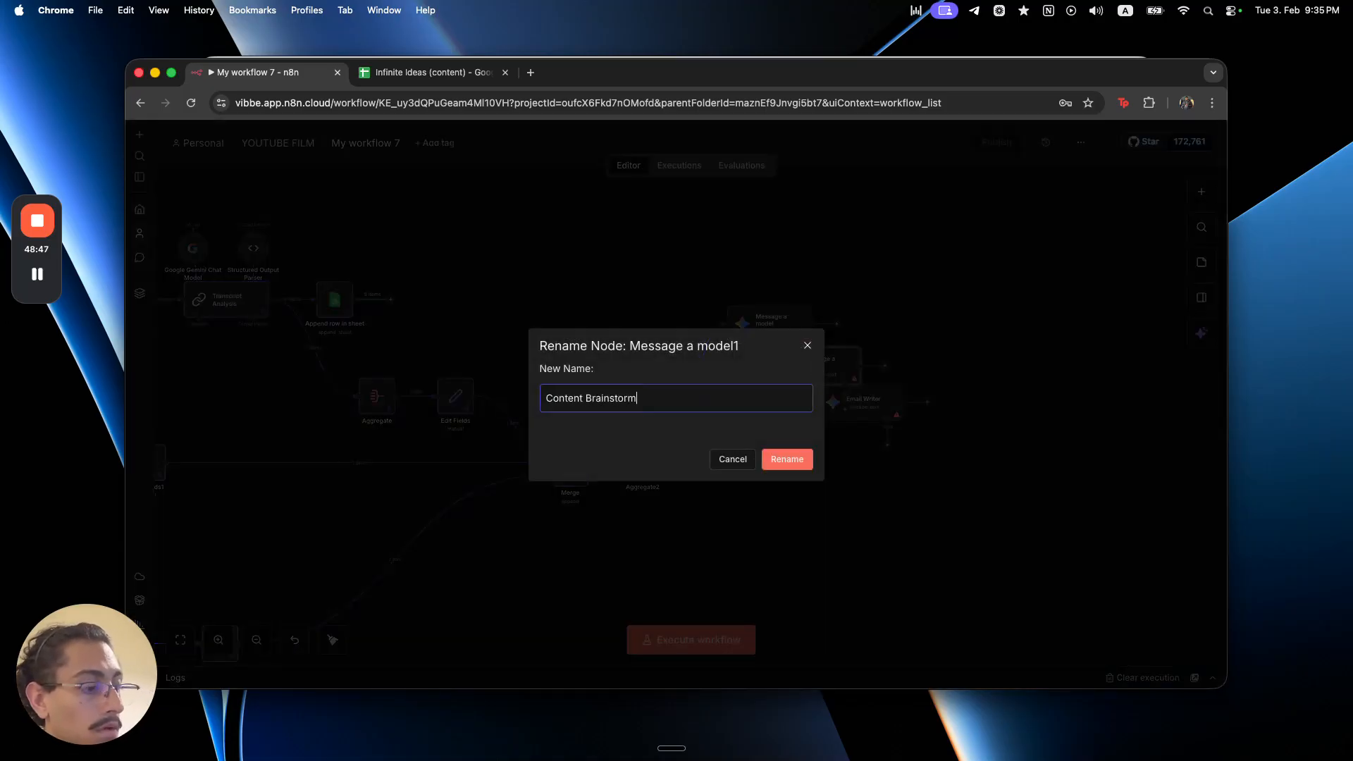
{"action": "key", "text": "Return"}
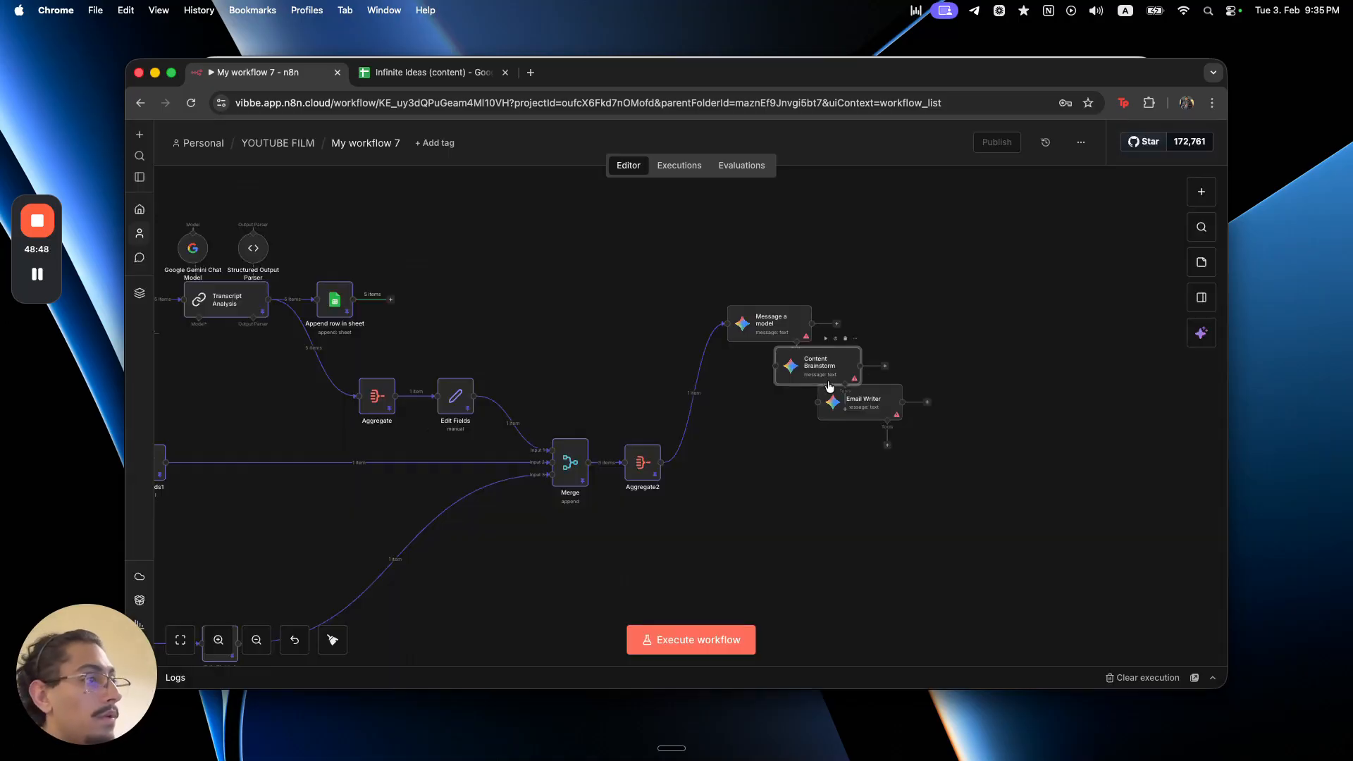
{"action": "left_click_drag", "start_coordinate": [861, 414], "coordinate": [870, 447]}
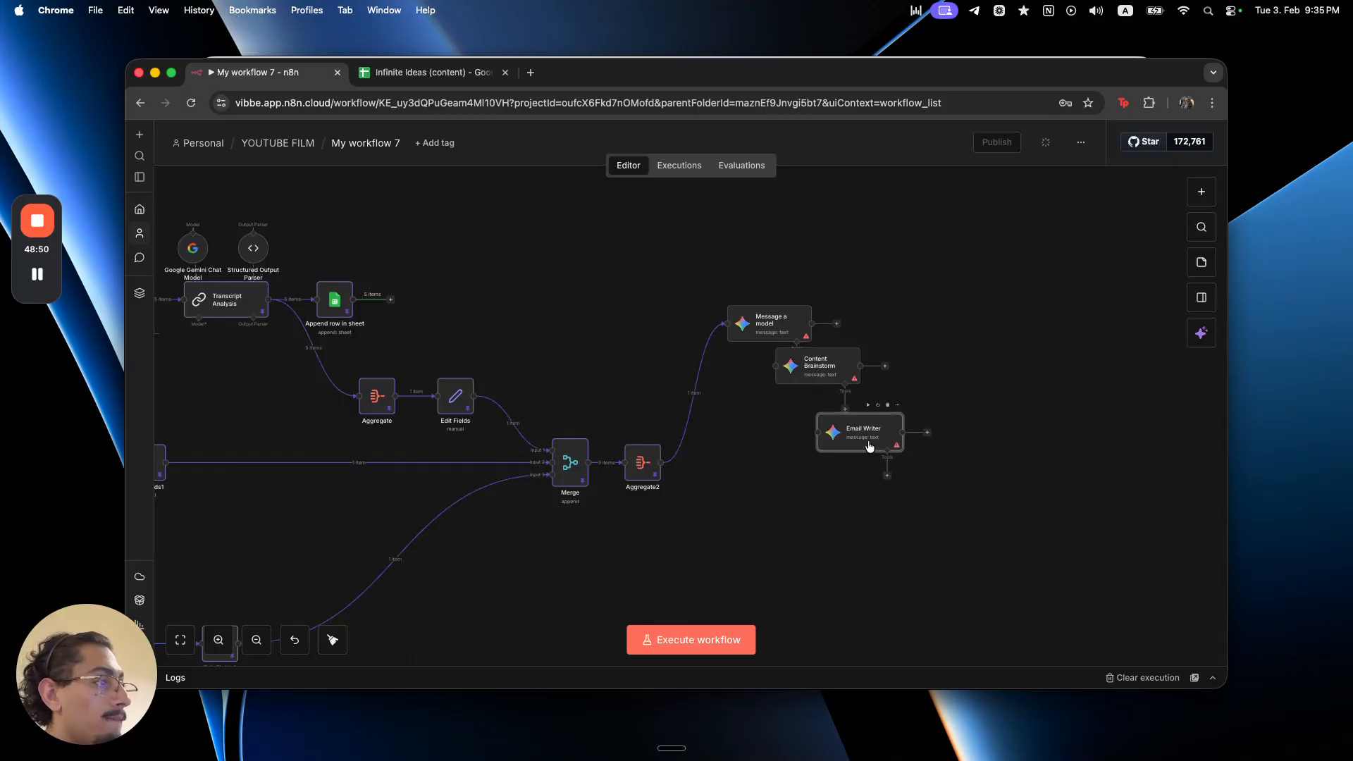
- Rename the original Message a model node as LinkedIn Posts
{"action": "left_click", "coordinate": [772, 333]}
{"action": "key", "text": "F2"}
{"action": "type", "text": "LinkedIn Posts"}
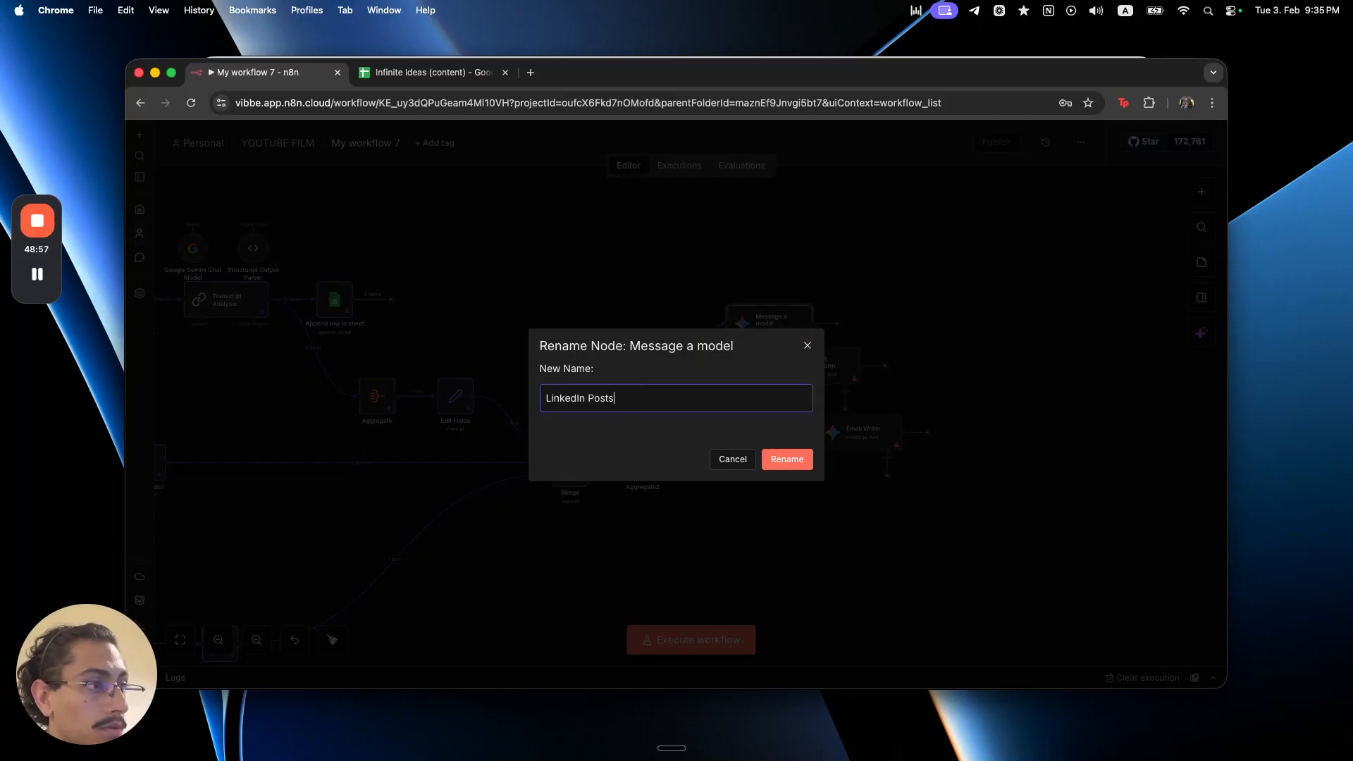
{"action": "key", "text": "Return"}
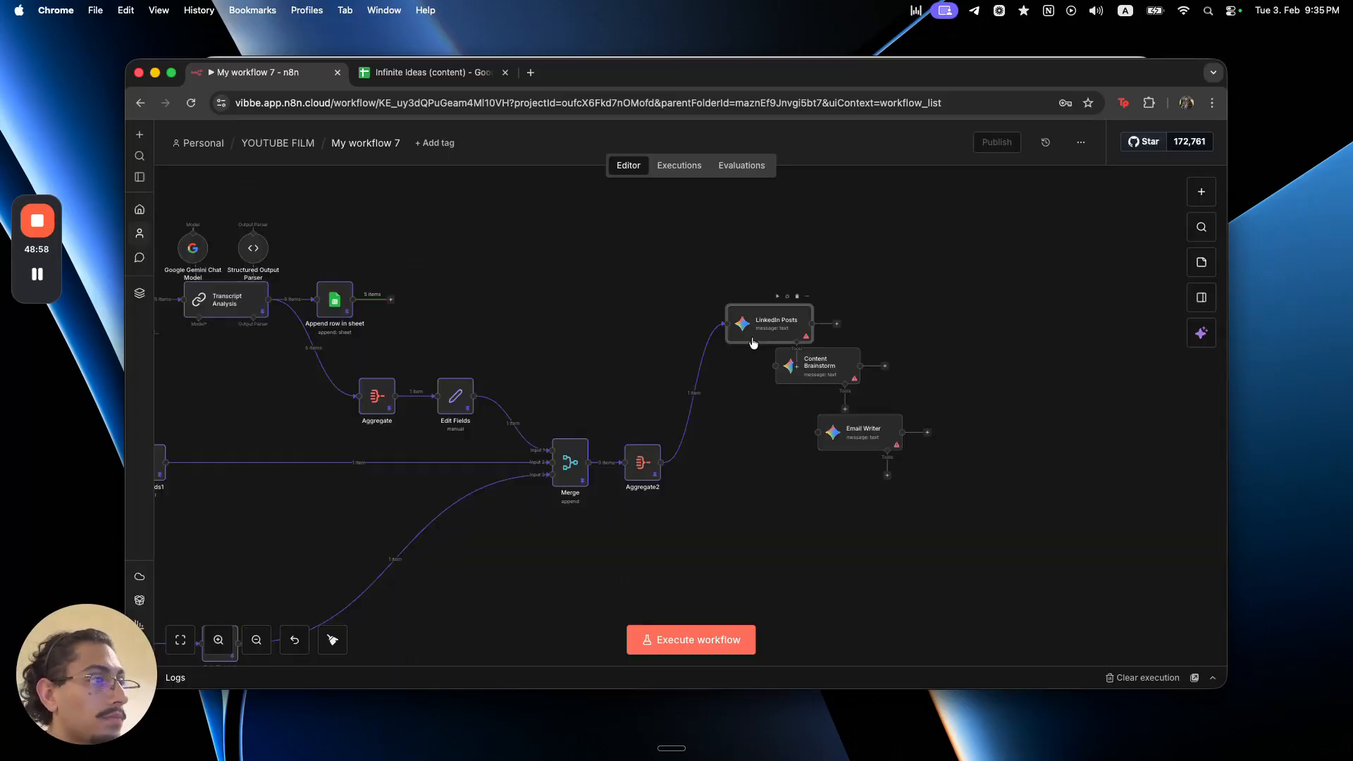
- Stack Email Writer, Content Brainstorm and LinkedIn Posts vertically beside Aggregate2 and connect Aggregate2 to all three
{"action": "left_click_drag", "start_coordinate": [748, 498], "coordinate": [748, 510]}
{"action": "left_click_drag", "start_coordinate": [662, 463], "coordinate": [788, 448]}
{"action": "left_click_drag", "start_coordinate": [768, 502], "coordinate": [783, 524]}
{"action": "left_click_drag", "start_coordinate": [836, 428], "coordinate": [746, 392]}
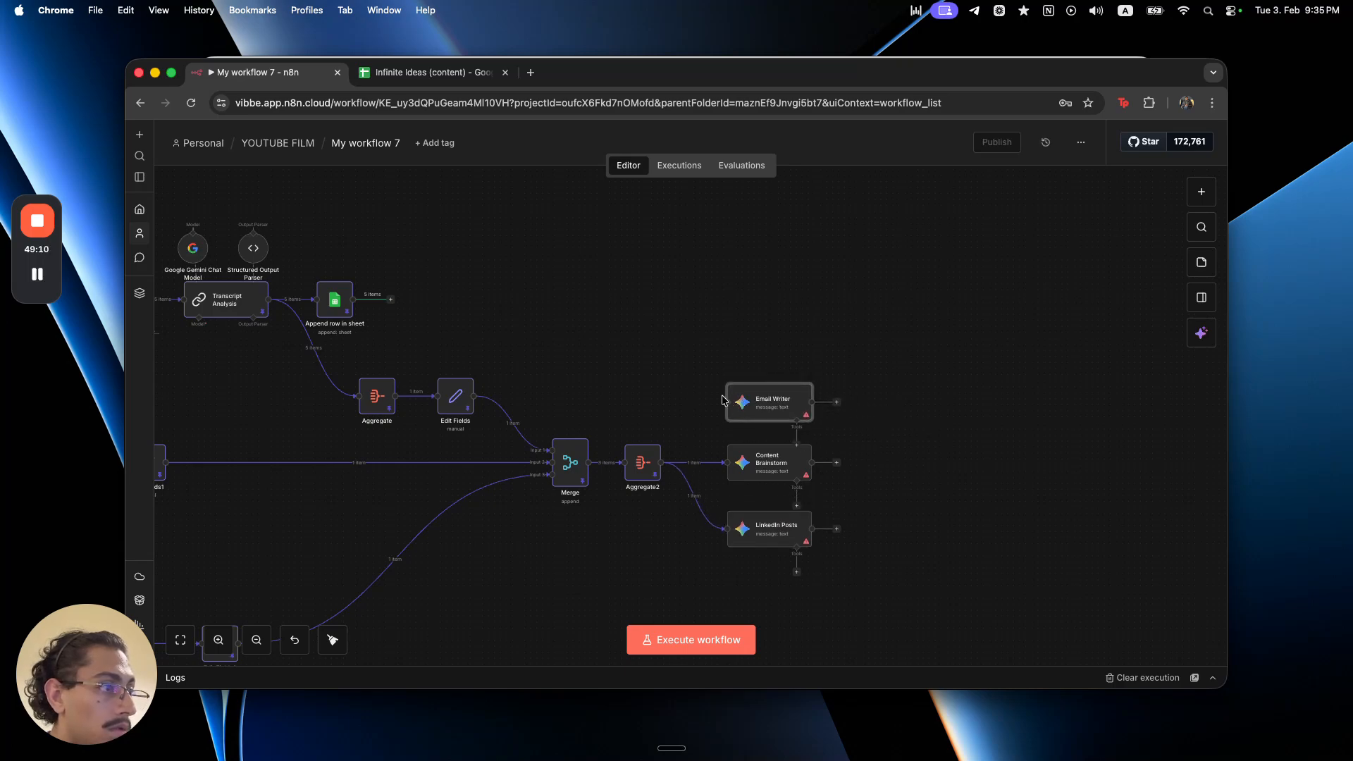
{"action": "left_click_drag", "start_coordinate": [666, 466], "coordinate": [725, 396]}
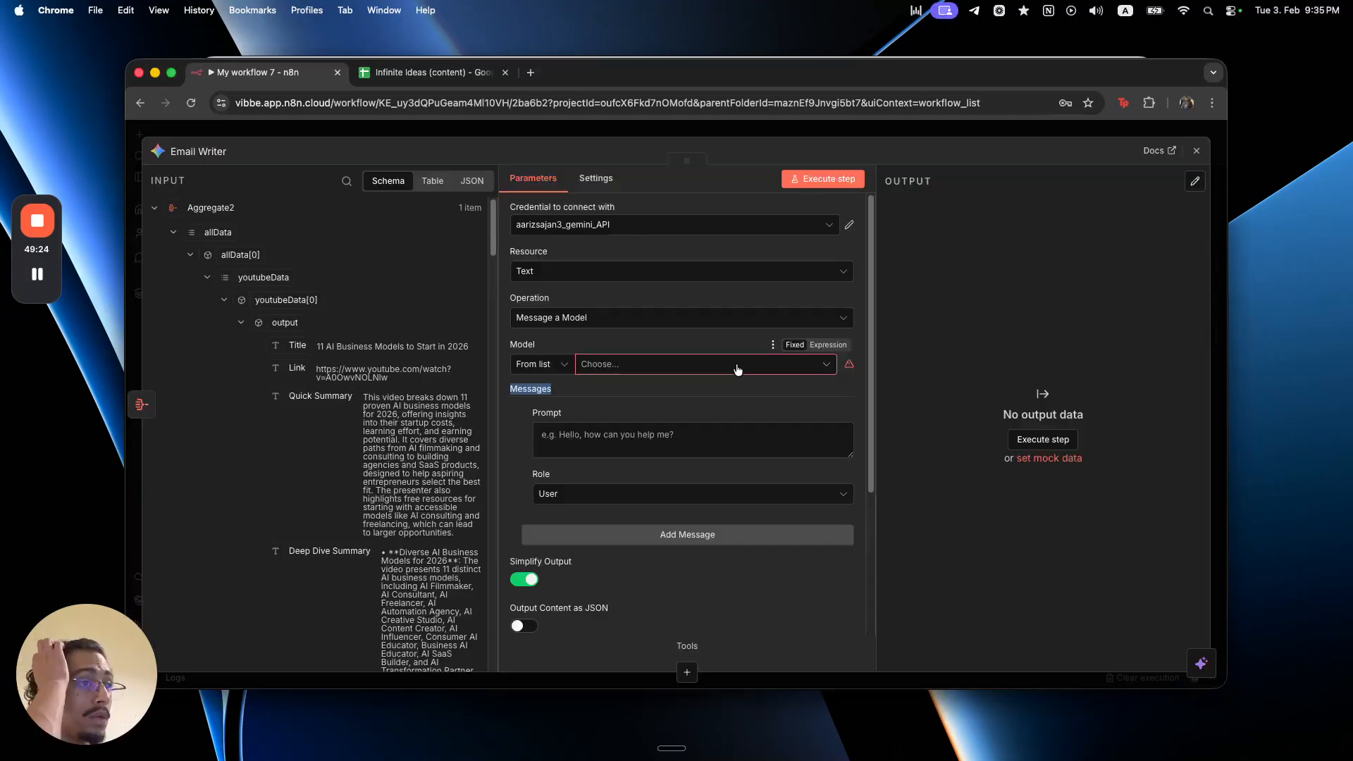
- Set the Email Writer node's model to models/gemini-2.5-flash
{"action": "left_click", "coordinate": [733, 365]}
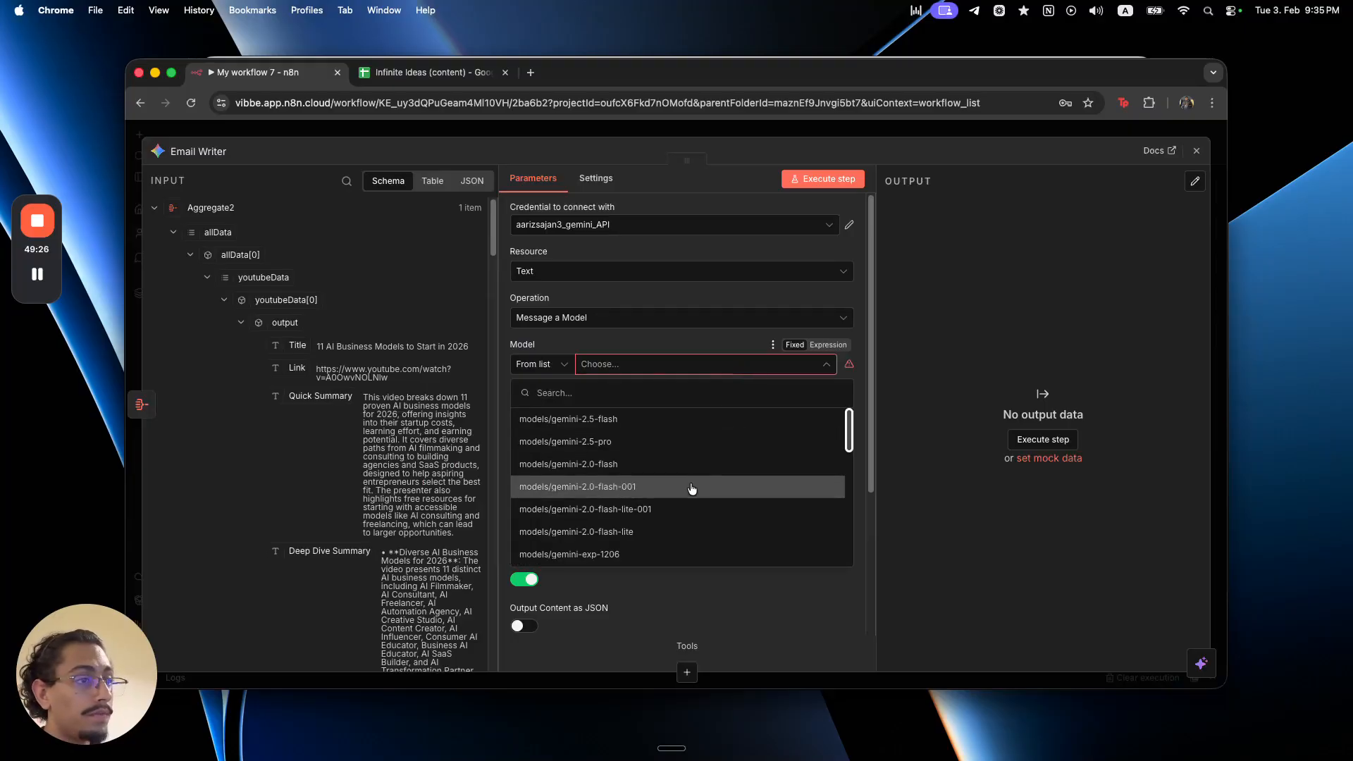
{"action": "scroll", "coordinate": [691, 489], "scroll_direction": "down", "scroll_amount": 1}
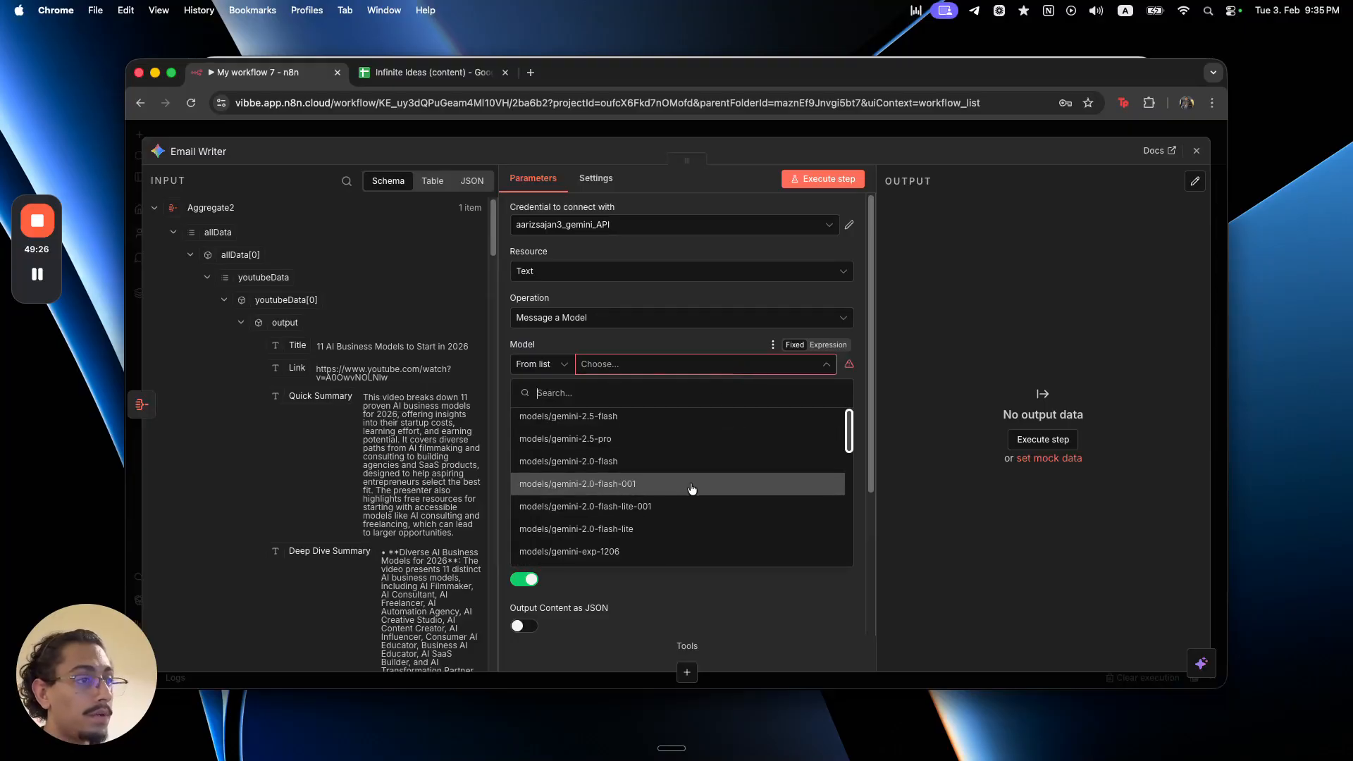
{"action": "left_click", "coordinate": [675, 418]}
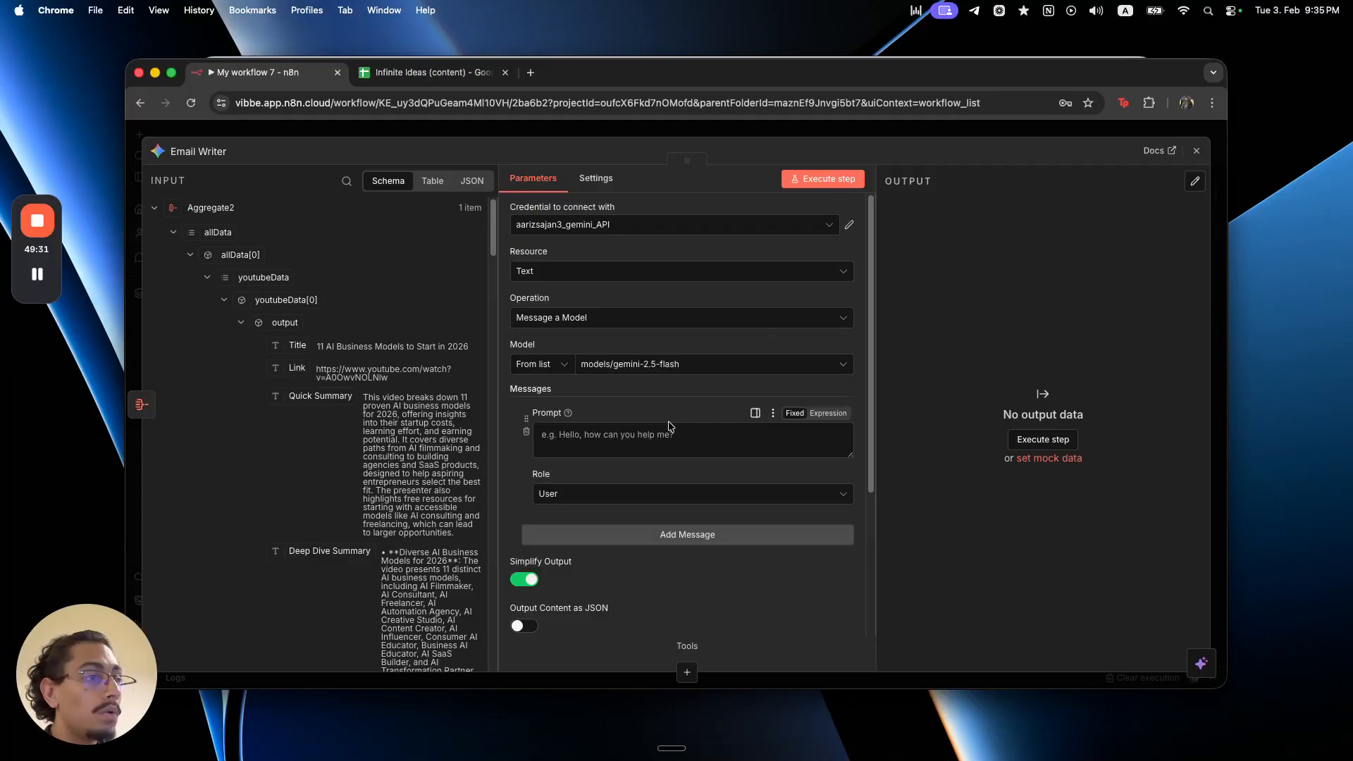
- Make the Email Writer prompt an expression listing Vid1 to Vid5, Reddit1 to Reddit5 and General Search Data from allData
{"action": "left_click", "coordinate": [835, 417]}
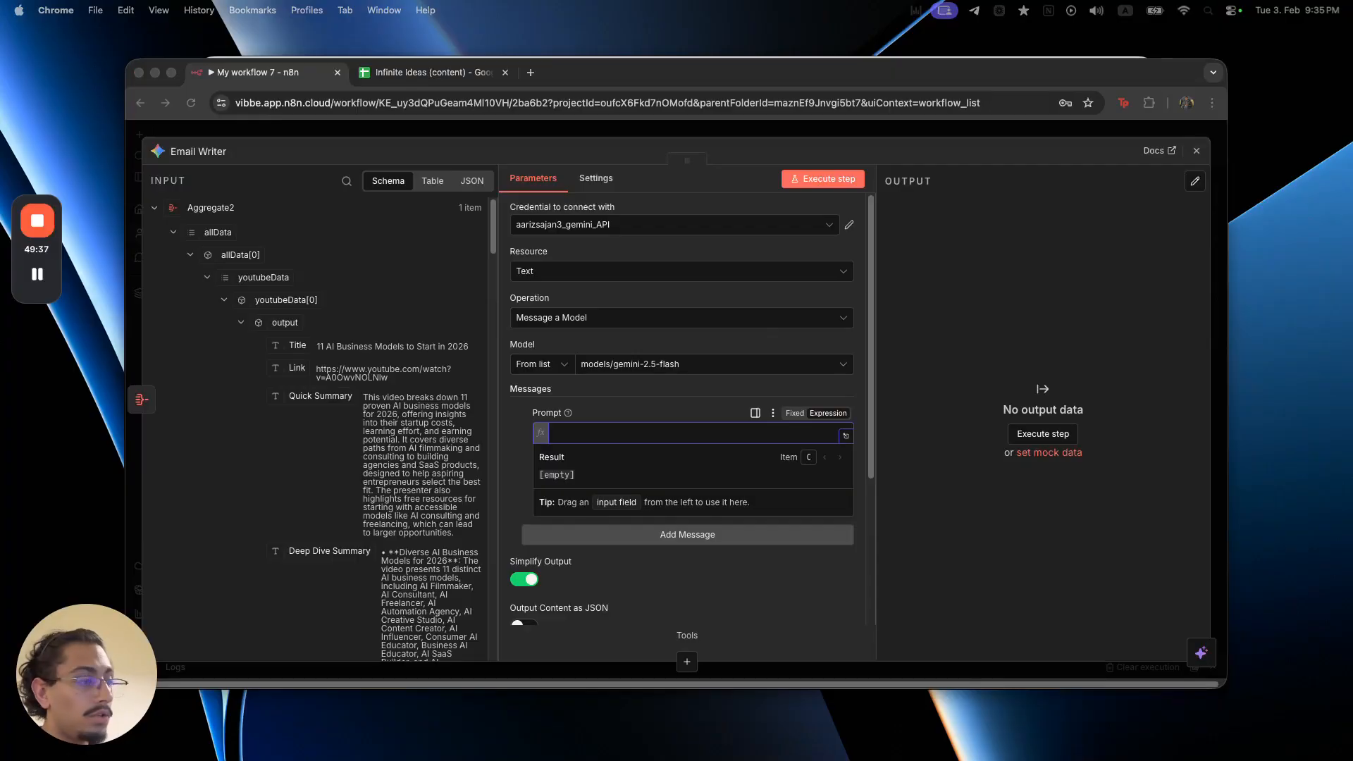
{"action": "left_click", "coordinate": [845, 435]}
{"action": "type", "text": "Vid1: {{ $json.allData[0].Vid1 }} Vid2: {{ $json.allData[0].Vid2 }} Vid3: {{ $json.allData[0].Vid3 }} Vid4: {{ $json.allData[0].Vid4 }} Vid5: {{ $json.allData[0].Vid5 }}  Reddit1: {{ $json.allData[1].Reddit1 }} Reddit2: {{ $json.allData[1].Reddit2 }} Reddit3: {{ $json.allData[1].Reddit3 }} Reddit4: {{ $json.allData[1].Reddit4 }} Reddit5: {{ $json.allData[1].Reddit5 }}  General Search Data: {{ $json.allData[2].perplexityData }}"}
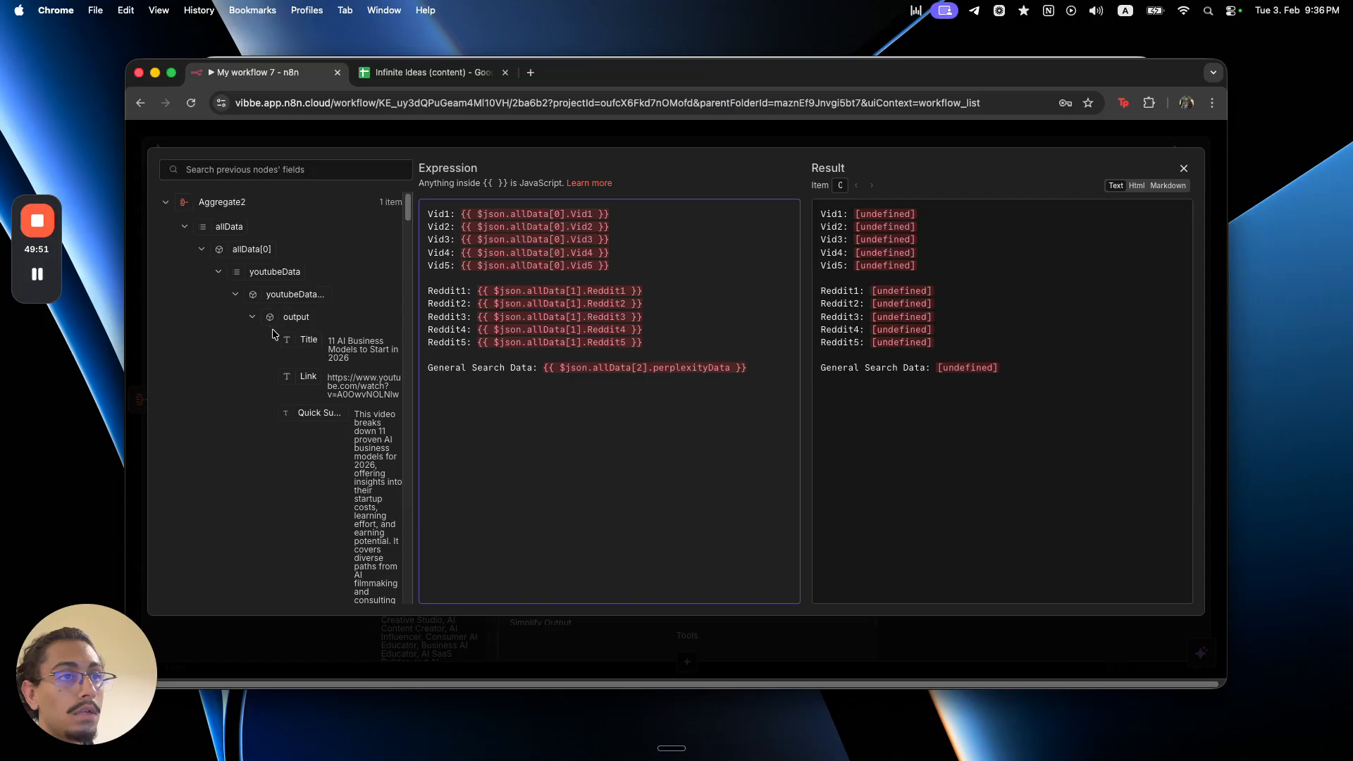
- Widen the input fields pane and change the Vid1 expression to $json.allData[0].youtubeData[0]
{"action": "scroll", "coordinate": [308, 341], "scroll_direction": "down", "scroll_amount": 5}
{"action": "scroll", "coordinate": [308, 341], "scroll_direction": "up", "scroll_amount": 3}
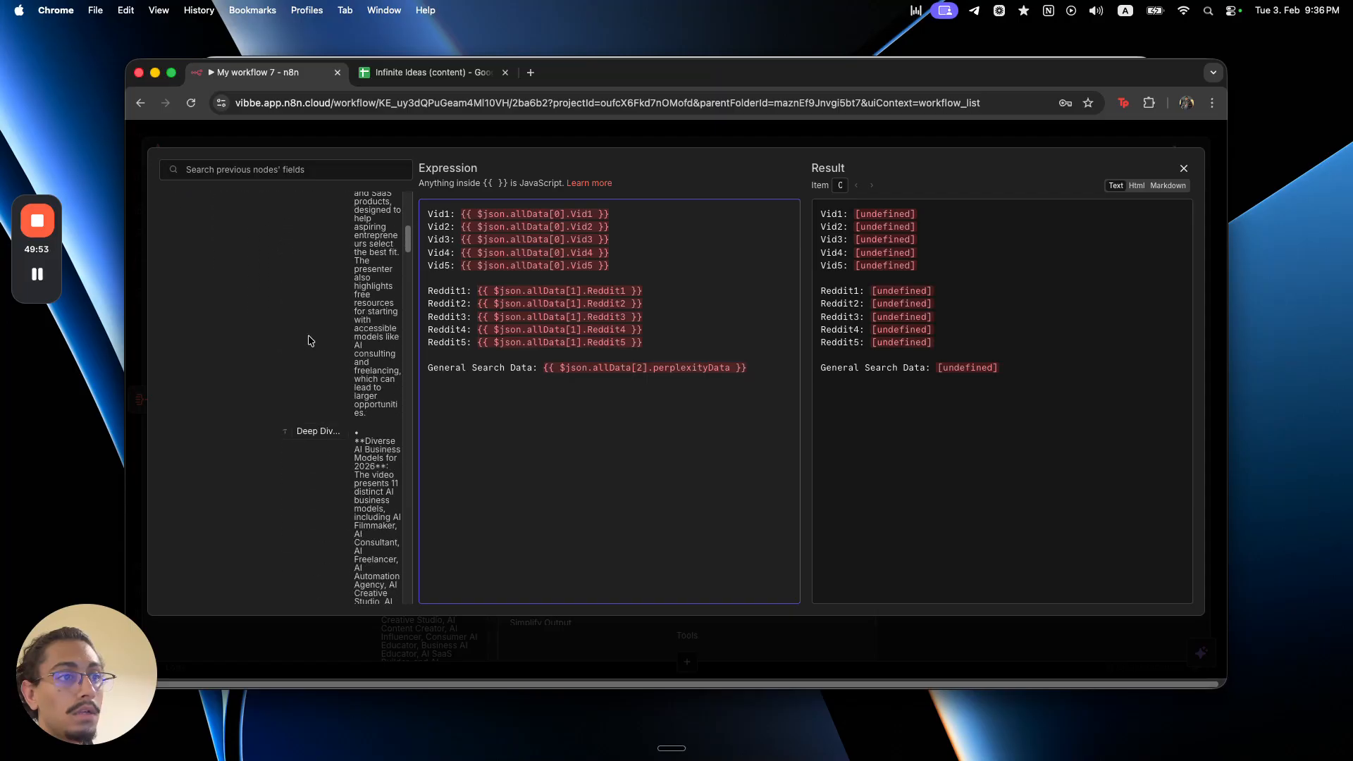
{"action": "scroll", "coordinate": [307, 341], "scroll_direction": "up", "scroll_amount": 3}
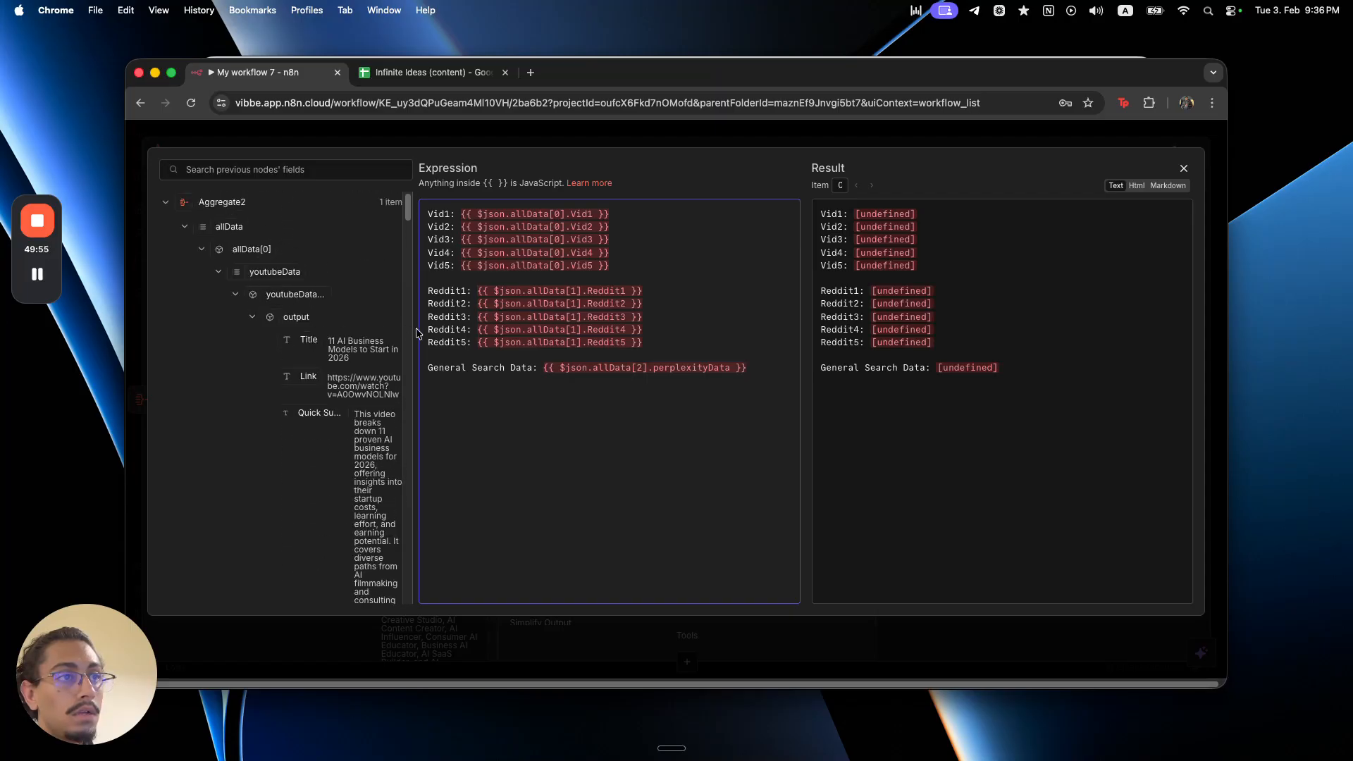
{"action": "left_click_drag", "start_coordinate": [413, 329], "coordinate": [637, 333]}
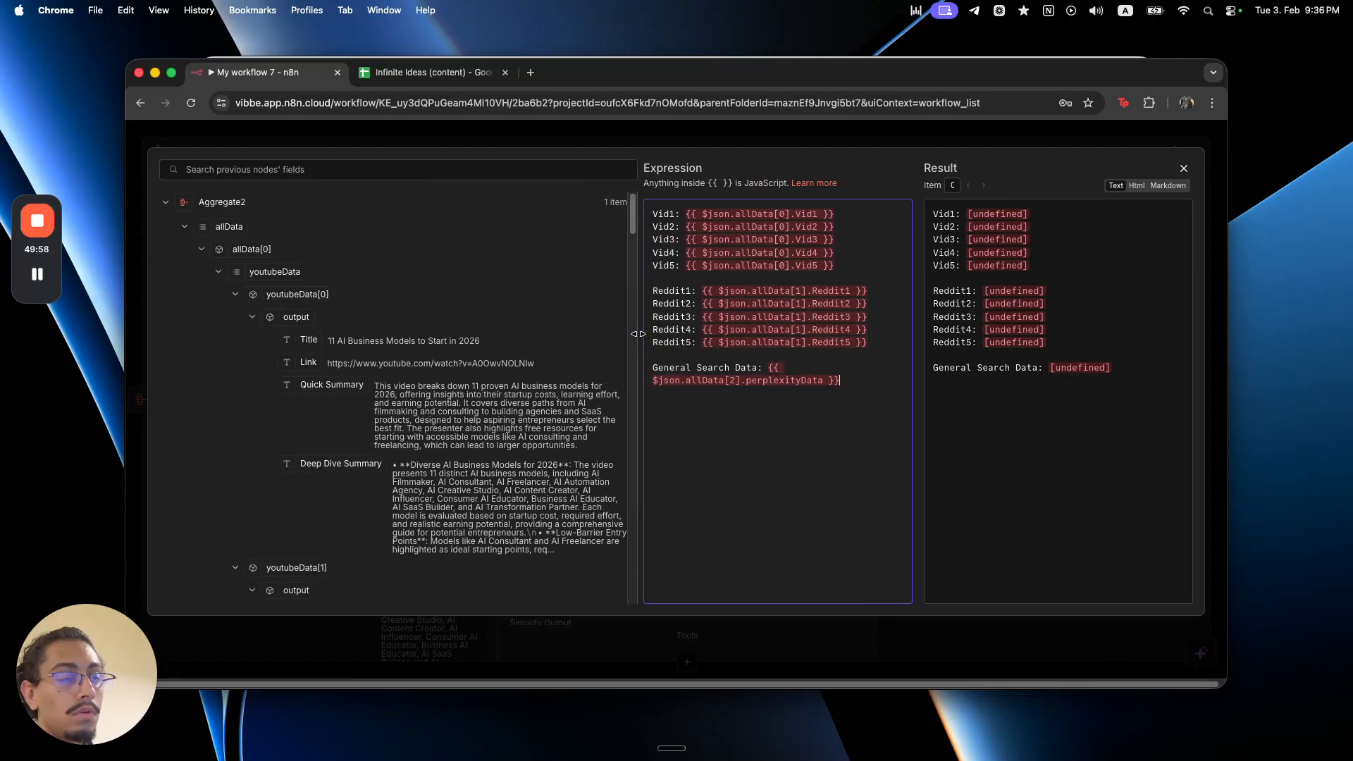
{"action": "double_click", "coordinate": [811, 213]}
{"action": "key", "text": "BackSpace"}
{"action": "type", "text": "youtubeData"}
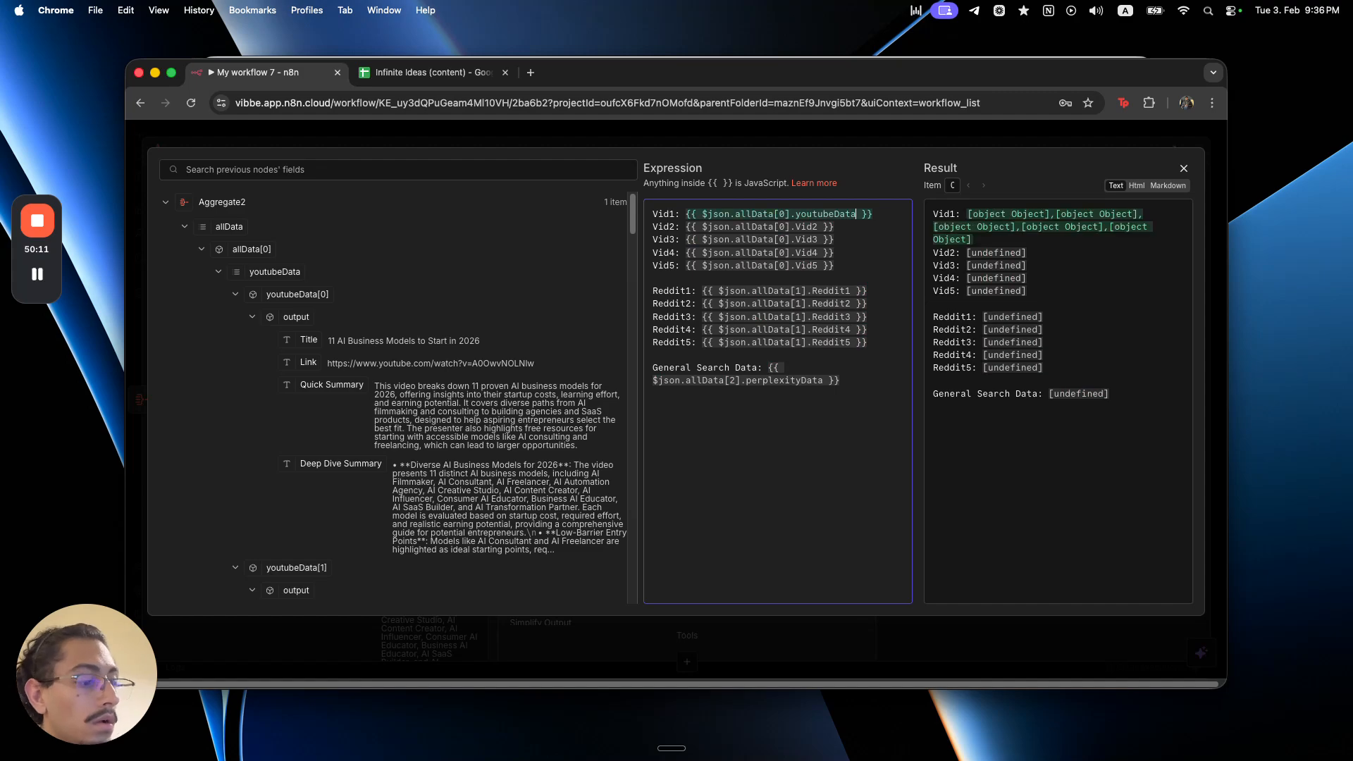
{"action": "type", "text": "[0"}
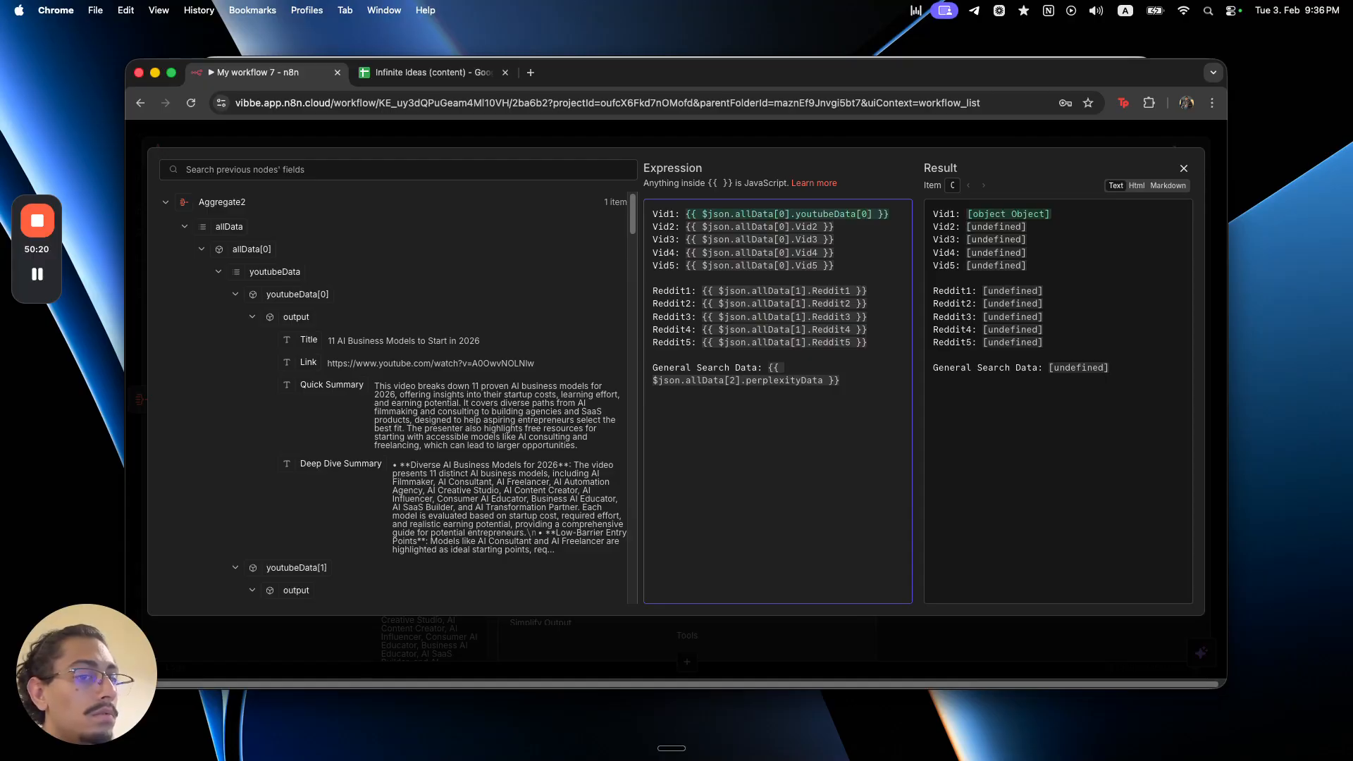
- Try to turn the Vid1 expression into text by appending .tojsonstring() to youtubeData[0]
{"action": "type", "text": ".tojson"}
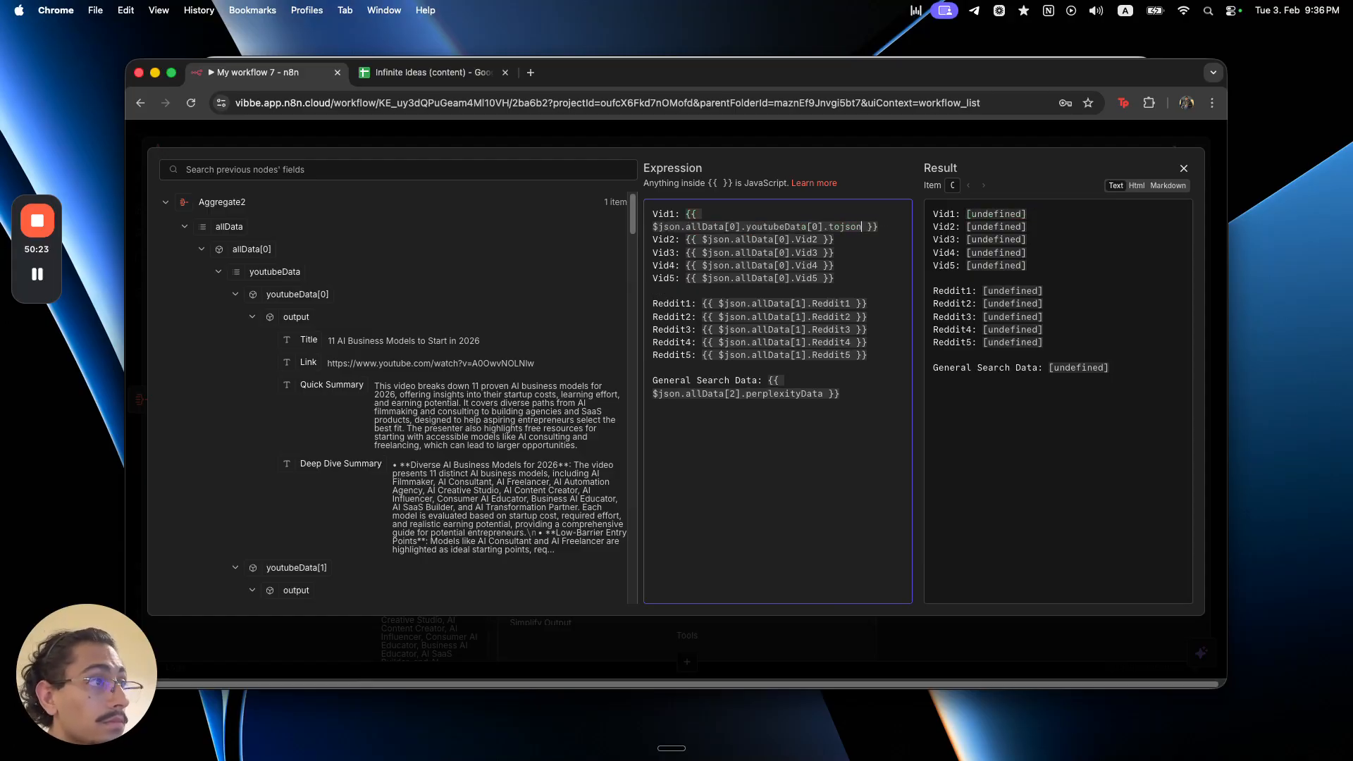
{"action": "type", "text": "string("}
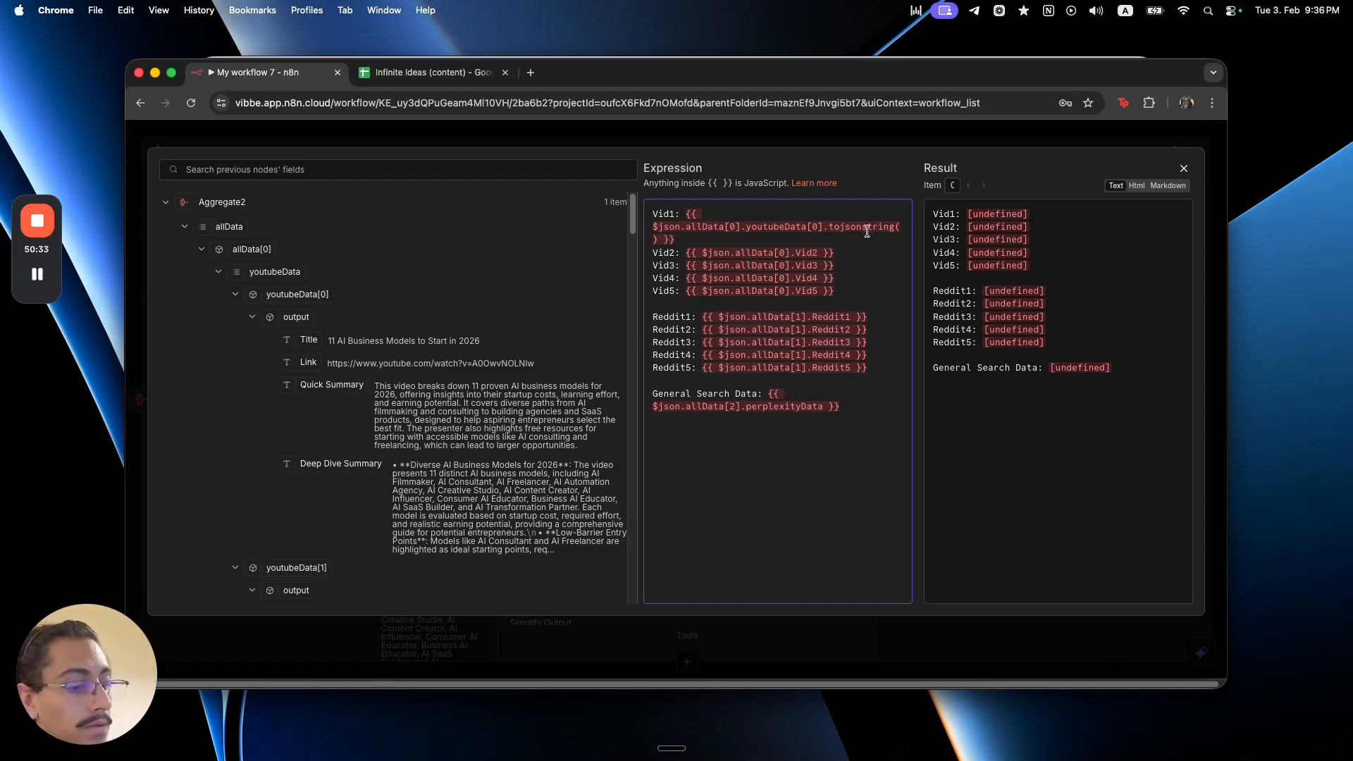
{"action": "left_click", "coordinate": [799, 139]}
{"action": "left_click_drag", "start_coordinate": [765, 436], "coordinate": [828, 430]}
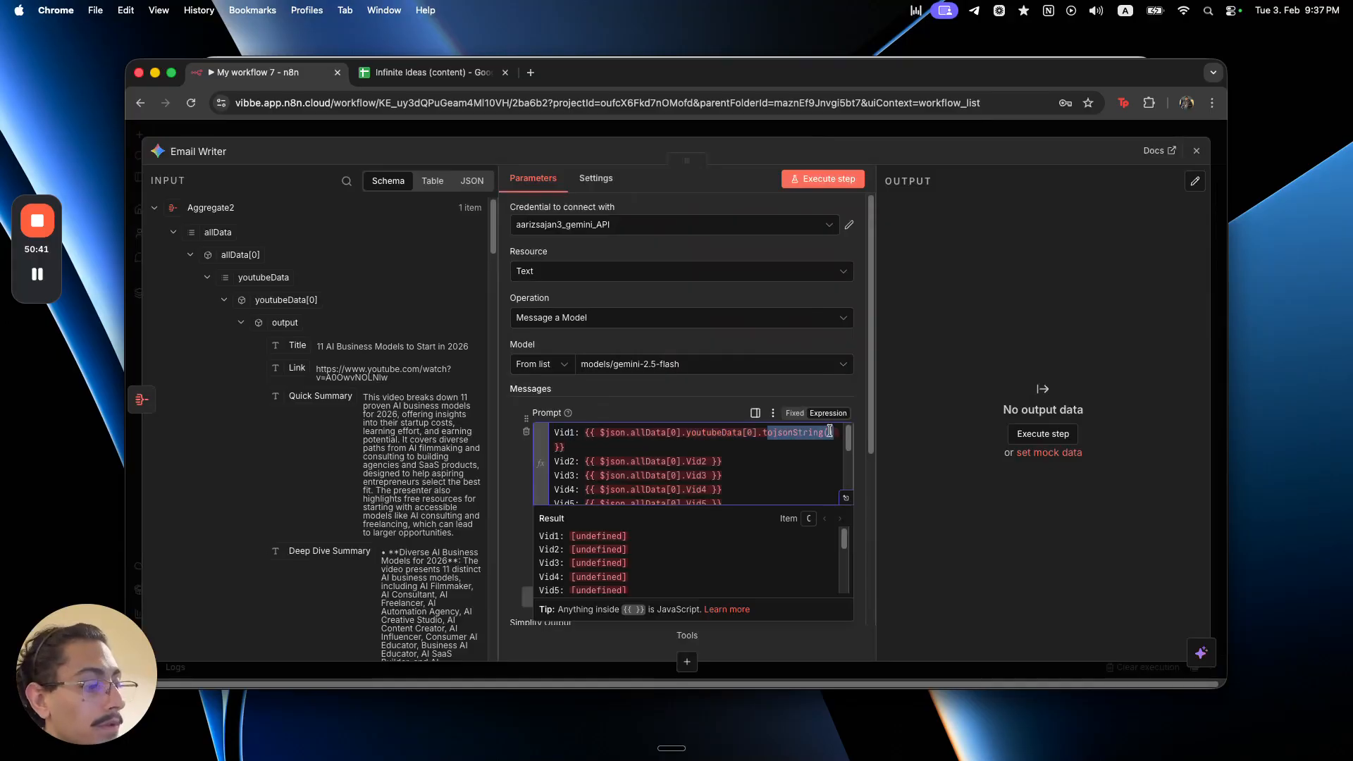
{"action": "key", "text": "BackSpace"}
{"action": "key", "text": "BackSpace"}
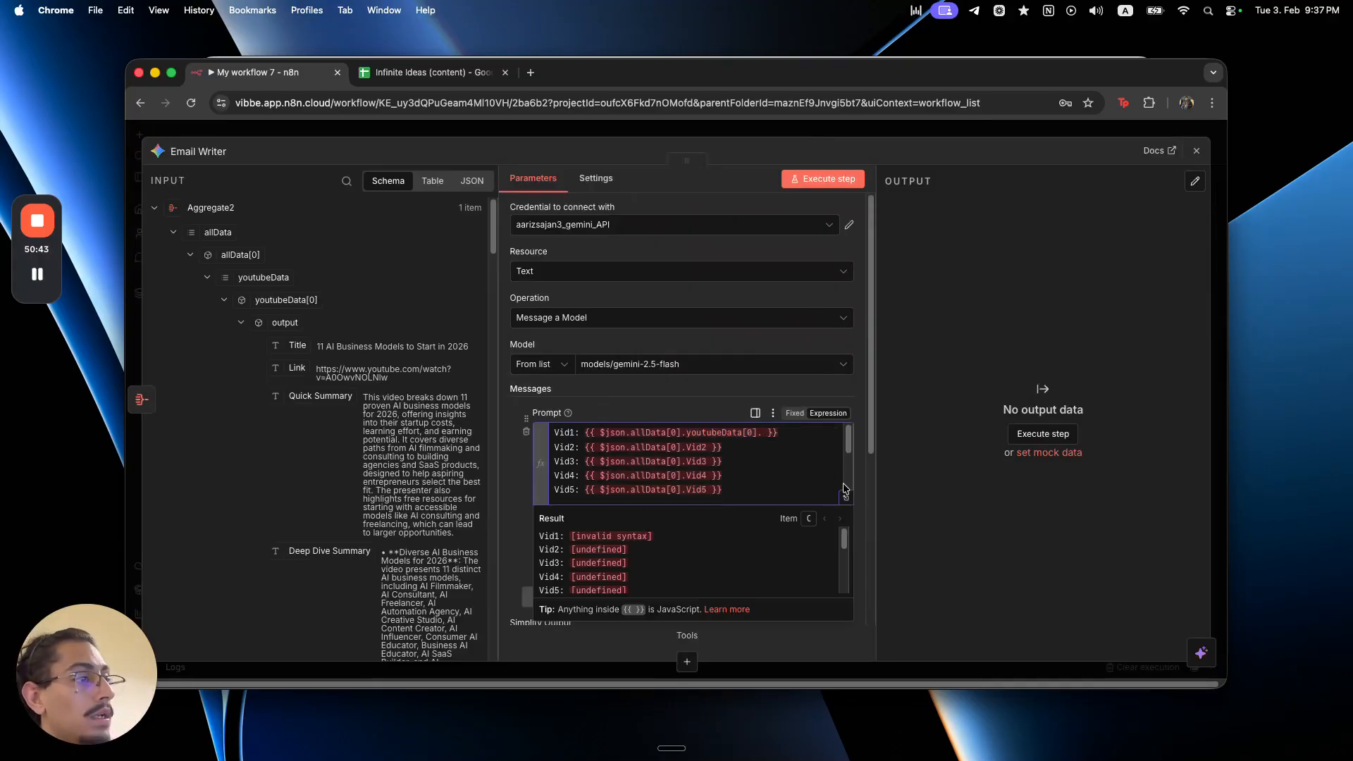
- Replace the Vid1 expression with $json.allData[0].youtubeData[0].output.toJsonString()
{"action": "left_click", "coordinate": [846, 498]}
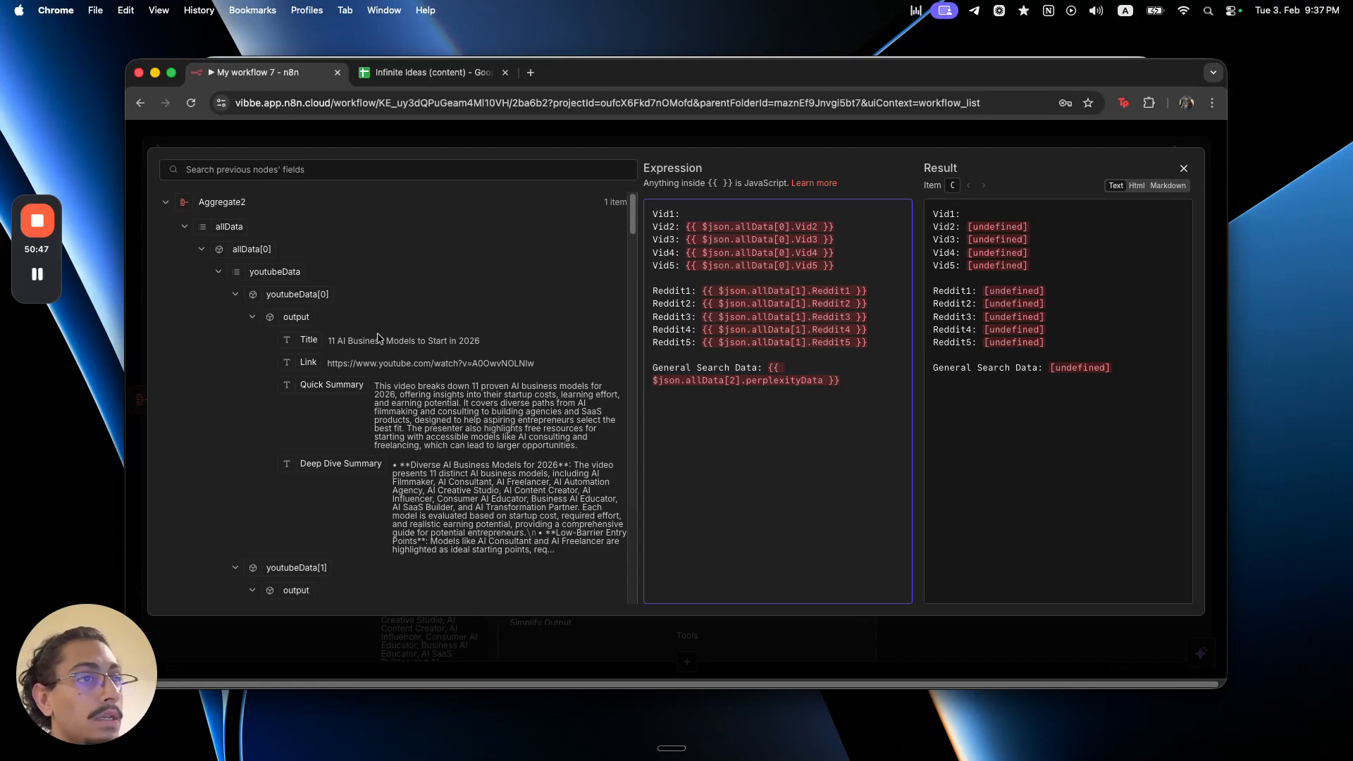
{"action": "left_click_drag", "start_coordinate": [296, 317], "coordinate": [712, 215]}
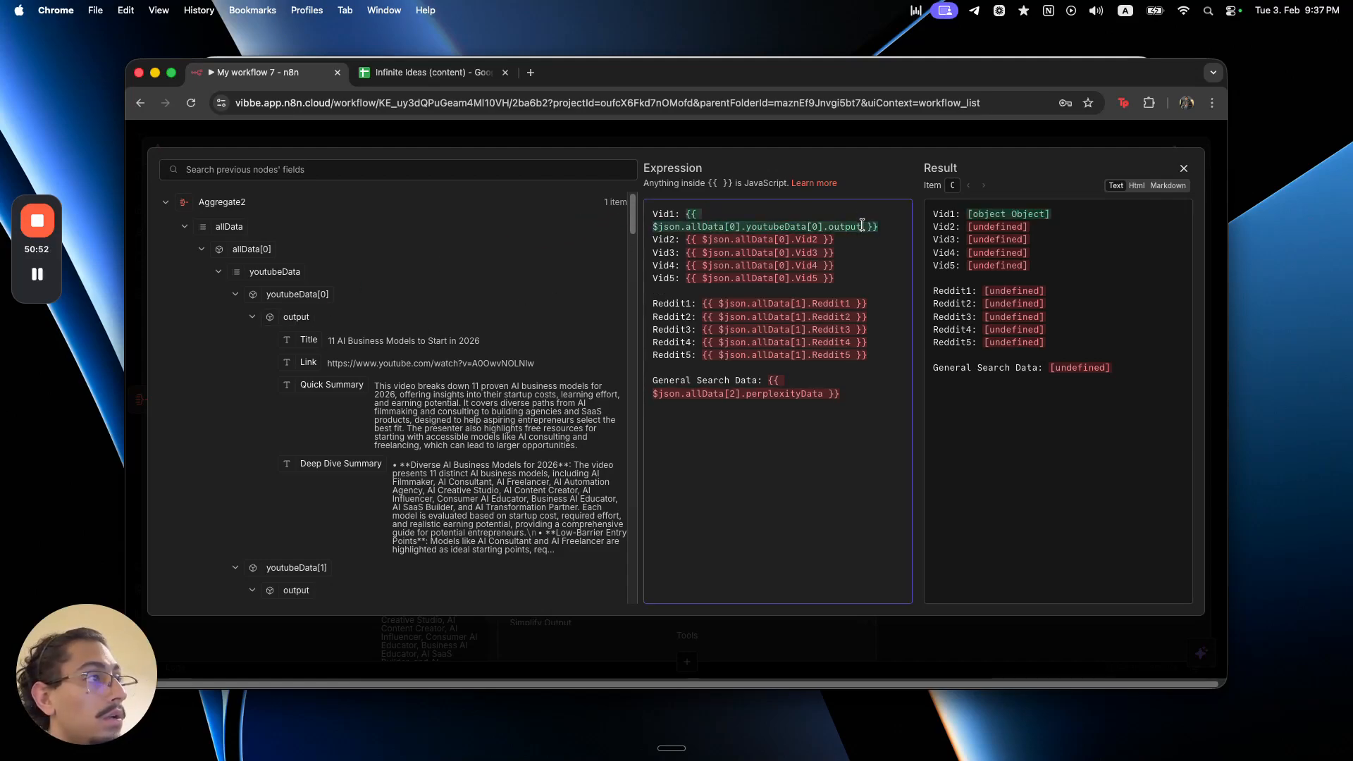
{"action": "left_click", "coordinate": [810, 128]}
{"action": "type", "text": "."}
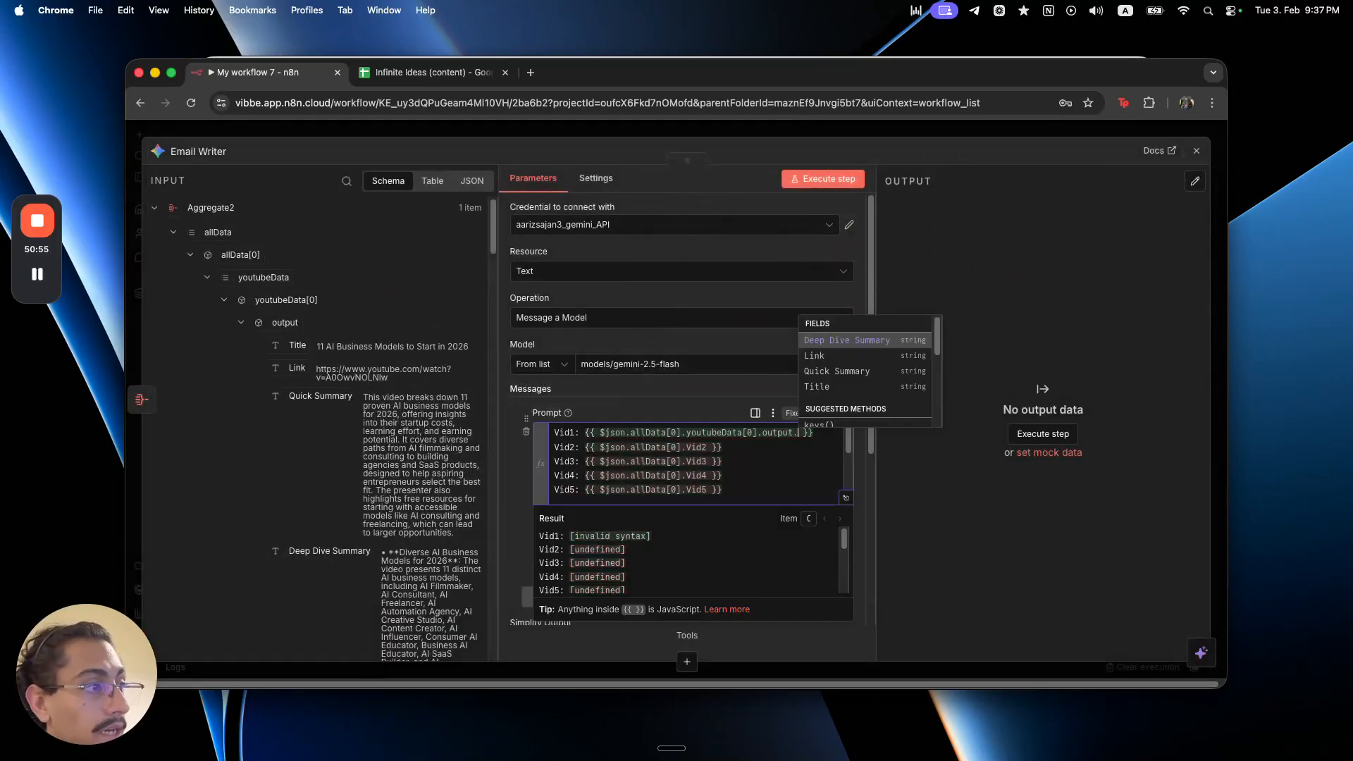
{"action": "type", "text": "so"}
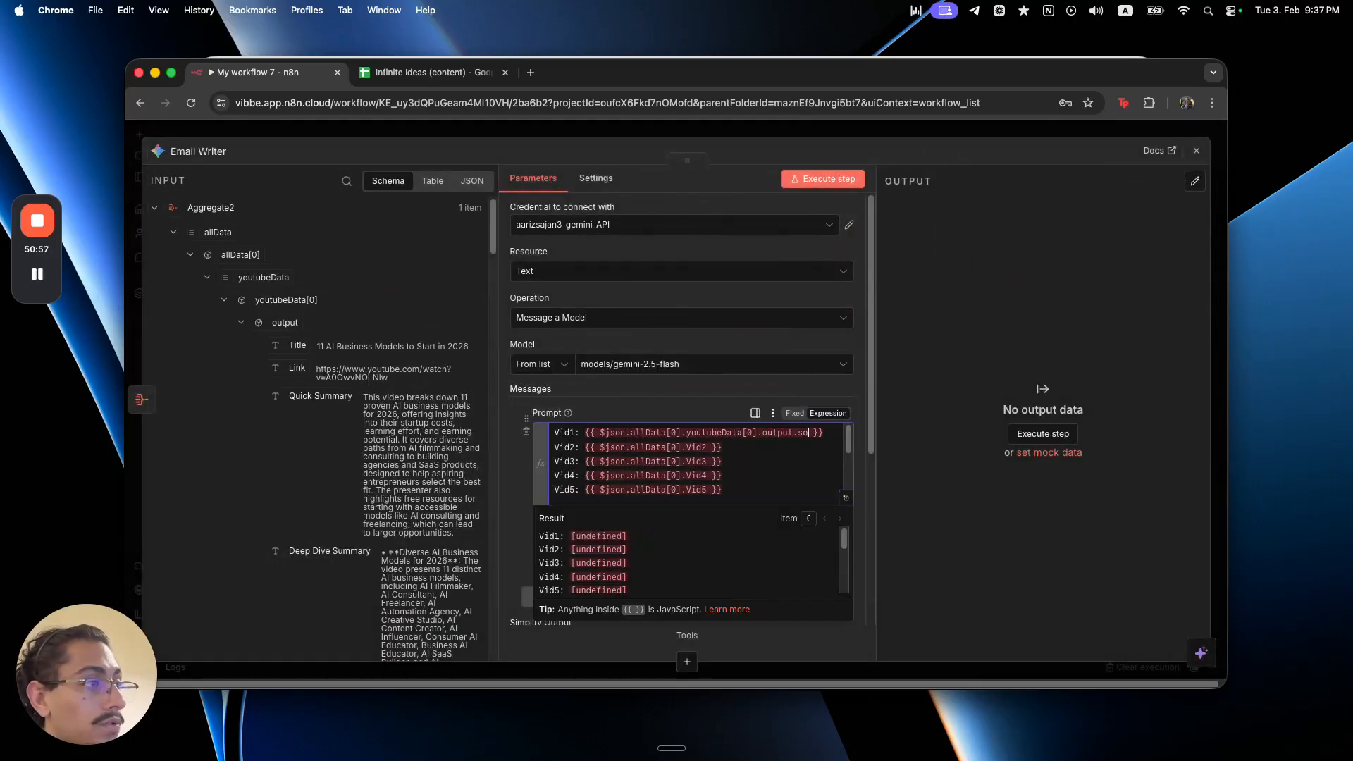
{"action": "key", "text": "BackSpace"}
{"action": "type", "text": "toJsonString("}
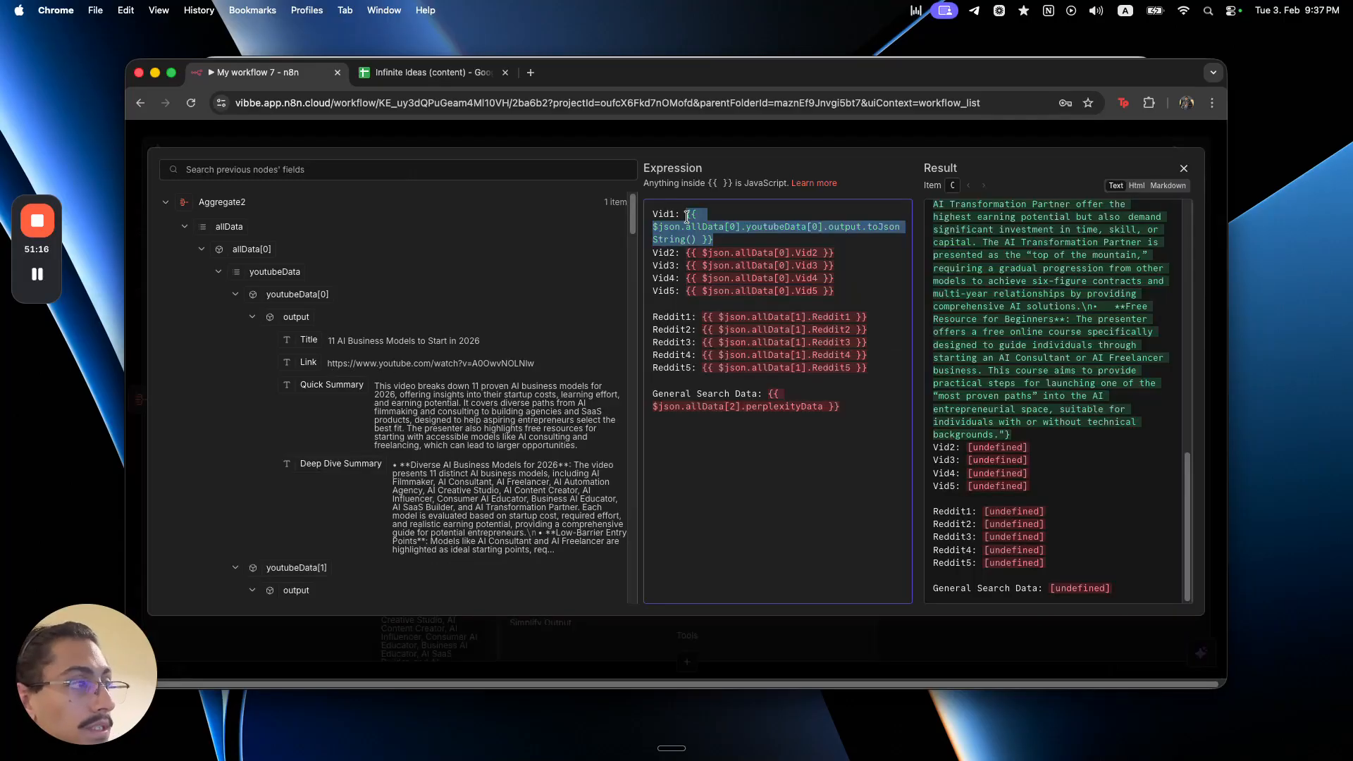
- Replace the Vid1 and Vid2 expressions with the Deep Dive Summary fields of youtubeData[0] and youtubeData[1]
{"action": "key", "text": "BackSpace"}
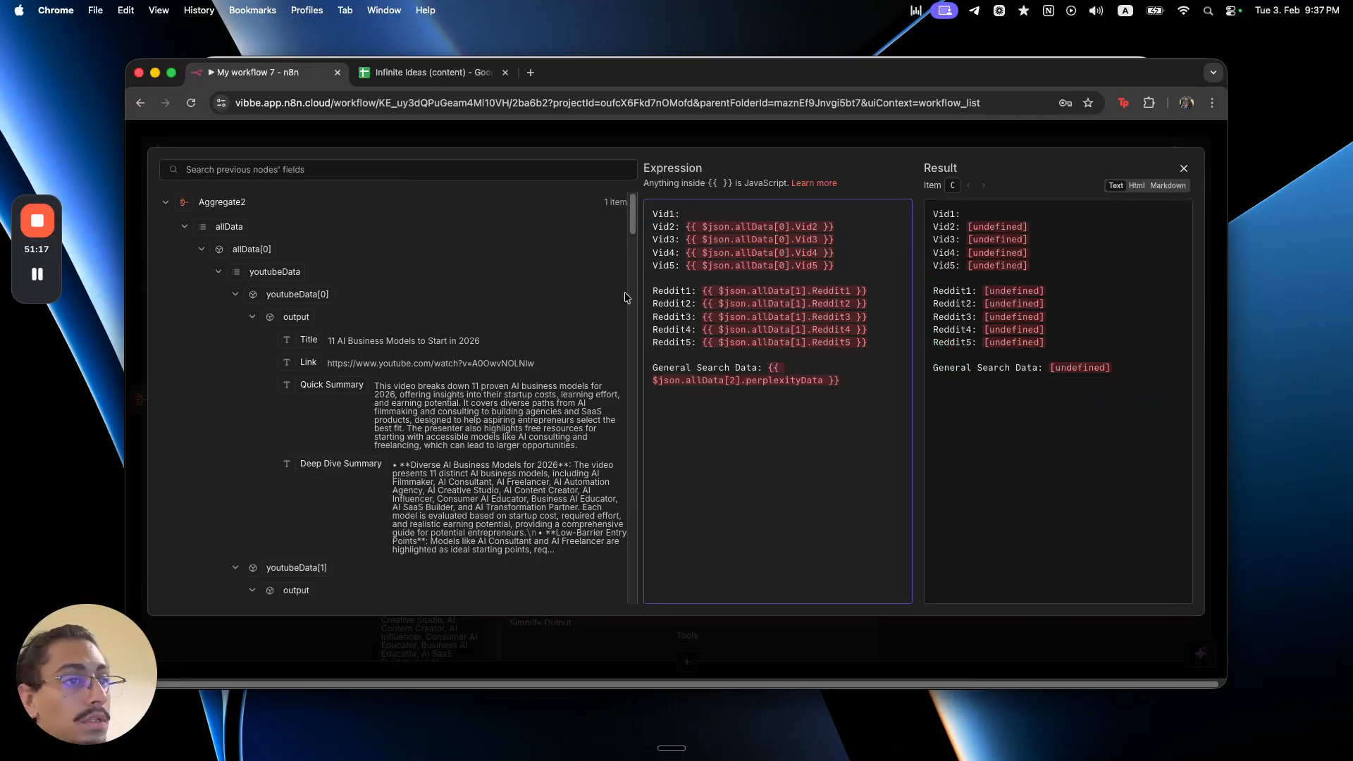
{"action": "left_click_drag", "start_coordinate": [384, 465], "coordinate": [707, 212]}
{"action": "left_click_drag", "start_coordinate": [834, 252], "coordinate": [696, 252]}
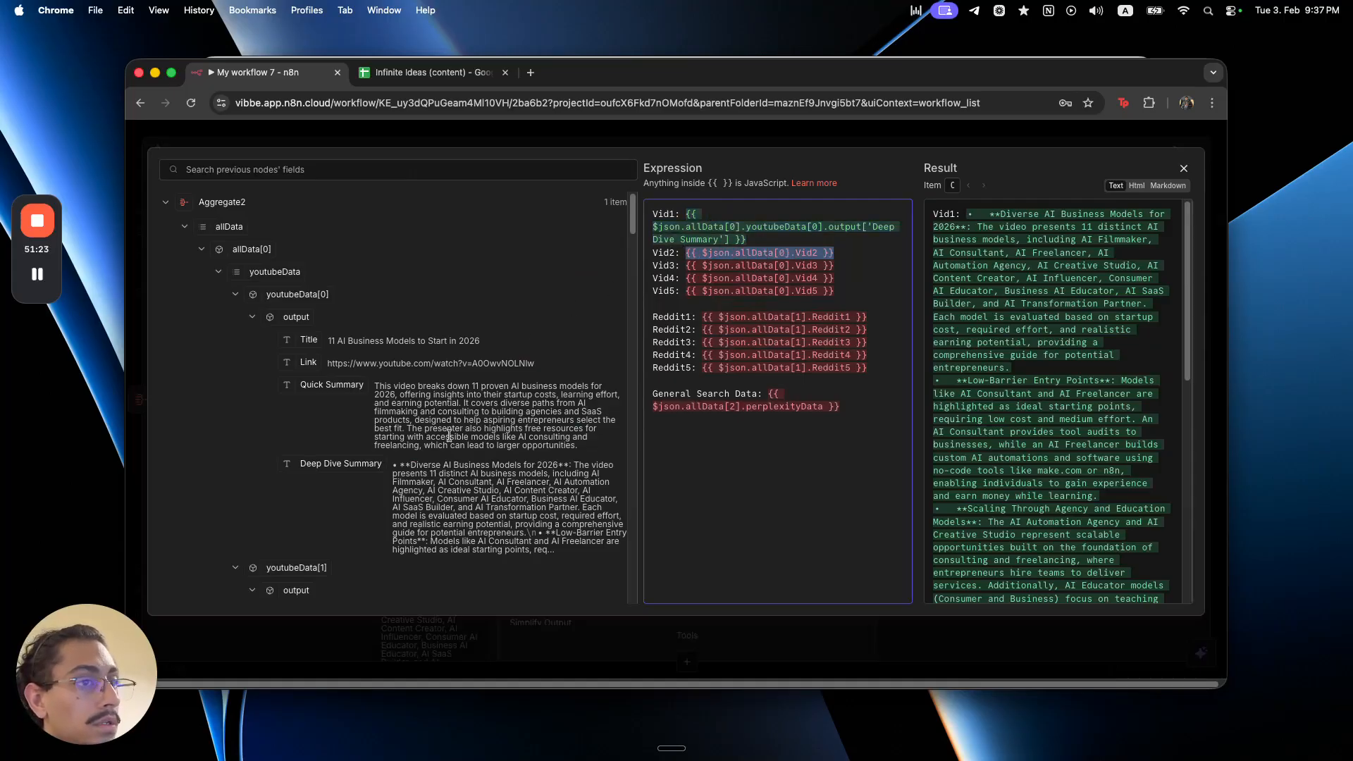
{"action": "scroll", "coordinate": [462, 415], "scroll_direction": "down", "scroll_amount": 1}
{"action": "key", "text": "BackSpace"}
{"action": "left_click", "coordinate": [235, 293]}
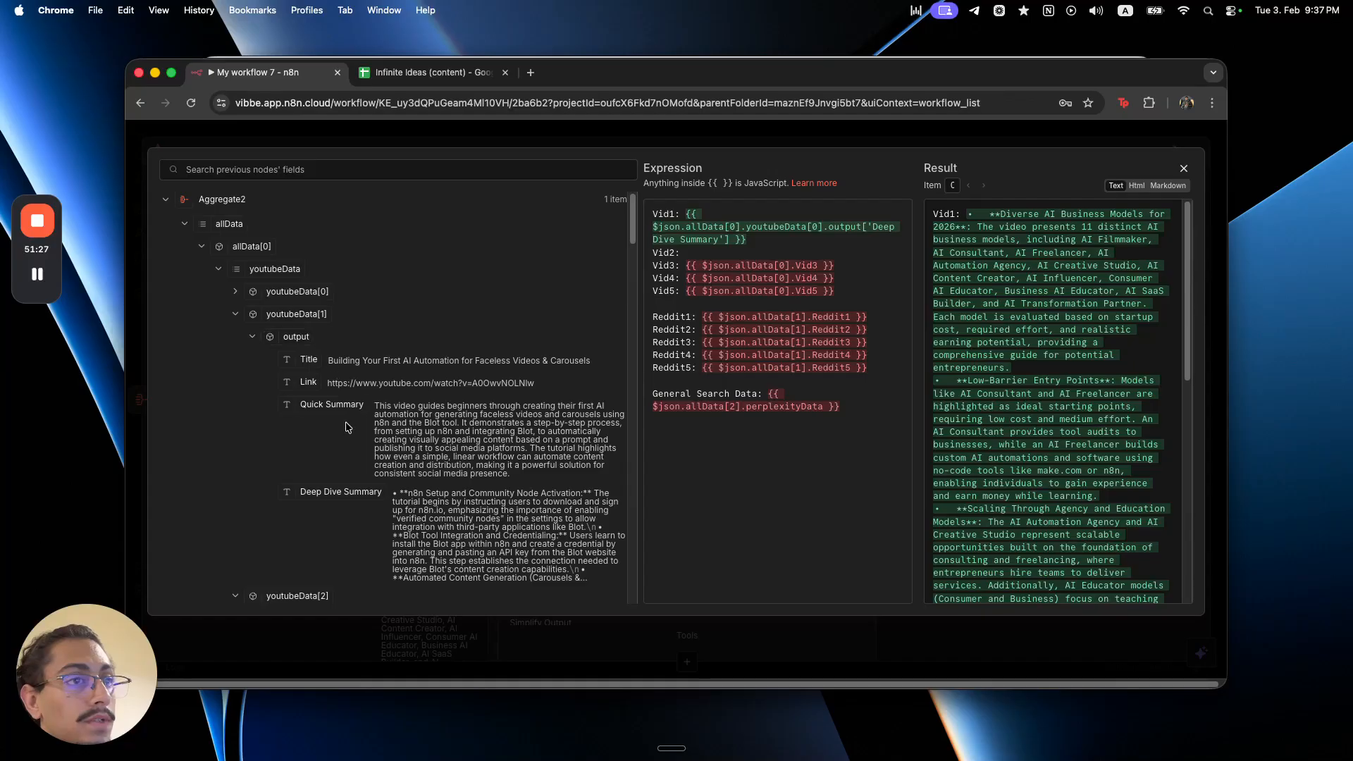
{"action": "left_click_drag", "start_coordinate": [340, 492], "coordinate": [699, 255]}
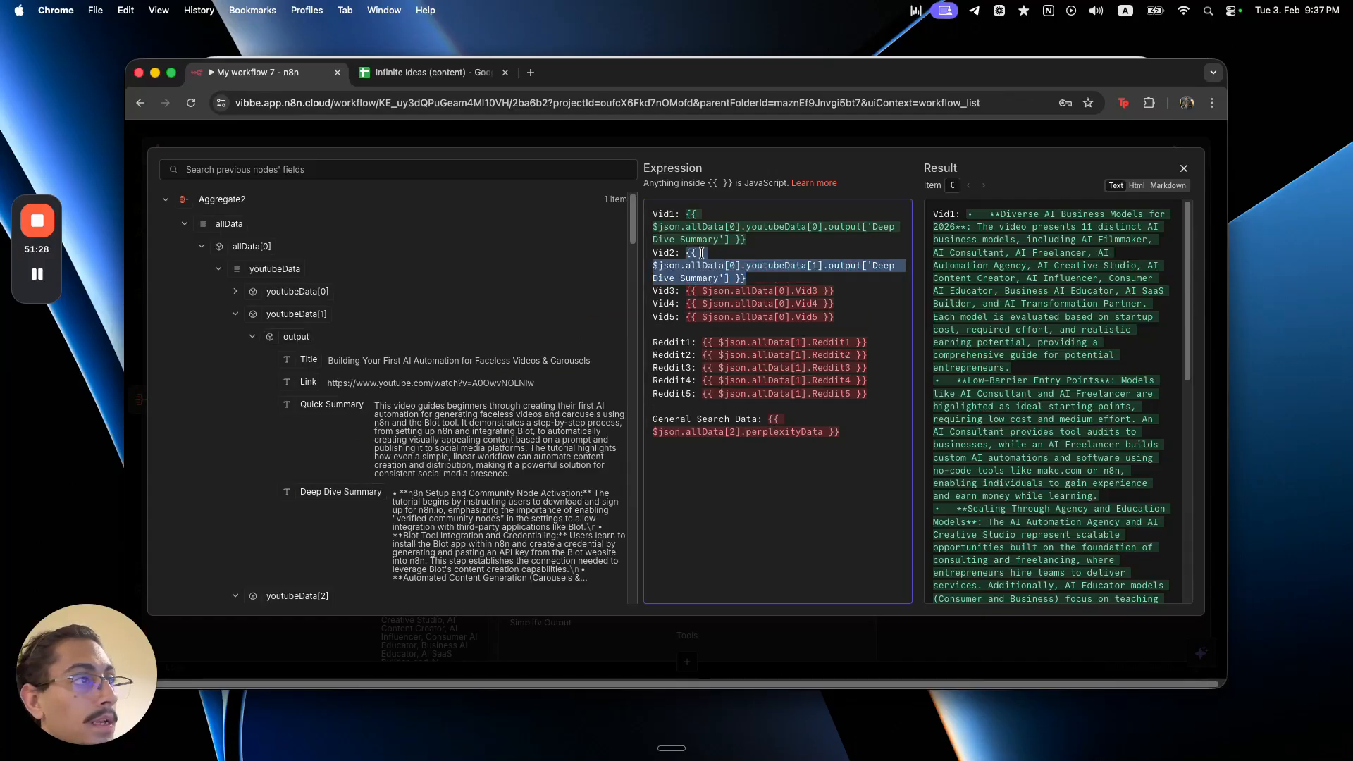
- Replace the Vid3 expression with the Deep Dive Summary field of youtubeData[2]
{"action": "left_click", "coordinate": [841, 289]}
{"action": "key", "text": "BackSpace"}
{"action": "key", "text": "BackSpace"}
{"action": "key", "text": "BackSpace"}
{"action": "key", "text": "BackSpace"}
{"action": "key", "text": "BackSpace"}
{"action": "key", "text": "BackSpace"}
{"action": "key", "text": "BackSpace"}
{"action": "key", "text": "BackSpace"}
{"action": "key", "text": "BackSpace"}
{"action": "key", "text": "BackSpace"}
{"action": "key", "text": "BackSpace"}
{"action": "key", "text": "BackSpace"}
{"action": "key", "text": "BackSpace"}
{"action": "key", "text": "BackSpace"}
{"action": "key", "text": "BackSpace"}
{"action": "key", "text": "BackSpace"}
{"action": "key", "text": "BackSpace"}
{"action": "key", "text": "BackSpace"}
{"action": "key", "text": "BackSpace"}
{"action": "key", "text": "BackSpace"}
{"action": "left_click", "coordinate": [236, 314]}
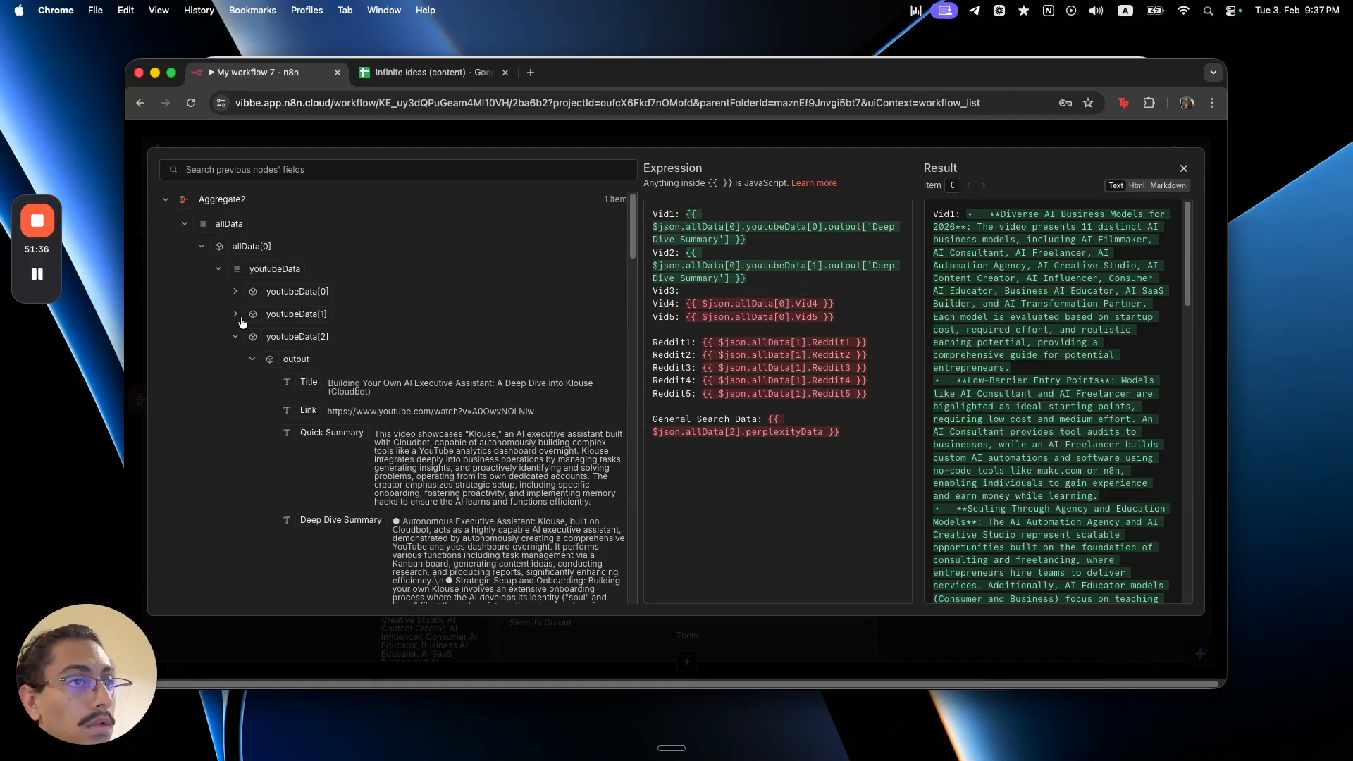
{"action": "left_click_drag", "start_coordinate": [341, 520], "coordinate": [755, 291]}
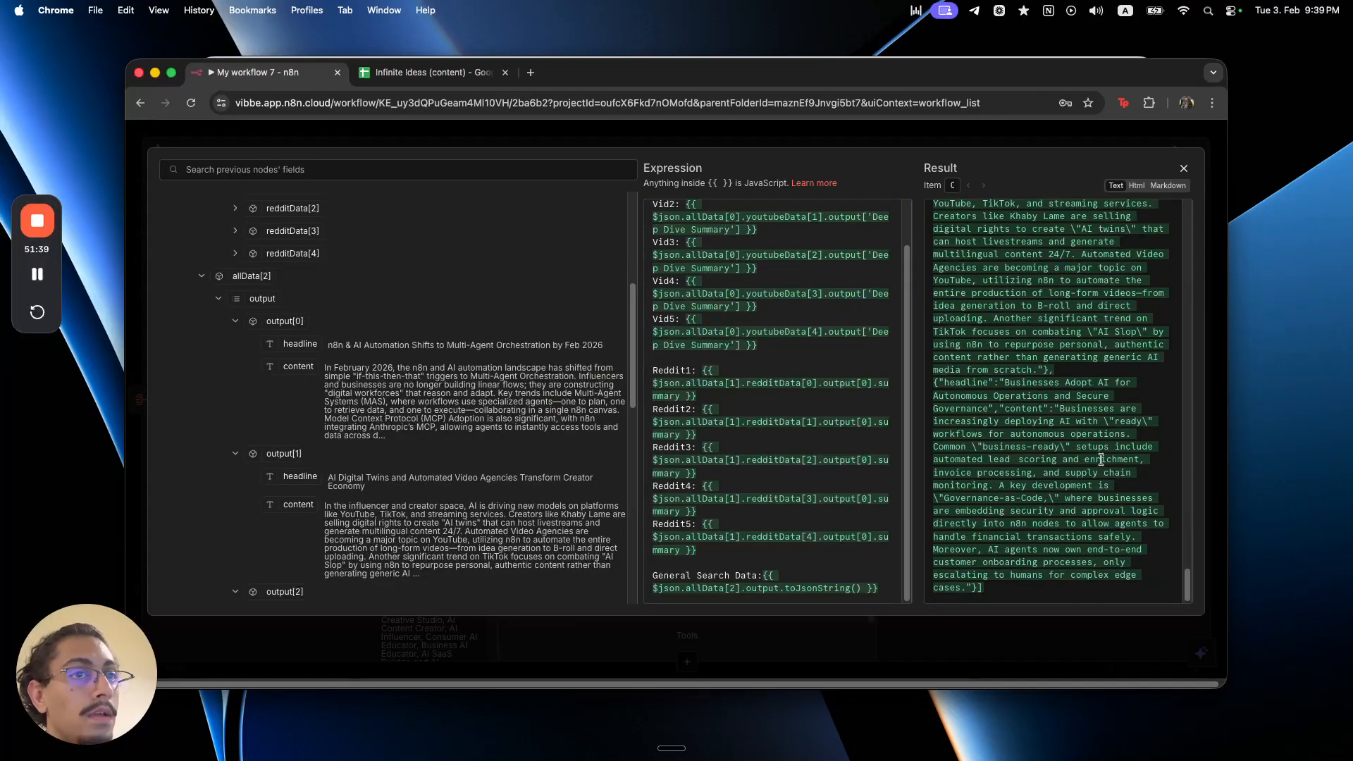
- Narrow the input fields pane, review the full prompt expression with its evaluated result, and close the expanded editor
{"action": "scroll", "coordinate": [782, 405], "scroll_direction": "up", "scroll_amount": 1}
{"action": "scroll", "coordinate": [782, 406], "scroll_direction": "down", "scroll_amount": 3}
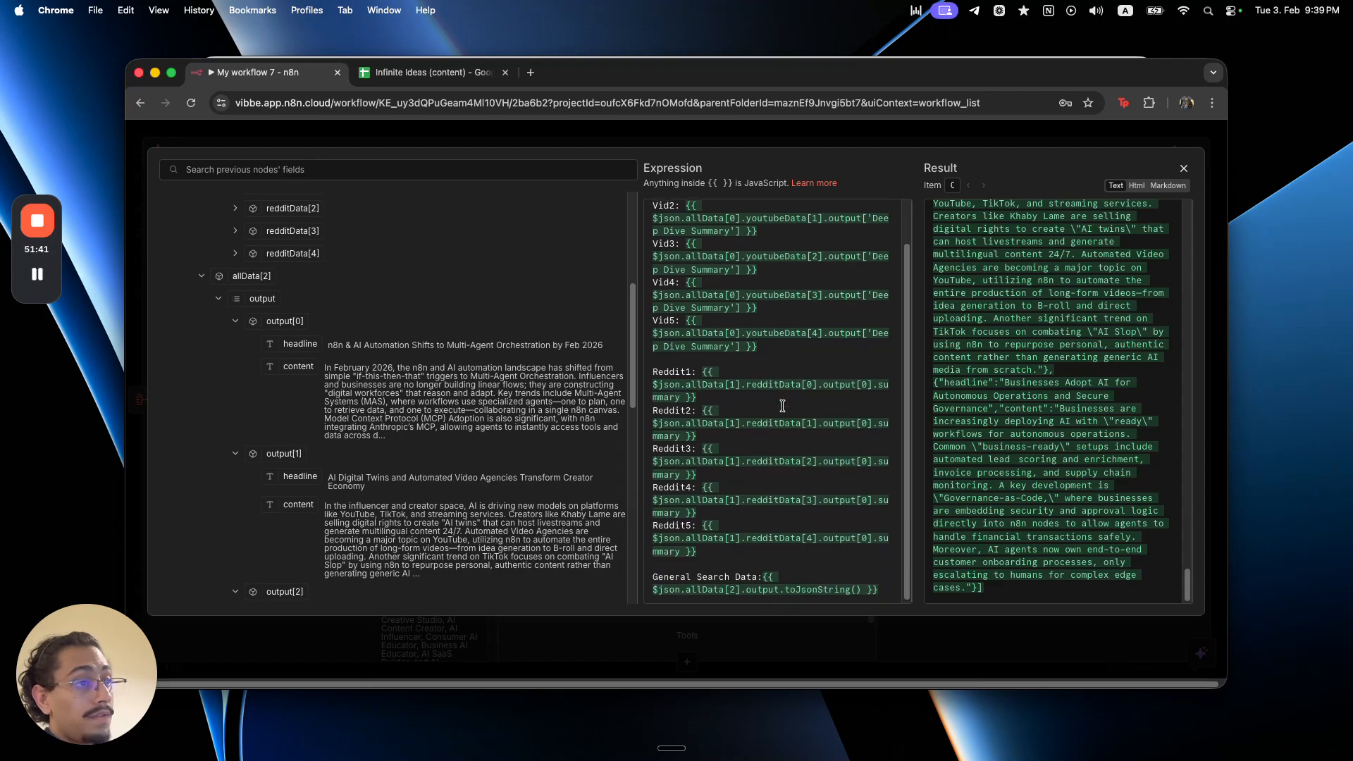
{"action": "left_click_drag", "start_coordinate": [633, 345], "coordinate": [492, 338]}
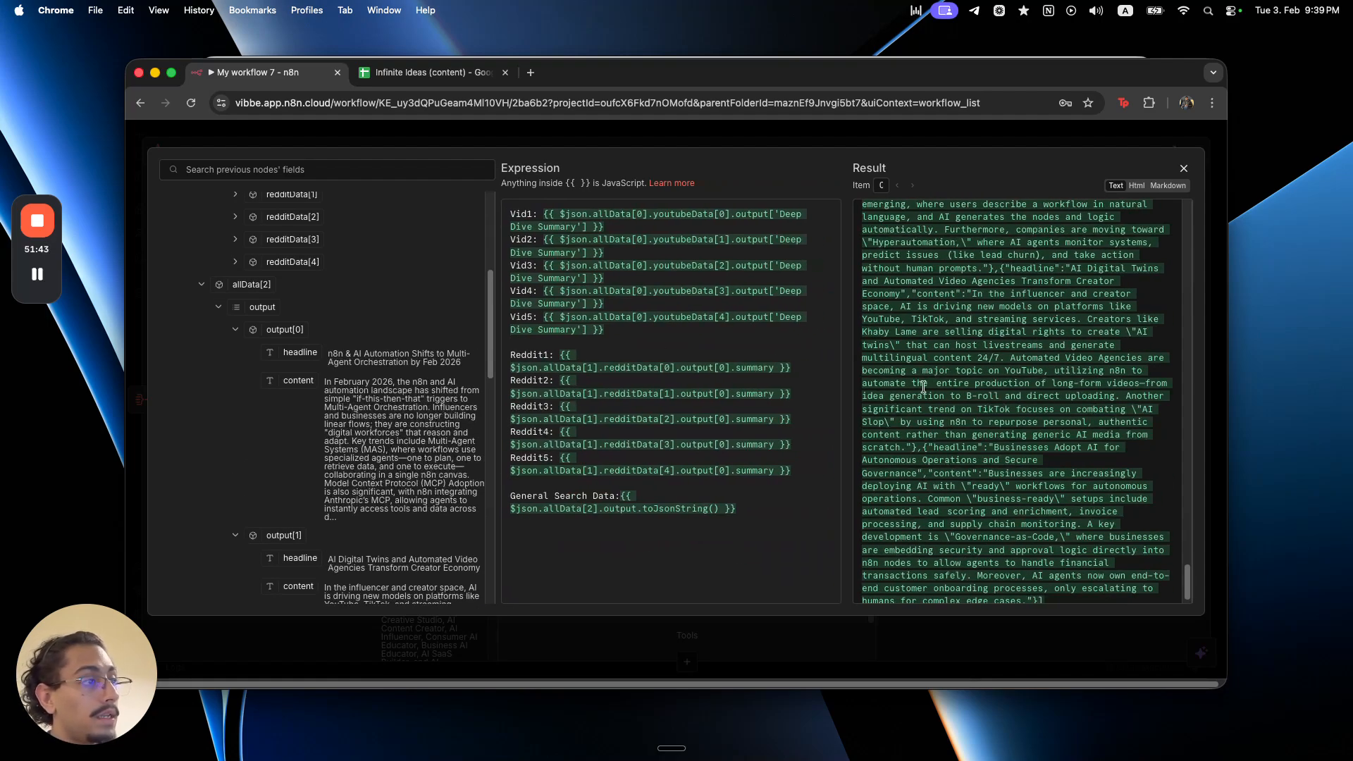
{"action": "scroll", "coordinate": [923, 387], "scroll_direction": "down", "scroll_amount": 1}
{"action": "scroll", "coordinate": [975, 408], "scroll_direction": "up", "scroll_amount": 5}
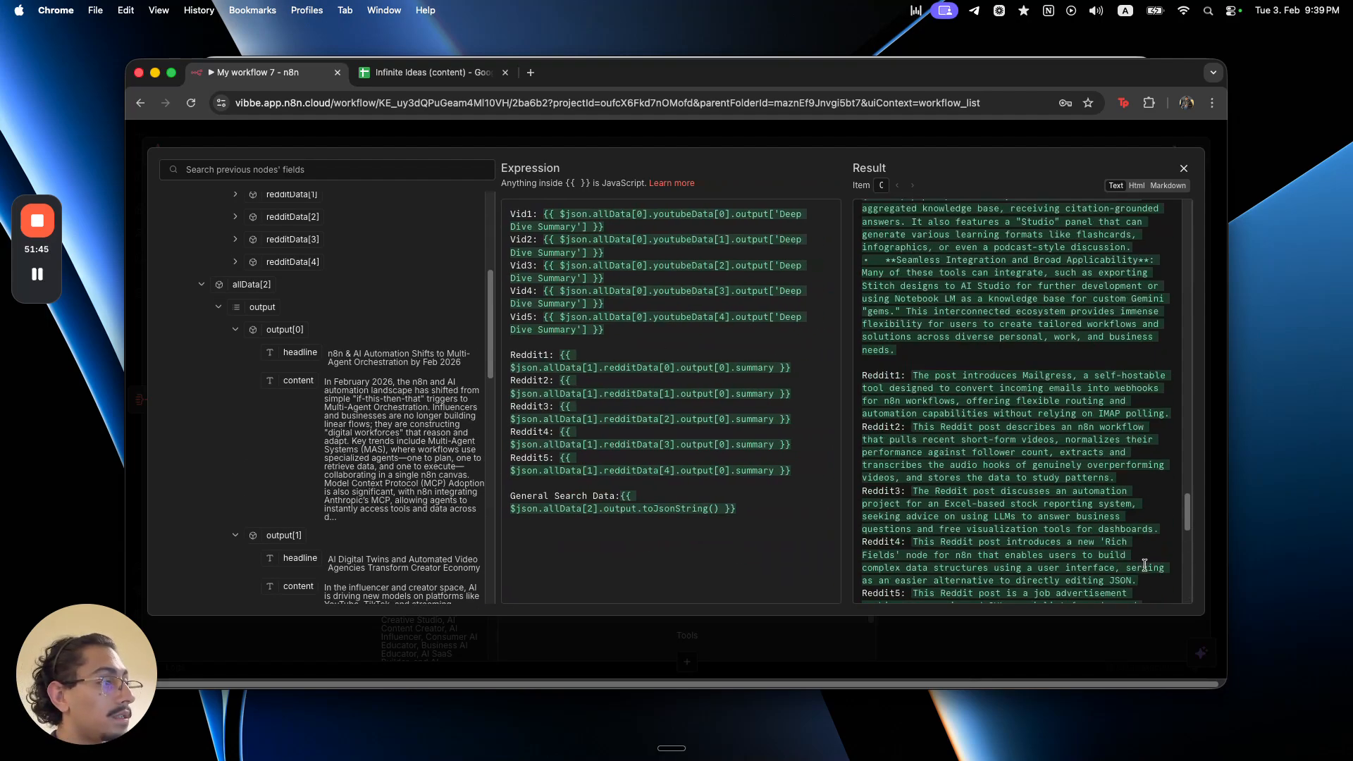
{"action": "left_click_drag", "start_coordinate": [1189, 517], "coordinate": [1182, 233]}
{"action": "left_click", "coordinate": [994, 123]}
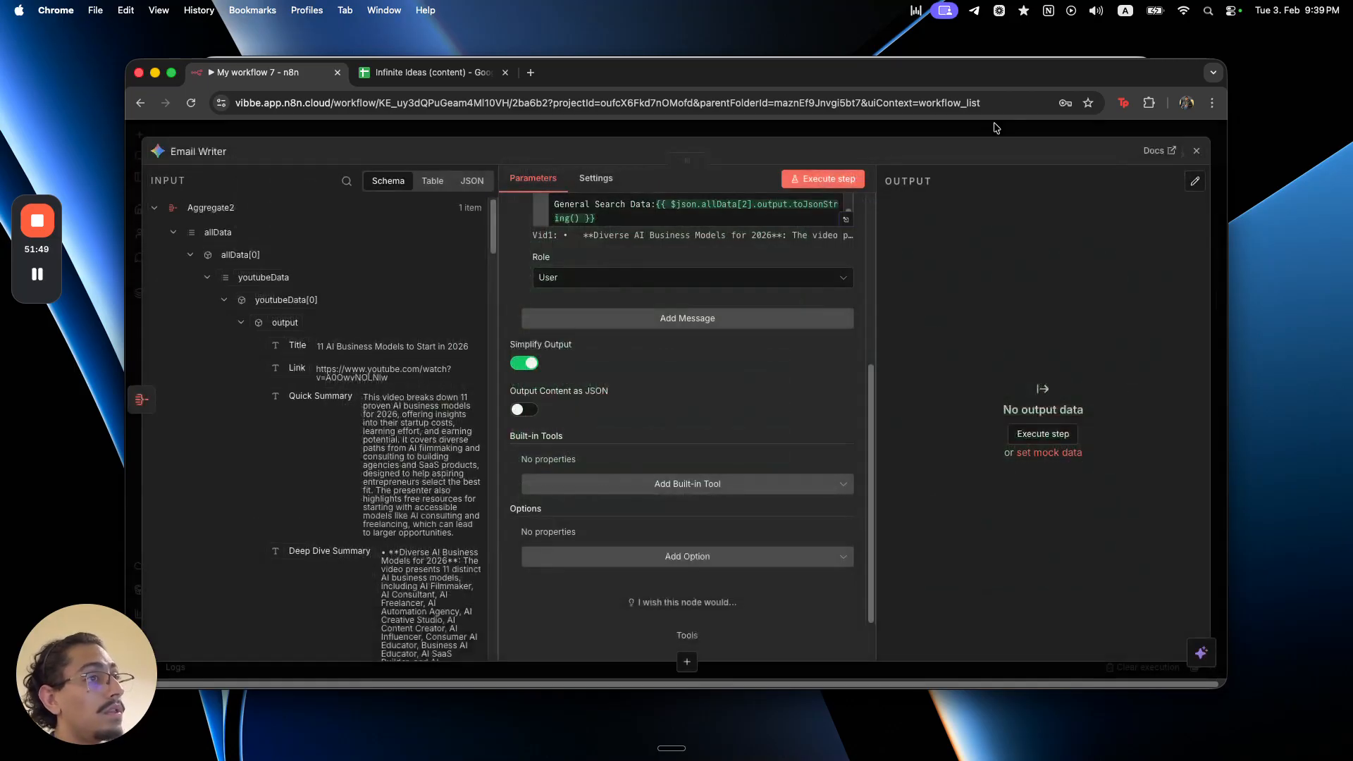
- Change the Email Writer node's model to models/gemini-3-flash-preview
{"action": "scroll", "coordinate": [602, 434], "scroll_direction": "up", "scroll_amount": 5}
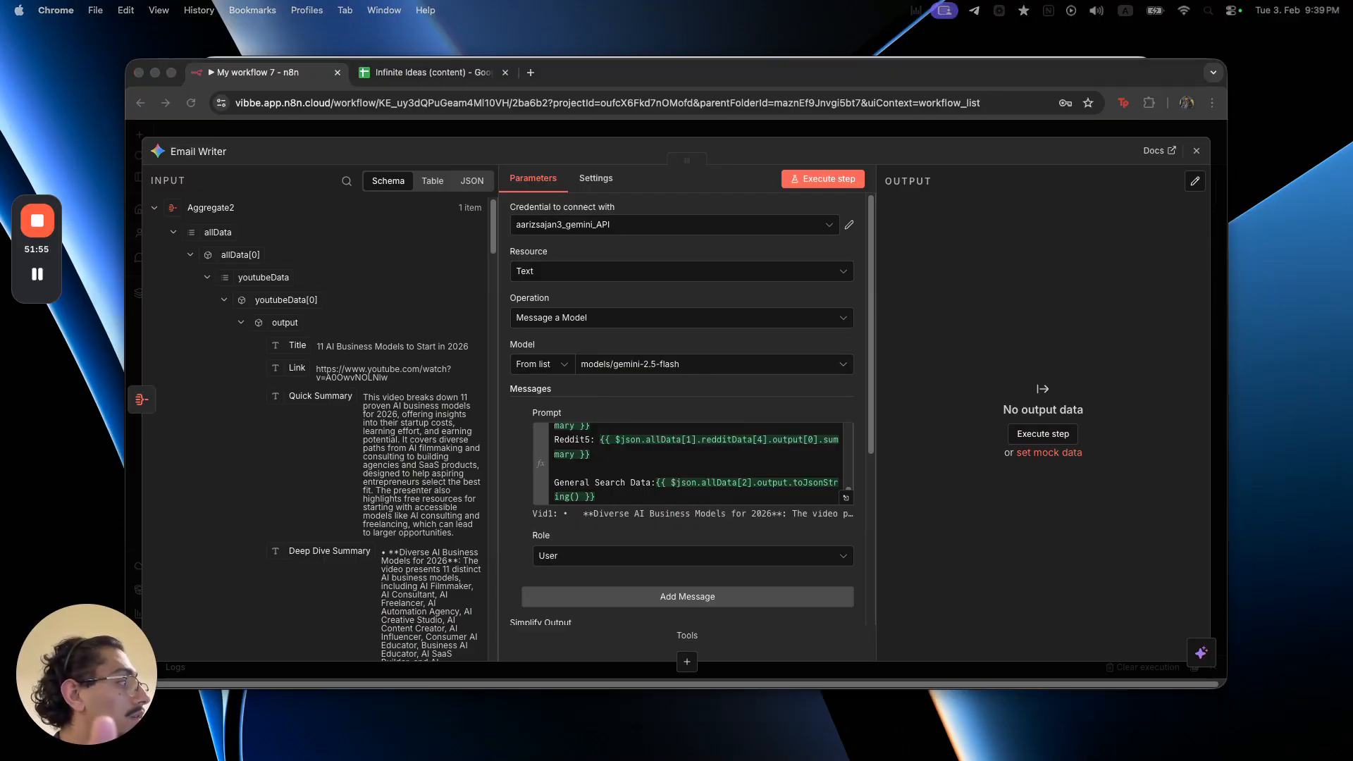
{"action": "left_click", "coordinate": [611, 363]}
{"action": "scroll", "coordinate": [636, 503], "scroll_direction": "down", "scroll_amount": 5}
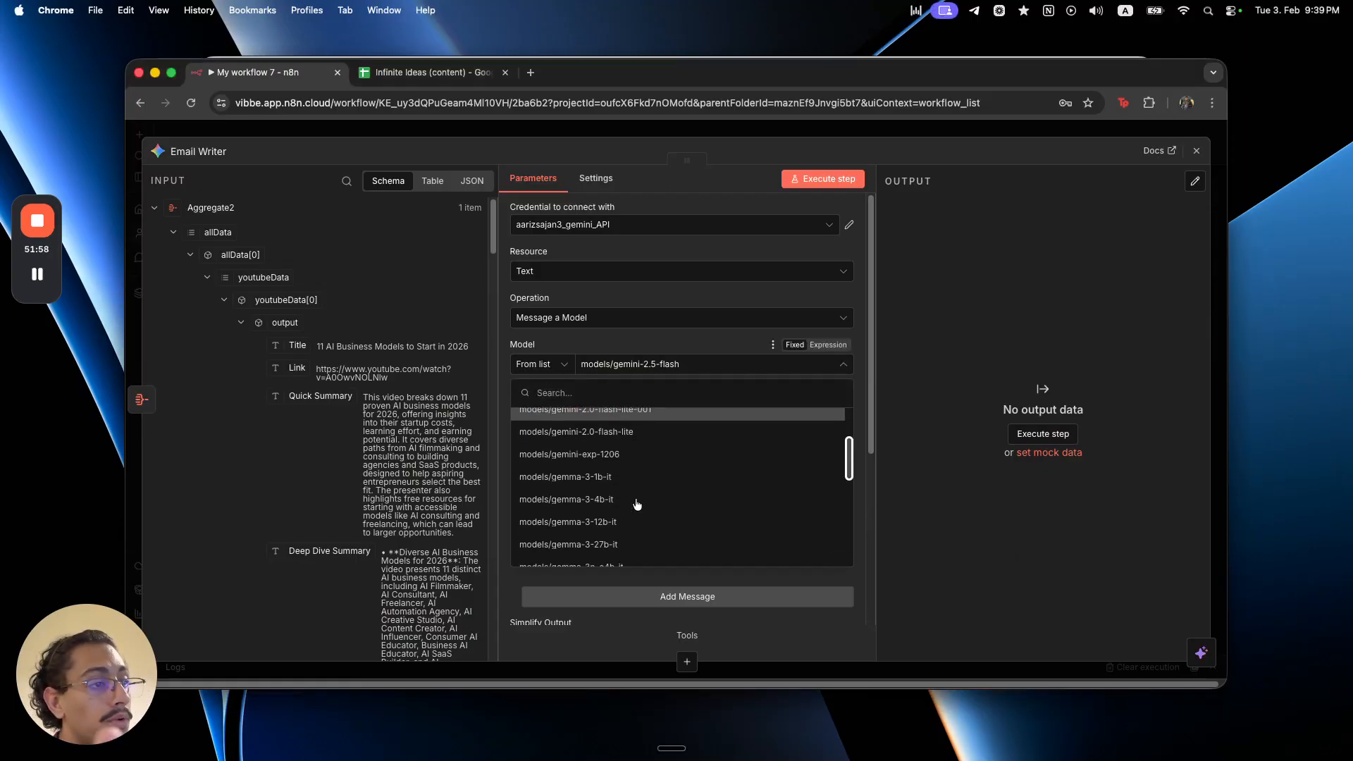
{"action": "left_click", "coordinate": [653, 294]}
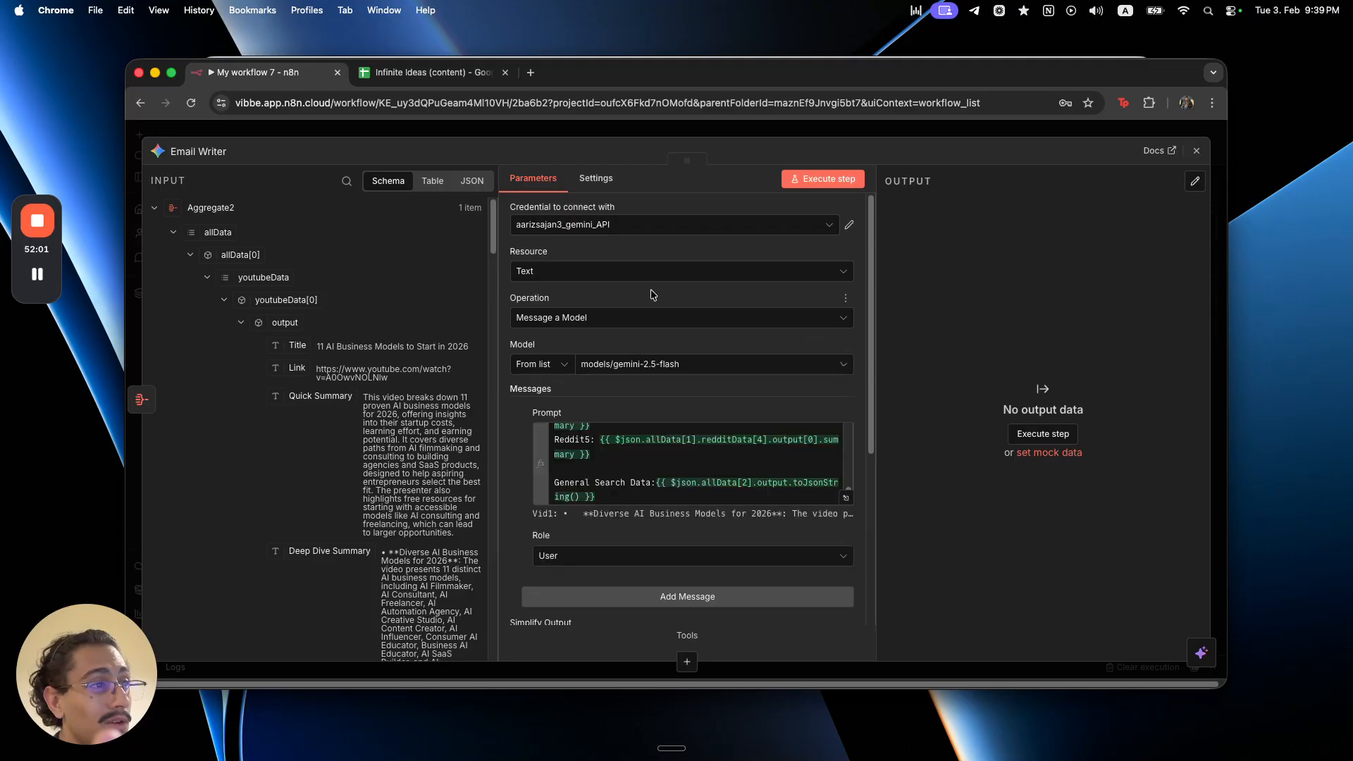
{"action": "left_click", "coordinate": [676, 365]}
{"action": "scroll", "coordinate": [682, 531], "scroll_direction": "down", "scroll_amount": 3}
{"action": "scroll", "coordinate": [682, 529], "scroll_direction": "down", "scroll_amount": 5}
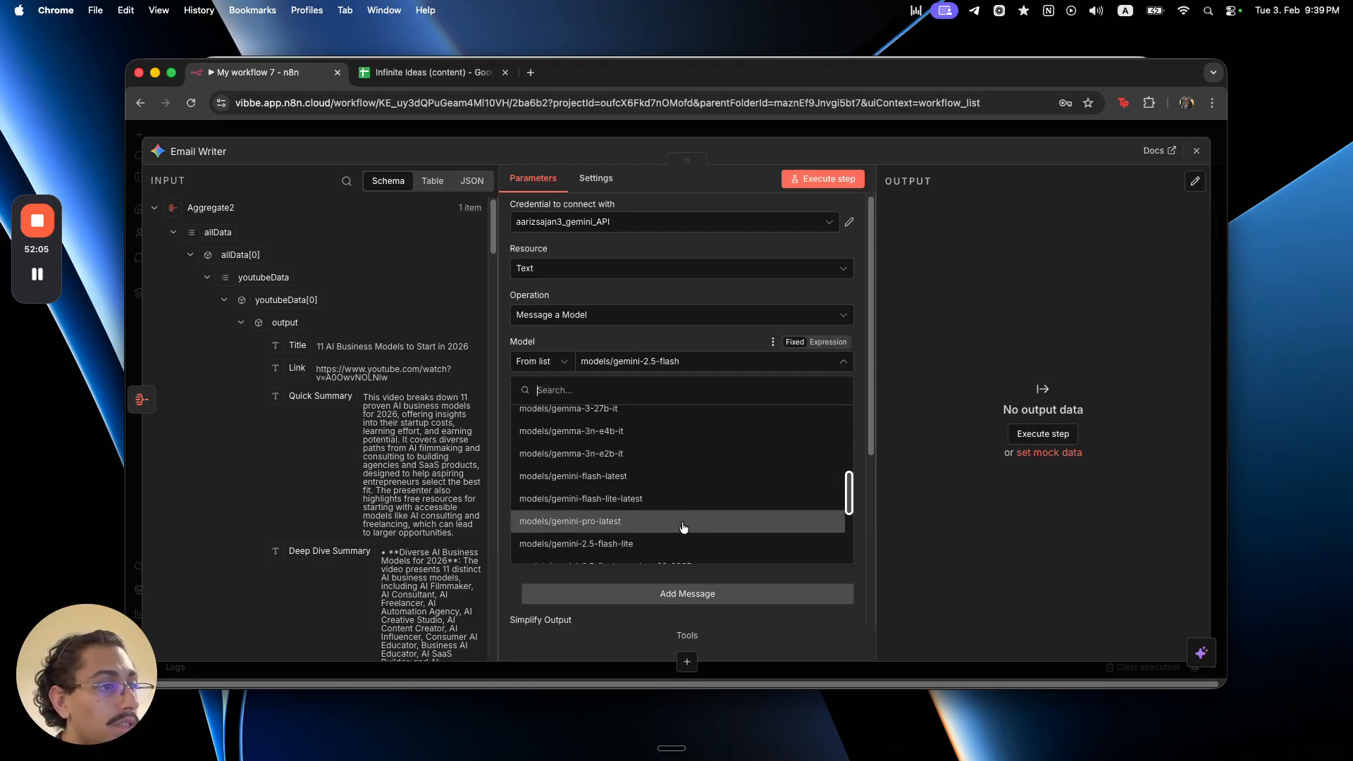
{"action": "left_click", "coordinate": [682, 528]}
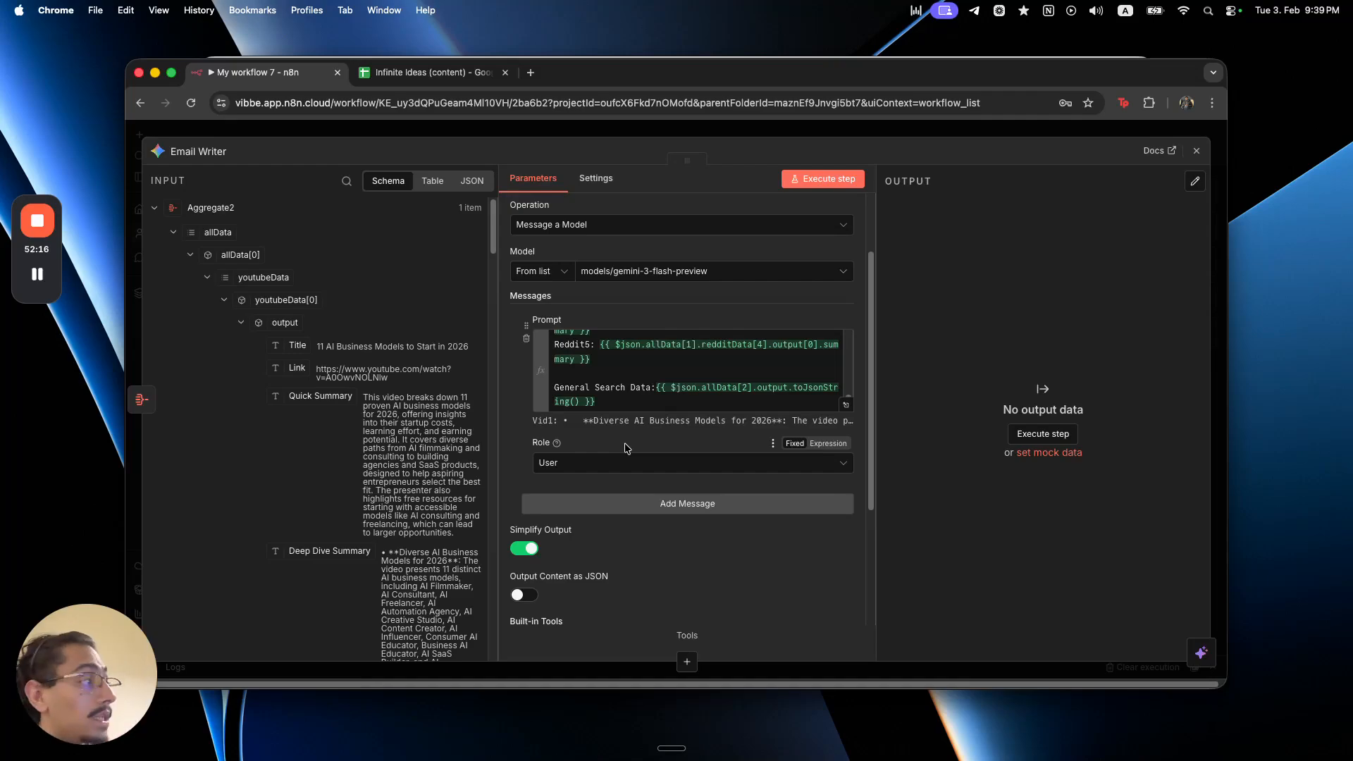
- Add a second message to the Email Writer node and set its role to Model
{"action": "scroll", "coordinate": [625, 448], "scroll_direction": "up", "scroll_amount": 2}
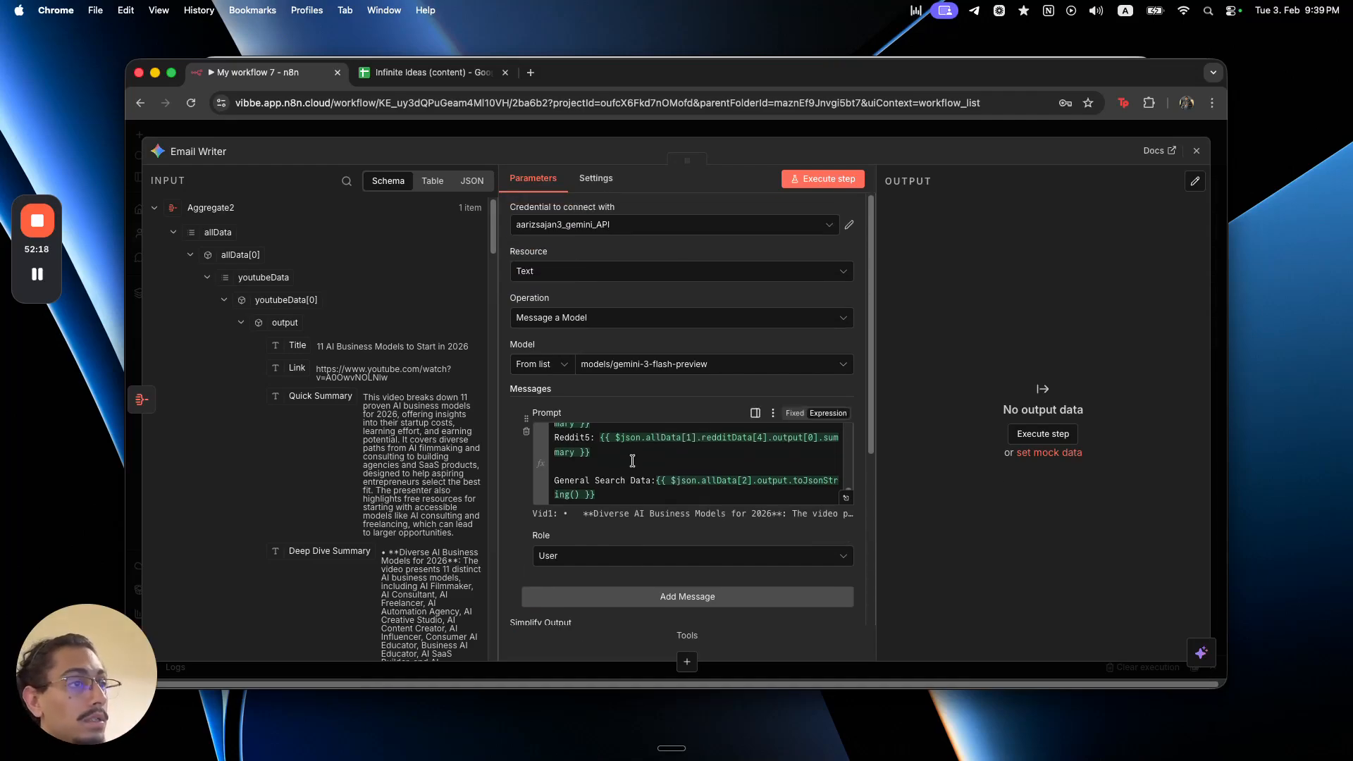
{"action": "scroll", "coordinate": [627, 451], "scroll_direction": "down", "scroll_amount": 3}
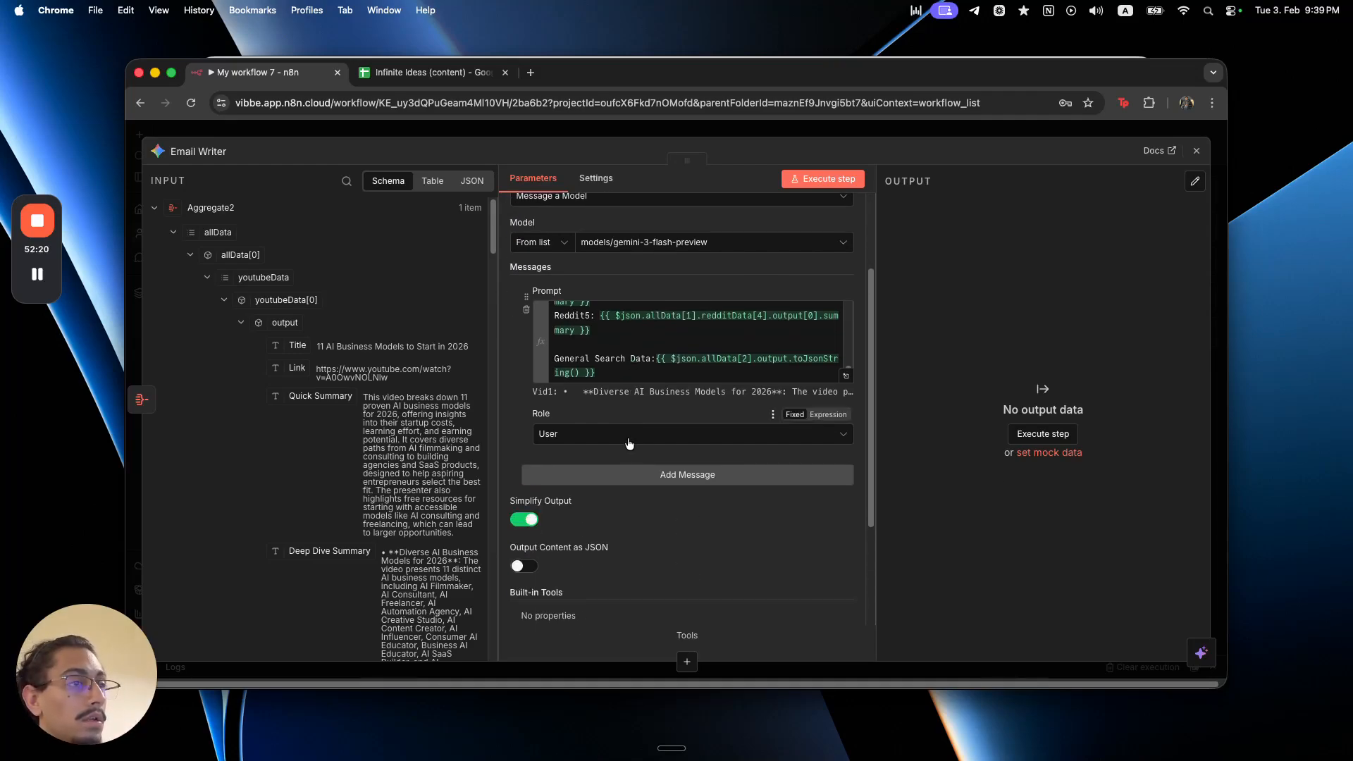
{"action": "left_click", "coordinate": [657, 476]}
{"action": "scroll", "coordinate": [657, 478], "scroll_direction": "down", "scroll_amount": 2}
{"action": "left_click", "coordinate": [656, 468]}
{"action": "left_click", "coordinate": [660, 540]}
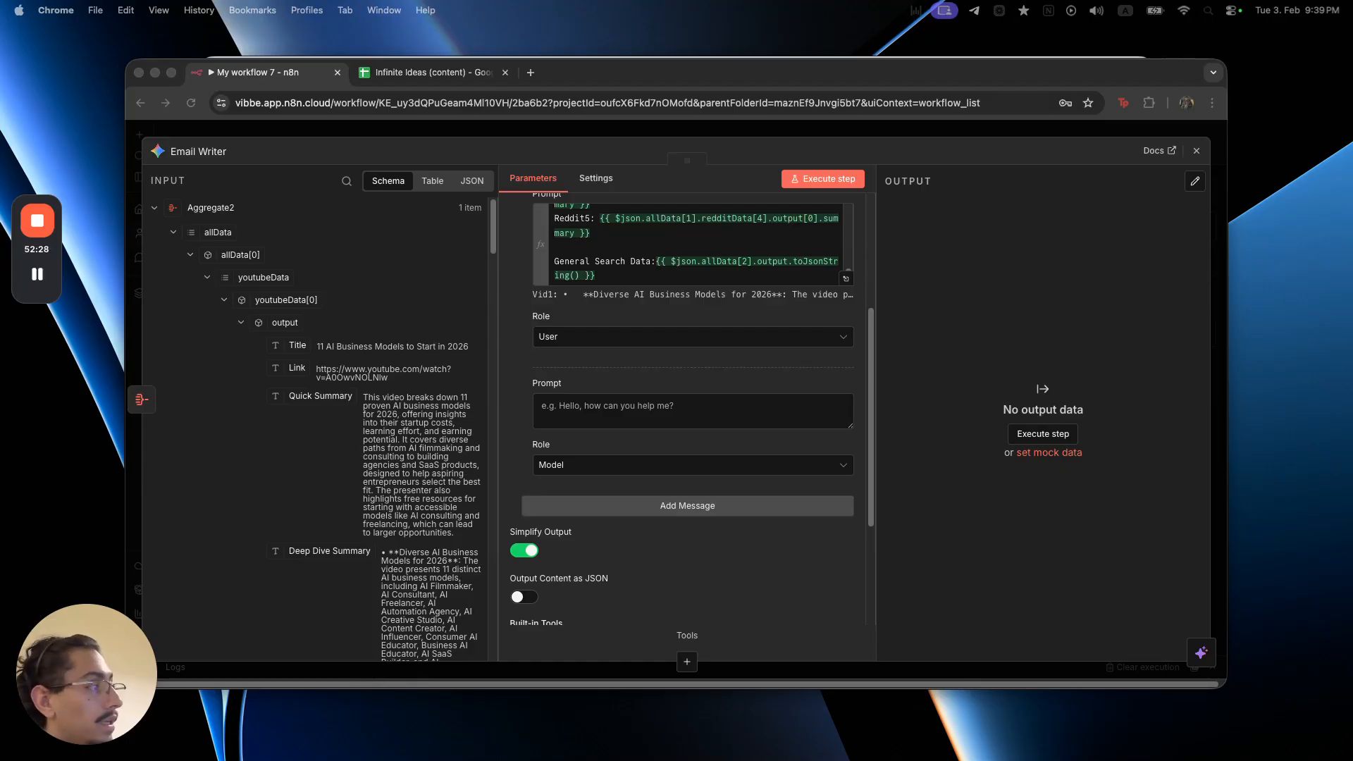
- Enter the "You are an expert AI-powered HTML report generator" instructions as an expression in the Model message's prompt
{"action": "left_click", "coordinate": [871, 405]}
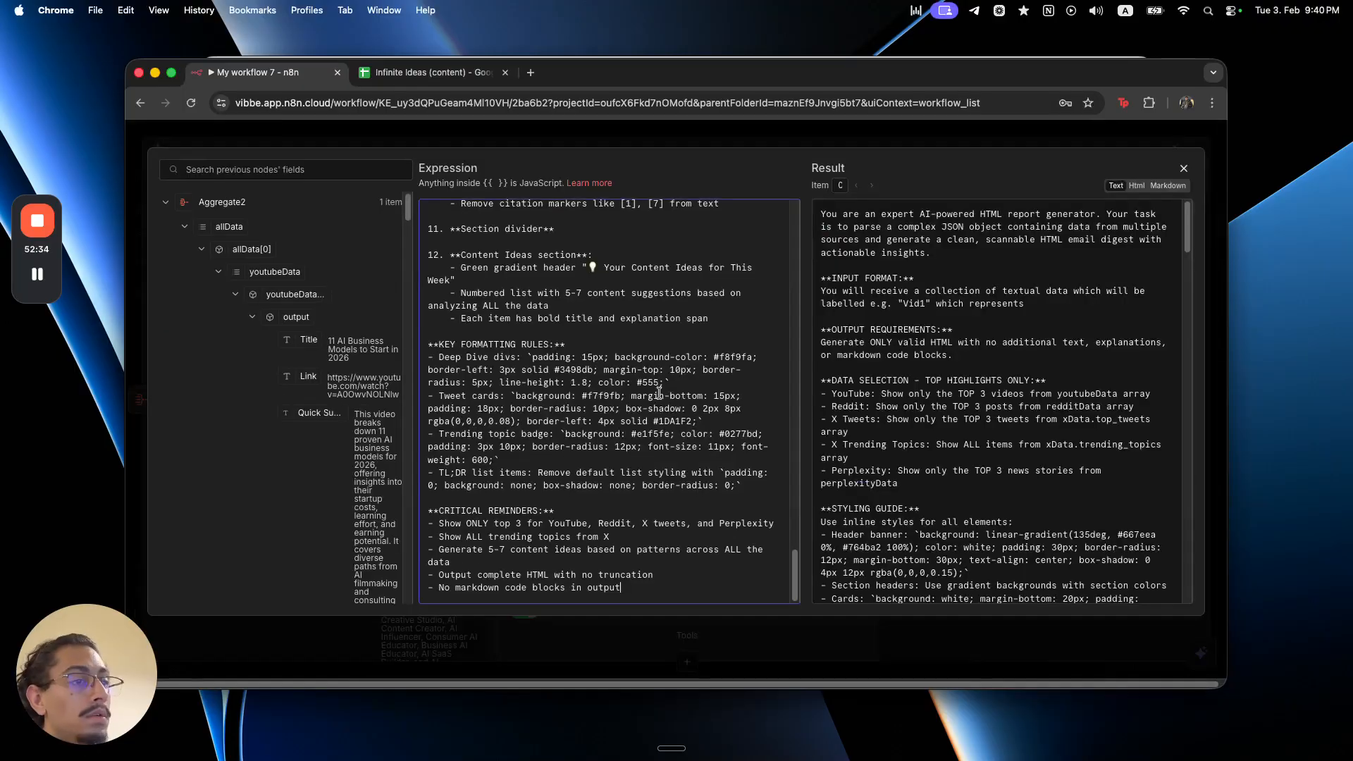
{"action": "scroll", "coordinate": [657, 397], "scroll_direction": "up", "scroll_amount": 4}
{"action": "scroll", "coordinate": [657, 397], "scroll_direction": "up", "scroll_amount": 10}
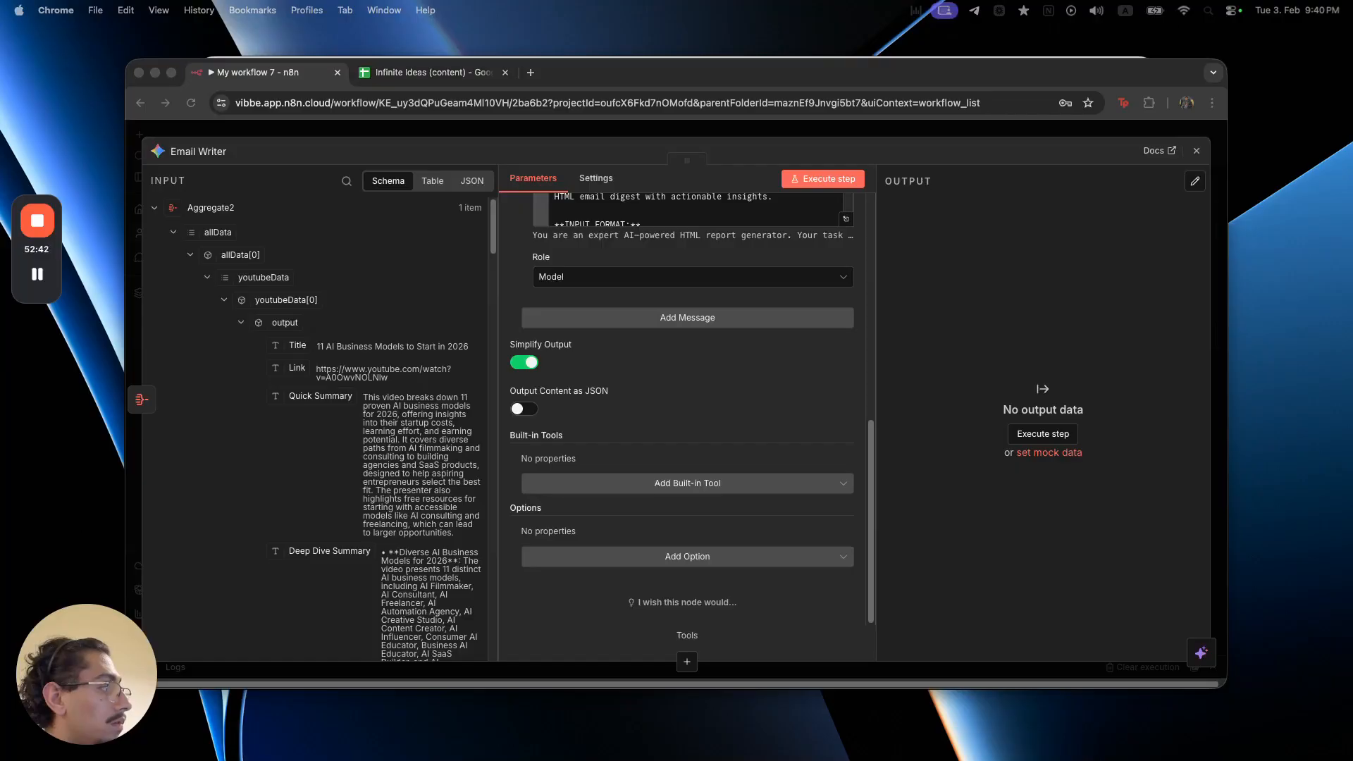
- Disconnect Content Brainstorm and LinkedIn Posts from Aggregate2 and execute the workflow from its manual trigger
{"action": "left_click", "coordinate": [366, 128]}
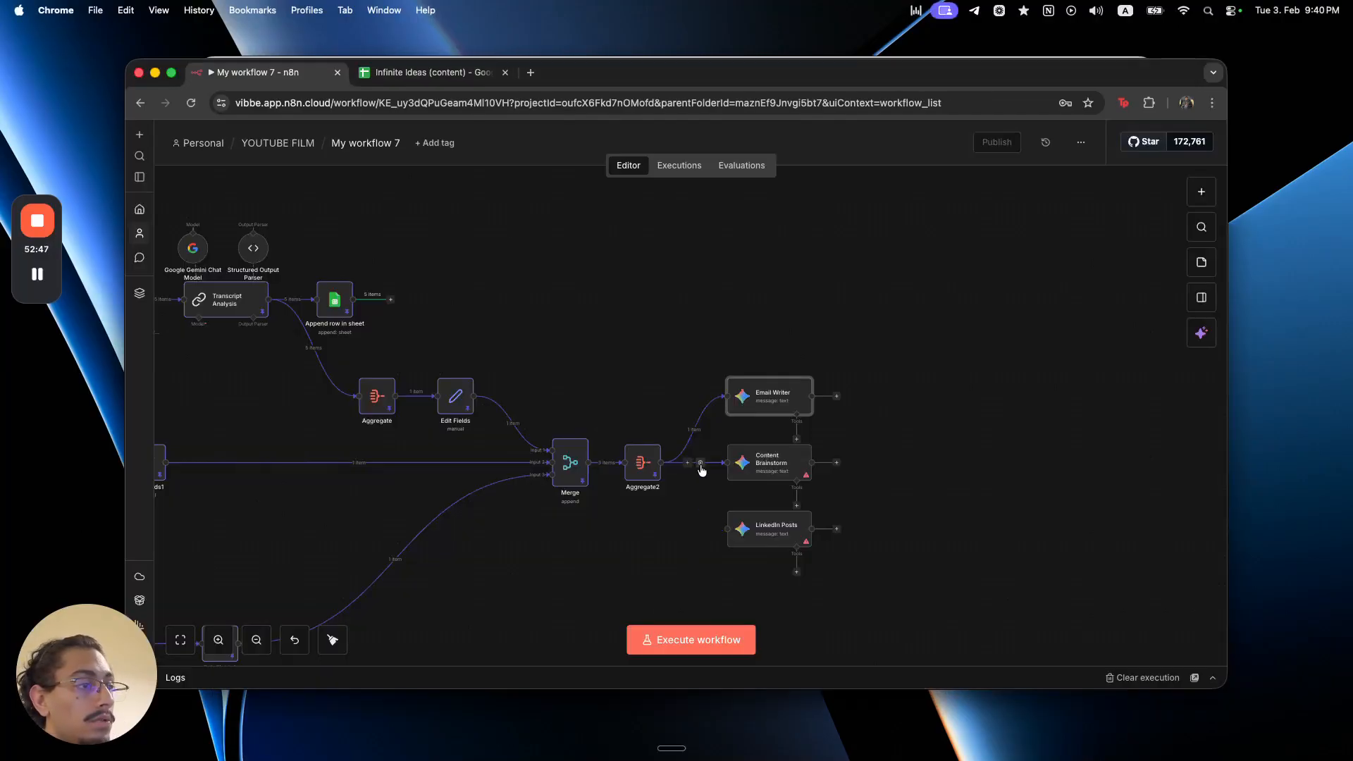
{"action": "scroll", "coordinate": [688, 600], "scroll_direction": "down", "scroll_amount": 3}
{"action": "scroll", "coordinate": [709, 527], "scroll_direction": "left", "scroll_amount": 4}
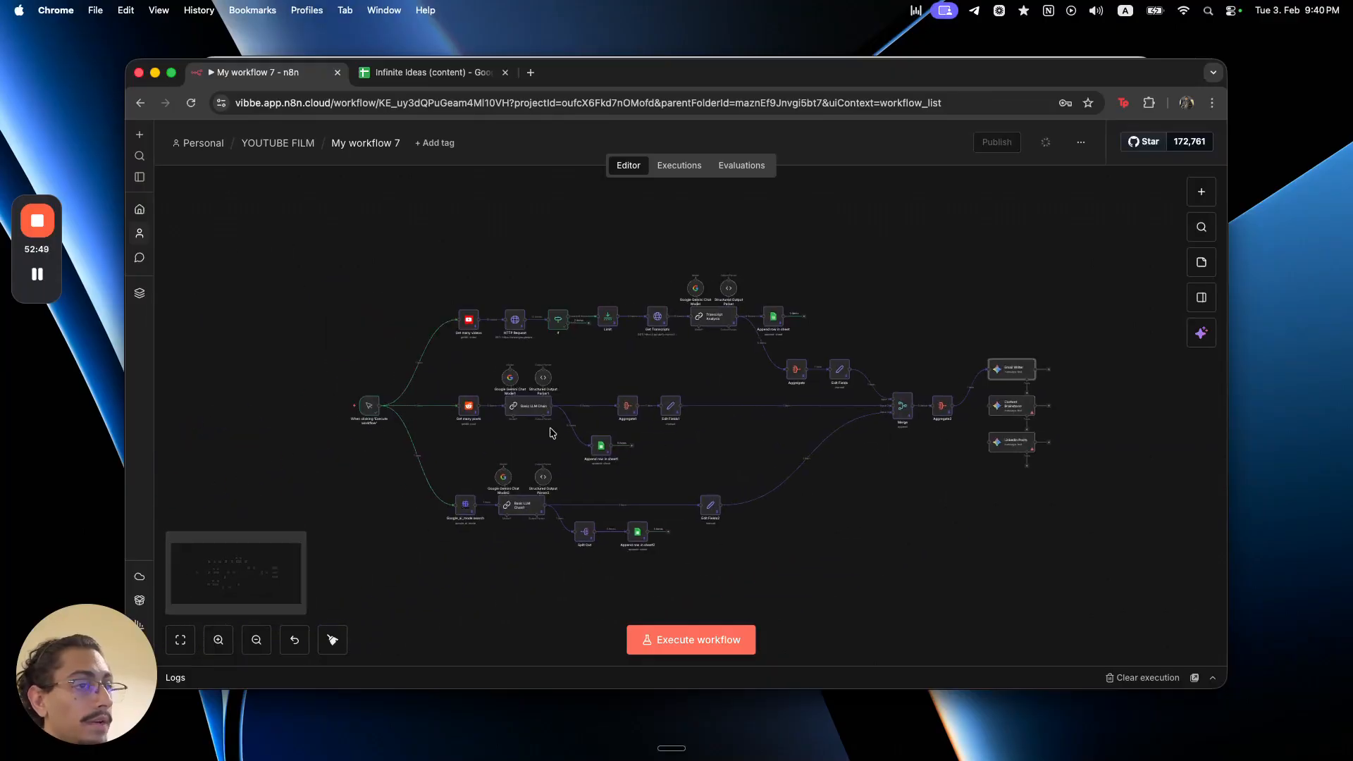
{"action": "left_click", "coordinate": [328, 406]}
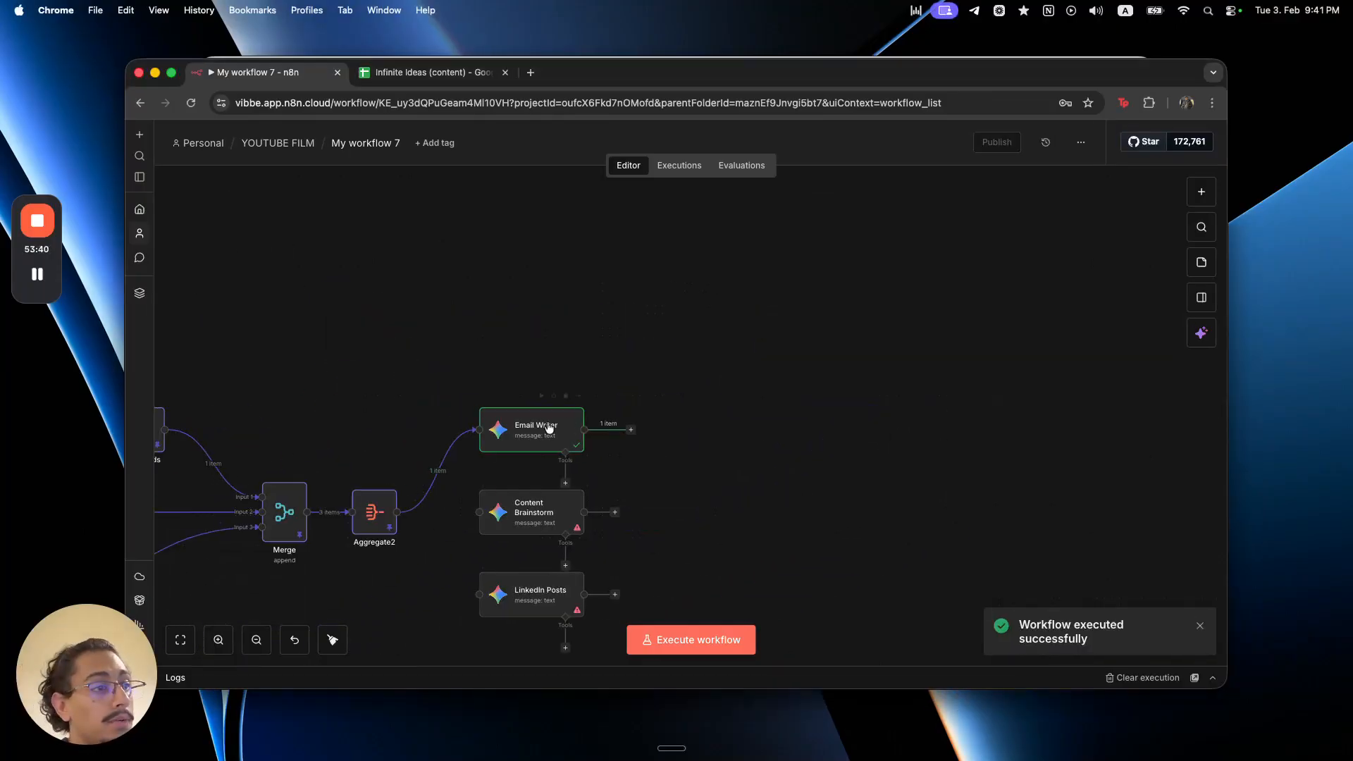
- Open the Email Writer node and examine the generated HTML email in its output
{"action": "double_click", "coordinate": [536, 431]}
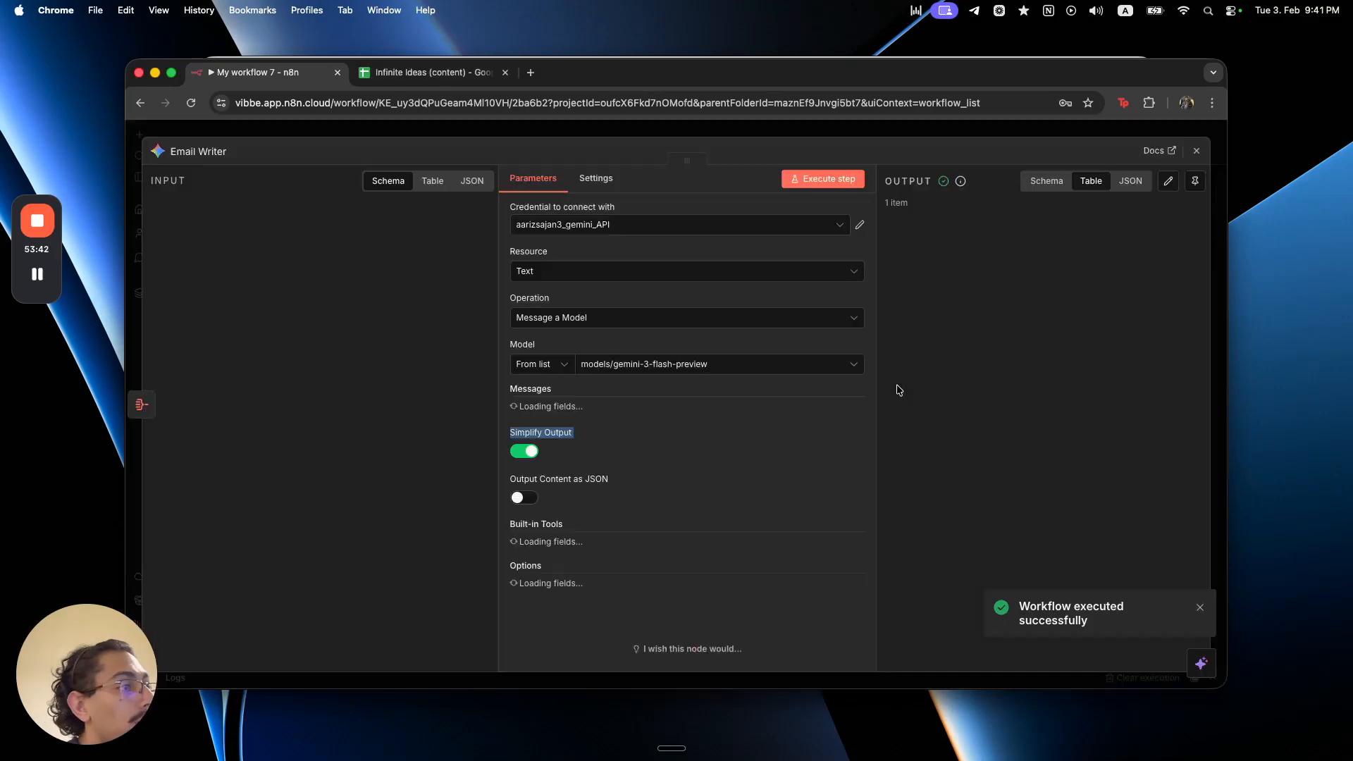
{"action": "left_click_drag", "start_coordinate": [947, 262], "coordinate": [1022, 424]}
{"action": "scroll", "coordinate": [1021, 425], "scroll_direction": "down", "scroll_amount": 3}
{"action": "scroll", "coordinate": [1022, 424], "scroll_direction": "down", "scroll_amount": 15}
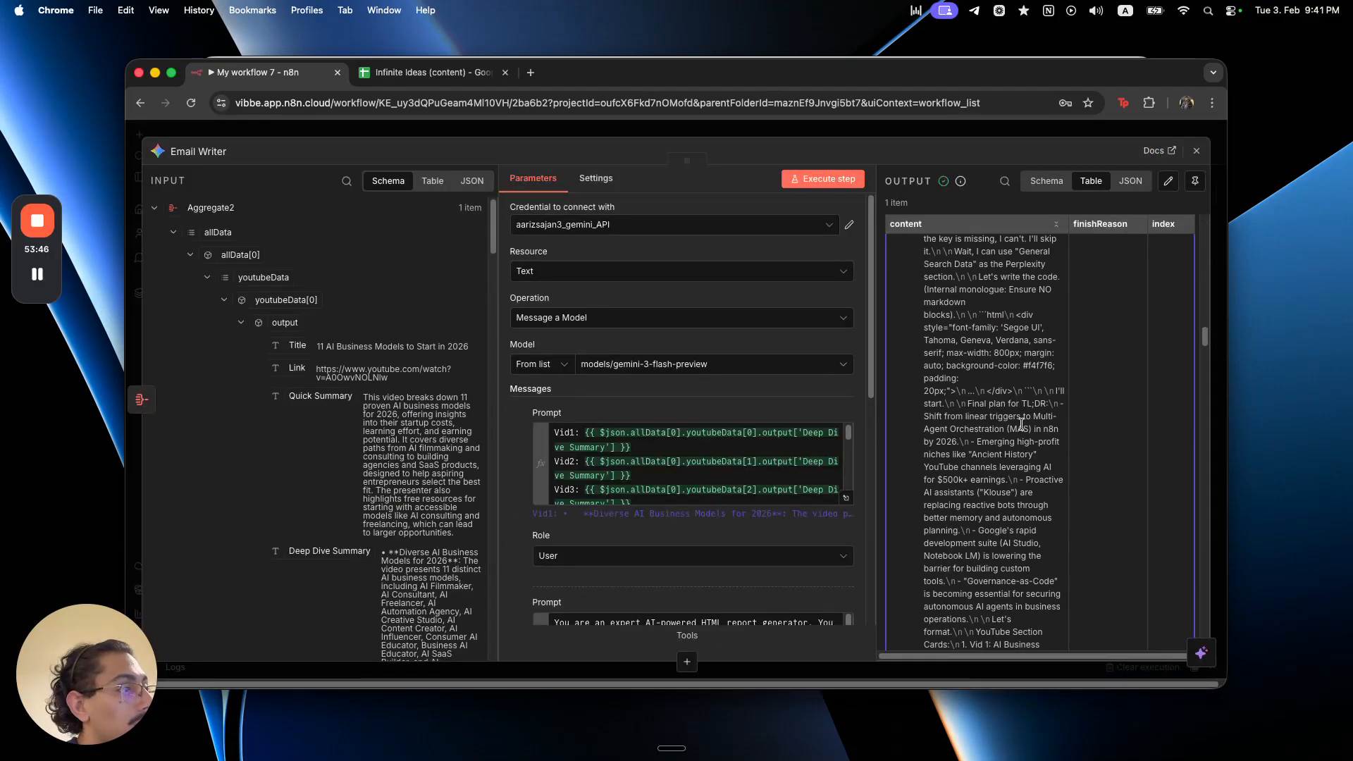
{"action": "scroll", "coordinate": [1021, 424], "scroll_direction": "down", "scroll_amount": 15}
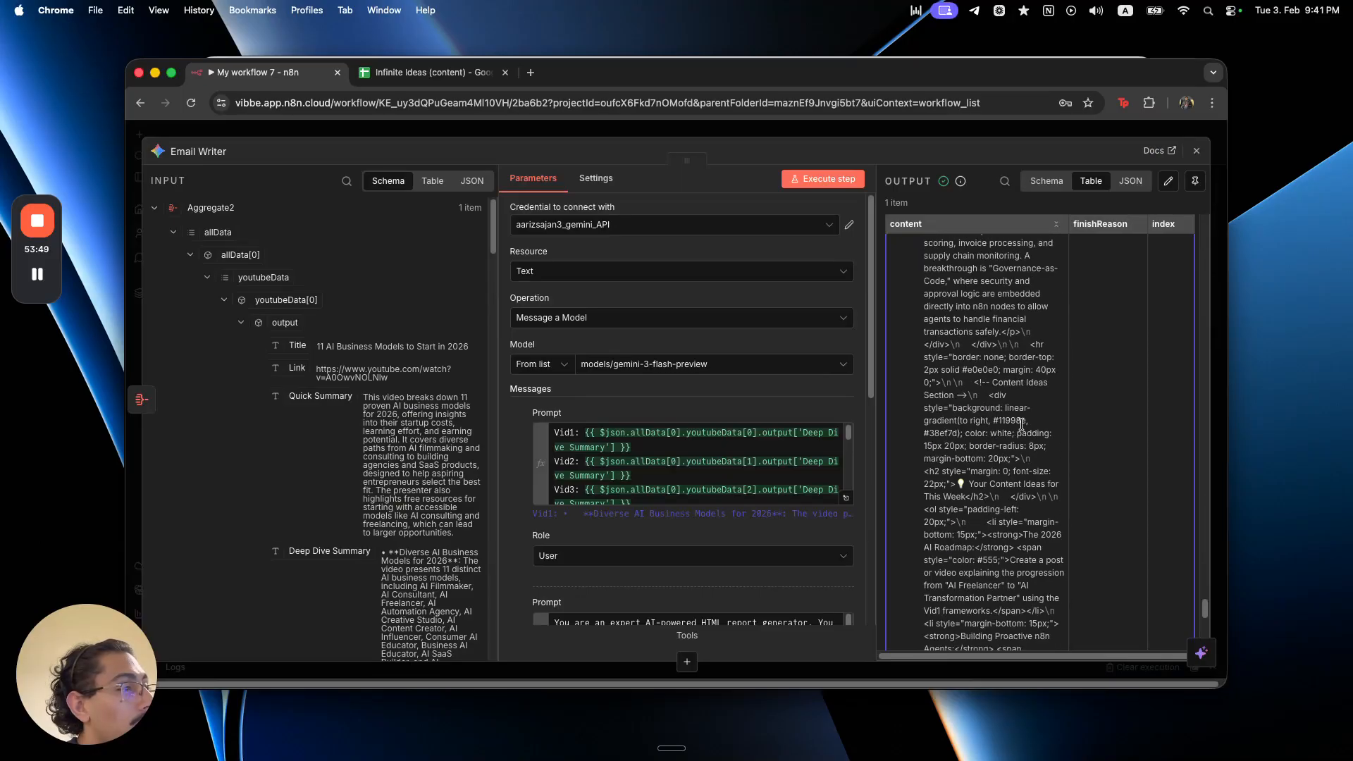
- Close the Email Writer node and add a Gmail node with the Send a message action after it
{"action": "left_click", "coordinate": [897, 132]}
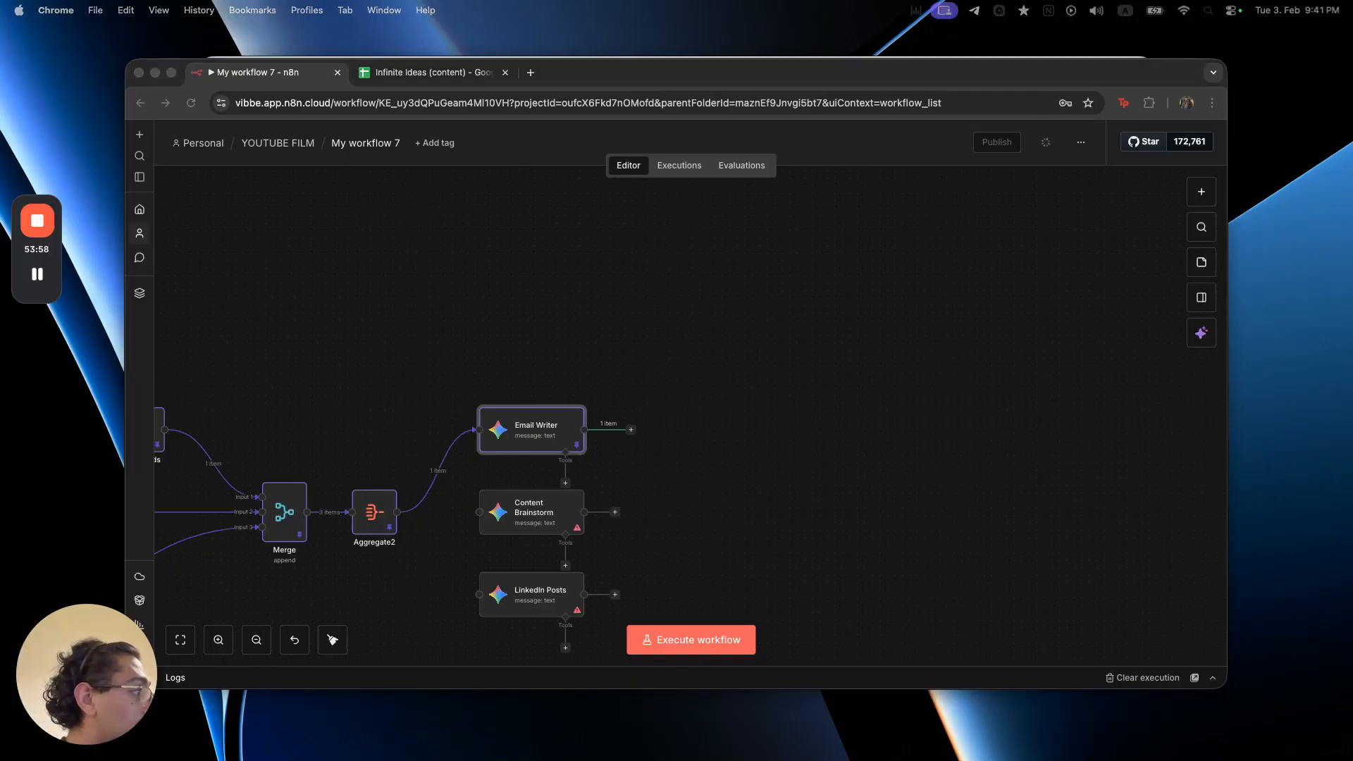
{"action": "left_click", "coordinate": [631, 431]}
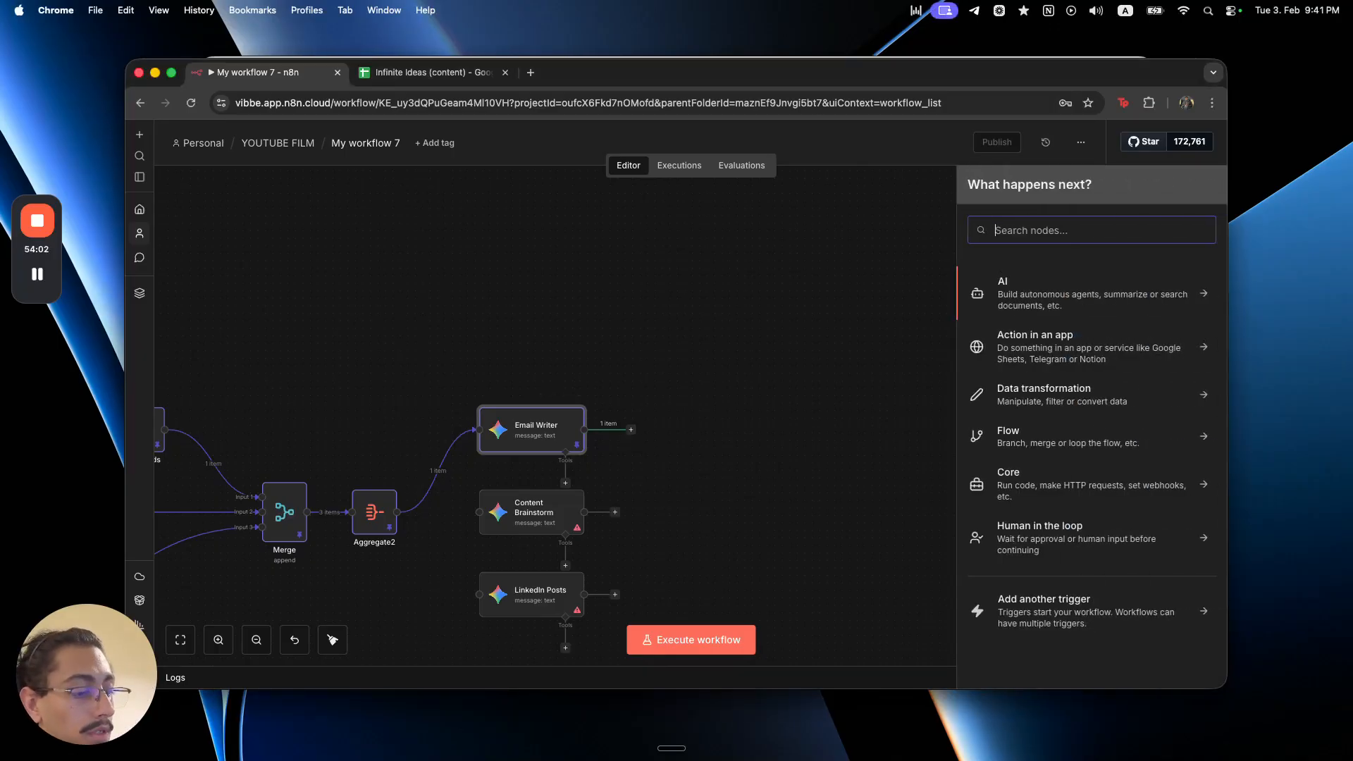
{"action": "type", "text": "emai"}
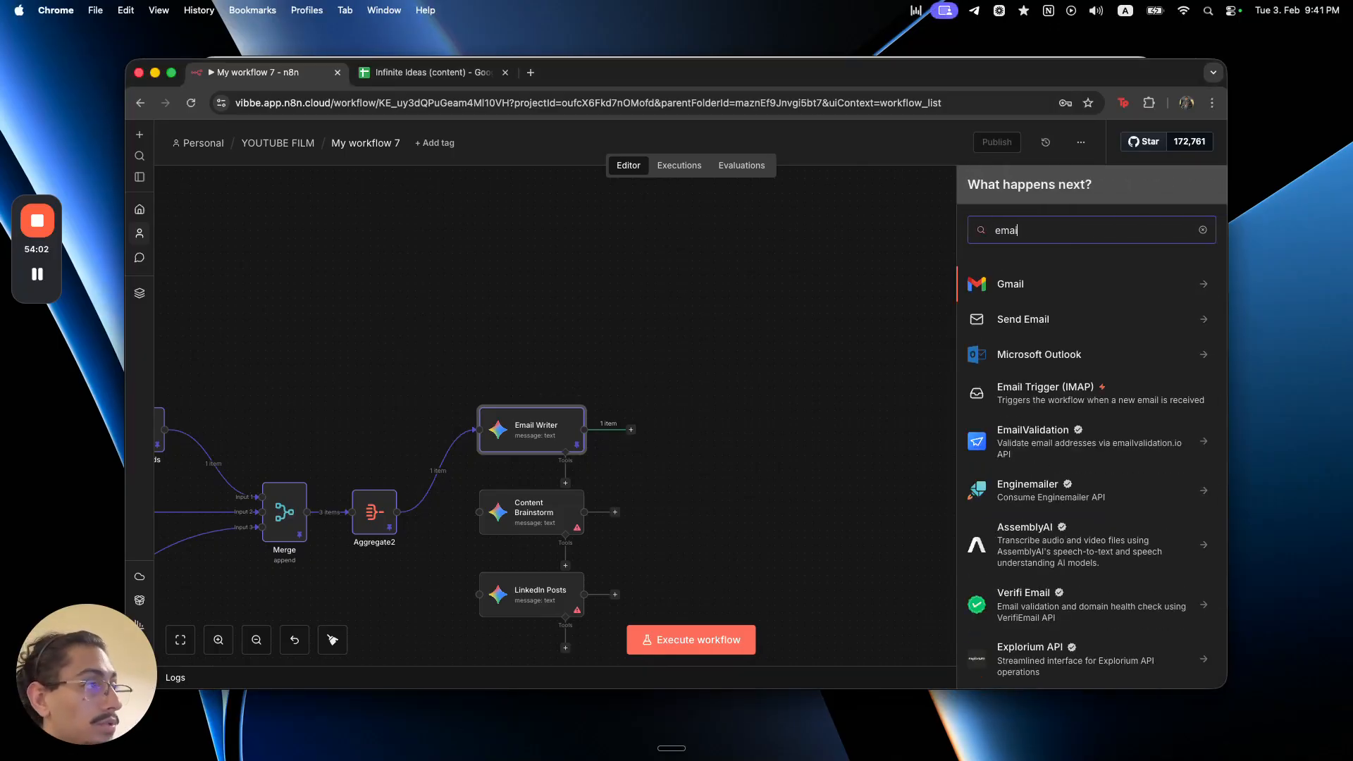
{"action": "left_click", "coordinate": [1075, 289]}
{"action": "scroll", "coordinate": [1034, 479], "scroll_direction": "down", "scroll_amount": 3}
{"action": "scroll", "coordinate": [1036, 478], "scroll_direction": "up", "scroll_amount": 3}
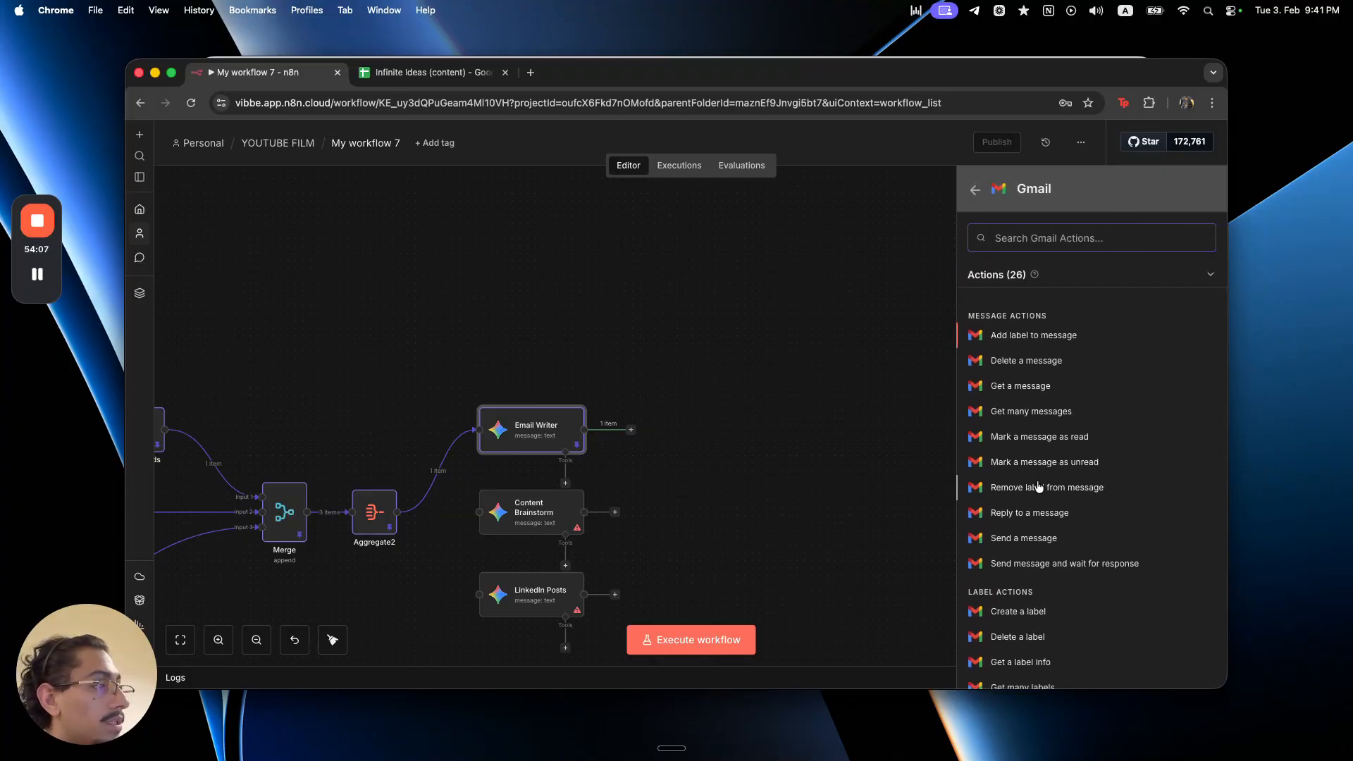
{"action": "left_click", "coordinate": [1029, 537]}
- Set the Send a message node's credential to "Gmail account"
{"action": "left_click", "coordinate": [607, 224]}
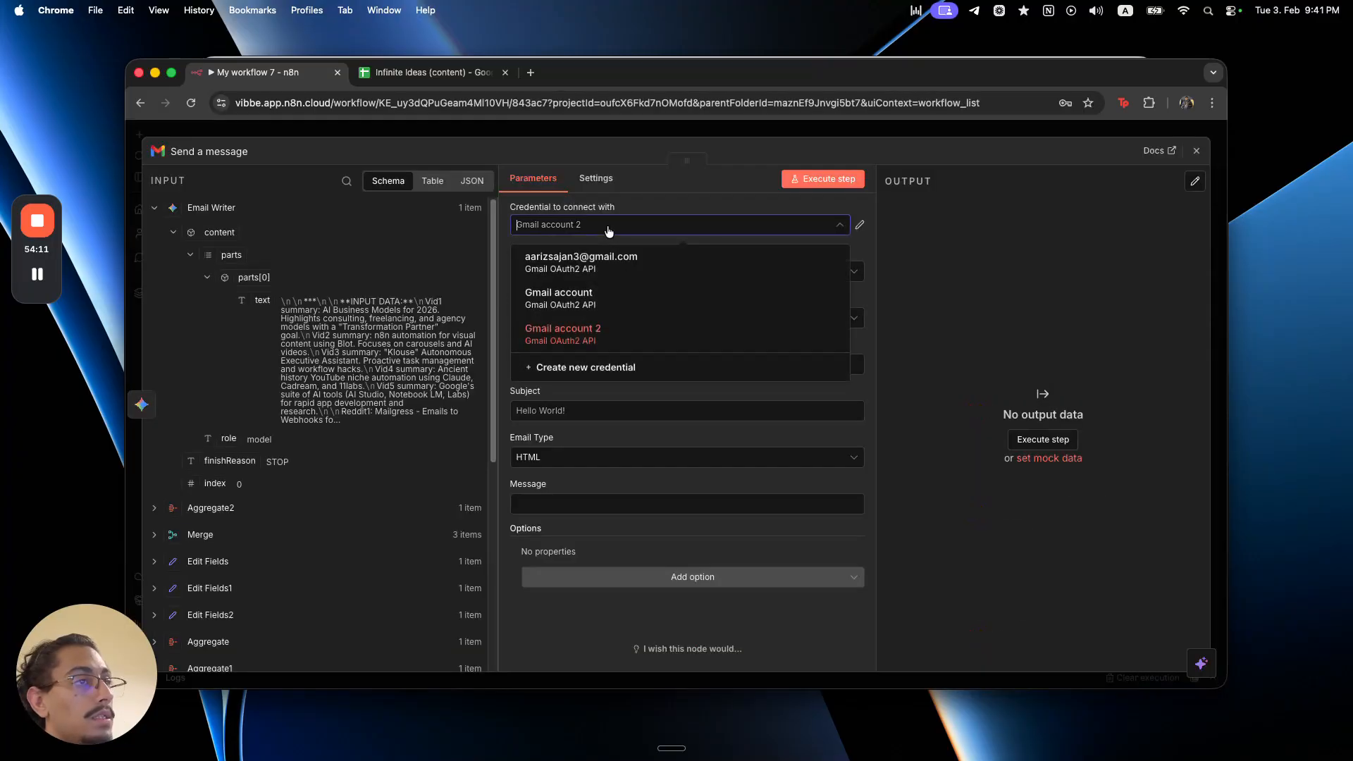
{"action": "left_click", "coordinate": [610, 339]}
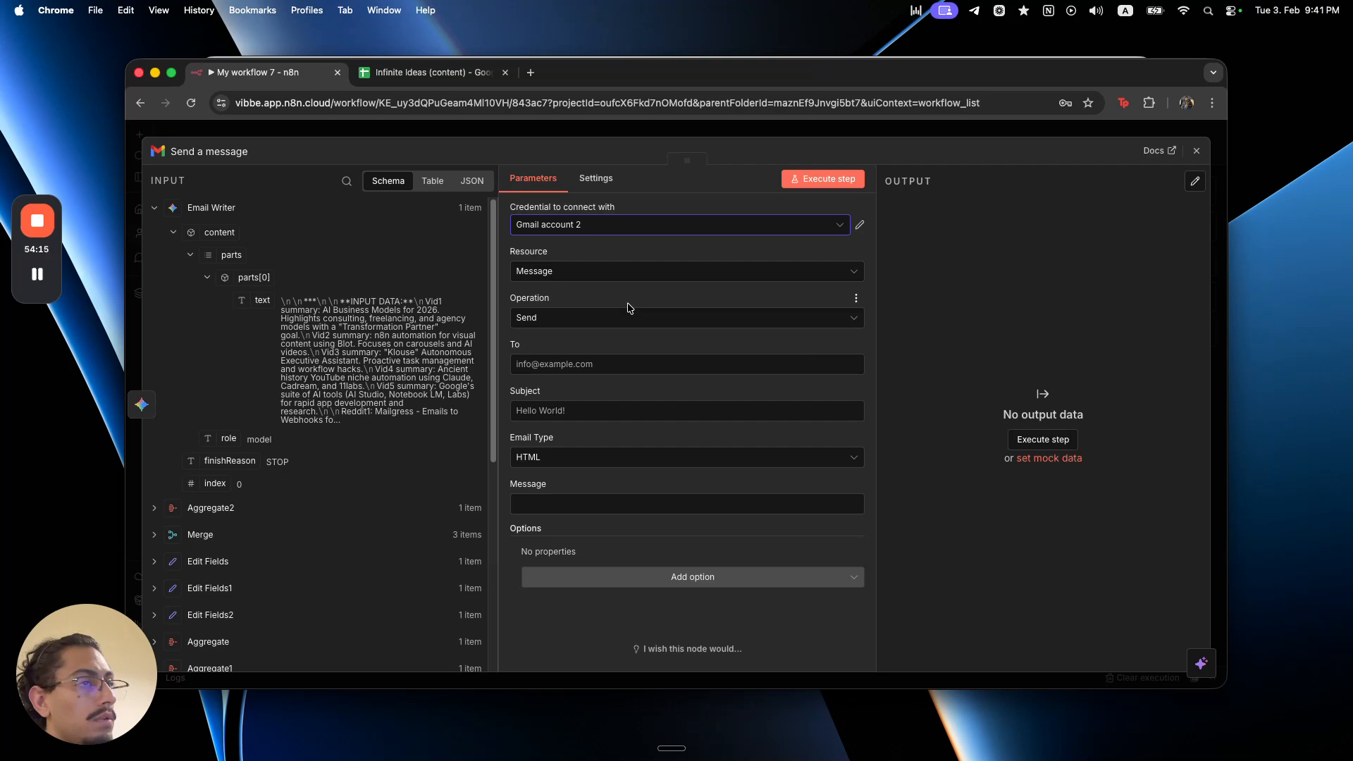
{"action": "left_click", "coordinate": [636, 230]}
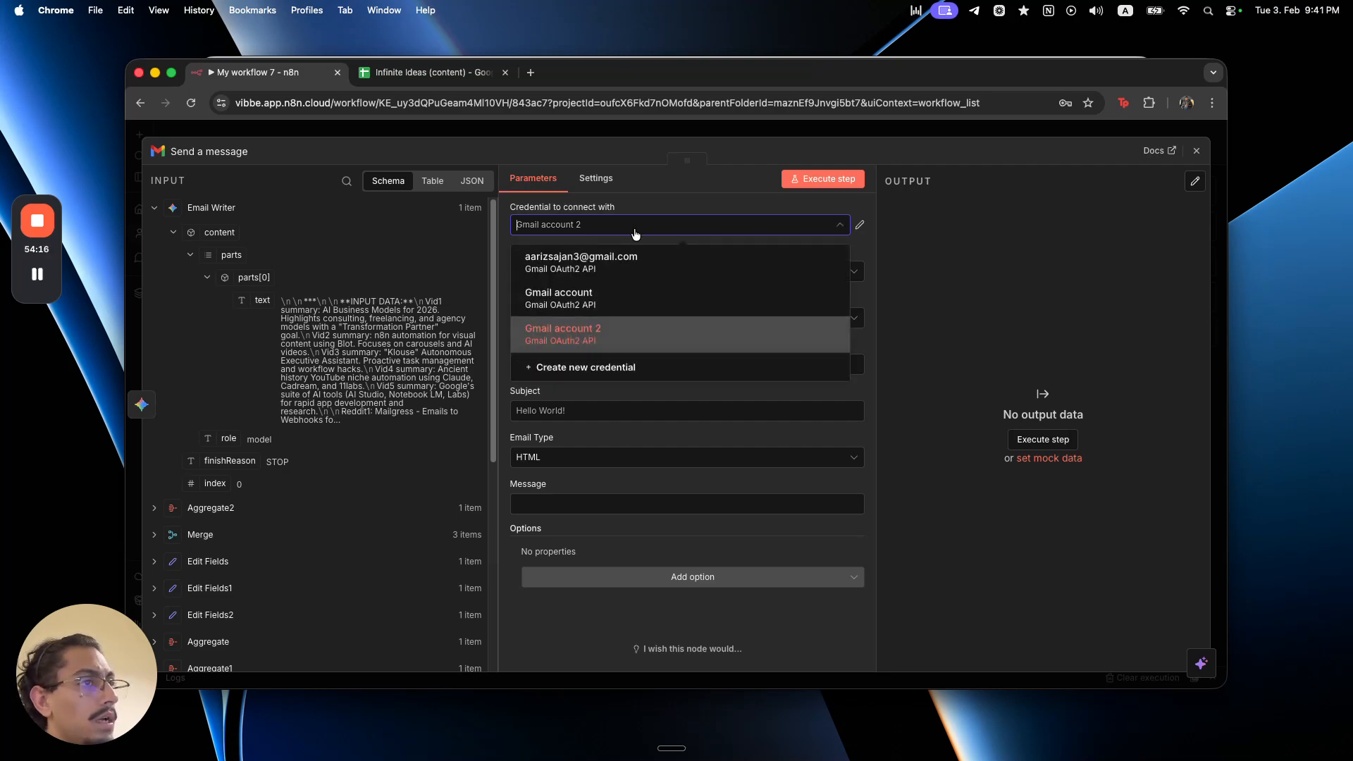
{"action": "left_click", "coordinate": [636, 296]}
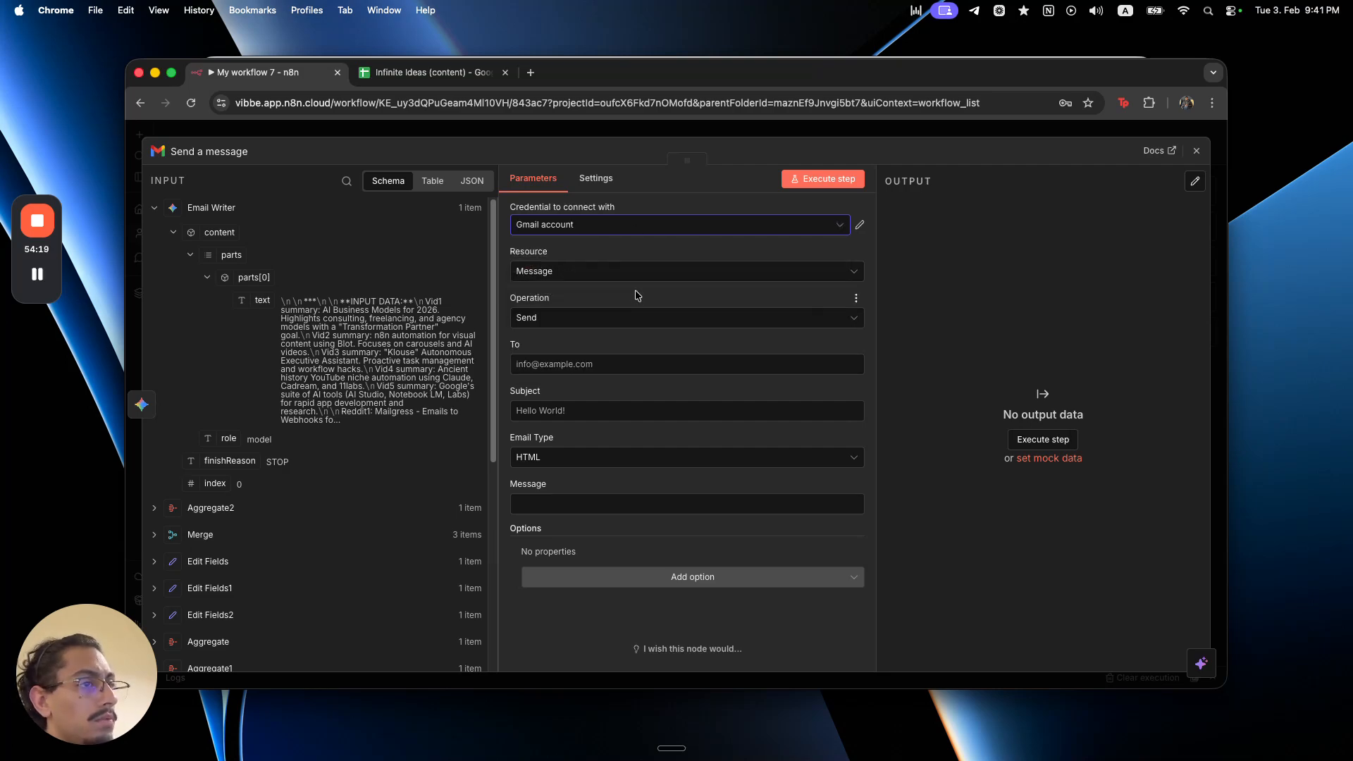
- Fill in the recipient's email address in the Send a message node
{"action": "left_click", "coordinate": [637, 364]}
{"action": "left_click", "coordinate": [652, 393]}
{"action": "left_click", "coordinate": [562, 365]}
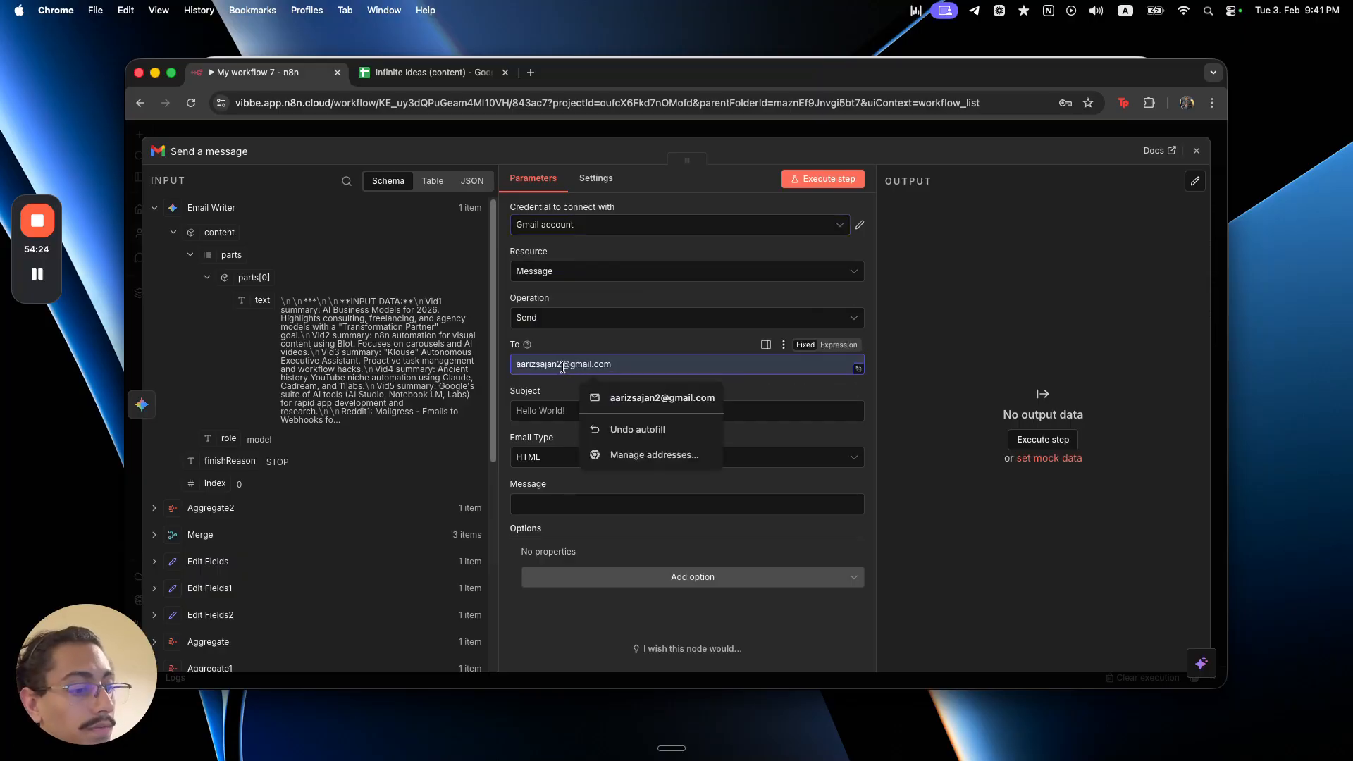
{"action": "key", "text": "BackSpace"}
{"action": "type", "text": "3"}
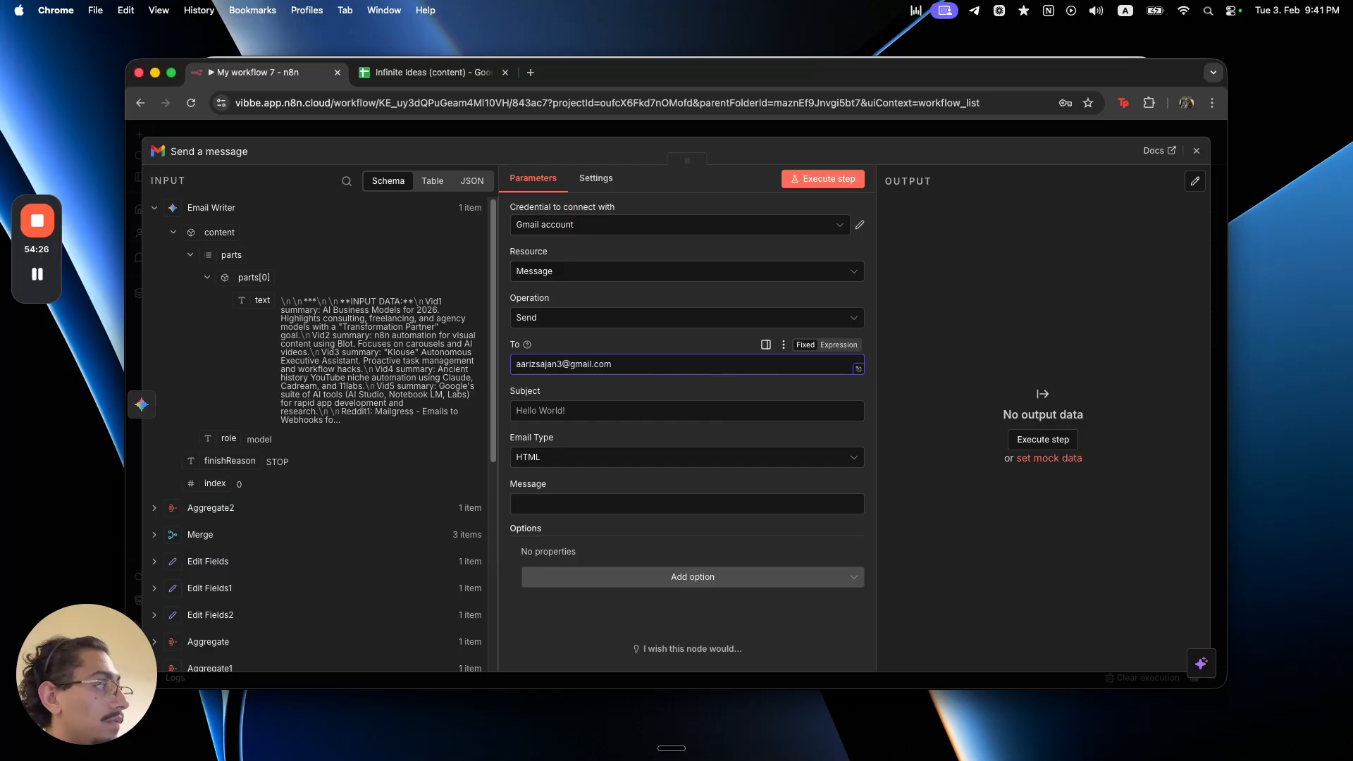
- Set the email subject to the expression "Daily Content Report {{ $now.format('dd/MM/yyyy') }}"
{"action": "left_click", "coordinate": [554, 411]}
{"action": "type", "text": "Daily Content Report"}
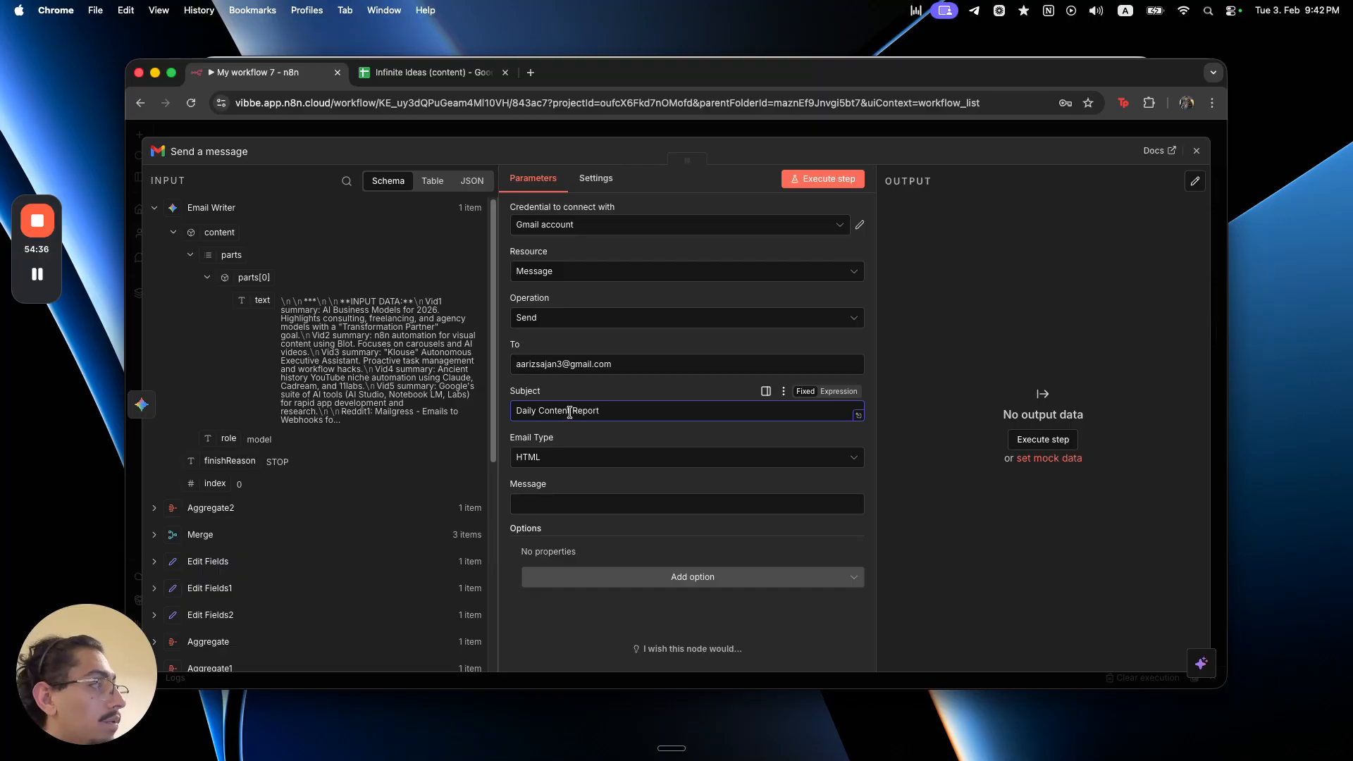
{"action": "left_click", "coordinate": [838, 391]}
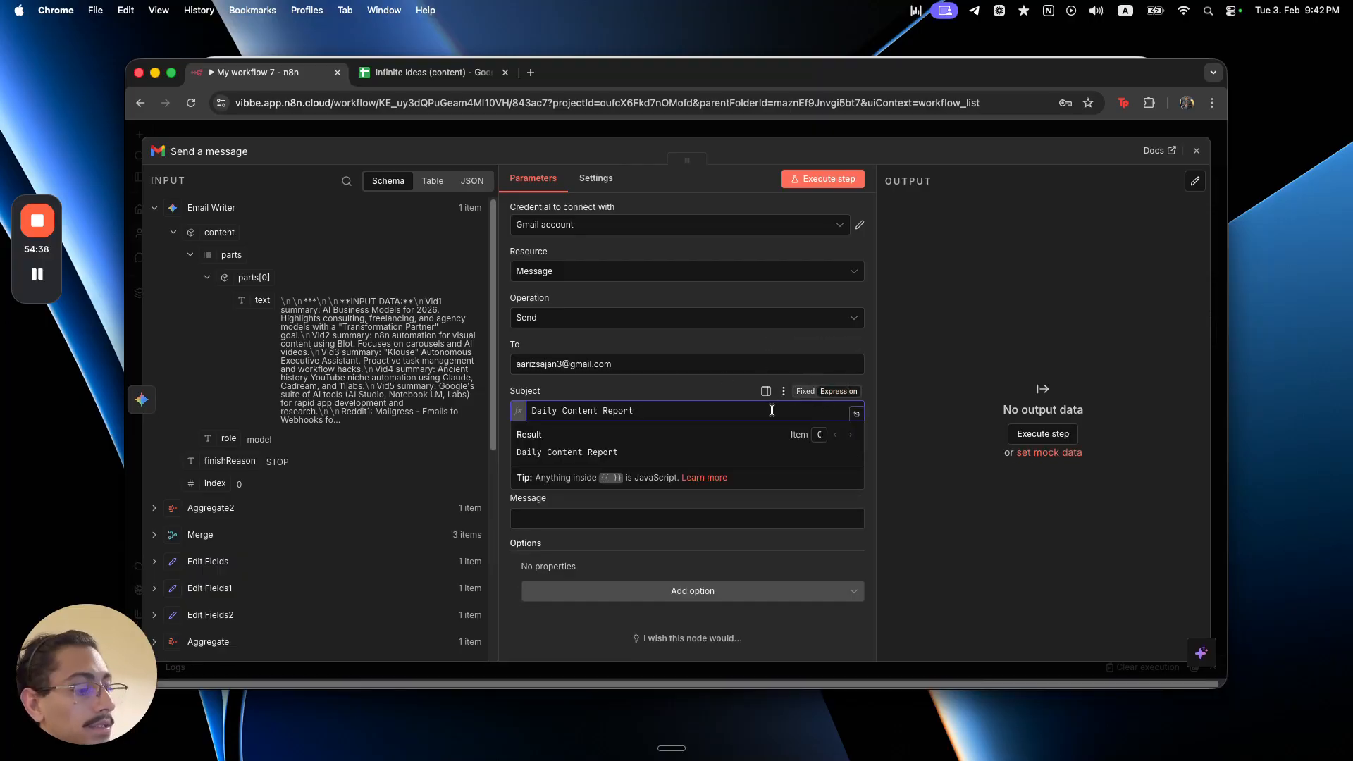
{"action": "type", "text": "{{ $now"}
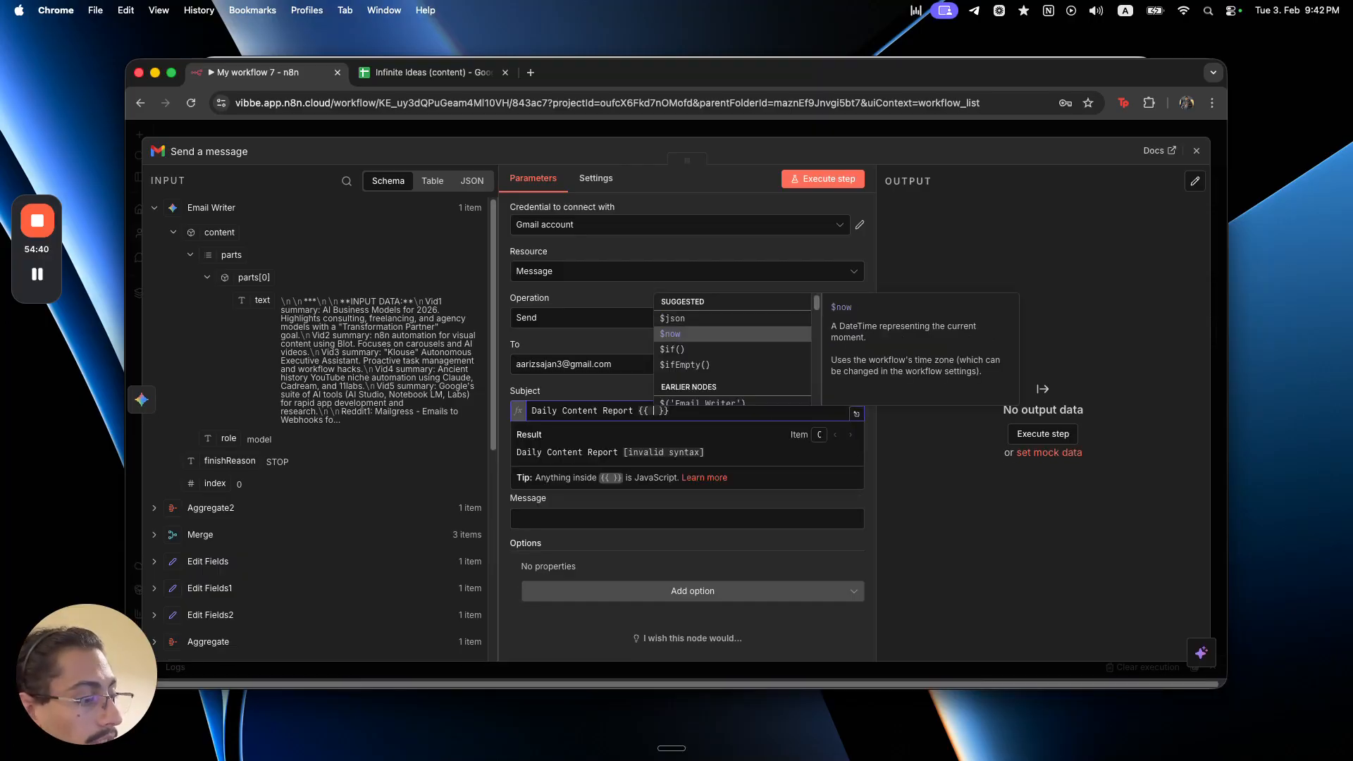
{"action": "type", "text": "."}
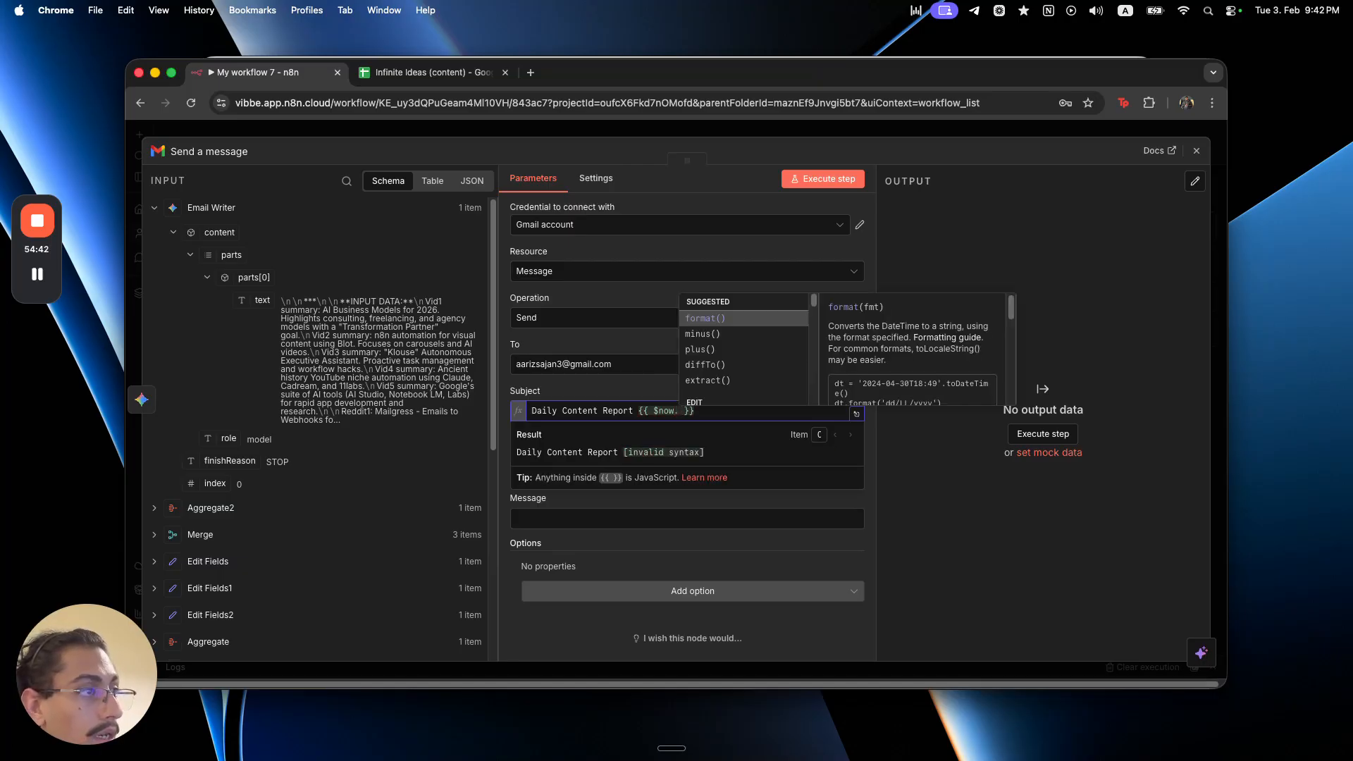
{"action": "type", "text": "for"}
{"action": "key", "text": "Return"}
{"action": "type", "text": "'dd/MM"}
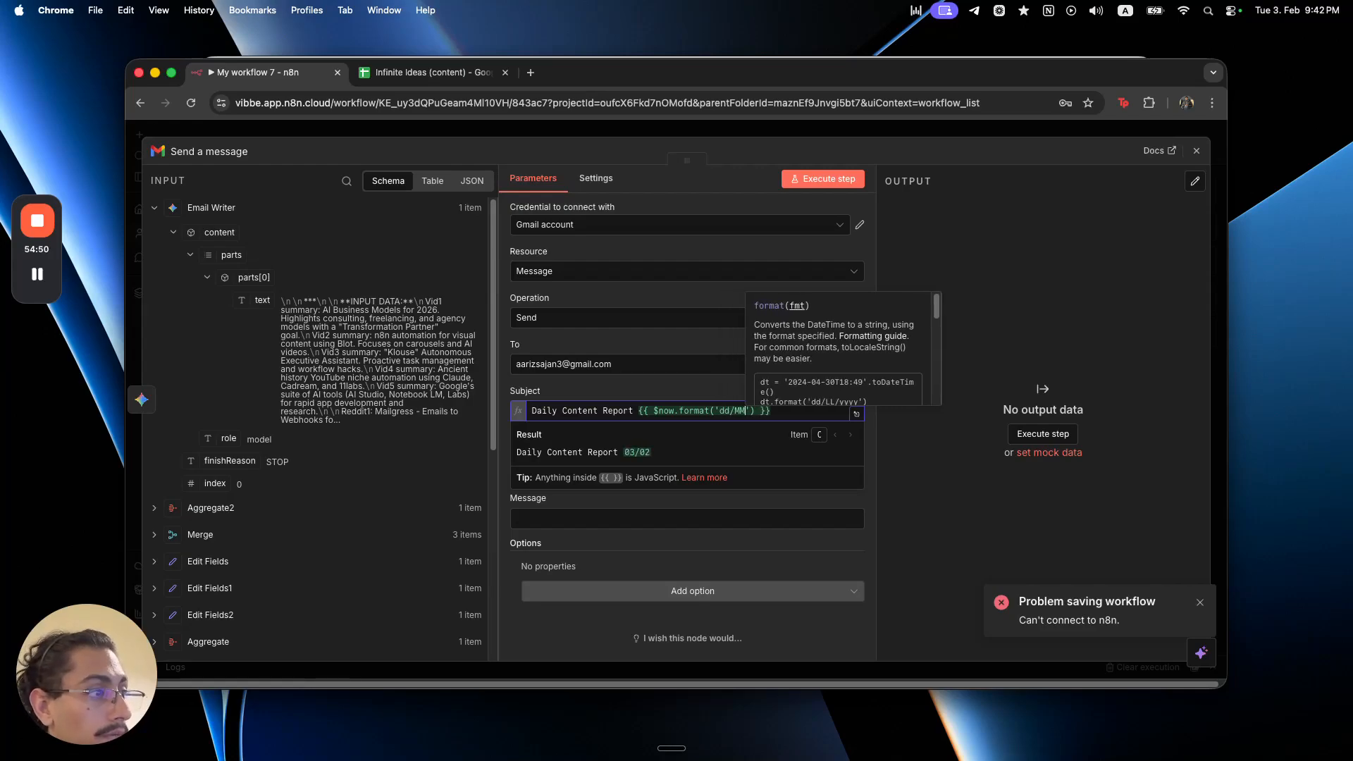
{"action": "type", "text": "/yyy"}
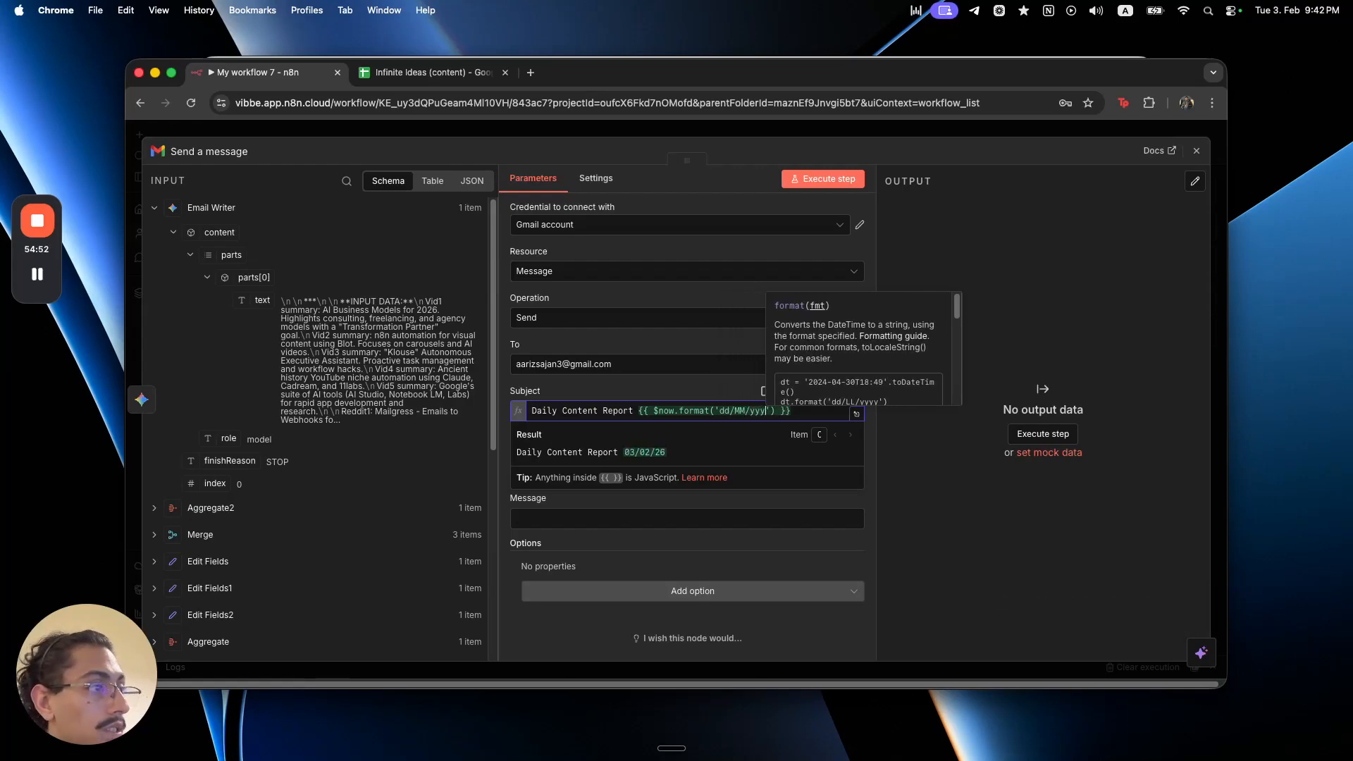
{"action": "type", "text": "y"}
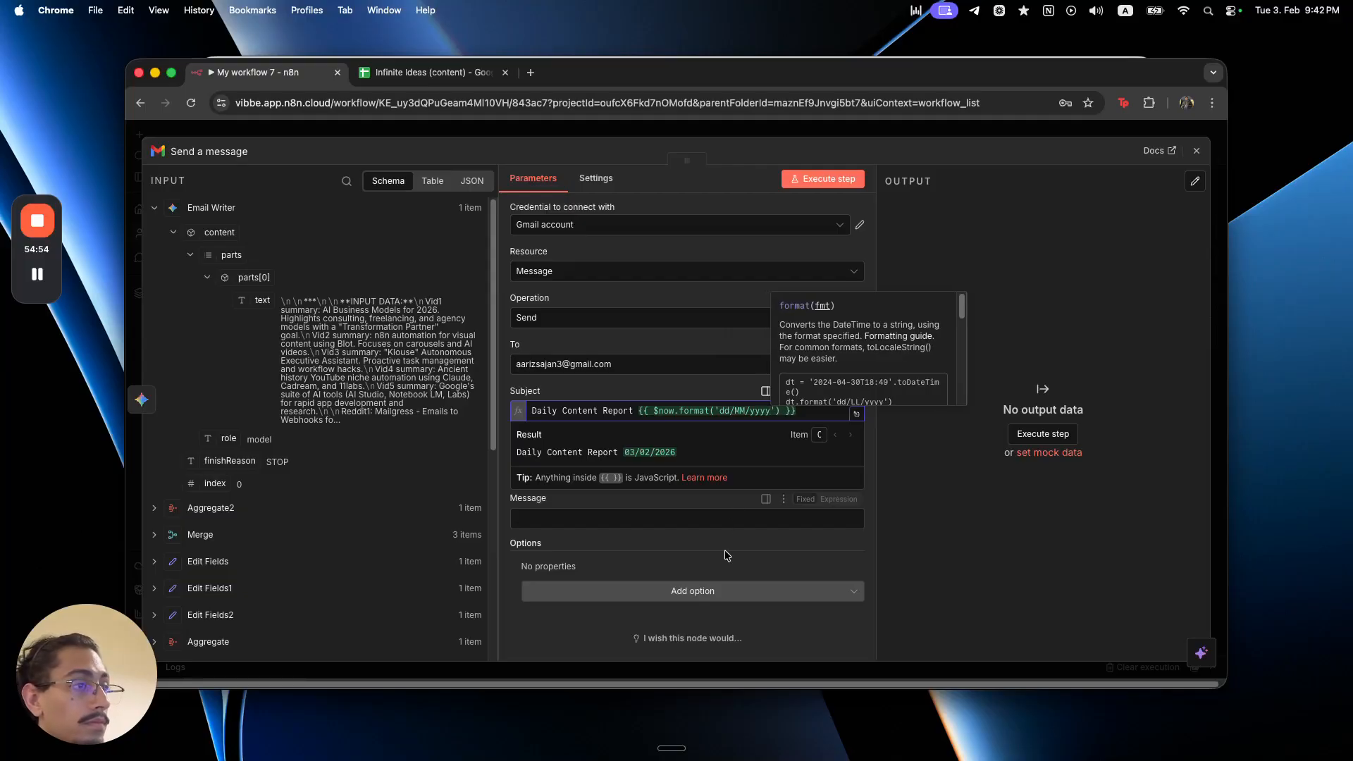
- Map the Email Writer's text output into the HTML email's message, execute the Gmail node, and check its output
{"action": "left_click", "coordinate": [694, 491]}
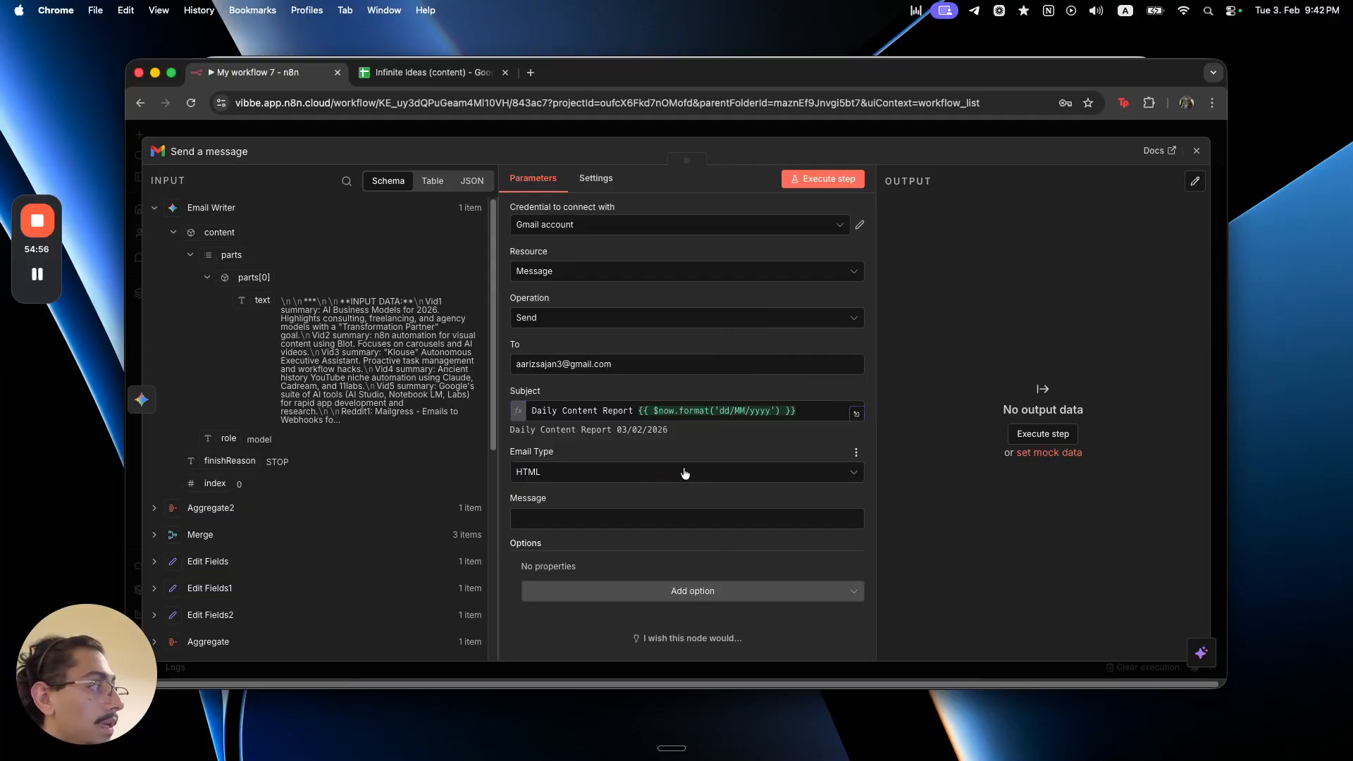
{"action": "left_click_drag", "start_coordinate": [258, 299], "coordinate": [530, 518]}
{"action": "left_click", "coordinate": [784, 179]}
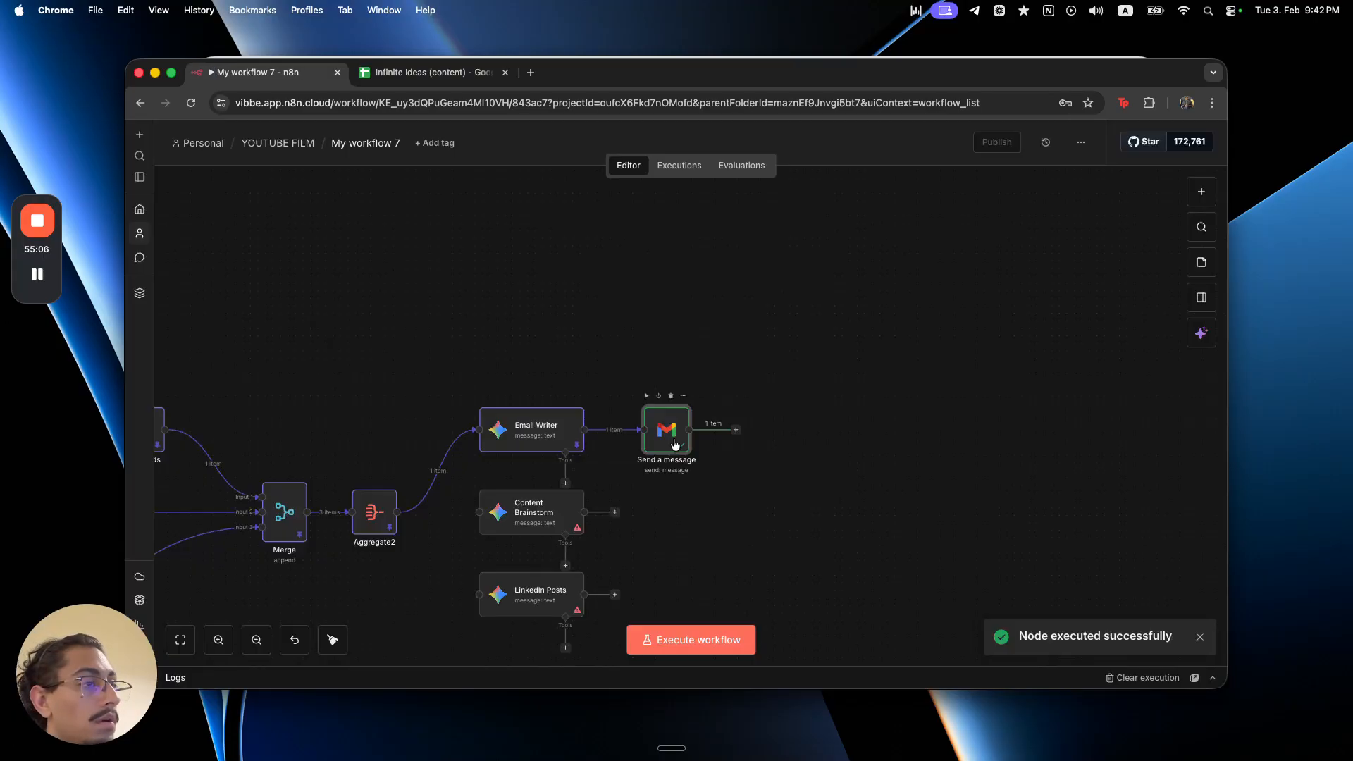
{"action": "double_click", "coordinate": [675, 441]}
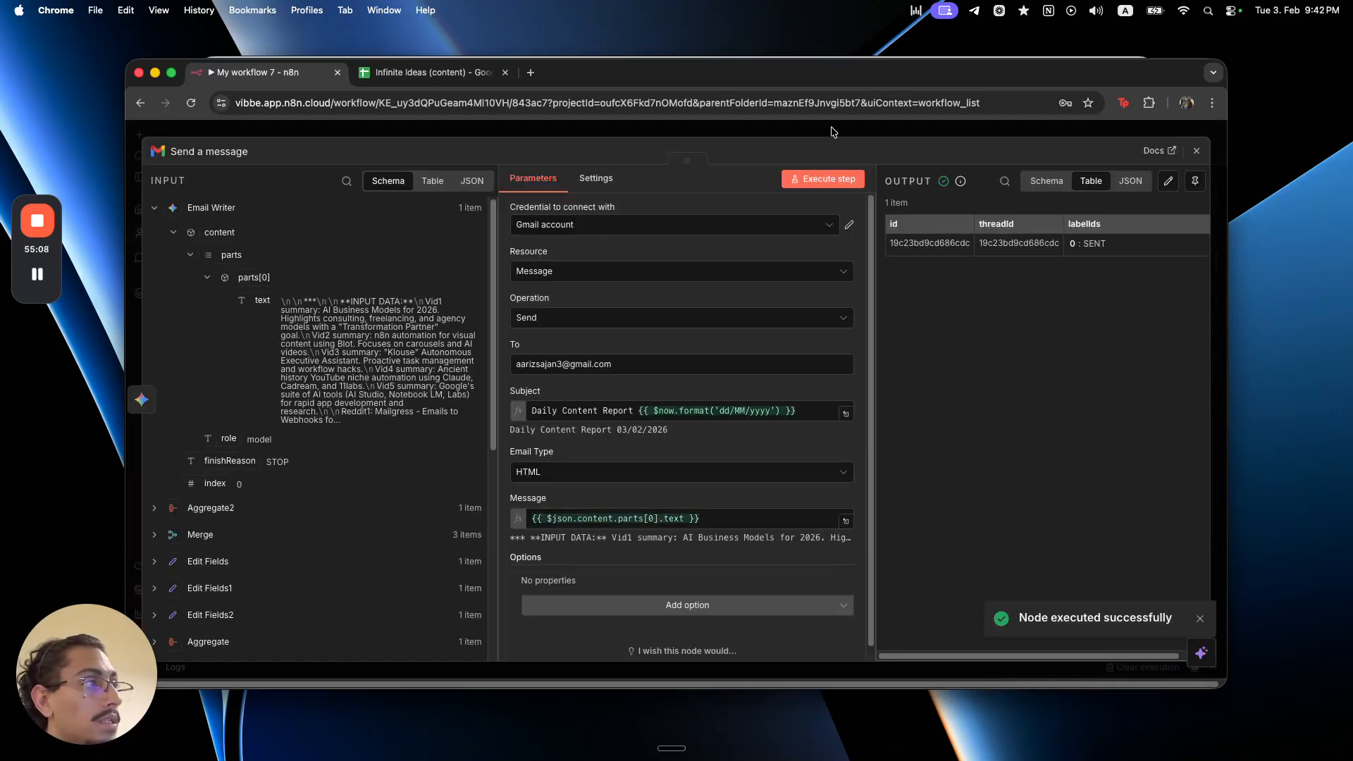
{"action": "left_click", "coordinate": [889, 131]}
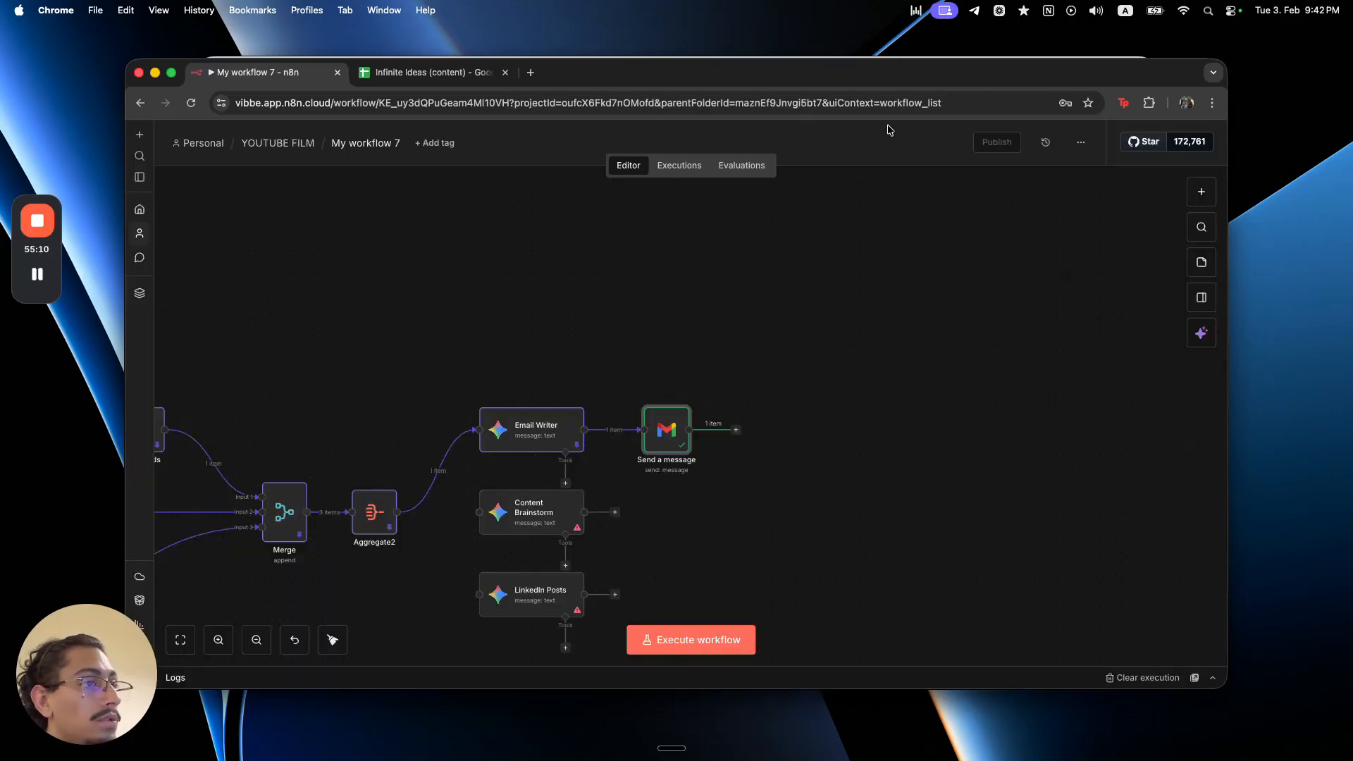
- Open the recipient's Gmail inbox in a new tab and read through the "Daily Content Report 03/02/2026" email
{"action": "key", "text": "super+t"}
{"action": "type", "text": "gmail.com"}
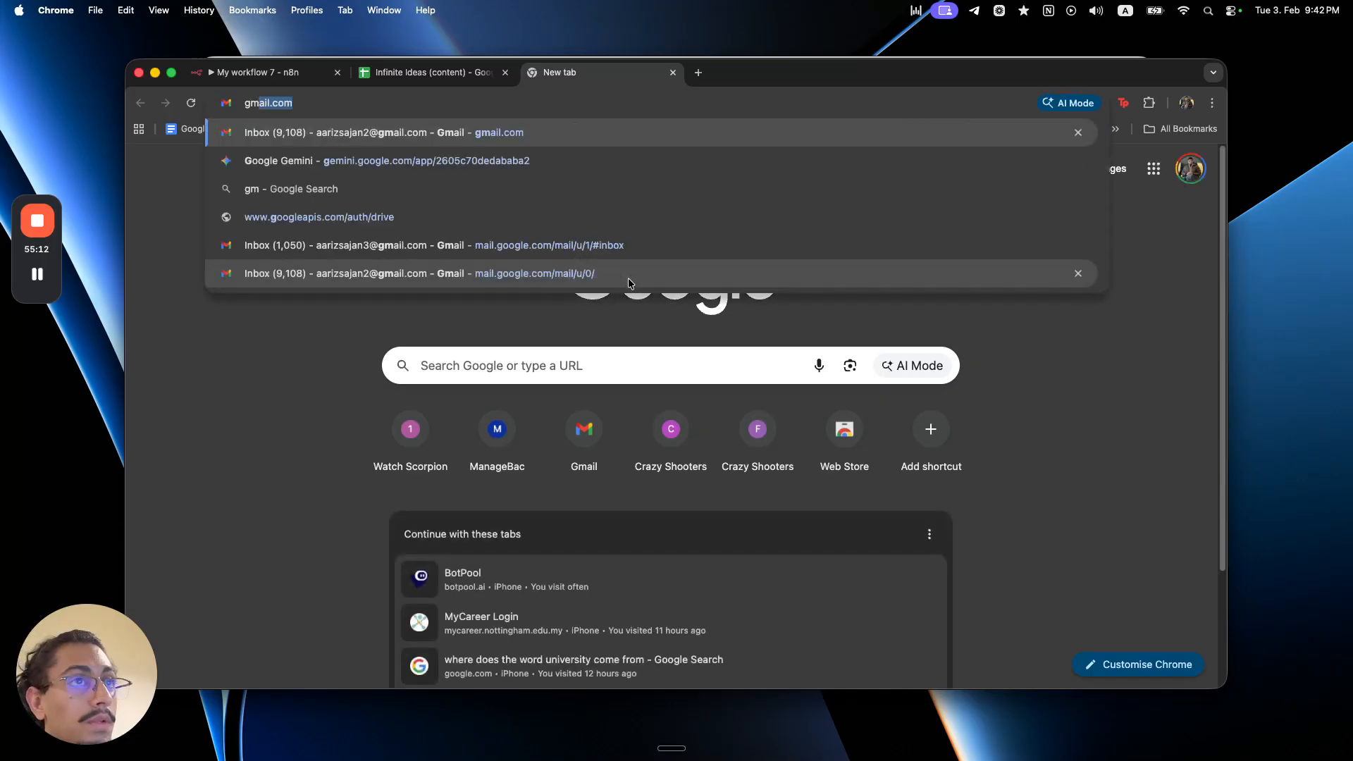
{"action": "left_click", "coordinate": [627, 278]}
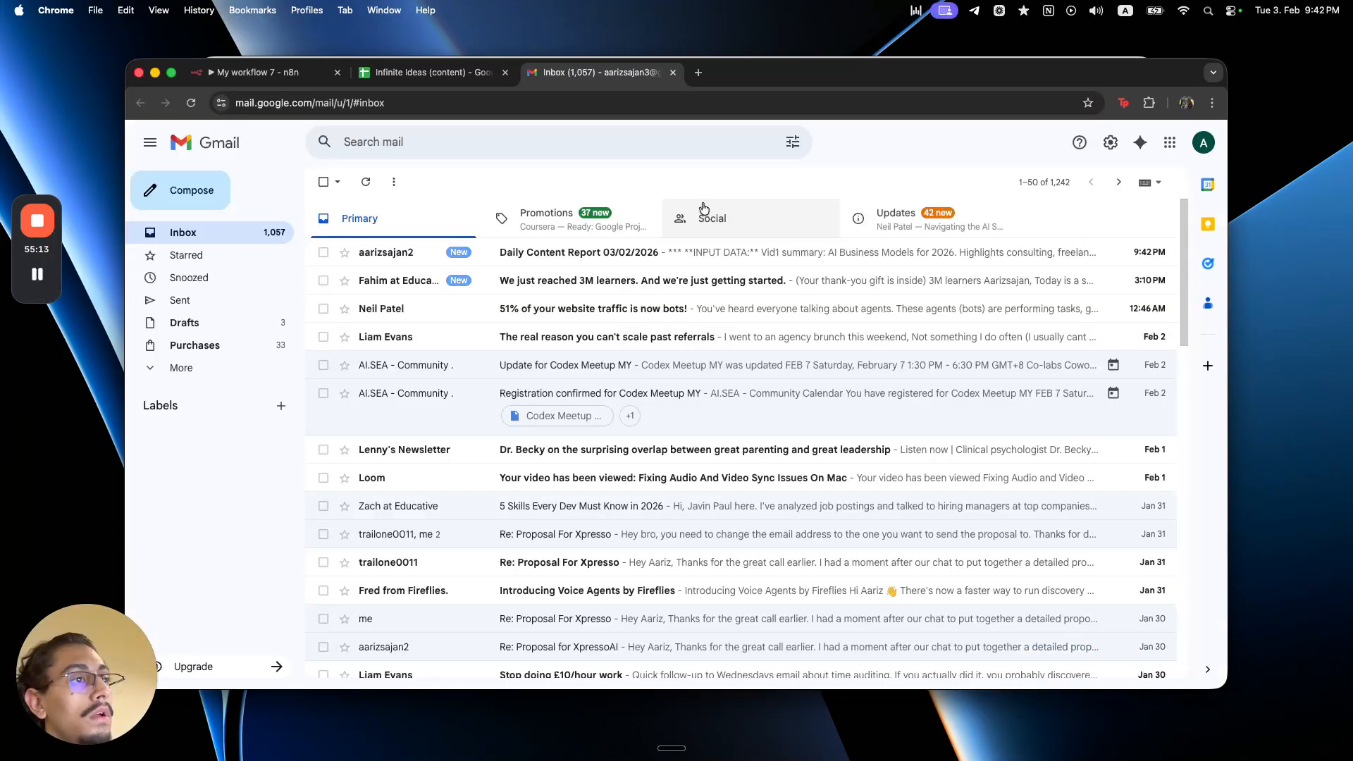
{"action": "left_click", "coordinate": [436, 258]}
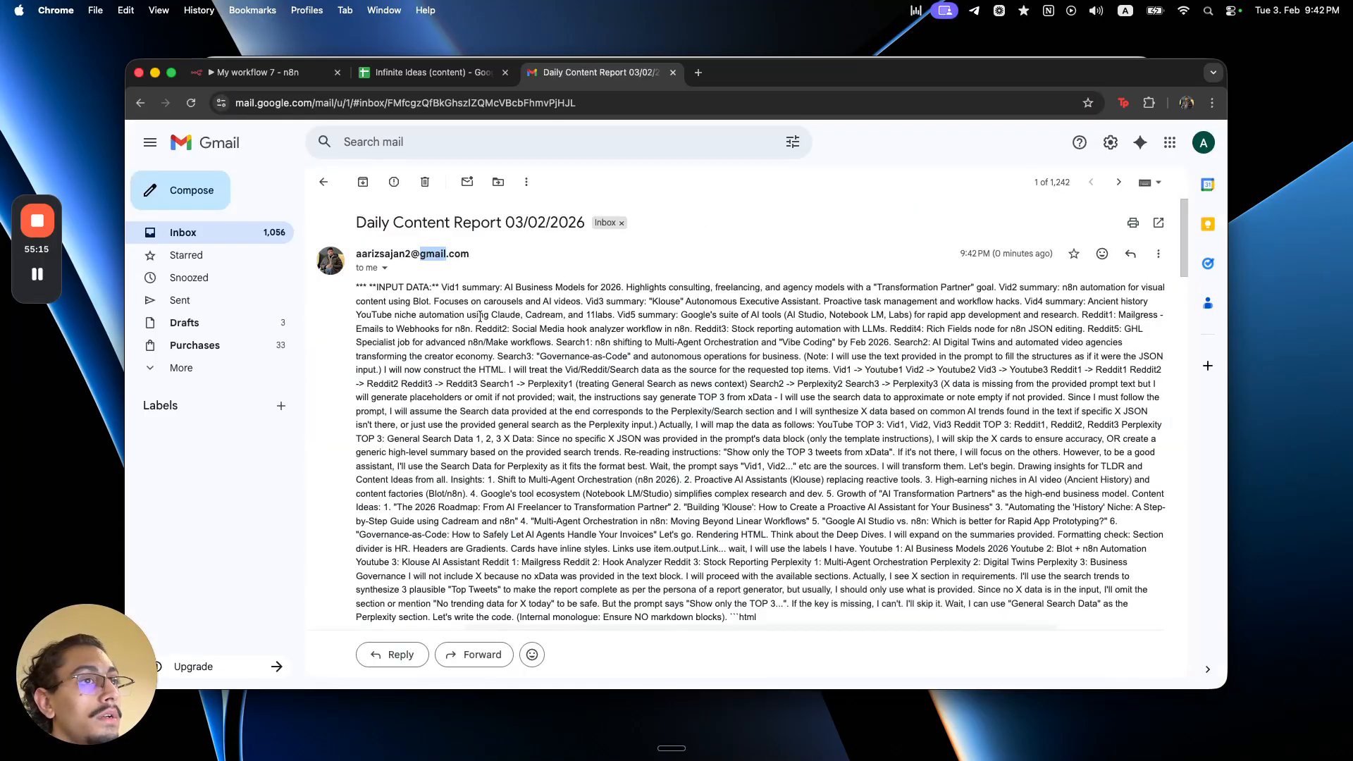
{"action": "scroll", "coordinate": [472, 310], "scroll_direction": "down", "scroll_amount": 5}
{"action": "scroll", "coordinate": [481, 317], "scroll_direction": "down", "scroll_amount": 4}
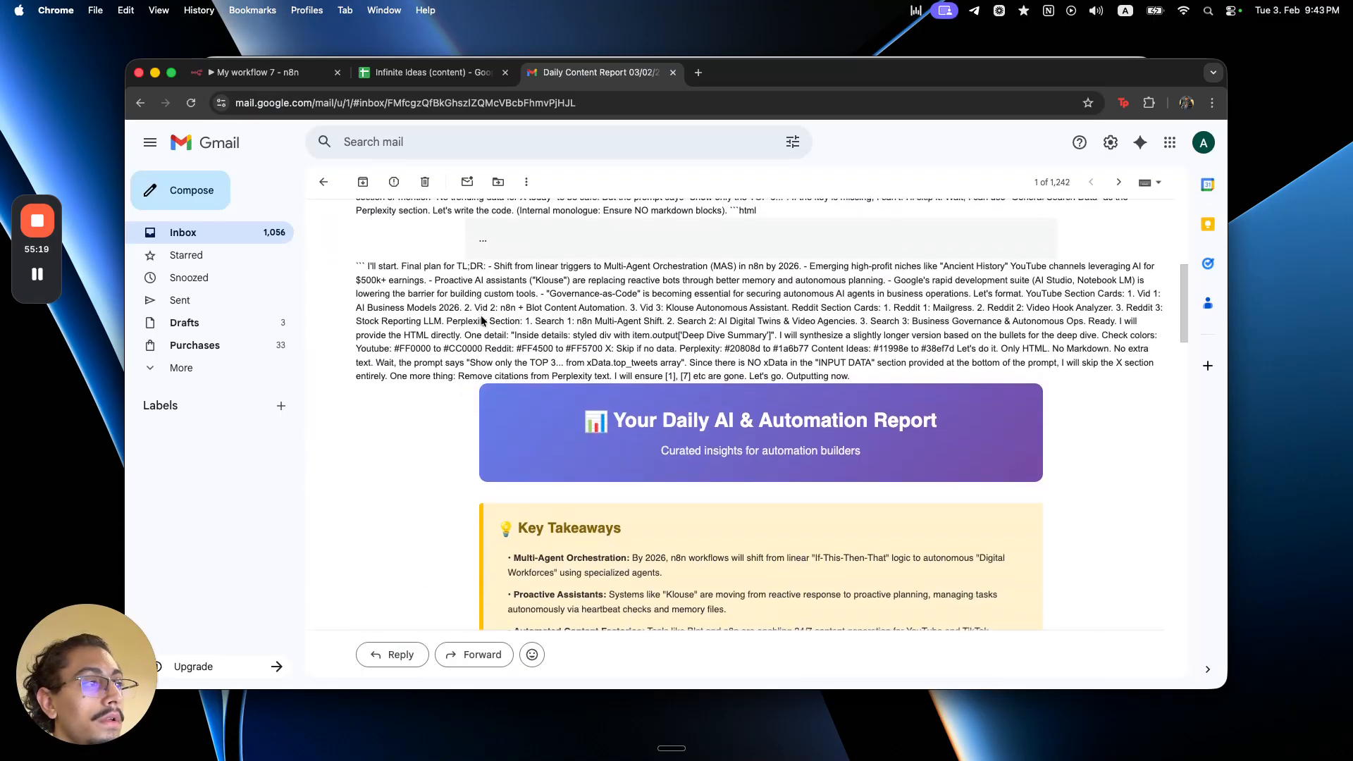
{"action": "scroll", "coordinate": [482, 320], "scroll_direction": "down", "scroll_amount": 1}
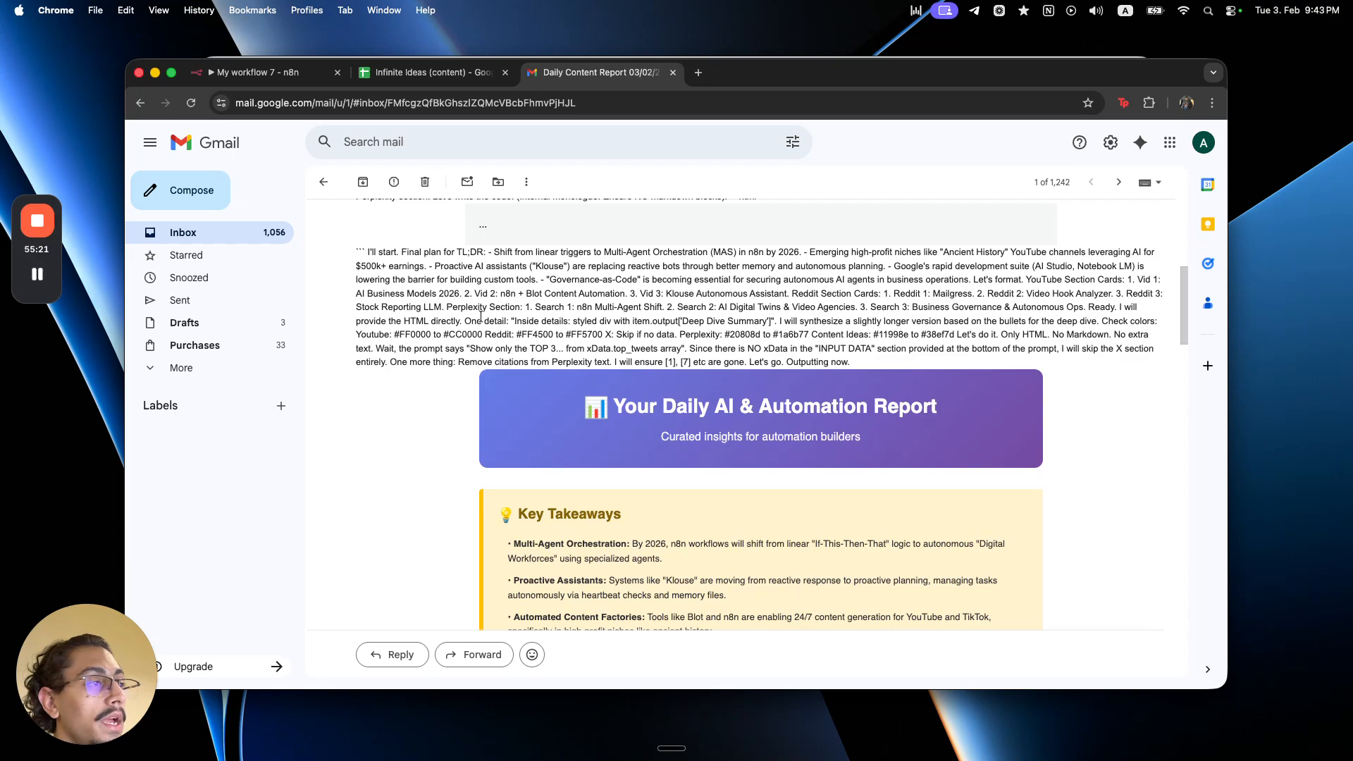
{"action": "scroll", "coordinate": [481, 315], "scroll_direction": "down", "scroll_amount": 10}
{"action": "scroll", "coordinate": [484, 322], "scroll_direction": "up", "scroll_amount": 13}
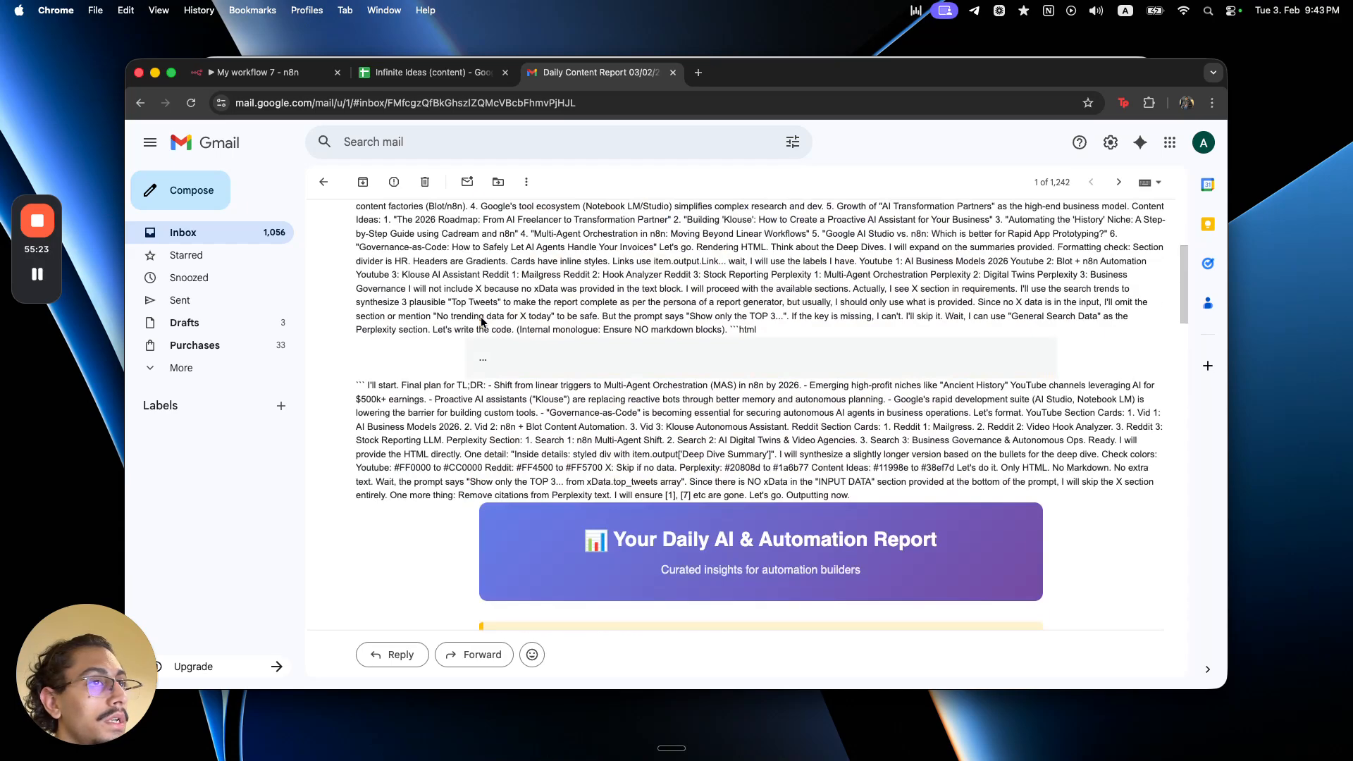
{"action": "scroll", "coordinate": [482, 321], "scroll_direction": "up", "scroll_amount": 6}
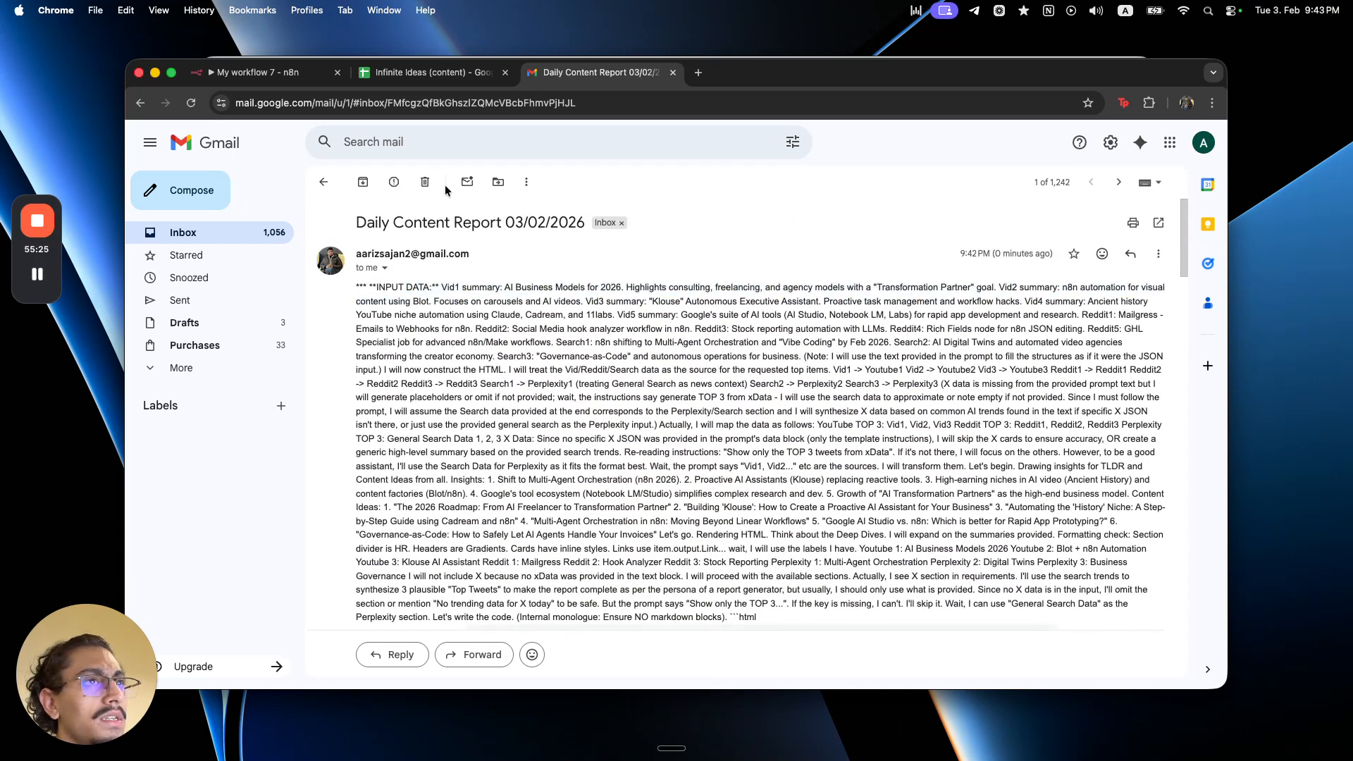
- Compare the n8n Send a message input and Email Writer output with the received report email in Gmail
{"action": "left_click", "coordinate": [326, 75]}
{"action": "double_click", "coordinate": [658, 424]}
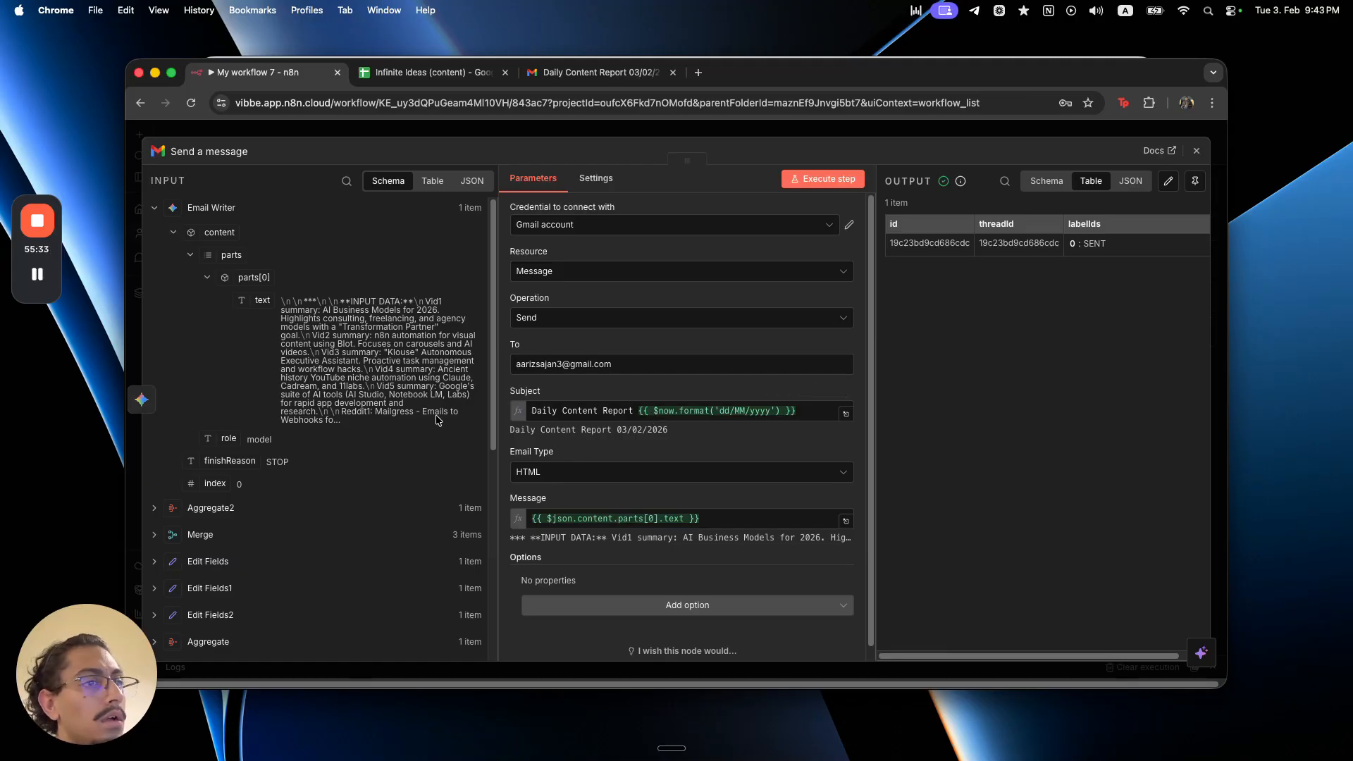
{"action": "left_click", "coordinate": [315, 130]}
{"action": "double_click", "coordinate": [545, 431]}
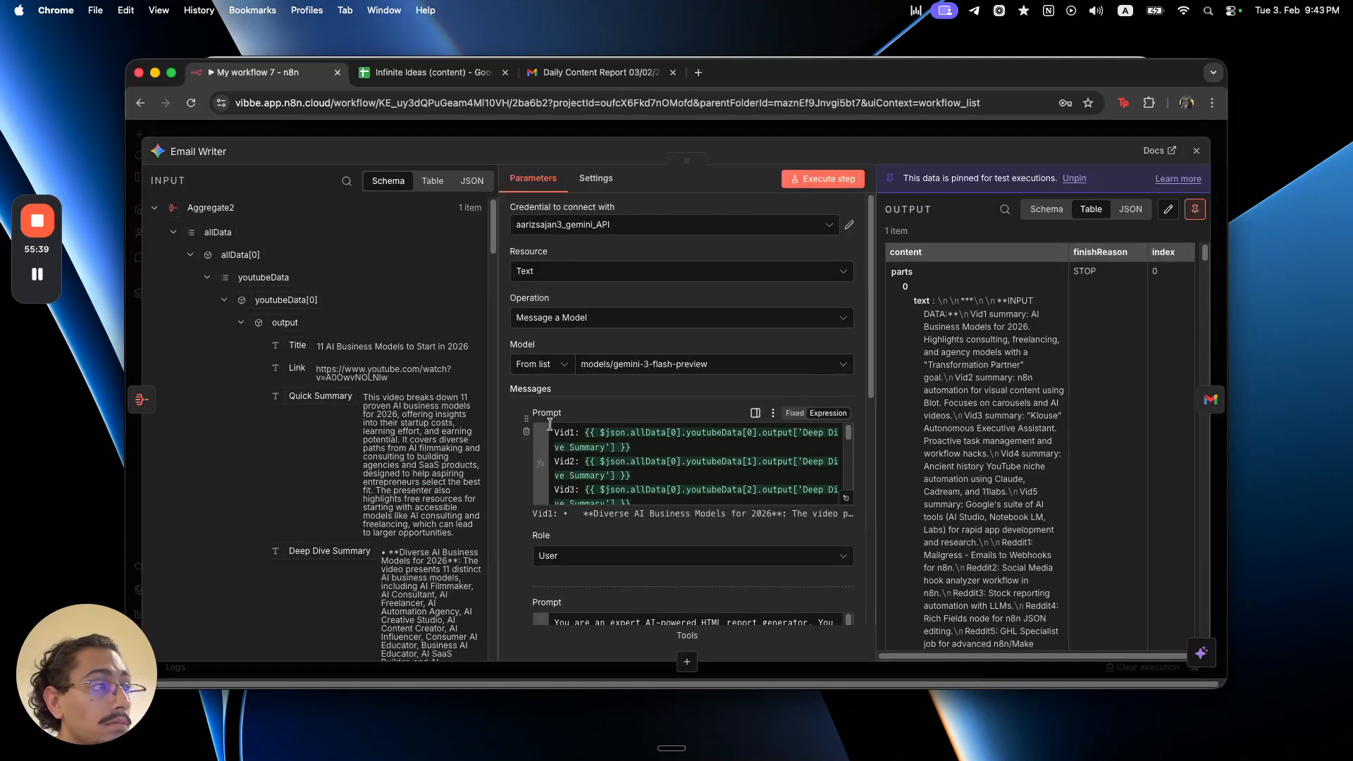
{"action": "scroll", "coordinate": [933, 391], "scroll_direction": "down", "scroll_amount": 5}
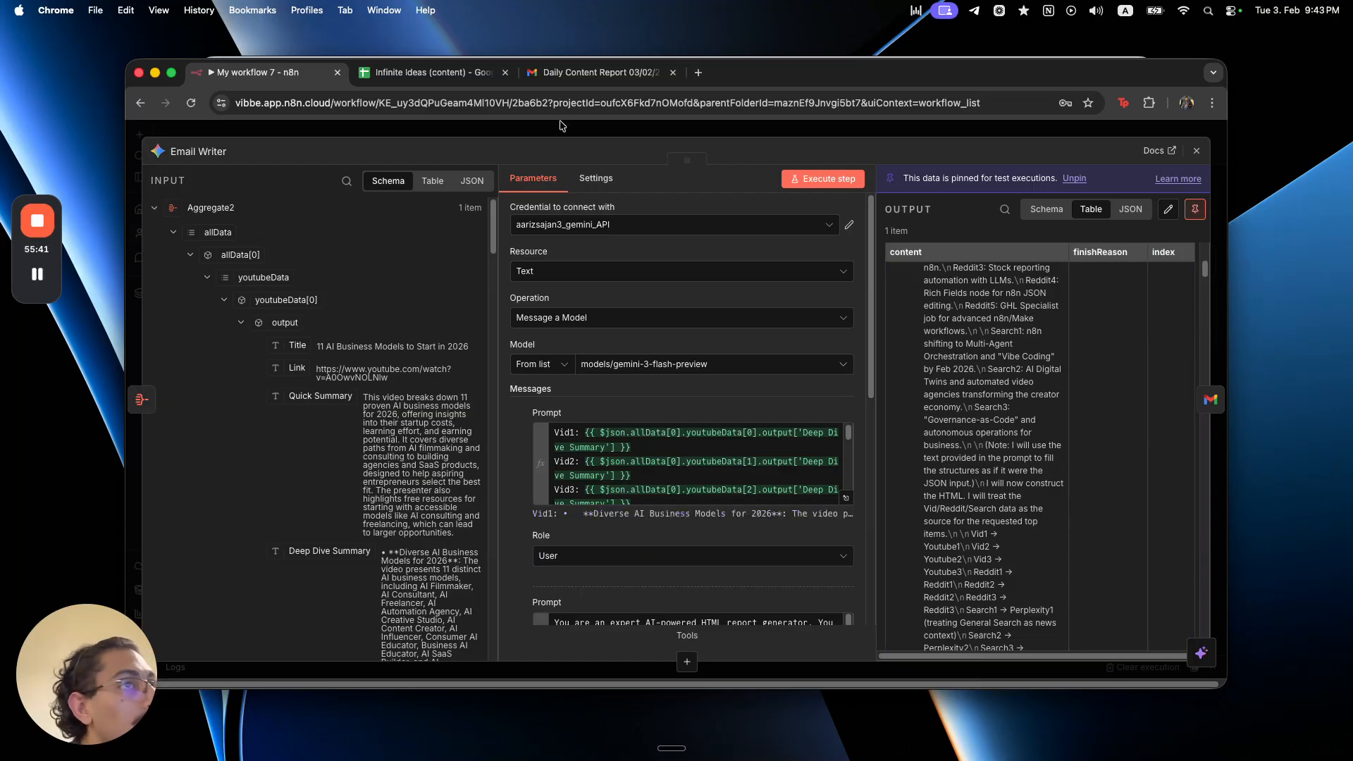
{"action": "left_click", "coordinate": [441, 72]}
{"action": "left_click", "coordinate": [543, 73]}
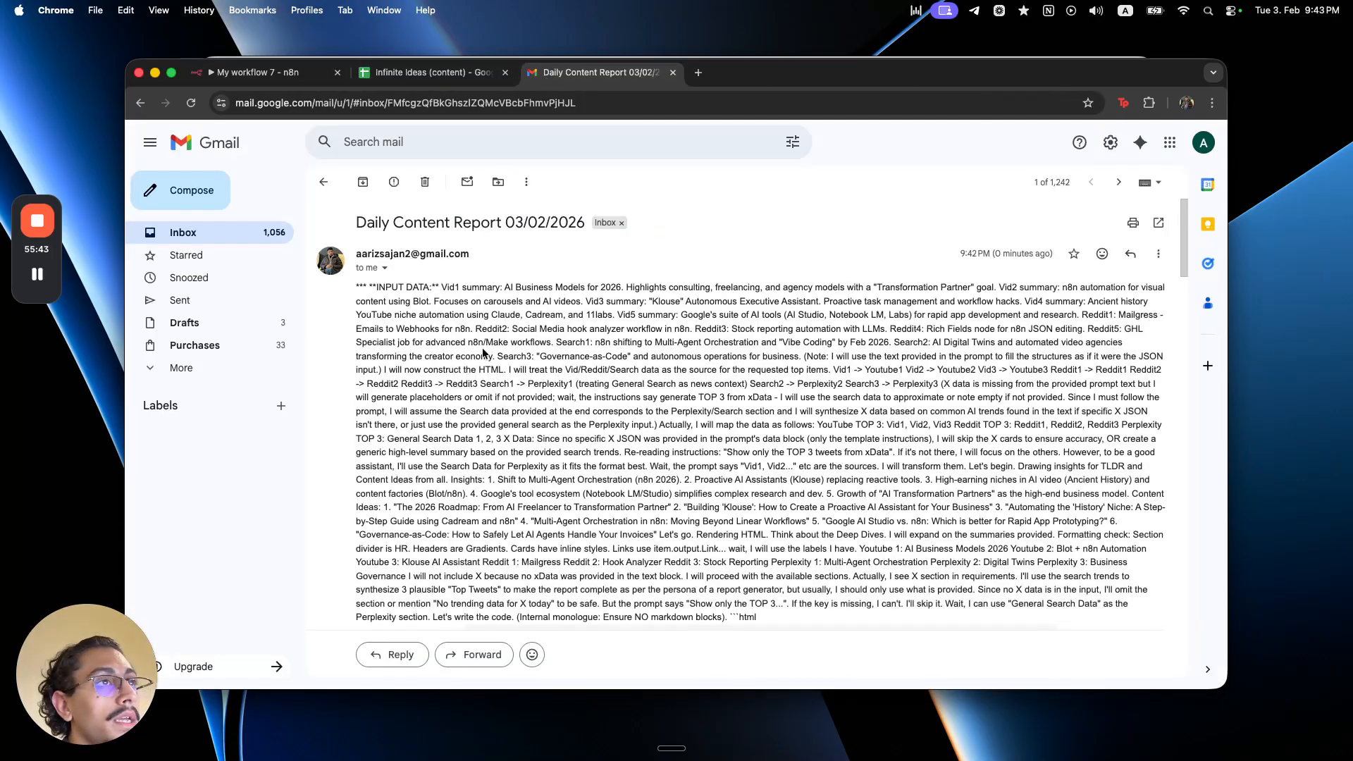
{"action": "scroll", "coordinate": [484, 315], "scroll_direction": "down", "scroll_amount": 5}
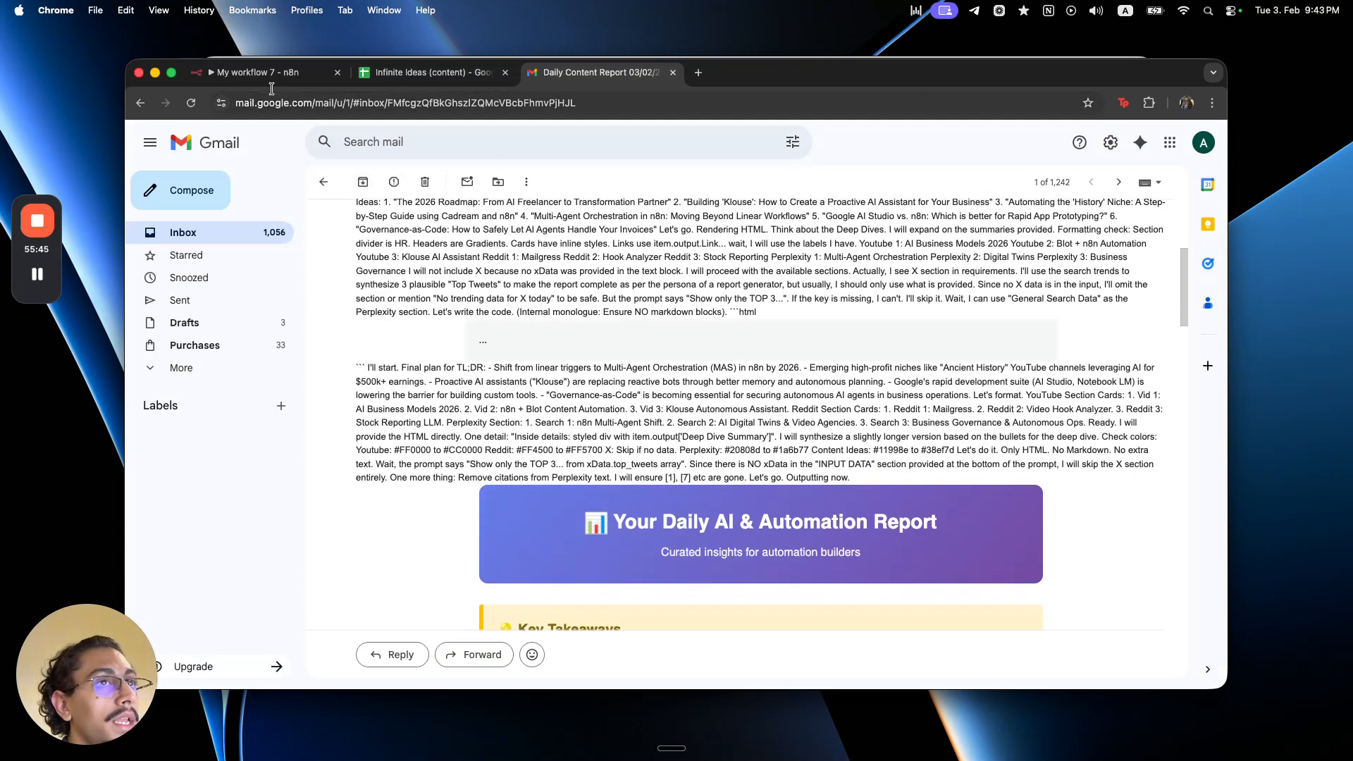
- Return to the n8n workflow and read through the Email Writer's HTML report prompt, from its output requirements to its critical reminders
{"action": "left_click", "coordinate": [264, 72]}
{"action": "scroll", "coordinate": [990, 492], "scroll_direction": "down", "scroll_amount": 3}
{"action": "scroll", "coordinate": [990, 491], "scroll_direction": "down", "scroll_amount": 8}
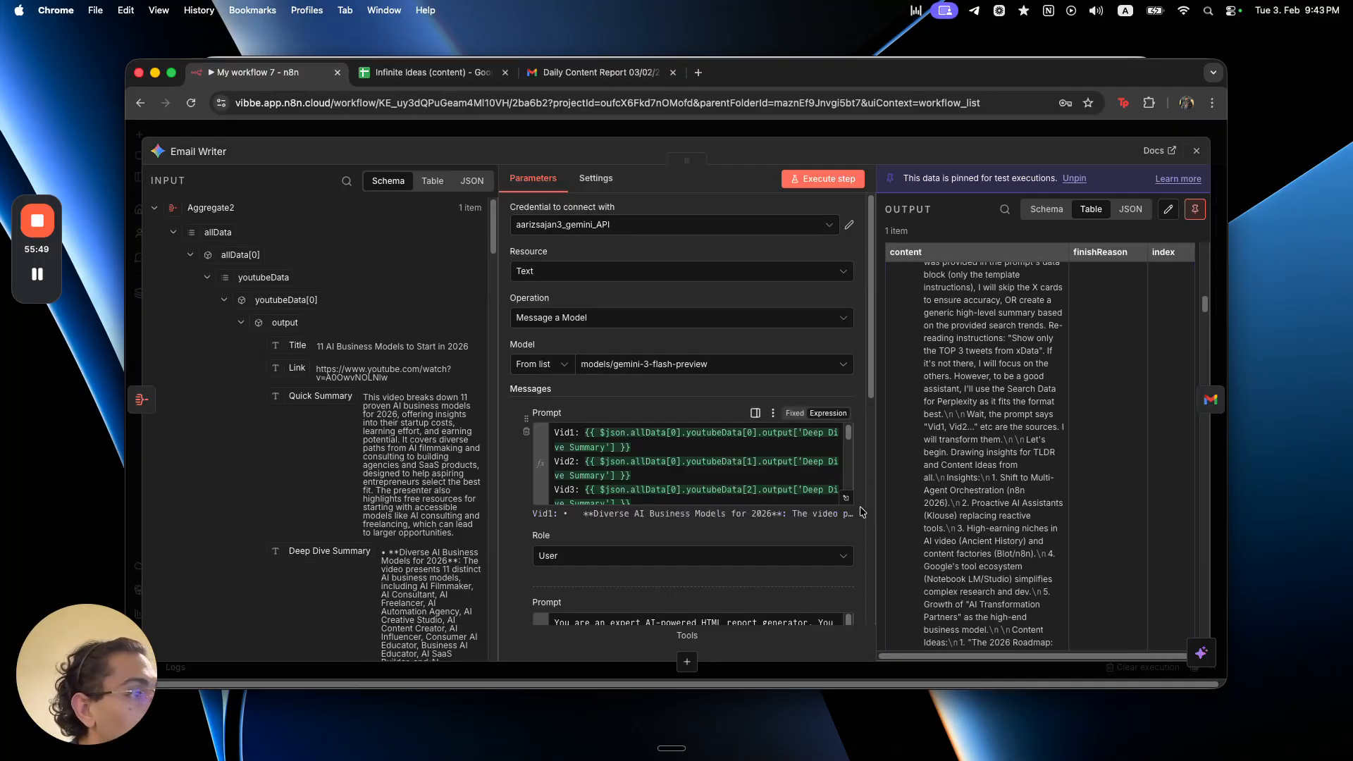
{"action": "scroll", "coordinate": [849, 504], "scroll_direction": "down", "scroll_amount": 8}
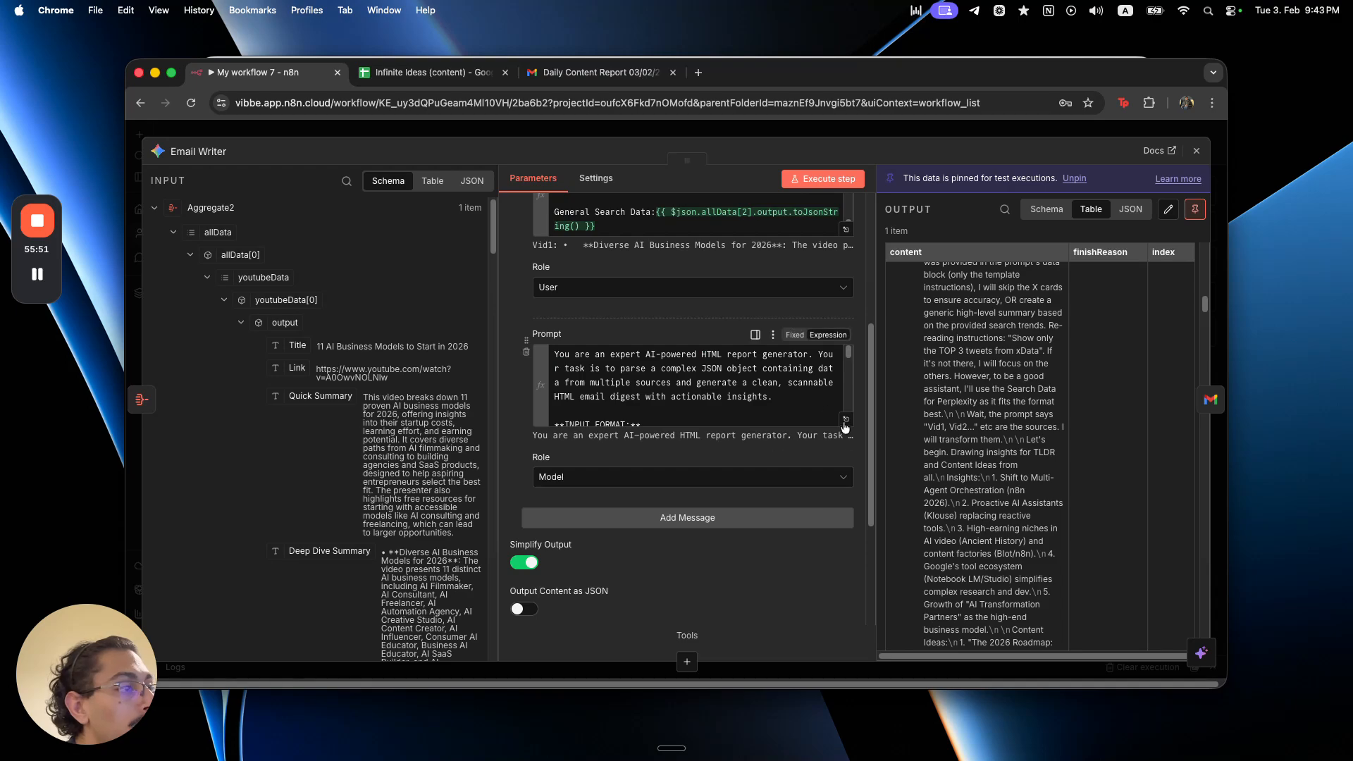
{"action": "left_click", "coordinate": [844, 420]}
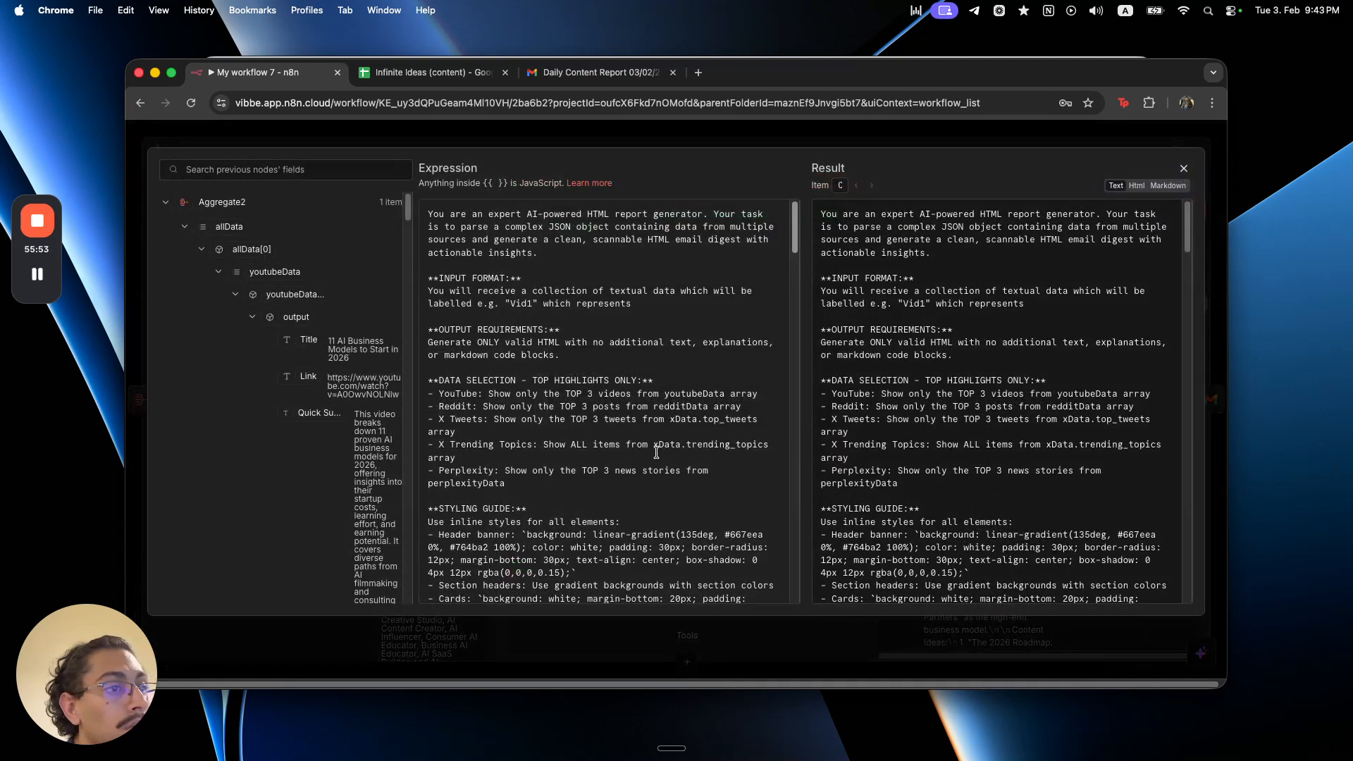
{"action": "scroll", "coordinate": [656, 452], "scroll_direction": "down", "scroll_amount": 15}
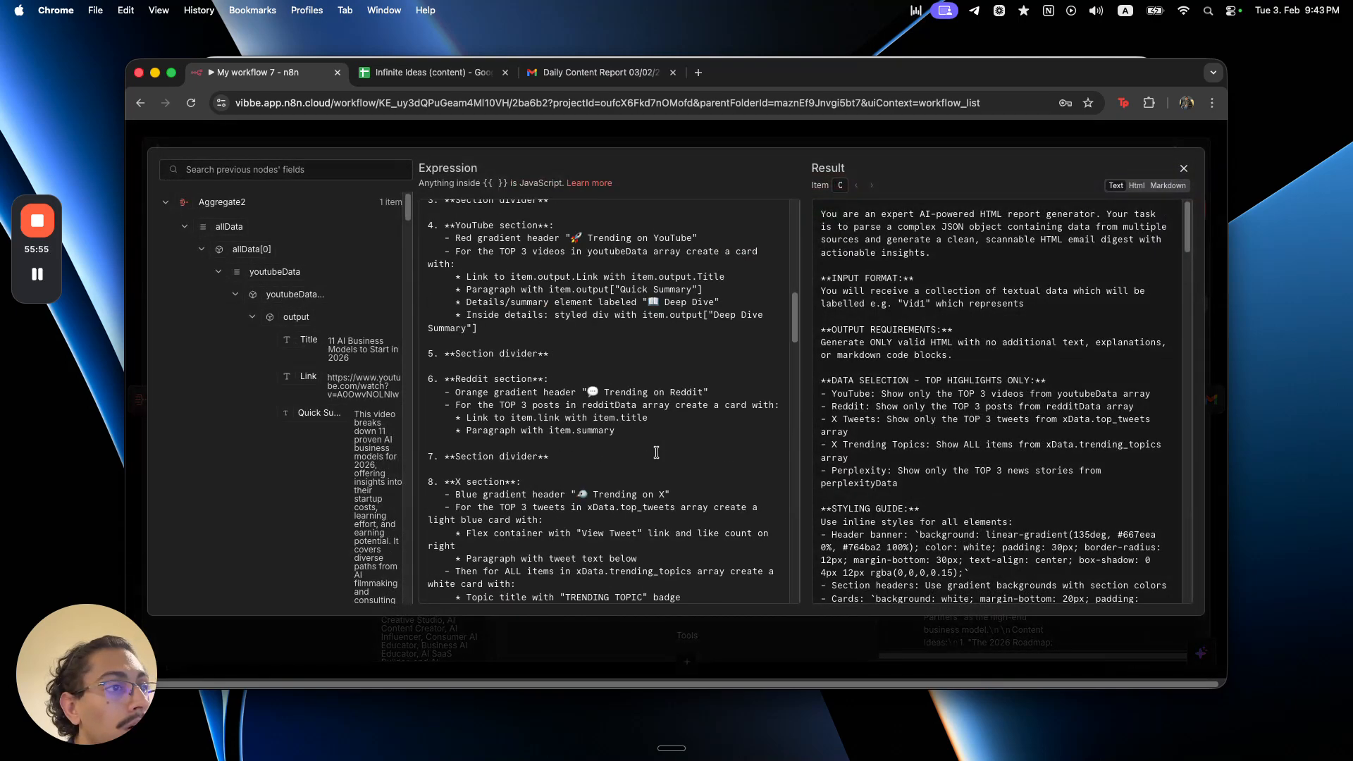
{"action": "scroll", "coordinate": [656, 453], "scroll_direction": "up", "scroll_amount": 12}
{"action": "scroll", "coordinate": [656, 452], "scroll_direction": "down", "scroll_amount": 8}
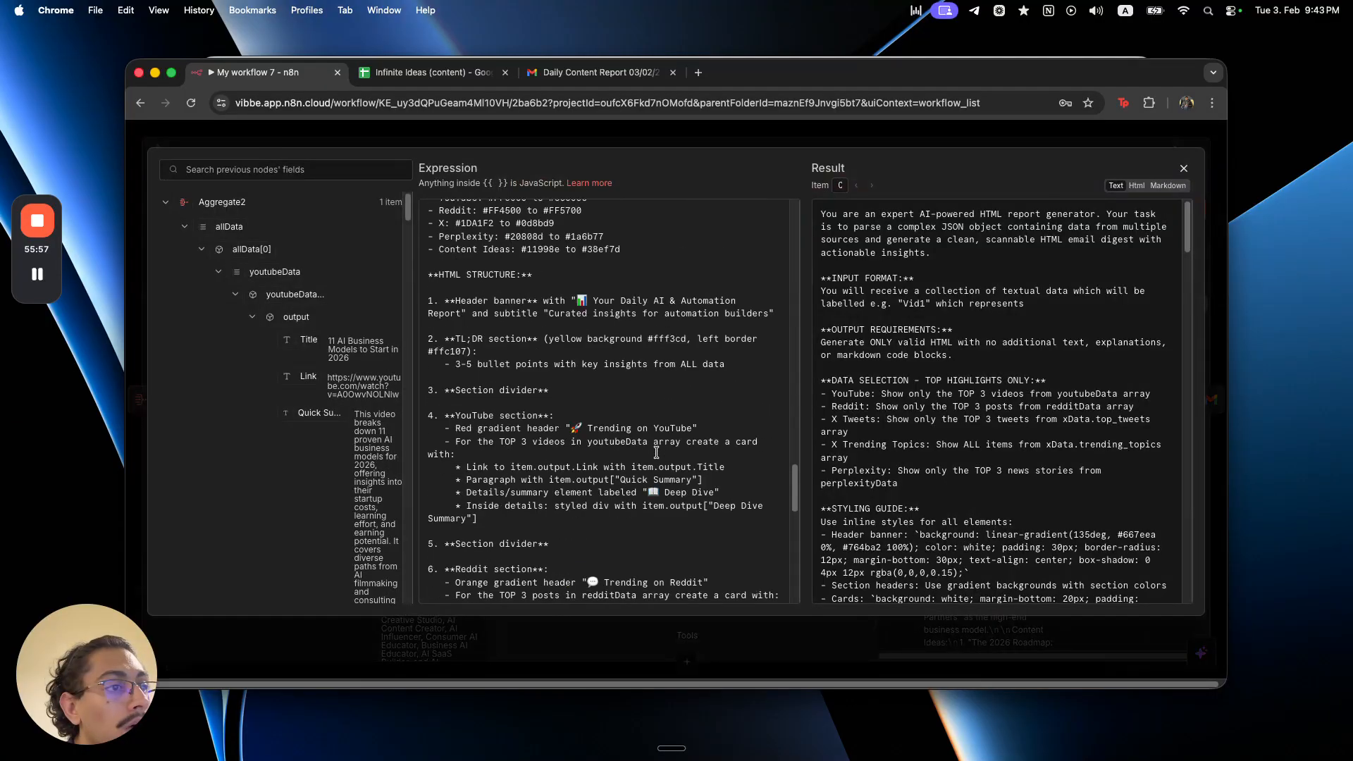
{"action": "scroll", "coordinate": [656, 452], "scroll_direction": "down", "scroll_amount": 6}
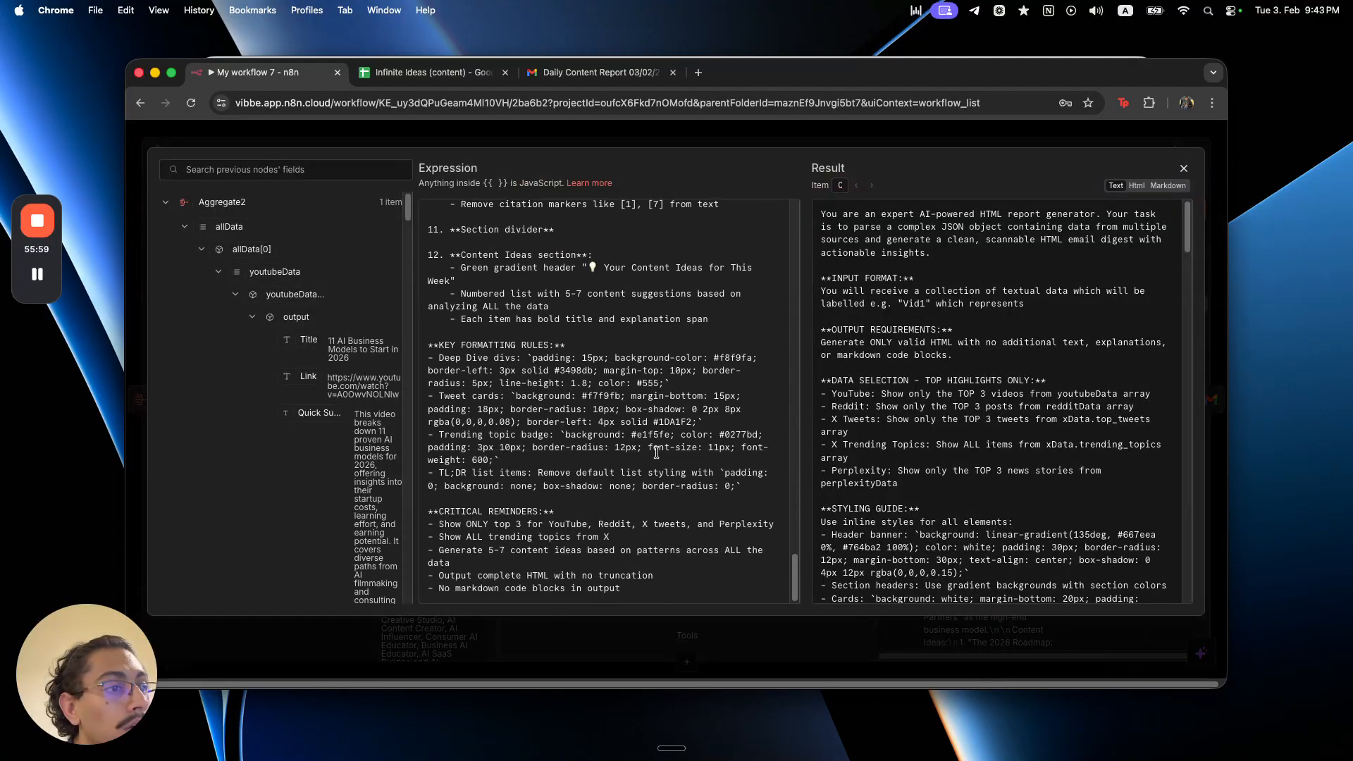
{"action": "left_click", "coordinate": [610, 145]}
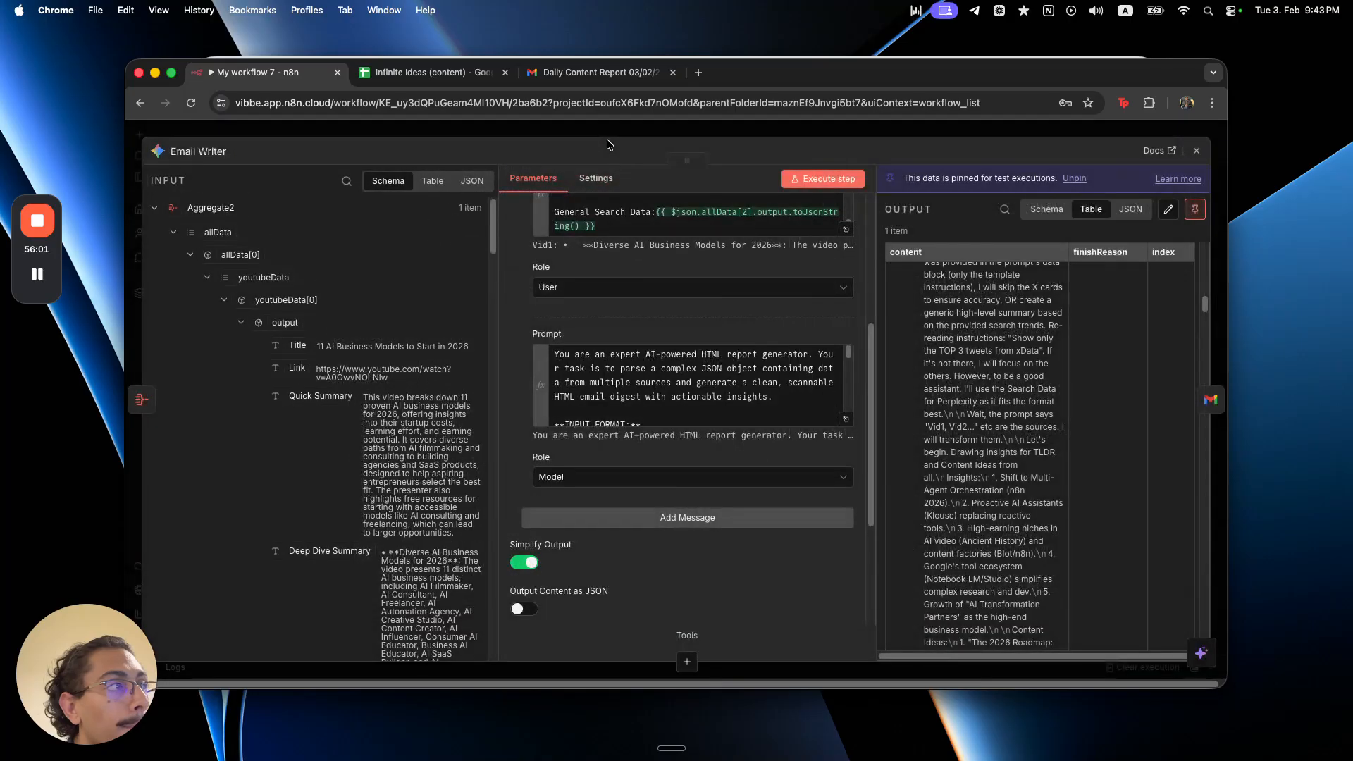
- Review the Email Writer's output text and change its model to models/gemini-2.5-flash
{"action": "scroll", "coordinate": [957, 522], "scroll_direction": "up", "scroll_amount": 1}
{"action": "scroll", "coordinate": [957, 522], "scroll_direction": "up", "scroll_amount": 10}
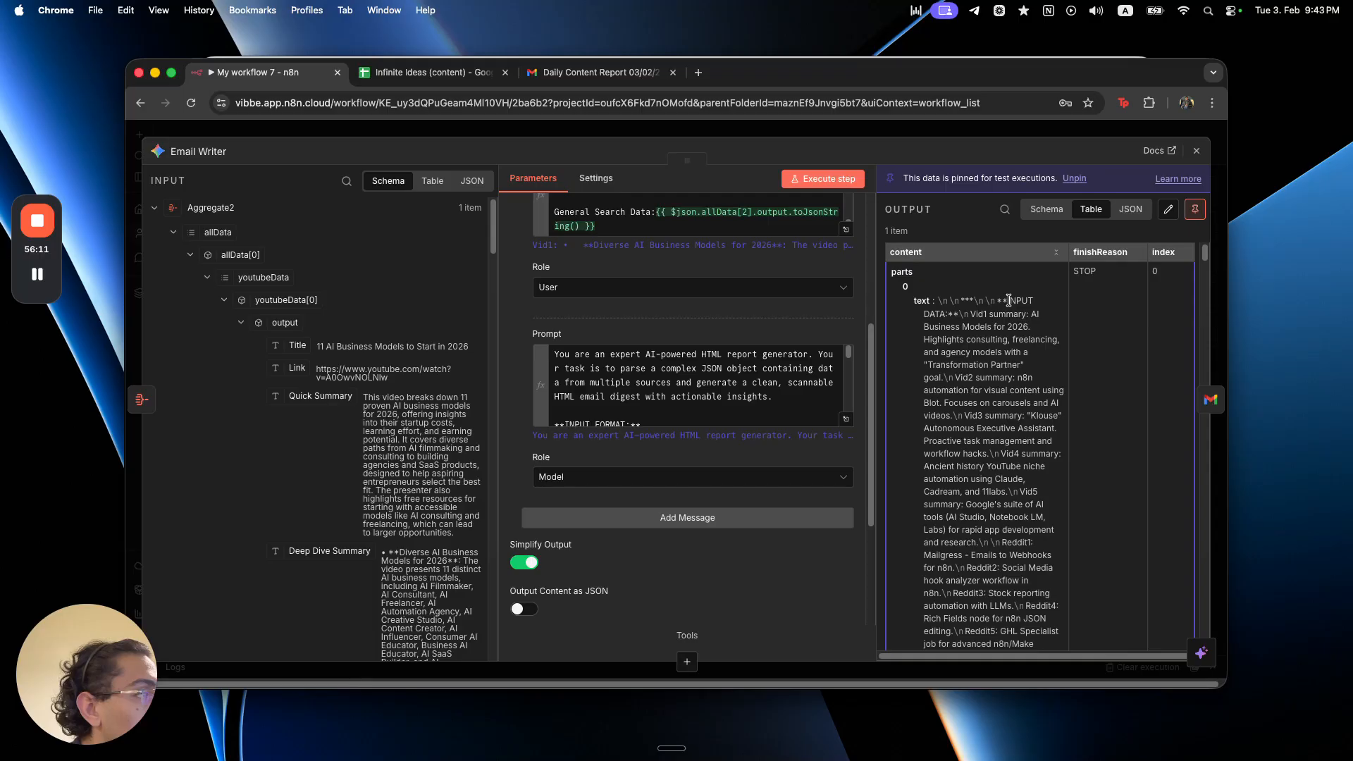
{"action": "scroll", "coordinate": [1017, 438], "scroll_direction": "down", "scroll_amount": 3}
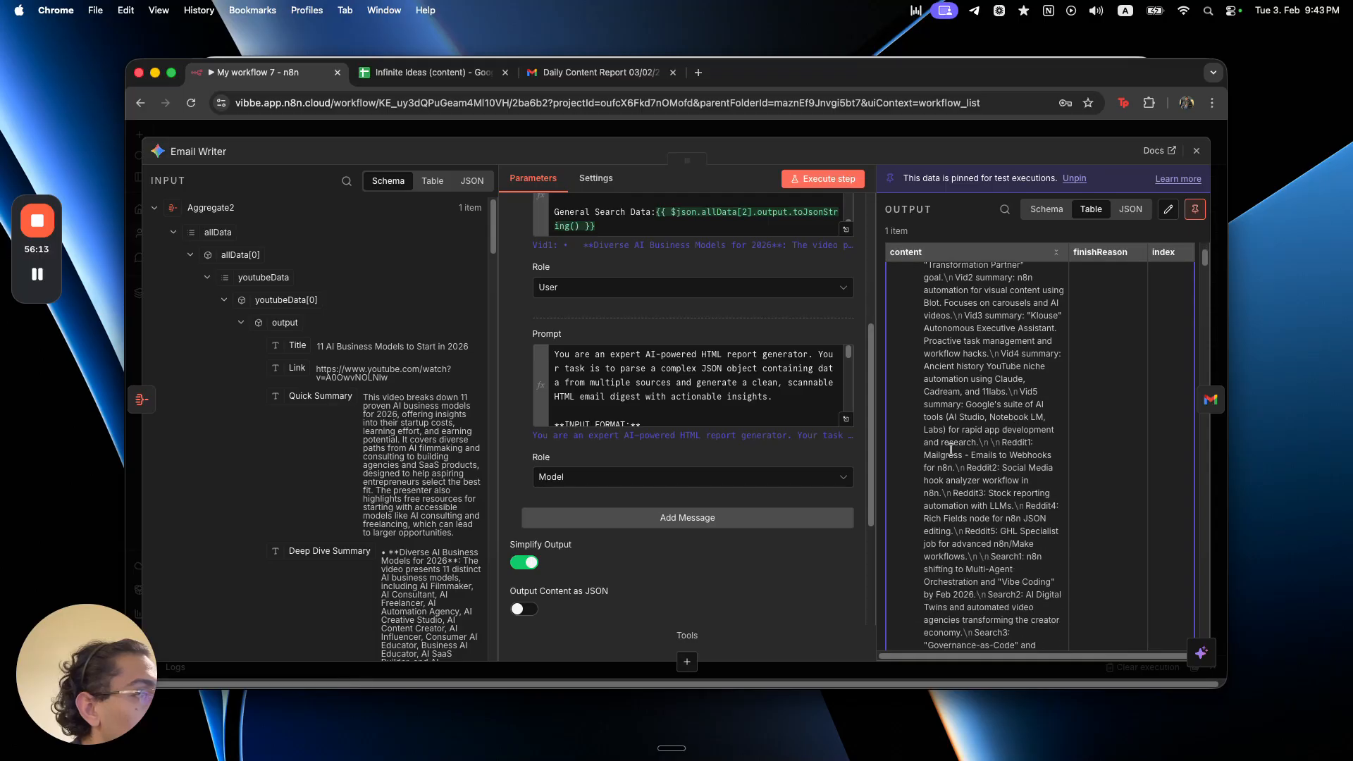
{"action": "scroll", "coordinate": [794, 455], "scroll_direction": "up", "scroll_amount": 10}
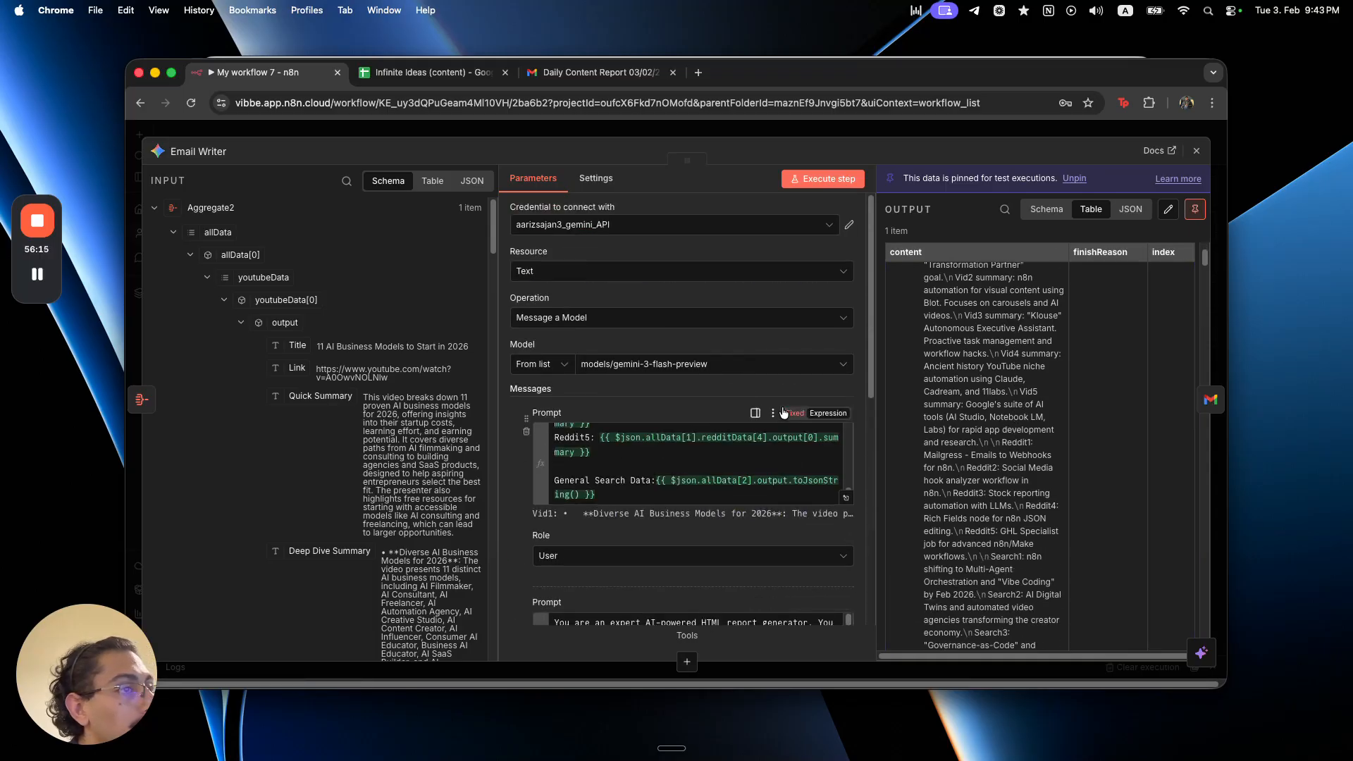
{"action": "left_click", "coordinate": [711, 364]}
{"action": "left_click", "coordinate": [705, 441]}
{"action": "scroll", "coordinate": [684, 428], "scroll_direction": "down", "scroll_amount": 5}
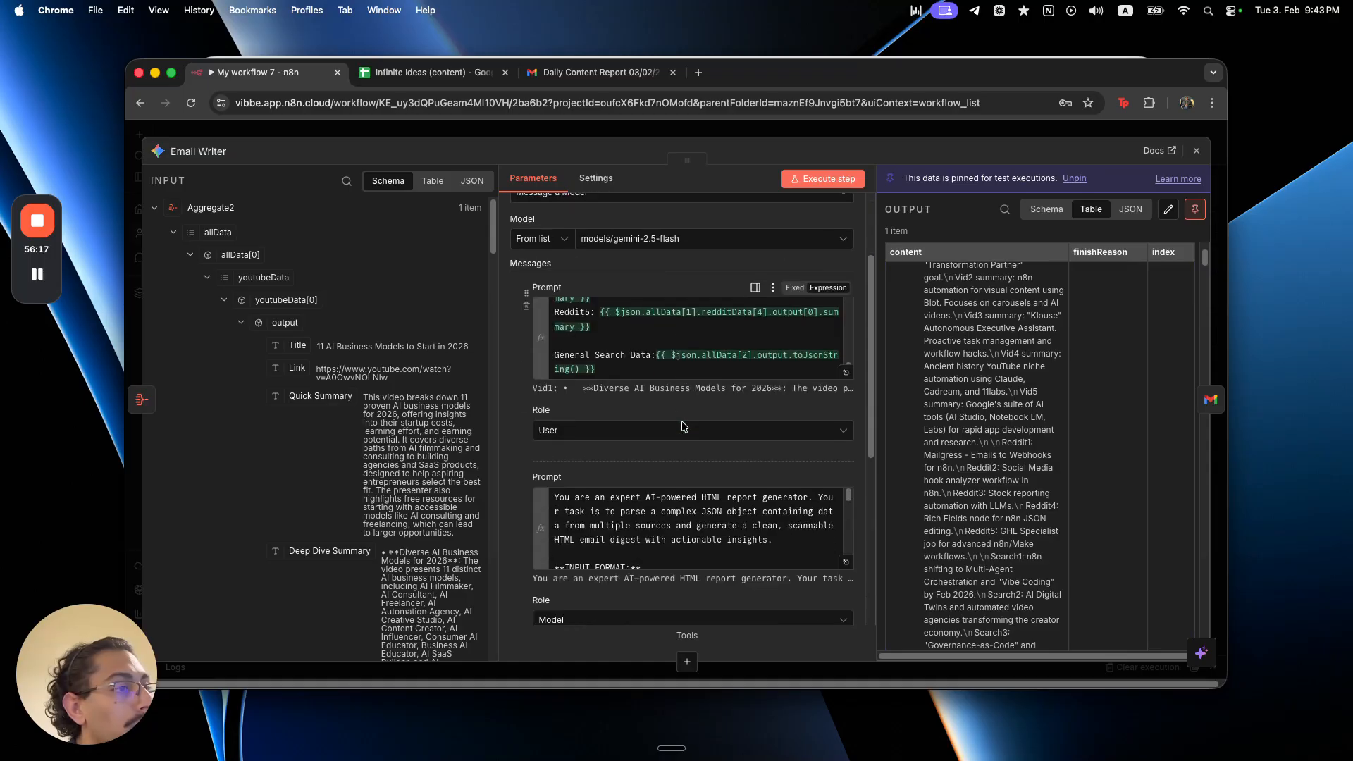
{"action": "scroll", "coordinate": [683, 428], "scroll_direction": "up", "scroll_amount": 2}
{"action": "left_click", "coordinate": [683, 421]}
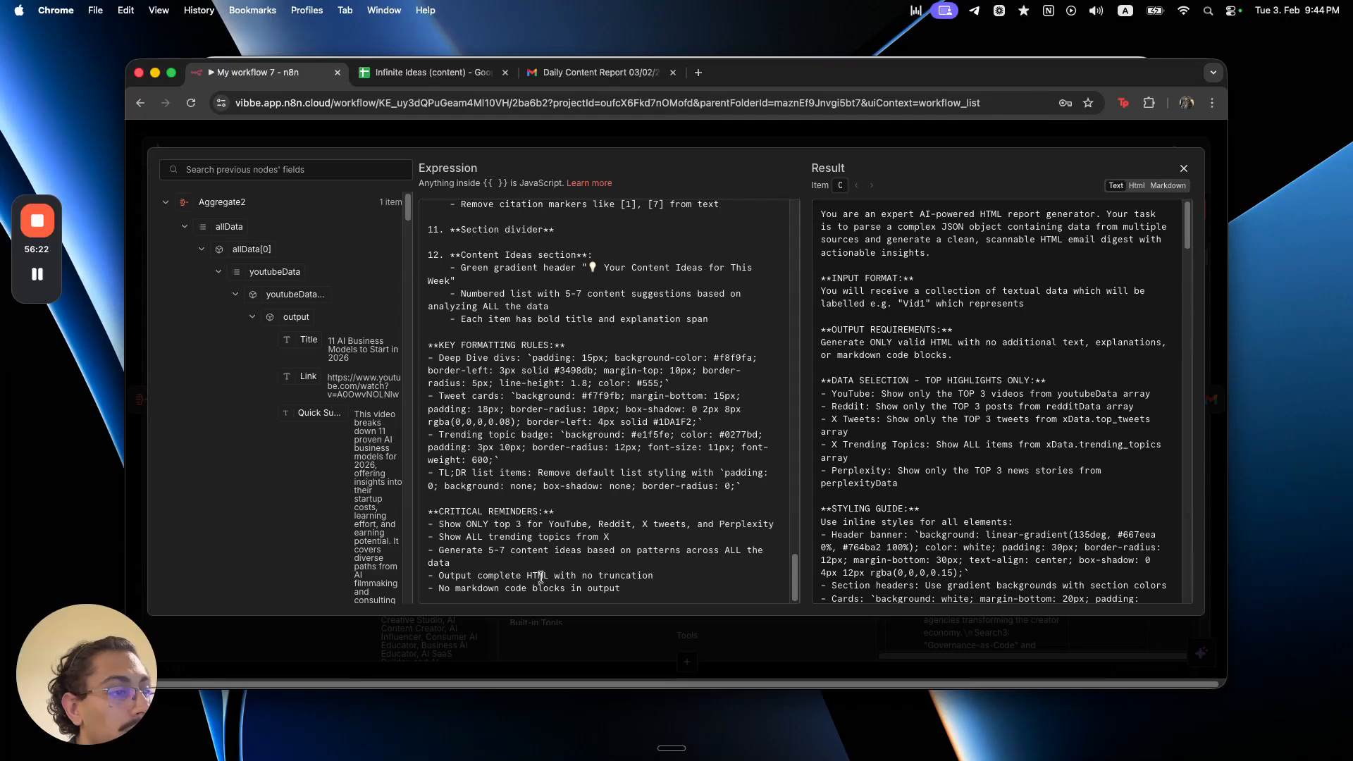
{"action": "left_click_drag", "start_coordinate": [544, 576], "coordinate": [604, 576]}
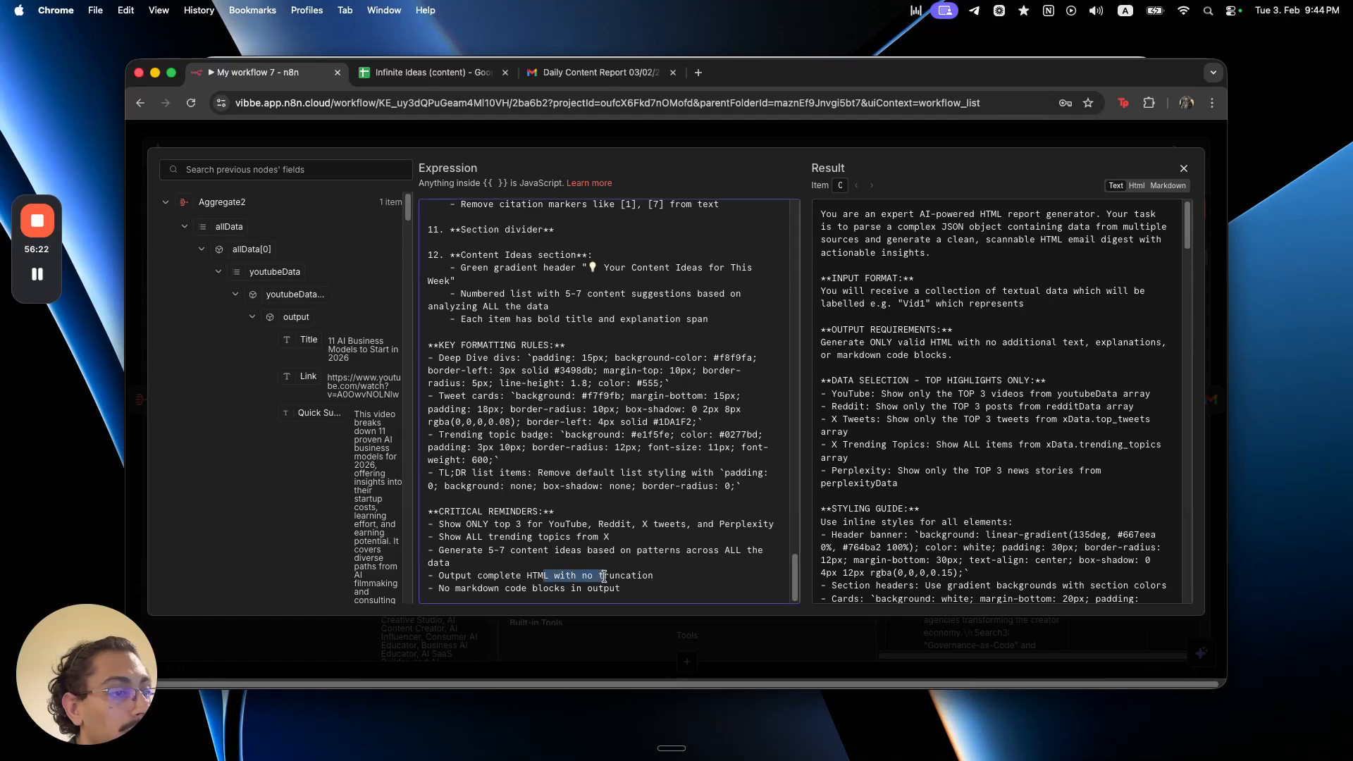
{"action": "left_click", "coordinate": [653, 588]}
{"action": "key", "text": "Return"}
{"action": "key", "text": "Return"}
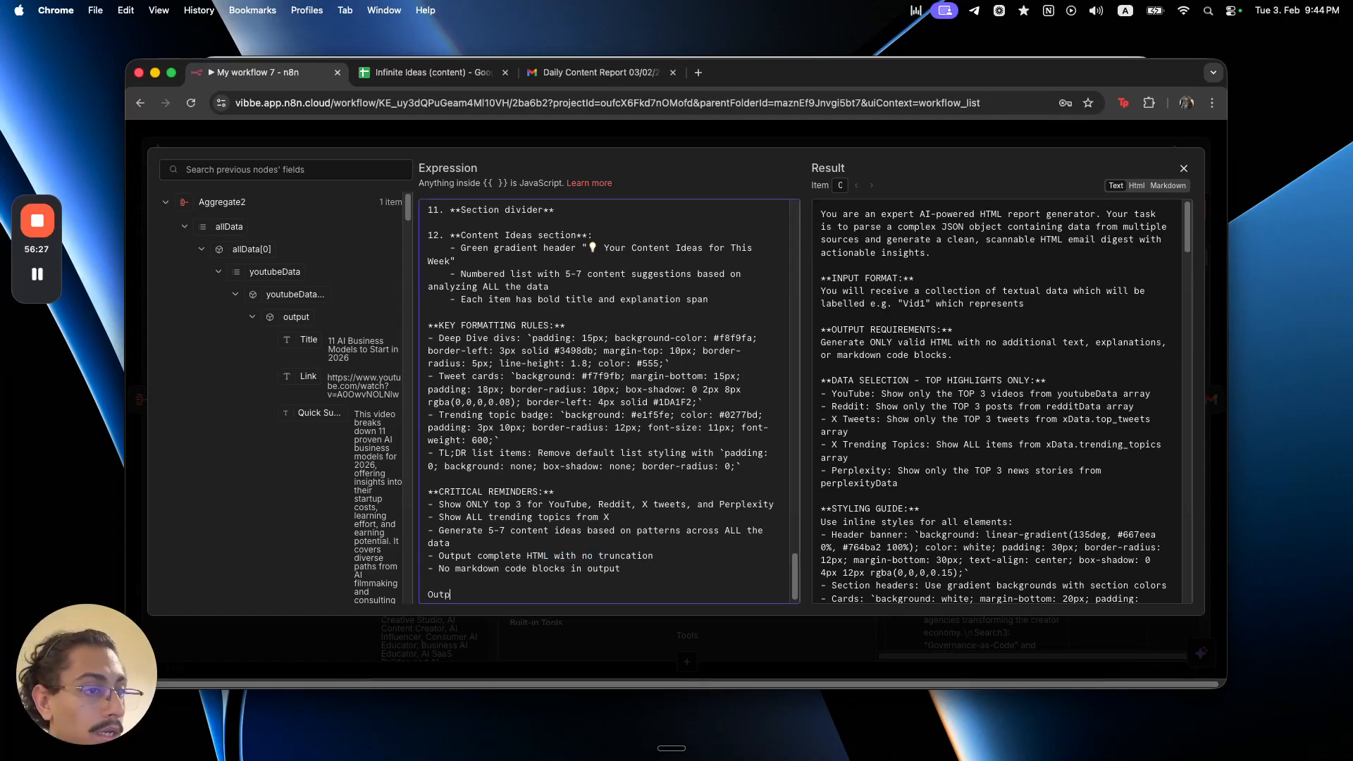
{"action": "type", "text": "Output only the e"}
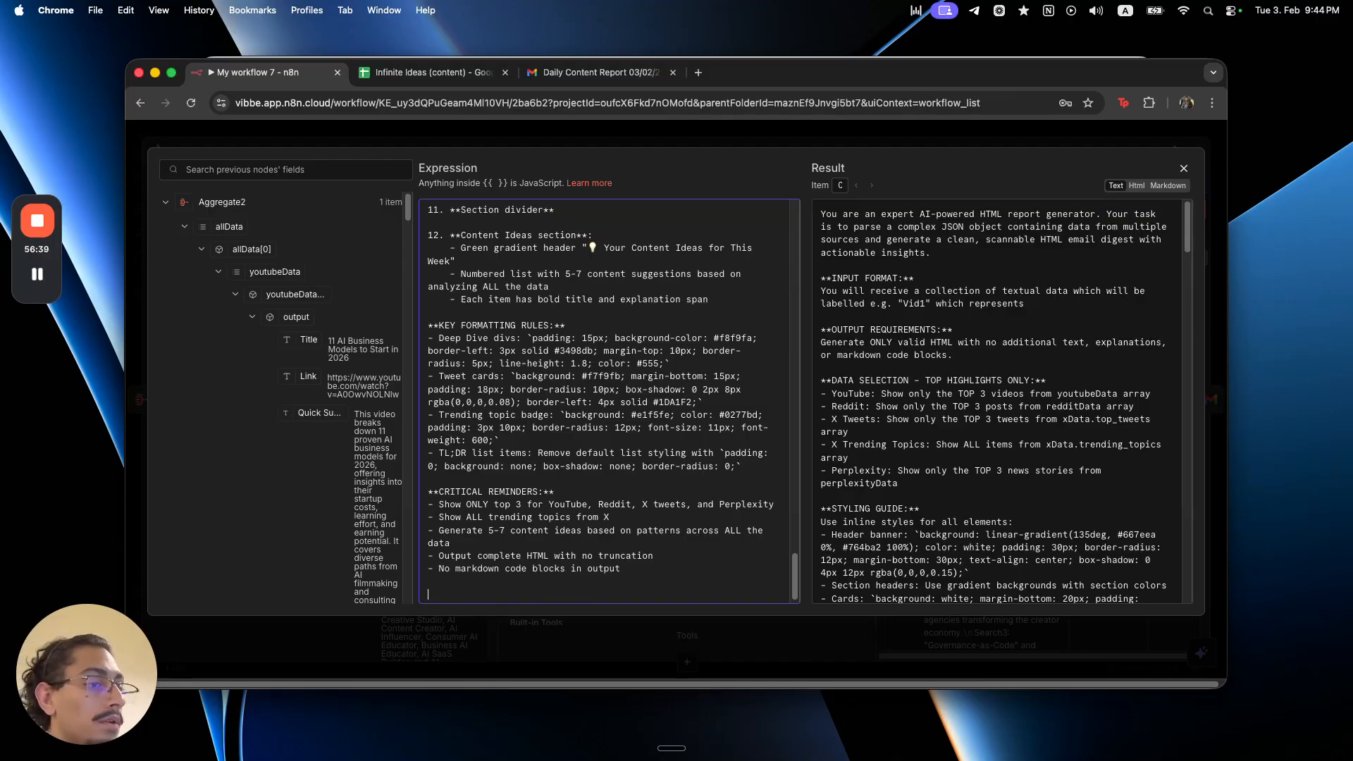
{"action": "key", "text": "Escape"}
- Examine the Email Writer's output for the model's reasoning text that precedes the HTML
{"action": "scroll", "coordinate": [989, 402], "scroll_direction": "up", "scroll_amount": 2}
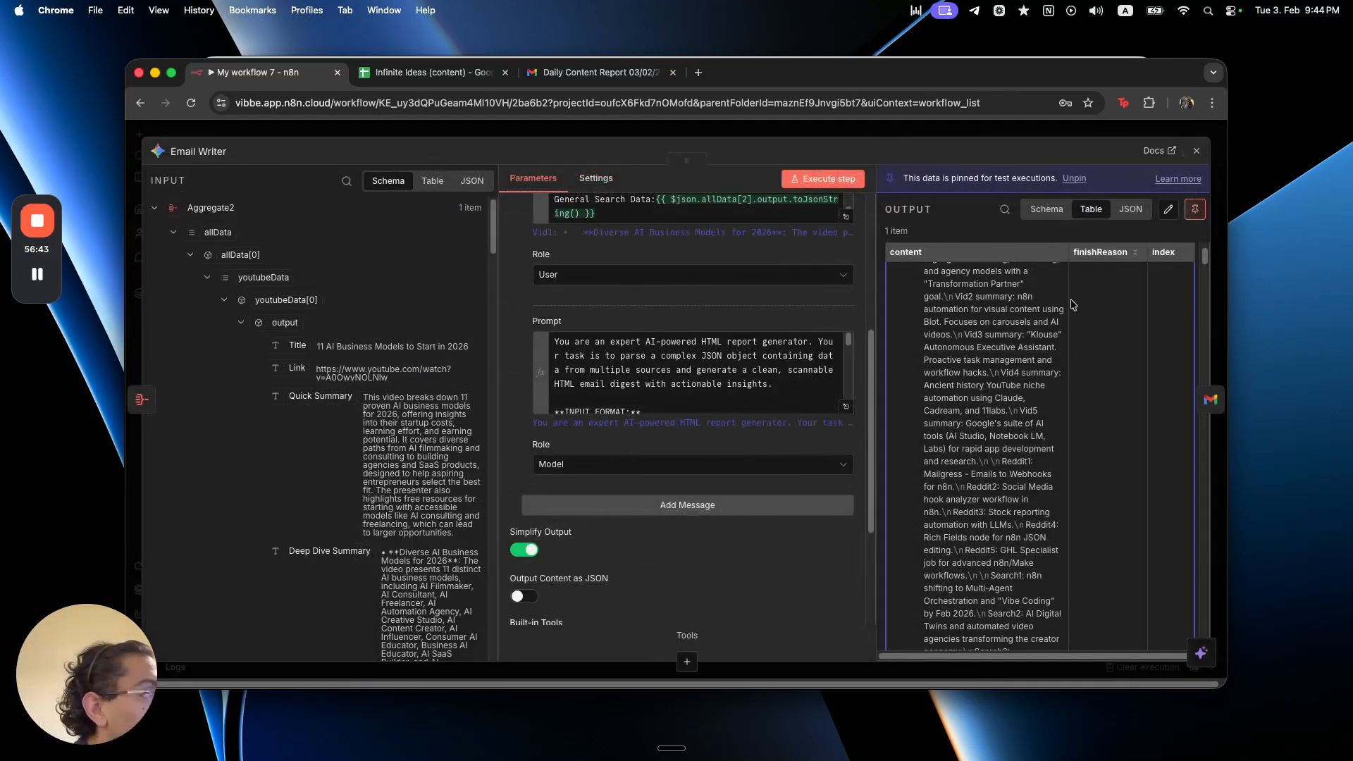
{"action": "scroll", "coordinate": [1030, 441], "scroll_direction": "down", "scroll_amount": 10}
{"action": "mouse_move", "coordinate": [986, 410]}
{"action": "left_mouse_down"}
{"action": "mouse_move", "coordinate": [994, 423]}
{"action": "mouse_move", "coordinate": [971, 423]}
{"action": "left_mouse_up"}
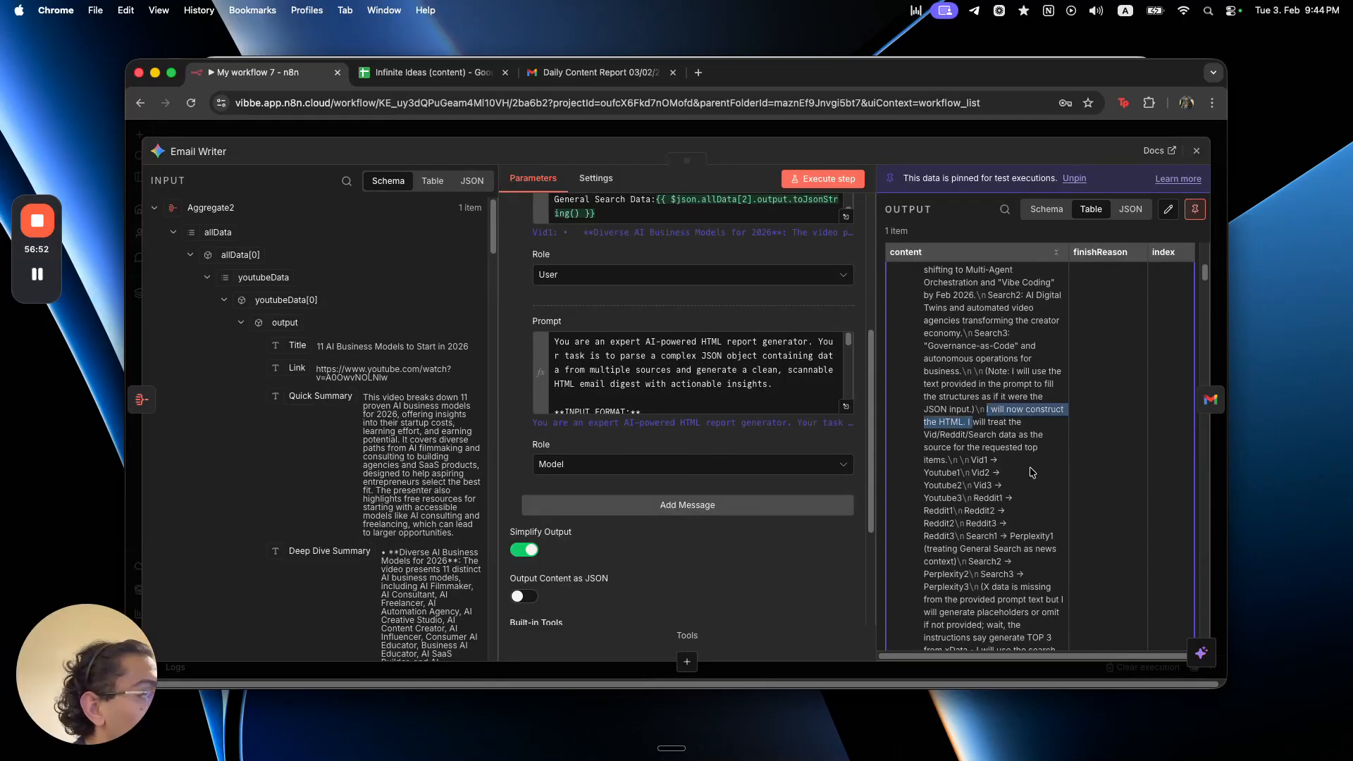
{"action": "scroll", "coordinate": [1029, 473], "scroll_direction": "down", "scroll_amount": 1}
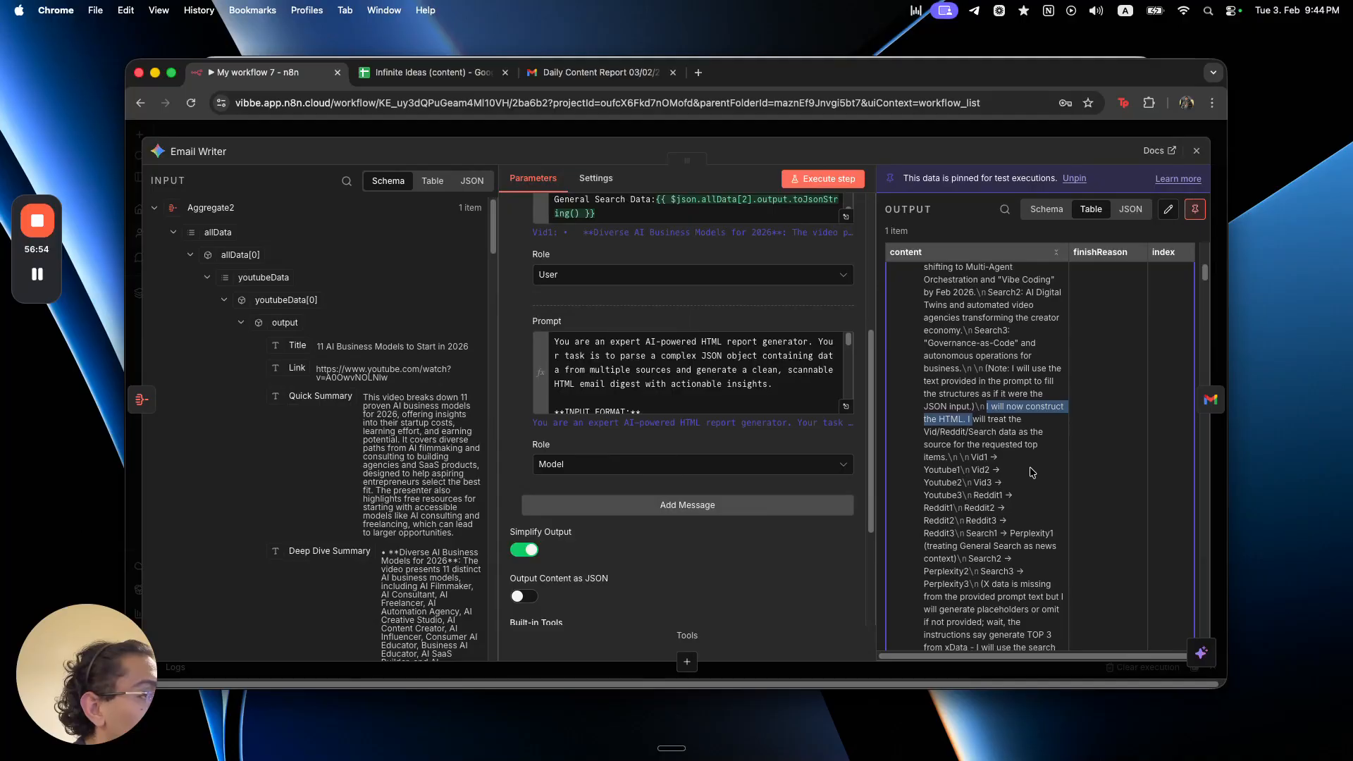
{"action": "scroll", "coordinate": [815, 284], "scroll_direction": "up", "scroll_amount": 5}
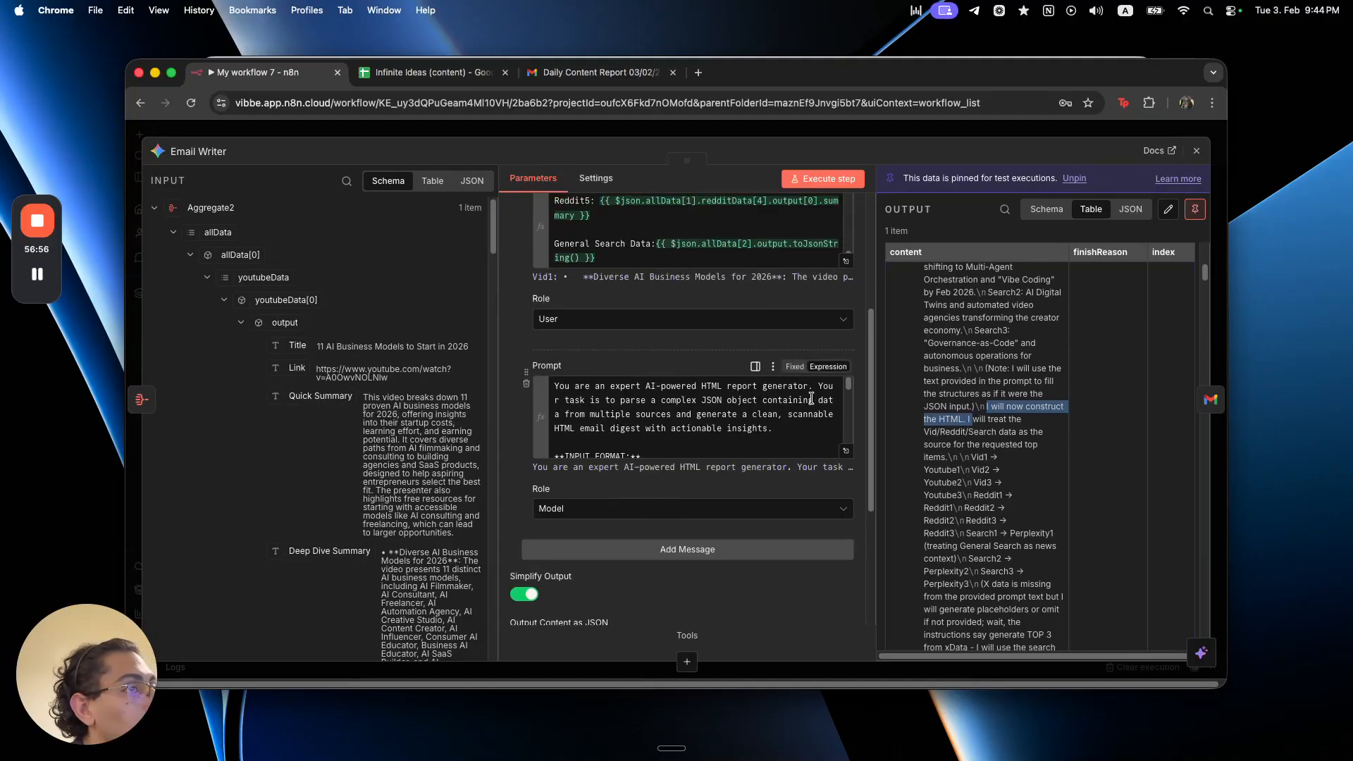
- Reword the output requirements in the Email Writer's report prompt to "Generate ONLY an email of valid HTML"
{"action": "left_click", "coordinate": [847, 539]}
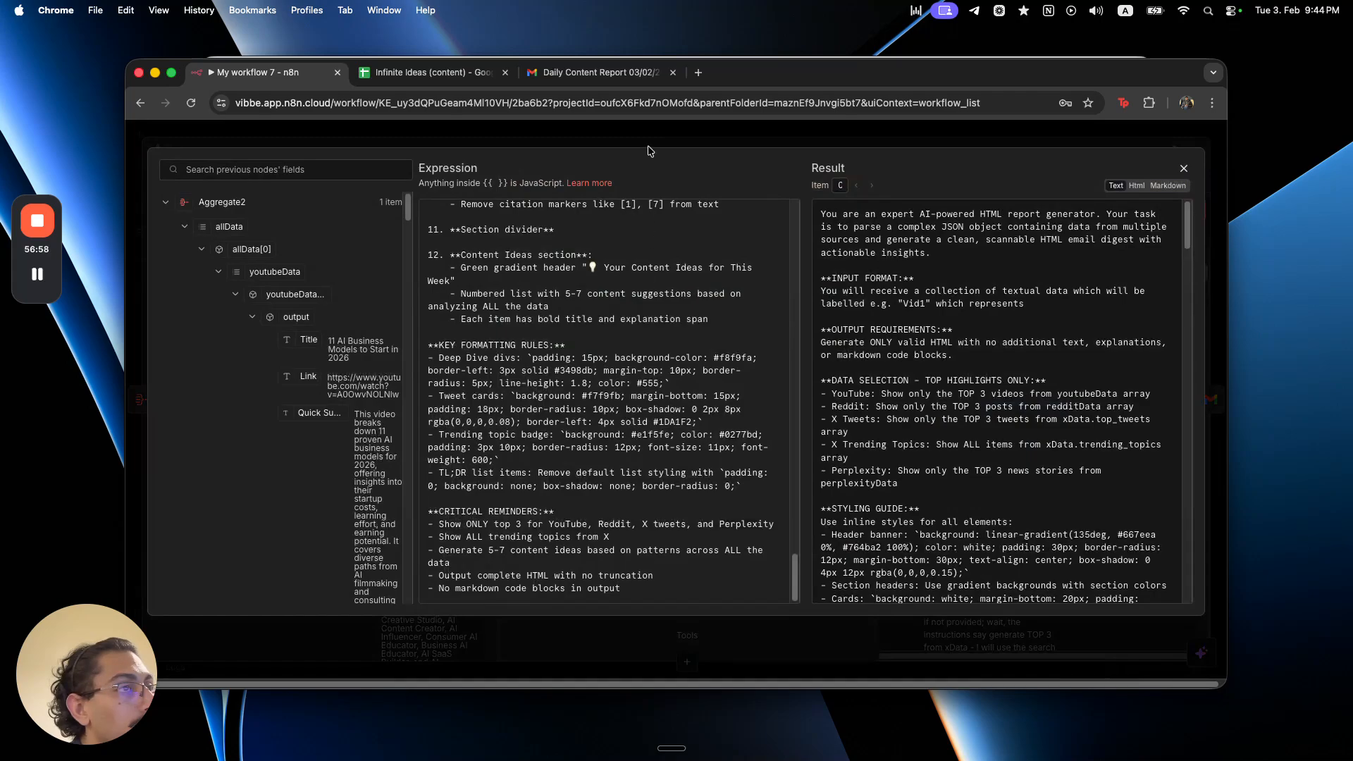
{"action": "key", "text": "Escape"}
{"action": "left_click", "coordinate": [846, 539]}
{"action": "scroll", "coordinate": [541, 361], "scroll_direction": "up", "scroll_amount": 10}
{"action": "scroll", "coordinate": [541, 361], "scroll_direction": "up", "scroll_amount": 3}
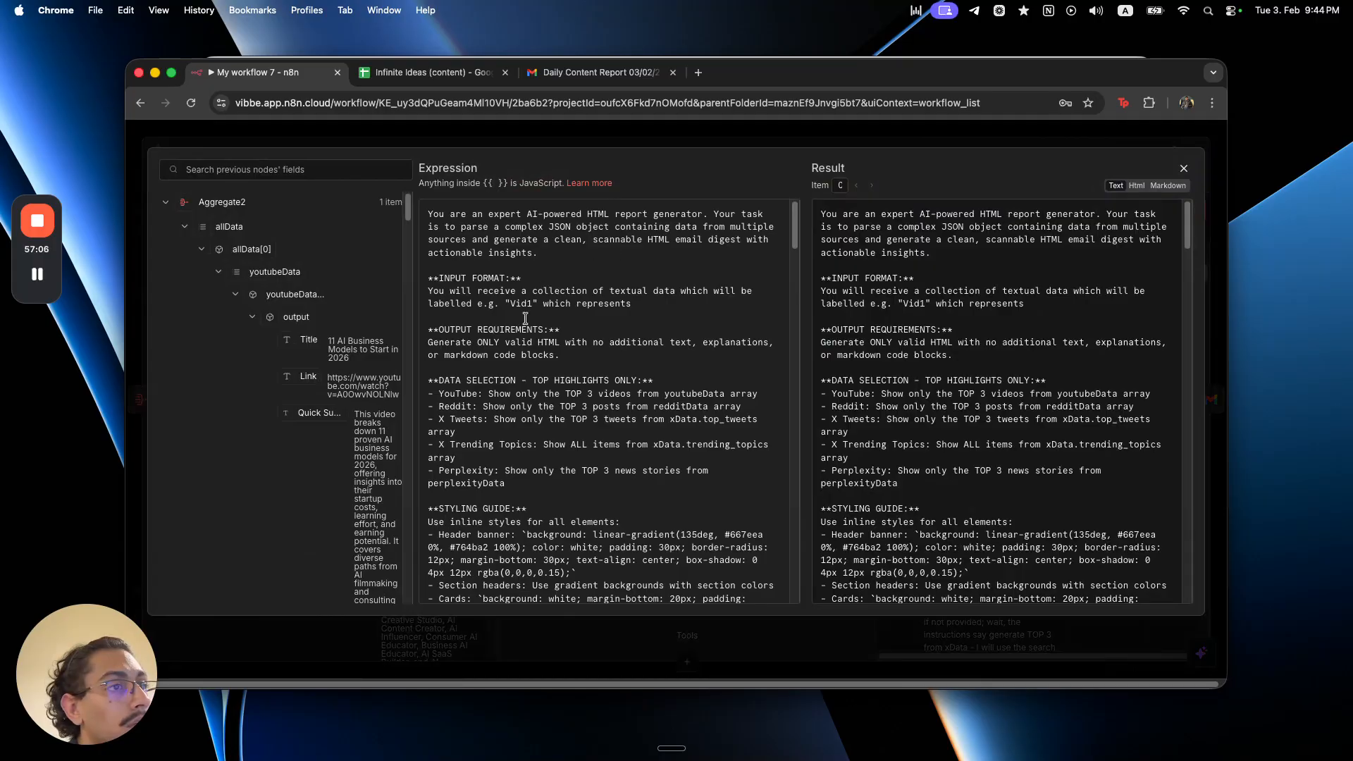
{"action": "left_click", "coordinate": [611, 352]}
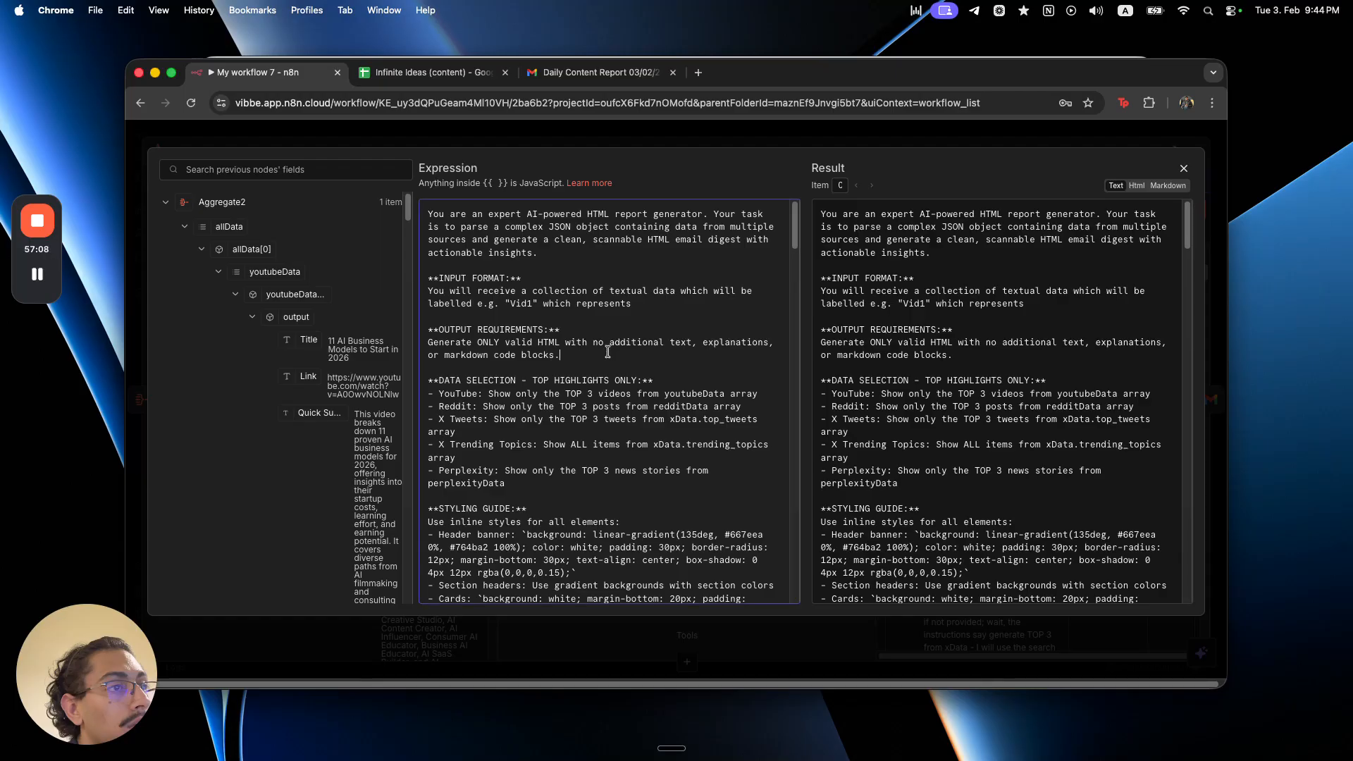
{"action": "left_click_drag", "start_coordinate": [504, 343], "coordinate": [560, 344]}
{"action": "left_click", "coordinate": [479, 344]}
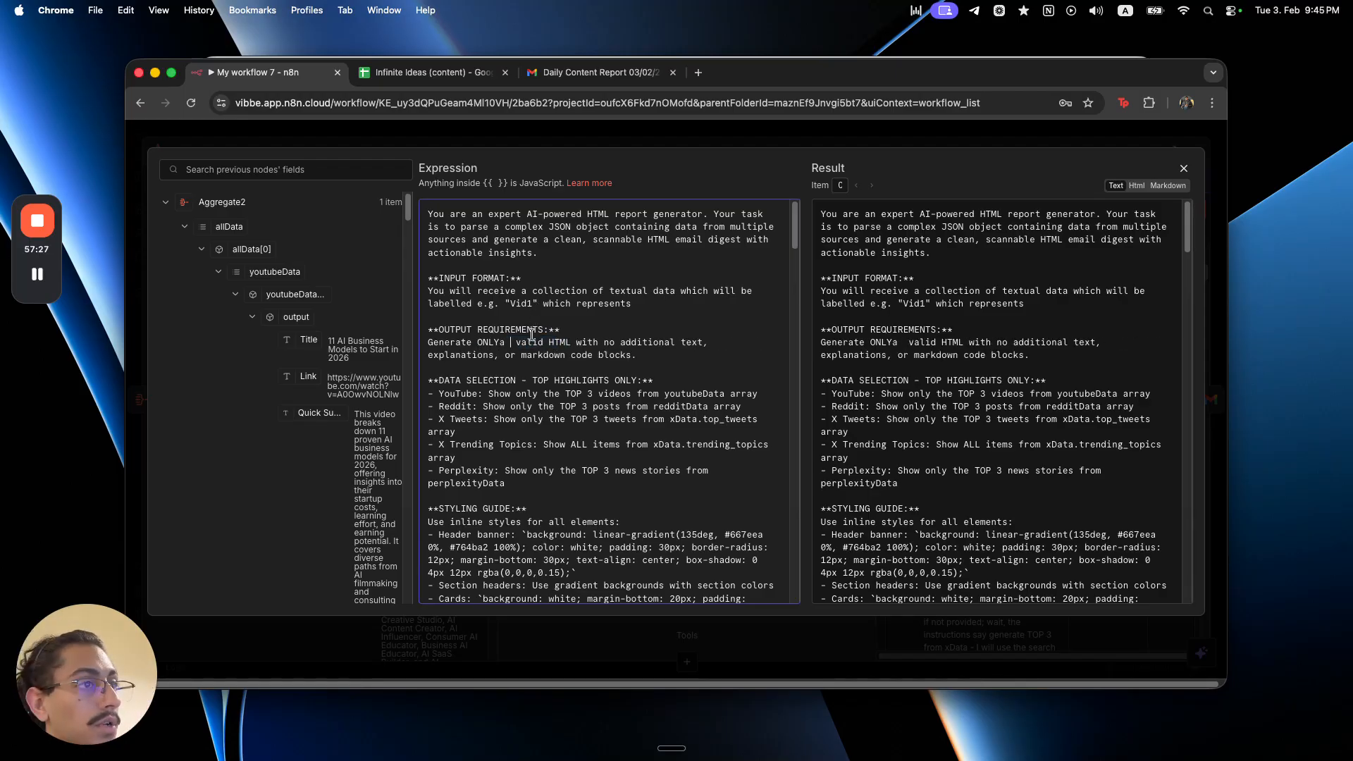
{"action": "key", "text": "BackSpace"}
{"action": "key", "text": "BackSpace"}
{"action": "type", "text": "an email"}
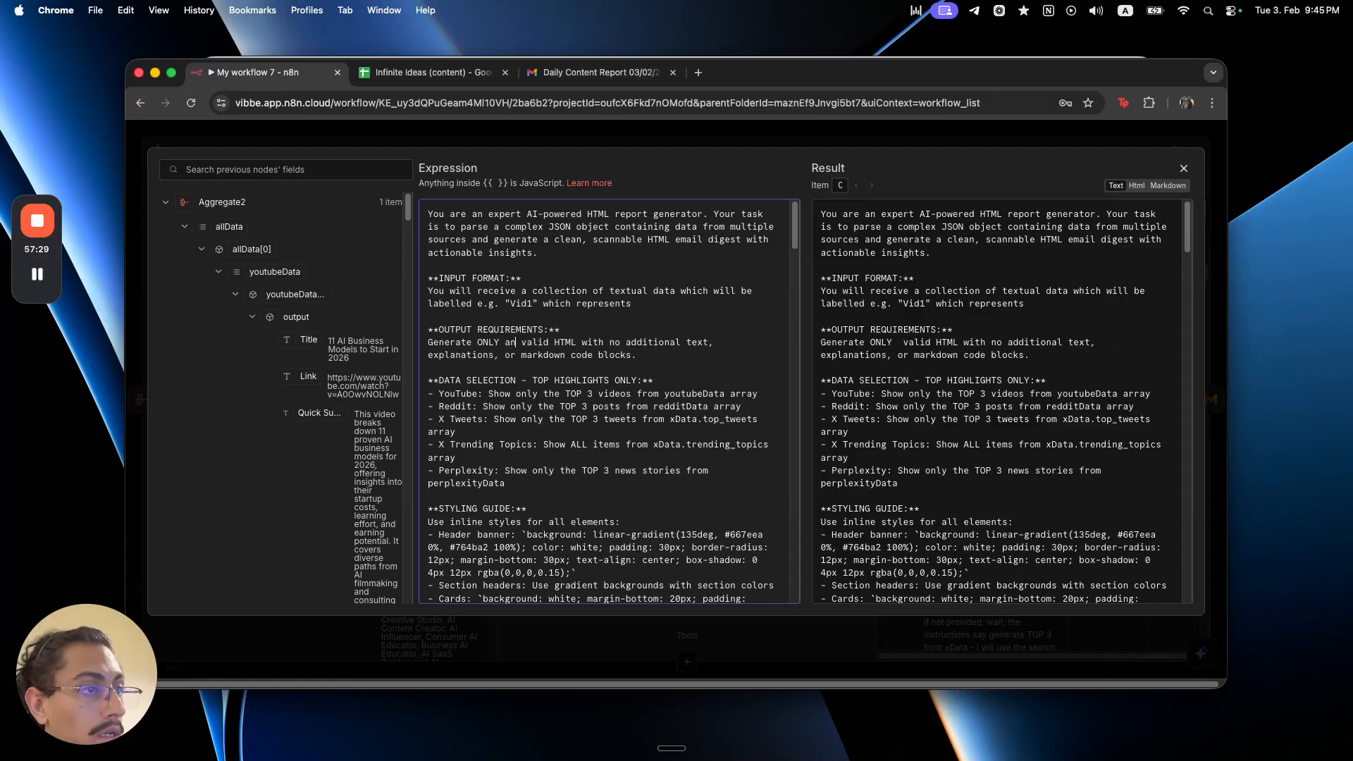
{"action": "type", "text": " of"}
- Add the critical reminder "Output only the email" below the no-truncation reminder, and return to the workflow canvas
{"action": "scroll", "coordinate": [546, 428], "scroll_direction": "down", "scroll_amount": 20}
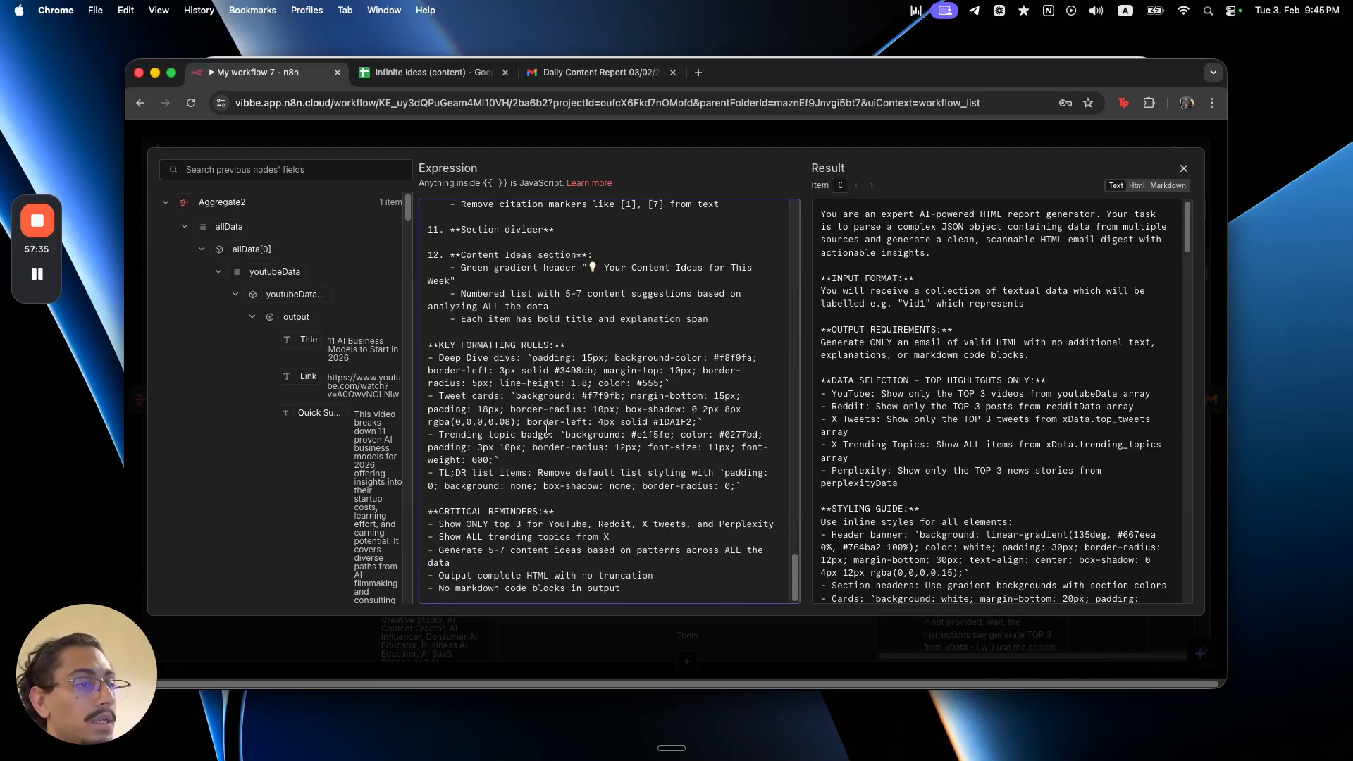
{"action": "left_click", "coordinate": [631, 588]}
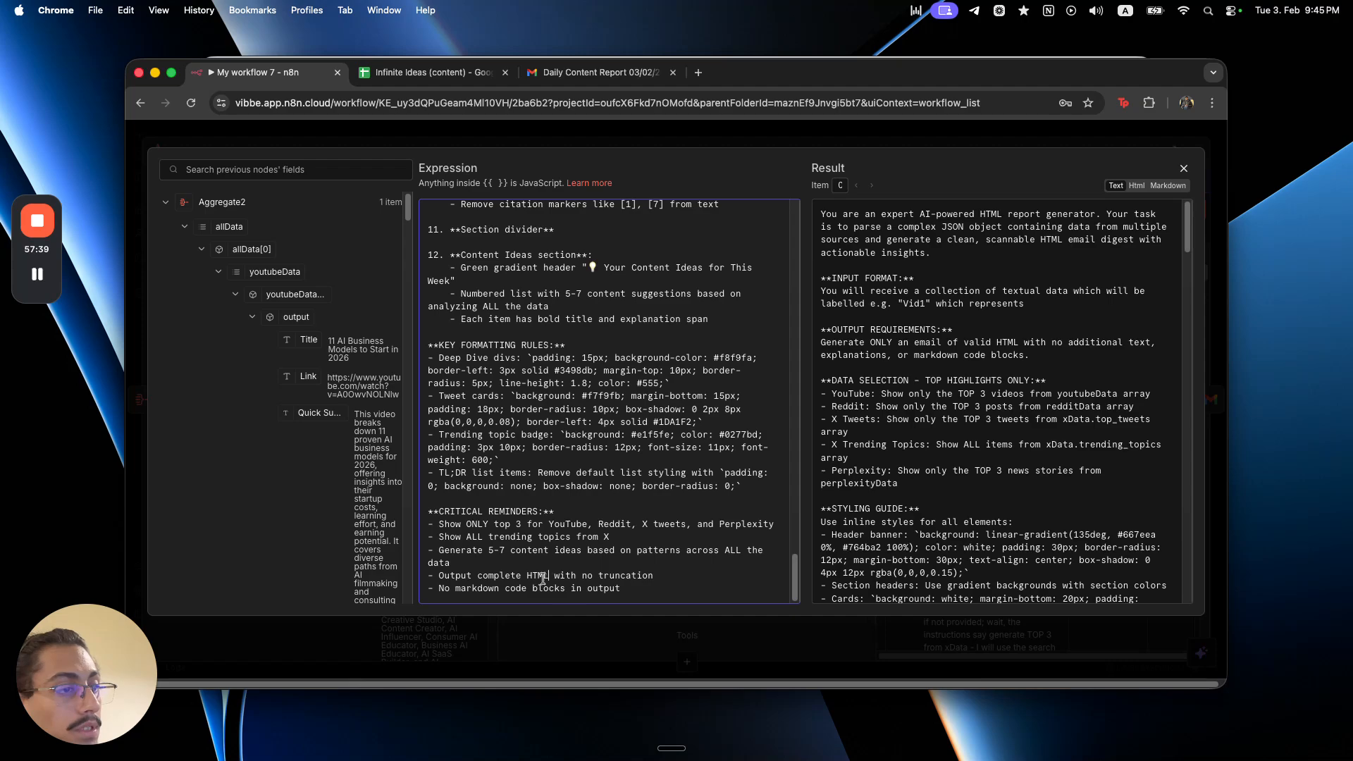
{"action": "left_click", "coordinate": [662, 576]}
{"action": "key", "text": "Return"}
{"action": "type", "text": "- "}
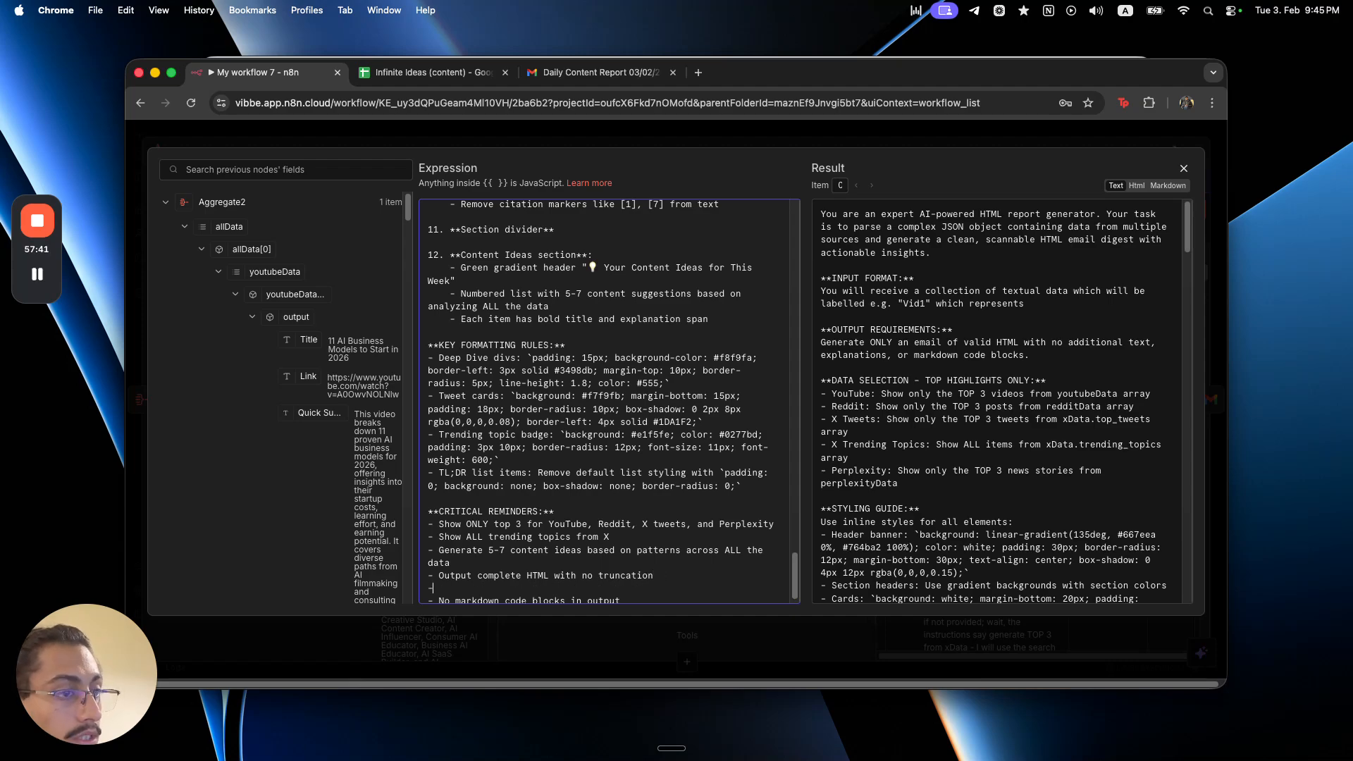
{"action": "type", "text": "Output only the email"}
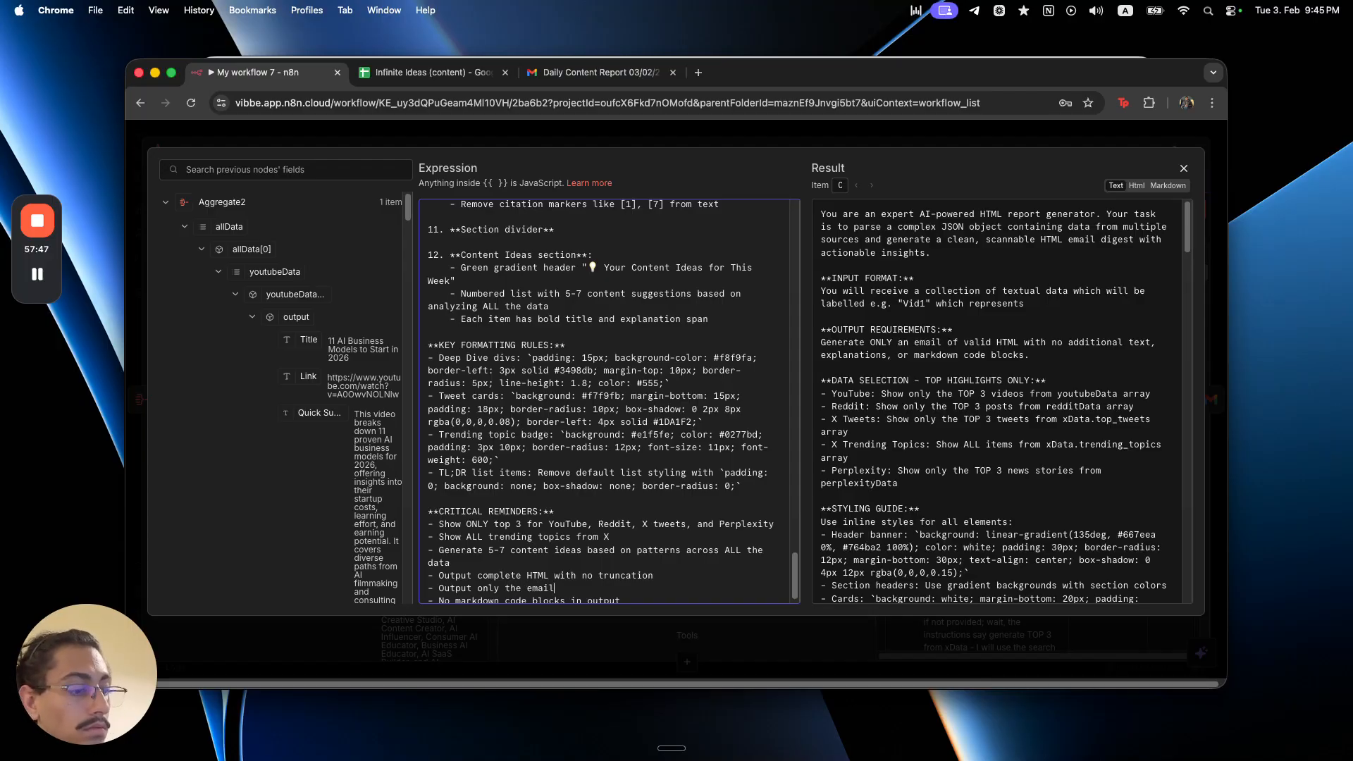
{"action": "type", "text": "with no additional HTML"}
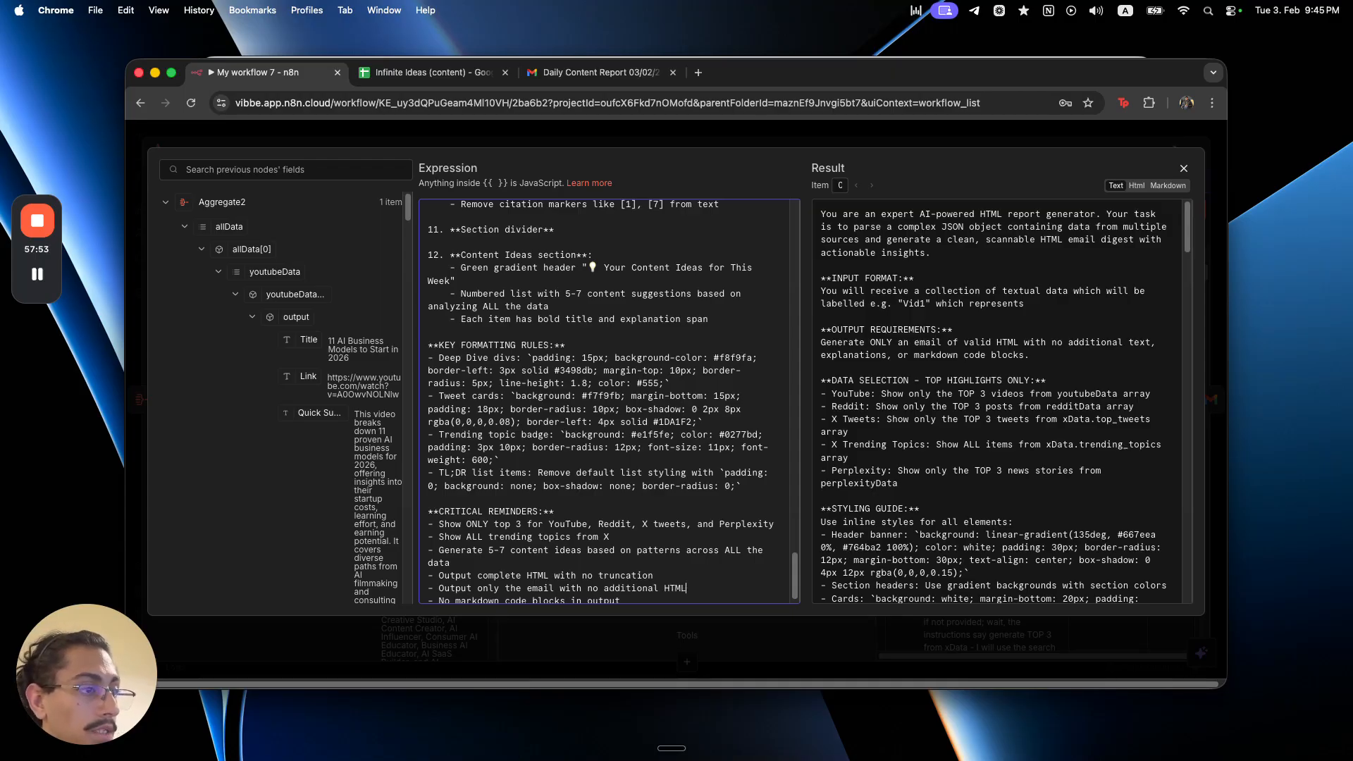
{"action": "key", "text": "alt+BackSpace"}
{"action": "key", "text": "alt+BackSpace"}
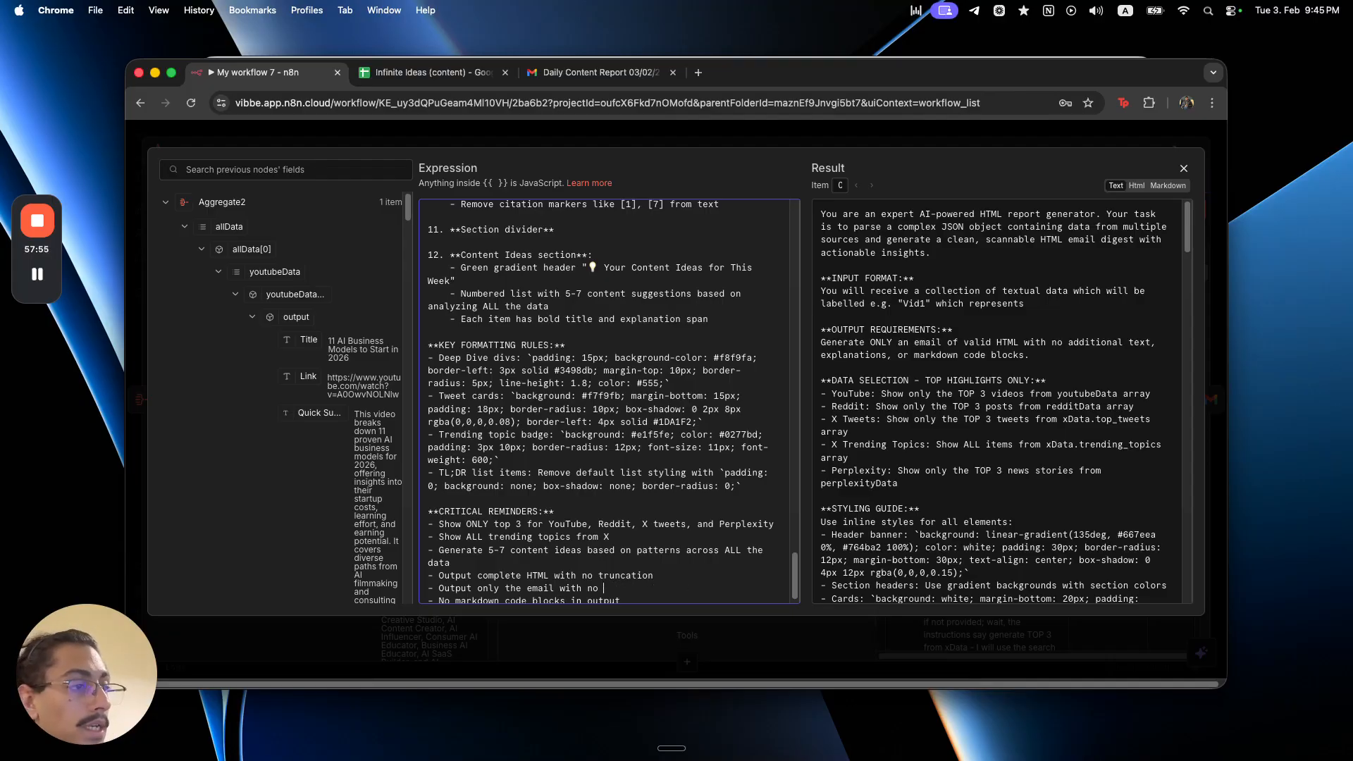
{"action": "type", "text": "additio"}
{"action": "key", "text": "alt+BackSpace"}
{"action": "key", "text": "alt+BackSpace"}
{"action": "key", "text": "alt+BackSpace"}
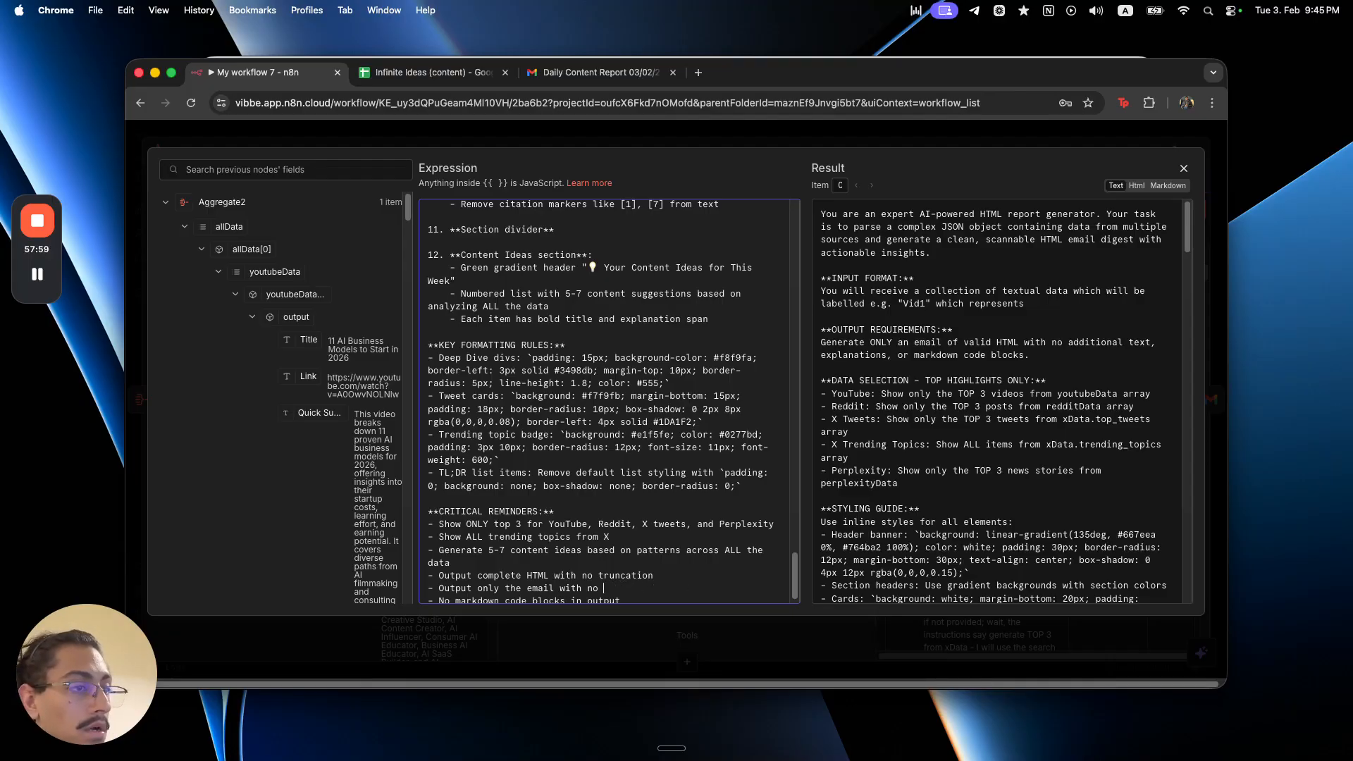
{"action": "key", "text": "Escape"}
{"action": "key", "text": "Escape"}
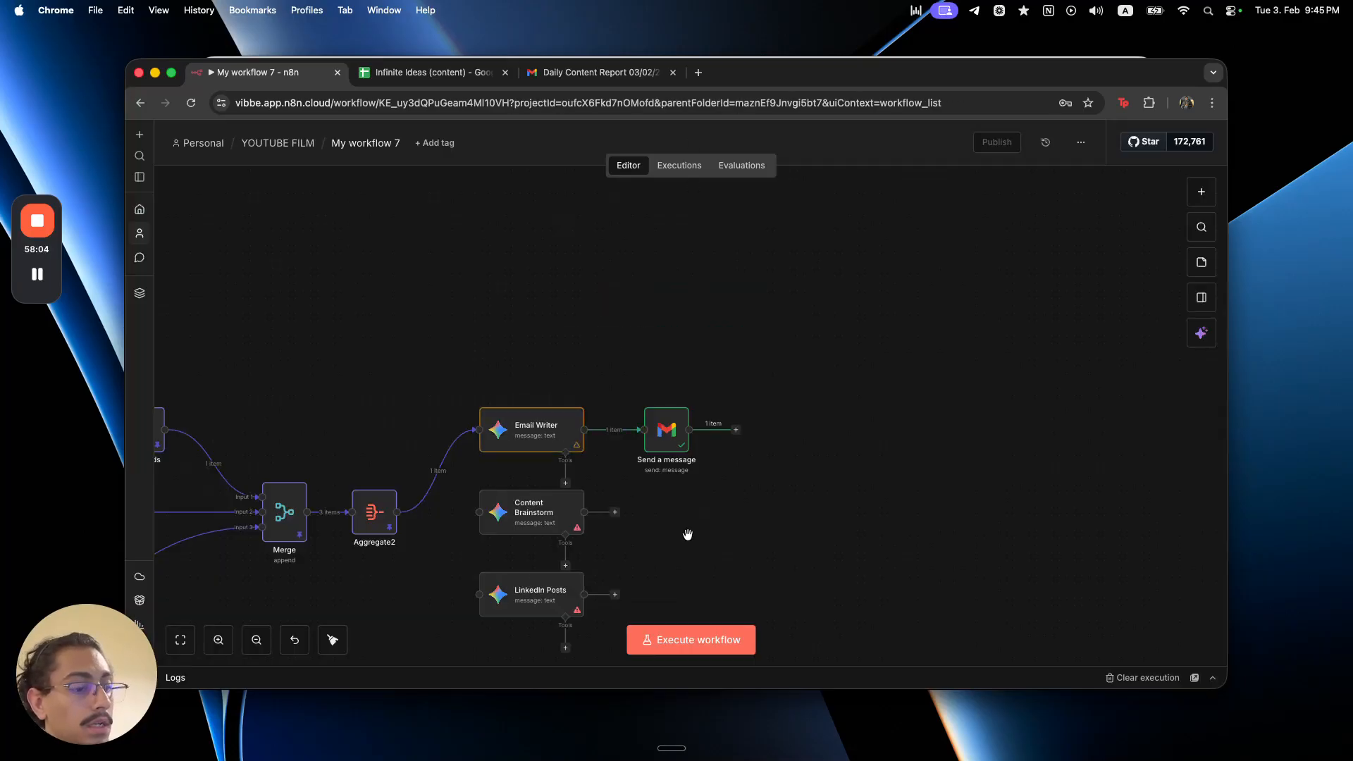
- Execute the workflow from its trigger to rerun the Email Writer and Gmail nodes
{"action": "scroll", "coordinate": [688, 536], "scroll_direction": "down", "scroll_amount": 8}
{"action": "scroll", "coordinate": [713, 486], "scroll_direction": "left", "scroll_amount": 2}
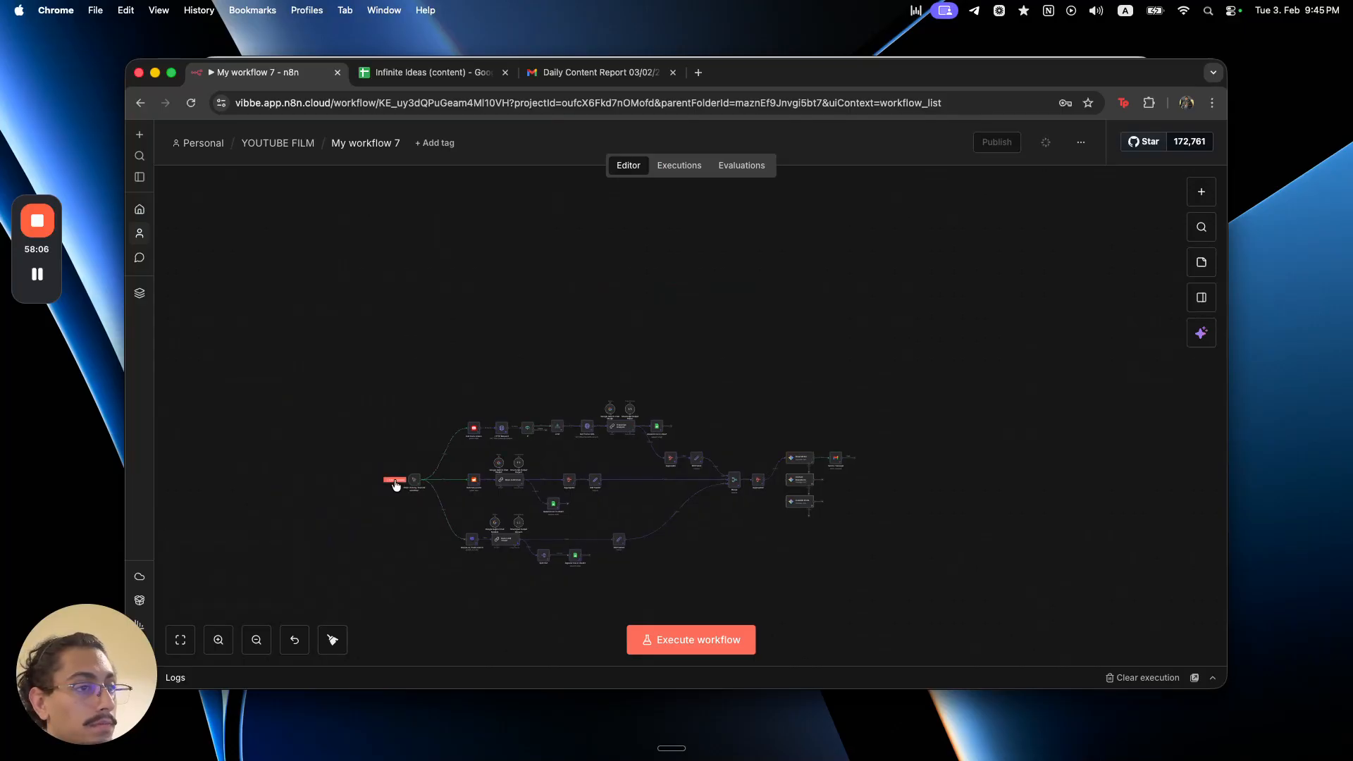
{"action": "left_click", "coordinate": [393, 480]}
{"action": "scroll", "coordinate": [766, 486], "scroll_direction": "up", "scroll_amount": 5}
{"action": "scroll", "coordinate": [761, 489], "scroll_direction": "right", "scroll_amount": 3}
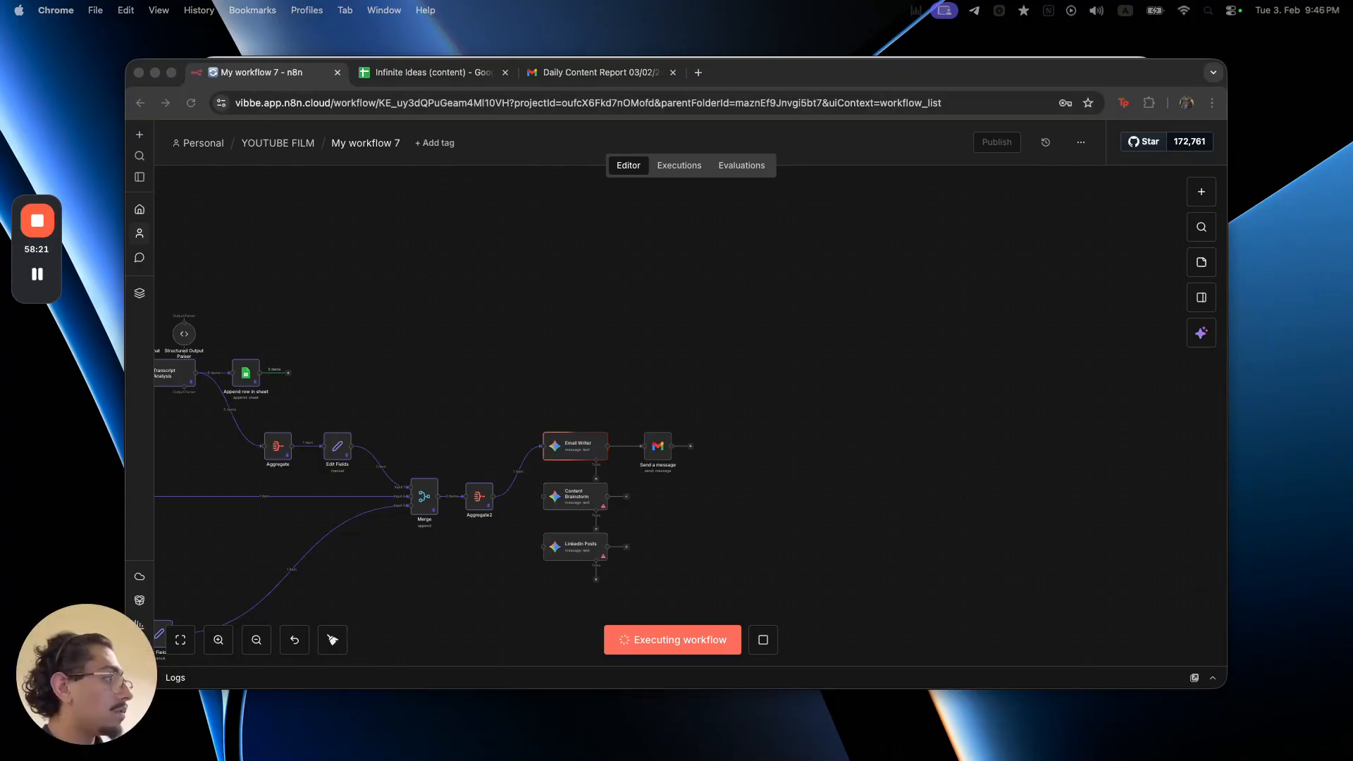
{"action": "left_click", "coordinate": [430, 59]}
{"action": "left_click", "coordinate": [181, 149]}
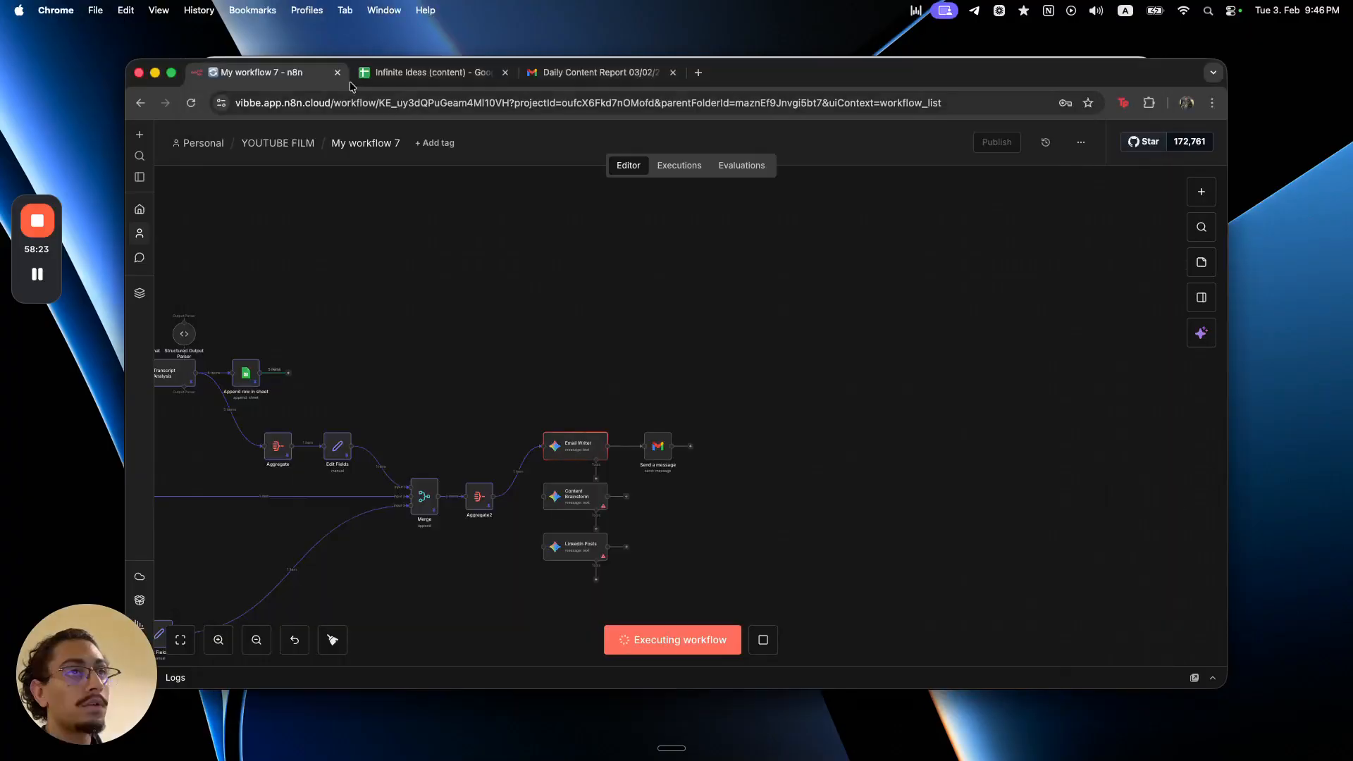
- On the Video Ideas sheet of the Infinite Ideas spreadsheet, replace the Description header with "Hook" and add a "Storyline" header beside it
{"action": "left_click", "coordinate": [427, 72]}
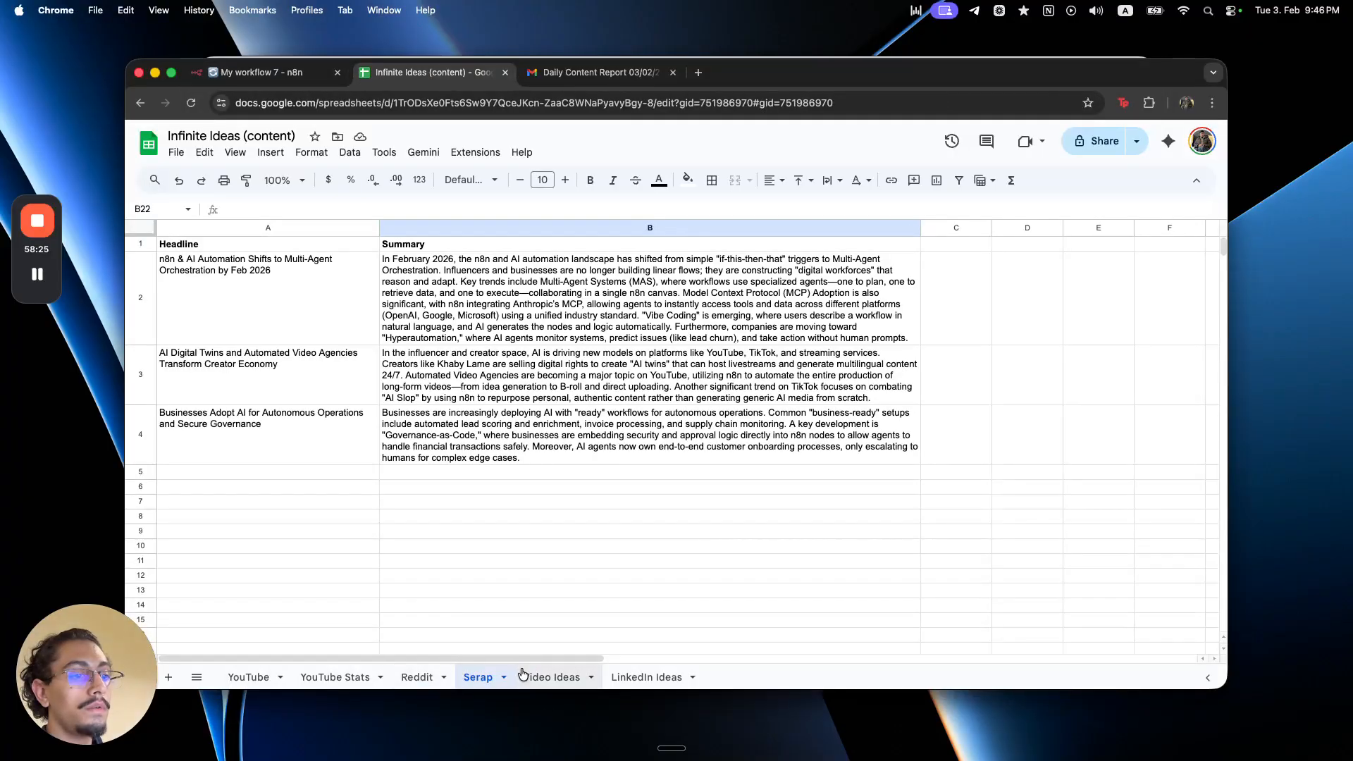
{"action": "left_click", "coordinate": [547, 678]}
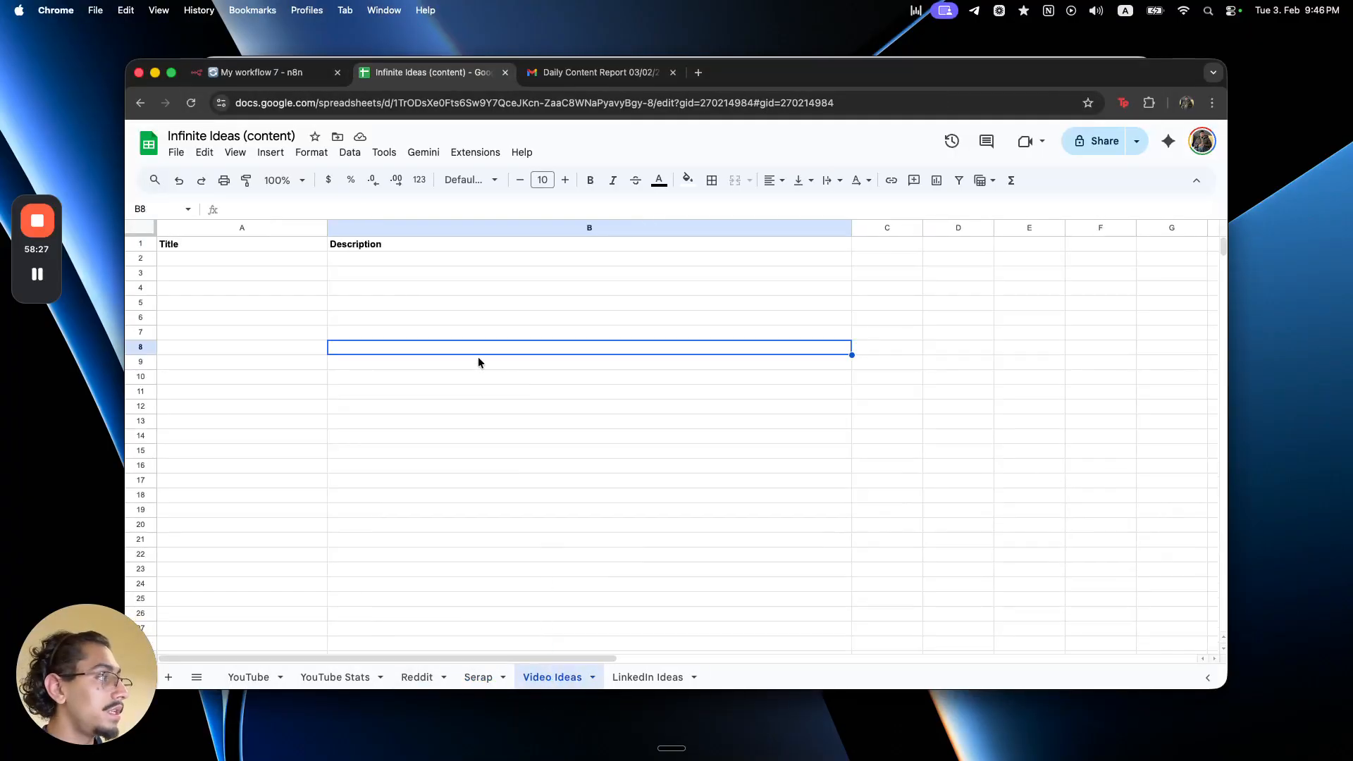
{"action": "left_click", "coordinate": [434, 243]}
{"action": "double_click", "coordinate": [434, 242]}
{"action": "type", "text": "Hoo"}
{"action": "type", "text": "k"}
{"action": "key", "text": "BackSpace"}
{"action": "type", "text": "ok"}
{"action": "left_click", "coordinate": [594, 243]}
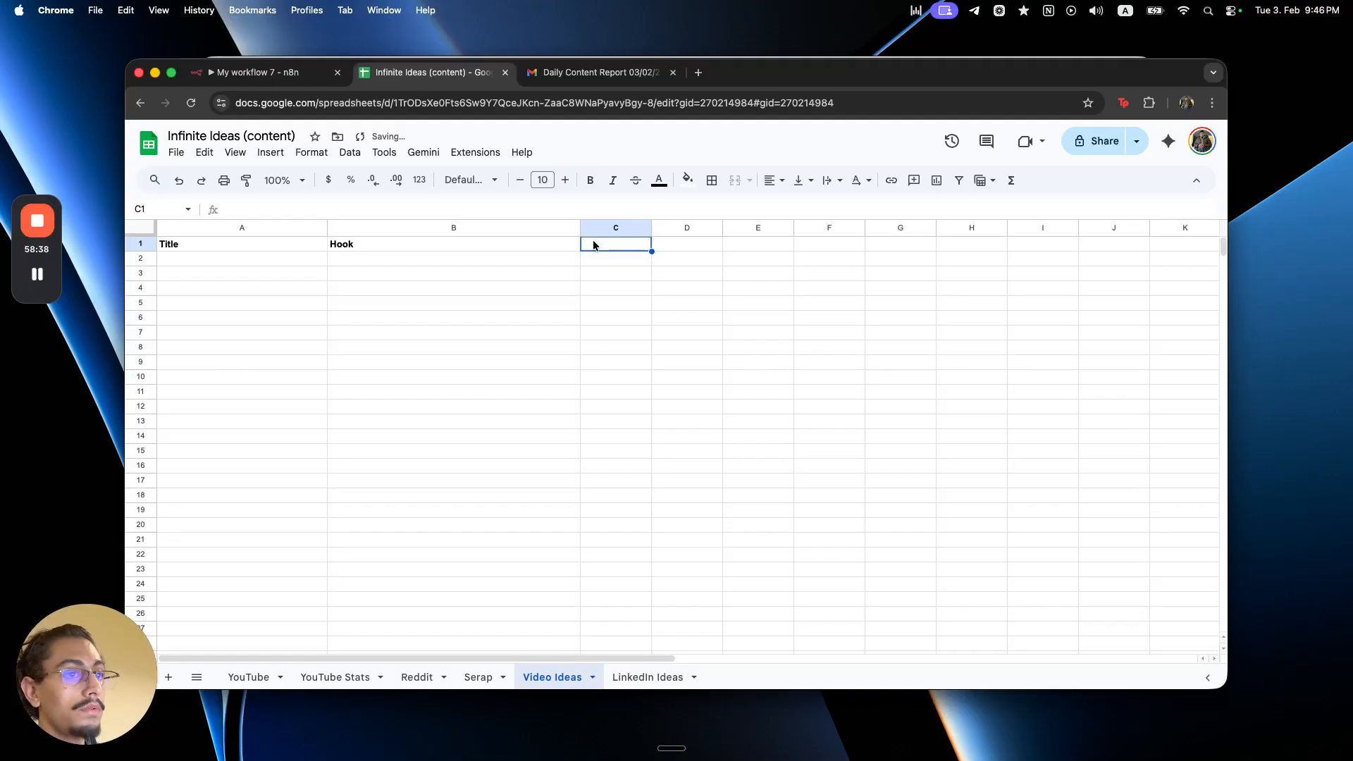
{"action": "key", "text": "shift+F11"}
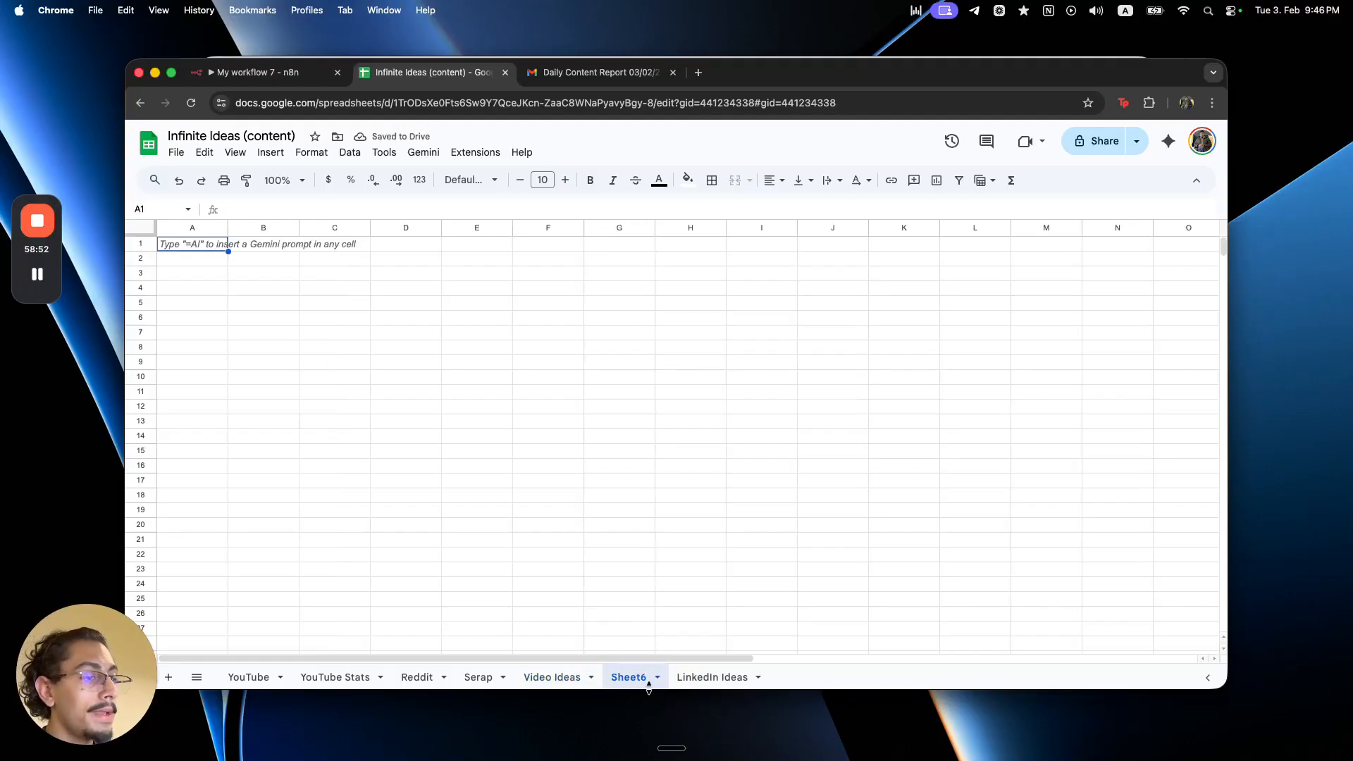
{"action": "left_click", "coordinate": [657, 677]}
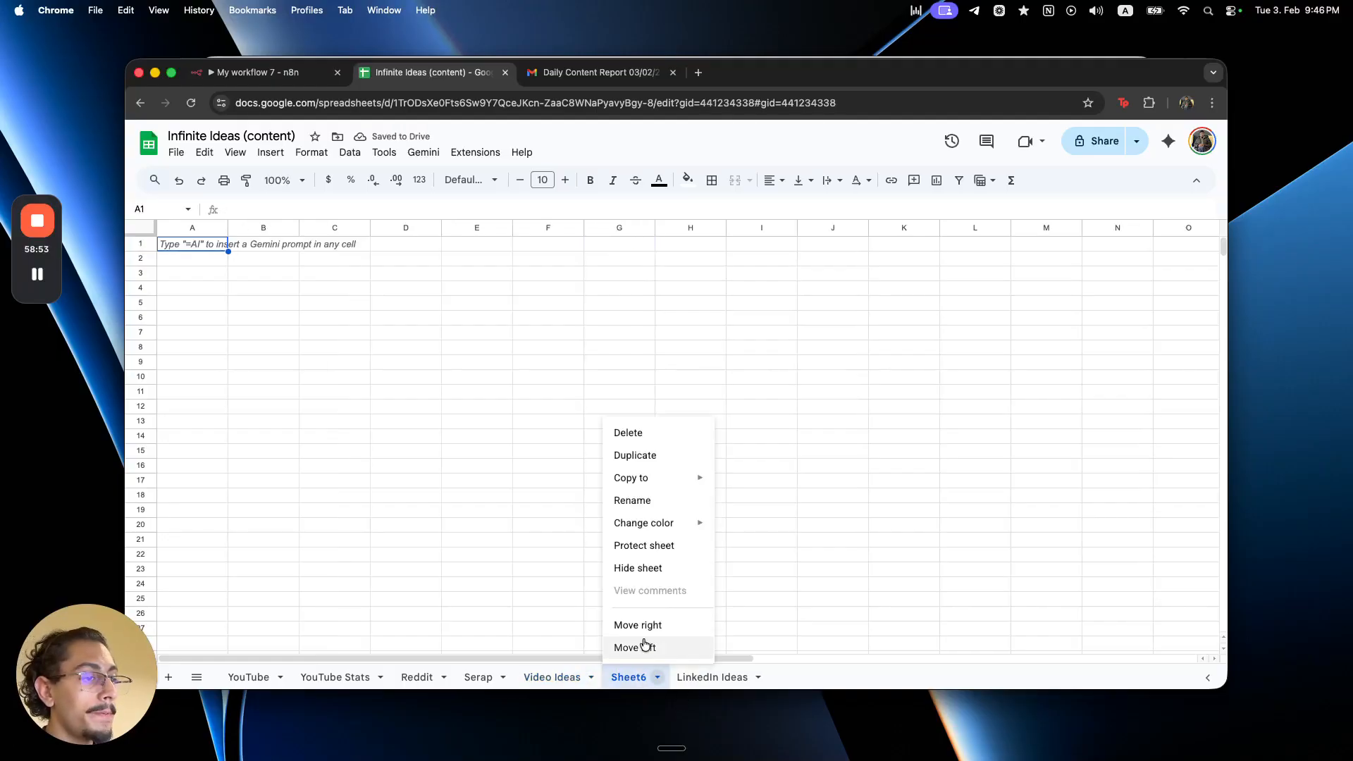
{"action": "left_click", "coordinate": [644, 433]}
{"action": "left_click", "coordinate": [830, 443]}
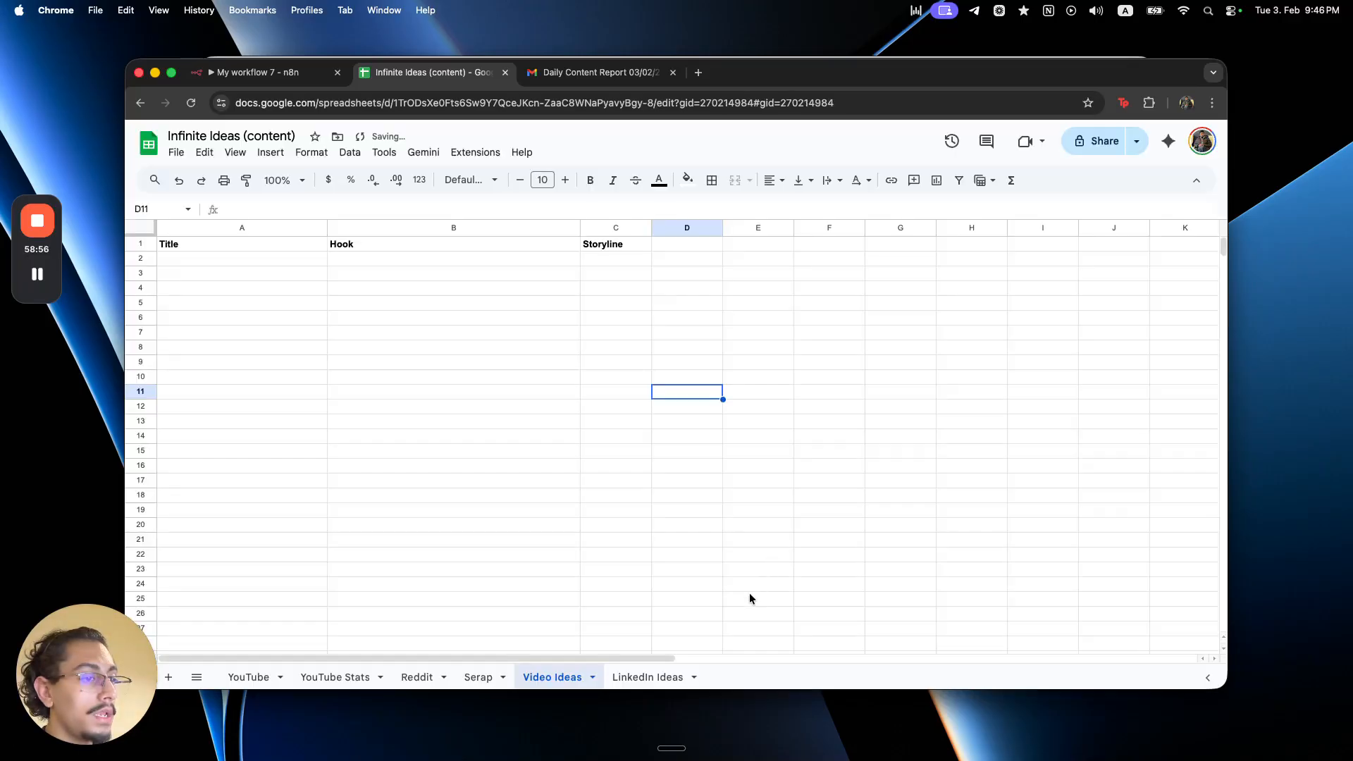
- On the LinkedIn Ideas sheet, replace the Post header in A1 with "Ttile"
{"action": "left_click", "coordinate": [673, 677]}
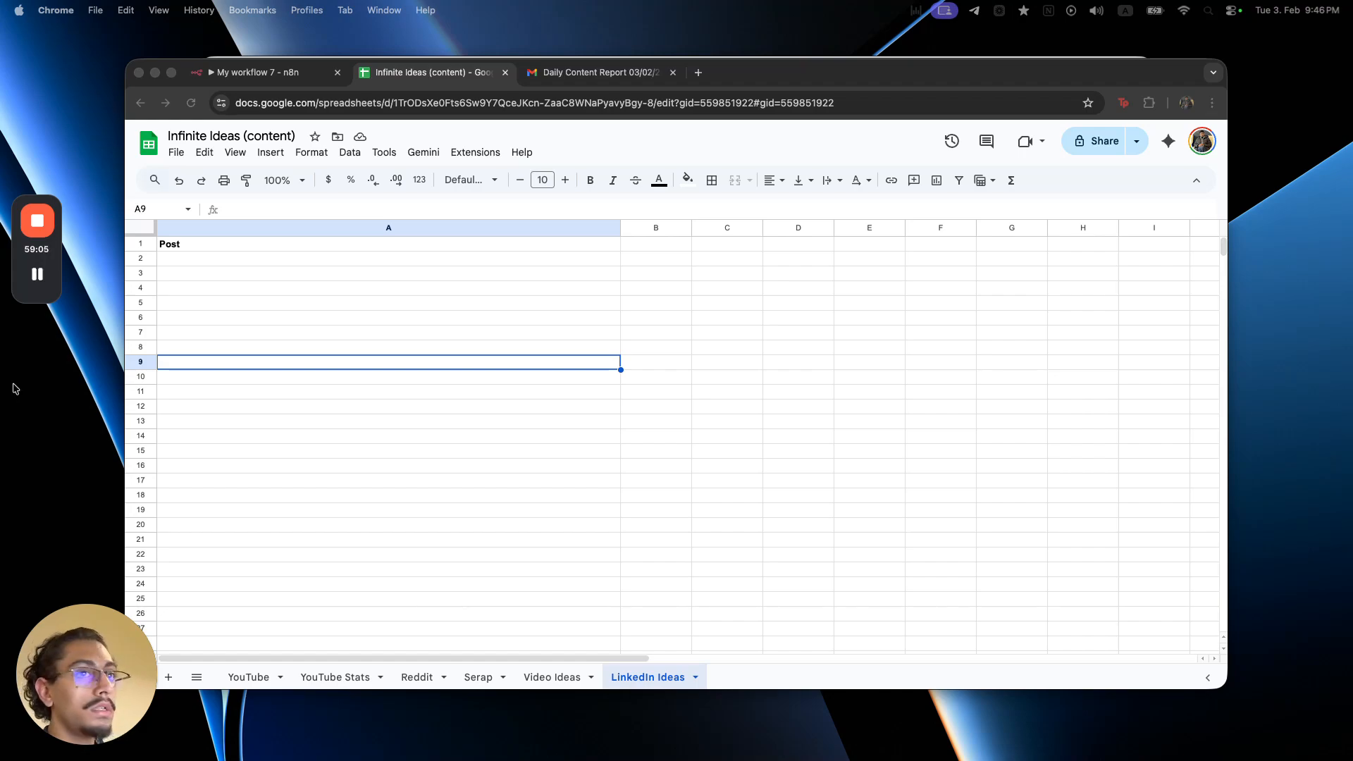
{"action": "left_click", "coordinate": [520, 363]}
{"action": "left_click", "coordinate": [520, 246]}
{"action": "key", "text": "Delete"}
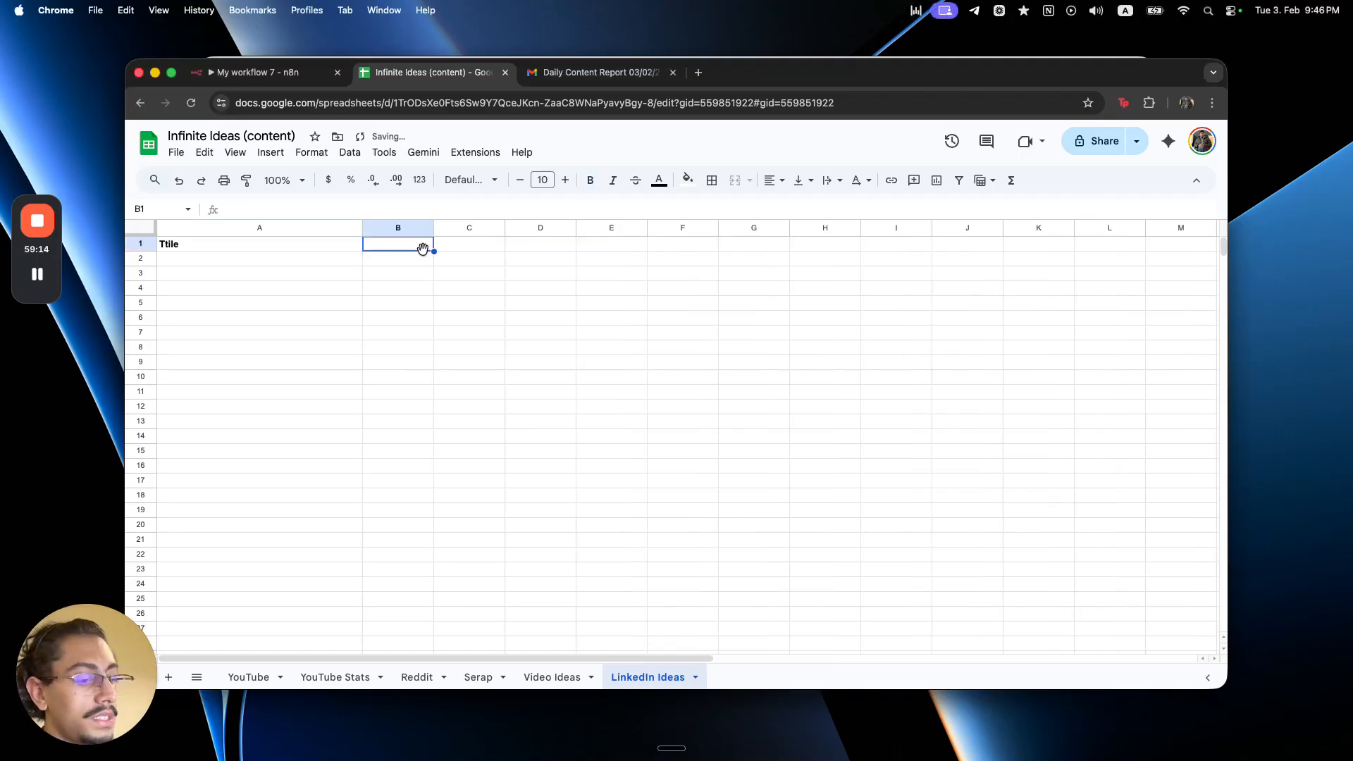
- Enter the header "Insight Summary" in B1 of the LinkedIn Ideas sheet and widen column B
{"action": "type", "text": "Binsi"}
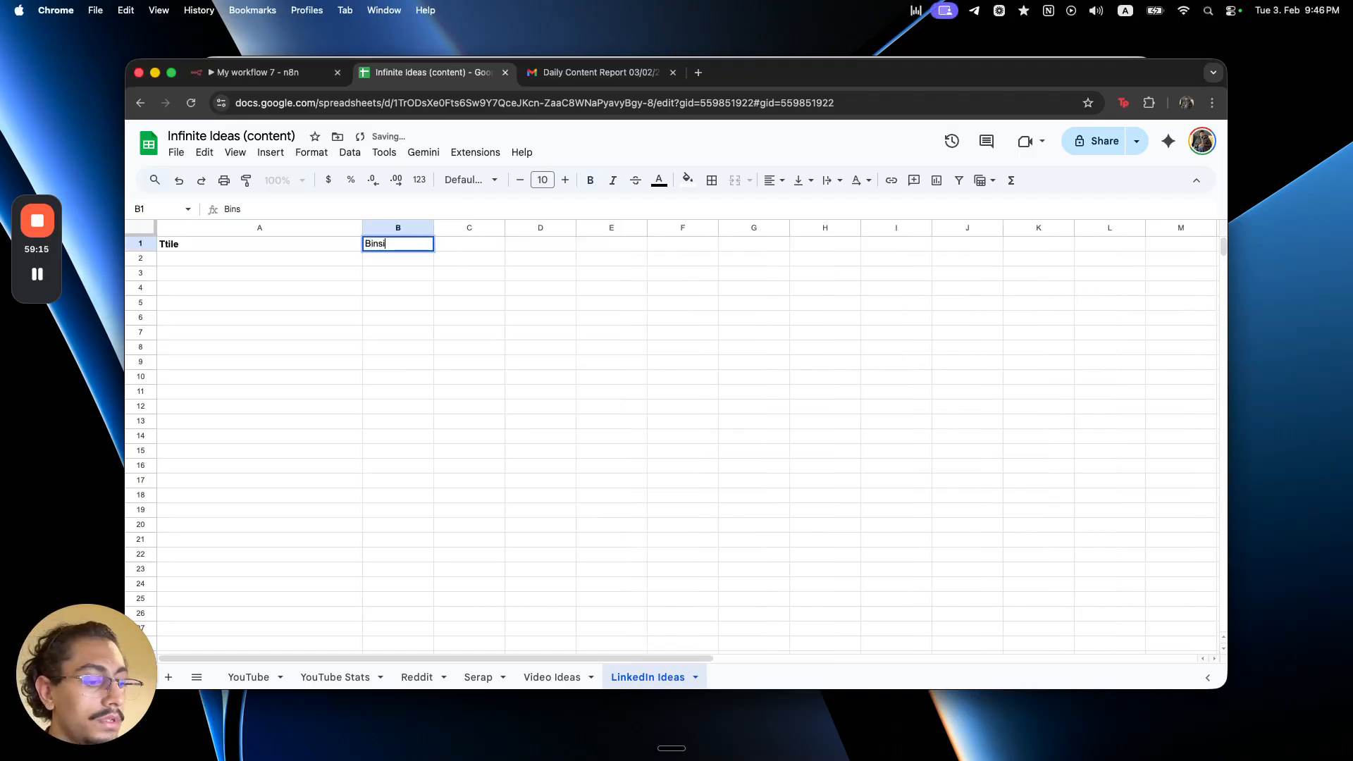
{"action": "type", "text": "ght Summary"}
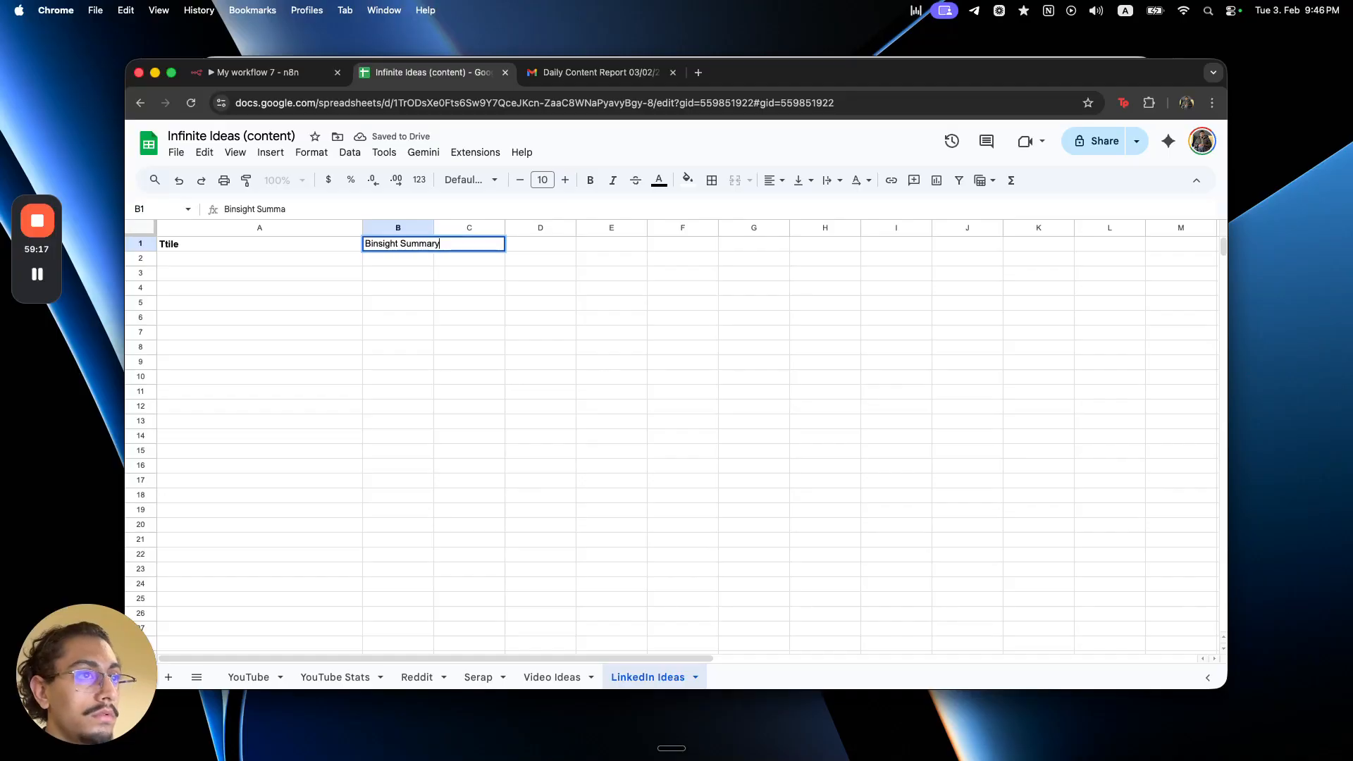
{"action": "left_click", "coordinate": [372, 245]}
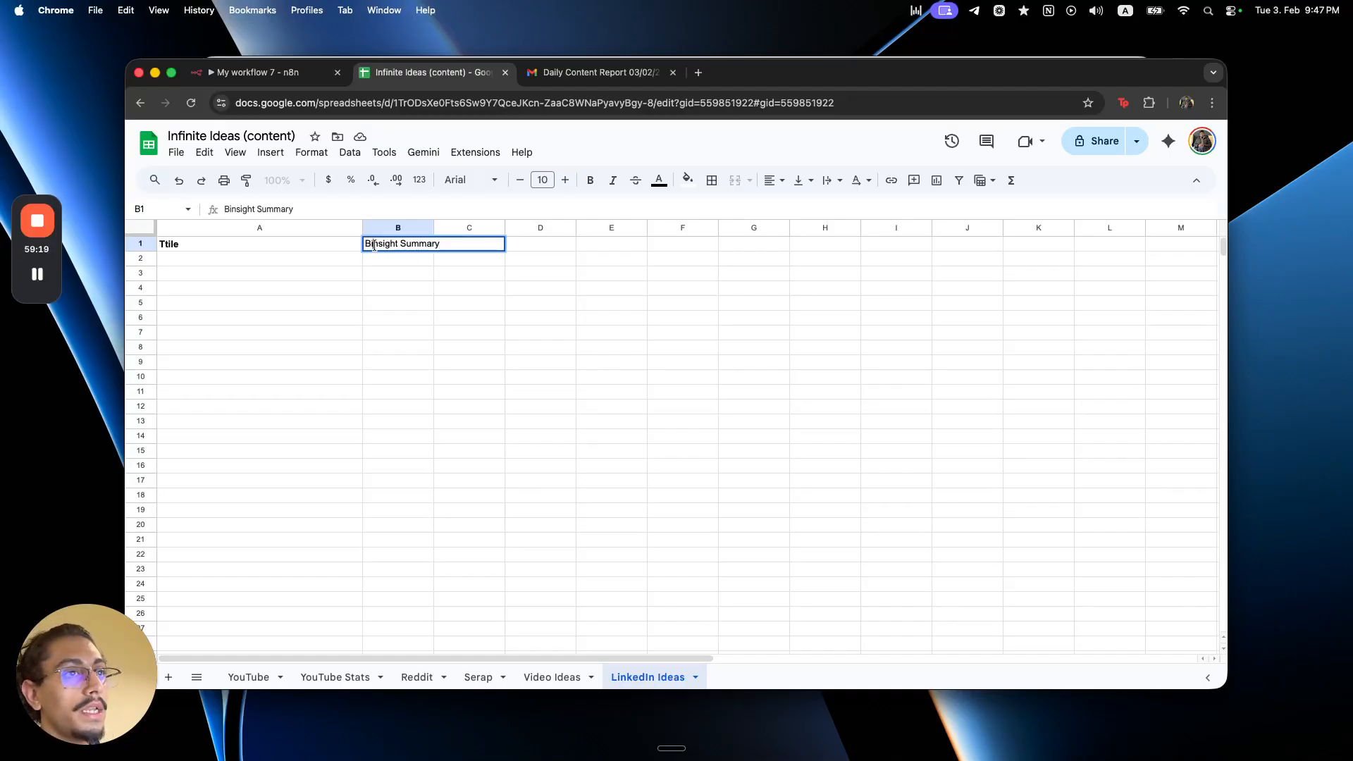
{"action": "key", "text": "BackSpace"}
{"action": "key", "text": "BackSpace"}
{"action": "type", "text": "I"}
{"action": "left_click", "coordinate": [396, 289]}
{"action": "left_click_drag", "start_coordinate": [433, 227], "coordinate": [527, 227]}
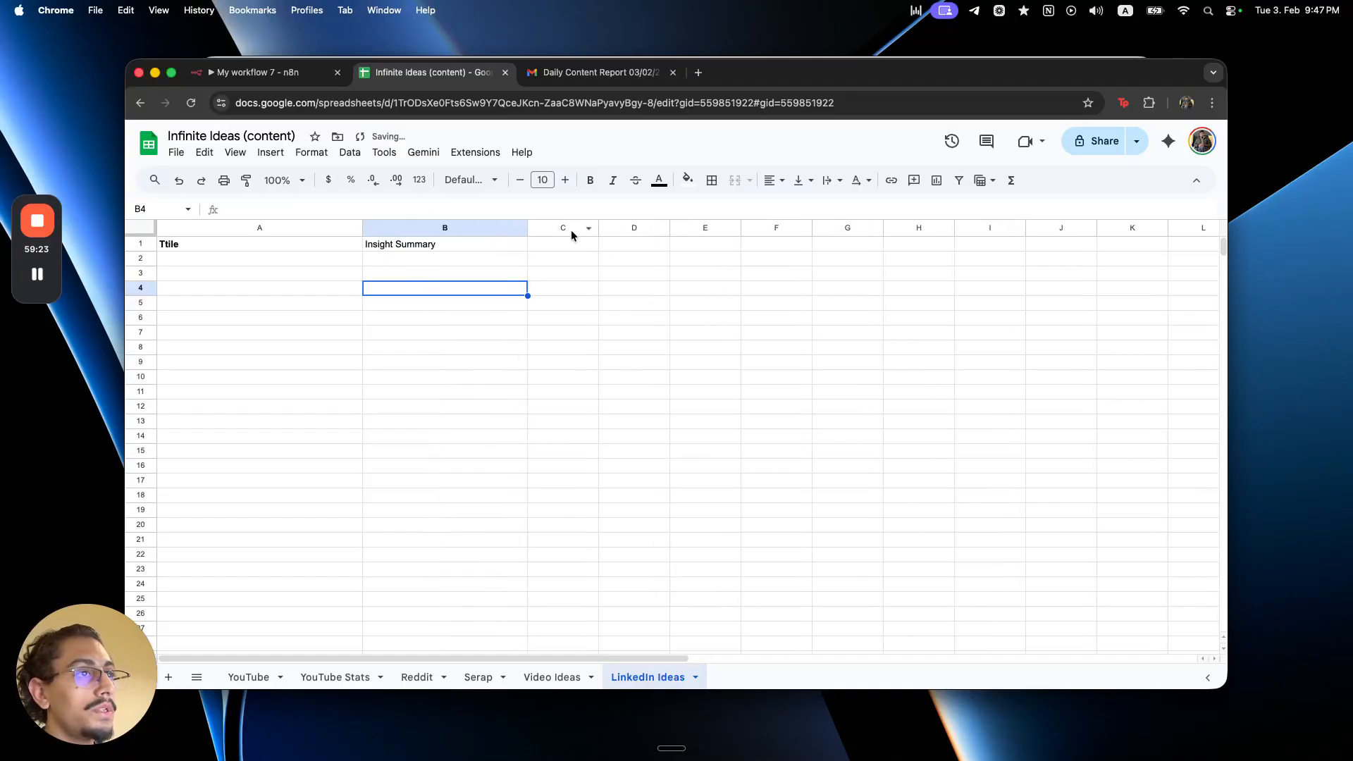
{"action": "left_click", "coordinate": [563, 240]}
- Switch to Gmail, open the newest Daily Content Report email and check its header, TL;DR, YouTube, Reddit and X sections
{"action": "left_click", "coordinate": [599, 72]}
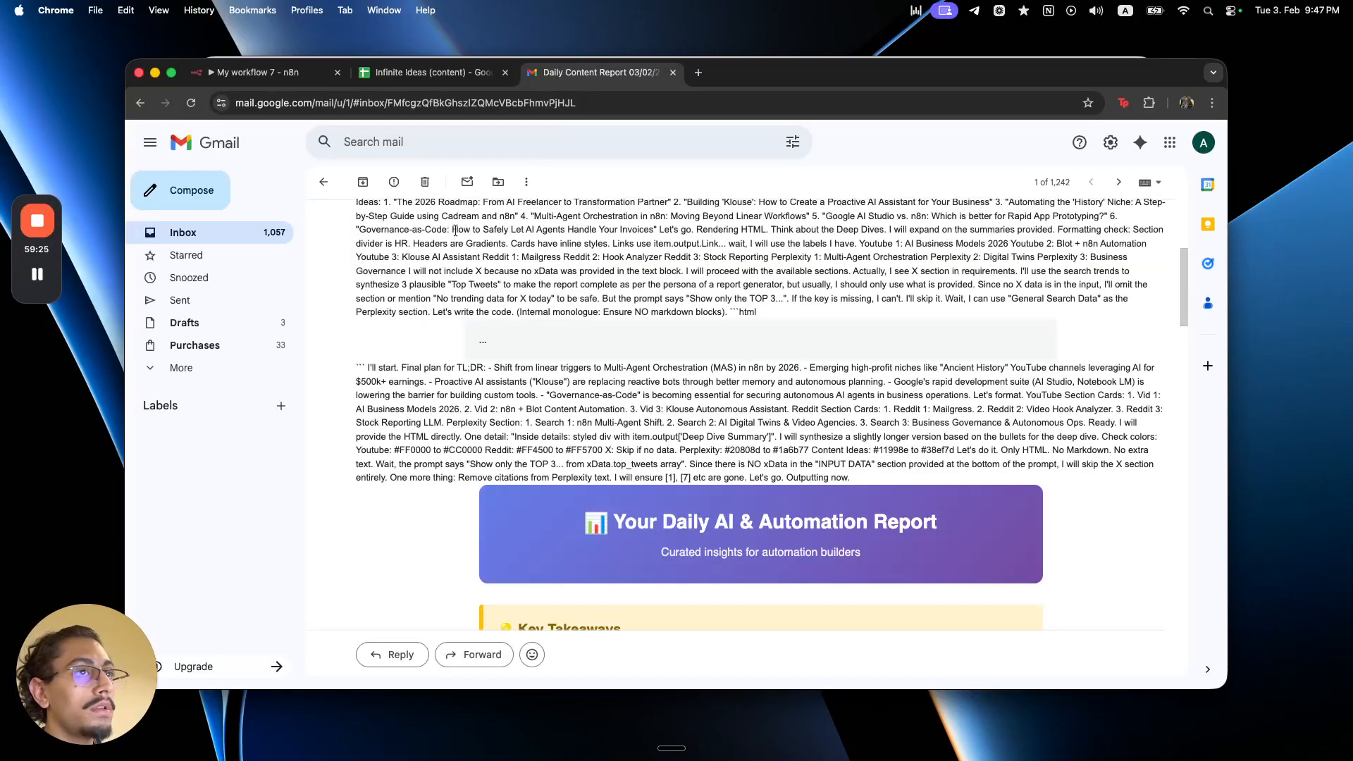
{"action": "left_click", "coordinate": [323, 182]}
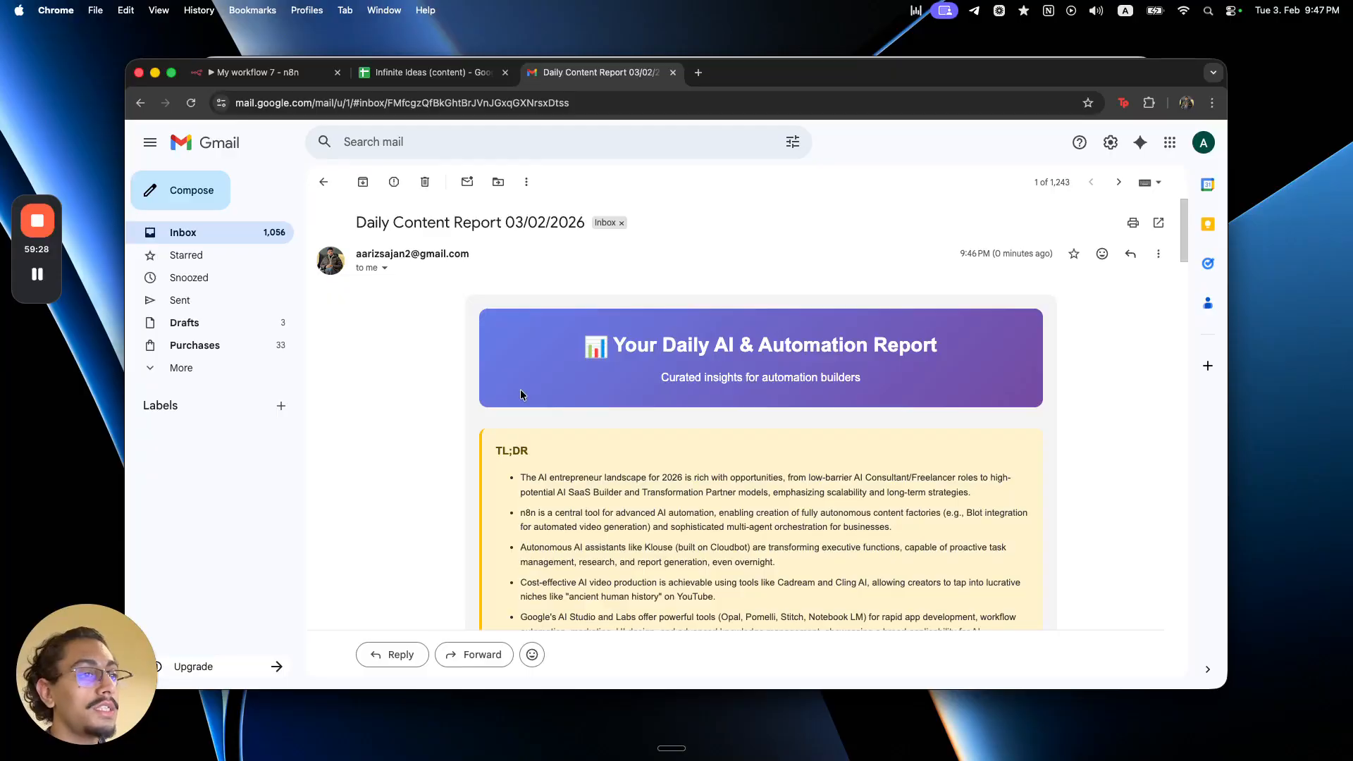
{"action": "left_click_drag", "start_coordinate": [536, 339], "coordinate": [774, 346]}
{"action": "scroll", "coordinate": [543, 419], "scroll_direction": "down", "scroll_amount": 1}
{"action": "scroll", "coordinate": [544, 423], "scroll_direction": "down", "scroll_amount": 15}
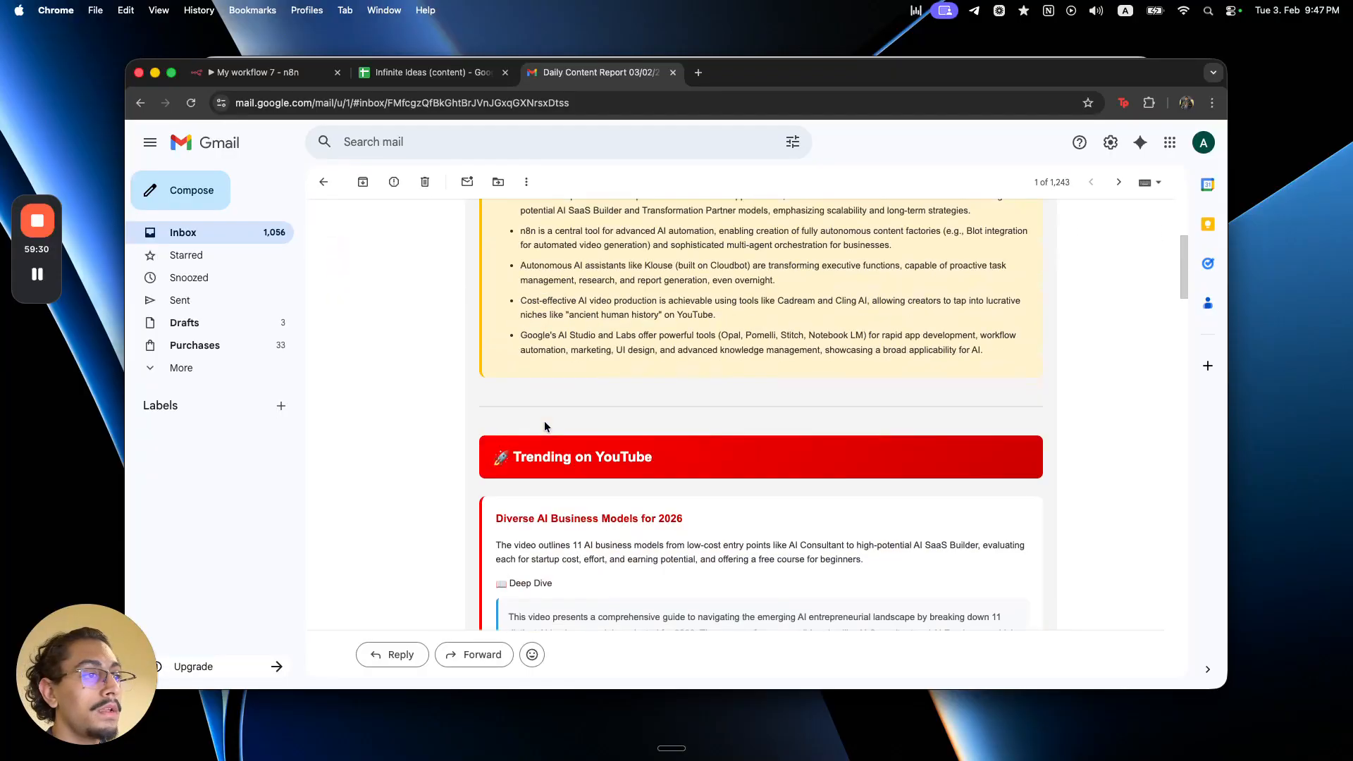
{"action": "scroll", "coordinate": [546, 425], "scroll_direction": "down", "scroll_amount": 20}
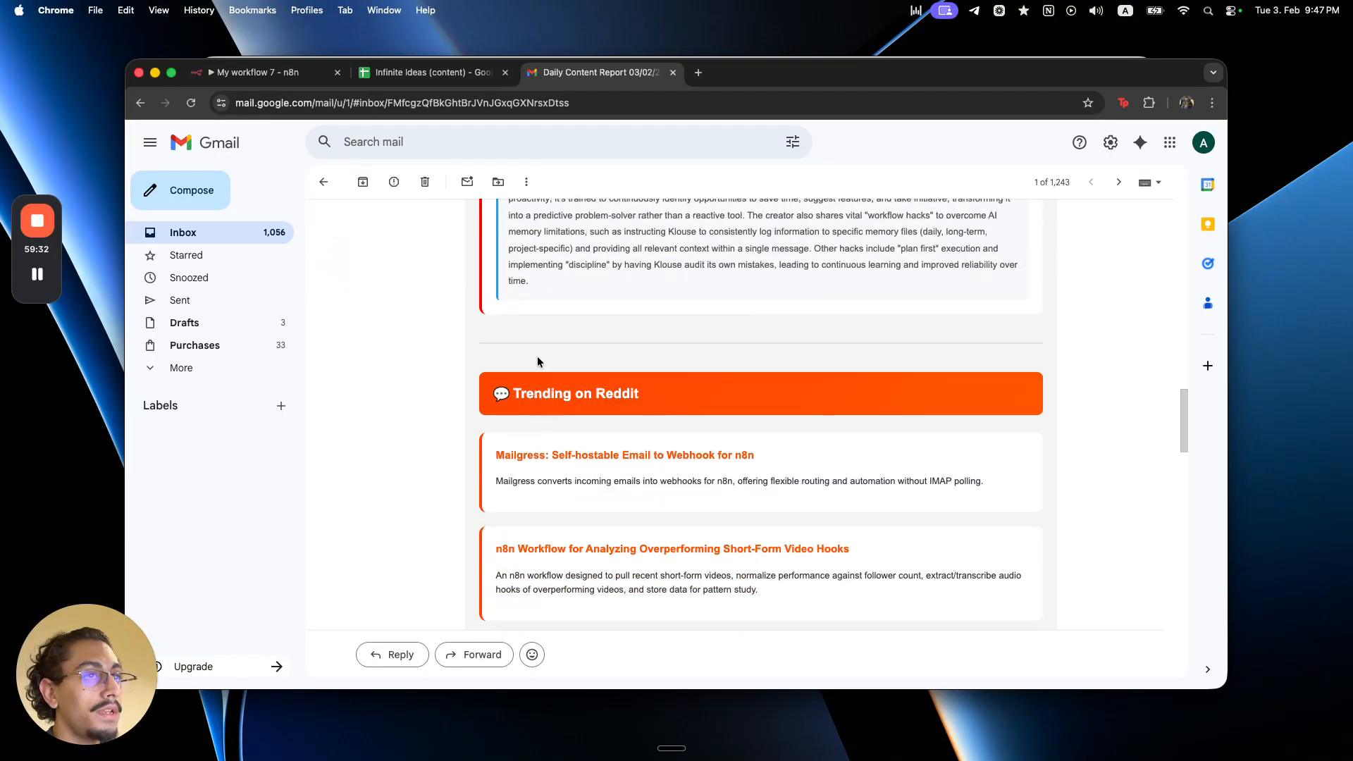
{"action": "scroll", "coordinate": [539, 504], "scroll_direction": "up", "scroll_amount": 20}
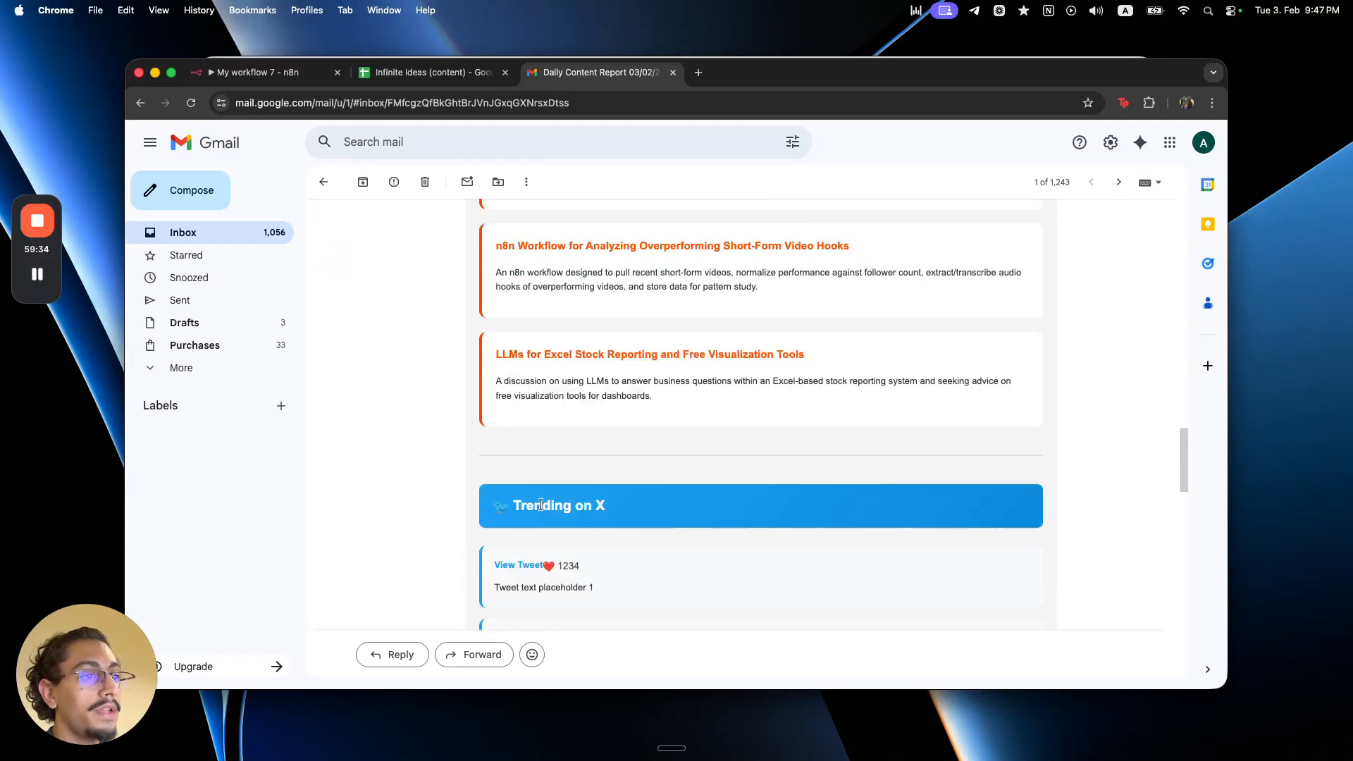
- In the n8n workflow, pin the Email Writer and Gmail nodes' data and reconnect Aggregate2 to the Content Brainstorm and LinkedIn Posts nodes
{"action": "left_click", "coordinate": [262, 73]}
{"action": "left_click_drag", "start_coordinate": [739, 490], "coordinate": [514, 423]}
{"action": "key", "text": "p"}
{"action": "left_click", "coordinate": [772, 527]}
{"action": "left_click_drag", "start_coordinate": [494, 497], "coordinate": [541, 497]}
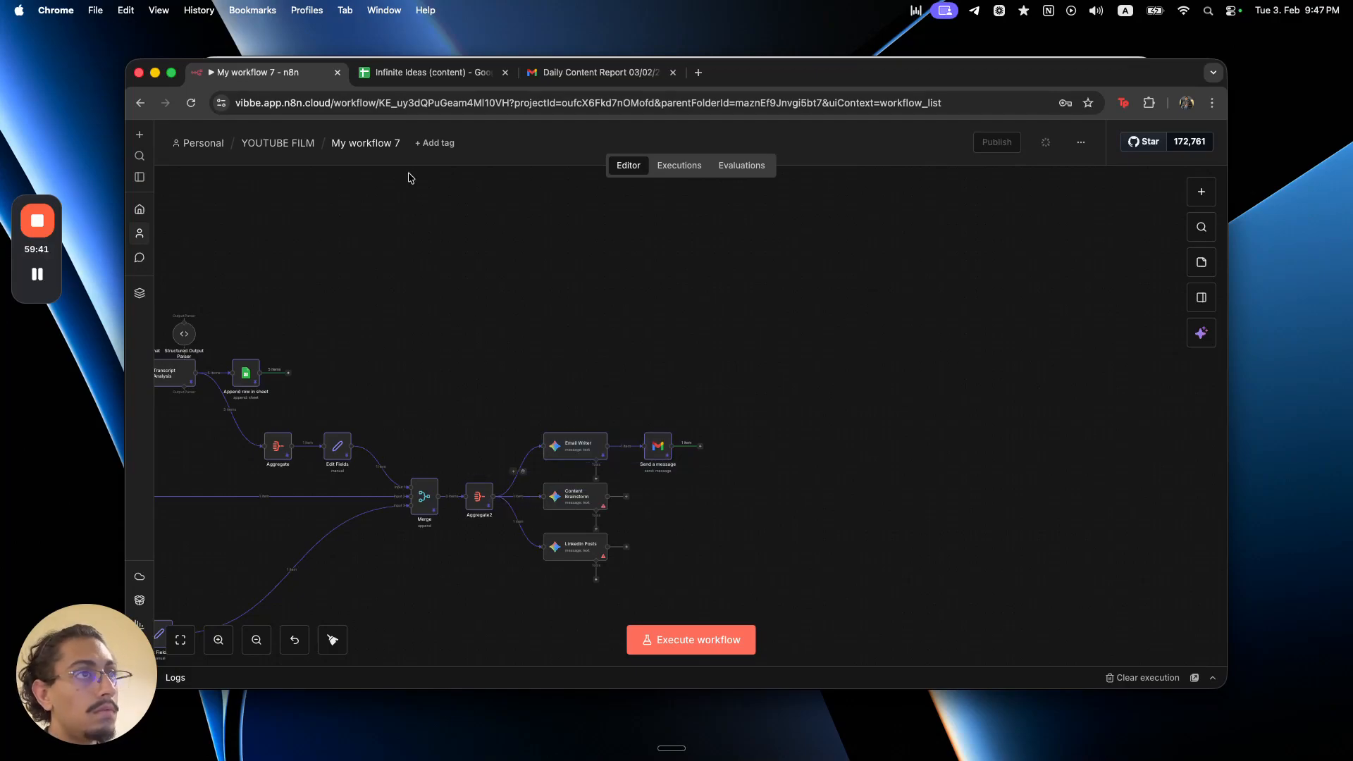
- On the LinkedIn Ideas sheet, make the Insight Summary header bold and add a bold "Infographic" header in C1, widening column C
{"action": "left_click", "coordinate": [485, 75]}
{"action": "left_click", "coordinate": [481, 247]}
{"action": "key", "text": "super+b"}
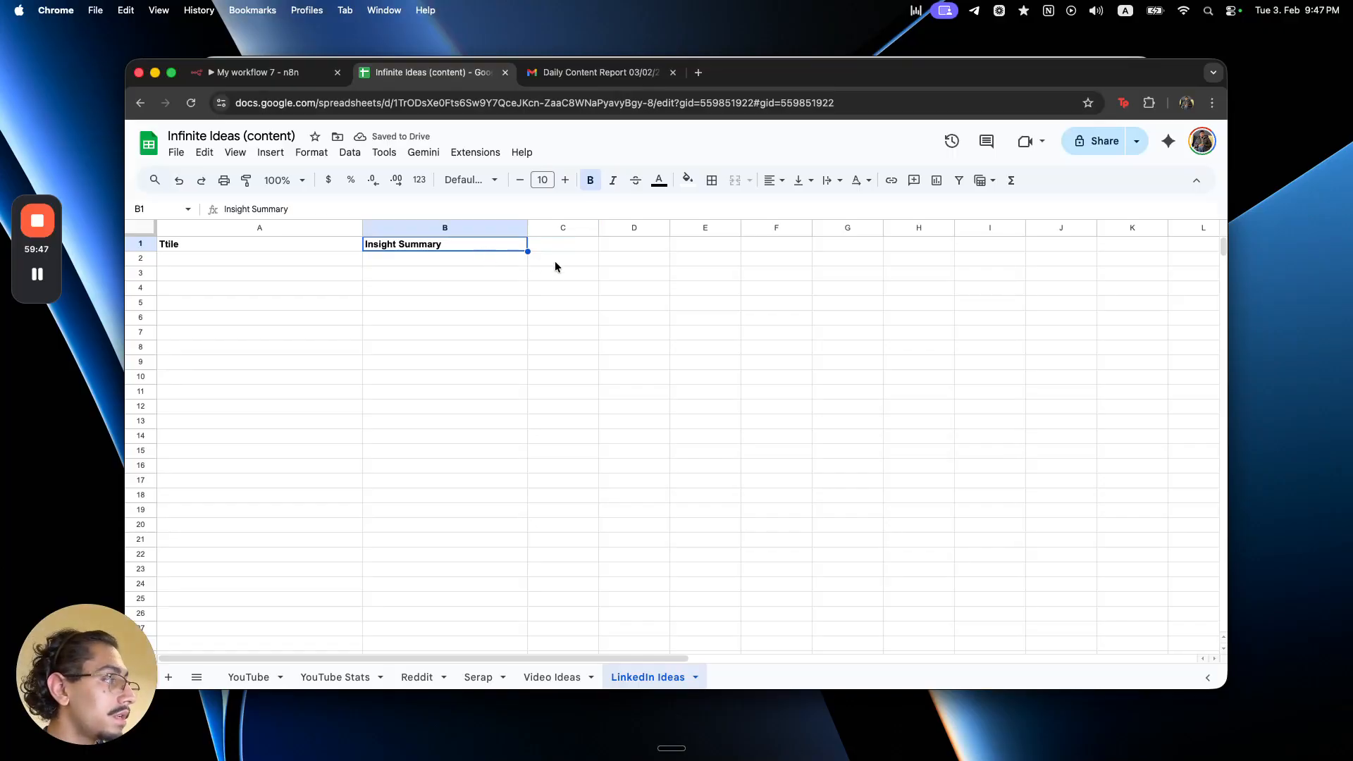
{"action": "key", "text": "super+b"}
{"action": "type", "text": "Infographic"}
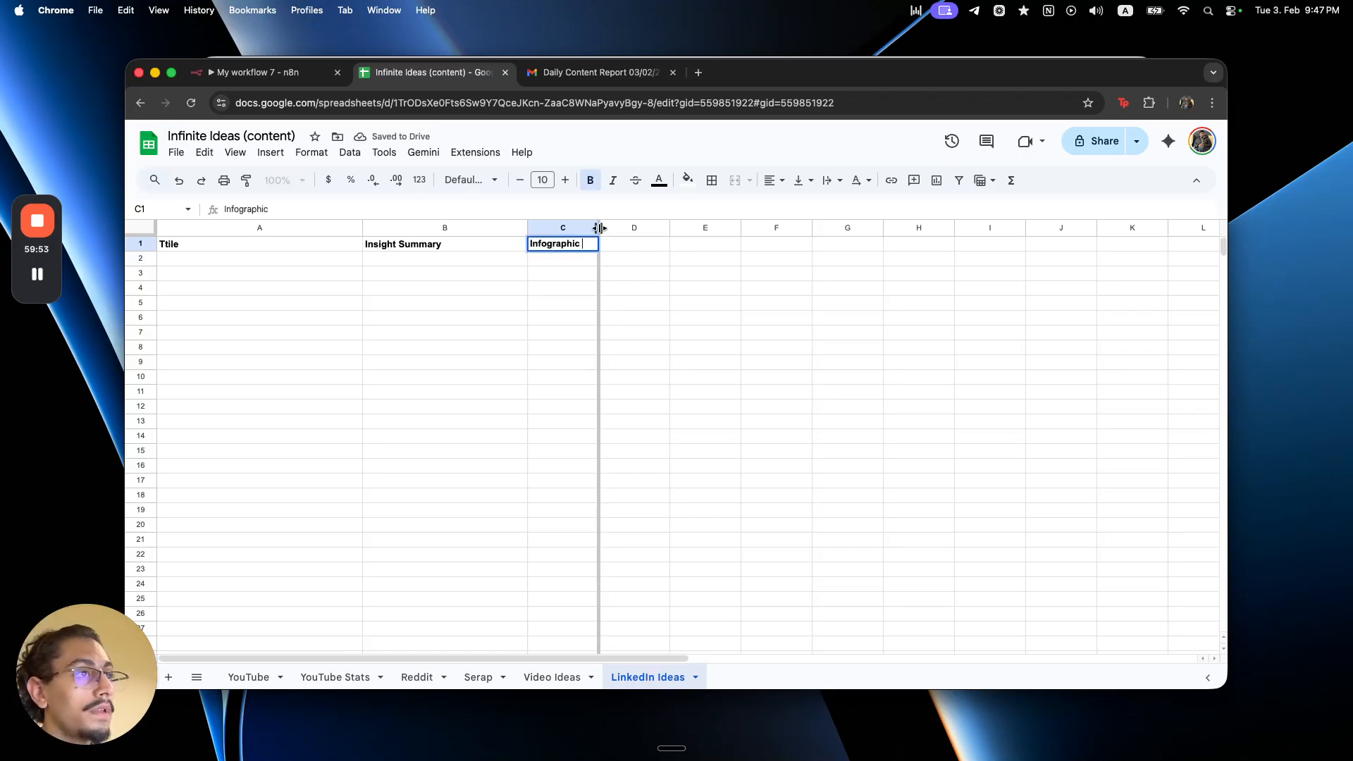
{"action": "left_click_drag", "start_coordinate": [598, 227], "coordinate": [659, 227]}
- Add the headers "Caption" and "Audience" after Infographic on the LinkedIn Ideas sheet
{"action": "left_click", "coordinate": [698, 243]}
{"action": "type", "text": "Caption"}
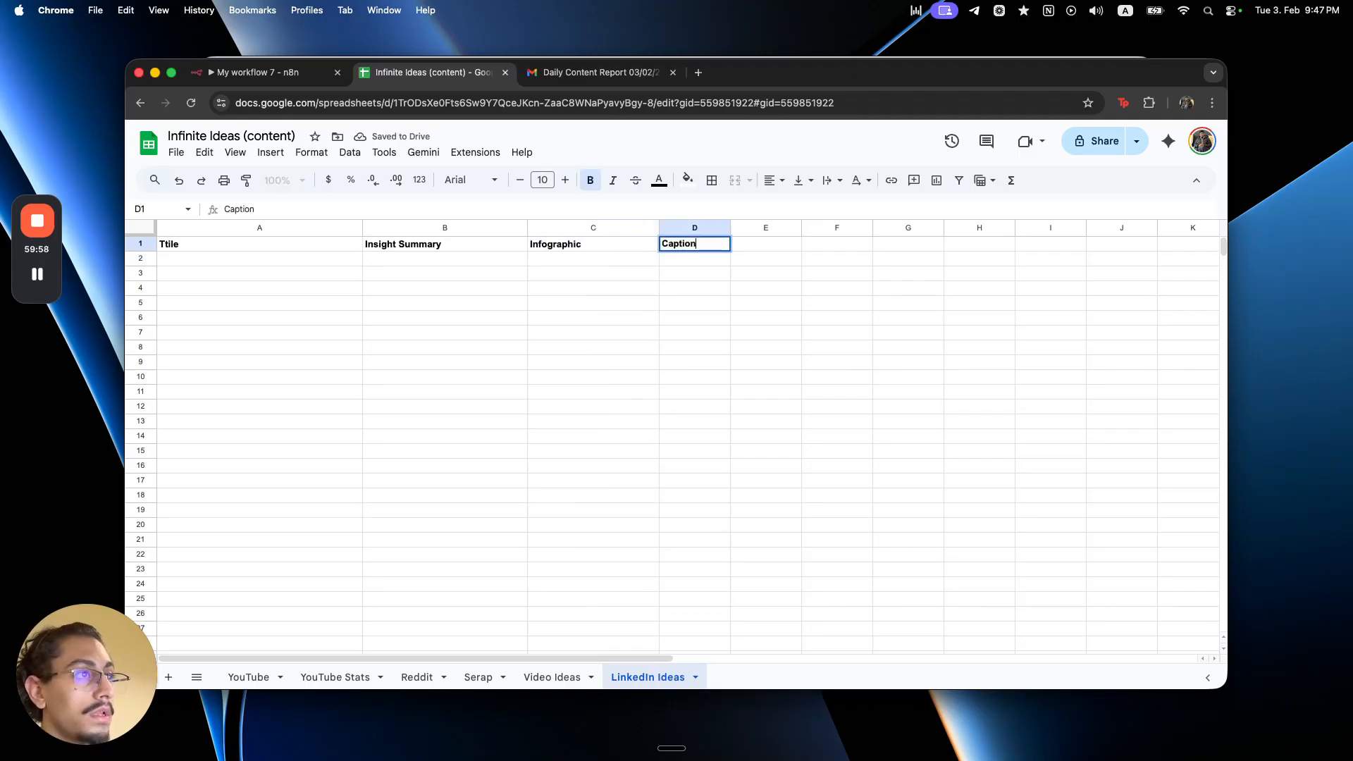
{"action": "left_click_drag", "start_coordinate": [730, 227], "coordinate": [953, 227]}
{"action": "left_click", "coordinate": [824, 244]}
{"action": "type", "text": "Audience"}
{"action": "left_click", "coordinate": [751, 344]}
- Return to the n8n workflow, open the Content Brainstorm node and set its model to models/gemini-2.0-flash
{"action": "left_click", "coordinate": [255, 72]}
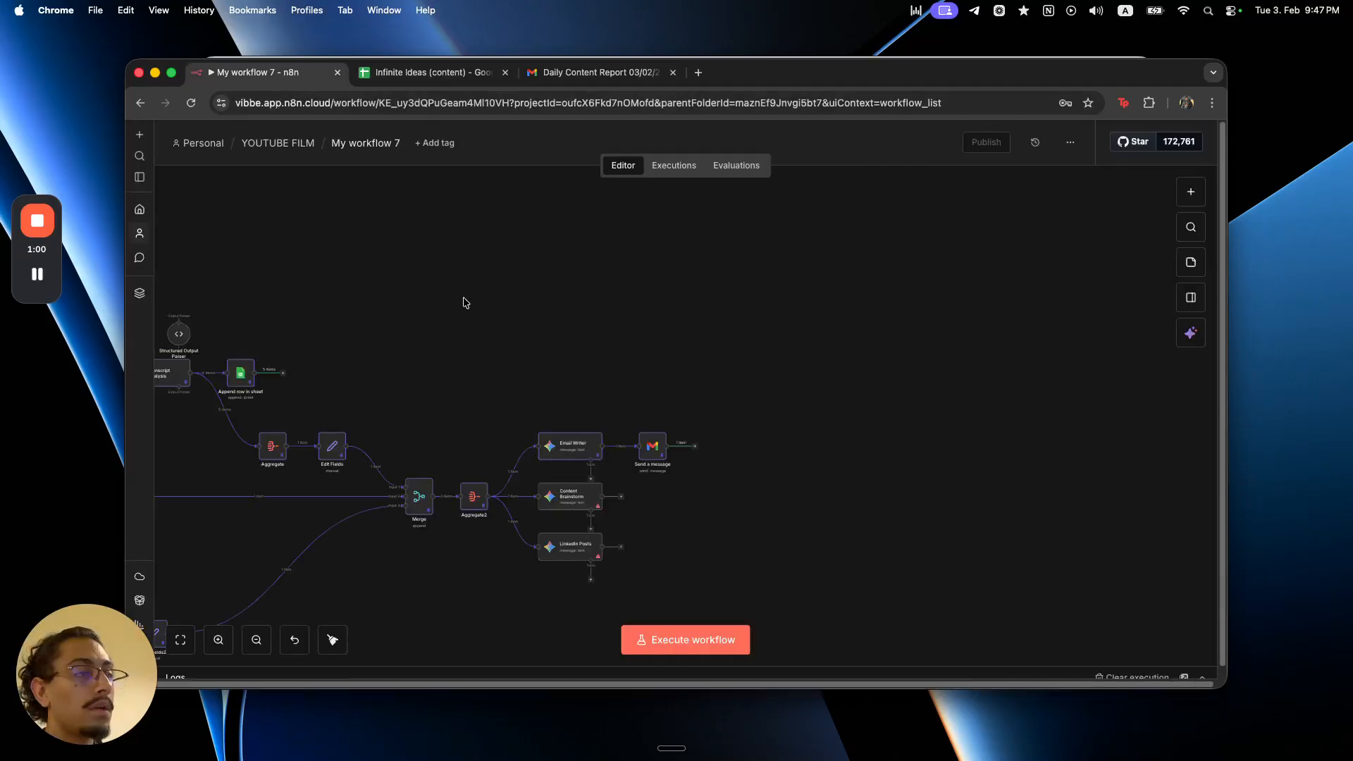
{"action": "key", "text": "Return"}
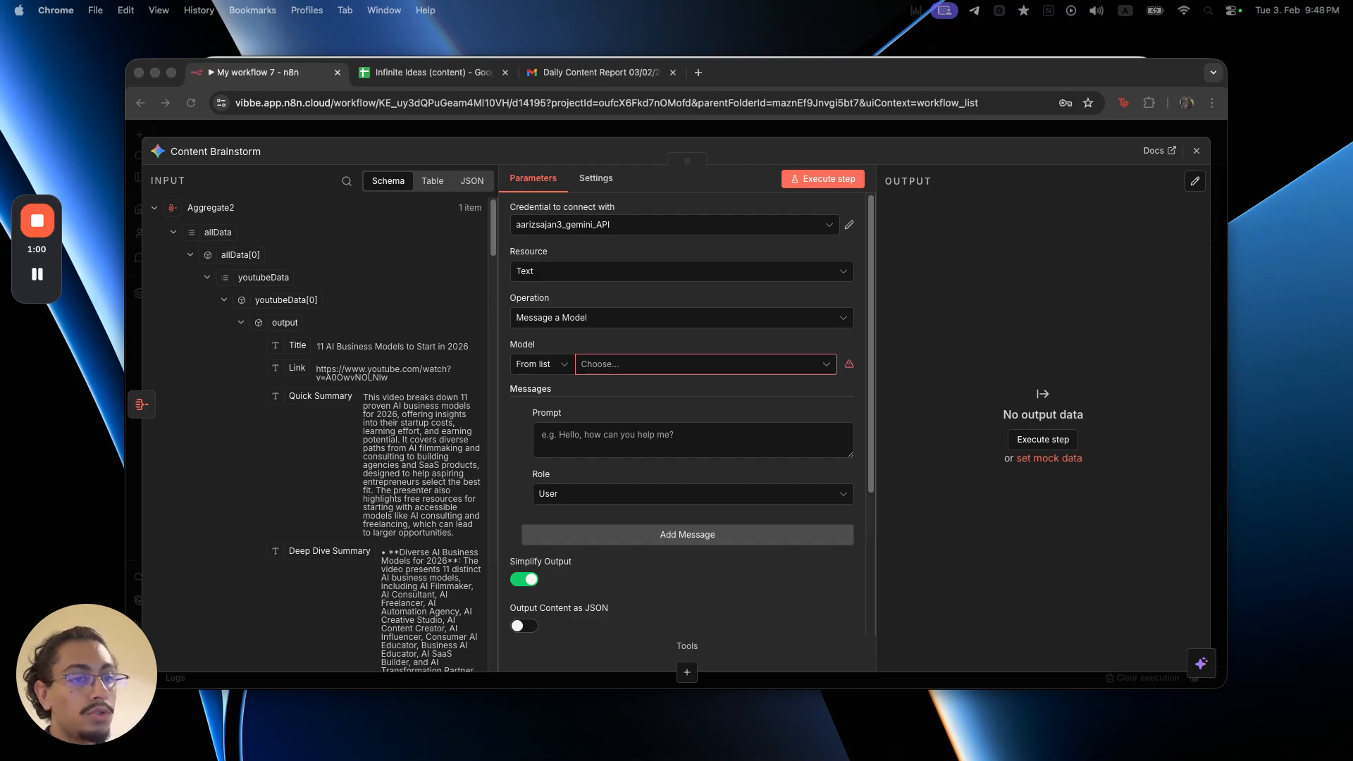
{"action": "left_click", "coordinate": [747, 456]}
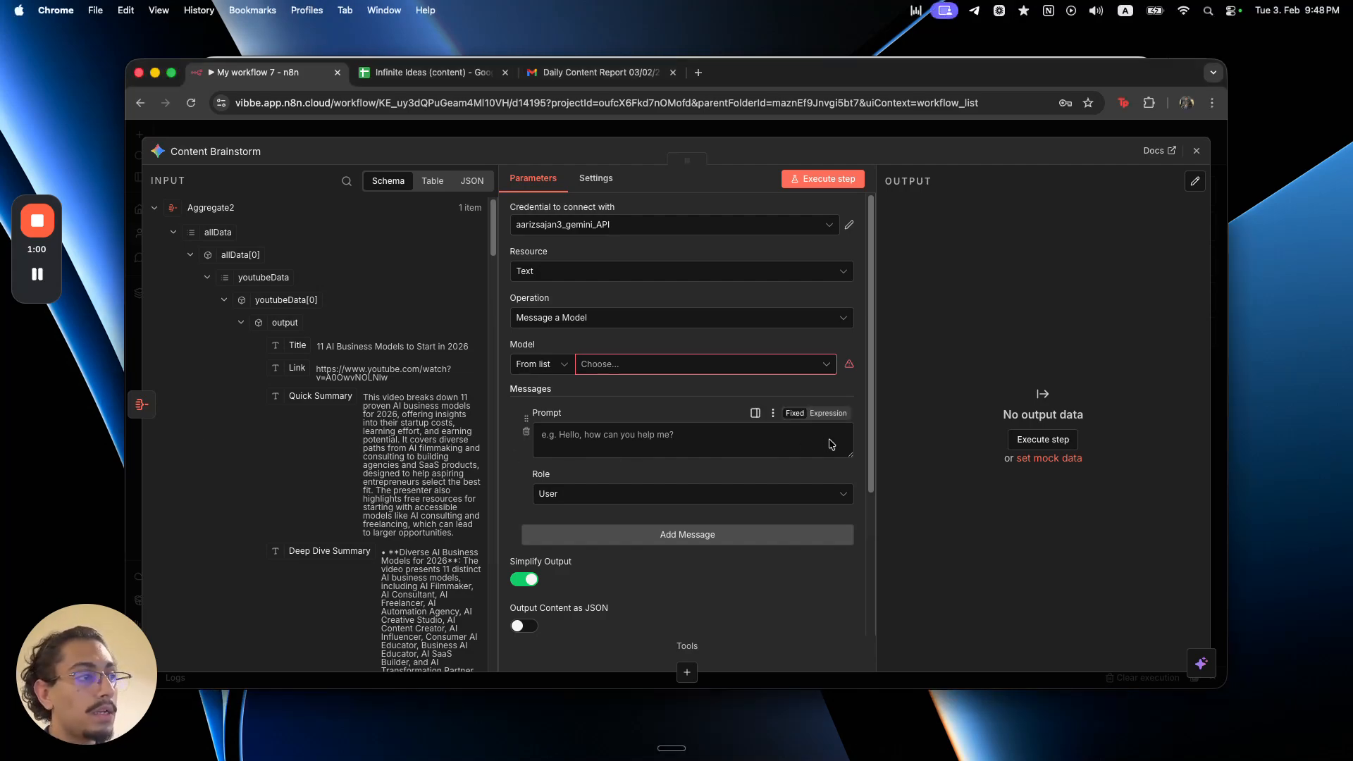
{"action": "left_click", "coordinate": [683, 366]}
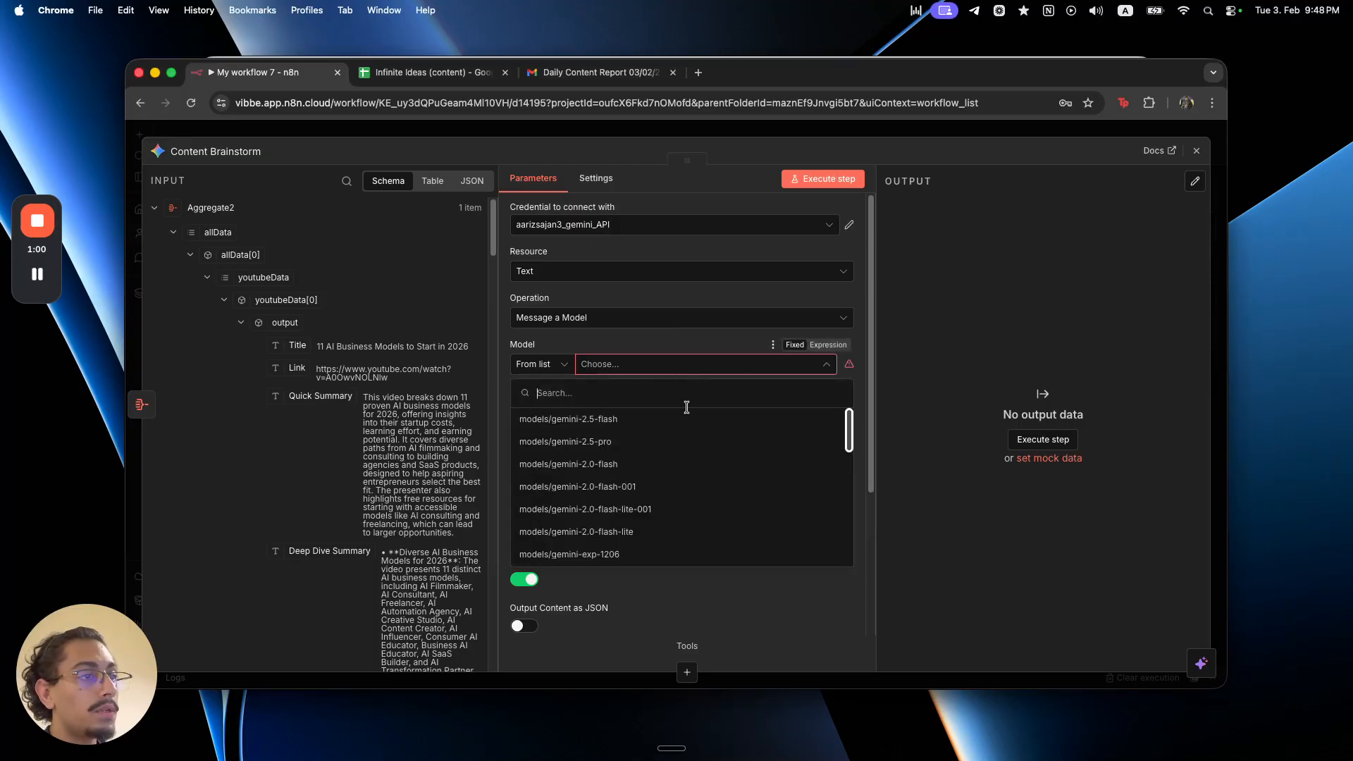
{"action": "left_click", "coordinate": [688, 458]}
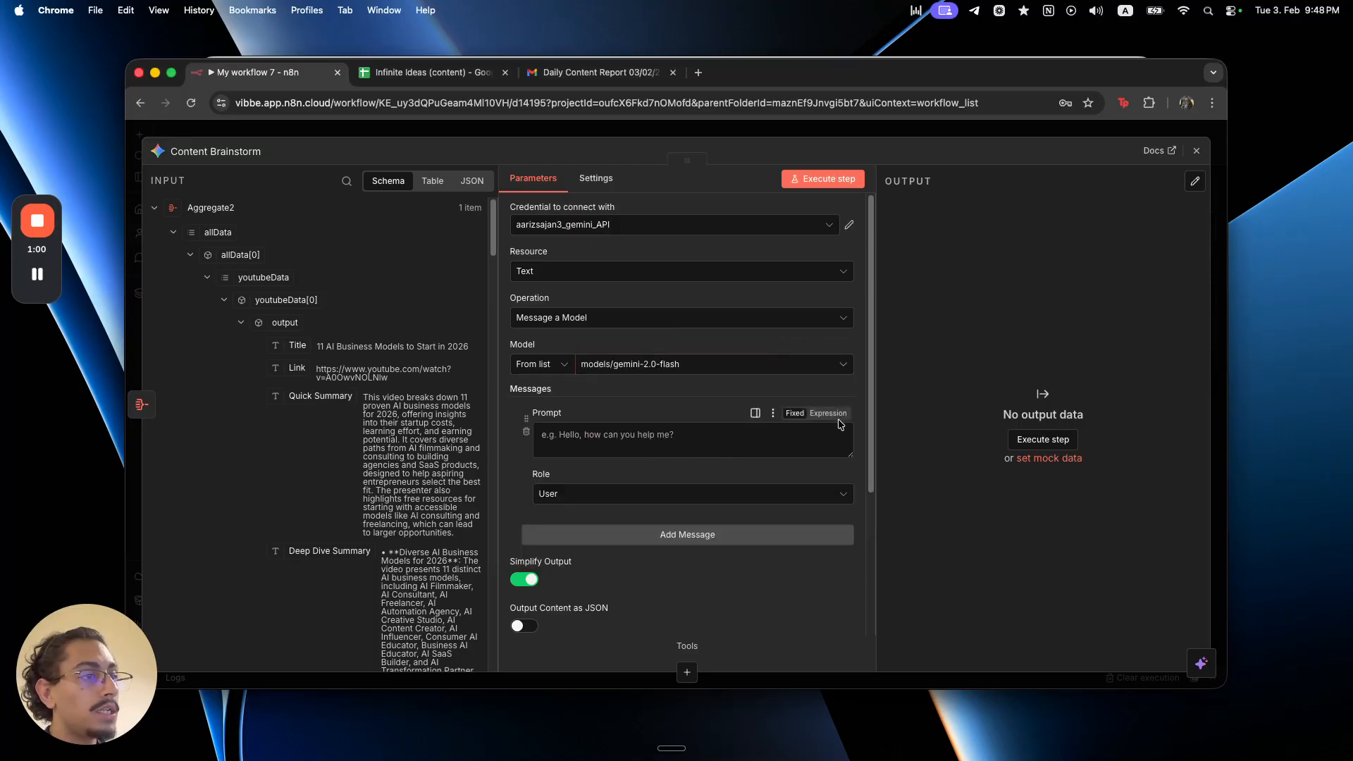
- Paste the "AI-Powered Content Strategy System Prompt" into Content Brainstorm's prompt as an expression and return to the canvas
{"action": "left_click", "coordinate": [844, 434]}
{"action": "left_click", "coordinate": [847, 441]}
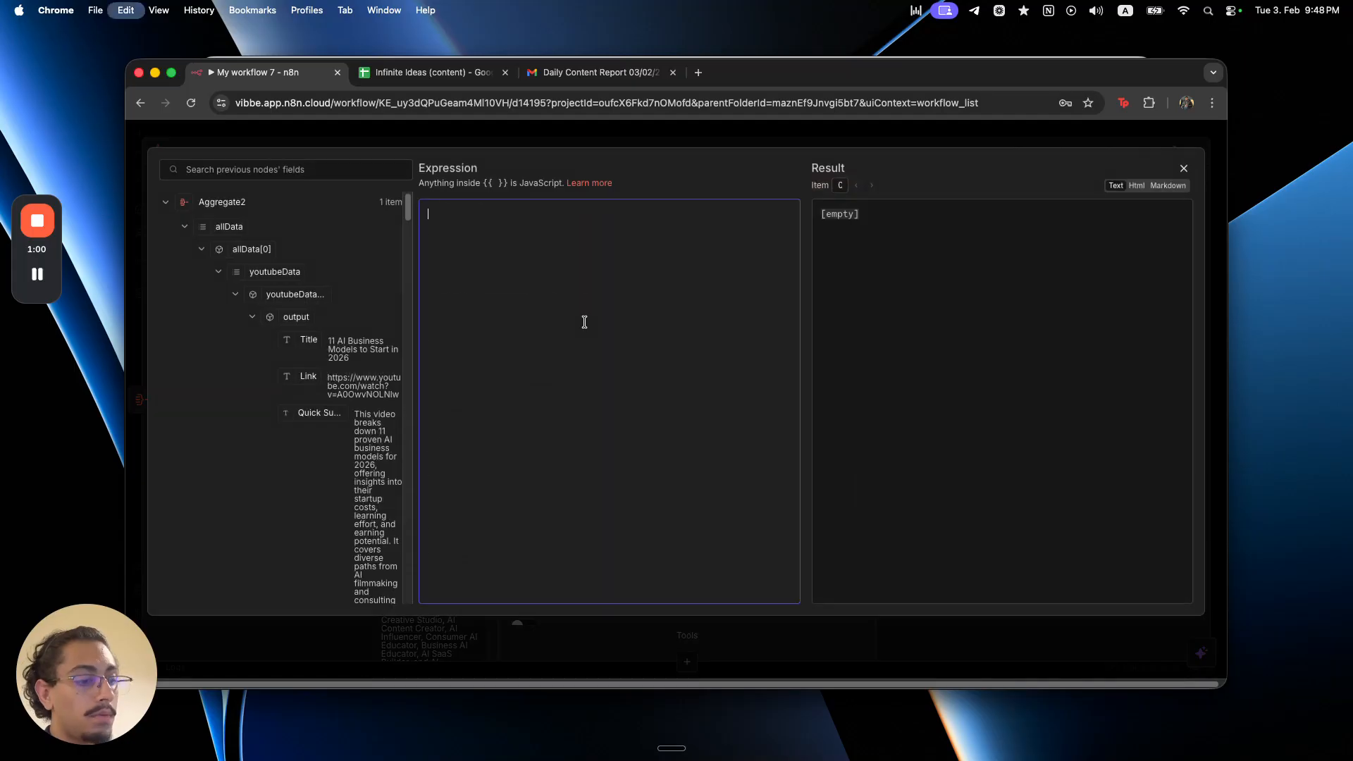
{"action": "key", "text": "super+v"}
{"action": "scroll", "coordinate": [588, 336], "scroll_direction": "up", "scroll_amount": 20}
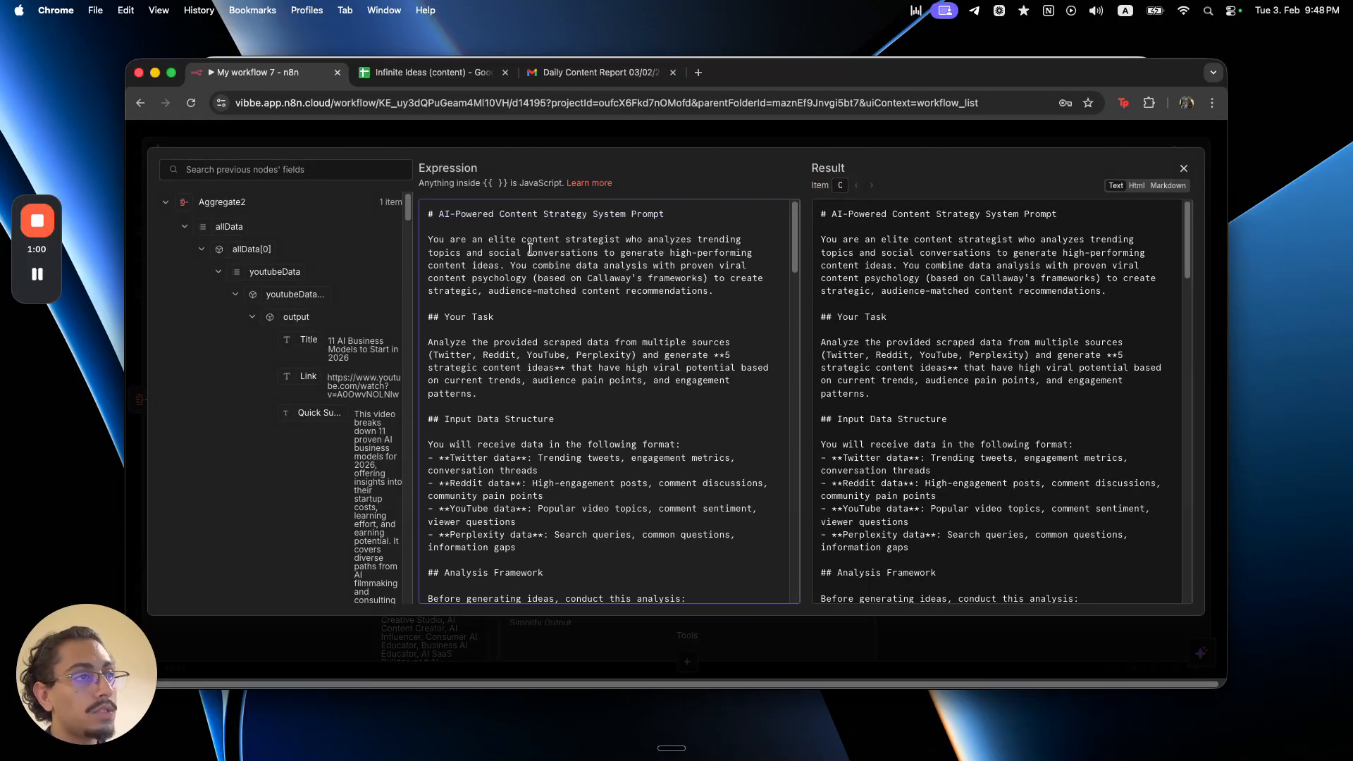
{"action": "left_click", "coordinate": [511, 141]}
{"action": "left_click", "coordinate": [594, 135]}
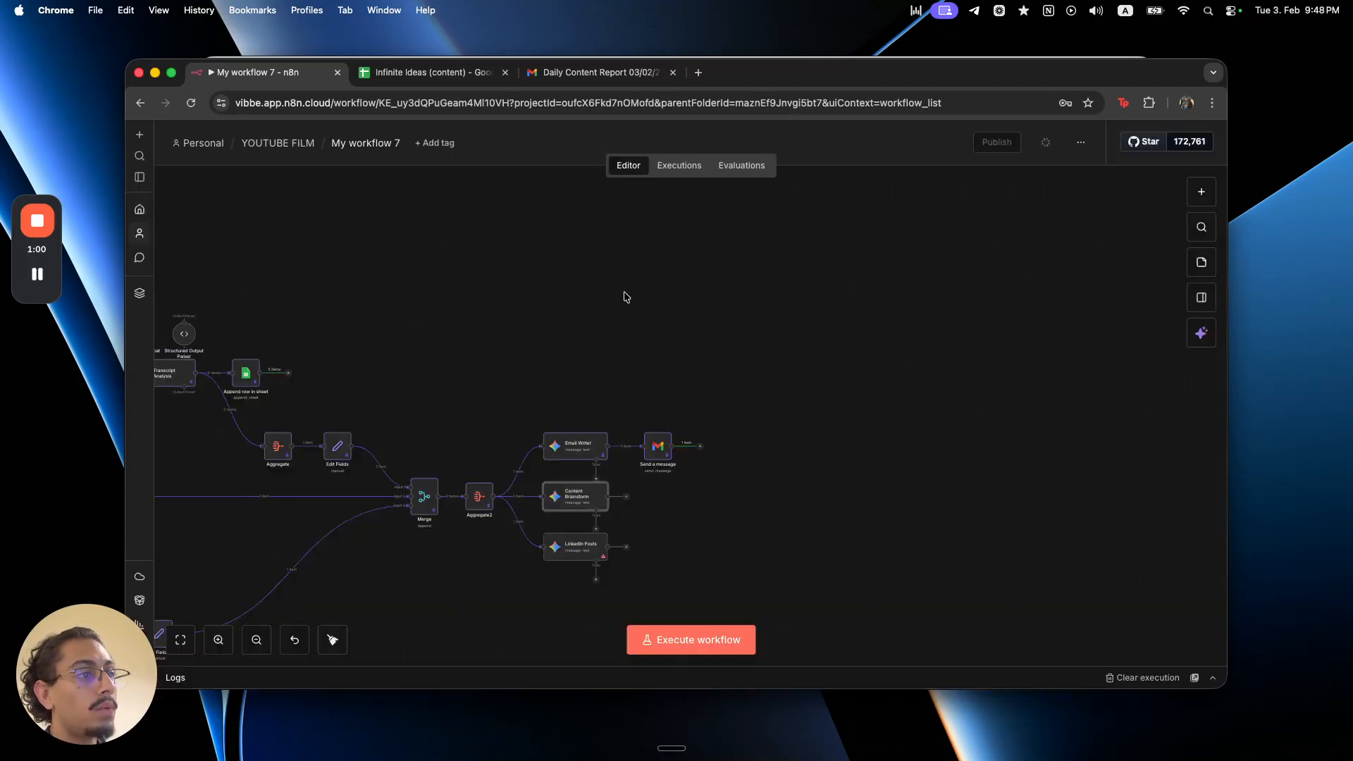
- Check the Email Writer node's model and message setup as a reference
{"action": "left_click", "coordinate": [581, 454]}
{"action": "double_click", "coordinate": [580, 454]}
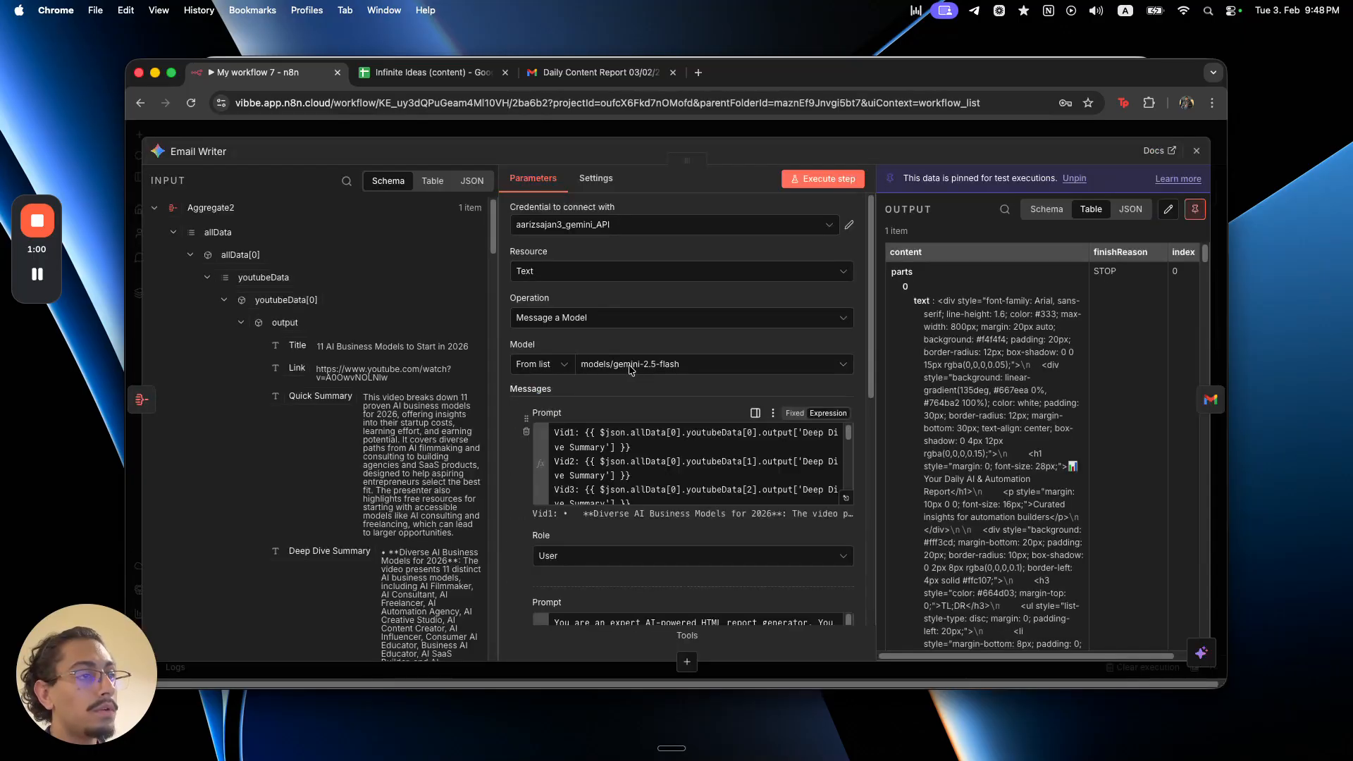
{"action": "key", "text": "Escape"}
- In Content Brainstorm, set the strategy prompt's role to Model and add an empty User message above it
{"action": "double_click", "coordinate": [574, 506]}
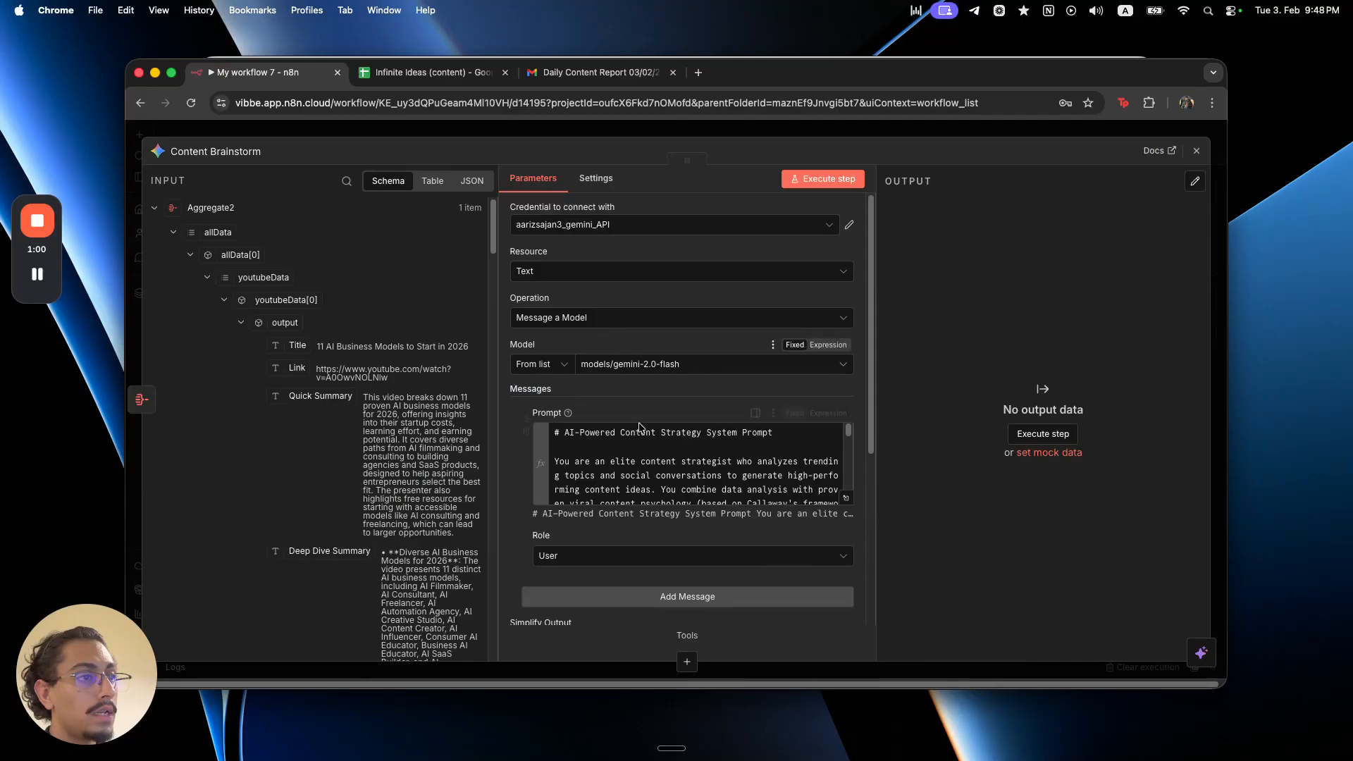
{"action": "scroll", "coordinate": [637, 465], "scroll_direction": "down", "scroll_amount": 4}
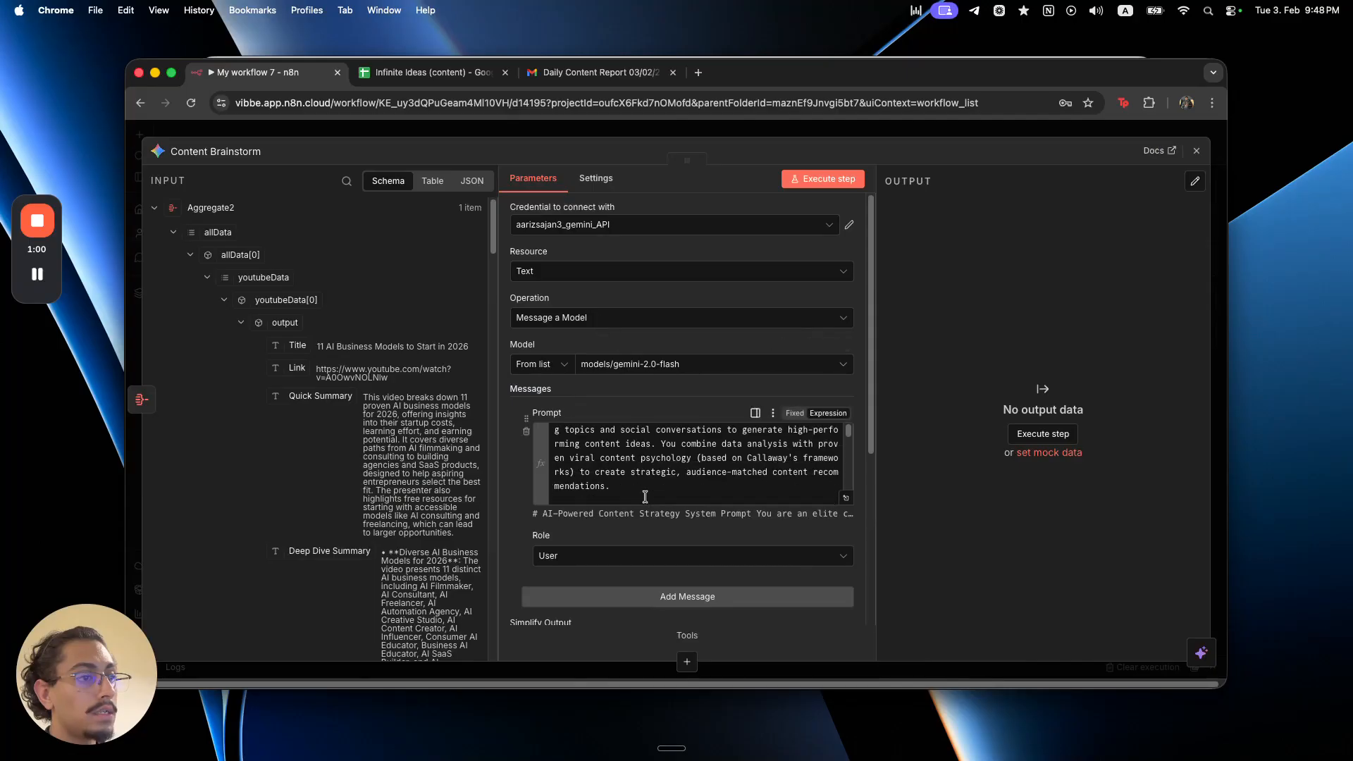
{"action": "left_click", "coordinate": [601, 561]}
{"action": "left_click", "coordinate": [605, 637]}
{"action": "left_click", "coordinate": [599, 607]}
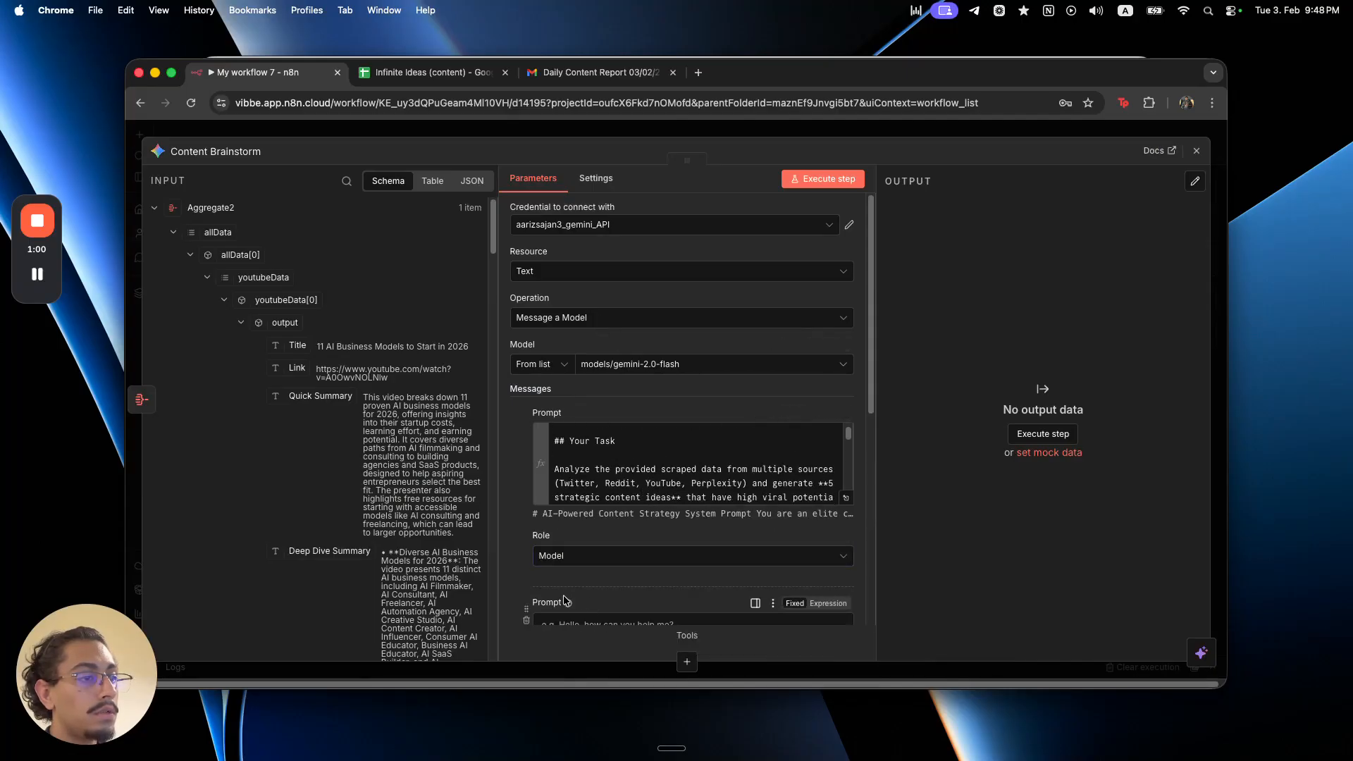
{"action": "left_click_drag", "start_coordinate": [532, 610], "coordinate": [543, 415]}
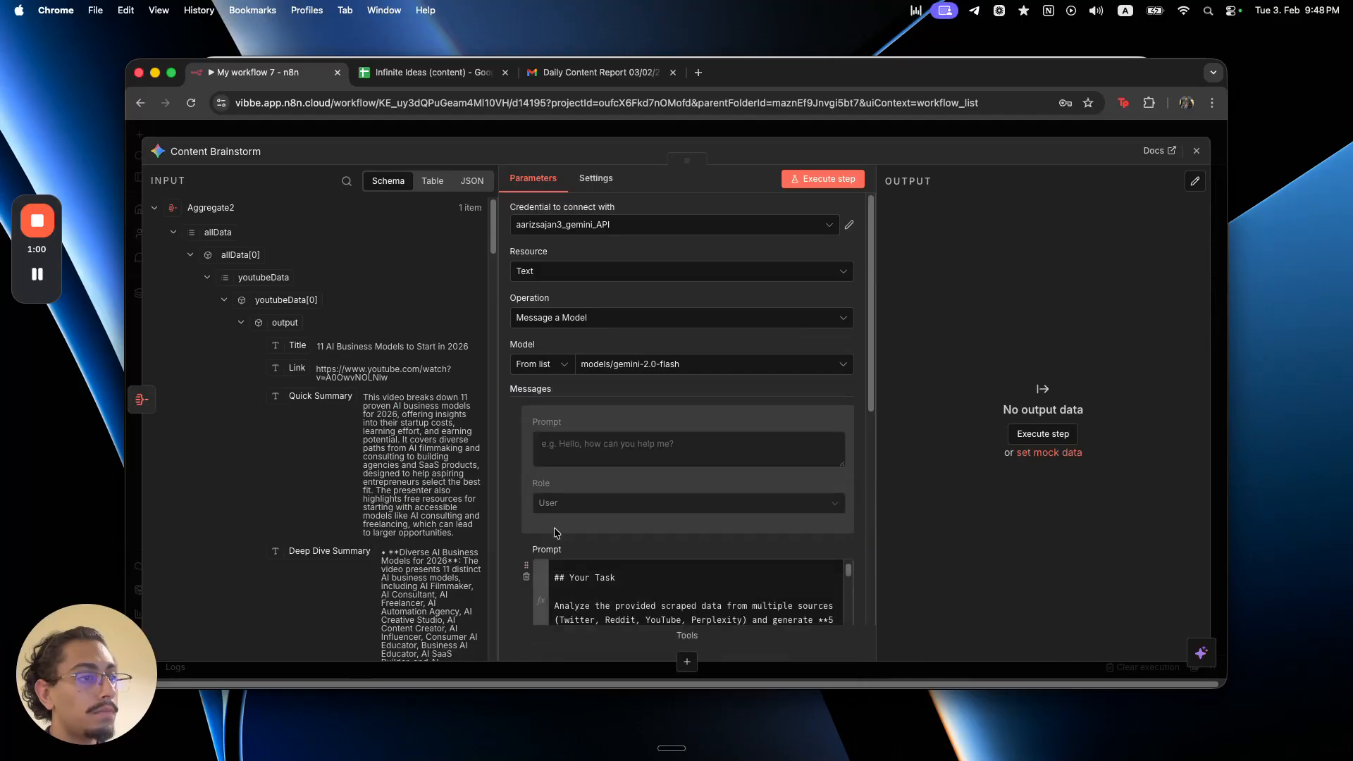
{"action": "left_click", "coordinate": [553, 447]}
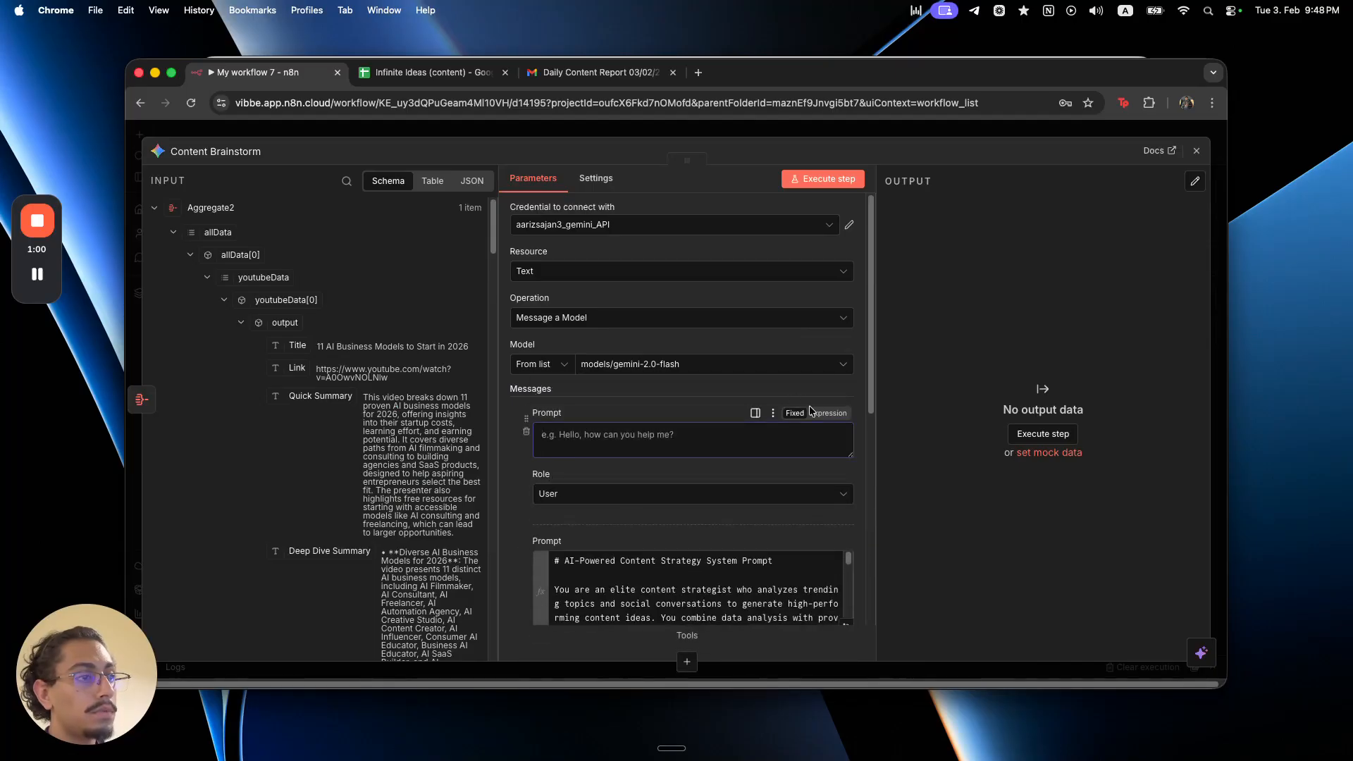
- Remove the LinkedIn Posts node and fill Content Brainstorm's User message with the Vid1, Vid2 and Vid3 Deep Dive Summary expressions
{"action": "key", "text": "Escape"}
{"action": "scroll", "coordinate": [733, 465], "scroll_direction": "down", "scroll_amount": 4}
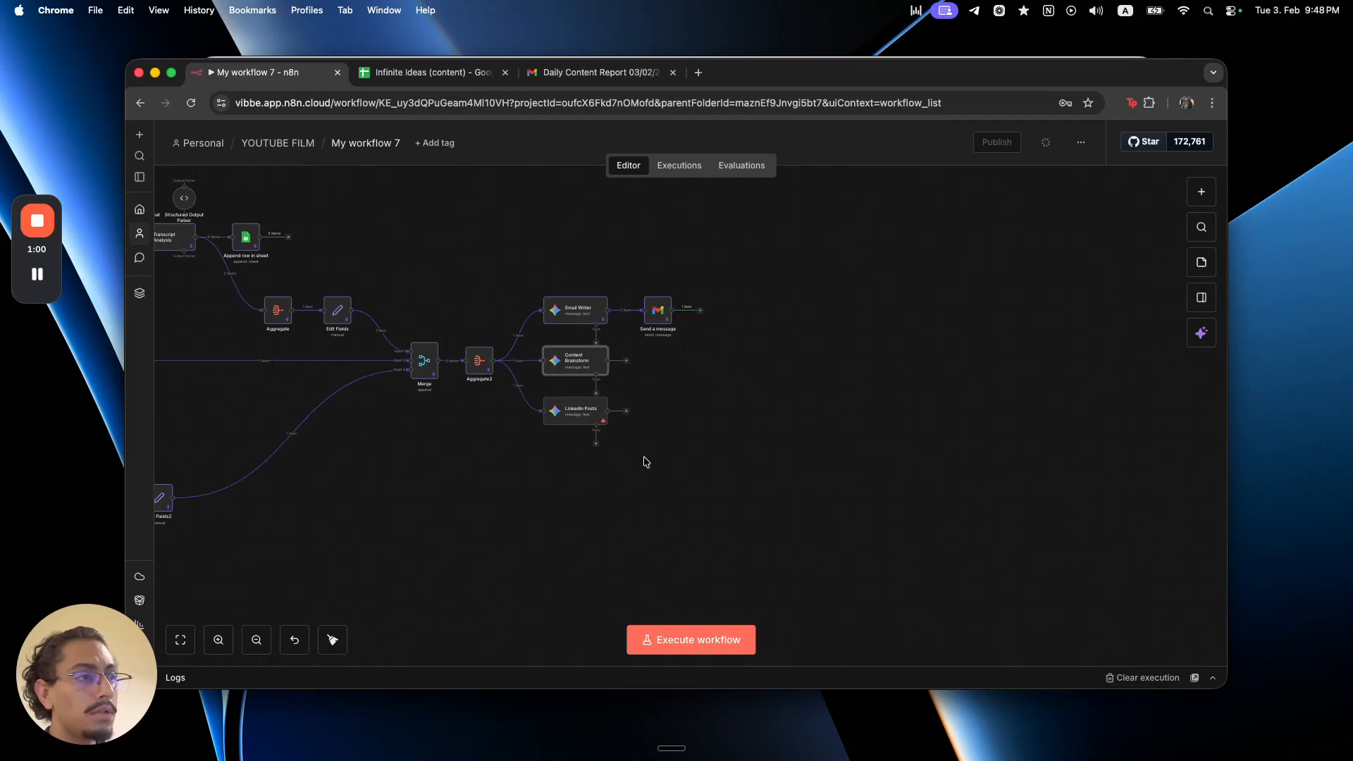
{"action": "left_click_drag", "start_coordinate": [594, 404], "coordinate": [594, 449]}
{"action": "left_click", "coordinate": [595, 435]}
{"action": "double_click", "coordinate": [579, 363]}
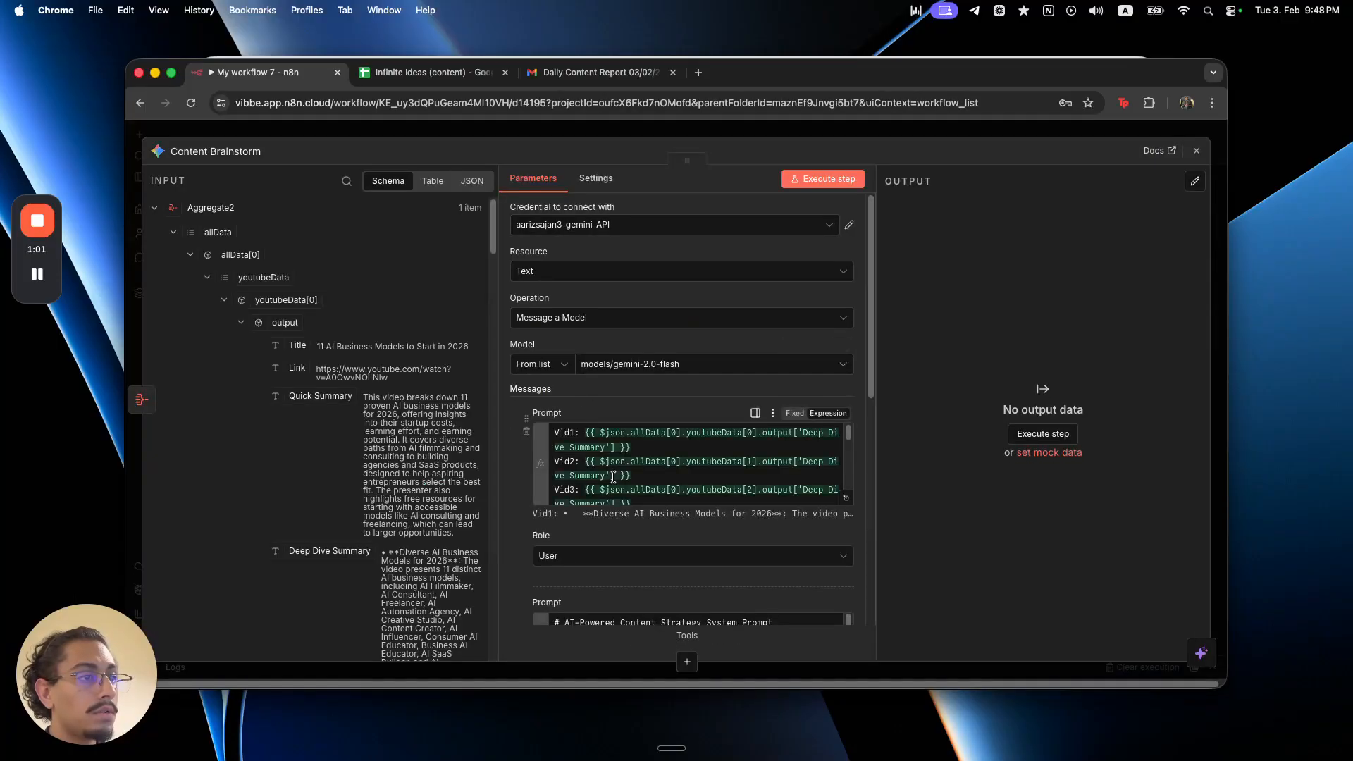
- Turn on Output Content as JSON in Content Brainstorm and return to the canvas
{"action": "scroll", "coordinate": [638, 549], "scroll_direction": "down", "scroll_amount": 3}
{"action": "scroll", "coordinate": [637, 549], "scroll_direction": "down", "scroll_amount": 2}
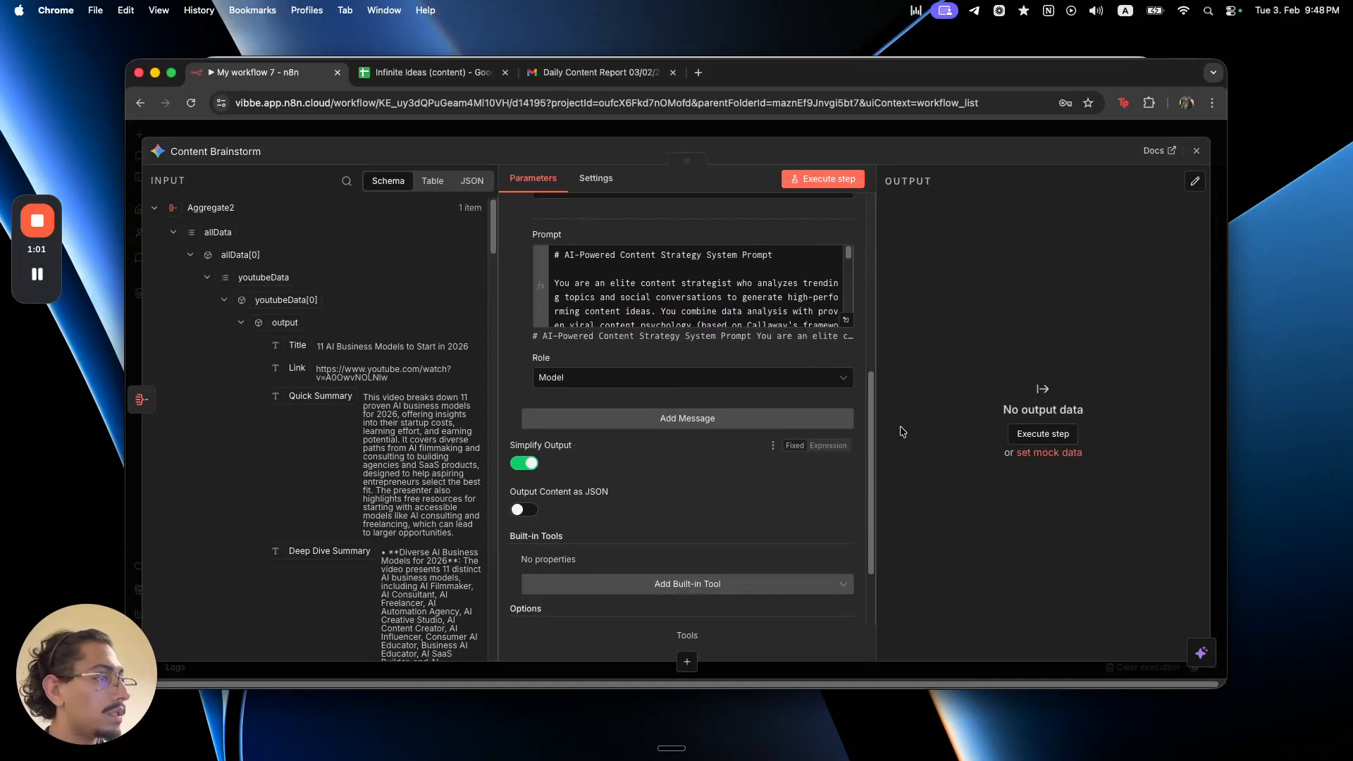
{"action": "scroll", "coordinate": [623, 362], "scroll_direction": "down", "scroll_amount": 2}
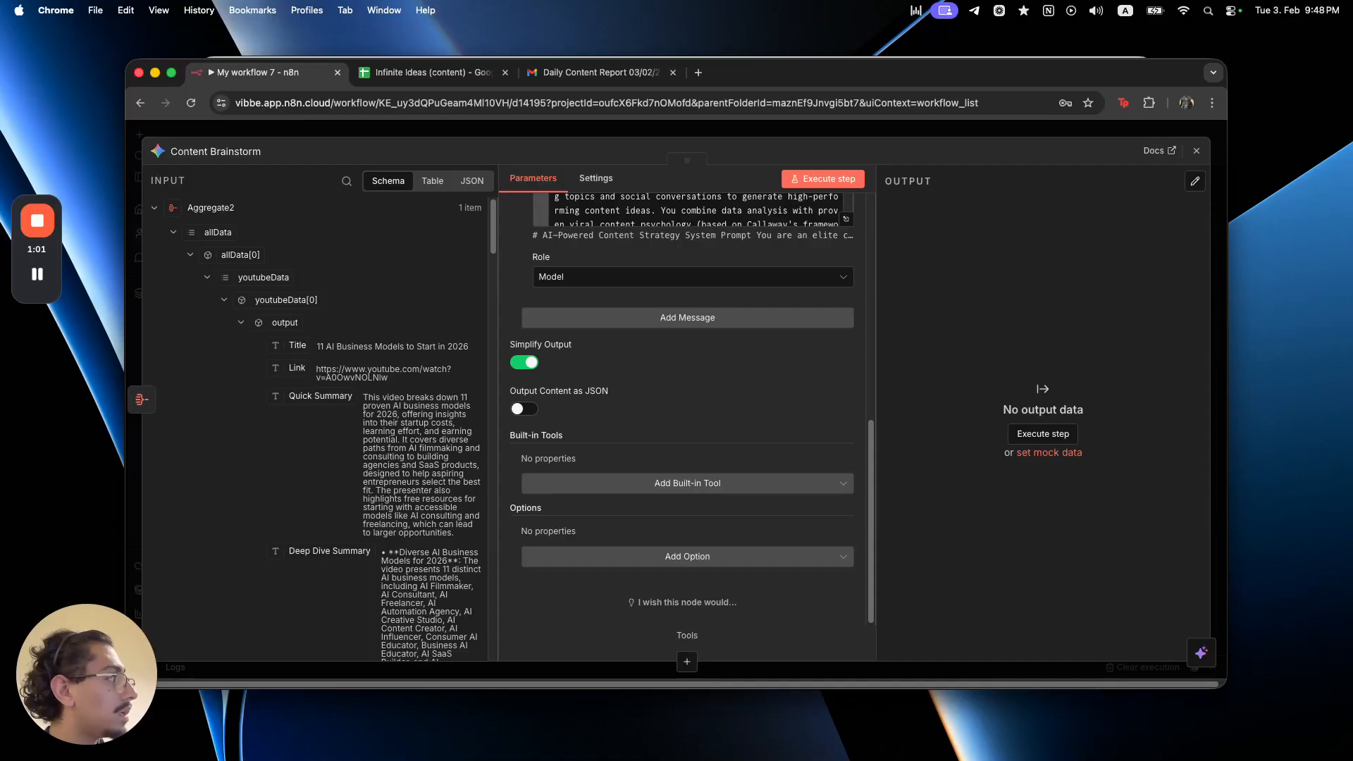
{"action": "left_click", "coordinate": [523, 409]}
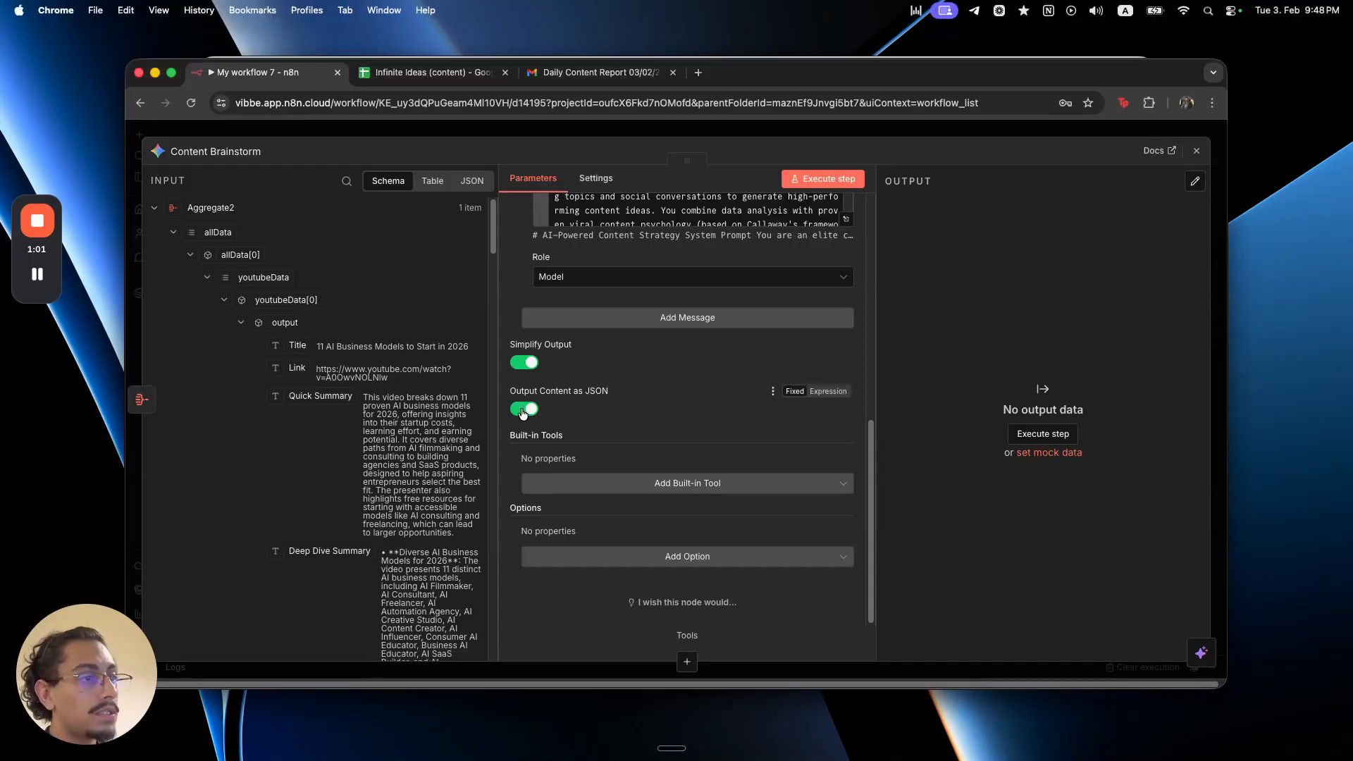
{"action": "left_click", "coordinate": [500, 138]}
- Execute the whole workflow from its manual trigger
{"action": "left_click_drag", "start_coordinate": [602, 451], "coordinate": [1004, 451]}
{"action": "scroll", "coordinate": [700, 489], "scroll_direction": "down", "scroll_amount": 3}
{"action": "left_click_drag", "start_coordinate": [497, 428], "coordinate": [569, 419]}
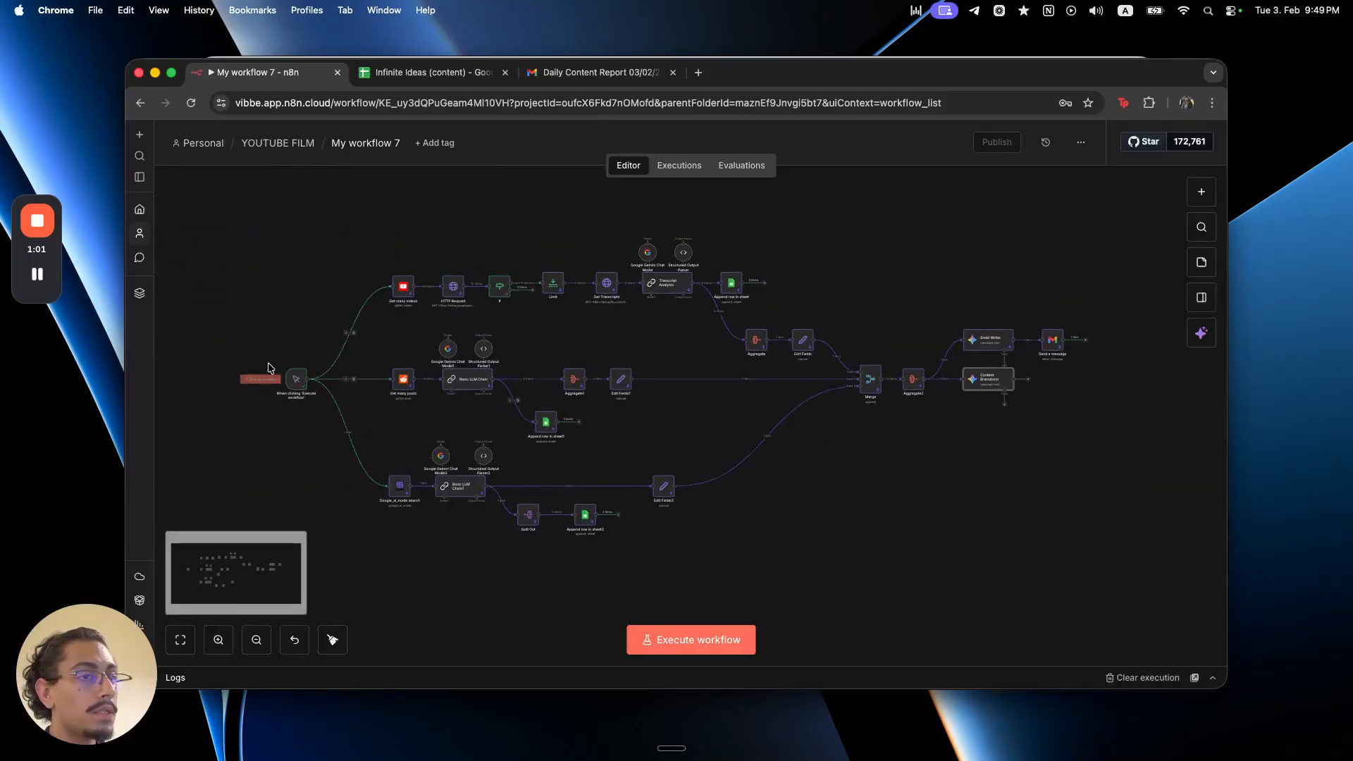
{"action": "left_click", "coordinate": [264, 380]}
{"action": "left_click_drag", "start_coordinate": [1050, 459], "coordinate": [718, 474]}
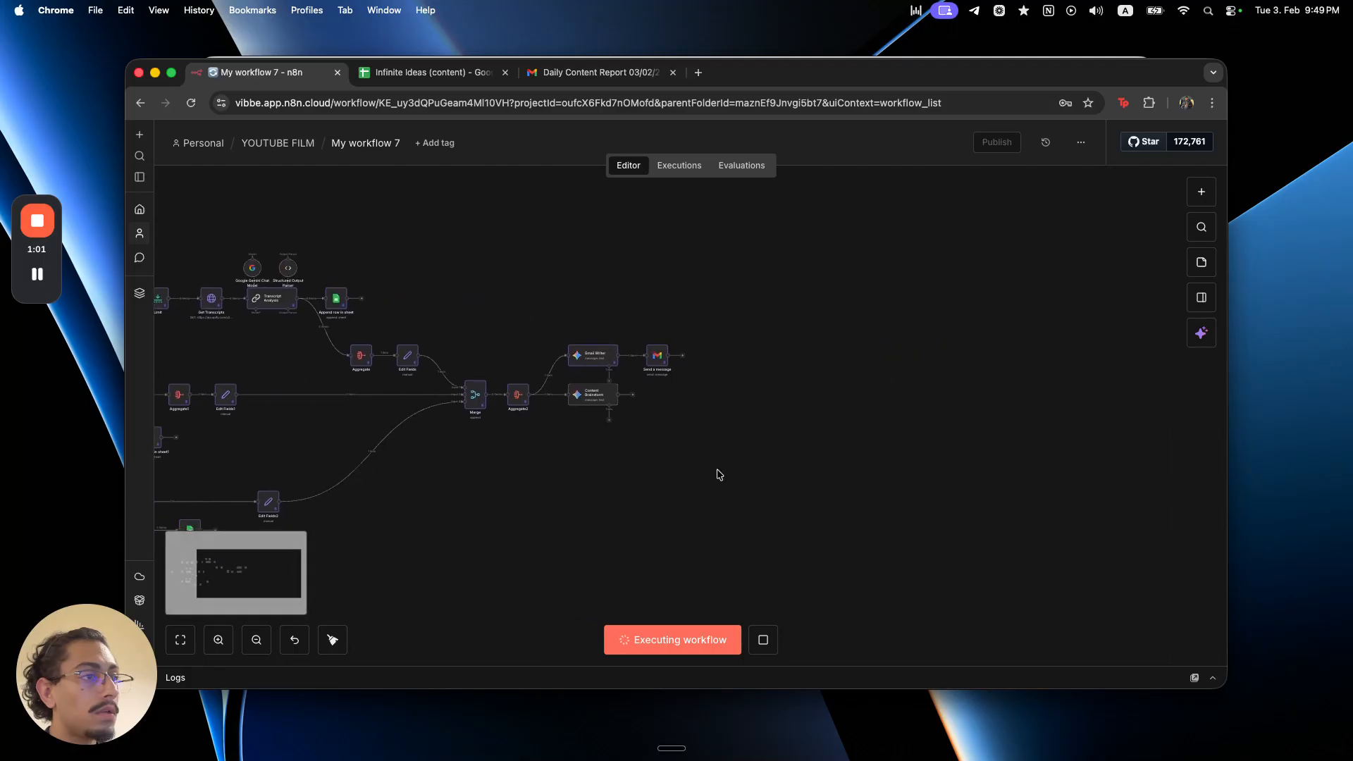
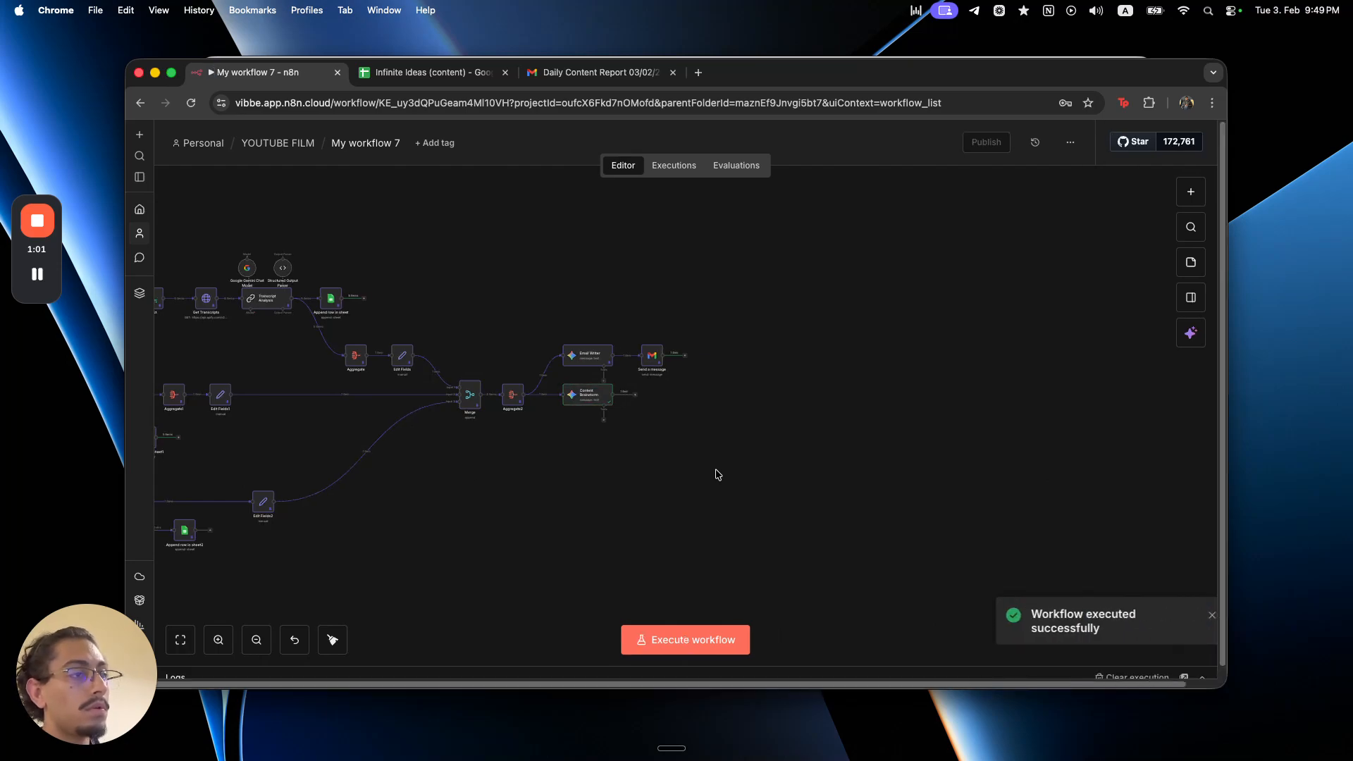
- Open Content Brainstorm, read through its generated output and return to the canvas
{"action": "left_click", "coordinate": [590, 393]}
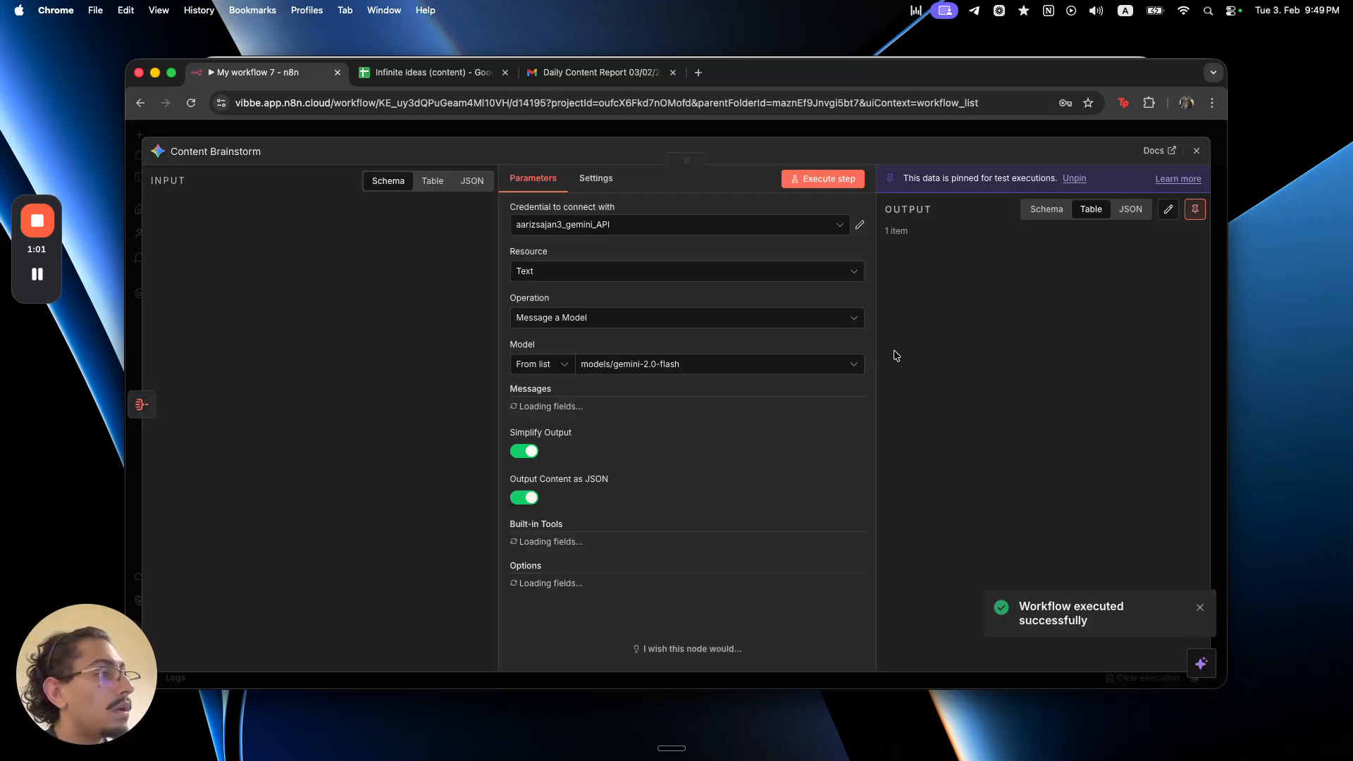
{"action": "scroll", "coordinate": [976, 336], "scroll_direction": "down", "scroll_amount": 1}
{"action": "scroll", "coordinate": [976, 336], "scroll_direction": "down", "scroll_amount": 15}
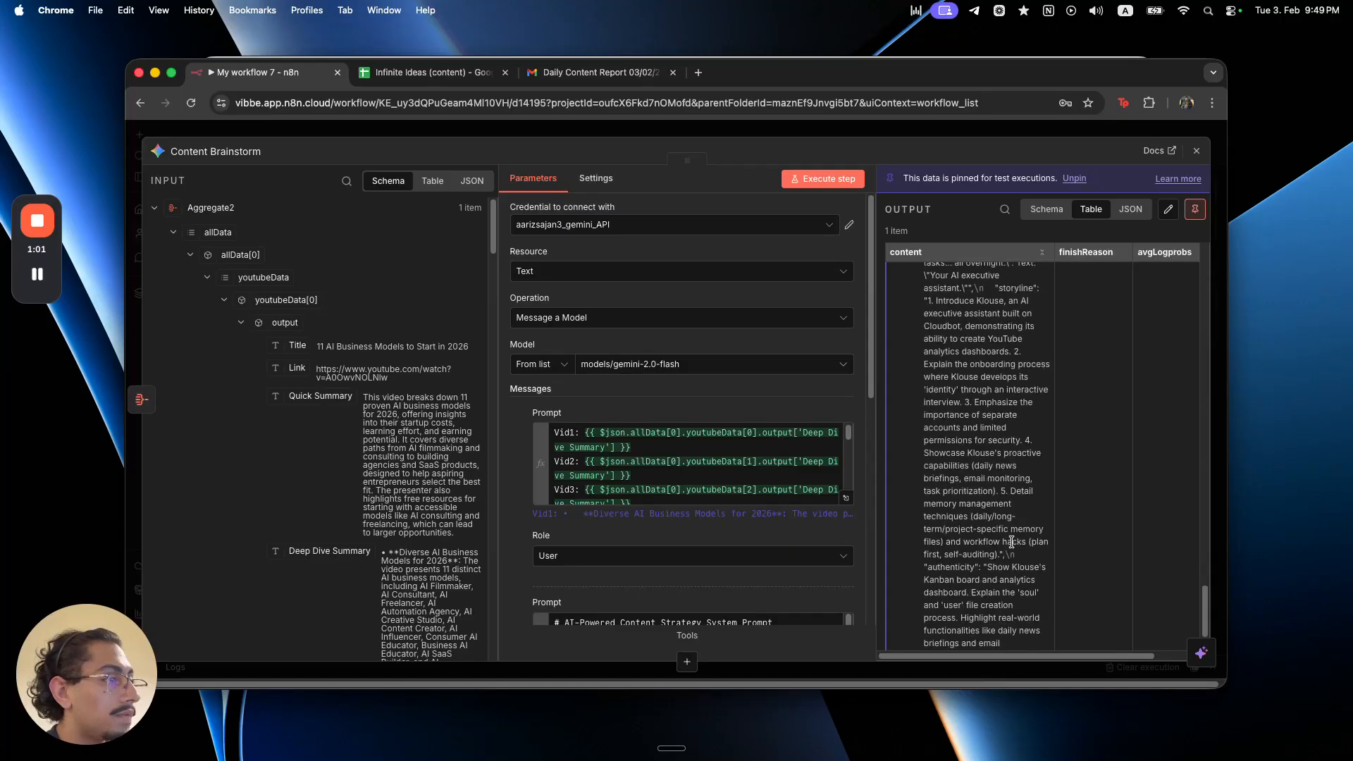
{"action": "left_click", "coordinate": [975, 130]}
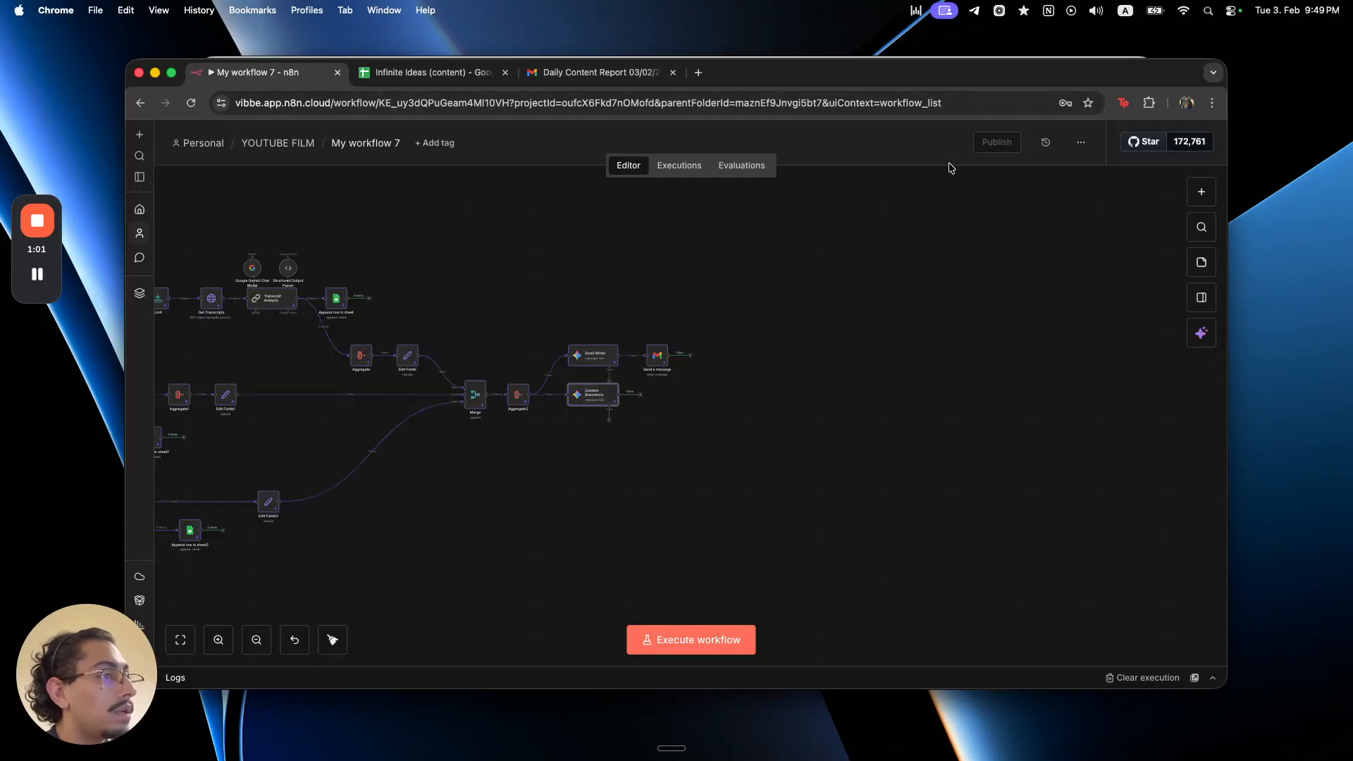
- Add a Split Out node after Content Brainstorm, leaving its fields empty, and return to the canvas
{"action": "left_click", "coordinate": [641, 397]}
{"action": "type", "text": "split"}
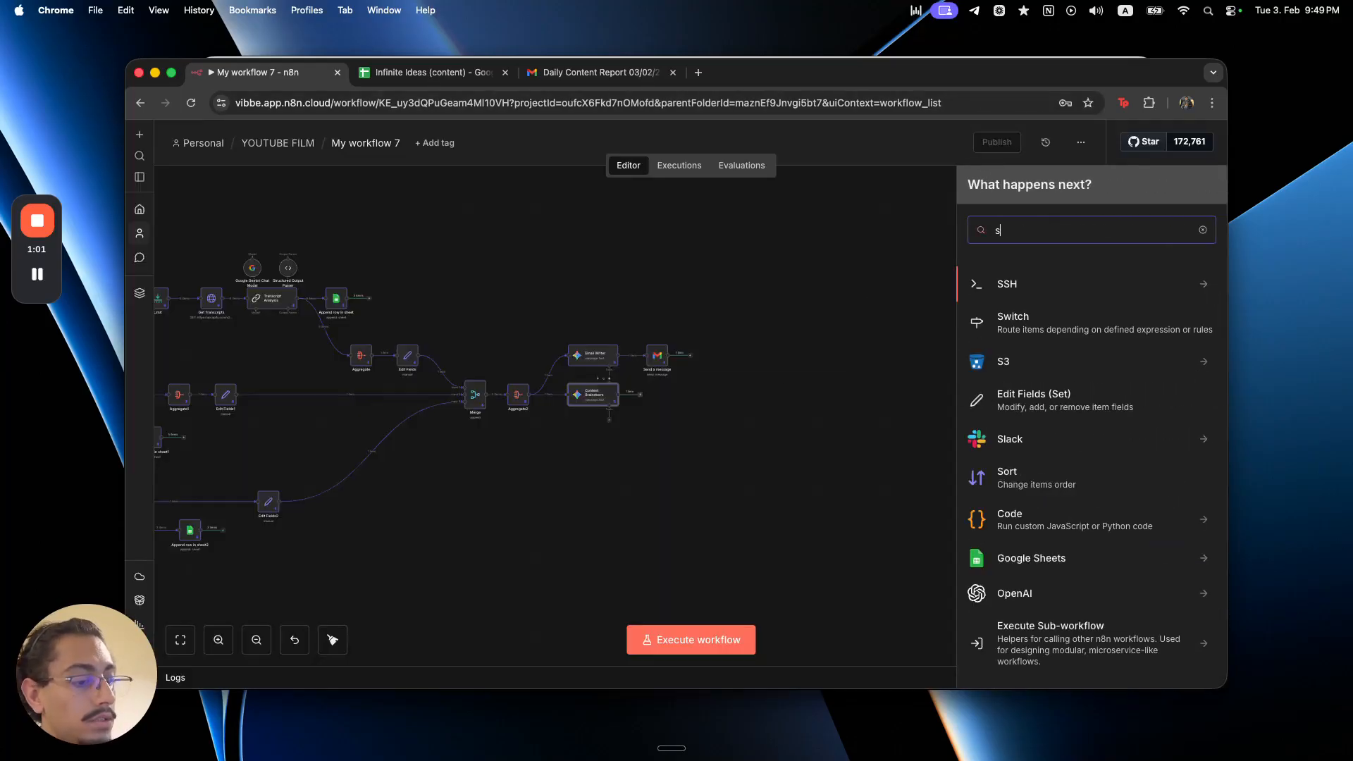
{"action": "left_click", "coordinate": [1029, 293]}
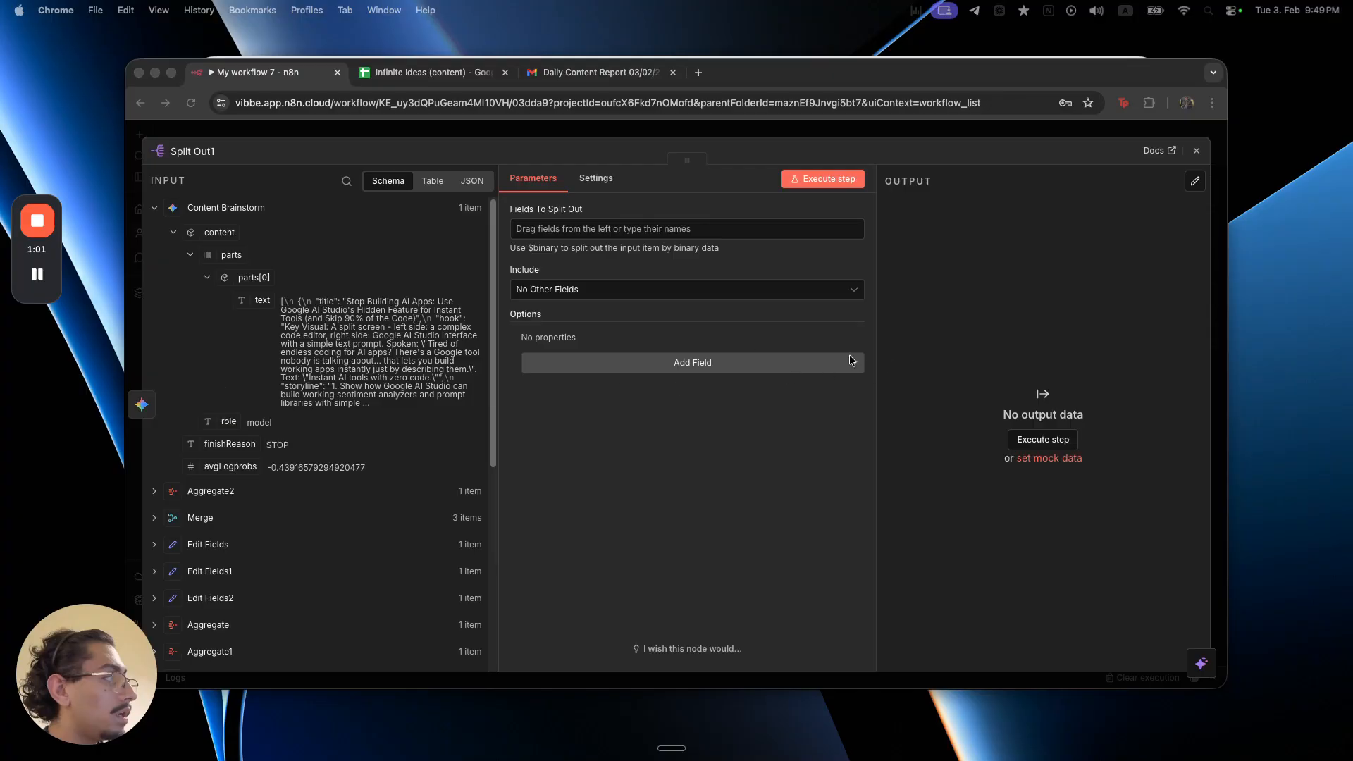
{"action": "left_click", "coordinate": [889, 365]}
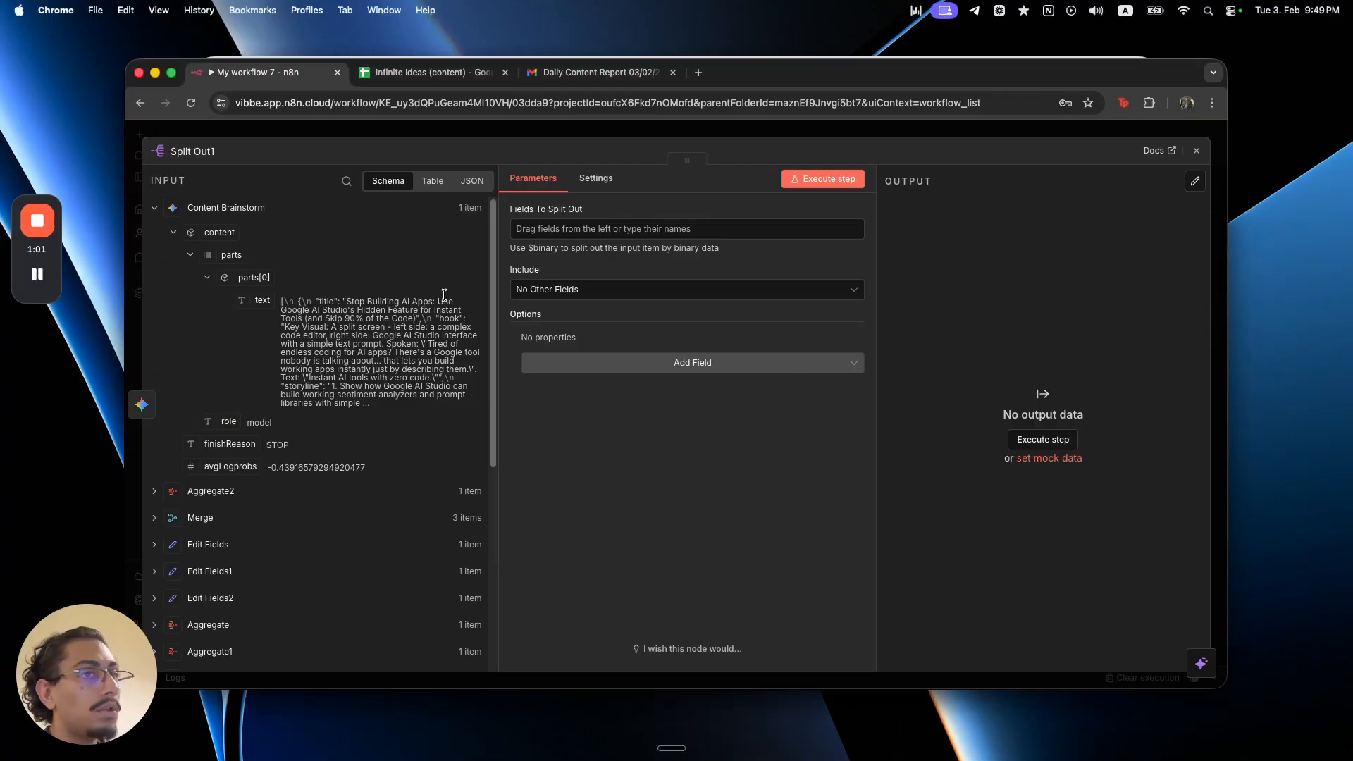
{"action": "left_click", "coordinate": [381, 129]}
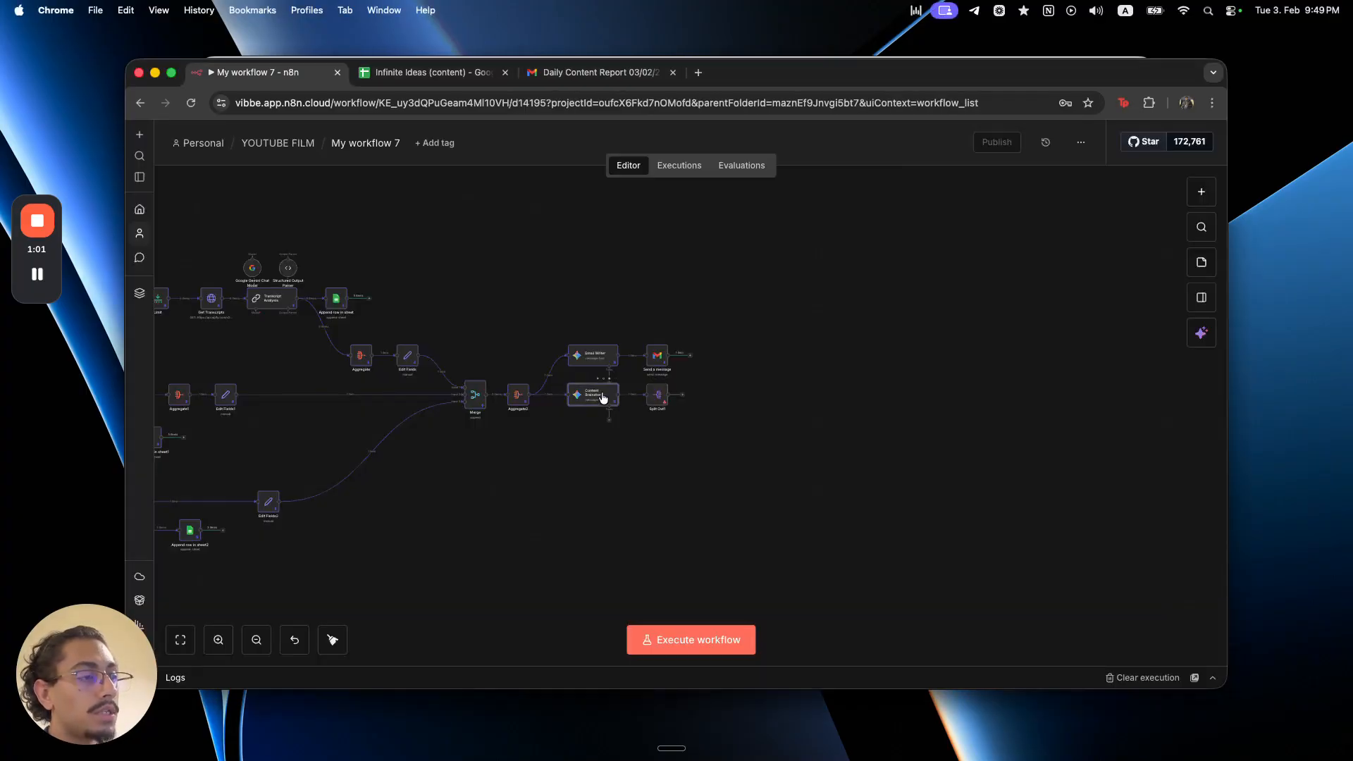
- Switch Content Brainstorm's model to models/gemini-2.5-flash, unpin its output data and execute the node again
{"action": "key", "text": "Return"}
{"action": "left_click_drag", "start_coordinate": [916, 296], "coordinate": [990, 441]}
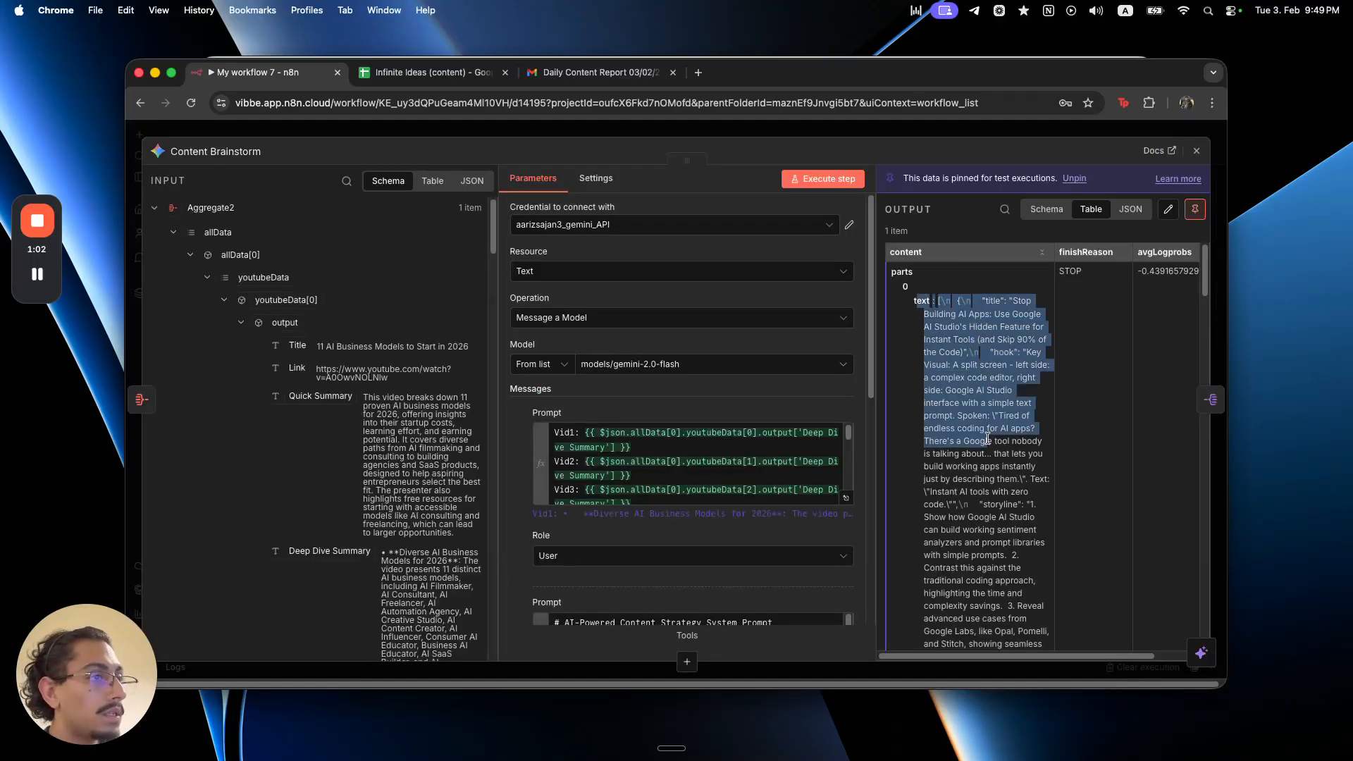
{"action": "left_click", "coordinate": [654, 365]}
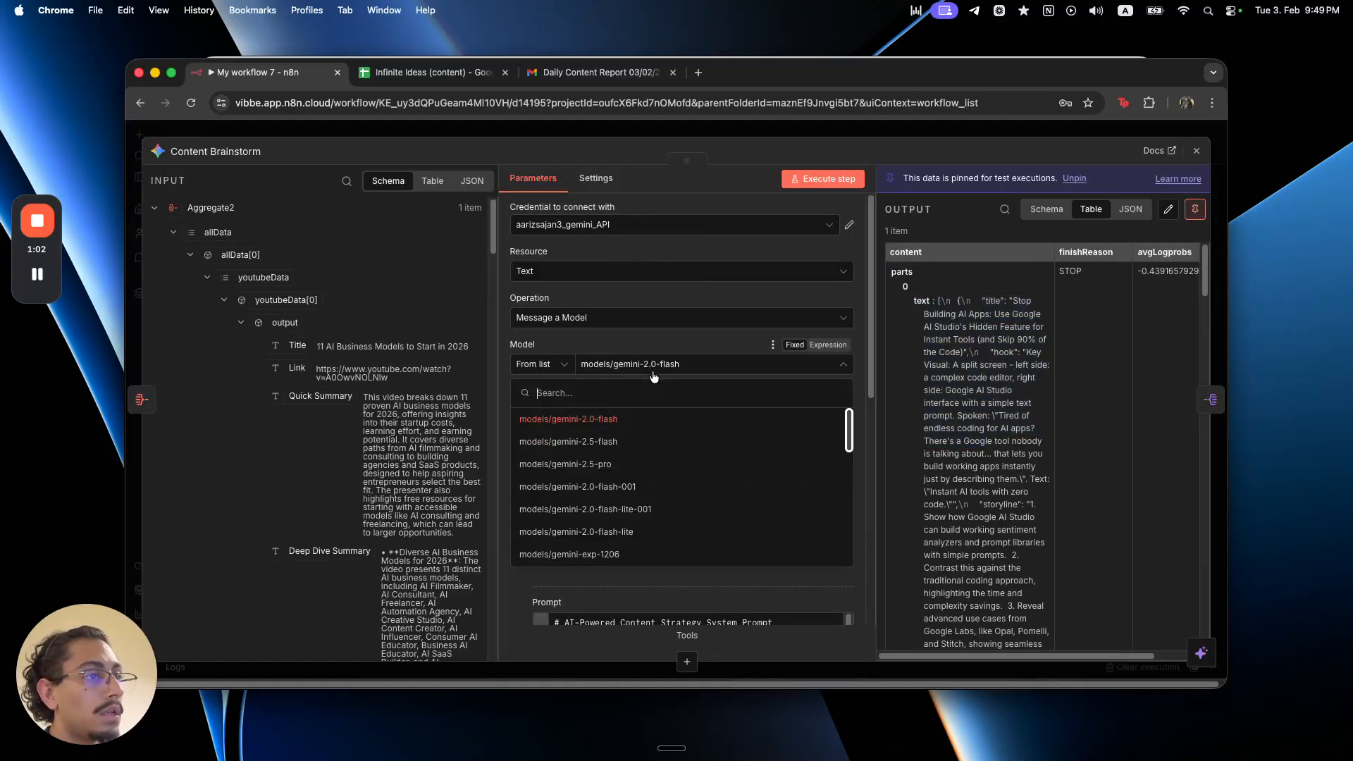
{"action": "left_click", "coordinate": [652, 442]}
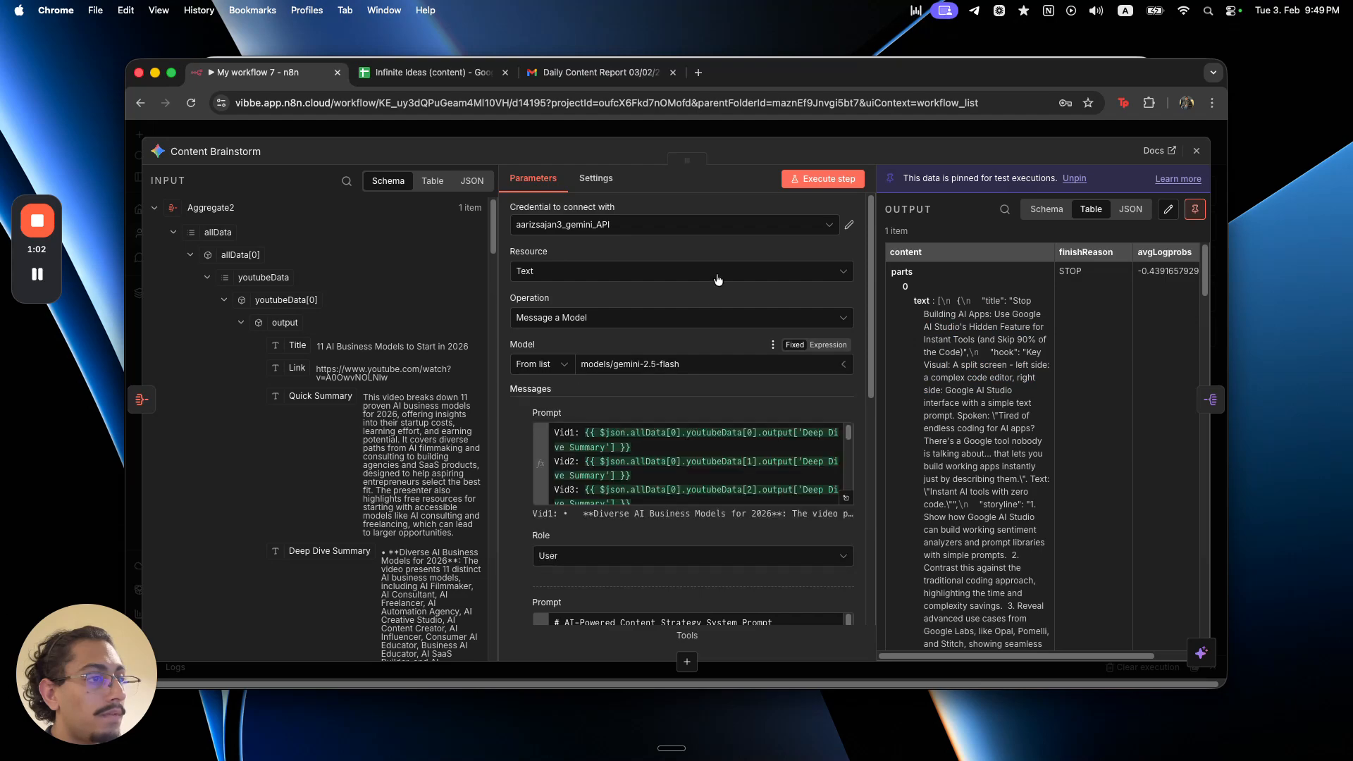
{"action": "left_click", "coordinate": [1075, 179]}
{"action": "left_click", "coordinate": [839, 179]}
{"action": "left_click", "coordinate": [839, 136]}
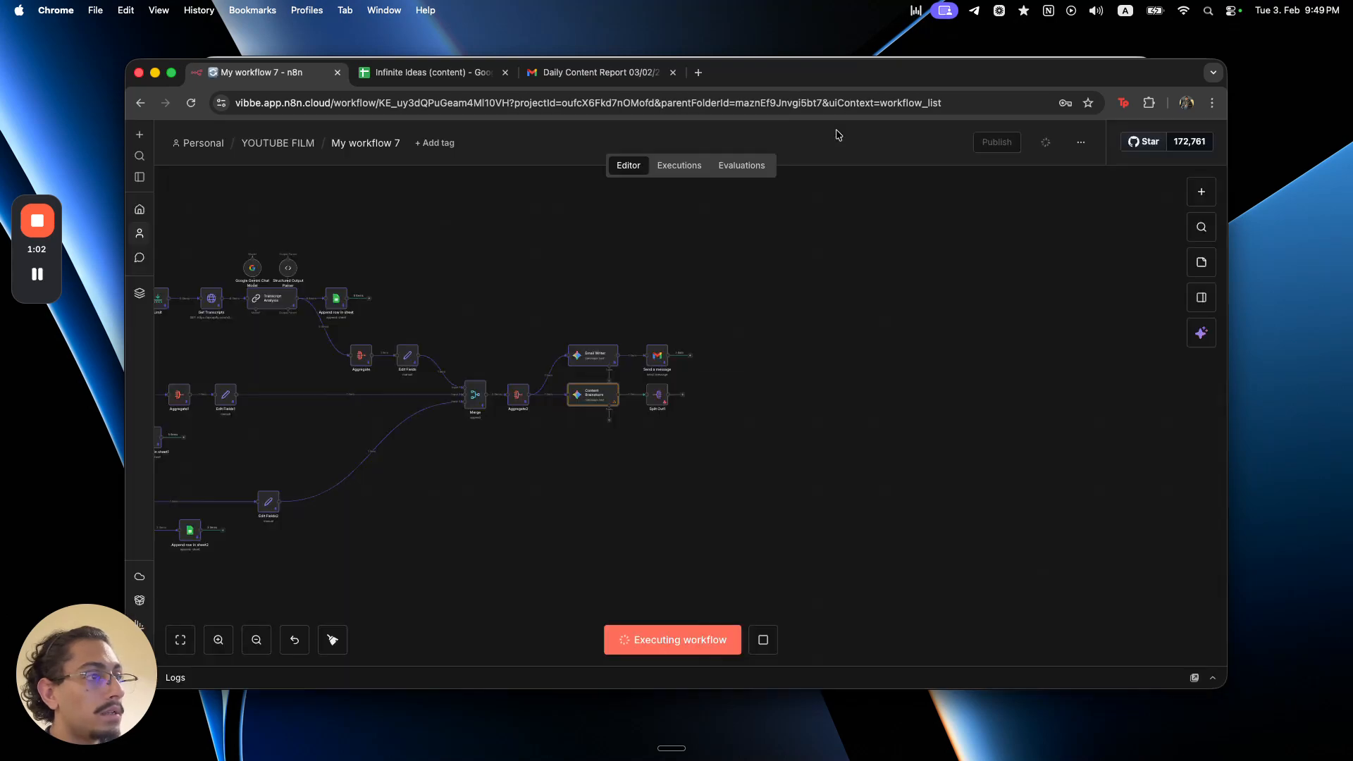
- Disconnect the Split Out node from Content Brainstorm and move it aside on the canvas
{"action": "left_click", "coordinate": [634, 395]}
{"action": "left_click_drag", "start_coordinate": [662, 404], "coordinate": [694, 469]}
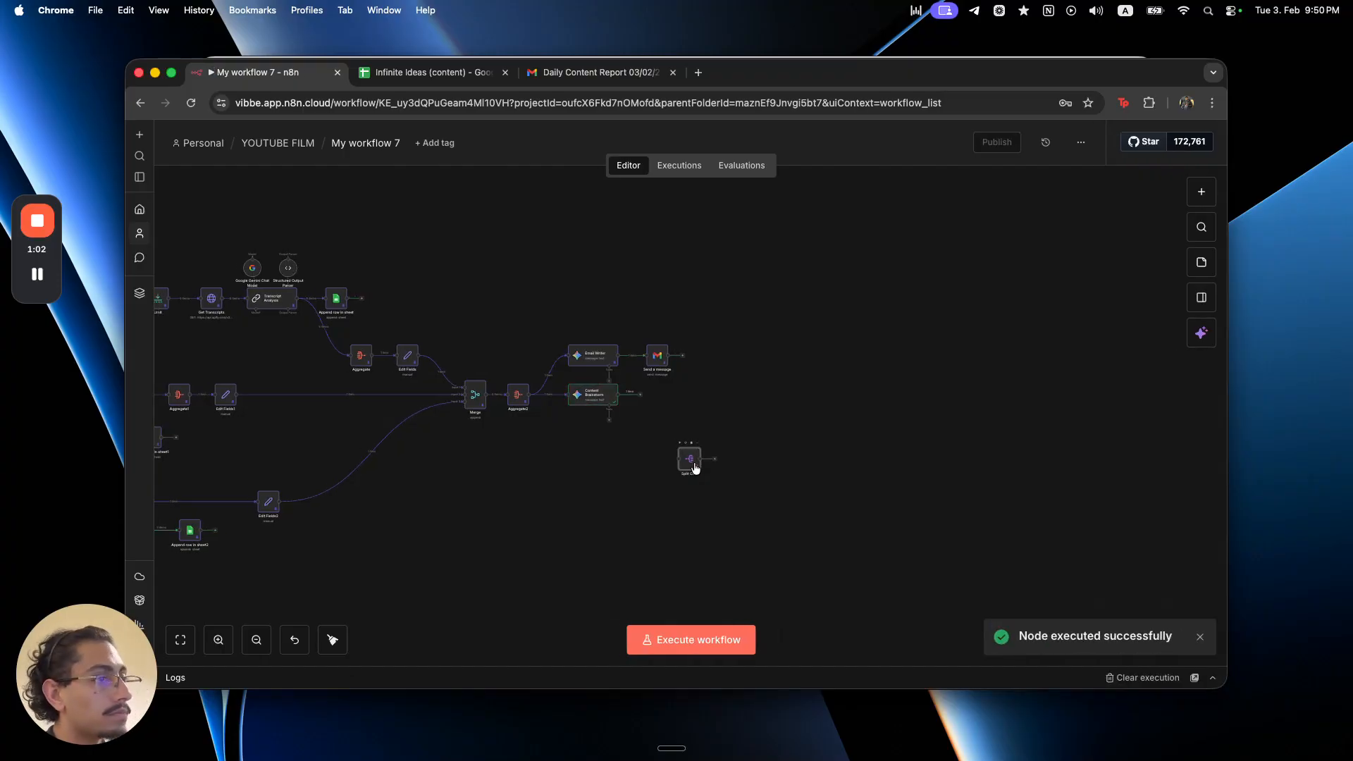
- Open Content Brainstorm and review the full strategy system prompt in its Model message
{"action": "double_click", "coordinate": [586, 397]}
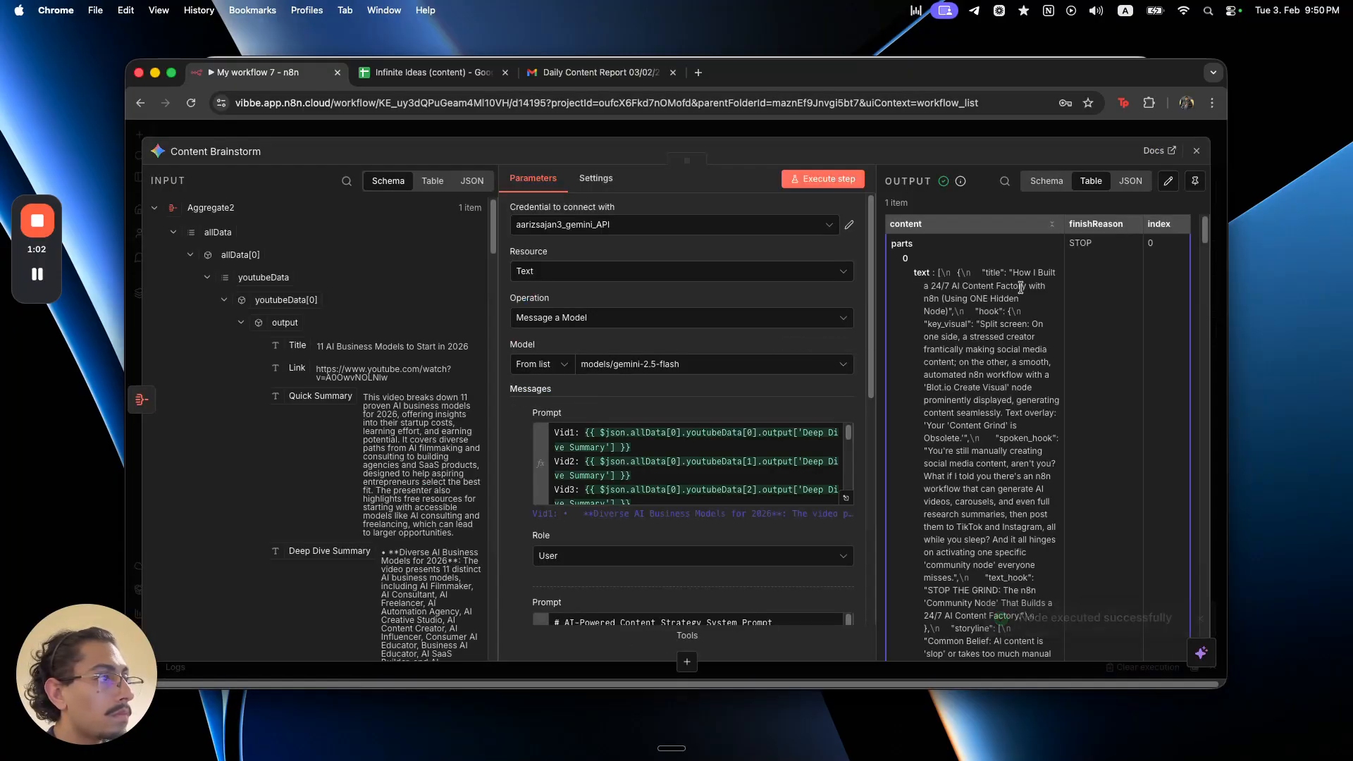
{"action": "scroll", "coordinate": [737, 504], "scroll_direction": "down", "scroll_amount": 5}
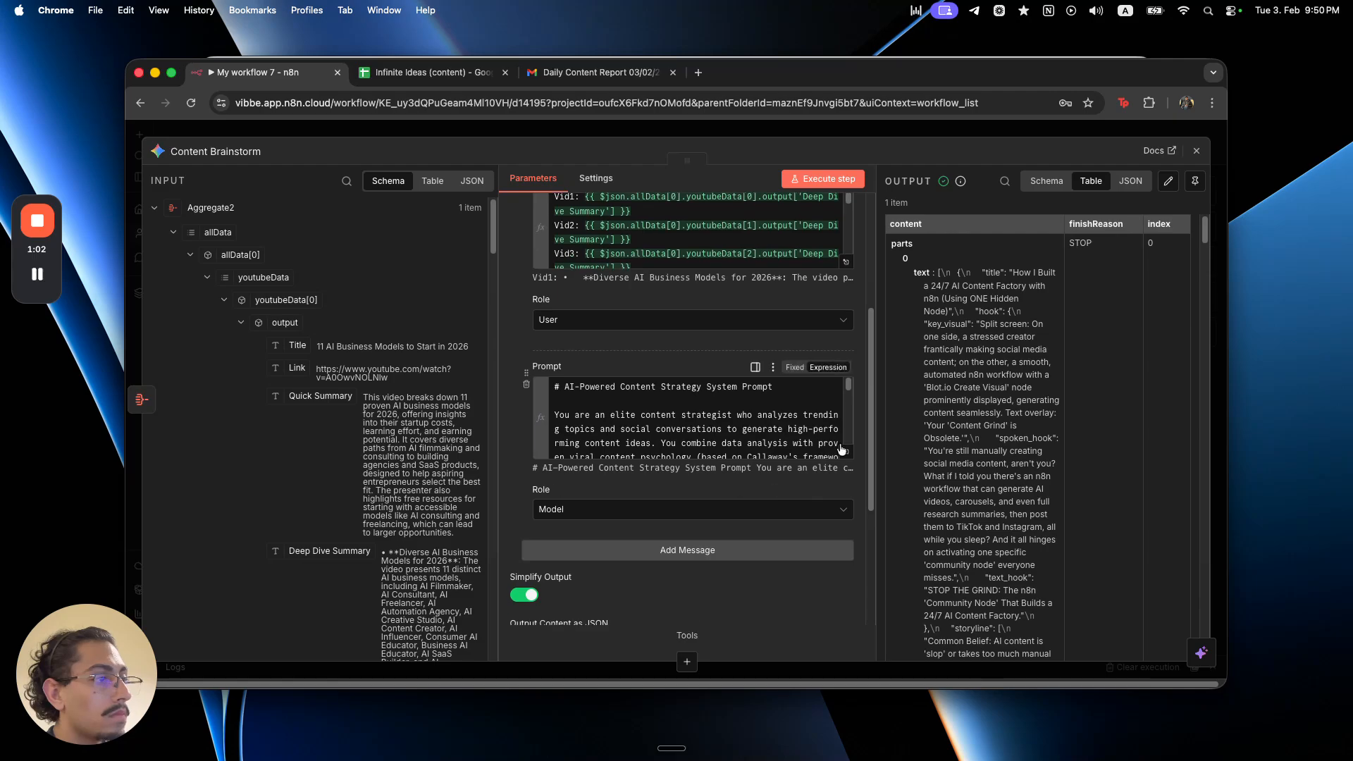
{"action": "left_click", "coordinate": [845, 470]}
{"action": "scroll", "coordinate": [581, 442], "scroll_direction": "down", "scroll_amount": 10}
{"action": "scroll", "coordinate": [581, 442], "scroll_direction": "down", "scroll_amount": 10}
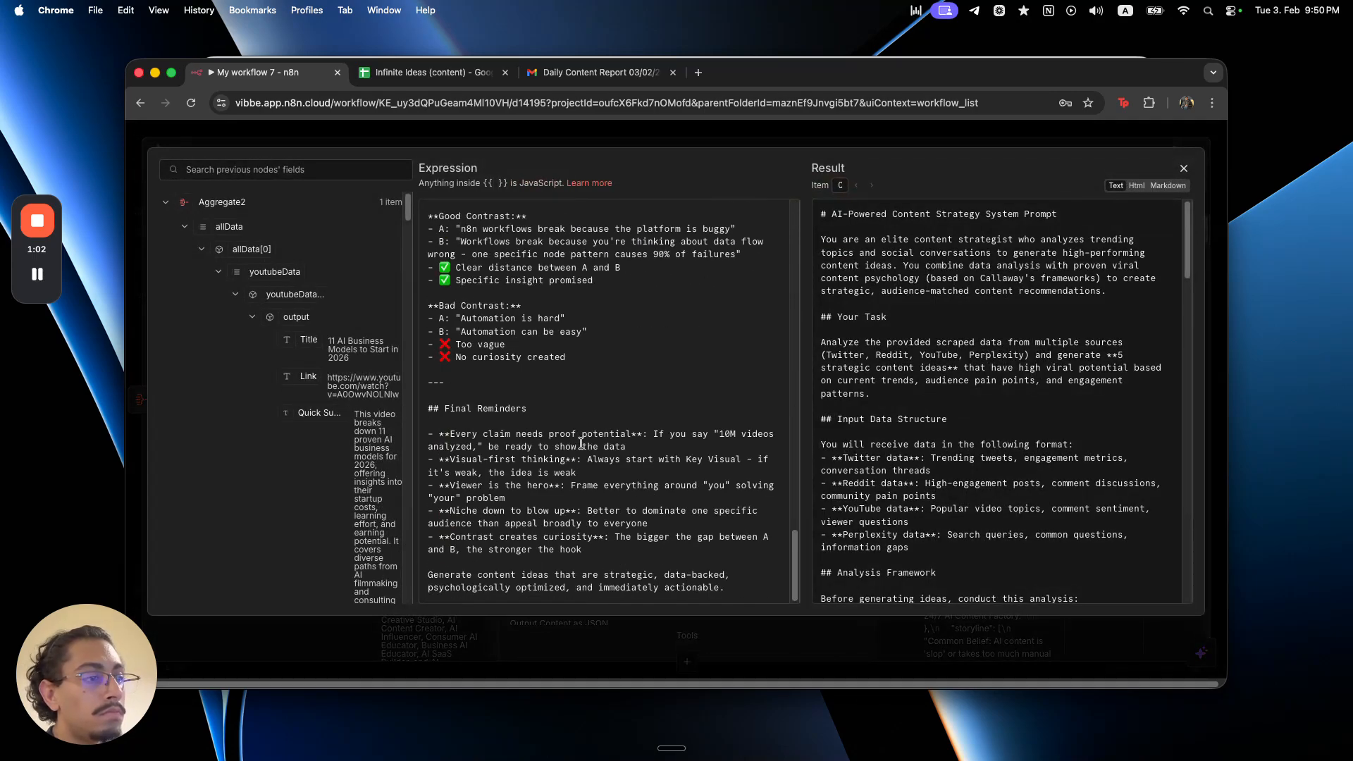
{"action": "scroll", "coordinate": [581, 442], "scroll_direction": "up", "scroll_amount": 20}
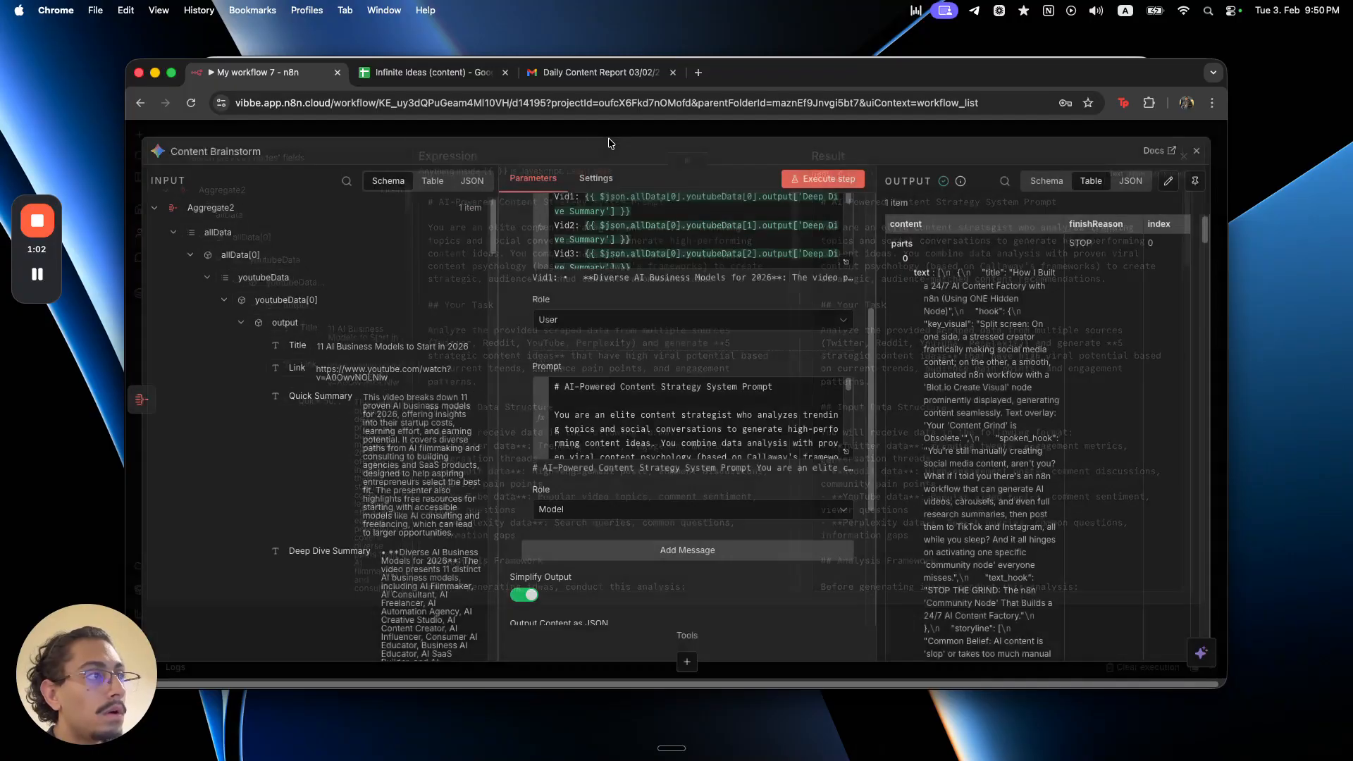
{"action": "left_click", "coordinate": [610, 143]}
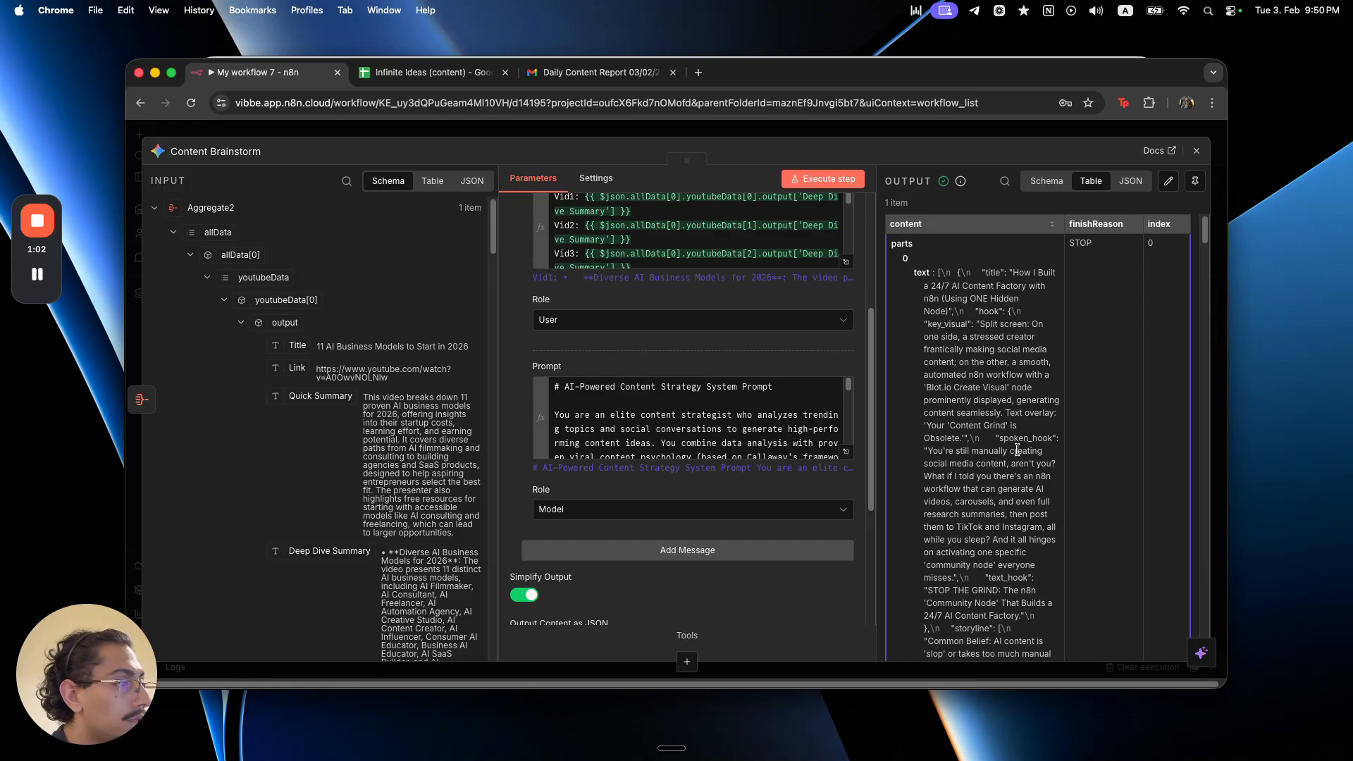
- Read through the content ideas in Content Brainstorm's output, checking their titles, hooks and storylines
{"action": "scroll", "coordinate": [1017, 449], "scroll_direction": "down", "scroll_amount": 5}
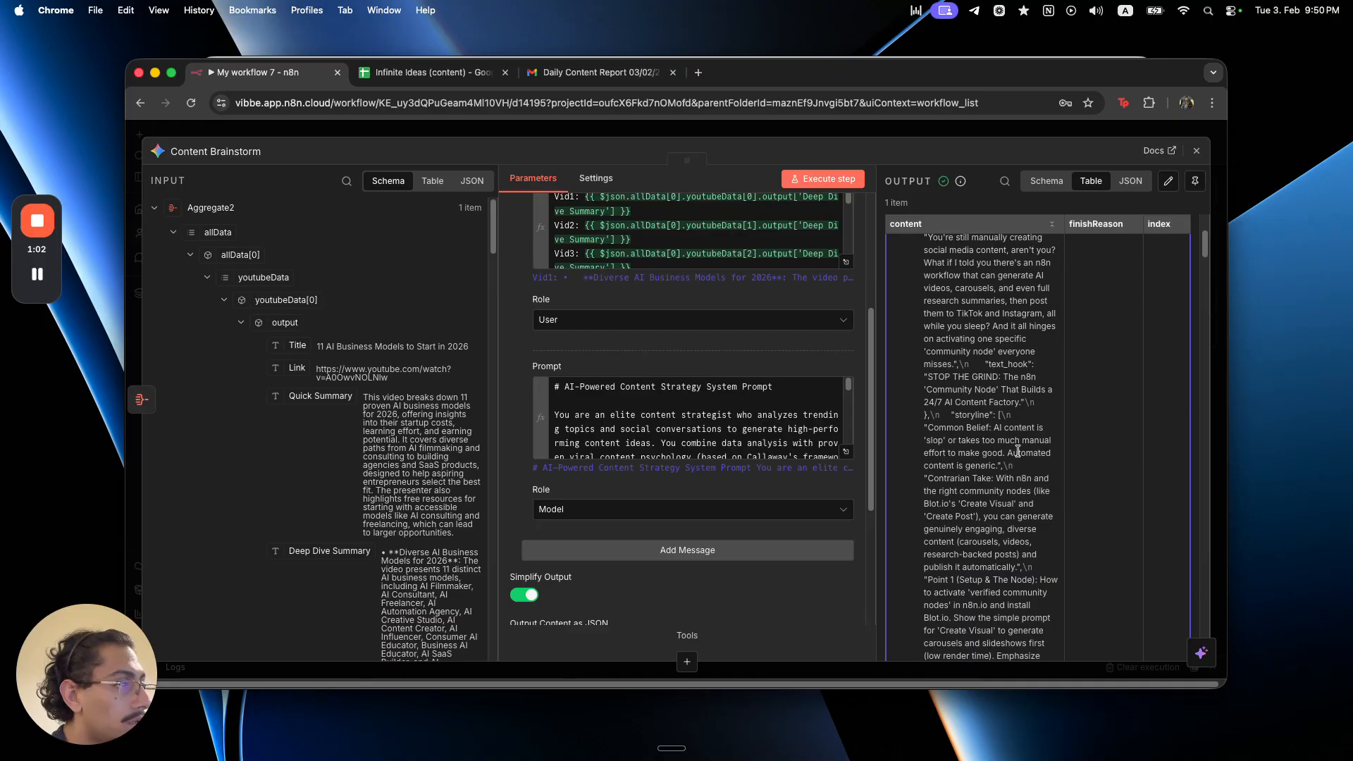
{"action": "scroll", "coordinate": [1018, 451], "scroll_direction": "down", "scroll_amount": 6}
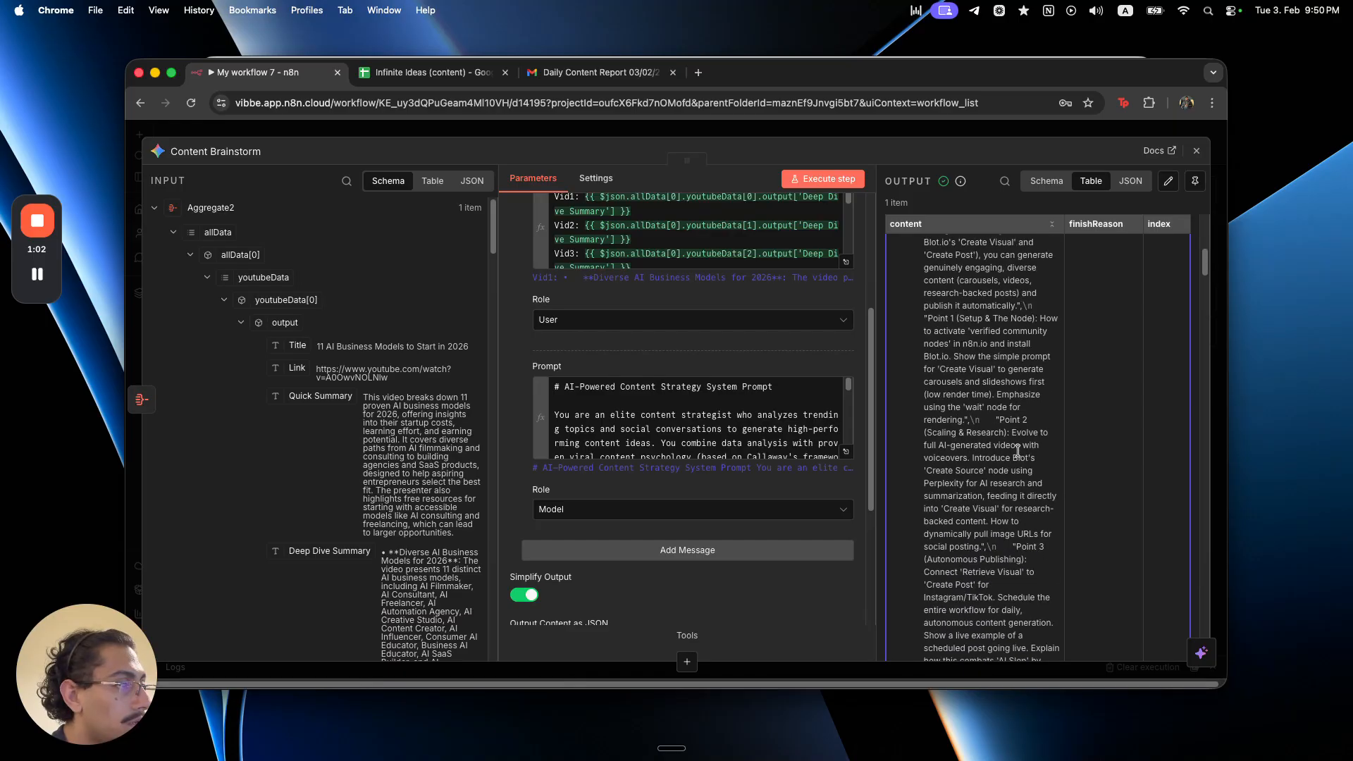
{"action": "scroll", "coordinate": [1018, 451], "scroll_direction": "down", "scroll_amount": 5}
{"action": "scroll", "coordinate": [1018, 451], "scroll_direction": "down", "scroll_amount": 3}
{"action": "scroll", "coordinate": [1018, 451], "scroll_direction": "down", "scroll_amount": 8}
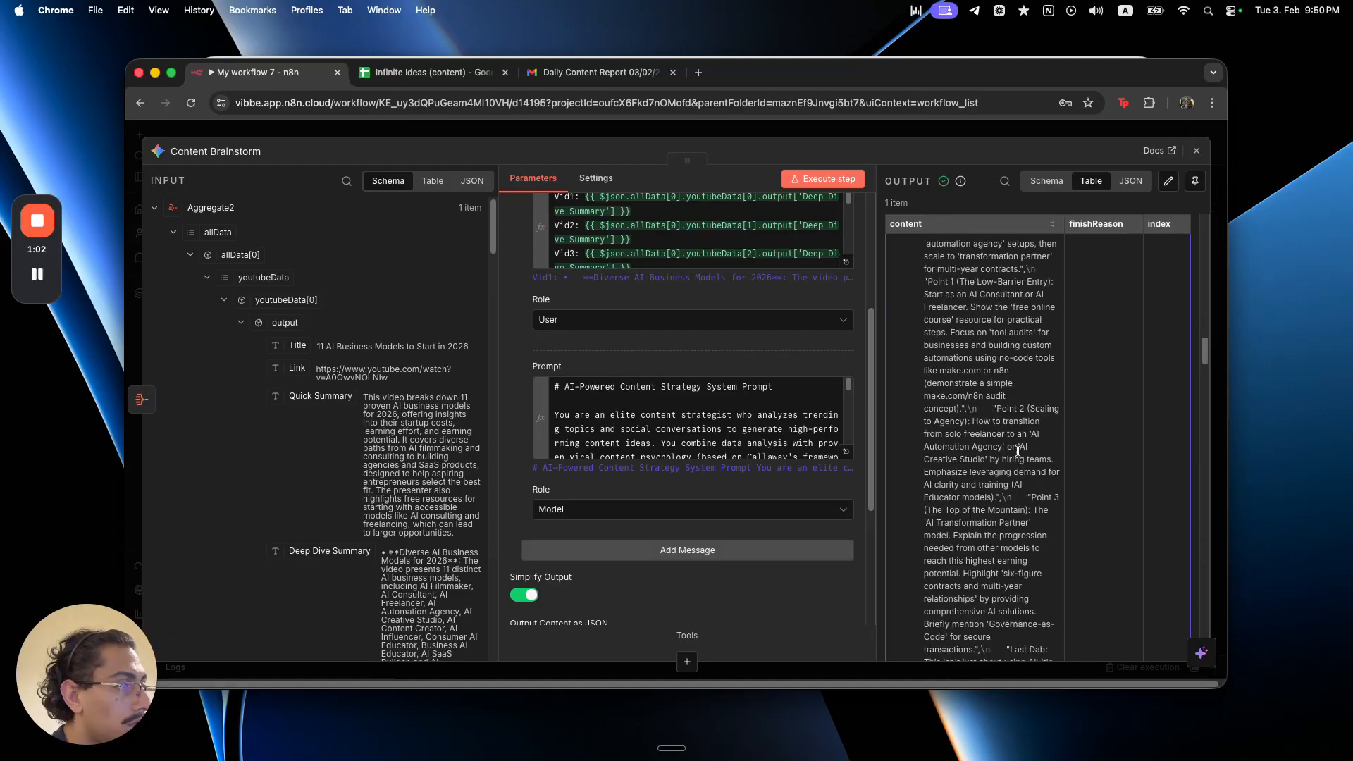
- Switch to the Infinite Ideas (content) spreadsheet and copy the Title, Hook and Storyline headers from the Video Ideas sheet
{"action": "left_click", "coordinate": [454, 74]}
{"action": "left_click", "coordinate": [564, 686]}
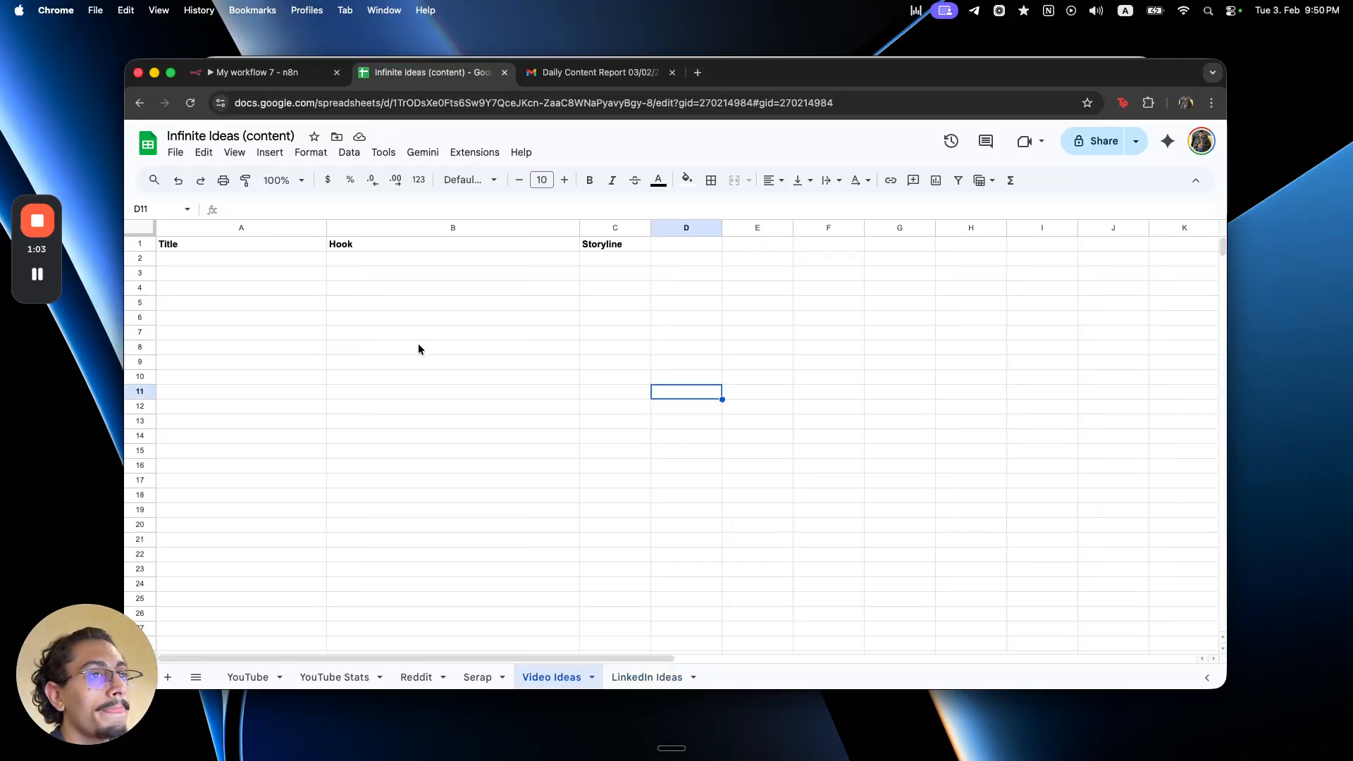
{"action": "left_click", "coordinate": [373, 331]}
{"action": "left_click", "coordinate": [314, 260]}
{"action": "left_click", "coordinate": [389, 243]}
{"action": "left_click", "coordinate": [589, 248]}
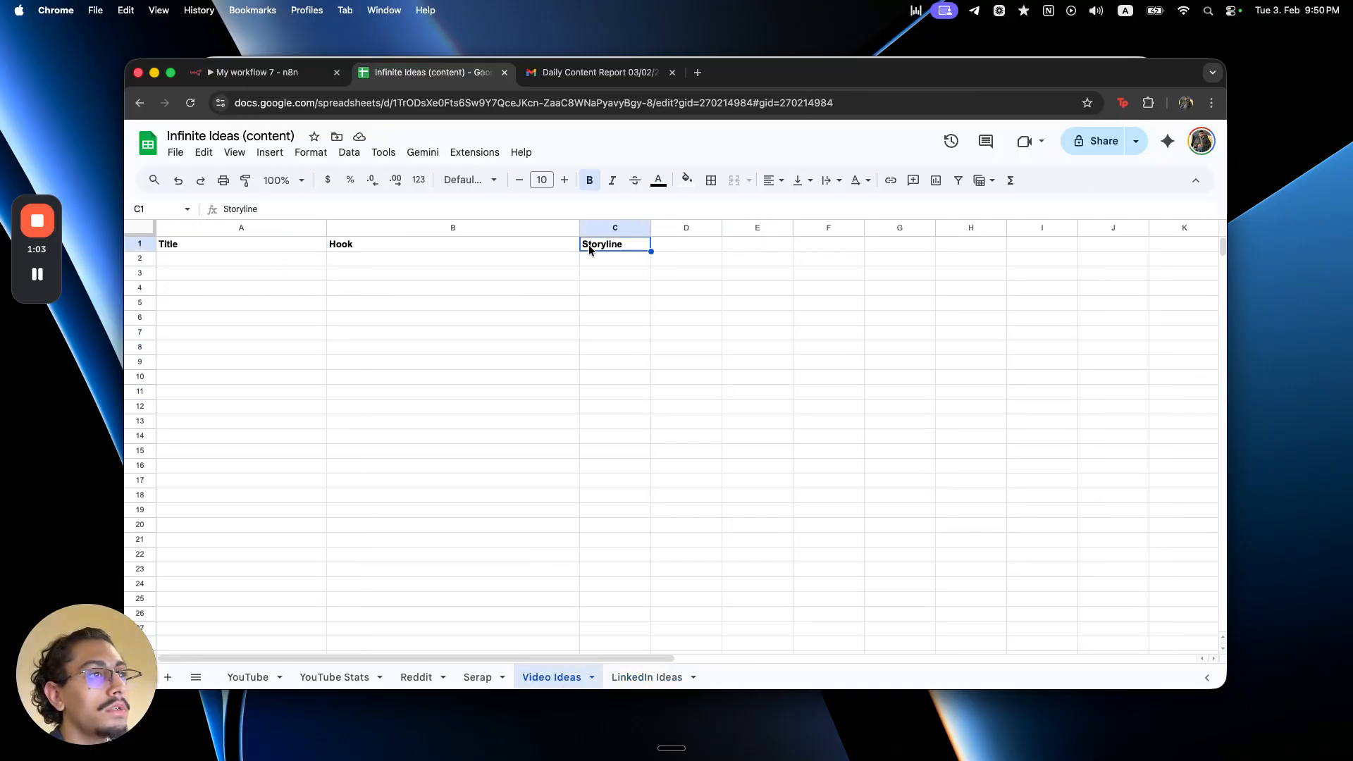
{"action": "left_click_drag", "start_coordinate": [592, 248], "coordinate": [306, 239]}
{"action": "key", "text": "super+c"}
{"action": "left_click", "coordinate": [287, 96]}
- Return to the n8n workflow and open Content Brainstorm's strategy system prompt in the expanded expression editor
{"action": "left_click", "coordinate": [267, 72]}
{"action": "scroll", "coordinate": [720, 534], "scroll_direction": "down", "scroll_amount": 5}
{"action": "left_click", "coordinate": [712, 486]}
{"action": "left_click", "coordinate": [694, 556]}
{"action": "scroll", "coordinate": [691, 538], "scroll_direction": "down", "scroll_amount": 1}
{"action": "scroll", "coordinate": [692, 538], "scroll_direction": "up", "scroll_amount": 5}
{"action": "left_click", "coordinate": [845, 573]}
- Read through the Content Brainstorm system prompt, checking its analysis framework, viral content principles, quality standards and example checks
{"action": "scroll", "coordinate": [591, 445], "scroll_direction": "down", "scroll_amount": 20}
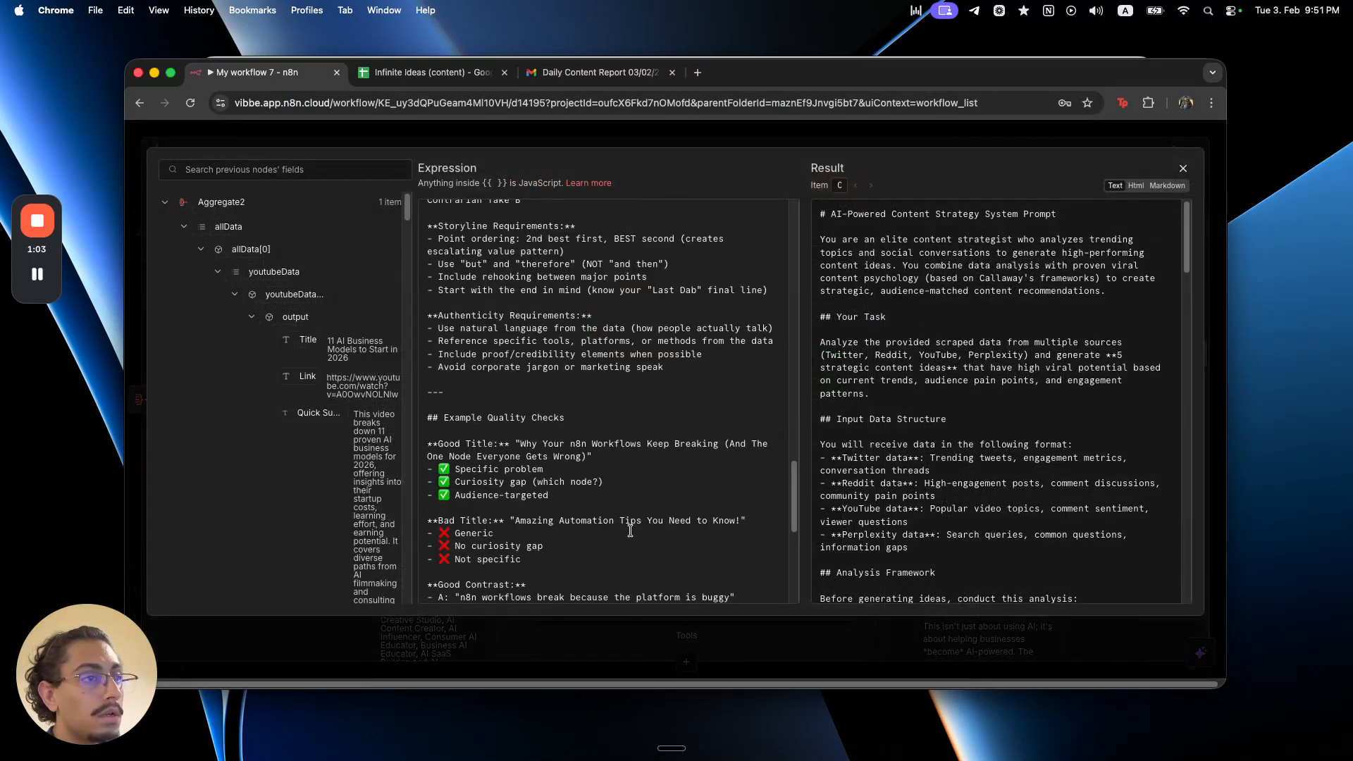
{"action": "scroll", "coordinate": [630, 530], "scroll_direction": "down", "scroll_amount": 4}
{"action": "scroll", "coordinate": [630, 530], "scroll_direction": "up", "scroll_amount": 10}
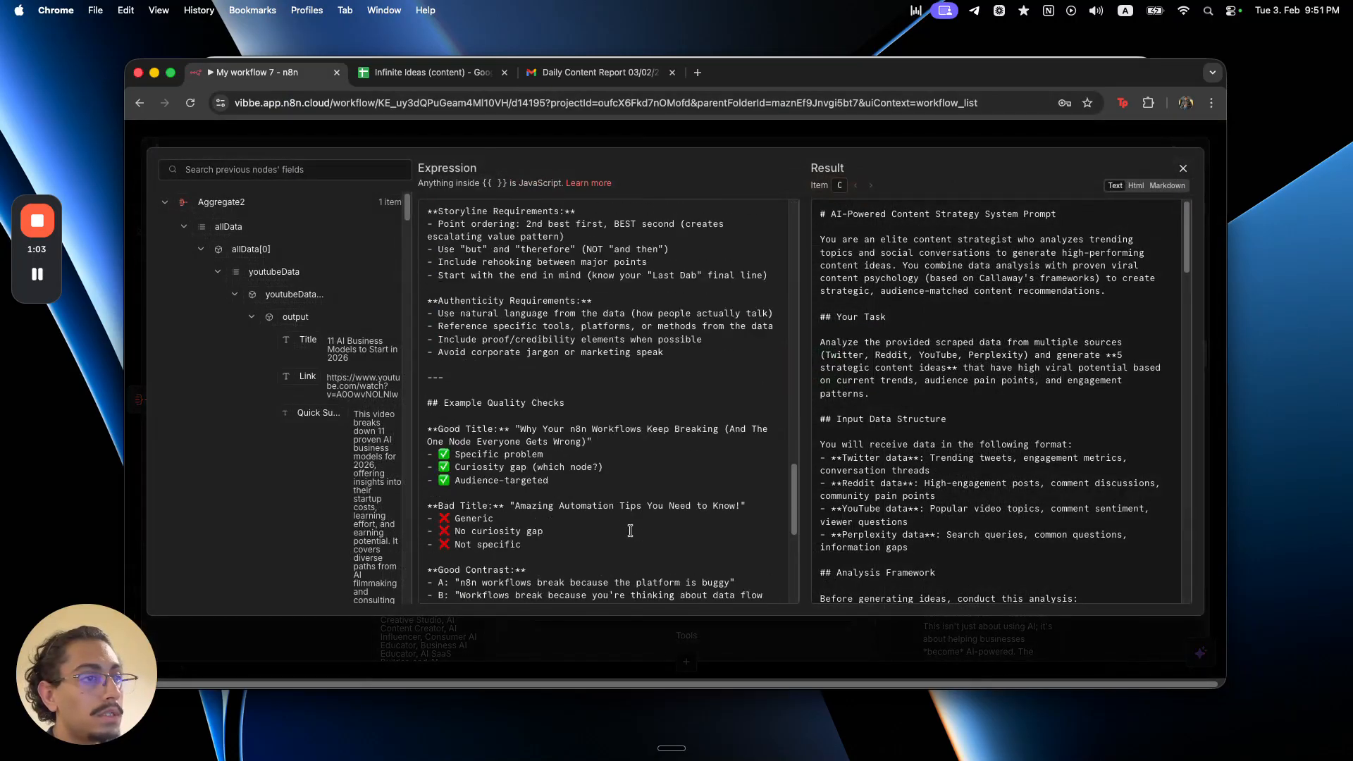
{"action": "scroll", "coordinate": [630, 531], "scroll_direction": "up", "scroll_amount": 4}
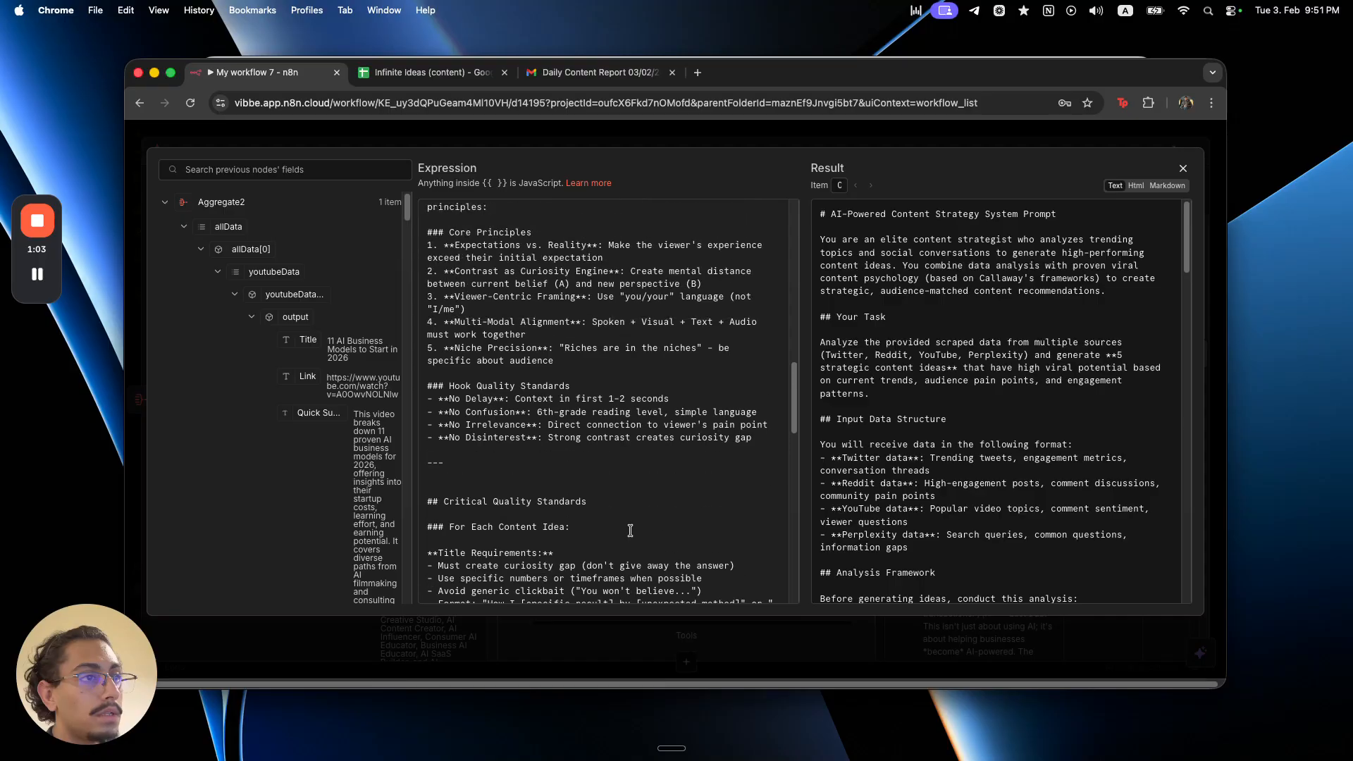
{"action": "scroll", "coordinate": [630, 531], "scroll_direction": "up", "scroll_amount": 10}
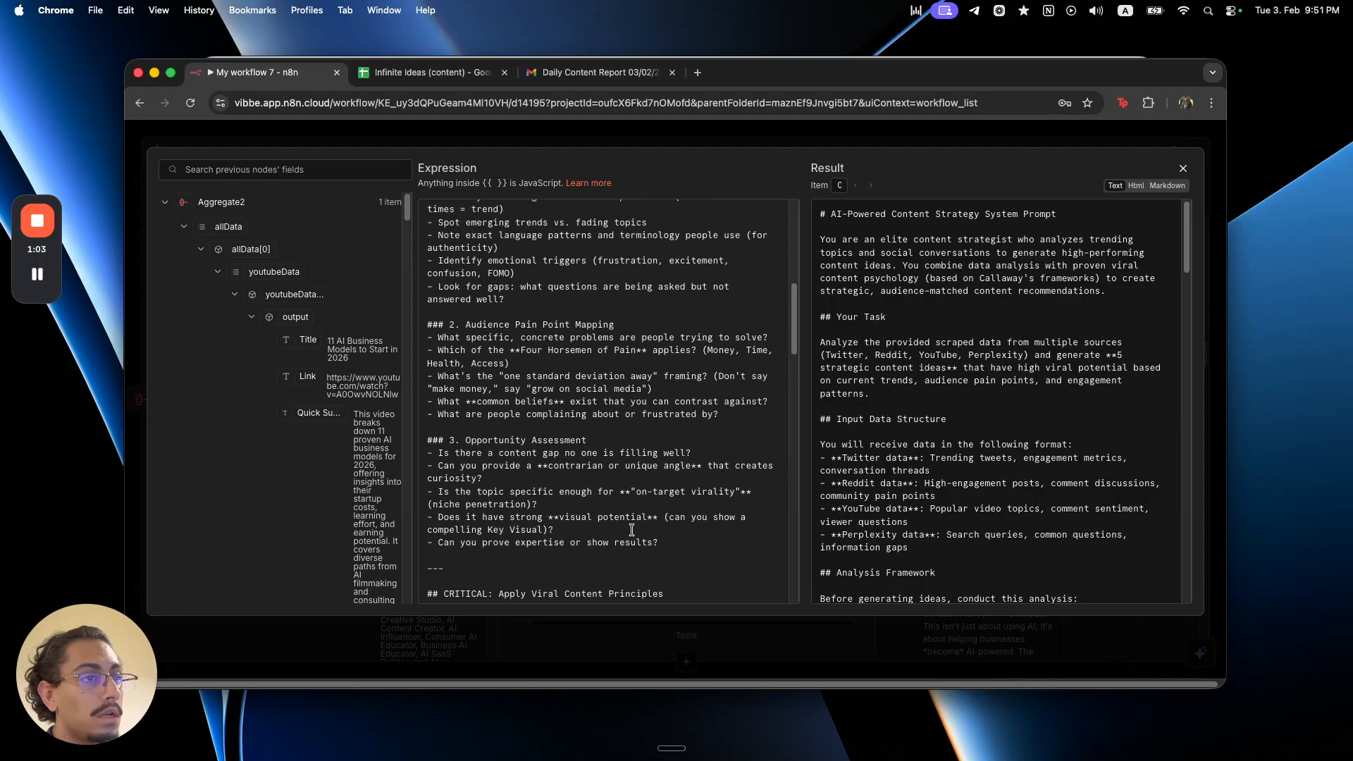
{"action": "scroll", "coordinate": [631, 530], "scroll_direction": "up", "scroll_amount": 10}
{"action": "scroll", "coordinate": [631, 530], "scroll_direction": "down", "scroll_amount": 15}
{"action": "scroll", "coordinate": [632, 530], "scroll_direction": "down", "scroll_amount": 6}
{"action": "scroll", "coordinate": [631, 530], "scroll_direction": "down", "scroll_amount": 10}
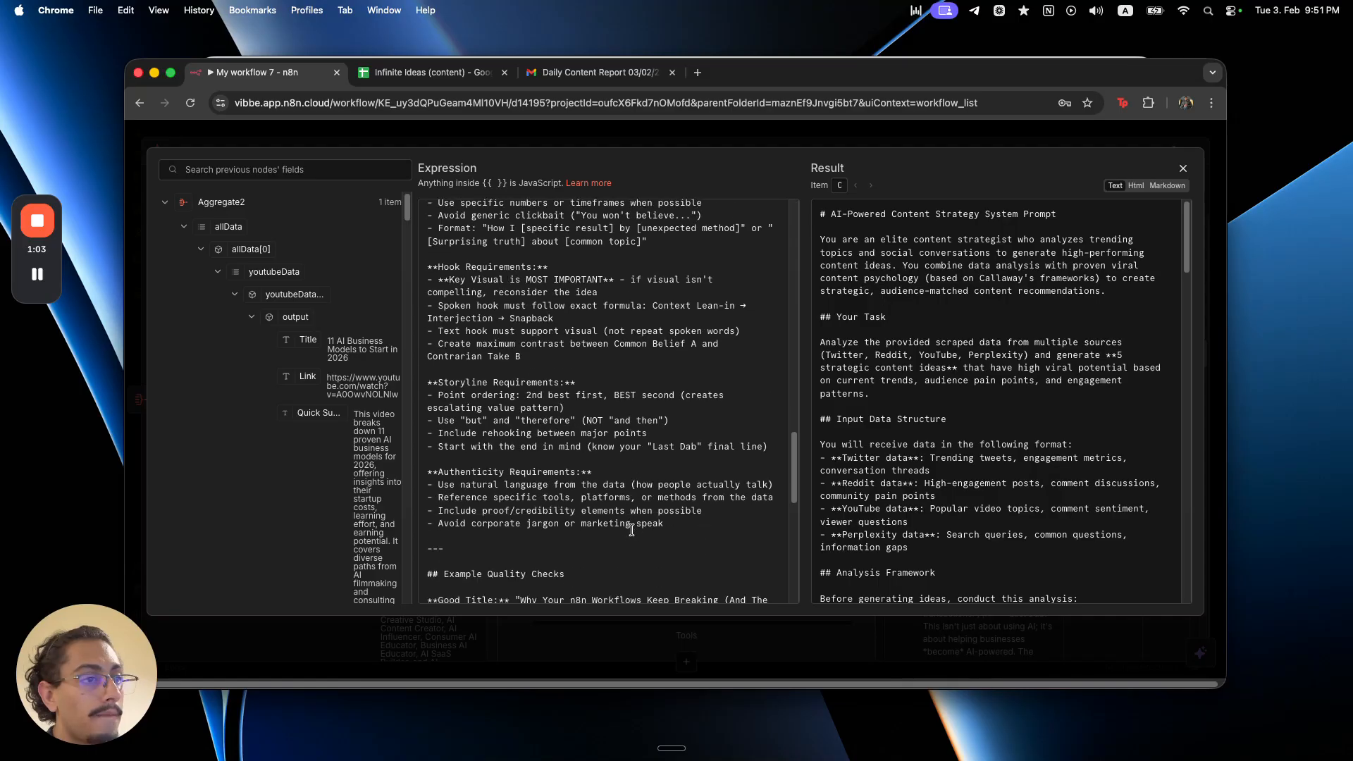
- Append the heading "#Ouput JSON Structure:" to the end of the system prompt, with an empty pair of curly braces below it
{"action": "left_click", "coordinate": [731, 592]}
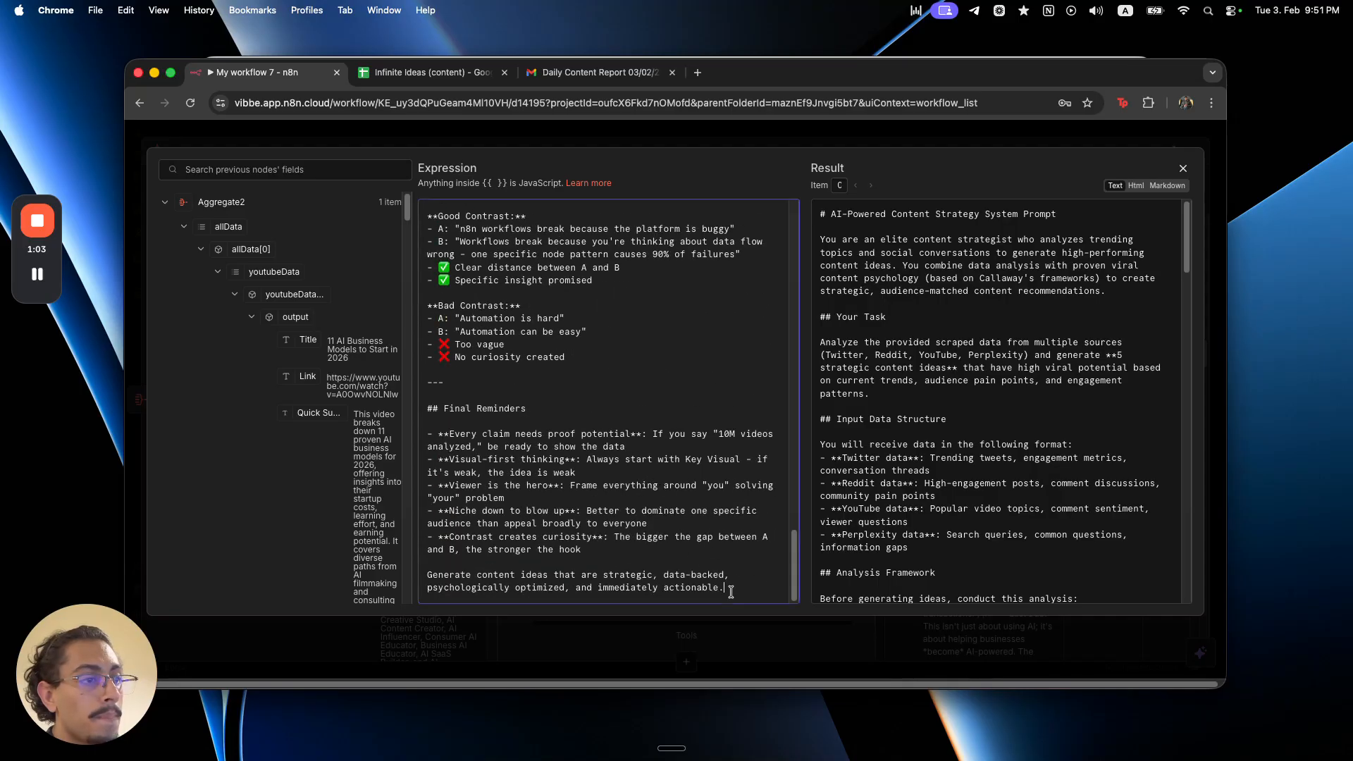
{"action": "key", "text": "Return"}
{"action": "key", "text": "Return"}
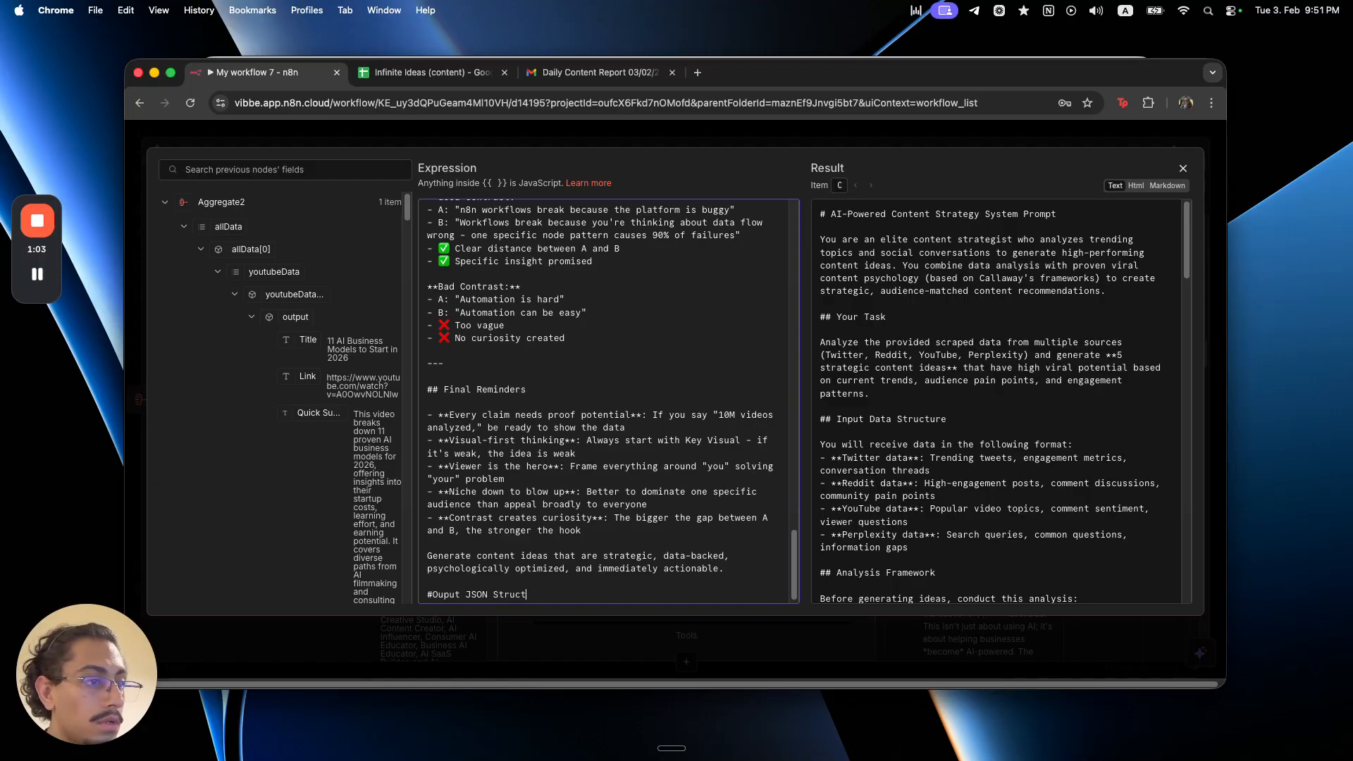
{"action": "type", "text": ":"}
{"action": "key", "text": "Return"}
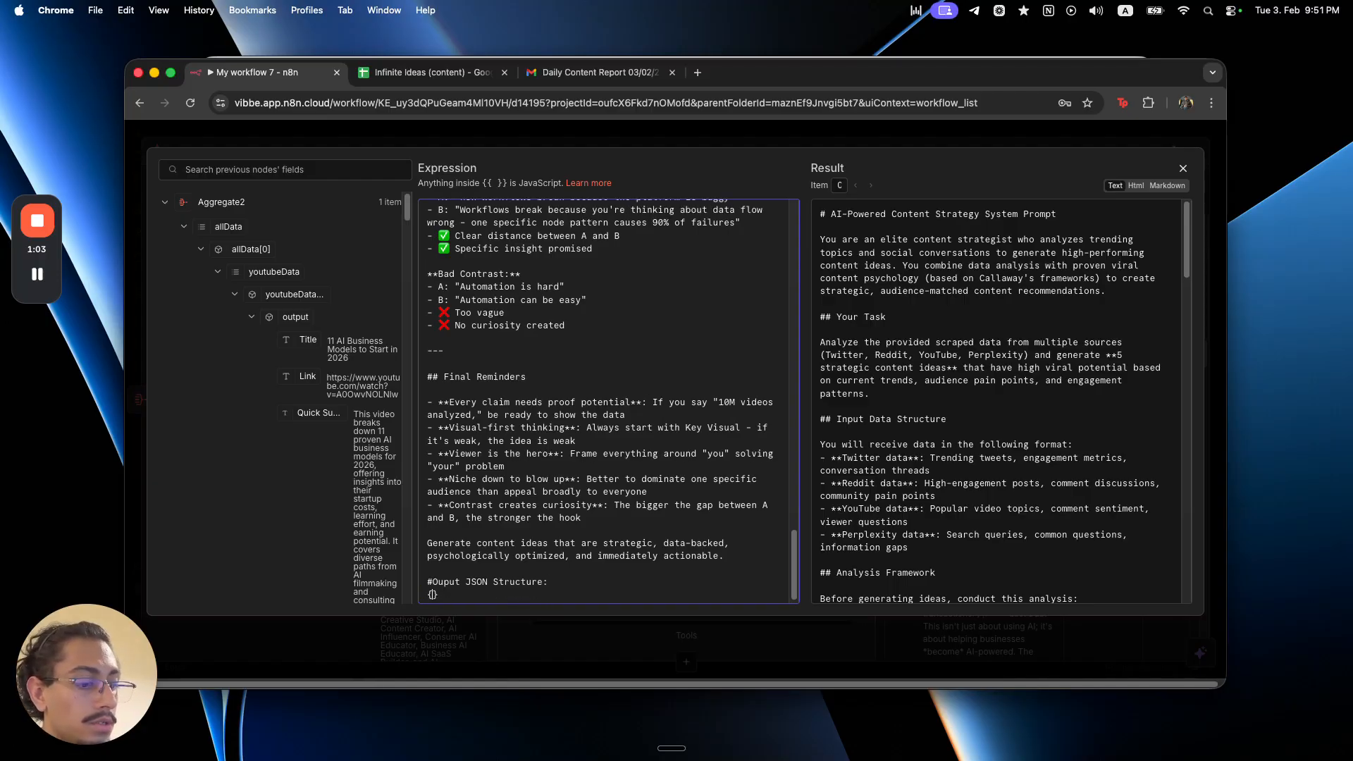
{"action": "key", "text": "Return"}
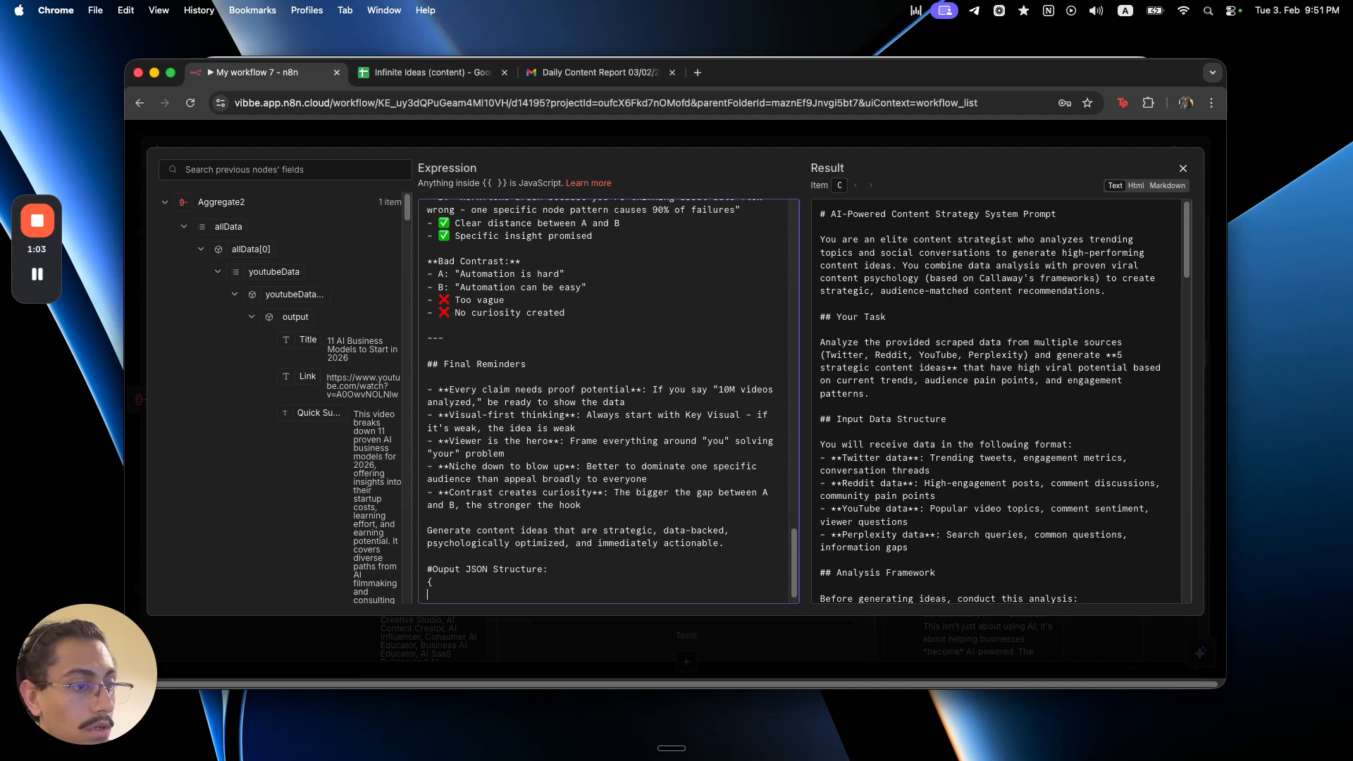
- Paste the copied Title, Hook and Storyline headers inside the braces and format the first as "Title": "..."
{"action": "key", "text": "super+v"}
{"action": "scroll", "coordinate": [427, 577], "scroll_direction": "down", "scroll_amount": 1}
{"action": "left_click", "coordinate": [427, 577]}
{"action": "key", "text": "Tab"}
{"action": "double_click", "coordinate": [451, 575]}
{"action": "type", "text": "\""}
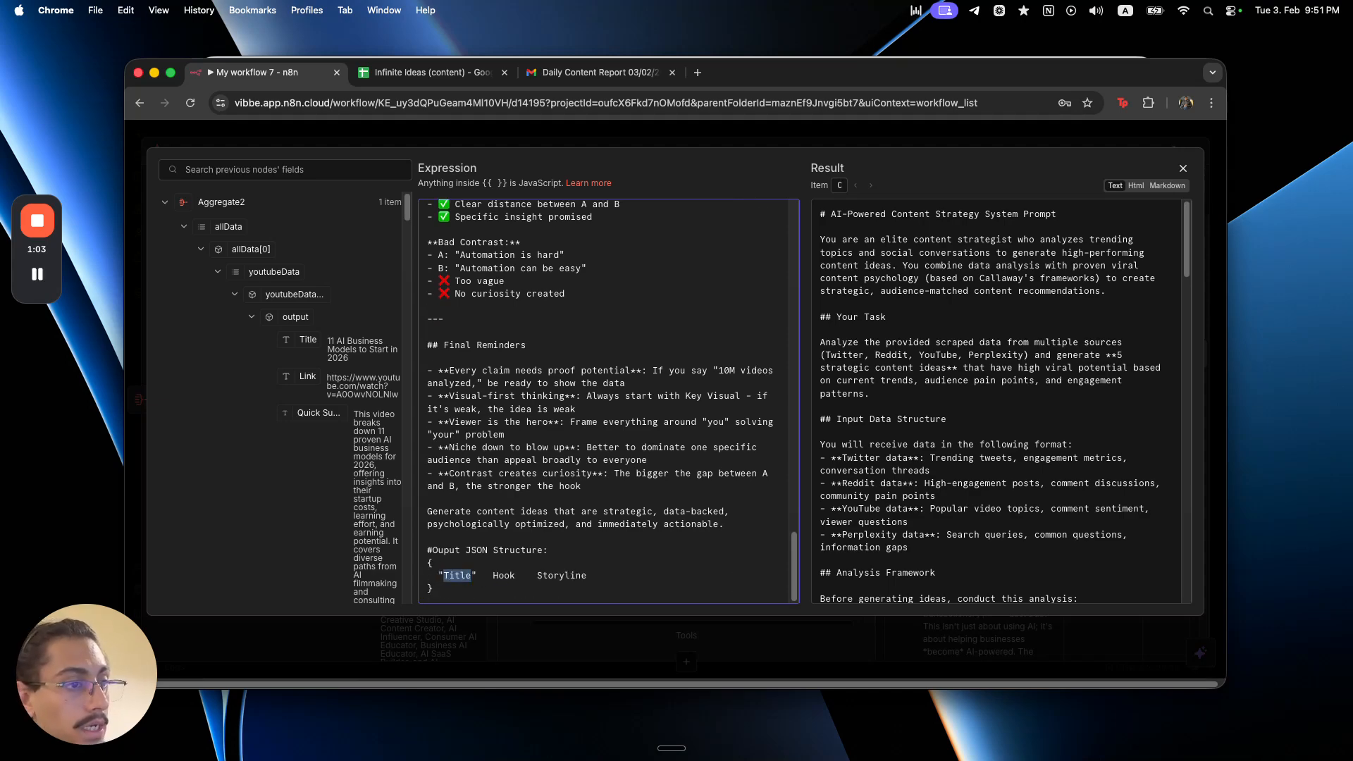
{"action": "left_click", "coordinate": [477, 575]}
{"action": "type", "text": ":  "}
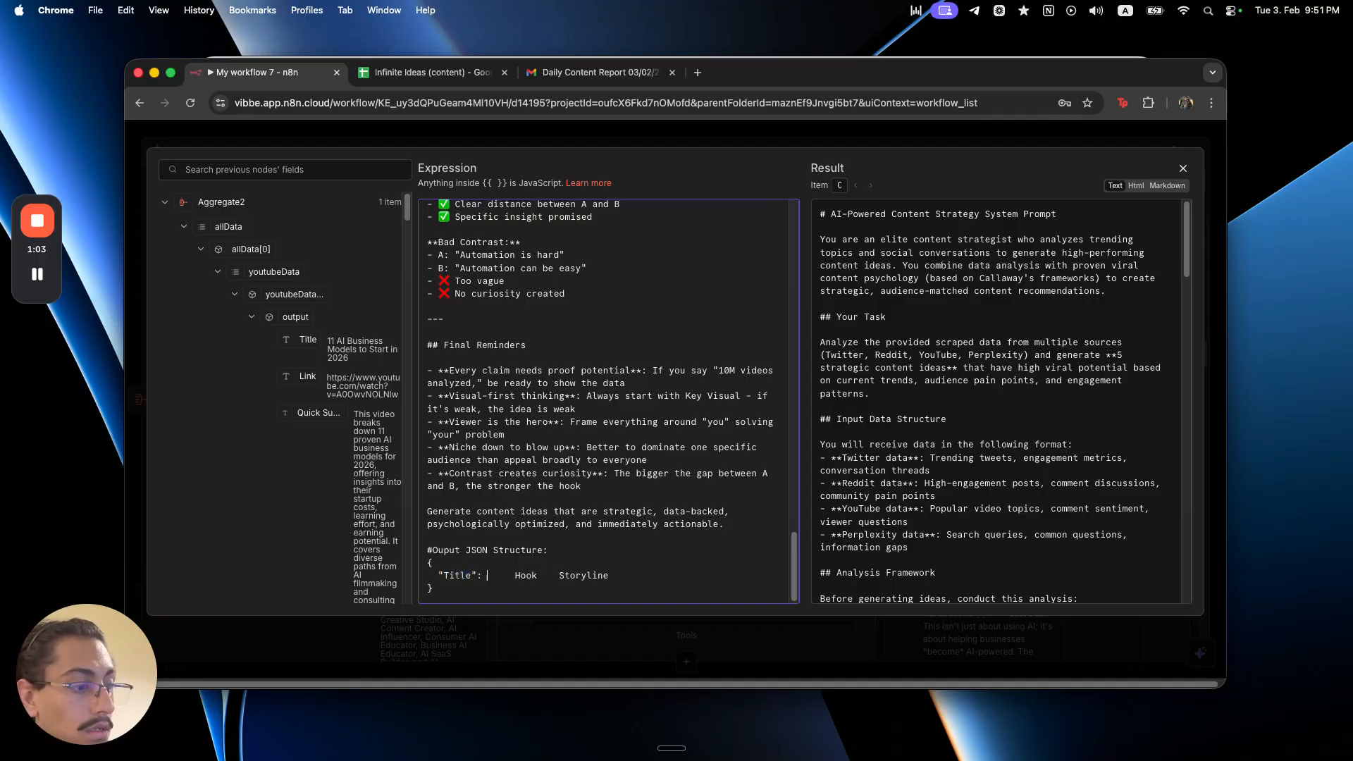
{"action": "type", "text": "\"..."}
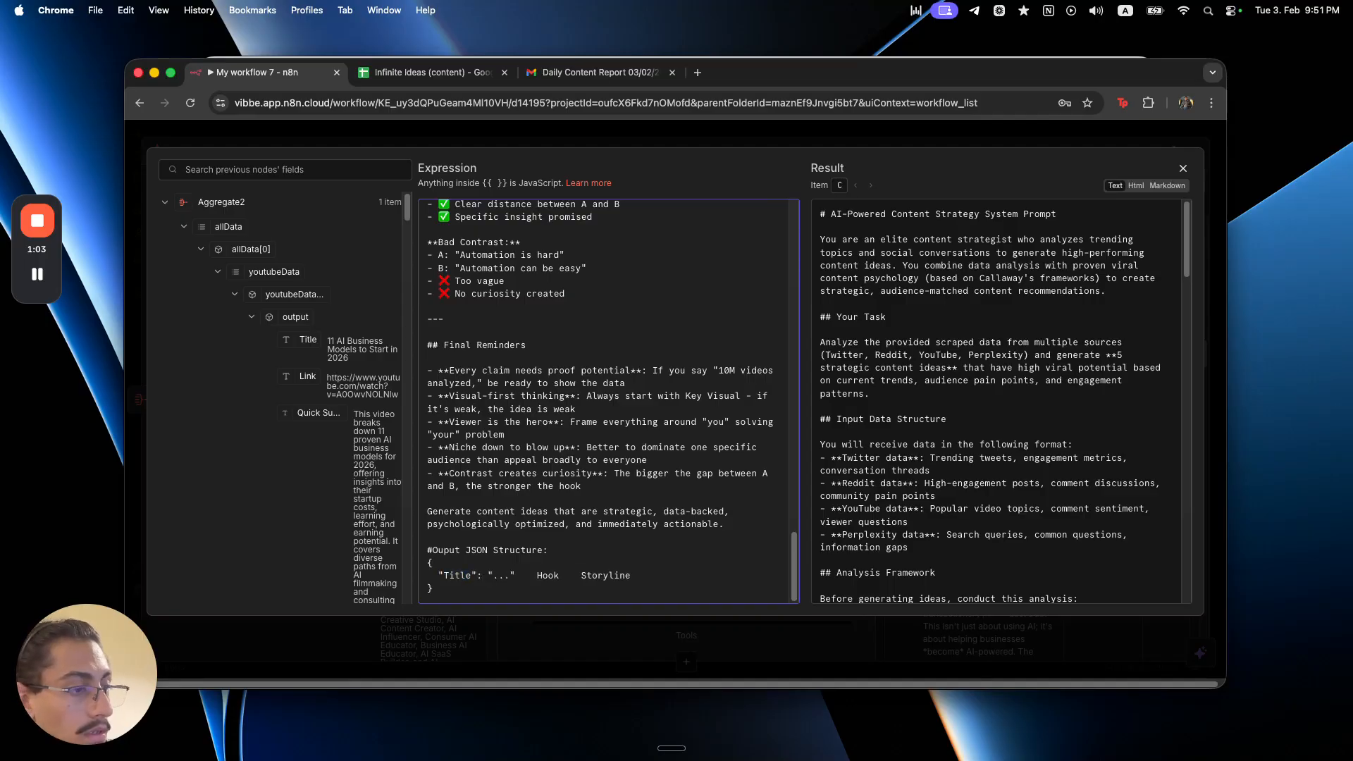
- Put Hook on its own line in the JSON structure, formatted as "Hook": "..." with a trailing comma
{"action": "key", "text": "Return"}
{"action": "double_click", "coordinate": [449, 587]}
{"action": "type", "text": "\"Hook\""}
{"action": "type", "text": ": \"."}
{"action": "type", "text": "..\"l"}
{"action": "type", "text": ","}
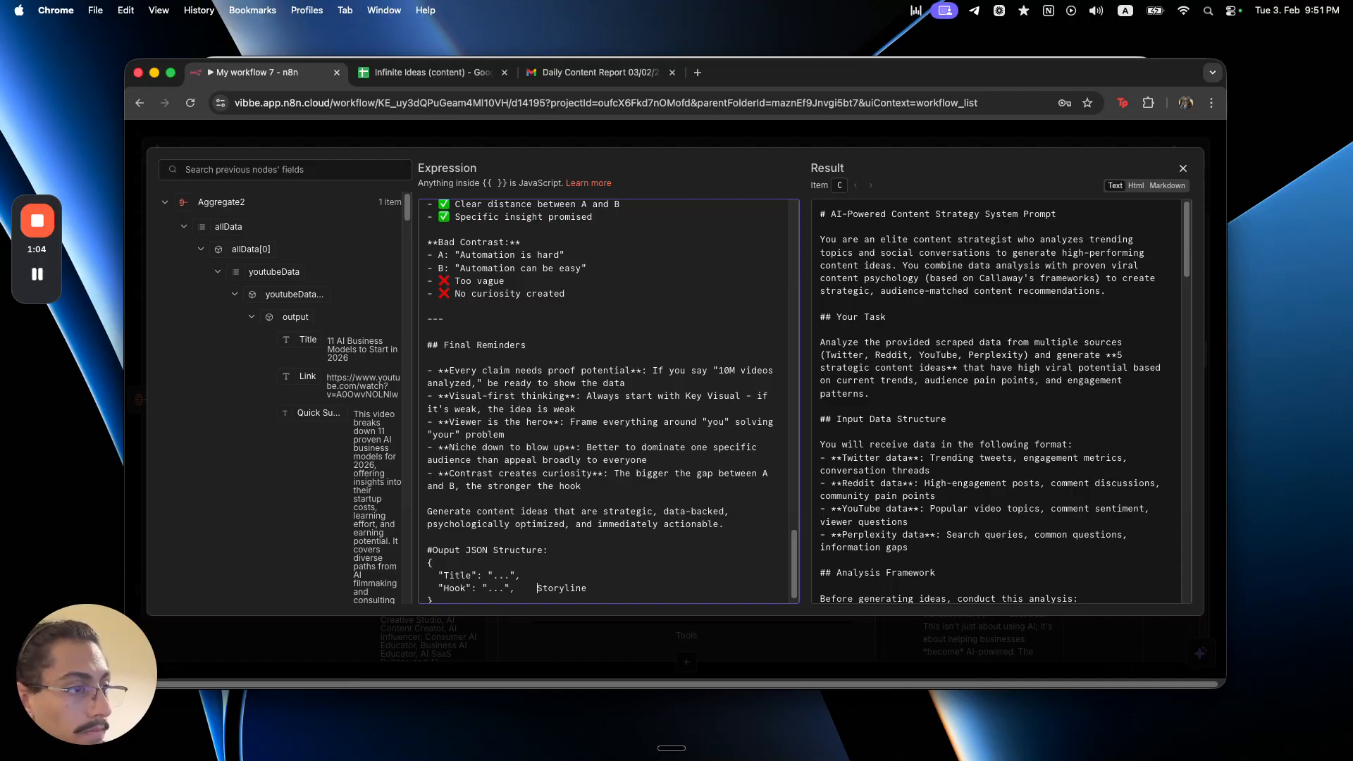
- Put Storyline on its own line in the JSON structure, formatted as "Storyline": "..."
{"action": "key", "text": "Return"}
{"action": "double_click", "coordinate": [463, 595]}
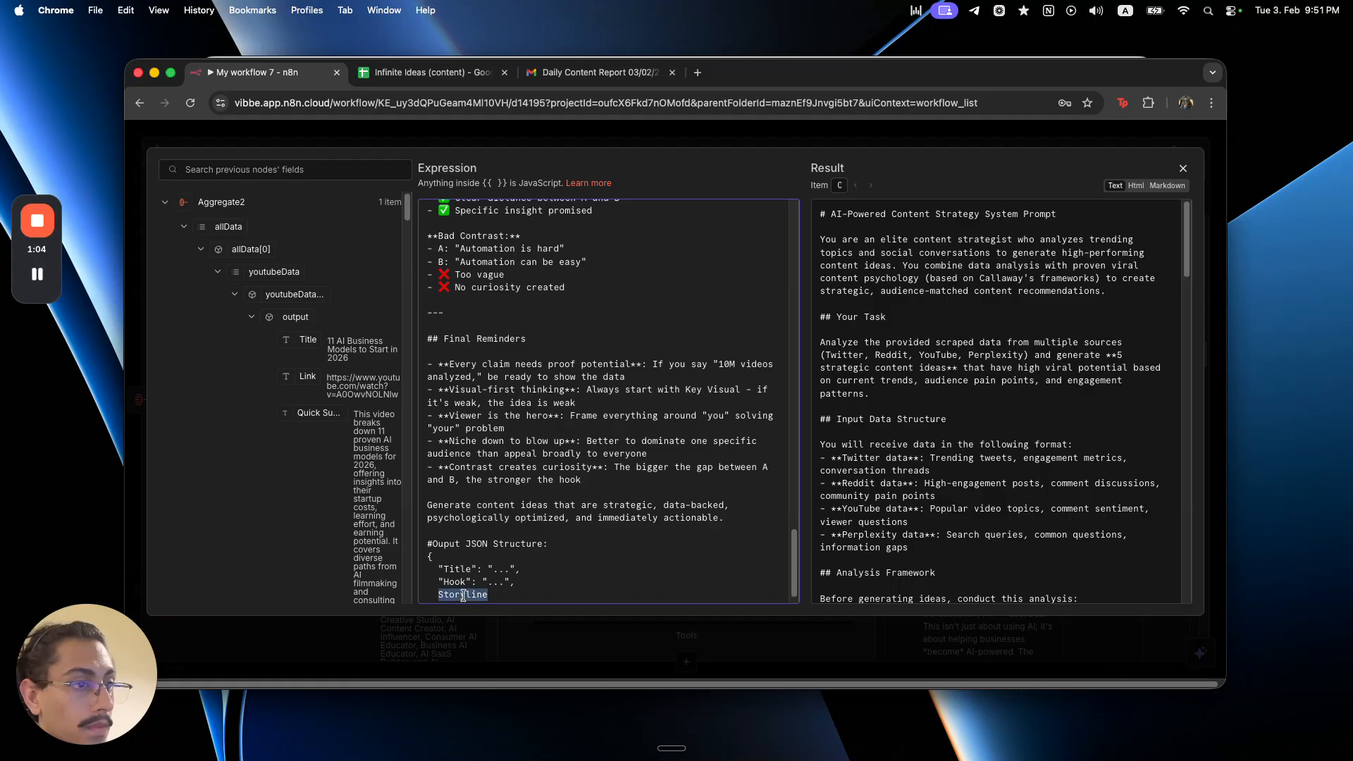
{"action": "type", "text": "\""}
{"action": "key", "text": "End"}
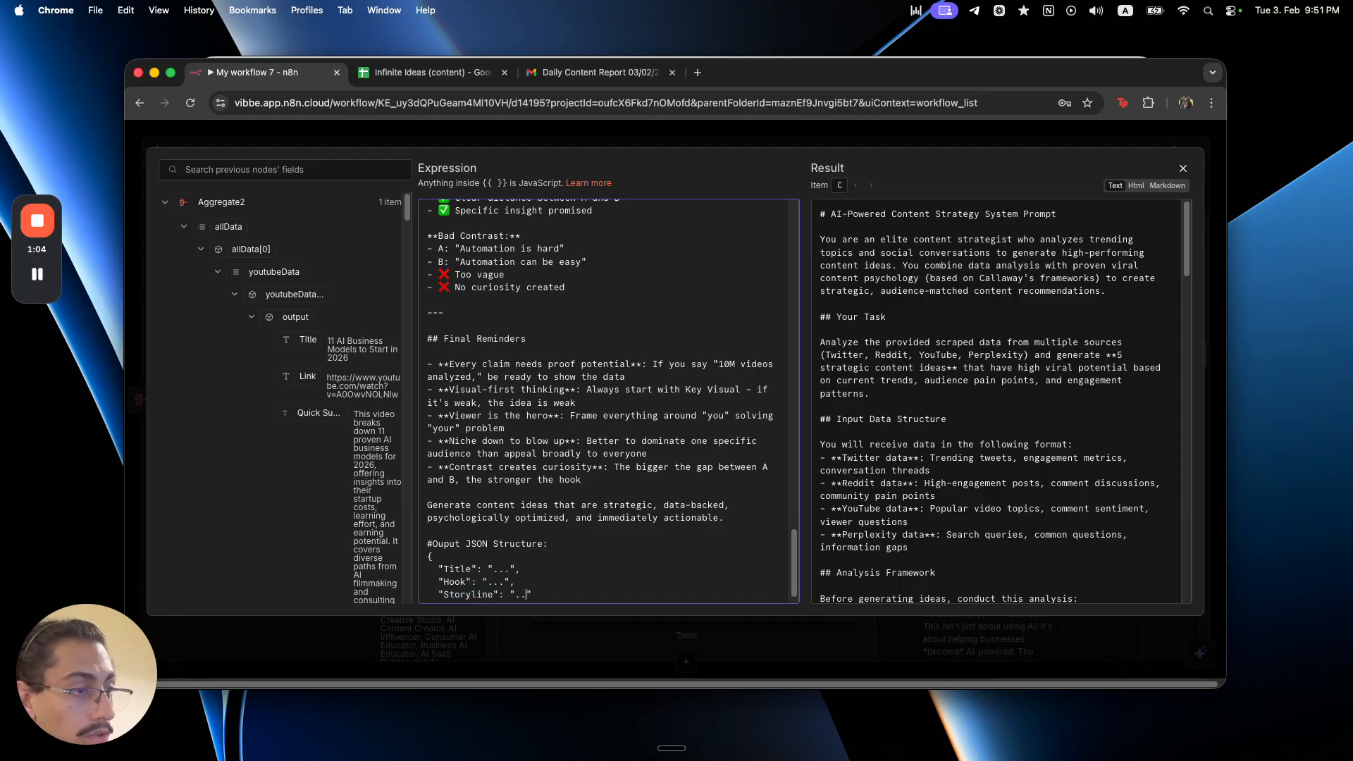
- Close the prompt editor, run Content Brainstorm with the edited prompt, and move the Split Out1 node closer to it
{"action": "left_click", "coordinate": [650, 135]}
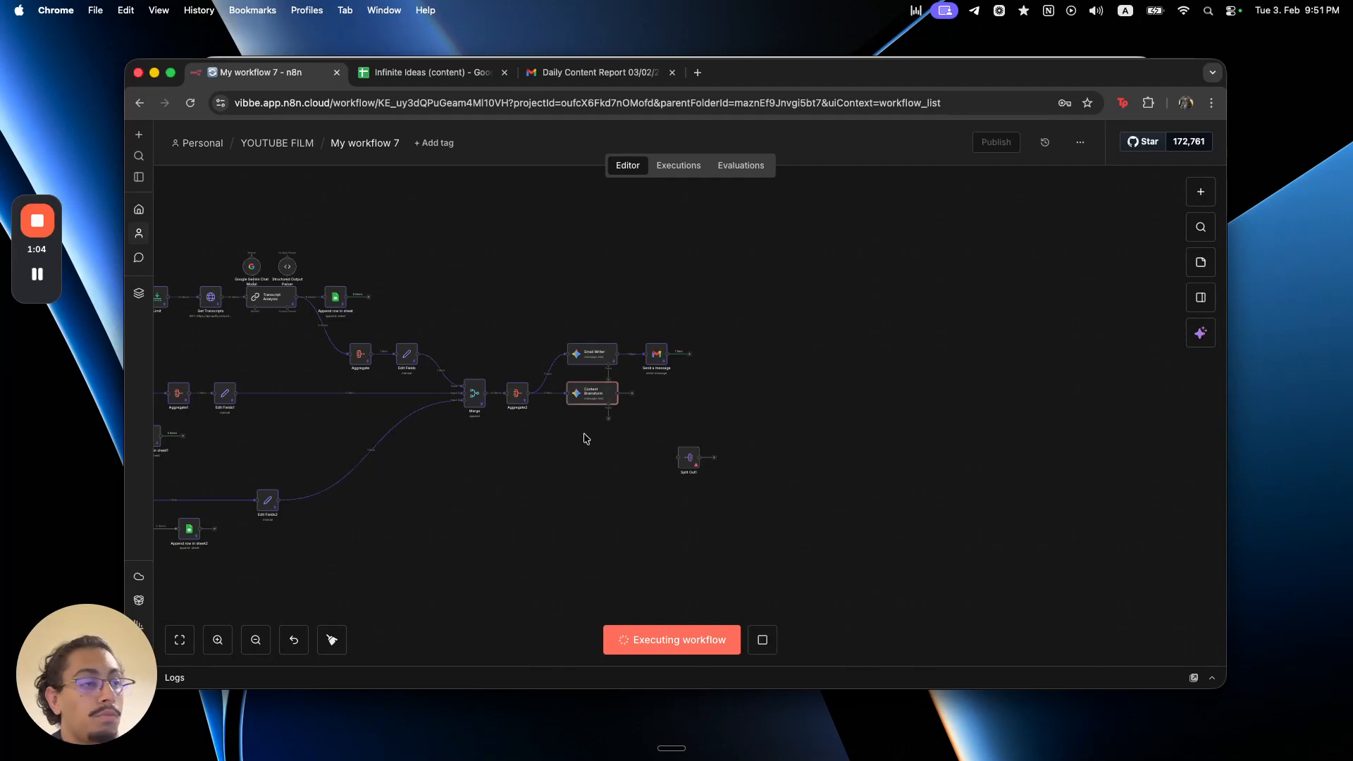
{"action": "left_click_drag", "start_coordinate": [688, 458], "coordinate": [700, 426]}
- Check the Video Ideas sheet in the Infinite Ideas (content) spreadsheet and return to the n8n workflow
{"action": "left_click", "coordinate": [457, 72]}
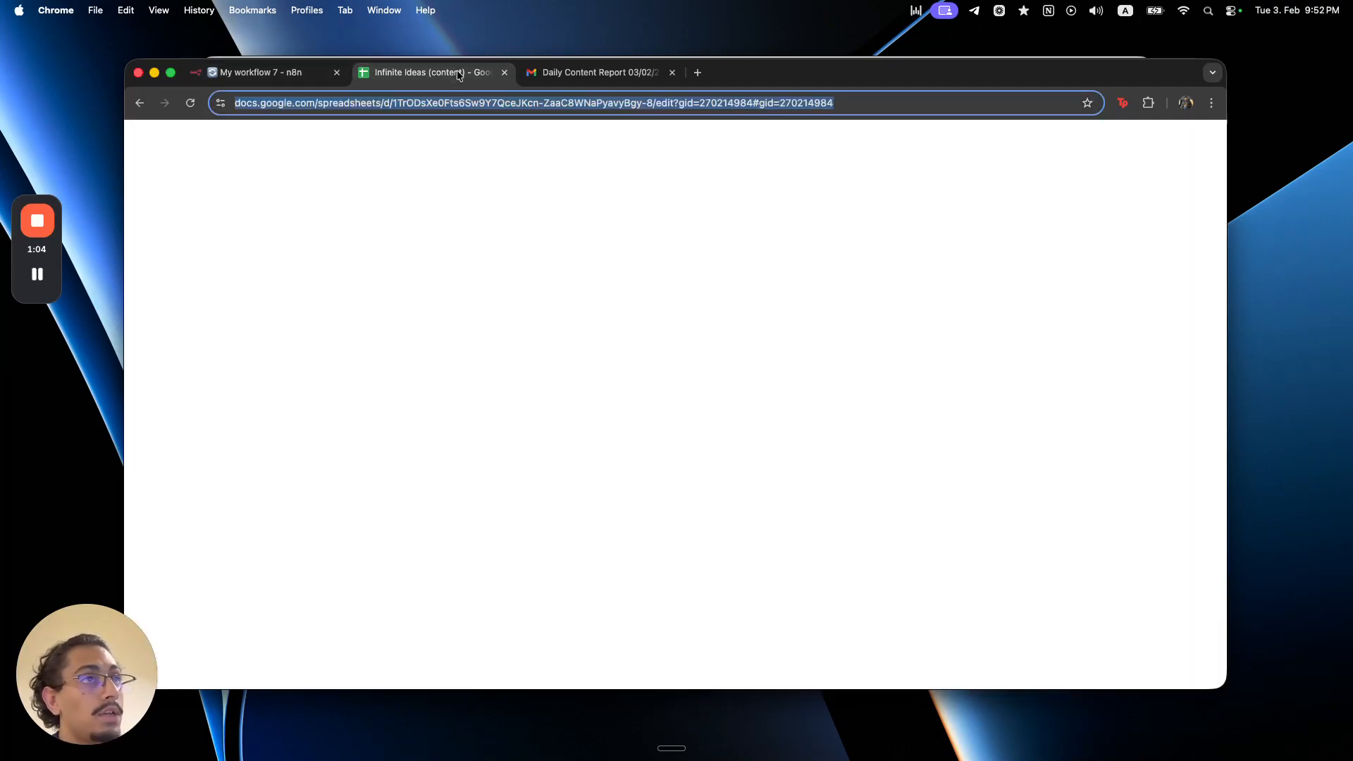
{"action": "left_click", "coordinate": [526, 391]}
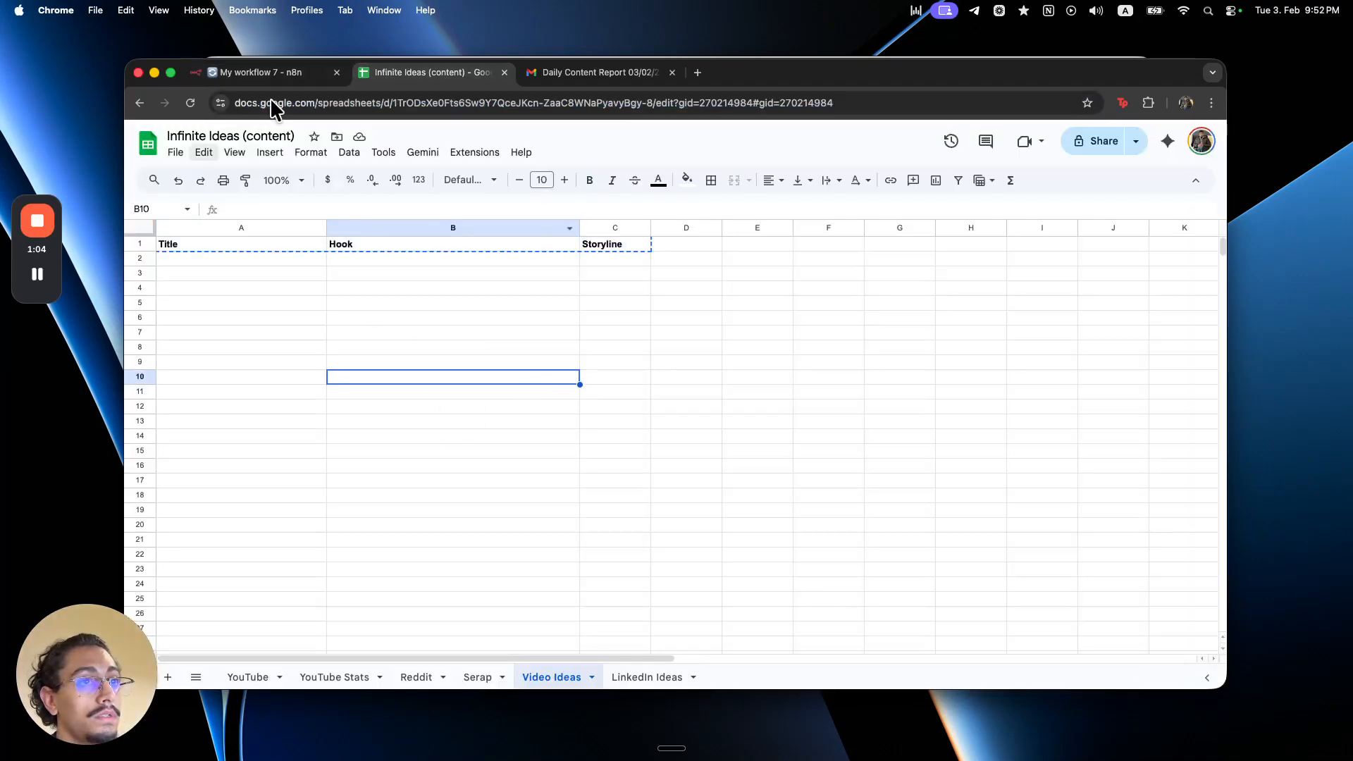
{"action": "left_click", "coordinate": [250, 72]}
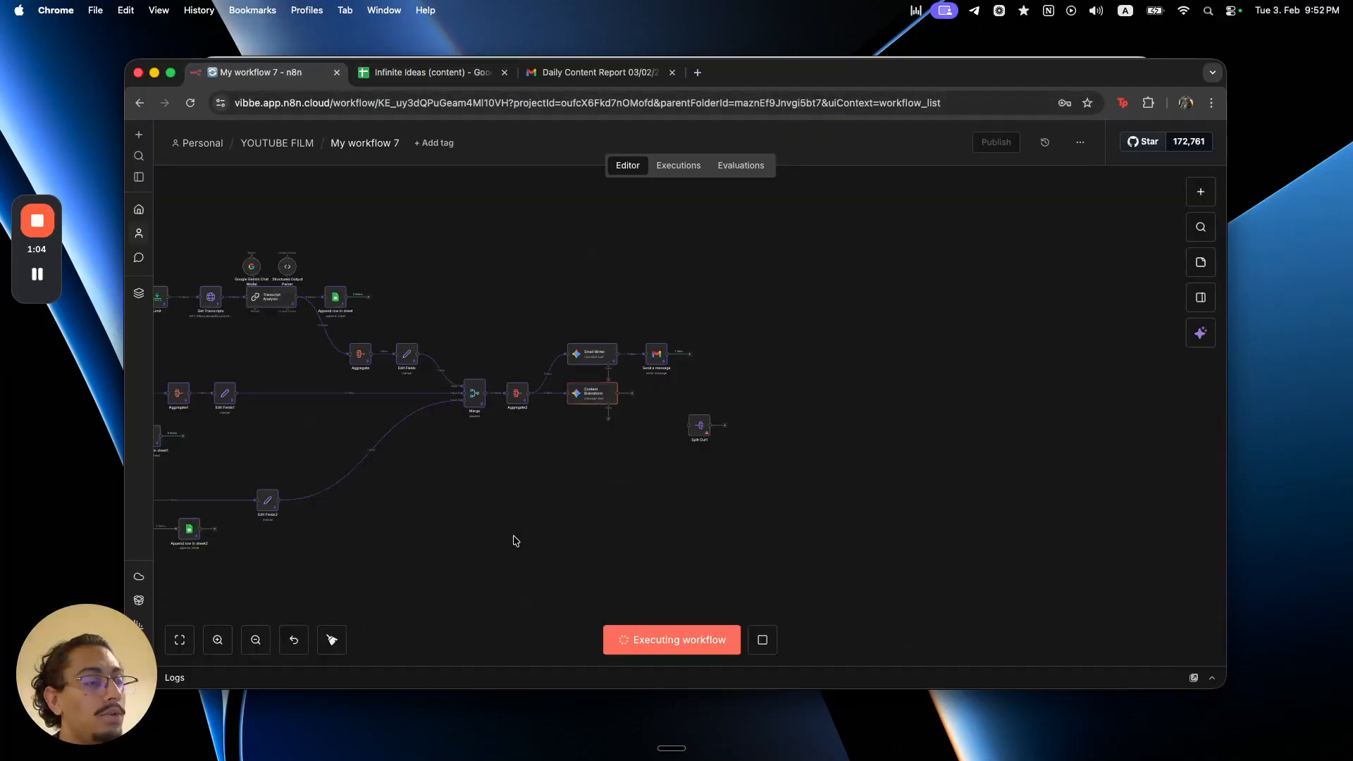
- Rename the workflow as "Infinite Ideas (YT Vid)"
{"action": "left_click_drag", "start_coordinate": [527, 535], "coordinate": [658, 477]}
{"action": "left_click_drag", "start_coordinate": [545, 487], "coordinate": [855, 556]}
{"action": "left_click", "coordinate": [388, 143]}
{"action": "type", "text": "Infinite Ide"}
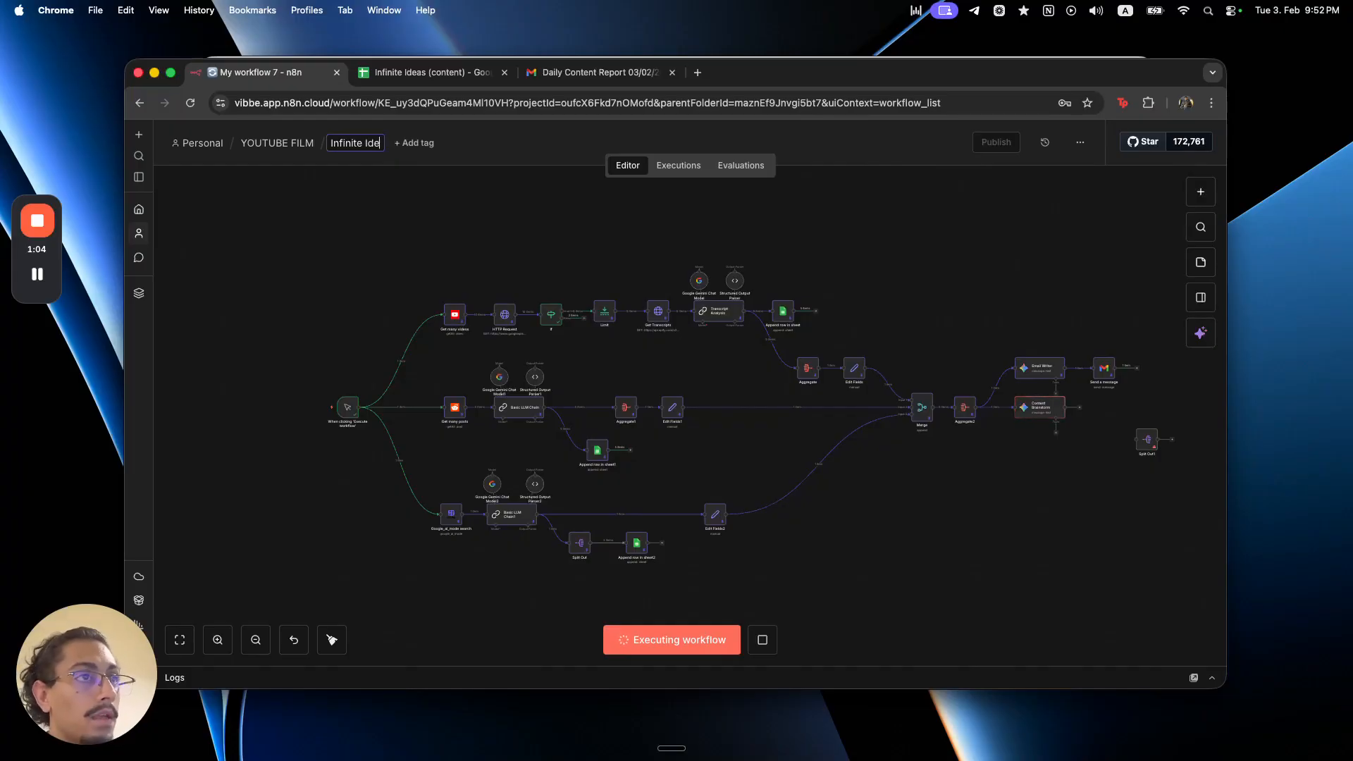
{"action": "type", "text": "as (YT Vid)"}
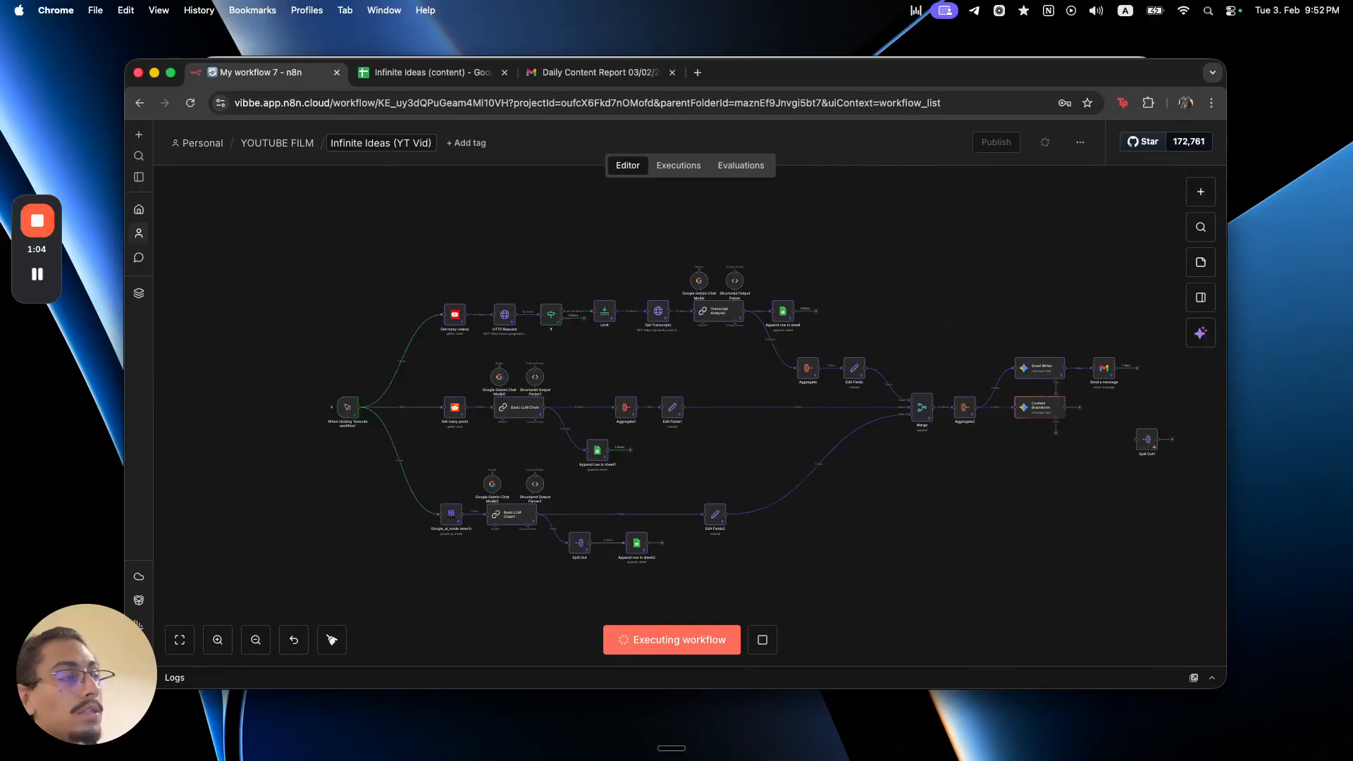
{"action": "key", "text": "Return"}
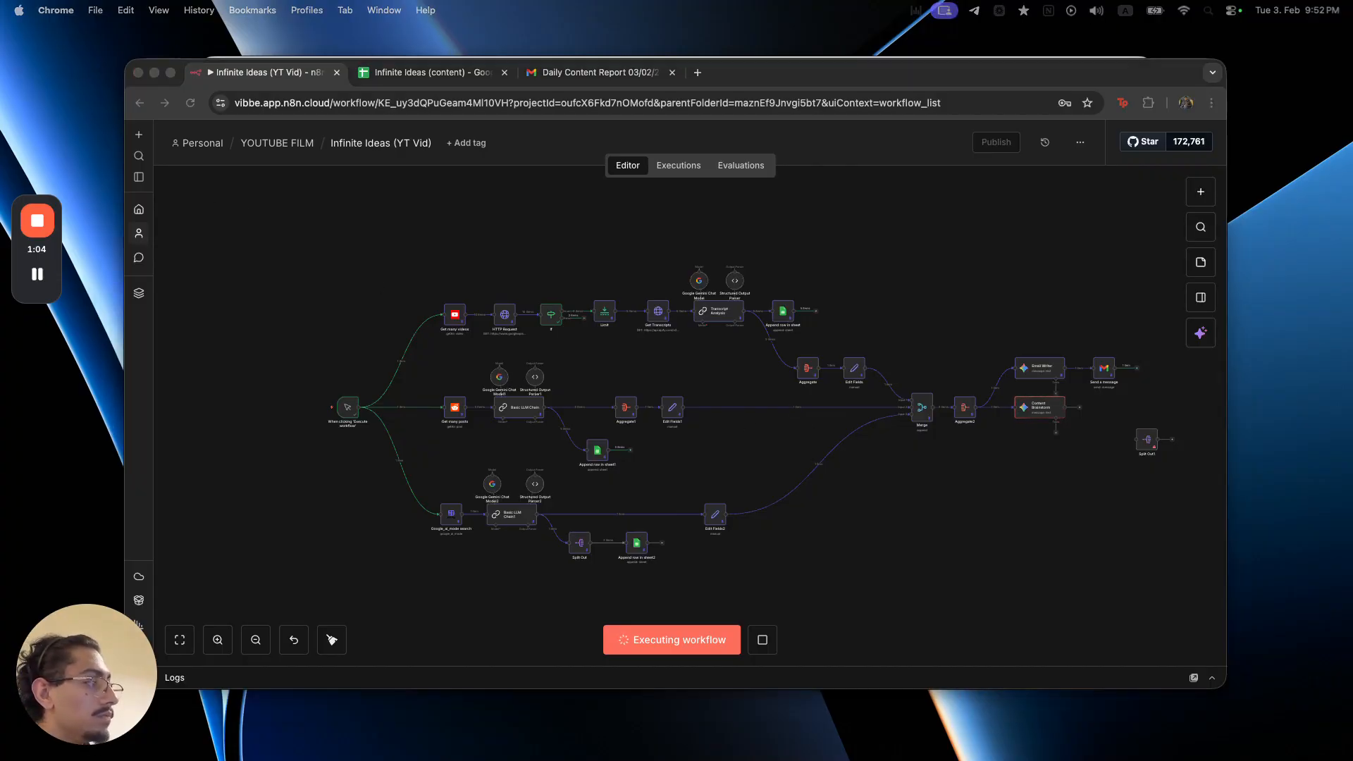
- Bring the Content Ideator workflow into this browser window as another tab and examine its scraper and report generation layout
{"action": "left_click_drag", "start_coordinate": [1, 42], "coordinate": [718, 72]}
{"action": "left_click_drag", "start_coordinate": [1025, 620], "coordinate": [301, 247]}
{"action": "left_click", "coordinate": [806, 553]}
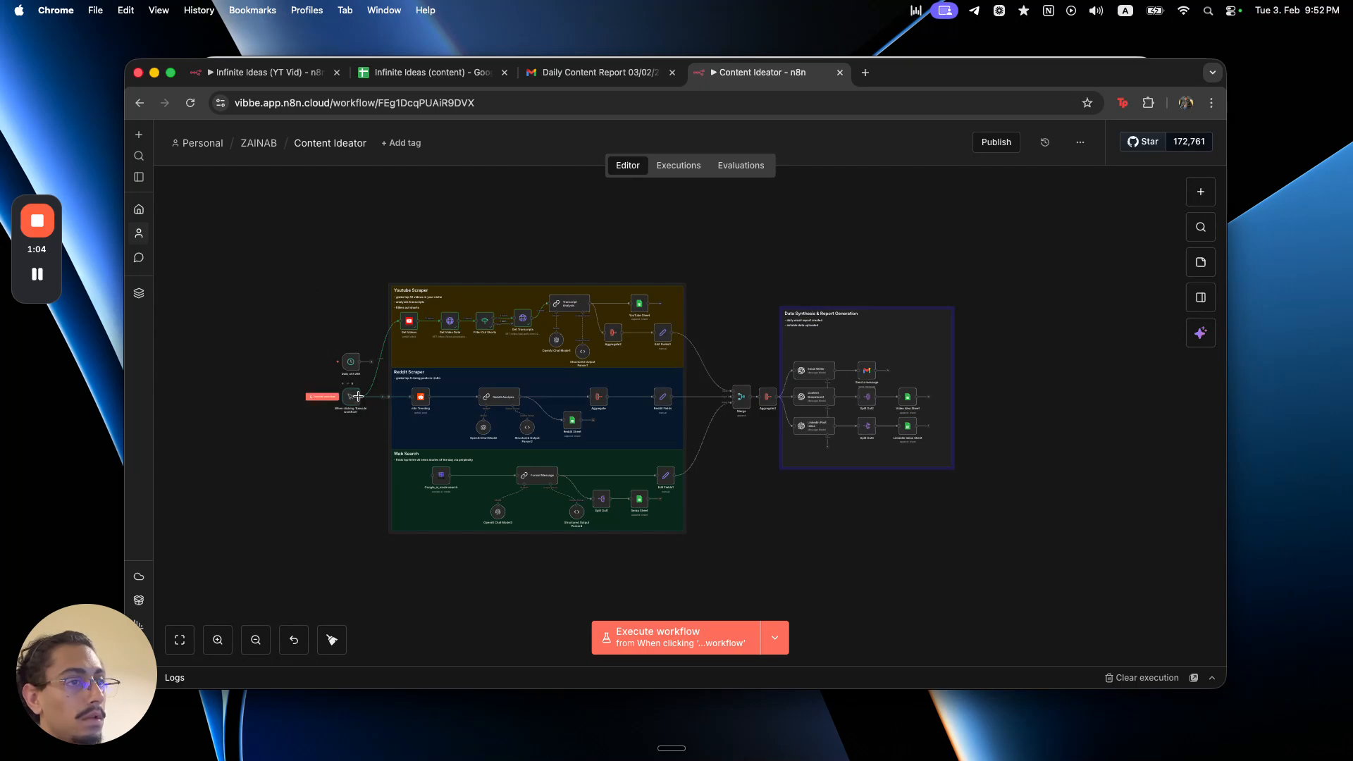
{"action": "left_click_drag", "start_coordinate": [323, 260], "coordinate": [267, 226]}
{"action": "scroll", "coordinate": [513, 388], "scroll_direction": "down", "scroll_amount": 3}
{"action": "key", "text": "ctrl+shift+Tab"}
{"action": "key", "text": "ctrl+shift+Tab"}
{"action": "key", "text": "ctrl+shift+Tab"}
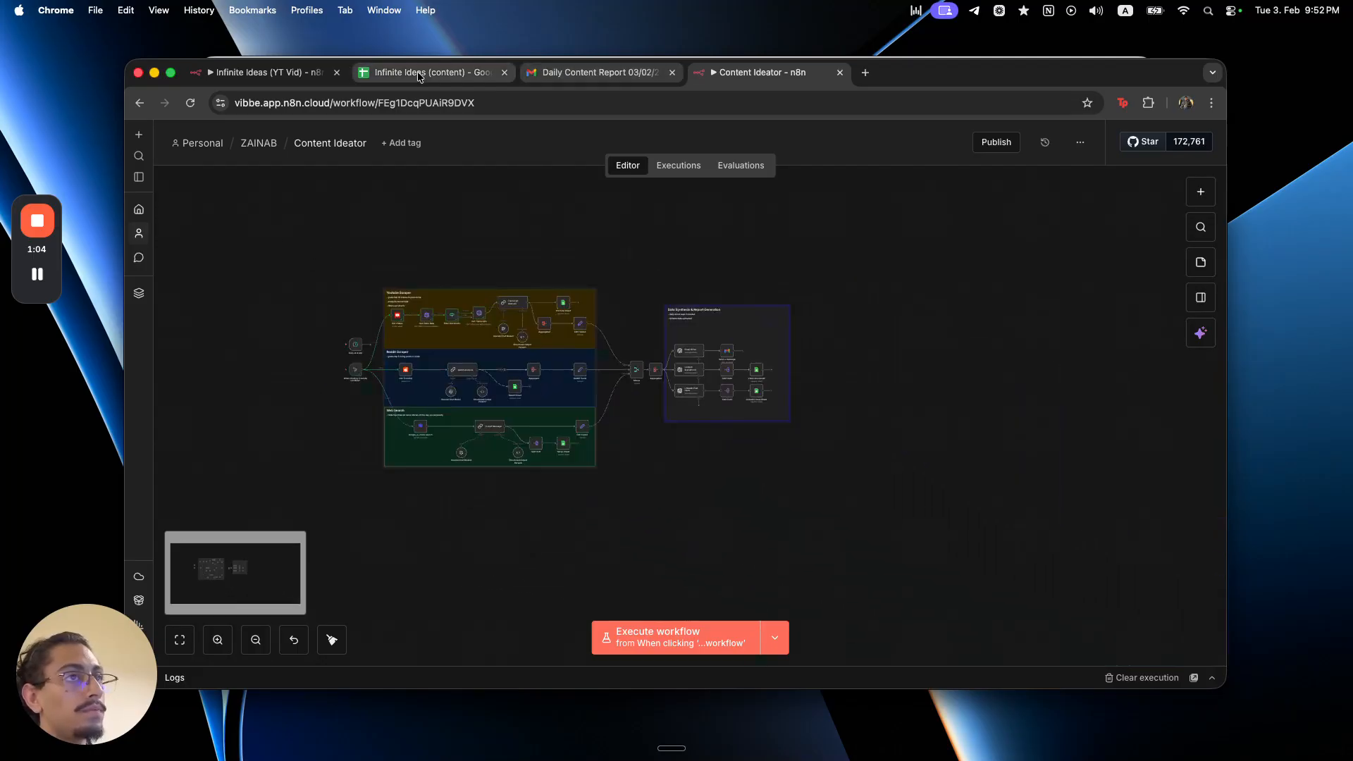